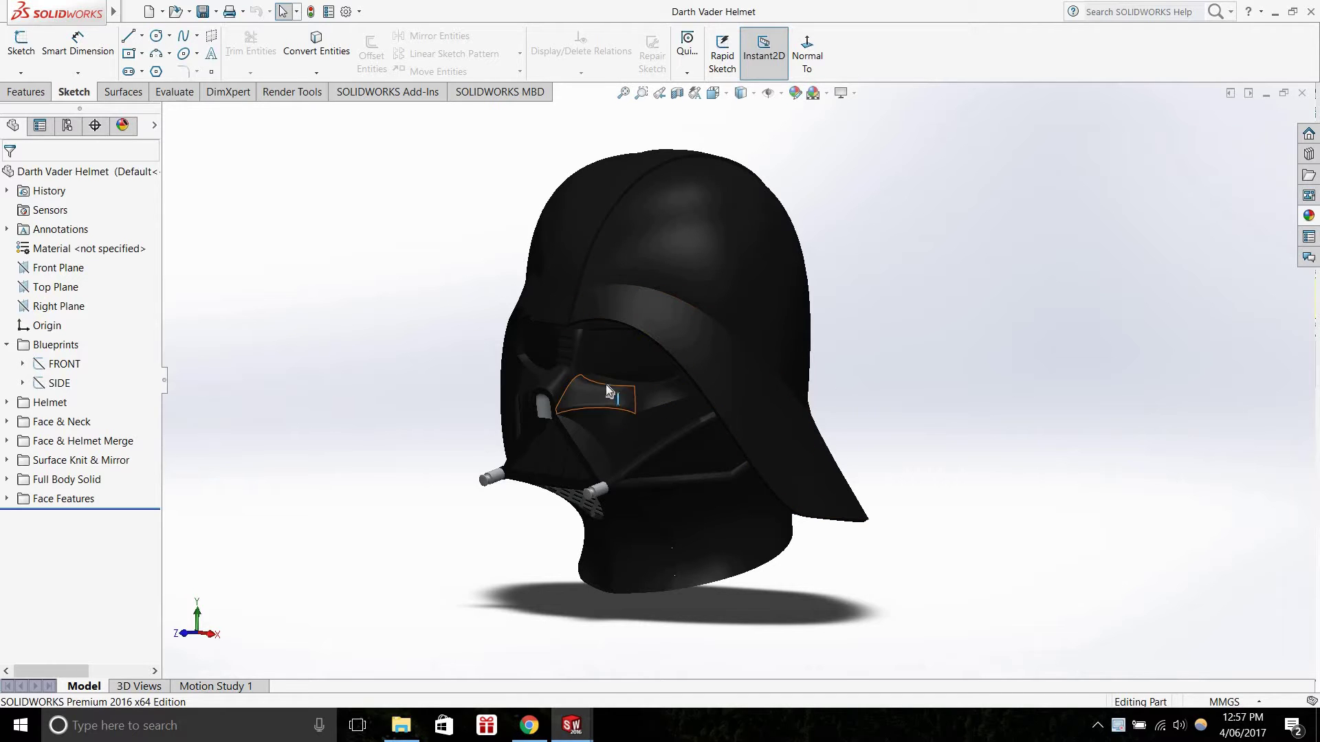
Examine the finished Darth Vader helmet model from the front, both sides and below
{"action": "scroll", "coordinate": [528, 512], "scroll_direction": "down", "scroll_amount": 2}
{"action": "scroll", "coordinate": [896, 290], "scroll_direction": "up", "scroll_amount": 2}
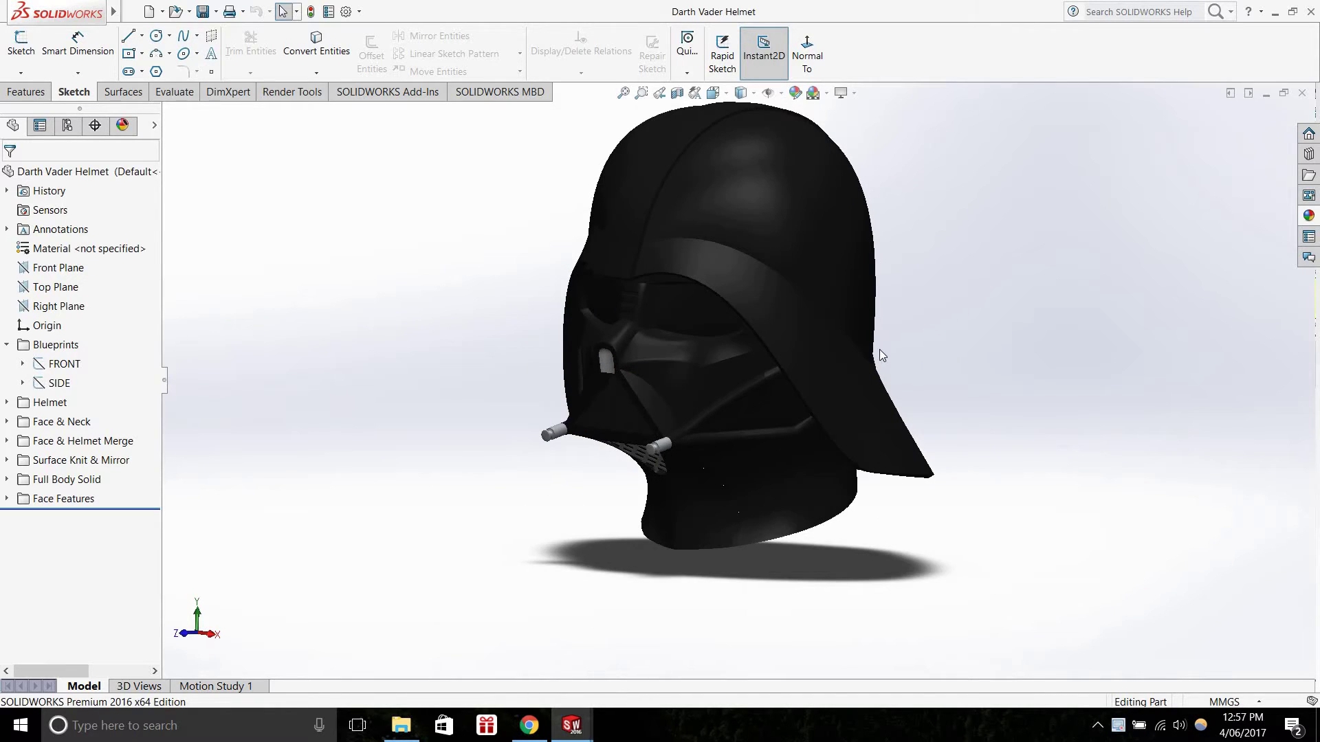
{"action": "mouse_move", "coordinate": [880, 349]}
{"action": "middle_mouse_down"}
{"action": "mouse_move", "coordinate": [951, 330]}
{"action": "mouse_move", "coordinate": [895, 335]}
{"action": "middle_mouse_up"}
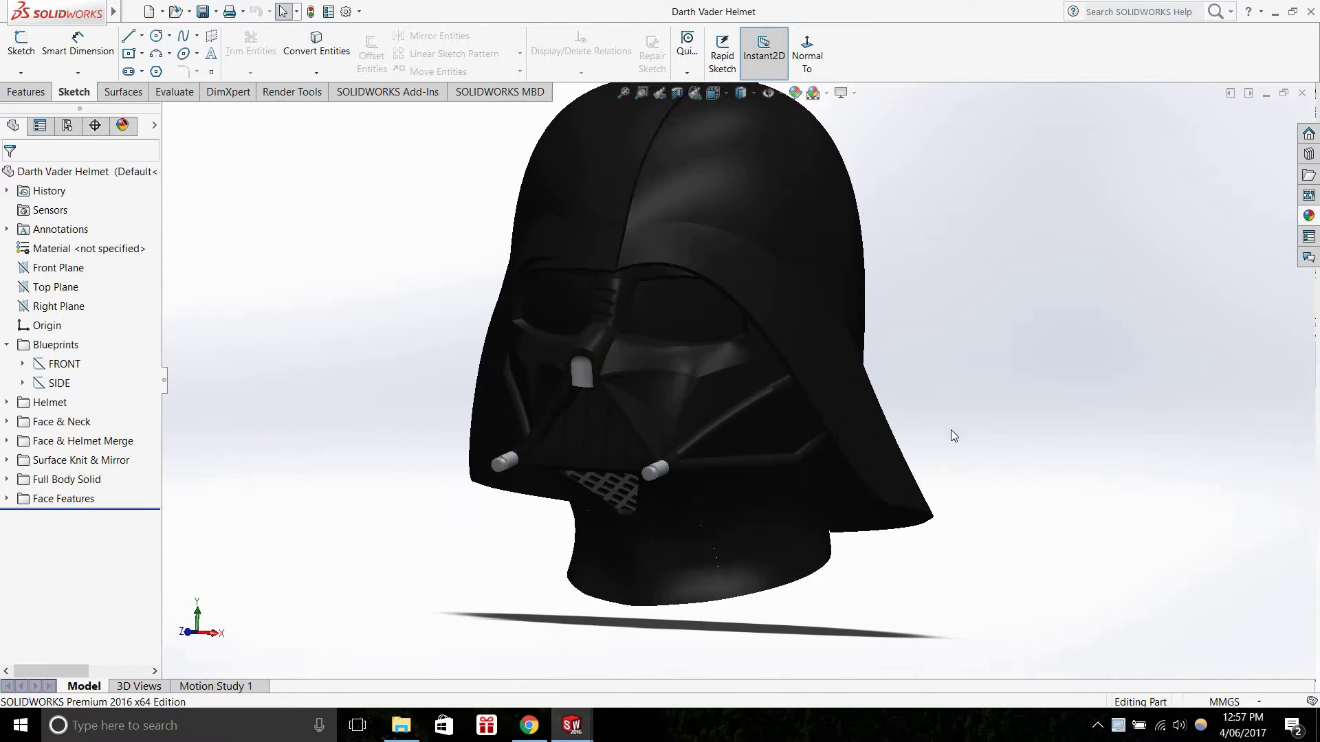
{"action": "middle_click_drag", "start_coordinate": [951, 430], "coordinate": [1043, 433]}
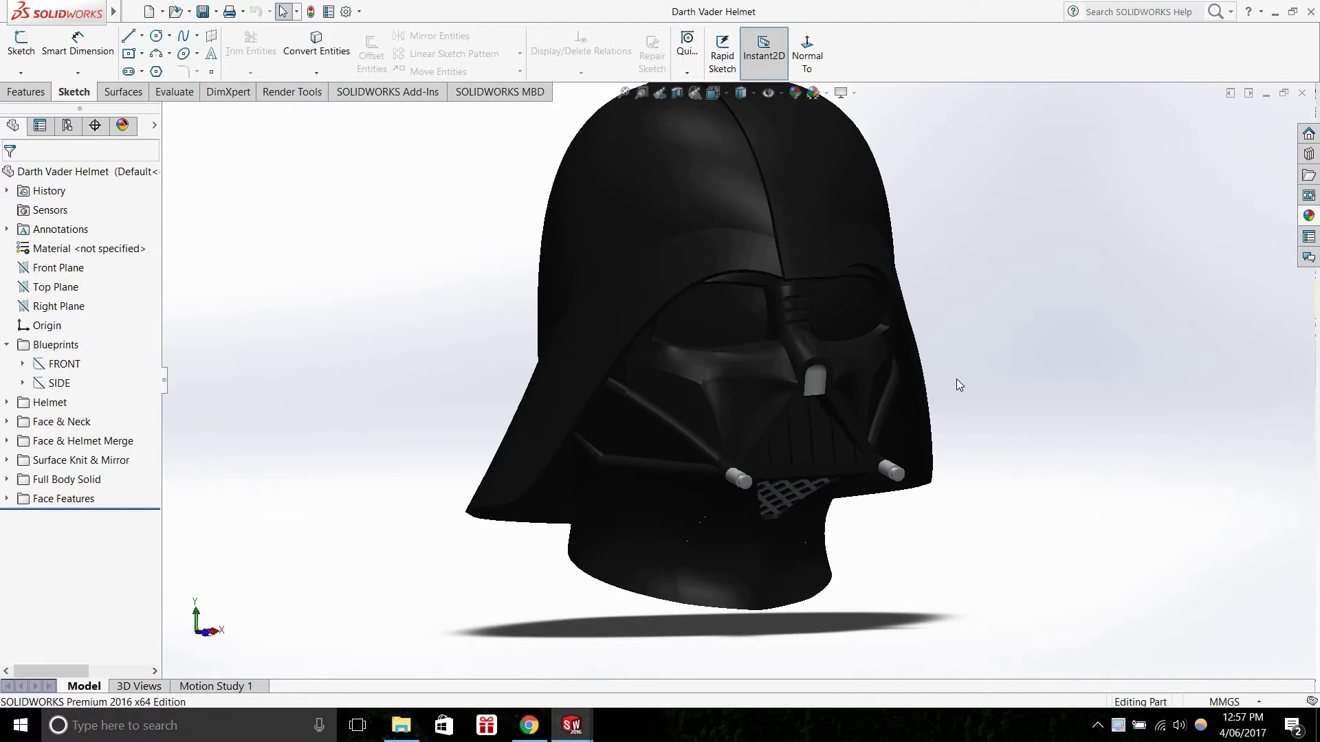
{"action": "middle_click_drag", "start_coordinate": [946, 378], "coordinate": [748, 329]}
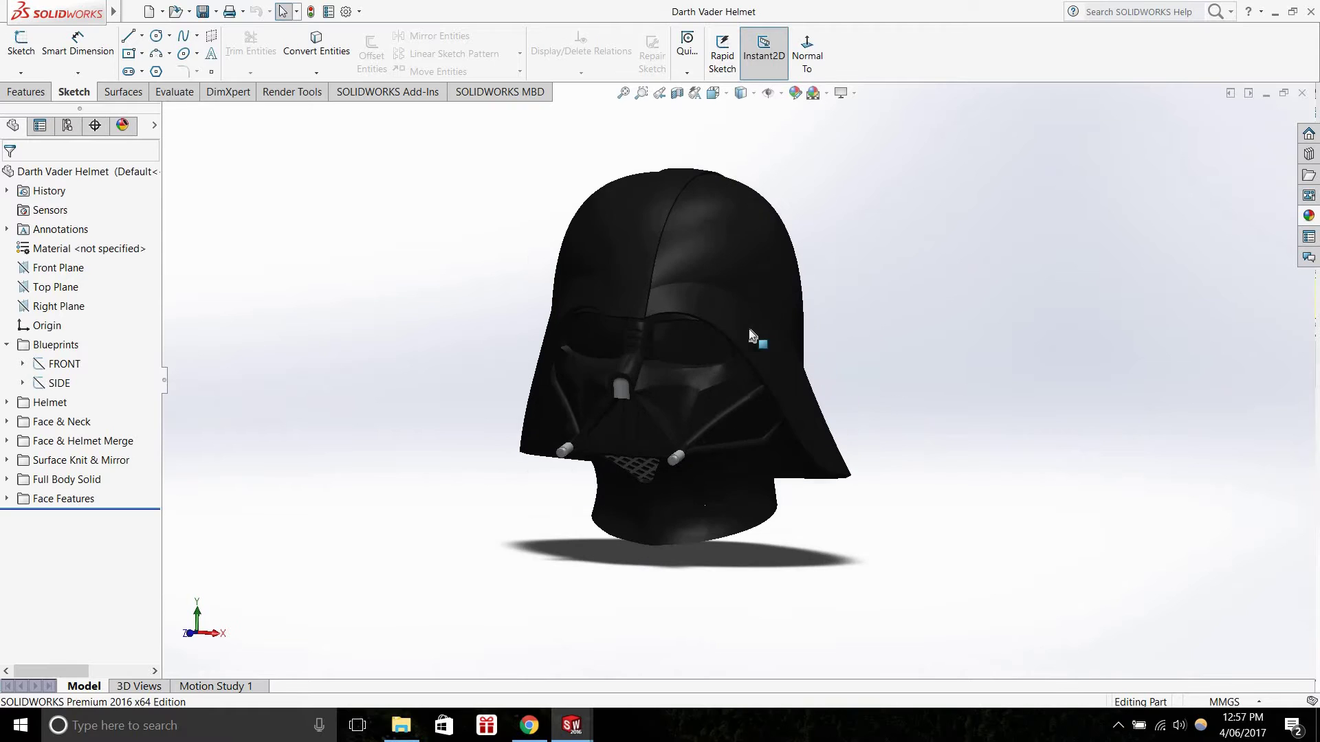
{"action": "mouse_move", "coordinate": [834, 339]}
{"action": "middle_mouse_down"}
{"action": "mouse_move", "coordinate": [846, 348]}
{"action": "mouse_move", "coordinate": [831, 361]}
{"action": "middle_mouse_up"}
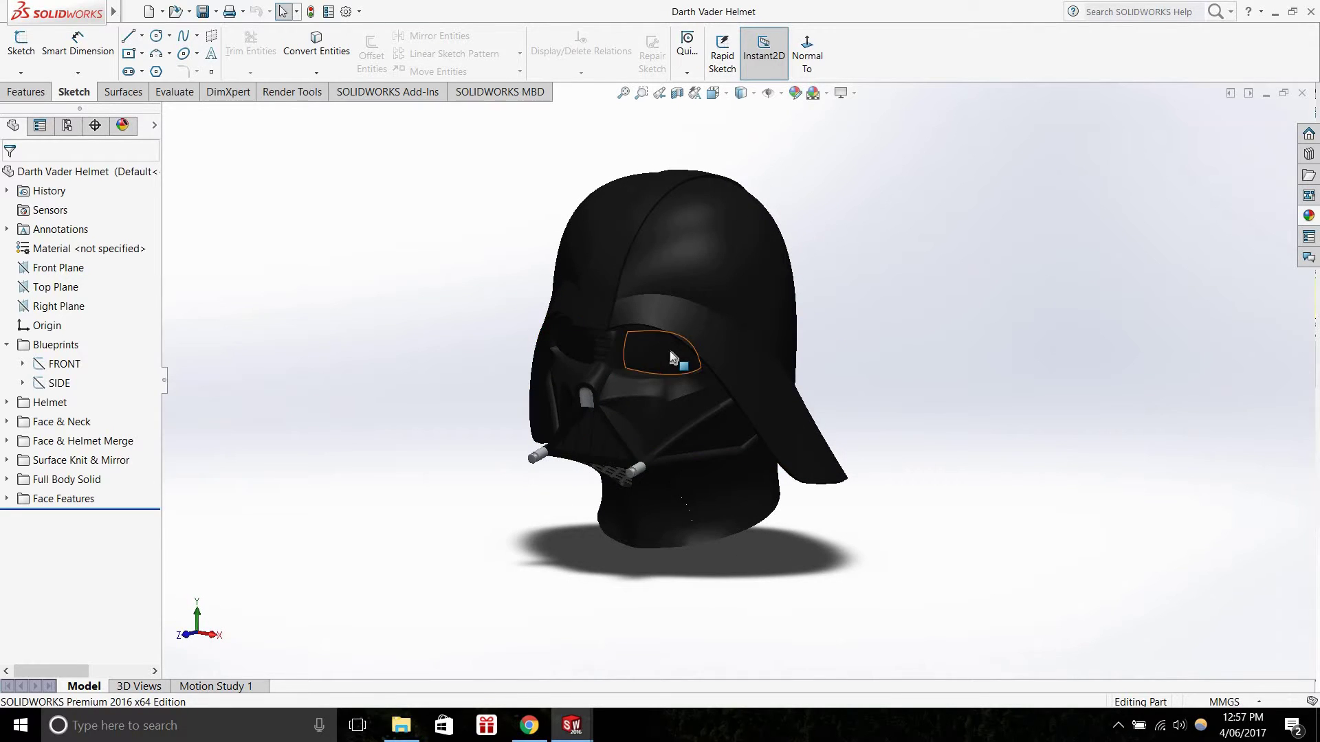
{"action": "middle_click_drag", "start_coordinate": [822, 423], "coordinate": [835, 410]}
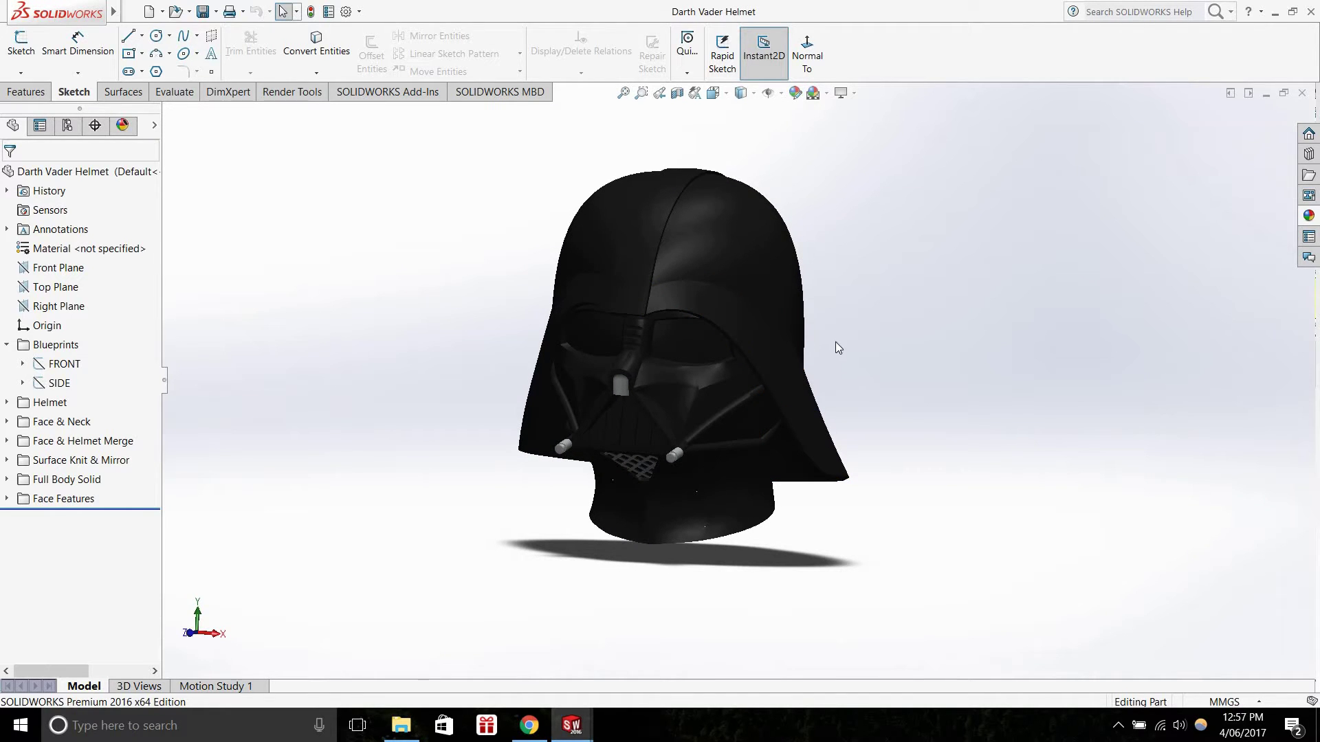
{"action": "middle_click_drag", "start_coordinate": [831, 333], "coordinate": [795, 349]}
{"action": "scroll", "coordinate": [774, 311], "scroll_direction": "down", "scroll_amount": 1}
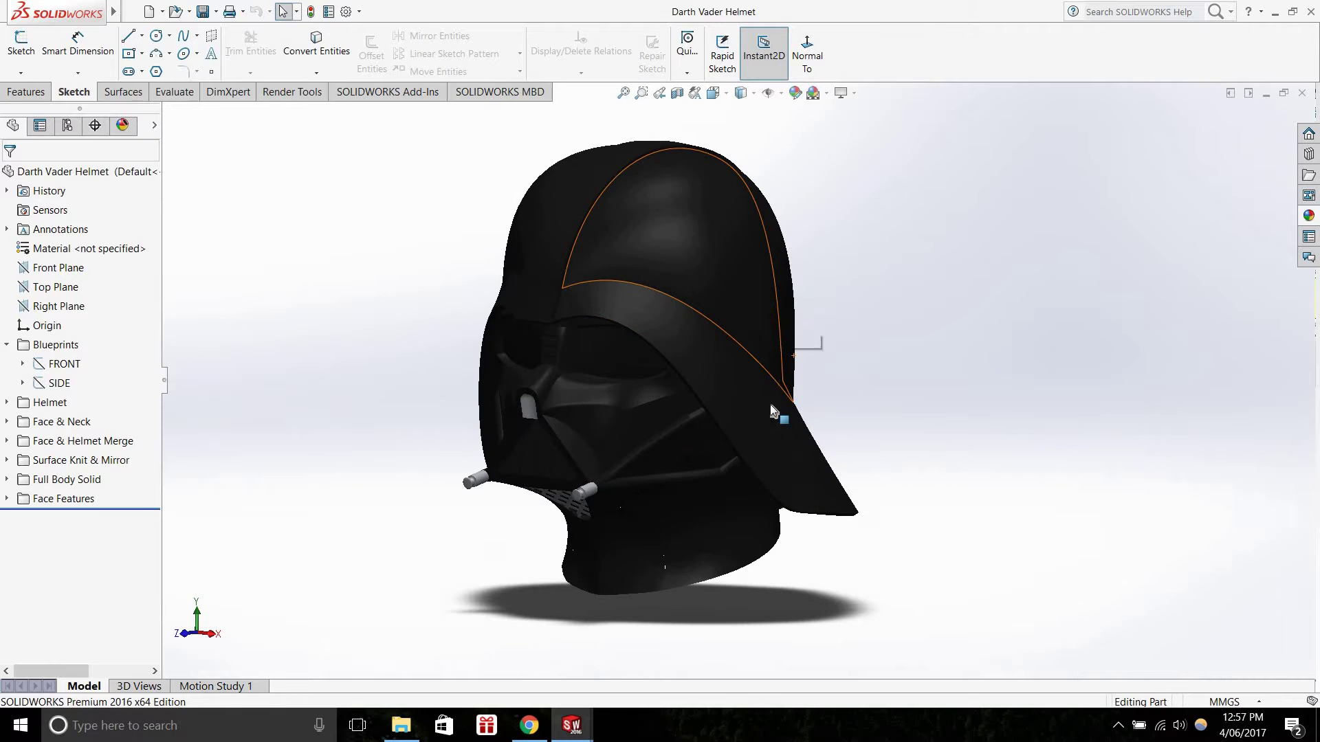
{"action": "middle_click_drag", "start_coordinate": [456, 440], "coordinate": [245, 369]}
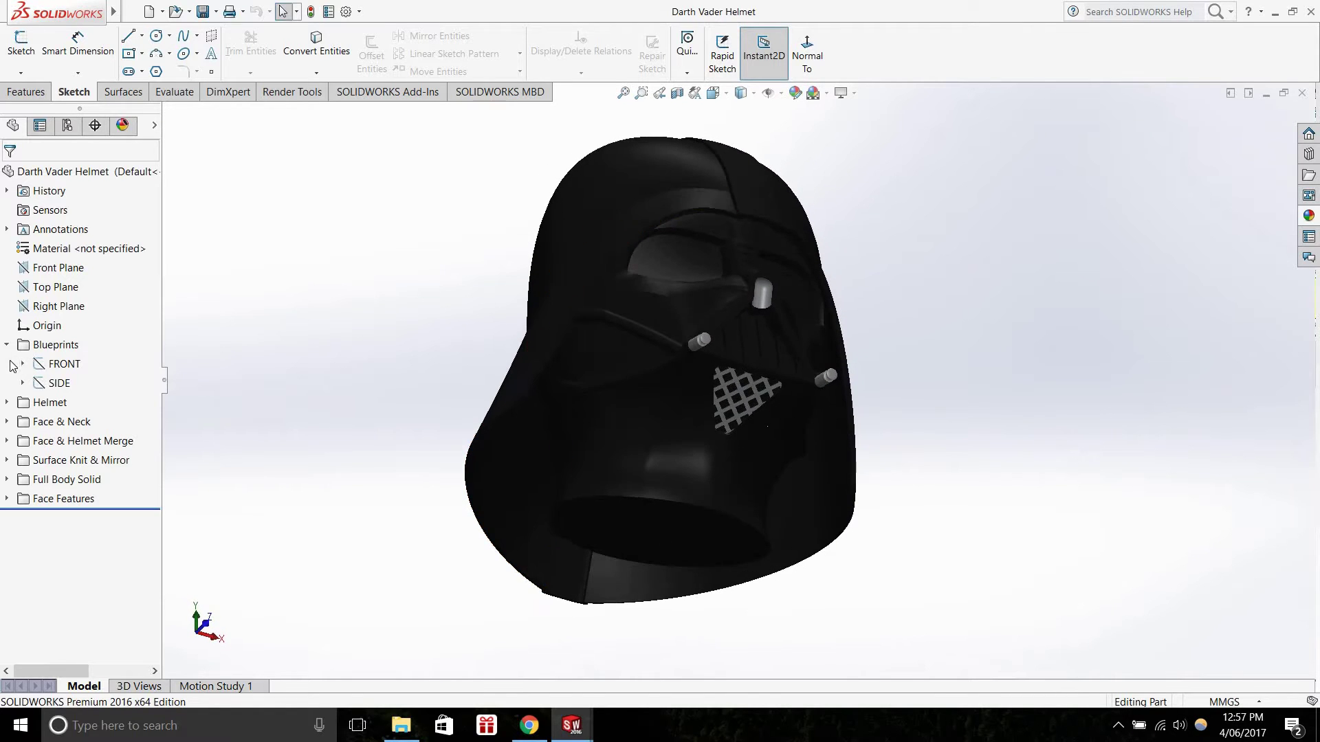
Review the features inside the Helmet and Face & Neck folders and collapse the folders again
{"action": "left_click", "coordinate": [7, 403]}
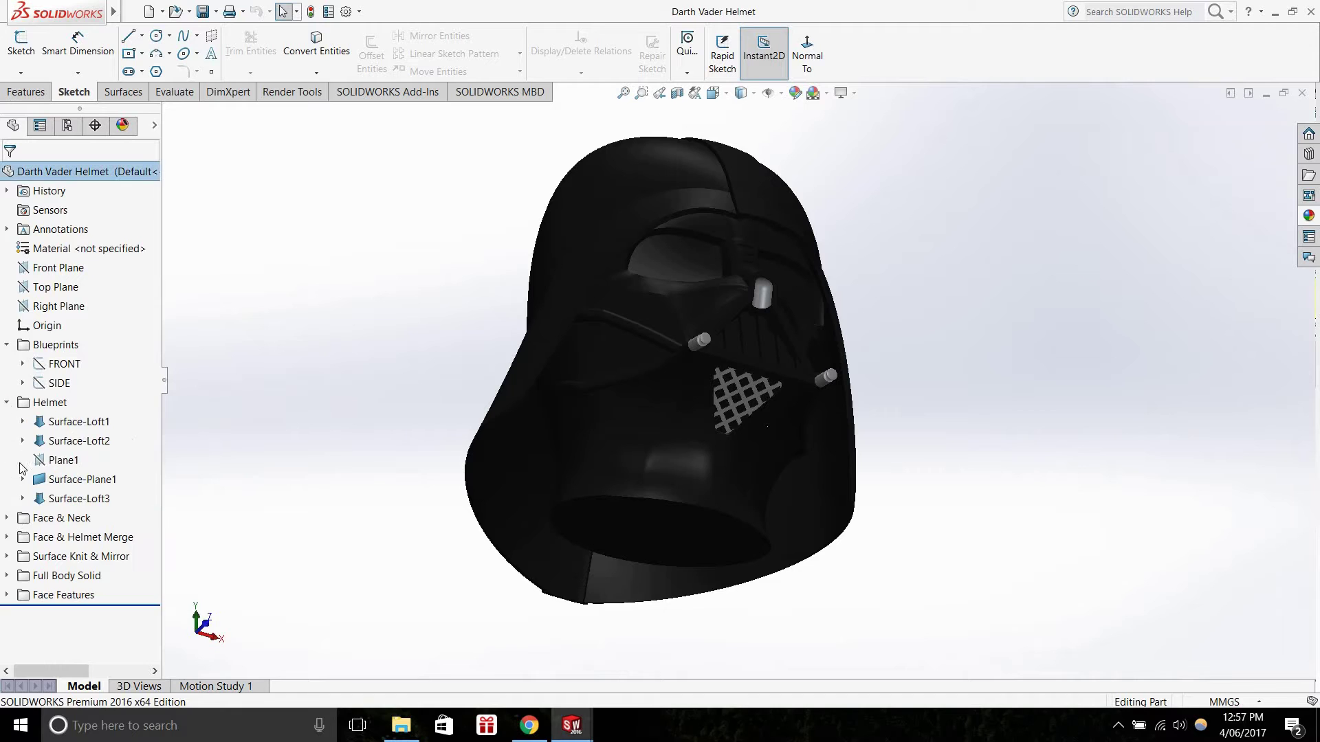
{"action": "left_click", "coordinate": [7, 518]}
{"action": "scroll", "coordinate": [11, 515], "scroll_direction": "down", "scroll_amount": 3}
{"action": "scroll", "coordinate": [9, 323], "scroll_direction": "up", "scroll_amount": 6}
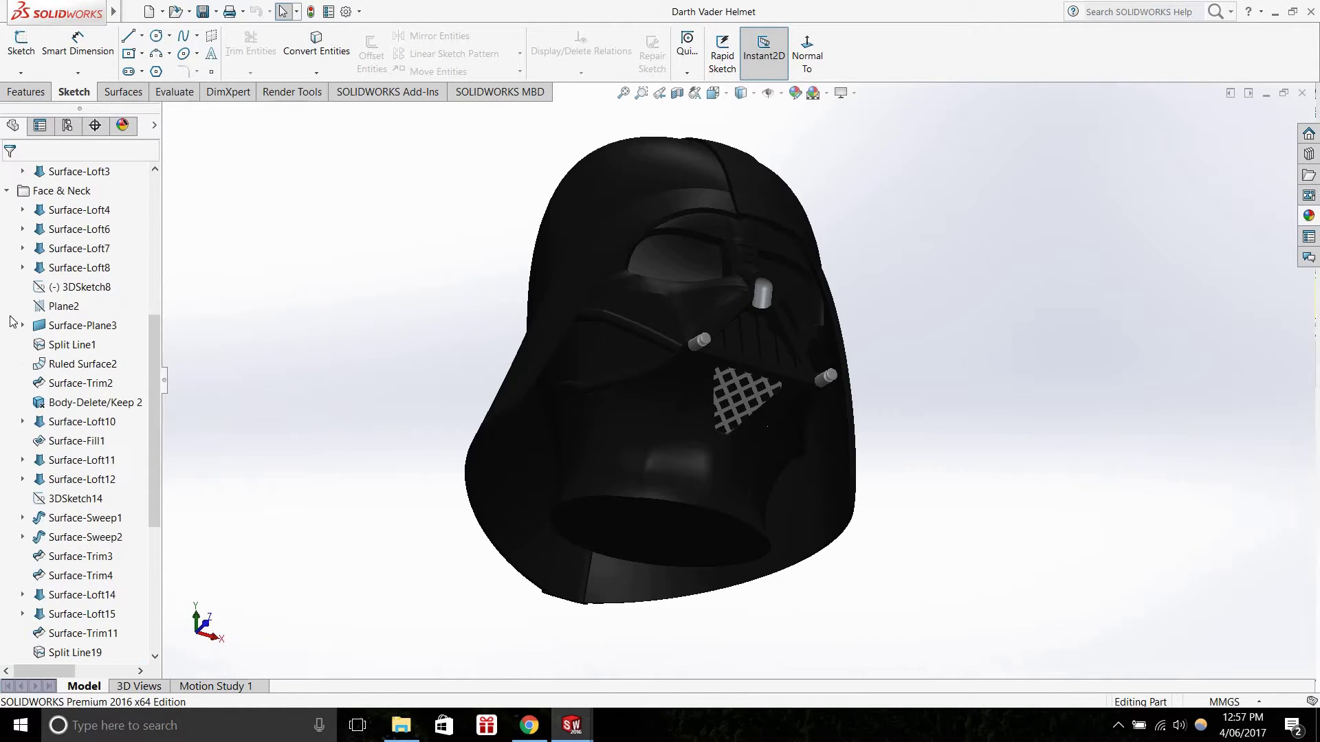
{"action": "left_click", "coordinate": [6, 422]}
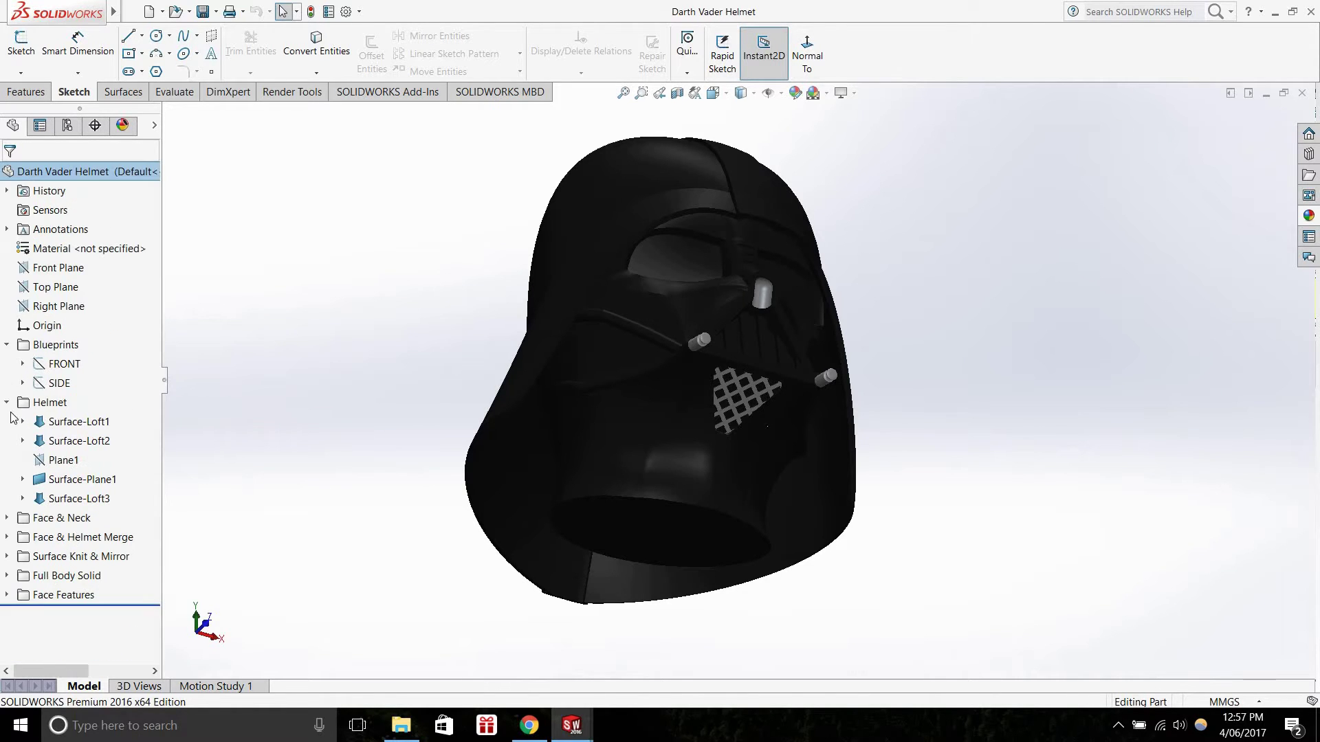
{"action": "left_click", "coordinate": [7, 403]}
{"action": "left_click", "coordinate": [7, 461]}
{"action": "left_click", "coordinate": [7, 461]}
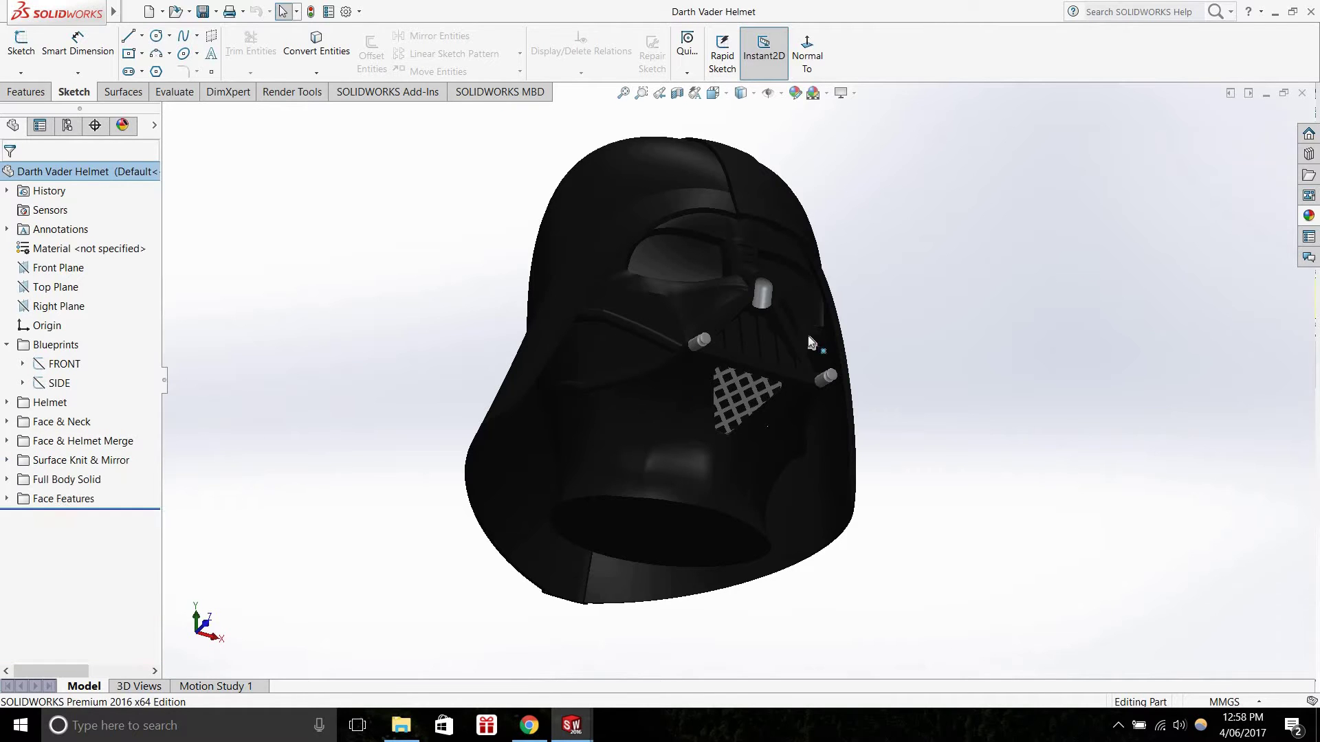
Switch to Chrome to view the Darth Vader helmet blueprint and return to the Darth Vader Helmet Tutorial part in SOLIDWORKS
{"action": "middle_click_drag", "start_coordinate": [863, 324], "coordinate": [787, 398]}
{"action": "scroll", "coordinate": [889, 322], "scroll_direction": "up", "scroll_amount": 3}
{"action": "scroll", "coordinate": [890, 325], "scroll_direction": "down", "scroll_amount": 3}
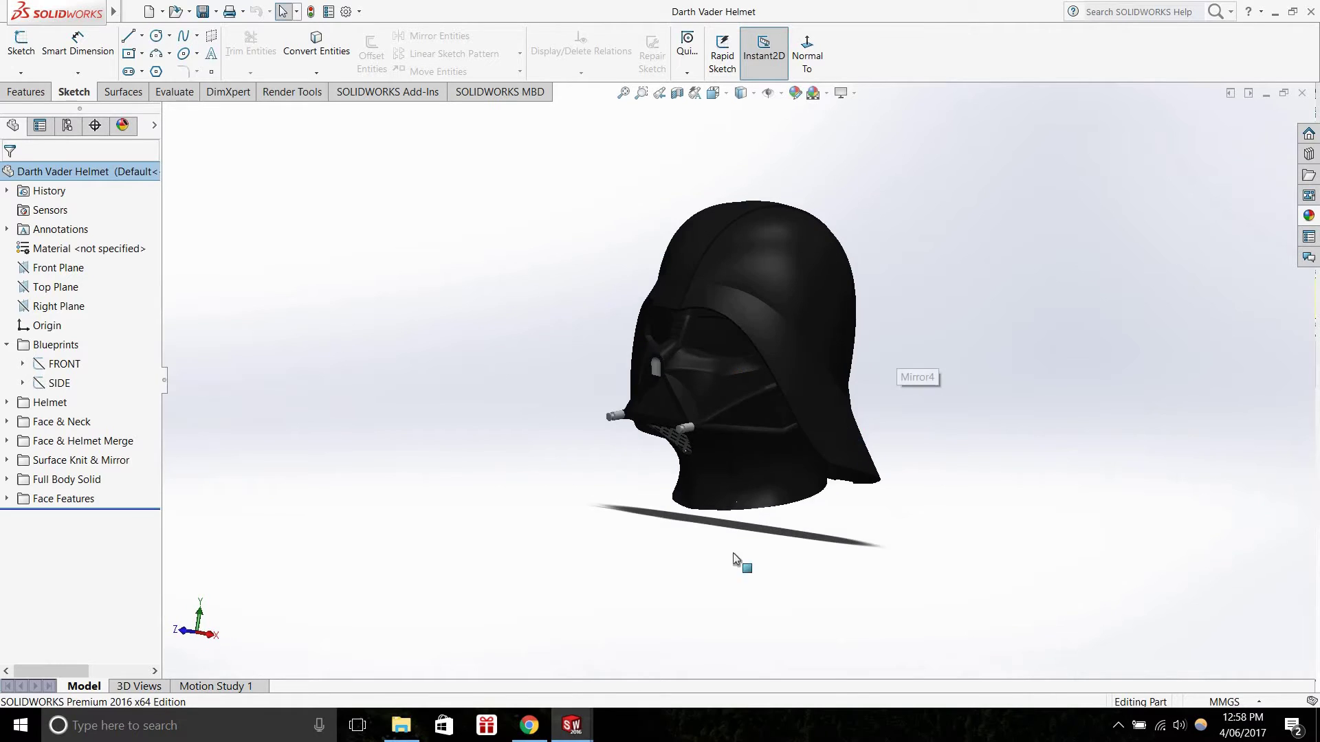
{"action": "mouse_move", "coordinate": [571, 726]}
{"action": "left_click", "coordinate": [535, 636]}
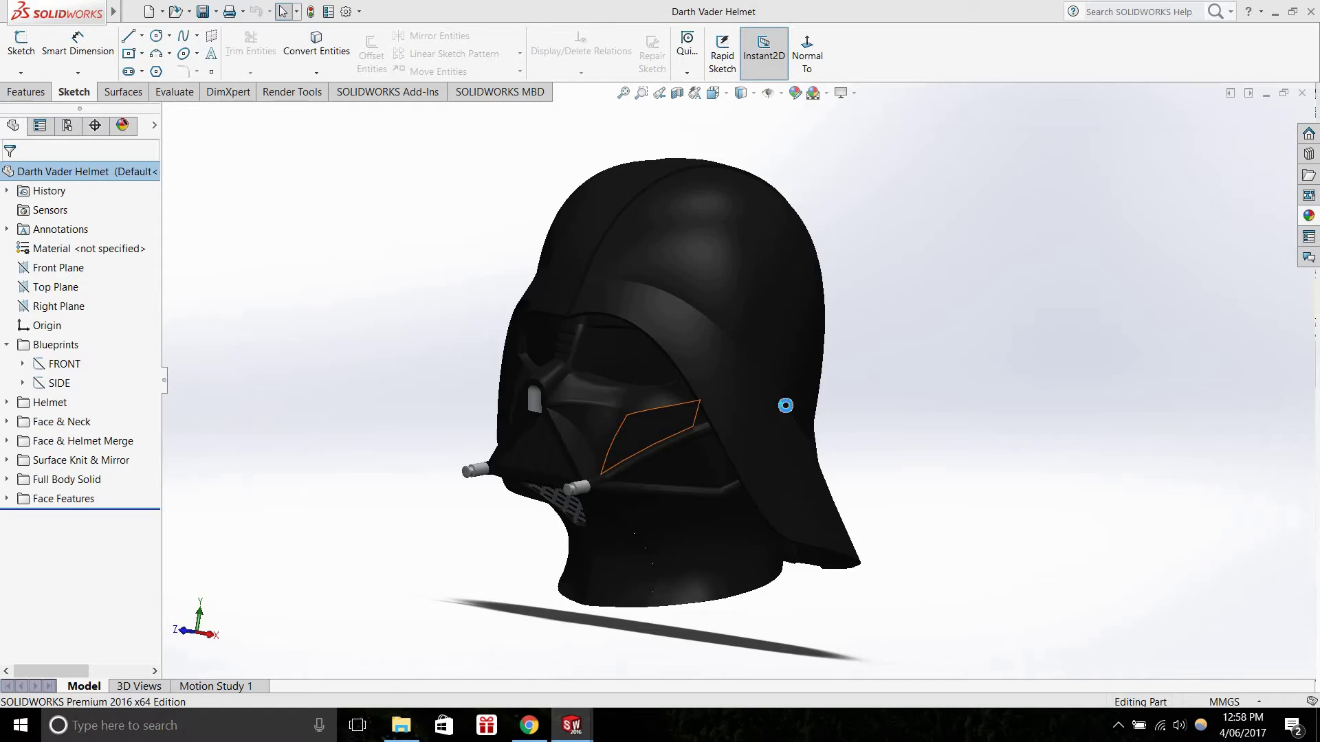
{"action": "left_click", "coordinate": [531, 735]}
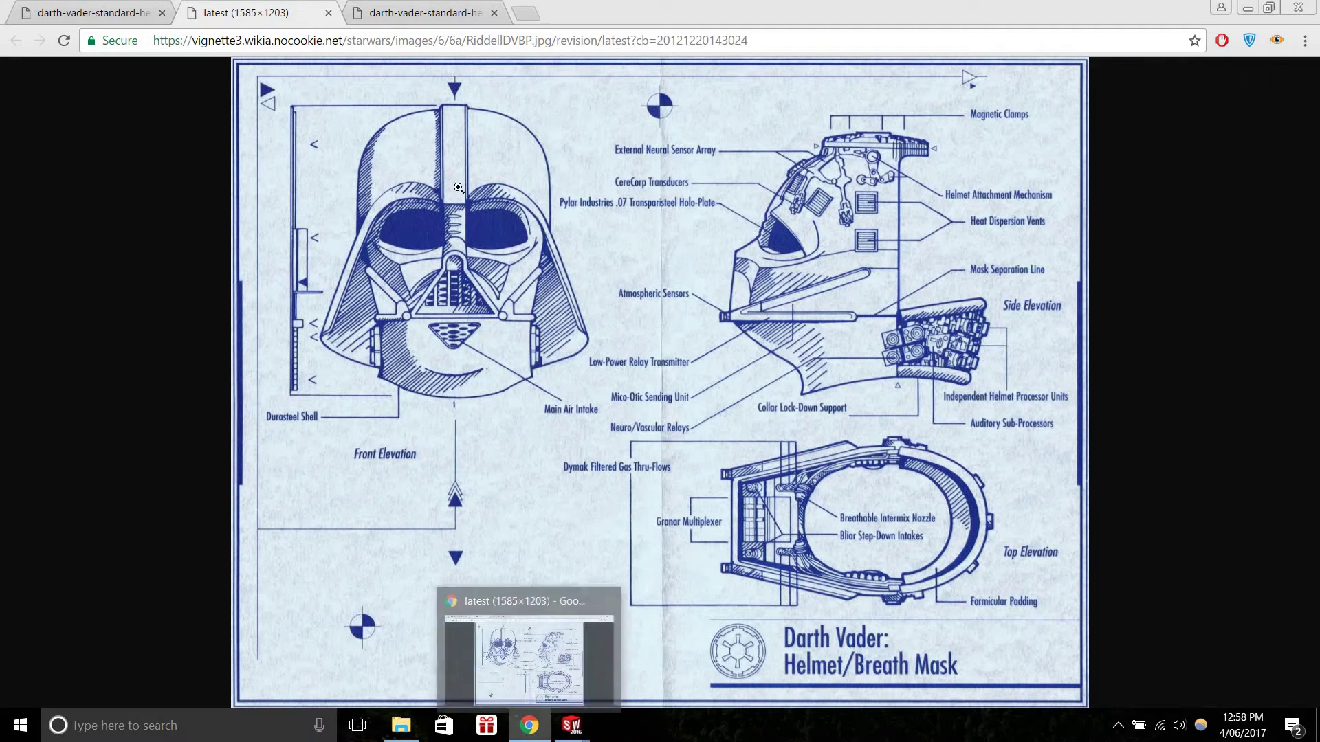
{"action": "left_click", "coordinate": [531, 728]}
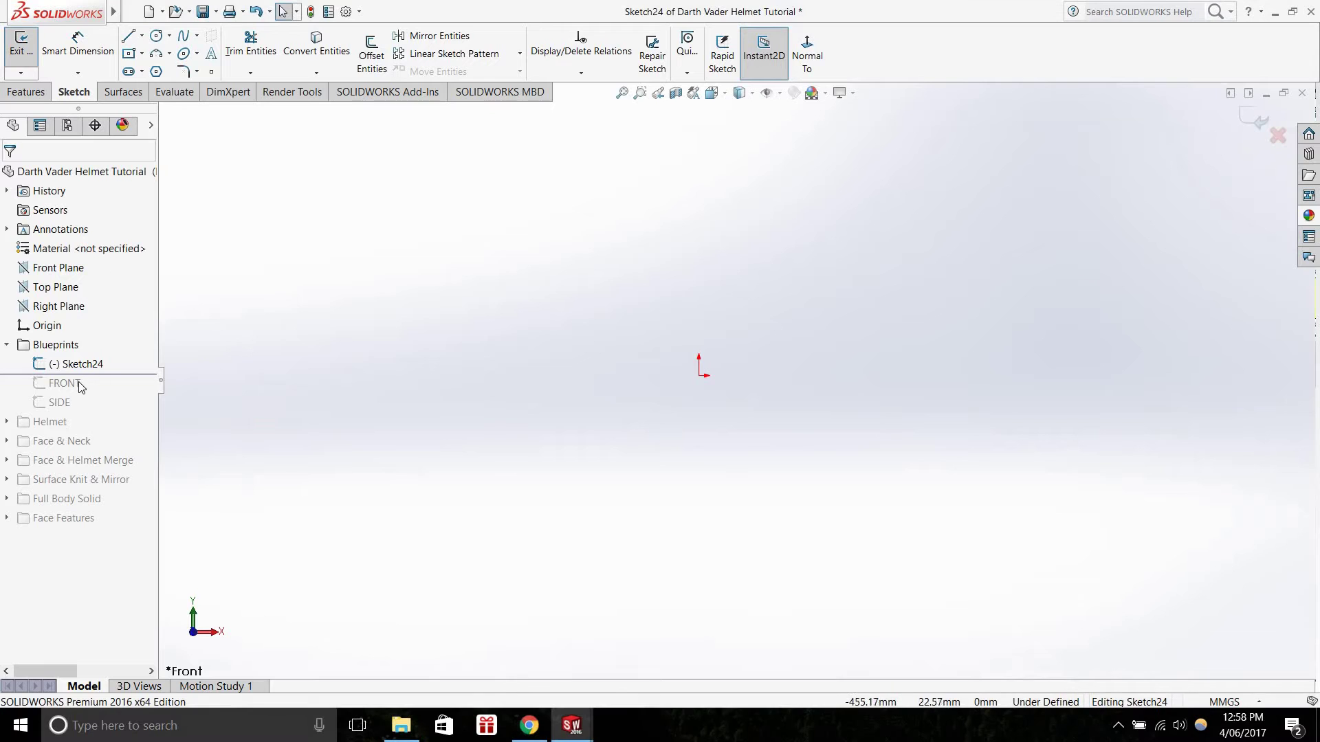
Insert the Front Profile image as a sketch picture in the open front-plane sketch
{"action": "left_click", "coordinate": [86, 364]}
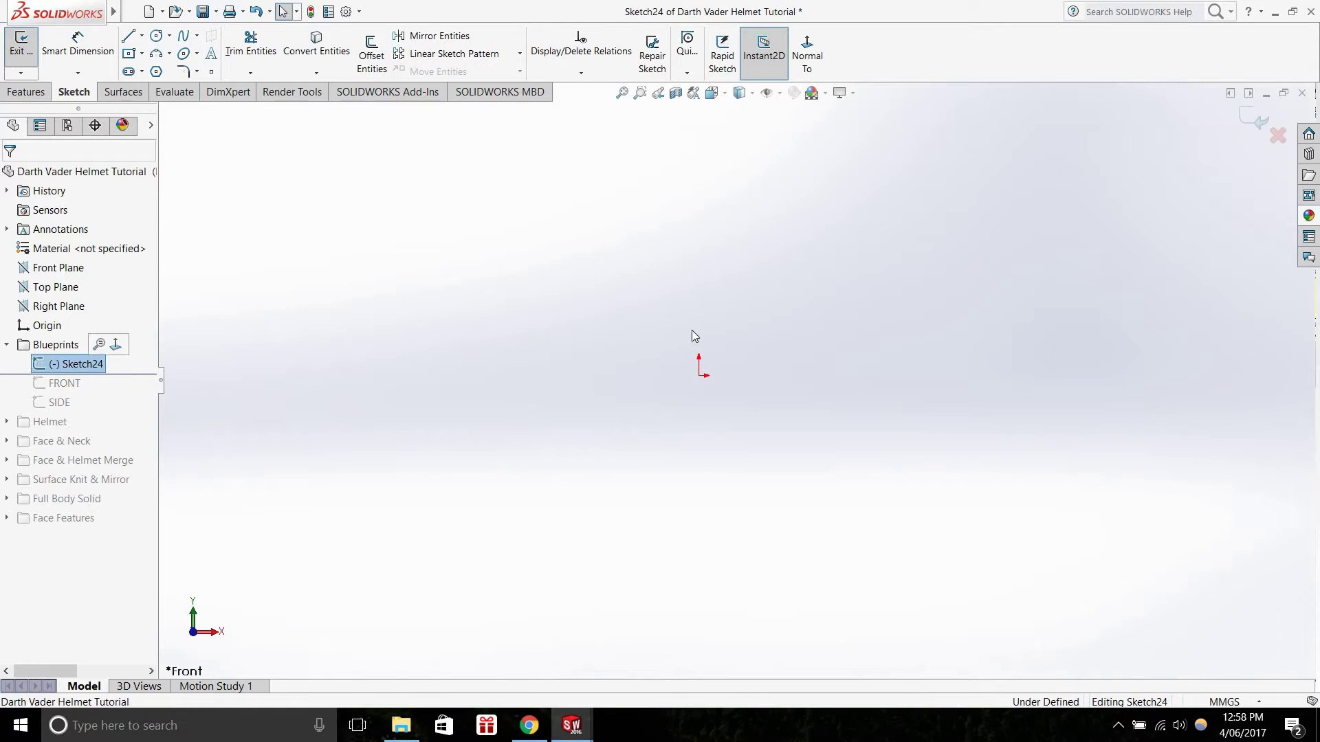
{"action": "left_click", "coordinate": [66, 268]}
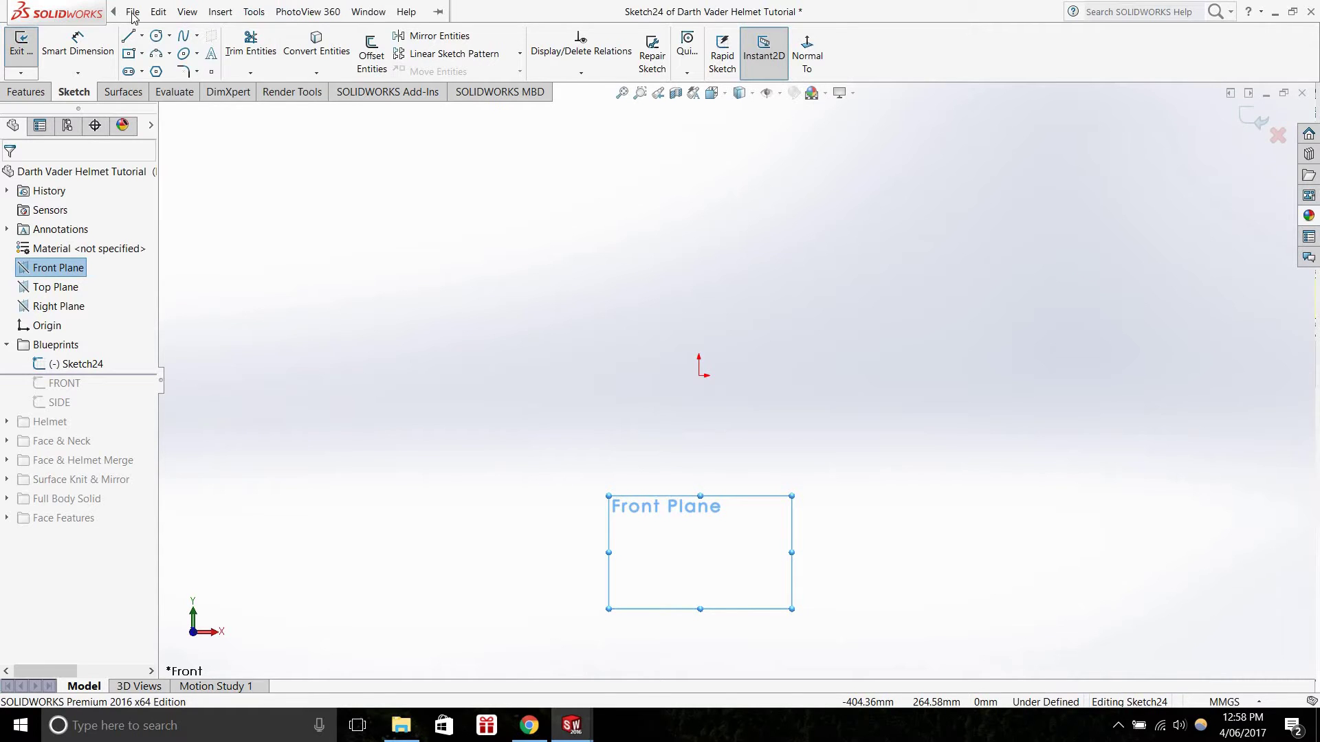
{"action": "left_click", "coordinate": [134, 12]}
{"action": "mouse_move", "coordinate": [258, 15]}
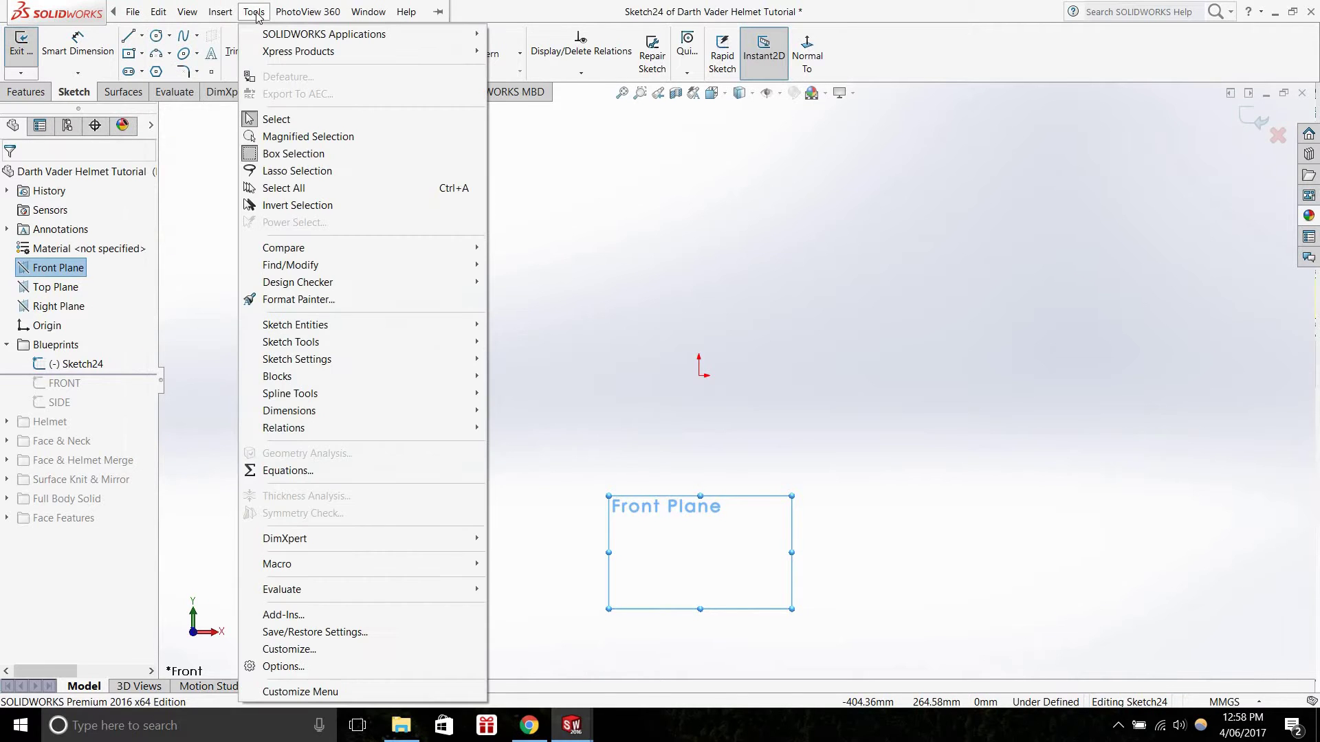
{"action": "mouse_move", "coordinate": [443, 349]}
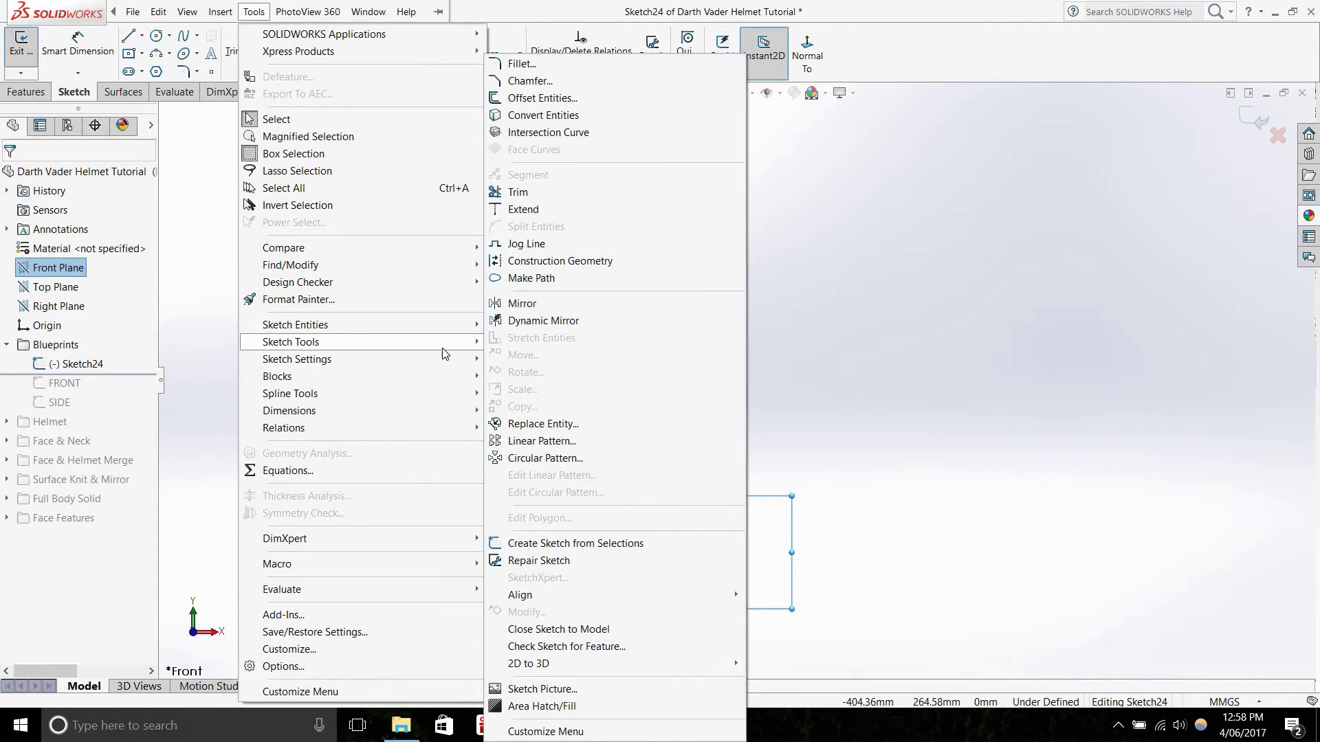
{"action": "left_click", "coordinate": [539, 690]}
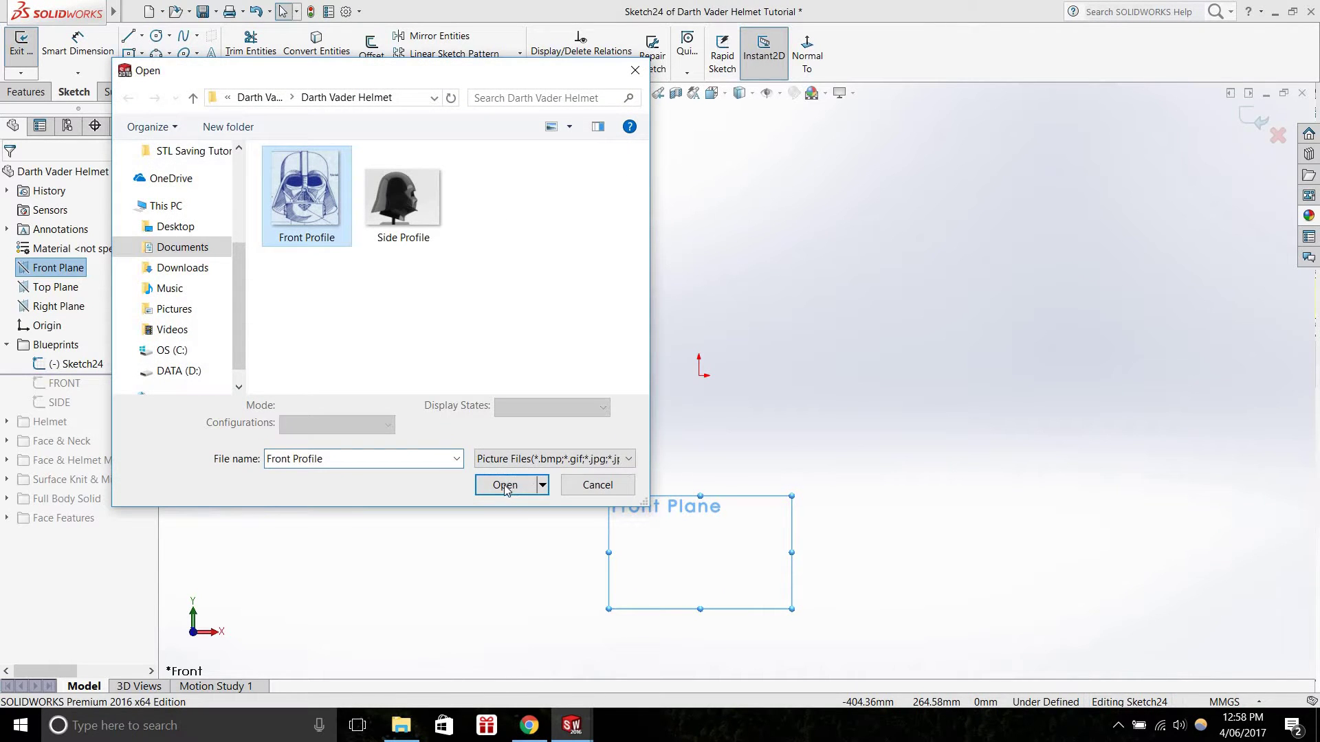
{"action": "left_click", "coordinate": [505, 482]}
Centre the helmet picture on the sketch origin and set its transparency to User defined
{"action": "left_click_drag", "start_coordinate": [825, 275], "coordinate": [651, 469]}
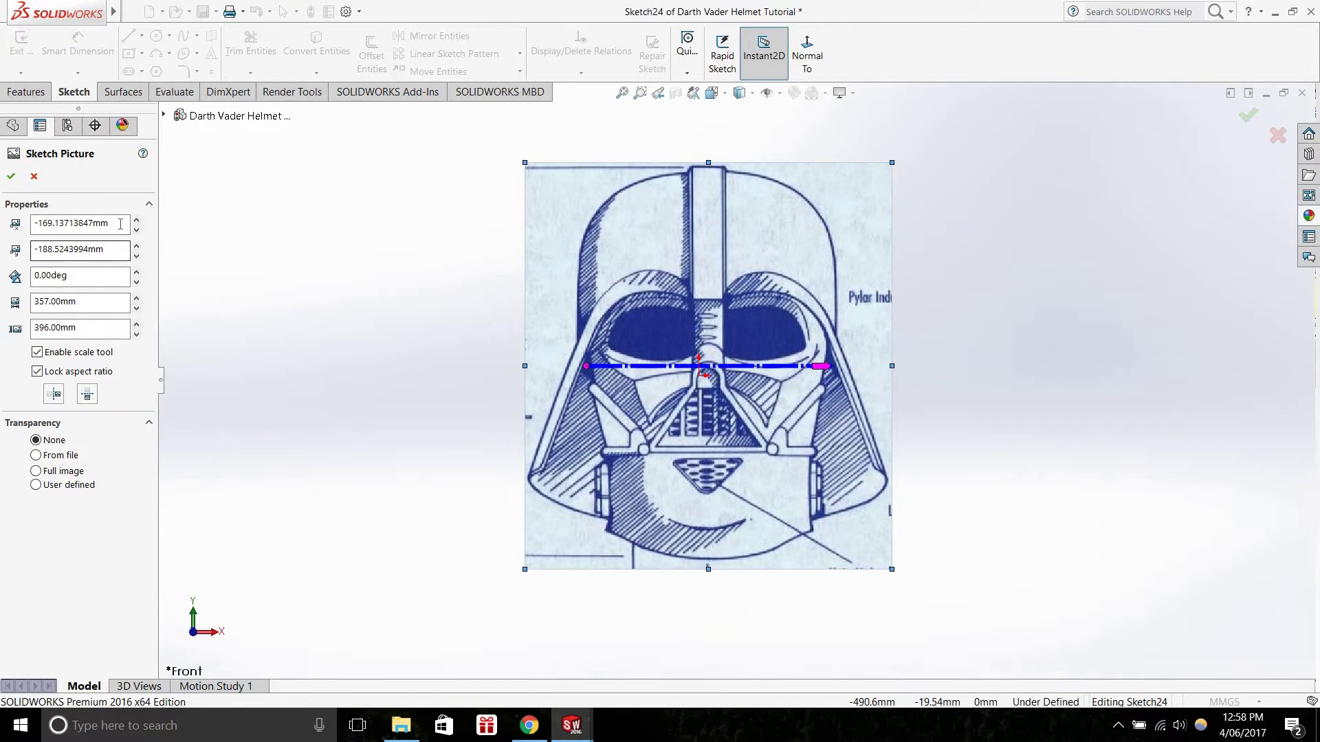
{"action": "left_click_drag", "start_coordinate": [114, 224], "coordinate": [18, 251]}
{"action": "type", "text": "150"}
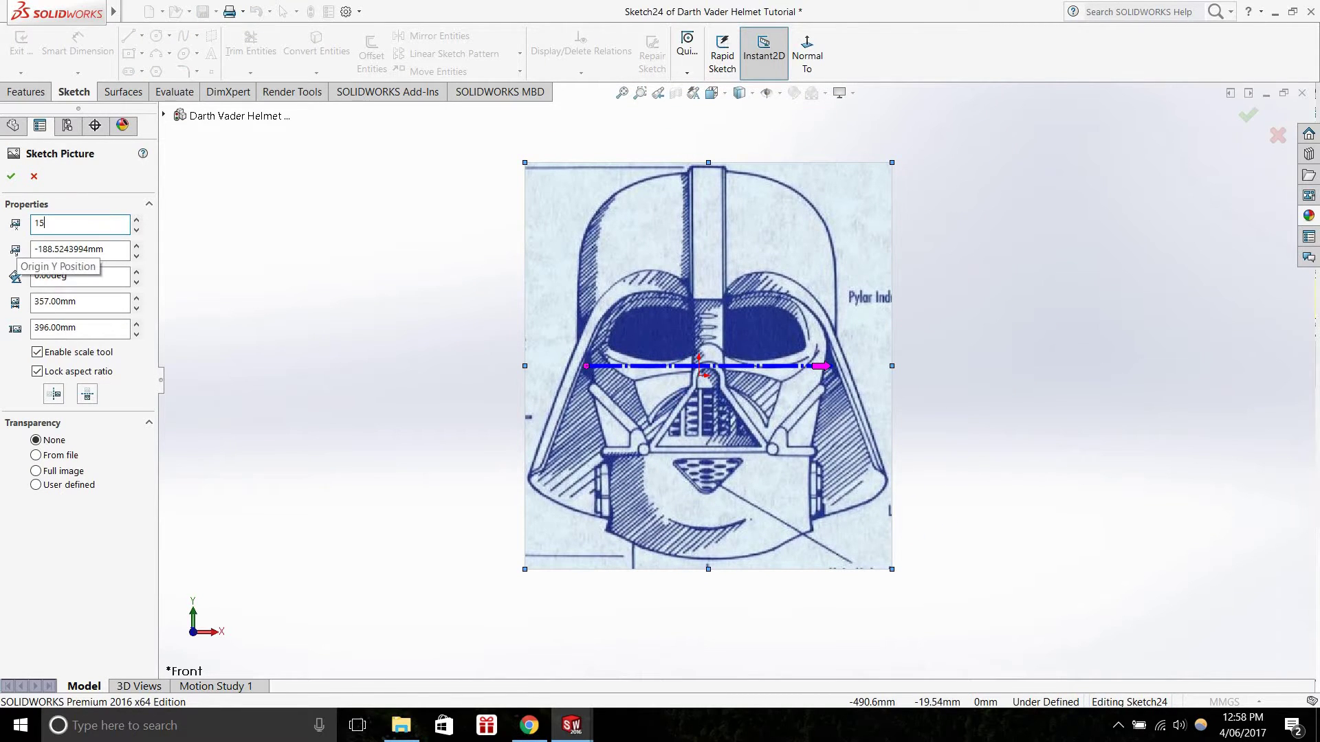
{"action": "key", "text": "Return"}
{"action": "left_click_drag", "start_coordinate": [645, 295], "coordinate": [535, 255]}
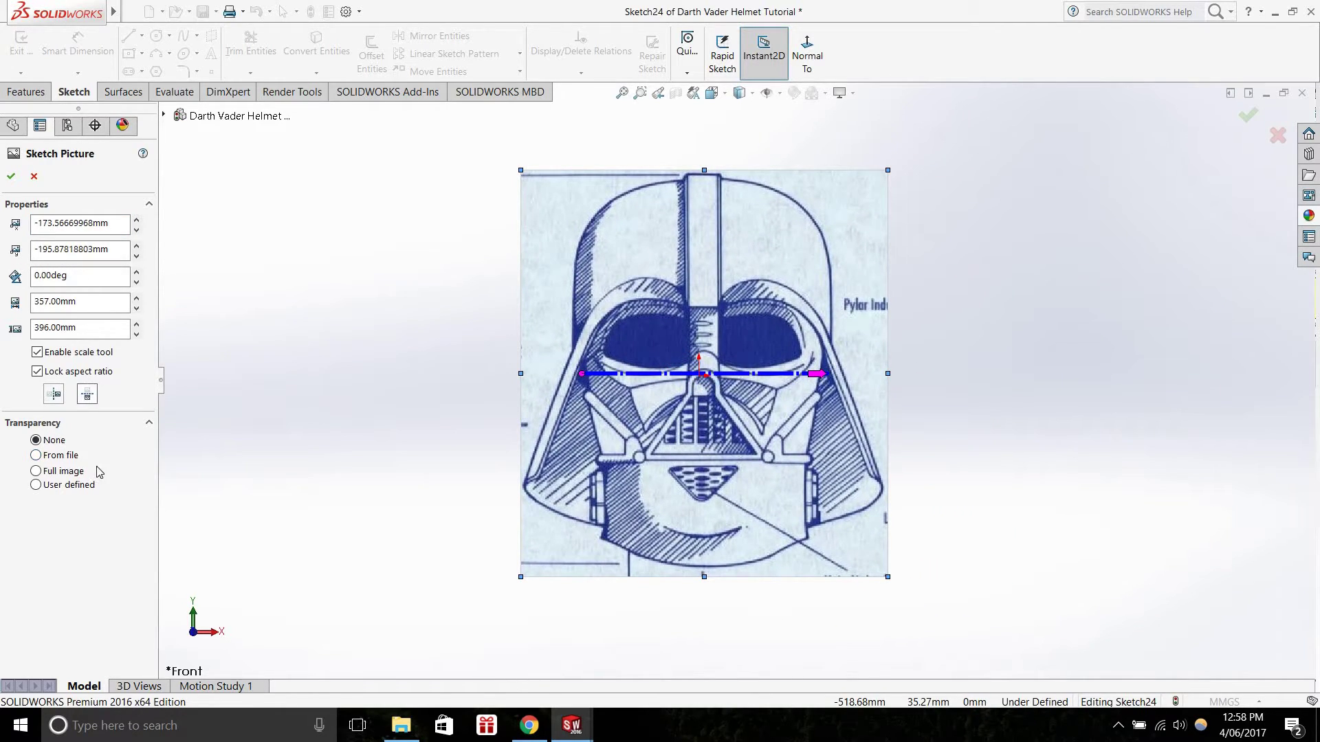
{"action": "left_click", "coordinate": [36, 485]}
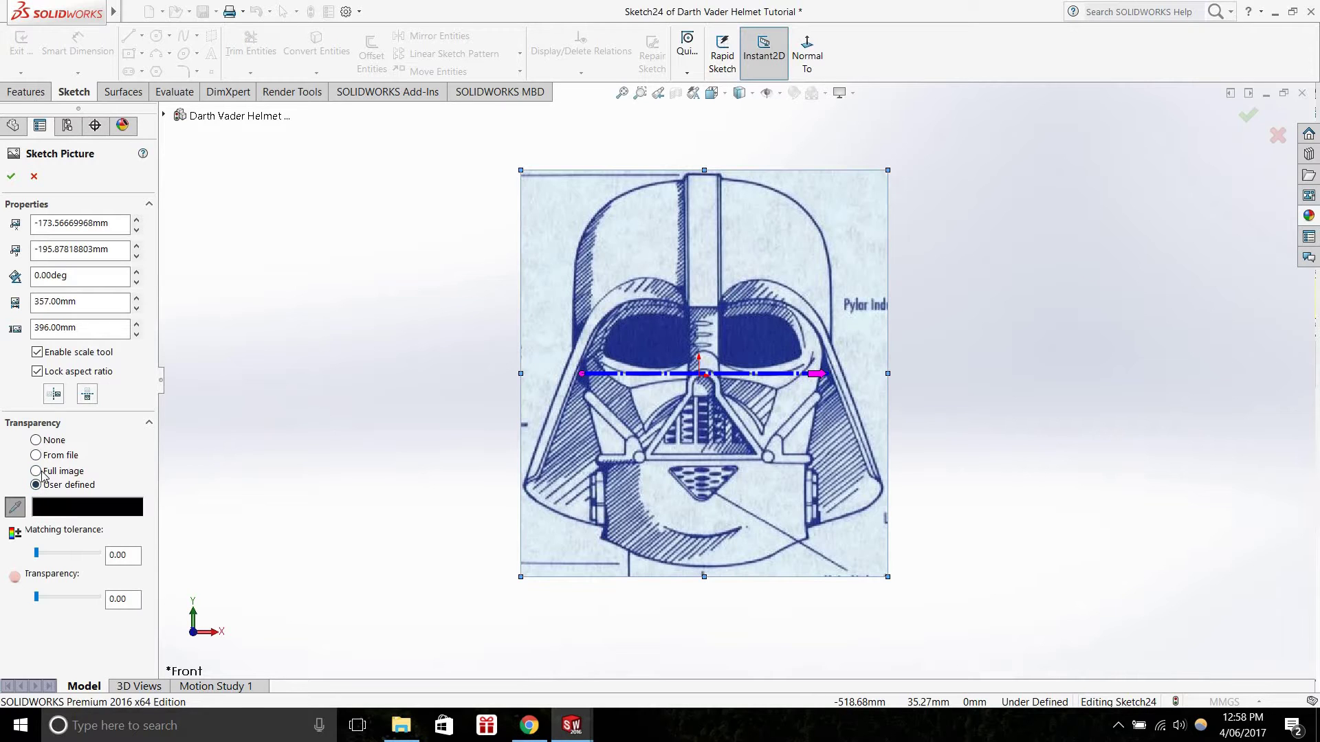
{"action": "left_click", "coordinate": [41, 180]}
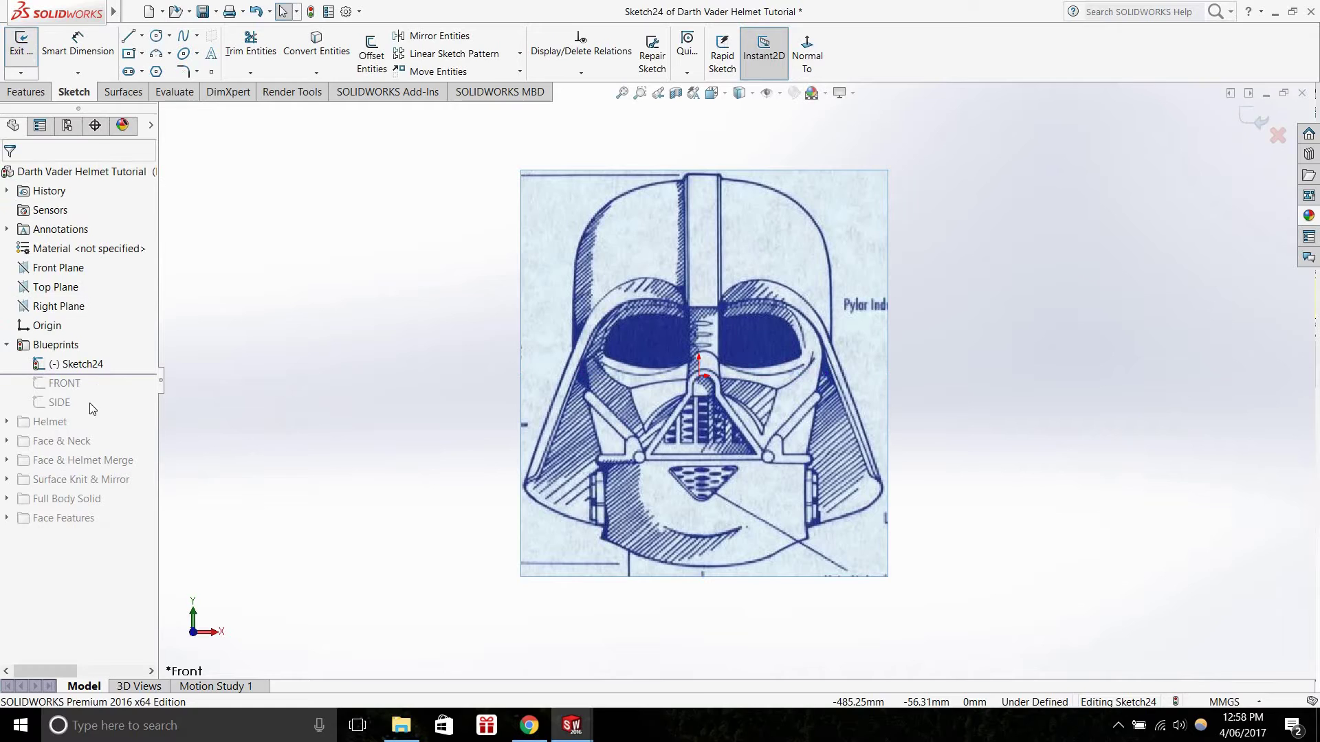
Delete the new sketch that holds the inserted front picture
{"action": "right_click", "coordinate": [72, 365]}
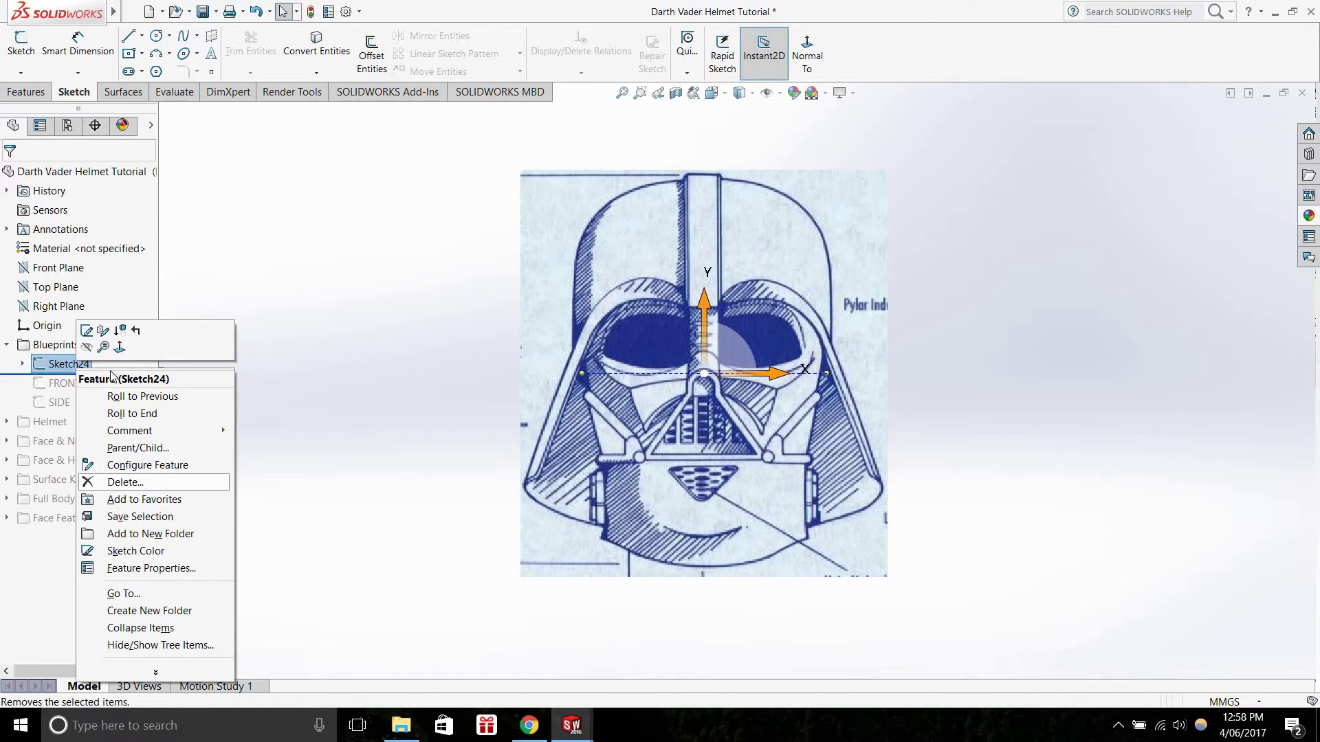
{"action": "left_click", "coordinate": [131, 480]}
{"action": "left_click", "coordinate": [761, 310]}
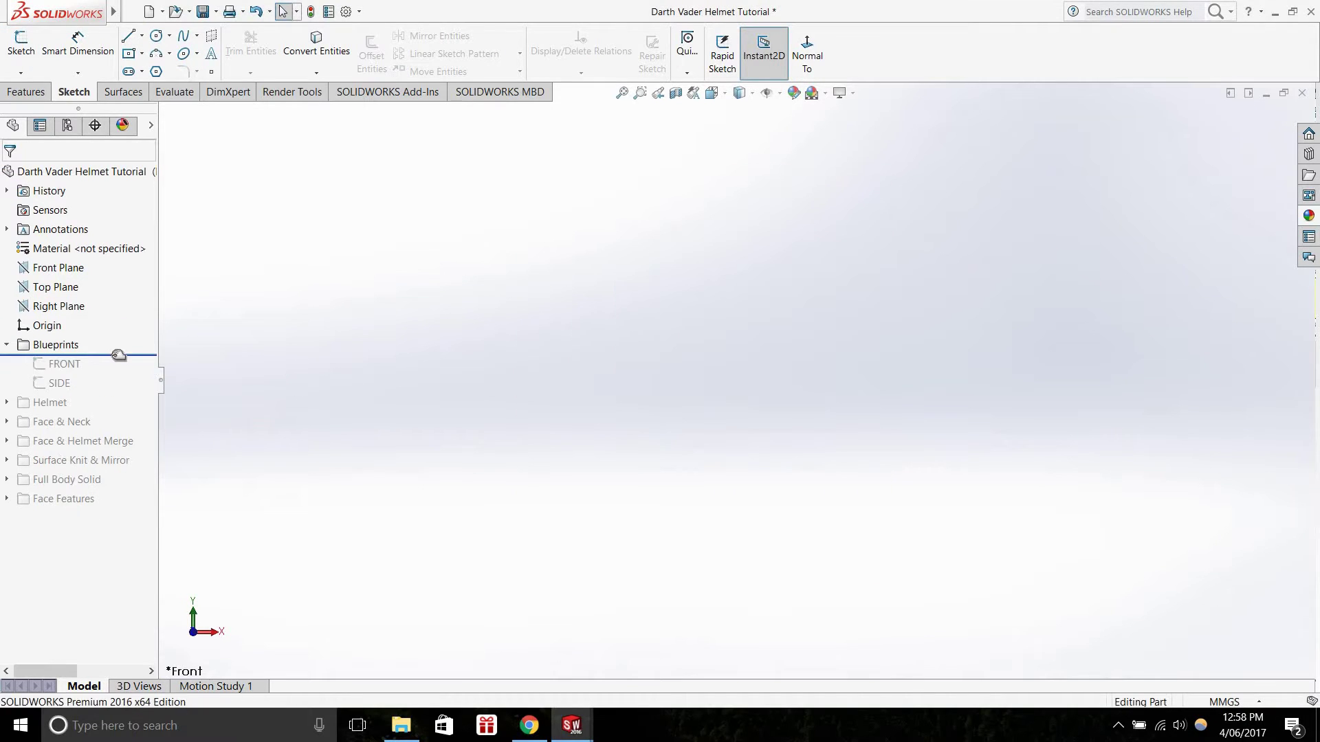
Roll the feature history forward to include the FRONT and SIDE blueprint sketches and view them from the right and front
{"action": "left_click_drag", "start_coordinate": [118, 355], "coordinate": [94, 391]}
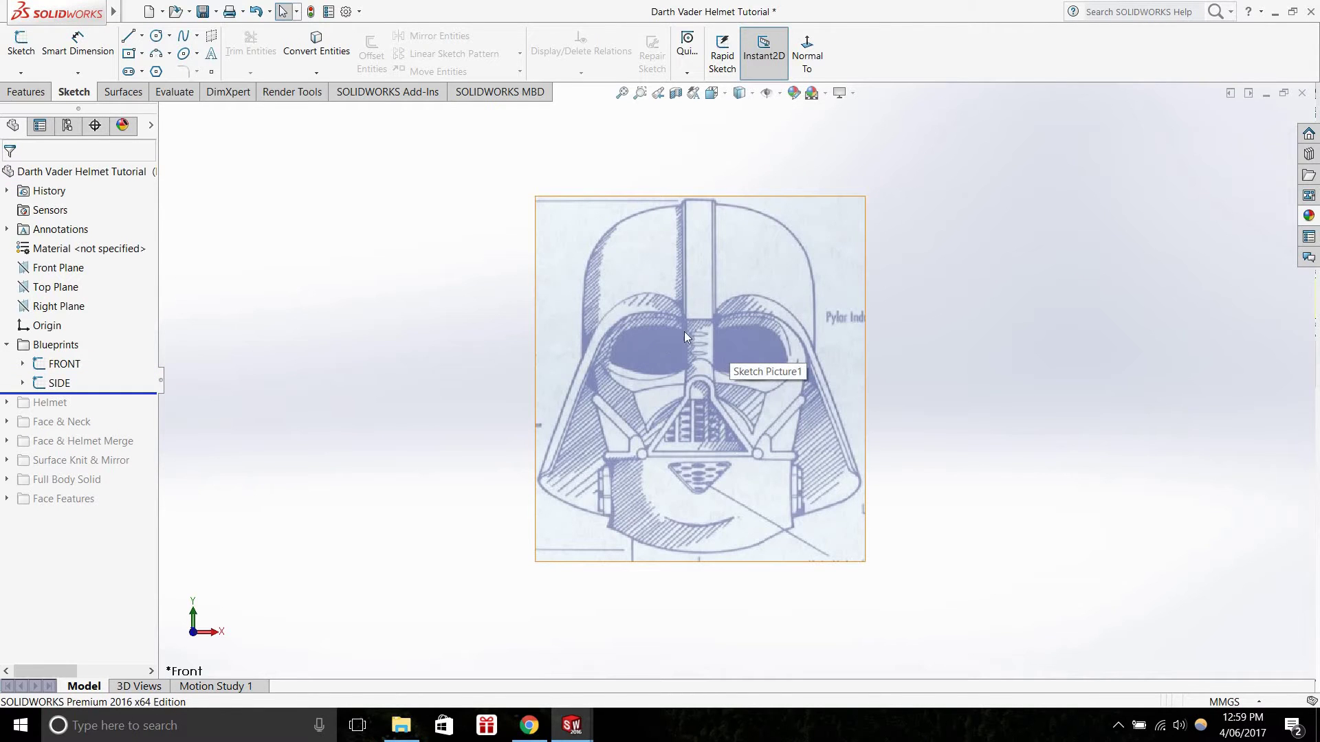
{"action": "middle_click_drag", "start_coordinate": [470, 369], "coordinate": [681, 378]}
{"action": "left_click", "coordinate": [206, 633]}
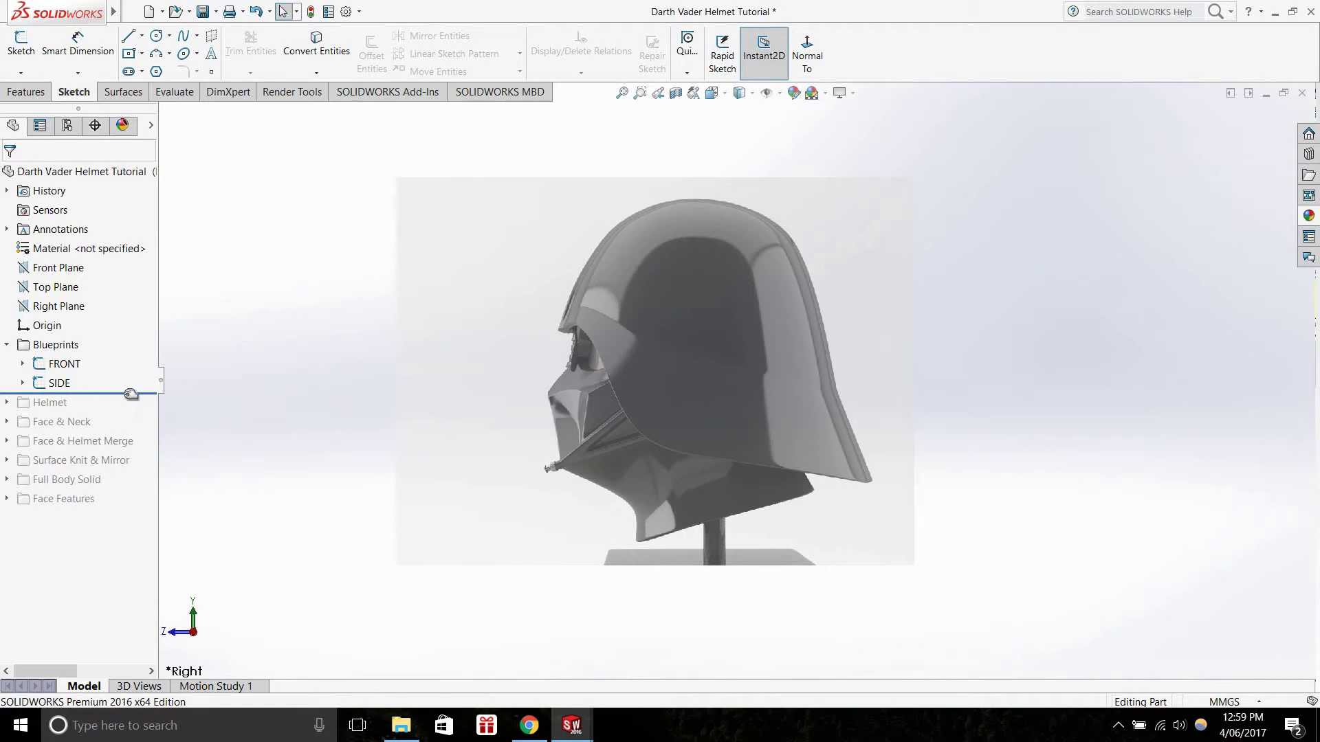
{"action": "left_click_drag", "start_coordinate": [131, 393], "coordinate": [131, 397]}
{"action": "key", "text": "ctrl+1"}
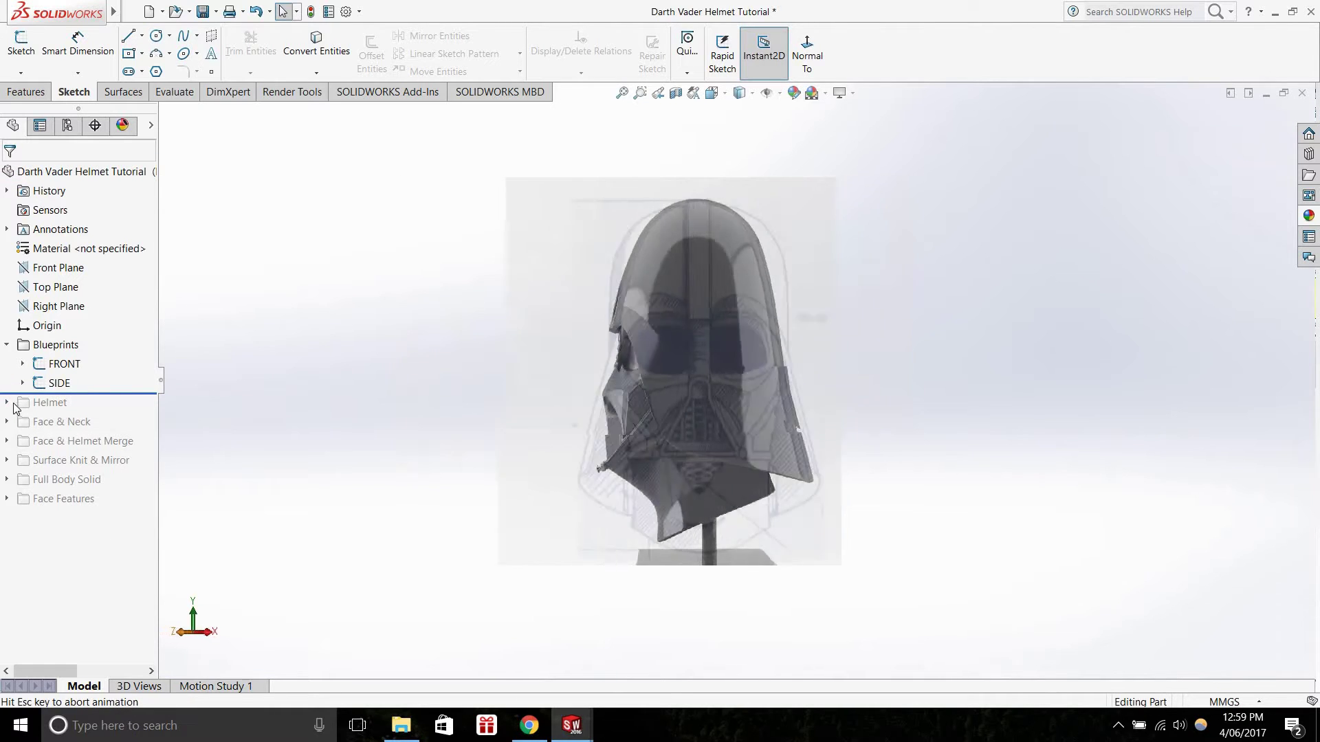
Set the rollback position directly after Surface-Loft1 in the Helmet folder and inspect the lofted flare against the blueprints
{"action": "left_click_drag", "start_coordinate": [107, 394], "coordinate": [103, 413]}
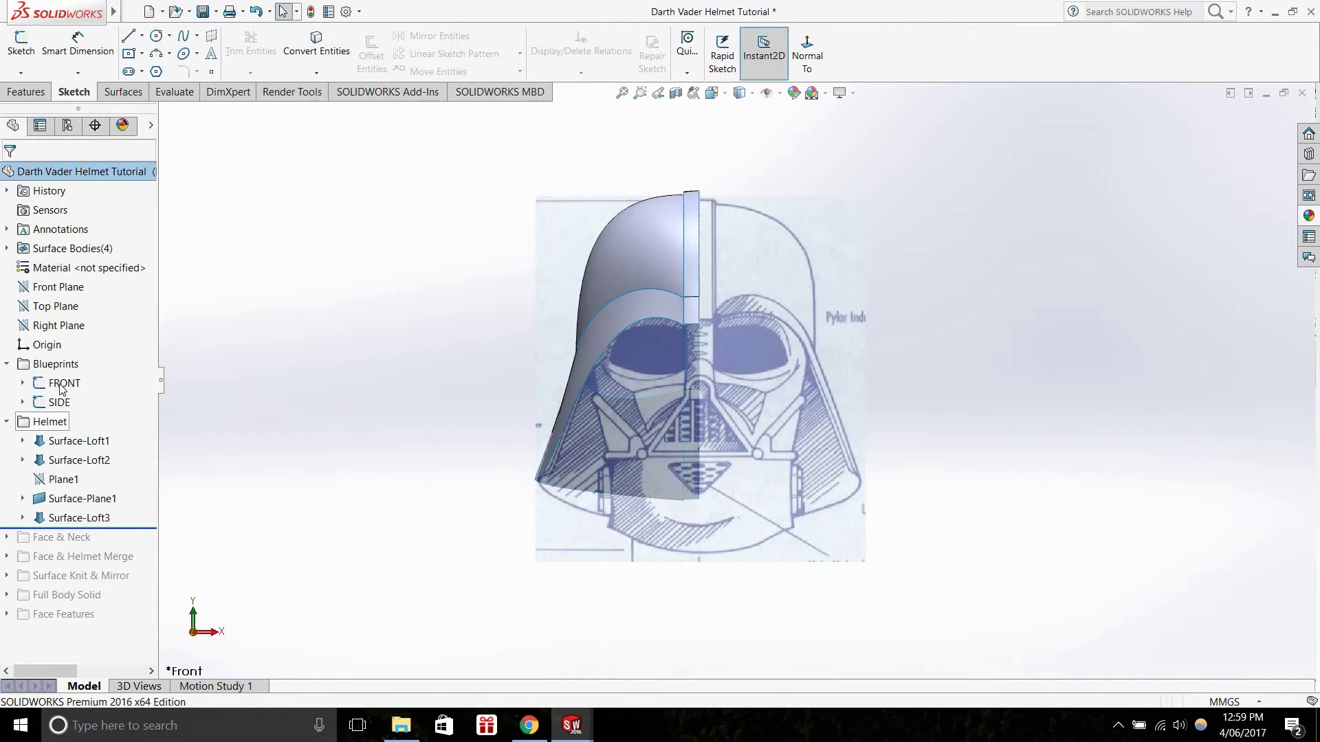
{"action": "left_click_drag", "start_coordinate": [103, 528], "coordinate": [103, 451]}
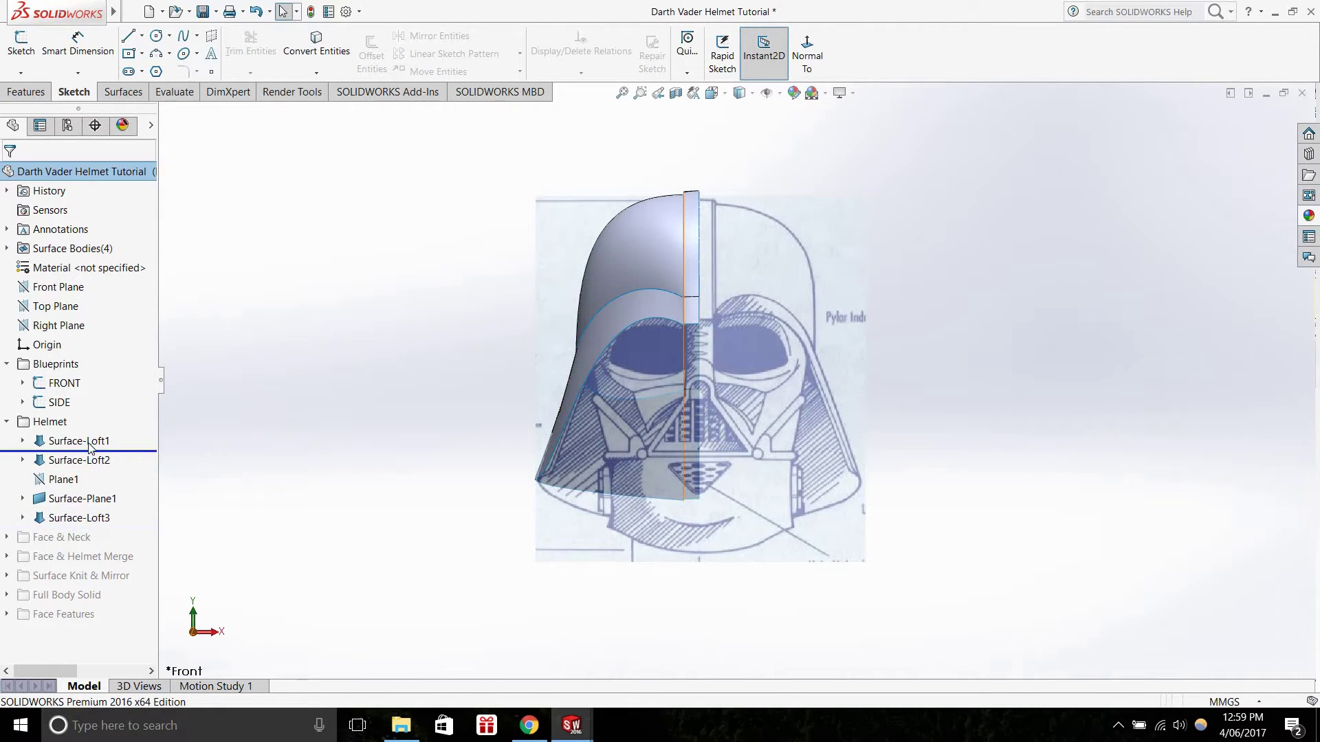
{"action": "middle_click_drag", "start_coordinate": [498, 349], "coordinate": [571, 374]}
{"action": "scroll", "coordinate": [557, 382], "scroll_direction": "down", "scroll_amount": 3}
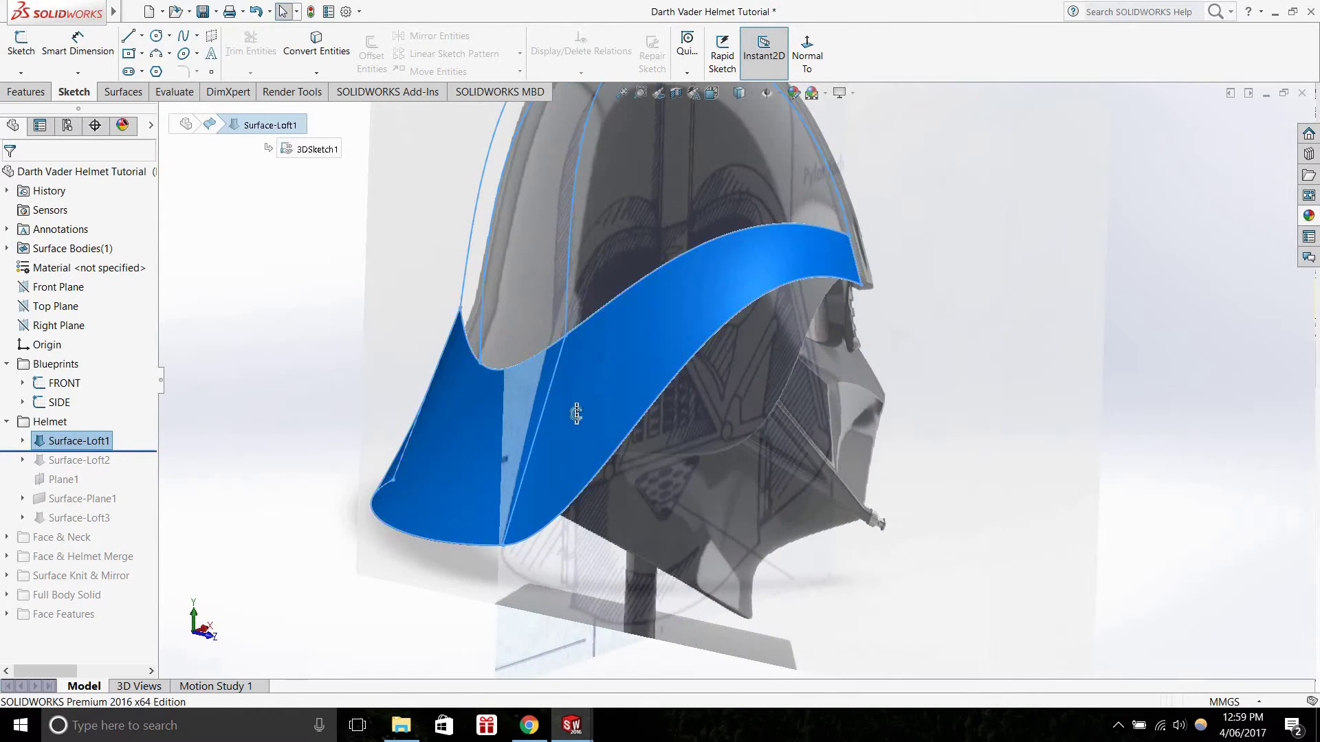
{"action": "scroll", "coordinate": [749, 393], "scroll_direction": "down", "scroll_amount": 5}
{"action": "middle_click_drag", "start_coordinate": [749, 394], "coordinate": [743, 400]}
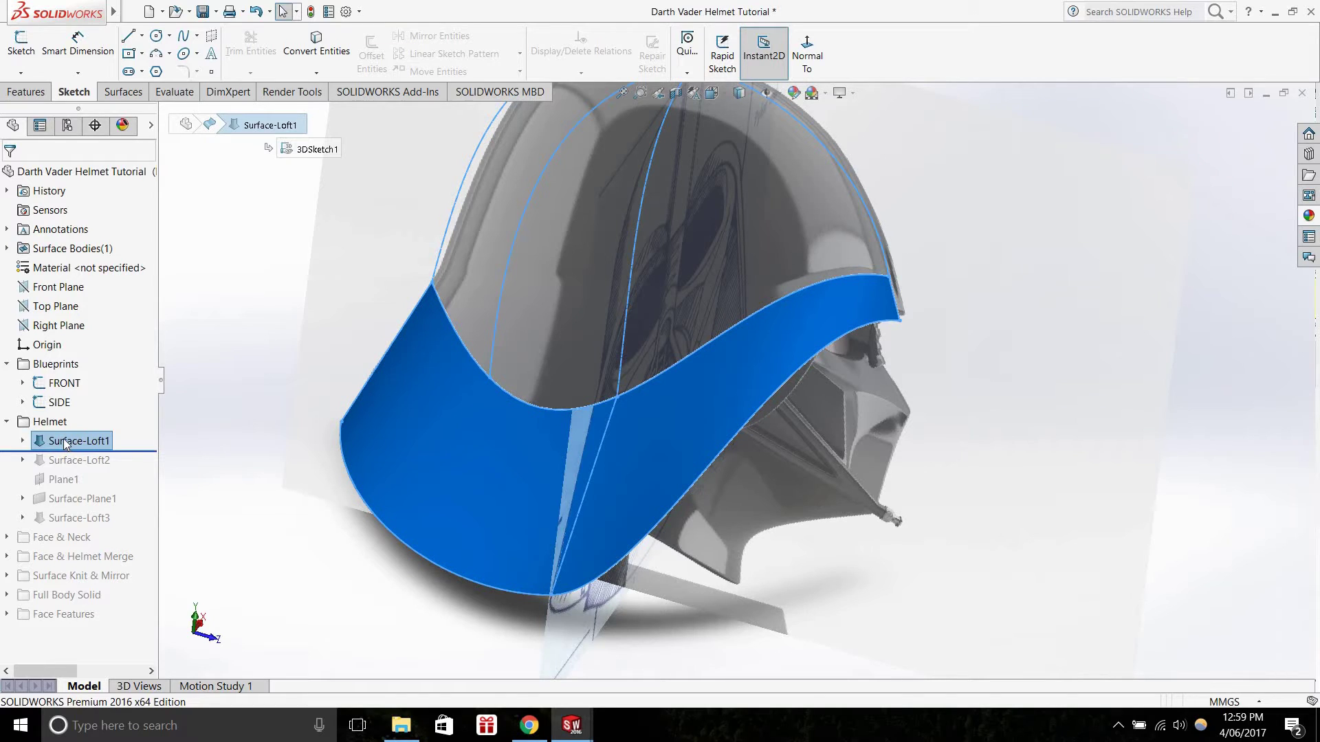
Open 3DSketch1, the sketch beneath Surface-Loft1, for editing
{"action": "left_click", "coordinate": [123, 92]}
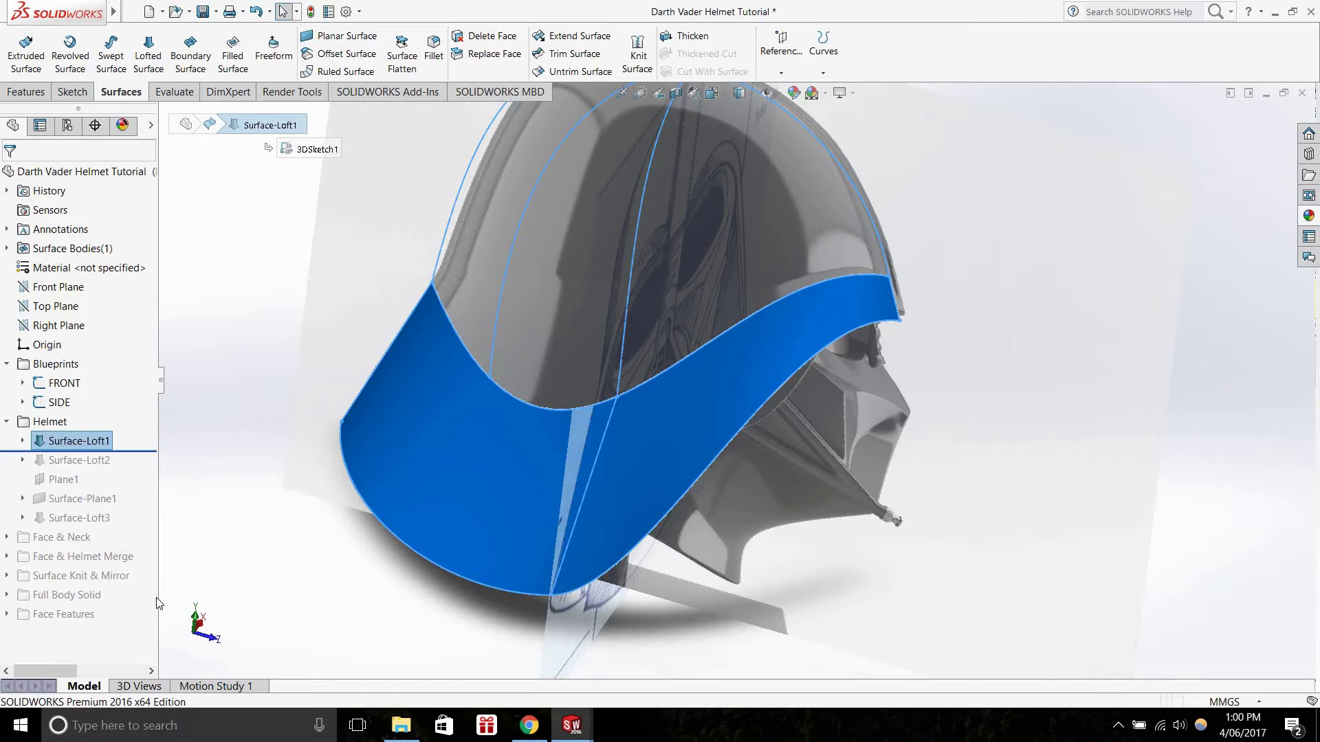
{"action": "key", "text": "ctrl+1"}
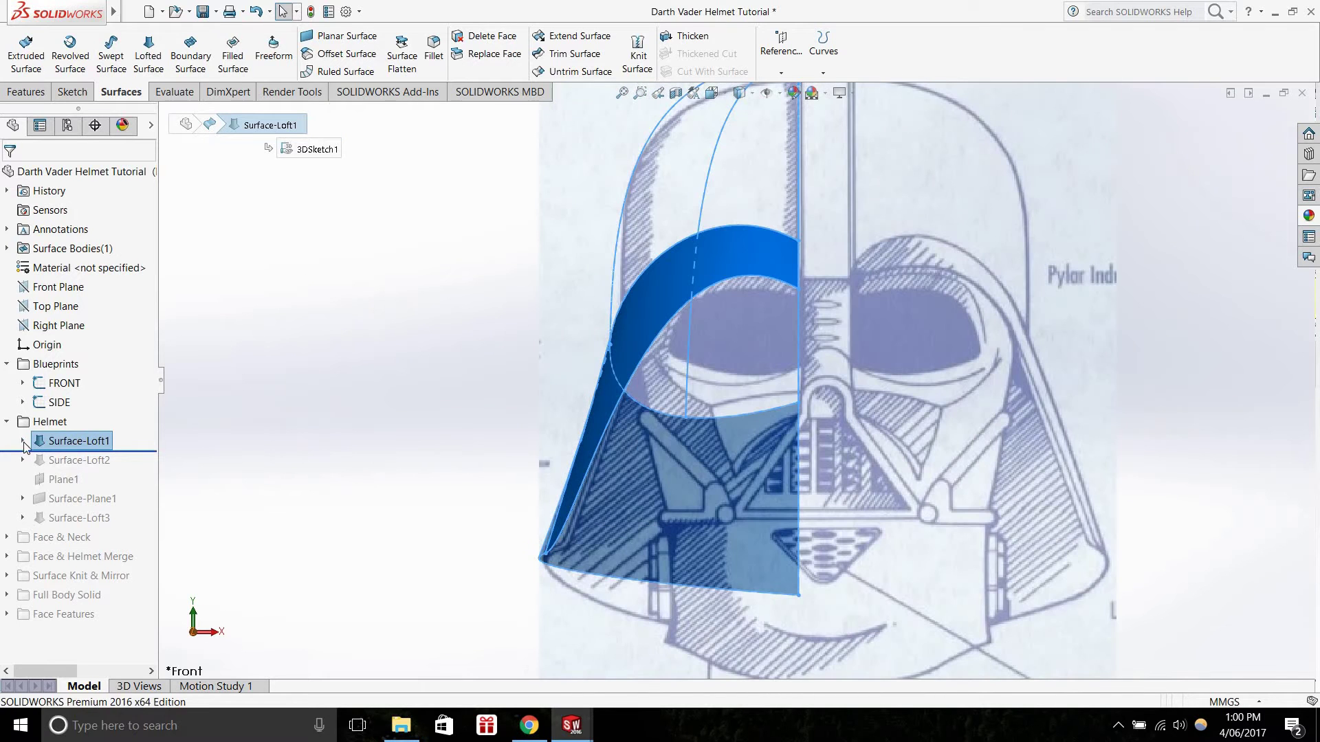
{"action": "left_click", "coordinate": [22, 441]}
{"action": "right_click", "coordinate": [96, 459]}
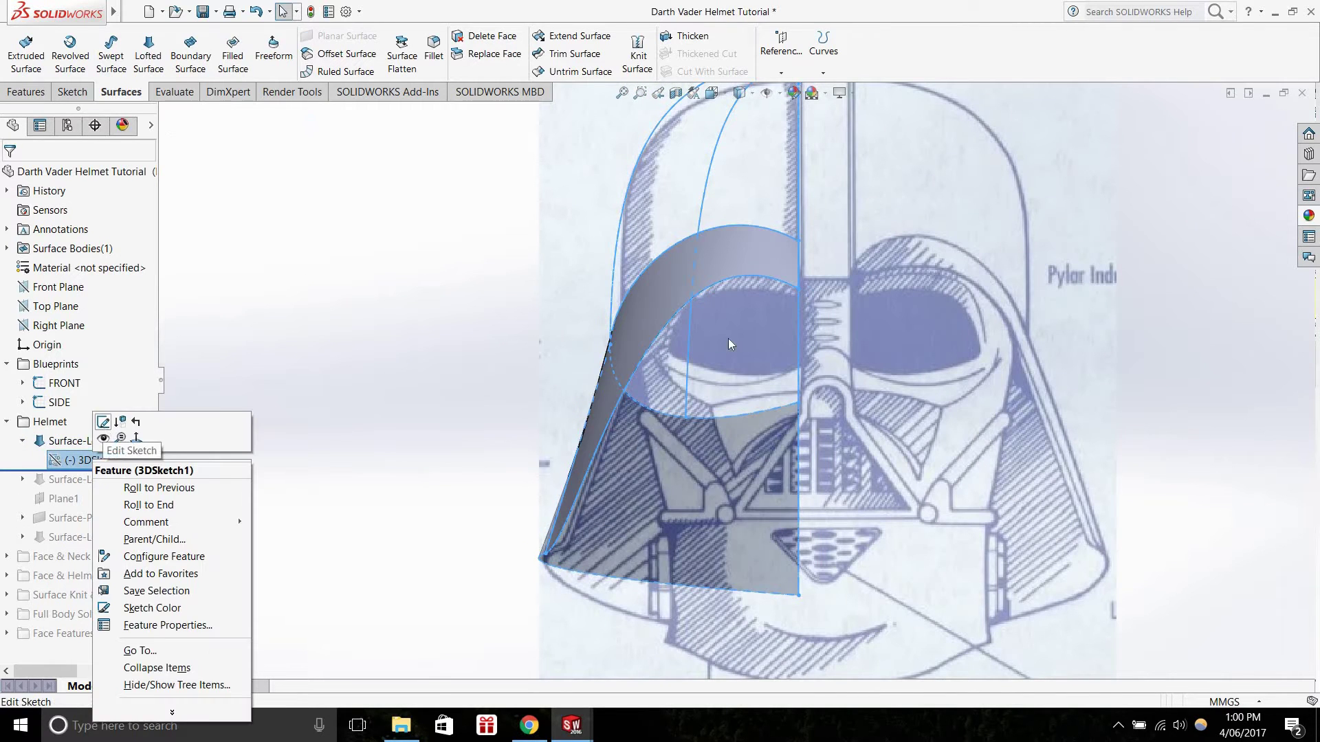
{"action": "left_click", "coordinate": [110, 427]}
{"action": "middle_click_drag", "start_coordinate": [519, 407], "coordinate": [539, 440]}
{"action": "scroll", "coordinate": [945, 332], "scroll_direction": "up", "scroll_amount": 4}
{"action": "scroll", "coordinate": [646, 390], "scroll_direction": "down", "scroll_amount": 2}
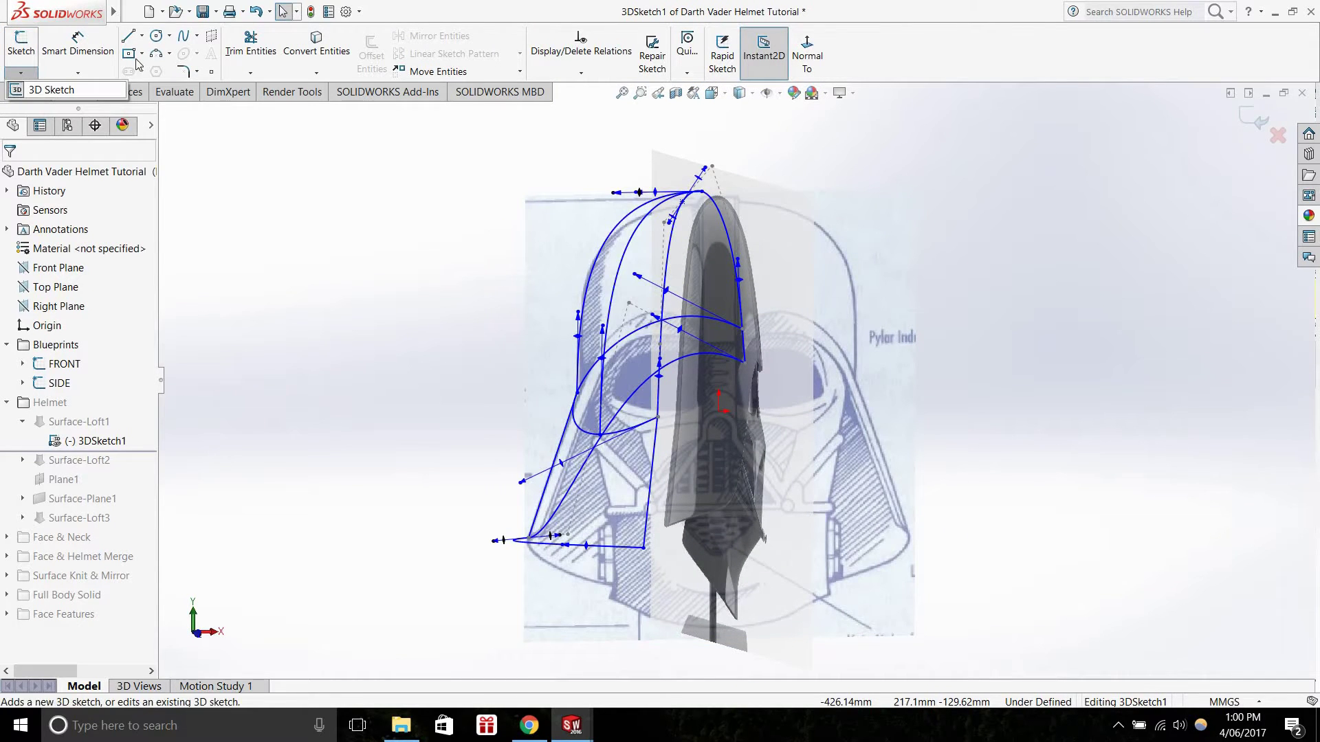
Examine how the helmet's 3D sketch splines follow the front and side blueprints, and which spline types are available
{"action": "left_click", "coordinate": [169, 52]}
{"action": "left_click", "coordinate": [197, 35]}
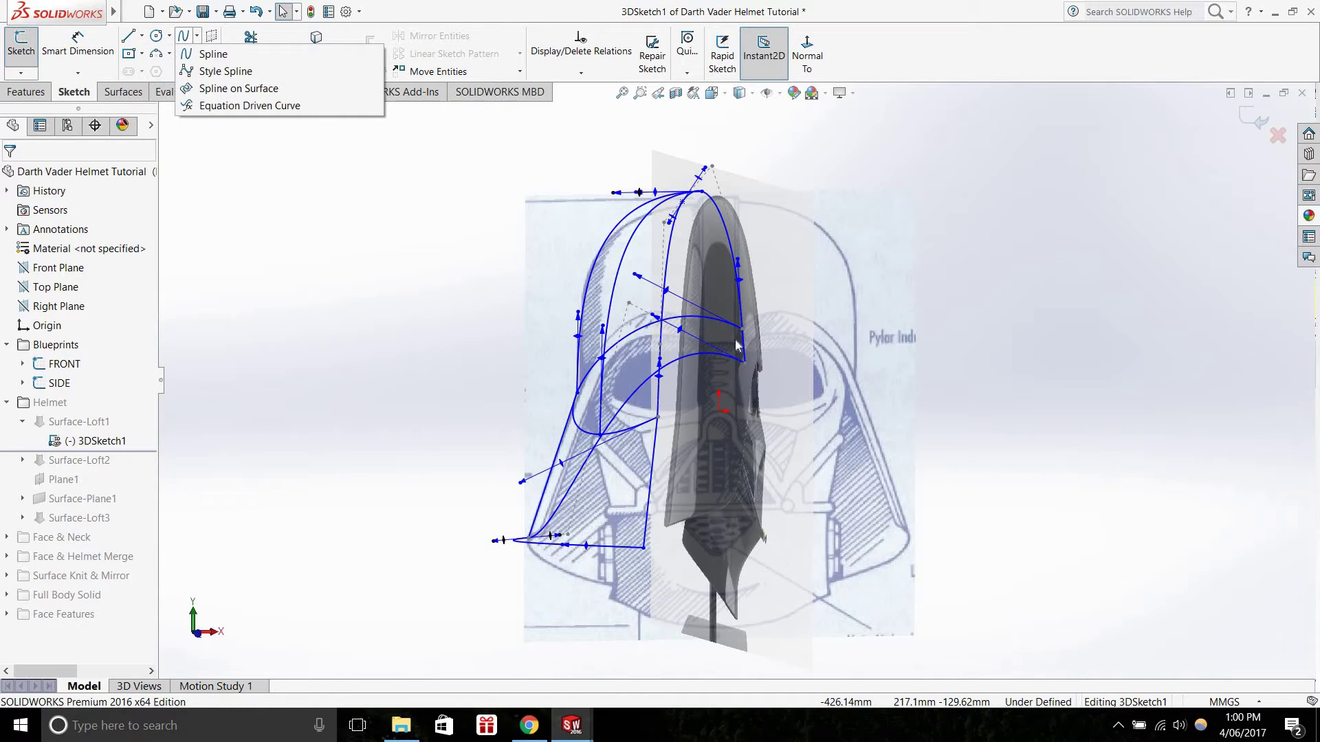
{"action": "left_click", "coordinate": [198, 635]}
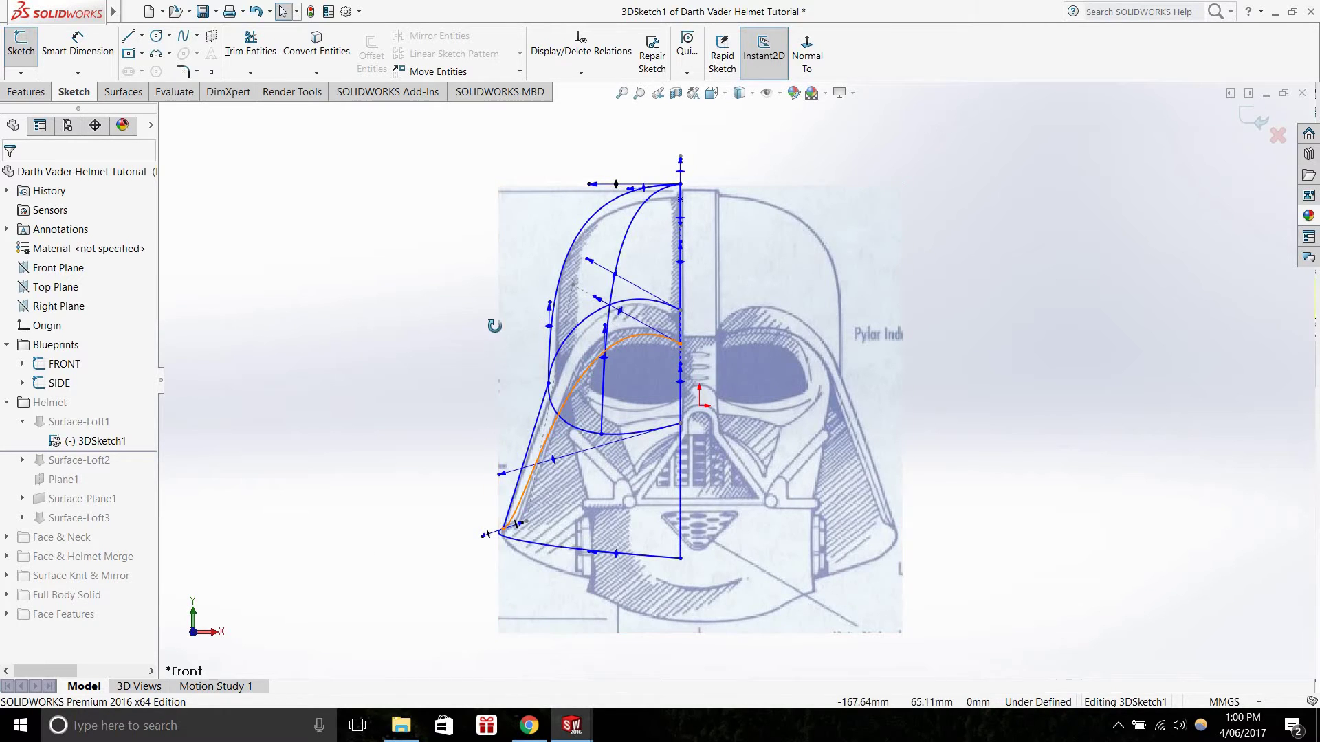
{"action": "middle_click_drag", "start_coordinate": [505, 331], "coordinate": [562, 366]}
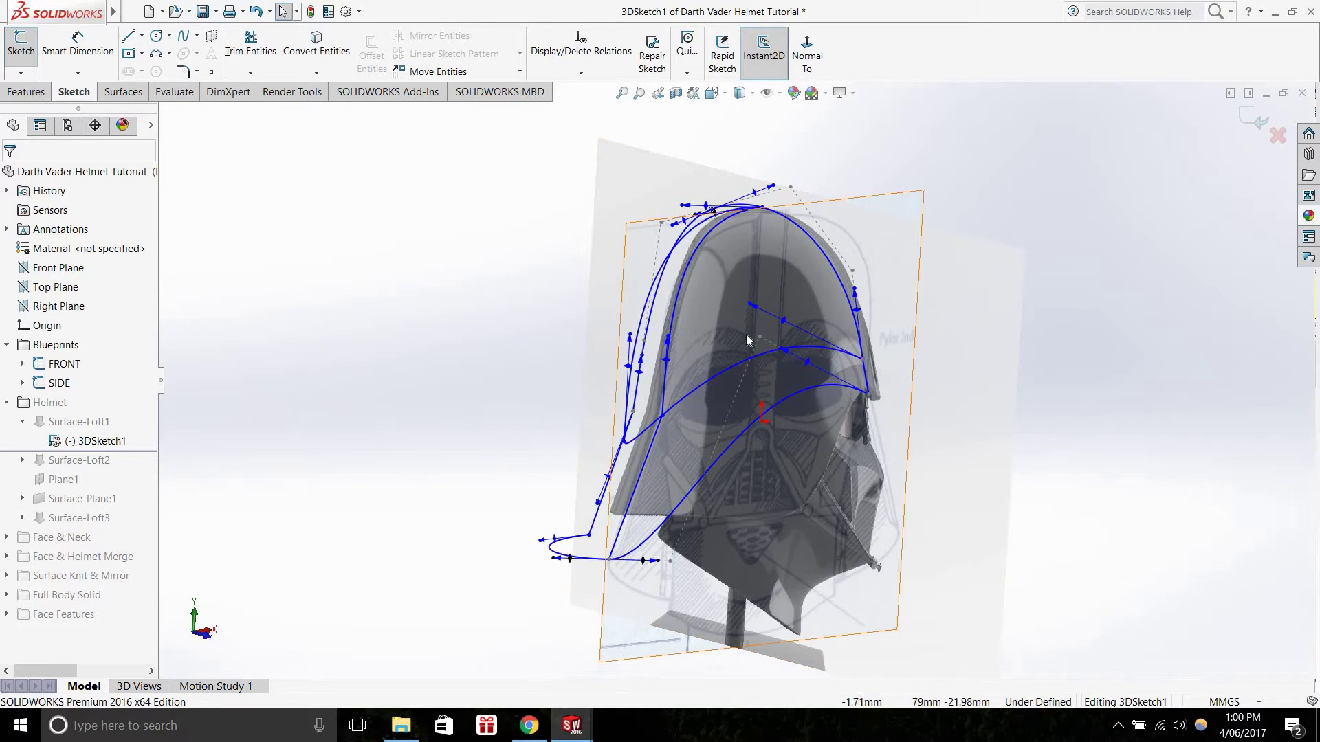
{"action": "scroll", "coordinate": [745, 344], "scroll_direction": "down", "scroll_amount": 2}
{"action": "scroll", "coordinate": [729, 392], "scroll_direction": "up", "scroll_amount": 3}
{"action": "scroll", "coordinate": [726, 405], "scroll_direction": "down", "scroll_amount": 1}
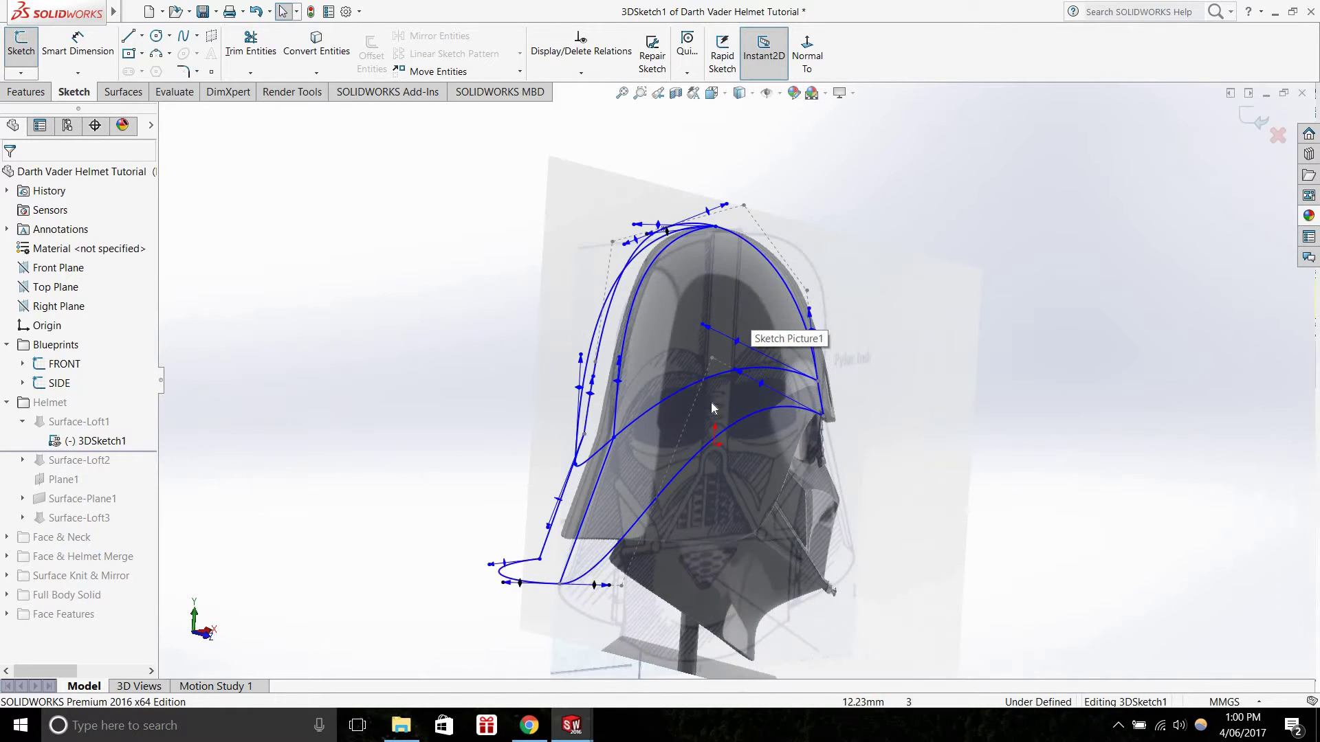
{"action": "middle_click_drag", "start_coordinate": [728, 400], "coordinate": [741, 405]}
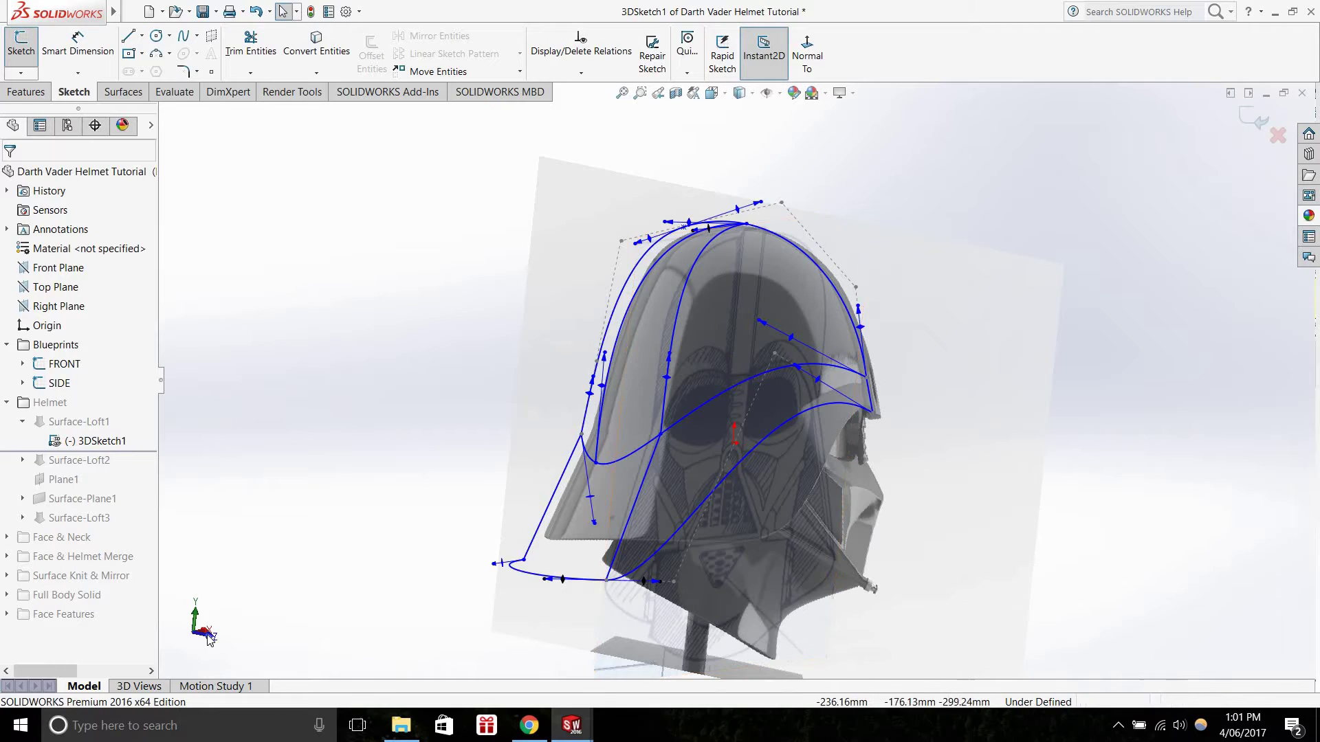
{"action": "key", "text": "ctrl+1"}
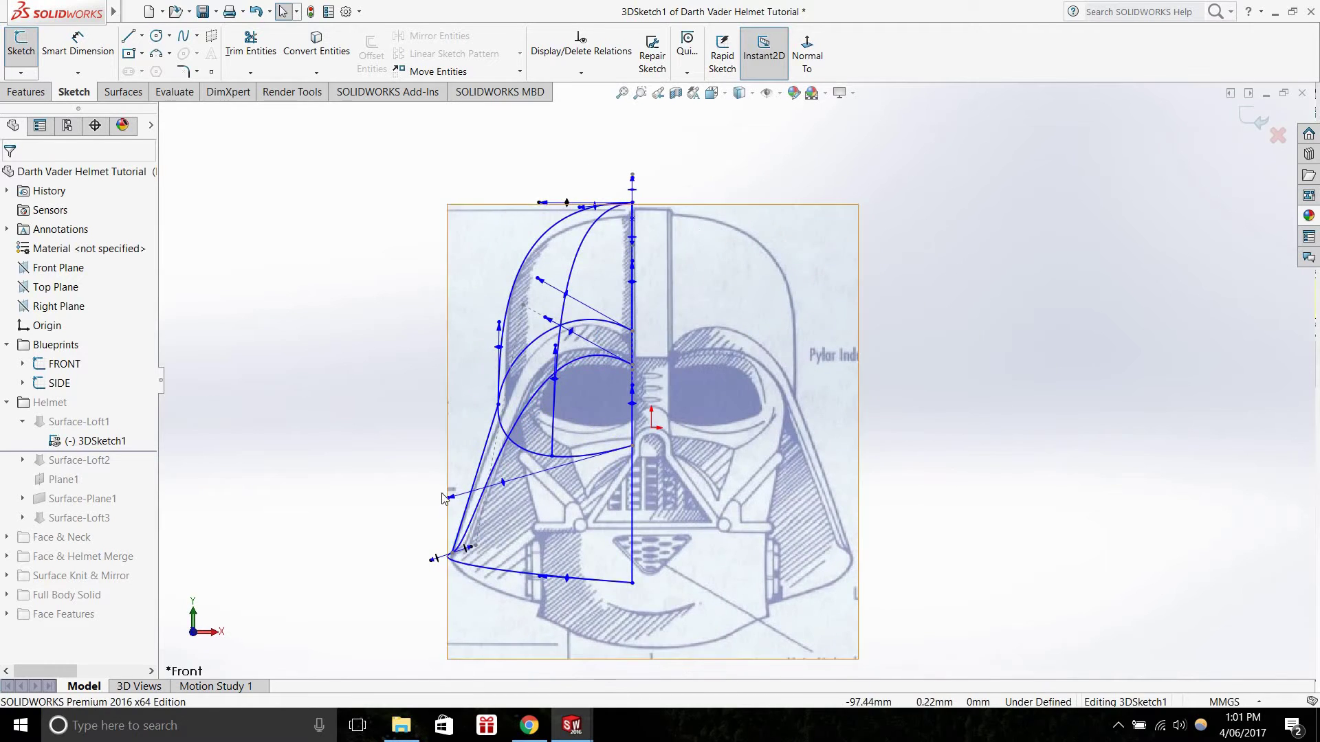
{"action": "mouse_move", "coordinate": [534, 558]}
{"action": "middle_mouse_down"}
{"action": "mouse_move", "coordinate": [618, 618]}
{"action": "mouse_move", "coordinate": [552, 575]}
{"action": "mouse_move", "coordinate": [478, 560]}
{"action": "middle_mouse_up"}
{"action": "right_click", "coordinate": [72, 363]}
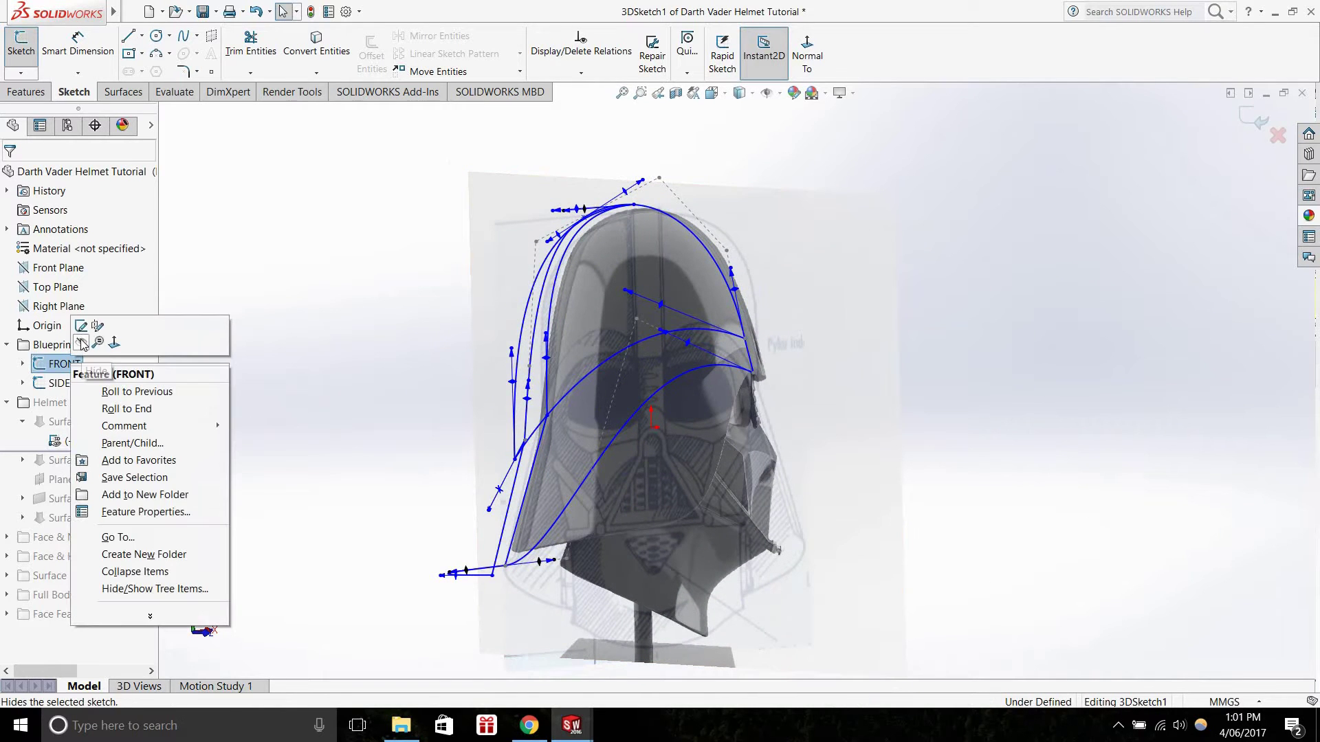
{"action": "left_click", "coordinate": [207, 634]}
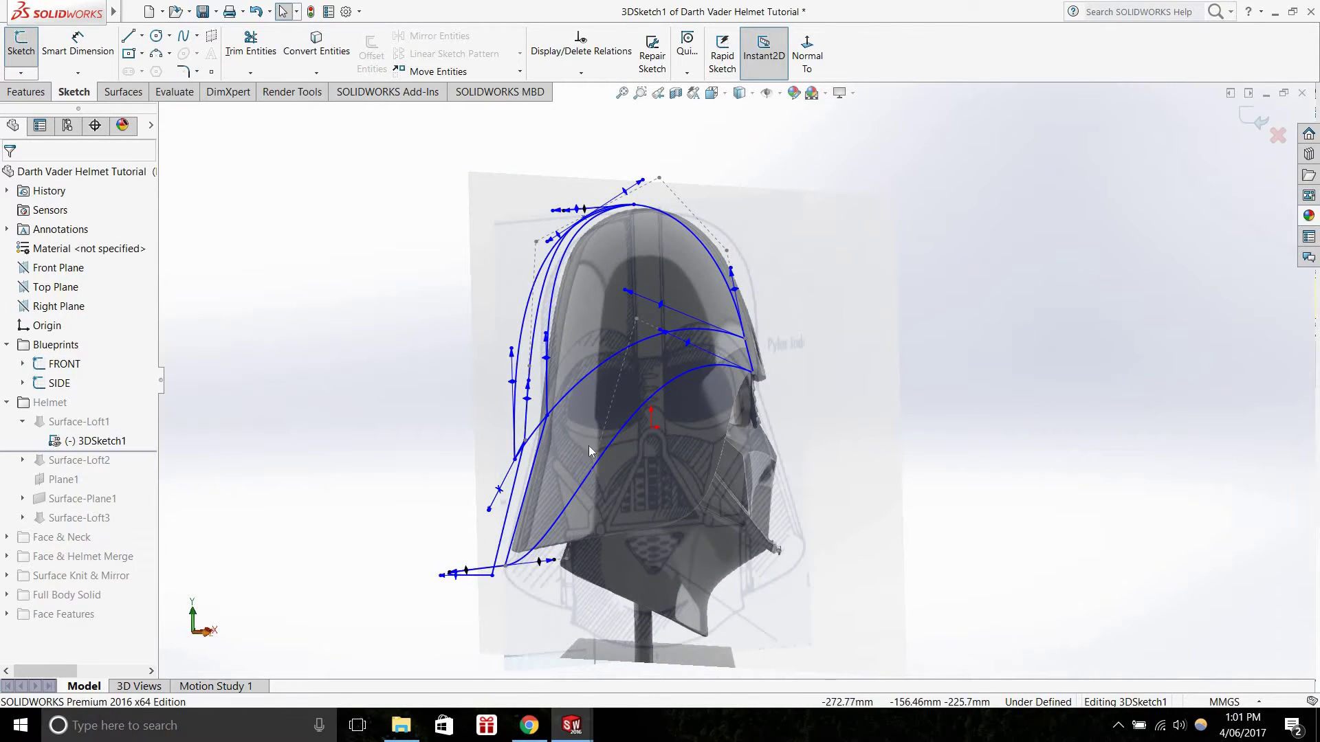
{"action": "key", "text": "ctrl+1"}
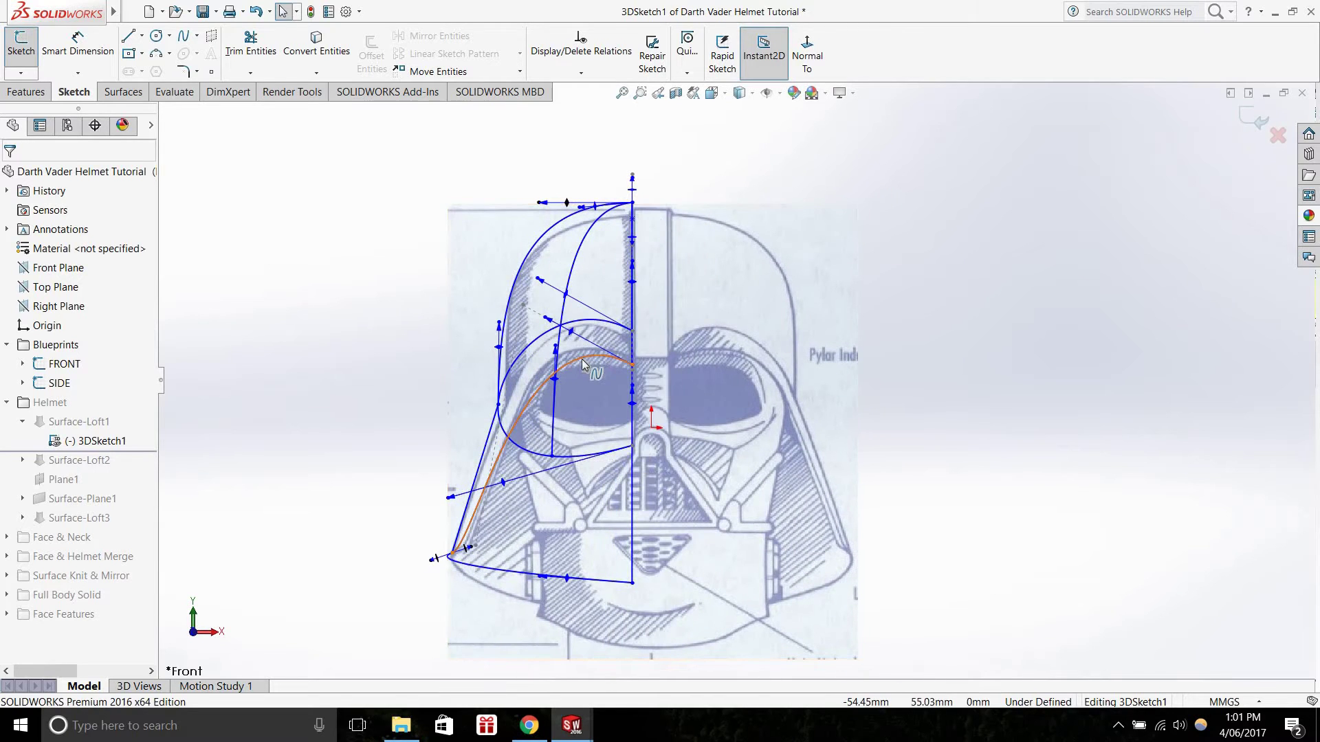
Try reshaping the flare's front lower-edge spline through its tangent handle at the centre line, and undo the change
{"action": "left_click", "coordinate": [582, 364]}
{"action": "scroll", "coordinate": [595, 447], "scroll_direction": "up", "scroll_amount": 3}
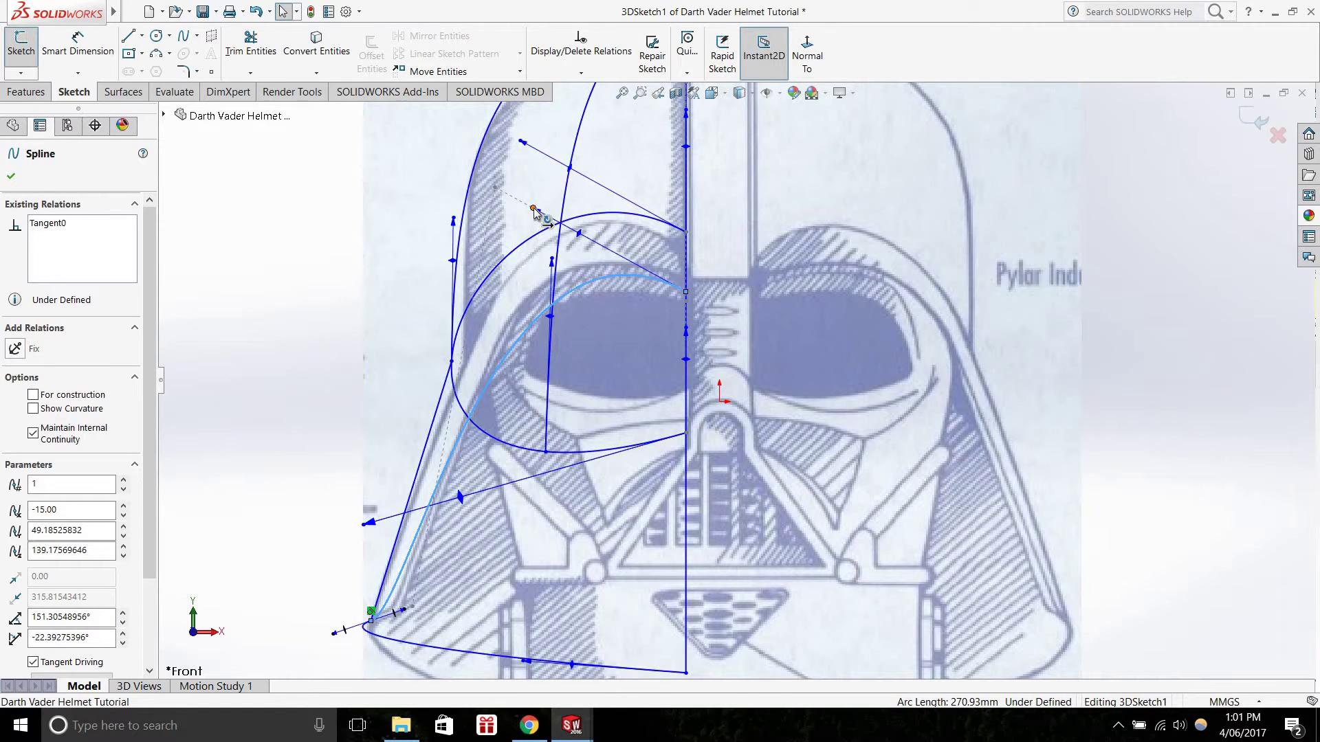
{"action": "mouse_move", "coordinate": [534, 212]}
{"action": "left_mouse_down"}
{"action": "mouse_move", "coordinate": [526, 229]}
{"action": "mouse_move", "coordinate": [535, 173]}
{"action": "mouse_move", "coordinate": [553, 180]}
{"action": "mouse_move", "coordinate": [575, 555]}
{"action": "left_mouse_up"}
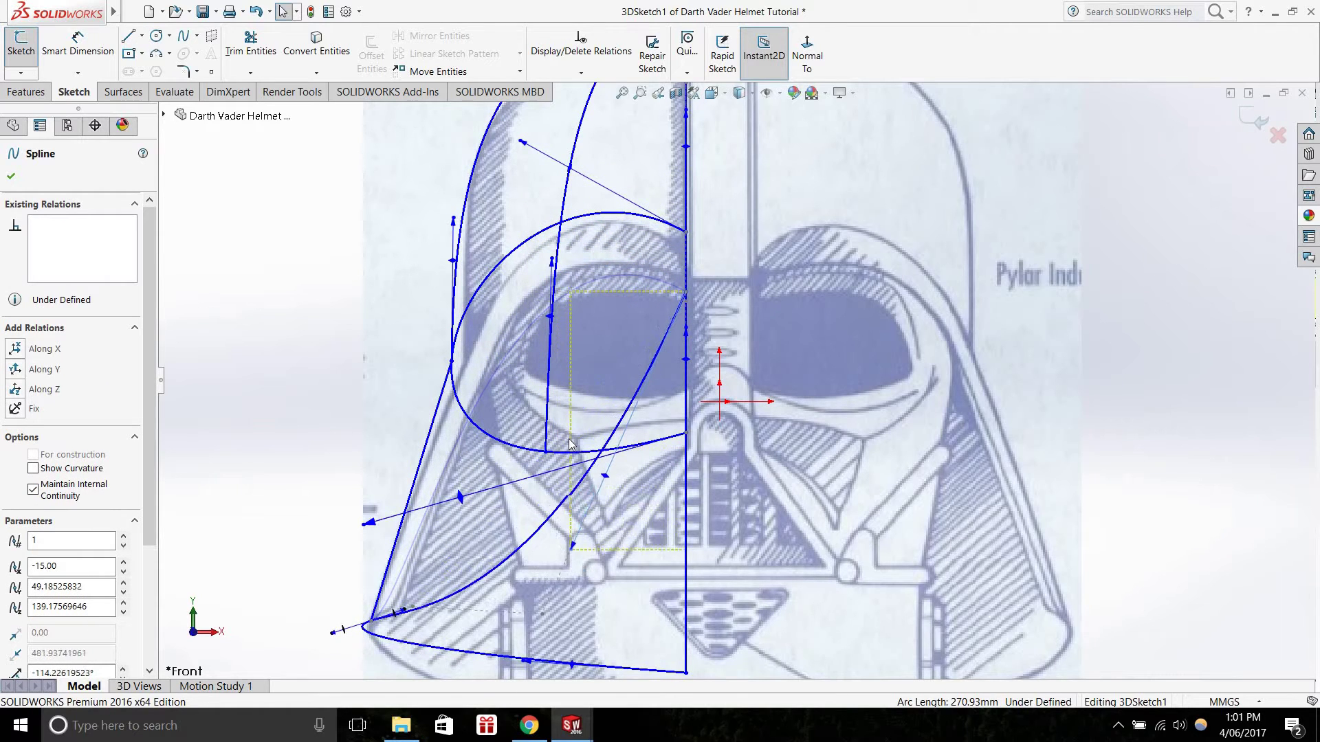
{"action": "scroll", "coordinate": [735, 380], "scroll_direction": "up", "scroll_amount": 2}
{"action": "key", "text": "Escape"}
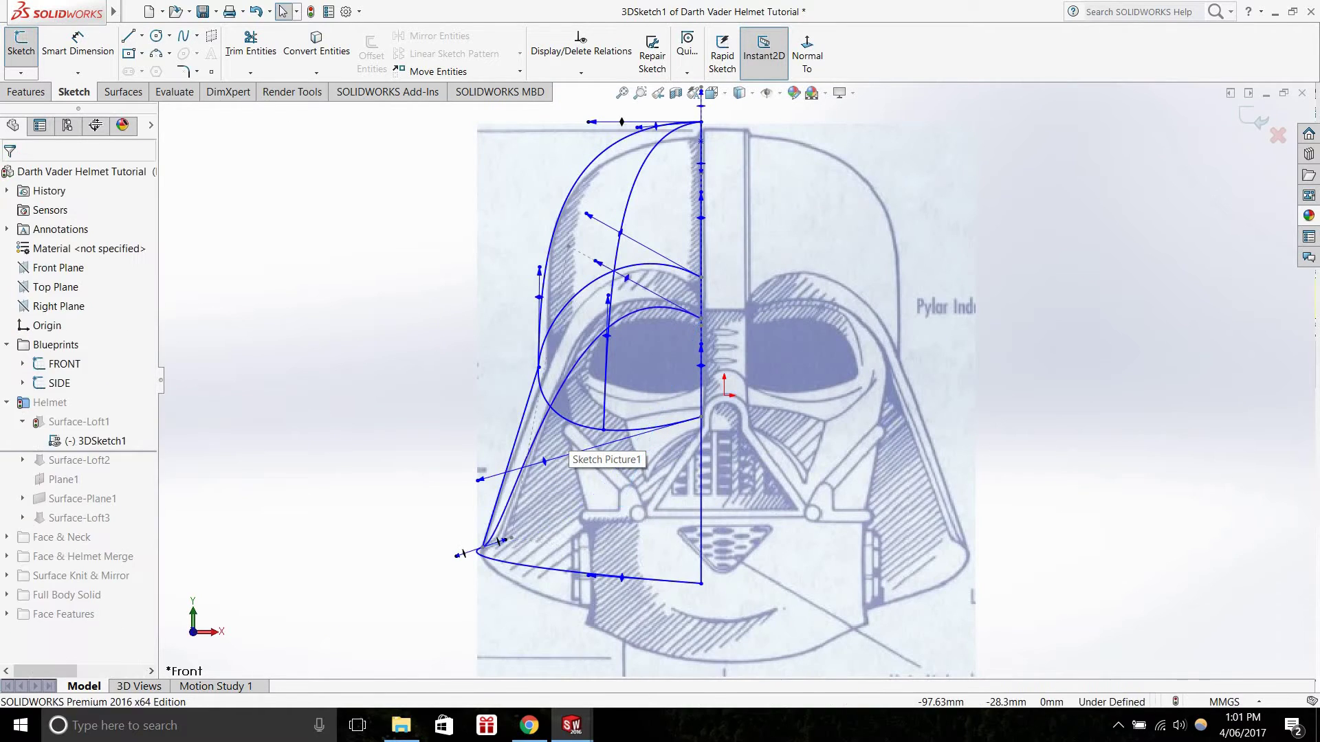
Sketch a two-point spline in the front view from the brow's centre-line end to the flare's lower outer corner
{"action": "left_click", "coordinate": [185, 39]}
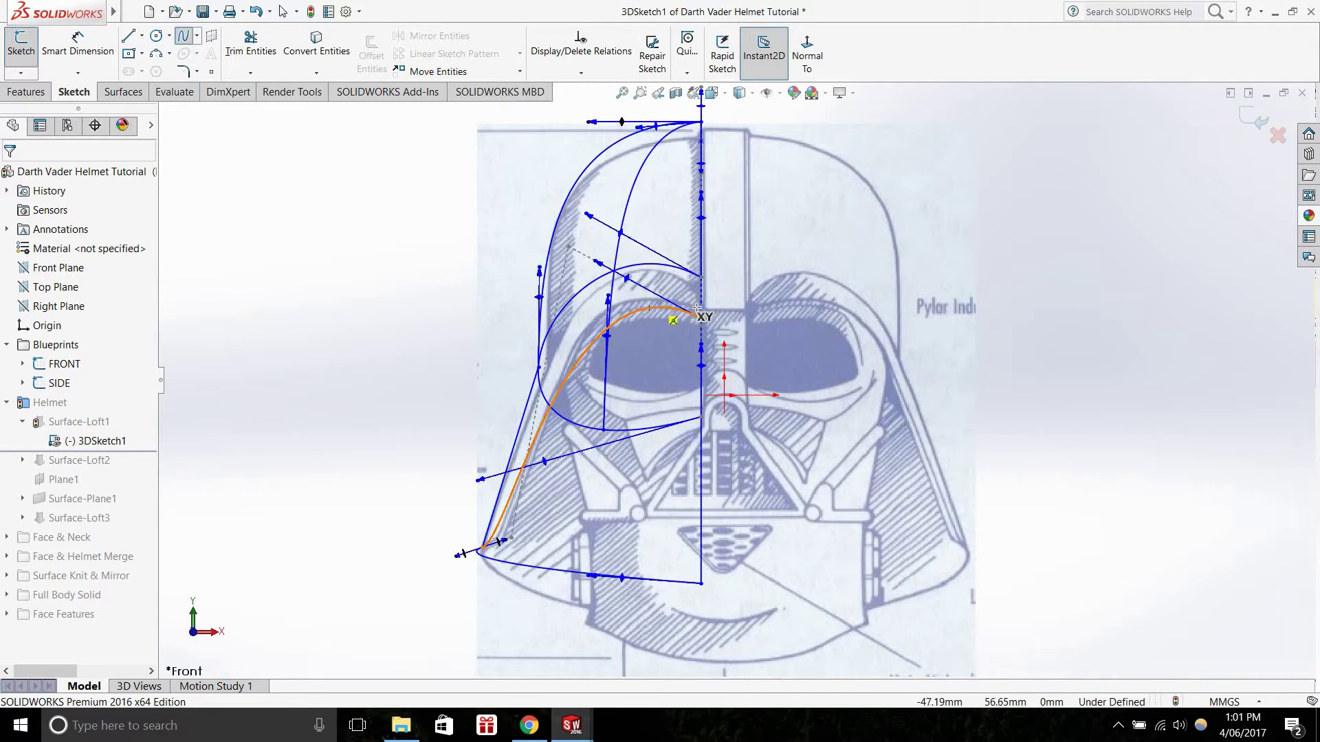
{"action": "left_click", "coordinate": [701, 311]}
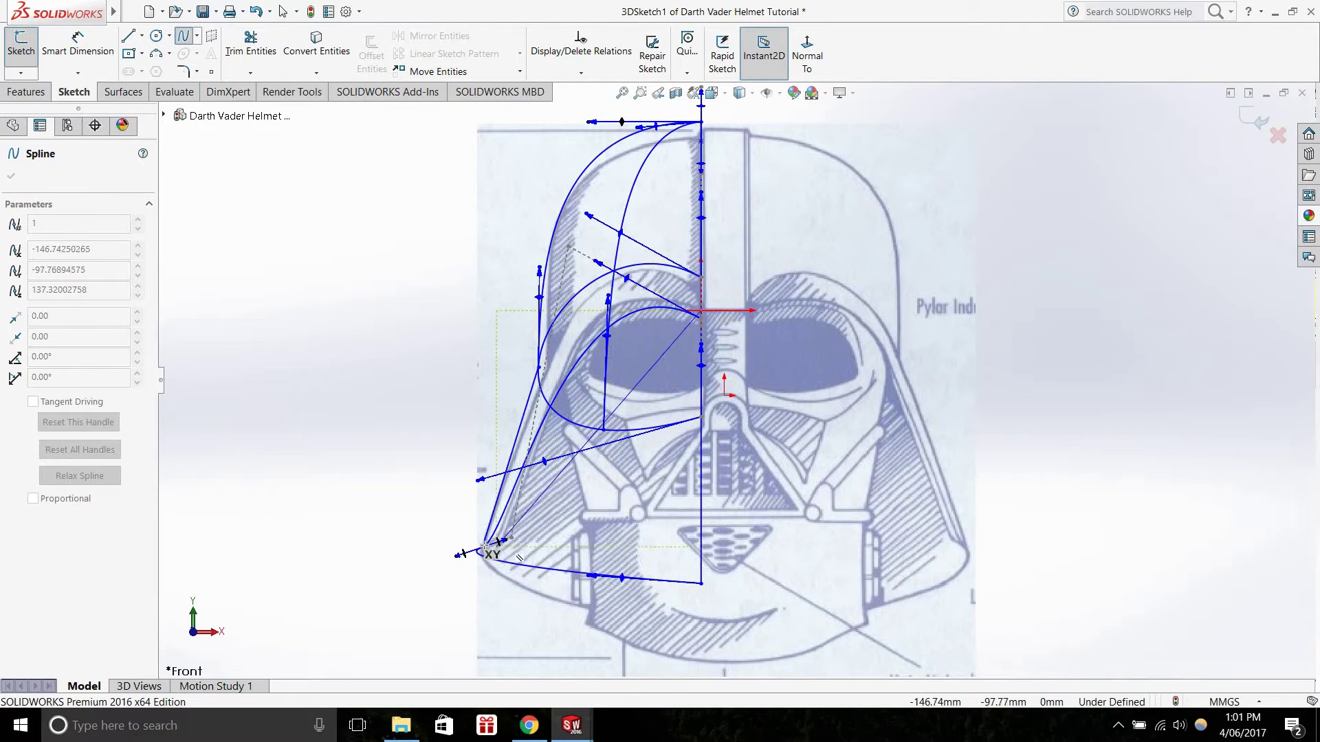
{"action": "left_click", "coordinate": [484, 546]}
{"action": "right_click", "coordinate": [617, 528]}
{"action": "left_click", "coordinate": [622, 530]}
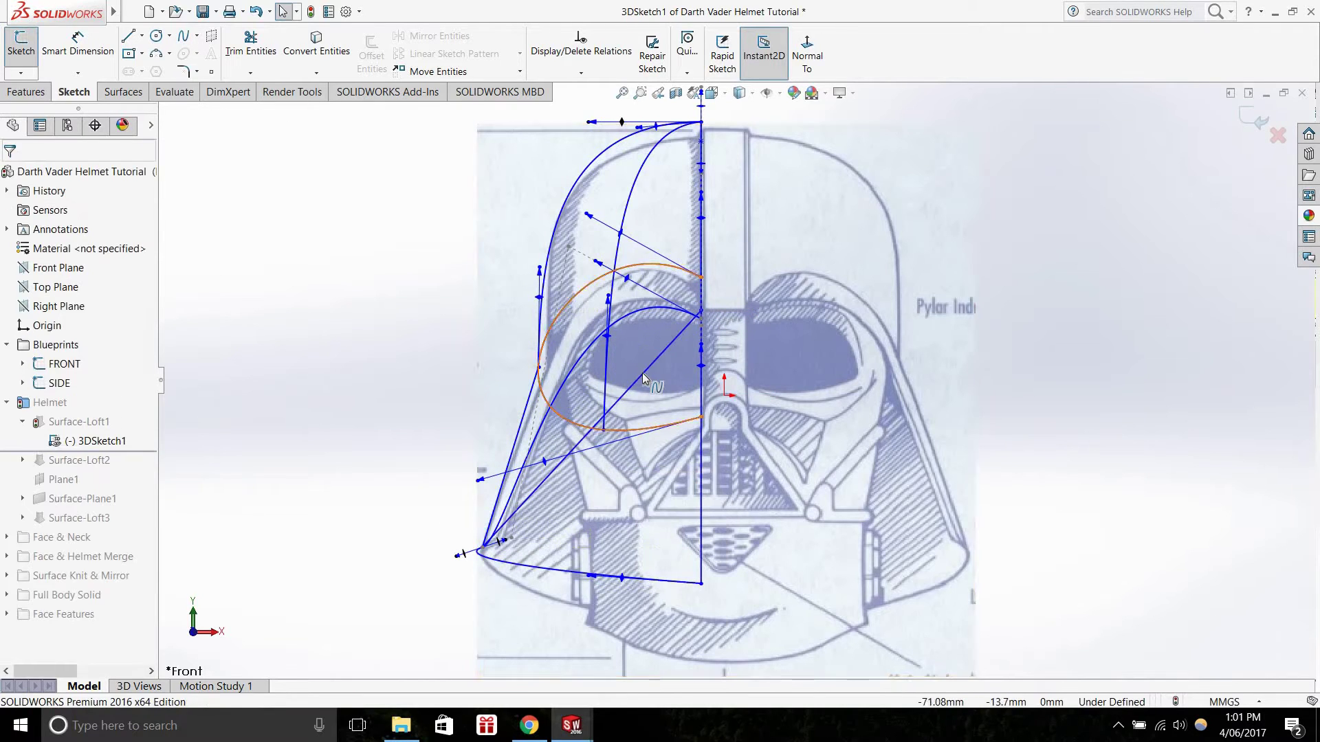
Bend the new spline with its end tangent handles to follow the flare's front edge on the front blueprint
{"action": "left_click", "coordinate": [624, 396]}
{"action": "left_click_drag", "start_coordinate": [615, 407], "coordinate": [596, 263]}
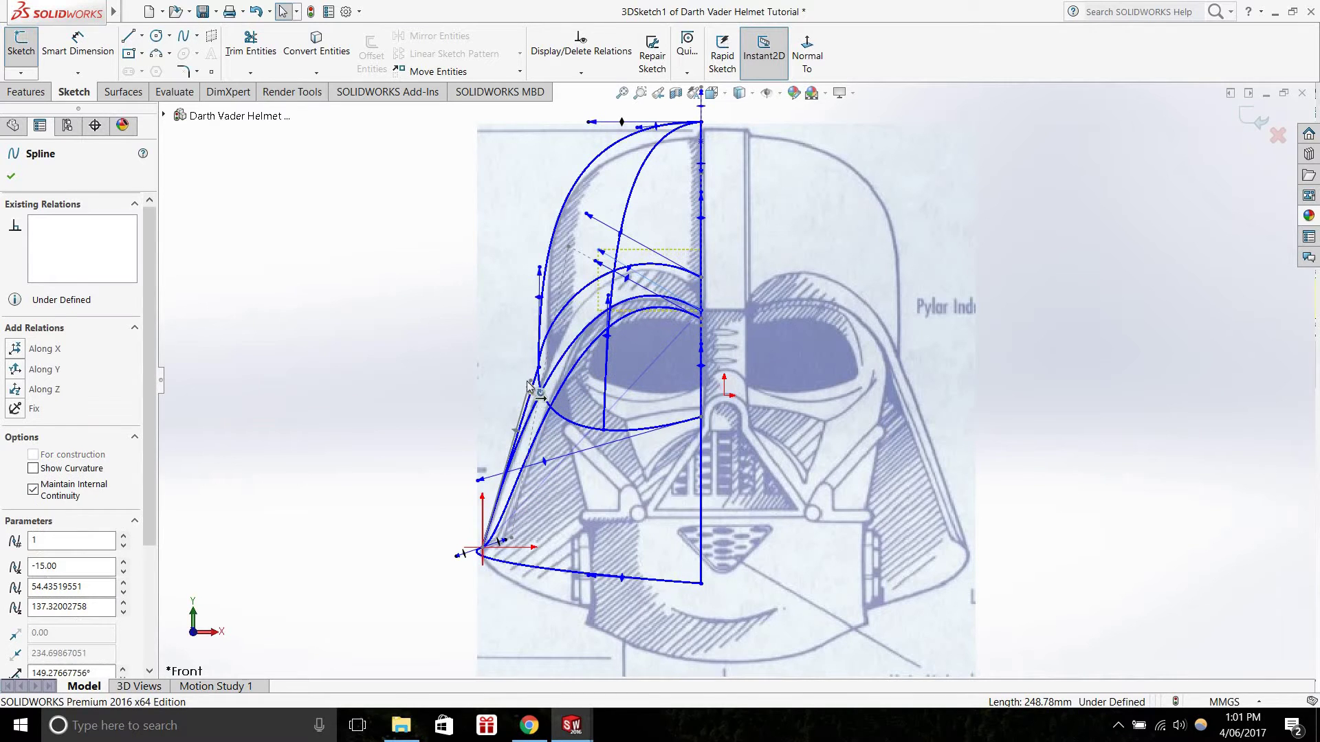
{"action": "left_click_drag", "start_coordinate": [540, 391], "coordinate": [540, 389]}
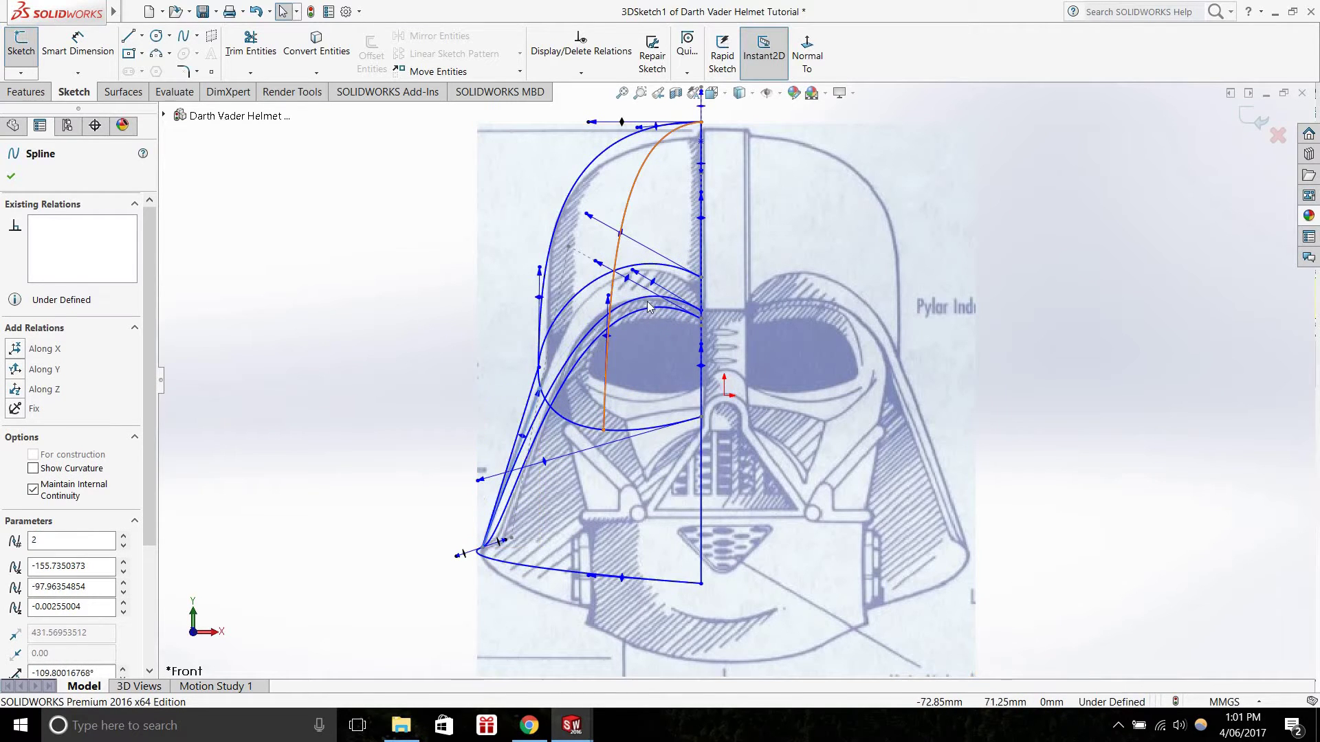
{"action": "left_click", "coordinate": [553, 366]}
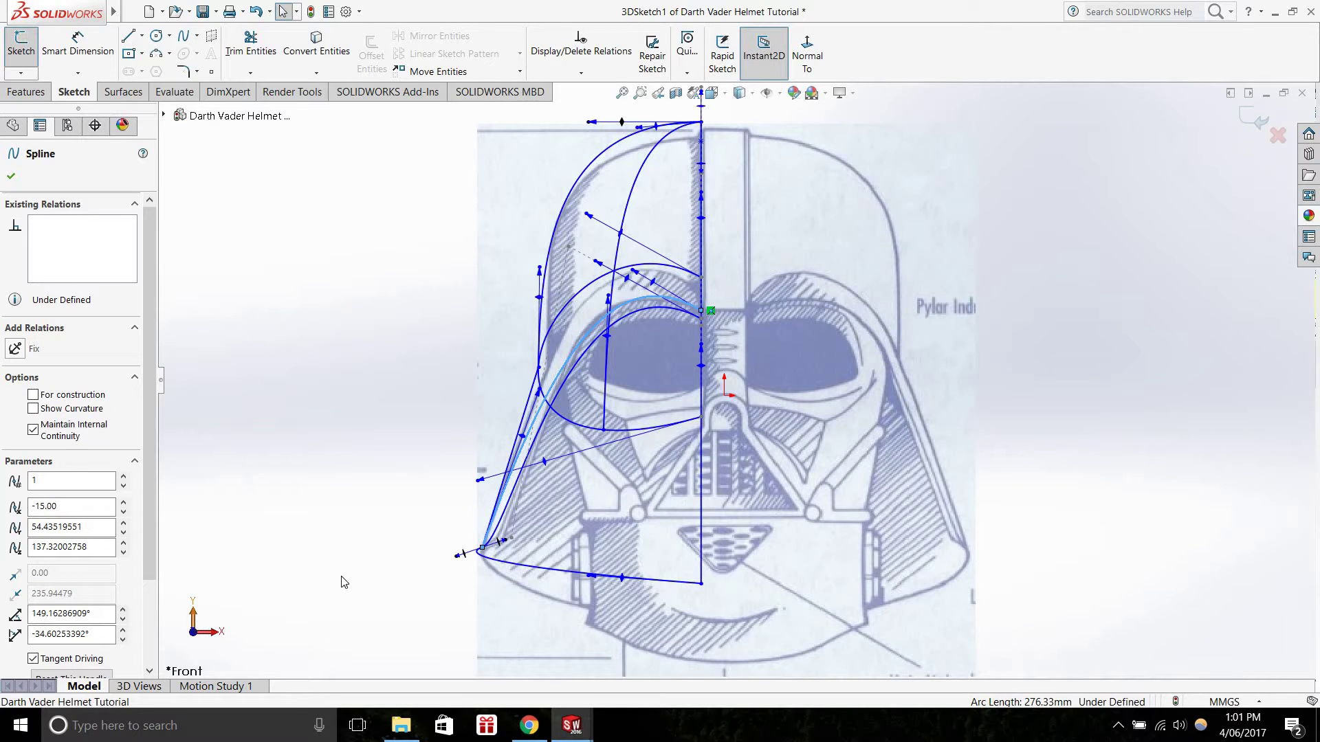
Adjust both tangent handles of the new spline in the top view so it bows outward alongside the existing edge spline
{"action": "key", "text": "ctrl+5"}
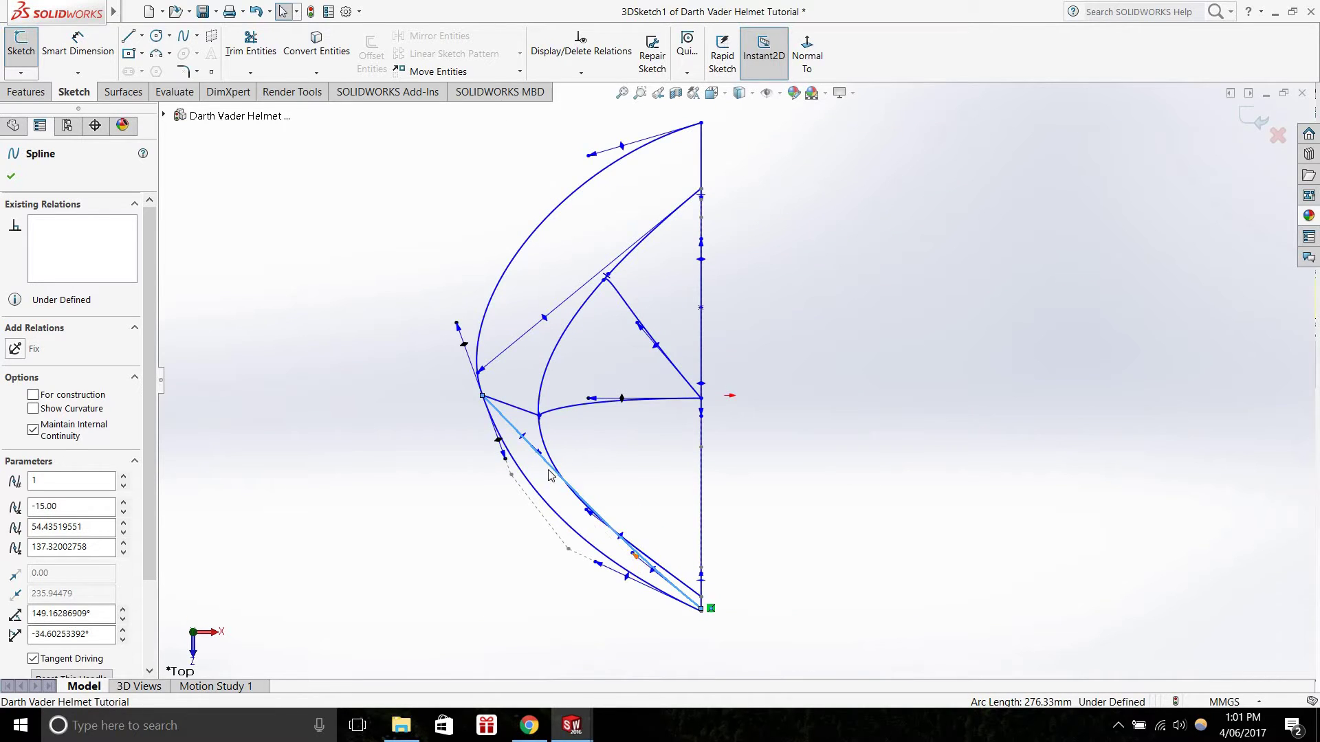
{"action": "left_click_drag", "start_coordinate": [539, 455], "coordinate": [506, 495]}
{"action": "left_click_drag", "start_coordinate": [633, 555], "coordinate": [633, 585]}
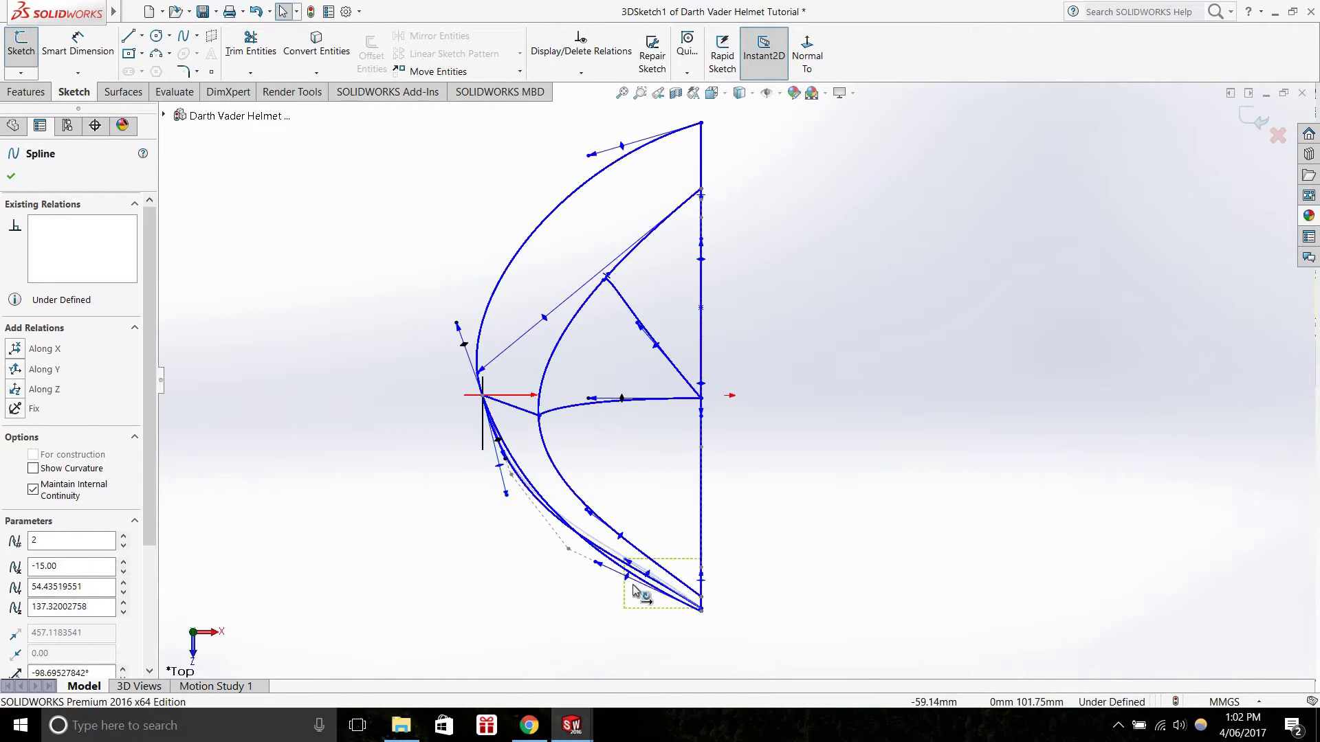
{"action": "left_click_drag", "start_coordinate": [507, 495], "coordinate": [510, 488]}
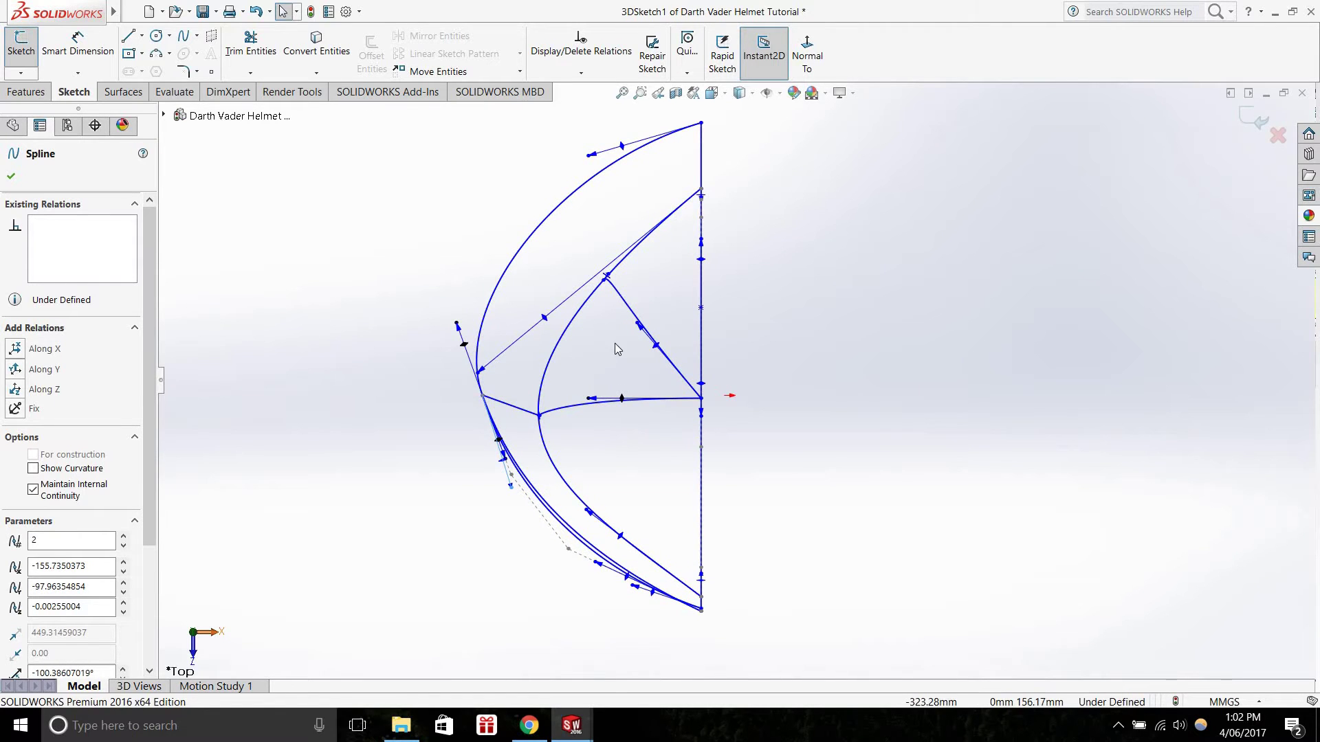
Reshape the new spline's lower tangent handle against the side blueprint, and remove this demonstration spline from the sketch
{"action": "key", "text": "ctrl+4"}
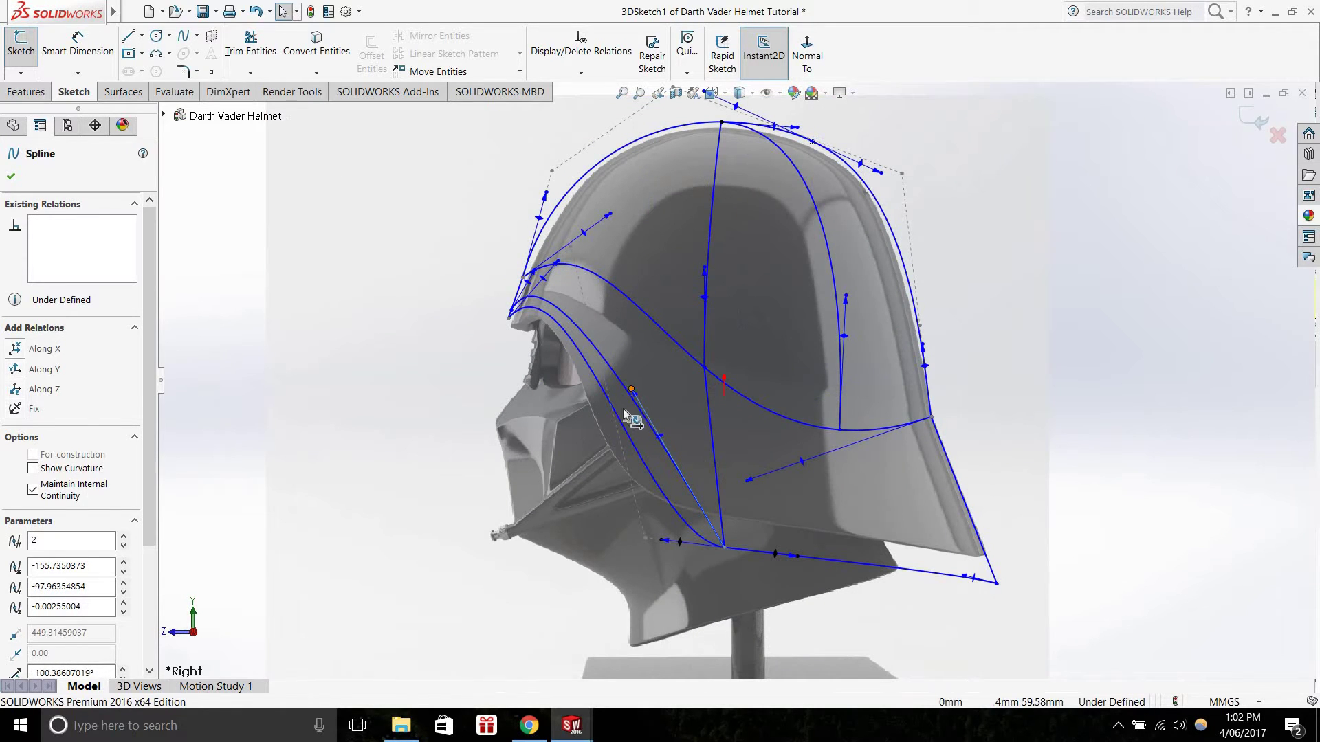
{"action": "left_click_drag", "start_coordinate": [626, 413], "coordinate": [638, 519]}
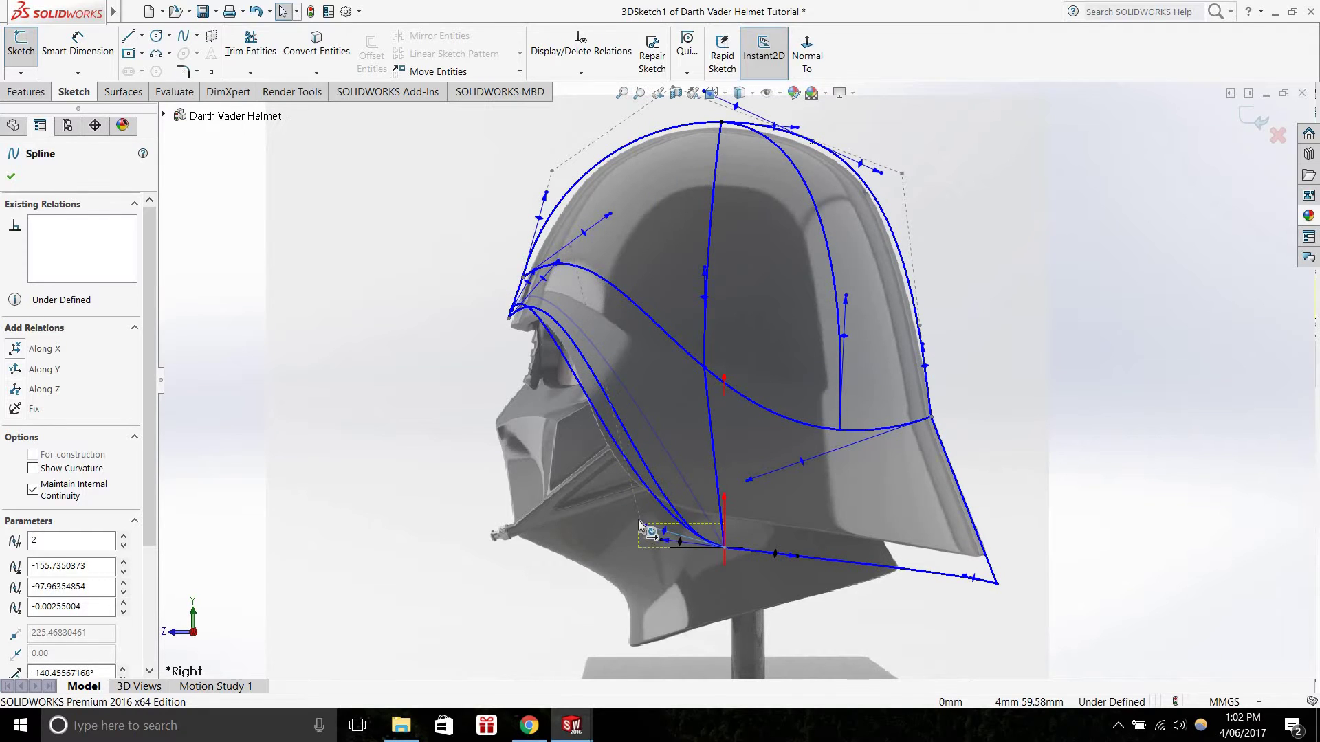
{"action": "left_click", "coordinate": [565, 372]}
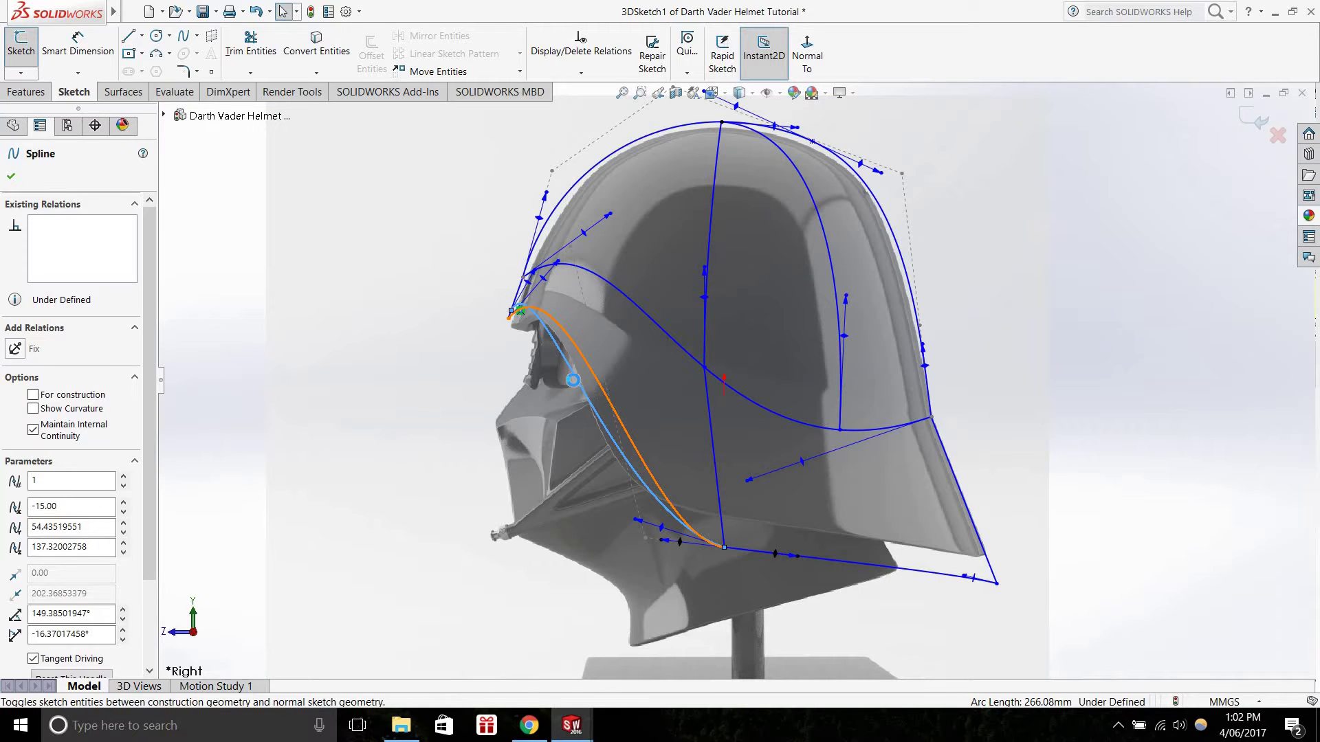
{"action": "key", "text": "Escape"}
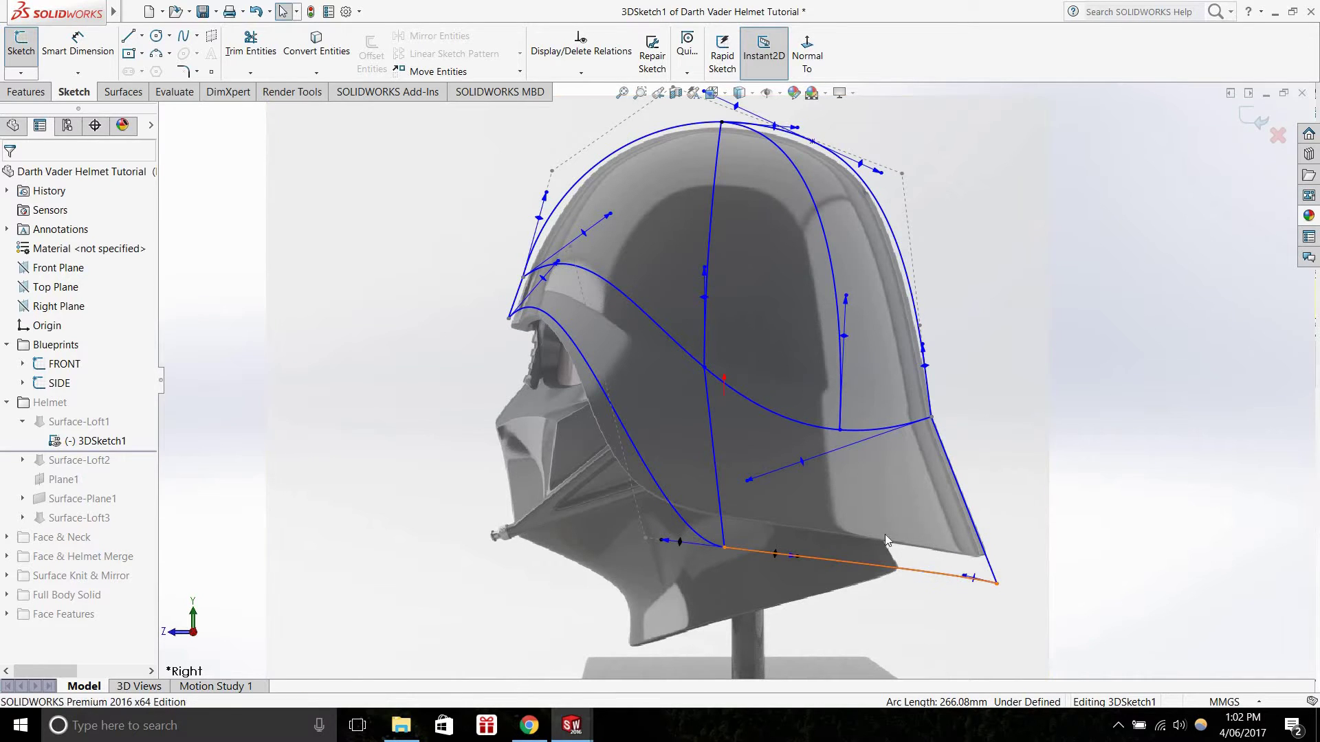
Select the flare's lower rear edge spline and compare it with the blueprints in the front and right views
{"action": "left_click", "coordinate": [954, 577]}
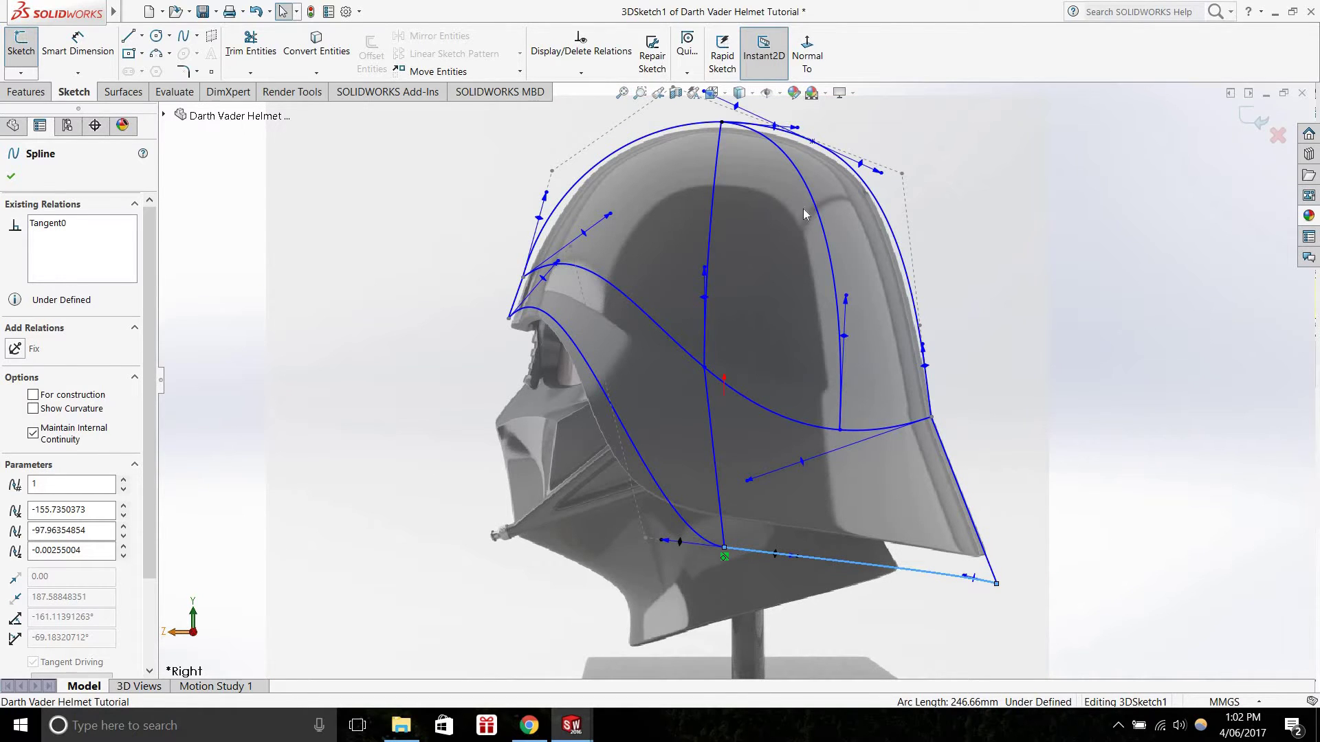
{"action": "key", "text": "ctrl+1"}
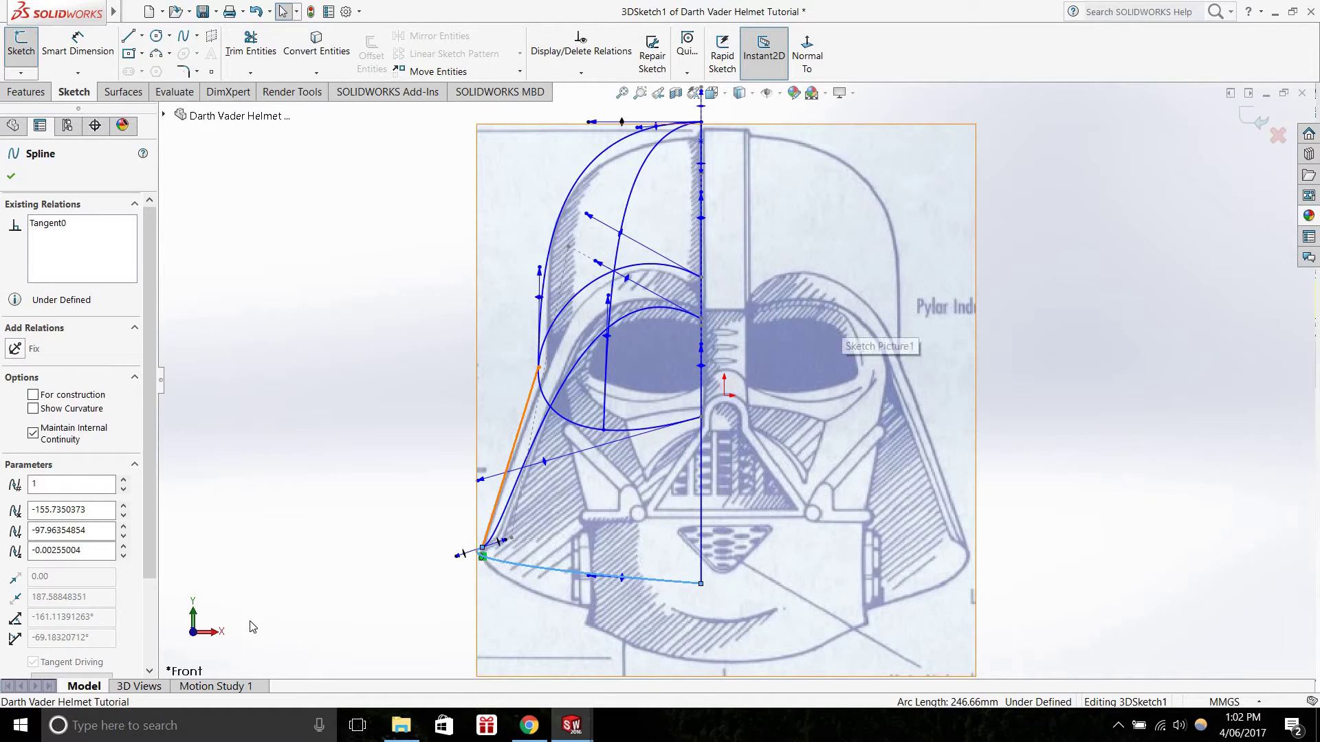
{"action": "left_click", "coordinate": [209, 633]}
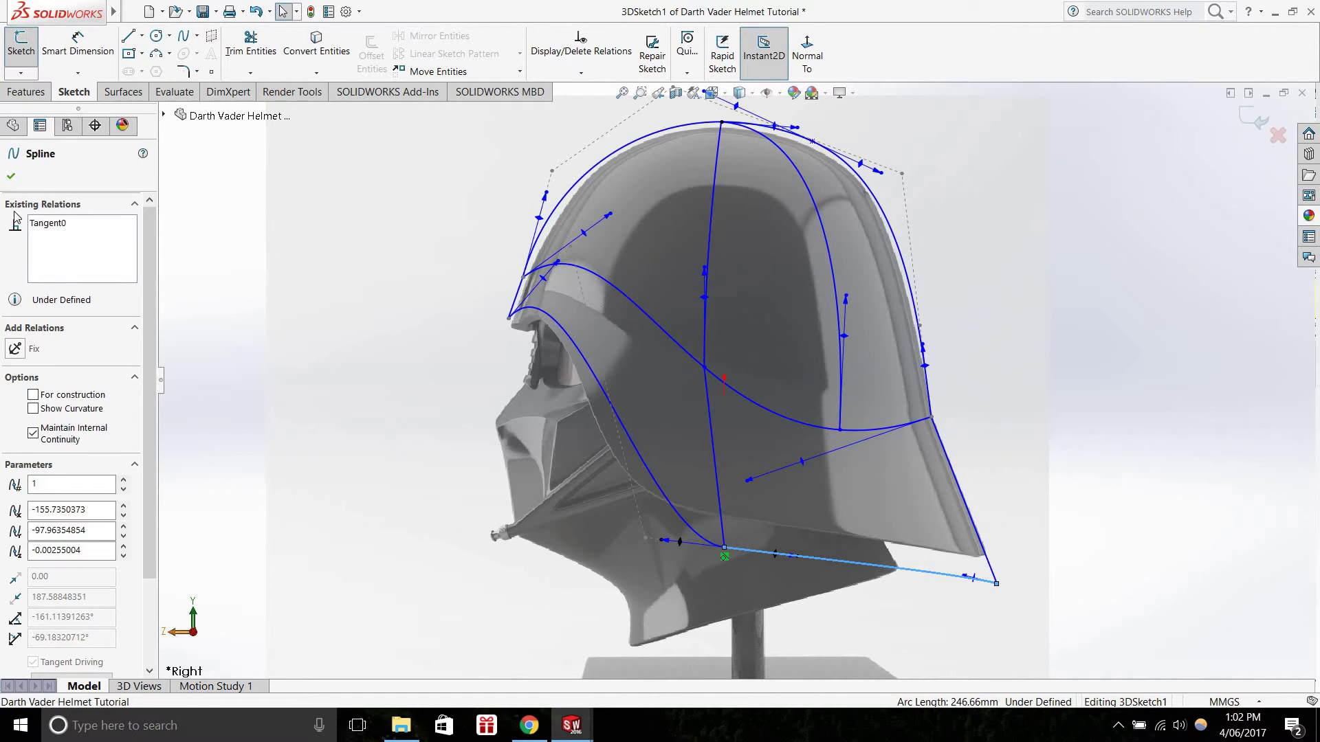
{"action": "key", "text": "ctrl+1"}
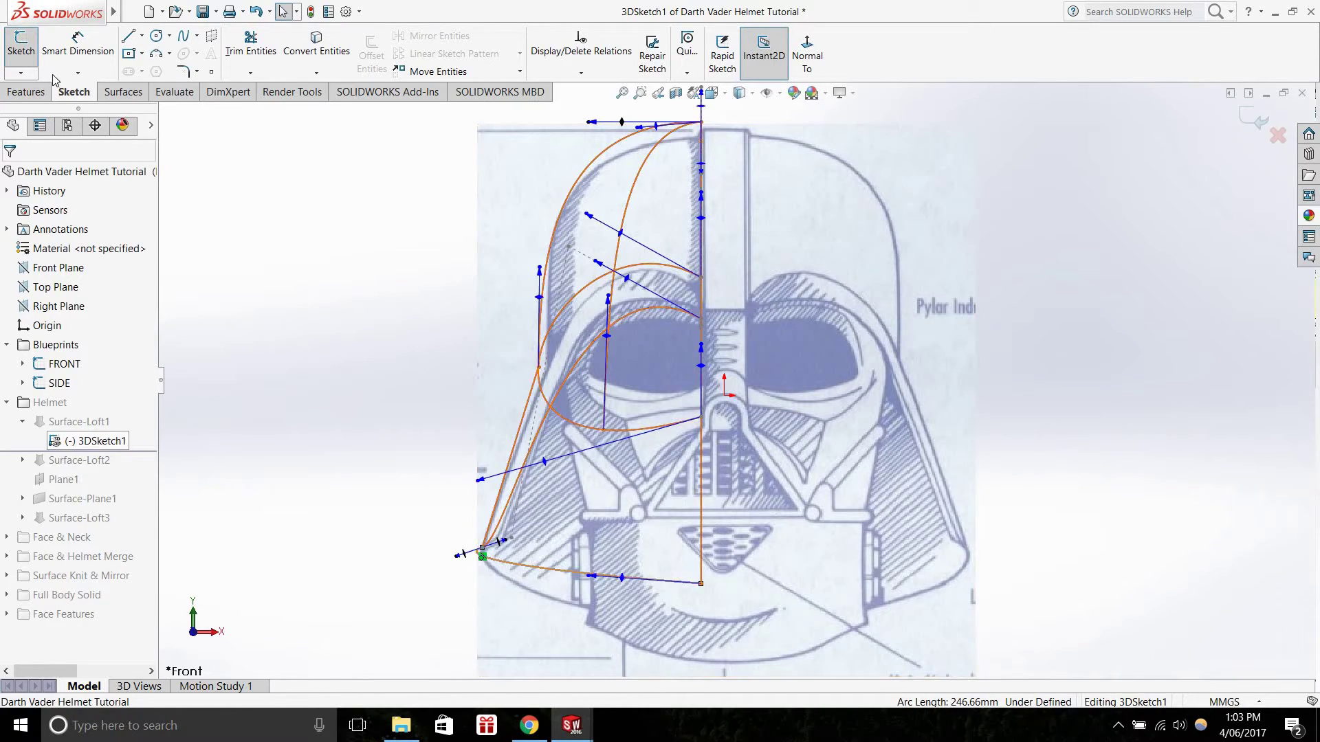
Exit the 3D sketch and open the Surface-Loft1 feature for editing
{"action": "left_click", "coordinate": [21, 72]}
{"action": "left_click", "coordinate": [49, 87]}
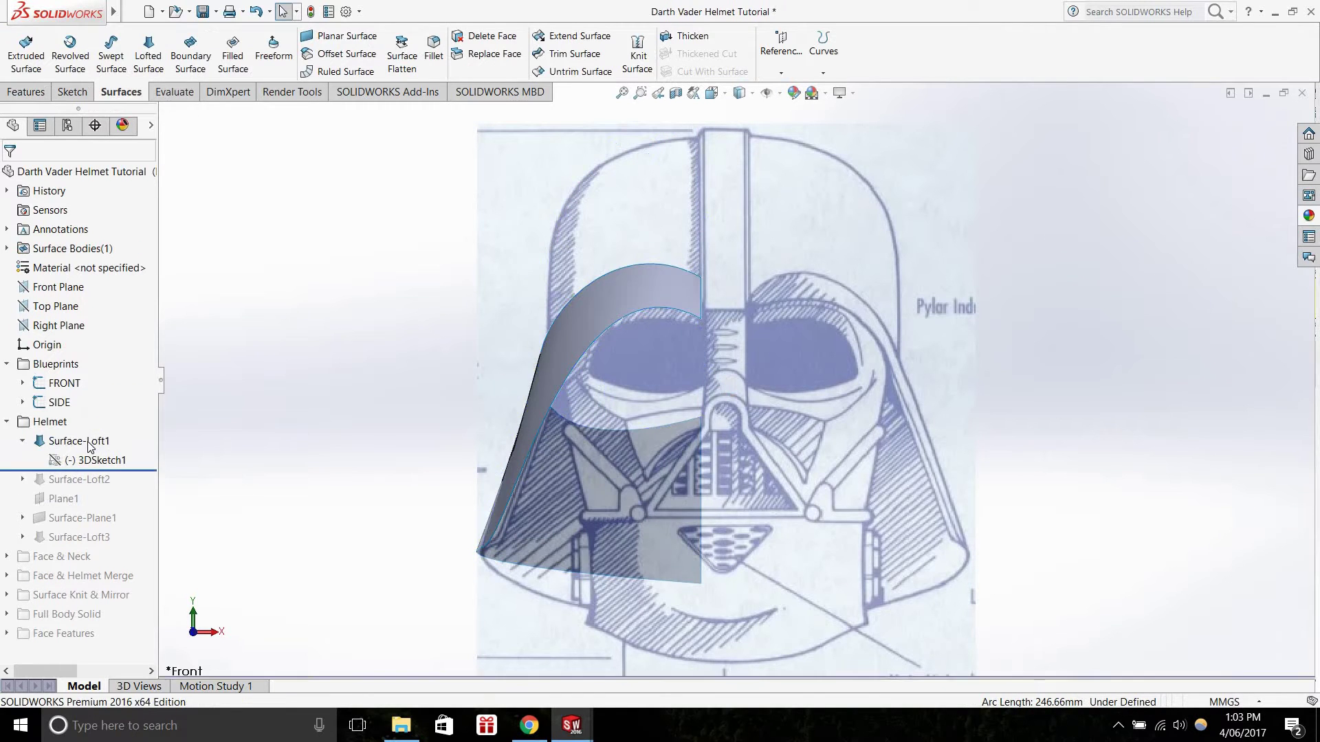
{"action": "right_click", "coordinate": [75, 440]}
{"action": "left_click", "coordinate": [114, 364]}
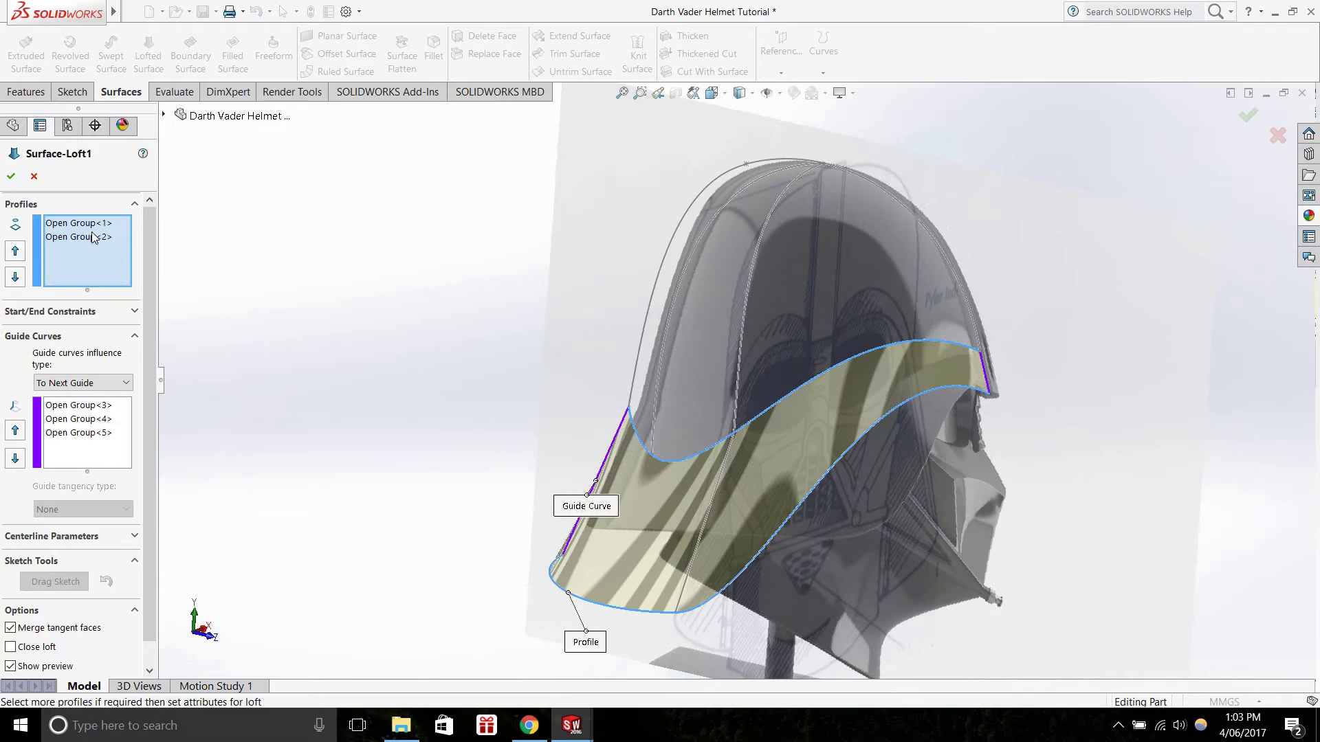
Highlight each of the two profiles and three guide curves of Surface-Loft1 to examine which flare edges they use
{"action": "left_click", "coordinate": [90, 229]}
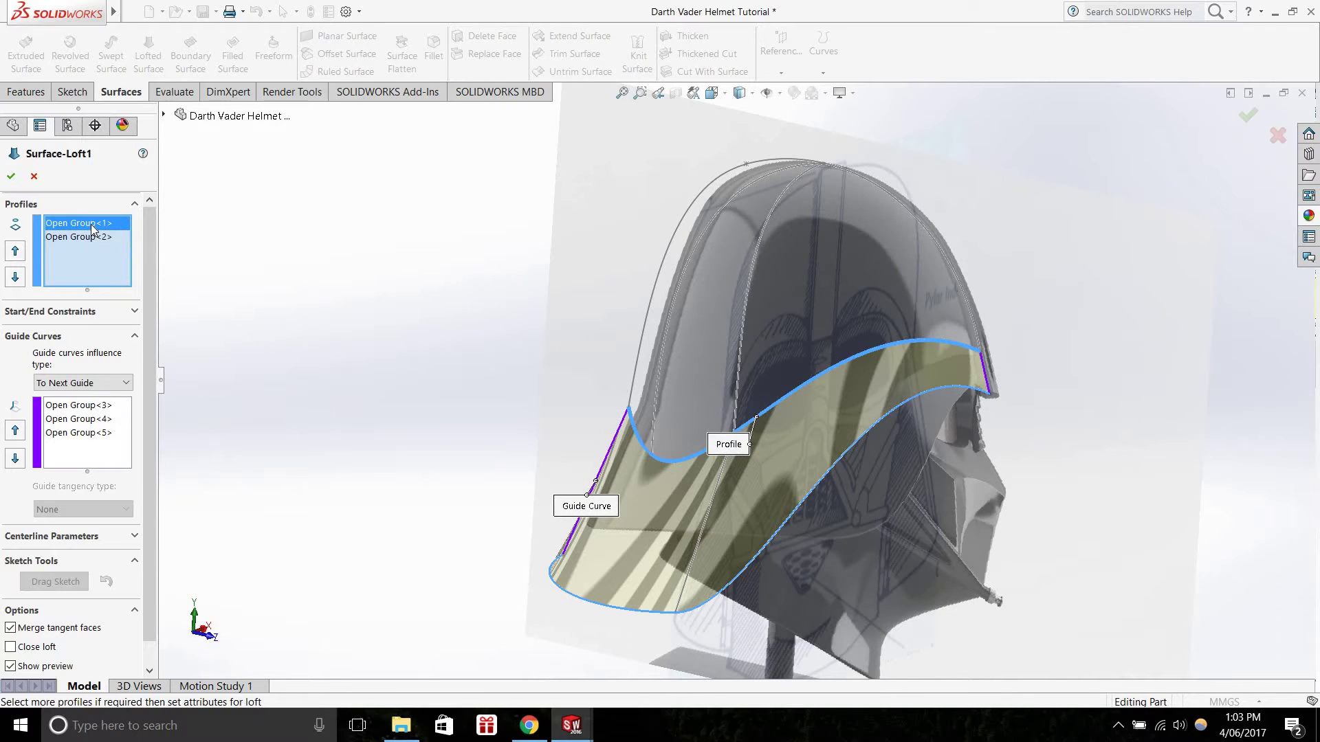
{"action": "left_click", "coordinate": [90, 238]}
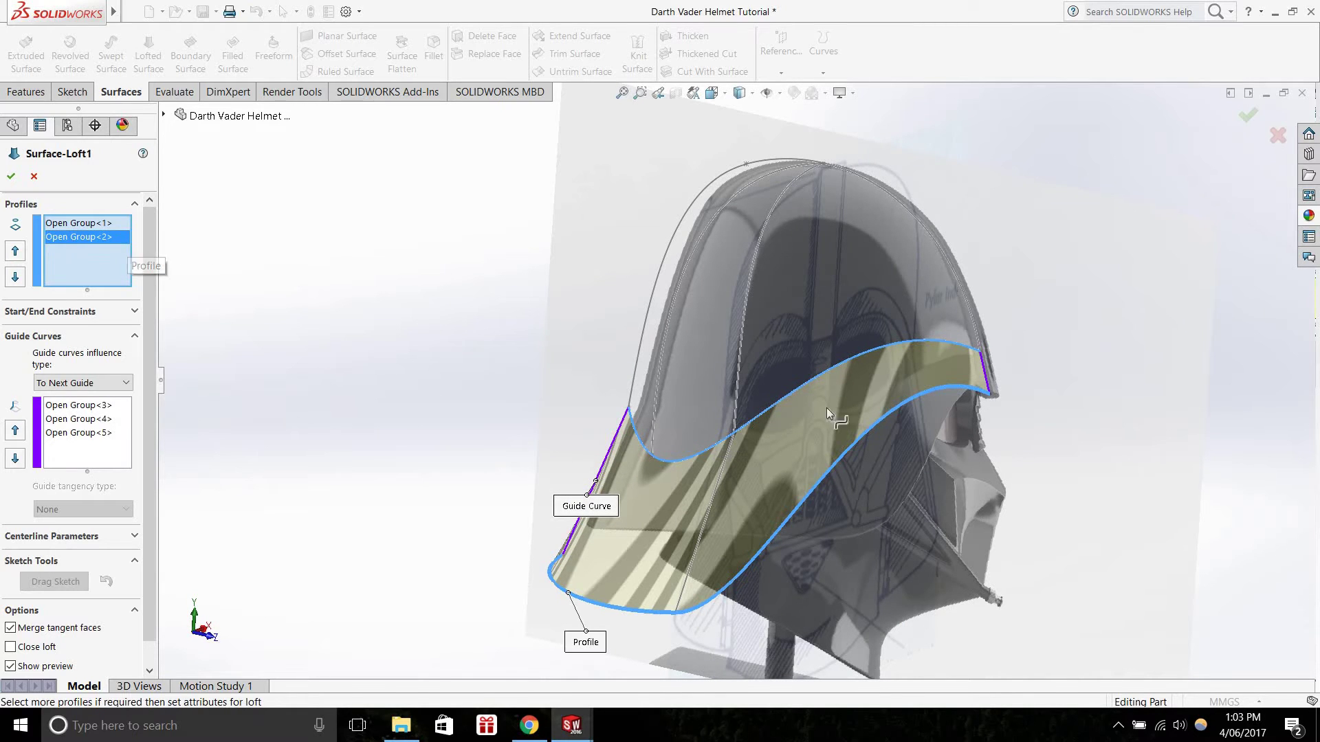
{"action": "left_click", "coordinate": [81, 407]}
{"action": "middle_click_drag", "start_coordinate": [330, 452], "coordinate": [514, 474]}
{"action": "left_click", "coordinate": [79, 421]}
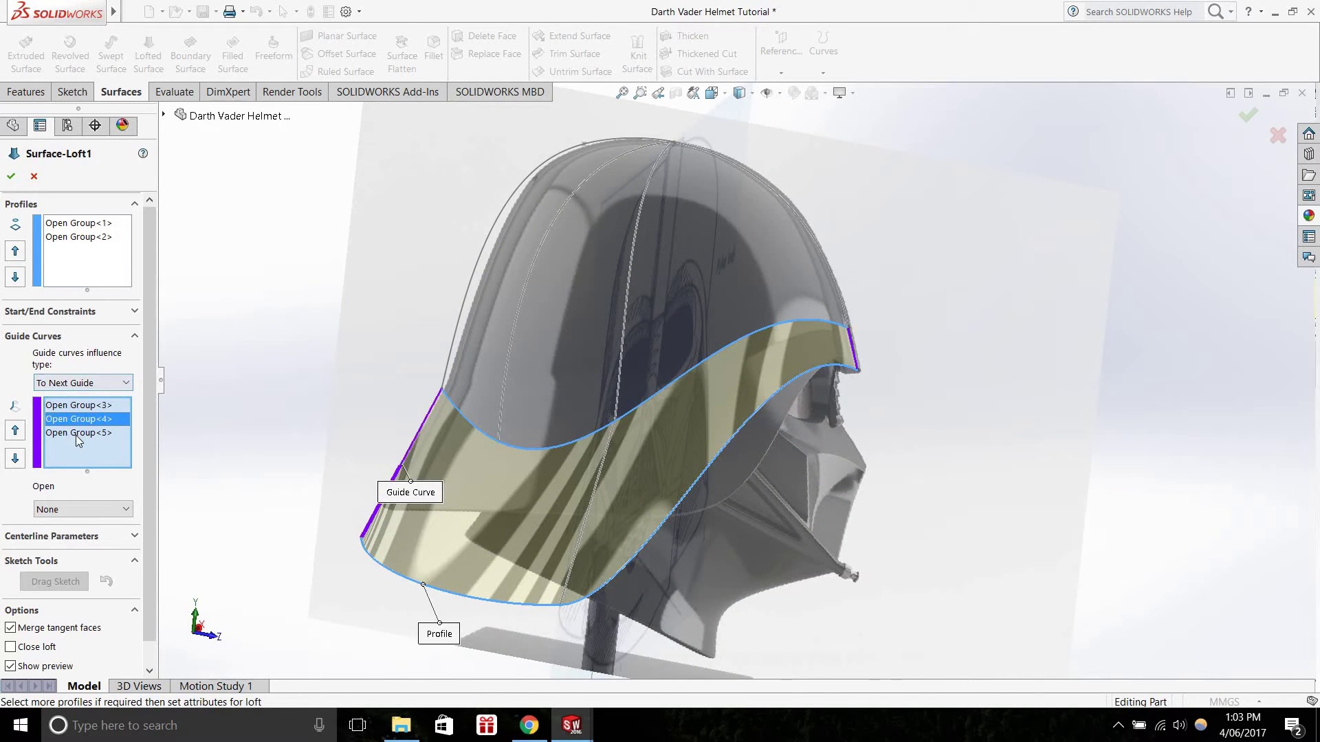
{"action": "left_click", "coordinate": [78, 434]}
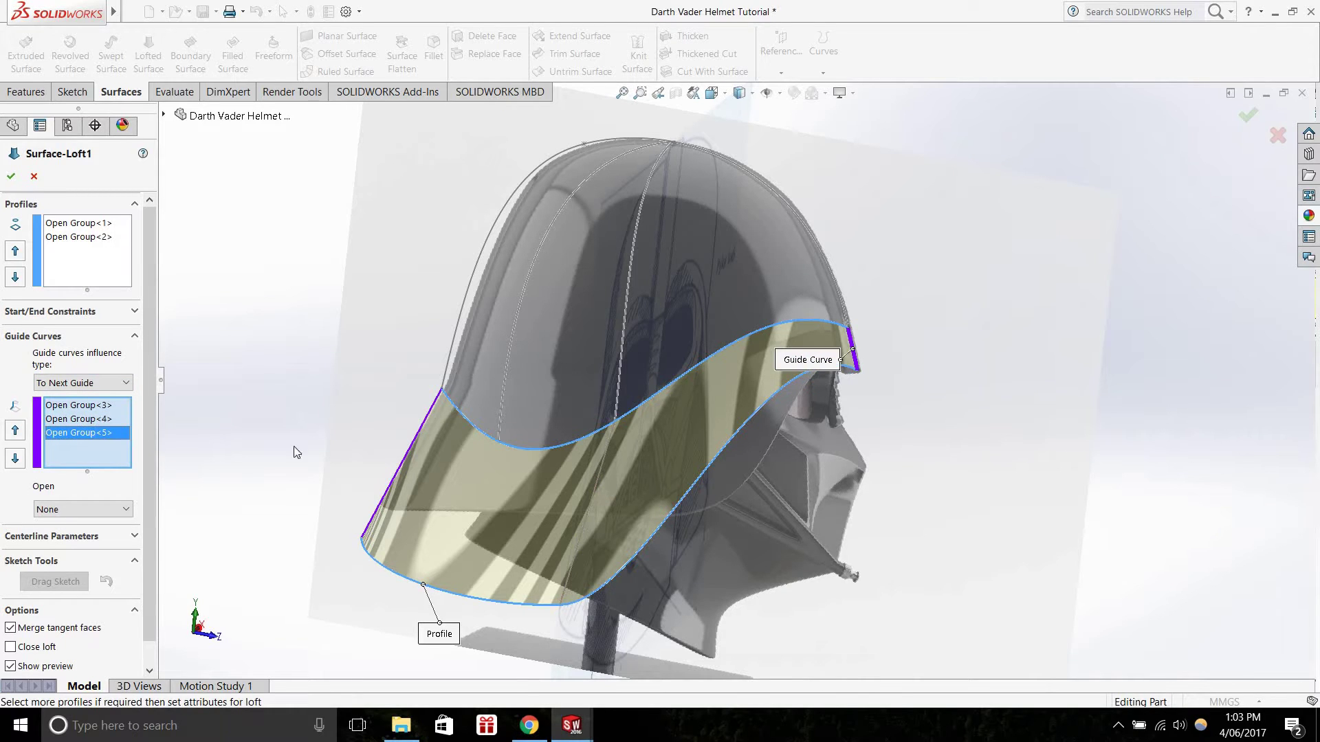
Recheck the flare loft's first two guide curves, view the preview from the side, and accept Surface-Loft1
{"action": "left_click", "coordinate": [74, 407]}
{"action": "left_click", "coordinate": [75, 420]}
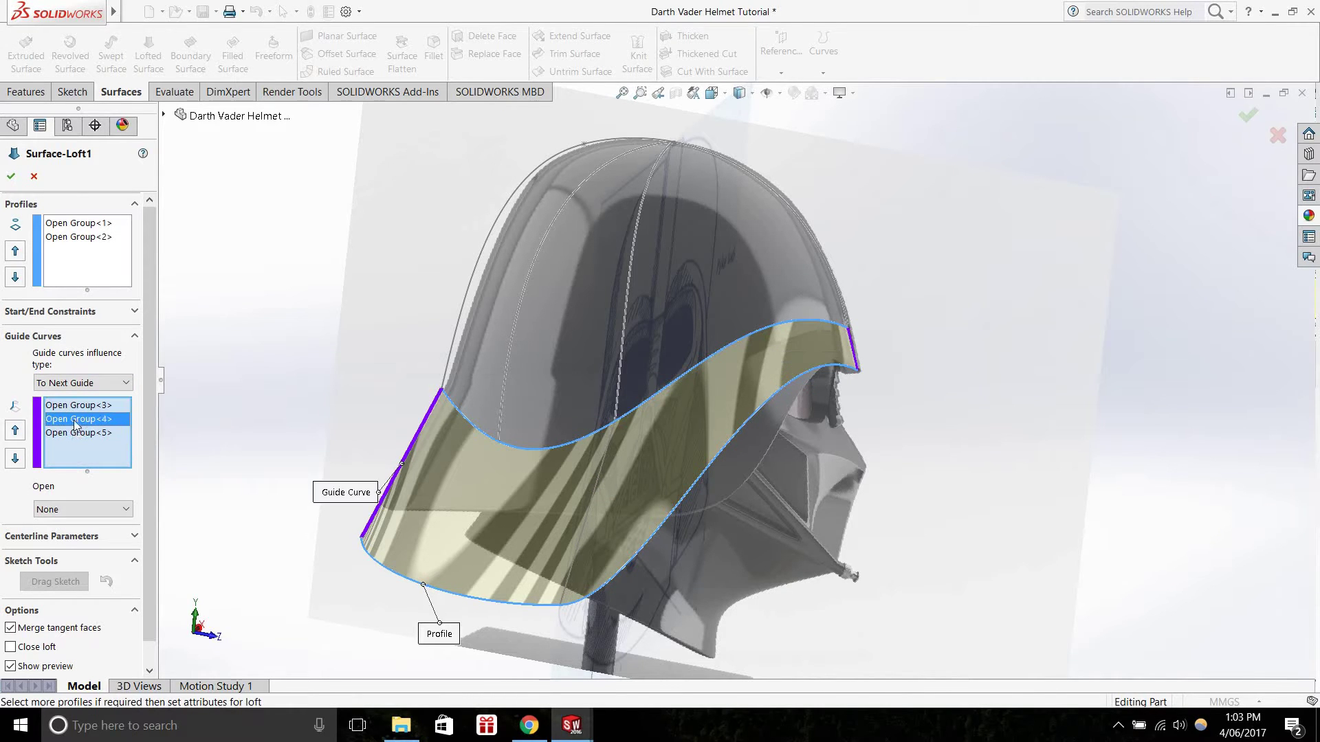
{"action": "middle_click_drag", "start_coordinate": [465, 519], "coordinate": [438, 398]}
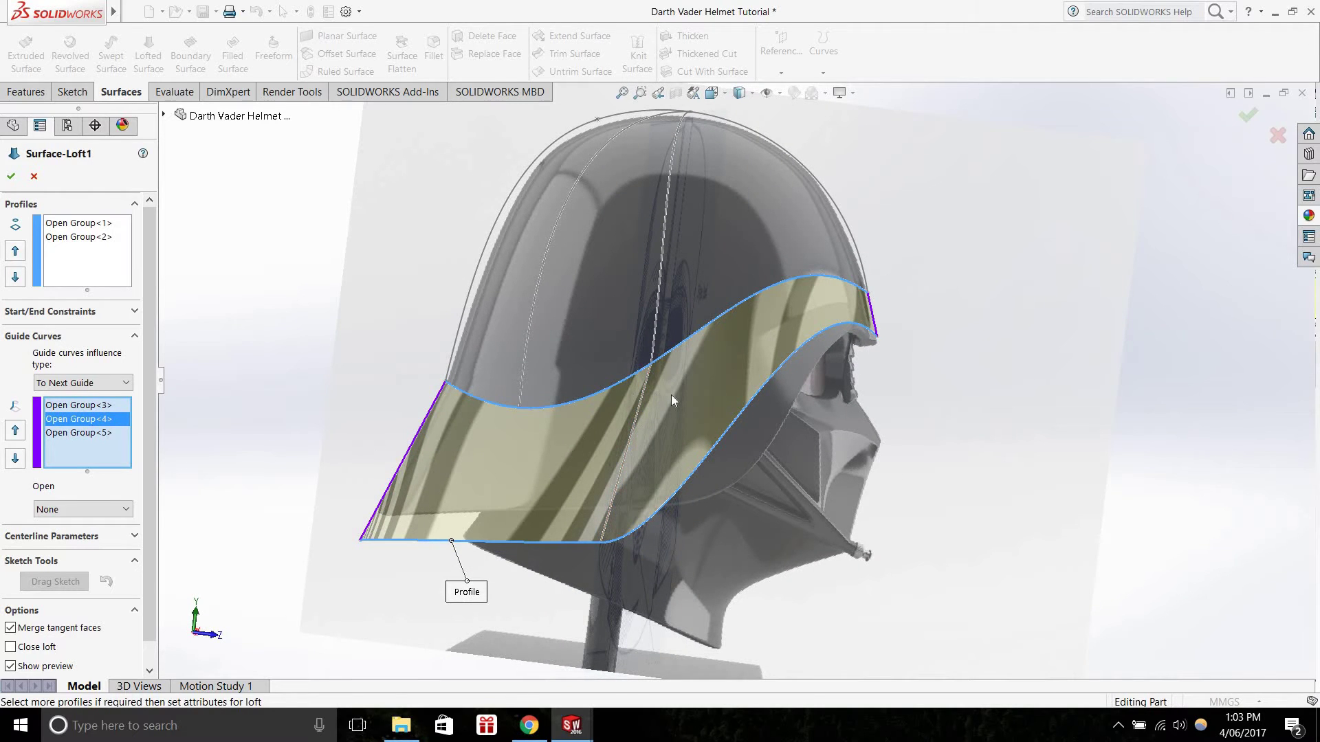
{"action": "middle_click_drag", "start_coordinate": [634, 414], "coordinate": [597, 425]}
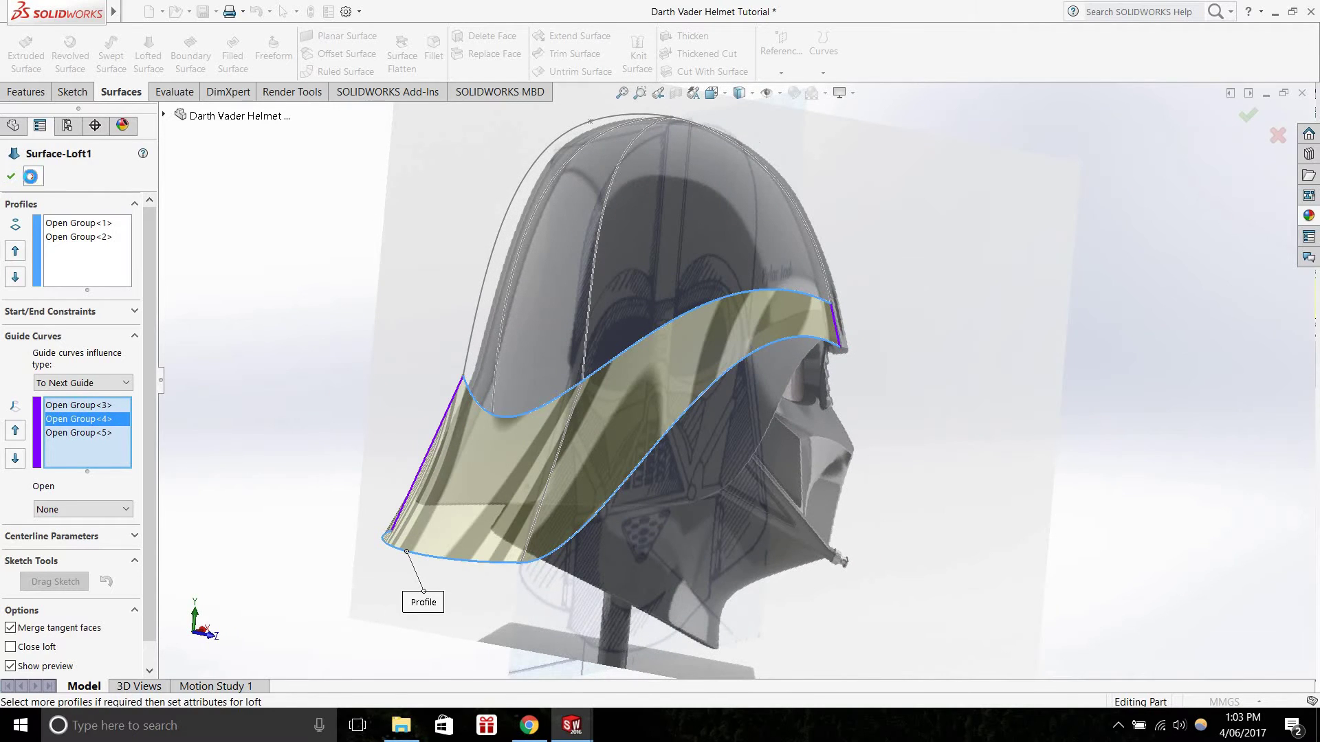
{"action": "left_click", "coordinate": [11, 176]}
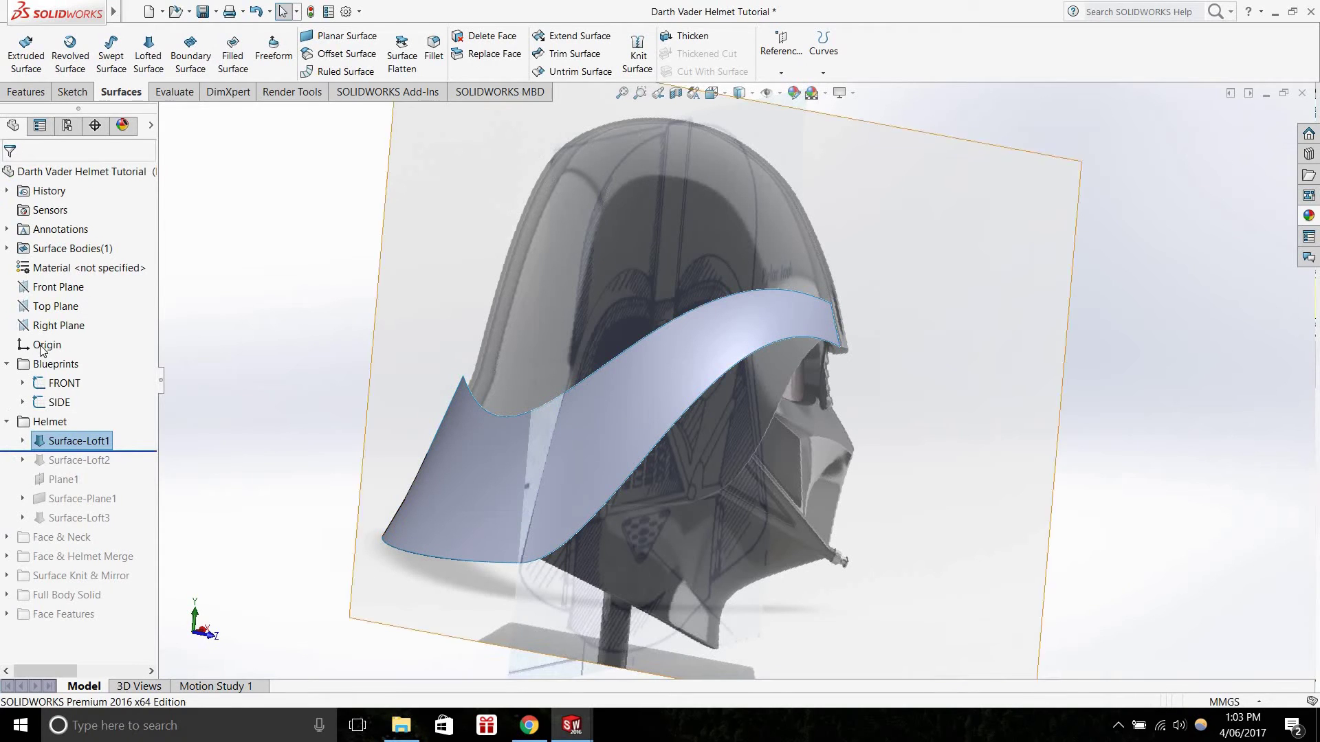
Hide the FRONT and SIDE blueprint sketches and inspect the flare surface on its own from several angles
{"action": "right_click", "coordinate": [64, 383]}
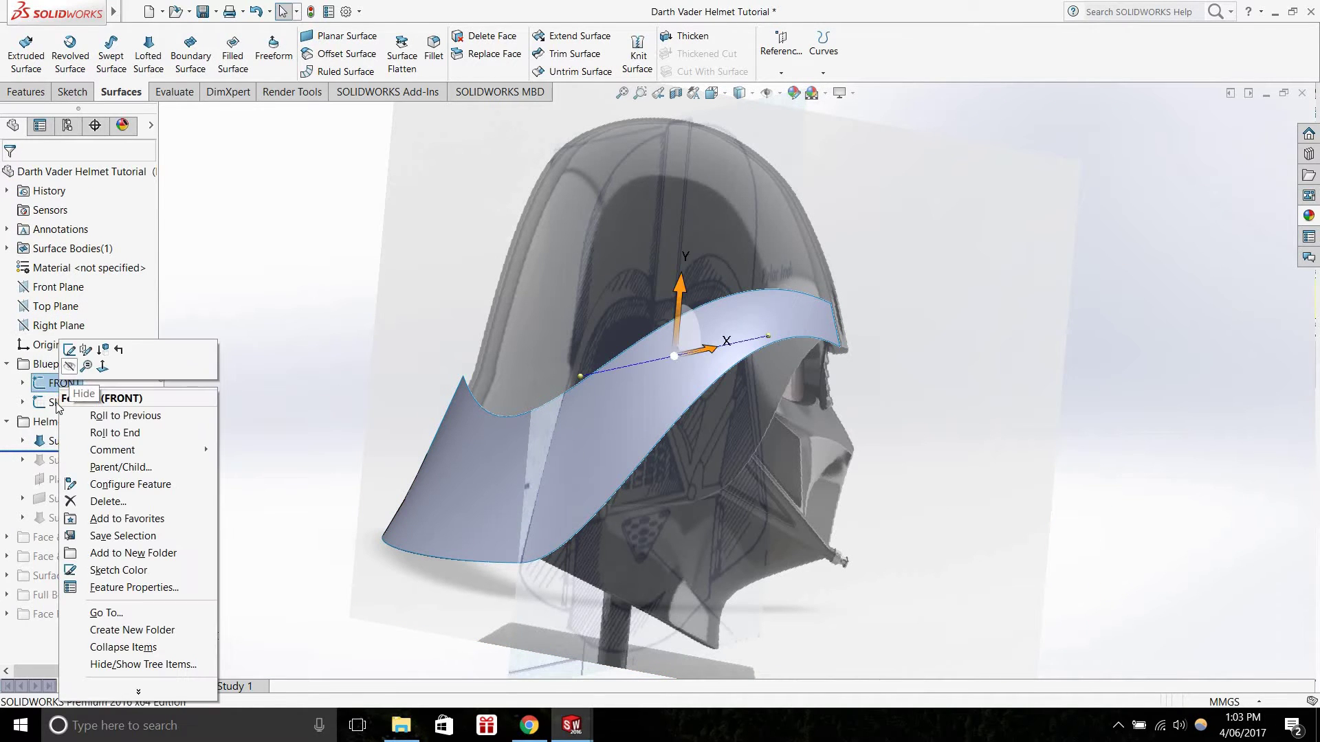
{"action": "left_click", "coordinate": [66, 363]}
{"action": "right_click", "coordinate": [60, 402]}
{"action": "left_click", "coordinate": [66, 382]}
{"action": "middle_click_drag", "start_coordinate": [654, 480], "coordinate": [628, 460]}
{"action": "left_click", "coordinate": [628, 461]}
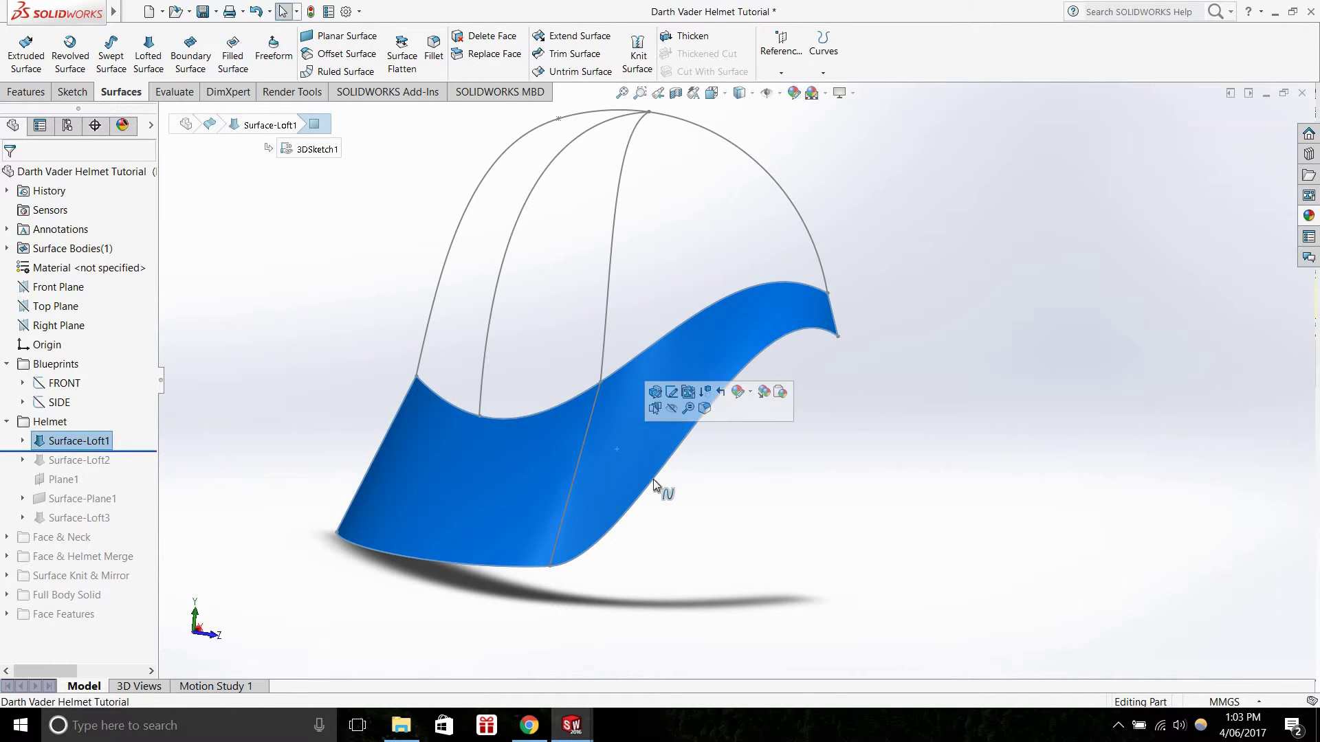
{"action": "scroll", "coordinate": [653, 469], "scroll_direction": "down", "scroll_amount": 3}
{"action": "scroll", "coordinate": [730, 370], "scroll_direction": "down", "scroll_amount": 3}
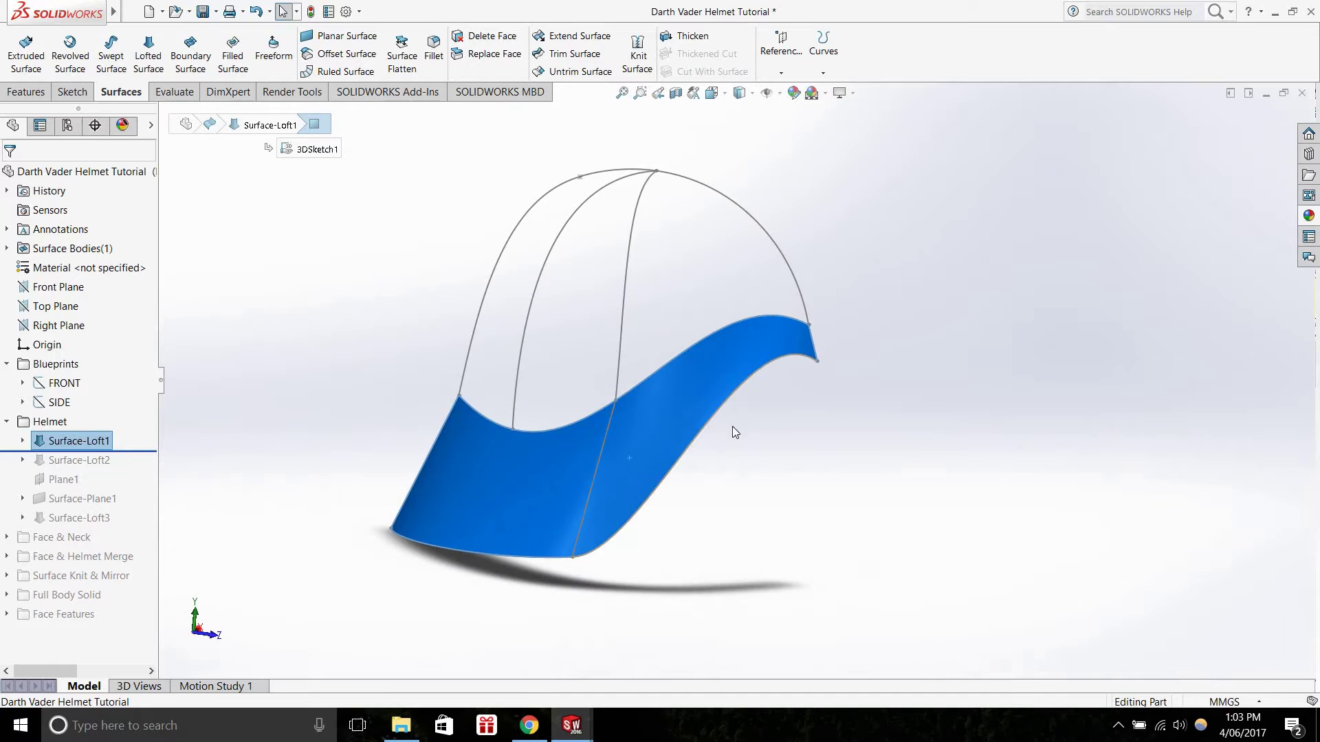
{"action": "middle_click_drag", "start_coordinate": [683, 429], "coordinate": [175, 438]}
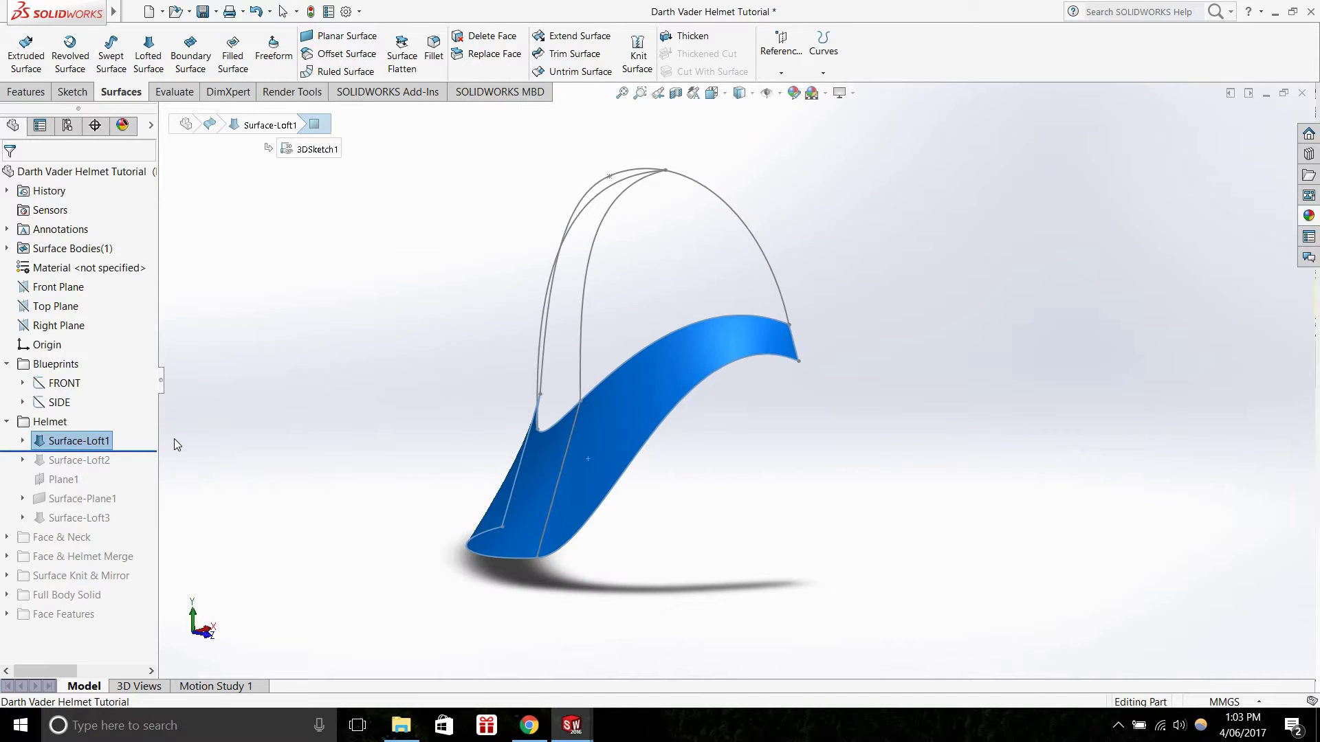
Show the FRONT and SIDE blueprint sketches again
{"action": "right_click", "coordinate": [68, 387]}
{"action": "left_click", "coordinate": [97, 344]}
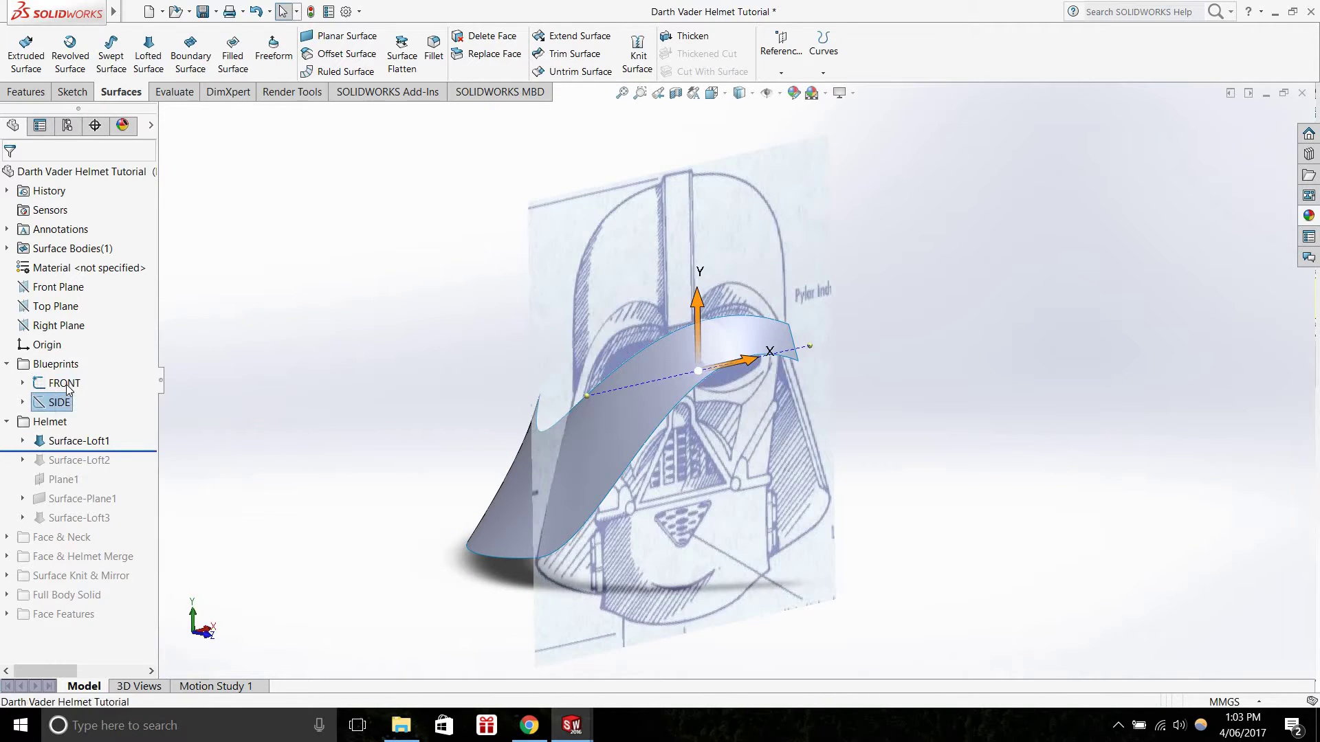
{"action": "right_click", "coordinate": [62, 402]}
{"action": "left_click", "coordinate": [97, 363]}
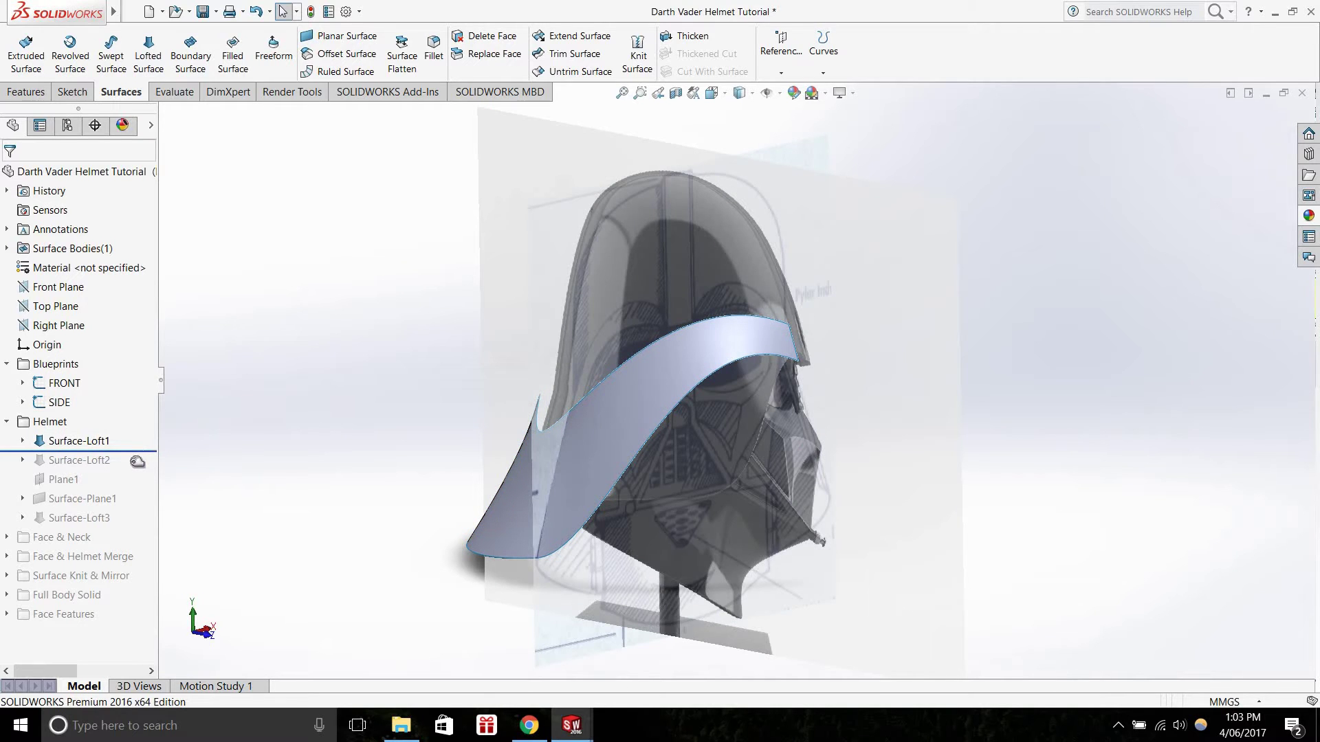
Roll the feature history forward past Surface-Loft2 and inspect the helmet's dome surface
{"action": "left_click_drag", "start_coordinate": [138, 455], "coordinate": [130, 468]}
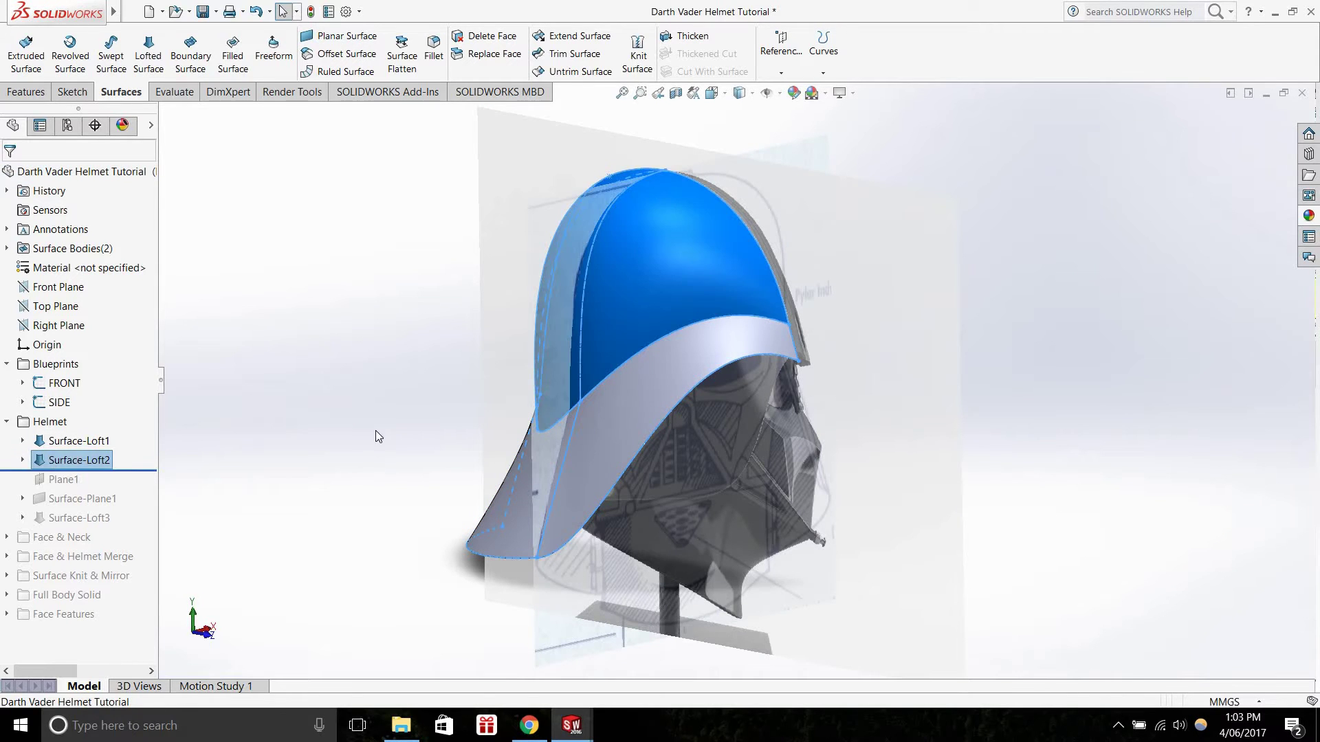
{"action": "left_click", "coordinate": [626, 294]}
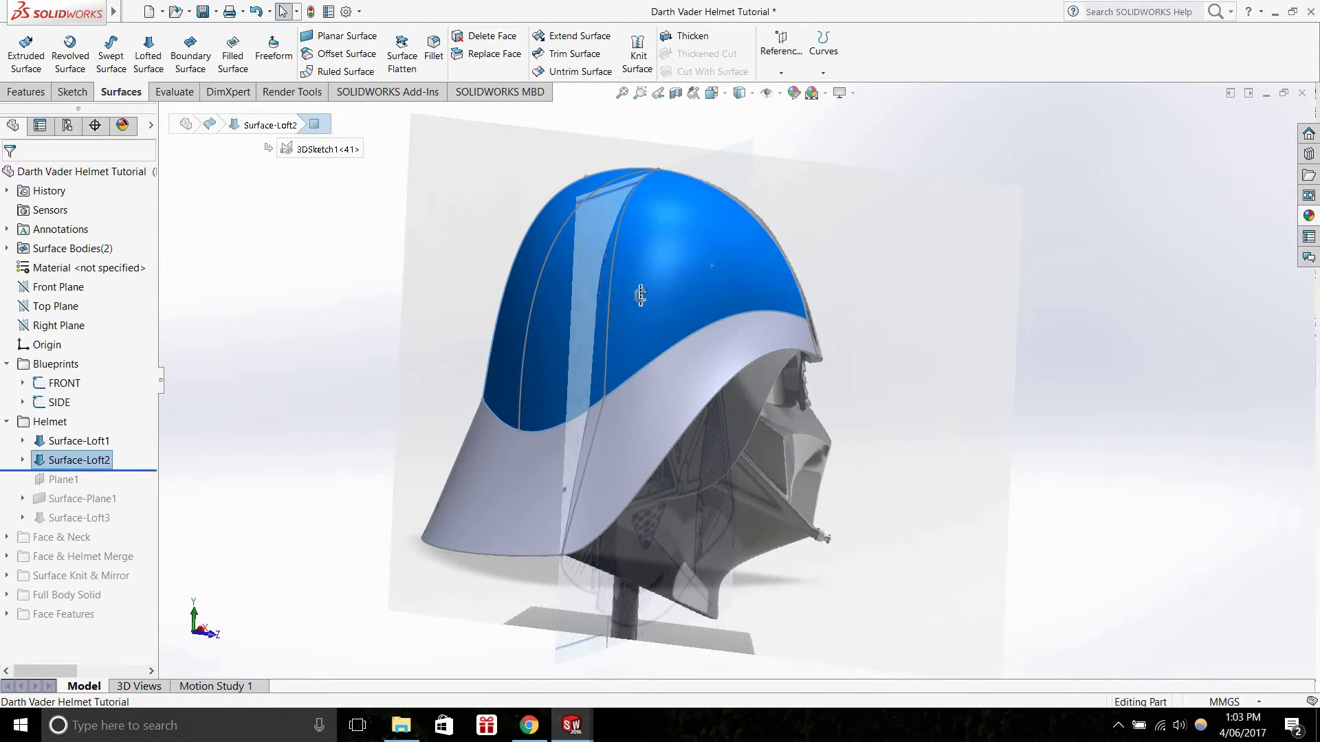
{"action": "middle_click_drag", "start_coordinate": [637, 298], "coordinate": [619, 323]}
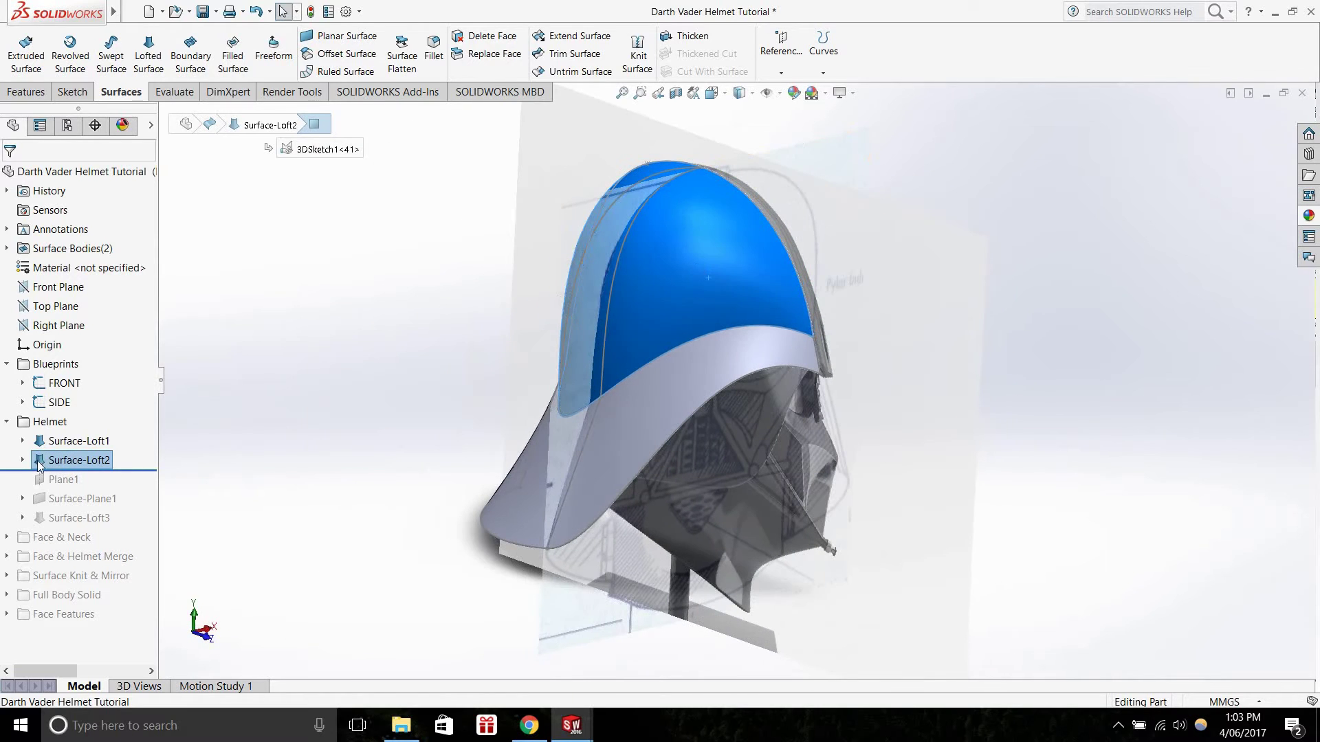
Open 3DSketch1 under Surface-Loft2, examine the splines that shape the dome, and exit the sketch
{"action": "right_click", "coordinate": [88, 480]}
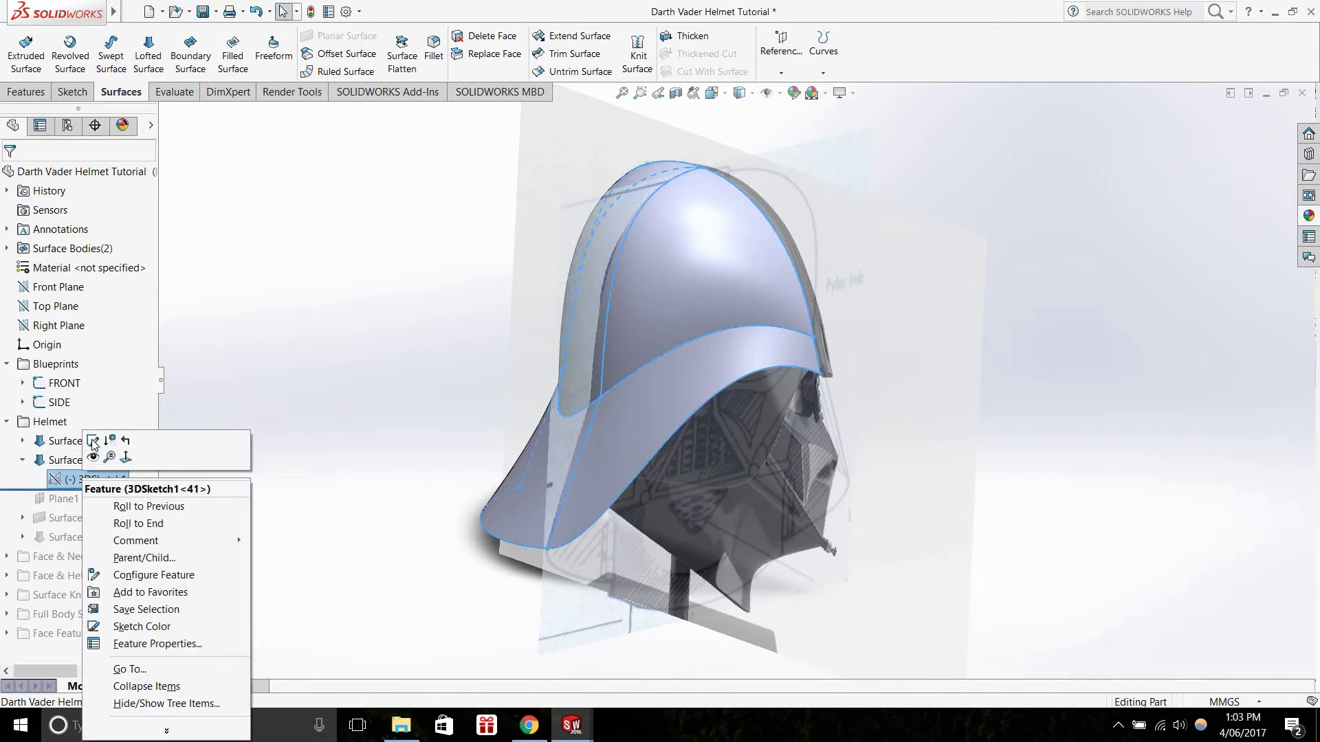
{"action": "left_click", "coordinate": [93, 441]}
{"action": "mouse_move", "coordinate": [645, 328]}
{"action": "middle_mouse_down"}
{"action": "mouse_move", "coordinate": [764, 249]}
{"action": "mouse_move", "coordinate": [672, 300]}
{"action": "middle_mouse_up"}
{"action": "scroll", "coordinate": [740, 238], "scroll_direction": "down", "scroll_amount": 1}
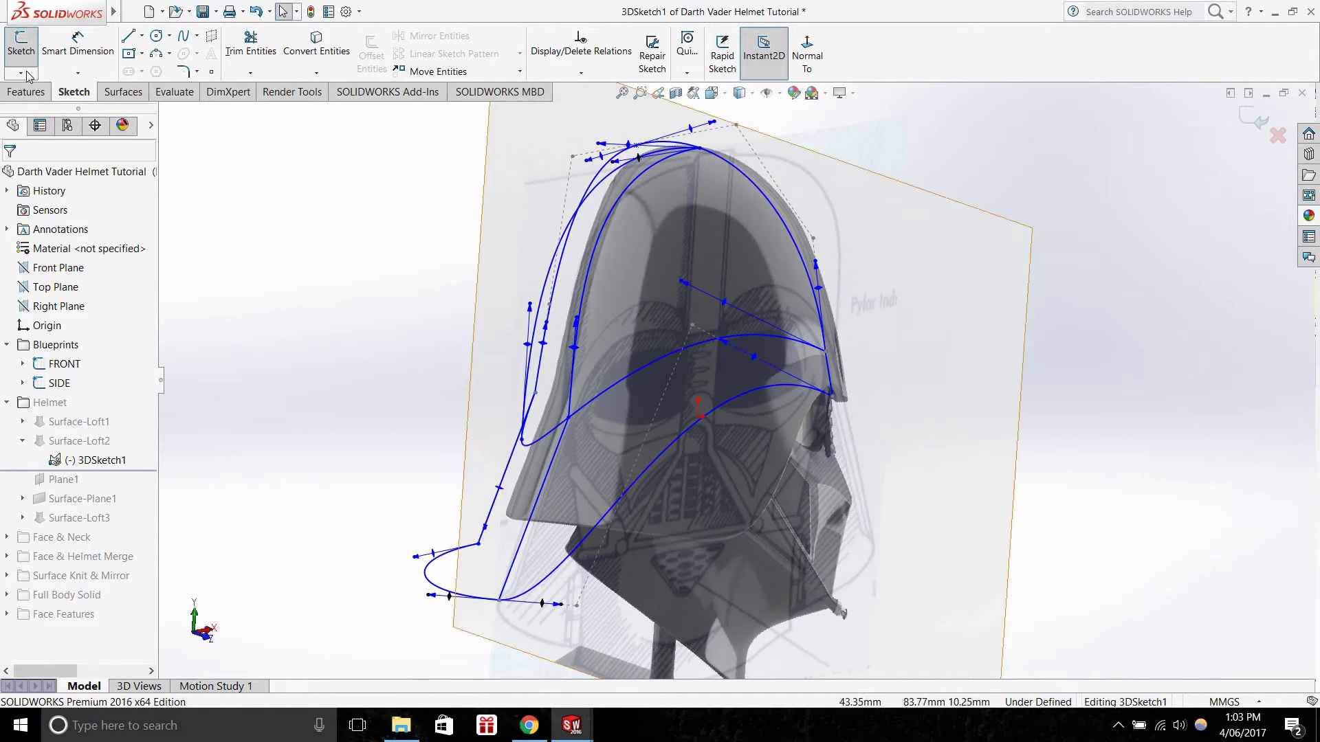
{"action": "left_click", "coordinate": [20, 43]}
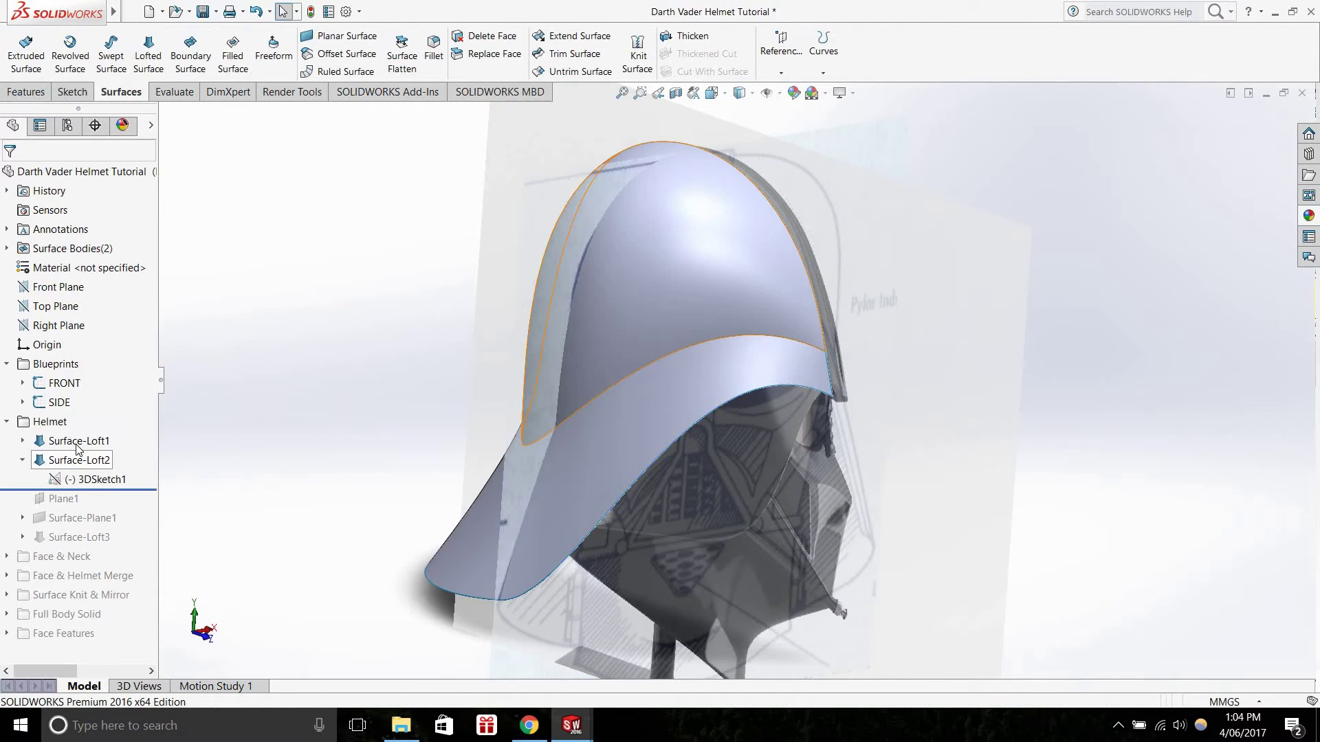
Open Surface-Loft2 for editing and examine the profiles running along the dome's centreline and lower edge
{"action": "right_click", "coordinate": [77, 460]}
{"action": "left_click", "coordinate": [87, 365]}
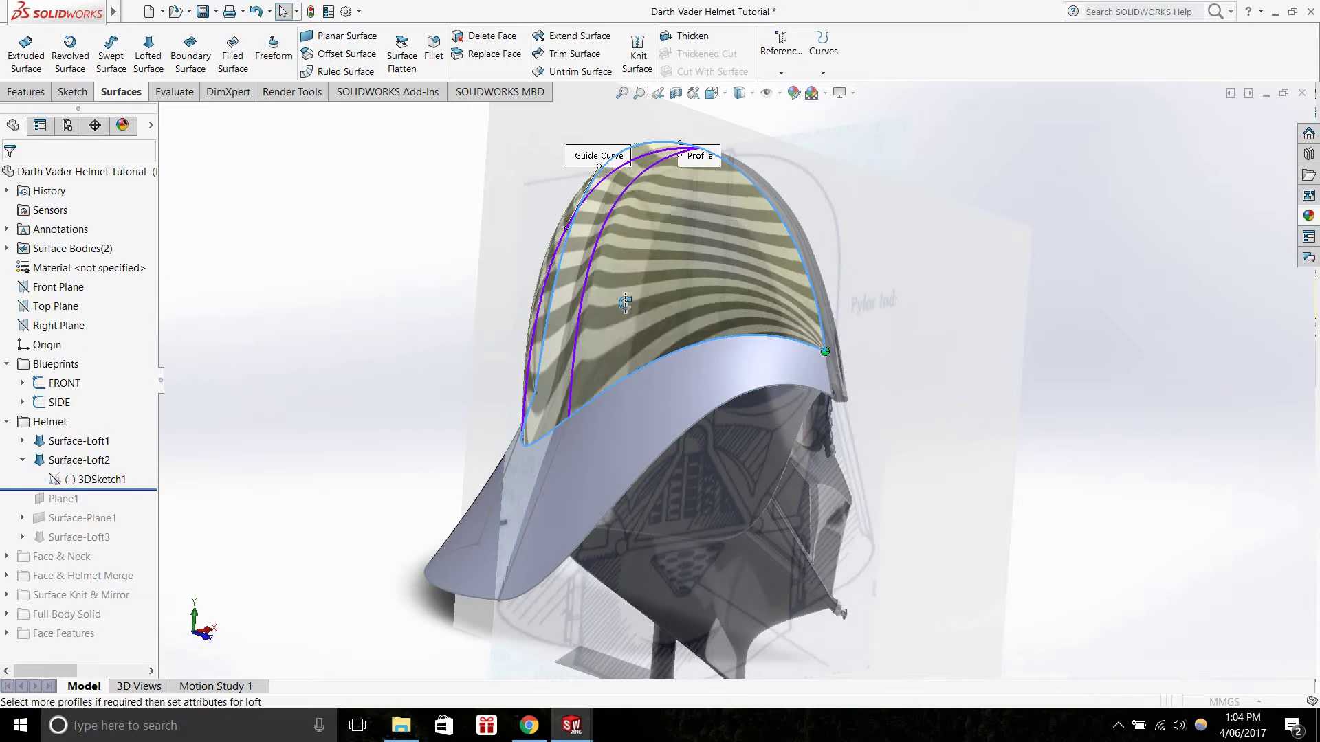
{"action": "middle_click_drag", "start_coordinate": [563, 344], "coordinate": [641, 370]}
{"action": "left_click", "coordinate": [78, 224]}
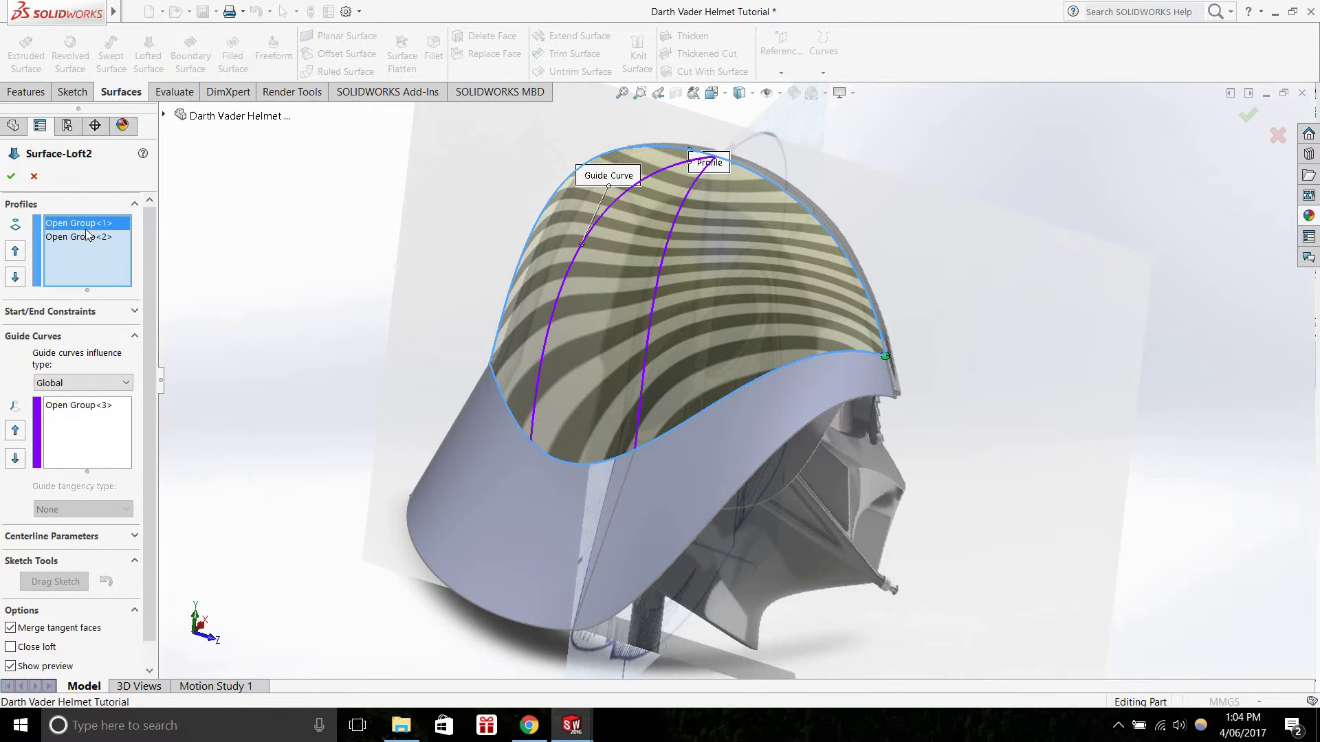
{"action": "middle_click_drag", "start_coordinate": [790, 302], "coordinate": [806, 370]}
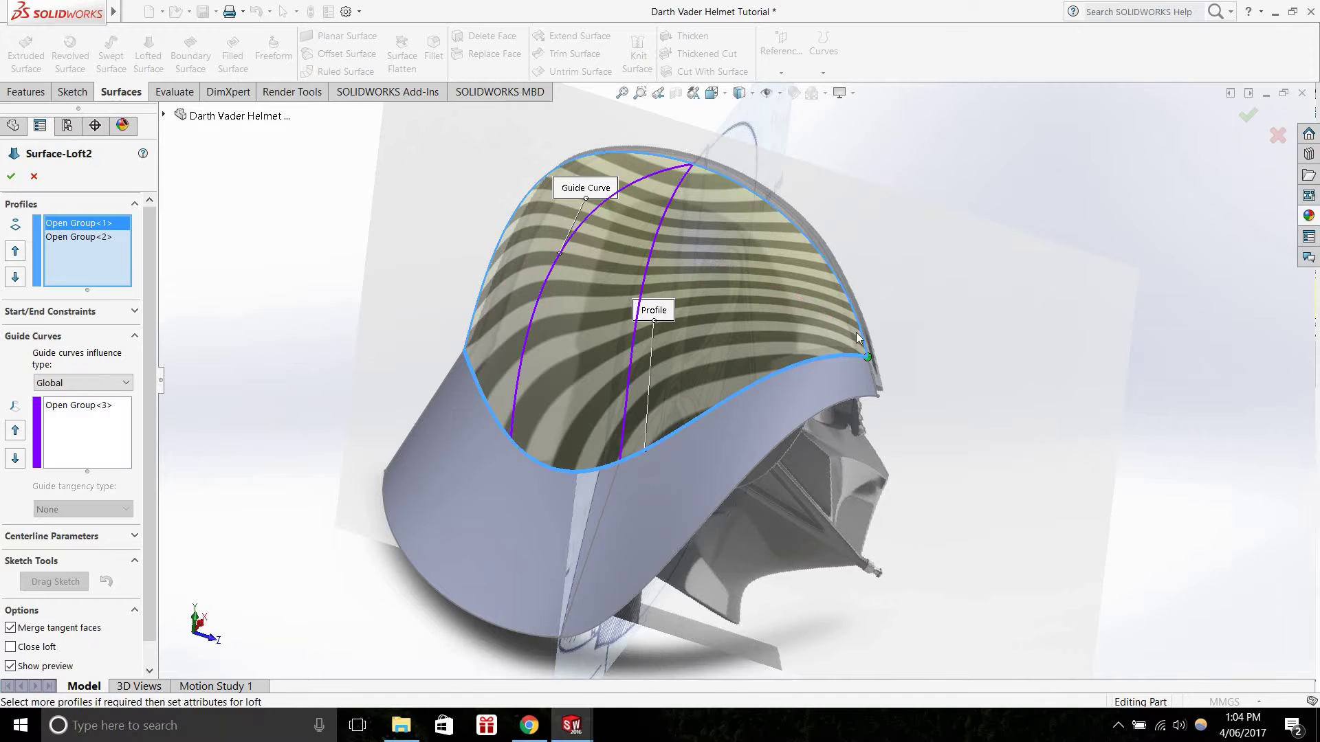
{"action": "middle_click_drag", "start_coordinate": [843, 318], "coordinate": [289, 550]}
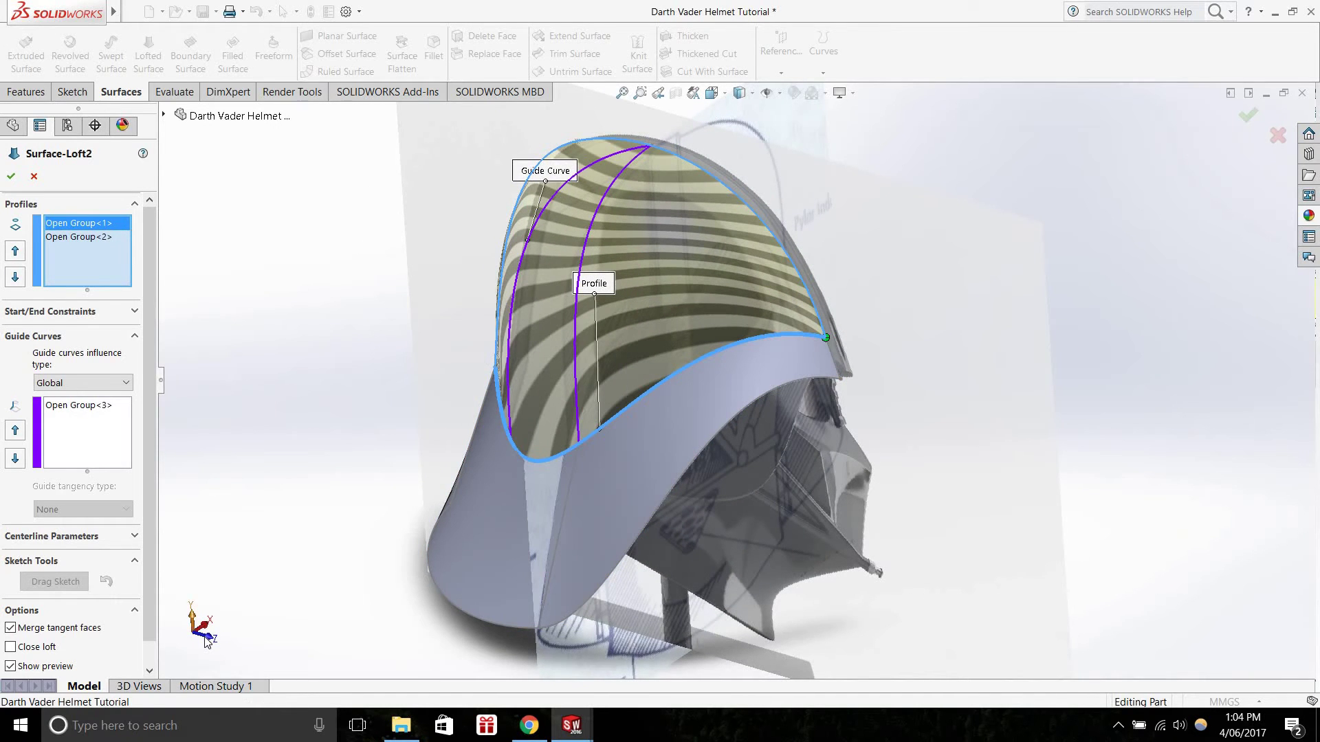
Compare the dome loft preview with the front blueprint in the front view and in close-up
{"action": "key", "text": "ctrl+1"}
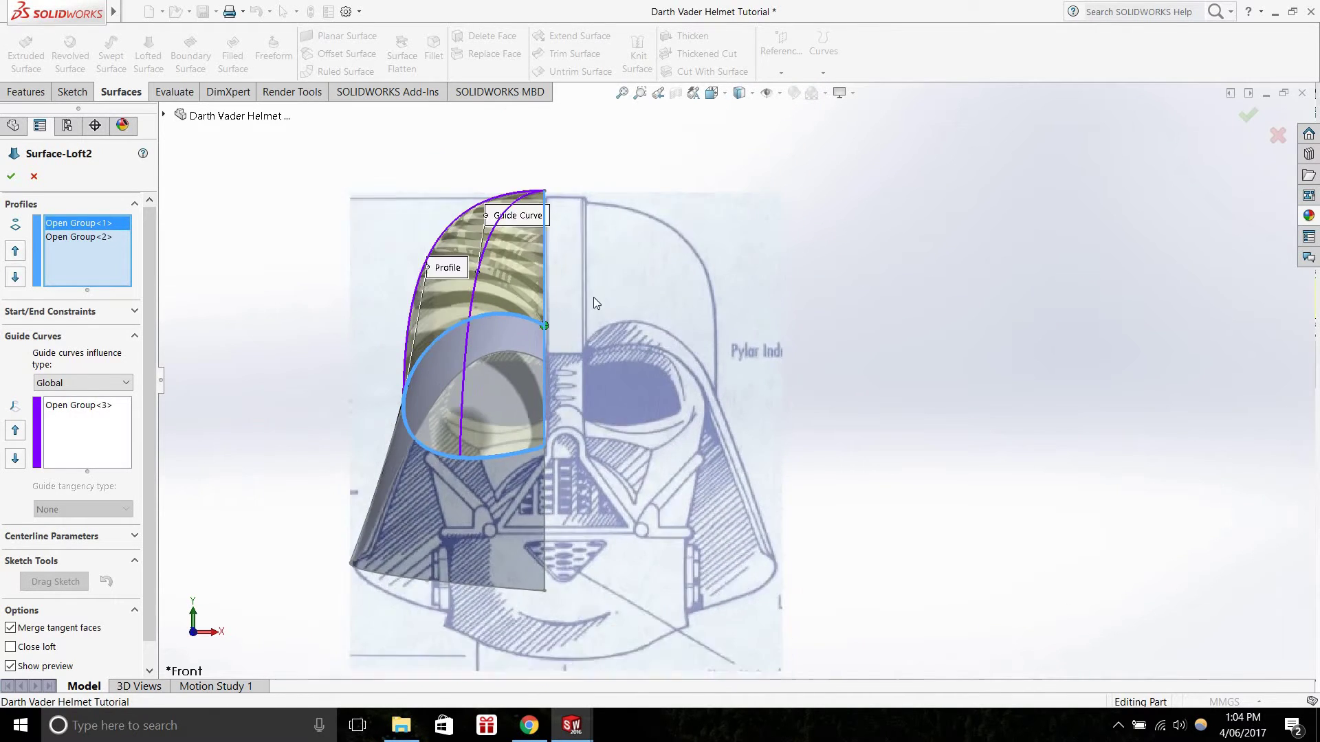
{"action": "scroll", "coordinate": [576, 334], "scroll_direction": "down", "scroll_amount": 5}
{"action": "scroll", "coordinate": [671, 319], "scroll_direction": "up", "scroll_amount": 6}
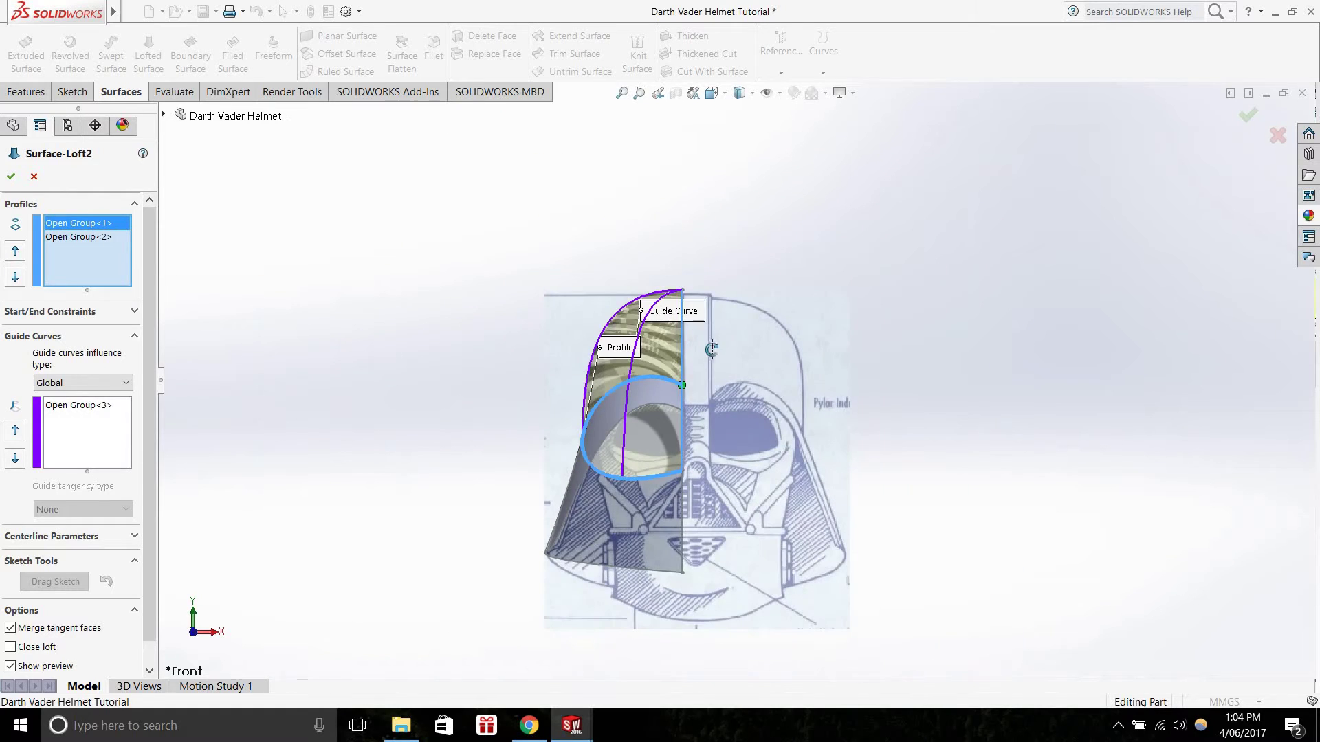
{"action": "middle_click_drag", "start_coordinate": [710, 347], "coordinate": [702, 407]}
{"action": "scroll", "coordinate": [702, 407], "scroll_direction": "down", "scroll_amount": 8}
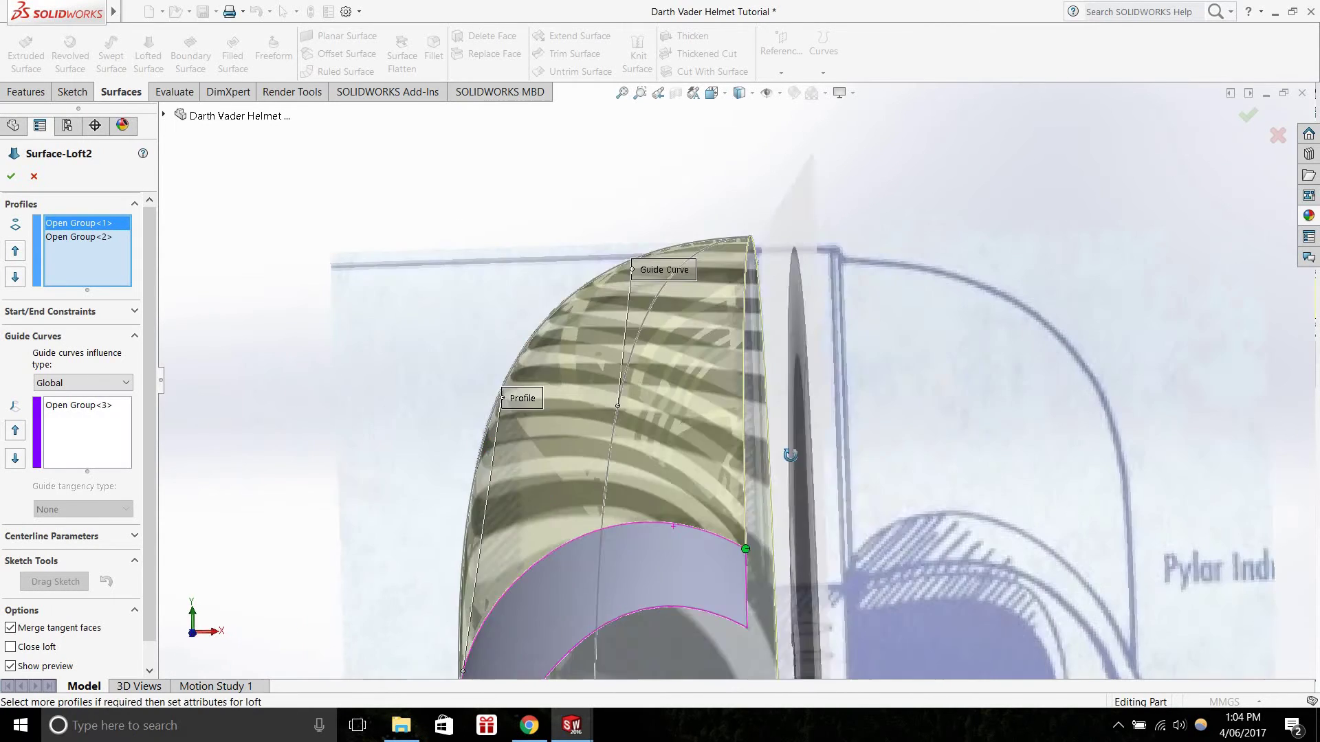
{"action": "scroll", "coordinate": [327, 526], "scroll_direction": "up", "scroll_amount": 6}
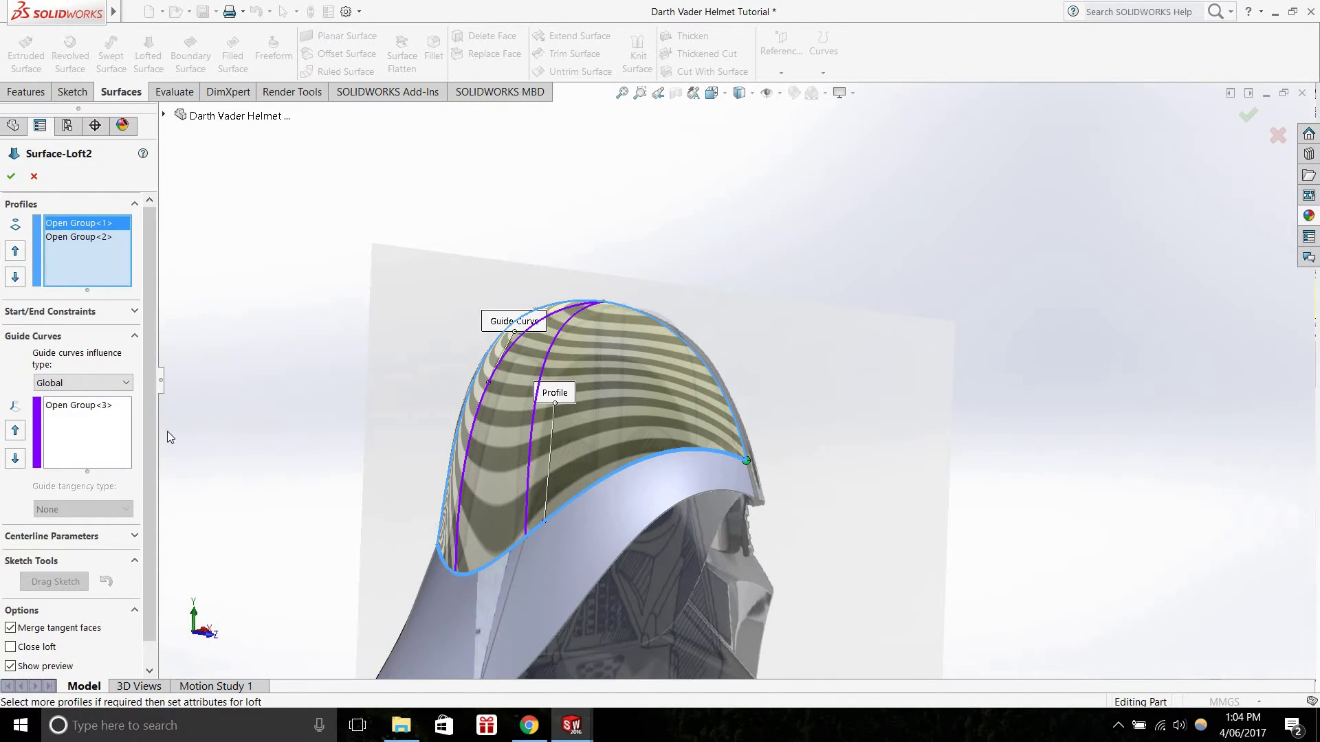
Highlight the dome loft's guide curve group and examine the two splines it contains
{"action": "left_click", "coordinate": [77, 407]}
{"action": "middle_click_drag", "start_coordinate": [306, 443], "coordinate": [374, 465]}
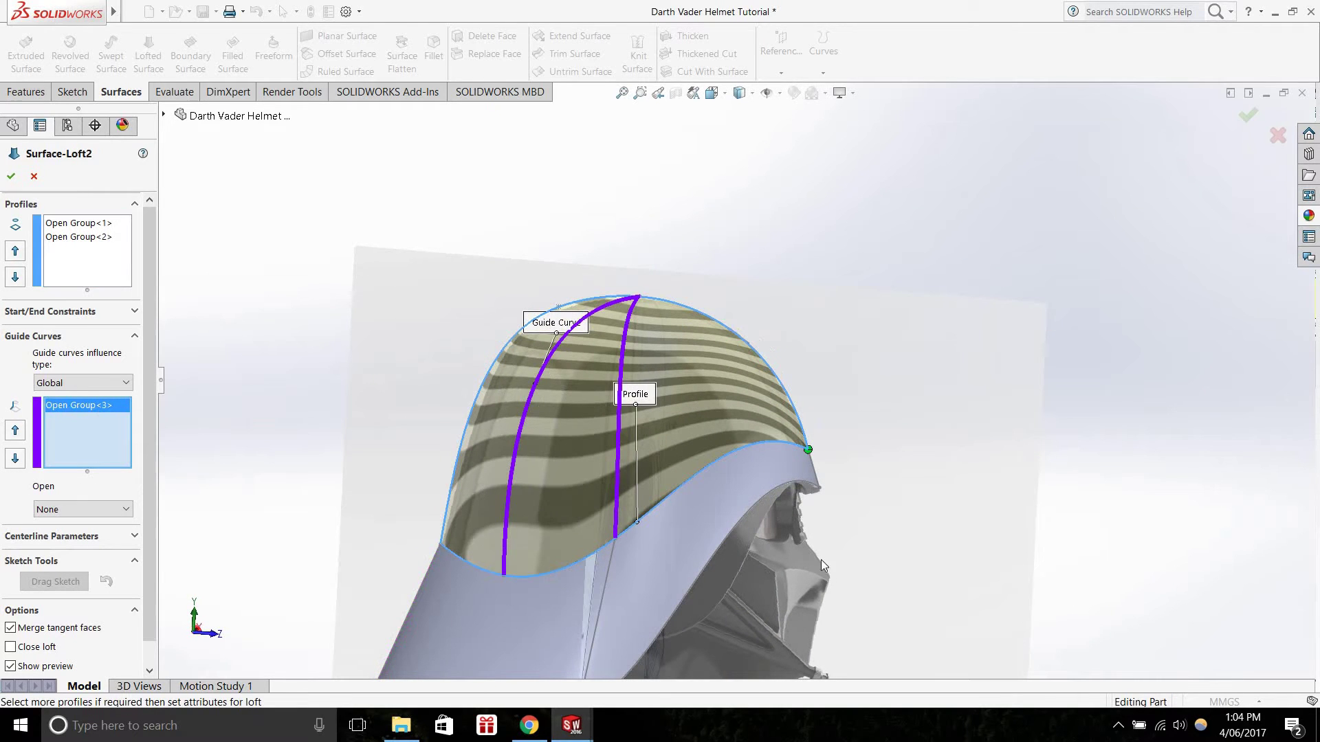
{"action": "scroll", "coordinate": [605, 452], "scroll_direction": "down", "scroll_amount": 2}
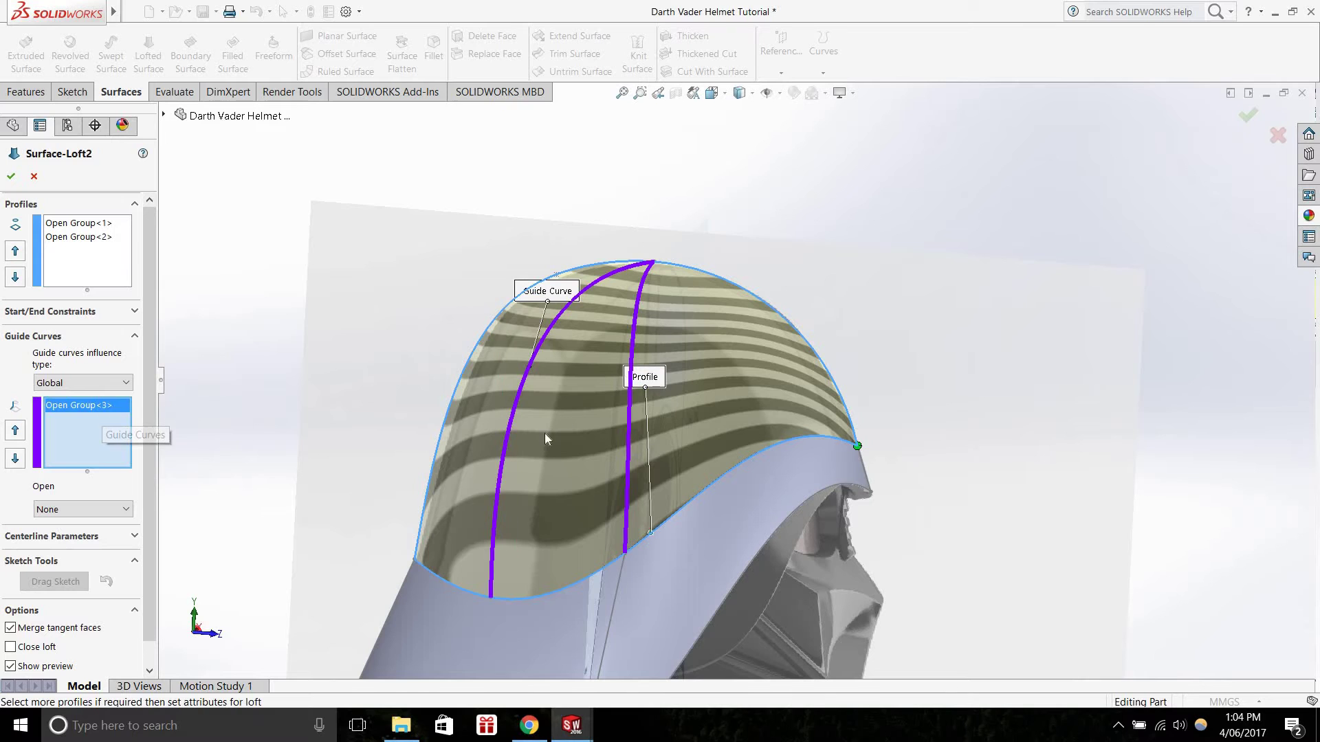
{"action": "scroll", "coordinate": [607, 447], "scroll_direction": "up", "scroll_amount": 2}
{"action": "scroll", "coordinate": [607, 447], "scroll_direction": "down", "scroll_amount": 3}
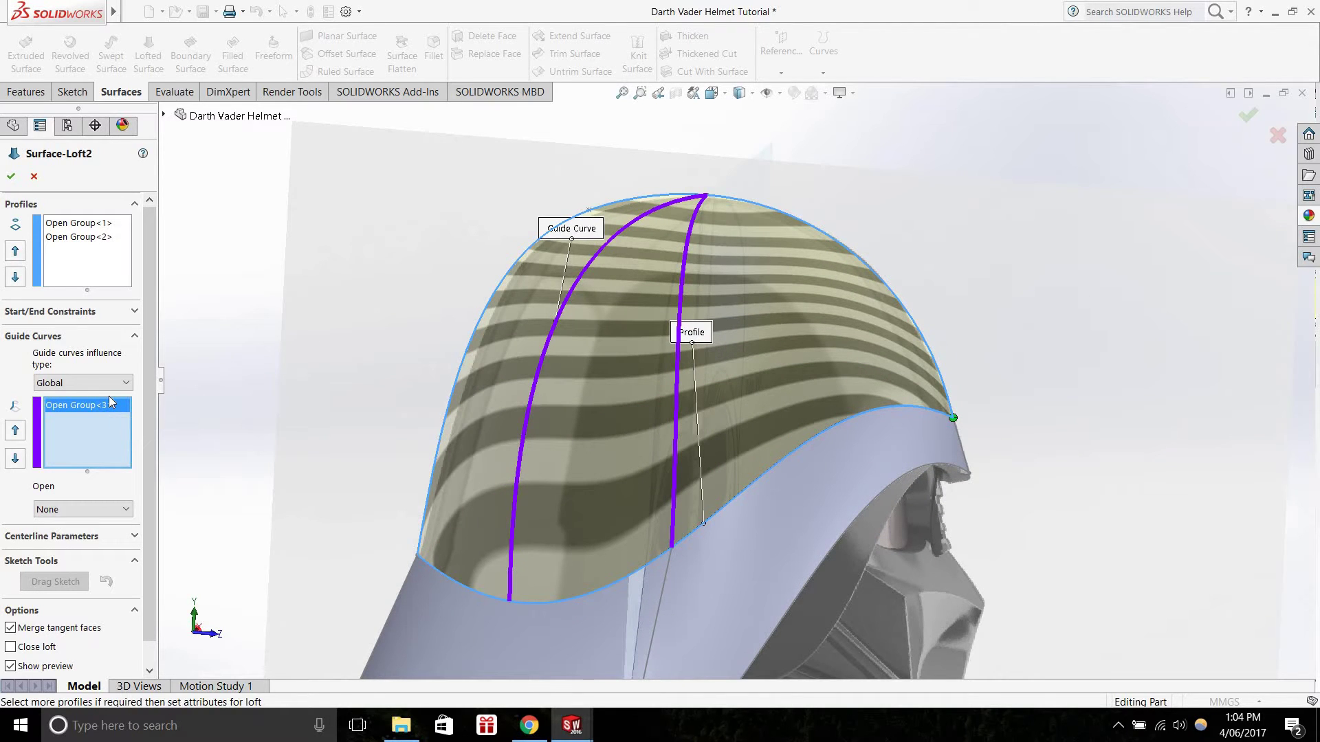
Clear the dome loft's guide curve group and try selecting the two dome splines as separate guide curves
{"action": "right_click", "coordinate": [92, 405]}
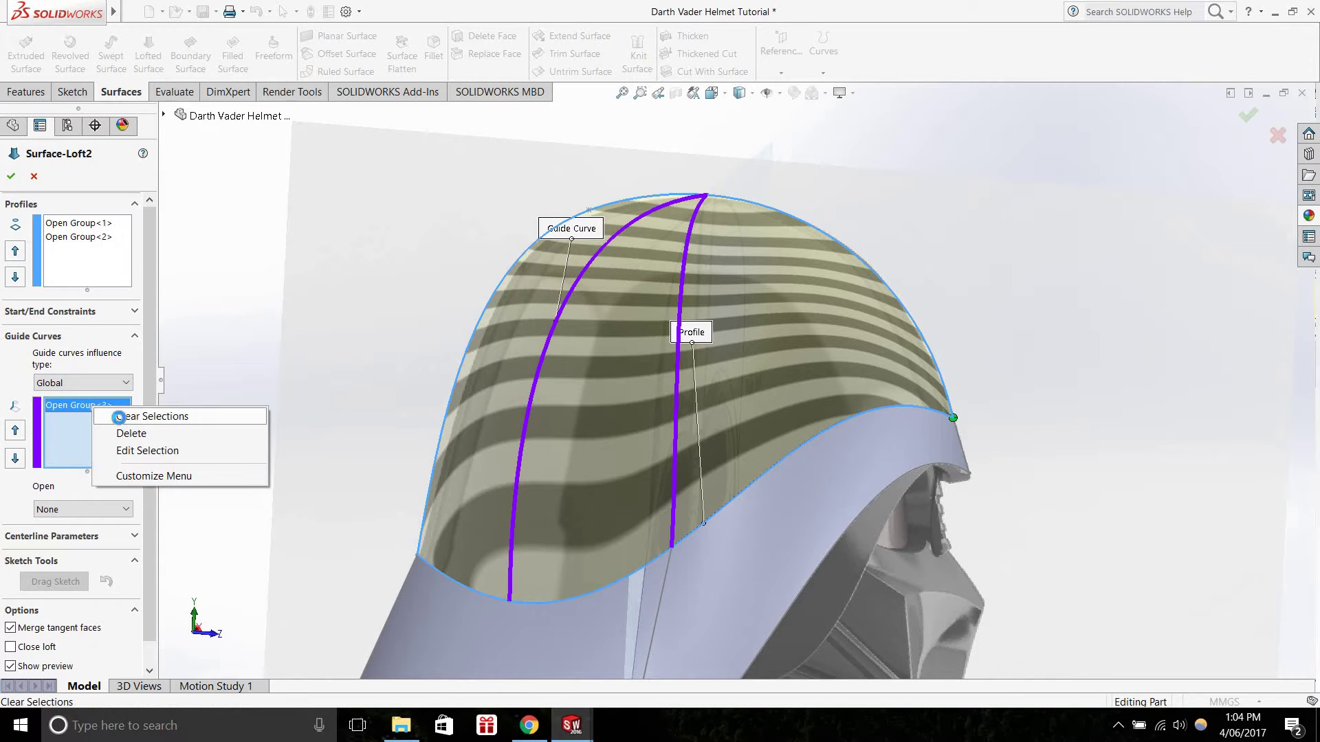
{"action": "left_click", "coordinate": [138, 416]}
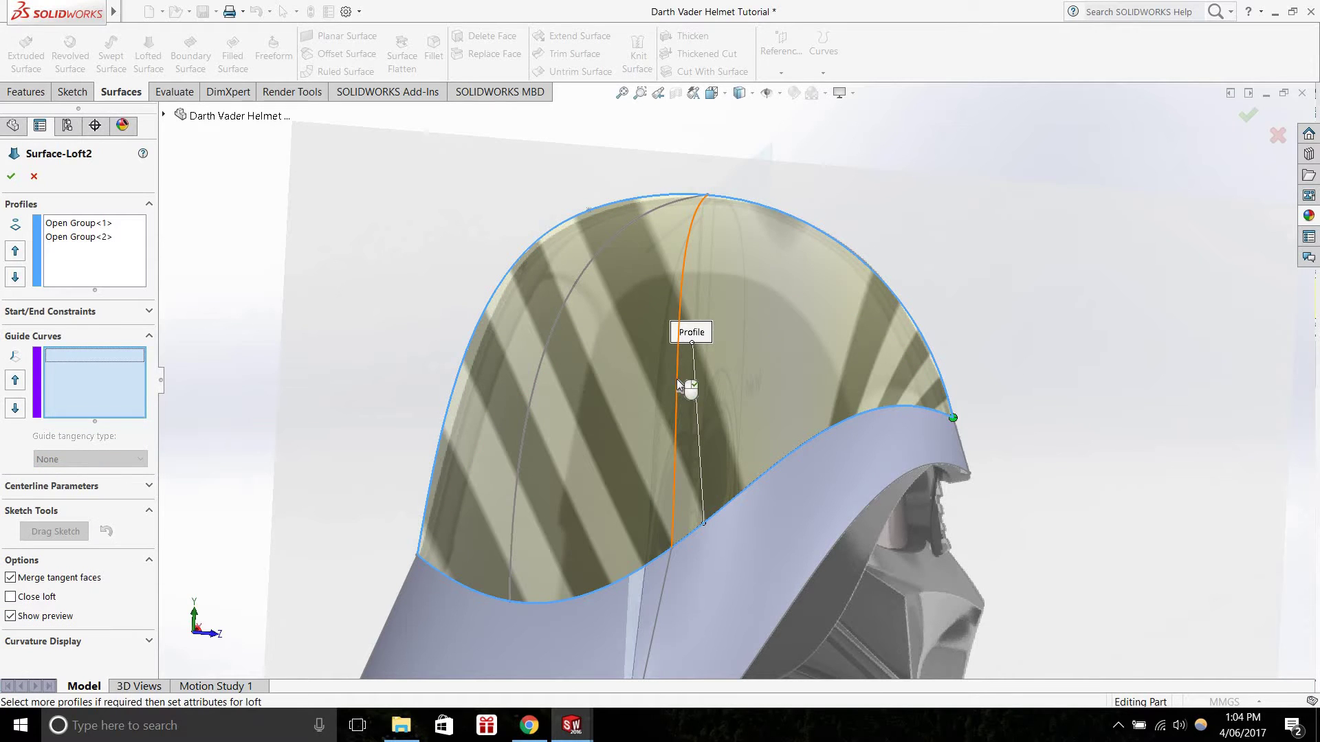
{"action": "left_click", "coordinate": [676, 379]}
{"action": "left_click", "coordinate": [717, 317]}
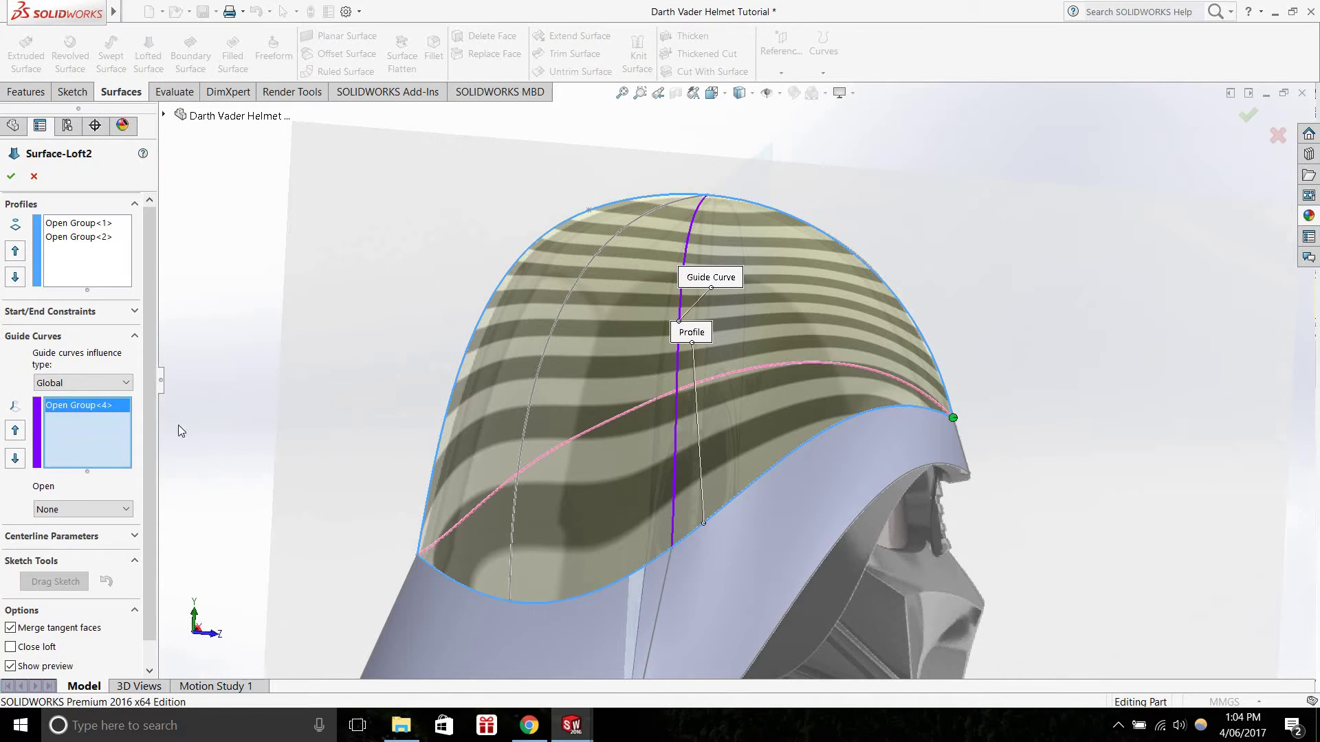
{"action": "left_click", "coordinate": [541, 355]}
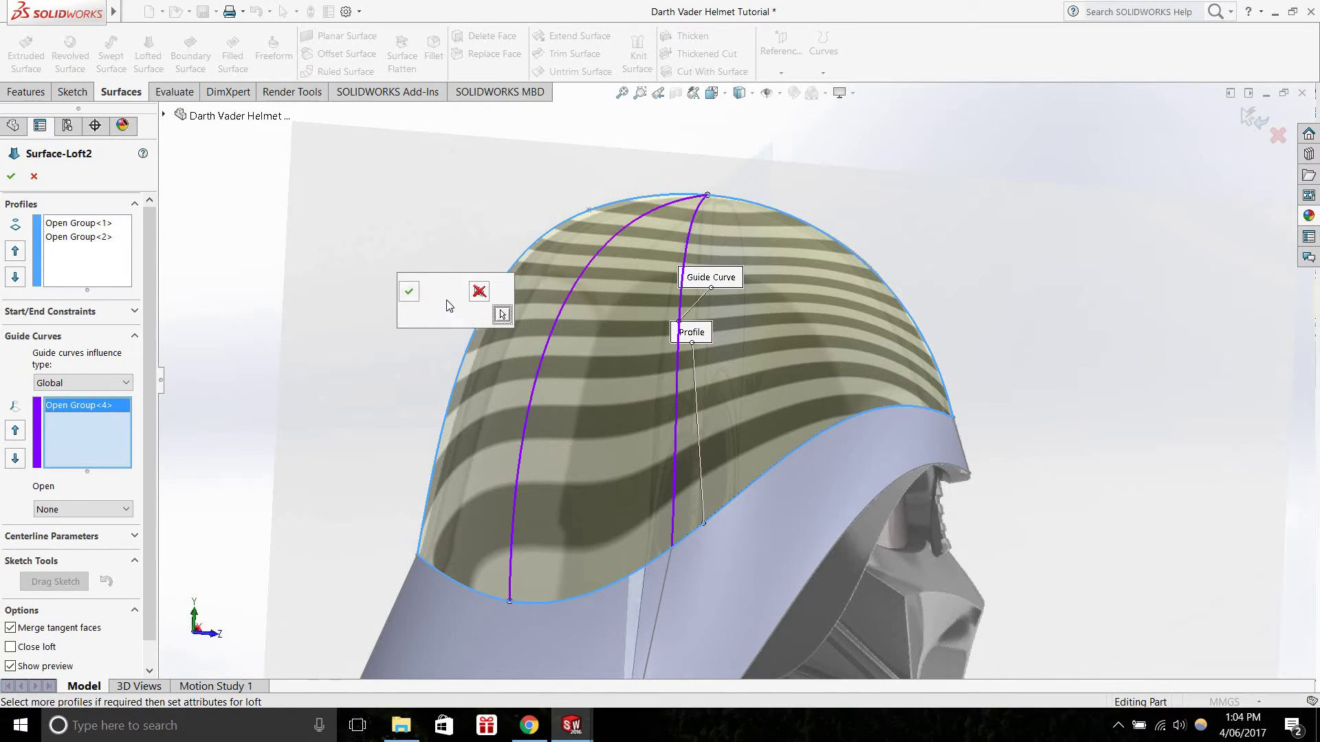
{"action": "left_click", "coordinate": [411, 295]}
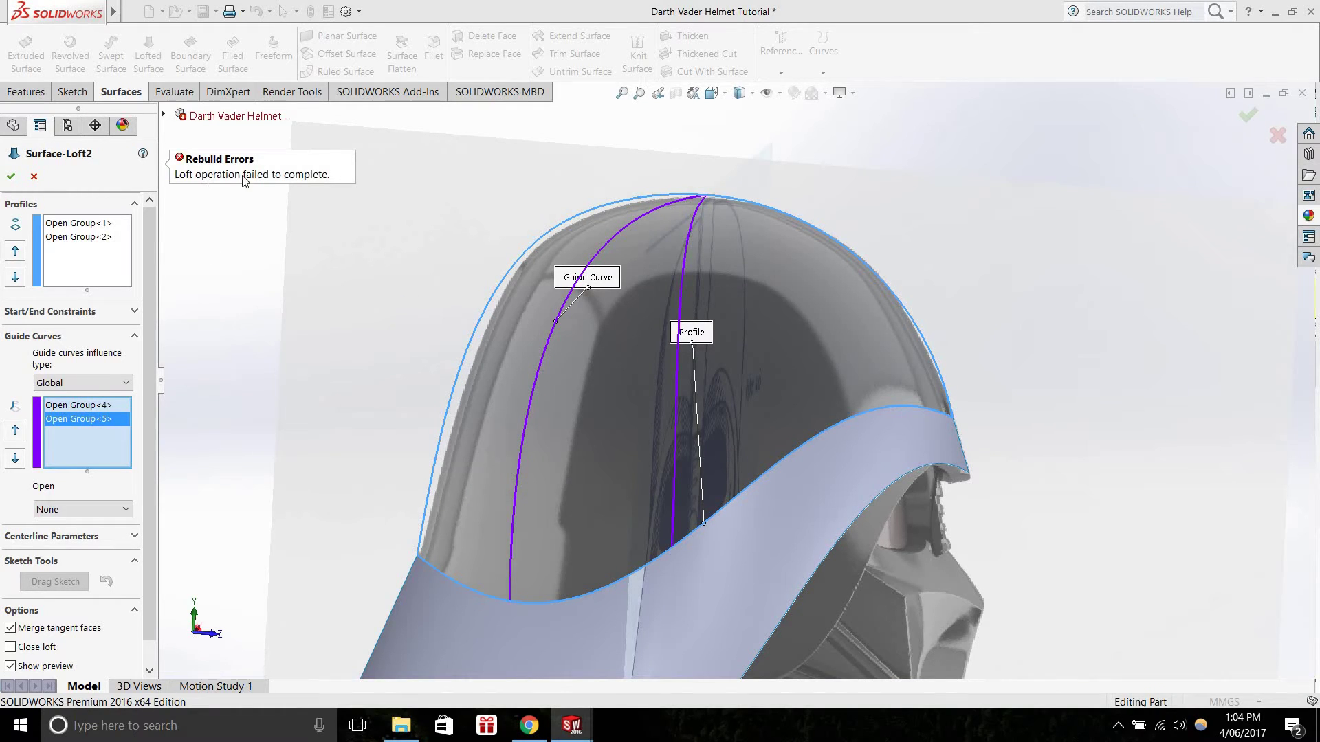
Delete both separate guide curves from the dome loft
{"action": "right_click", "coordinate": [94, 406]}
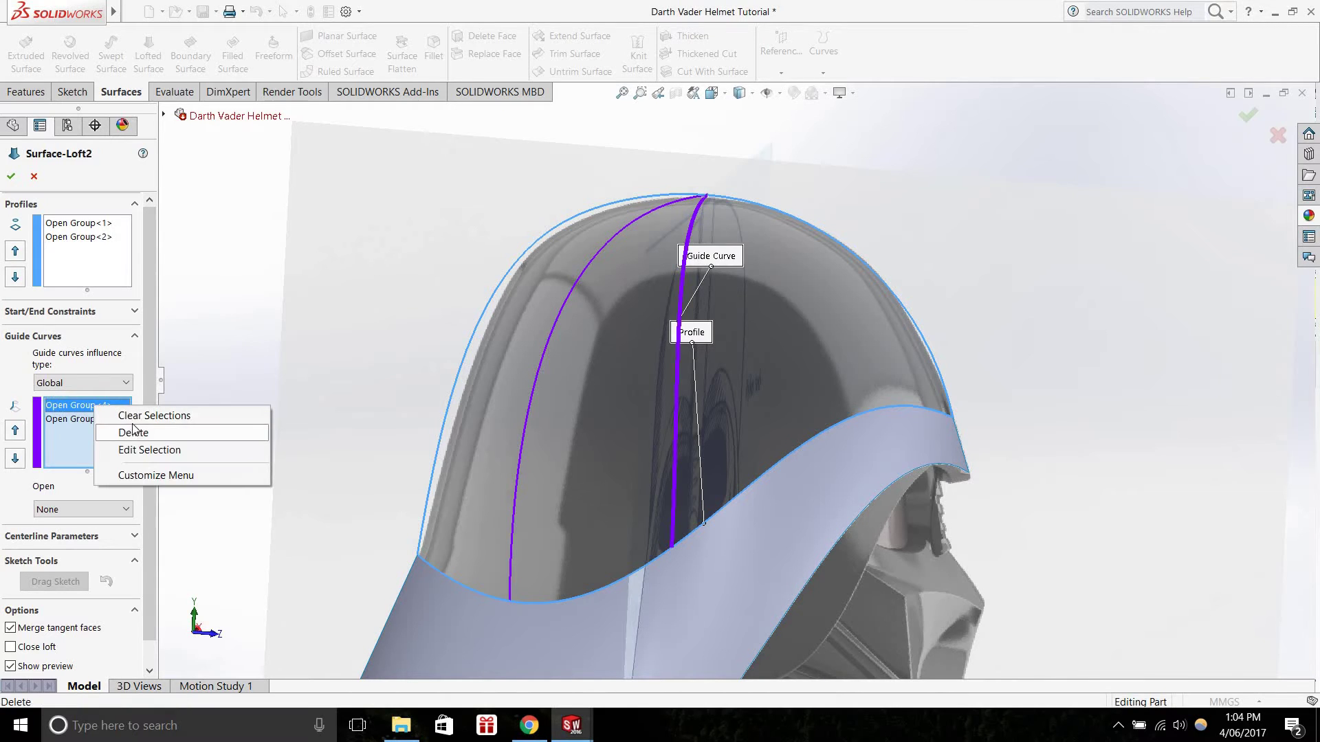
{"action": "left_click", "coordinate": [134, 431]}
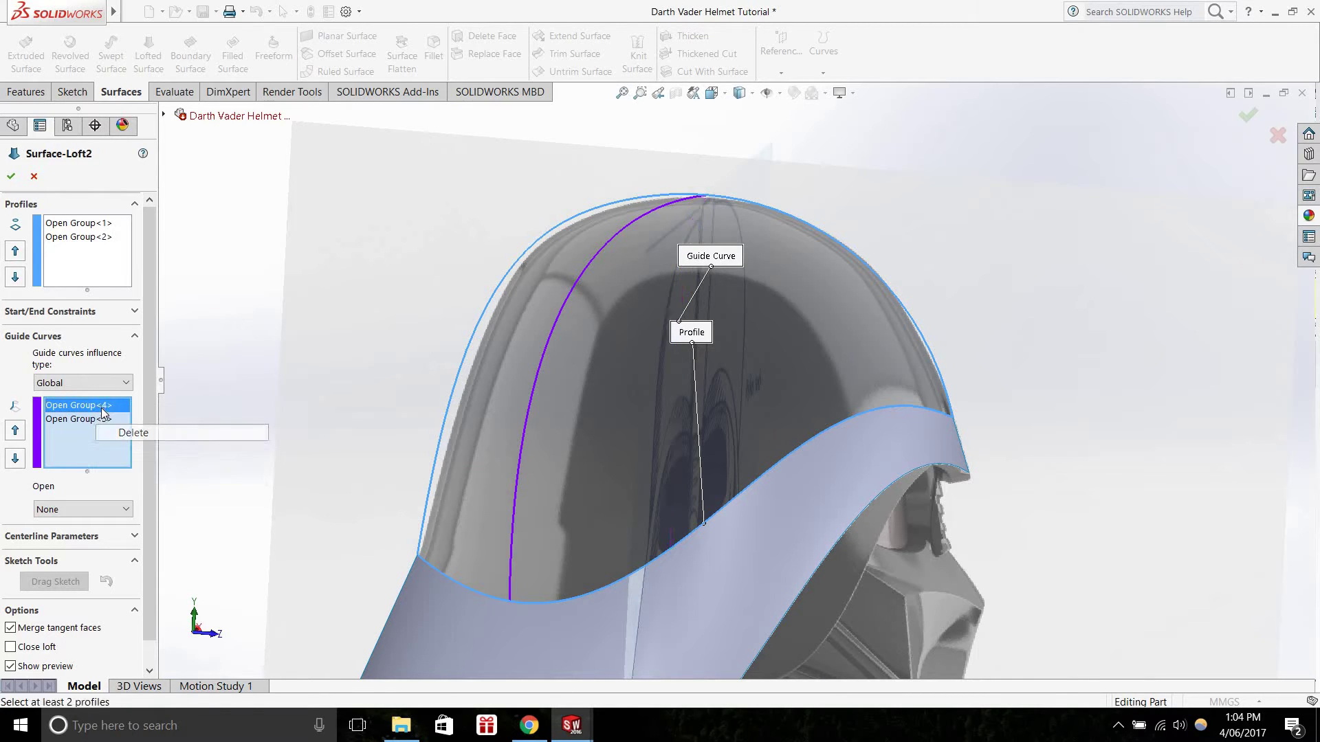
{"action": "right_click", "coordinate": [101, 405]}
{"action": "left_click", "coordinate": [137, 432]}
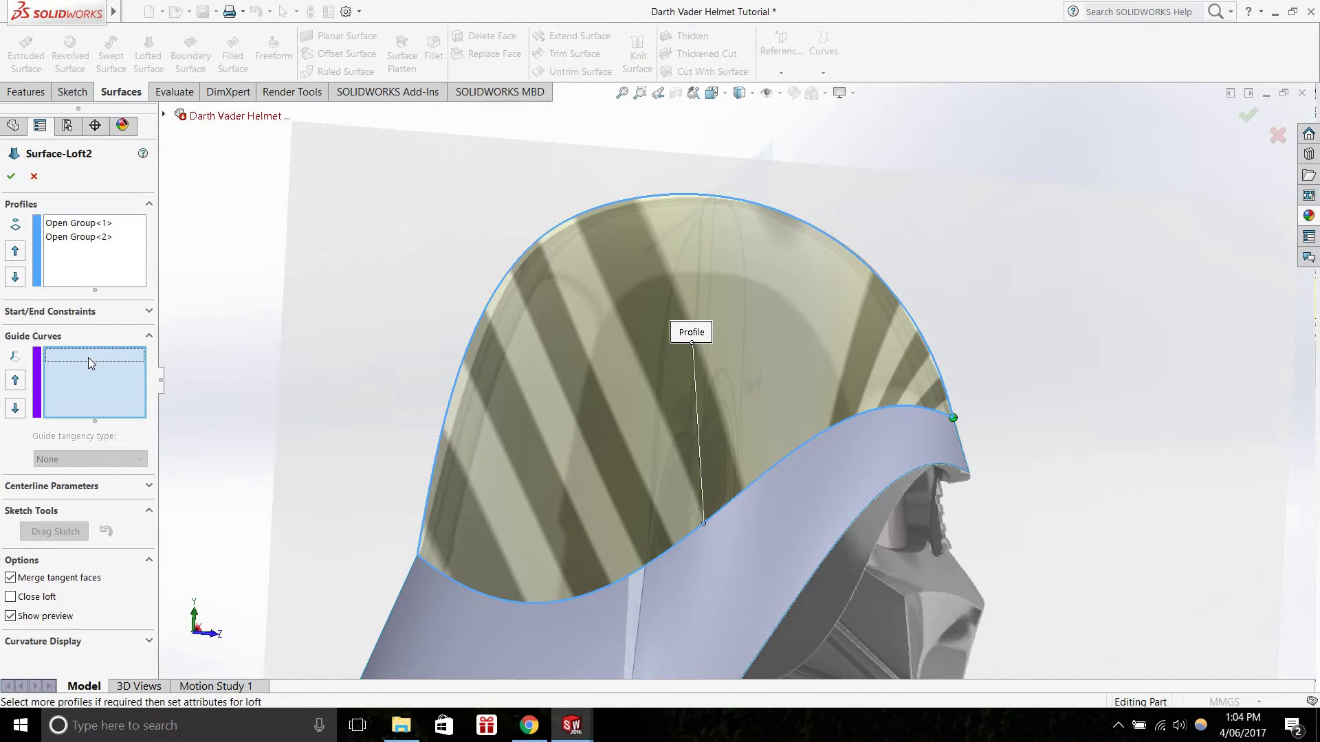
{"action": "right_click", "coordinate": [88, 357]}
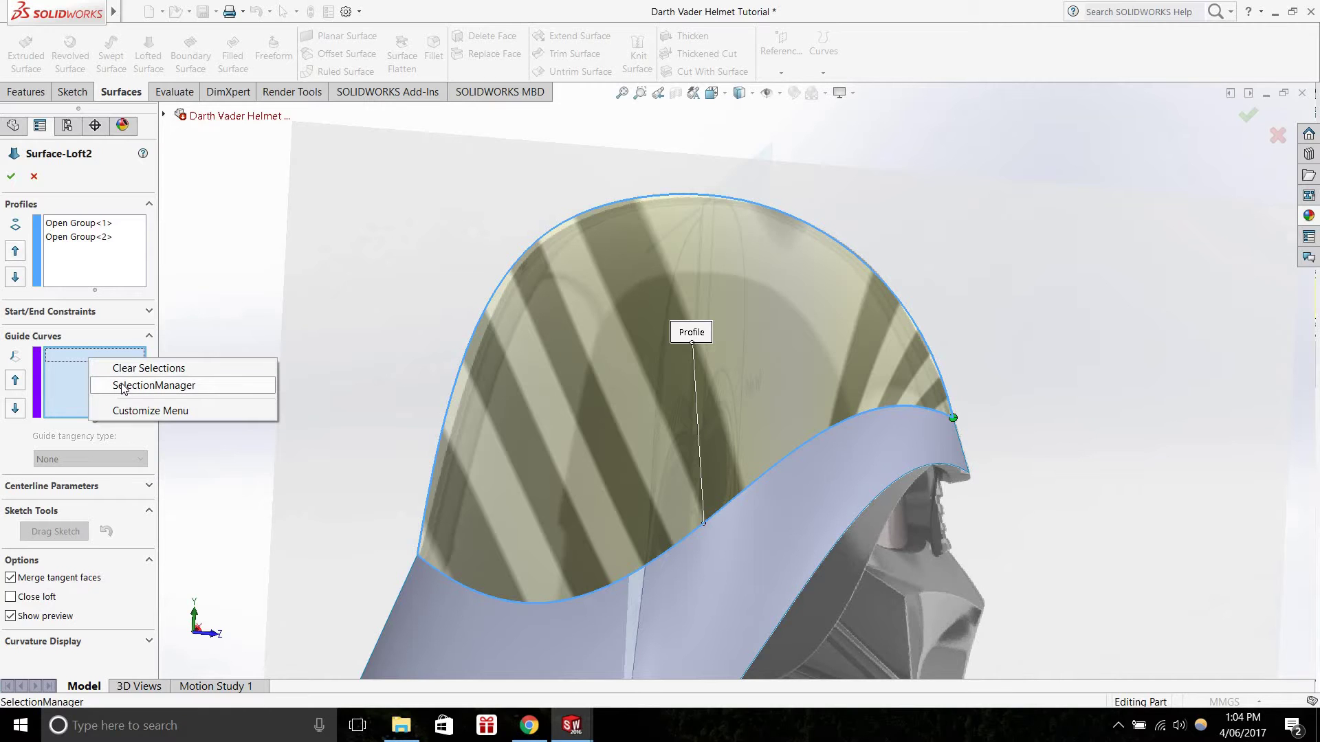
{"action": "left_click", "coordinate": [124, 388]}
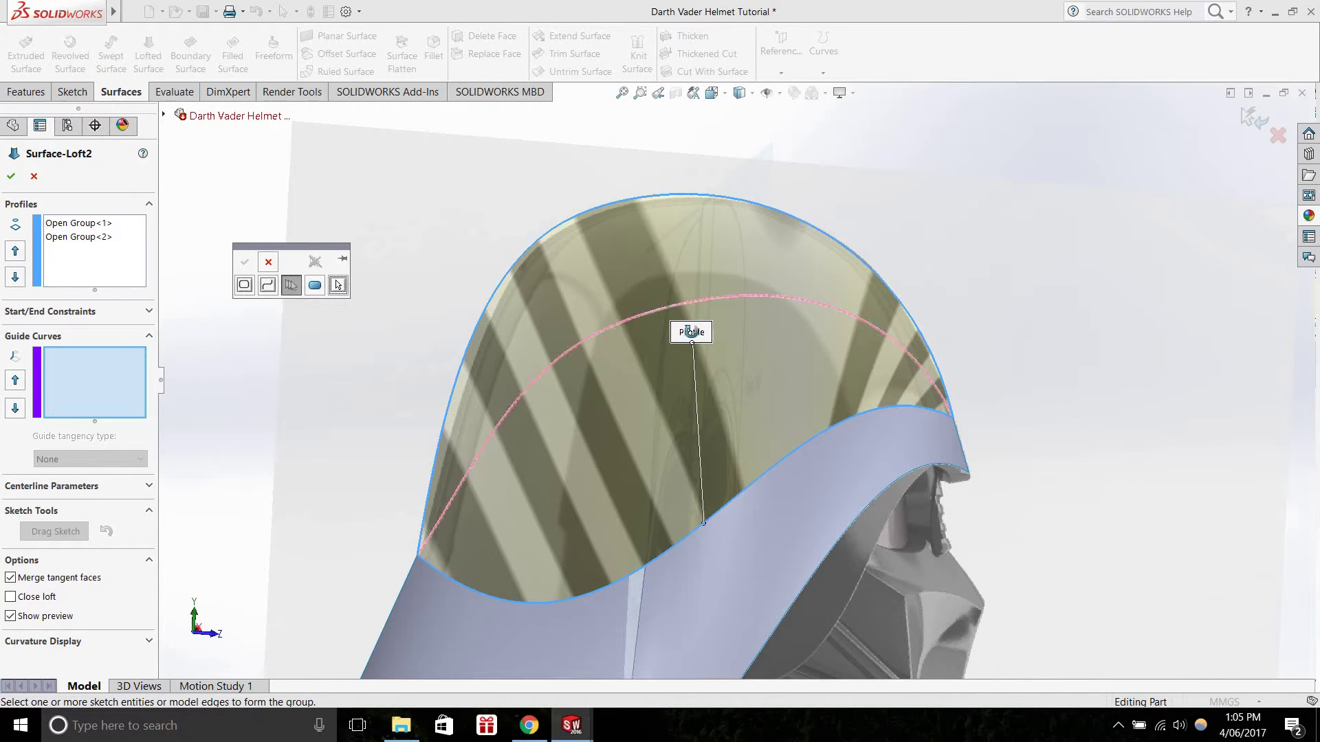
{"action": "middle_click_drag", "start_coordinate": [700, 292], "coordinate": [632, 309]}
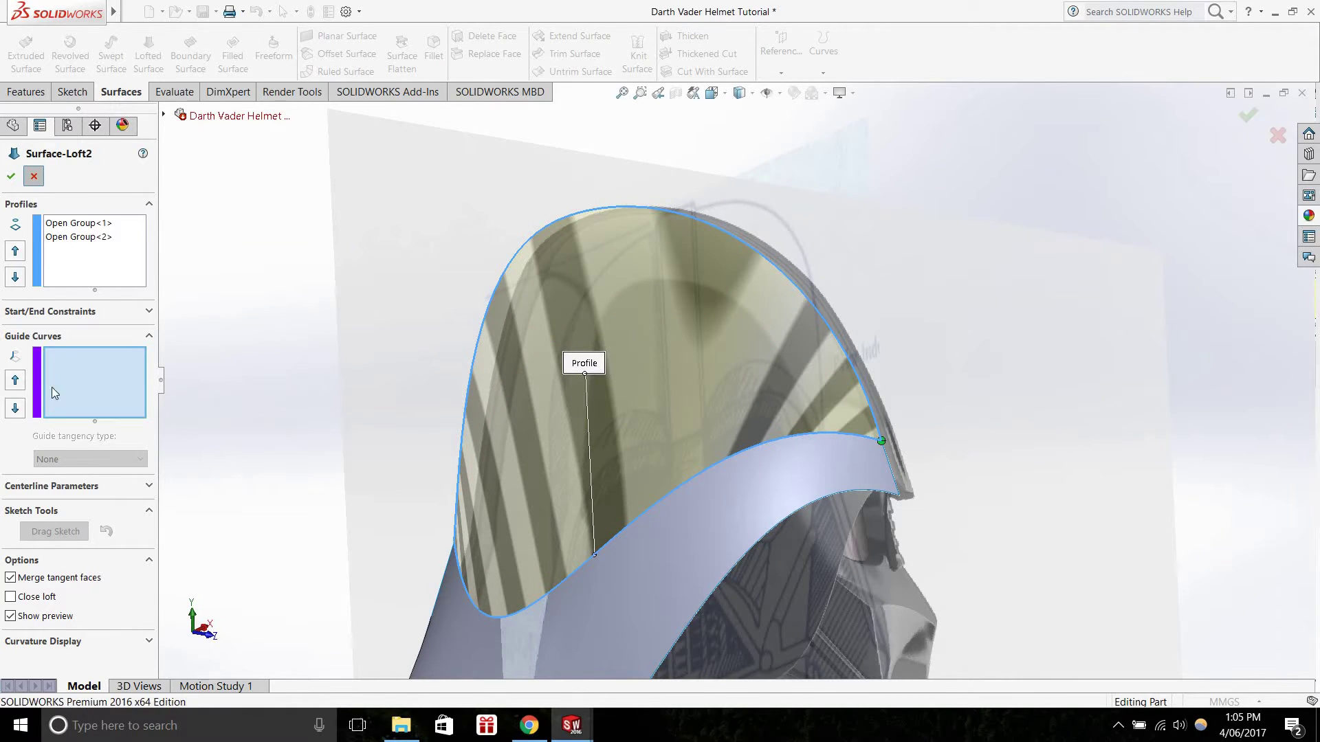
{"action": "left_click", "coordinate": [22, 460]}
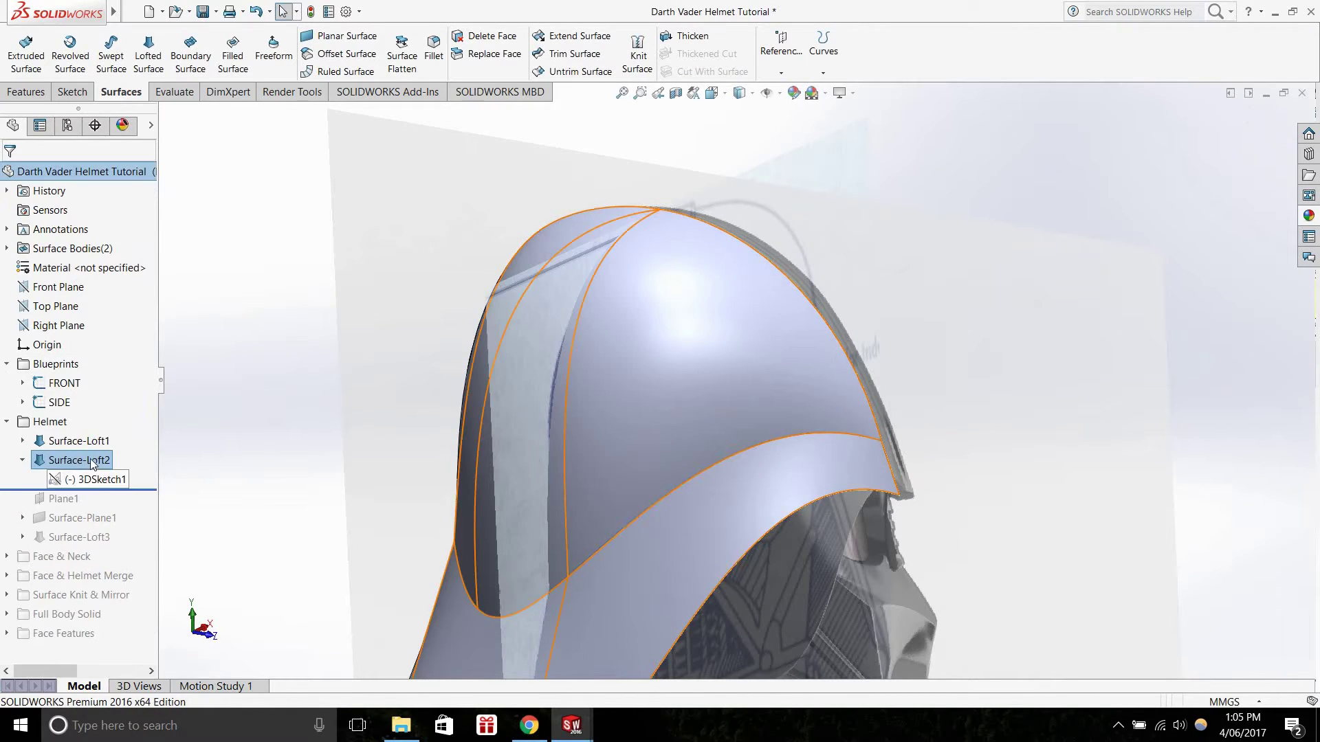
Show 3DSketch1 under Surface-Loft2 and reopen the loft for editing
{"action": "right_click", "coordinate": [71, 479]}
{"action": "left_click", "coordinate": [77, 455]}
{"action": "right_click", "coordinate": [74, 459]}
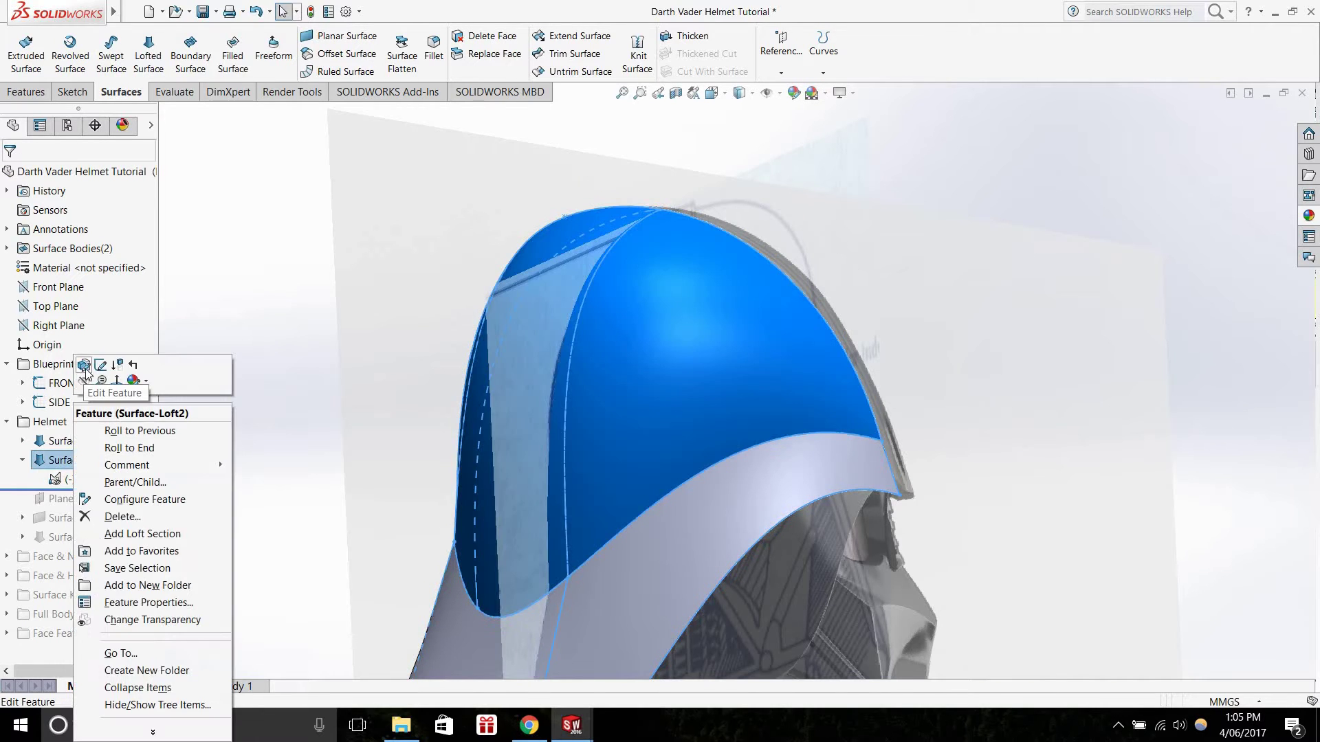
{"action": "left_click", "coordinate": [84, 369]}
Clear the dome loft's guide curves and reselect both dome splines as one guide curve group with the SelectionManager
{"action": "right_click", "coordinate": [80, 411]}
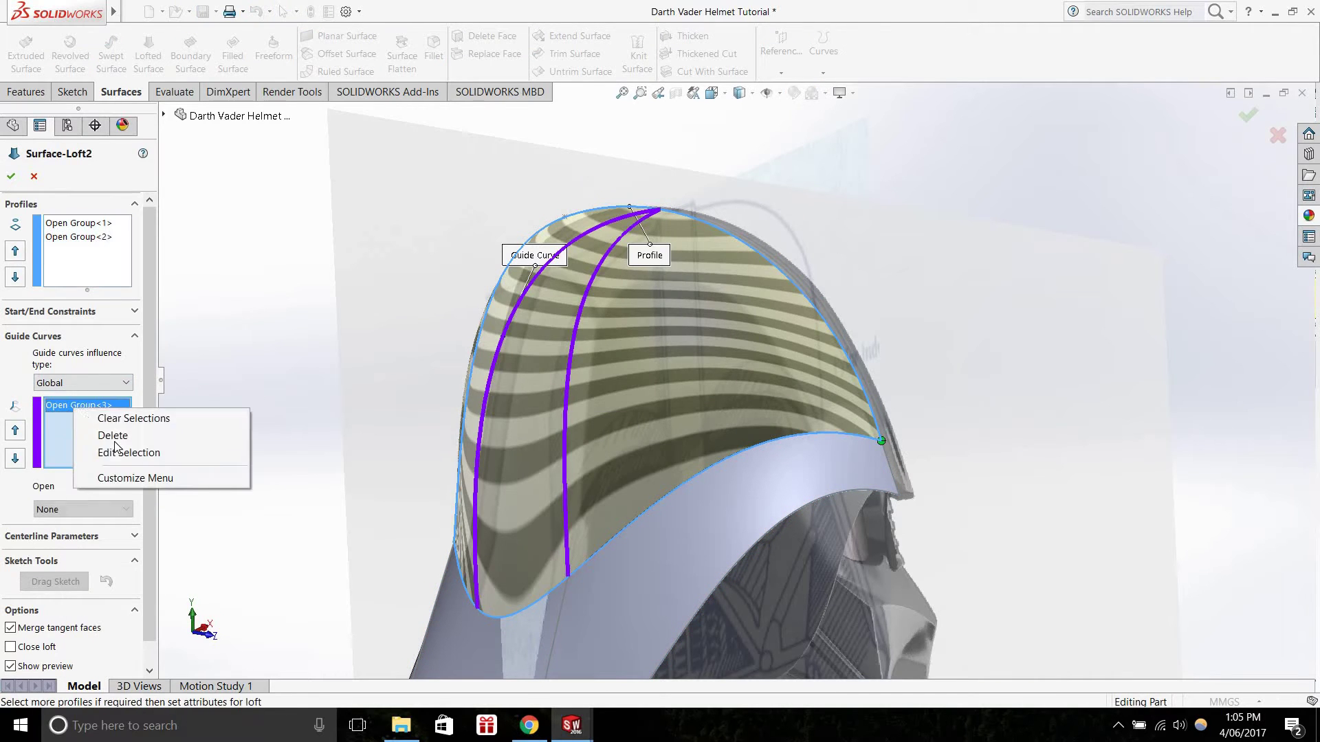
{"action": "left_click", "coordinate": [137, 418]}
{"action": "right_click", "coordinate": [83, 384]}
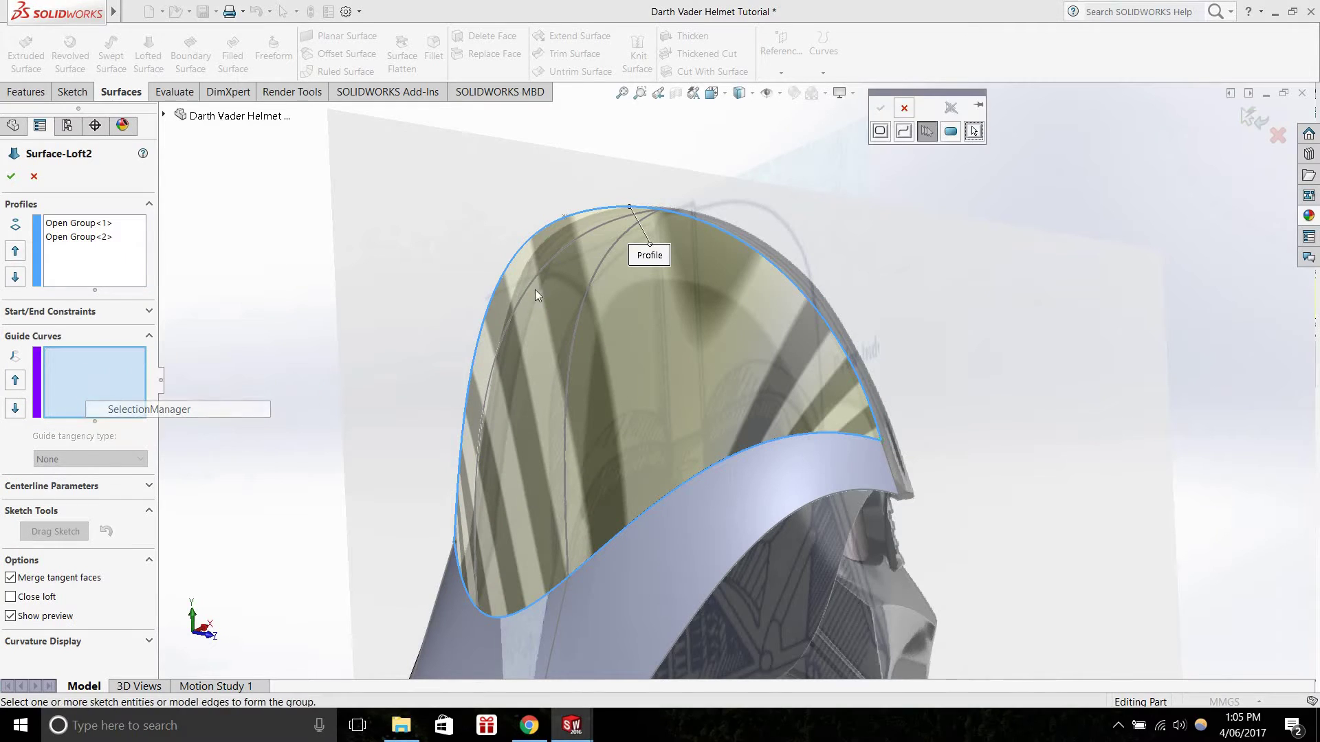
{"action": "left_click", "coordinate": [149, 410]}
{"action": "left_click_drag", "start_coordinate": [935, 94], "coordinate": [333, 259]}
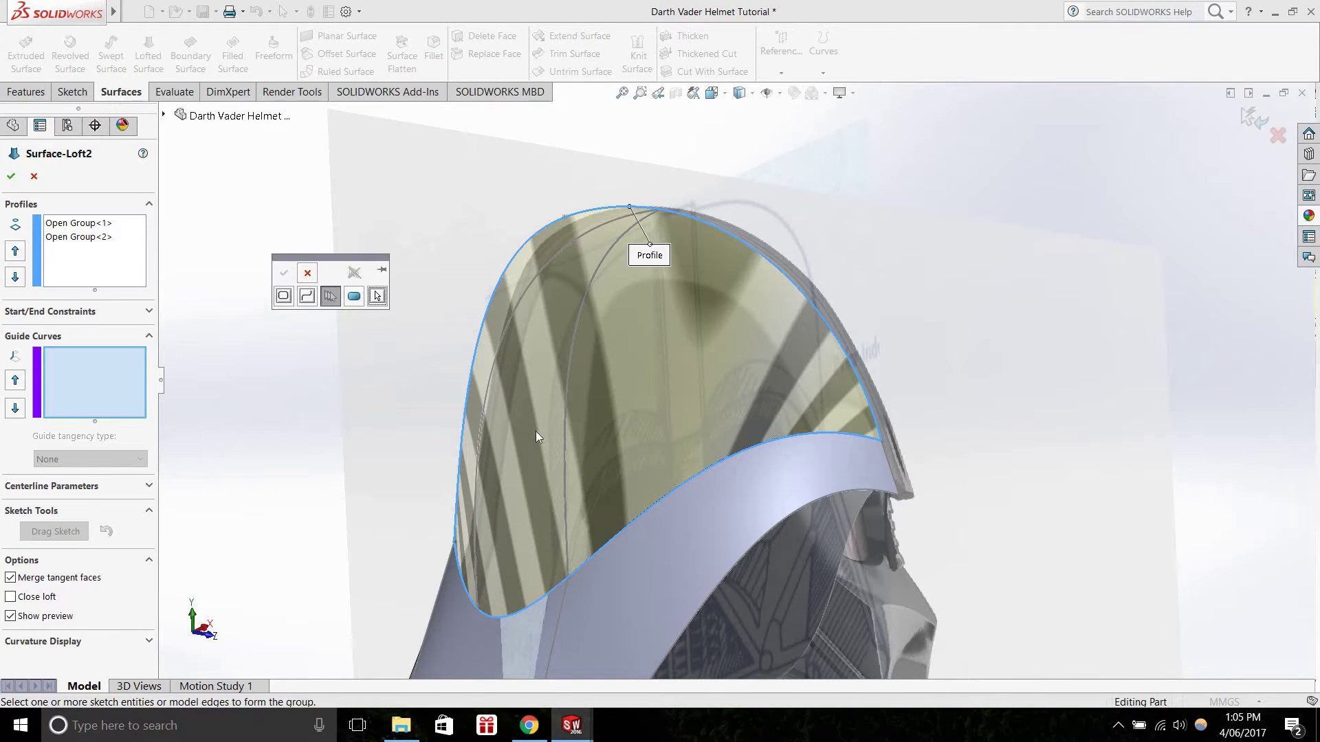
{"action": "middle_click_drag", "start_coordinate": [592, 405], "coordinate": [576, 380]}
{"action": "left_click", "coordinate": [576, 385]}
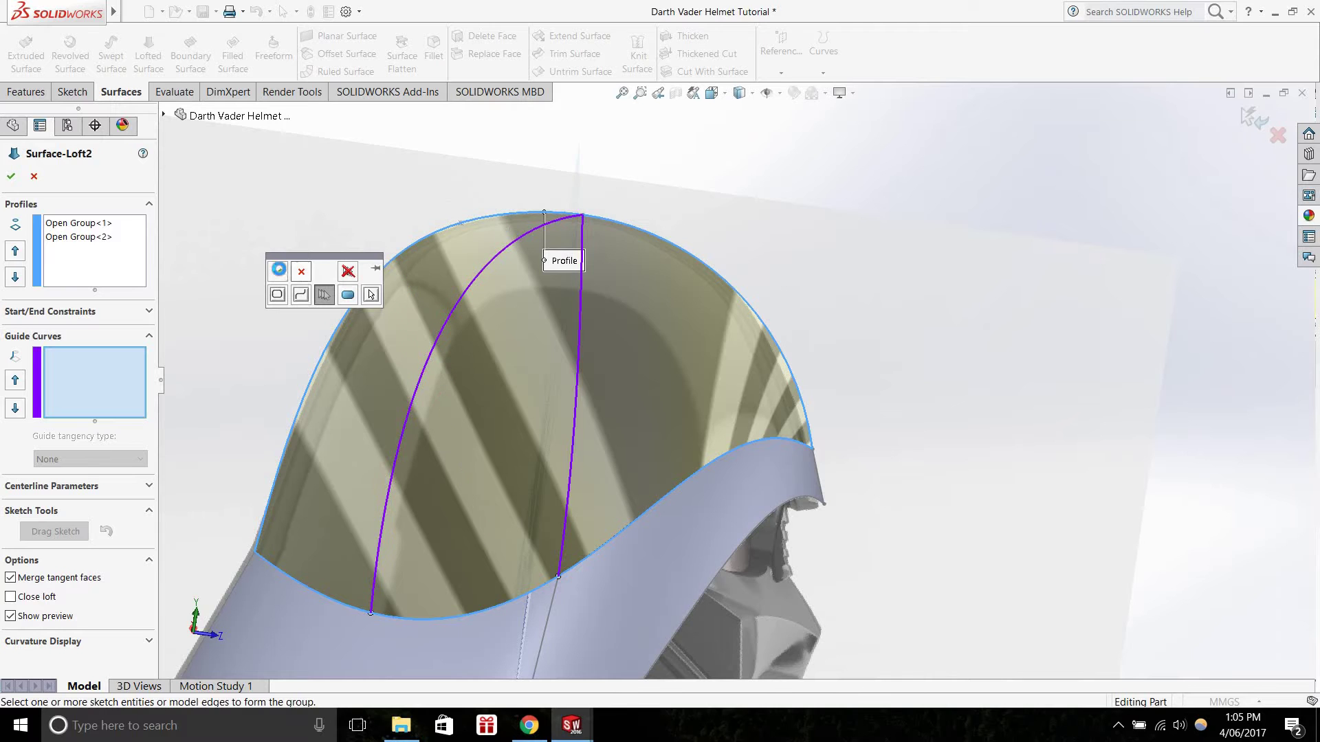
{"action": "left_click", "coordinate": [278, 272]}
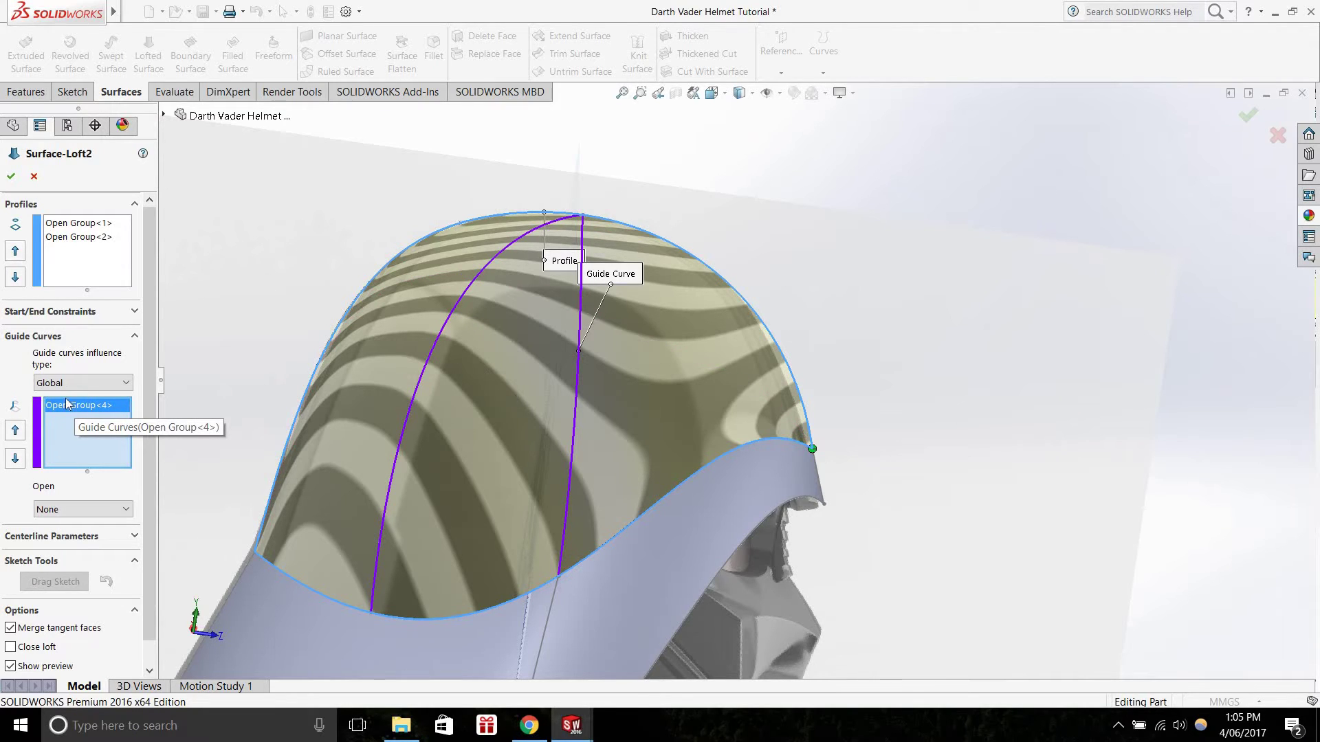
Delete the dome loft's guide curve group and restart the SelectionManager for a new group selection
{"action": "right_click", "coordinate": [106, 440]}
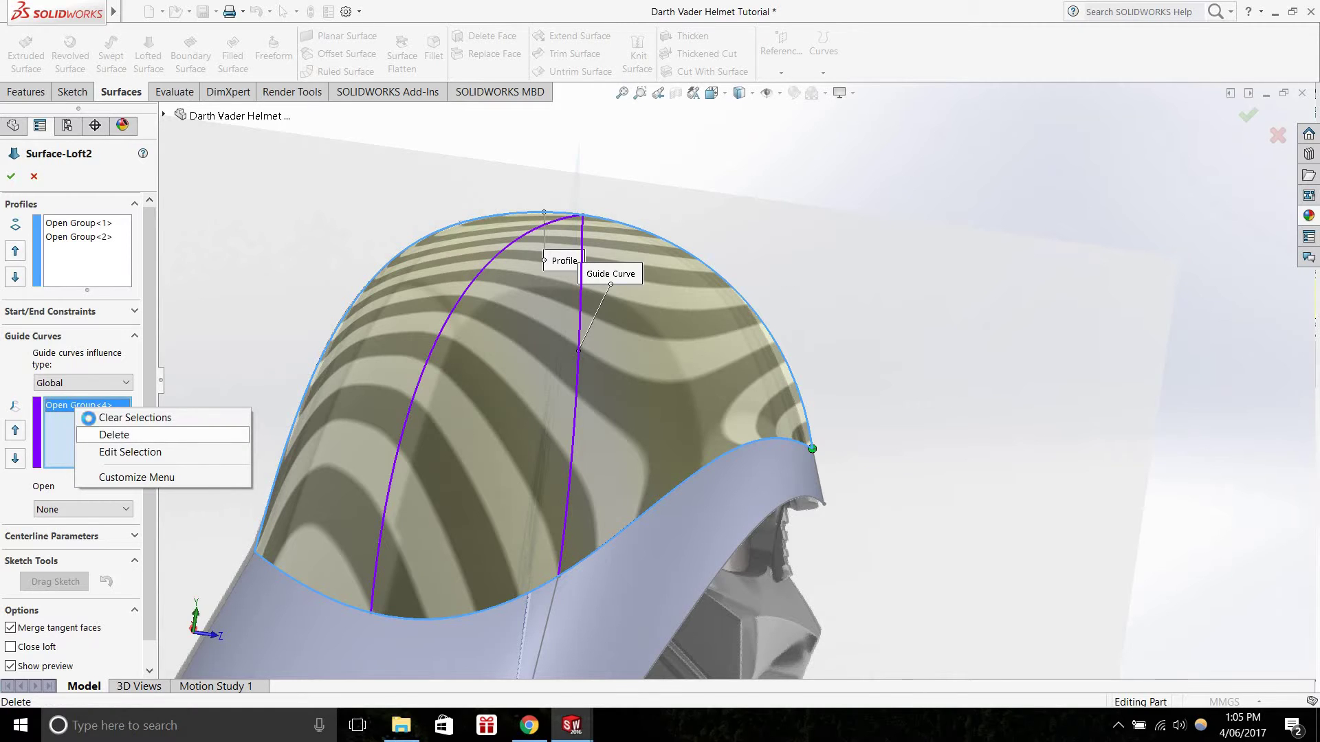
{"action": "left_click", "coordinate": [113, 435]}
{"action": "right_click", "coordinate": [86, 402]}
{"action": "left_click", "coordinate": [138, 410]}
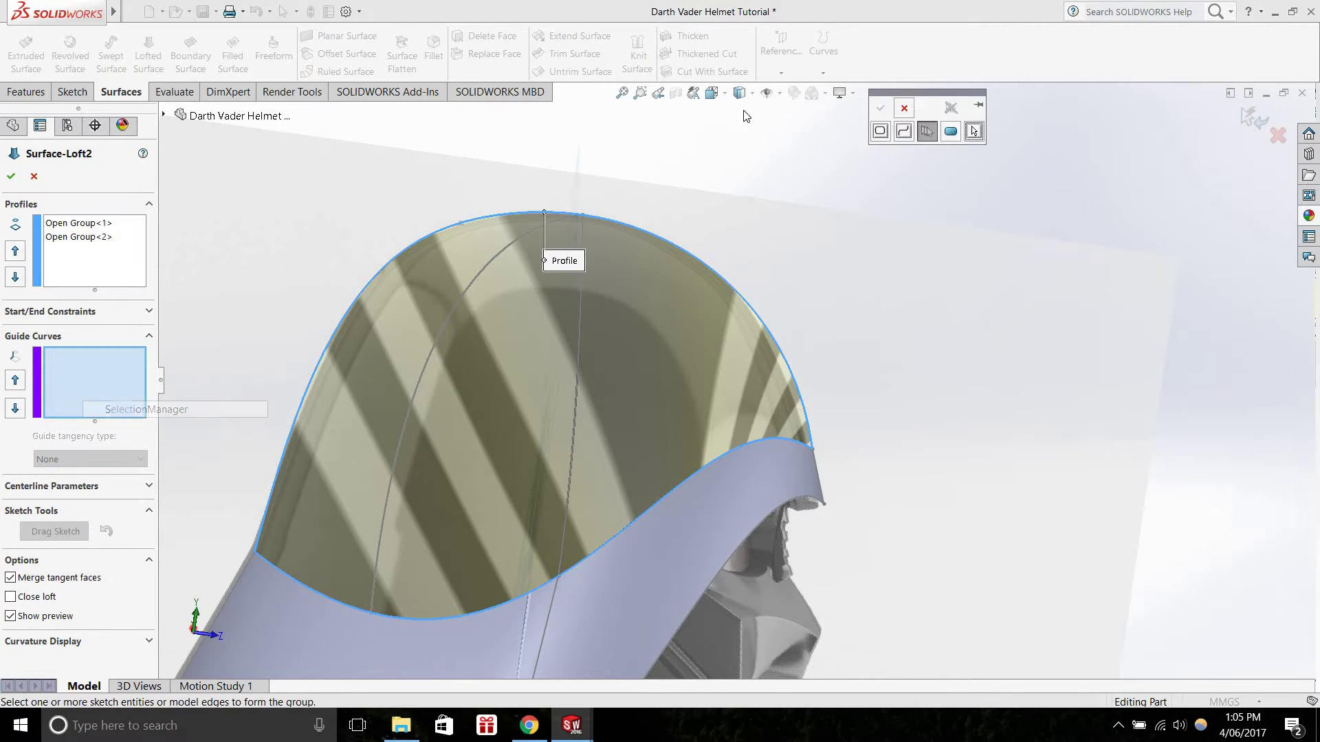
{"action": "left_click_drag", "start_coordinate": [832, 112], "coordinate": [157, 271]}
{"action": "left_click", "coordinate": [581, 236]}
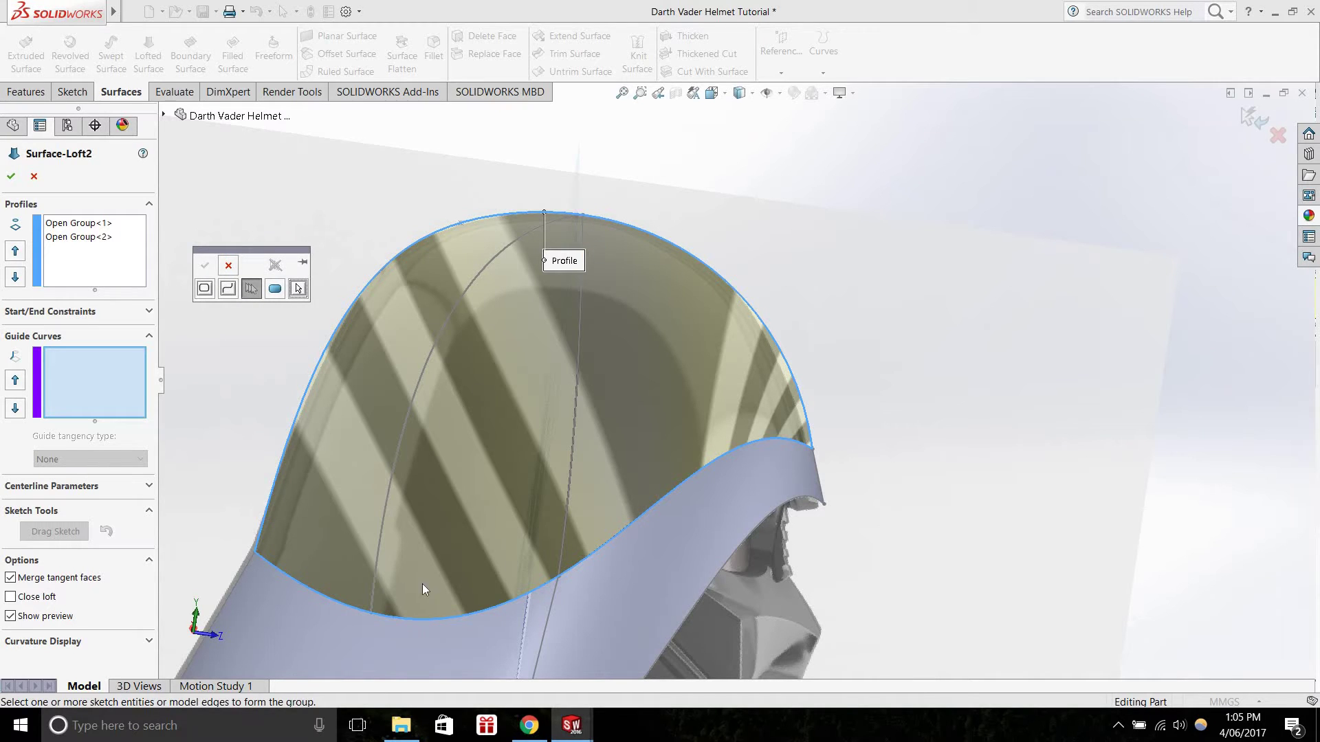
Try the SelectionManager's open loop and closed loop selection modes, and cancel the Surface-Loft2 edit
{"action": "left_click", "coordinate": [228, 289]}
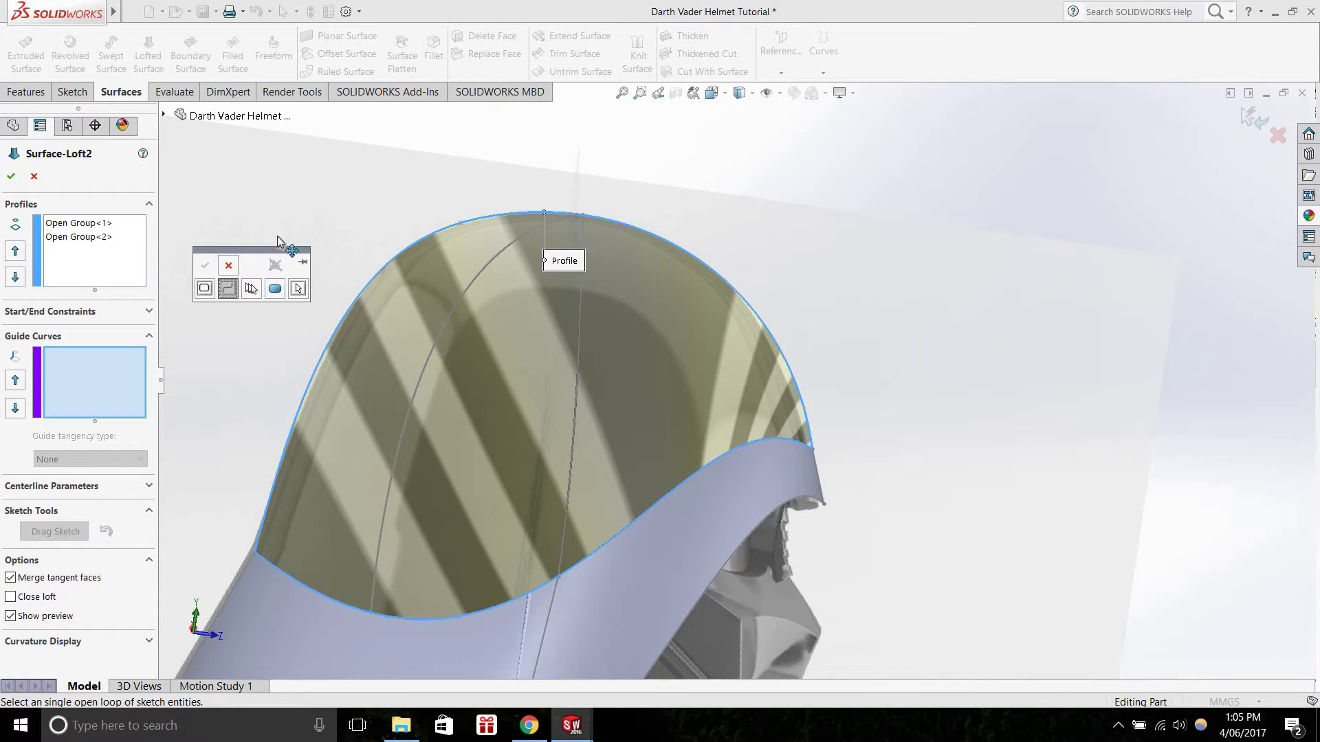
{"action": "left_click_drag", "start_coordinate": [292, 250], "coordinate": [310, 234]}
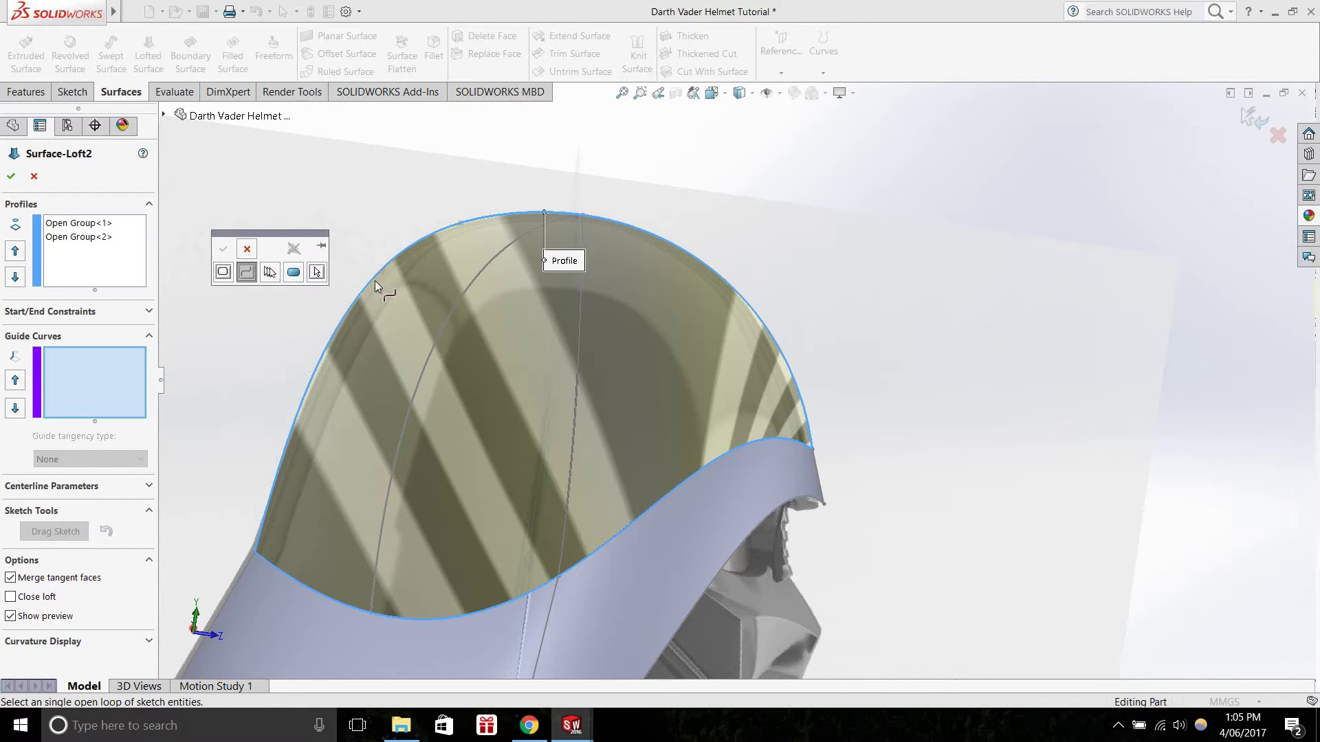
{"action": "left_click", "coordinate": [227, 275]}
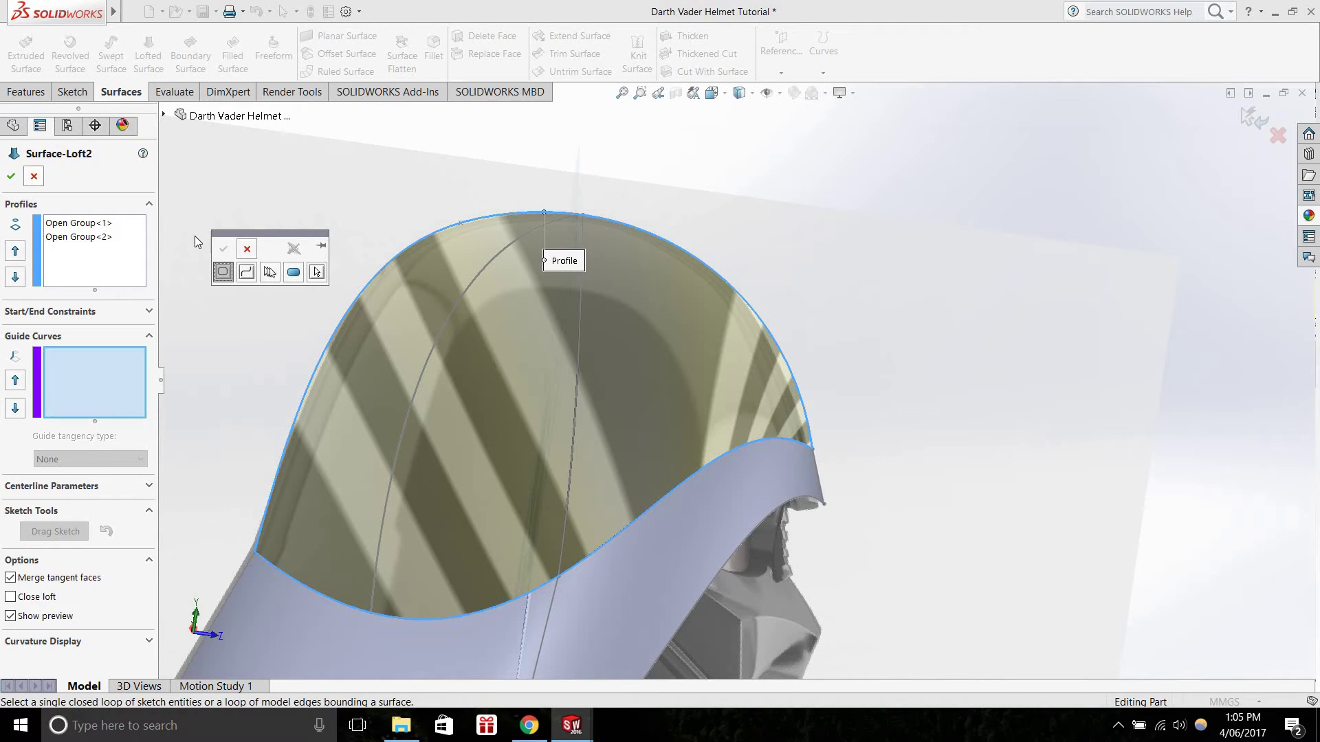
{"action": "left_click", "coordinate": [248, 249]}
{"action": "left_click", "coordinate": [11, 176]}
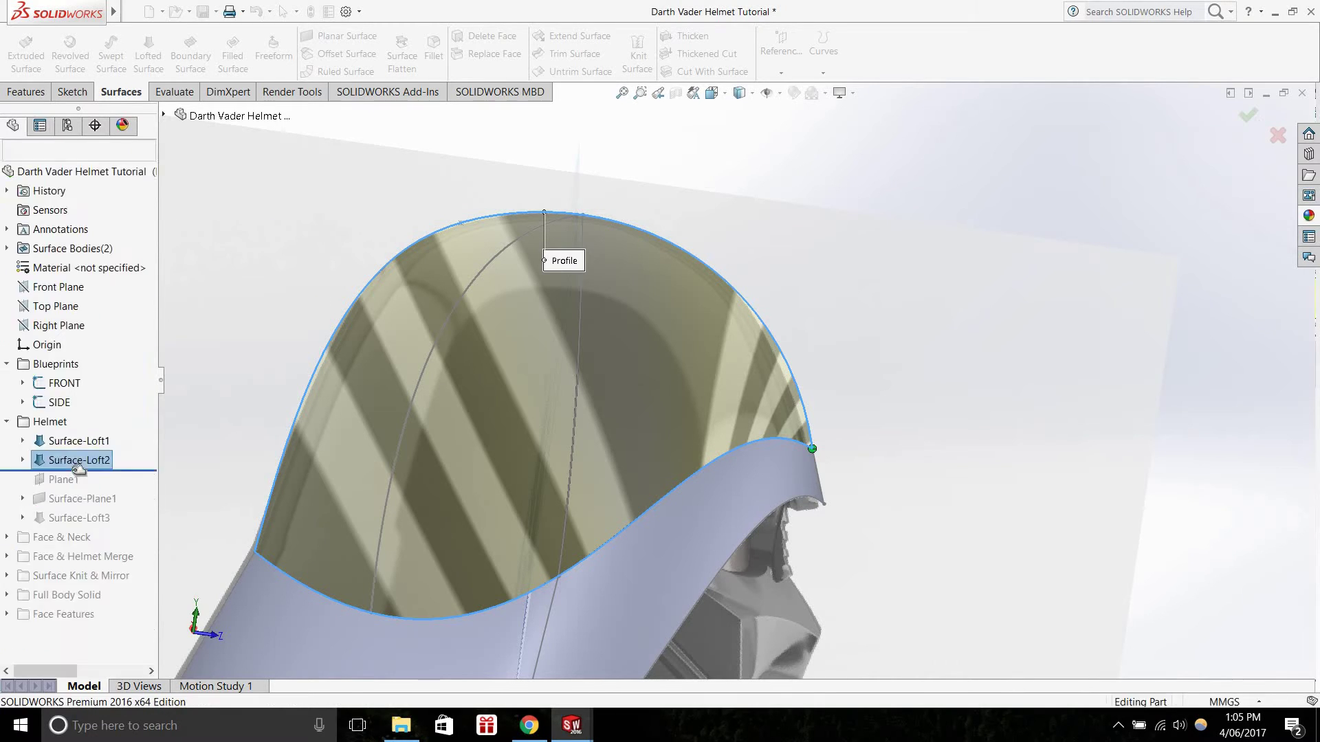
Hide 3DSketch1 and roll the feature history forward to include Plane1
{"action": "right_click", "coordinate": [95, 479]}
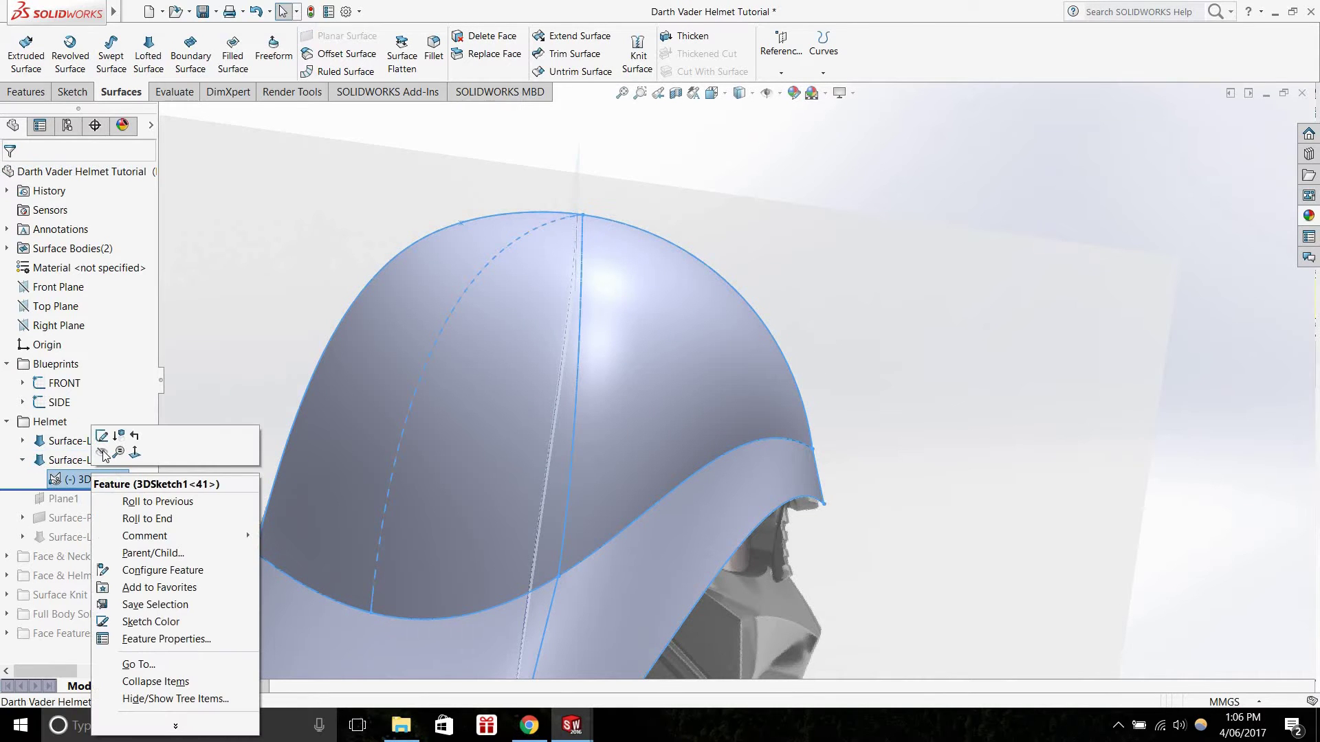
{"action": "key", "text": "Escape"}
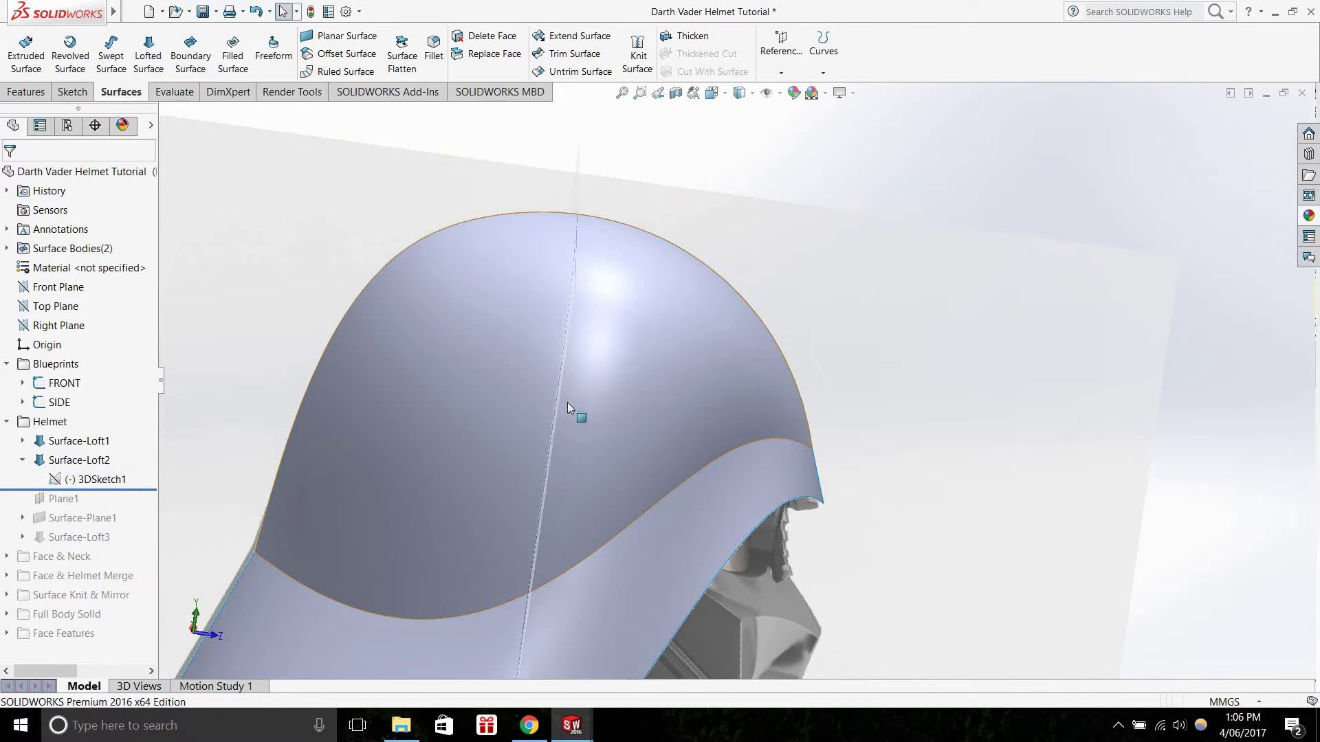
{"action": "scroll", "coordinate": [601, 430], "scroll_direction": "up", "scroll_amount": 3}
{"action": "scroll", "coordinate": [554, 436], "scroll_direction": "down", "scroll_amount": 2}
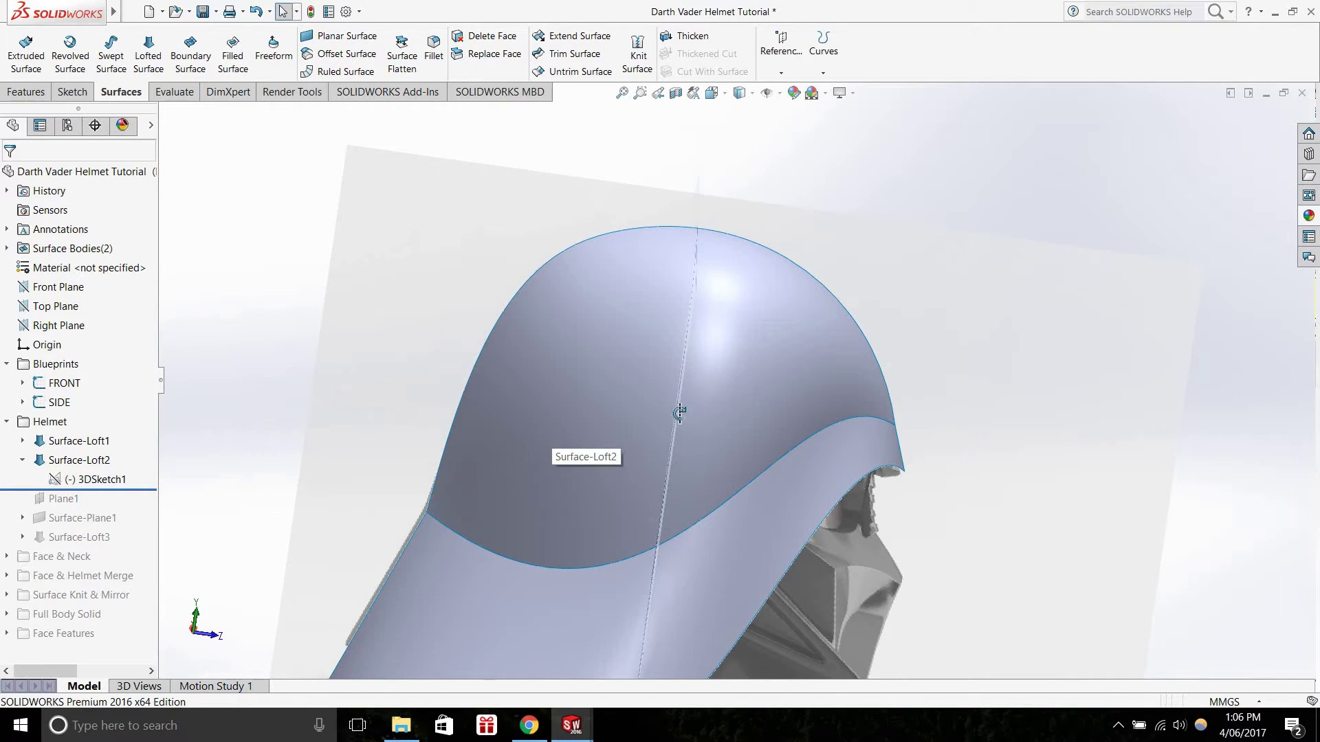
{"action": "middle_click_drag", "start_coordinate": [678, 413], "coordinate": [150, 489]}
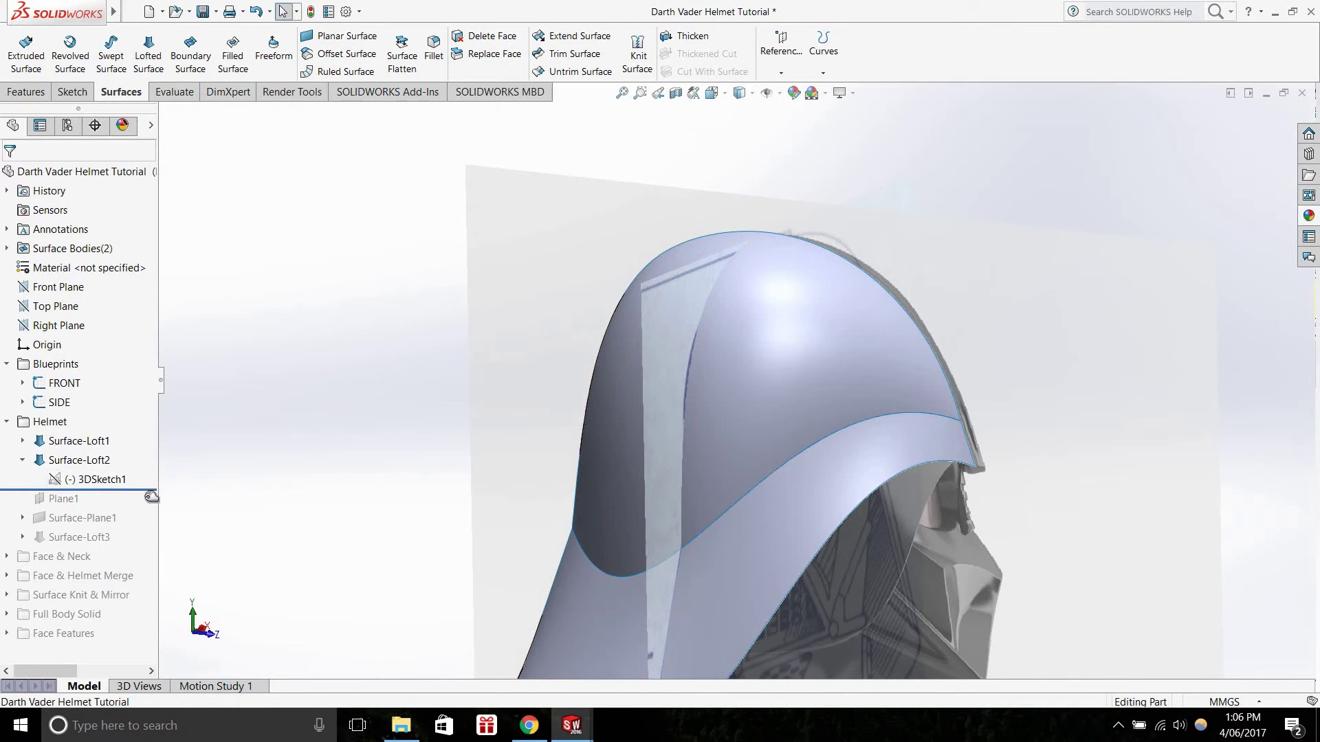
{"action": "left_click_drag", "start_coordinate": [150, 489], "coordinate": [150, 509]}
Roll the feature history forward to include Surface-Plane1 and Surface-Loft3
{"action": "scroll", "coordinate": [759, 448], "scroll_direction": "up", "scroll_amount": 3}
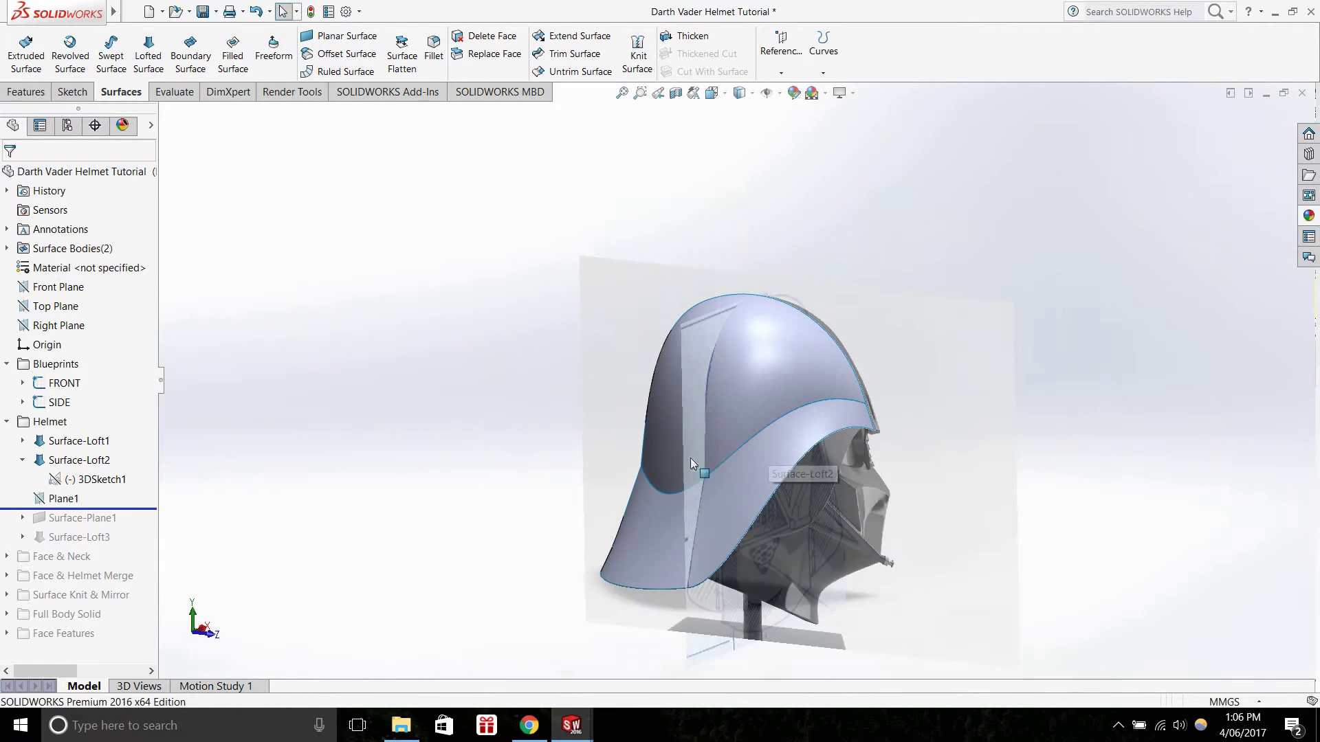
{"action": "scroll", "coordinate": [690, 458], "scroll_direction": "down", "scroll_amount": 3}
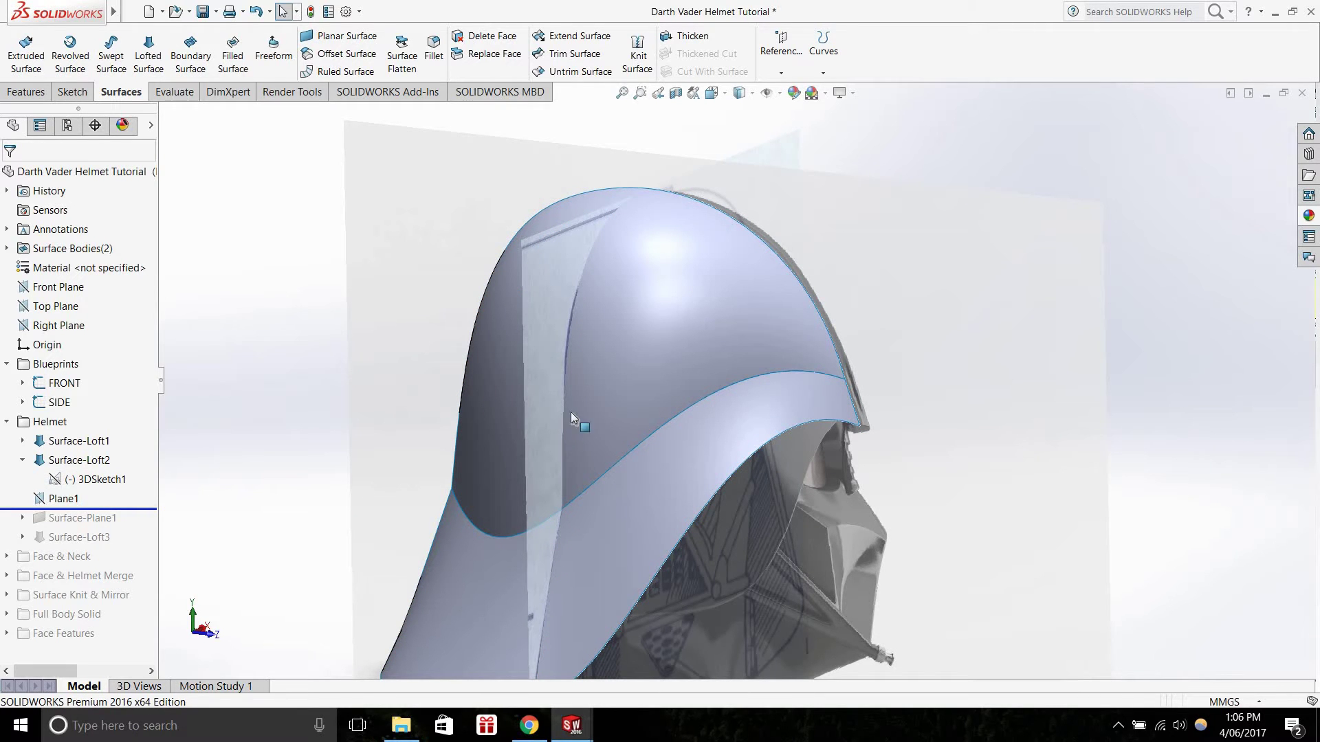
{"action": "scroll", "coordinate": [637, 481], "scroll_direction": "up", "scroll_amount": 2}
{"action": "scroll", "coordinate": [636, 481], "scroll_direction": "down", "scroll_amount": 1}
{"action": "middle_click_drag", "start_coordinate": [636, 481], "coordinate": [605, 437]}
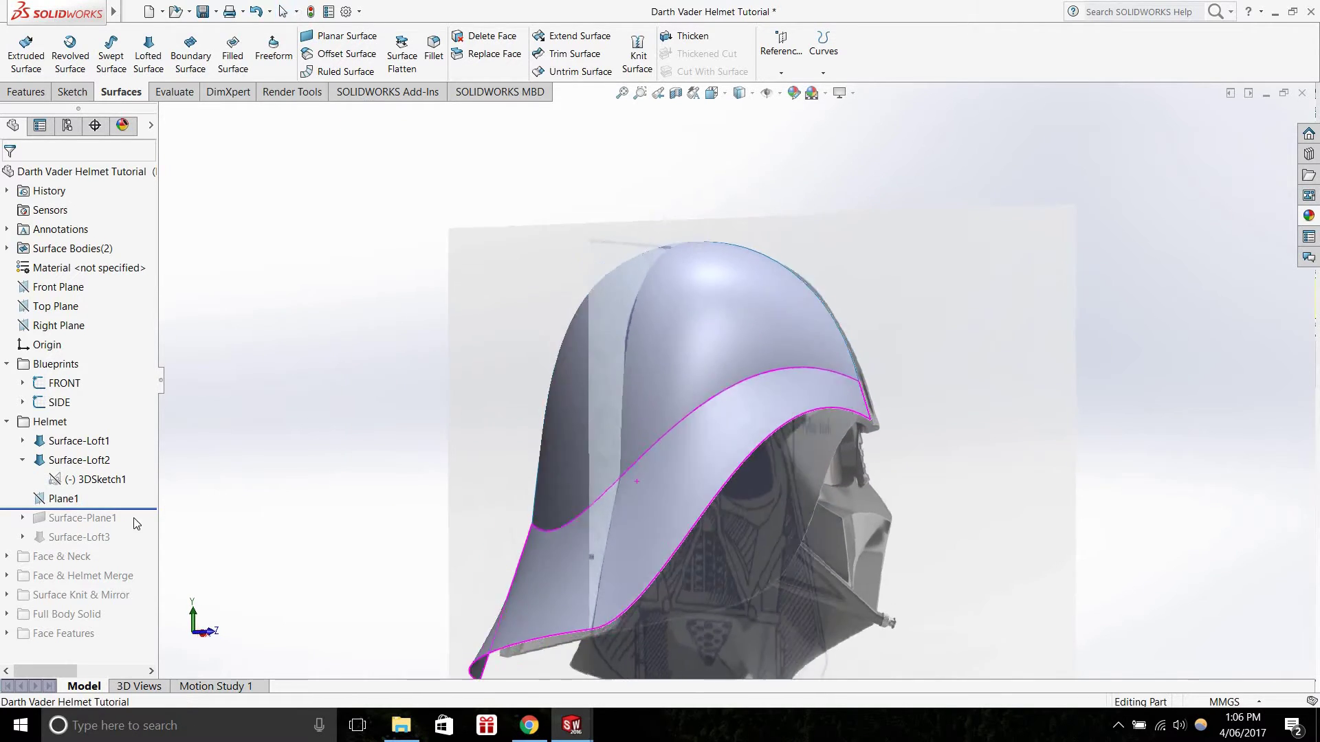
{"action": "left_click_drag", "start_coordinate": [146, 518], "coordinate": [146, 548]}
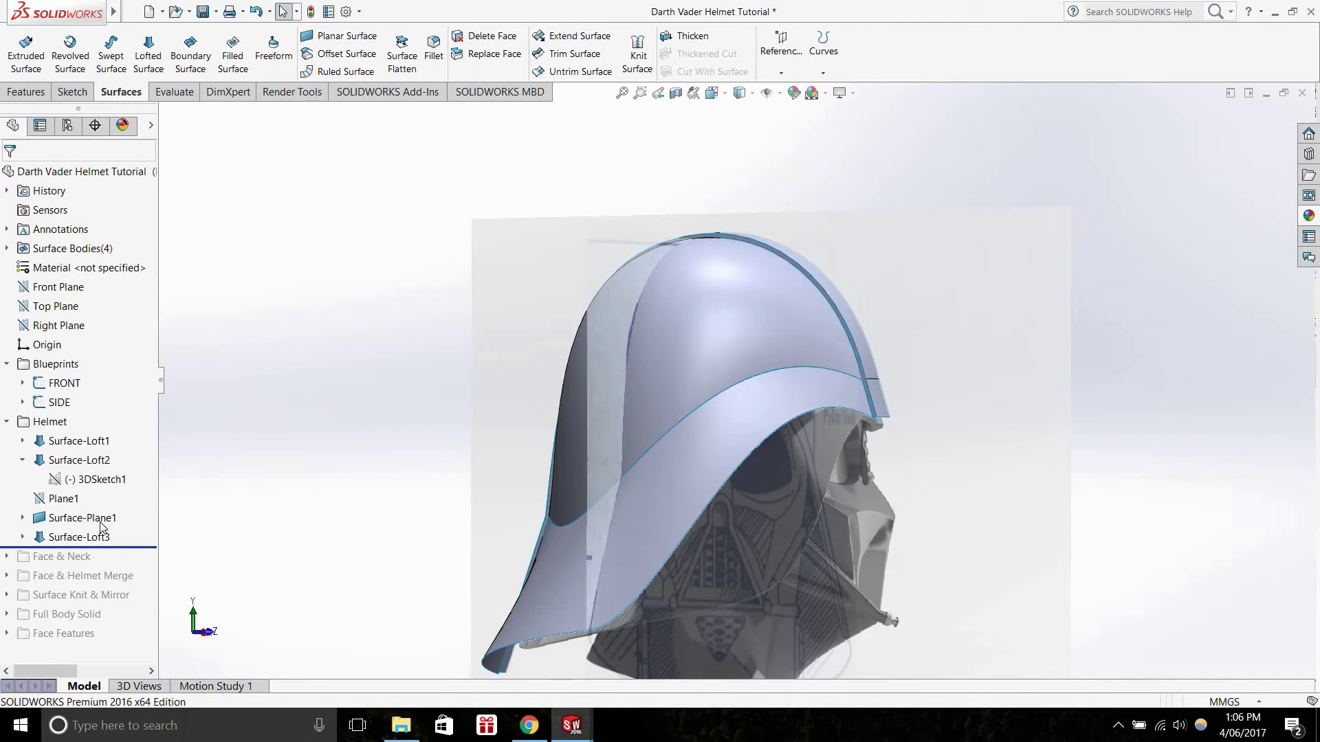
Highlight Surface-Plane1 to examine the narrow strip along the dome, and roll the history back to just after Surface-Loft2
{"action": "left_click", "coordinate": [100, 521]}
{"action": "scroll", "coordinate": [449, 429], "scroll_direction": "down", "scroll_amount": 2}
{"action": "middle_click_drag", "start_coordinate": [445, 413], "coordinate": [674, 440]}
{"action": "scroll", "coordinate": [781, 375], "scroll_direction": "down", "scroll_amount": 2}
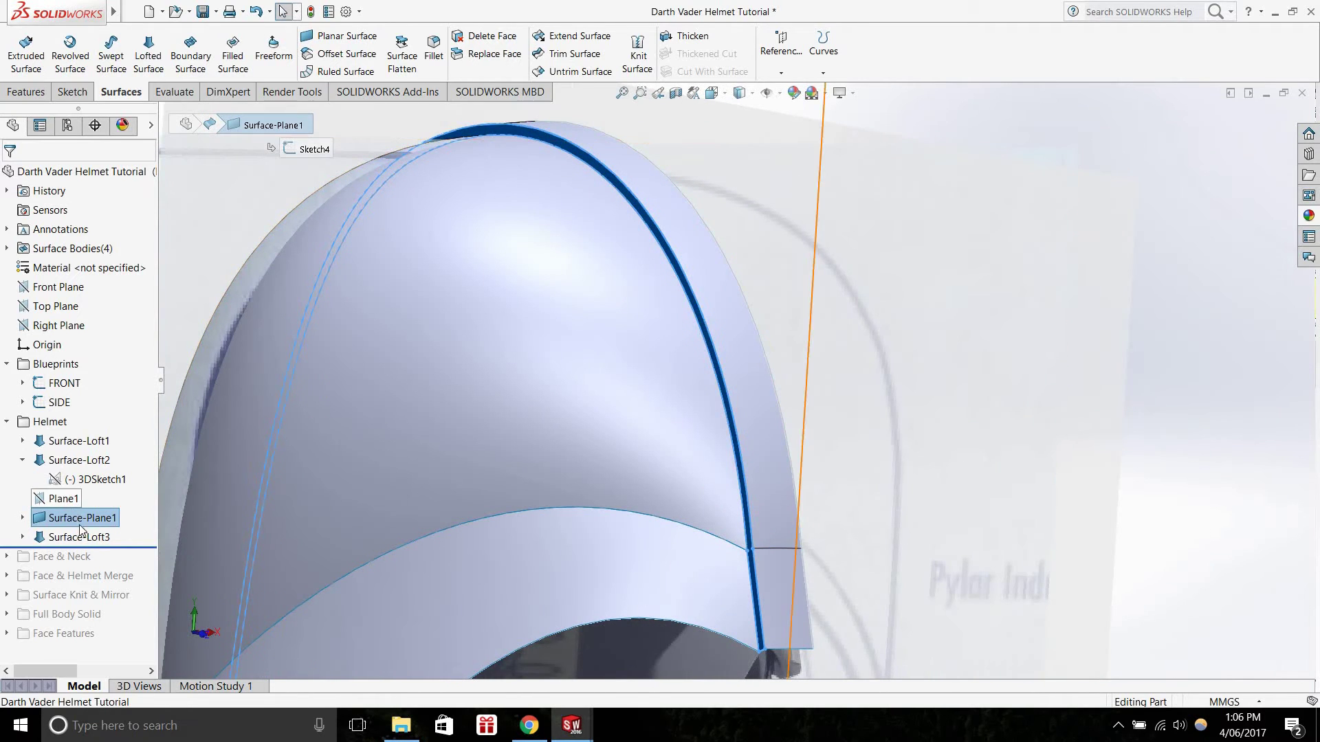
{"action": "left_click_drag", "start_coordinate": [133, 545], "coordinate": [124, 490]}
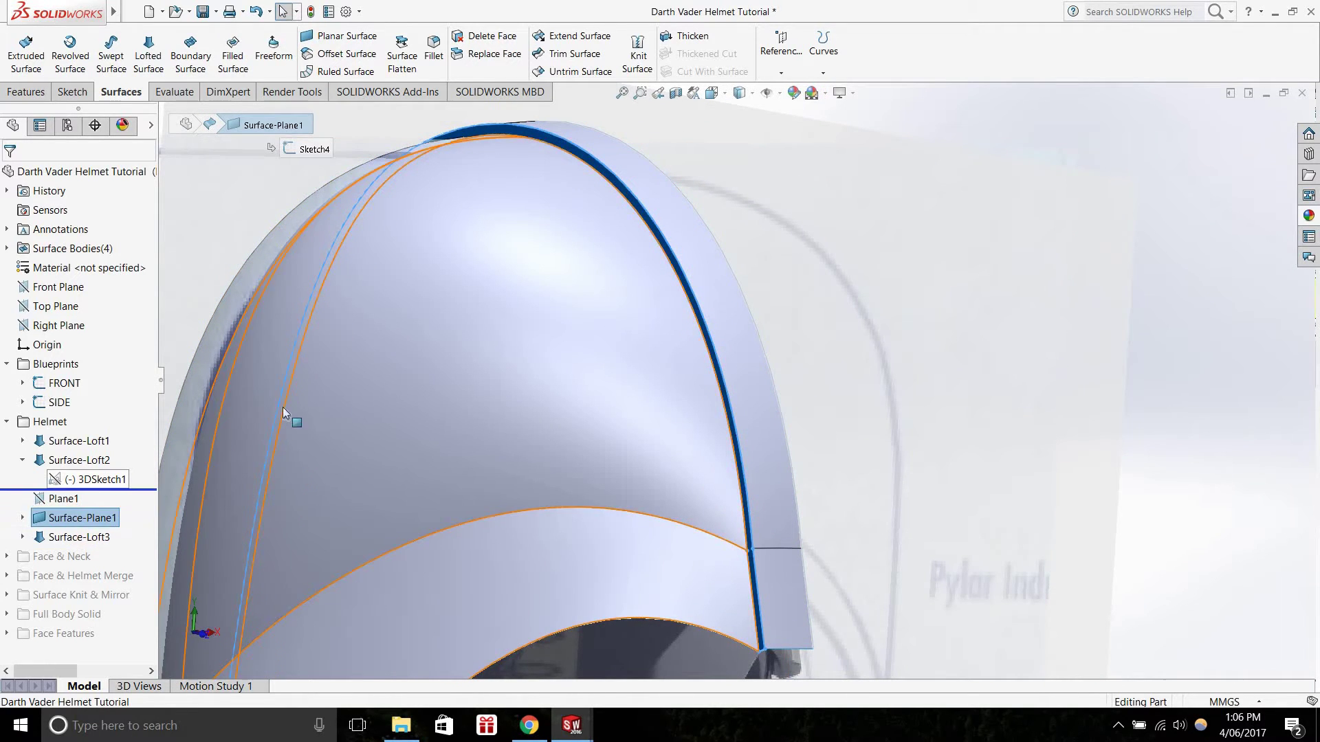
Highlight Surface-Loft1 to examine the flared surface below the dome
{"action": "scroll", "coordinate": [459, 427], "scroll_direction": "up", "scroll_amount": 3}
{"action": "left_click", "coordinate": [564, 475]}
{"action": "left_click", "coordinate": [612, 505]}
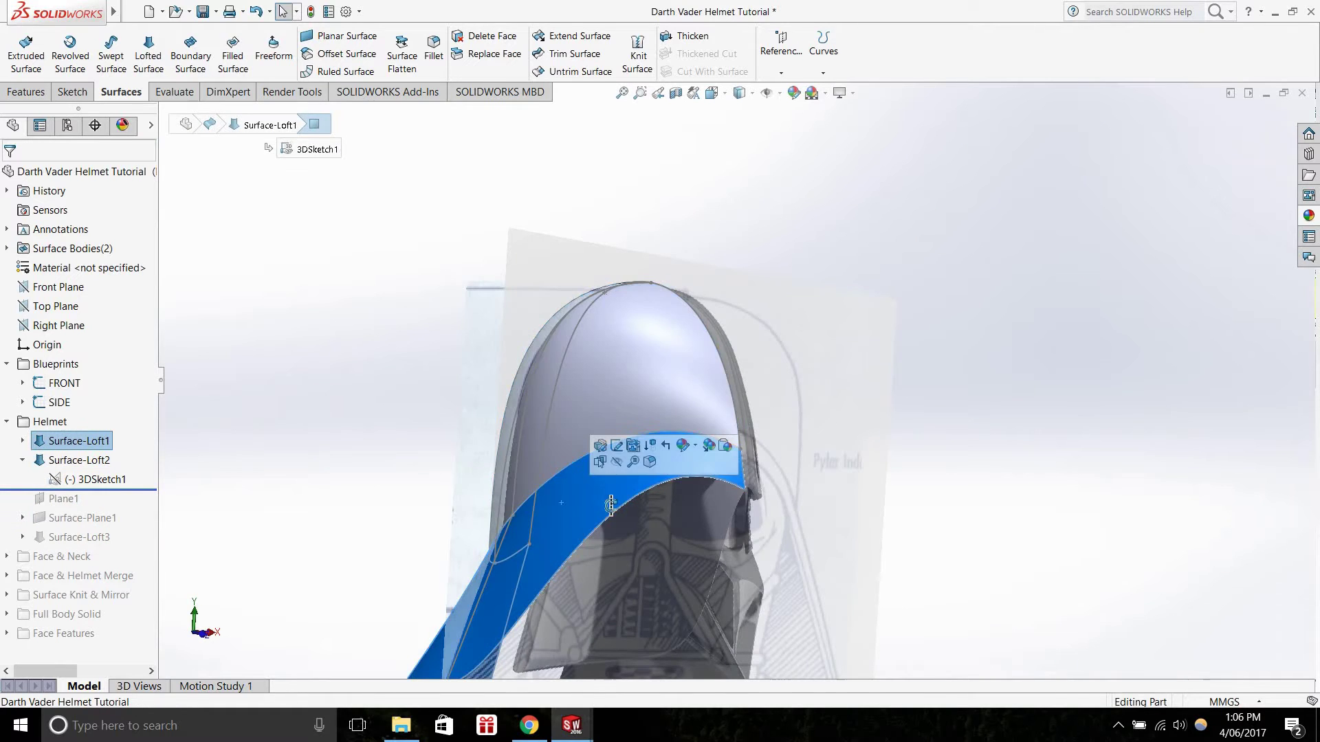
{"action": "middle_click_drag", "start_coordinate": [611, 506], "coordinate": [725, 418]}
{"action": "scroll", "coordinate": [725, 418], "scroll_direction": "down", "scroll_amount": 2}
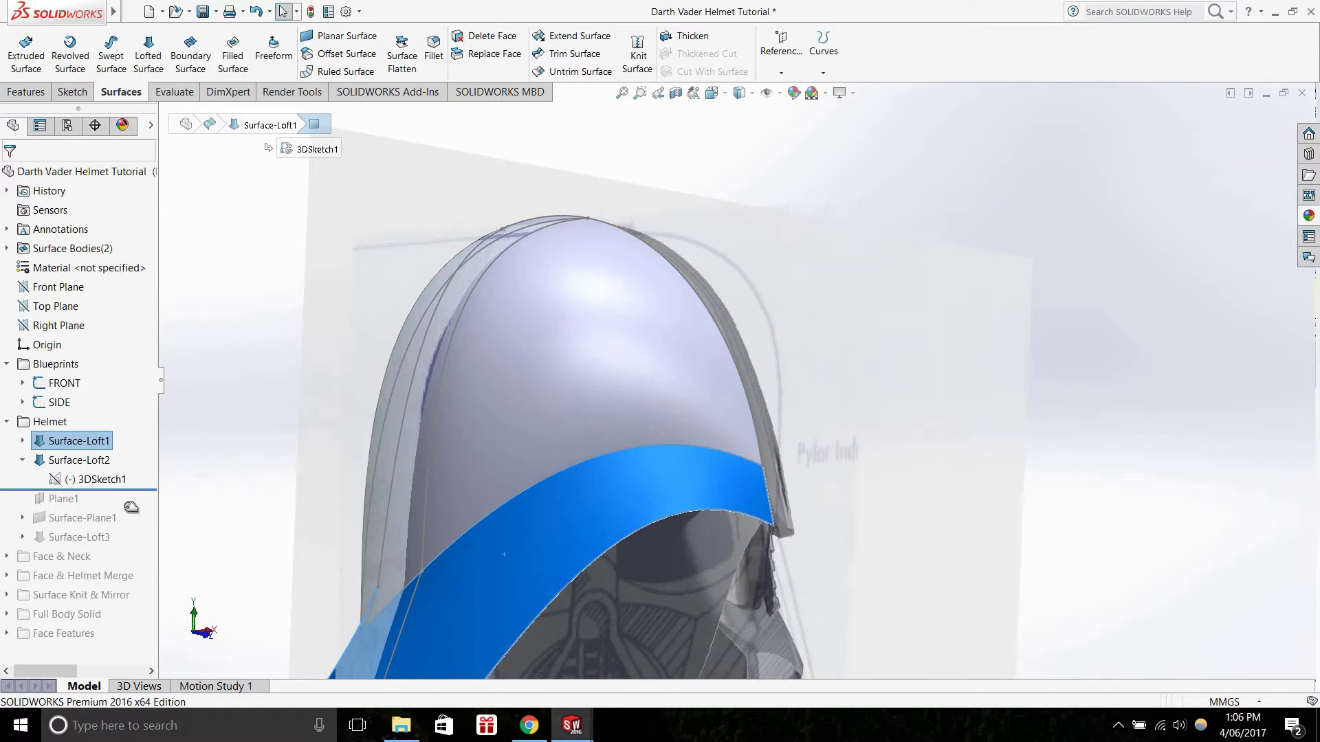
Roll the feature history forward to include Plane1, and highlight the dome's inner edge beside the plane in the front view
{"action": "left_click_drag", "start_coordinate": [130, 507], "coordinate": [56, 510]}
{"action": "left_click", "coordinate": [757, 411]}
{"action": "scroll", "coordinate": [758, 393], "scroll_direction": "down", "scroll_amount": 2}
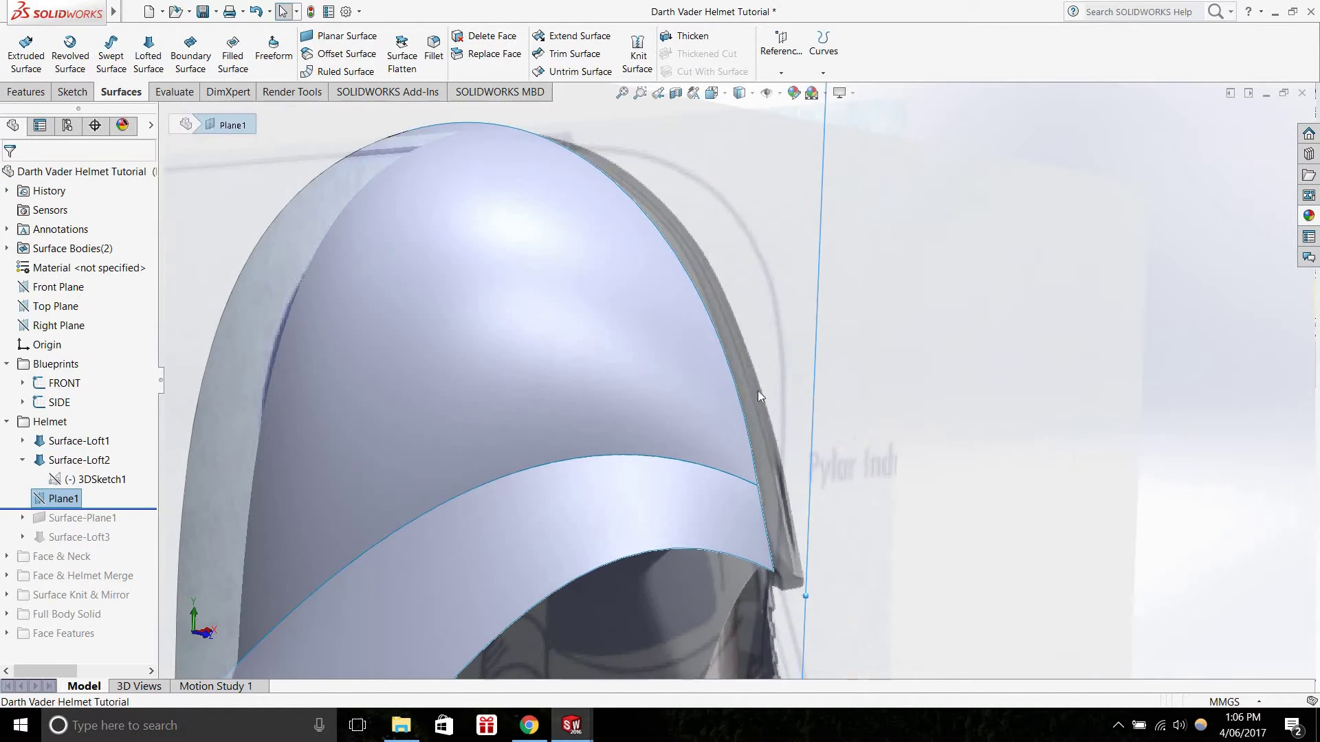
{"action": "key", "text": "ctrl+1"}
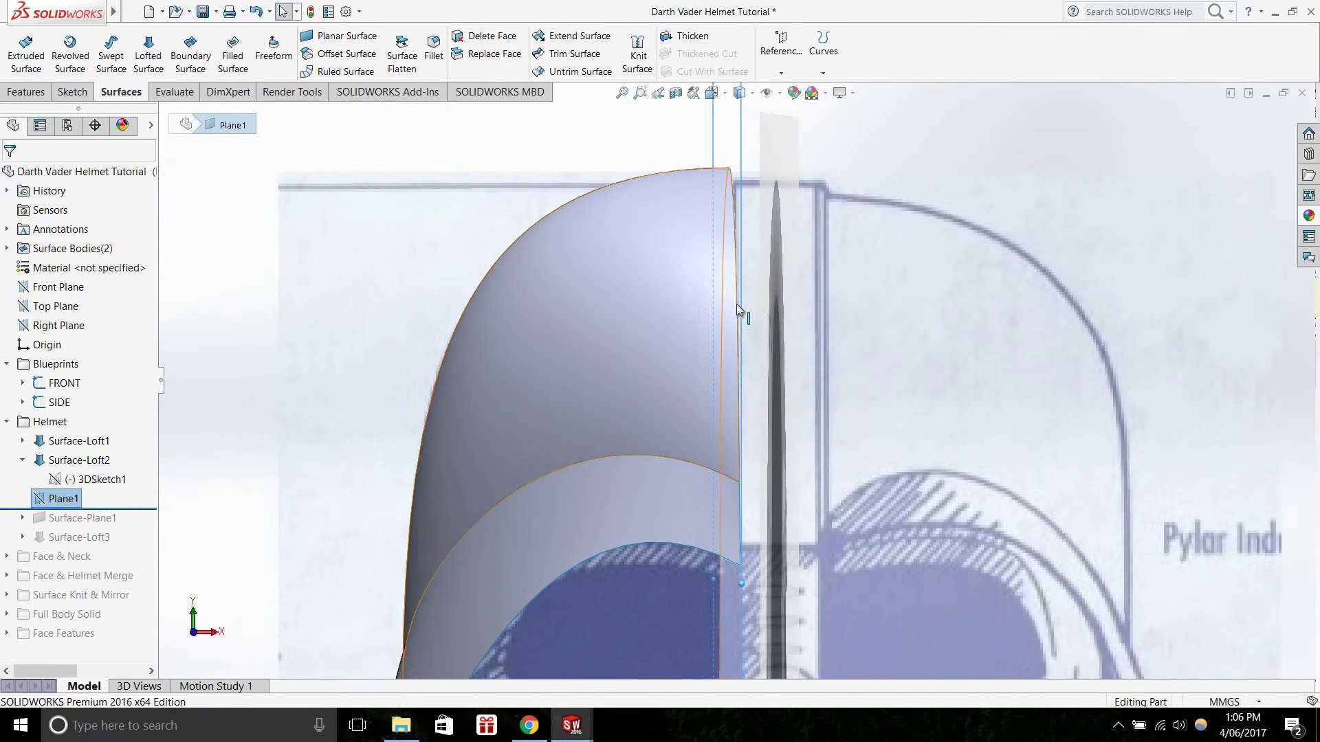
{"action": "left_click", "coordinate": [736, 312]}
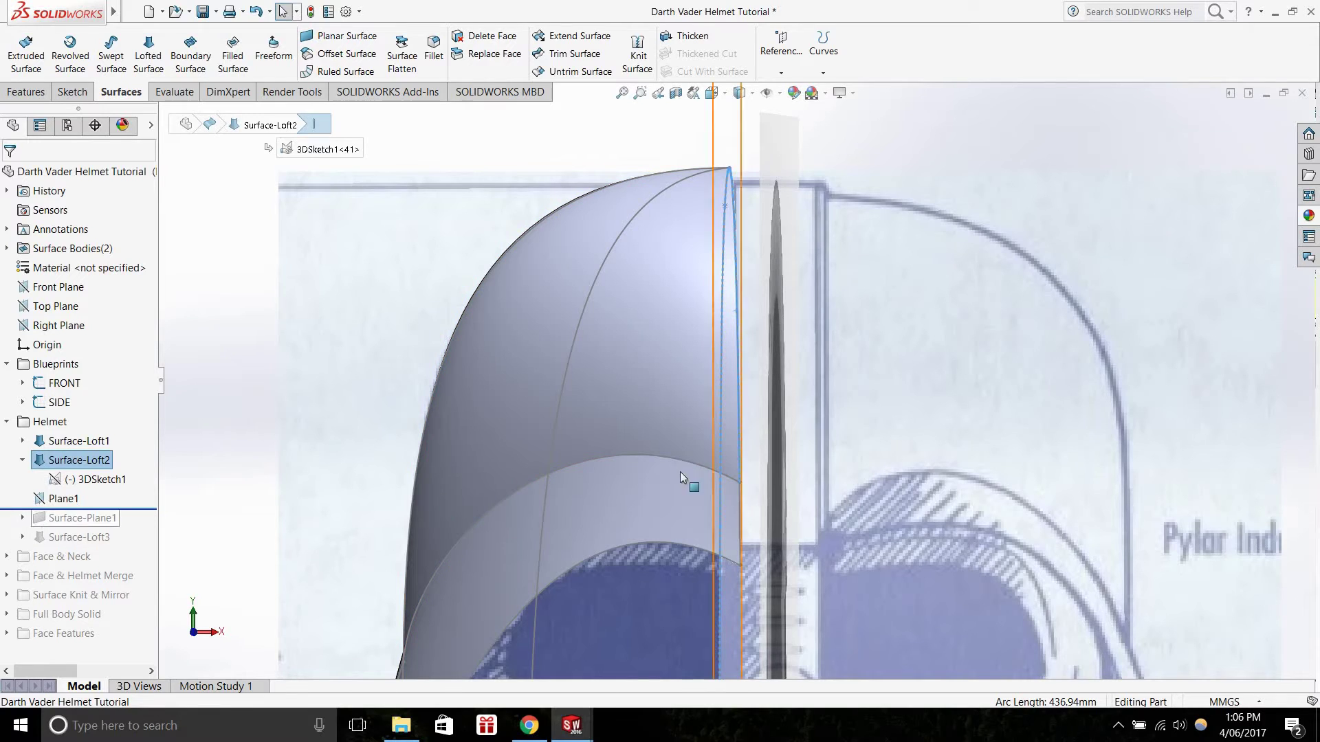
{"action": "scroll", "coordinate": [771, 385], "scroll_direction": "up", "scroll_amount": 2}
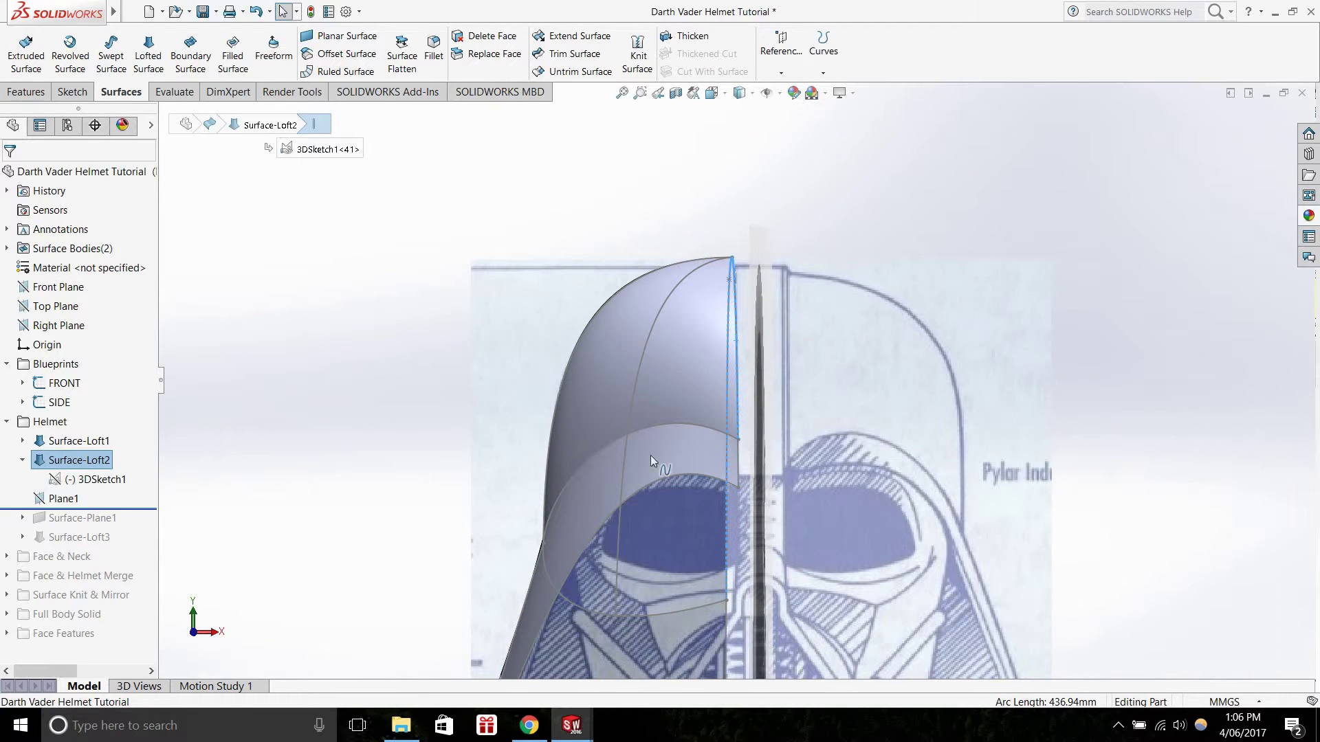
Open Plane1's definition to review its three coincident vertex references, and close it without changes
{"action": "right_click", "coordinate": [63, 499]}
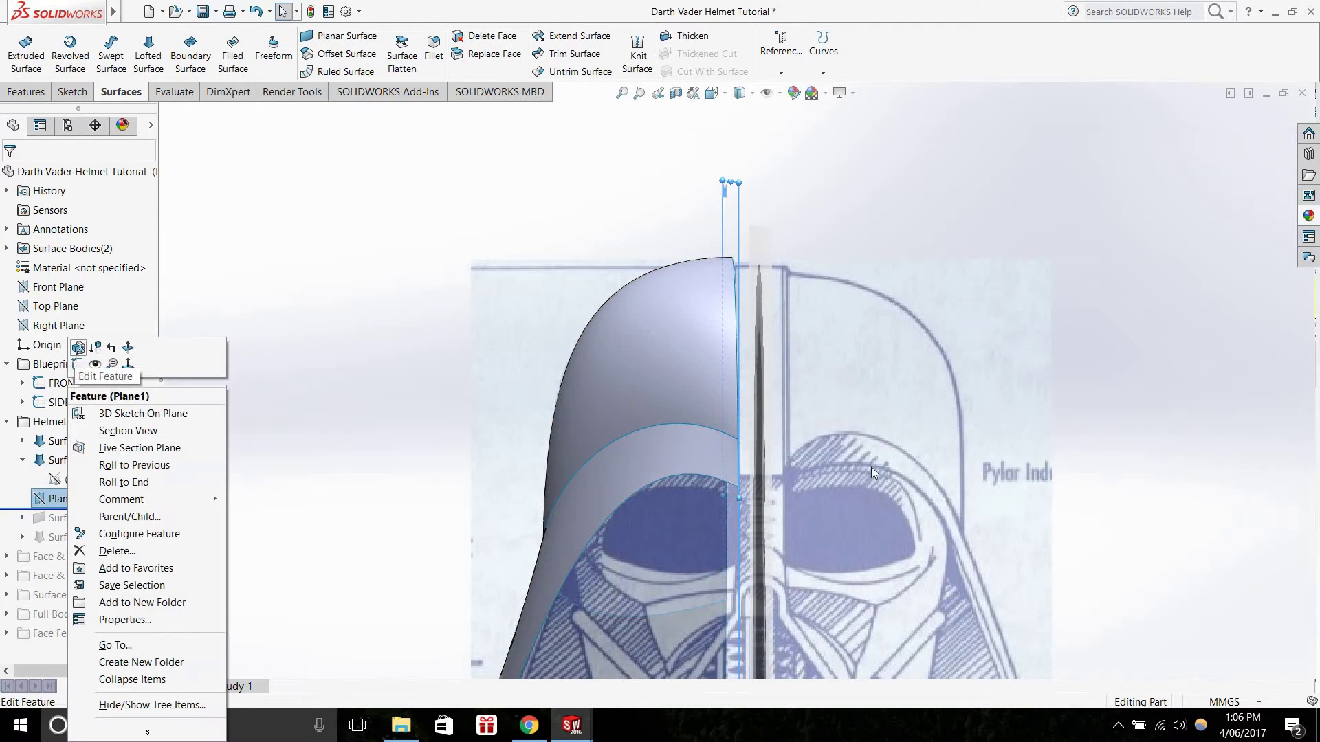
{"action": "left_click", "coordinate": [89, 345]}
{"action": "middle_click_drag", "start_coordinate": [662, 505], "coordinate": [740, 485]}
{"action": "scroll", "coordinate": [740, 485], "scroll_direction": "up", "scroll_amount": 5}
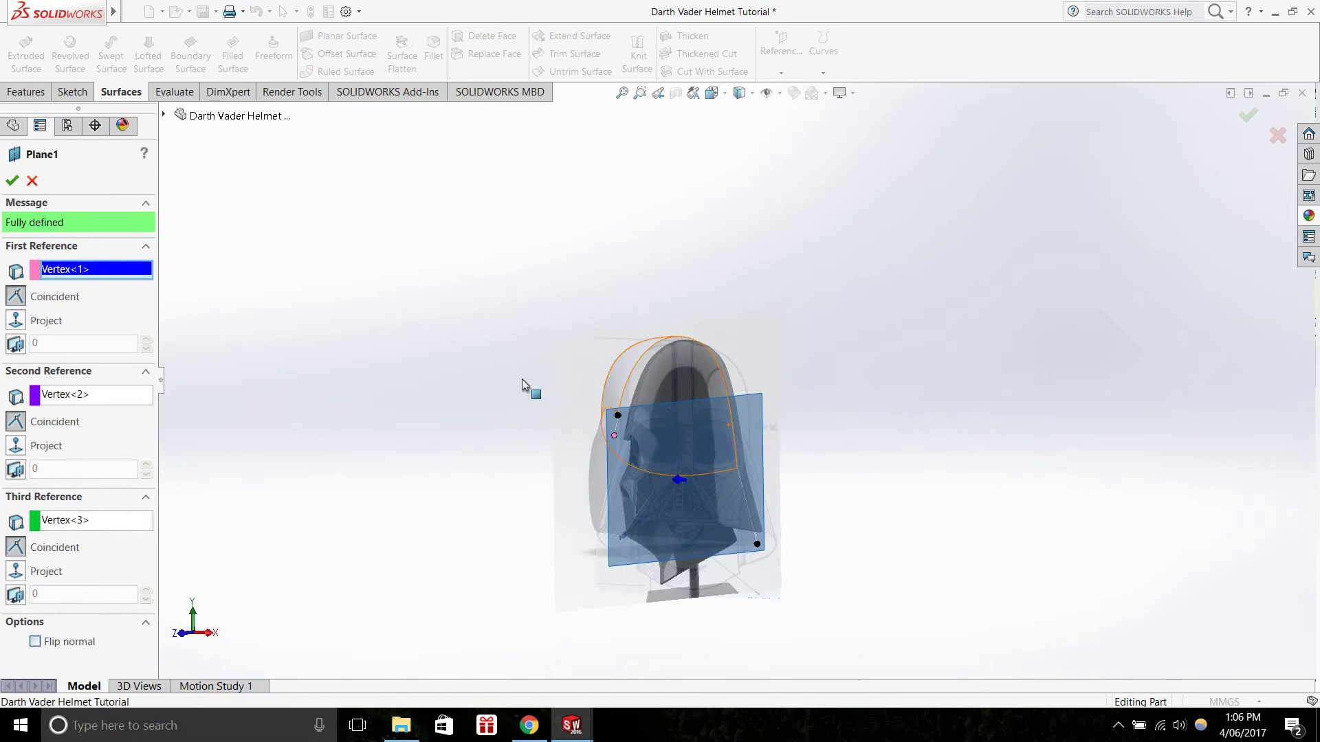
{"action": "scroll", "coordinate": [484, 380], "scroll_direction": "down", "scroll_amount": 4}
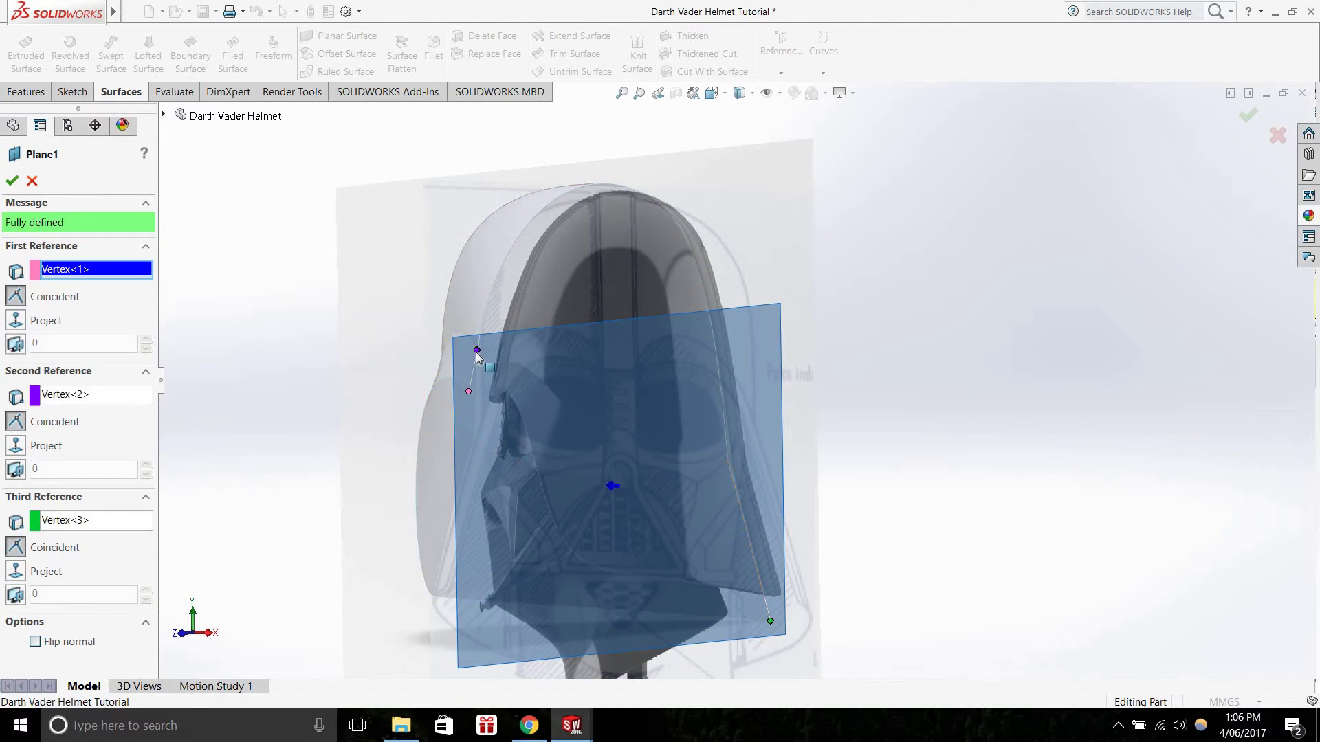
{"action": "left_click", "coordinate": [32, 181]}
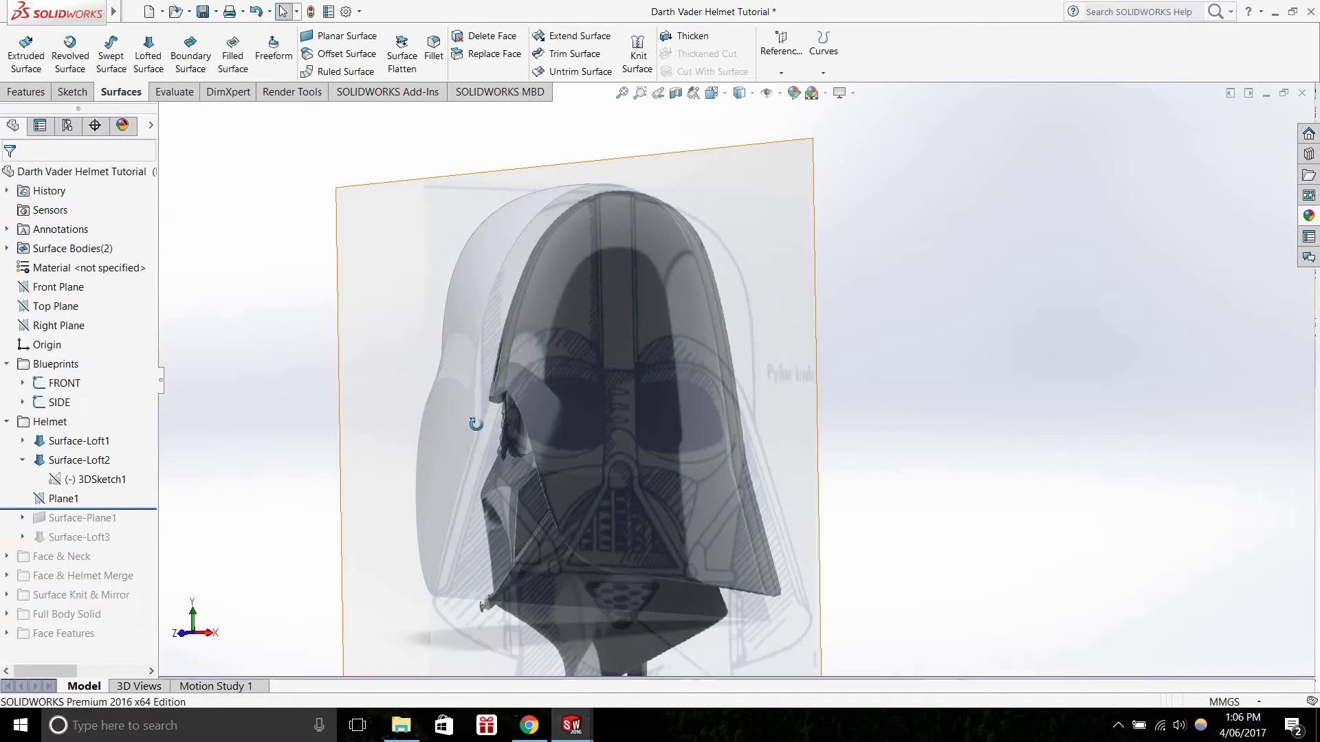
Roll the feature history forward to include Surface-Plane1, and examine the strip's lower front end beside the flare edge
{"action": "middle_click_drag", "start_coordinate": [336, 415], "coordinate": [426, 419]}
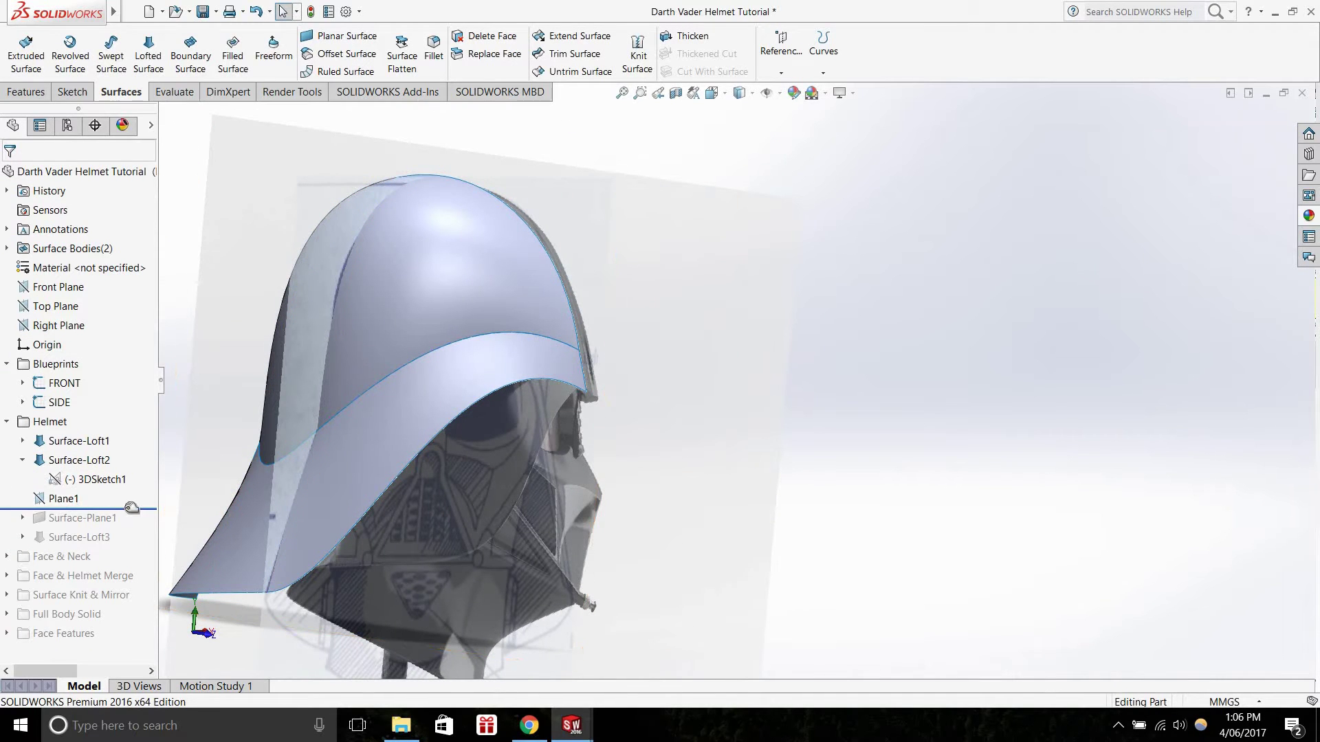
{"action": "left_click_drag", "start_coordinate": [79, 510], "coordinate": [79, 528]}
{"action": "scroll", "coordinate": [715, 505], "scroll_direction": "down", "scroll_amount": 5}
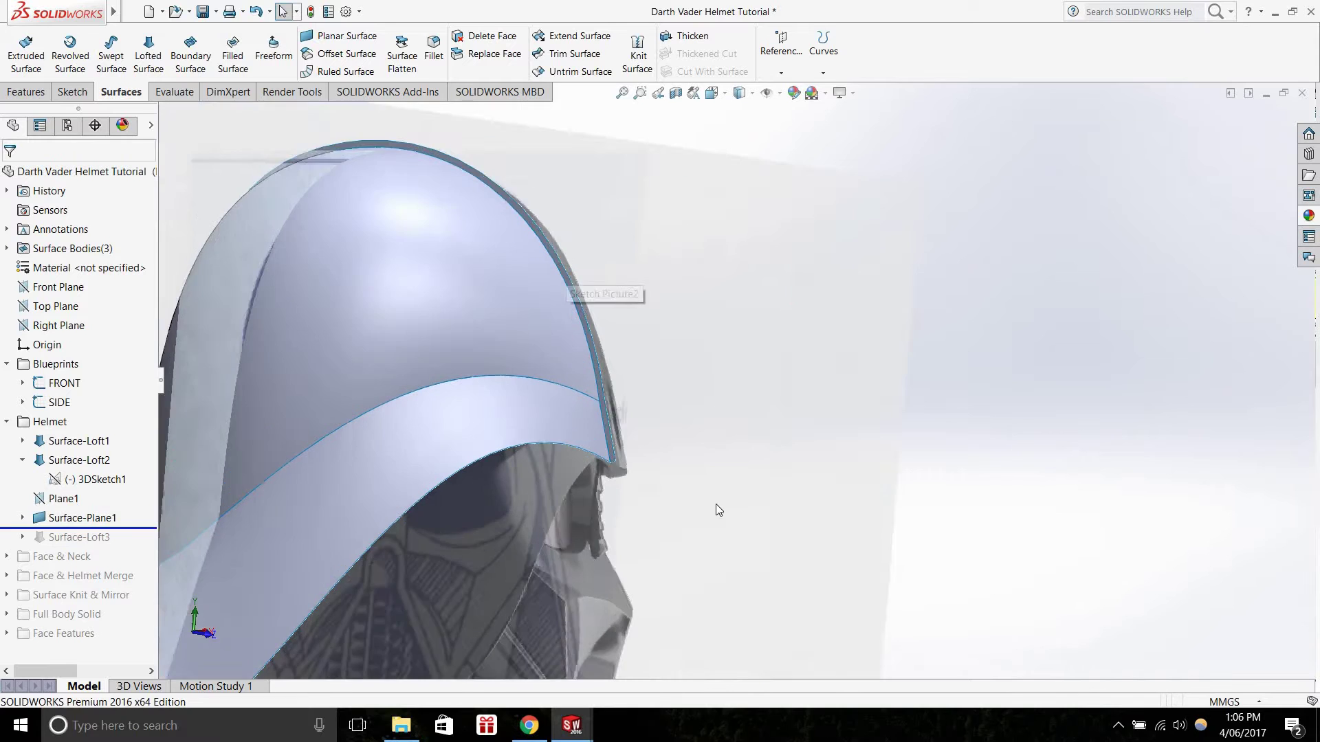
{"action": "left_click", "coordinate": [662, 510]}
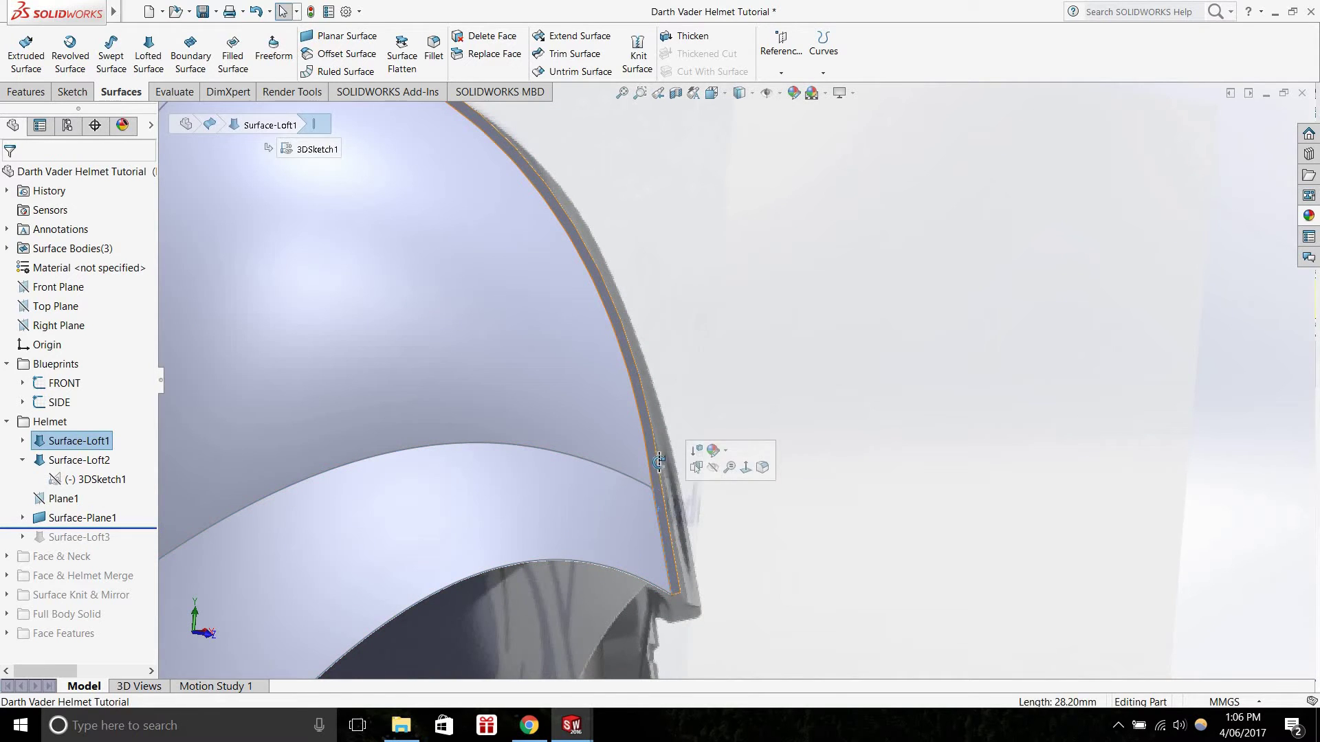
{"action": "middle_click_drag", "start_coordinate": [662, 458], "coordinate": [693, 464]}
{"action": "scroll", "coordinate": [690, 550], "scroll_direction": "down", "scroll_amount": 5}
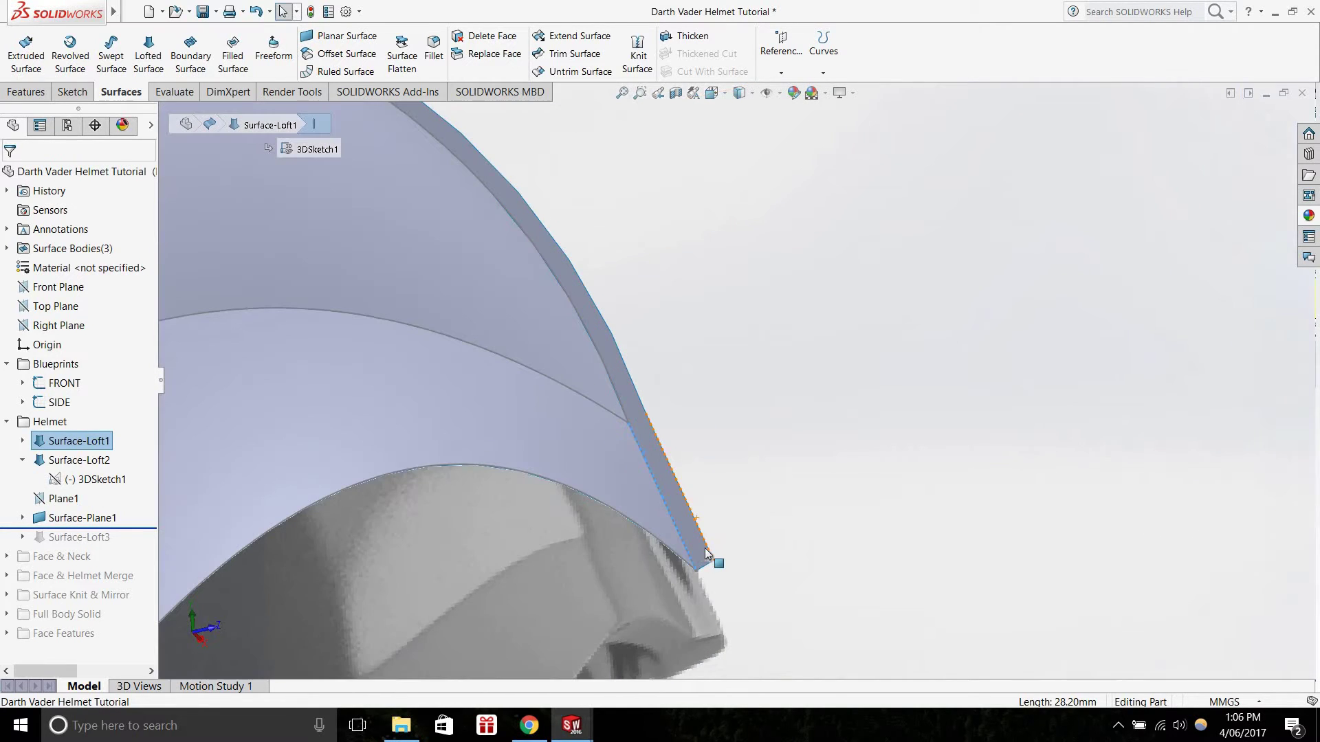
{"action": "middle_click_drag", "start_coordinate": [707, 560], "coordinate": [653, 468]}
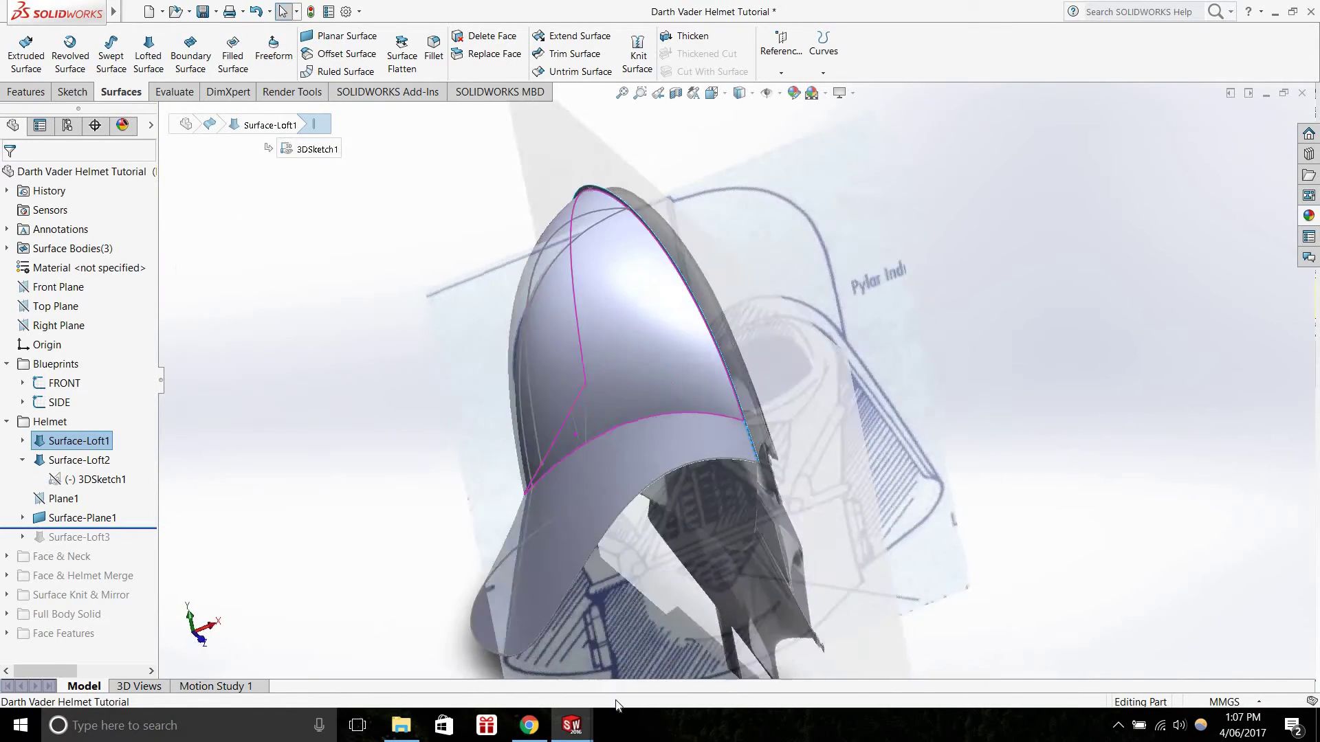
Switch to Chrome to examine the centre ridge in the helmet reference photo, and return to the Darth Vader Helmet Tutorial part in SOLIDWORKS
{"action": "left_click", "coordinate": [530, 725]}
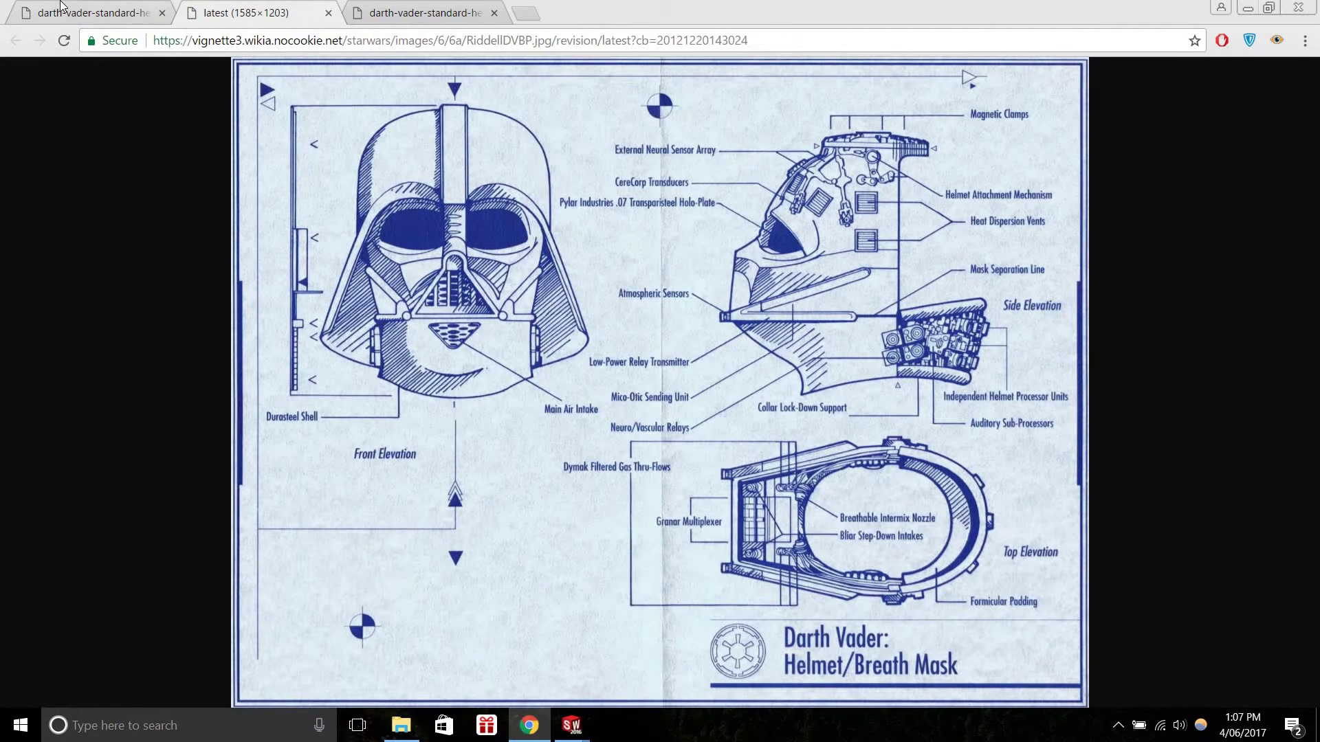
{"action": "key", "text": "ctrl+shift+Tab"}
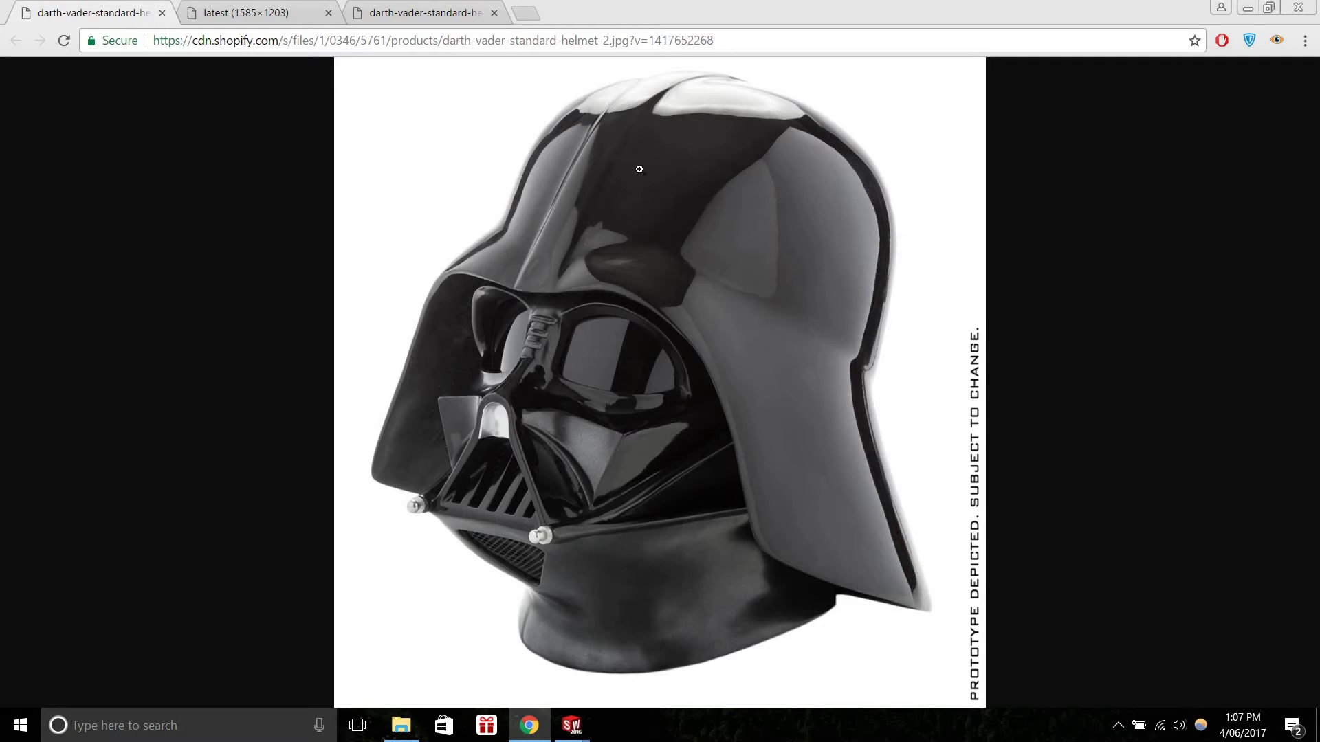
{"action": "mouse_move", "coordinate": [574, 727]}
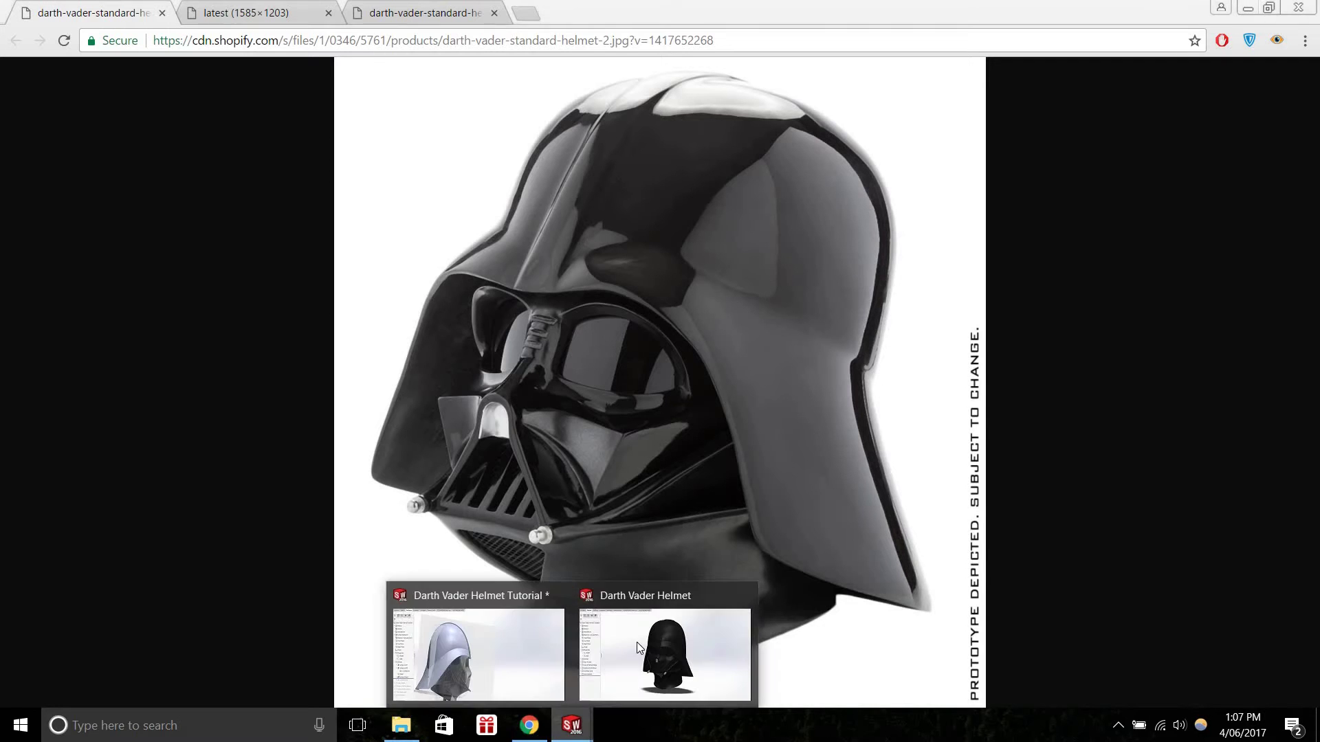
{"action": "left_click", "coordinate": [528, 653]}
{"action": "scroll", "coordinate": [662, 377], "scroll_direction": "down", "scroll_amount": 3}
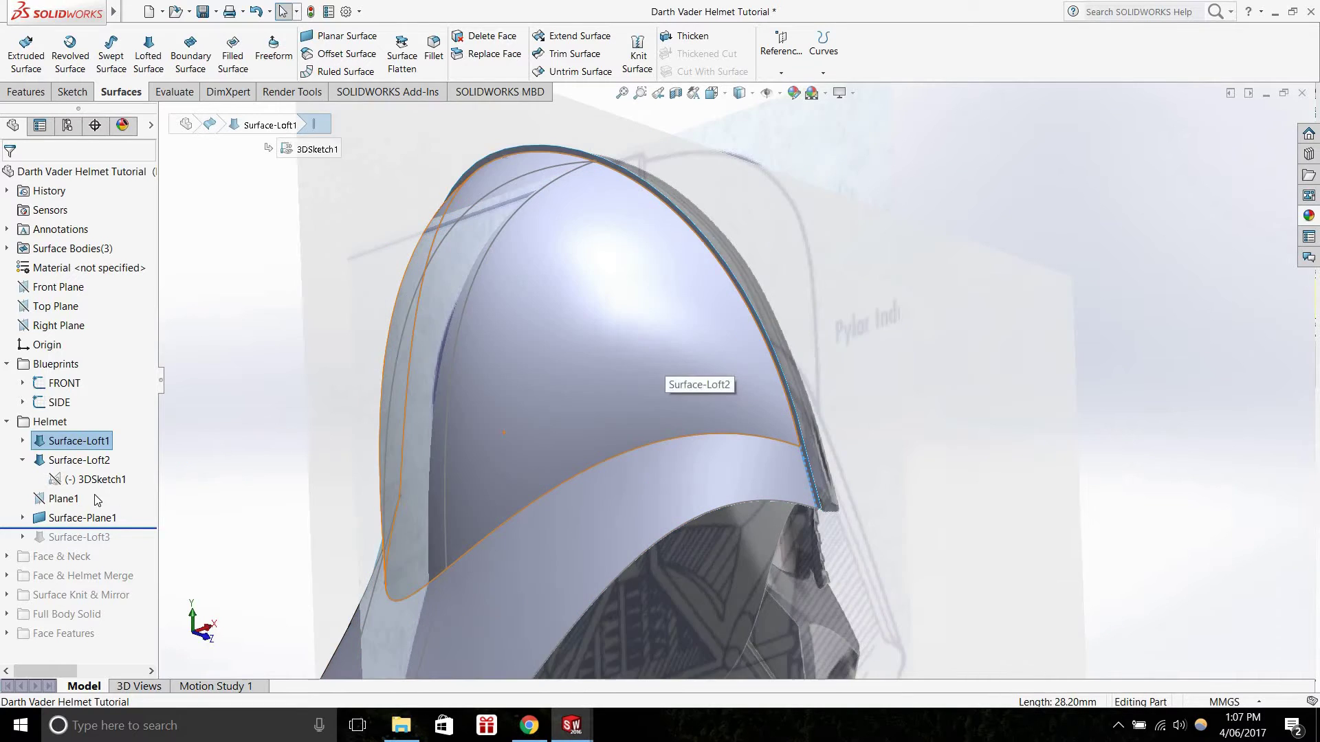
Open Sketch4 of Surface-Plane1 to examine its offset ridge profile along the dome and flare, and exit the sketch
{"action": "scroll", "coordinate": [797, 275], "scroll_direction": "down", "scroll_amount": 2}
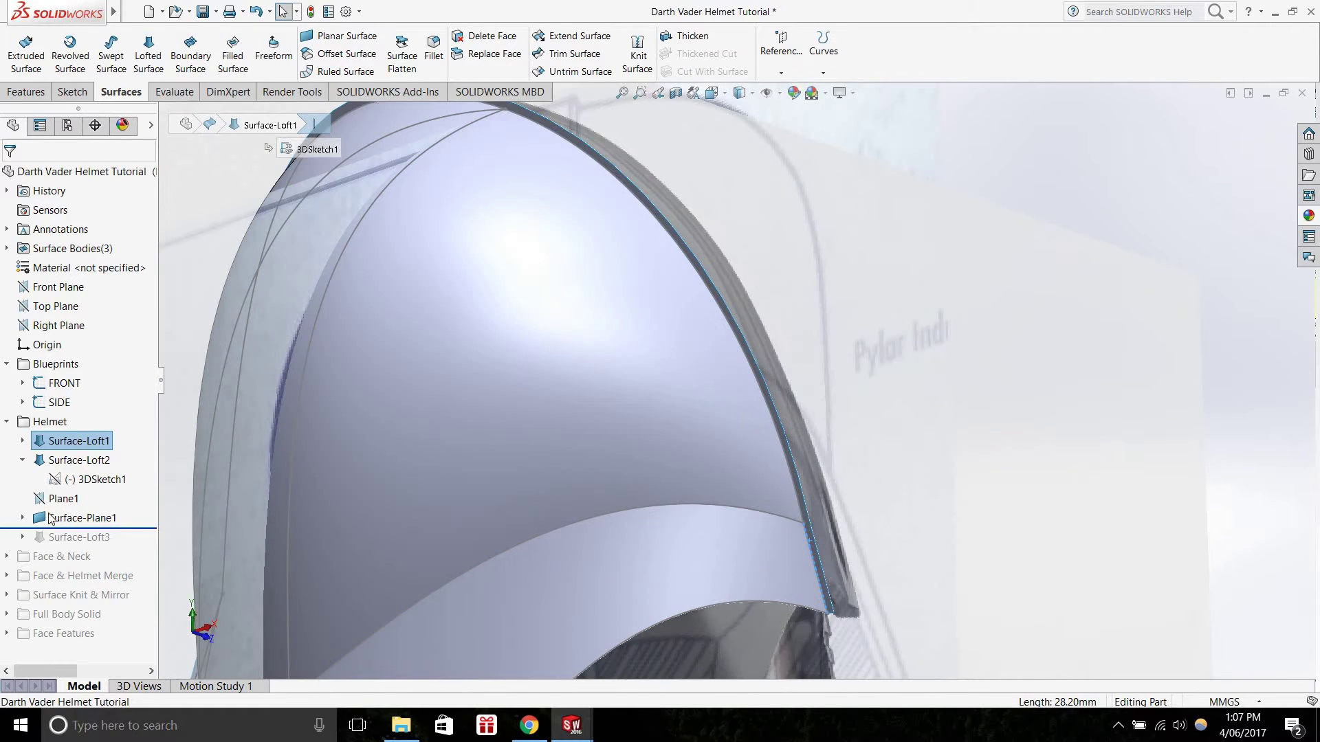
{"action": "left_click", "coordinate": [23, 518]}
{"action": "right_click", "coordinate": [81, 537]}
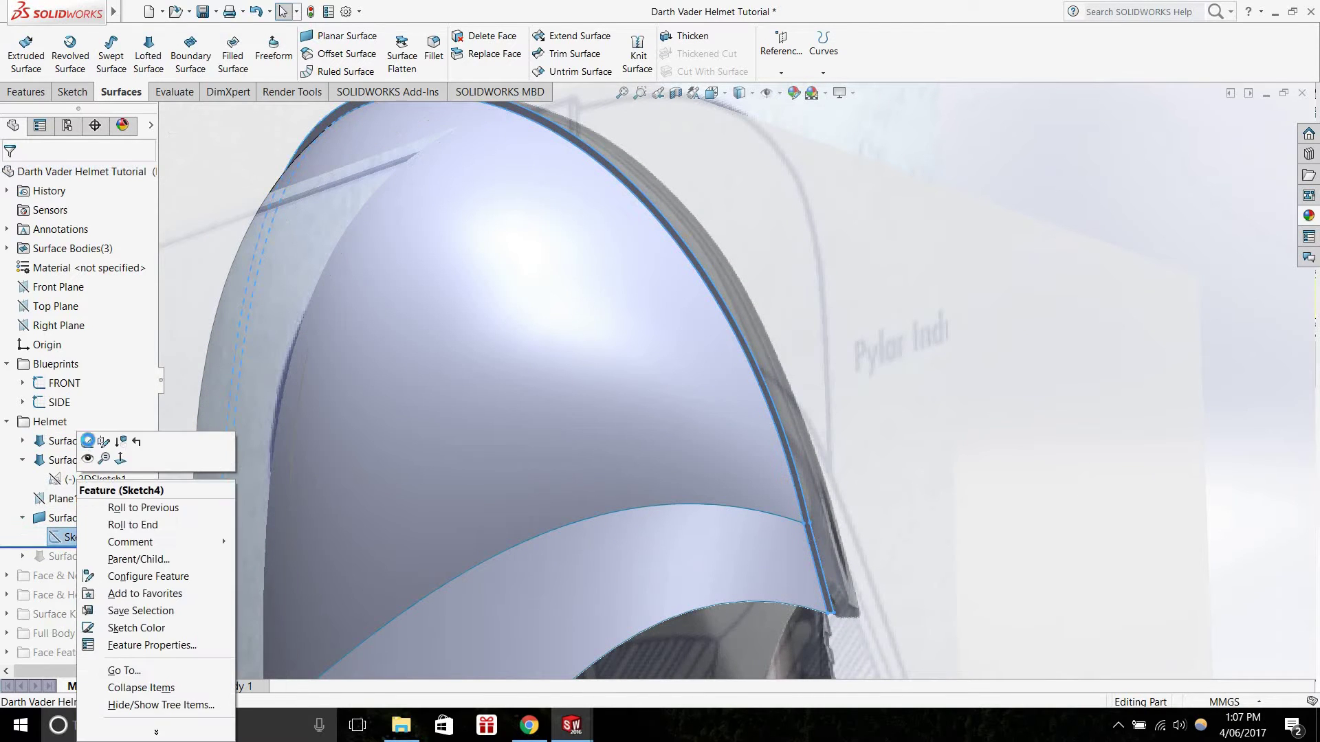
{"action": "left_click", "coordinate": [97, 441]}
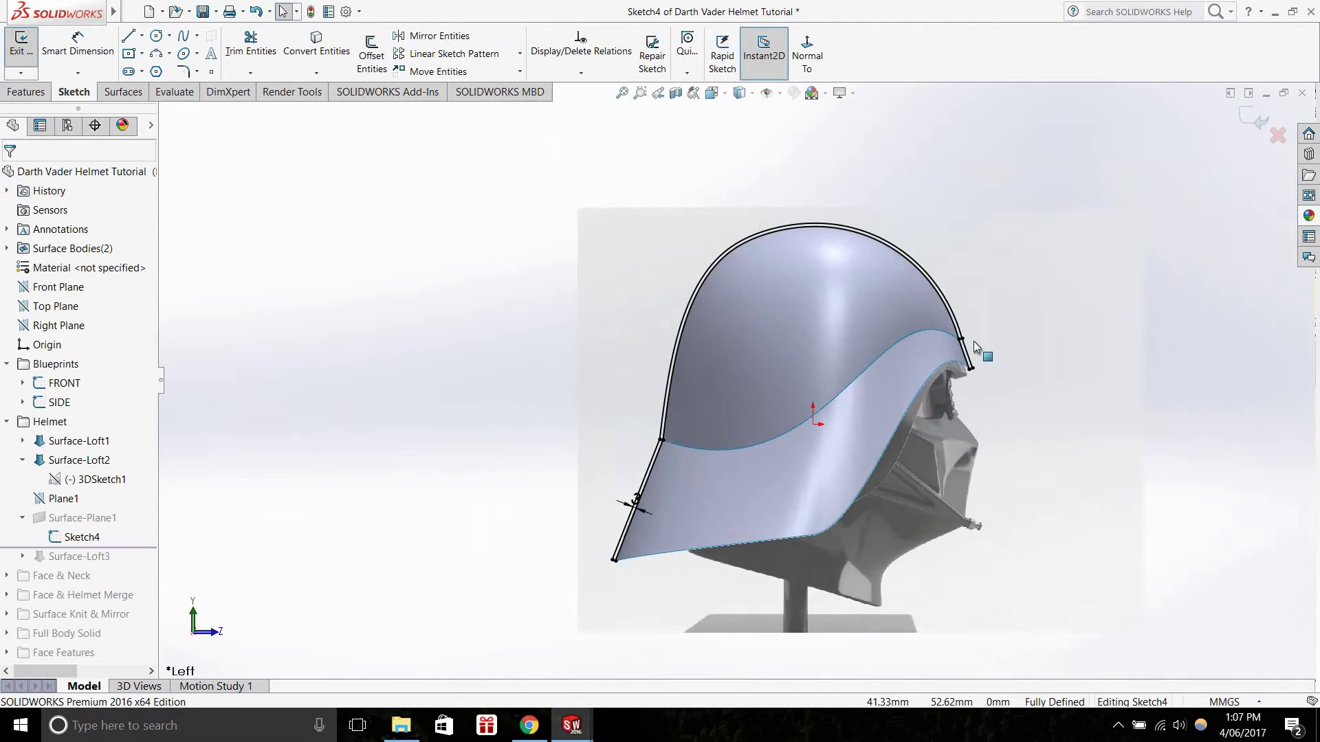
{"action": "scroll", "coordinate": [908, 352], "scroll_direction": "down", "scroll_amount": 3}
{"action": "scroll", "coordinate": [831, 362], "scroll_direction": "down", "scroll_amount": 3}
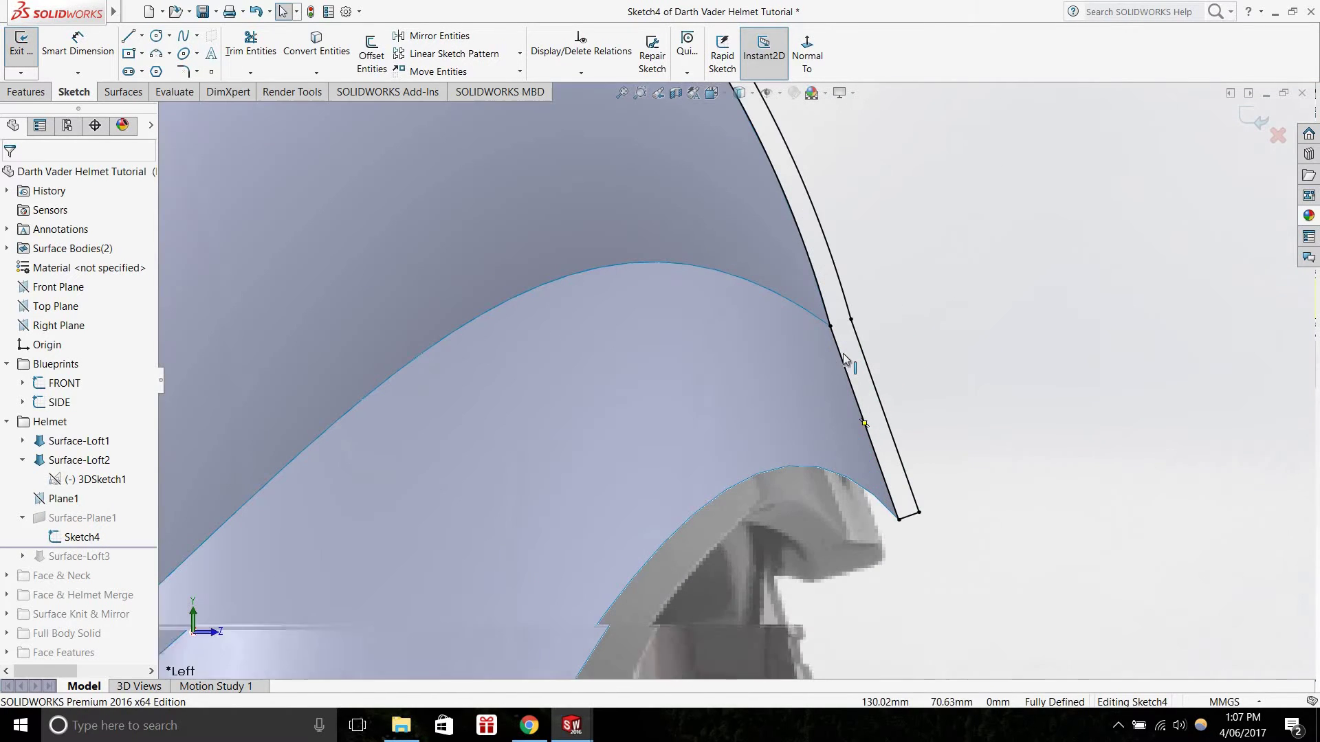
{"action": "scroll", "coordinate": [460, 530], "scroll_direction": "up", "scroll_amount": 6}
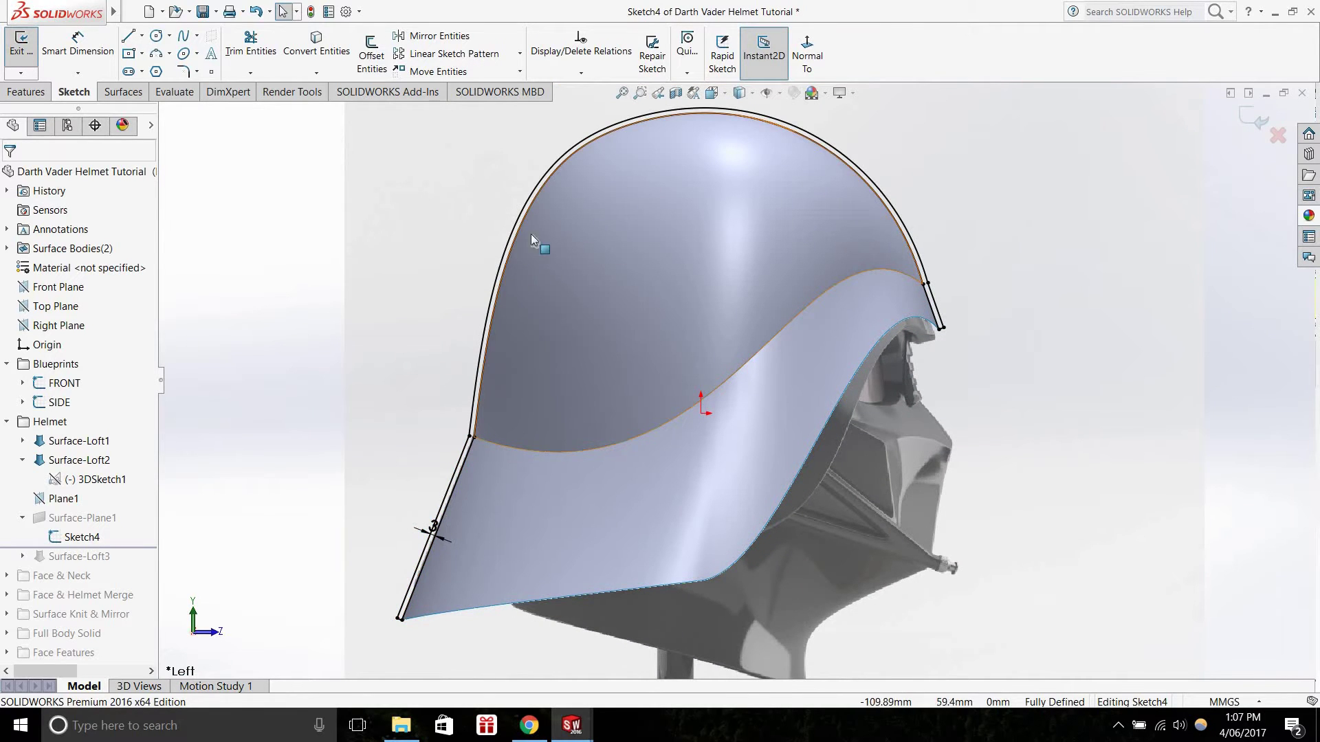
{"action": "left_click", "coordinate": [21, 42]}
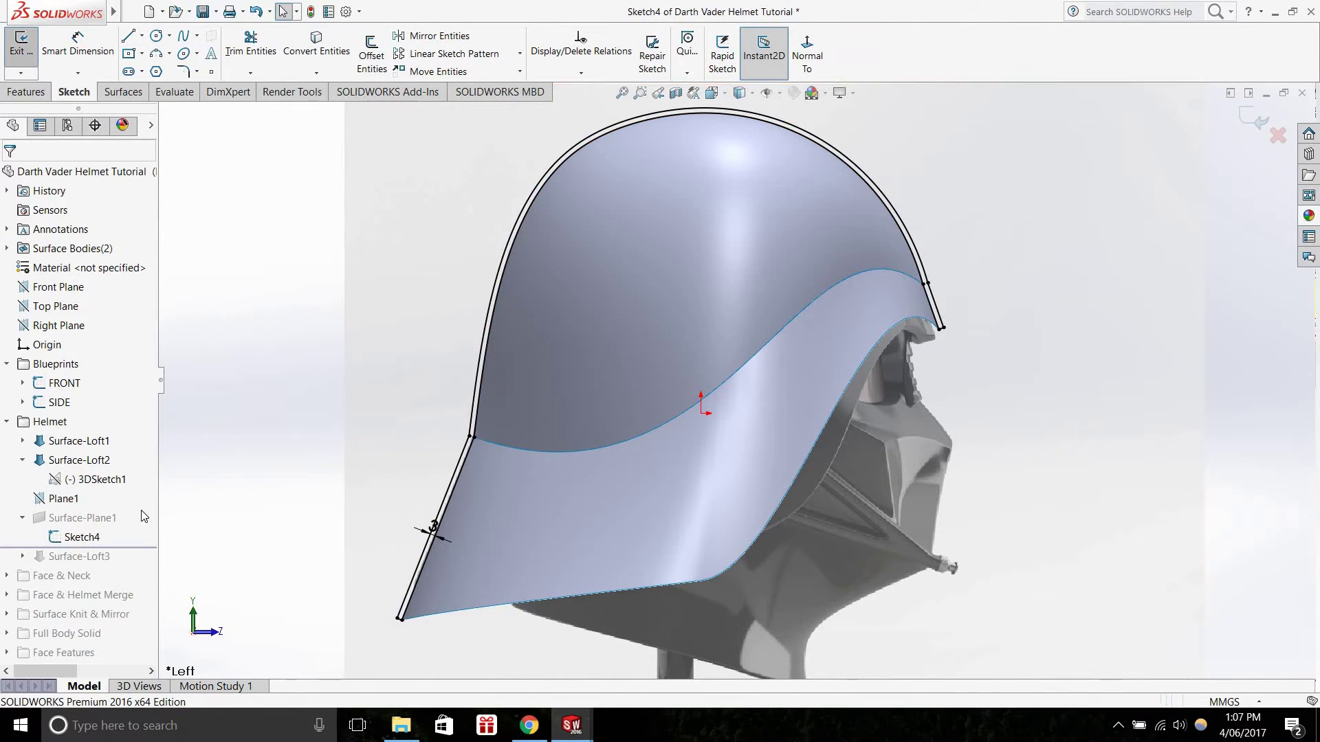
Roll the feature history forward to include Surface-Loft3, and highlight the ridge surface with its source sketches listed
{"action": "left_click", "coordinate": [81, 517]}
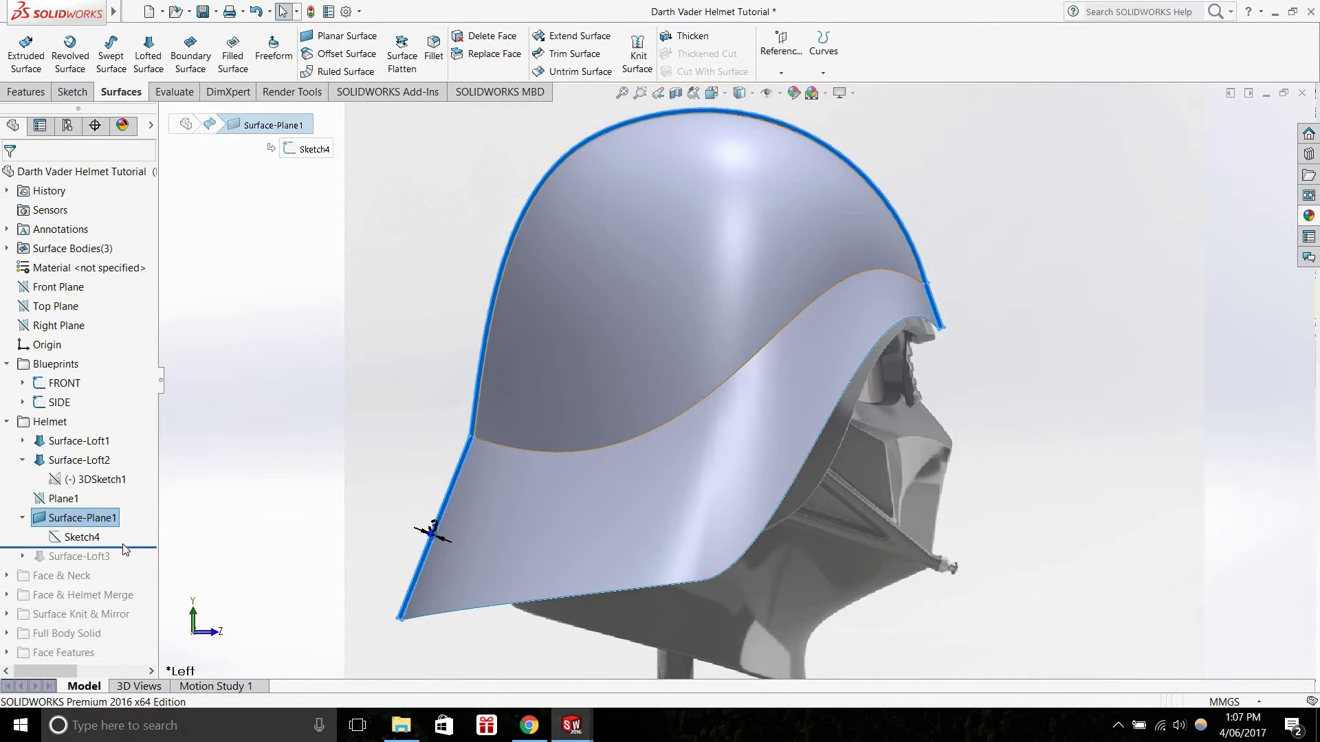
{"action": "left_click_drag", "start_coordinate": [148, 562], "coordinate": [143, 561]}
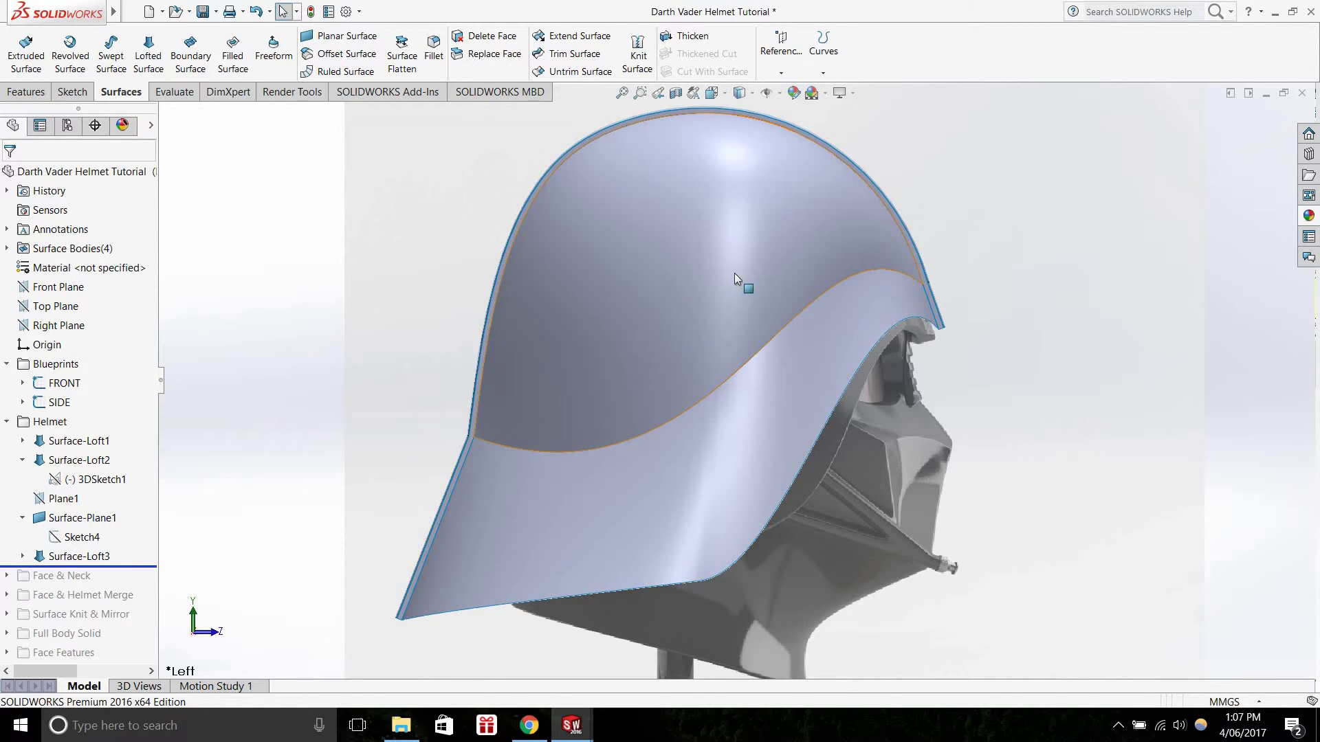
{"action": "left_click", "coordinate": [31, 557]}
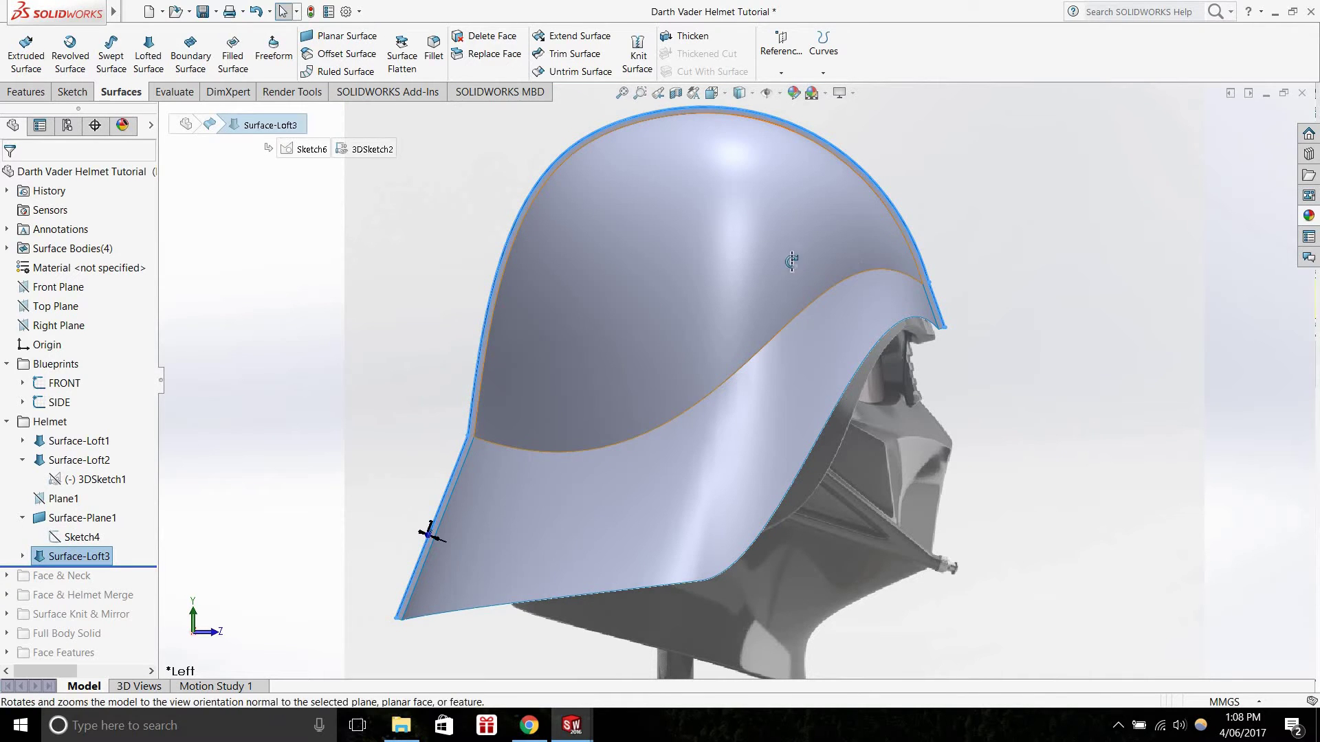
{"action": "mouse_move", "coordinate": [860, 254]}
{"action": "middle_mouse_down"}
{"action": "mouse_move", "coordinate": [782, 295]}
{"action": "mouse_move", "coordinate": [922, 236]}
{"action": "mouse_move", "coordinate": [902, 279]}
{"action": "middle_mouse_up"}
{"action": "scroll", "coordinate": [858, 377], "scroll_direction": "down", "scroll_amount": 5}
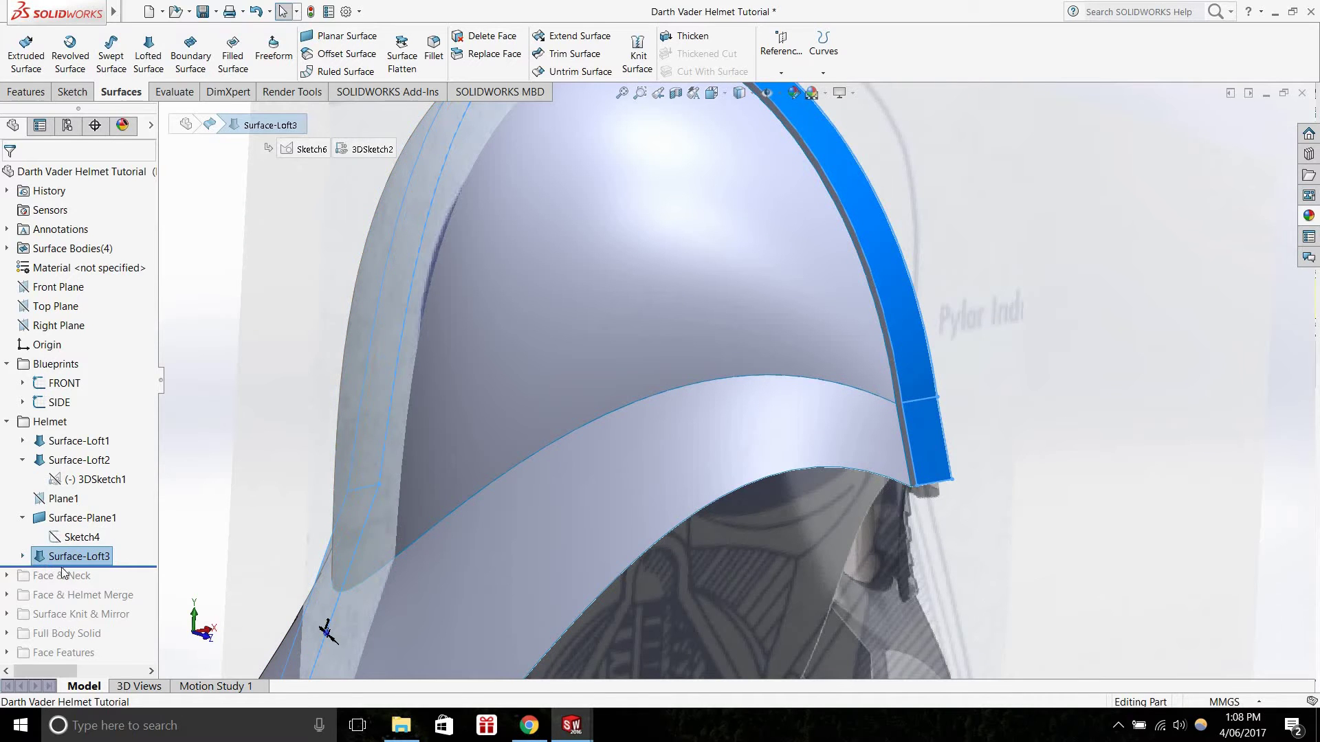
{"action": "left_click", "coordinate": [23, 557]}
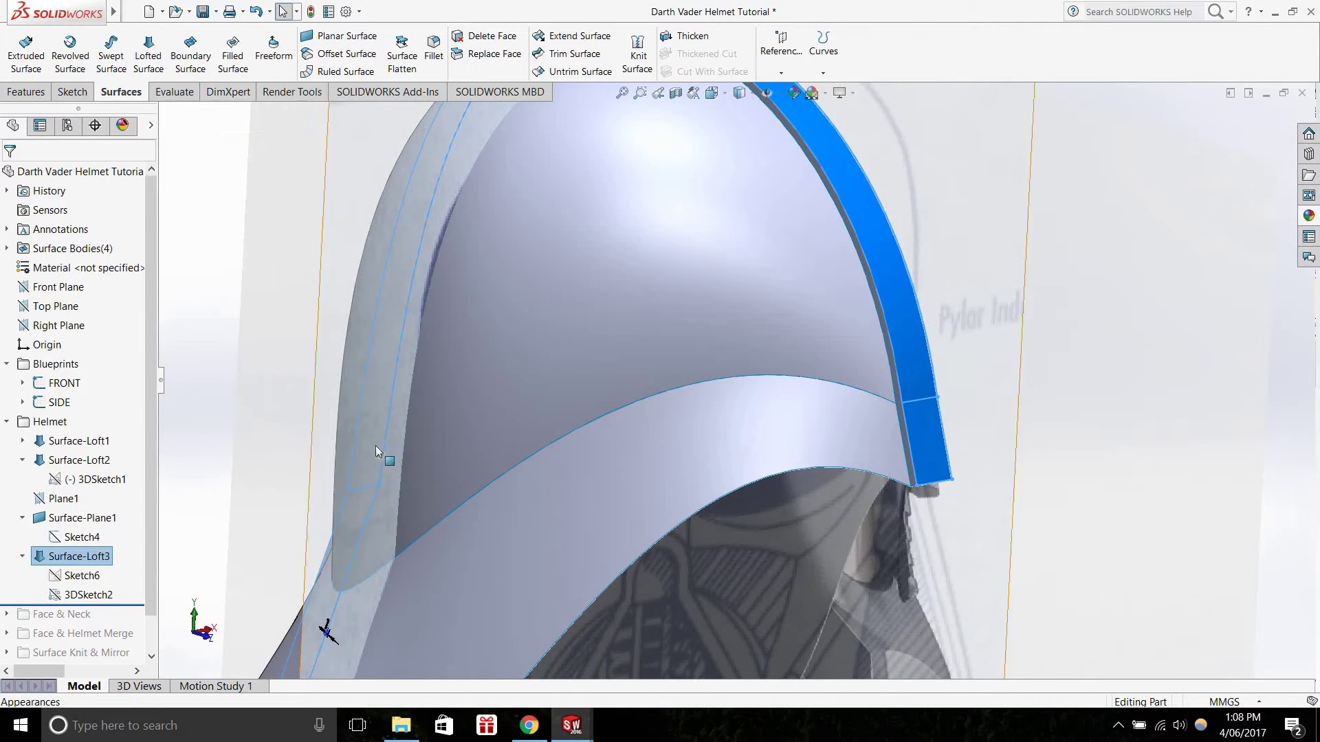
{"action": "scroll", "coordinate": [585, 375], "scroll_direction": "up", "scroll_amount": 3}
{"action": "scroll", "coordinate": [801, 330], "scroll_direction": "down", "scroll_amount": 3}
{"action": "middle_click_drag", "start_coordinate": [785, 344], "coordinate": [830, 398]}
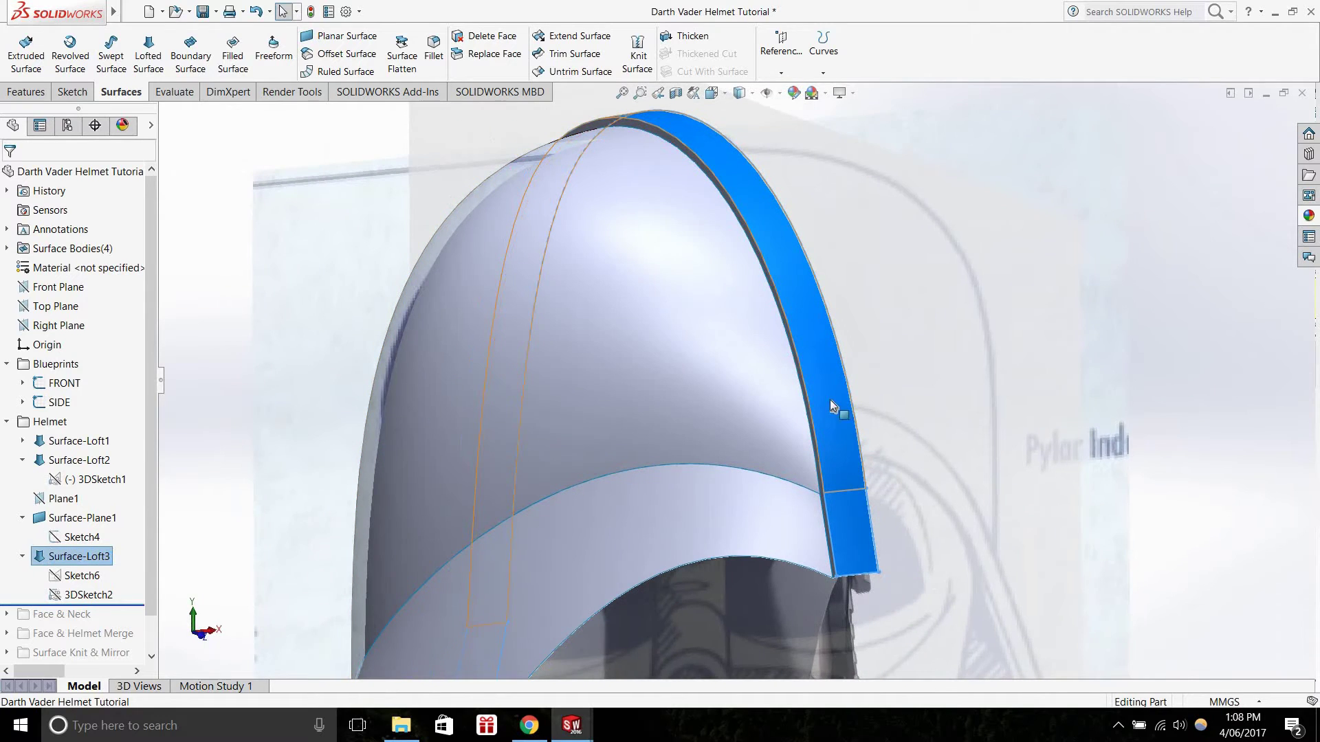
Open Sketch6 of Surface-Loft3 to examine its ridge profile in perspective and from the right side, and exit the sketch
{"action": "right_click", "coordinate": [81, 576]}
{"action": "left_click", "coordinate": [89, 443]}
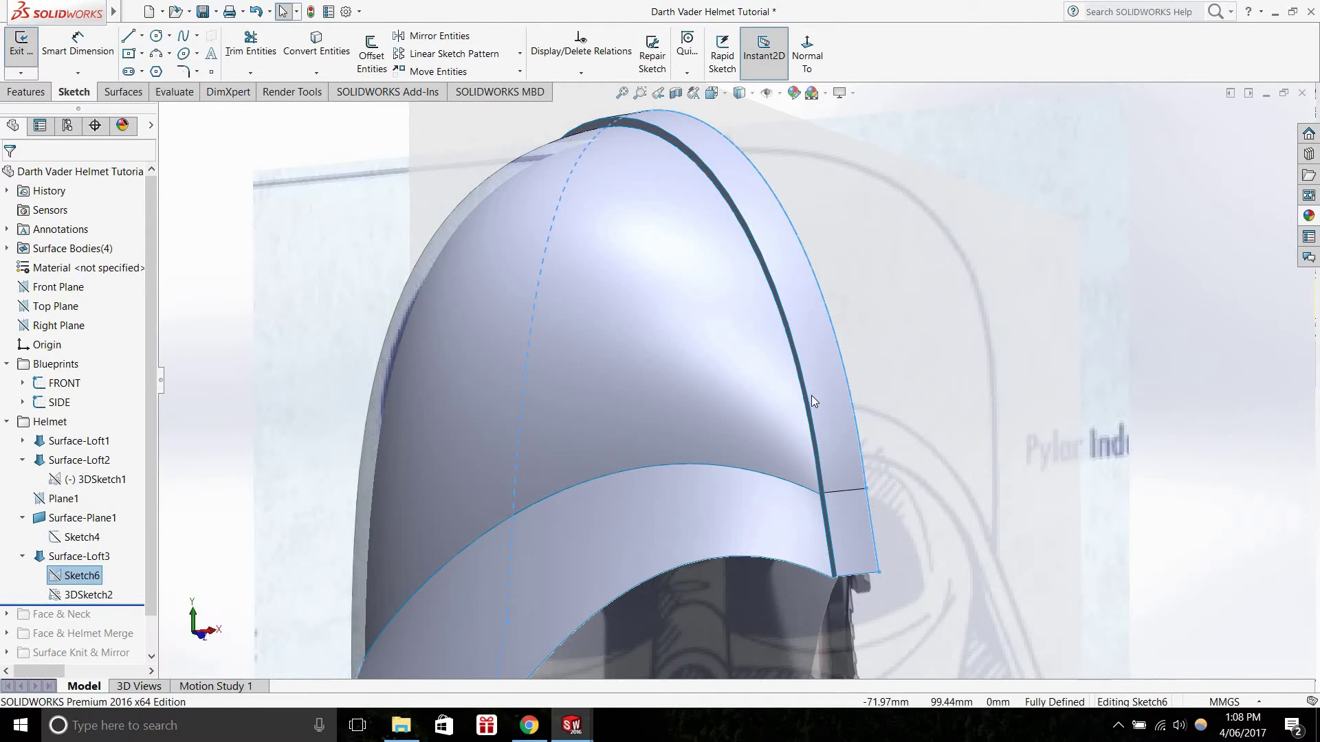
{"action": "scroll", "coordinate": [812, 495], "scroll_direction": "up", "scroll_amount": 1}
{"action": "scroll", "coordinate": [812, 500], "scroll_direction": "up", "scroll_amount": 2}
{"action": "mouse_move", "coordinate": [727, 462]}
{"action": "middle_mouse_down"}
{"action": "mouse_move", "coordinate": [797, 423]}
{"action": "mouse_move", "coordinate": [822, 291]}
{"action": "middle_mouse_up"}
{"action": "scroll", "coordinate": [773, 413], "scroll_direction": "down", "scroll_amount": 3}
{"action": "scroll", "coordinate": [773, 287], "scroll_direction": "up", "scroll_amount": 3}
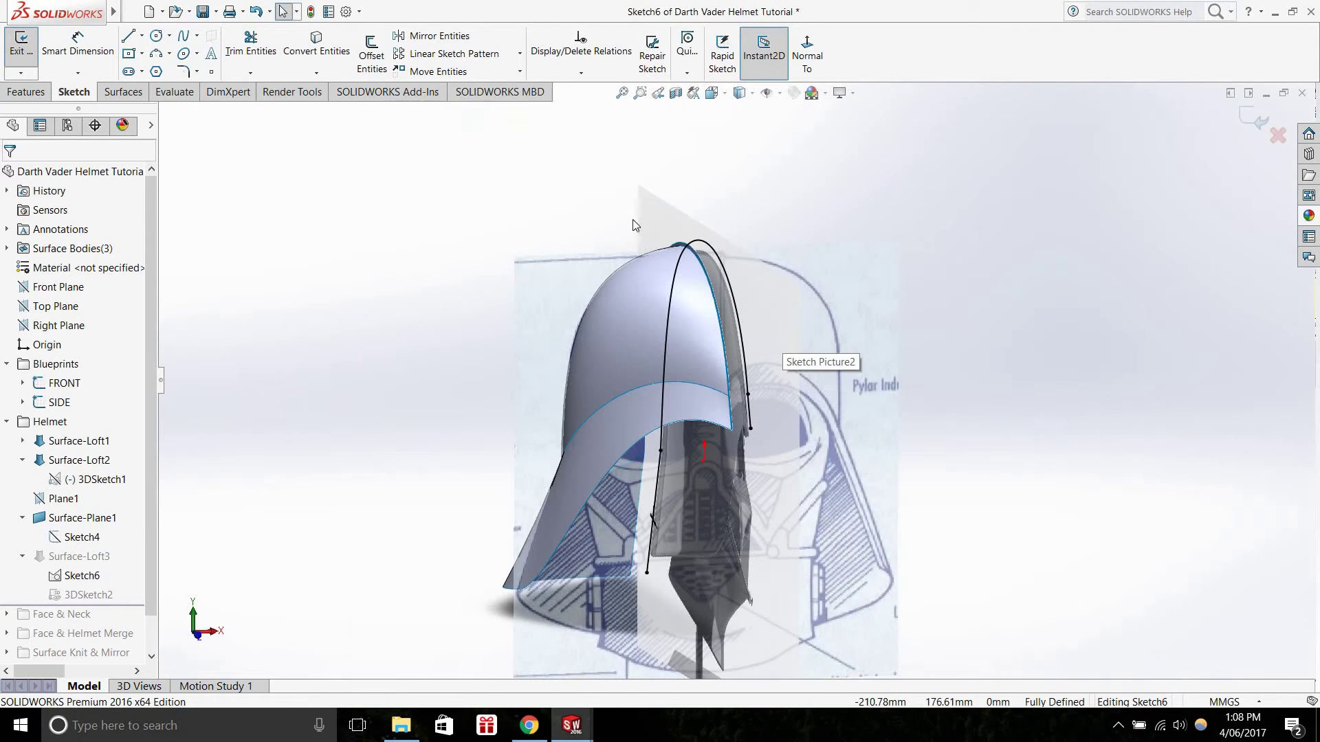
{"action": "scroll", "coordinate": [774, 344], "scroll_direction": "down", "scroll_amount": 2}
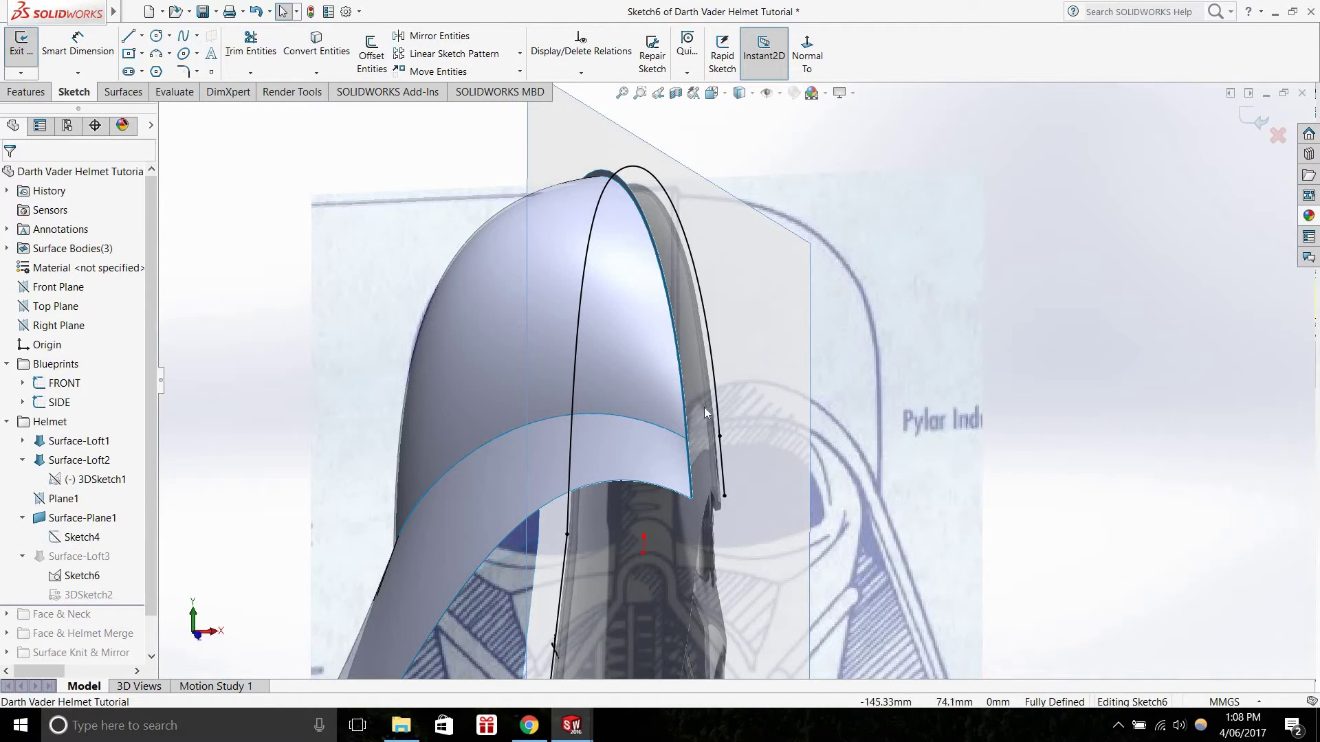
{"action": "key", "text": "ctrl+4"}
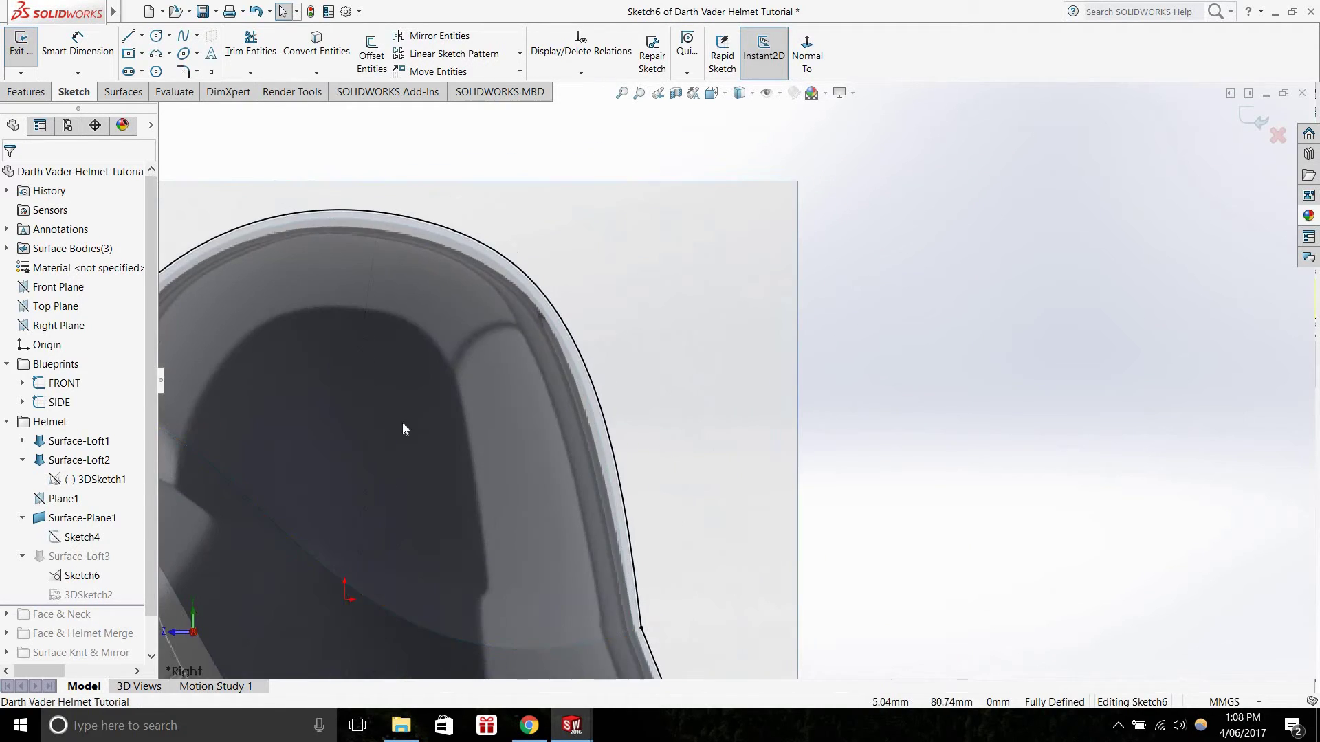
{"action": "scroll", "coordinate": [320, 491], "scroll_direction": "down", "scroll_amount": 3}
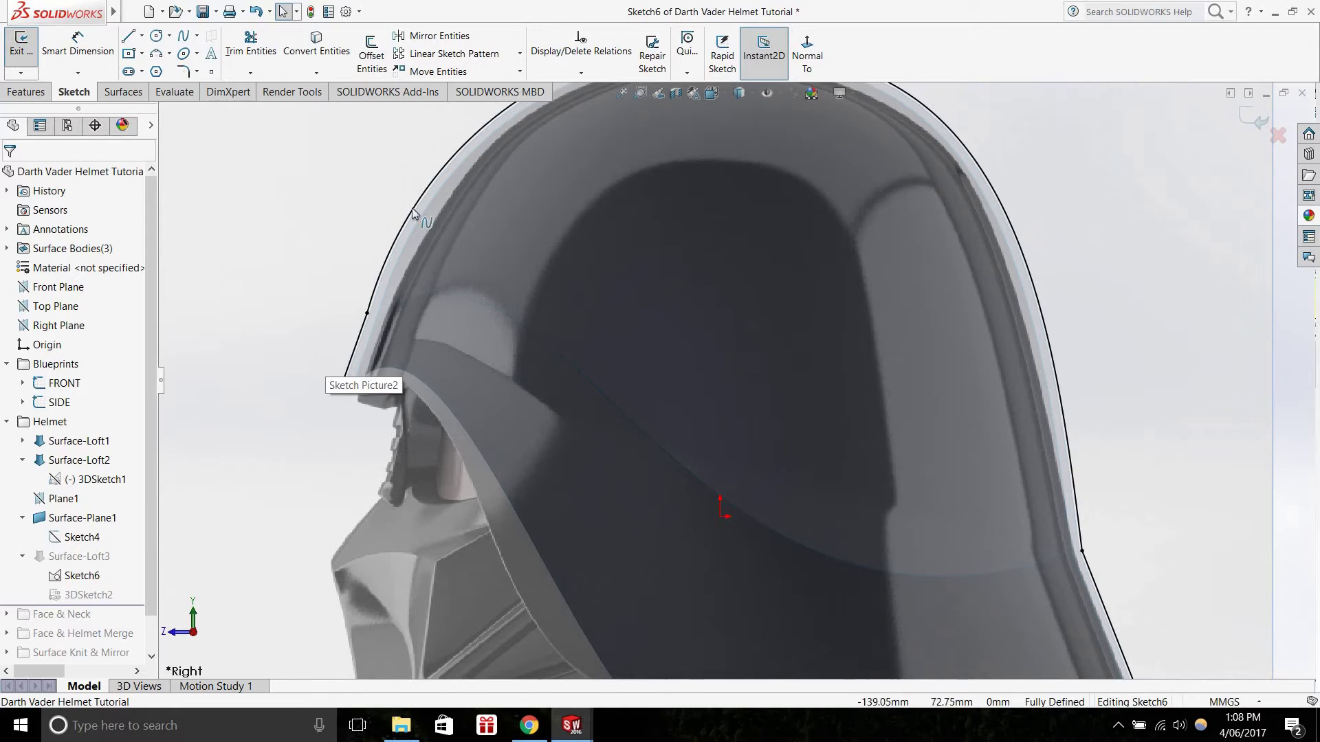
{"action": "left_click", "coordinate": [316, 42]}
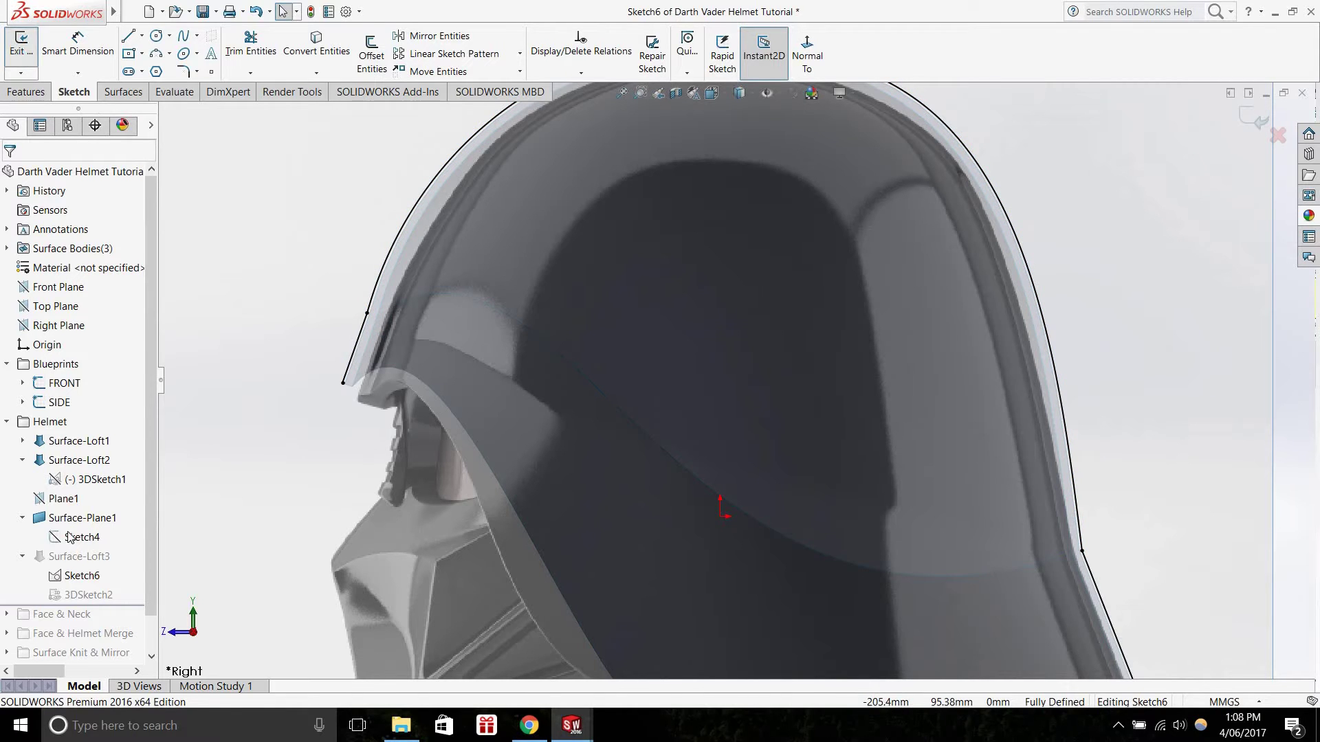
{"action": "left_click", "coordinate": [21, 43]}
Open 3DSketch2 of Surface-Loft3 to examine how it joins the two ridge profiles, and exit the sketch
{"action": "right_click", "coordinate": [89, 596]}
{"action": "left_click", "coordinate": [99, 442]}
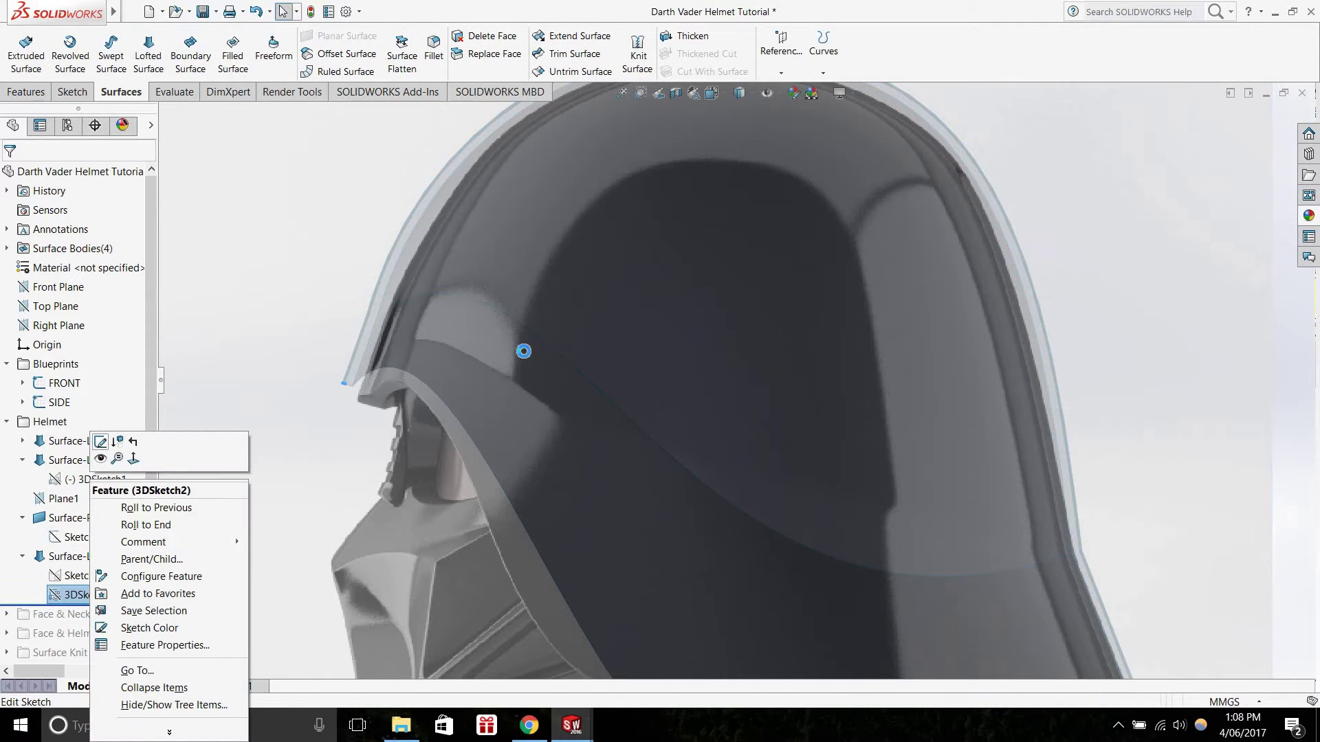
{"action": "scroll", "coordinate": [512, 380], "scroll_direction": "up", "scroll_amount": 3}
{"action": "scroll", "coordinate": [498, 394], "scroll_direction": "up", "scroll_amount": 1}
{"action": "middle_click_drag", "start_coordinate": [498, 394], "coordinate": [622, 410]}
{"action": "scroll", "coordinate": [693, 458], "scroll_direction": "down", "scroll_amount": 3}
{"action": "mouse_move", "coordinate": [694, 458]}
{"action": "middle_mouse_down"}
{"action": "mouse_move", "coordinate": [605, 440]}
{"action": "mouse_move", "coordinate": [650, 440]}
{"action": "middle_mouse_up"}
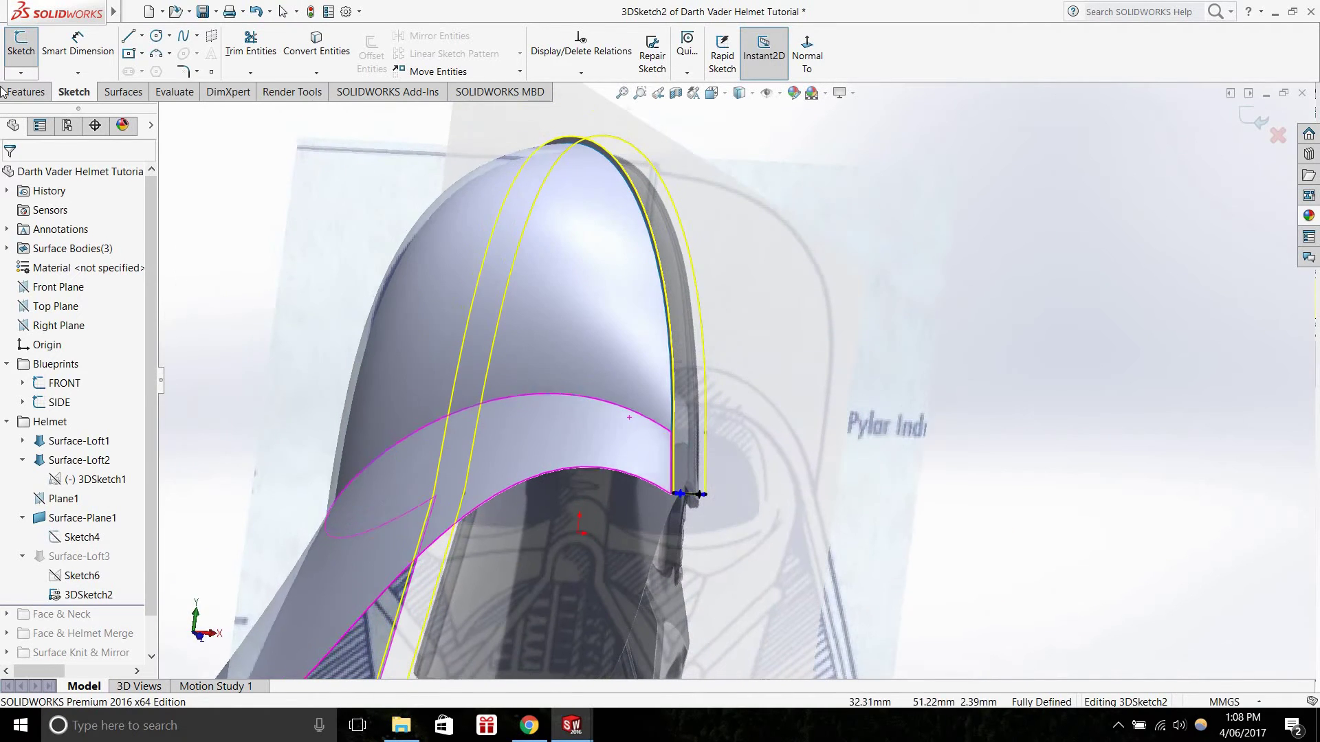
{"action": "left_click", "coordinate": [22, 47]}
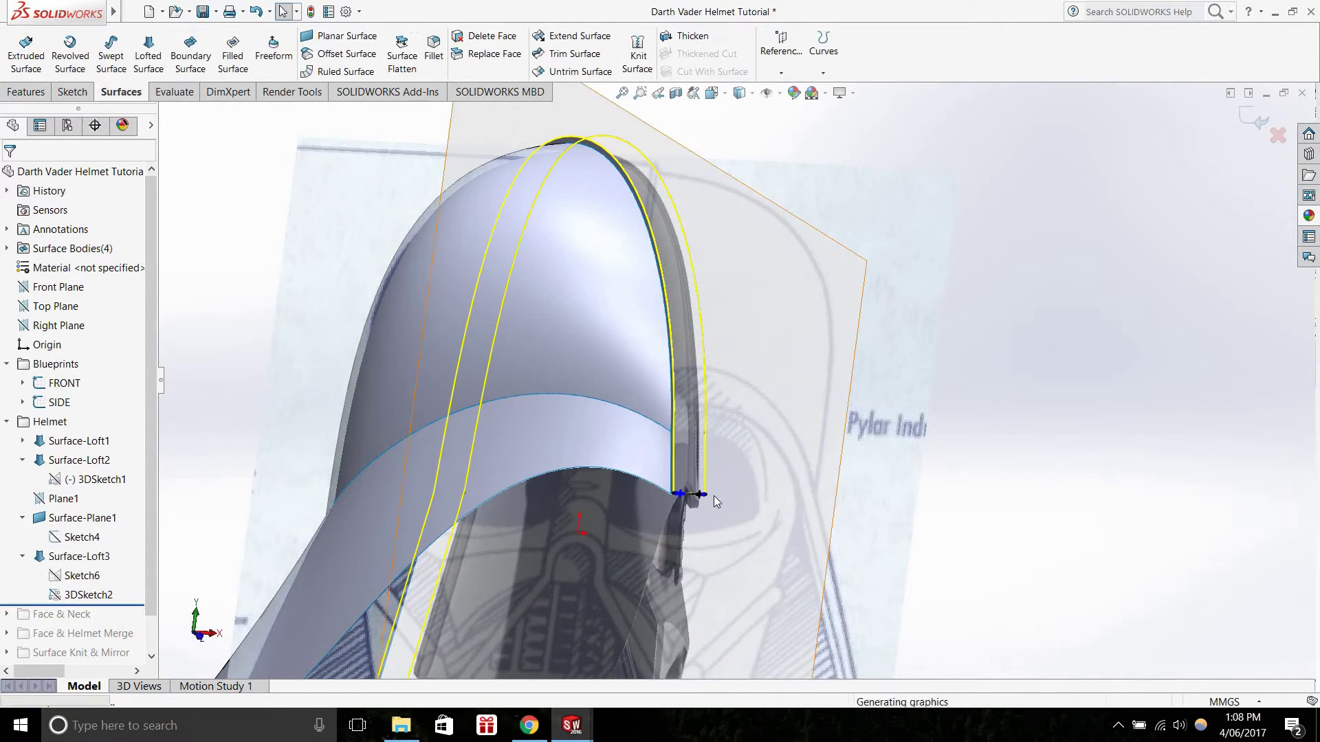
Reopen 3DSketch2 to inspect the short connecting splines at the ridge's front and rear ends, and exit the sketch
{"action": "right_click", "coordinate": [78, 596]}
{"action": "left_click", "coordinate": [90, 447]}
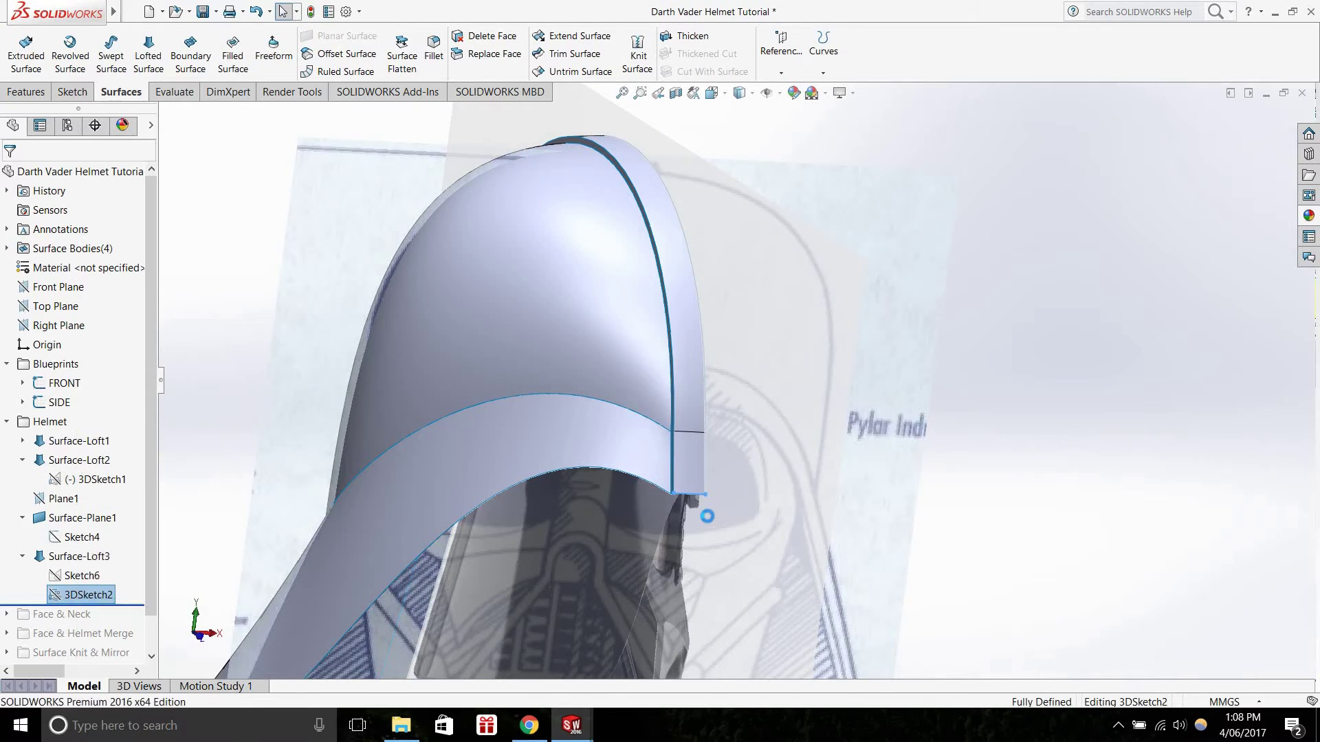
{"action": "scroll", "coordinate": [690, 487], "scroll_direction": "down", "scroll_amount": 3}
{"action": "left_click", "coordinate": [709, 471]}
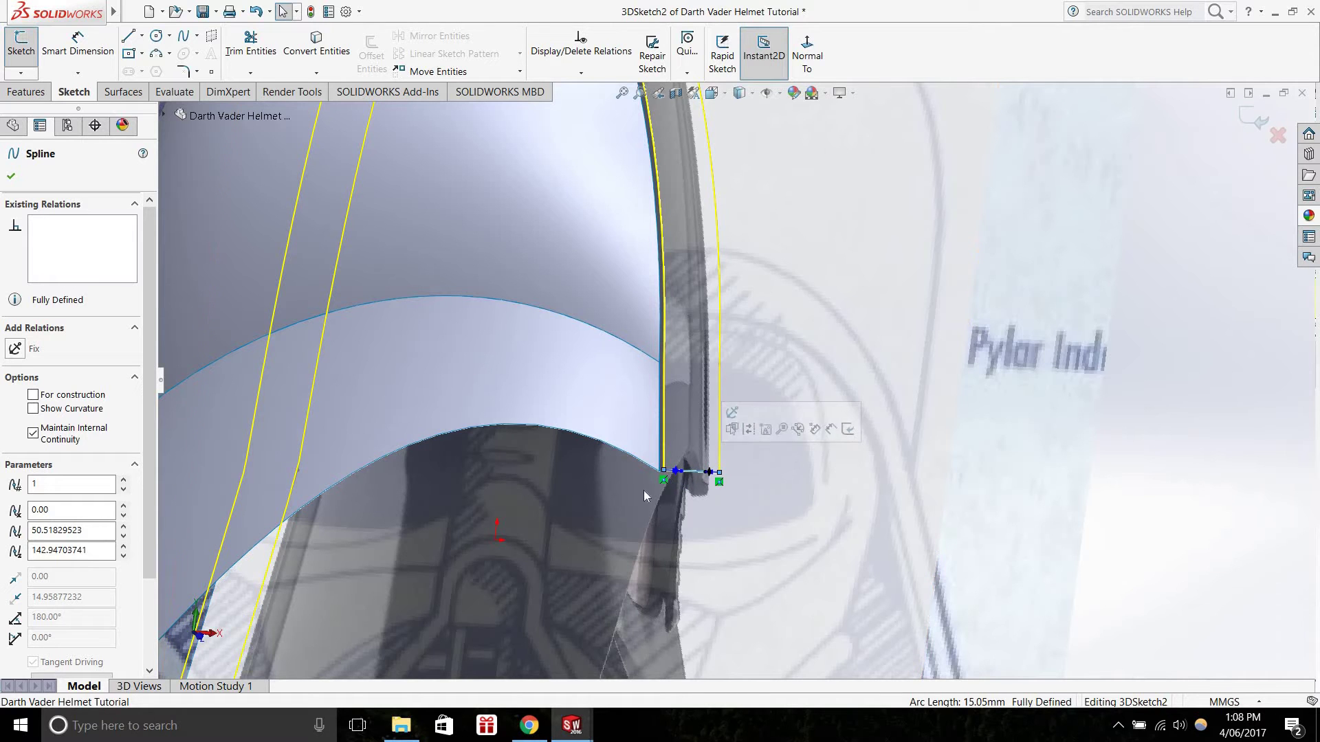
{"action": "scroll", "coordinate": [513, 526], "scroll_direction": "up", "scroll_amount": 5}
{"action": "middle_click_drag", "start_coordinate": [302, 516], "coordinate": [433, 506]}
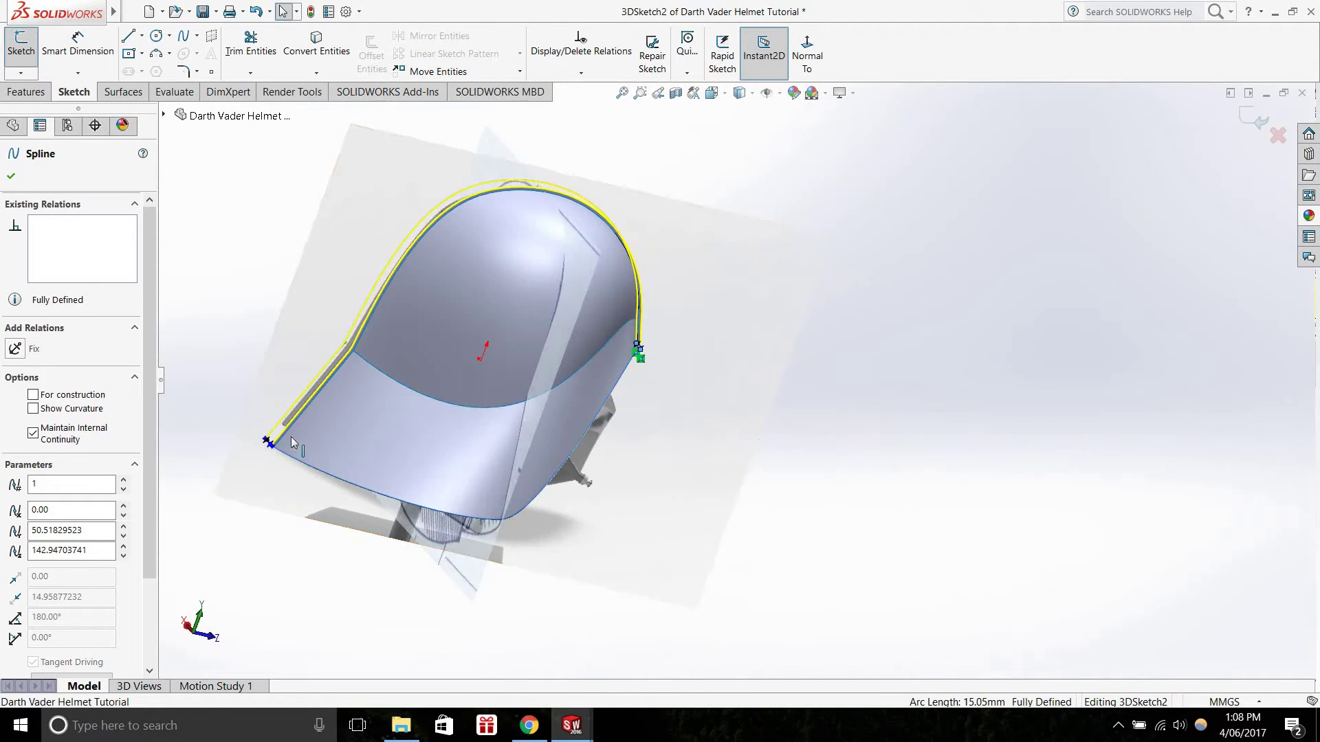
{"action": "scroll", "coordinate": [289, 457], "scroll_direction": "down", "scroll_amount": 8}
{"action": "middle_click_drag", "start_coordinate": [548, 472], "coordinate": [667, 553]}
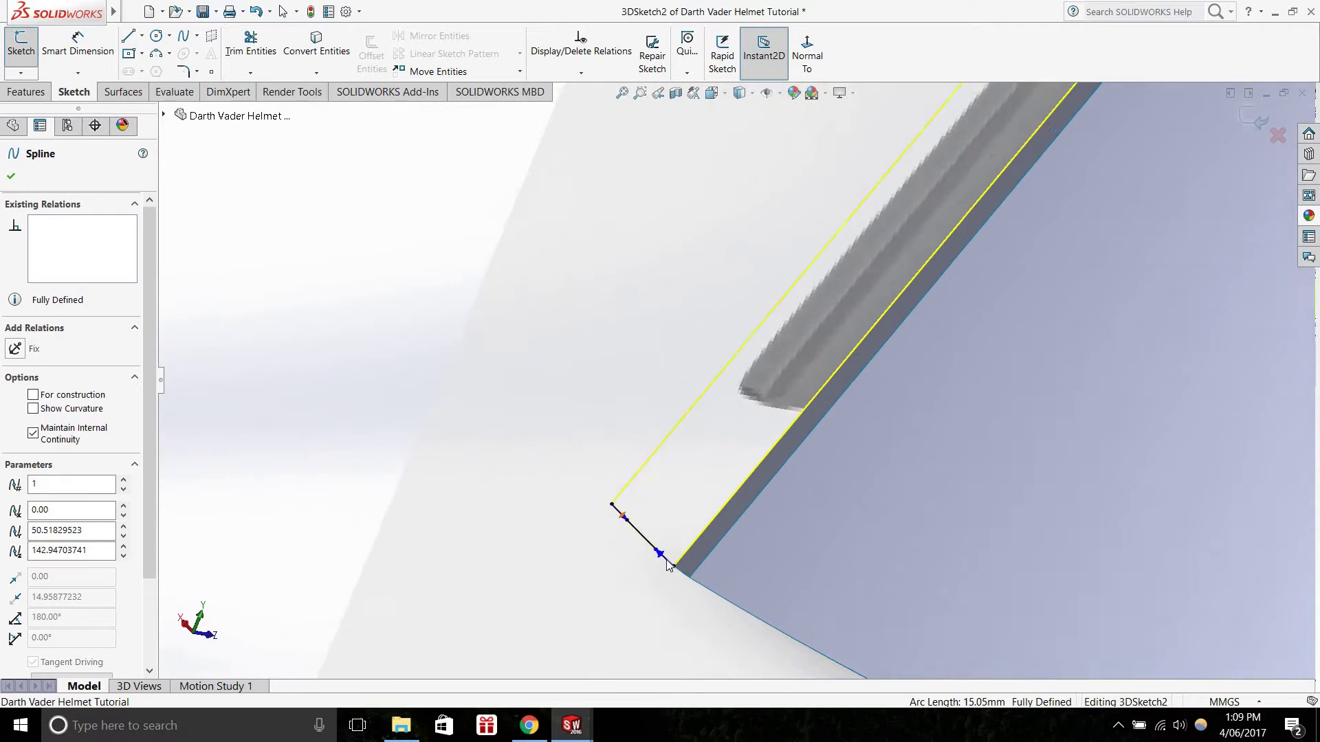
{"action": "scroll", "coordinate": [665, 550], "scroll_direction": "up", "scroll_amount": 8}
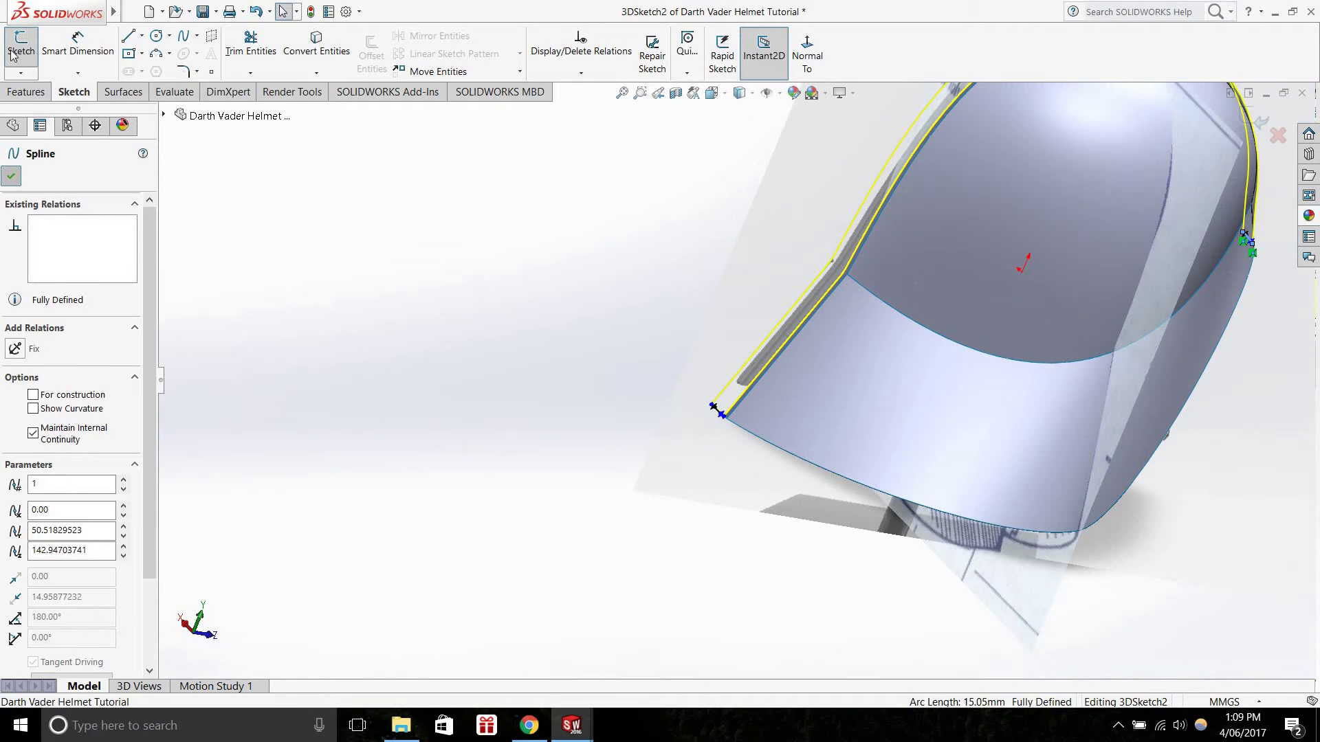
{"action": "left_click", "coordinate": [12, 55]}
{"action": "left_click", "coordinate": [12, 55]}
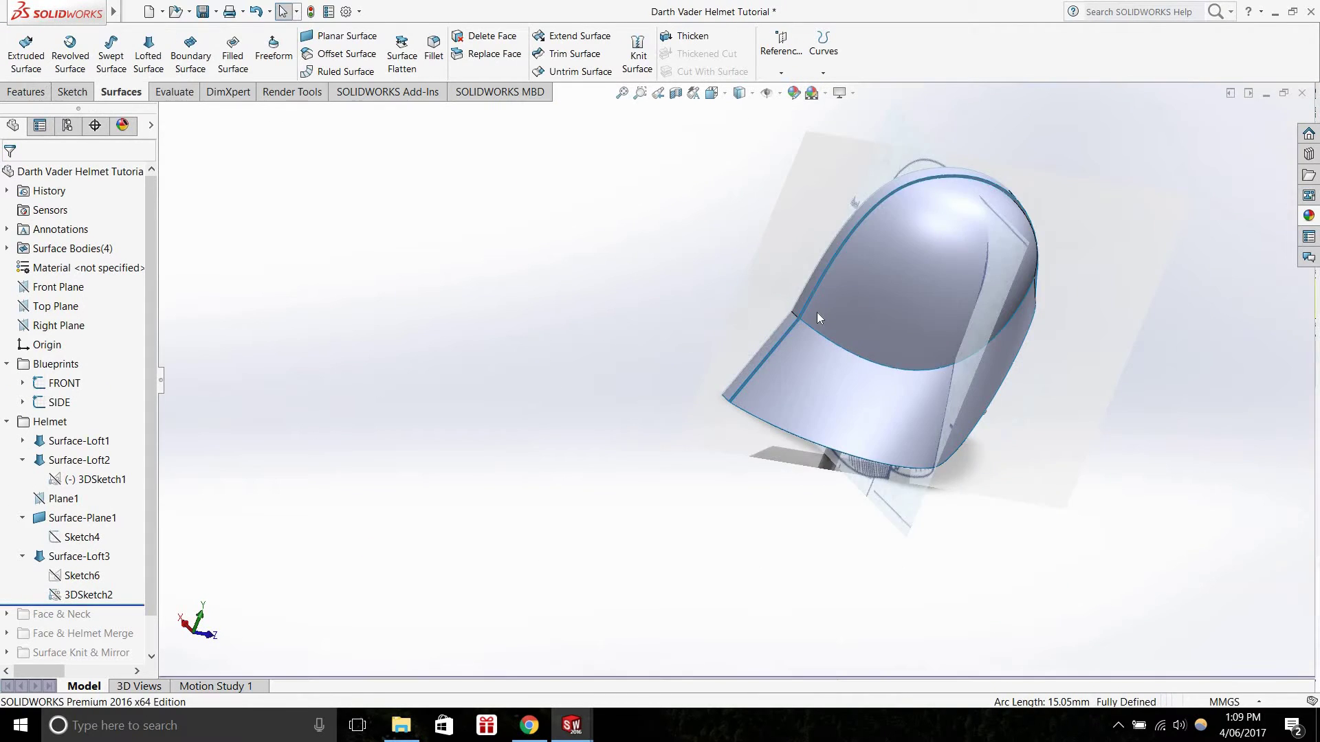
Open the Surface-Loft3 definition to examine its two open-group profiles and two guide curves, and close it
{"action": "scroll", "coordinate": [816, 314], "scroll_direction": "up", "scroll_amount": 4}
{"action": "middle_click_drag", "start_coordinate": [660, 318], "coordinate": [495, 308]}
{"action": "scroll", "coordinate": [981, 451], "scroll_direction": "down", "scroll_amount": 6}
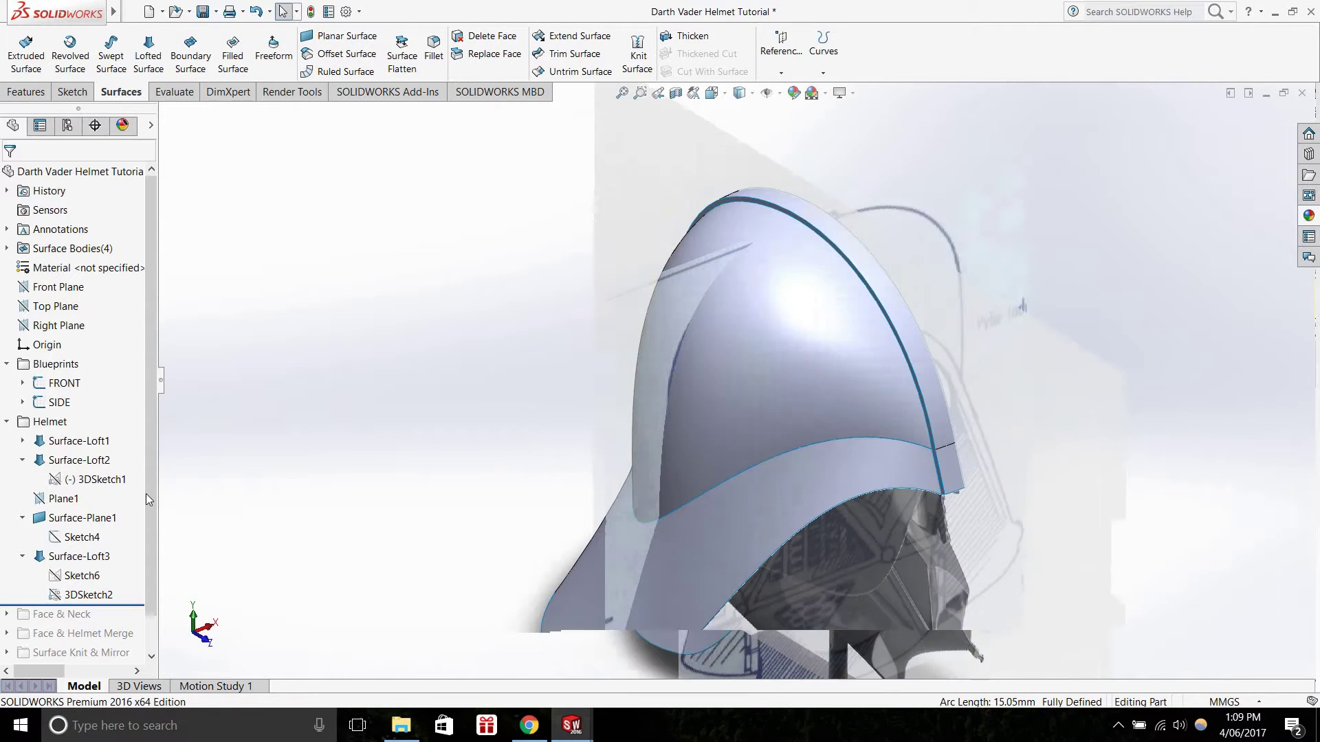
{"action": "right_click", "coordinate": [76, 557]}
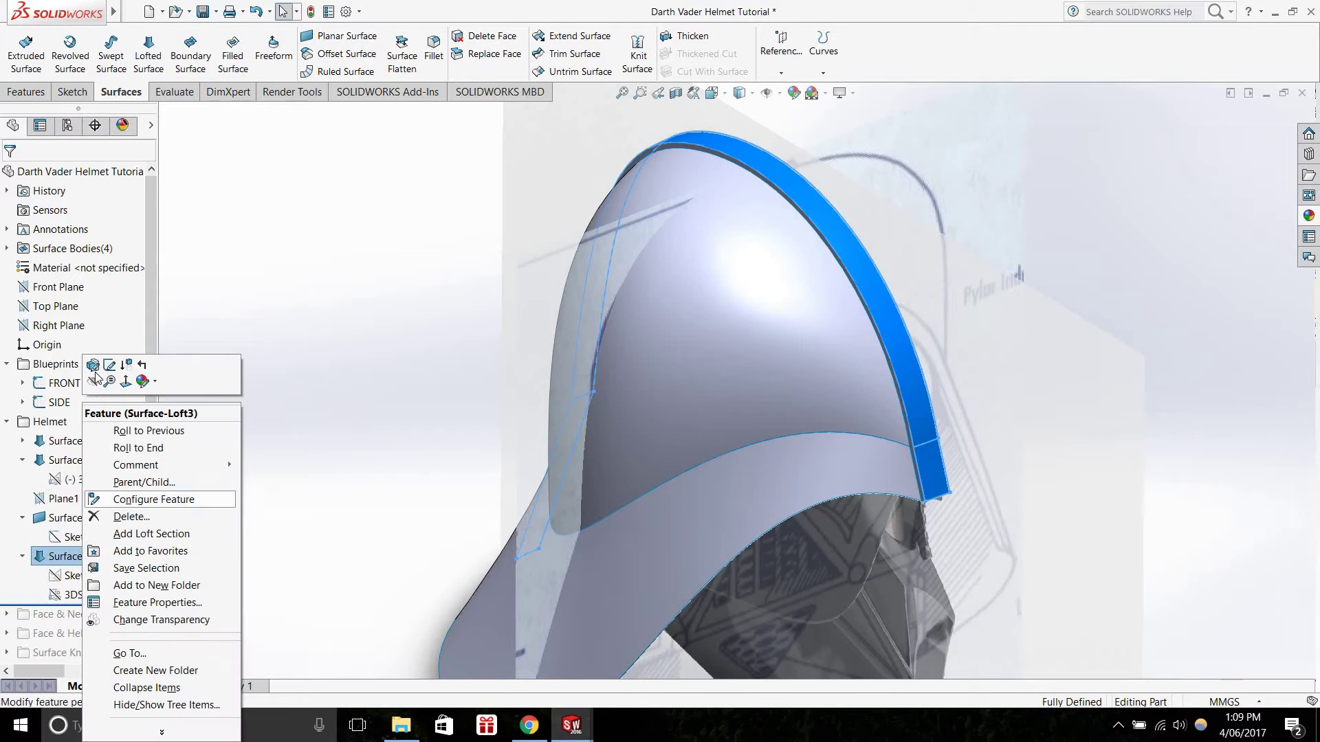
{"action": "left_click", "coordinate": [93, 368]}
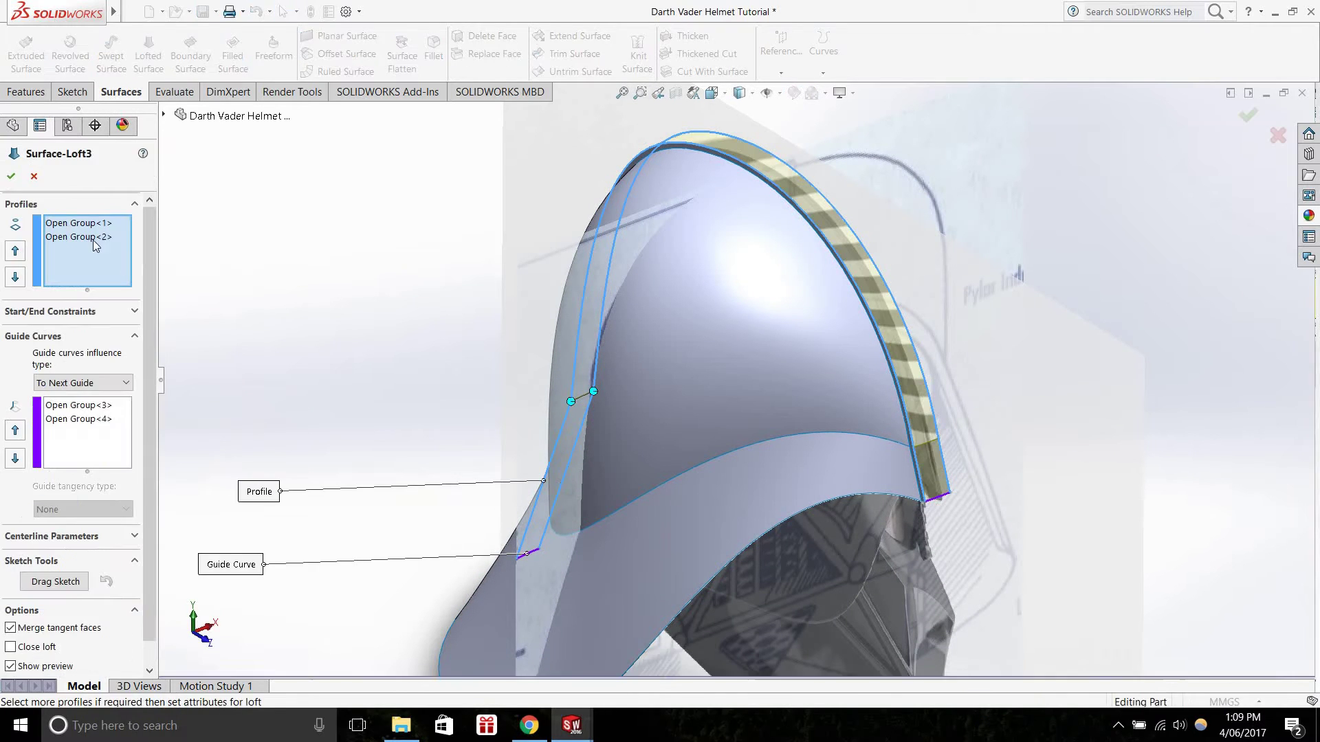
{"action": "left_click", "coordinate": [91, 225]}
{"action": "left_click", "coordinate": [89, 237]}
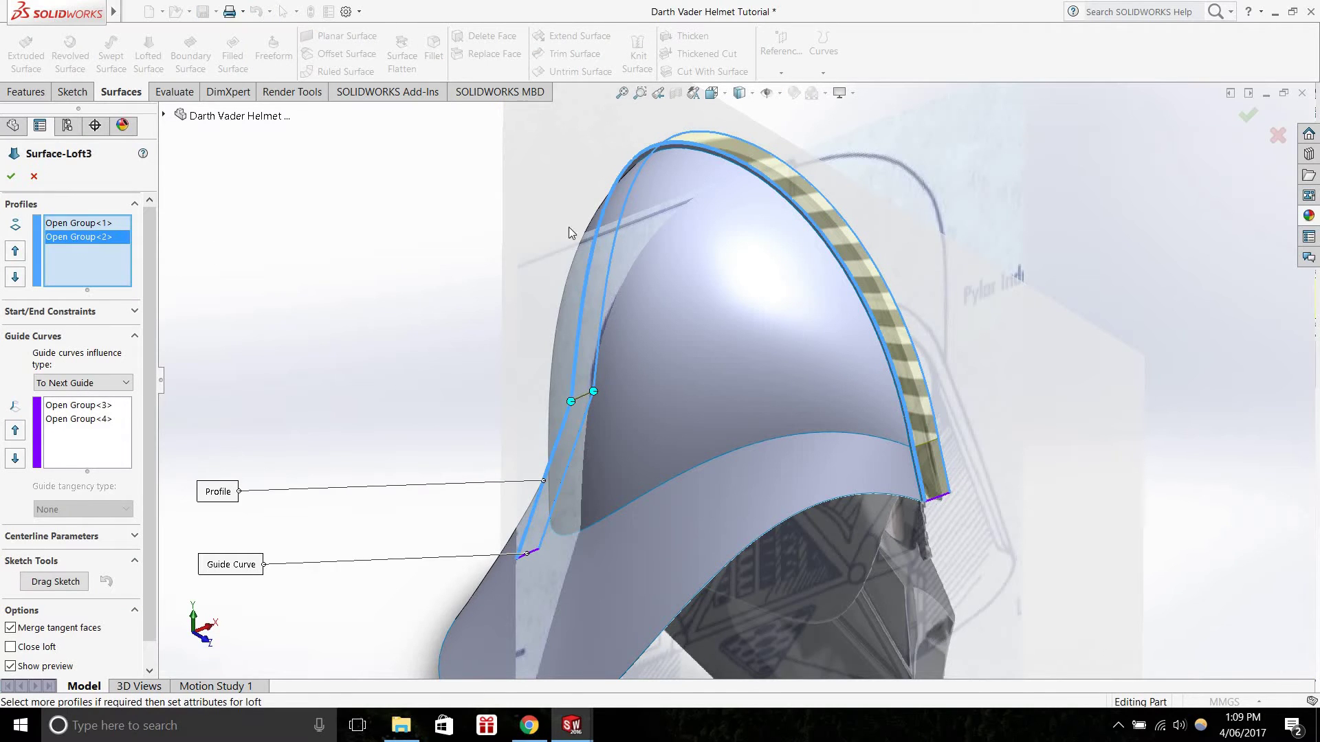
{"action": "left_click", "coordinate": [78, 405]}
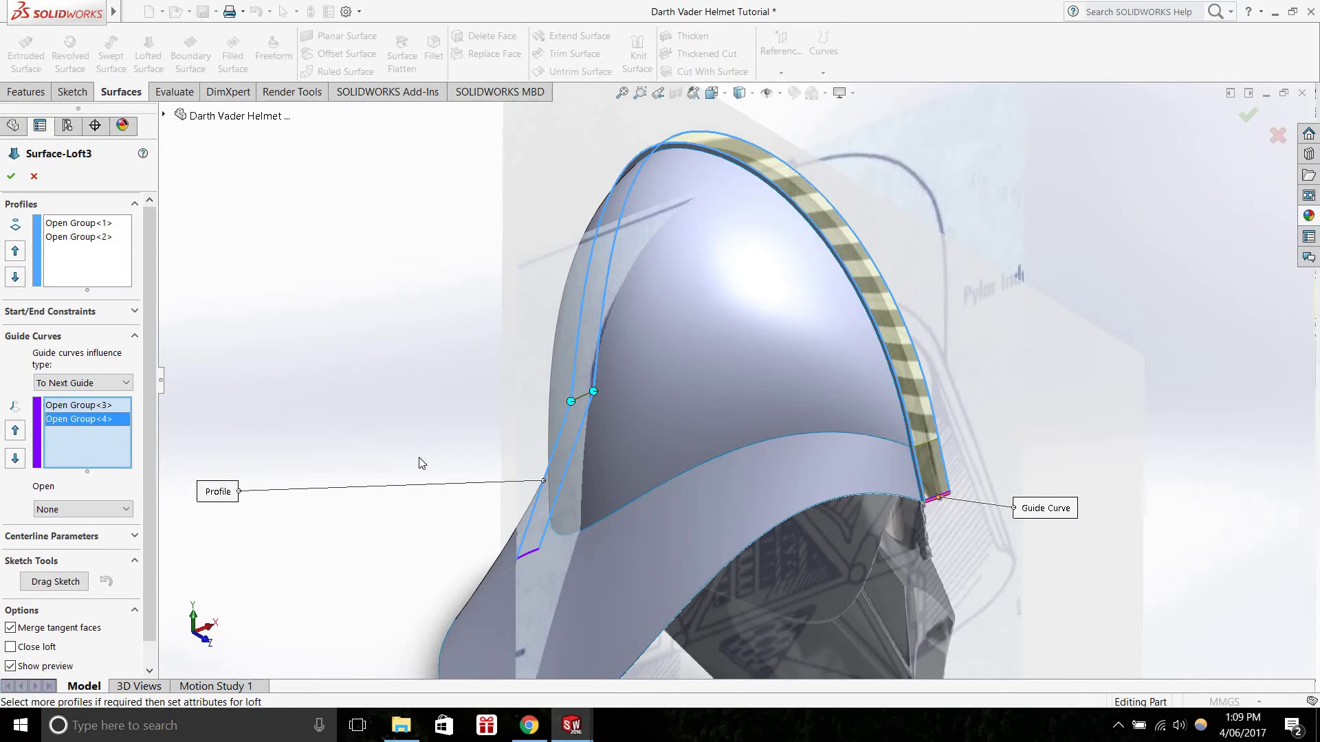
{"action": "middle_click_drag", "start_coordinate": [499, 450], "coordinate": [335, 524]}
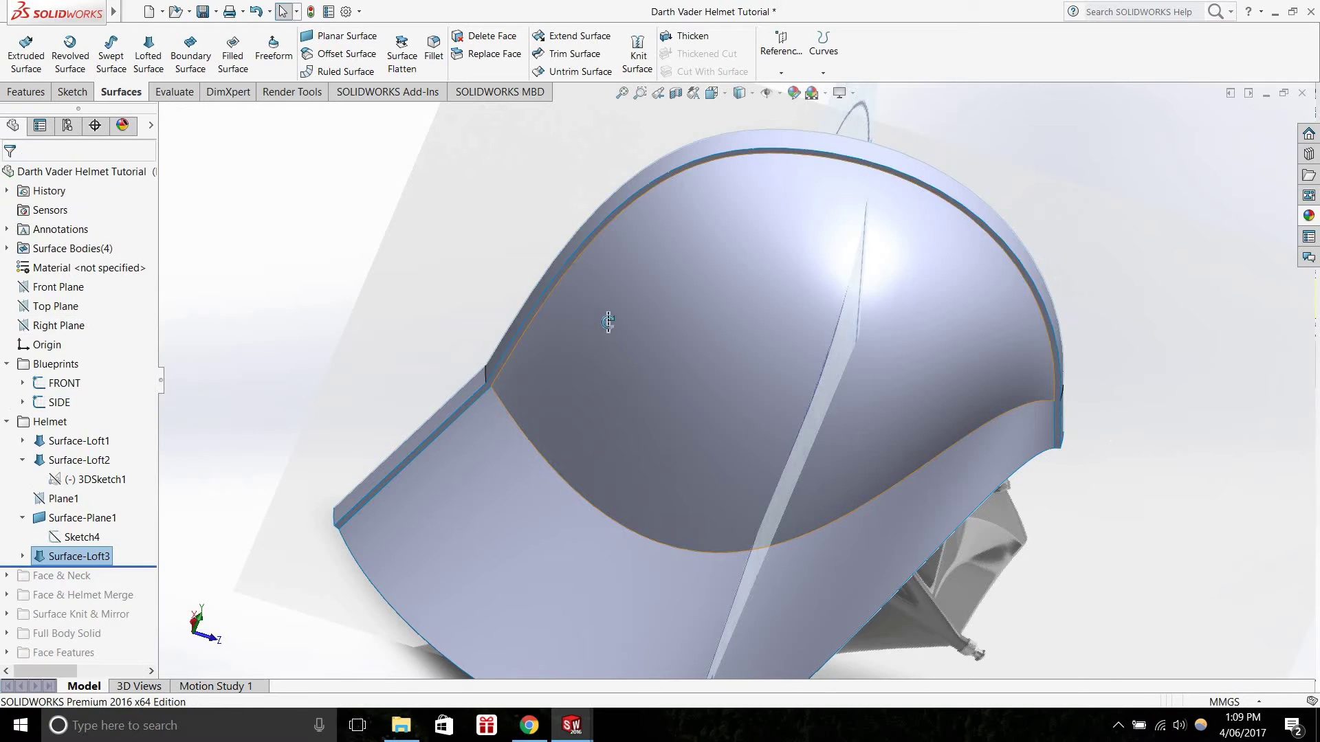
Collapse the Blueprints and Helmet folders, and roll the feature history forward to include the Face & Neck folder
{"action": "mouse_move", "coordinate": [607, 324]}
{"action": "middle_mouse_down"}
{"action": "mouse_move", "coordinate": [602, 474]}
{"action": "mouse_move", "coordinate": [820, 448]}
{"action": "mouse_move", "coordinate": [905, 502]}
{"action": "mouse_move", "coordinate": [856, 427]}
{"action": "mouse_move", "coordinate": [686, 301]}
{"action": "middle_mouse_up"}
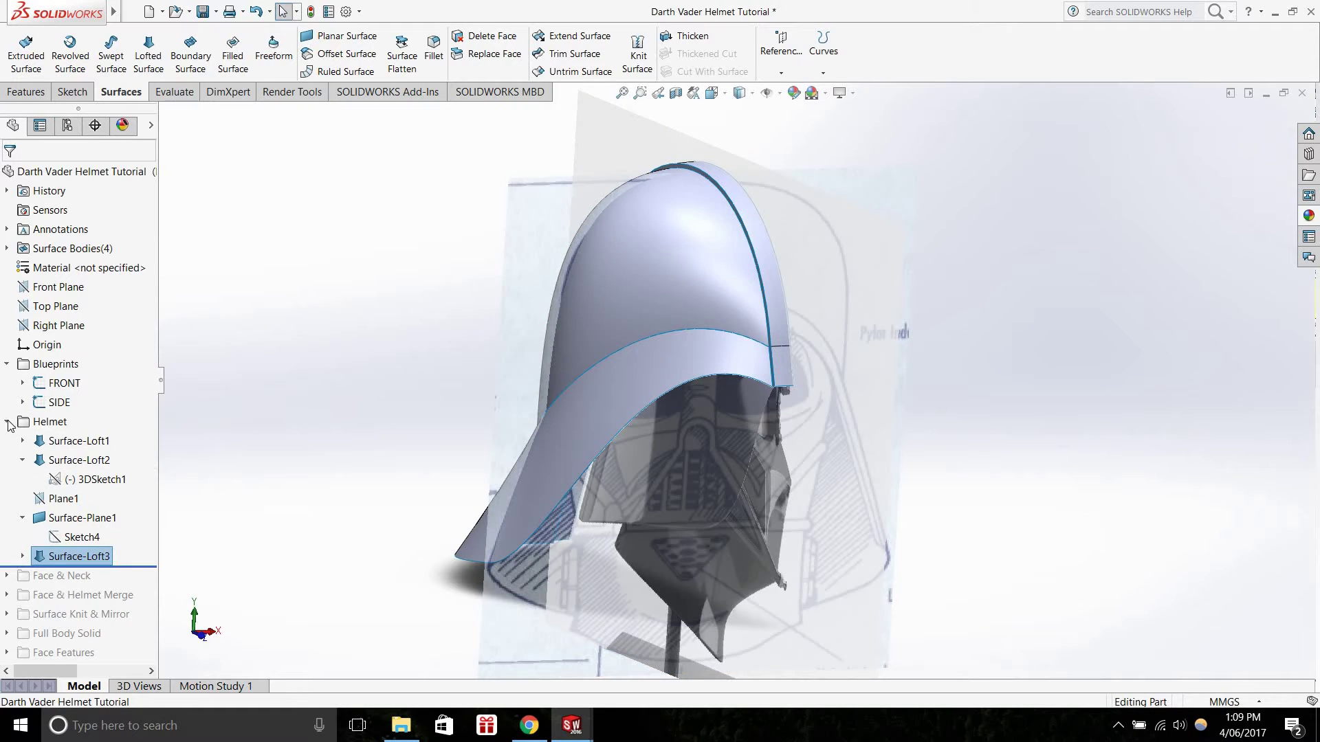
{"action": "left_click", "coordinate": [7, 364]}
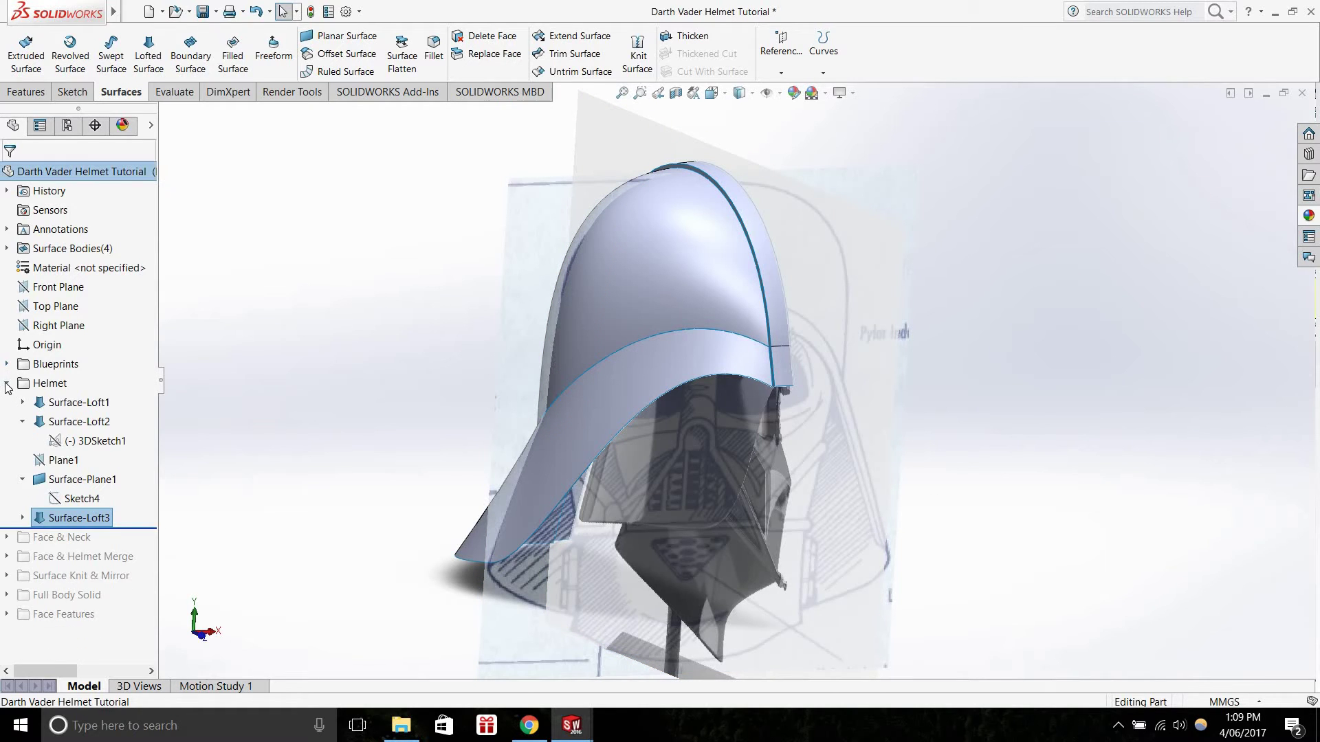
{"action": "left_click", "coordinate": [7, 384]}
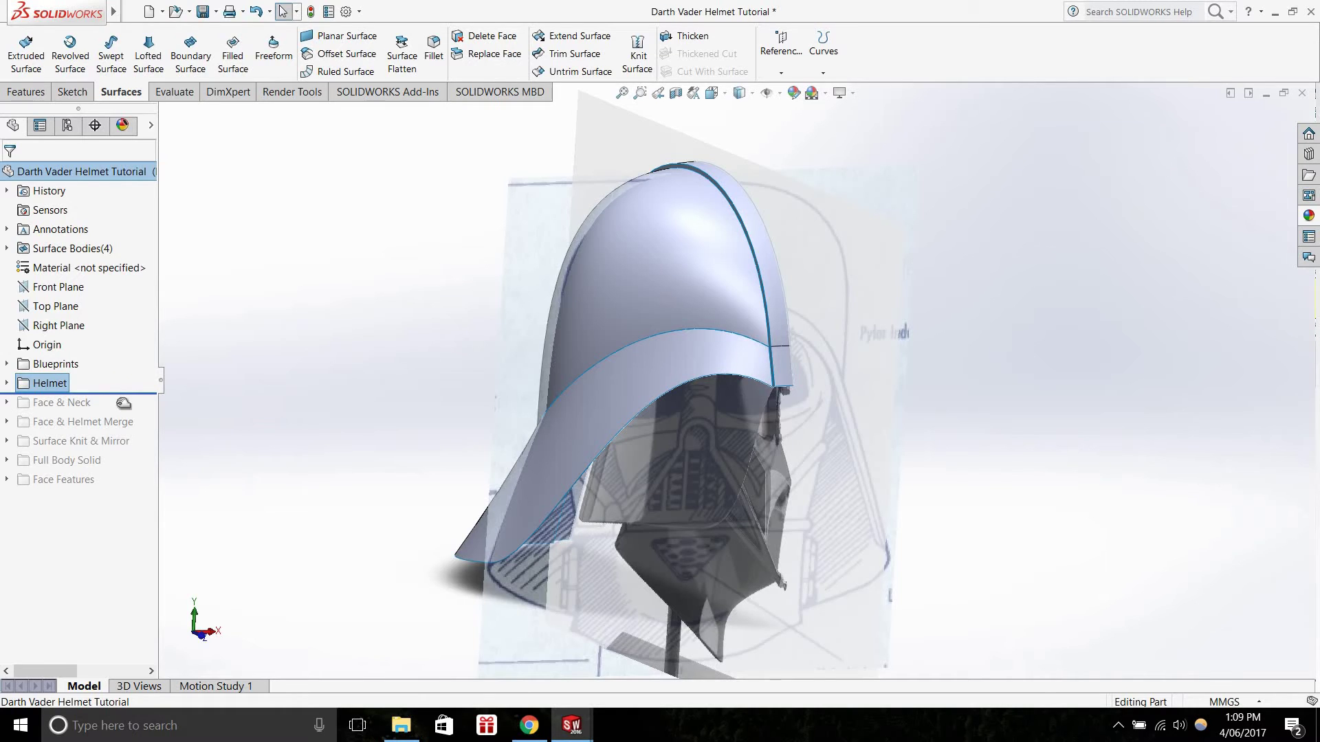
{"action": "left_click_drag", "start_coordinate": [123, 403], "coordinate": [123, 410]}
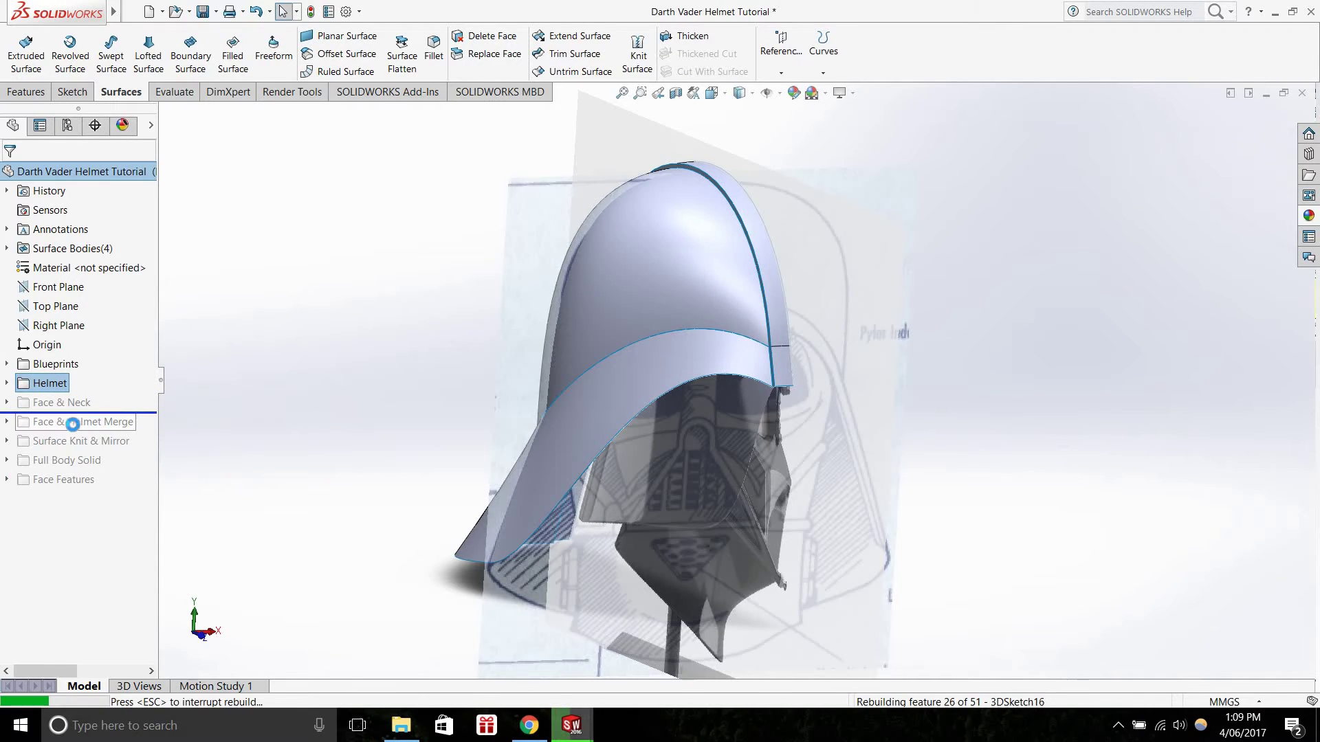
Expand the Face & Neck folder and highlight Surface-Loft4 to examine the surface below the eye on the face
{"action": "left_click", "coordinate": [7, 402]}
{"action": "left_click", "coordinate": [79, 191]}
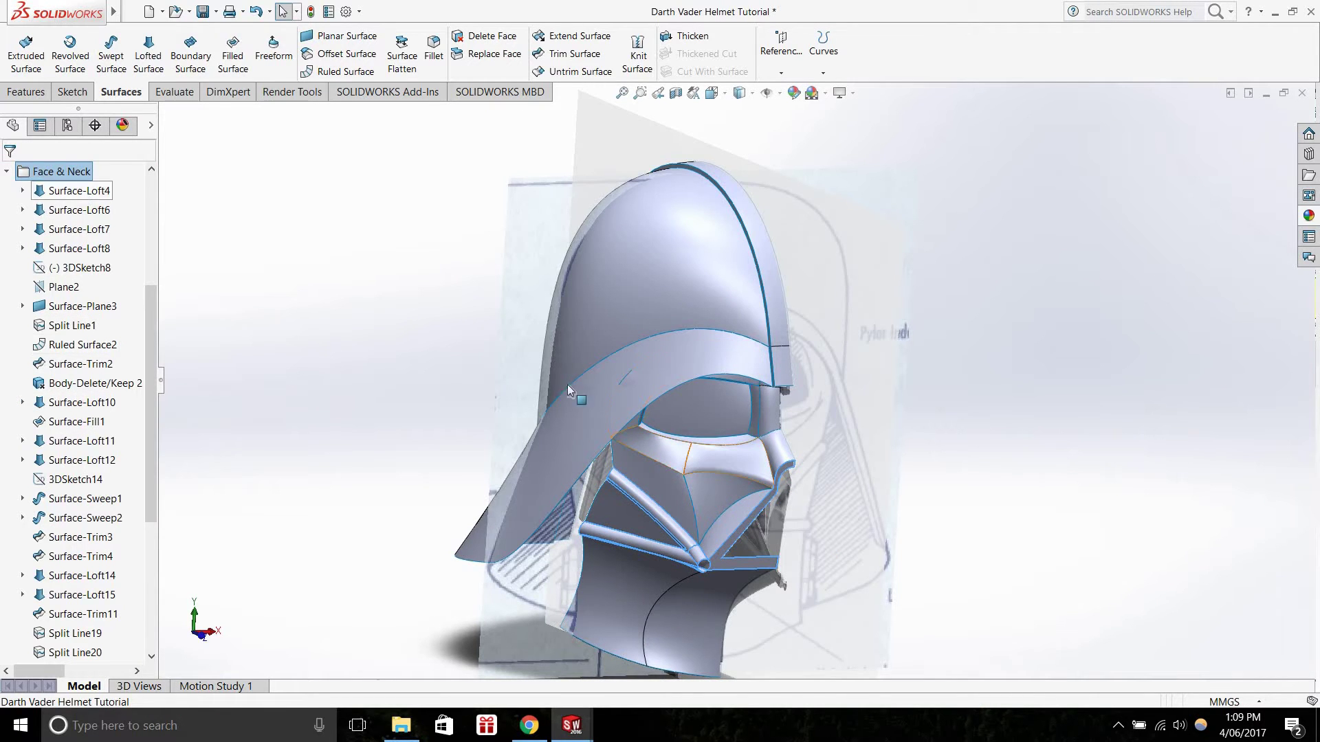
{"action": "middle_click_drag", "start_coordinate": [661, 451], "coordinate": [858, 464]}
{"action": "scroll", "coordinate": [858, 464], "scroll_direction": "down", "scroll_amount": 3}
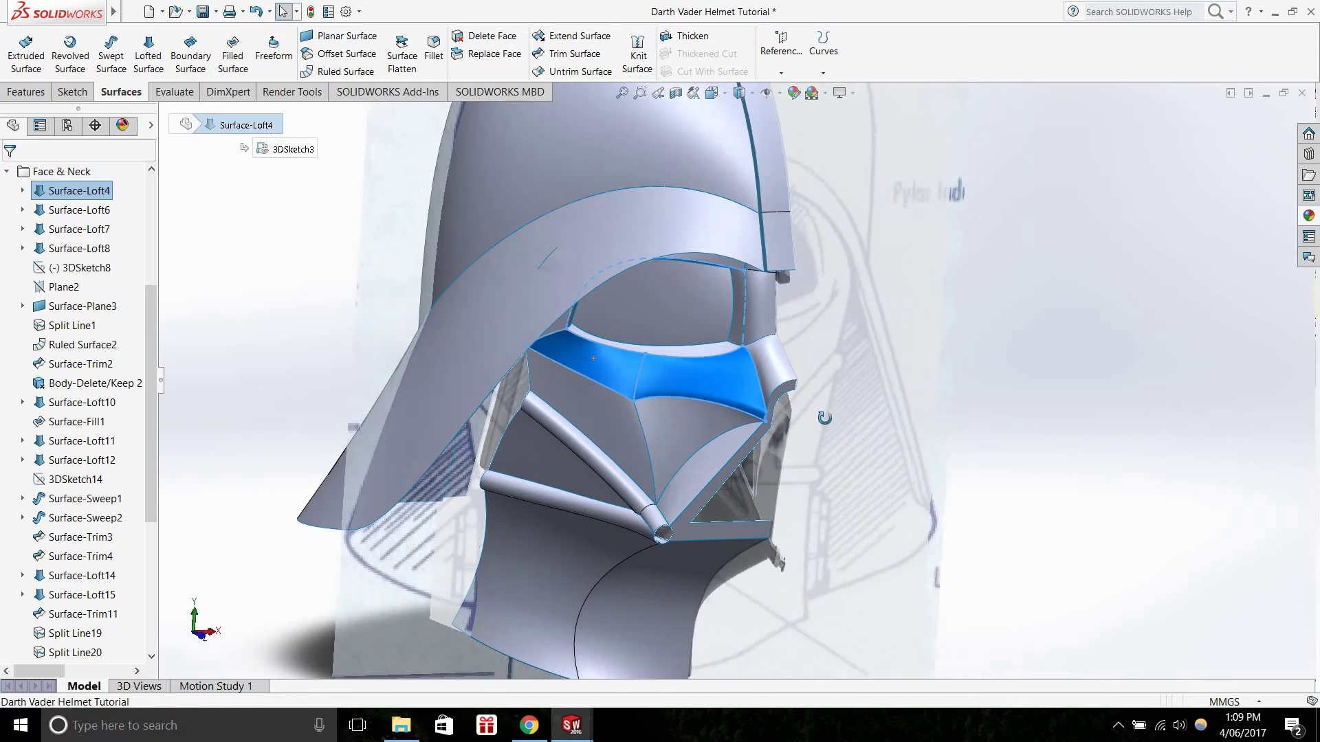
{"action": "middle_click_drag", "start_coordinate": [825, 417], "coordinate": [832, 506]}
{"action": "scroll", "coordinate": [851, 347], "scroll_direction": "up", "scroll_amount": 2}
{"action": "scroll", "coordinate": [890, 365], "scroll_direction": "down", "scroll_amount": 2}
{"action": "middle_click_drag", "start_coordinate": [890, 364], "coordinate": [637, 313], "text": "ctrl"}
{"action": "key", "text": "f"}
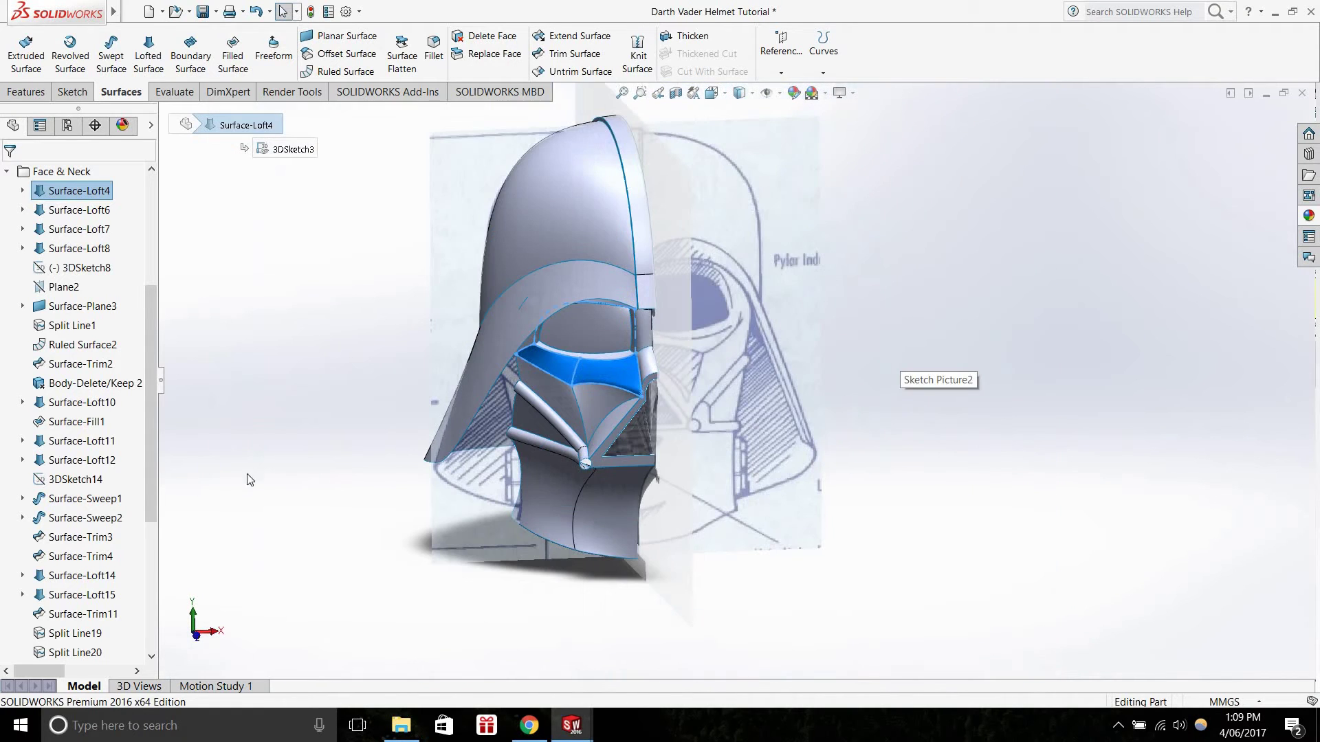
Roll the feature history back to just after Surface-Loft4, and show the model in the Front view
{"action": "scroll", "coordinate": [103, 524], "scroll_direction": "down", "scroll_amount": 5}
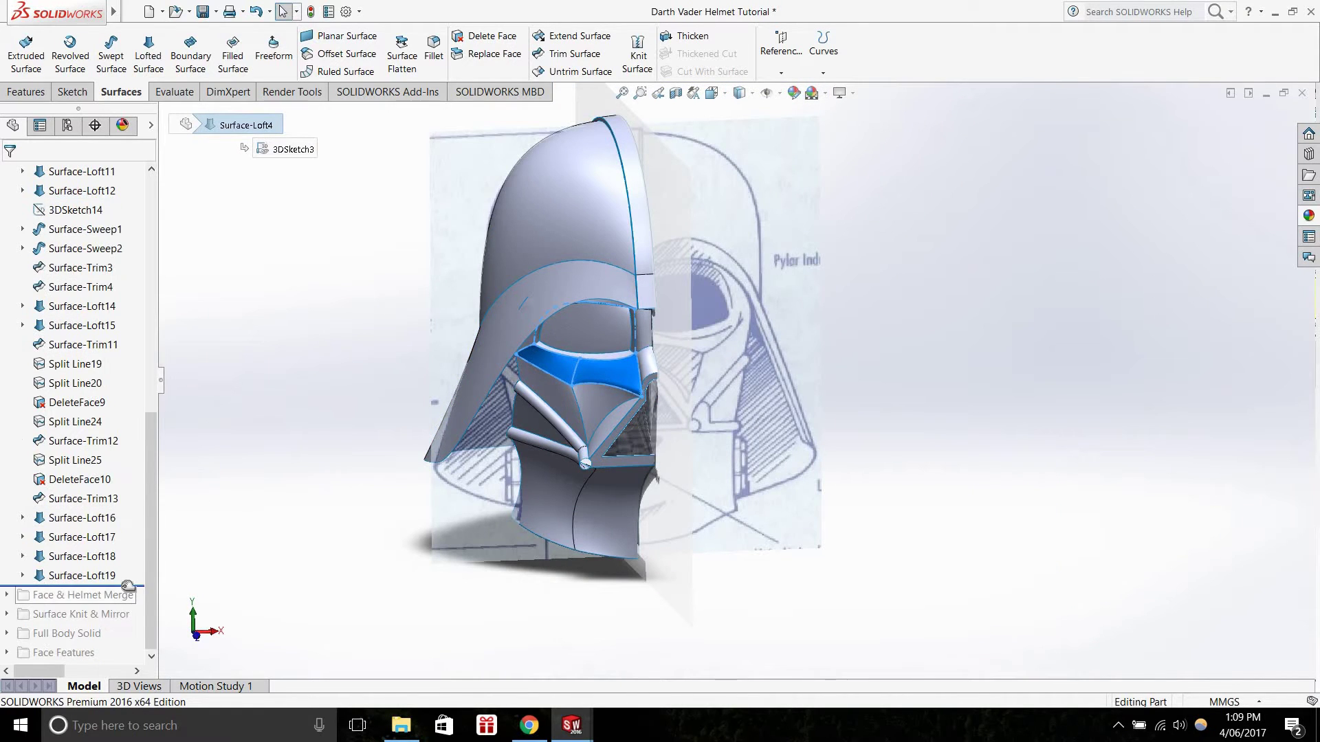
{"action": "left_click_drag", "start_coordinate": [125, 432], "coordinate": [122, 250]}
{"action": "left_click_drag", "start_coordinate": [82, 393], "coordinate": [82, 220]}
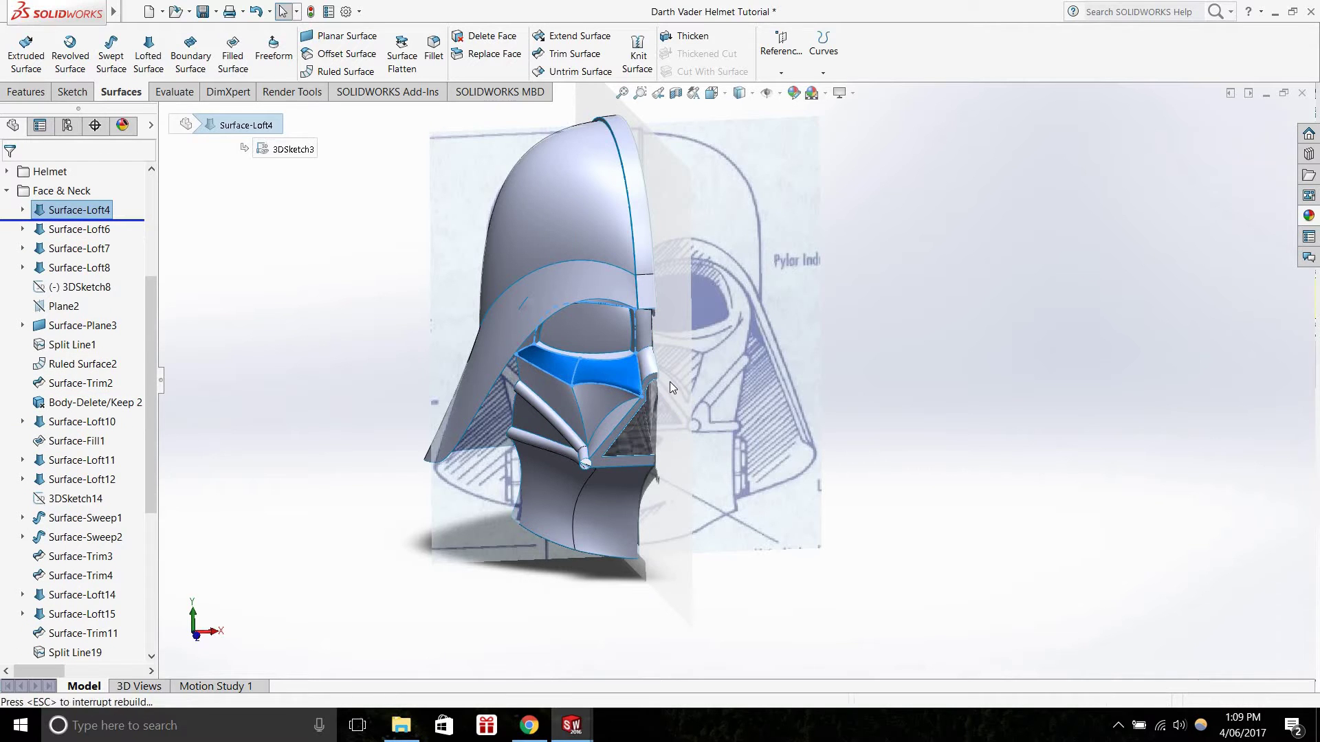
{"action": "scroll", "coordinate": [625, 375], "scroll_direction": "down", "scroll_amount": 2}
{"action": "middle_click_drag", "start_coordinate": [575, 372], "coordinate": [426, 481]}
{"action": "left_click", "coordinate": [195, 634]}
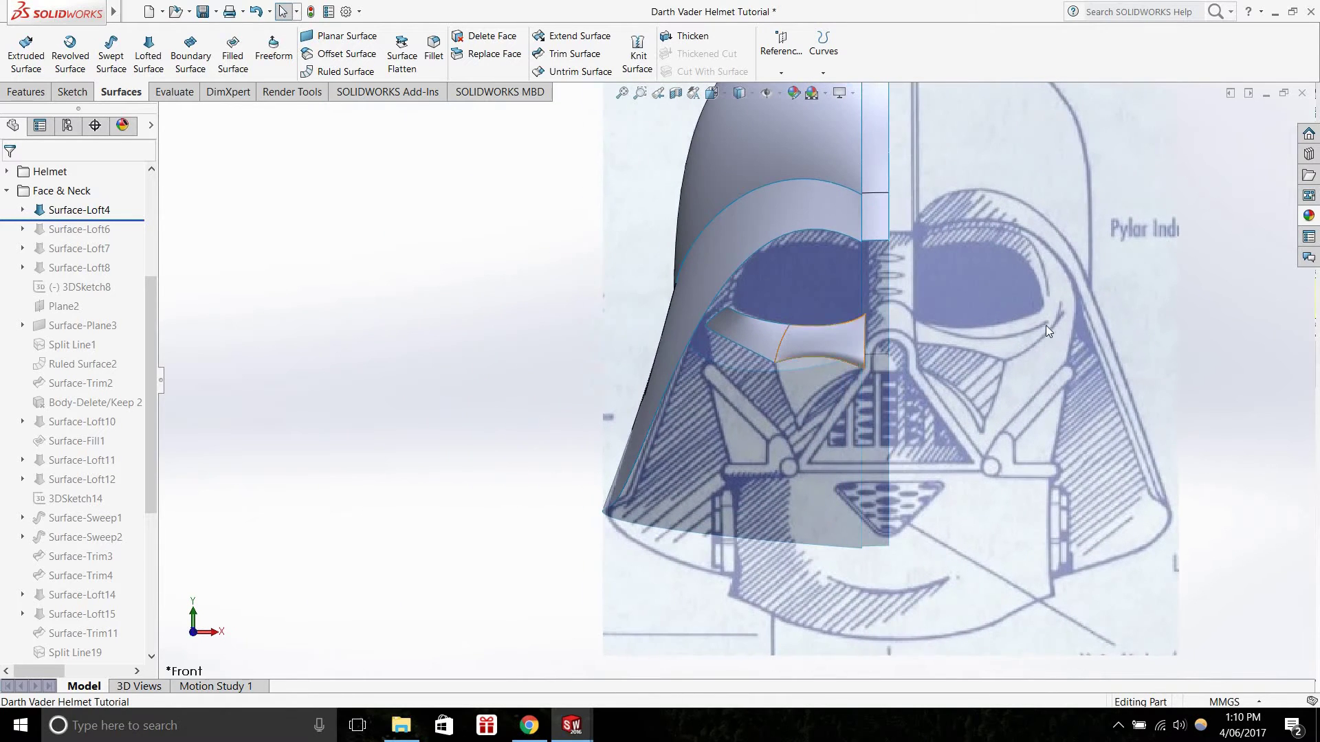
Expand Surface-Loft4 and open its 3DSketch3 for editing
{"action": "left_click", "coordinate": [24, 211]}
{"action": "right_click", "coordinate": [71, 229]}
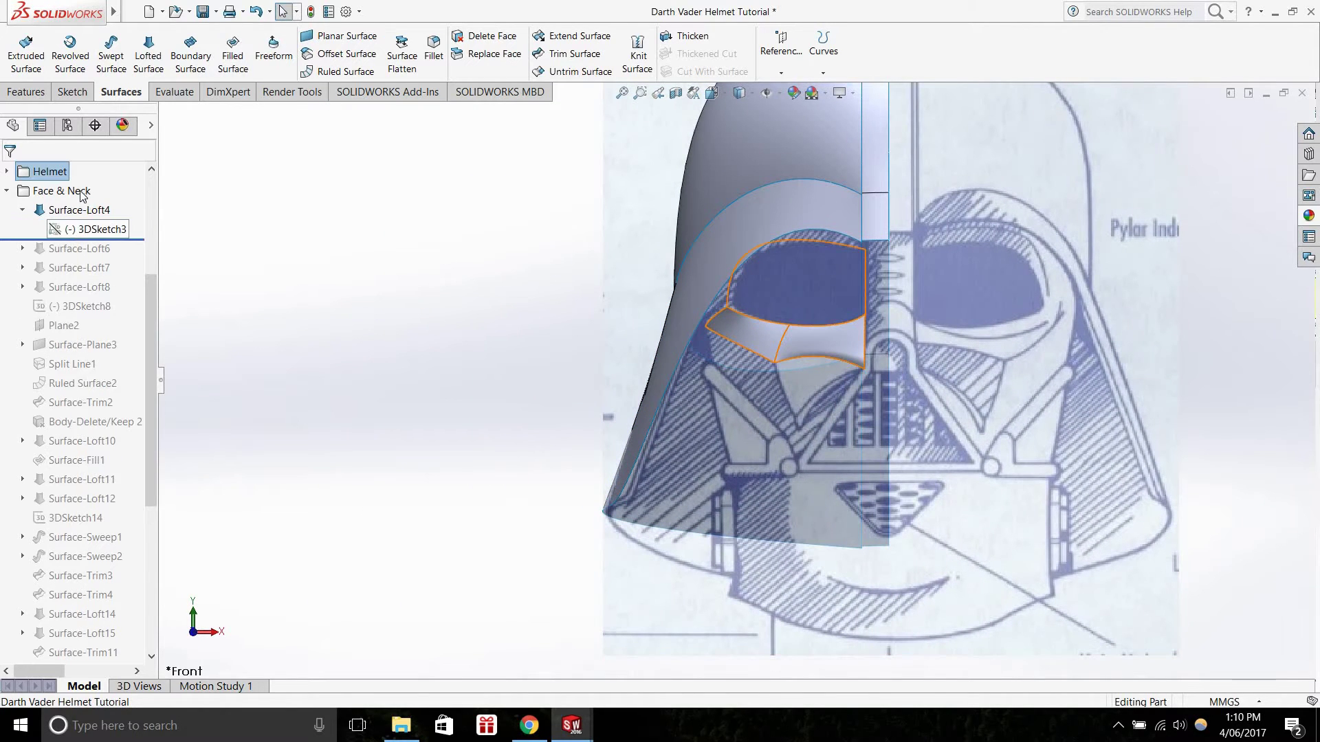
{"action": "left_click", "coordinate": [80, 192]}
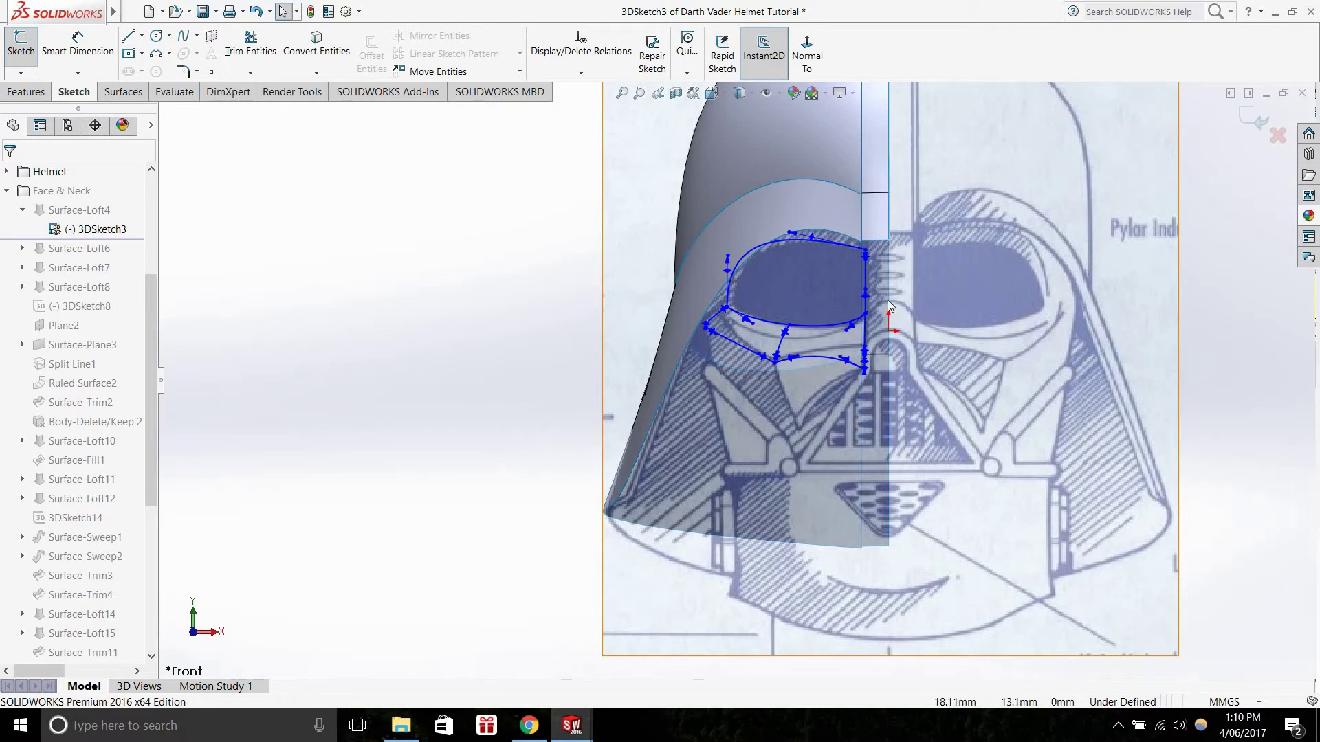
{"action": "scroll", "coordinate": [894, 301], "scroll_direction": "down", "scroll_amount": 2}
{"action": "scroll", "coordinate": [731, 422], "scroll_direction": "down", "scroll_amount": 1}
Select splines along the lower and centre edges of 3DSketch3 and examine the sketch in the Front, Top and Left views
{"action": "left_click", "coordinate": [727, 416]}
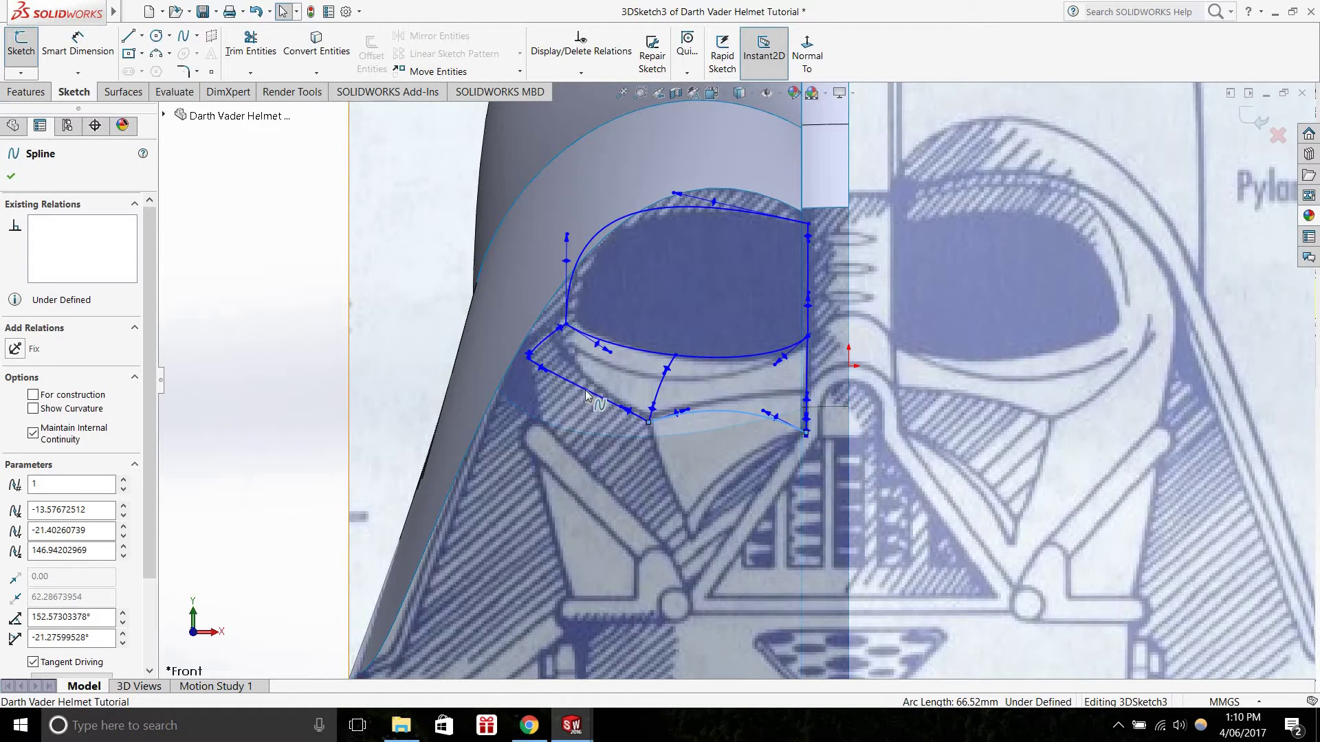
{"action": "scroll", "coordinate": [781, 319], "scroll_direction": "up", "scroll_amount": 3}
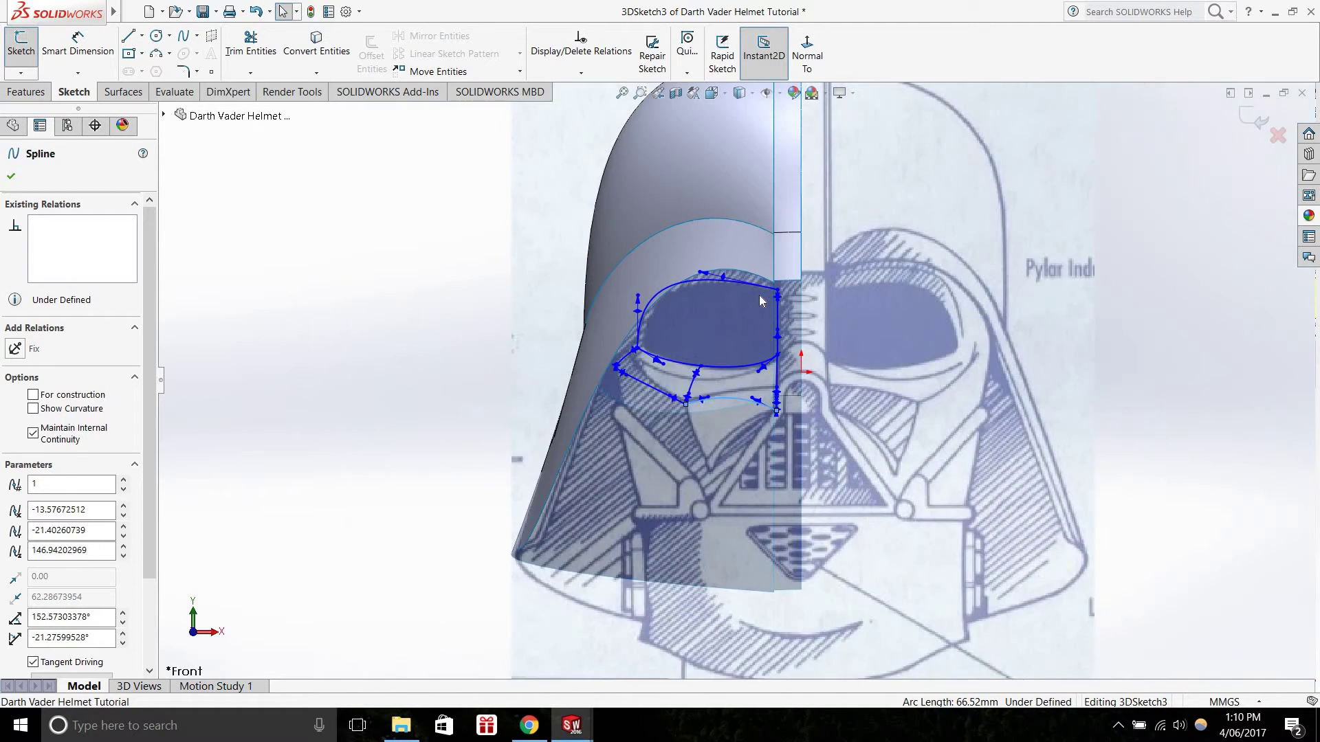
{"action": "scroll", "coordinate": [759, 295], "scroll_direction": "down", "scroll_amount": 3}
{"action": "left_click", "coordinate": [731, 481]}
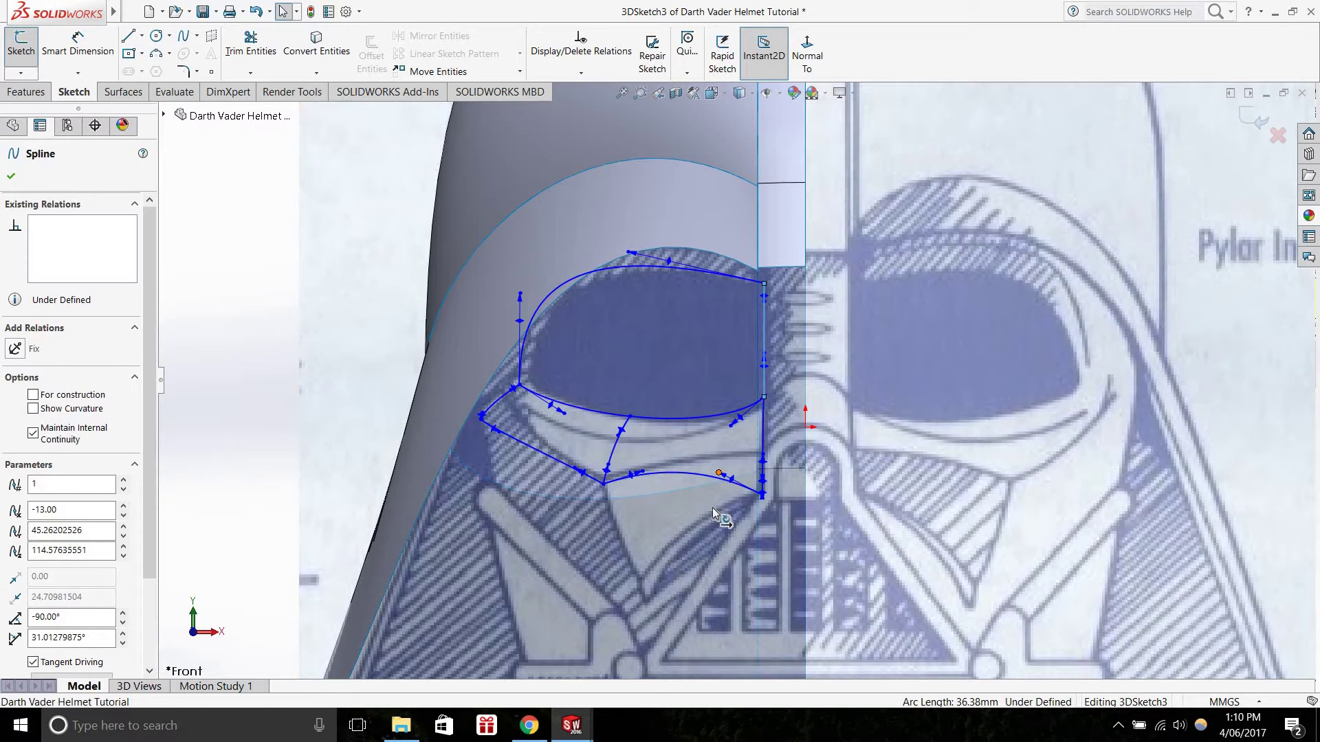
{"action": "left_click", "coordinate": [762, 494]}
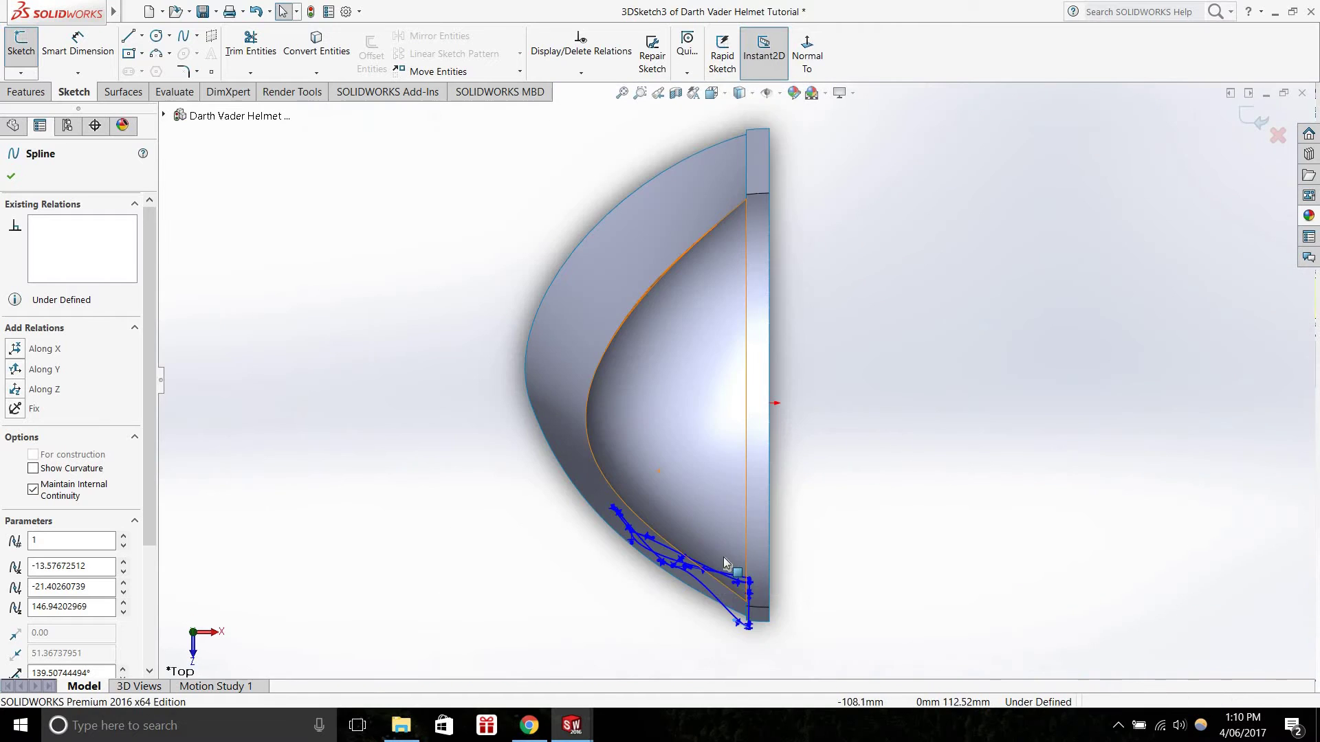
{"action": "left_click", "coordinate": [213, 632]}
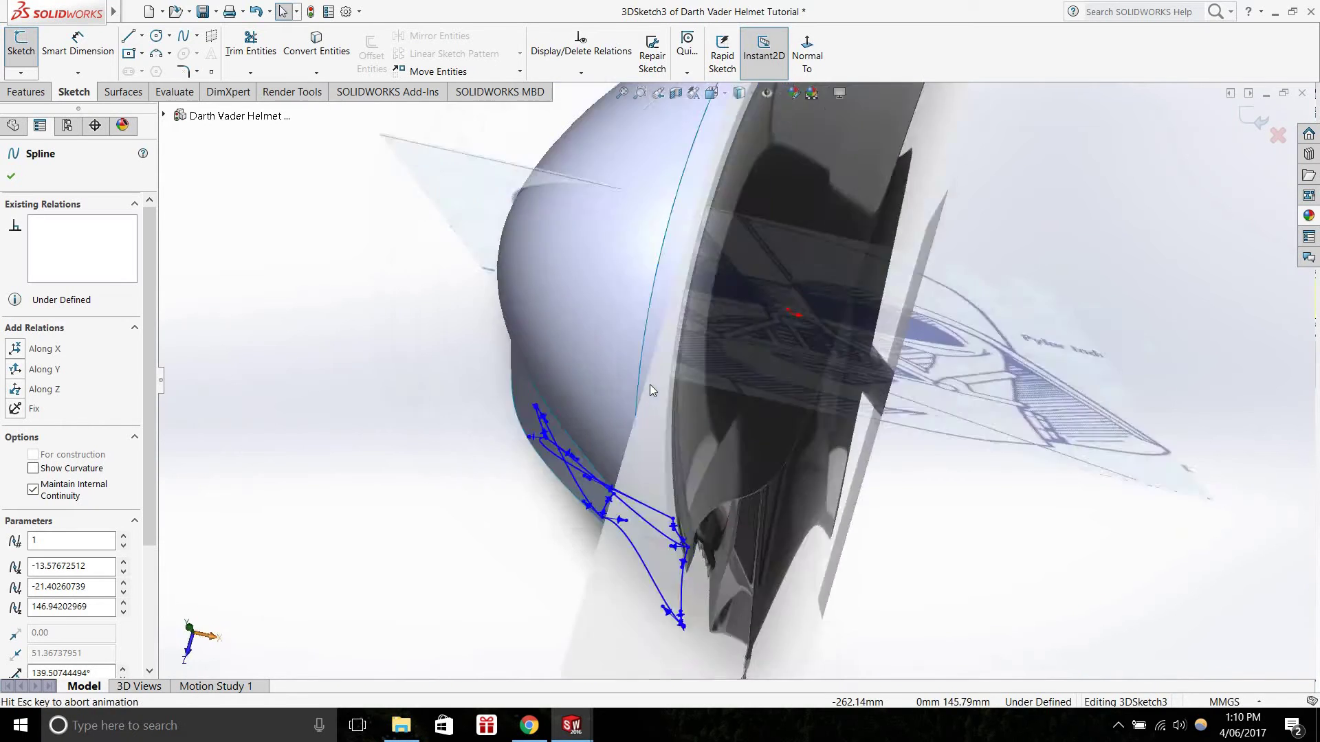
{"action": "left_click", "coordinate": [194, 634]}
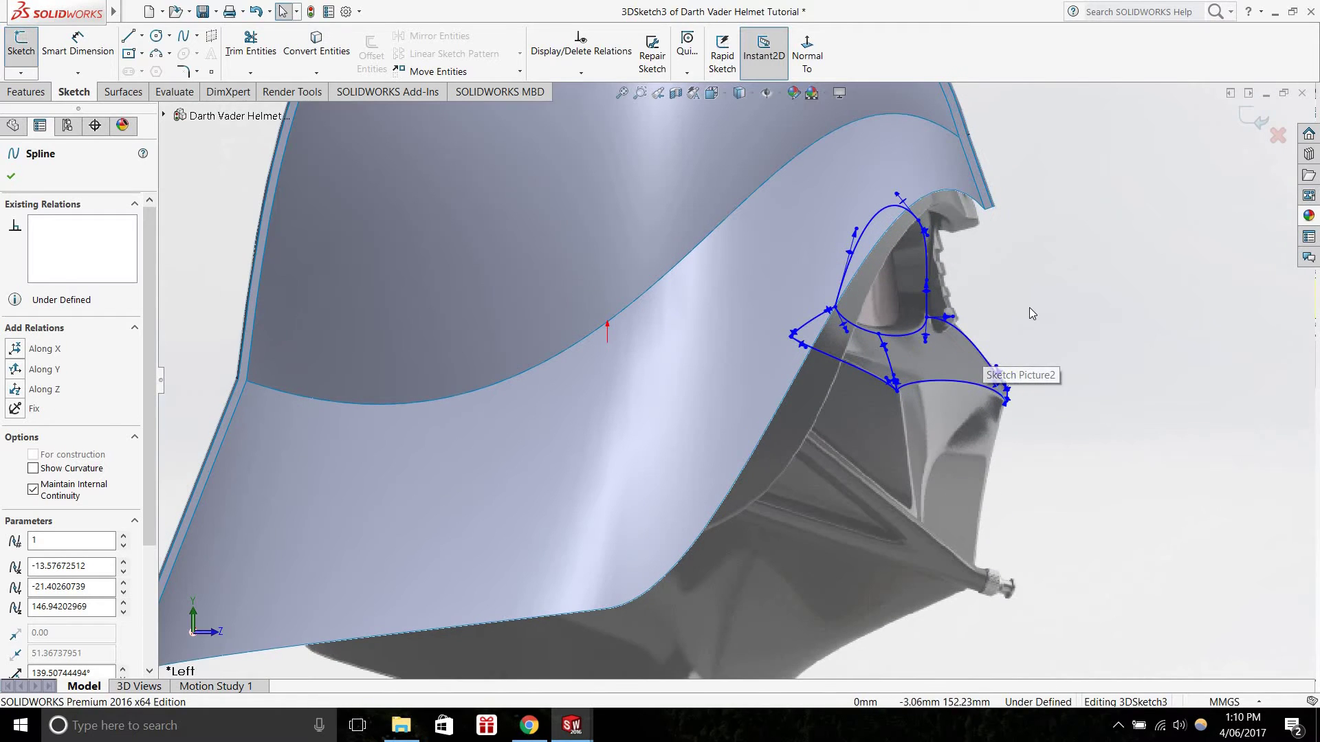
Turn the upper tangency handle of the nose-side guide spline downward, and check the curve in the Front and Right views
{"action": "scroll", "coordinate": [872, 341], "scroll_direction": "down", "scroll_amount": 2}
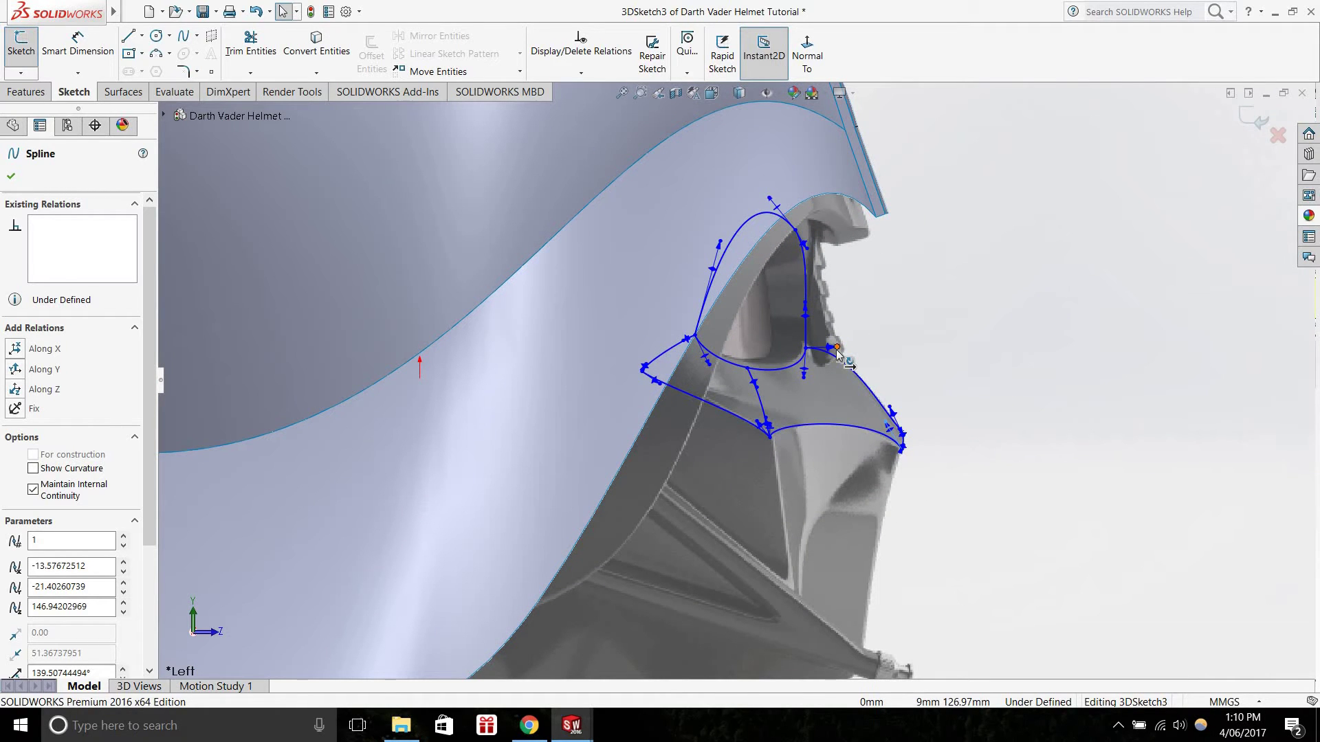
{"action": "left_click_drag", "start_coordinate": [837, 351], "coordinate": [814, 404]}
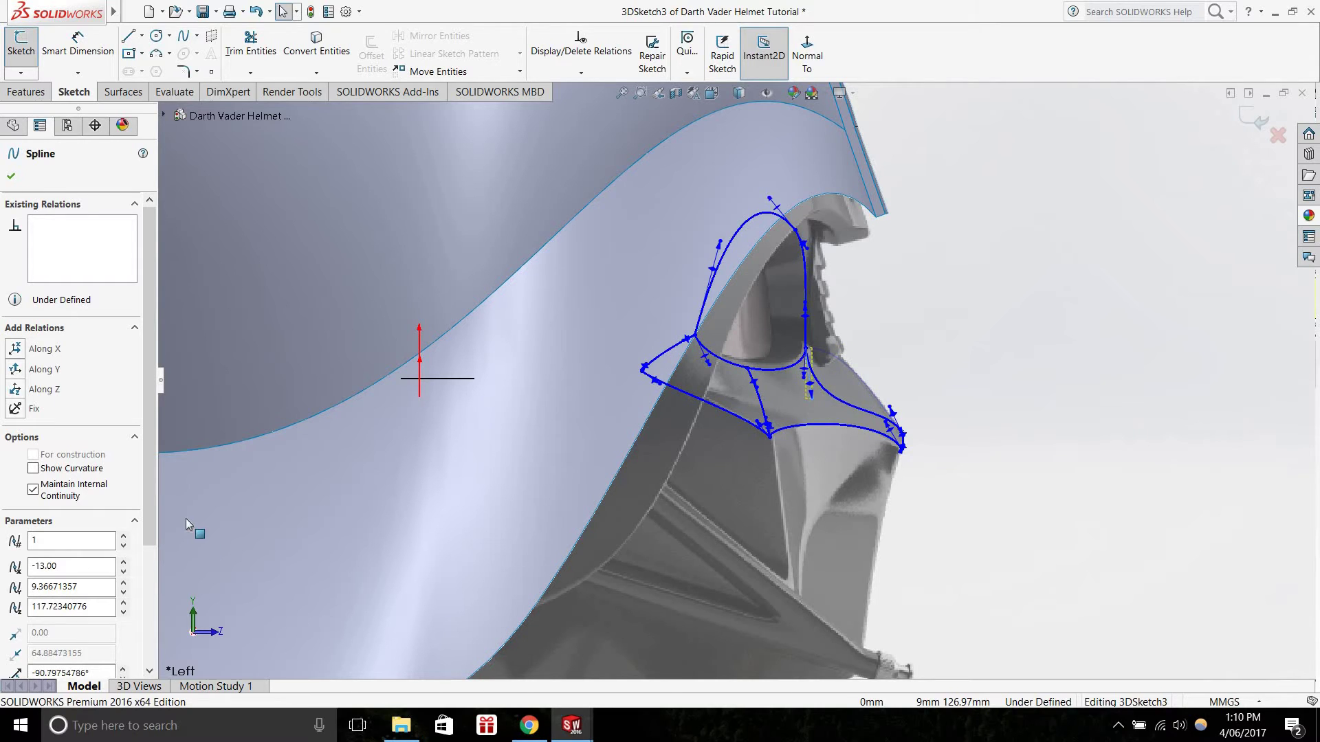
{"action": "left_click", "coordinate": [210, 631]}
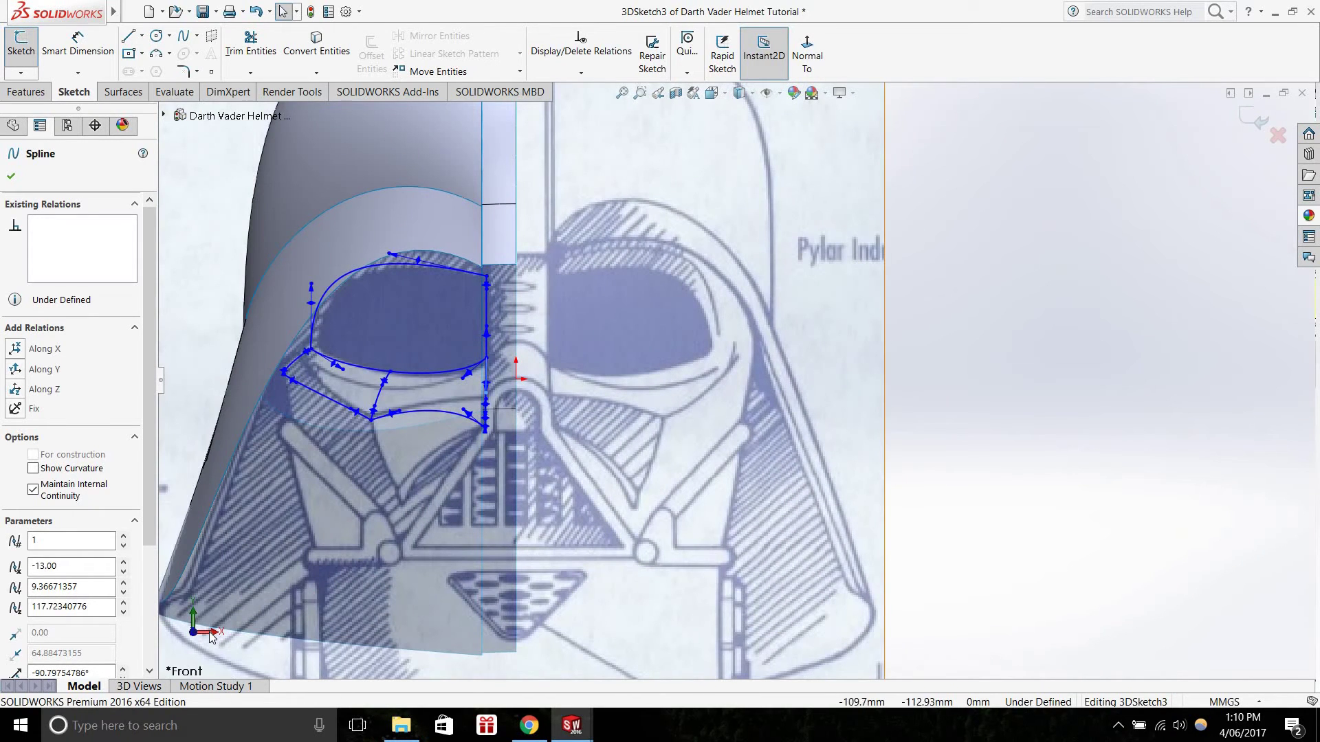
{"action": "left_click", "coordinate": [213, 631]}
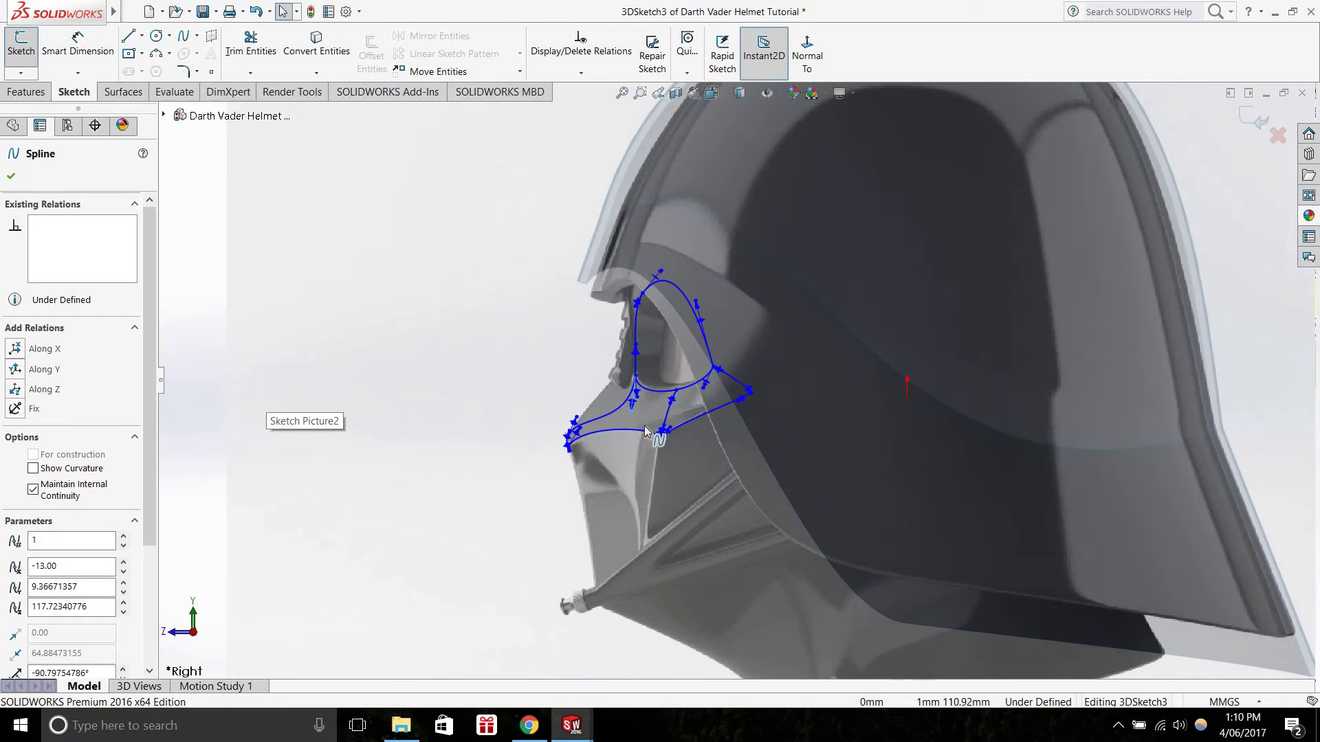
Try to swing the nose-side guide spline's upper tangency handle back to horizontal, and close the spline properties
{"action": "scroll", "coordinate": [647, 432], "scroll_direction": "down", "scroll_amount": 3}
{"action": "left_click_drag", "start_coordinate": [591, 385], "coordinate": [590, 358]}
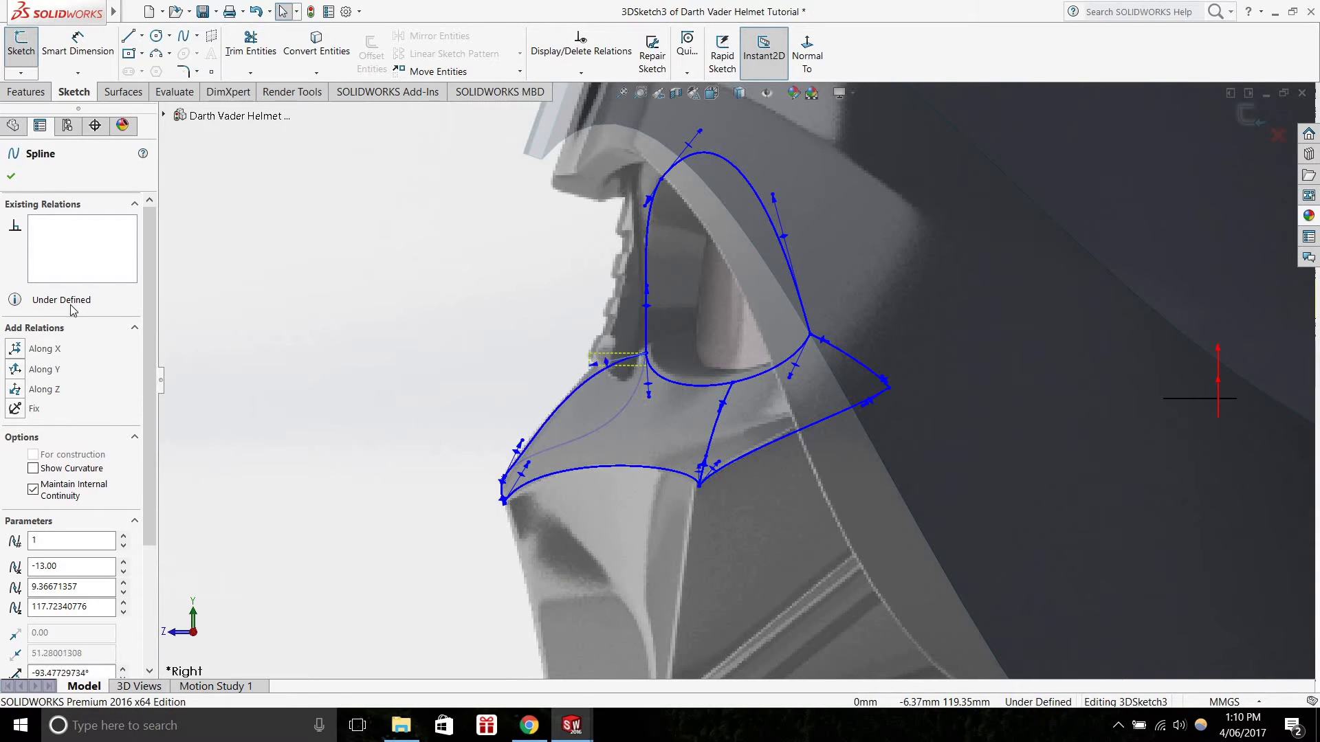
{"action": "left_click", "coordinate": [13, 177]}
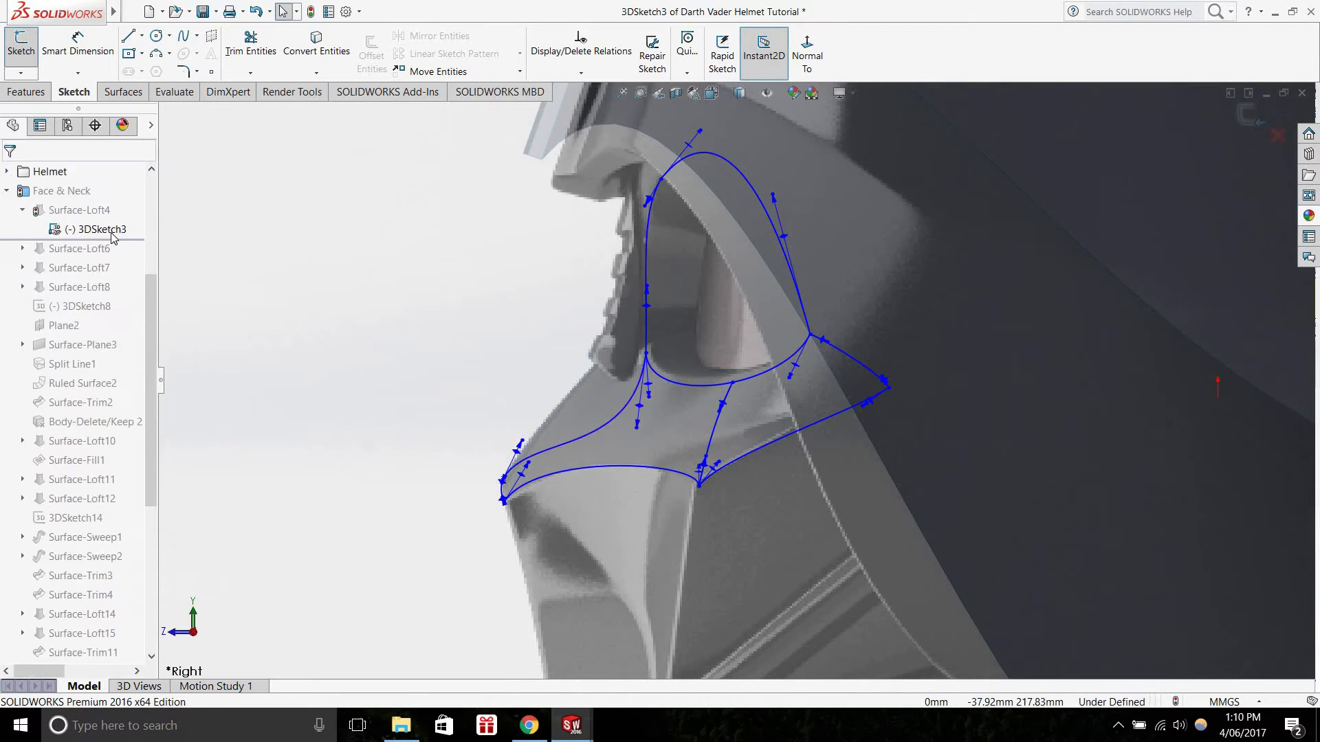
Rebuild Surface-Loft4 with the reshaped guide spline, and reopen 3DSketch3 to restore the spline's original curve
{"action": "left_click", "coordinate": [21, 73]}
{"action": "left_click", "coordinate": [47, 94]}
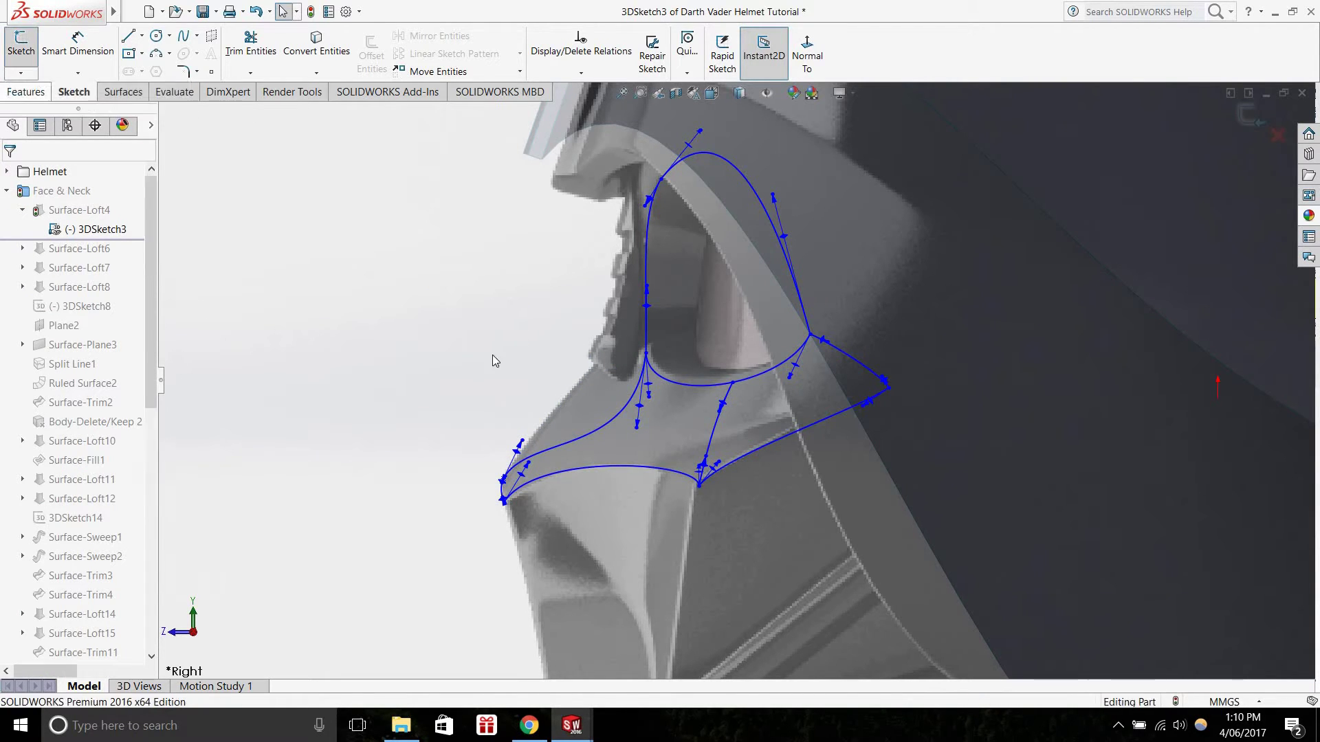
{"action": "key", "text": "ctrl+1"}
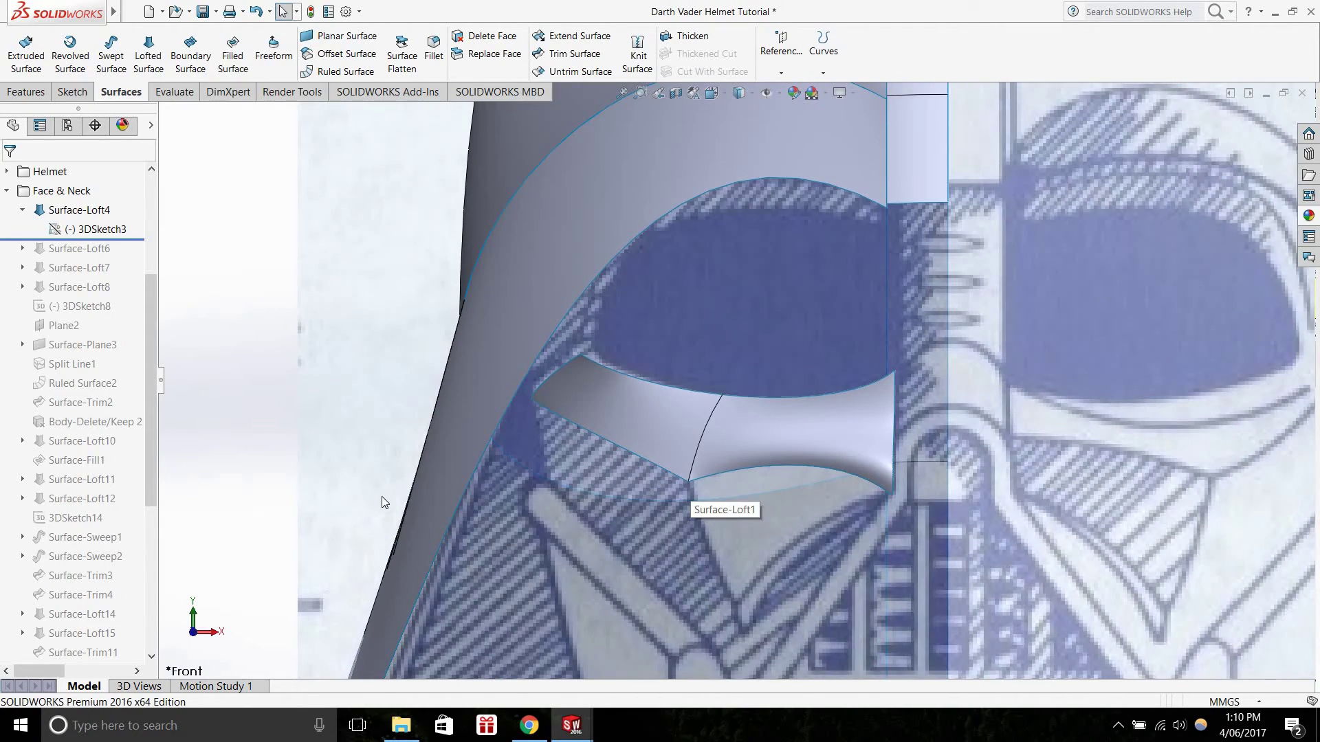
{"action": "middle_click_drag", "start_coordinate": [456, 498], "coordinate": [241, 512]}
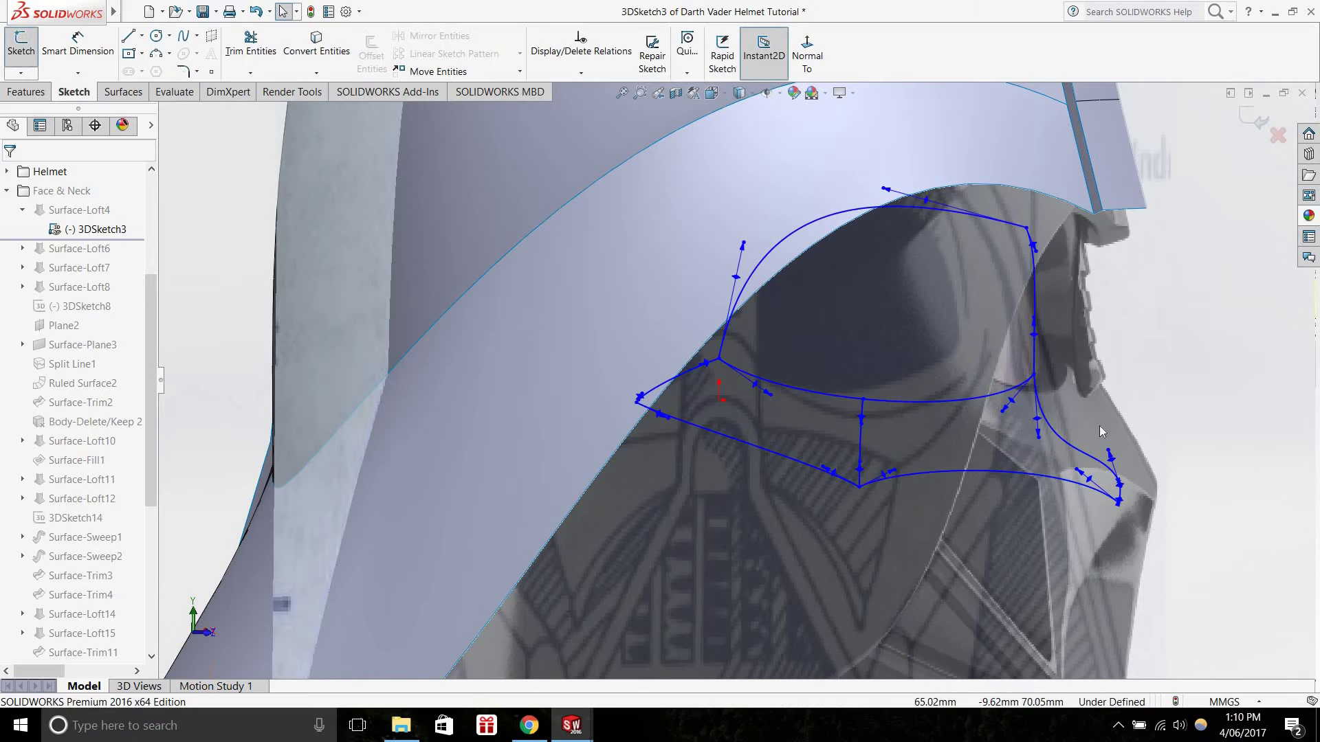
{"action": "key", "text": "ctrl+b"}
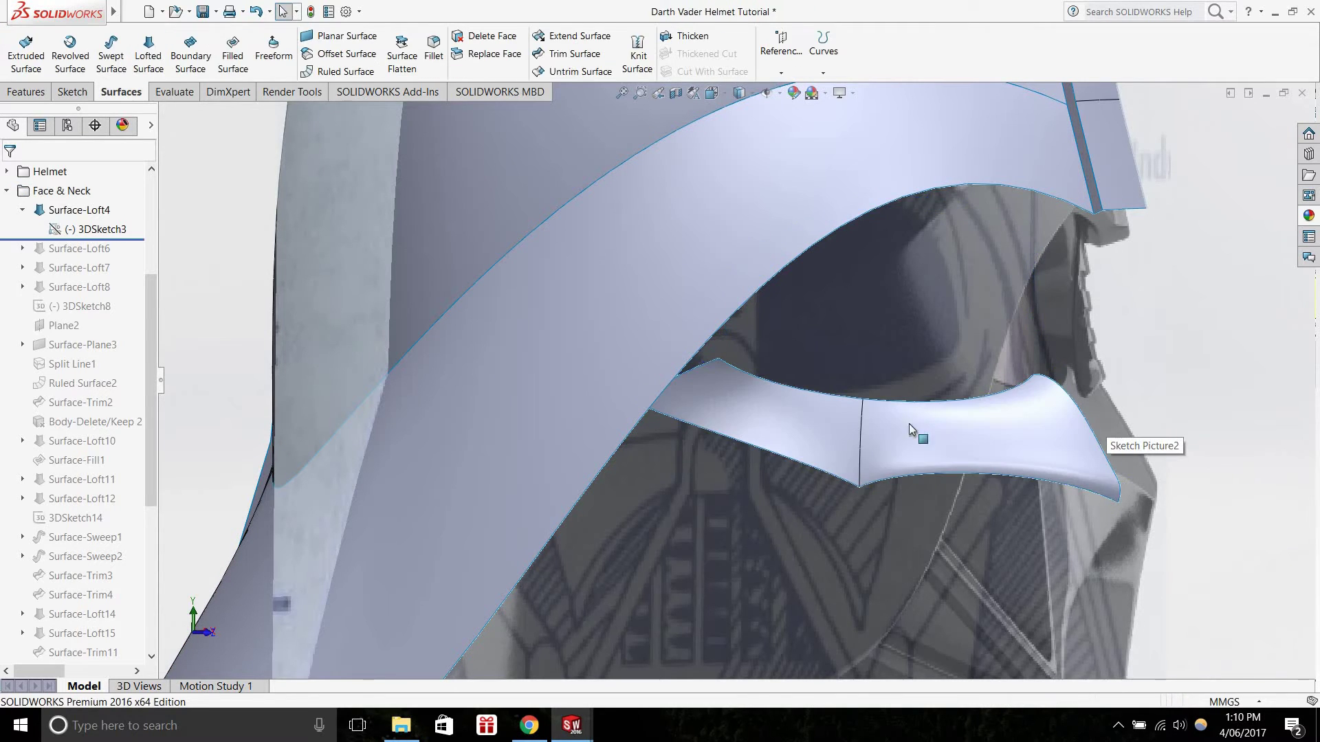
Open the Surface-Loft4 definition to examine its two open-group profiles and three guide curves, and close it without changes
{"action": "right_click", "coordinate": [79, 210]}
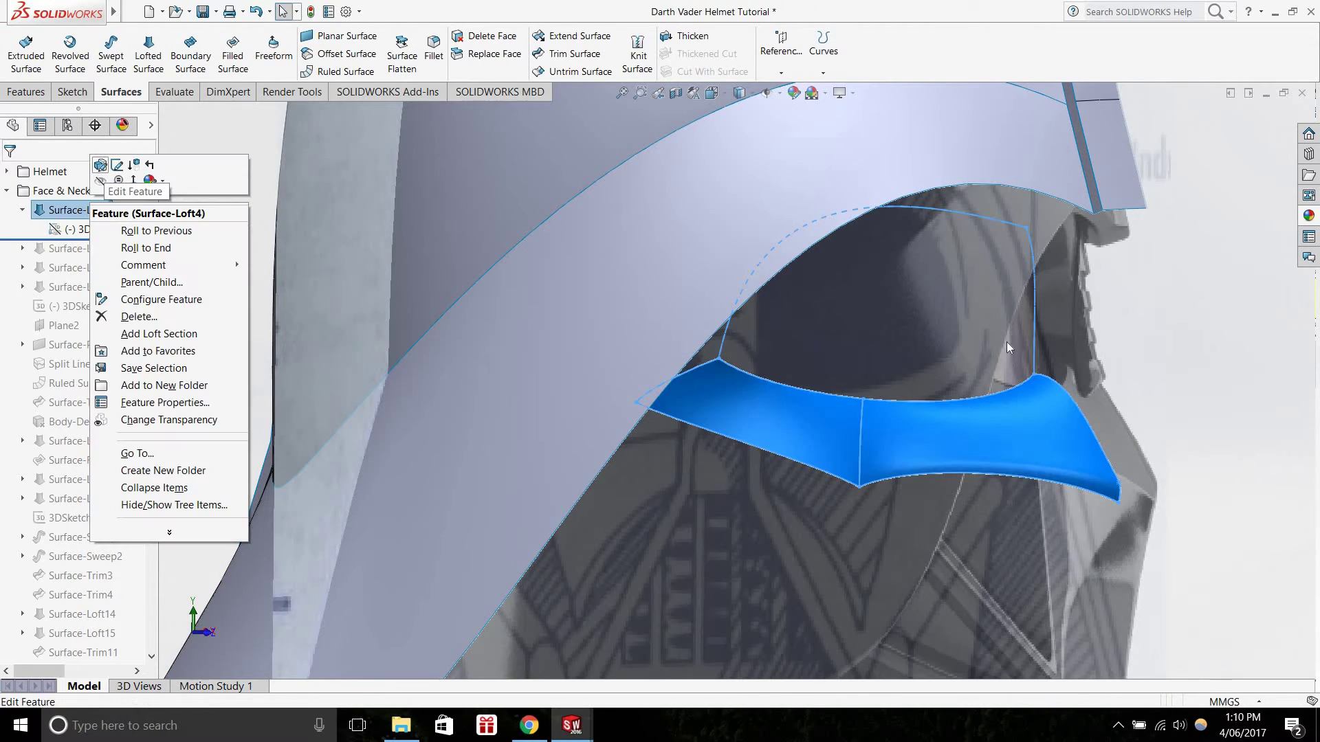
{"action": "key", "text": "Escape"}
{"action": "scroll", "coordinate": [962, 412], "scroll_direction": "up", "scroll_amount": 2}
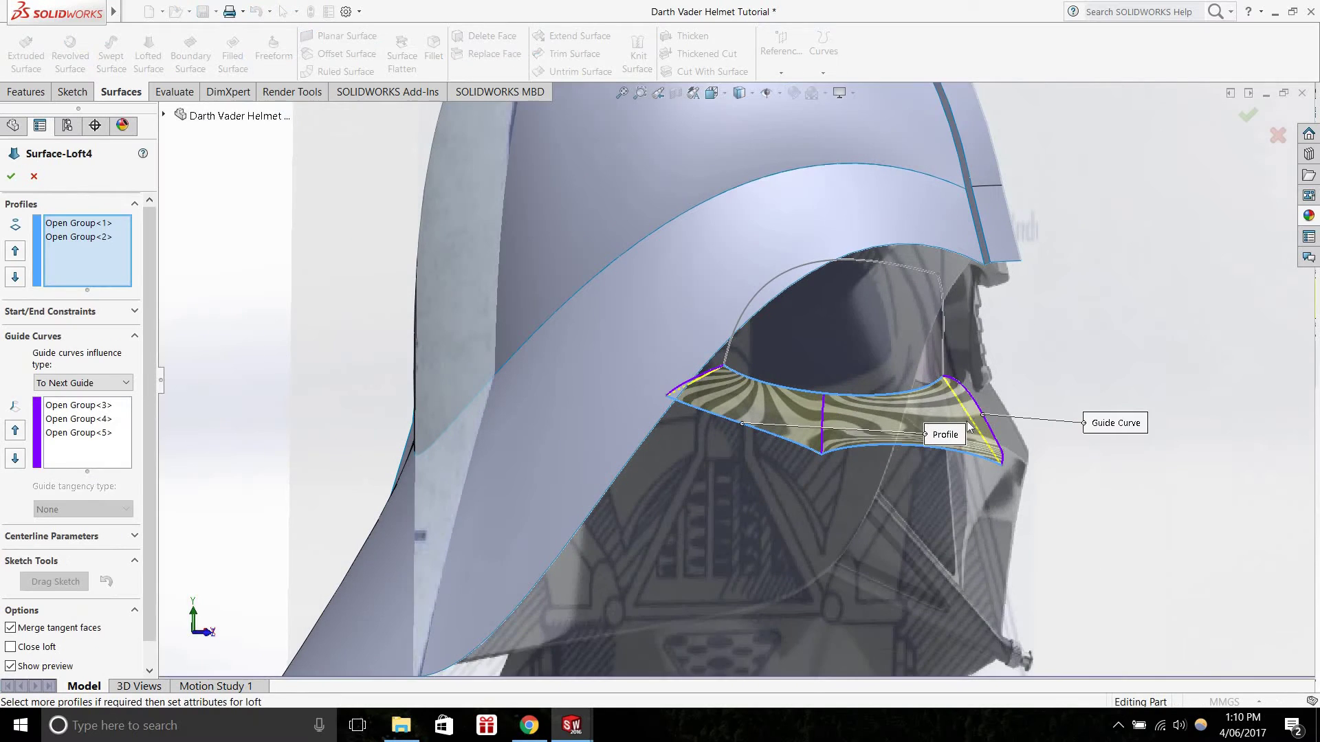
{"action": "scroll", "coordinate": [965, 417], "scroll_direction": "down", "scroll_amount": 1}
{"action": "scroll", "coordinate": [966, 421], "scroll_direction": "down", "scroll_amount": 1}
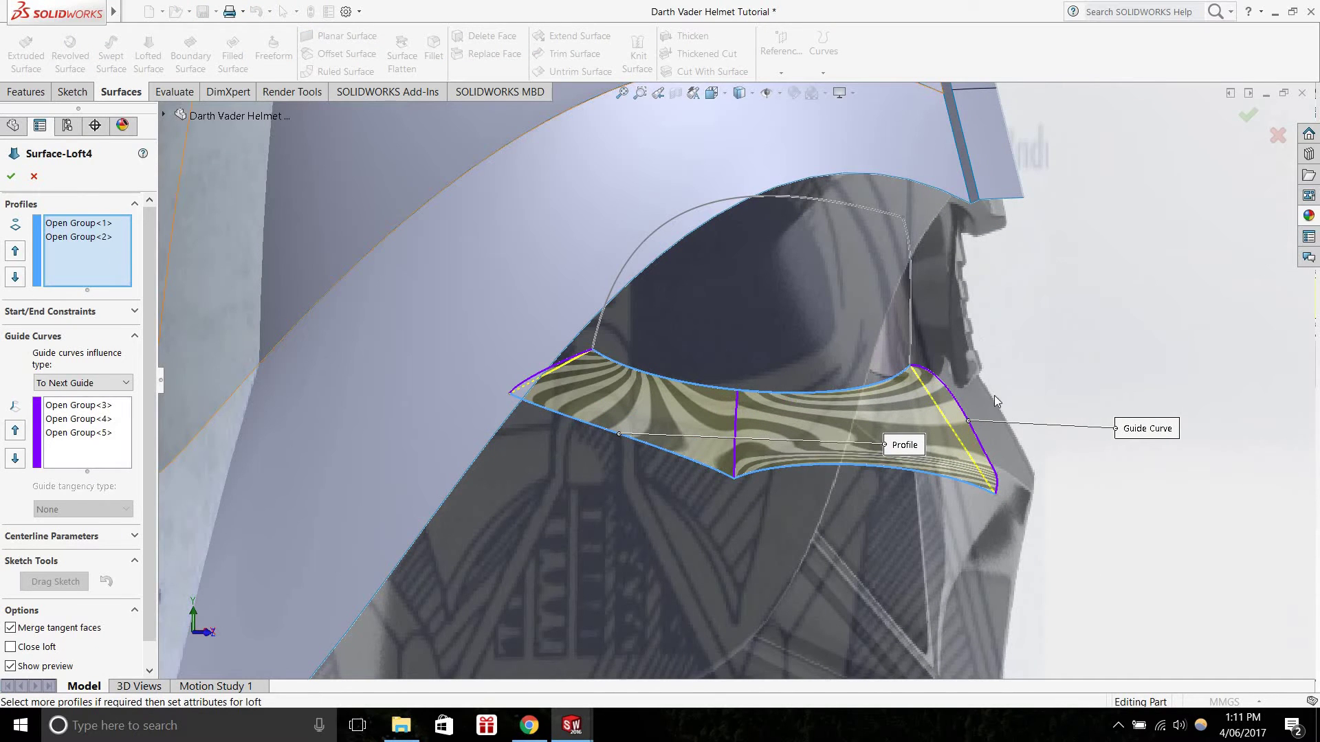
{"action": "left_click", "coordinate": [84, 227]}
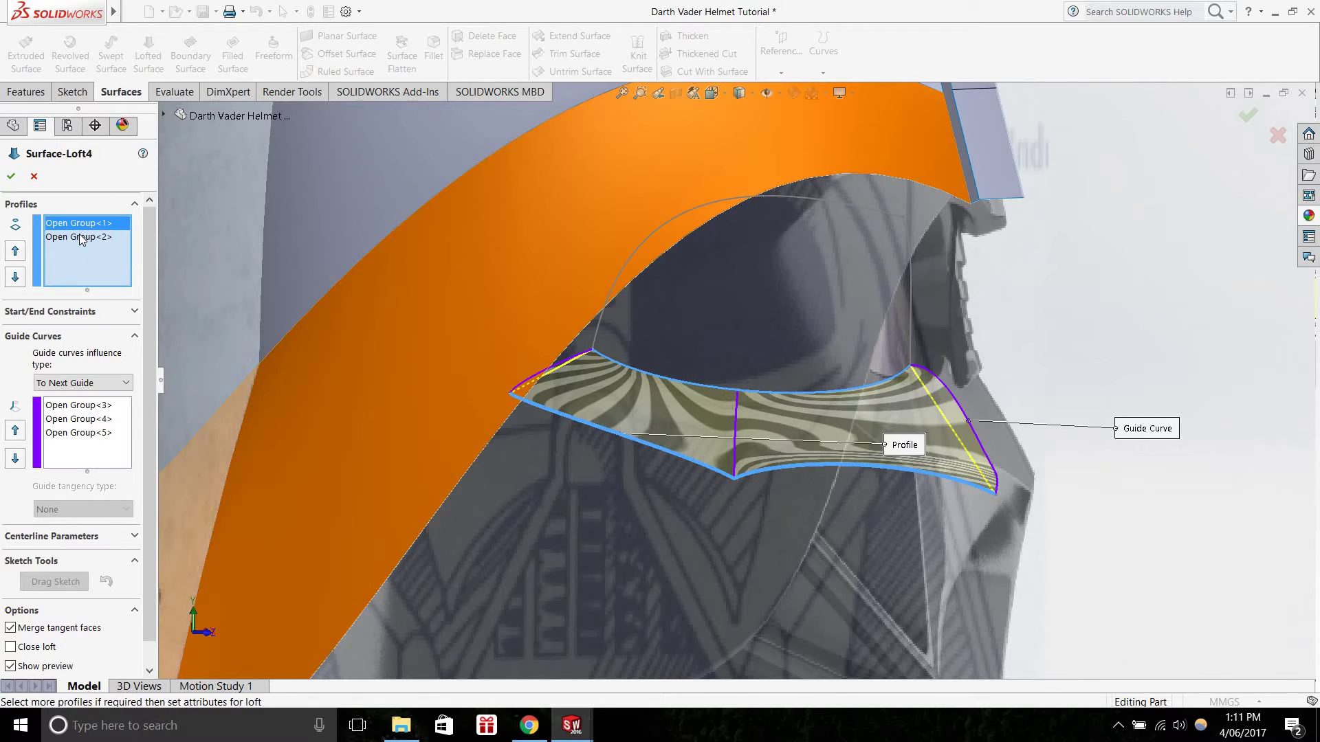
{"action": "left_click", "coordinate": [100, 259]}
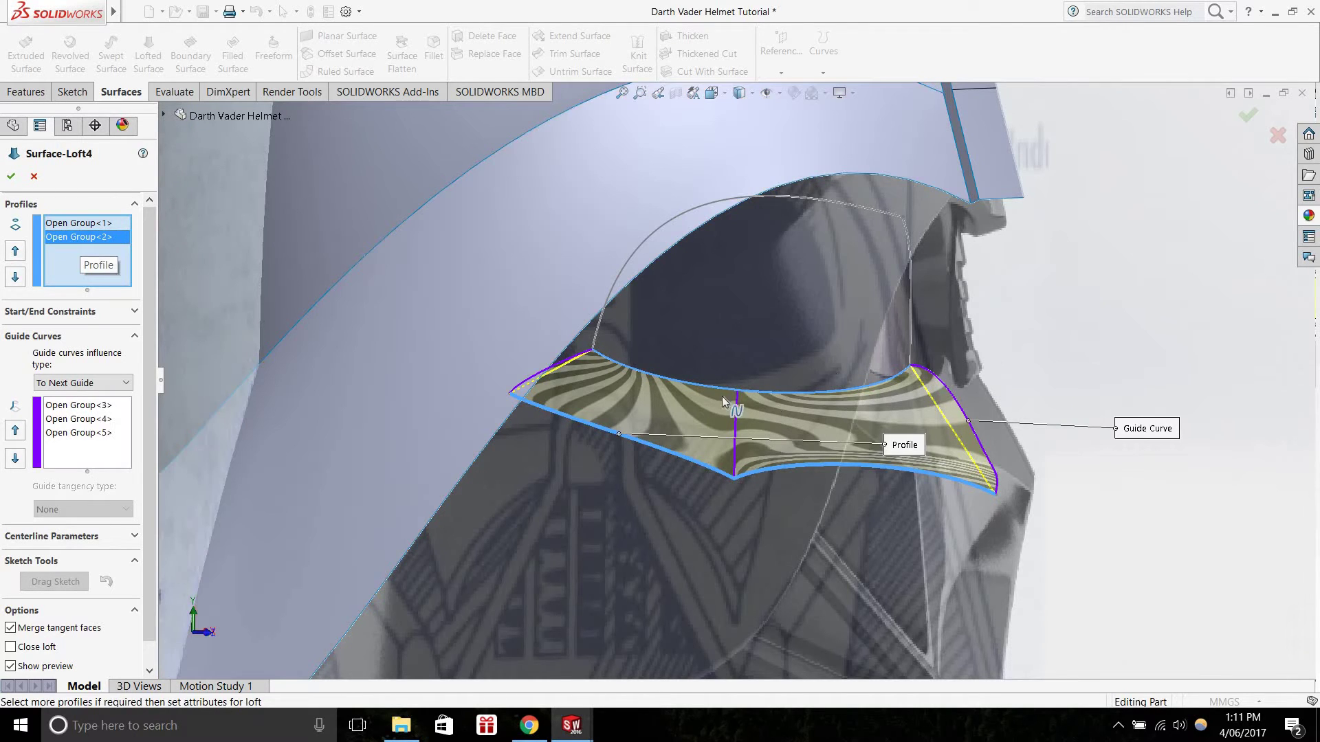
{"action": "left_click", "coordinate": [74, 408]}
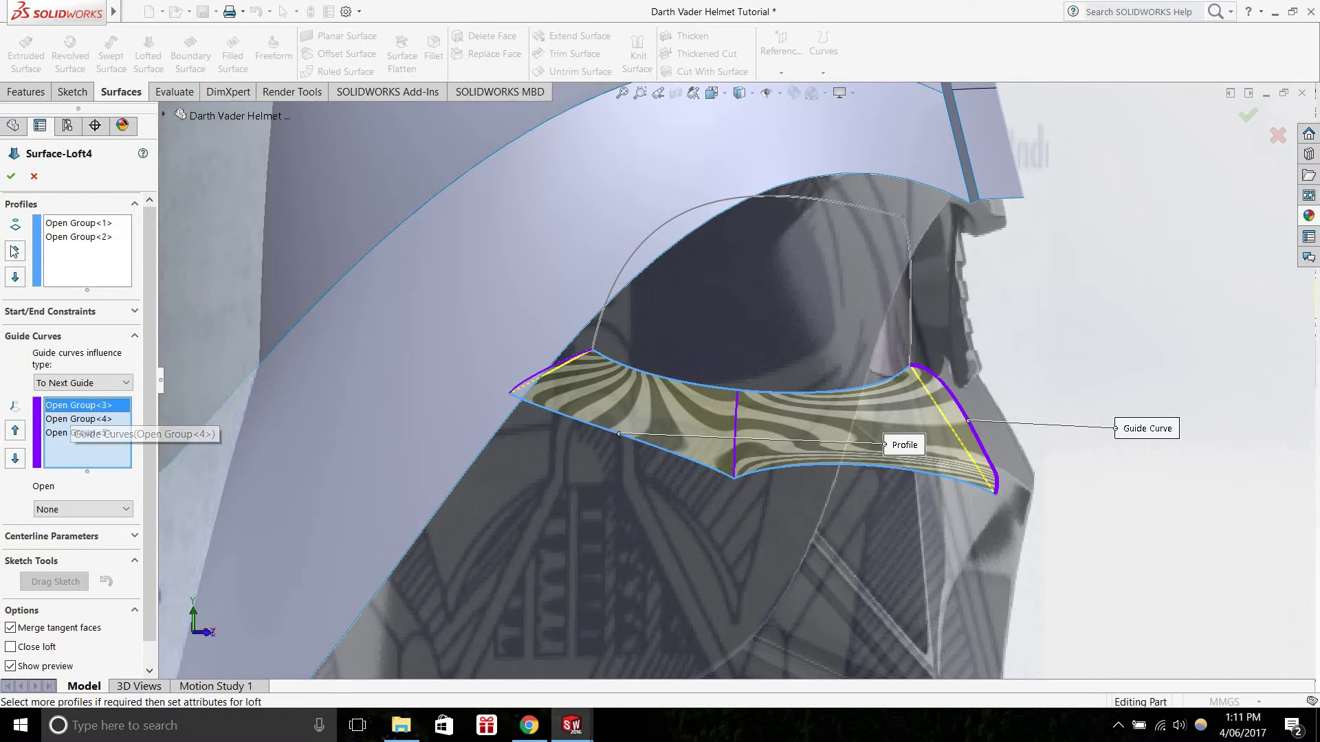
{"action": "left_click", "coordinate": [33, 178]}
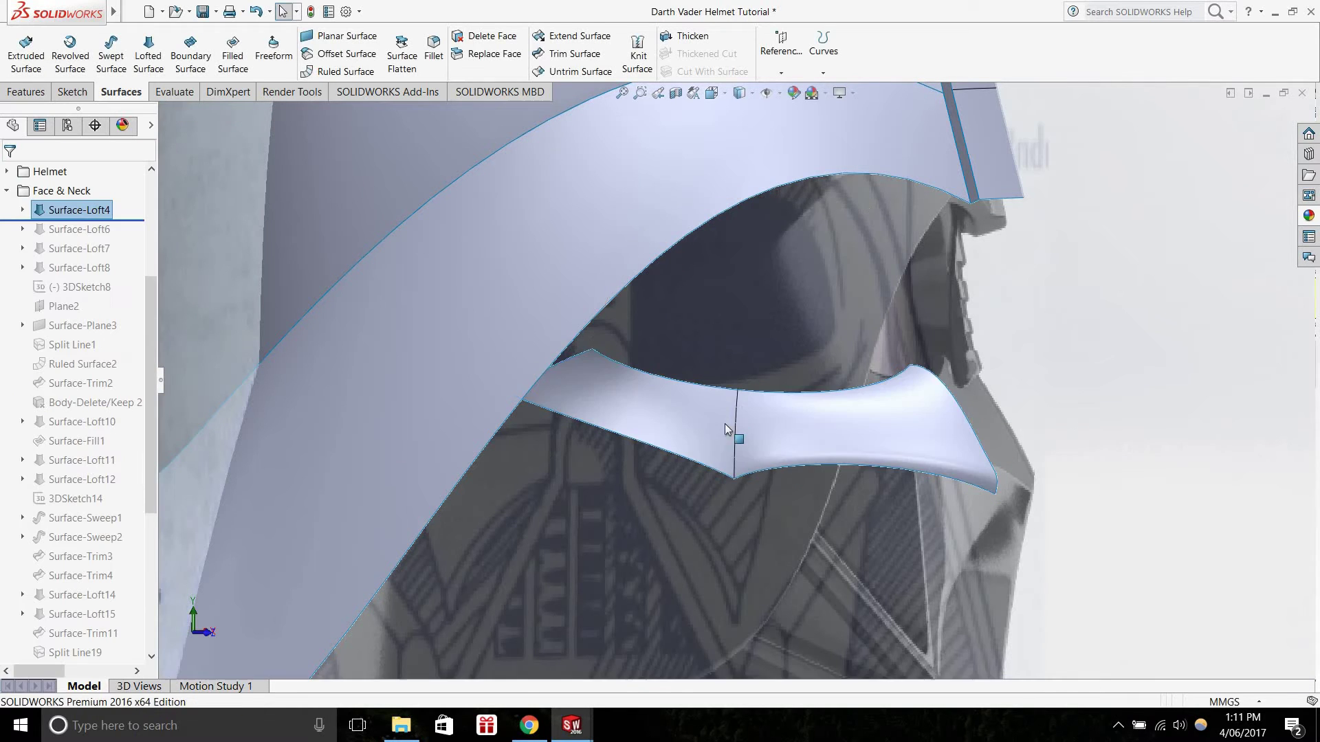
Roll the feature history forward to include Surface-Loft6
{"action": "scroll", "coordinate": [843, 389], "scroll_direction": "up", "scroll_amount": 3}
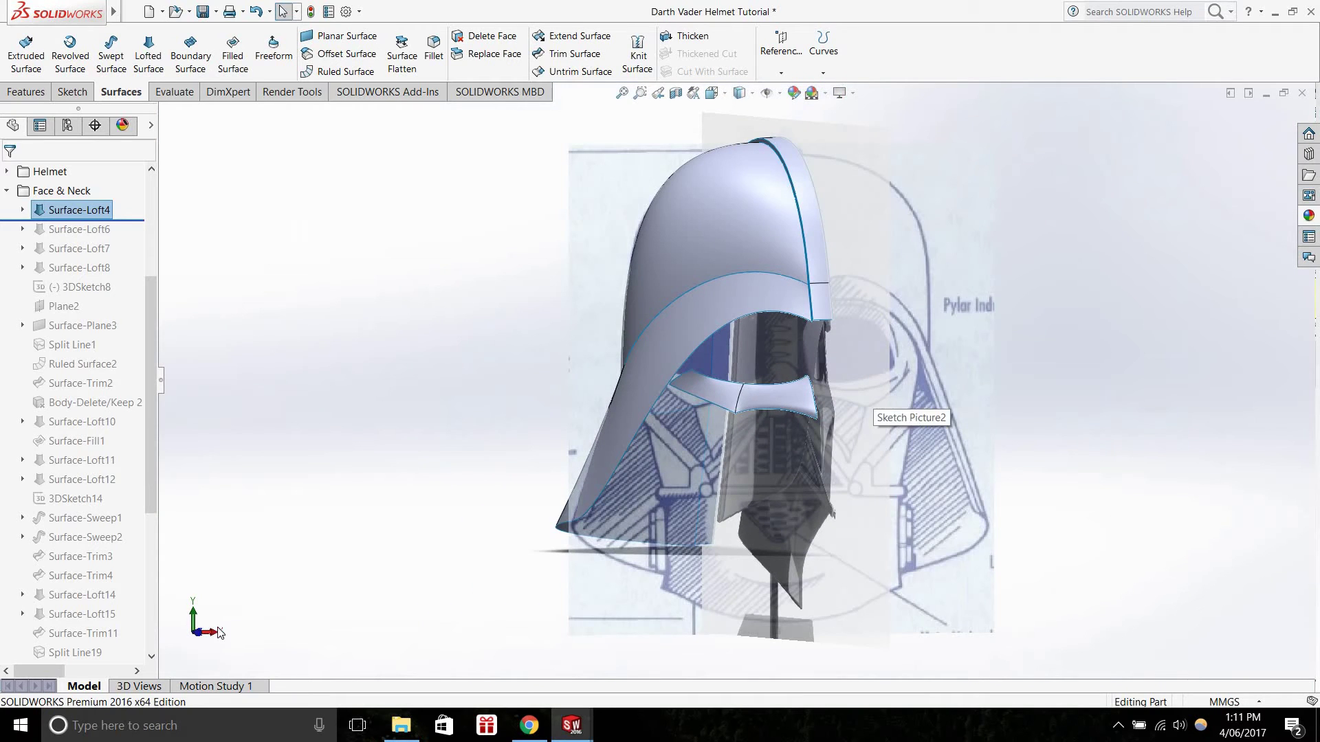
{"action": "left_click", "coordinate": [198, 632]}
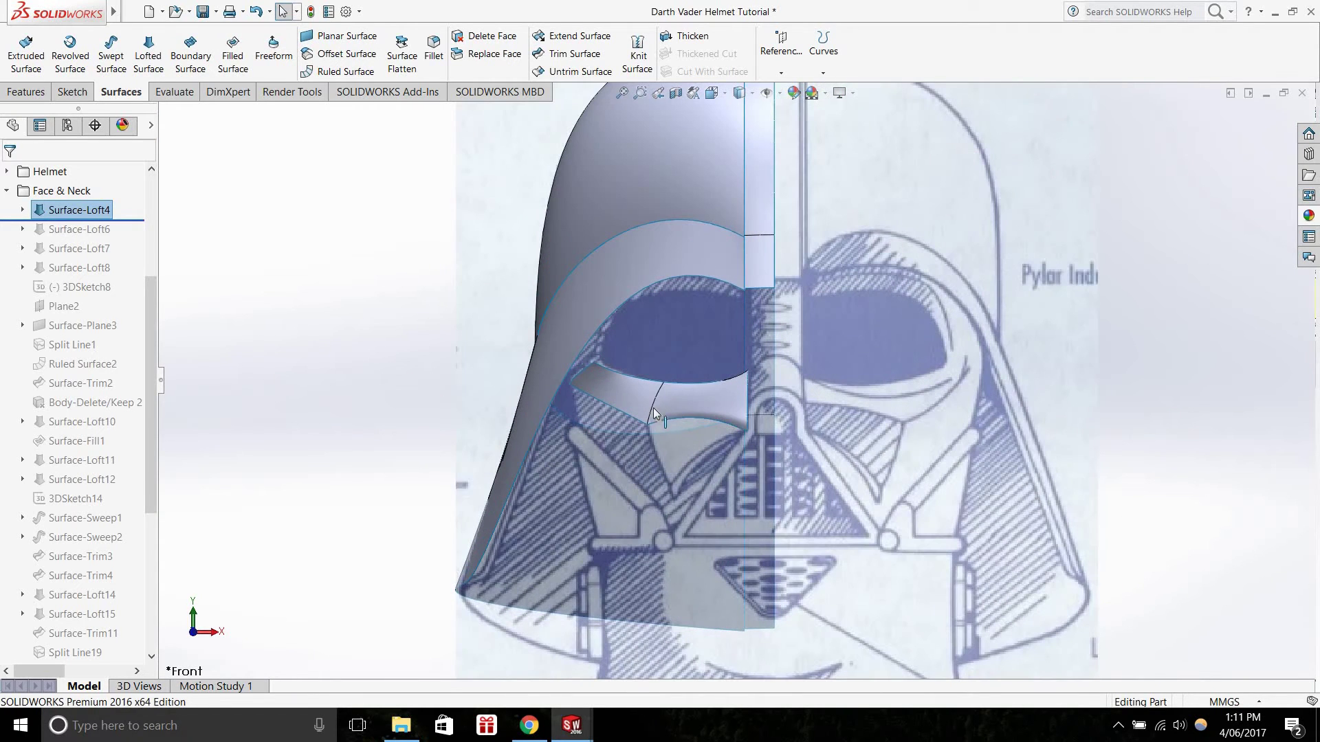
{"action": "left_click_drag", "start_coordinate": [140, 222], "coordinate": [138, 236]}
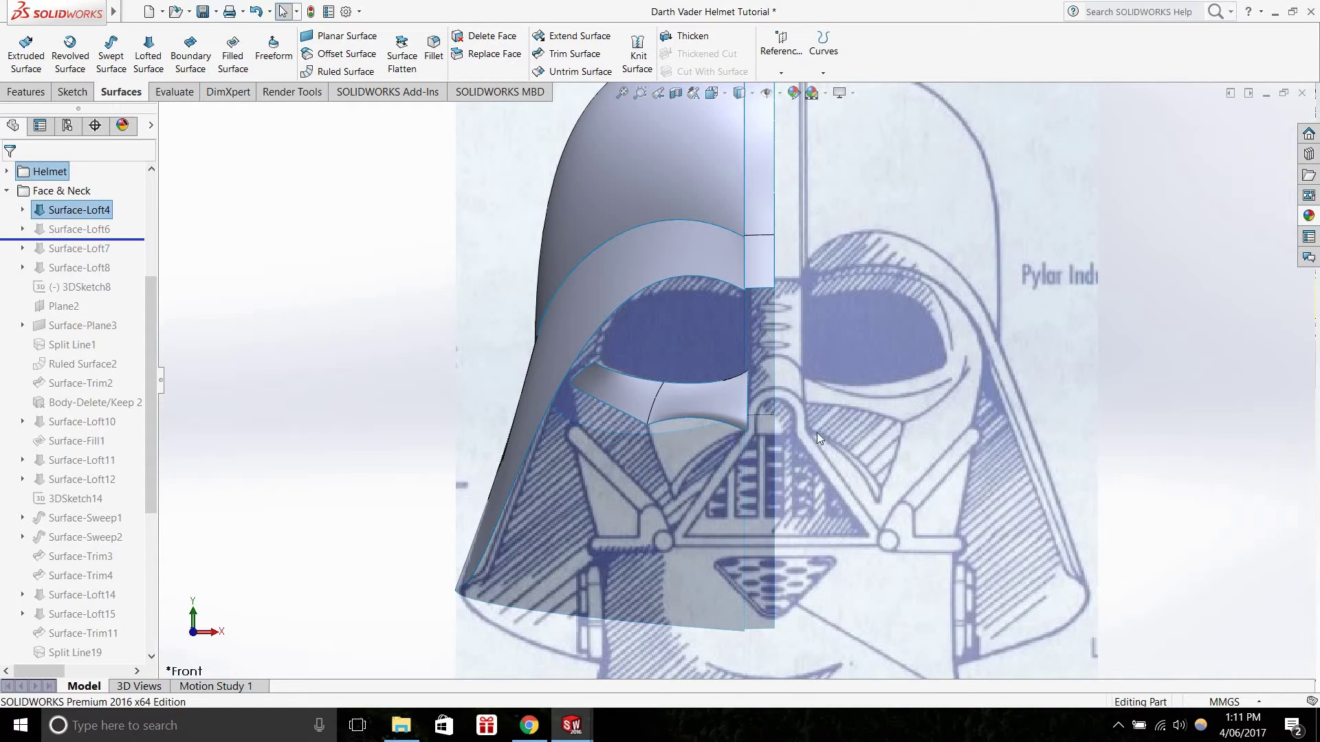
Select the Surface-Loft6 face above the eye and examine it from below the helmet's flare
{"action": "middle_click_drag", "start_coordinate": [678, 271], "coordinate": [708, 193]}
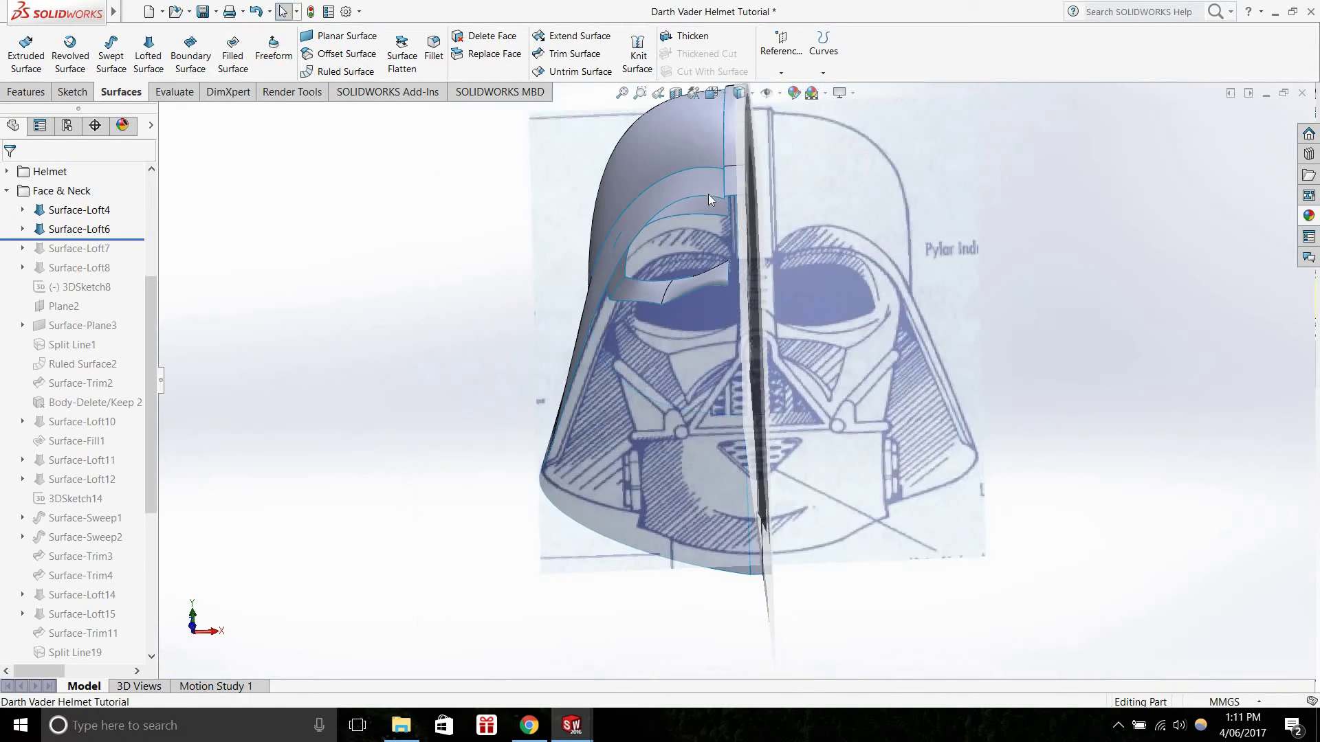
{"action": "scroll", "coordinate": [688, 247], "scroll_direction": "down", "scroll_amount": 3}
{"action": "left_click", "coordinate": [652, 253]}
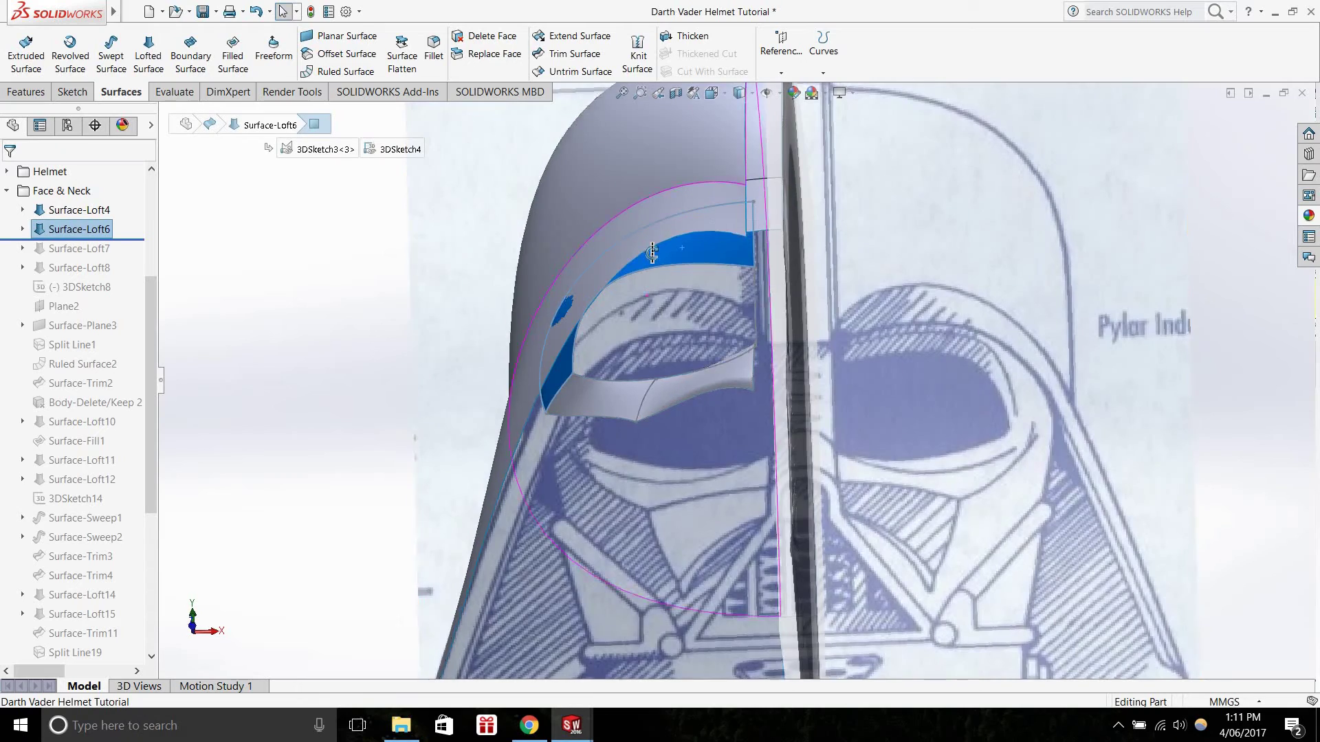
{"action": "scroll", "coordinate": [801, 213], "scroll_direction": "up", "scroll_amount": 5}
{"action": "scroll", "coordinate": [741, 283], "scroll_direction": "down", "scroll_amount": 6}
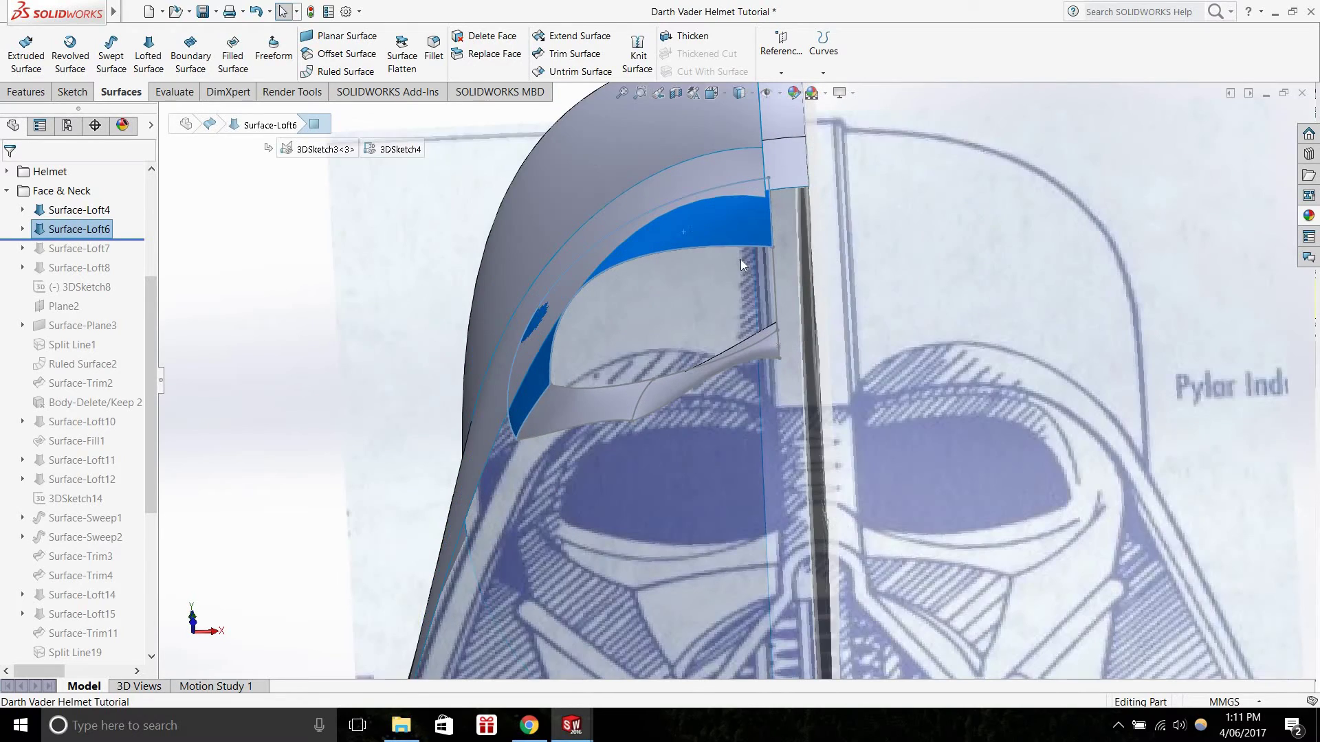
{"action": "scroll", "coordinate": [745, 294], "scroll_direction": "up", "scroll_amount": 5}
Hide the flare surface body made by Surface-Loft1, and examine Surface-Loft6 around the eye opening
{"action": "middle_click_drag", "start_coordinate": [746, 295], "coordinate": [539, 471]}
{"action": "left_click", "coordinate": [539, 472]}
{"action": "right_click", "coordinate": [539, 471]}
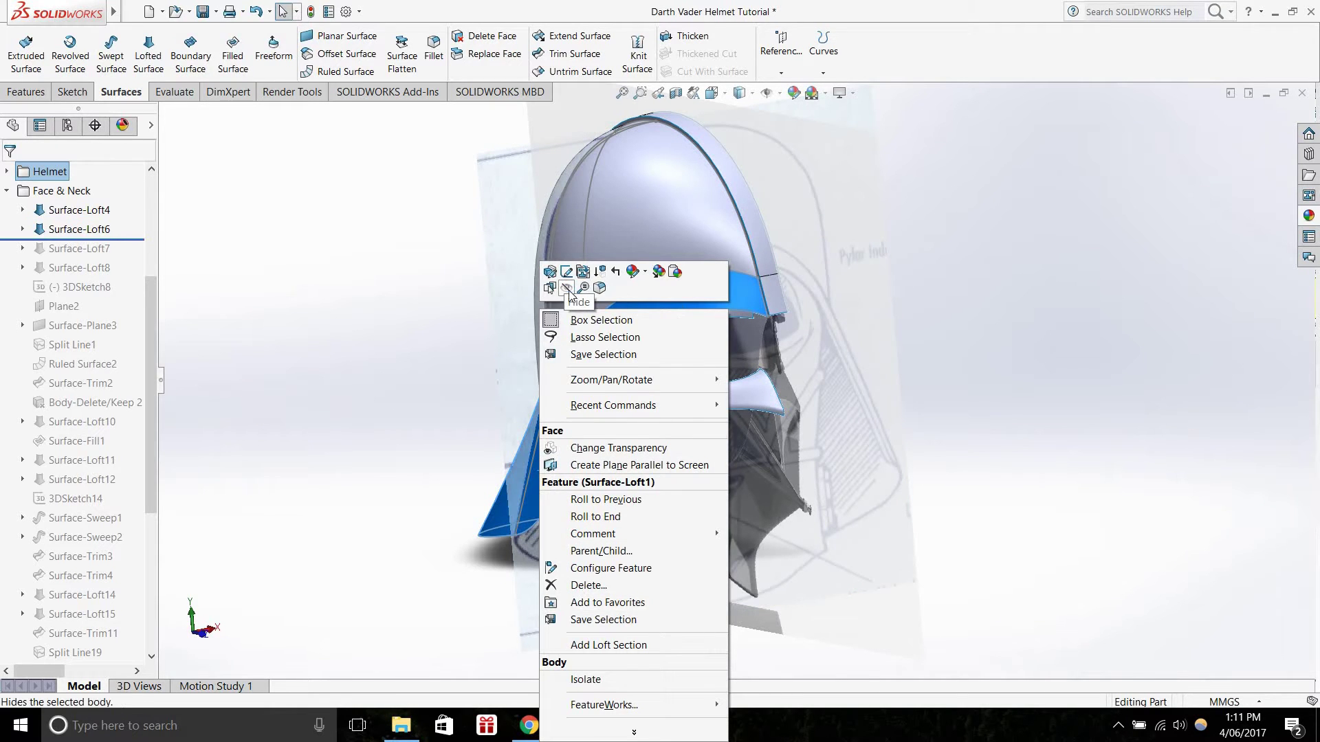
{"action": "left_click", "coordinate": [566, 288]}
{"action": "scroll", "coordinate": [492, 502], "scroll_direction": "down", "scroll_amount": 5}
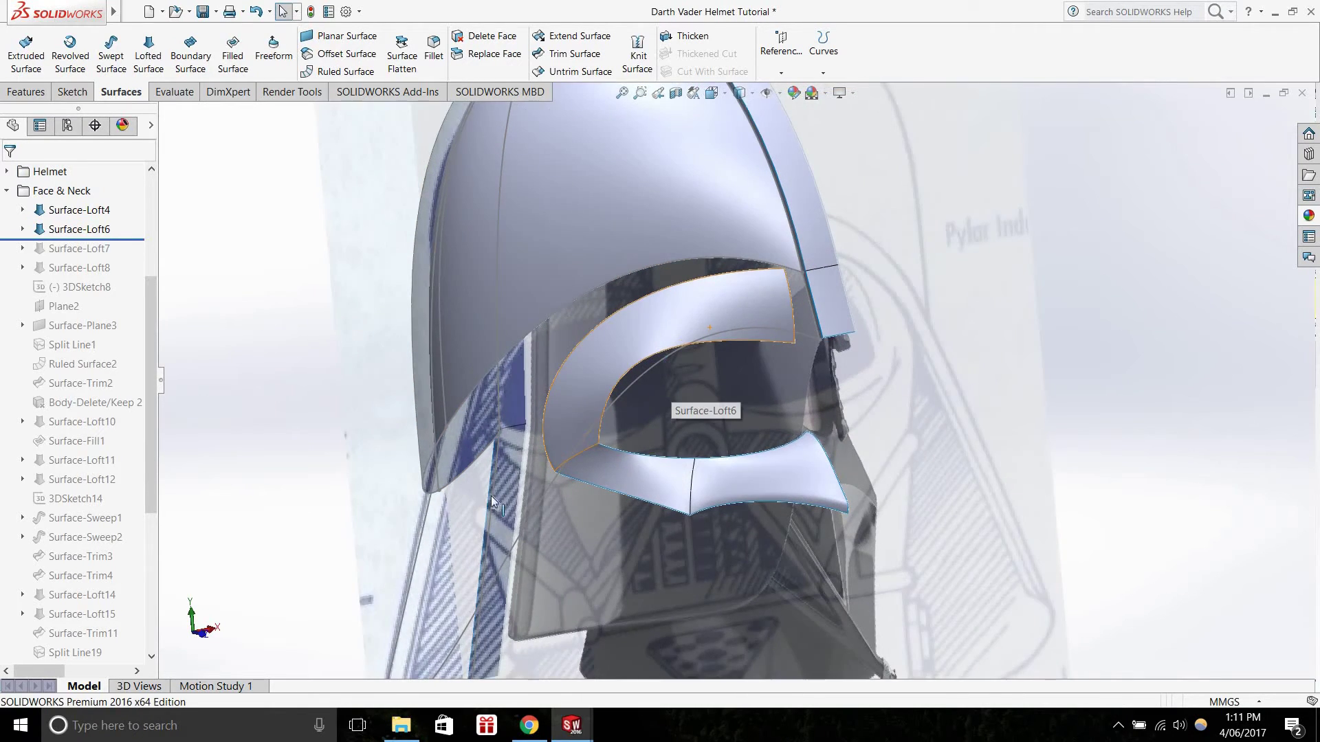
{"action": "middle_click_drag", "start_coordinate": [414, 609], "coordinate": [417, 591]}
{"action": "scroll", "coordinate": [197, 637], "scroll_direction": "up", "scroll_amount": 3}
From the front view, hide the curve sketches still shown over the helmet dome and flare
{"action": "left_click", "coordinate": [210, 631]}
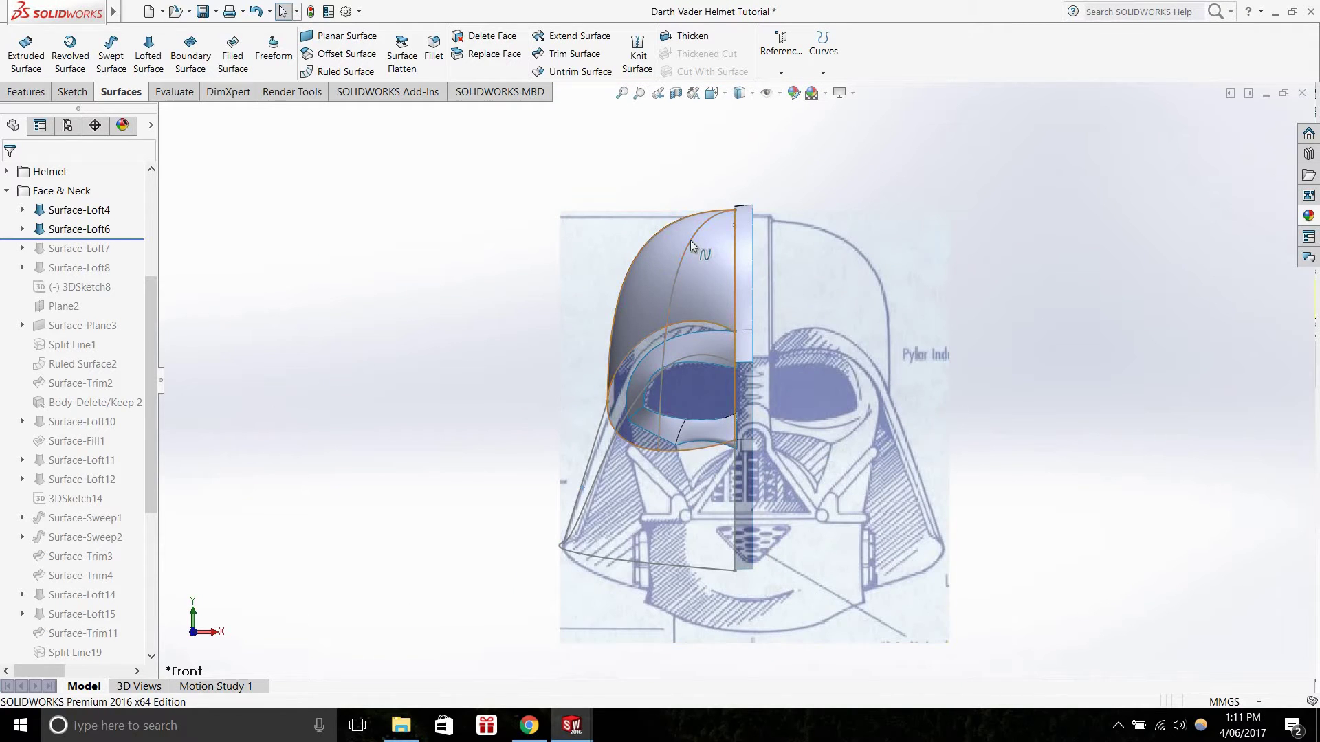
{"action": "right_click", "coordinate": [702, 223]}
{"action": "left_click", "coordinate": [717, 219]}
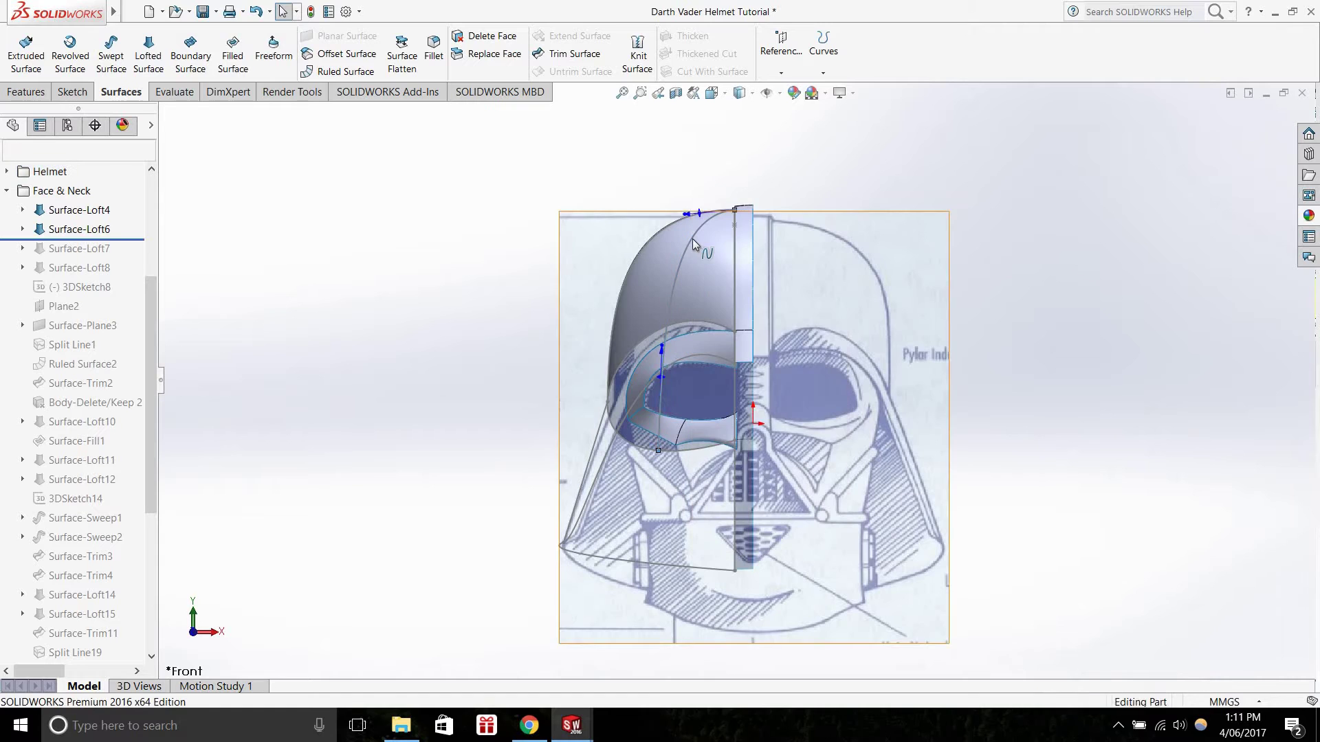
{"action": "right_click", "coordinate": [693, 239]}
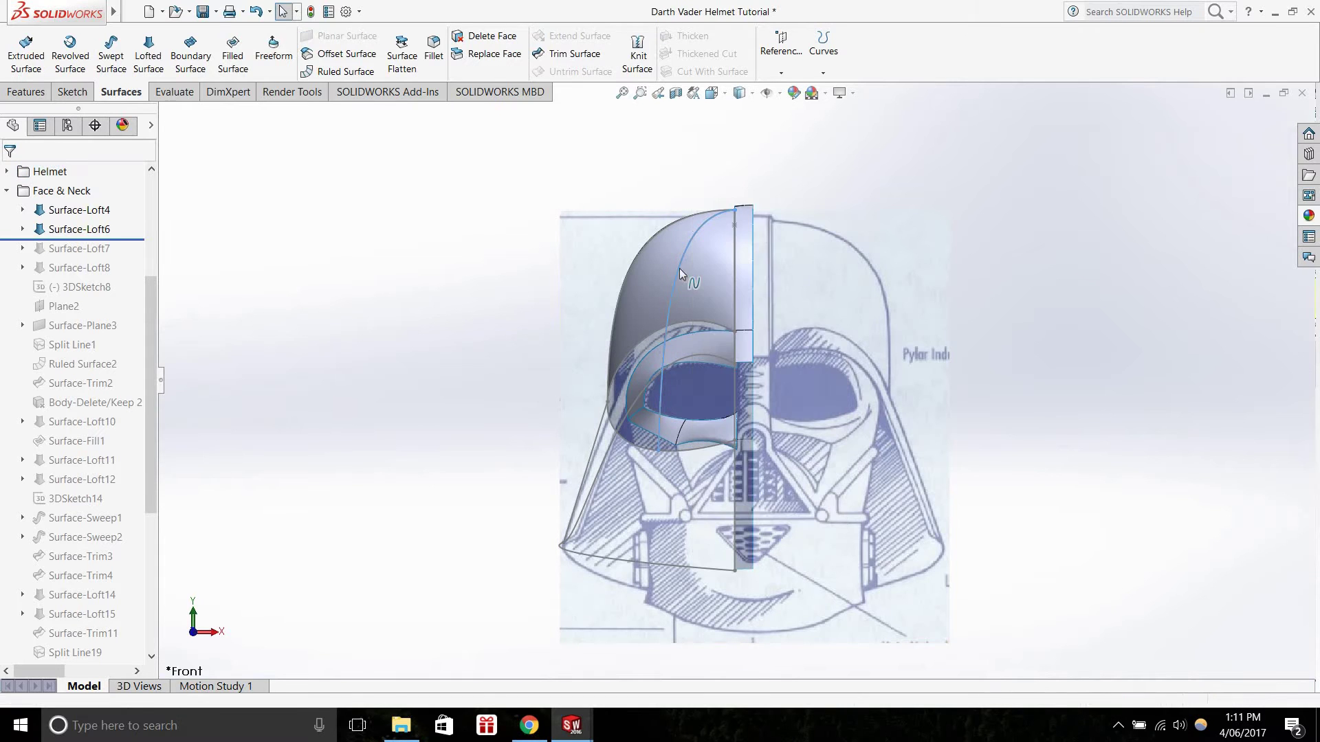
{"action": "right_click", "coordinate": [679, 268]}
{"action": "left_click", "coordinate": [708, 246]}
{"action": "left_click", "coordinate": [543, 364]}
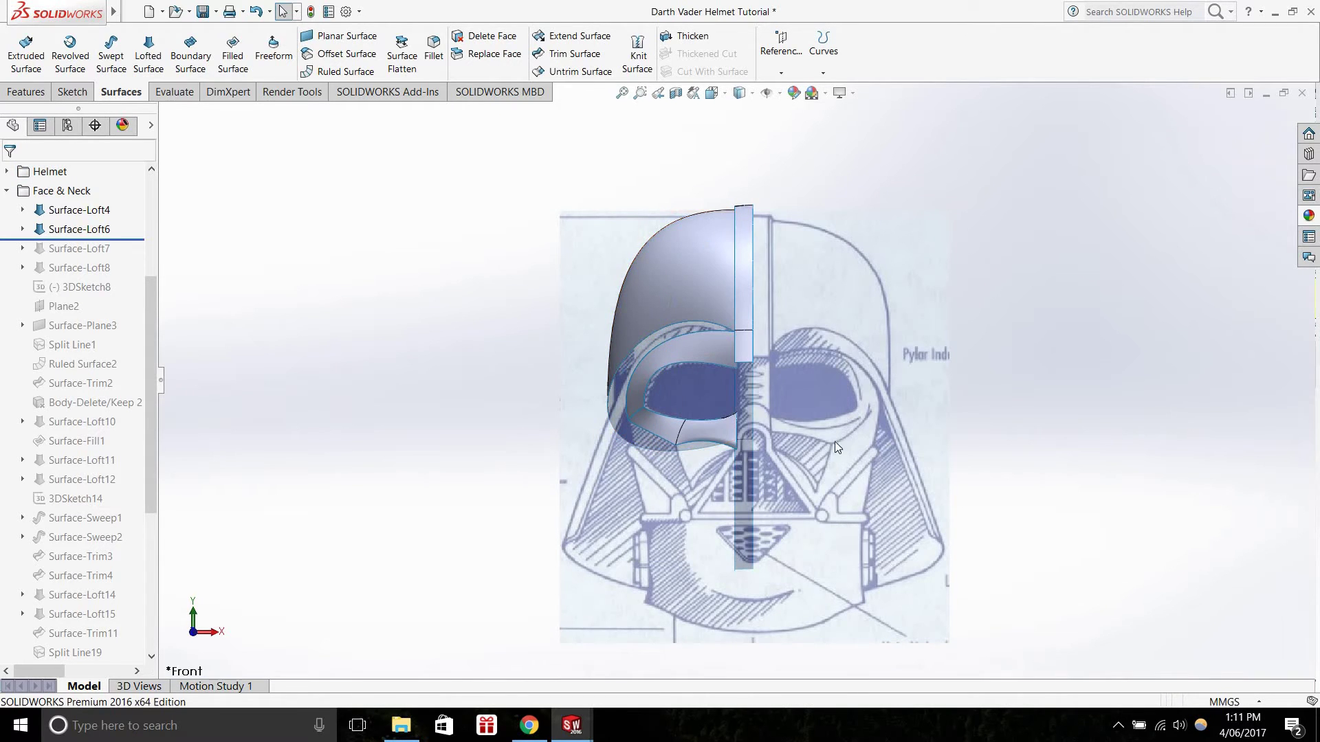
Roll the feature history forward through Surface-Loft7 and Surface-Loft8, selecting each new cheek surface below the eye
{"action": "scroll", "coordinate": [760, 454], "scroll_direction": "down", "scroll_amount": 2}
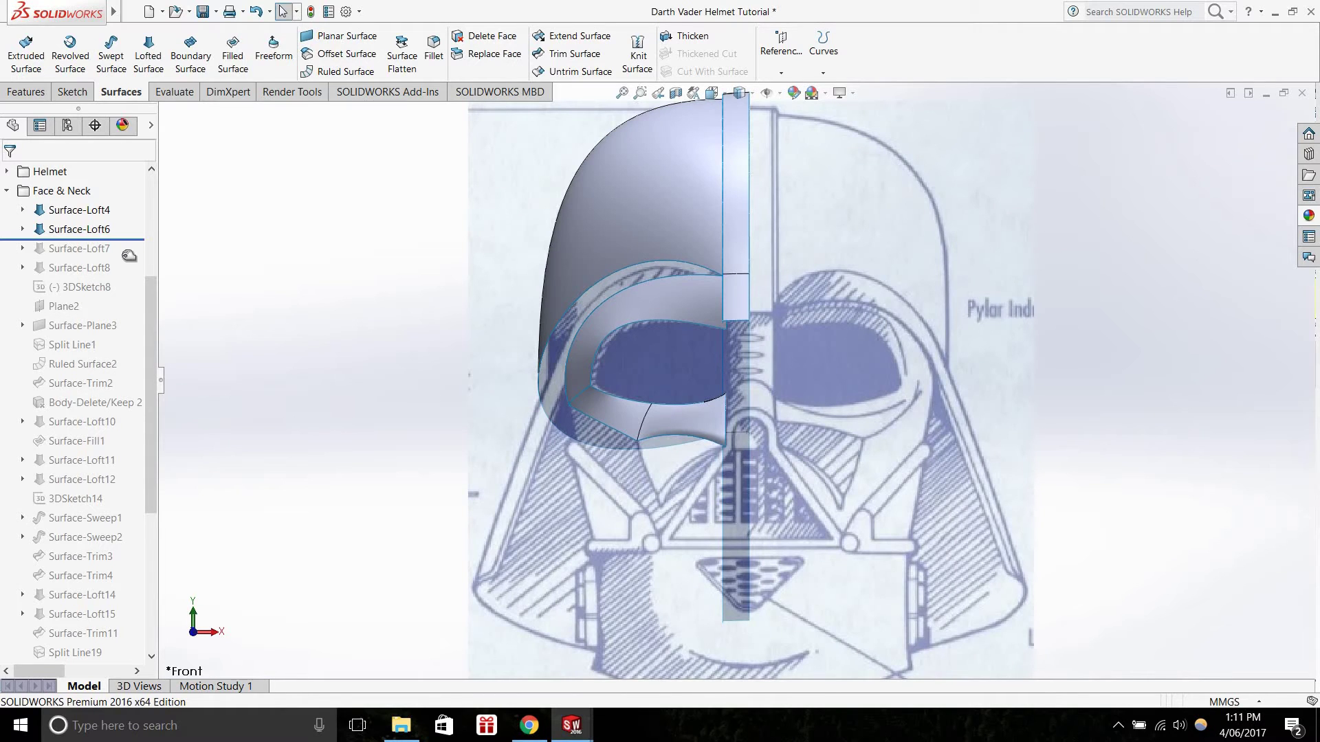
{"action": "left_click_drag", "start_coordinate": [129, 256], "coordinate": [128, 261]}
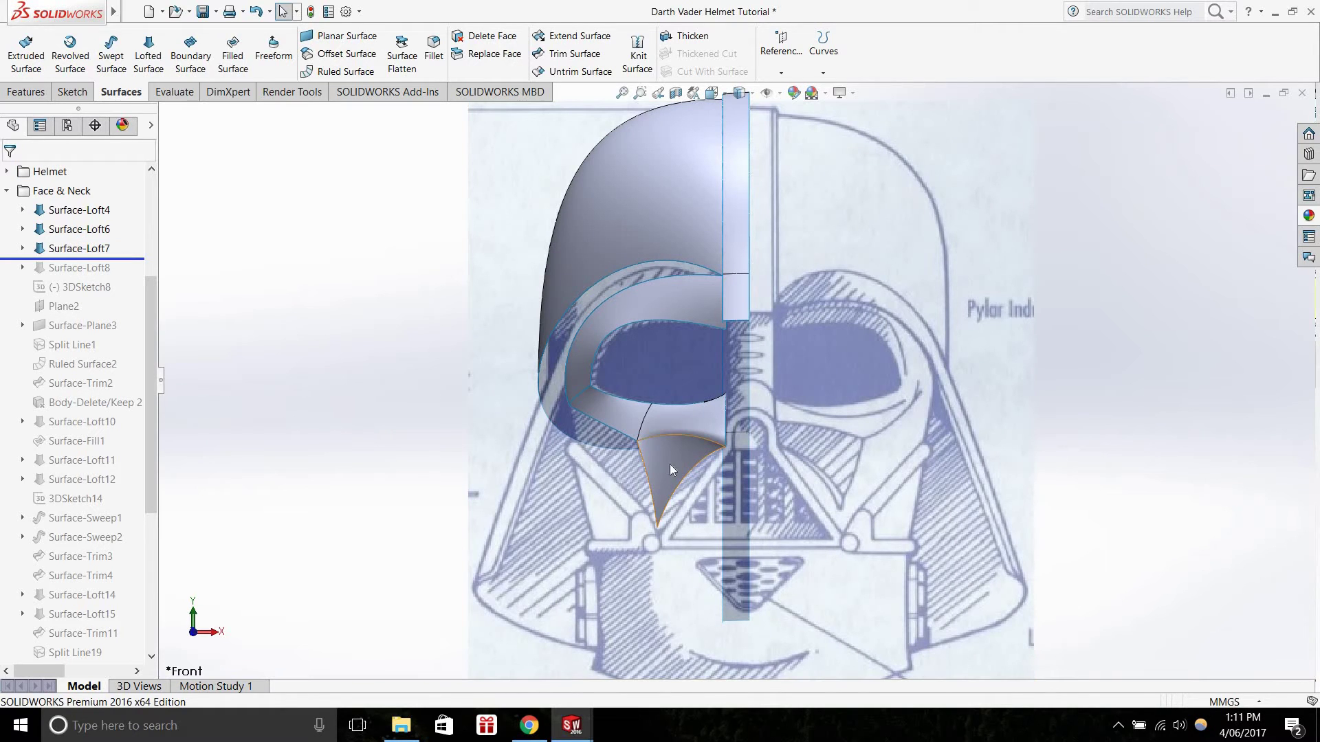
{"action": "left_click", "coordinate": [670, 464]}
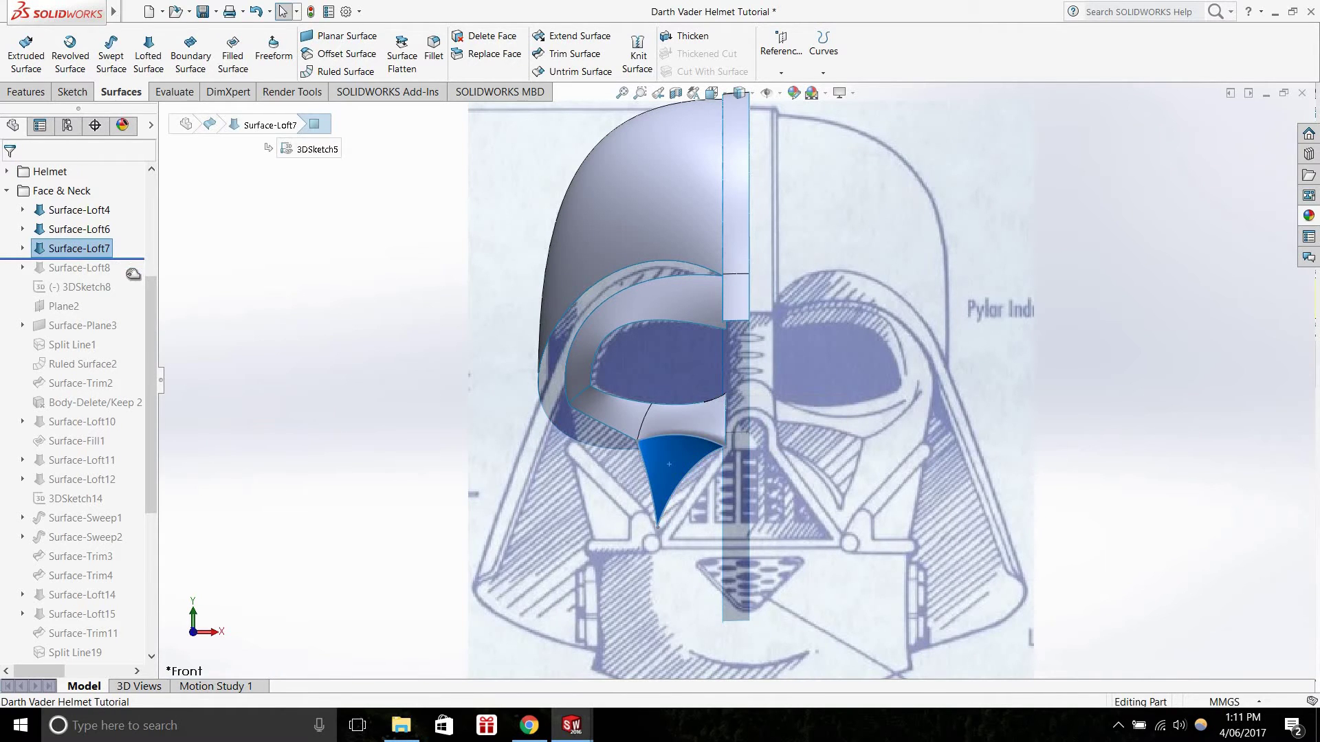
{"action": "left_click_drag", "start_coordinate": [133, 275], "coordinate": [133, 275]}
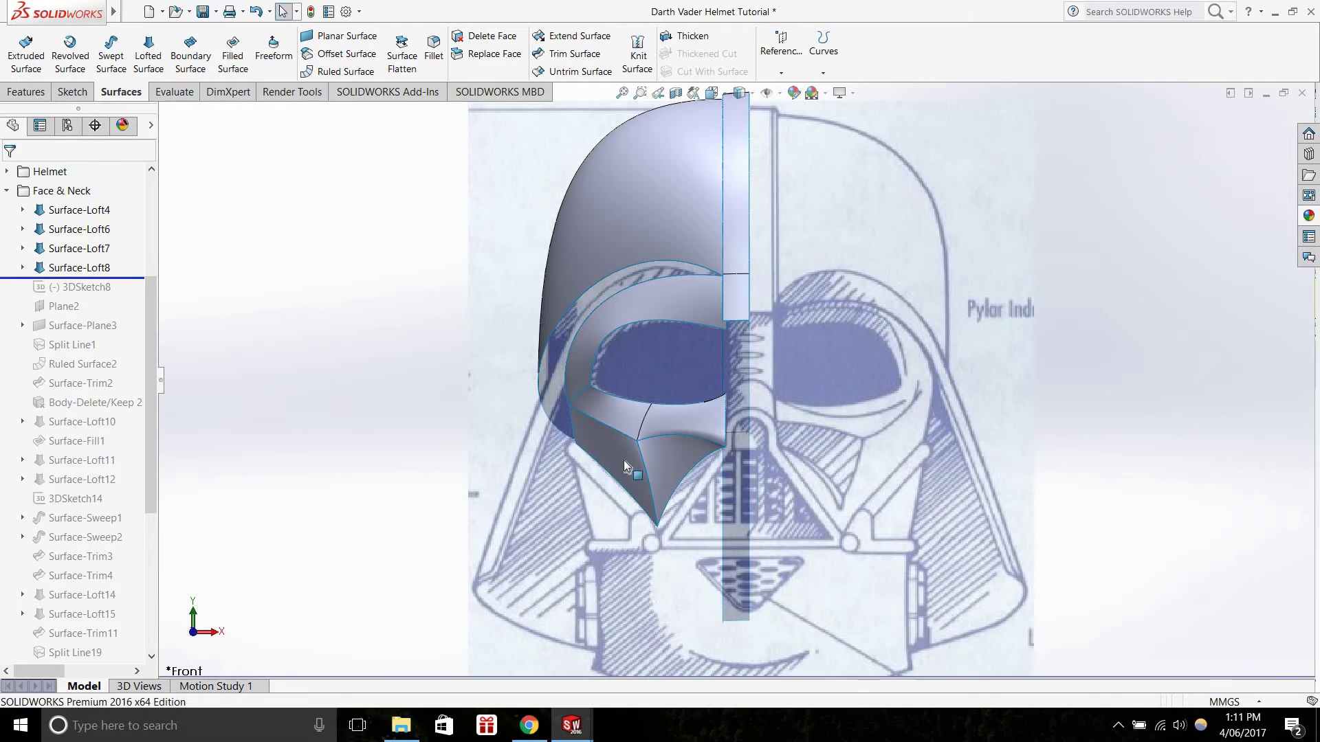
{"action": "left_click", "coordinate": [626, 451]}
Roll the history forward to include 3DSketch8 and Plane2, and select Plane2 to examine its tilt against the mouth in side views
{"action": "left_click_drag", "start_coordinate": [135, 291], "coordinate": [127, 317]}
{"action": "left_click", "coordinate": [51, 307]}
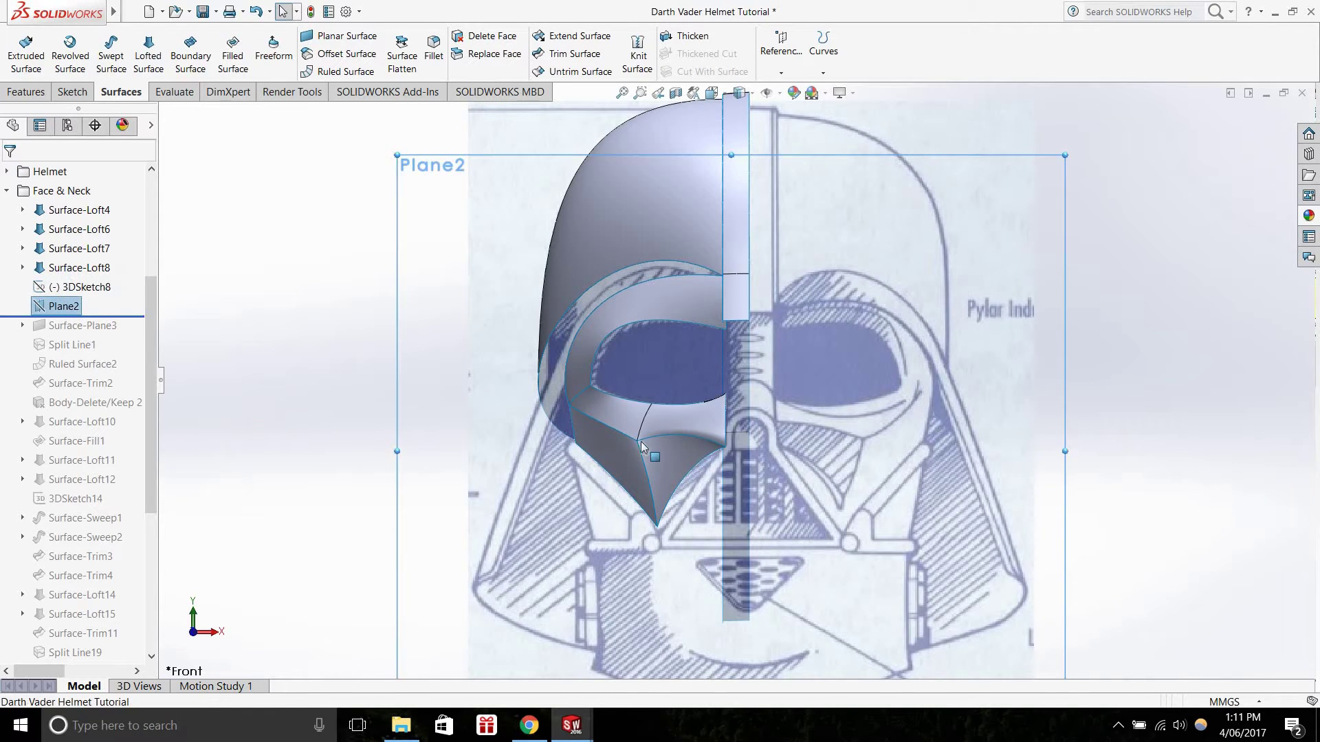
{"action": "scroll", "coordinate": [641, 447], "scroll_direction": "up", "scroll_amount": 4}
{"action": "mouse_move", "coordinate": [646, 459]}
{"action": "middle_mouse_down"}
{"action": "mouse_move", "coordinate": [758, 436]}
{"action": "mouse_move", "coordinate": [825, 443]}
{"action": "middle_mouse_up"}
{"action": "scroll", "coordinate": [702, 455], "scroll_direction": "down", "scroll_amount": 2}
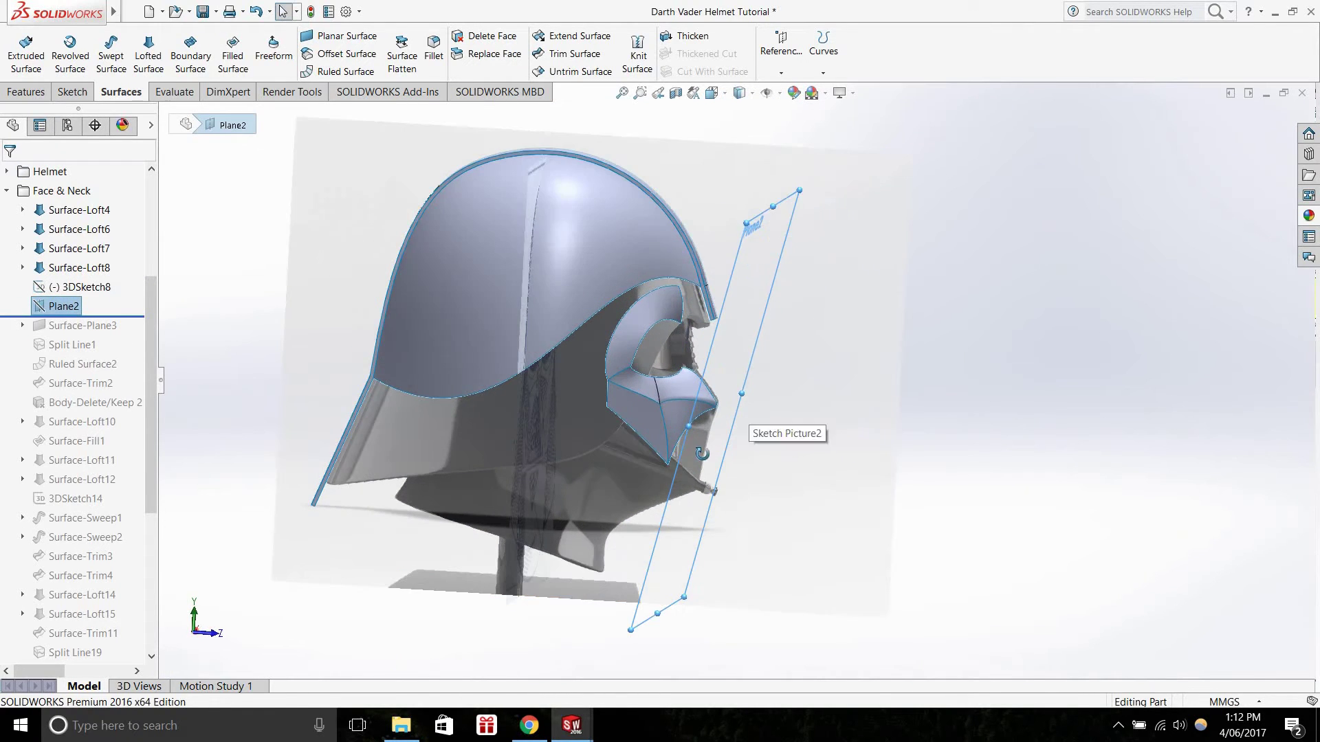
{"action": "scroll", "coordinate": [715, 474], "scroll_direction": "down", "scroll_amount": 3}
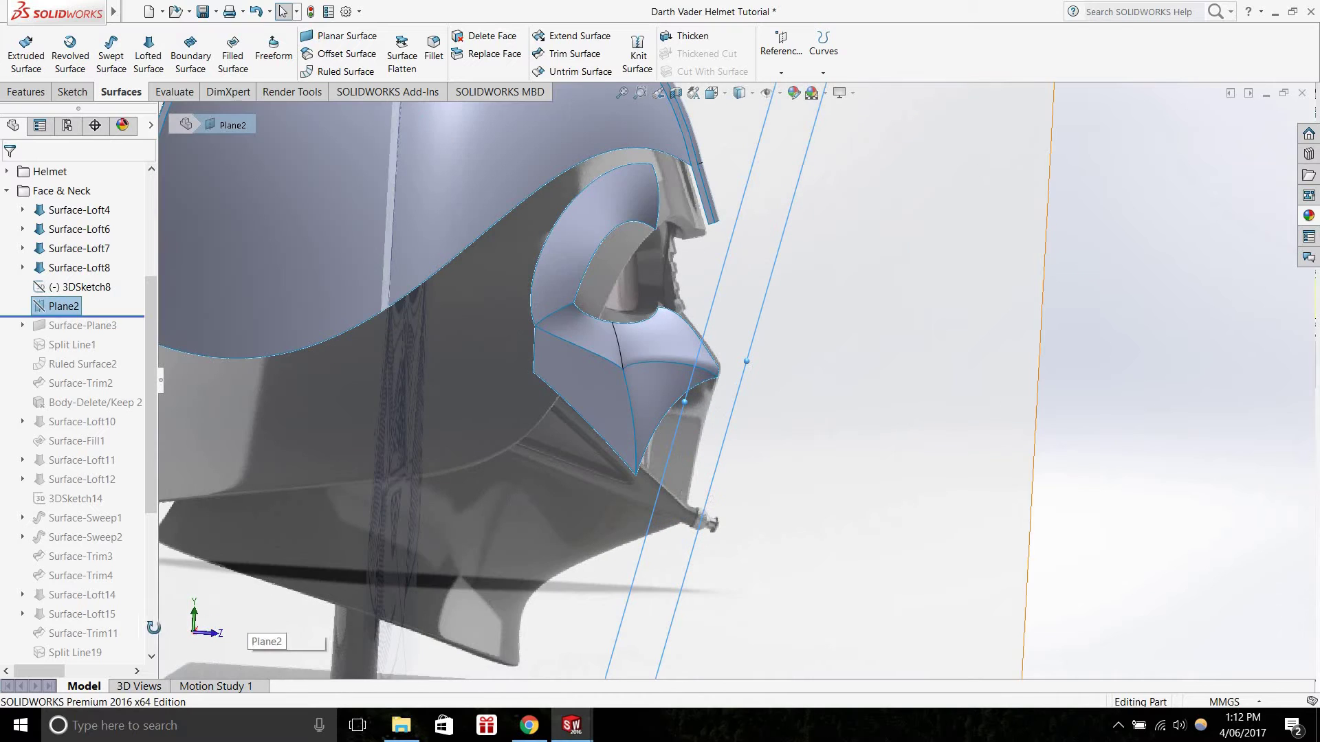
{"action": "middle_click_drag", "start_coordinate": [153, 627], "coordinate": [68, 625]}
{"action": "left_click", "coordinate": [215, 634]}
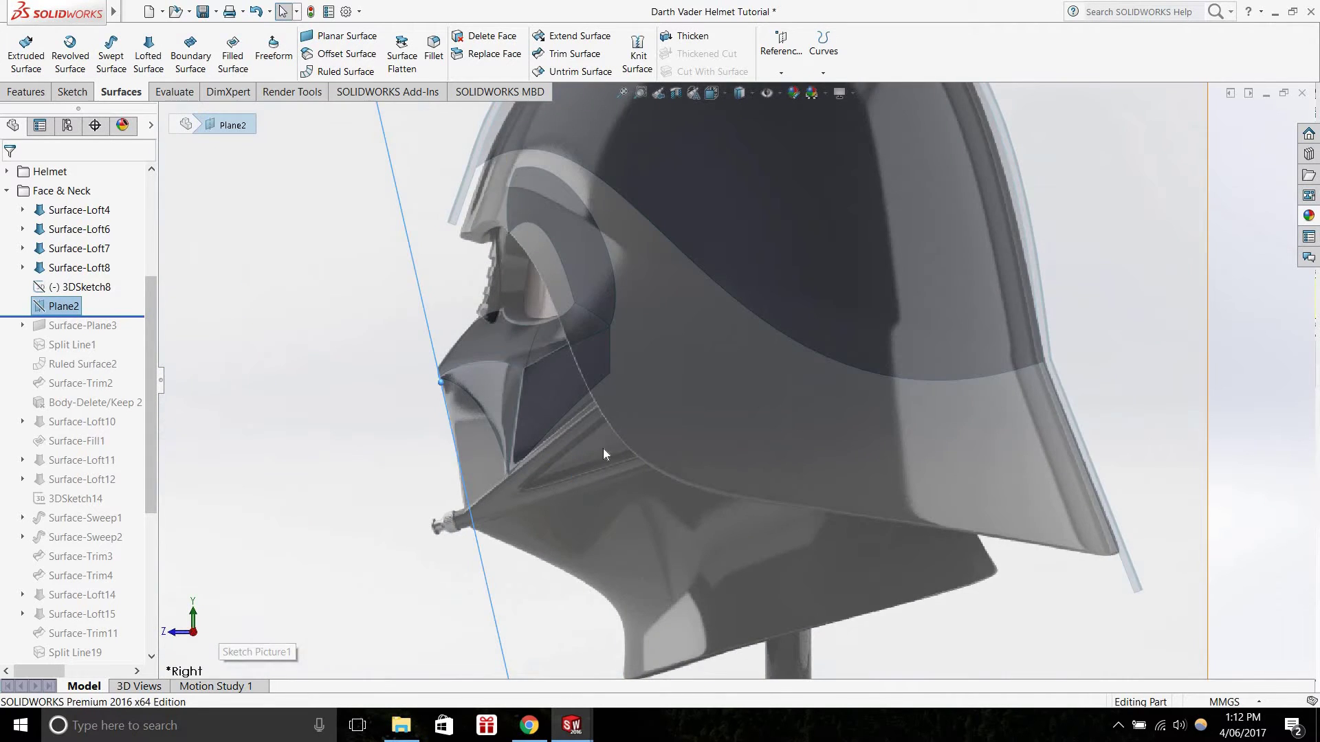
{"action": "scroll", "coordinate": [591, 413], "scroll_direction": "up", "scroll_amount": 3}
{"action": "scroll", "coordinate": [550, 412], "scroll_direction": "down", "scroll_amount": 3}
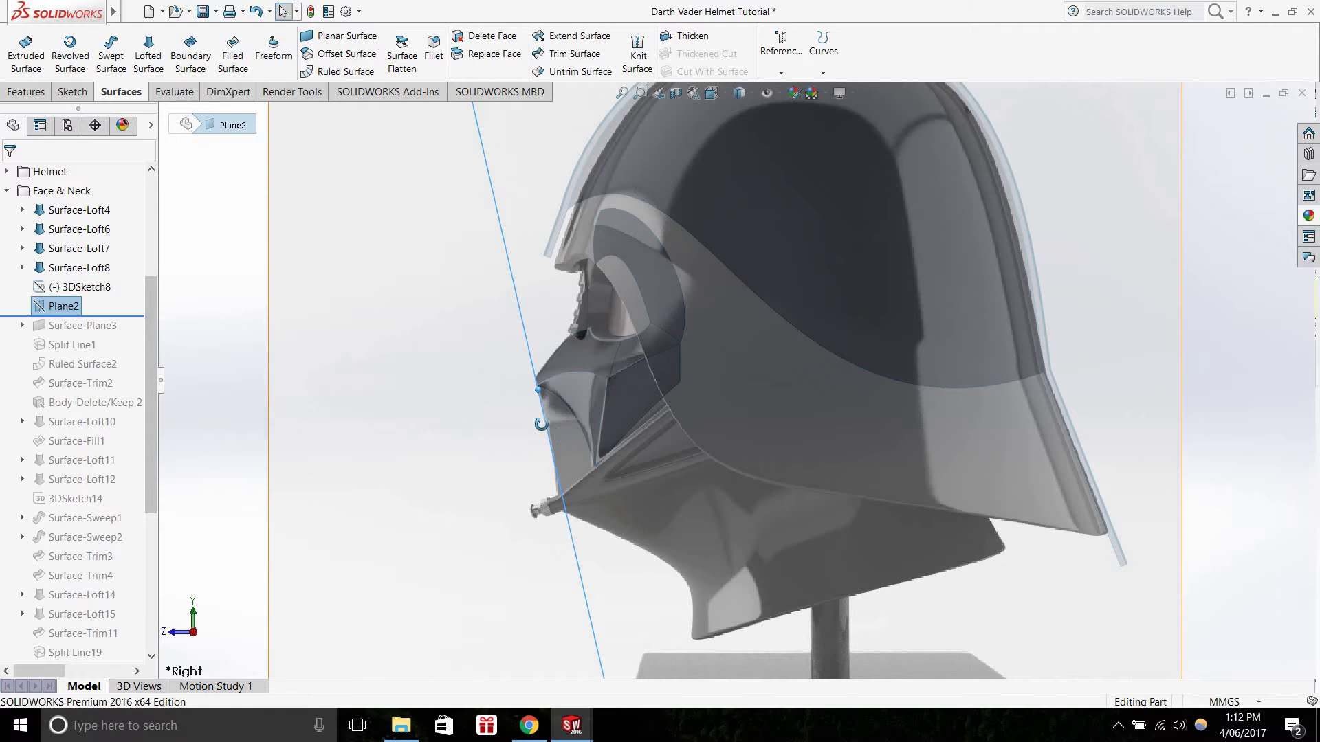
{"action": "middle_click_drag", "start_coordinate": [539, 425], "coordinate": [505, 424]}
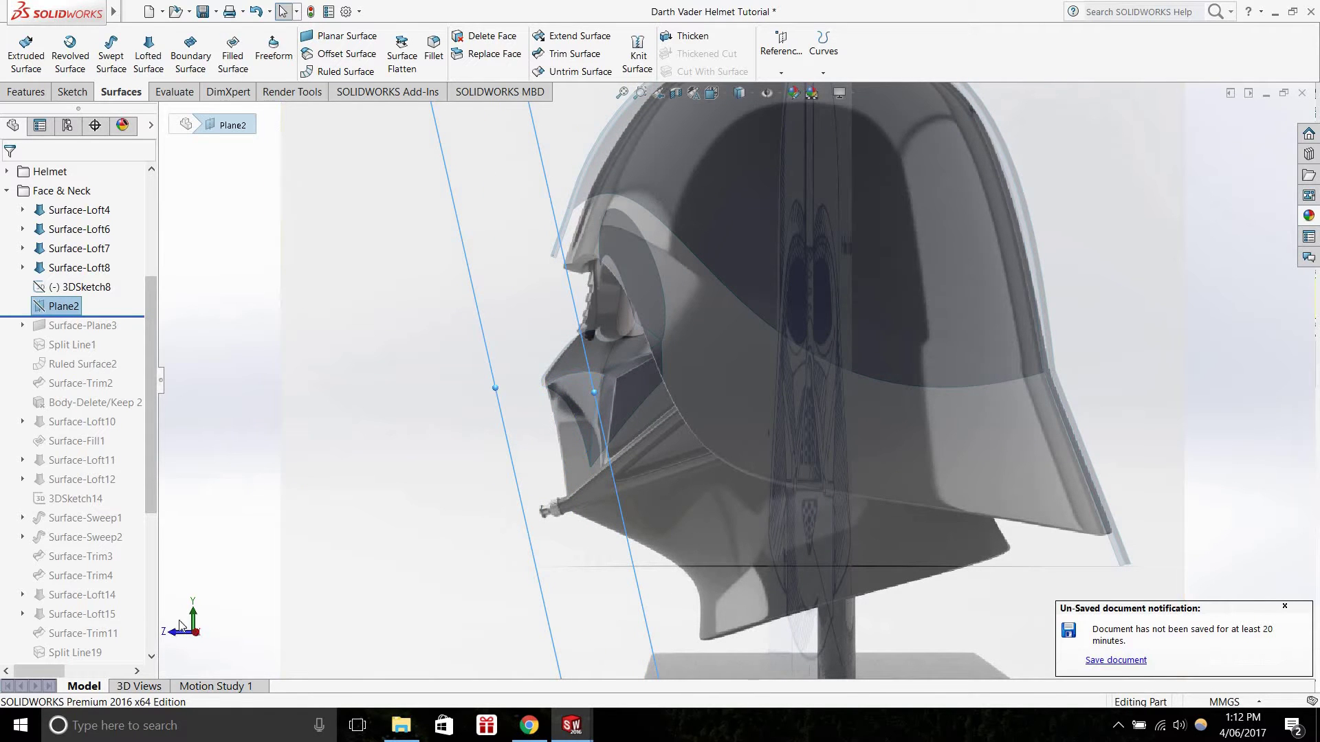
Roll the history forward to include Surface-Plane3 and select its triangular mouth-frame face from the front view
{"action": "left_click", "coordinate": [180, 625]}
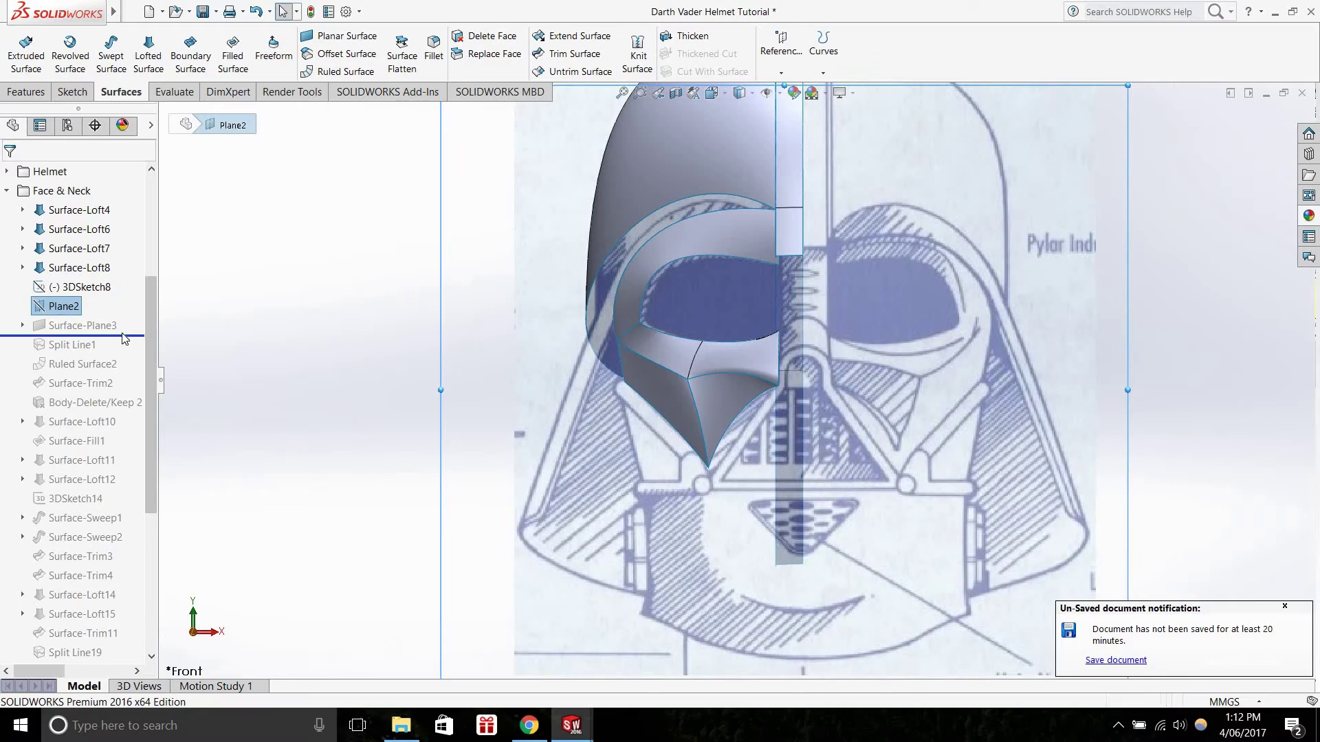
{"action": "left_click_drag", "start_coordinate": [123, 338], "coordinate": [124, 337]}
{"action": "scroll", "coordinate": [818, 395], "scroll_direction": "down", "scroll_amount": 2}
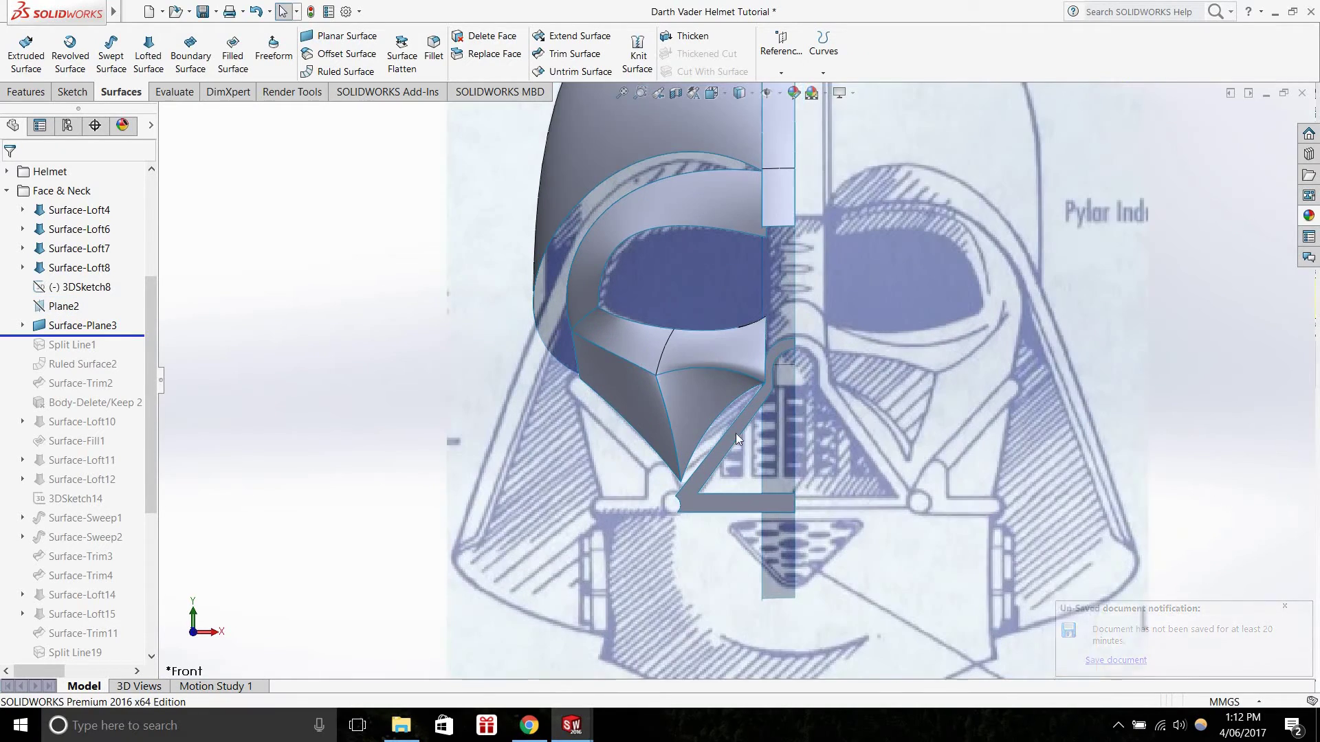
{"action": "left_click", "coordinate": [735, 437]}
{"action": "middle_click_drag", "start_coordinate": [735, 437], "coordinate": [728, 444]}
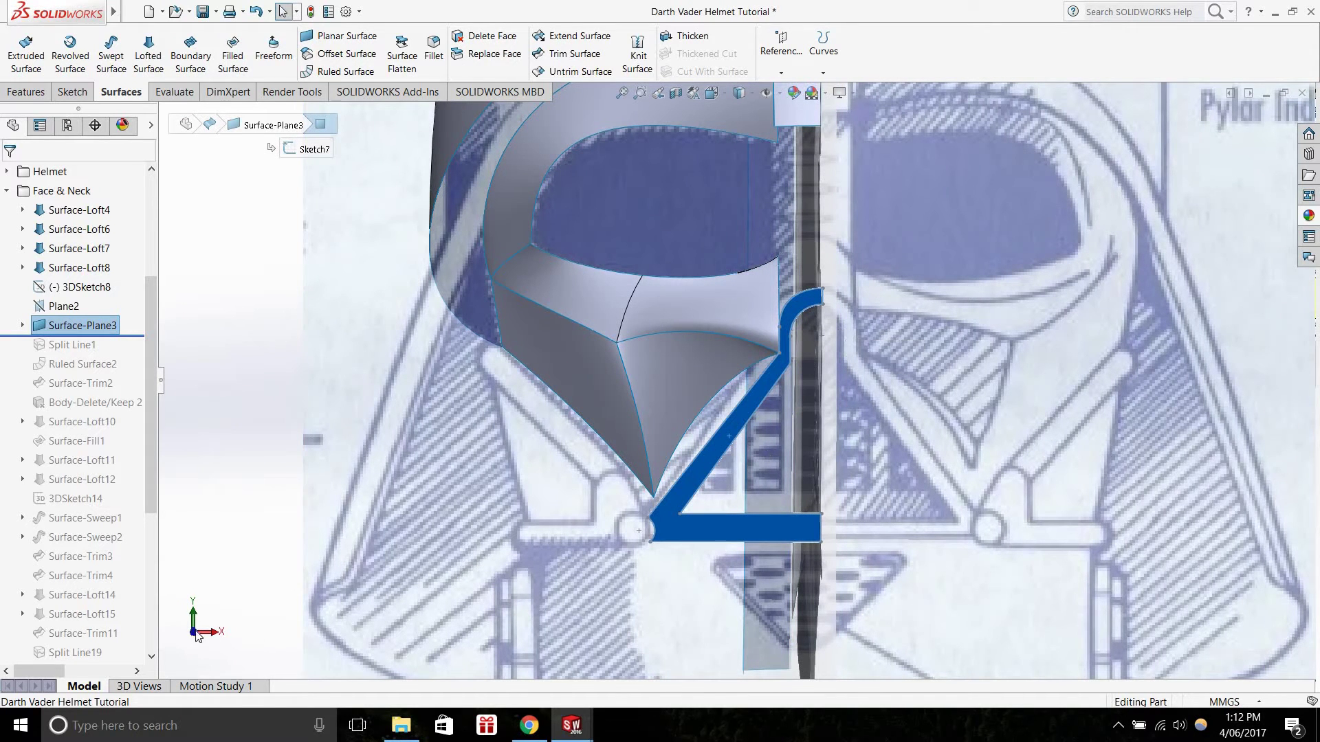
Roll the history forward through Split Line1 and Ruled Surface2, and examine where the ruled surface crosses the cheek lofts near the nose
{"action": "key", "text": "ctrl+1"}
{"action": "left_click_drag", "start_coordinate": [135, 337], "coordinate": [129, 355]}
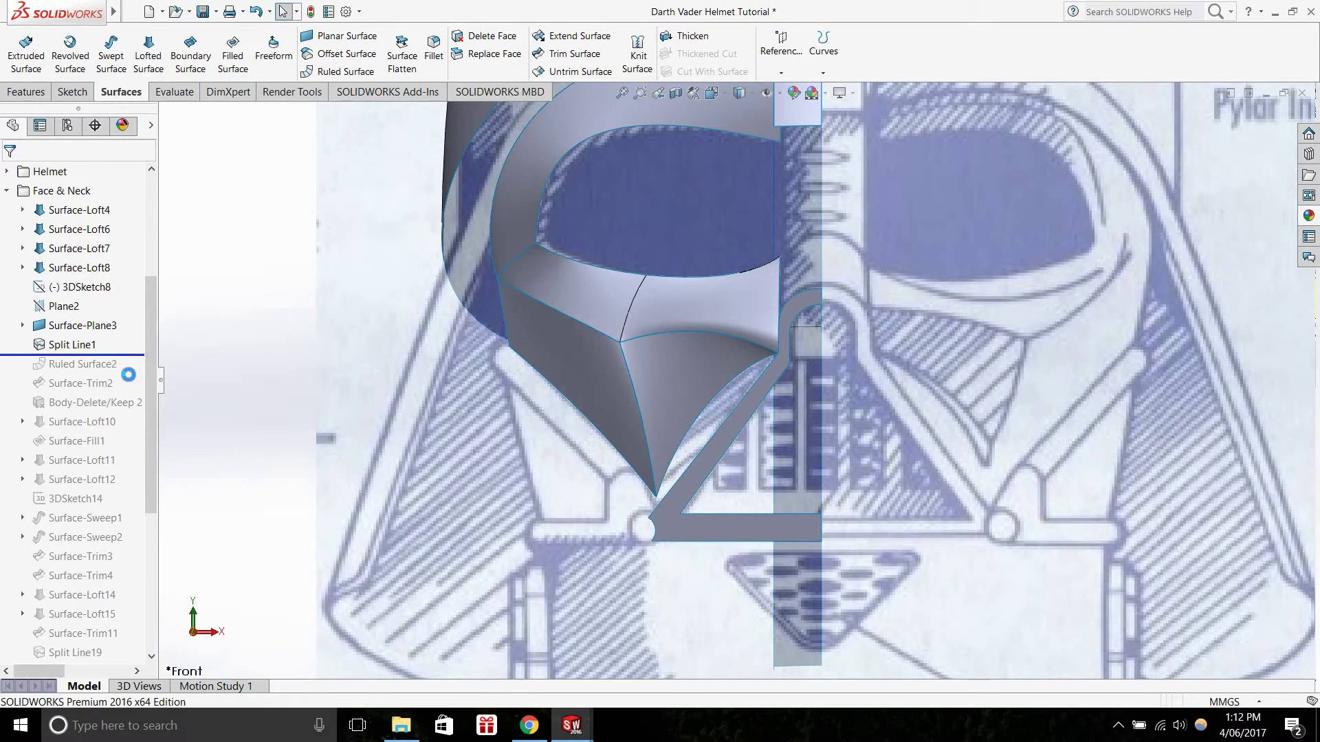
{"action": "middle_click_drag", "start_coordinate": [589, 442], "coordinate": [858, 369]}
{"action": "scroll", "coordinate": [835, 365], "scroll_direction": "down", "scroll_amount": 10}
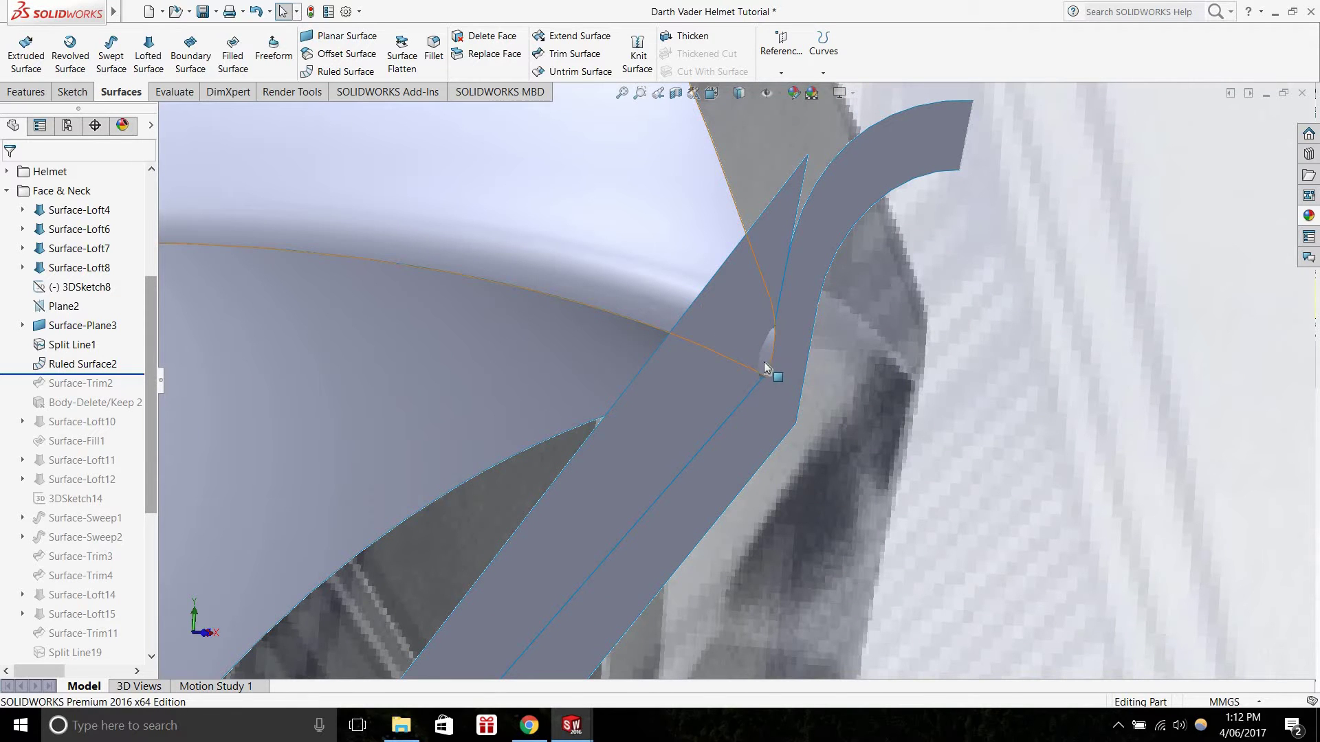
{"action": "scroll", "coordinate": [765, 361], "scroll_direction": "down", "scroll_amount": 3}
{"action": "middle_click_drag", "start_coordinate": [754, 343], "coordinate": [761, 342]}
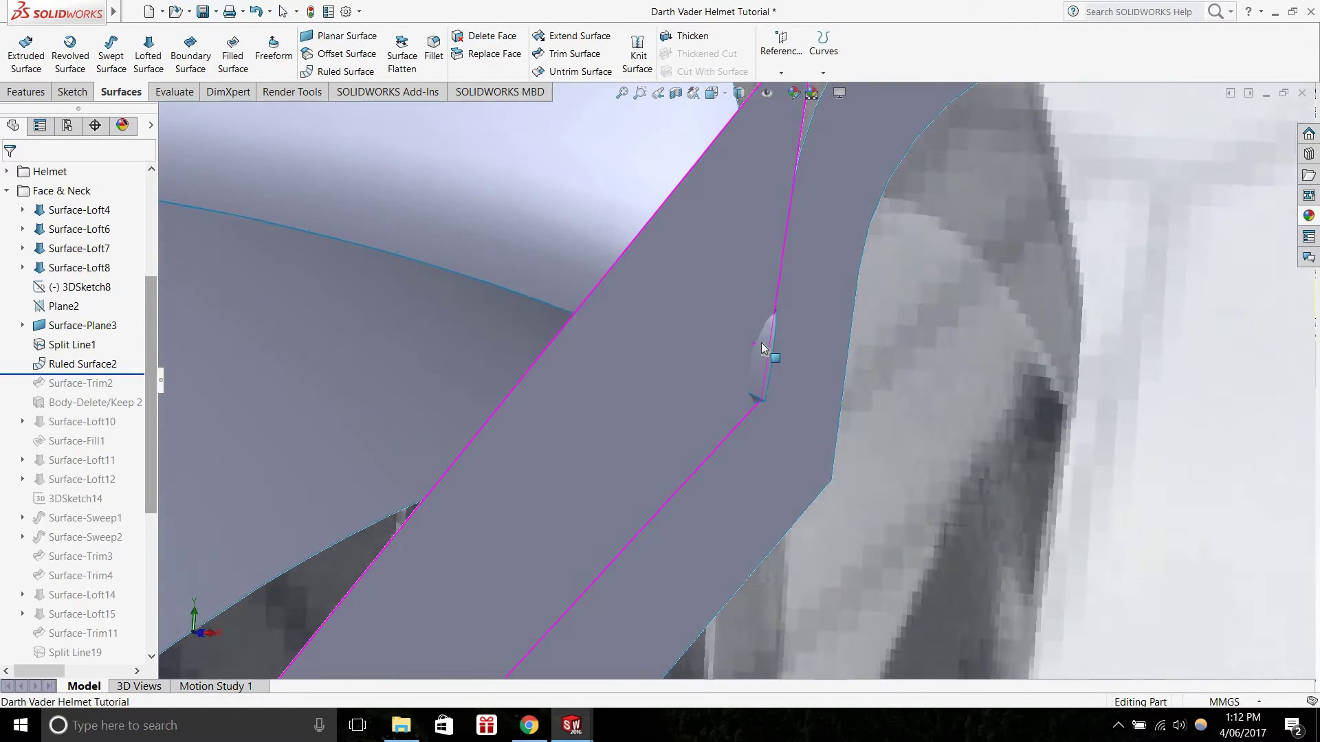
Select the Split Line1 mouth-frame face and then Ruled Surface2 to compare them at the protruding cheek corner
{"action": "scroll", "coordinate": [762, 347], "scroll_direction": "down", "scroll_amount": 3}
{"action": "left_click", "coordinate": [764, 385]}
{"action": "left_click", "coordinate": [811, 376]}
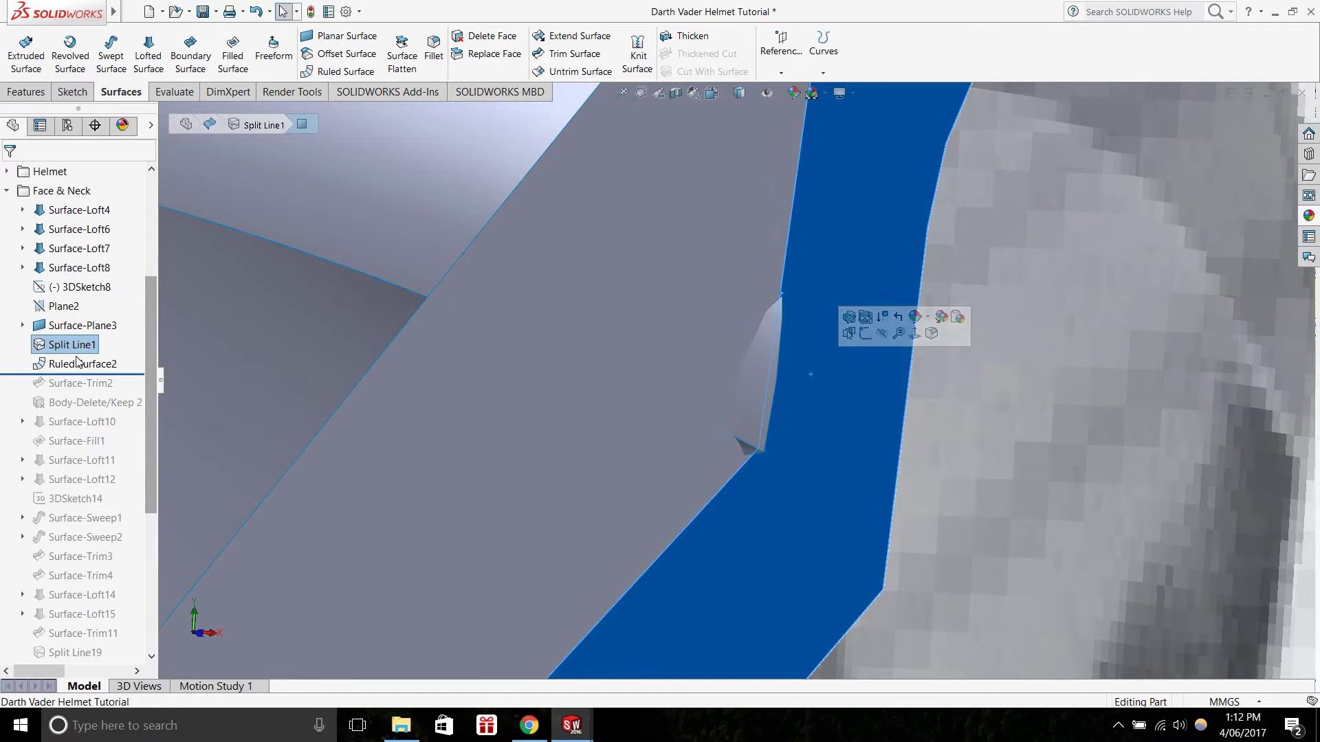
{"action": "left_click", "coordinate": [81, 364]}
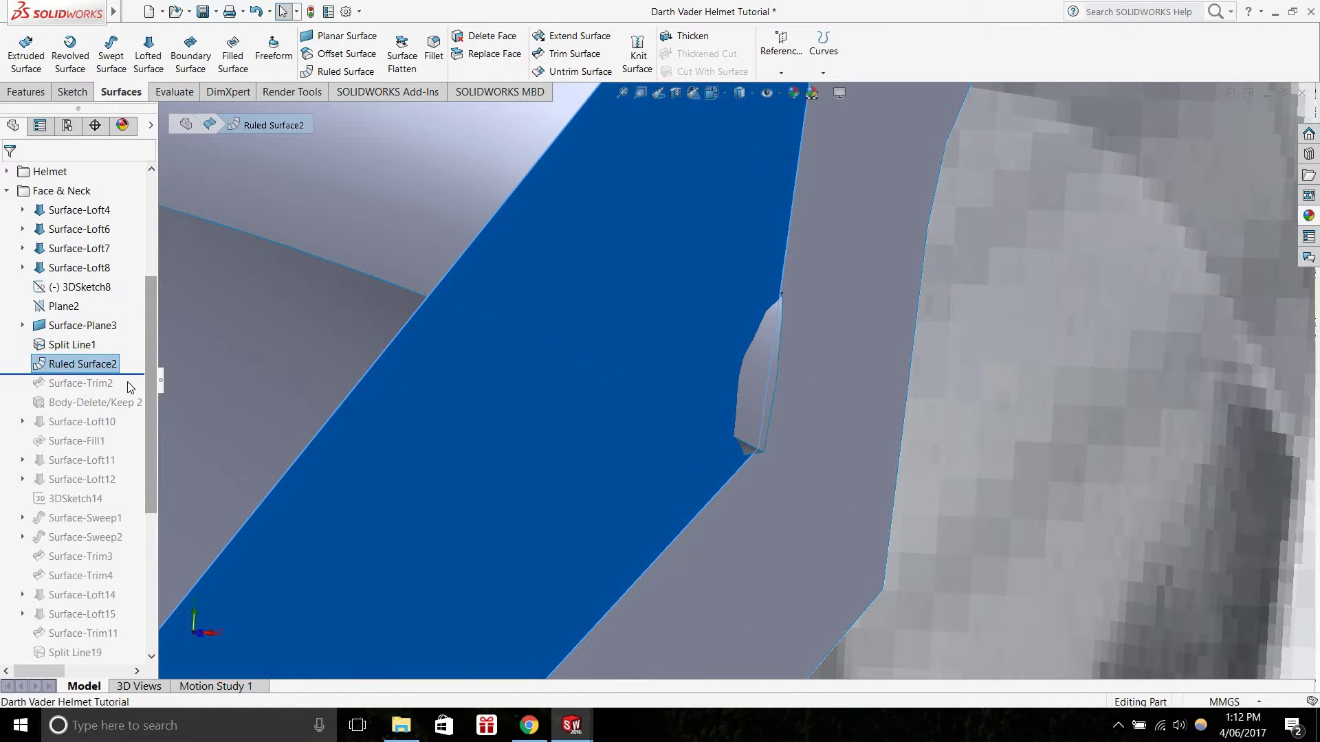
Roll the history forward through Surface-Trim2 and Body-Delete/Keep 2, and examine the trimmed cheek corner
{"action": "scroll", "coordinate": [752, 365], "scroll_direction": "up", "scroll_amount": 1}
{"action": "left_click", "coordinate": [752, 365]}
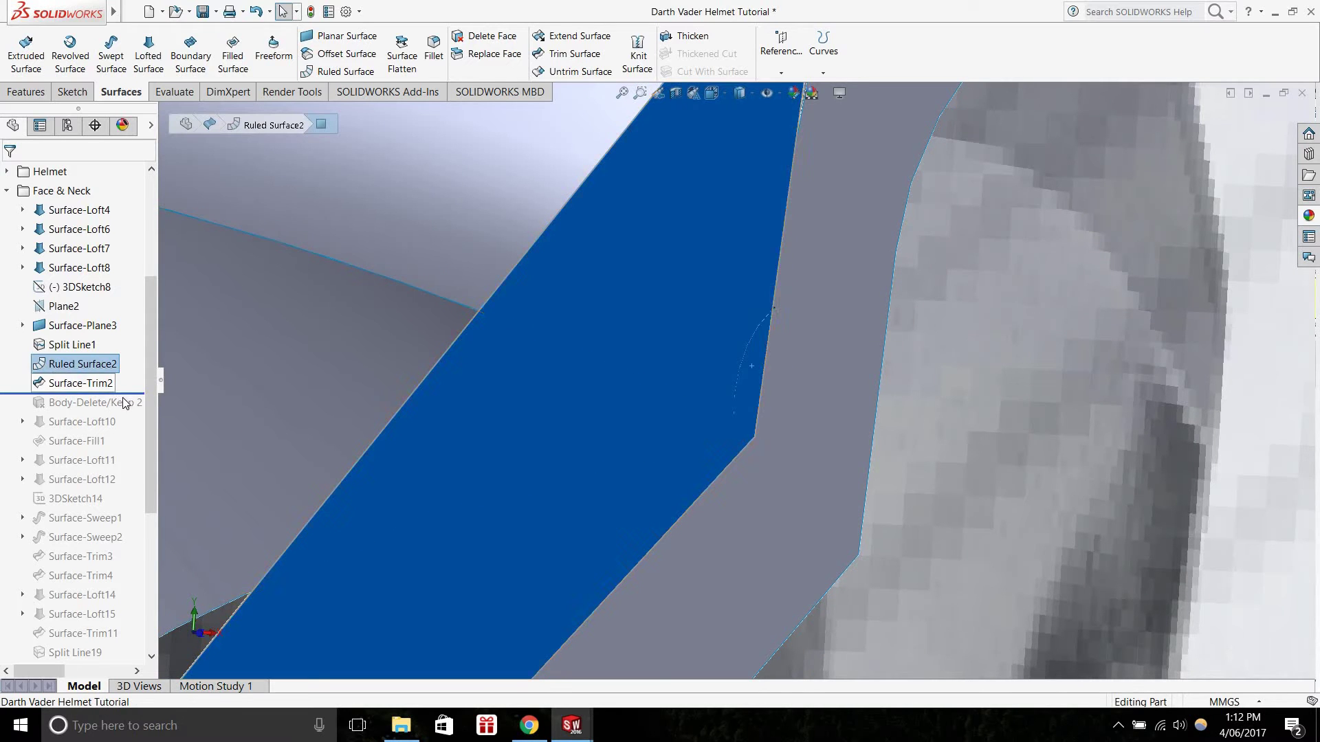
{"action": "left_click_drag", "start_coordinate": [131, 398], "coordinate": [131, 414]}
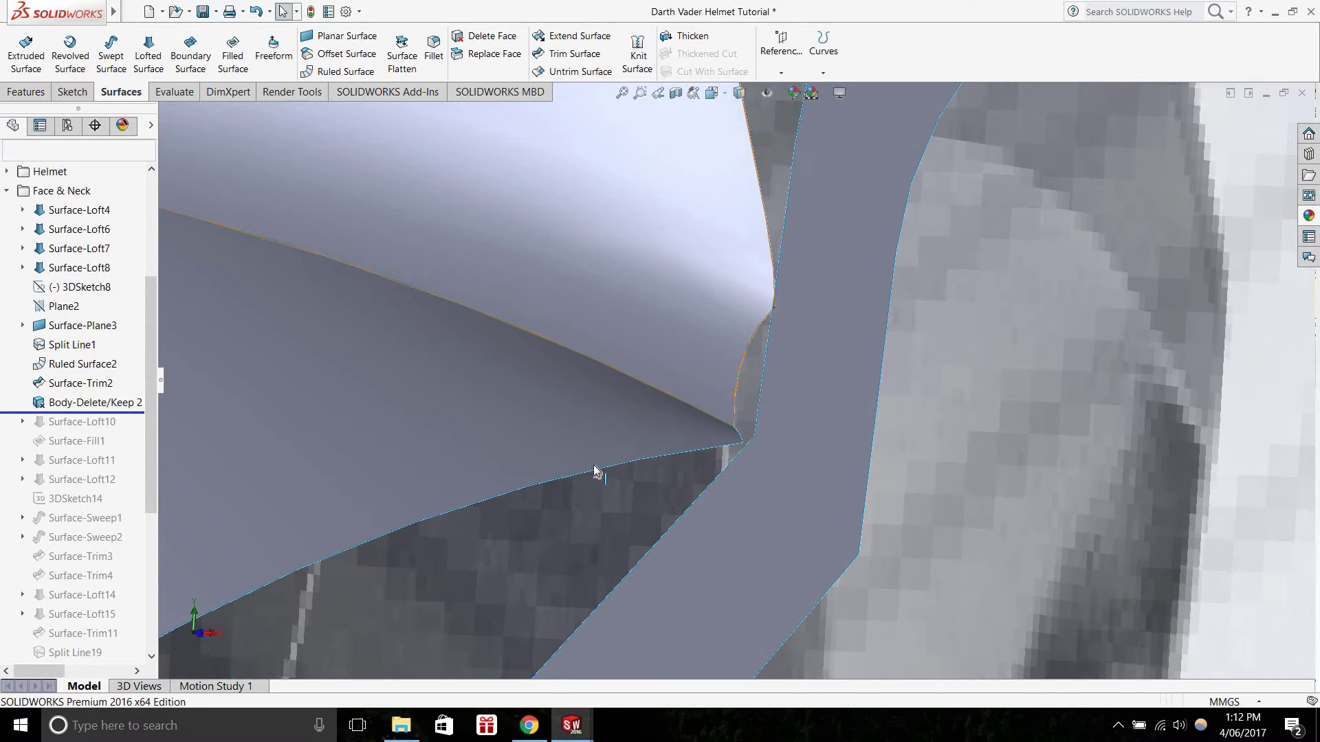
{"action": "scroll", "coordinate": [681, 430], "scroll_direction": "up", "scroll_amount": 5}
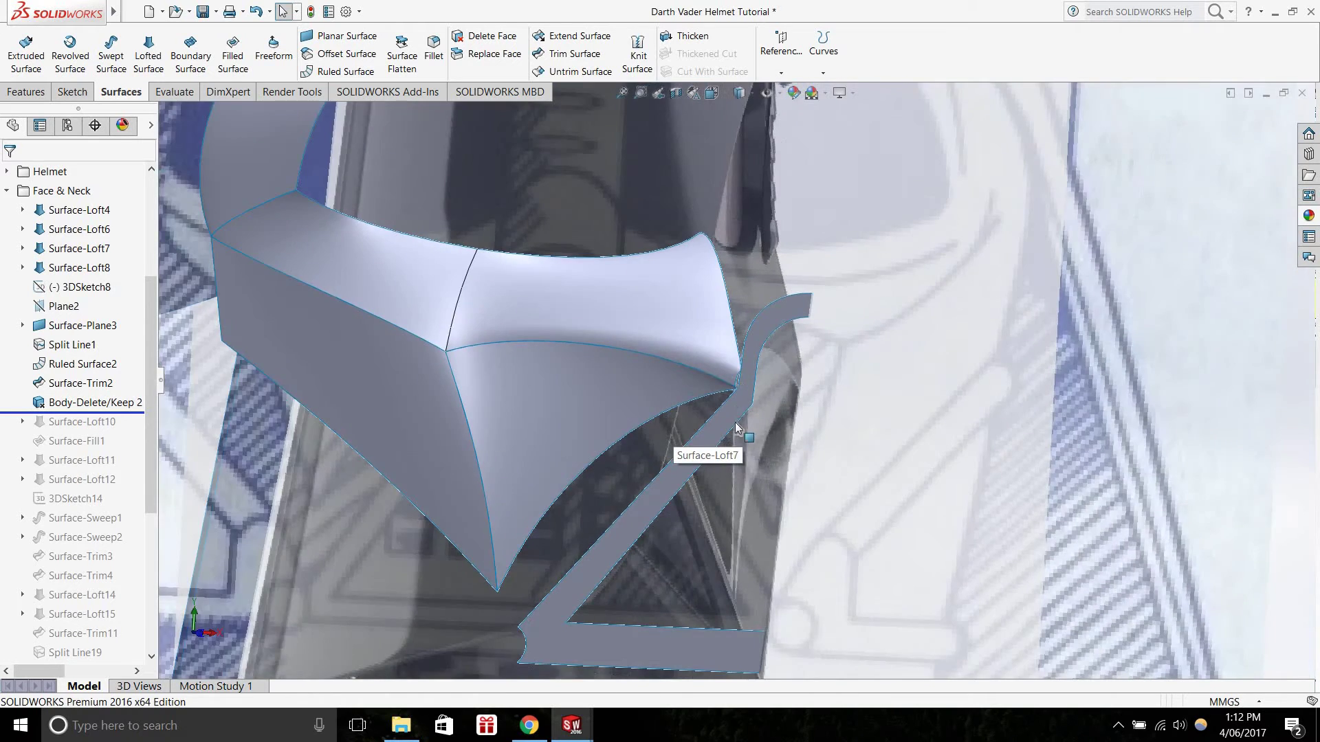
Roll the history forward to include Surface-Loft10, and examine the gap between the cheek lofts and the mouth frame
{"action": "scroll", "coordinate": [732, 435], "scroll_direction": "down", "scroll_amount": 9}
{"action": "scroll", "coordinate": [743, 411], "scroll_direction": "down", "scroll_amount": 3}
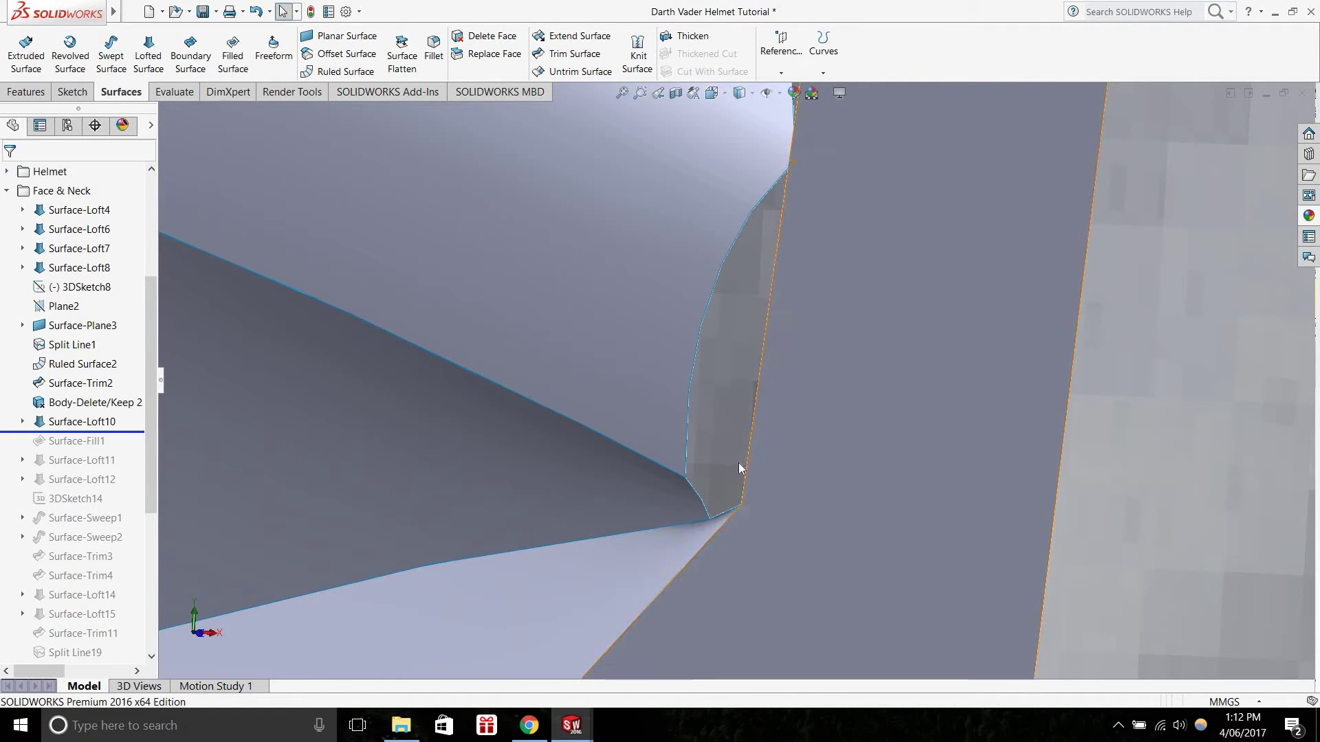
{"action": "middle_click_drag", "start_coordinate": [730, 522], "coordinate": [724, 451]}
{"action": "scroll", "coordinate": [758, 323], "scroll_direction": "up", "scroll_amount": 3}
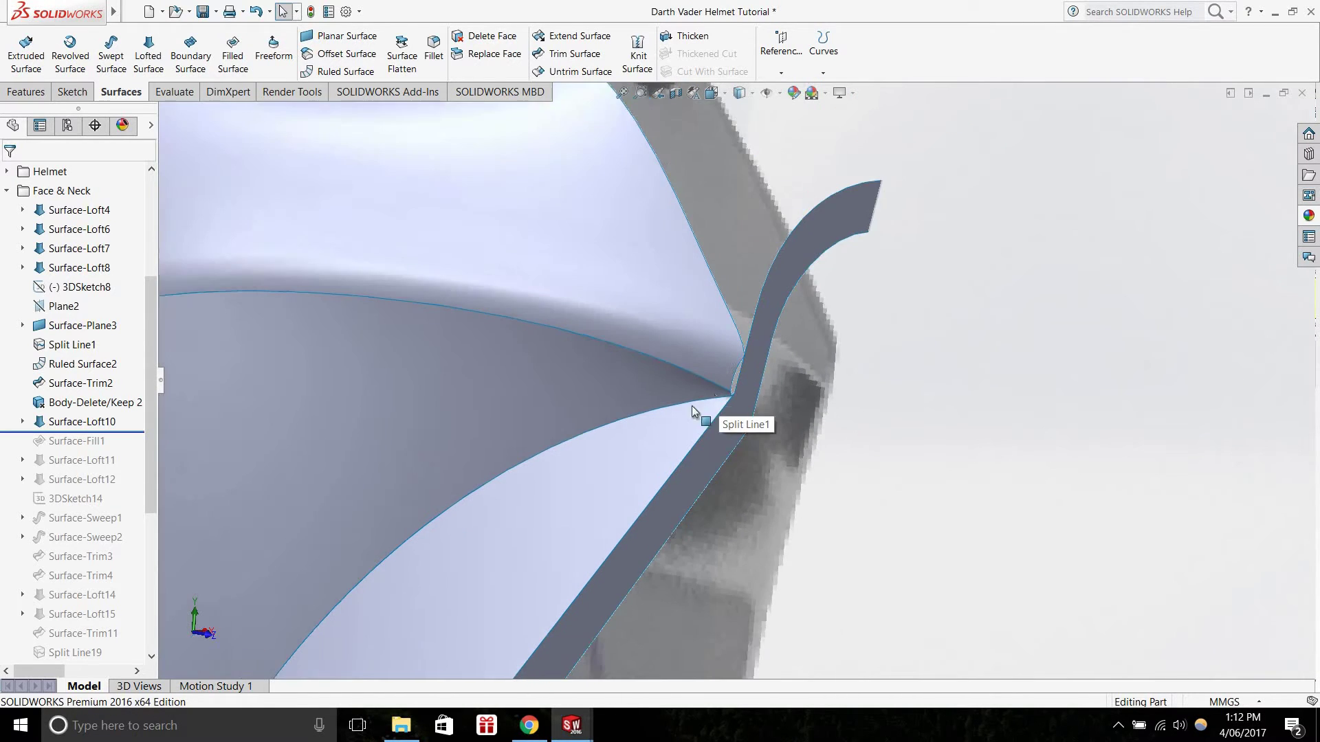
{"action": "scroll", "coordinate": [692, 406], "scroll_direction": "up", "scroll_amount": 3}
{"action": "middle_click_drag", "start_coordinate": [679, 428], "coordinate": [724, 406]}
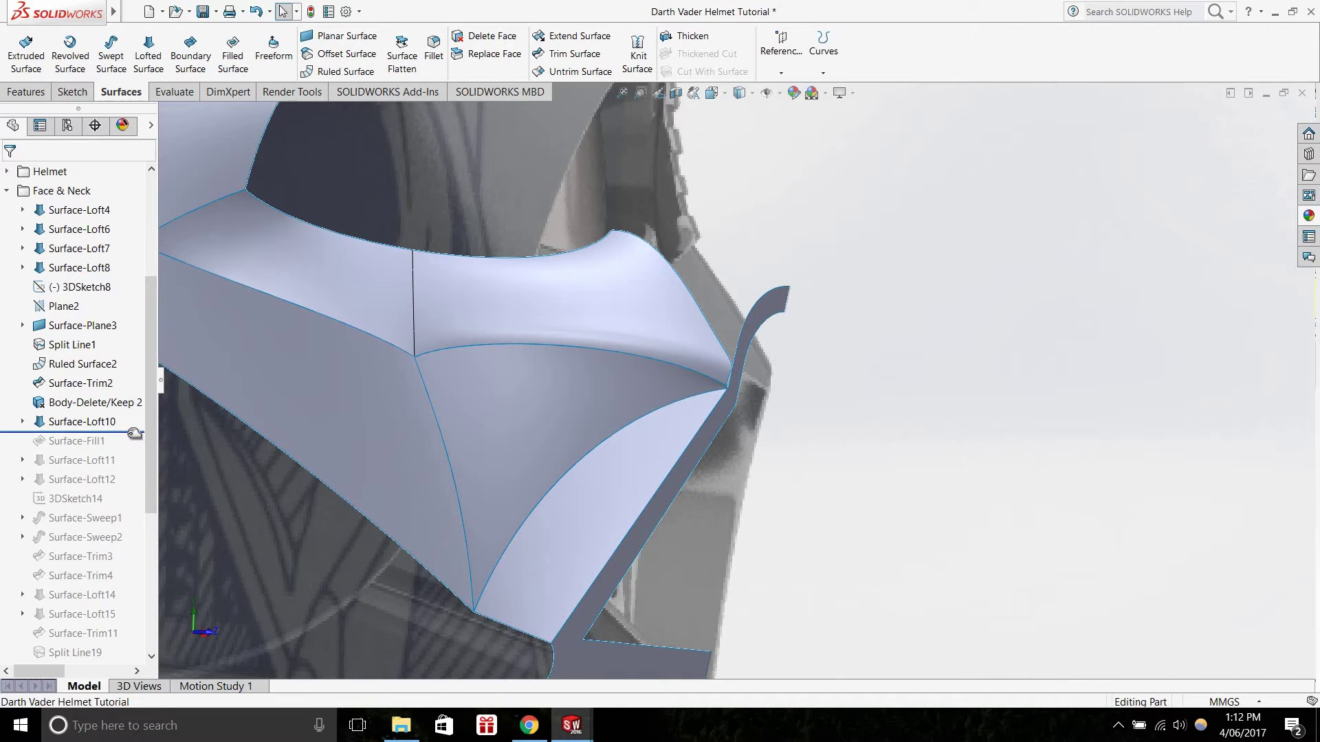
Roll the history forward to include Surface-Fill1 and select its small patch at the cheek corner
{"action": "scroll", "coordinate": [756, 358], "scroll_direction": "up", "scroll_amount": 3}
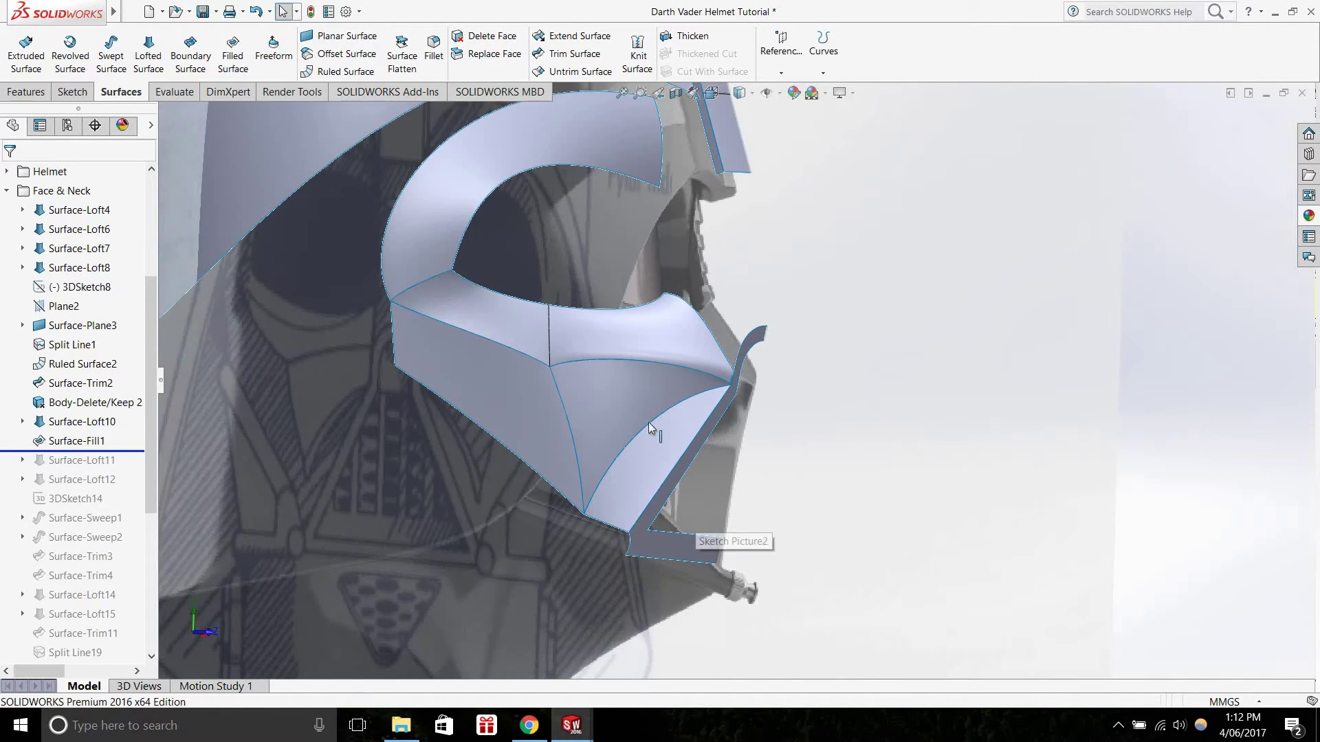
{"action": "scroll", "coordinate": [777, 340], "scroll_direction": "down", "scroll_amount": 10}
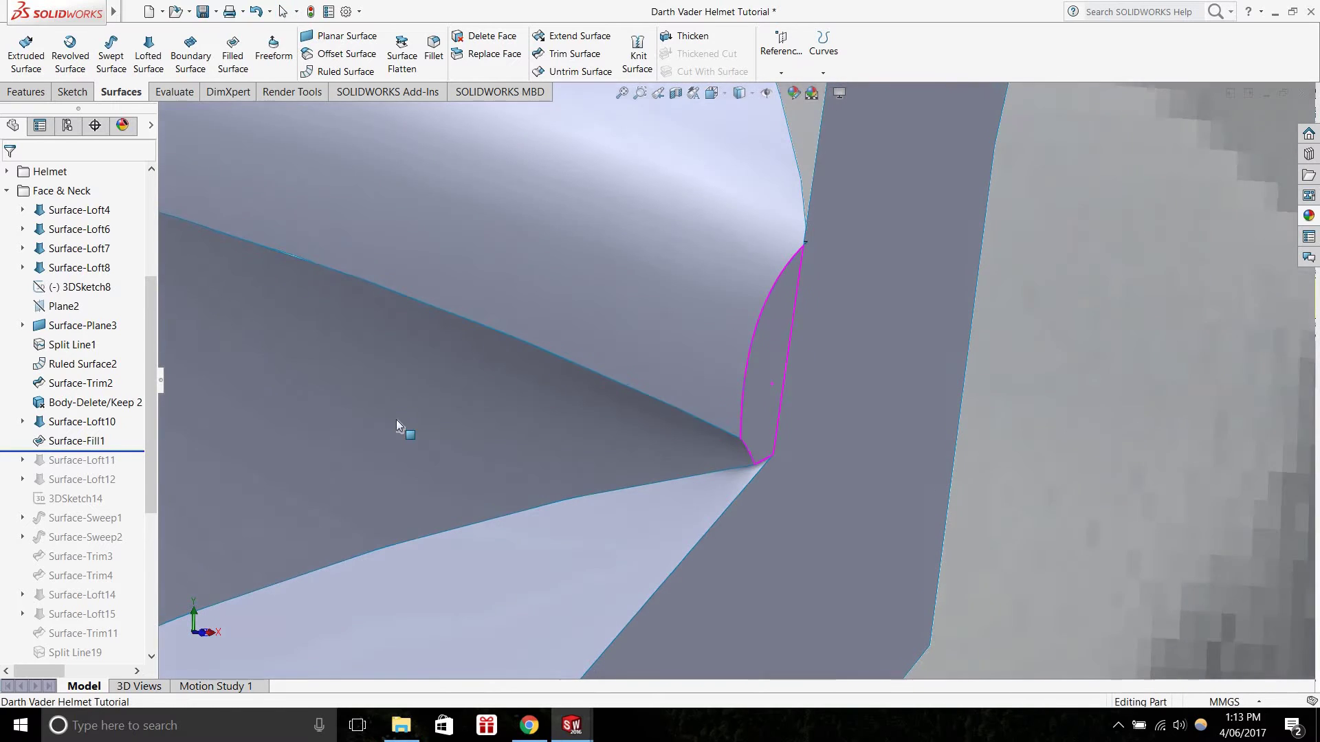
{"action": "left_click", "coordinate": [76, 441]}
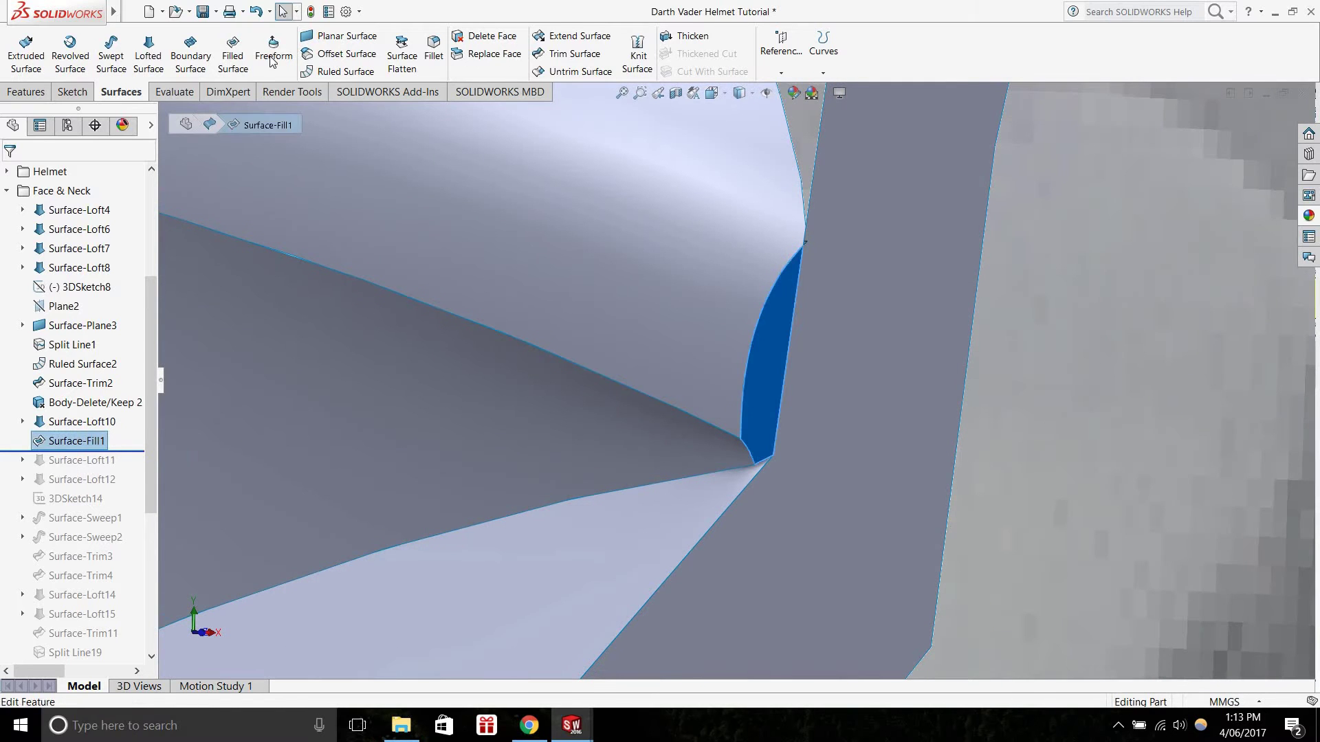
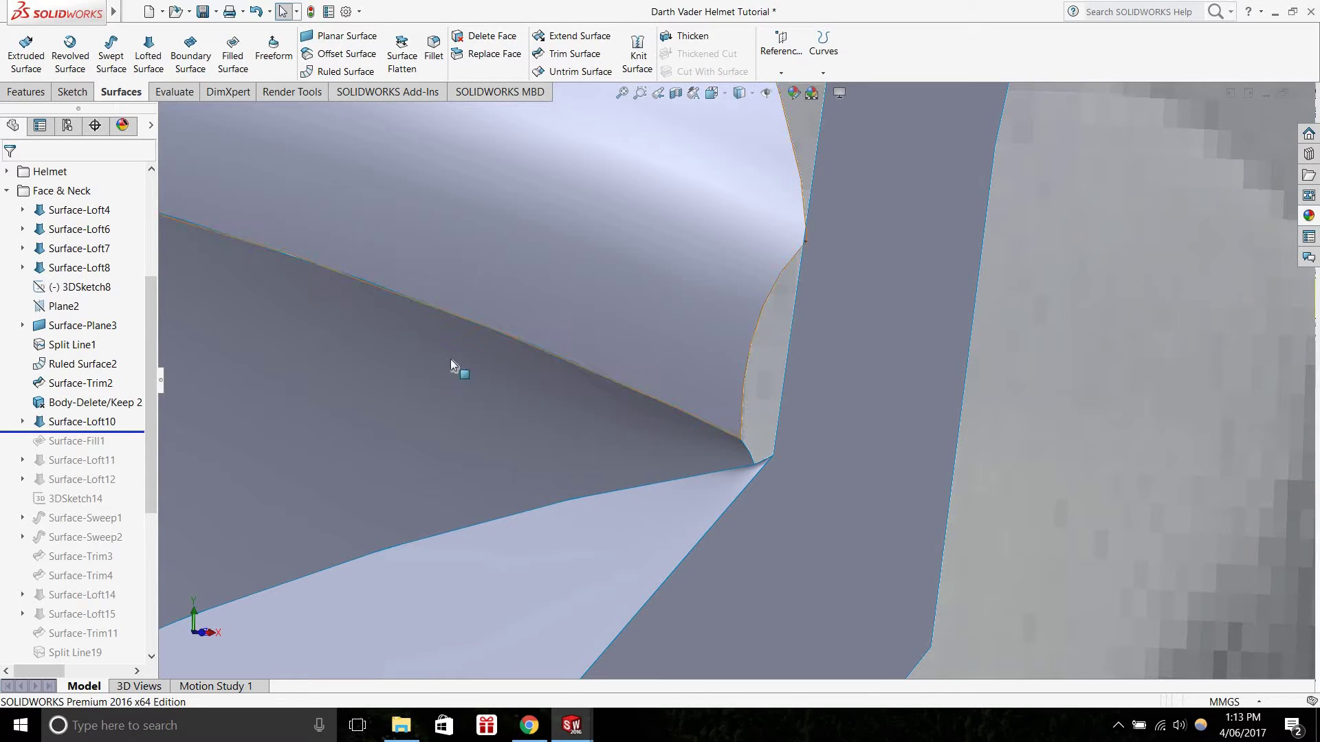
Roll the history forward to include Surface-Fill1 and review its four Contact patch boundary edges, leaving the definition unchanged
{"action": "left_click_drag", "start_coordinate": [103, 432], "coordinate": [103, 451]}
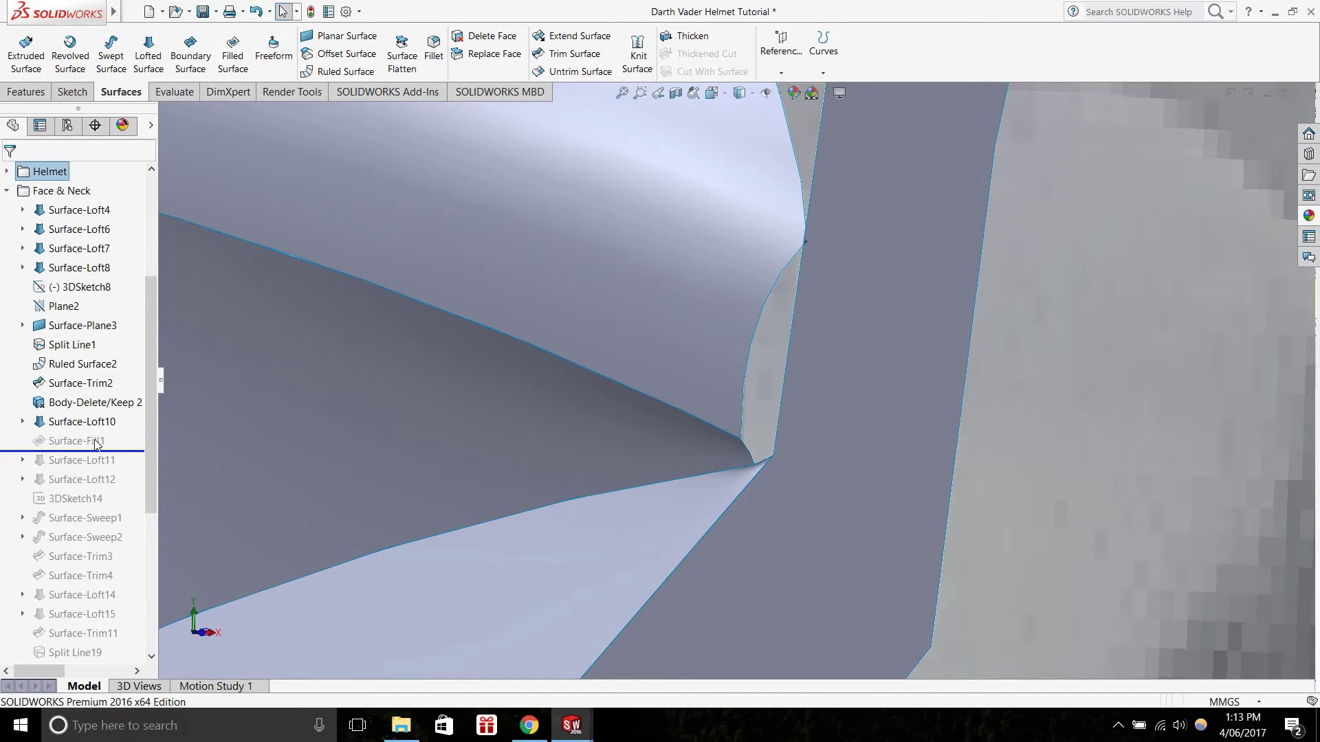
{"action": "left_click", "coordinate": [62, 442]}
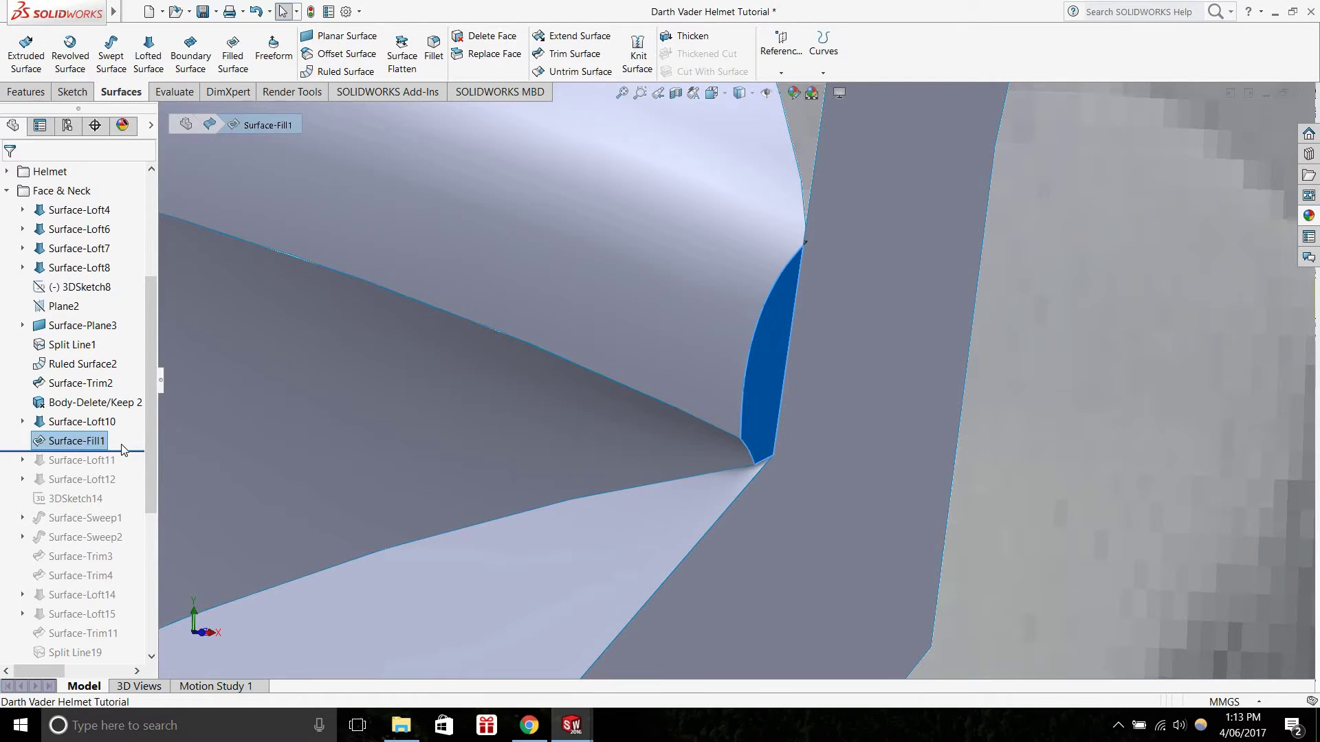
{"action": "right_click", "coordinate": [103, 441]}
{"action": "left_click", "coordinate": [102, 373]}
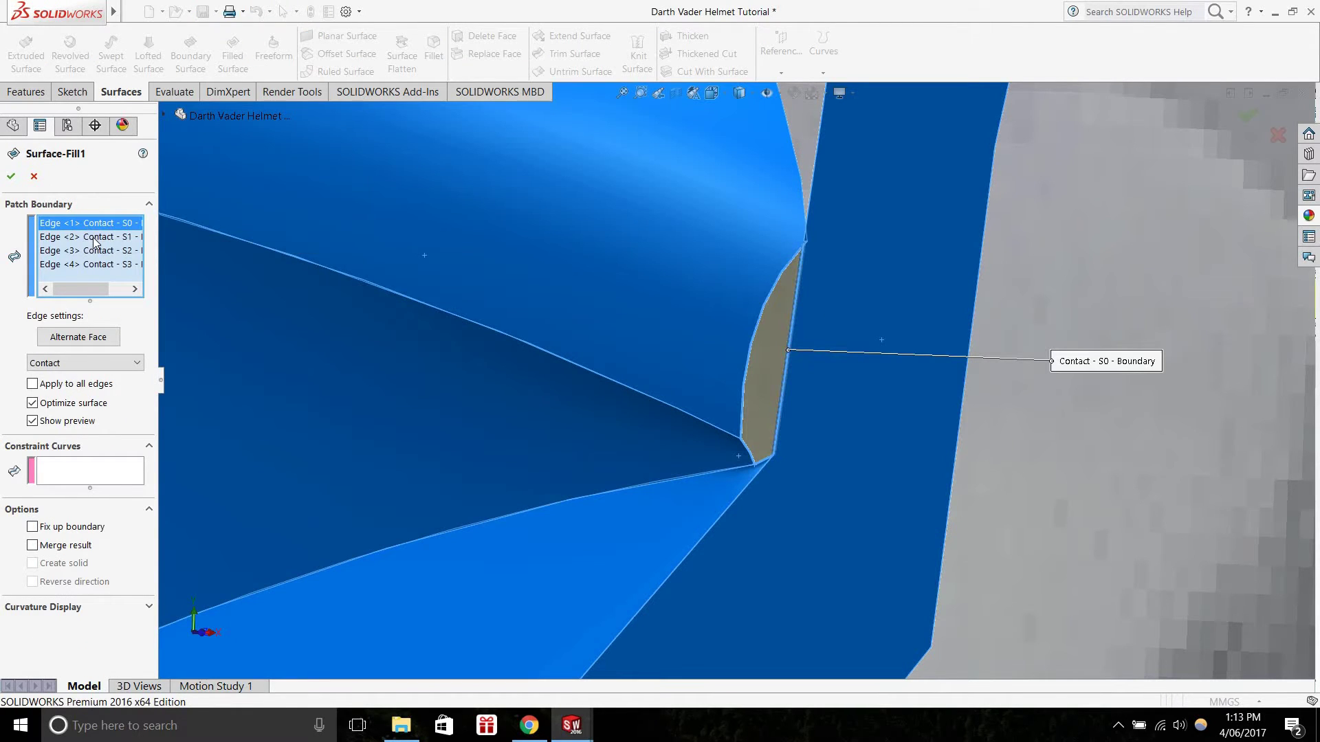
{"action": "left_click", "coordinate": [88, 236]}
{"action": "left_click", "coordinate": [88, 264]}
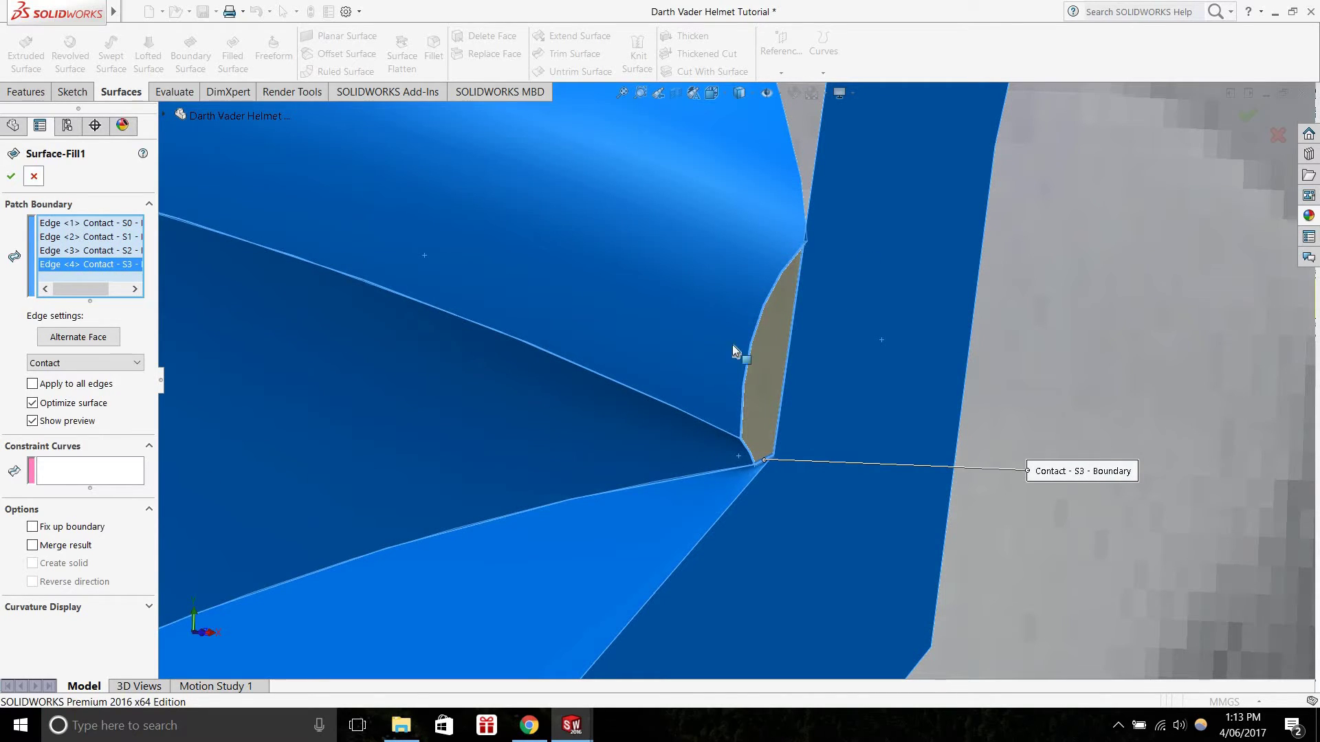
{"action": "key", "text": "Escape"}
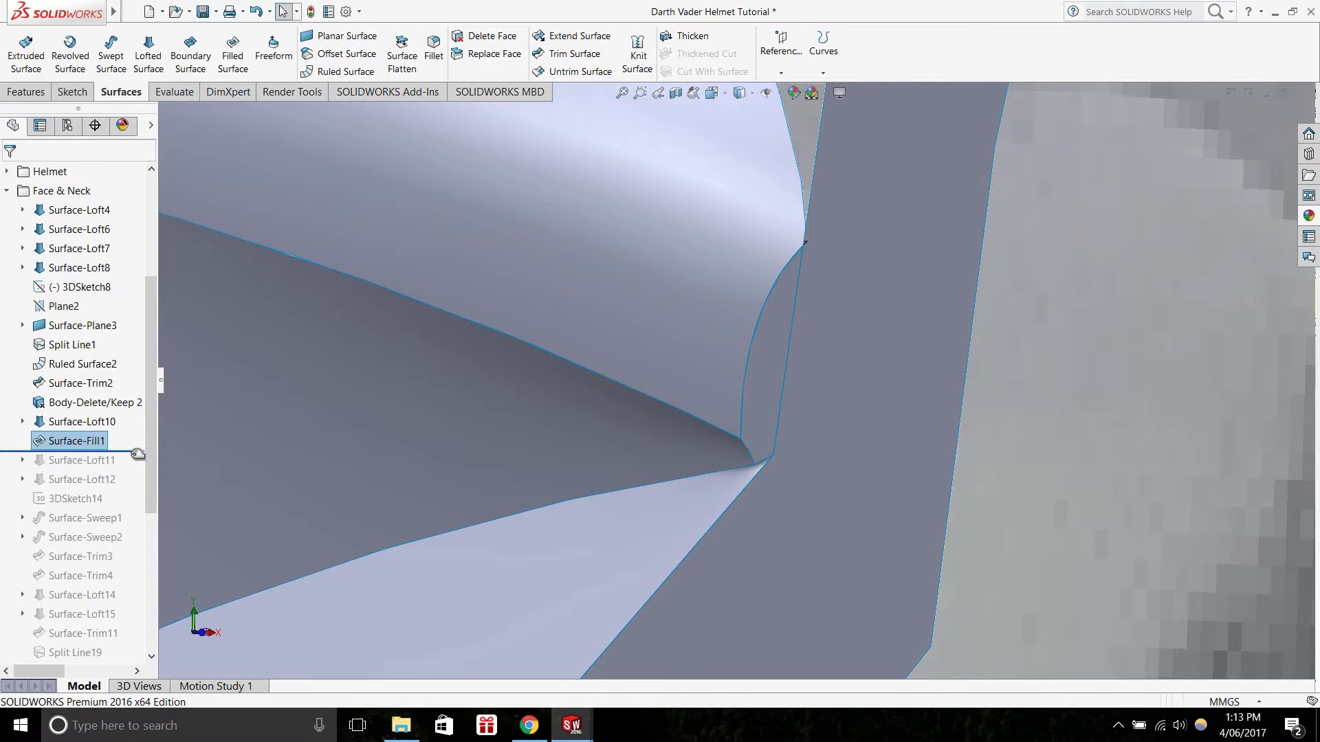
Roll the history forward to include Surface-Loft11 and select the loft at the nose above the mouth frame
{"action": "left_click_drag", "start_coordinate": [138, 454], "coordinate": [137, 470]}
{"action": "scroll", "coordinate": [732, 340], "scroll_direction": "down", "scroll_amount": 3}
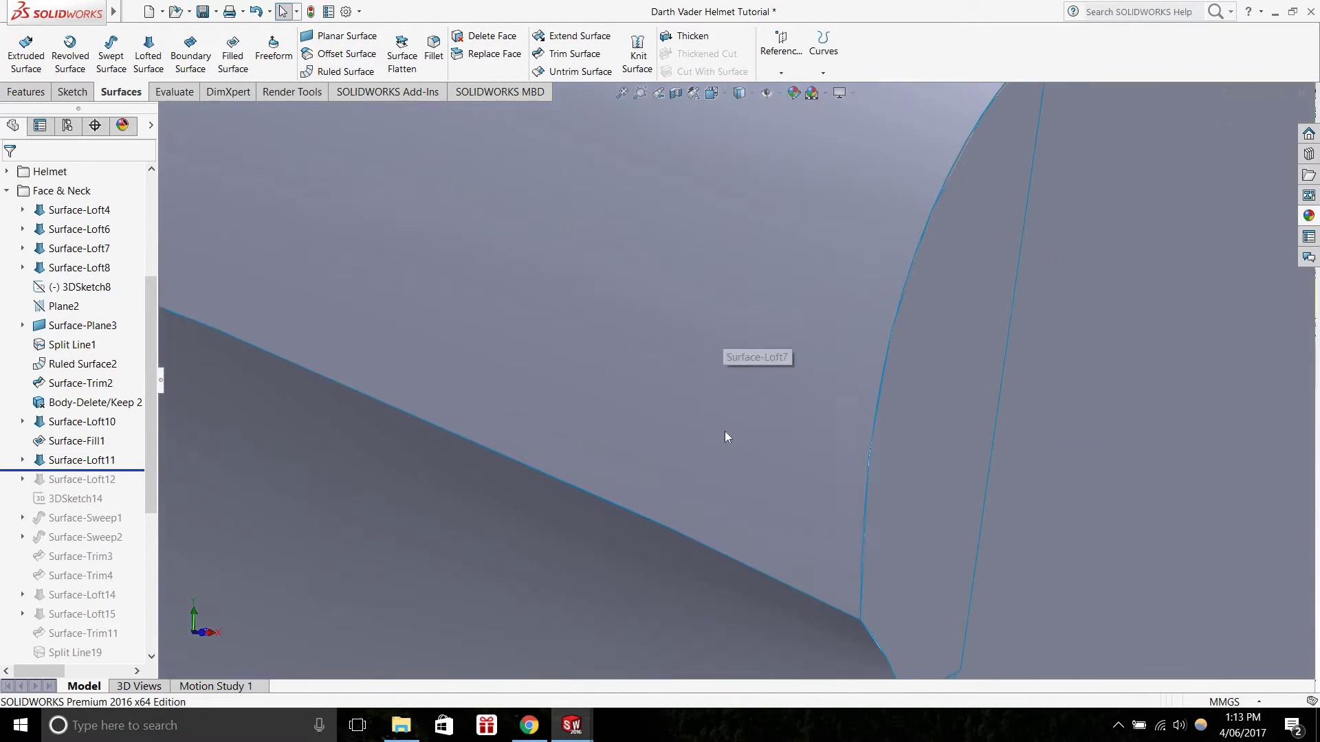
{"action": "scroll", "coordinate": [724, 432], "scroll_direction": "up", "scroll_amount": 3}
{"action": "scroll", "coordinate": [684, 422], "scroll_direction": "up", "scroll_amount": 10}
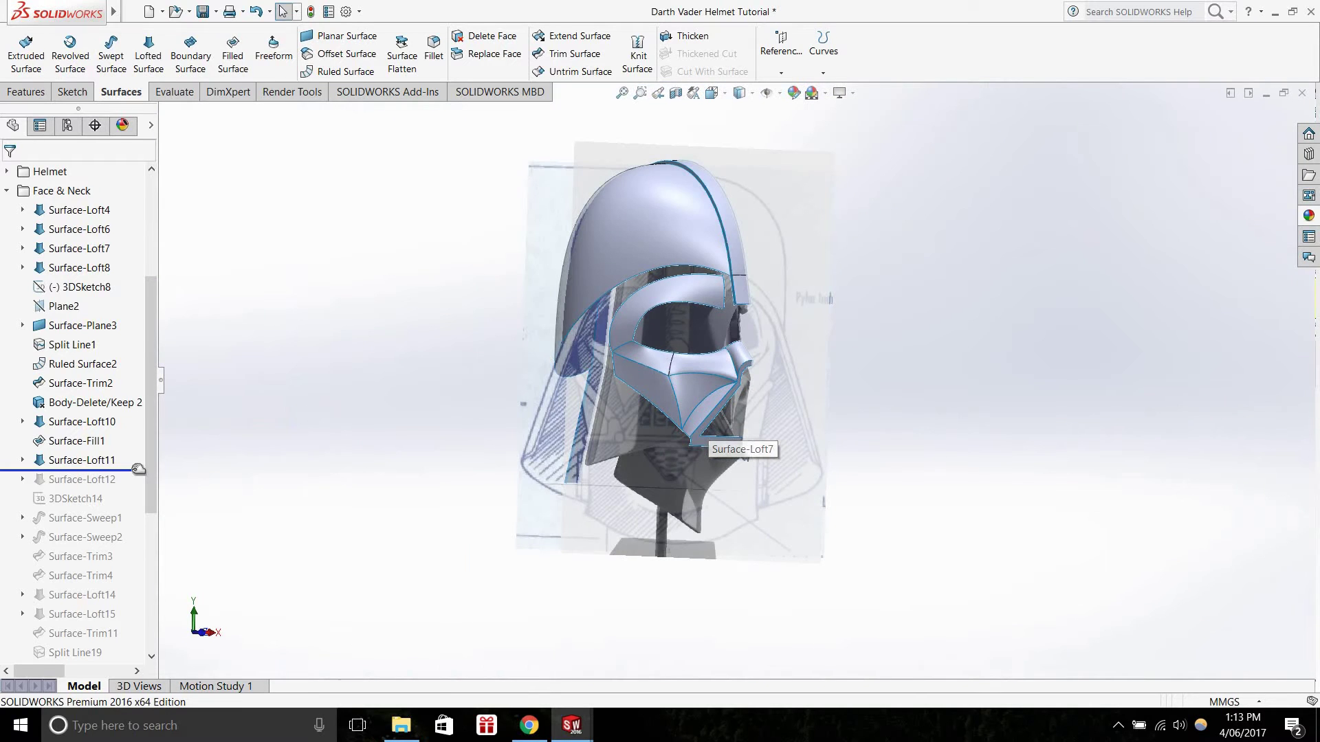
{"action": "mouse_move", "coordinate": [138, 469]}
{"action": "left_mouse_down"}
{"action": "mouse_move", "coordinate": [130, 451]}
{"action": "mouse_move", "coordinate": [138, 470]}
{"action": "left_mouse_up"}
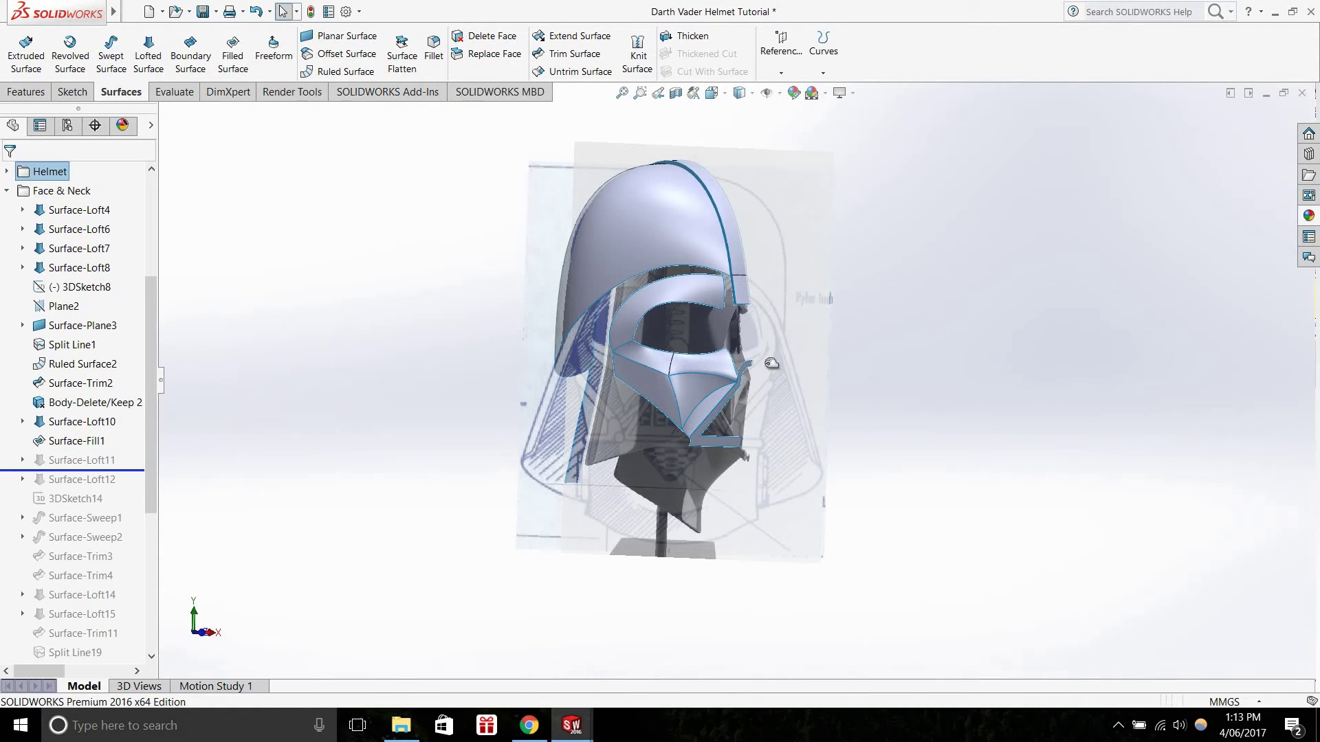
{"action": "scroll", "coordinate": [708, 390], "scroll_direction": "down", "scroll_amount": 5}
{"action": "left_click", "coordinate": [38, 461]}
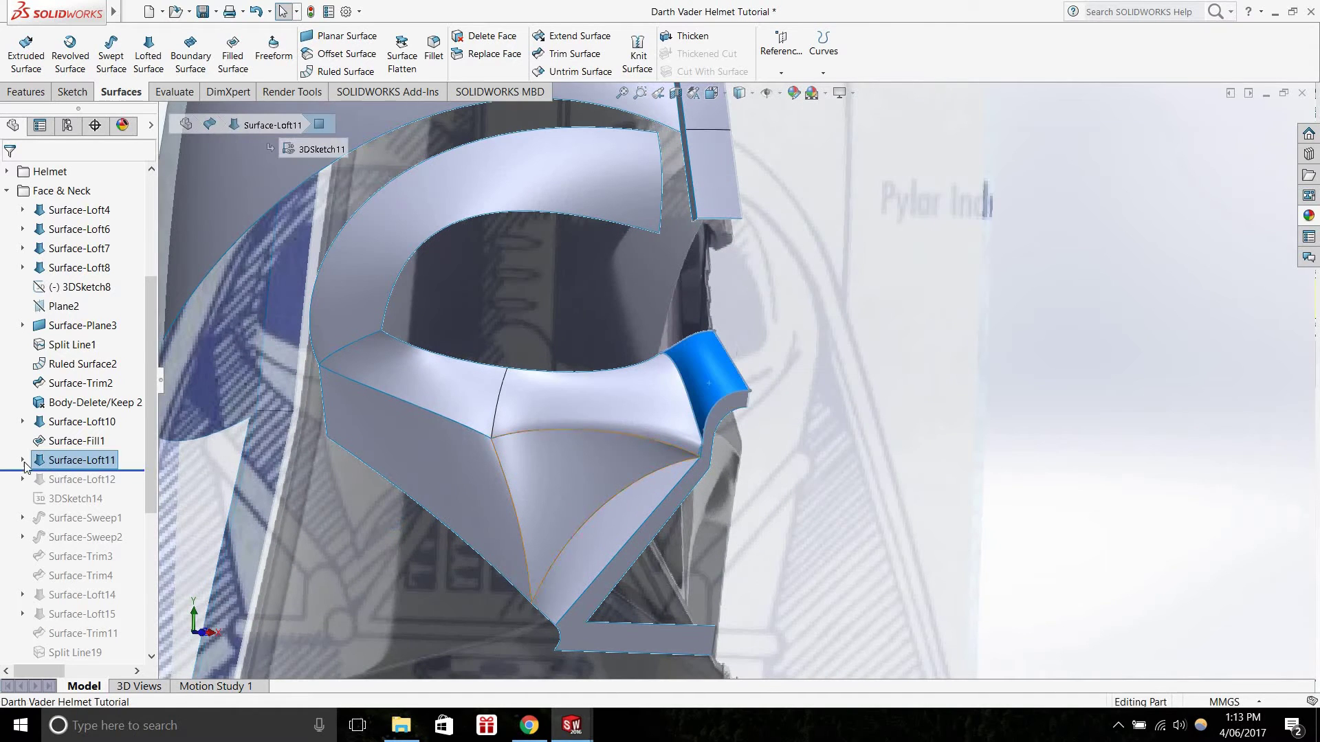
Open Surface-Loft11's 3DSketch11, examine its nose curves from the front and at an angle, and exit the sketch
{"action": "left_click", "coordinate": [22, 460]}
{"action": "right_click", "coordinate": [103, 479]}
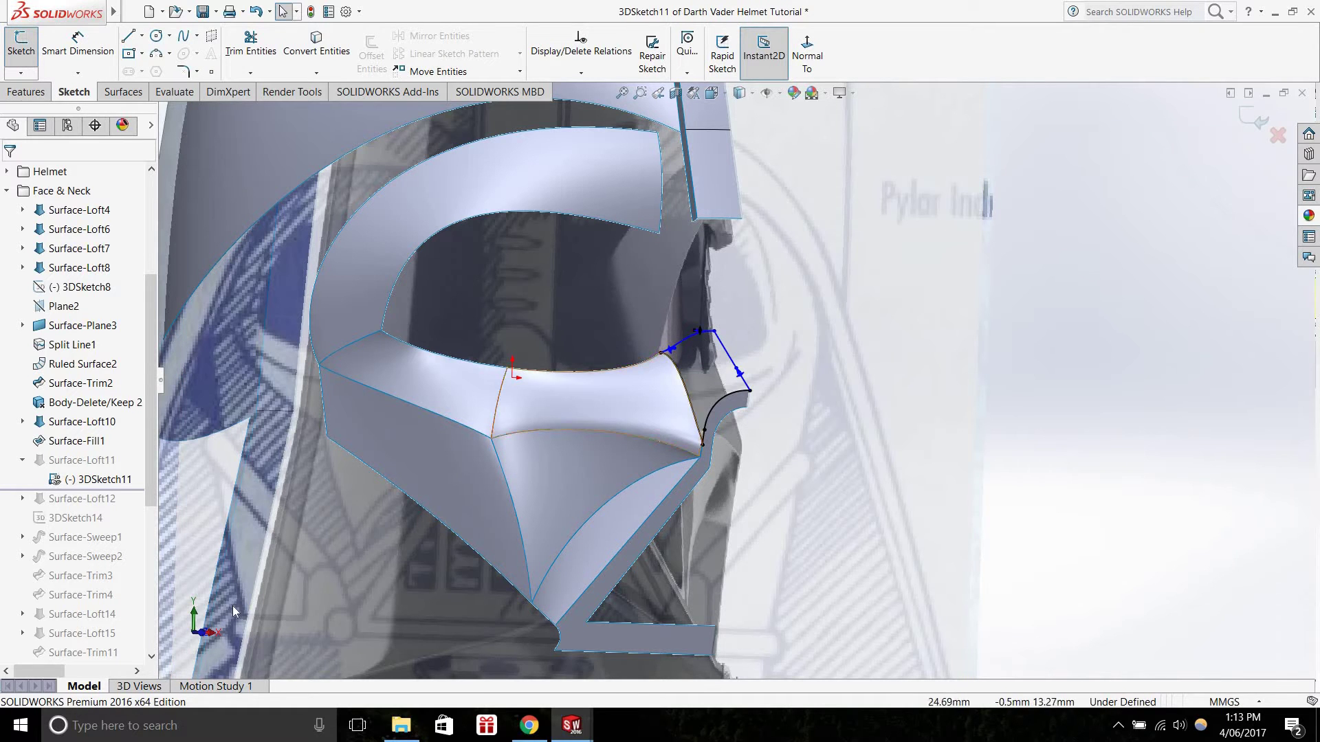
{"action": "left_click", "coordinate": [195, 633]}
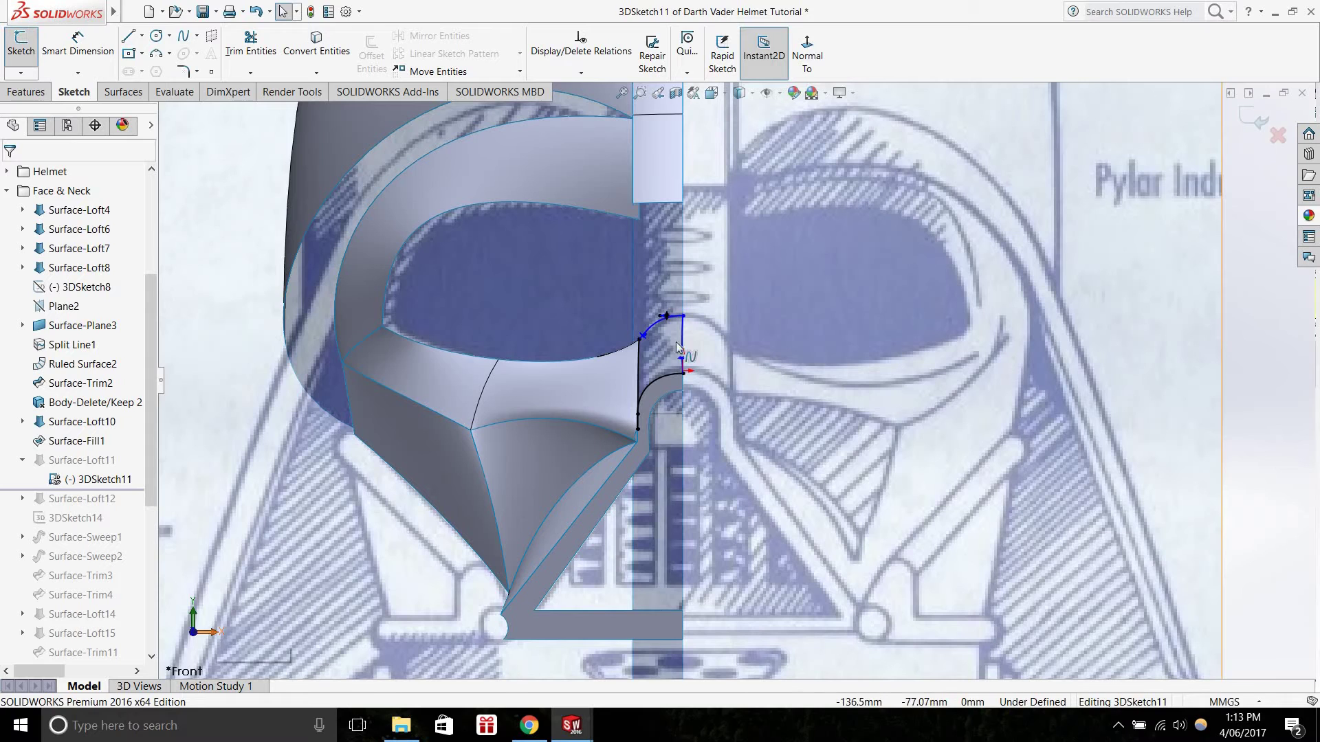
{"action": "middle_click_drag", "start_coordinate": [693, 342], "coordinate": [939, 372]}
{"action": "scroll", "coordinate": [939, 373], "scroll_direction": "up", "scroll_amount": 5}
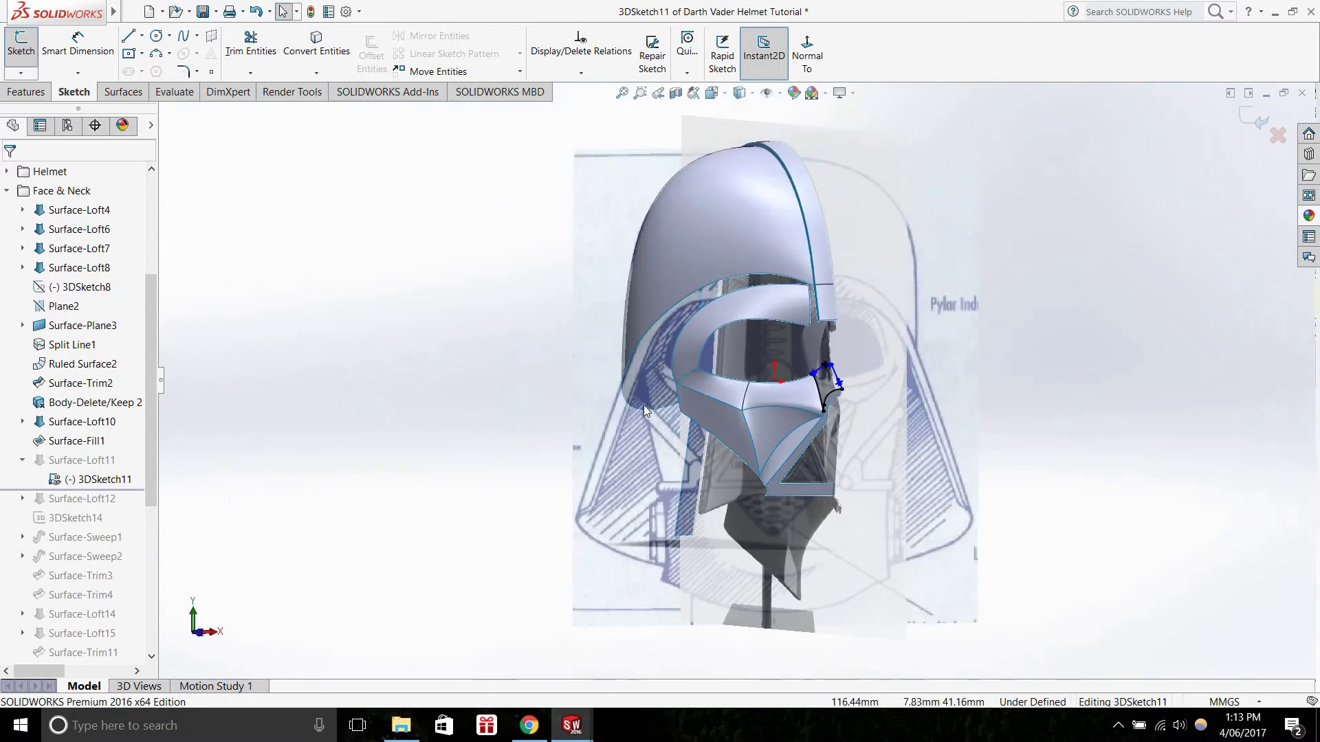
{"action": "scroll", "coordinate": [939, 373], "scroll_direction": "down", "scroll_amount": 5}
{"action": "middle_click_drag", "start_coordinate": [668, 415], "coordinate": [887, 433]}
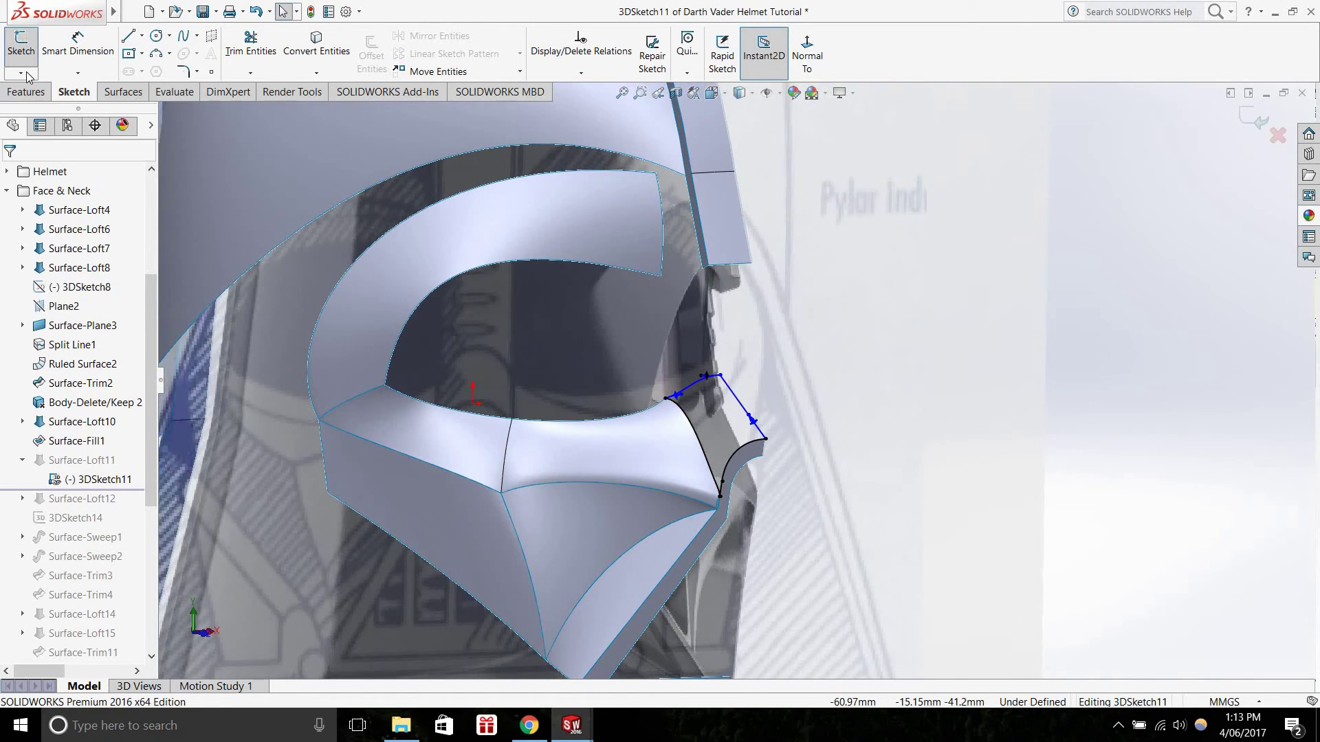
{"action": "left_click", "coordinate": [21, 45]}
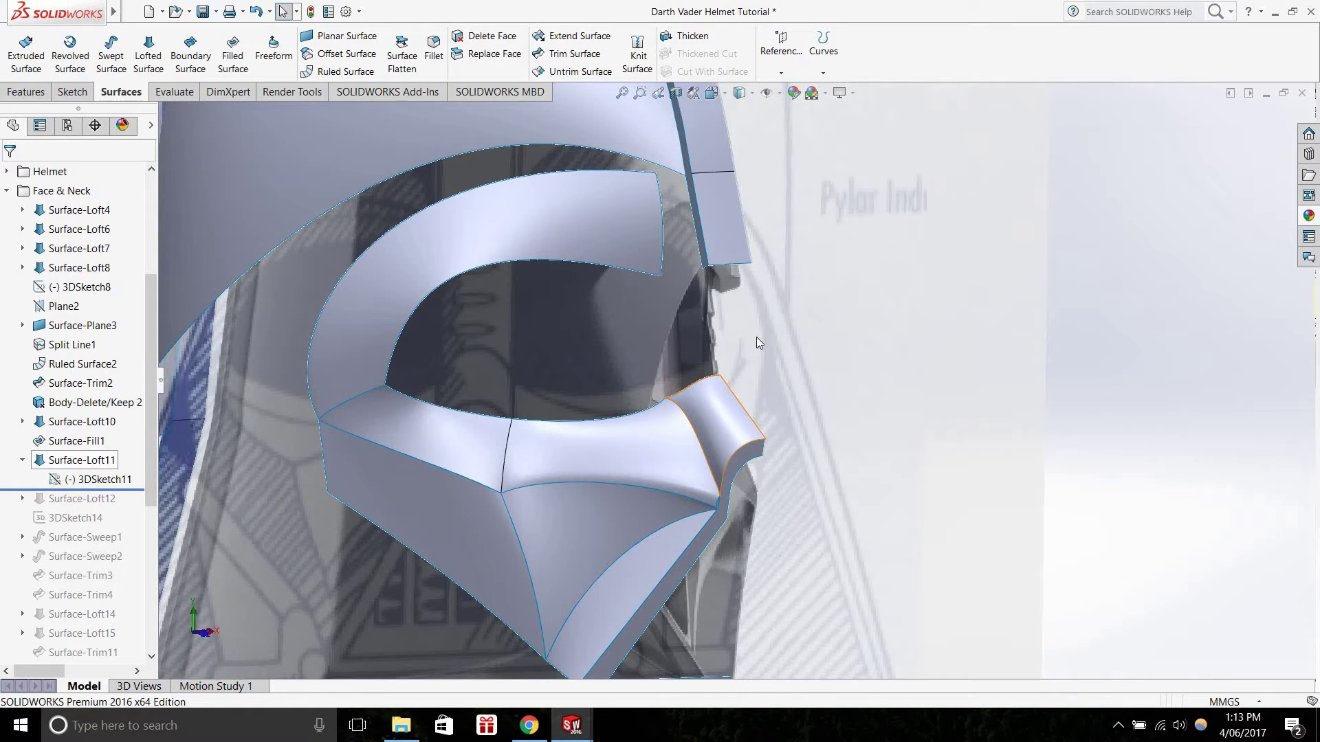
Roll the history forward to include Surface-Loft12 and select it between the eye openings
{"action": "scroll", "coordinate": [726, 419], "scroll_direction": "down", "scroll_amount": 3}
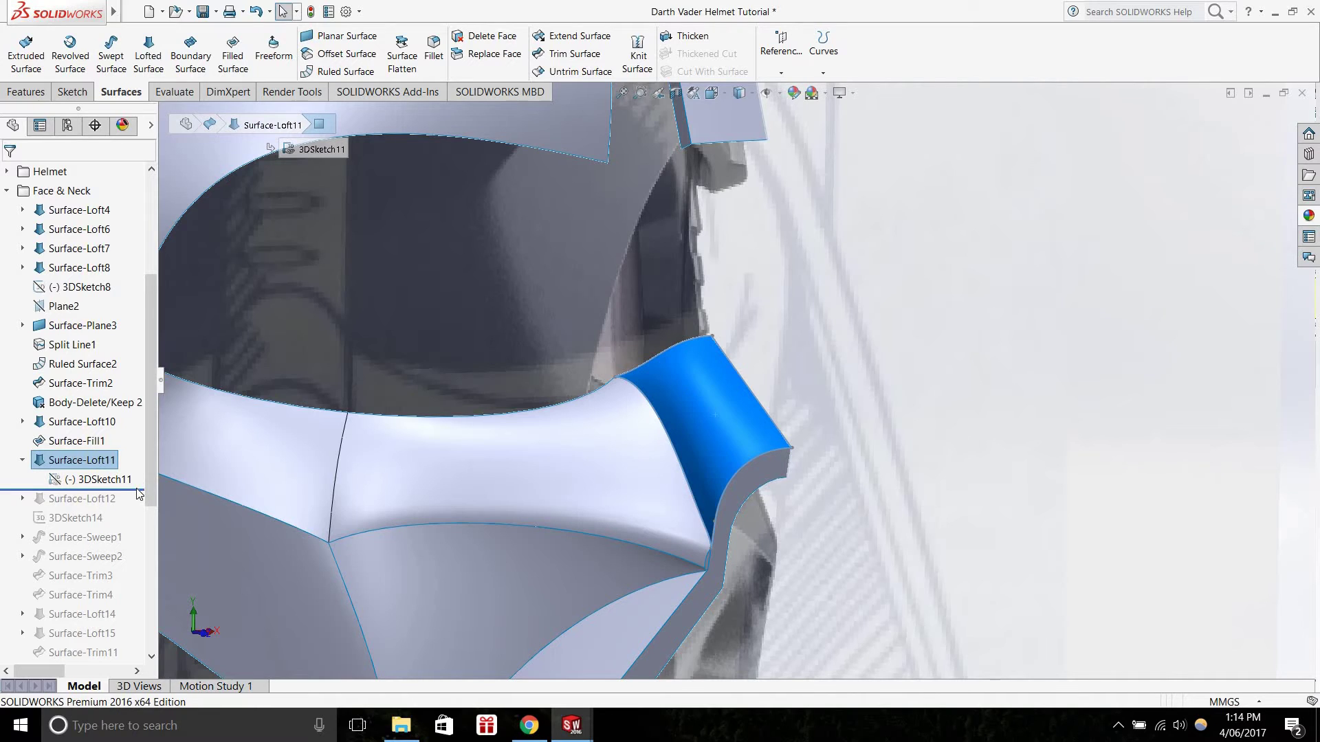
{"action": "left_click_drag", "start_coordinate": [141, 501], "coordinate": [142, 506]}
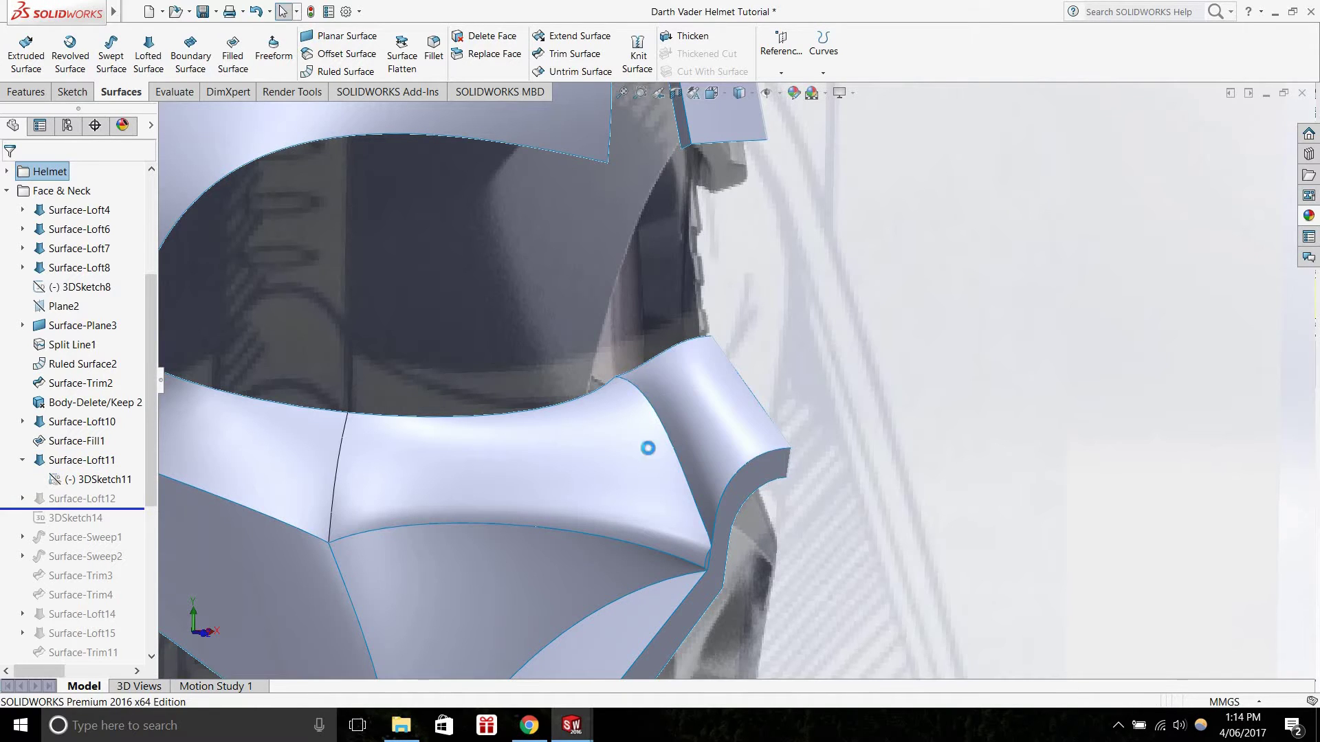
{"action": "scroll", "coordinate": [726, 344], "scroll_direction": "up", "scroll_amount": 6}
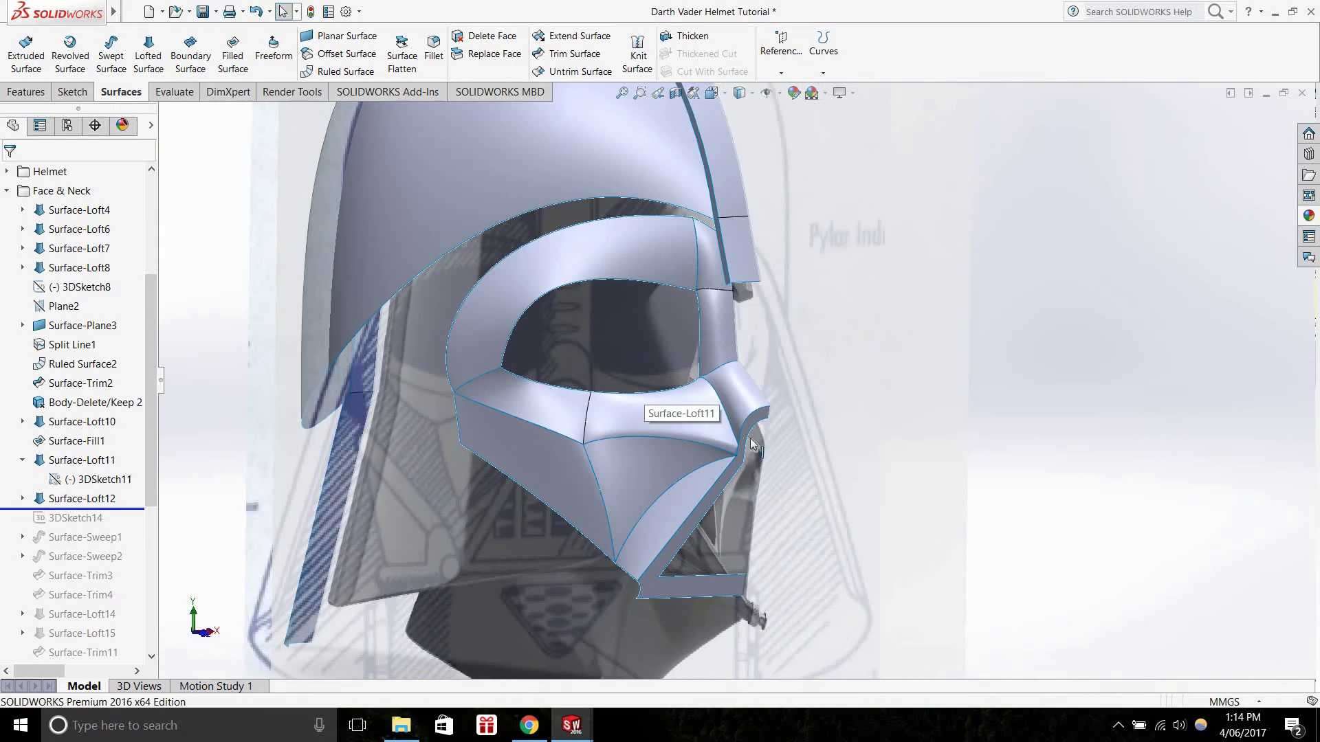
{"action": "left_click", "coordinate": [82, 498]}
Roll the history forward through 3DSketch14 and Surface-Sweep1, and compare the swept cheek tube with the helmet reference photo in Chrome
{"action": "left_click_drag", "start_coordinate": [141, 519], "coordinate": [140, 548]}
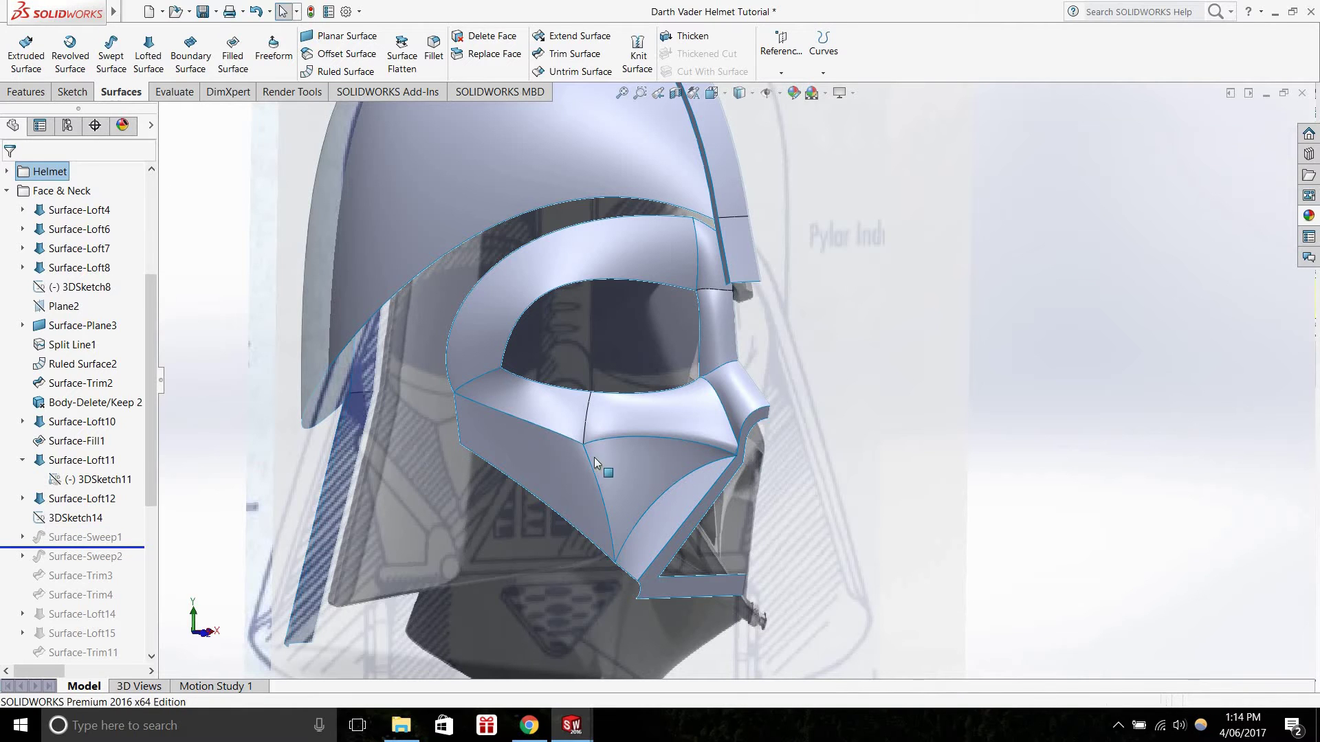
{"action": "scroll", "coordinate": [722, 450], "scroll_direction": "up", "scroll_amount": 5}
{"action": "scroll", "coordinate": [627, 451], "scroll_direction": "down", "scroll_amount": 6}
{"action": "scroll", "coordinate": [590, 455], "scroll_direction": "up", "scroll_amount": 3}
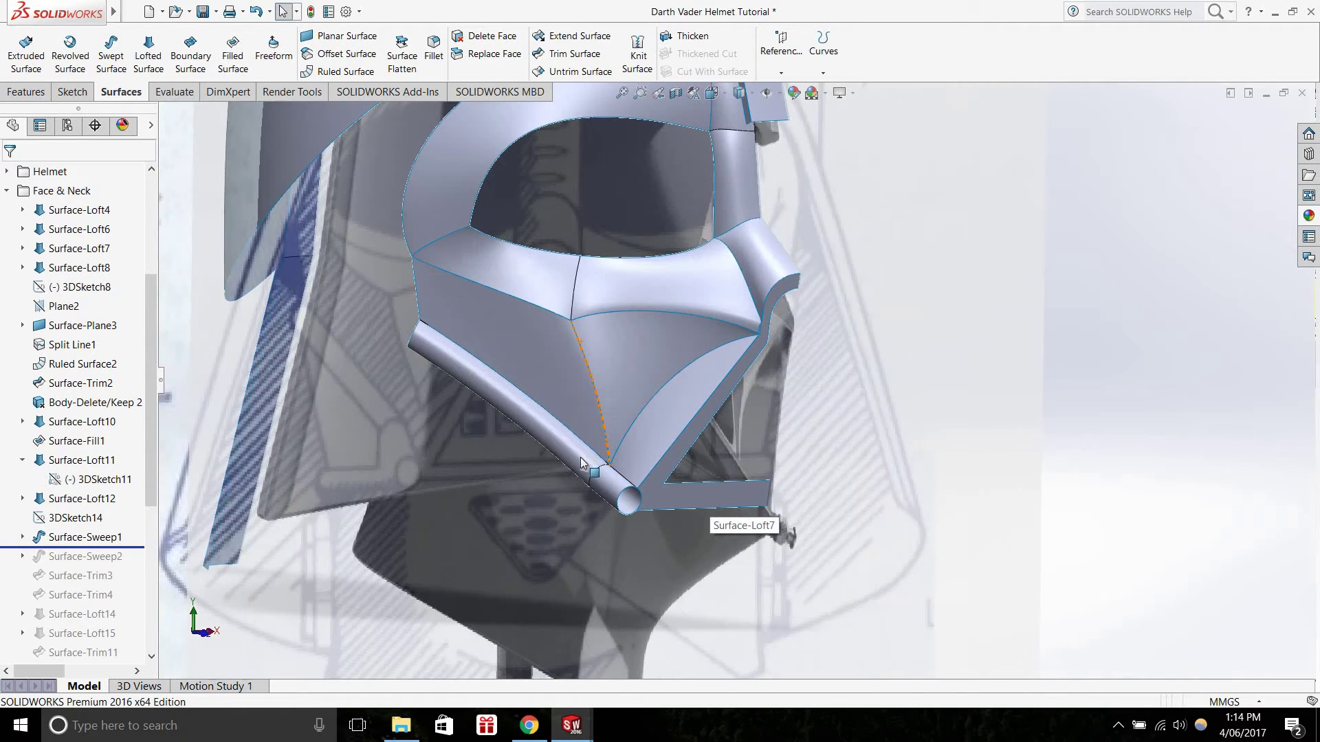
{"action": "key", "text": "alt+Tab"}
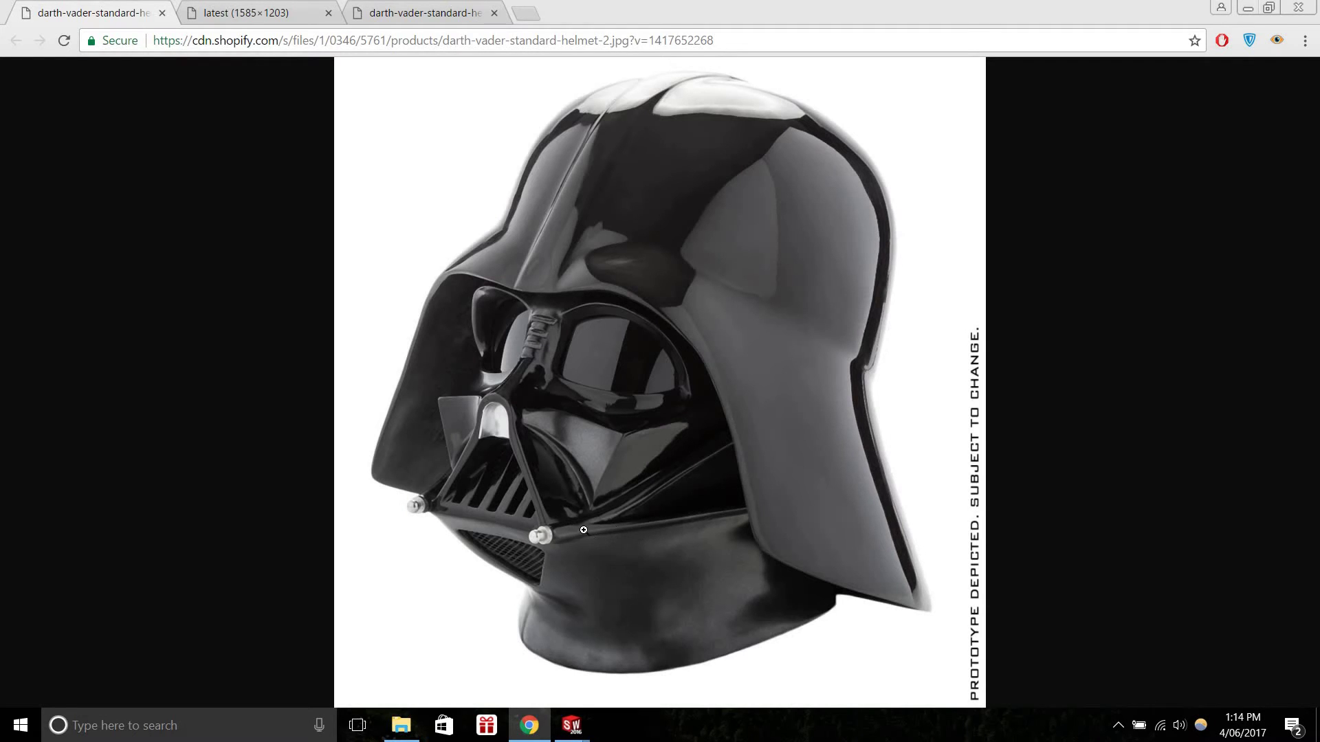
{"action": "left_click", "coordinate": [530, 727]}
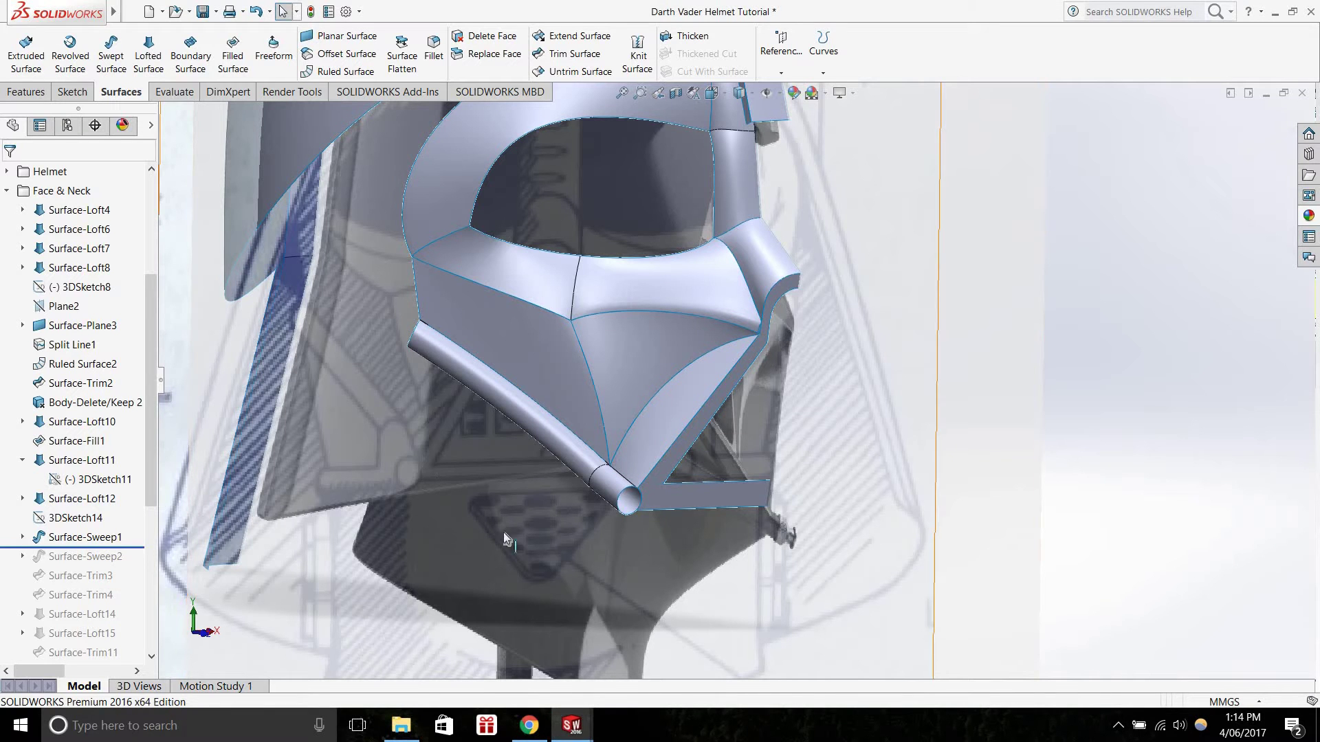
Open Surface-Sweep1's Sketch9, examine its profile circle against the blueprint from the front, and exit the sketch
{"action": "left_click", "coordinate": [23, 537]}
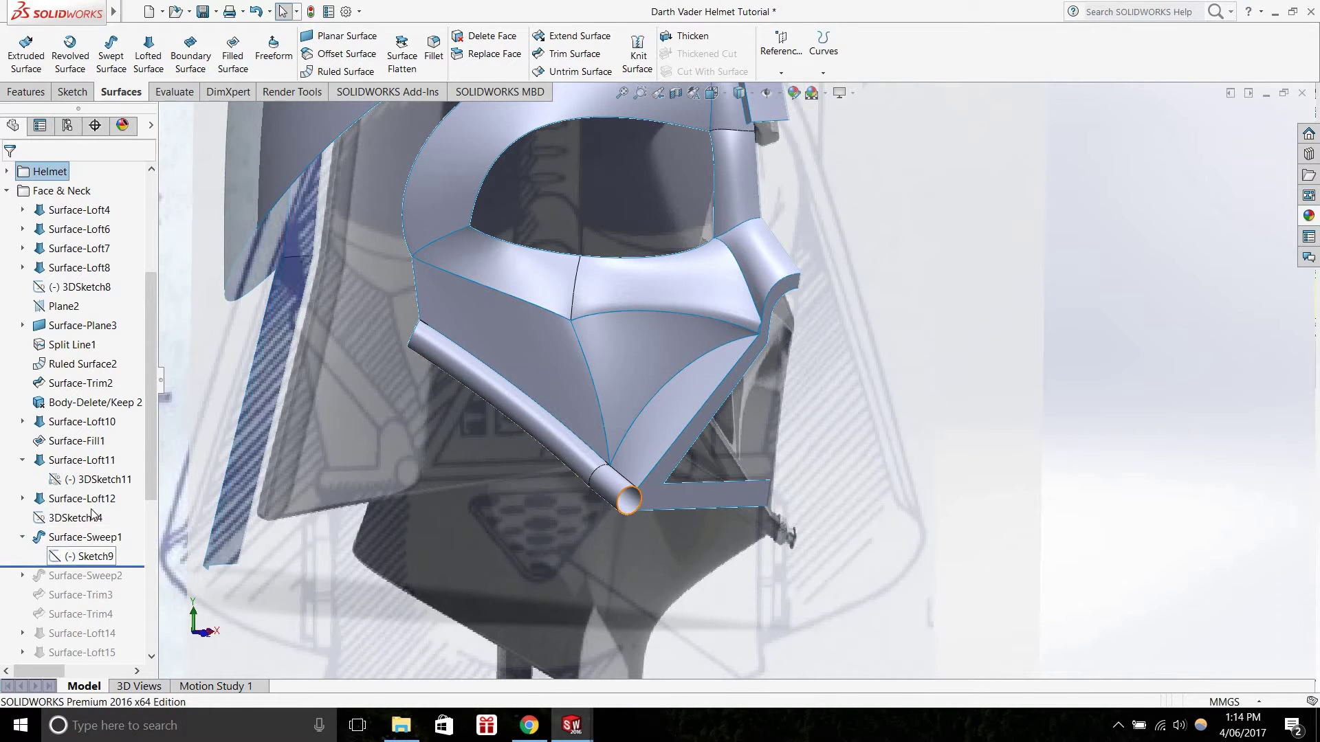
{"action": "right_click", "coordinate": [89, 556]}
{"action": "left_click", "coordinate": [111, 448]}
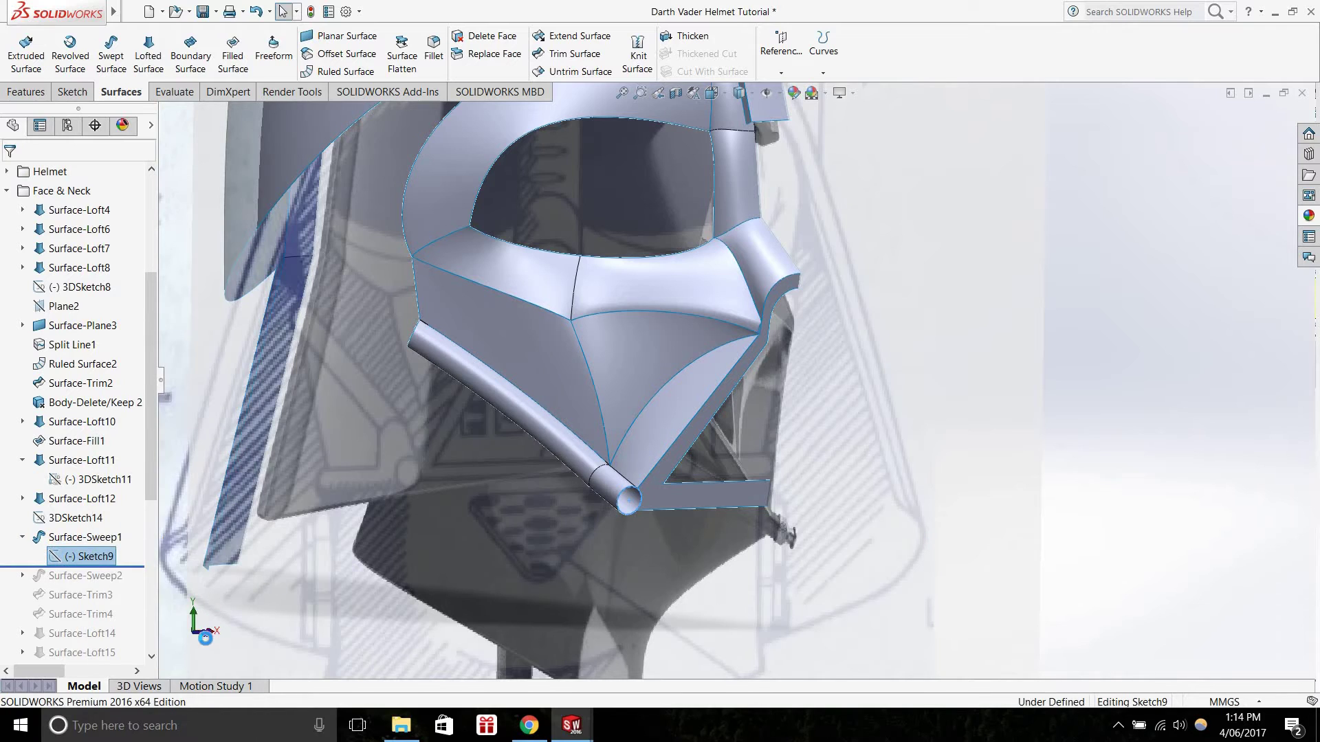
{"action": "left_click", "coordinate": [203, 636]}
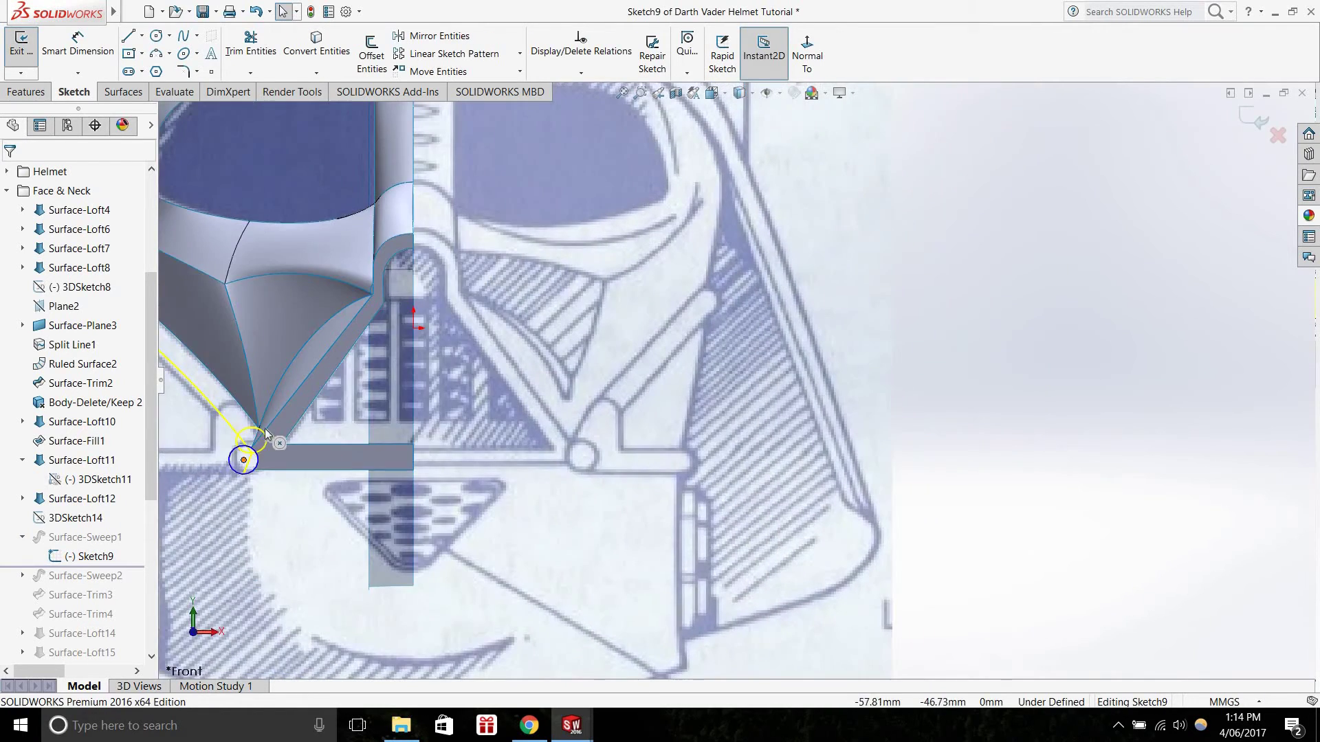
{"action": "scroll", "coordinate": [267, 435], "scroll_direction": "up", "scroll_amount": 3}
{"action": "scroll", "coordinate": [737, 426], "scroll_direction": "down", "scroll_amount": 6}
{"action": "scroll", "coordinate": [738, 431], "scroll_direction": "up", "scroll_amount": 5}
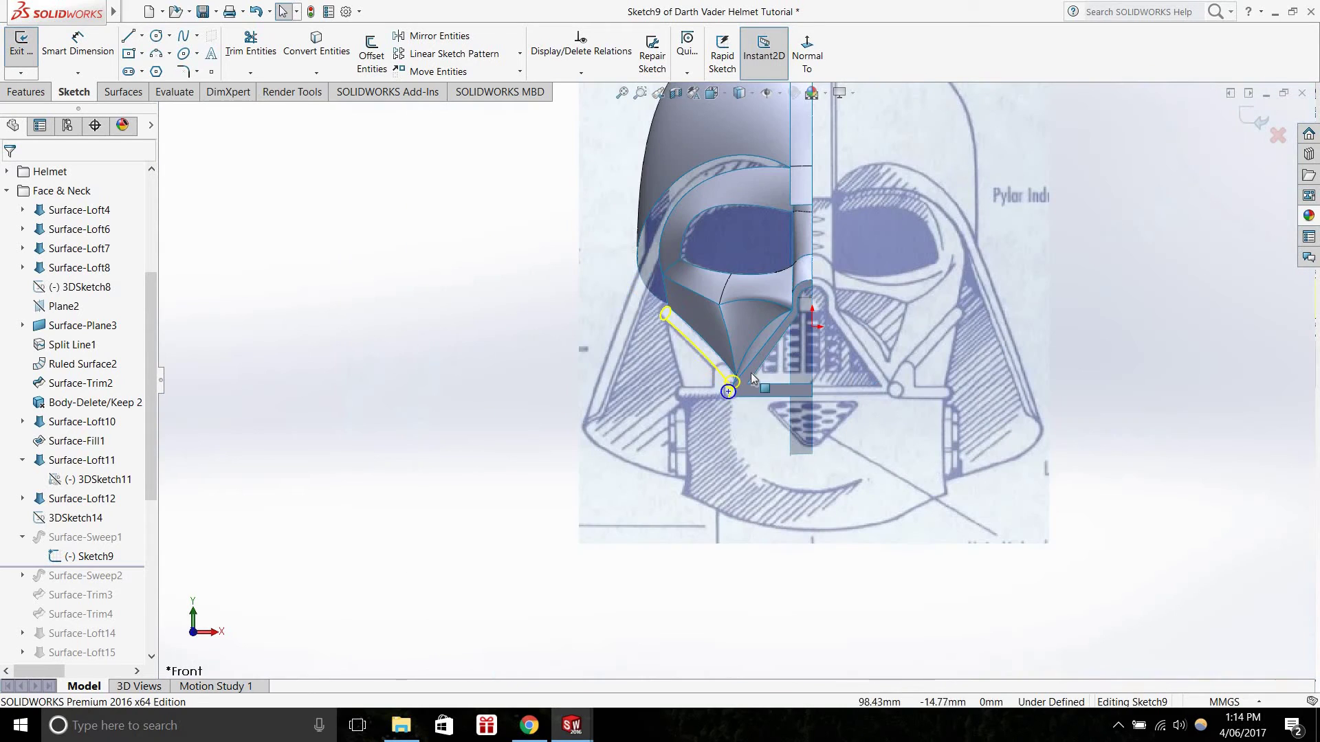
{"action": "scroll", "coordinate": [784, 367], "scroll_direction": "down", "scroll_amount": 3}
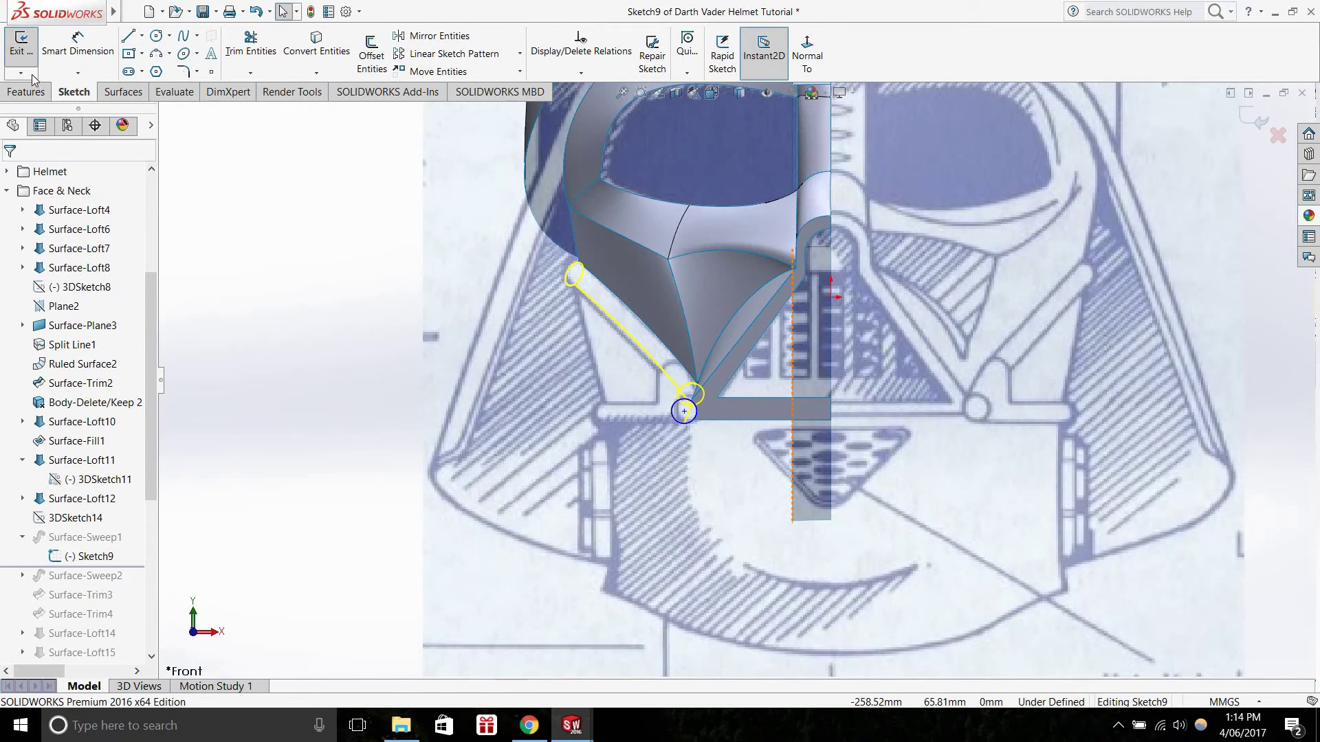
{"action": "left_click", "coordinate": [20, 72]}
{"action": "left_click", "coordinate": [20, 41]}
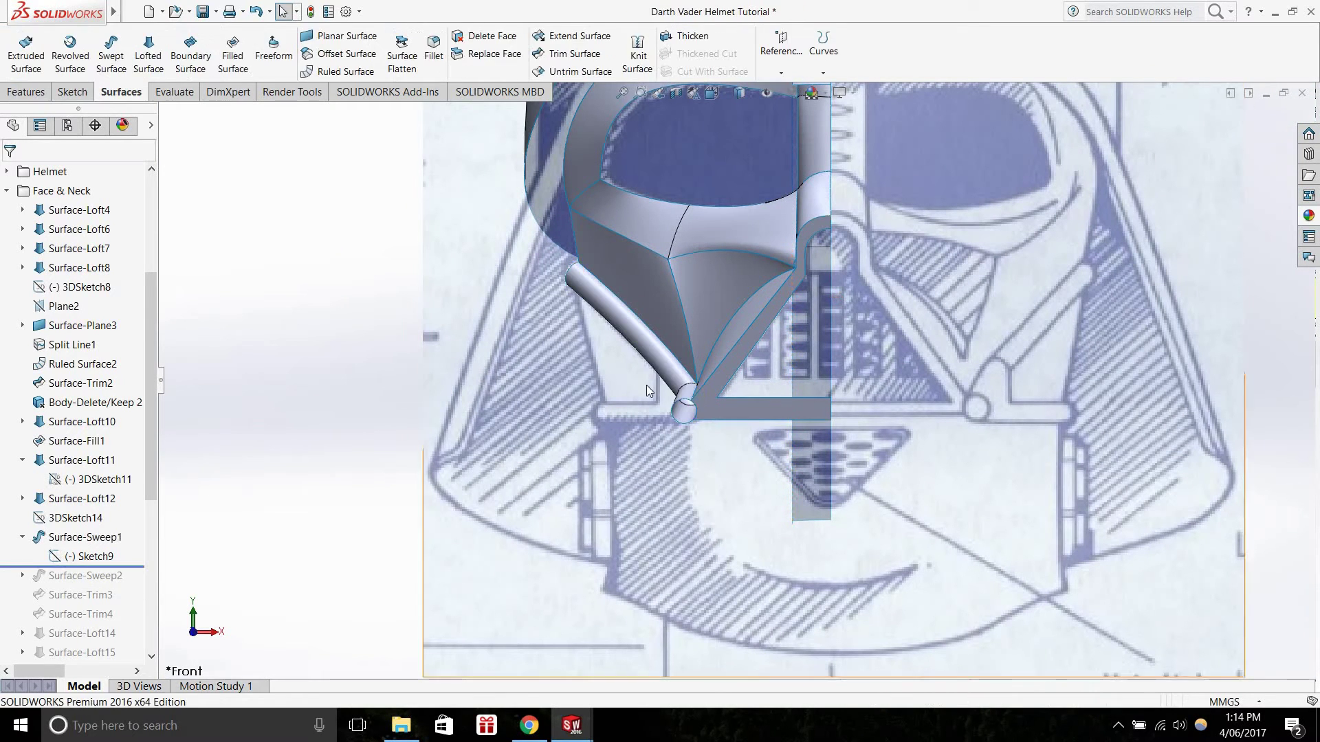
Reopen Sketch9 and examine its circle at an angle beside the cheek's lower edge, and exit the sketch
{"action": "right_click", "coordinate": [88, 554]}
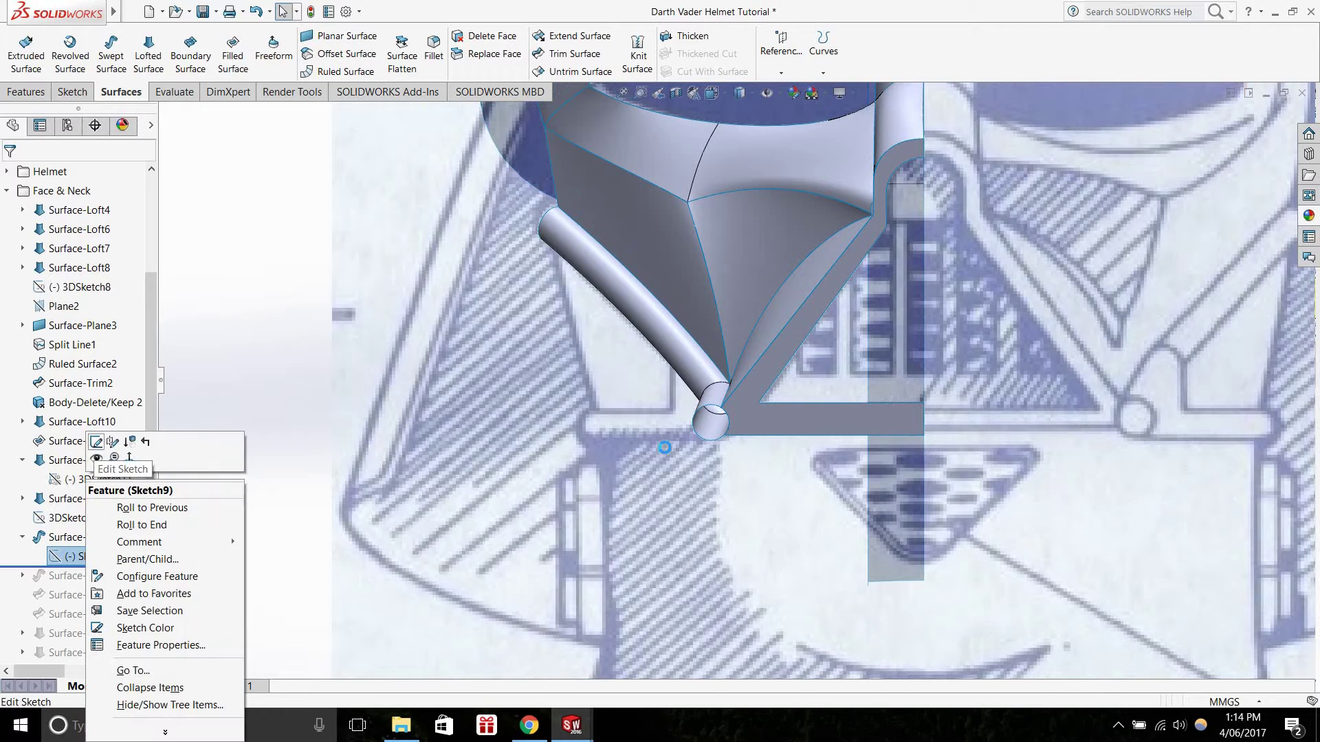
{"action": "left_click", "coordinate": [106, 445]}
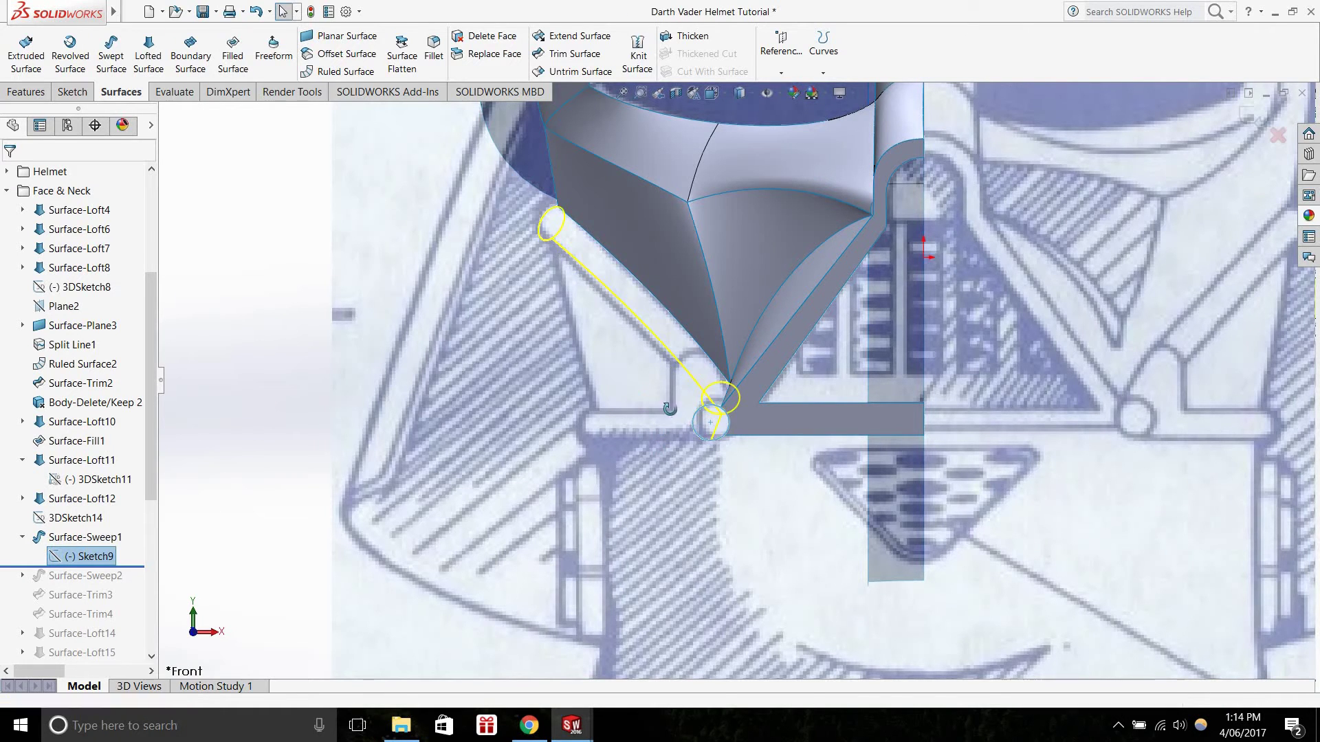
{"action": "mouse_move", "coordinate": [641, 396]}
{"action": "middle_mouse_down"}
{"action": "mouse_move", "coordinate": [700, 434]}
{"action": "mouse_move", "coordinate": [671, 418]}
{"action": "middle_mouse_up"}
{"action": "scroll", "coordinate": [750, 476], "scroll_direction": "down", "scroll_amount": 3}
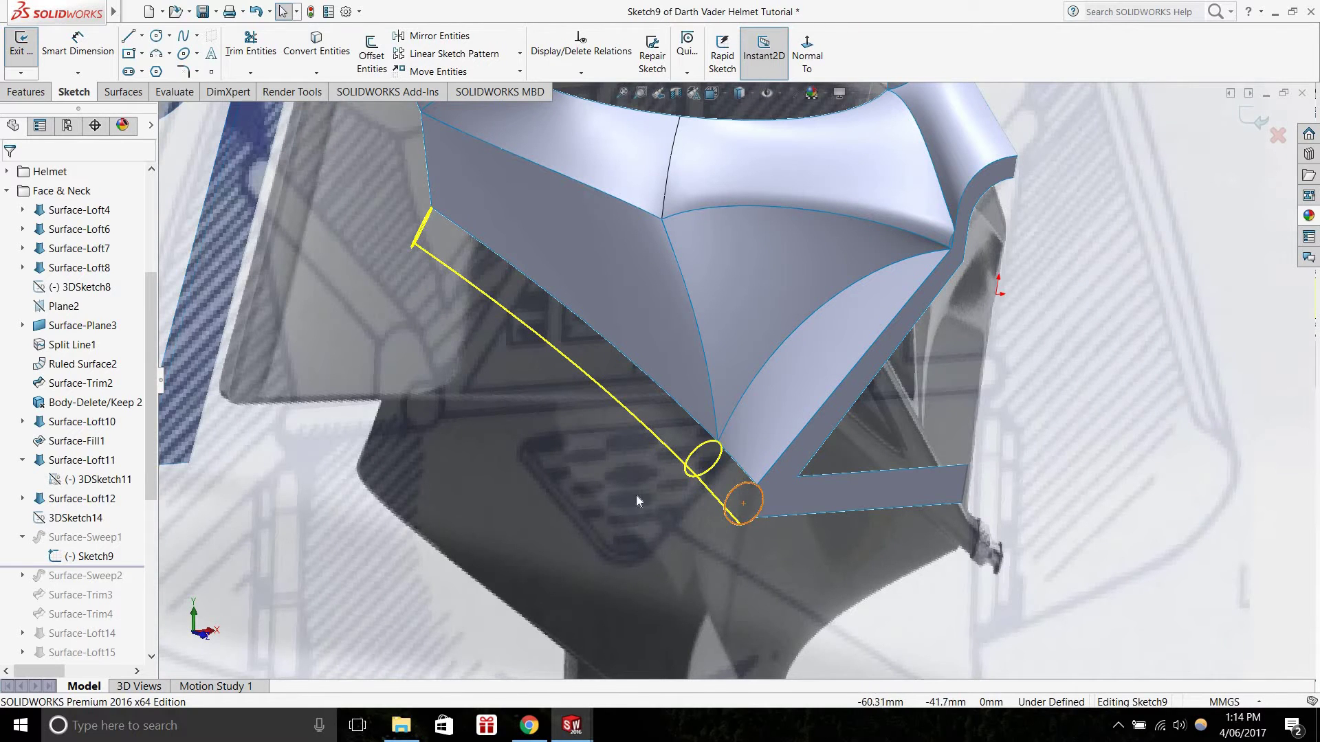
{"action": "left_click", "coordinate": [21, 42]}
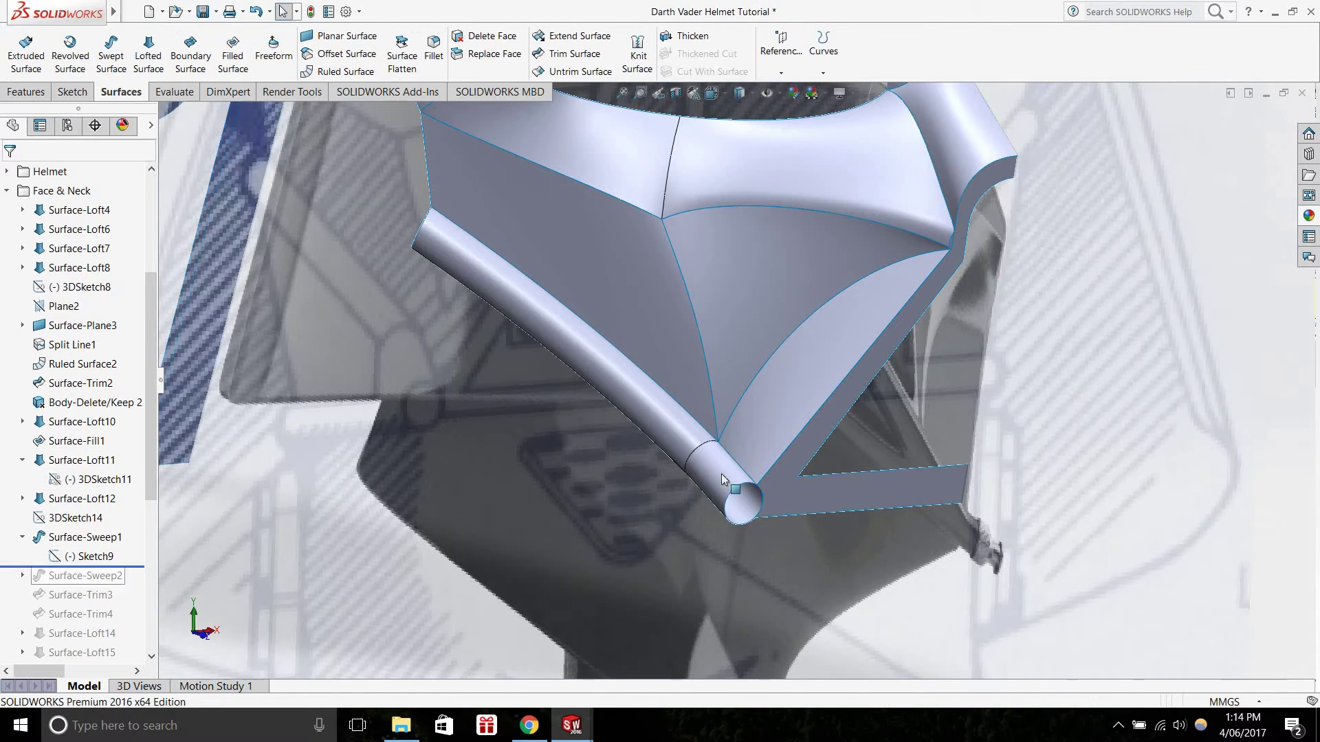
Edit Surface-Sweep1 and delete the open group used as its sweep path
{"action": "left_click", "coordinate": [83, 536]}
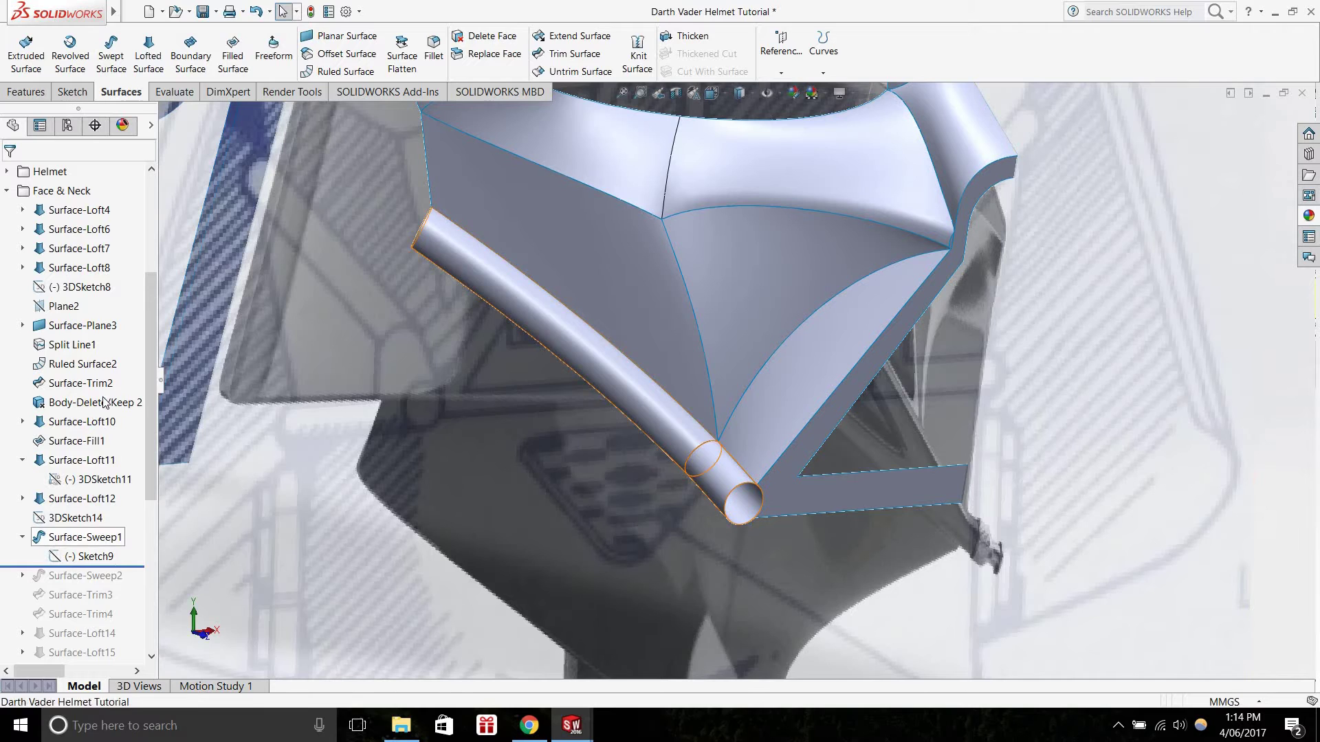
{"action": "right_click", "coordinate": [85, 537]}
{"action": "key", "text": "Escape"}
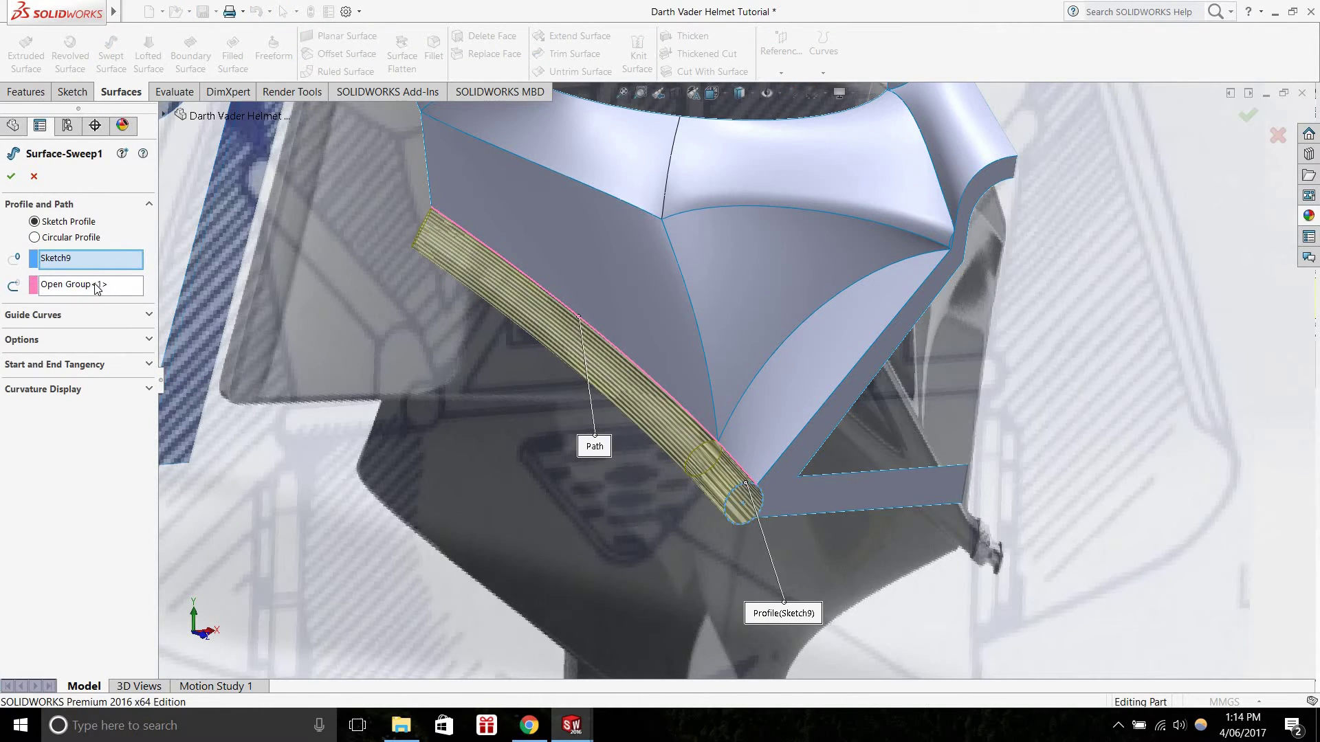
{"action": "right_click", "coordinate": [99, 288]}
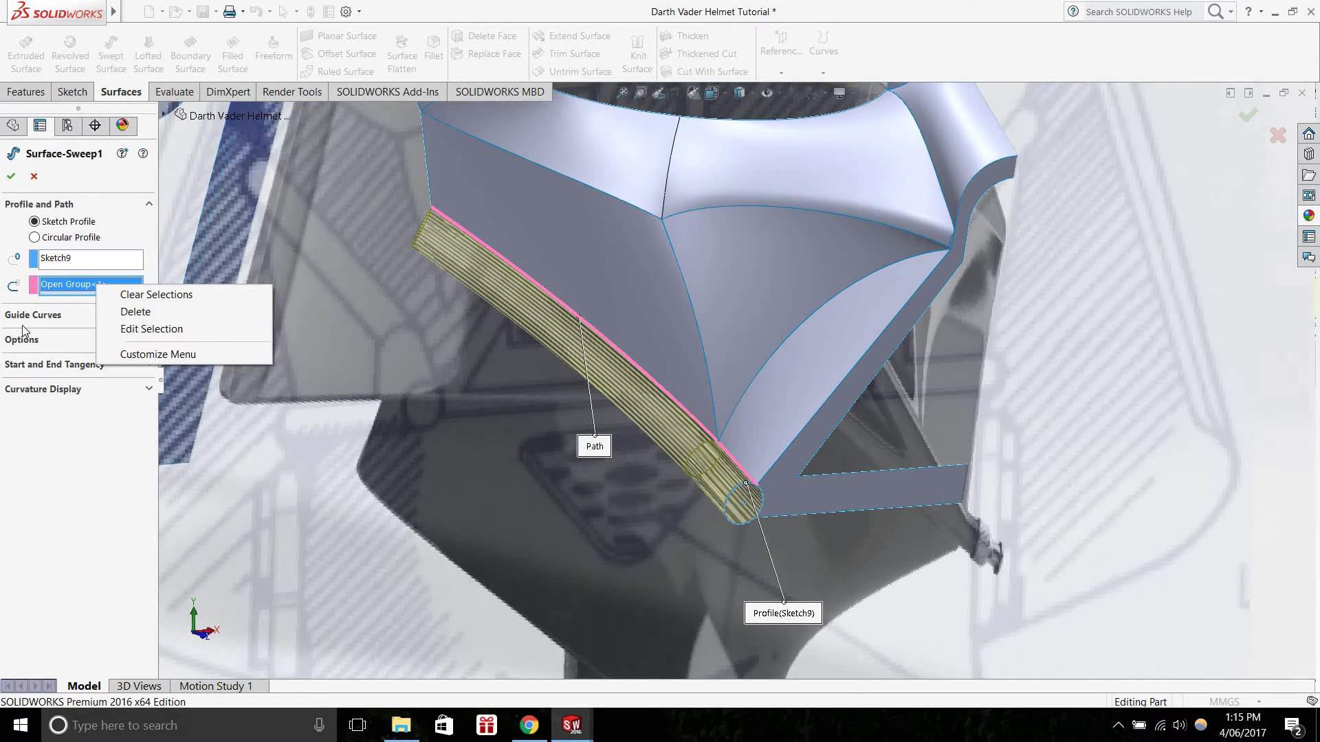
{"action": "left_click", "coordinate": [12, 288]}
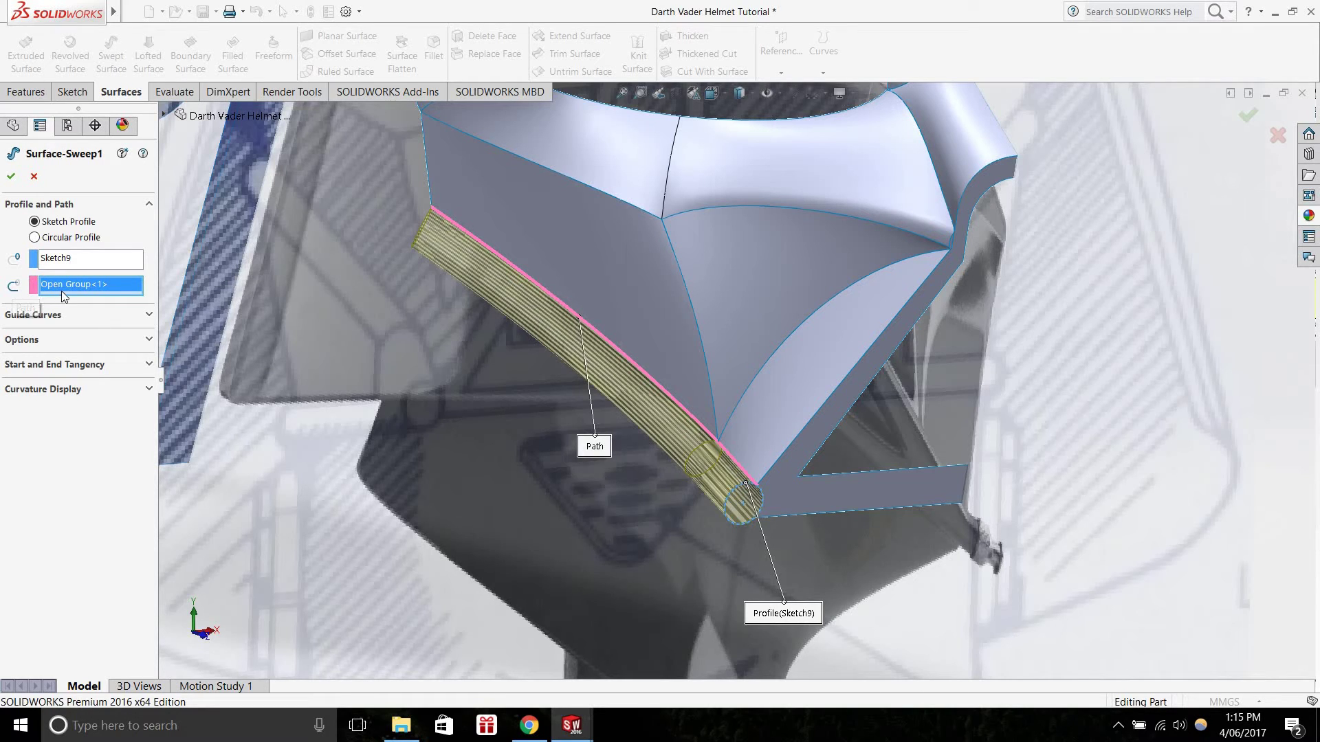
{"action": "right_click", "coordinate": [81, 284]}
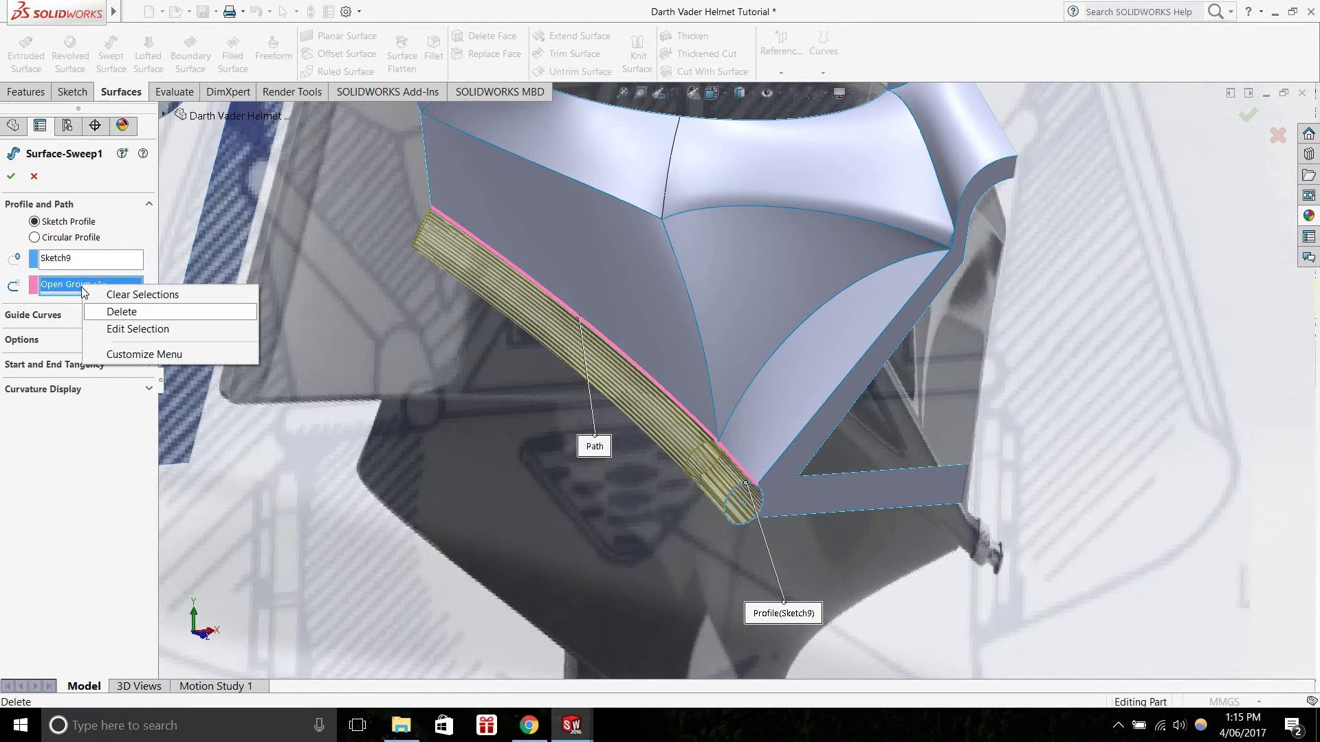
{"action": "left_click", "coordinate": [117, 314]}
{"action": "right_click", "coordinate": [82, 287]}
{"action": "left_click", "coordinate": [127, 316]}
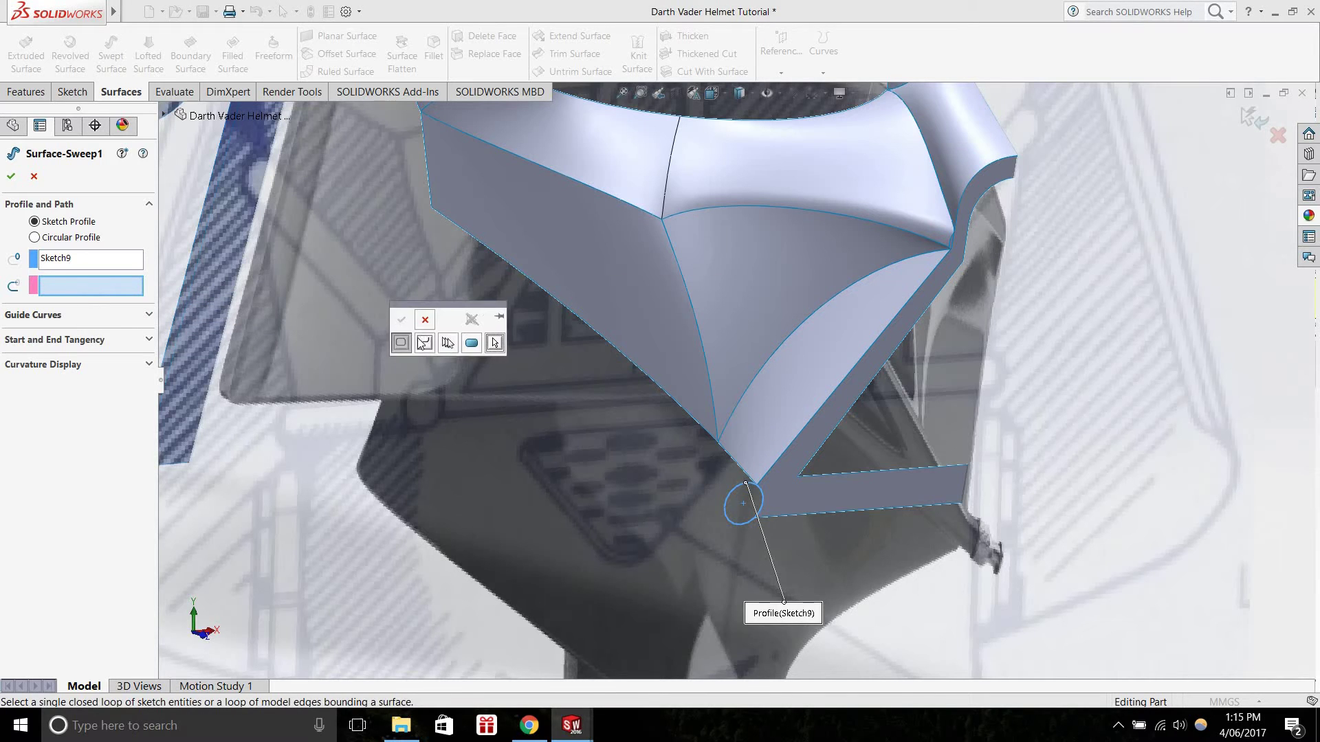
Redefine the sweep path as a group of the cheek's long lower edge and the short edge beside it, and close the sweep
{"action": "left_click", "coordinate": [413, 348]}
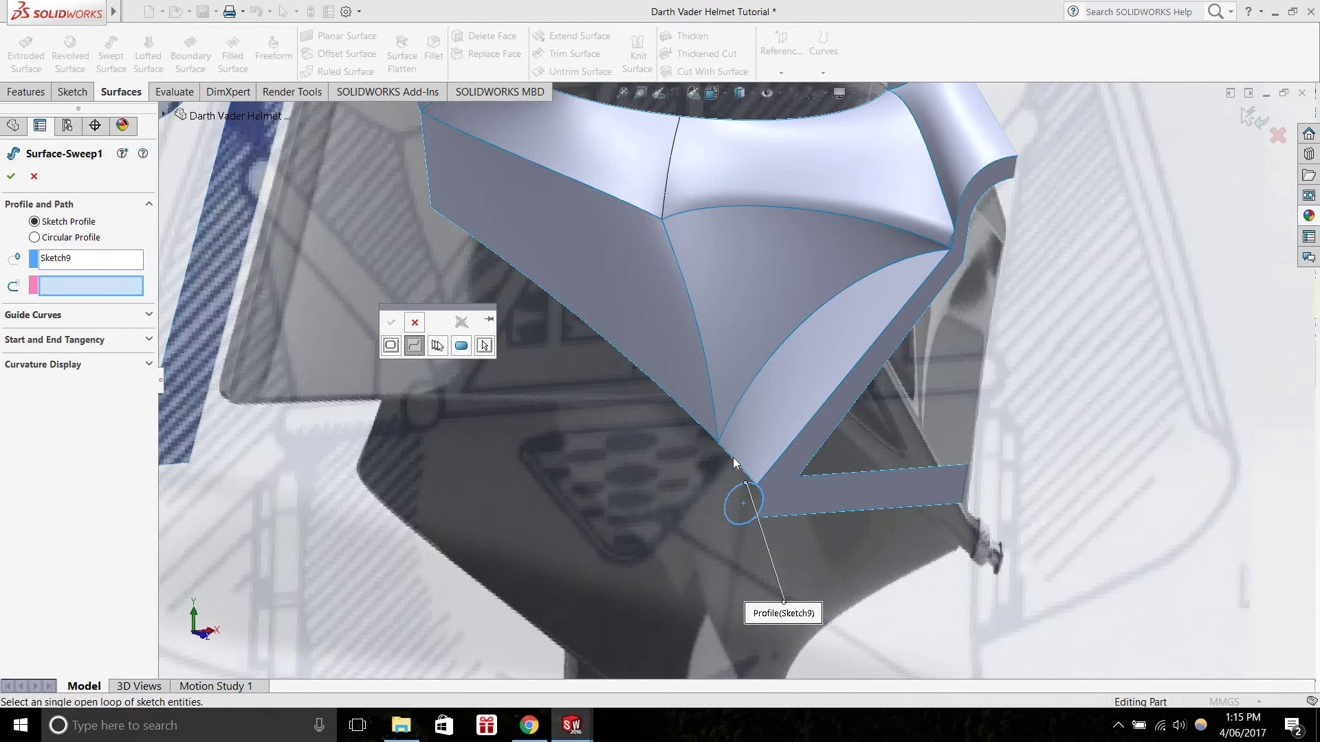
{"action": "left_click", "coordinate": [437, 347]}
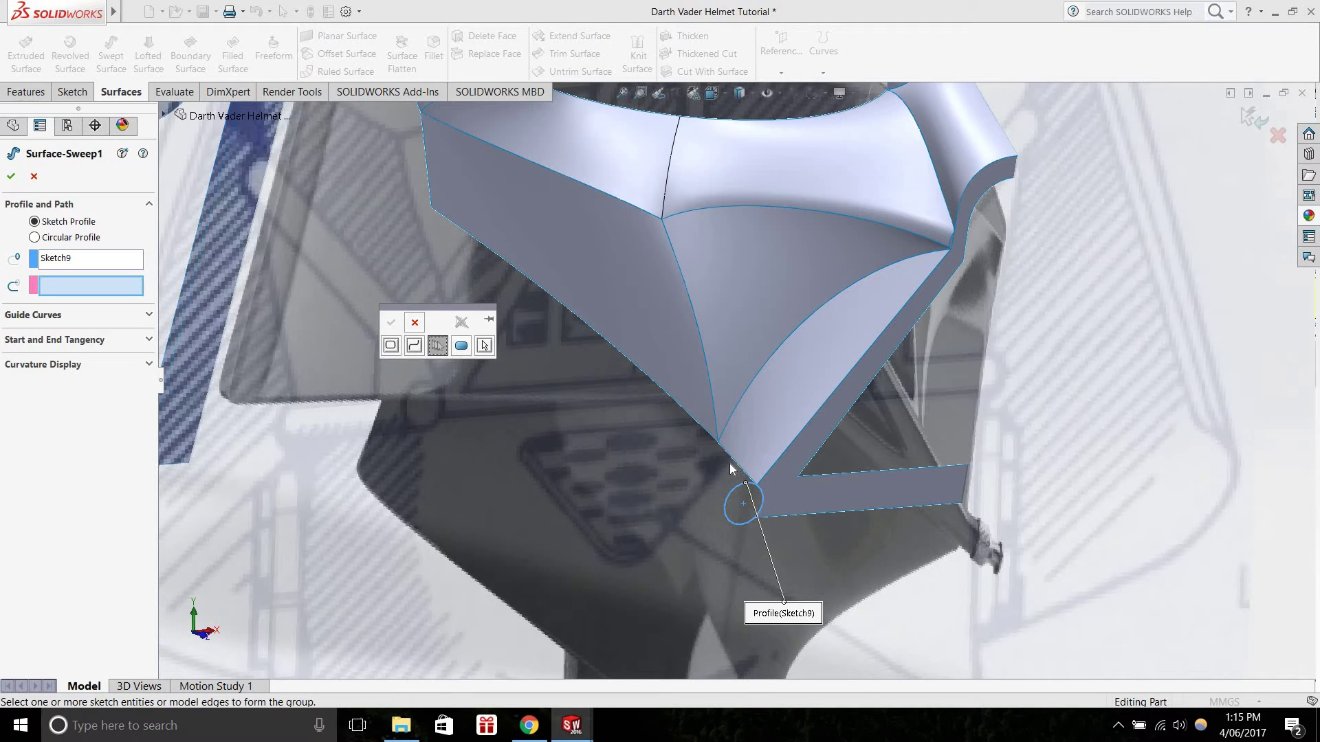
{"action": "left_click", "coordinate": [676, 405]}
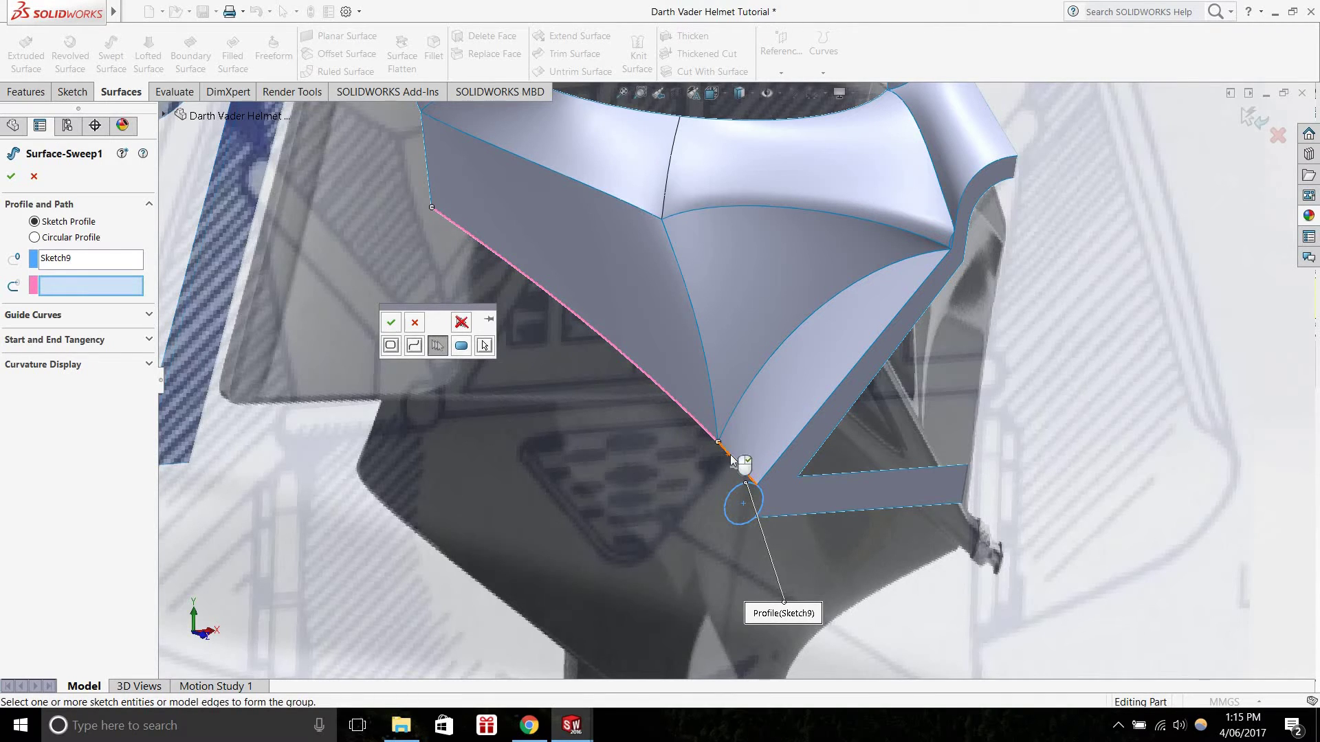
{"action": "left_click", "coordinate": [732, 457]}
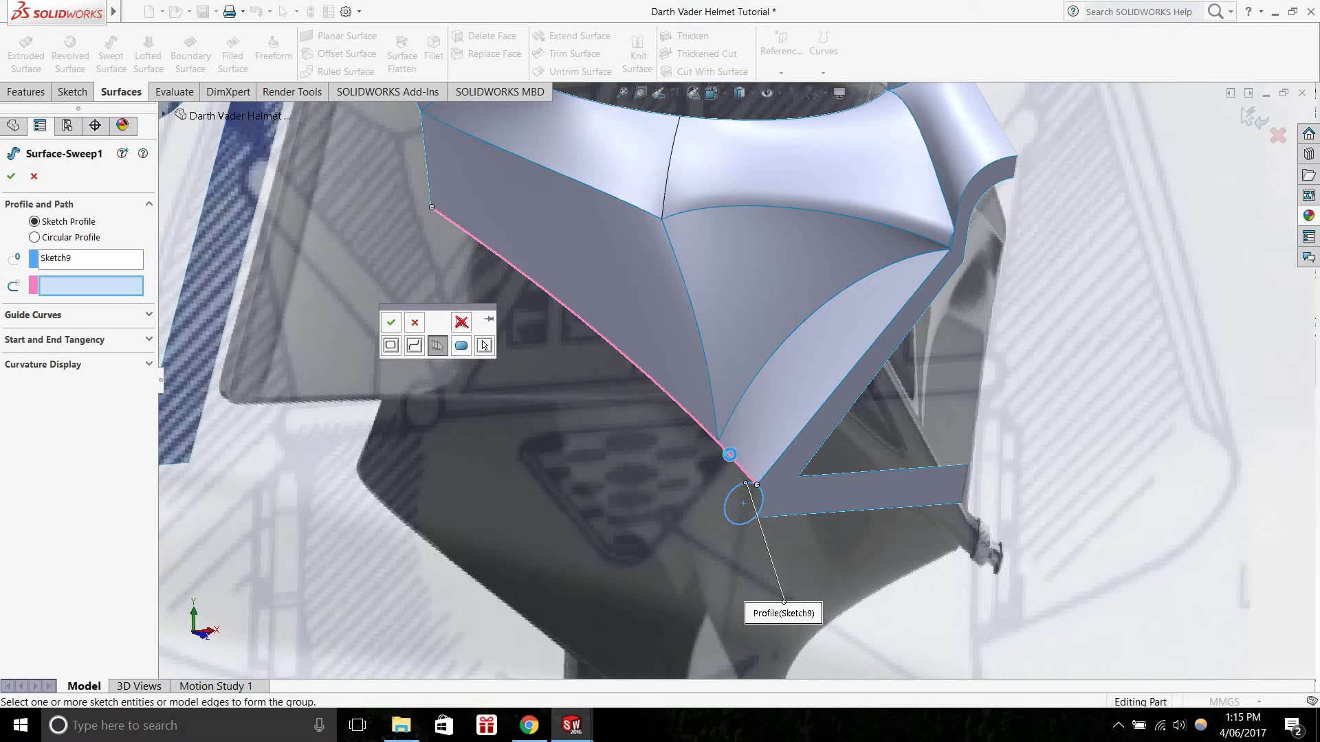
{"action": "right_click", "coordinate": [525, 290]}
{"action": "scroll", "coordinate": [707, 398], "scroll_direction": "down", "scroll_amount": 3}
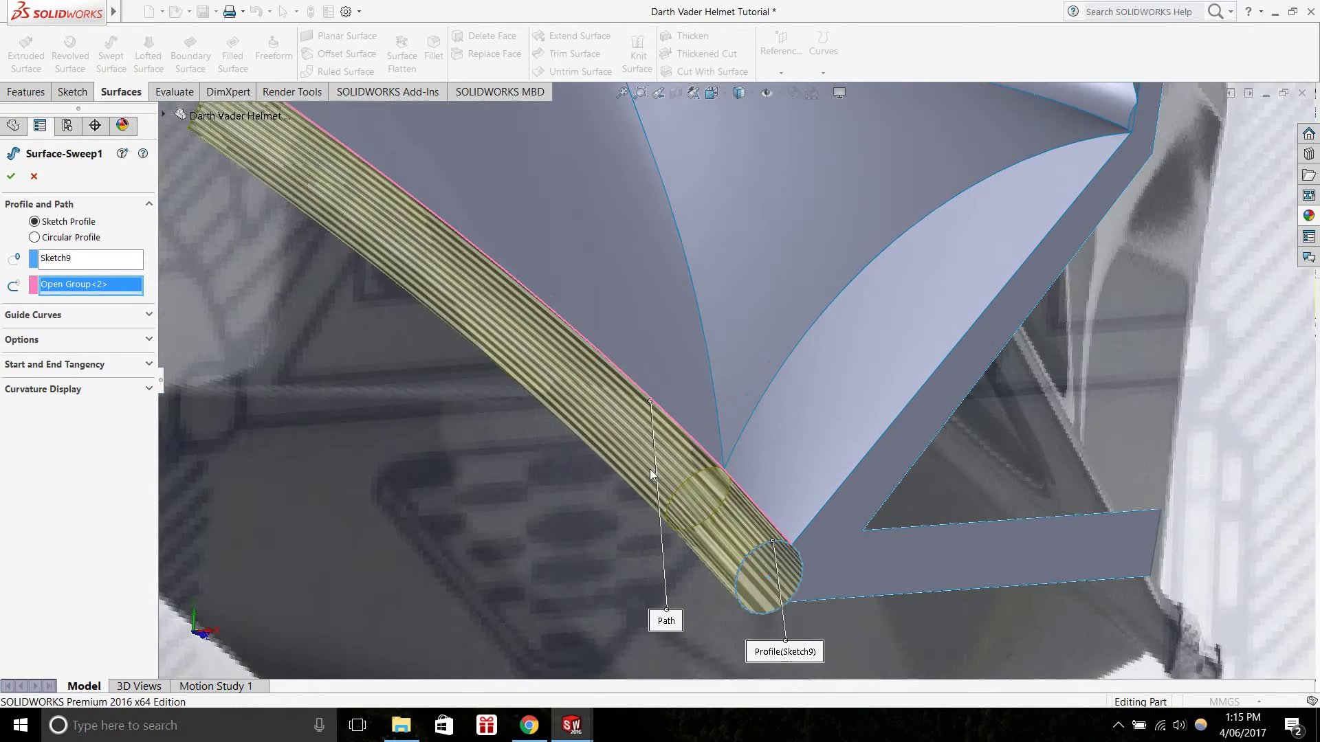
{"action": "scroll", "coordinate": [700, 430], "scroll_direction": "up", "scroll_amount": 3}
{"action": "middle_click_drag", "start_coordinate": [257, 277], "coordinate": [206, 259]}
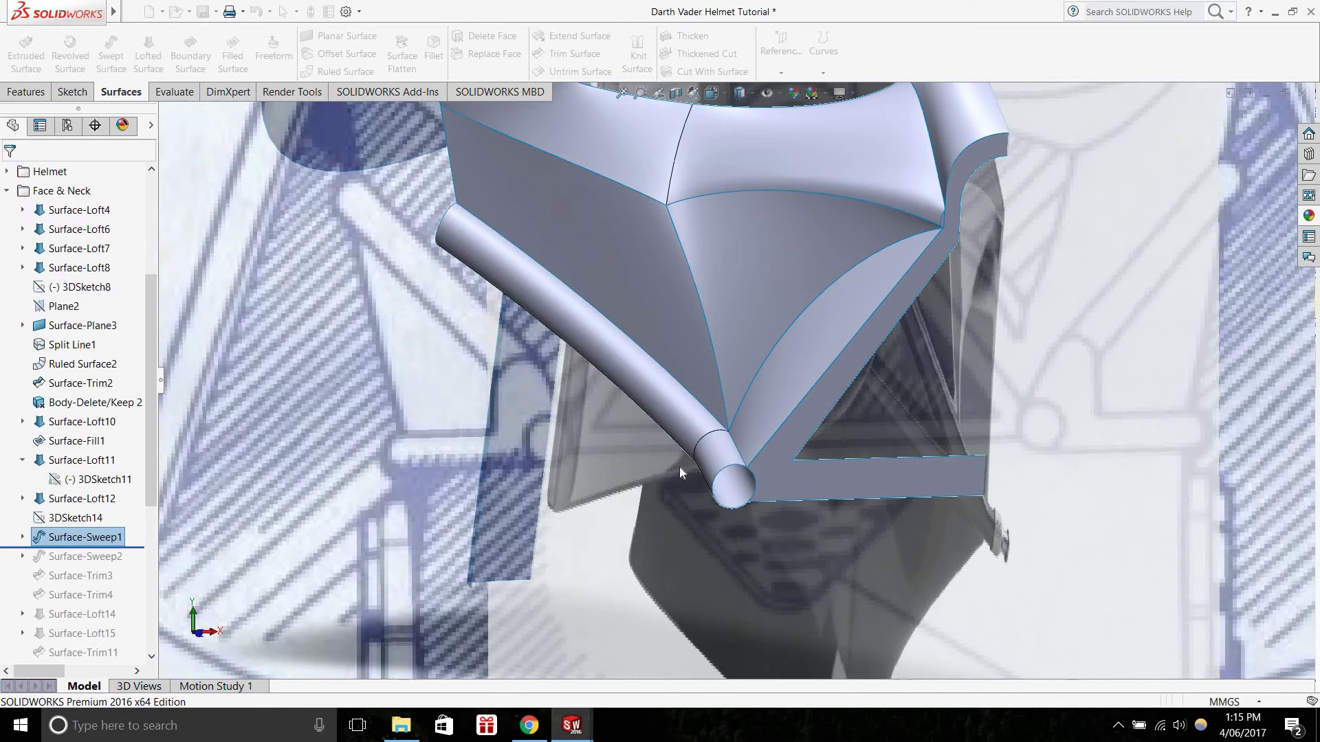
Inspect the swept cheek tube, roll the history forward to include Surface-Sweep2, and compare the tubes with the helmet reference photo in Chrome
{"action": "scroll", "coordinate": [698, 439], "scroll_direction": "down", "scroll_amount": 4}
{"action": "middle_click_drag", "start_coordinate": [688, 383], "coordinate": [705, 387]}
{"action": "left_click", "coordinate": [501, 386]}
{"action": "middle_click_drag", "start_coordinate": [609, 430], "coordinate": [674, 509]}
{"action": "middle_click_drag", "start_coordinate": [480, 356], "coordinate": [605, 336]}
{"action": "scroll", "coordinate": [604, 335], "scroll_direction": "up", "scroll_amount": 5}
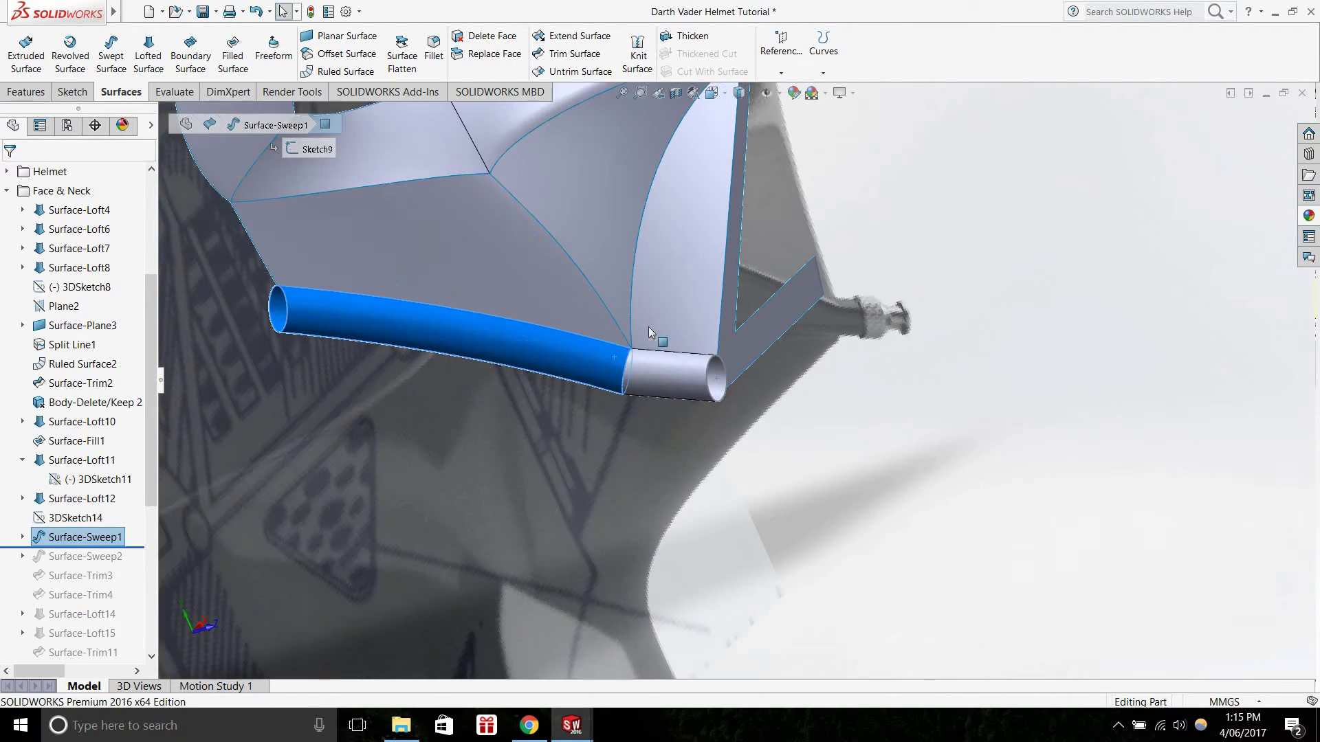
{"action": "left_click_drag", "start_coordinate": [141, 548], "coordinate": [140, 567]}
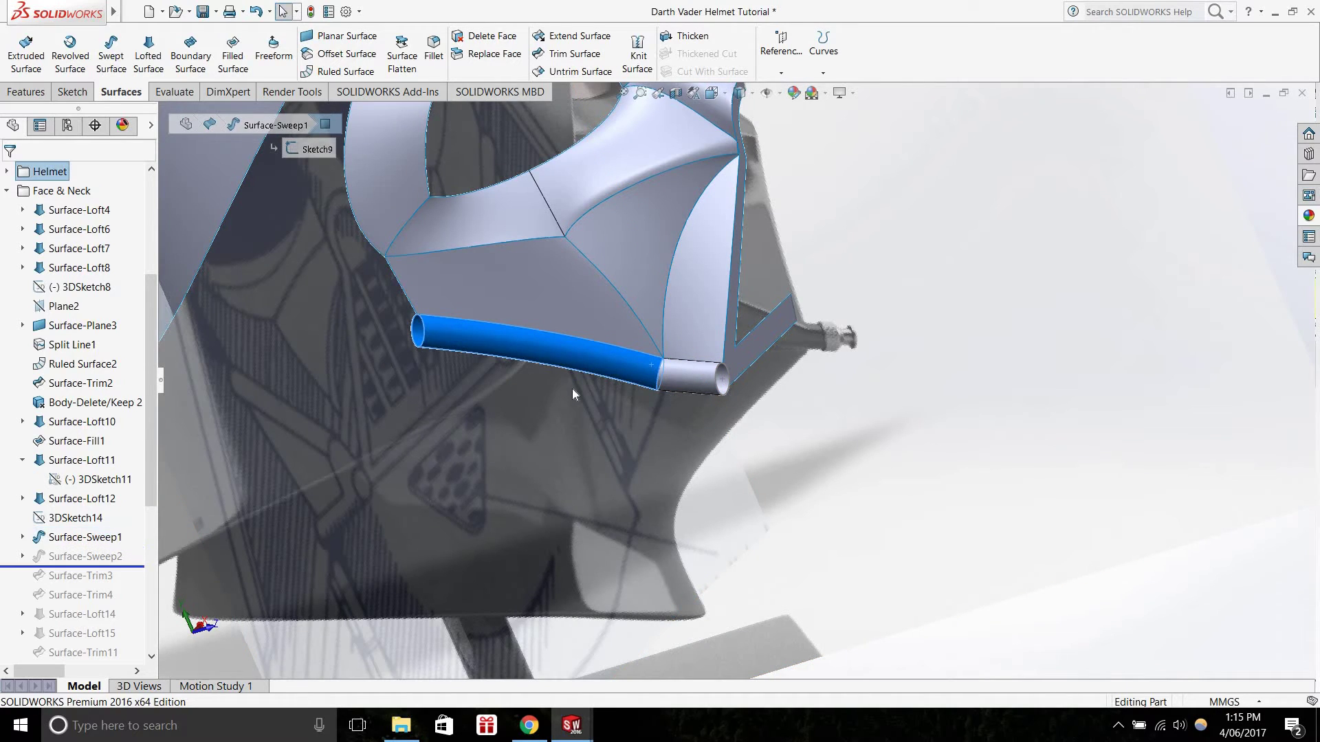
{"action": "middle_click_drag", "start_coordinate": [561, 418], "coordinate": [591, 469]}
{"action": "left_click", "coordinate": [529, 725]}
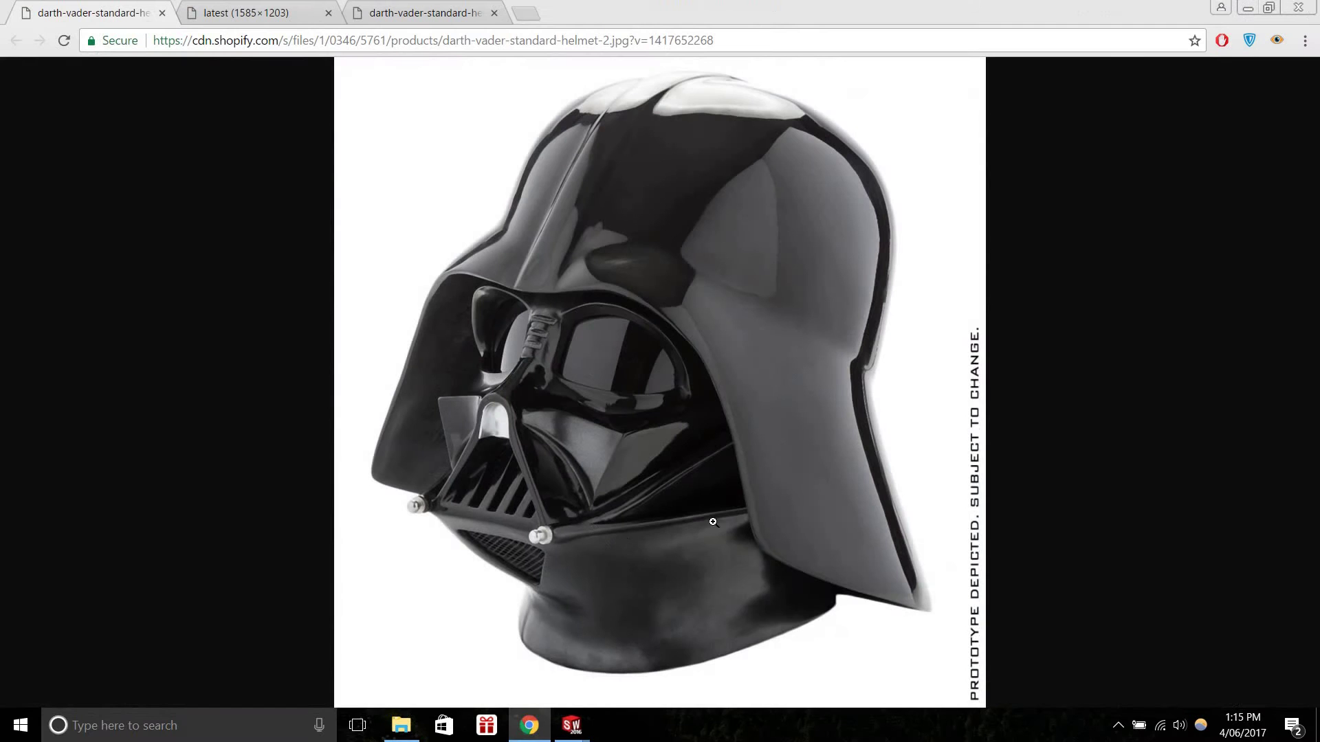
{"action": "key", "text": "alt+Tab"}
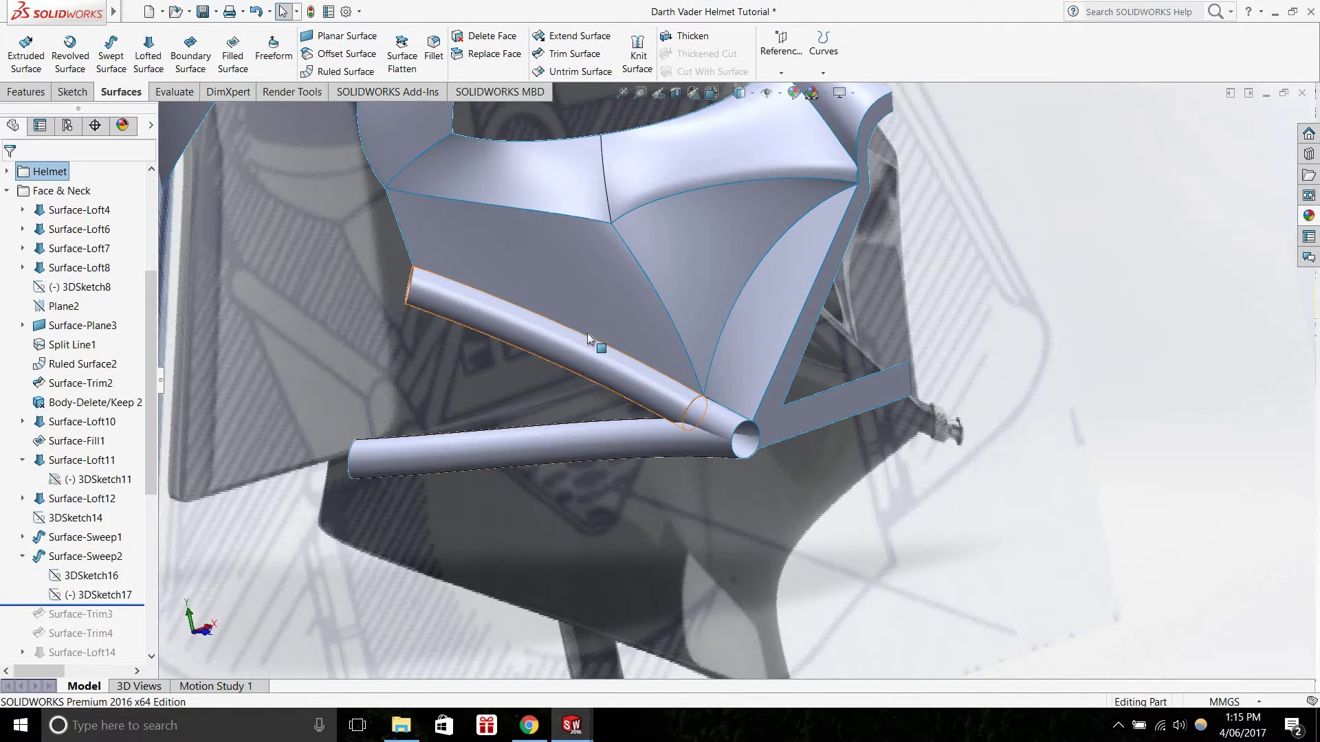
Open Surface-Sweep2's 3DSketch17 and examine its path spline against the front blueprint and the left side photo
{"action": "right_click", "coordinate": [98, 595]}
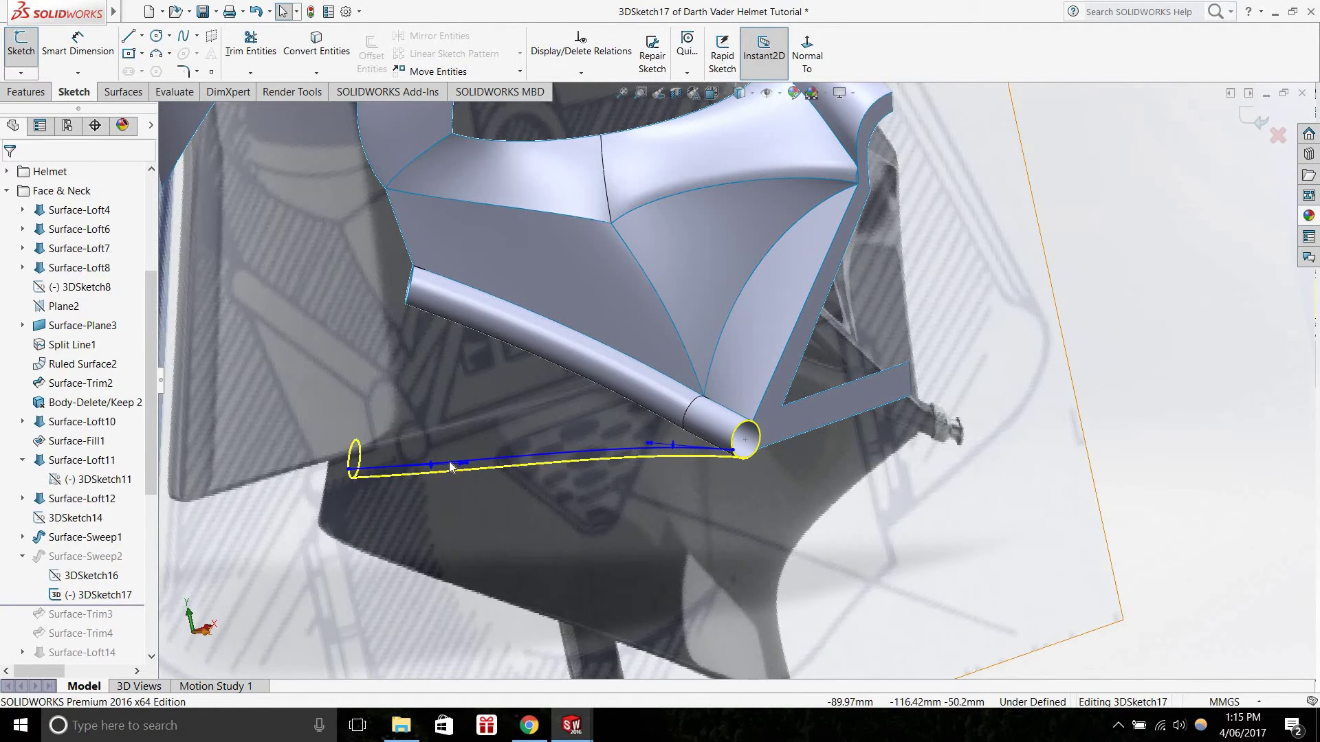
{"action": "left_click", "coordinate": [204, 632]}
{"action": "scroll", "coordinate": [558, 326], "scroll_direction": "up", "scroll_amount": 4}
{"action": "scroll", "coordinate": [595, 310], "scroll_direction": "down", "scroll_amount": 3}
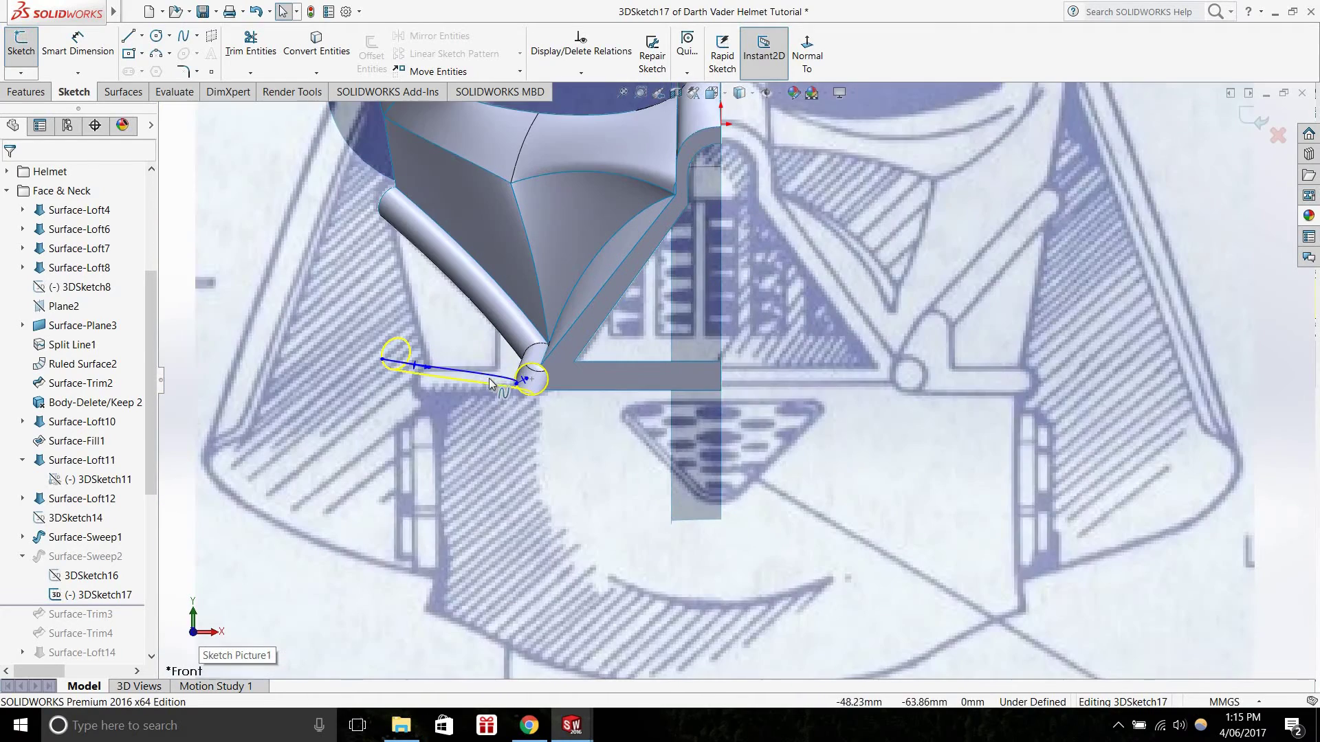
{"action": "scroll", "coordinate": [413, 368], "scroll_direction": "down", "scroll_amount": 2}
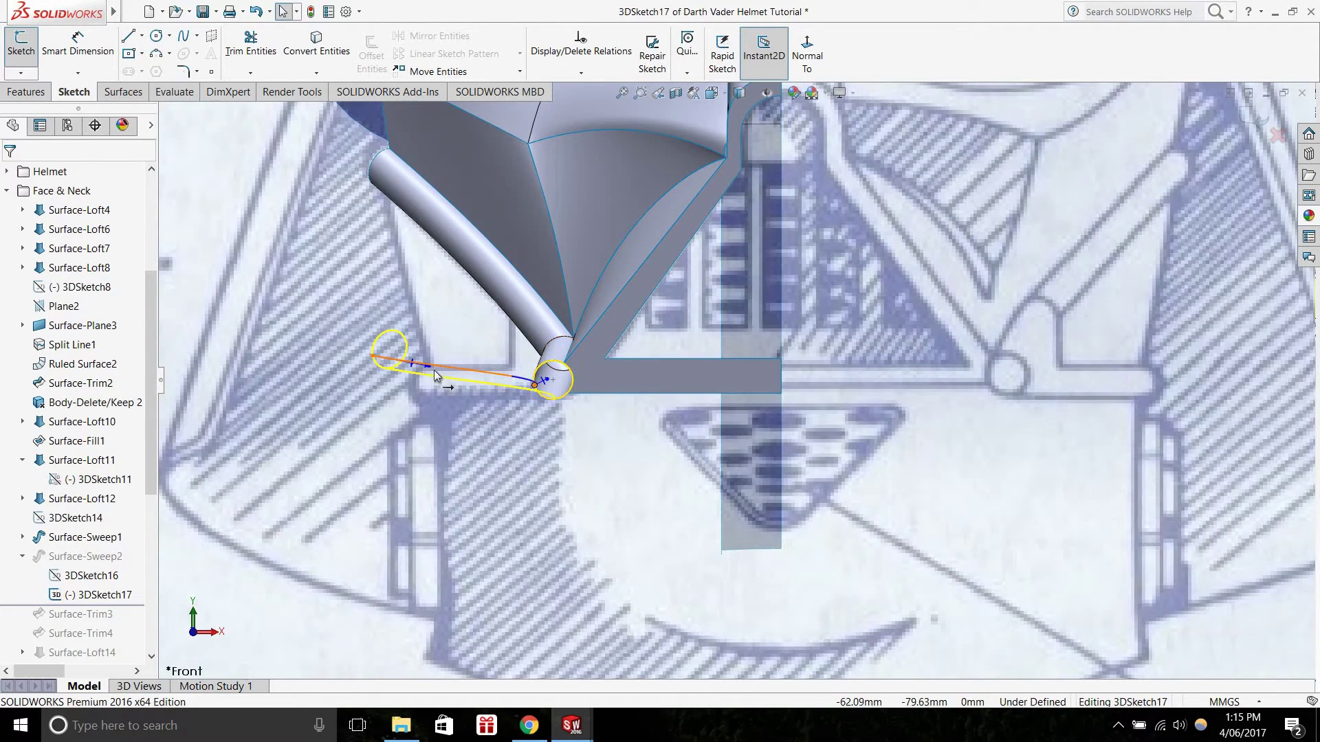
{"action": "left_click", "coordinate": [205, 635]}
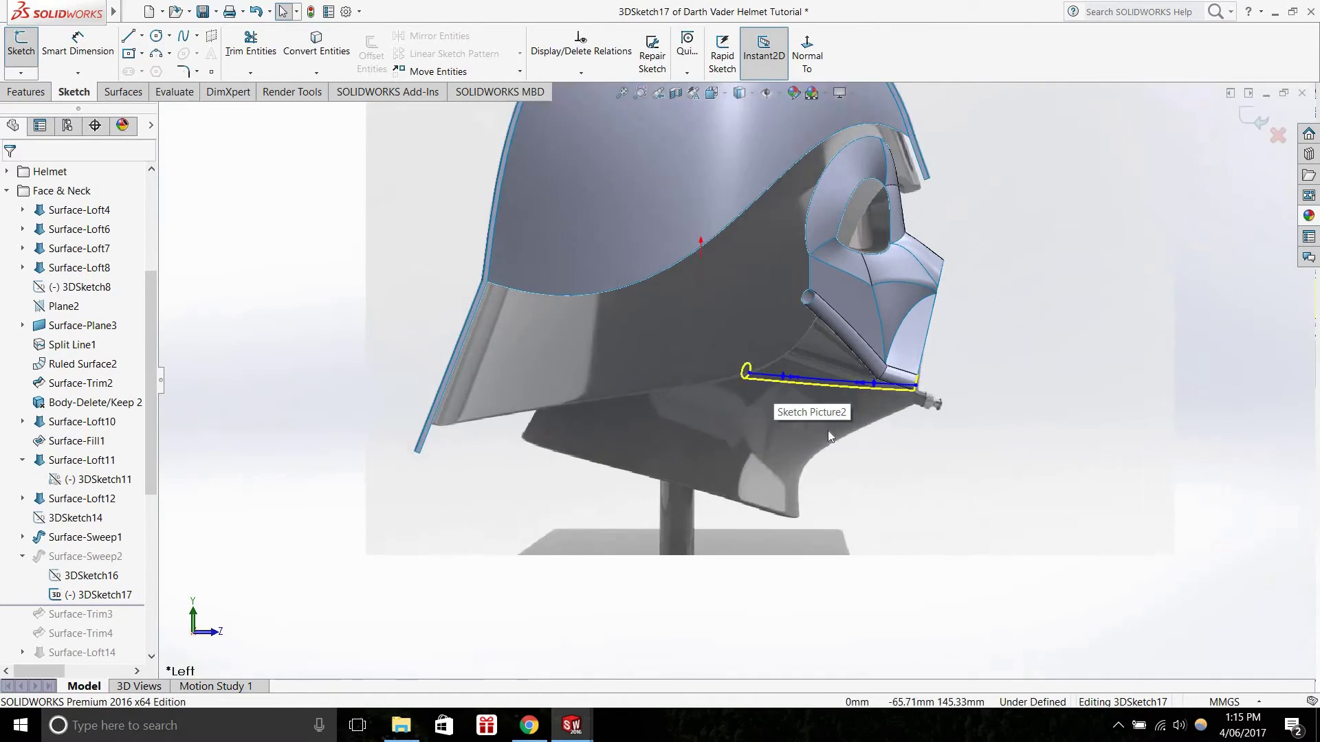
{"action": "scroll", "coordinate": [828, 419], "scroll_direction": "down", "scroll_amount": 3}
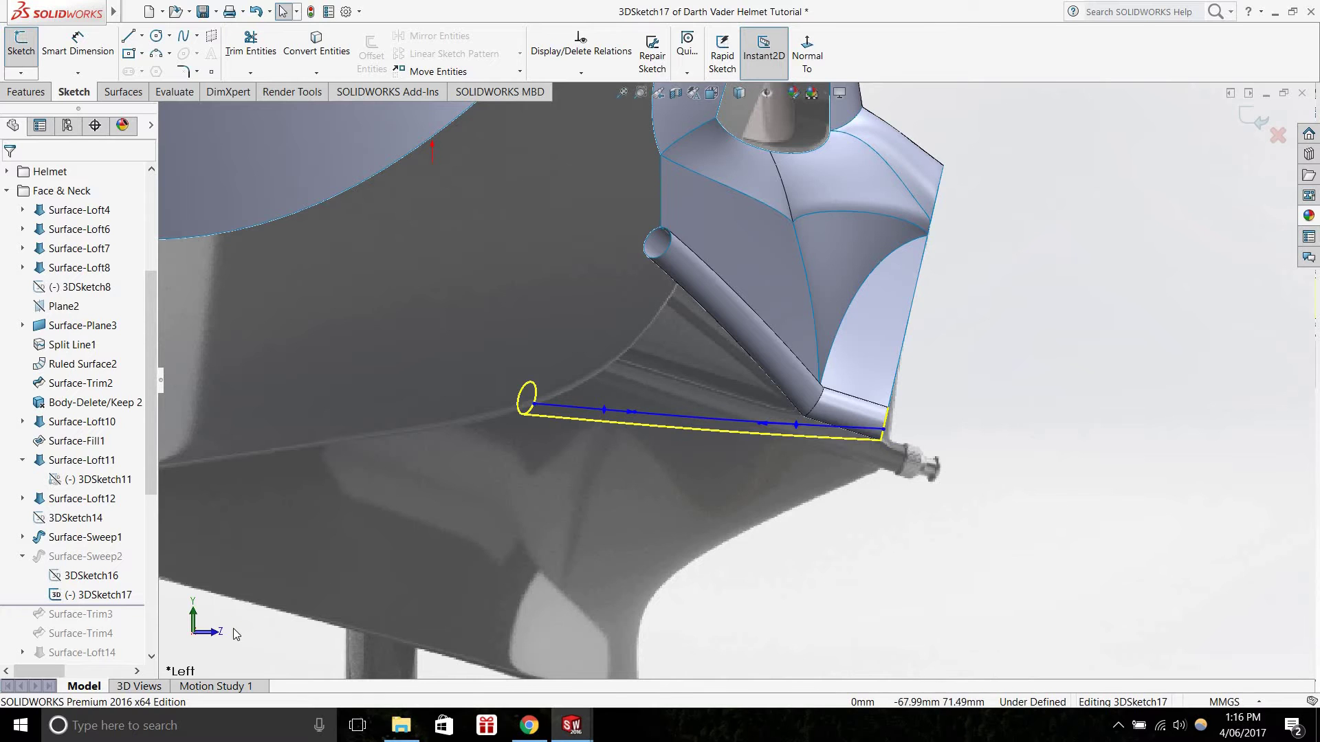
Examine 3DSketch17's path spline again from the front and at an angle, and exit the sketch
{"action": "left_click", "coordinate": [210, 635]}
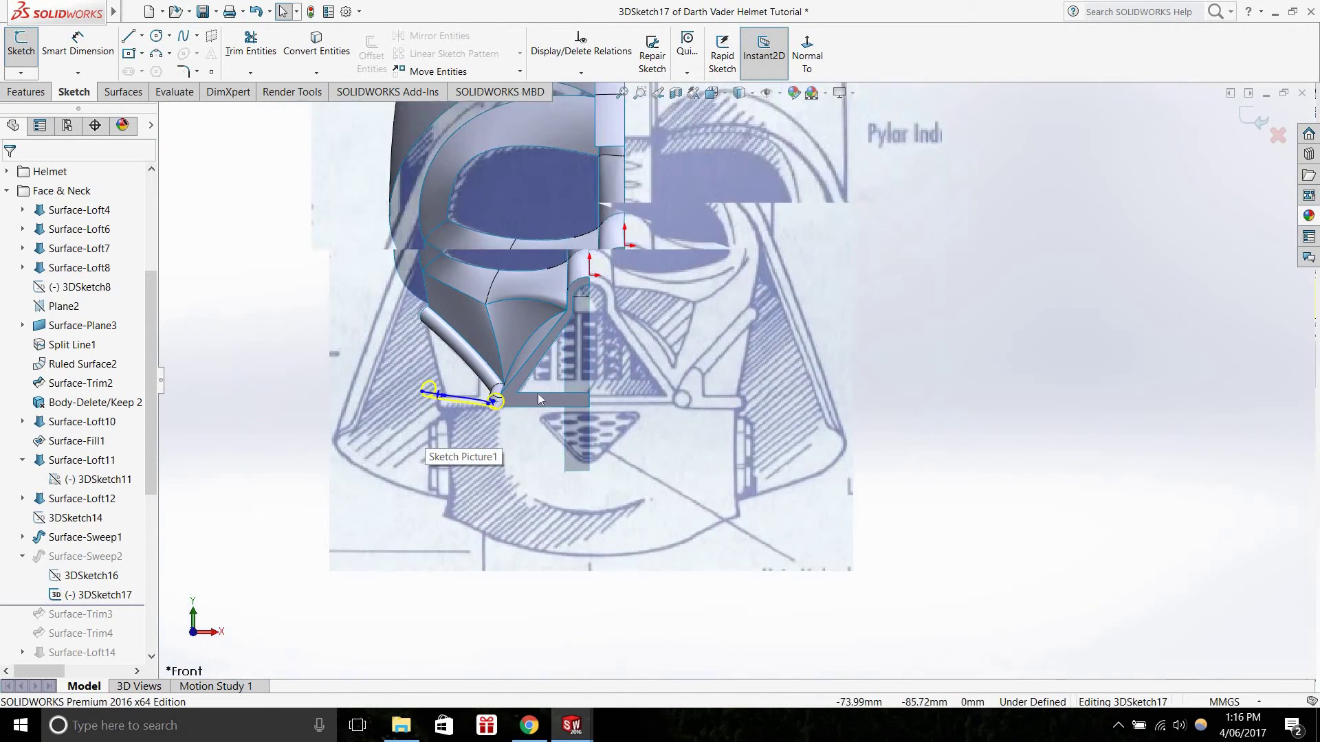
{"action": "scroll", "coordinate": [528, 400], "scroll_direction": "down", "scroll_amount": 2}
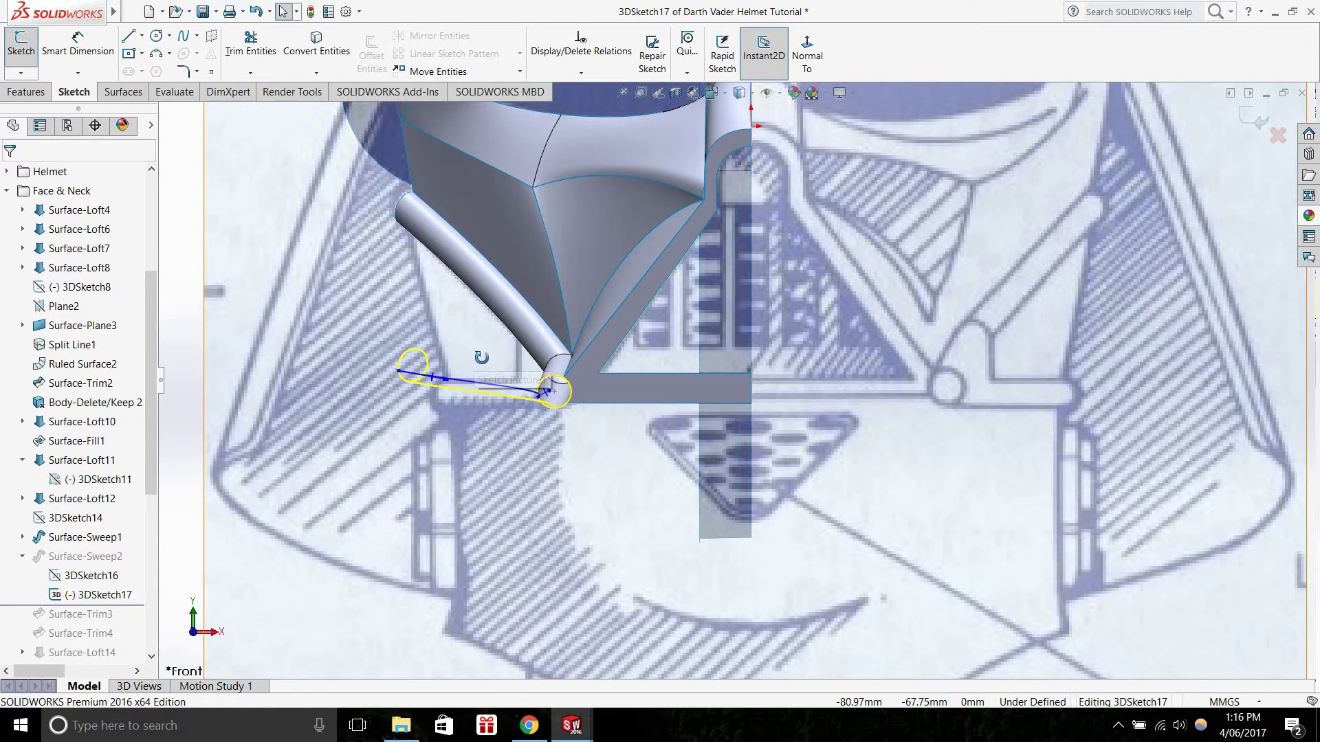
{"action": "mouse_move", "coordinate": [473, 358]}
{"action": "middle_mouse_down"}
{"action": "mouse_move", "coordinate": [675, 464]}
{"action": "mouse_move", "coordinate": [818, 348]}
{"action": "middle_mouse_up"}
{"action": "scroll", "coordinate": [818, 353], "scroll_direction": "up", "scroll_amount": 3}
{"action": "scroll", "coordinate": [818, 354], "scroll_direction": "down", "scroll_amount": 3}
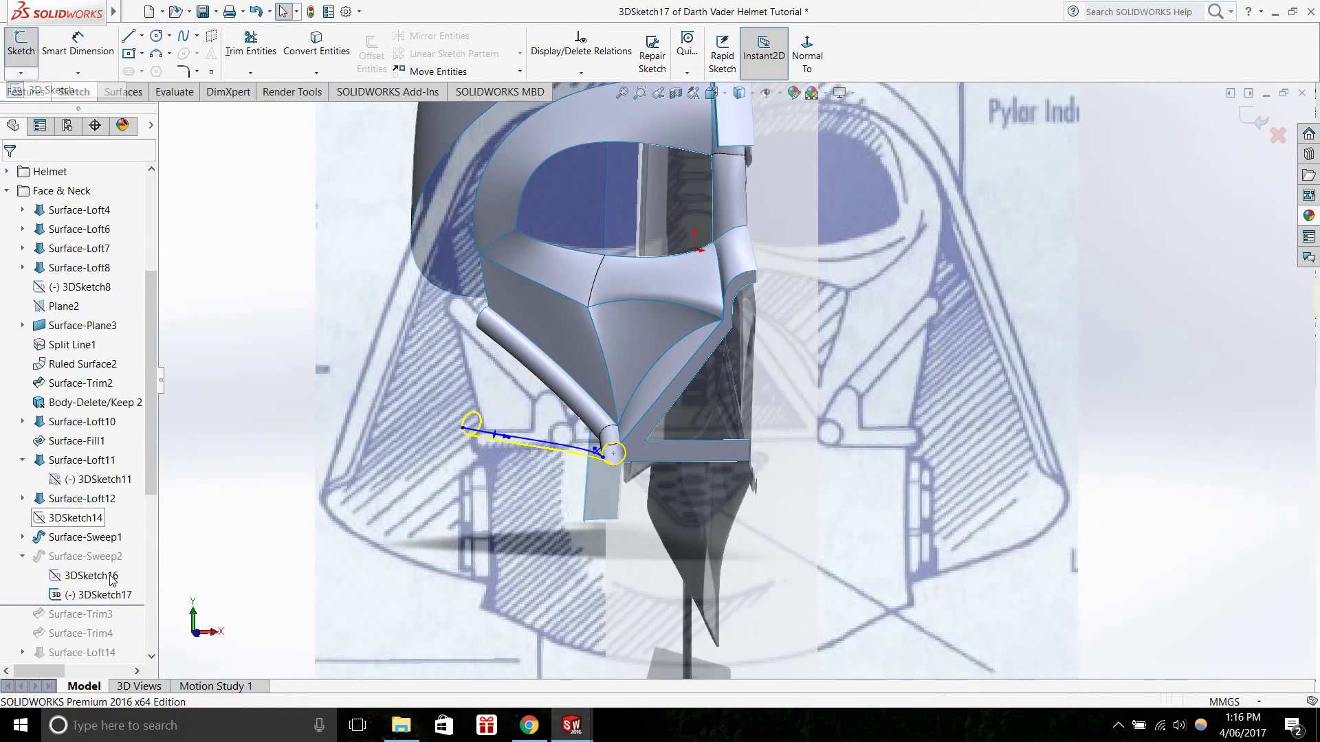
{"action": "left_click", "coordinate": [21, 43]}
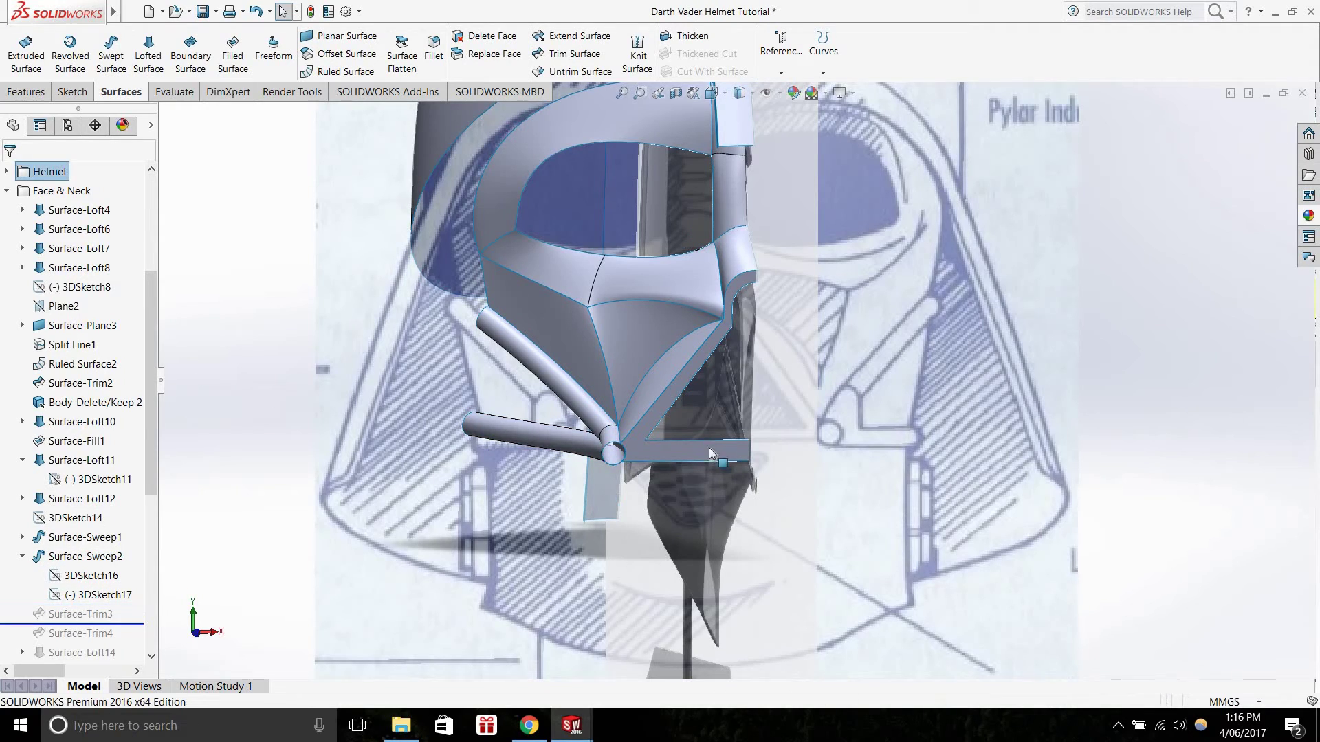
Roll the history forward to include Surface-Trim3, and select the upper tube and the trimmed lower tube at their junction
{"action": "scroll", "coordinate": [701, 443], "scroll_direction": "down", "scroll_amount": 2}
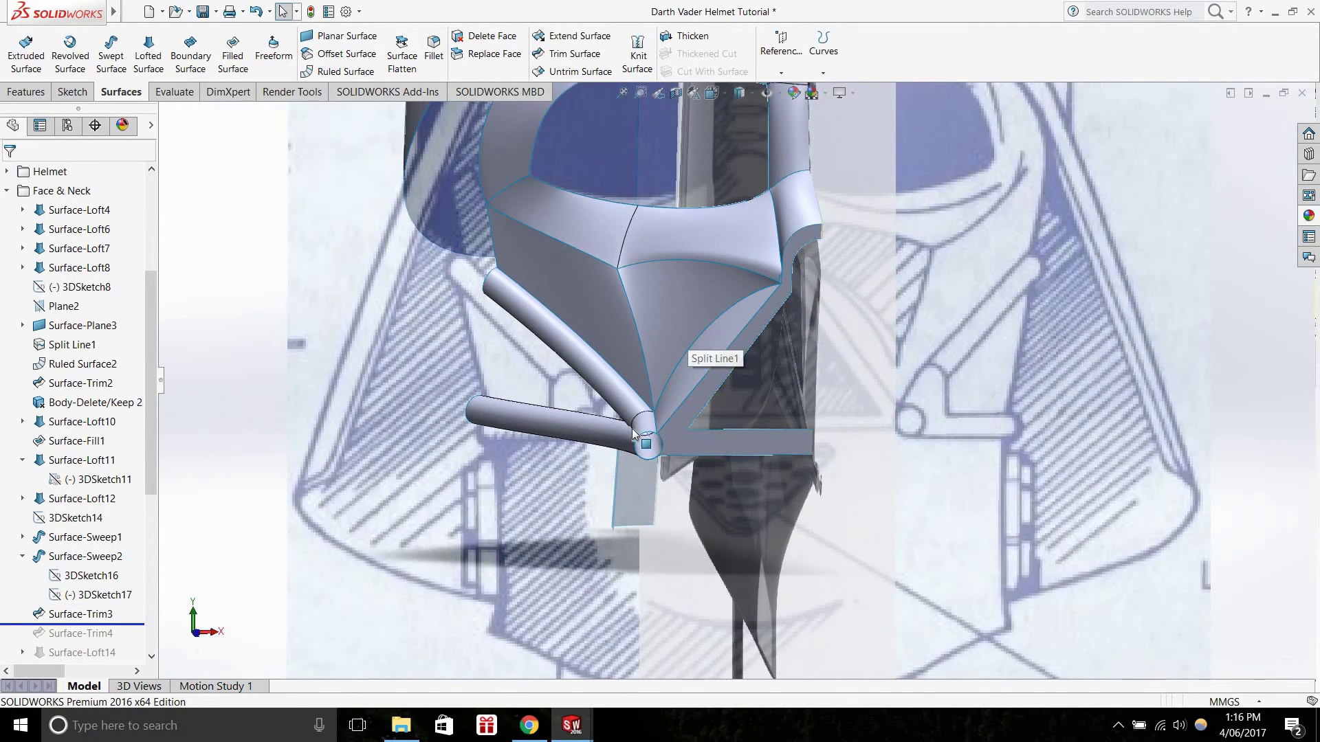
{"action": "scroll", "coordinate": [646, 433], "scroll_direction": "down", "scroll_amount": 5}
{"action": "scroll", "coordinate": [612, 387], "scroll_direction": "up", "scroll_amount": 1}
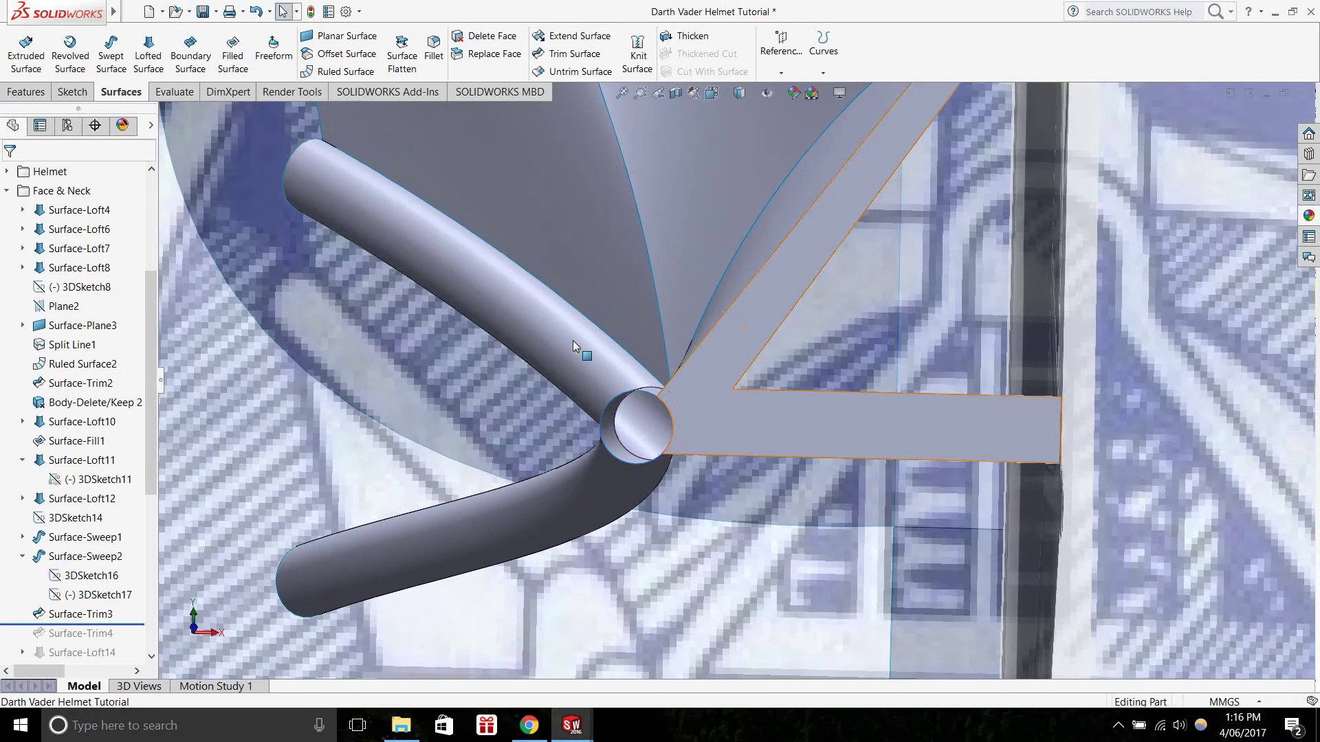
{"action": "left_click", "coordinate": [630, 428]}
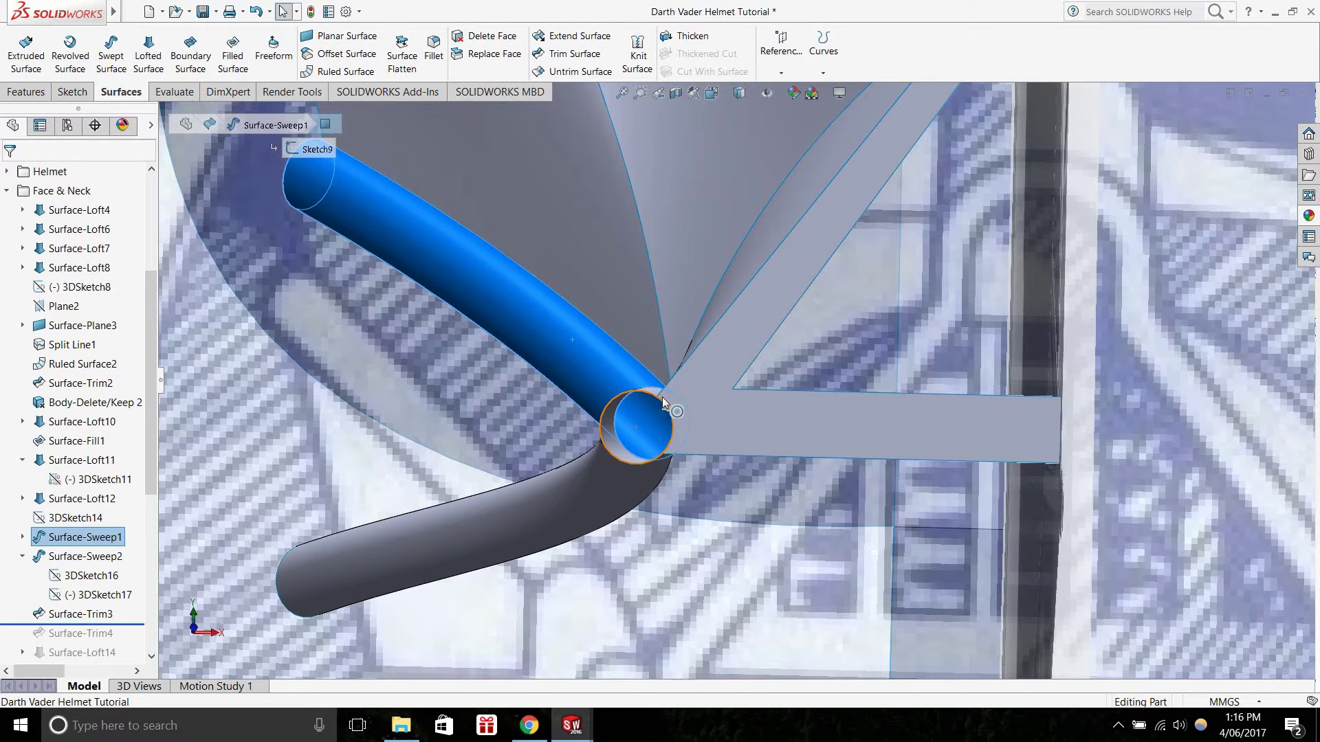
{"action": "scroll", "coordinate": [326, 466], "scroll_direction": "up", "scroll_amount": 3}
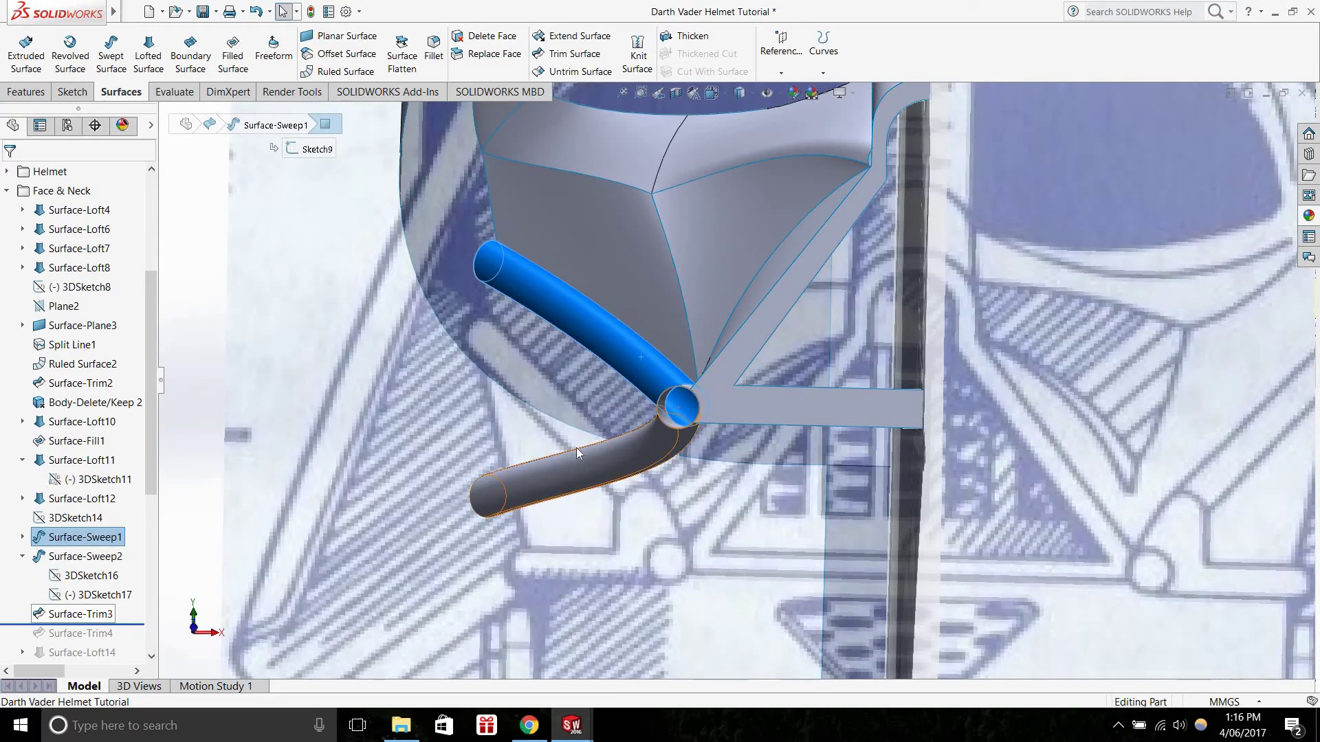
{"action": "left_click", "coordinate": [680, 446]}
{"action": "middle_click_drag", "start_coordinate": [681, 446], "coordinate": [790, 443]}
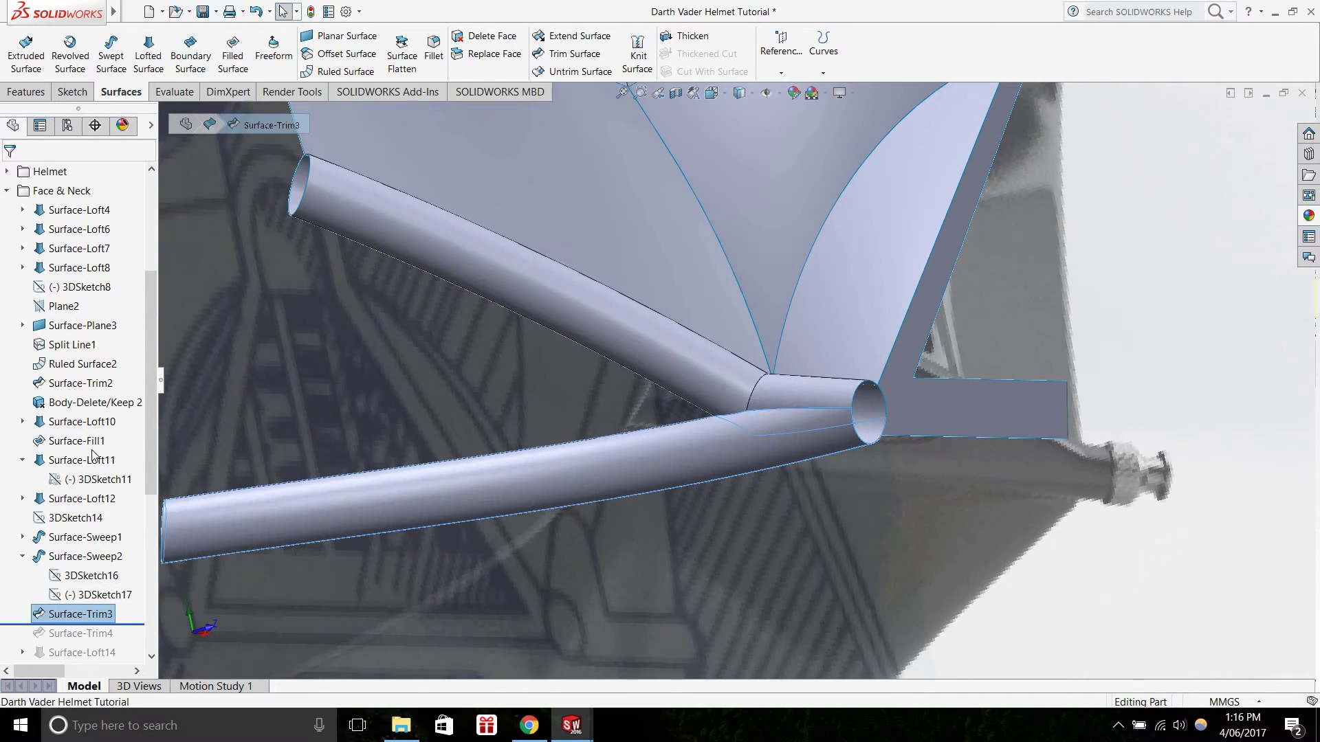
Open Surface-Trim3's definition, examine its Surface-Sweep1 trim tool and the removed Surface-Sweep2-Trim0 piece, and accept the trim
{"action": "right_click", "coordinate": [81, 614]}
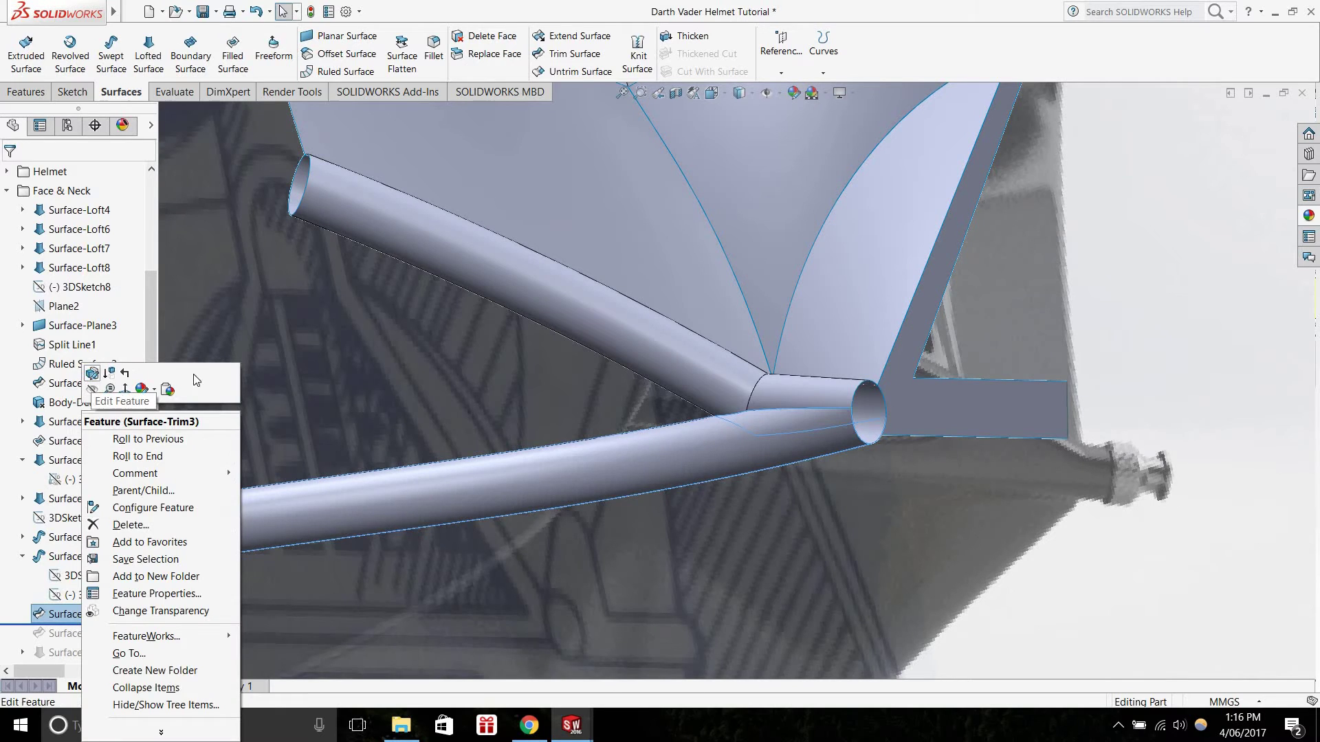
{"action": "left_click", "coordinate": [92, 373]}
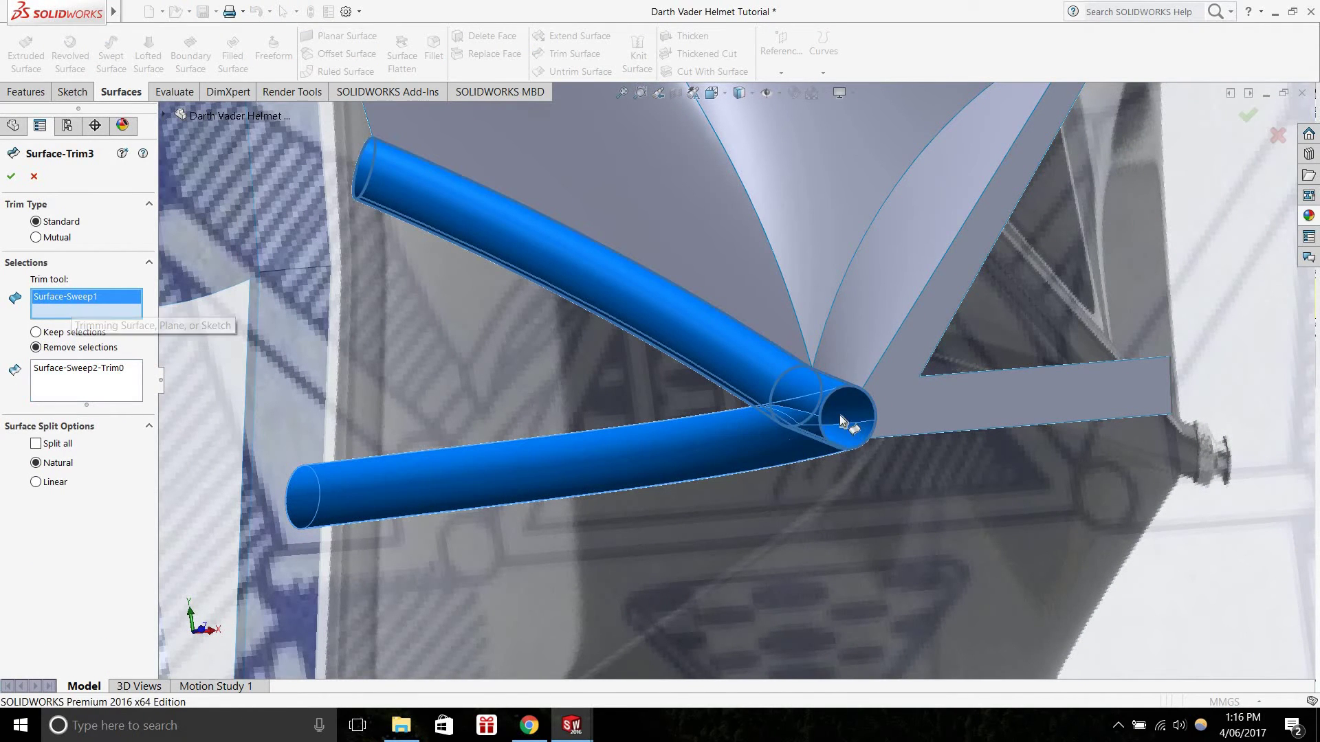
{"action": "scroll", "coordinate": [830, 423], "scroll_direction": "down", "scroll_amount": 5}
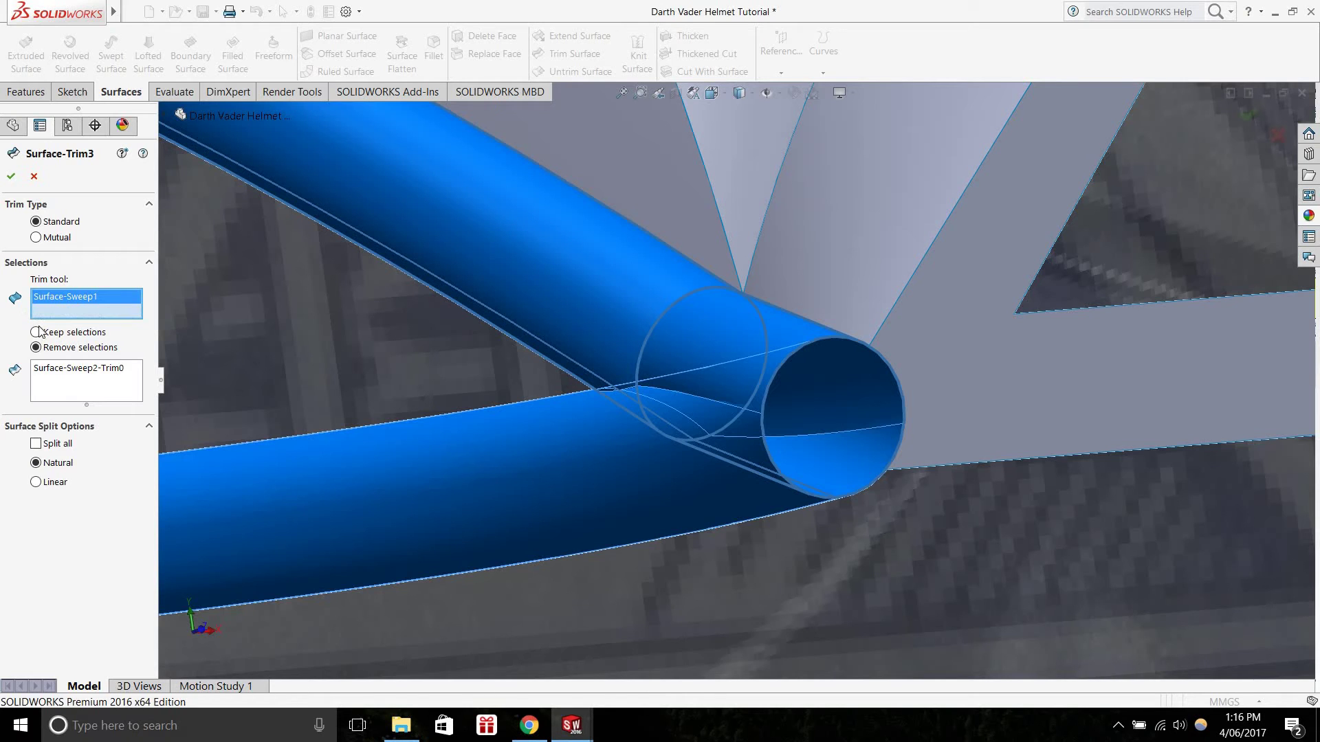
{"action": "left_click", "coordinate": [59, 377]}
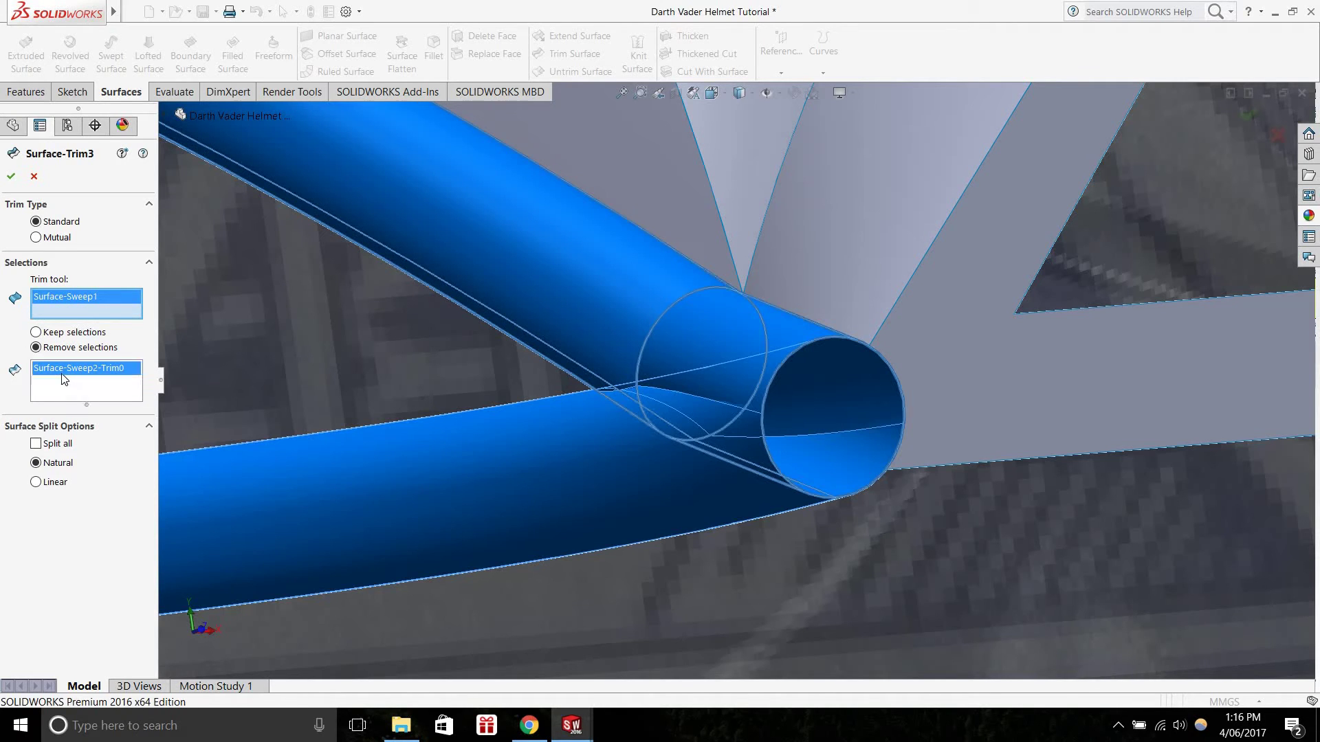
{"action": "key", "text": "Return"}
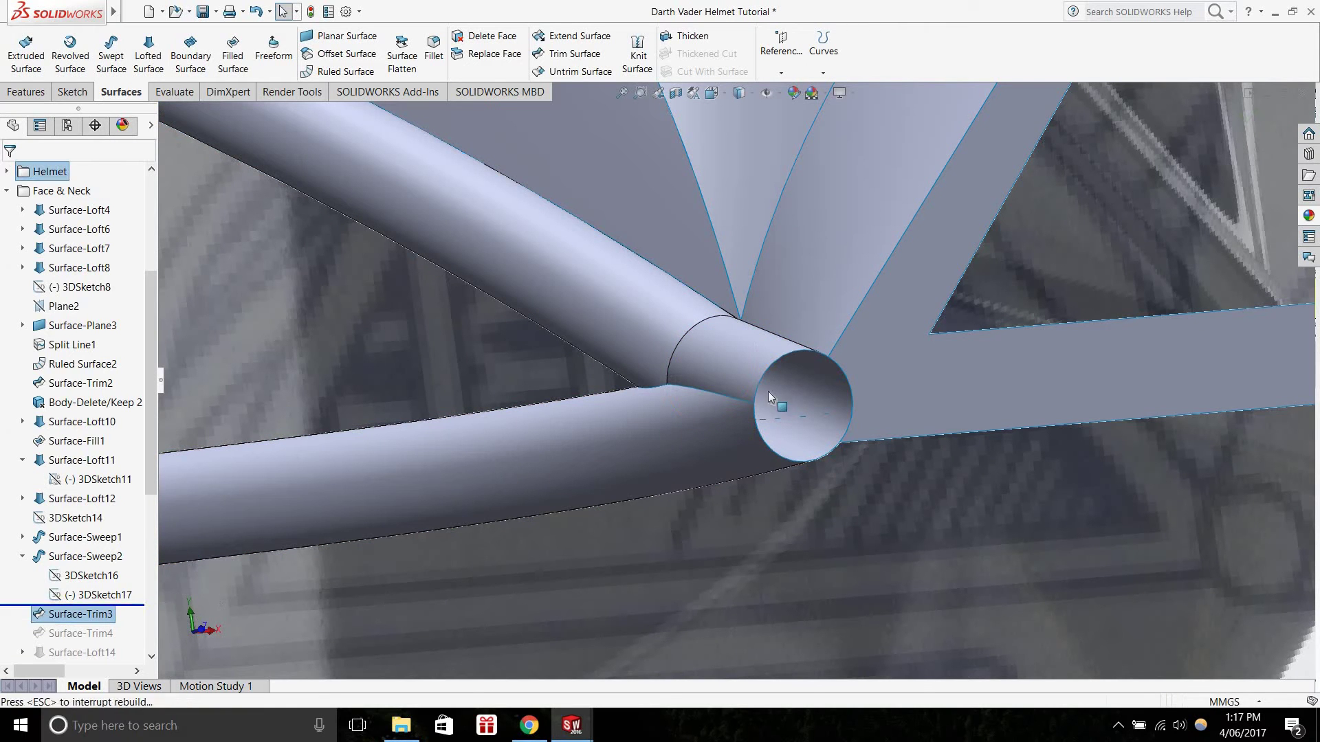
With the history rolled back before Surface-Trim3, select Surface-Sweep1 and Surface-Sweep2 and examine how the untrimmed tubes overlap at their junction
{"action": "middle_click_drag", "start_coordinate": [693, 392], "coordinate": [722, 400]}
{"action": "scroll", "coordinate": [765, 442], "scroll_direction": "down", "scroll_amount": 2}
{"action": "left_click", "coordinate": [809, 336]}
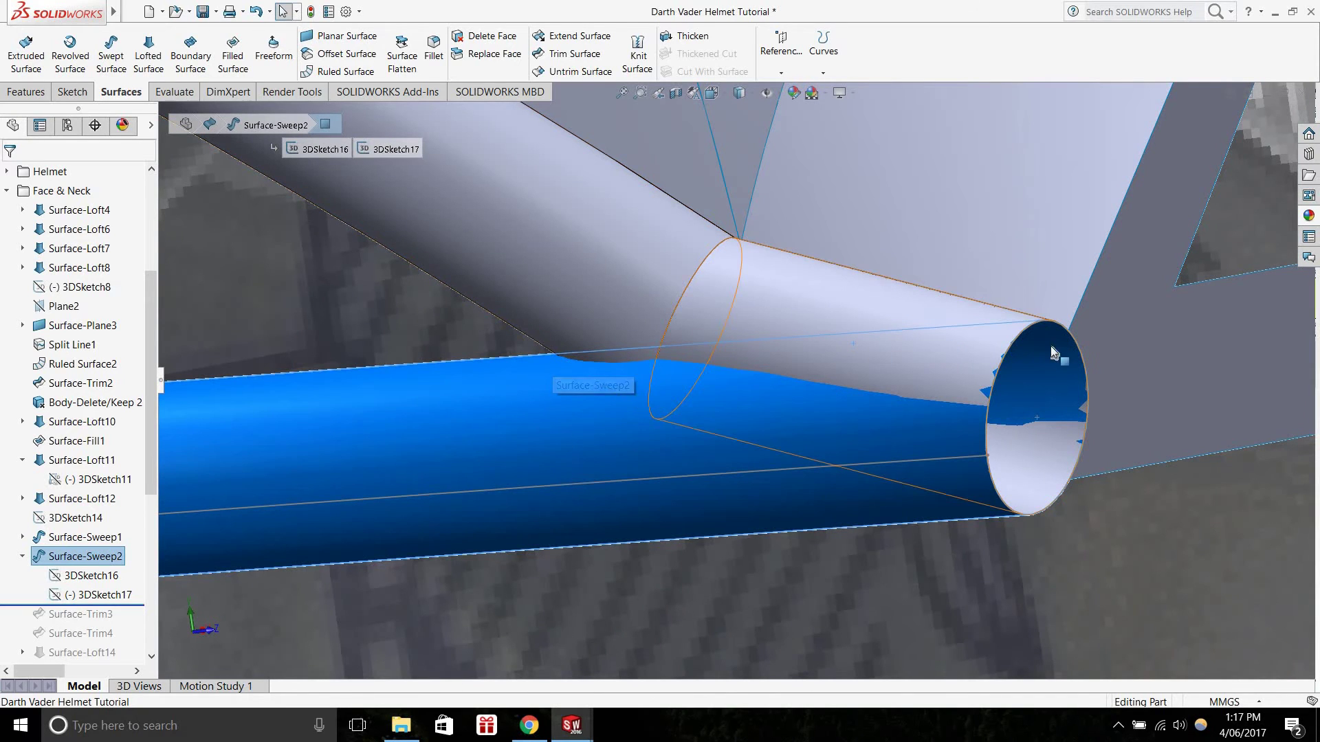
{"action": "left_click", "coordinate": [910, 309]}
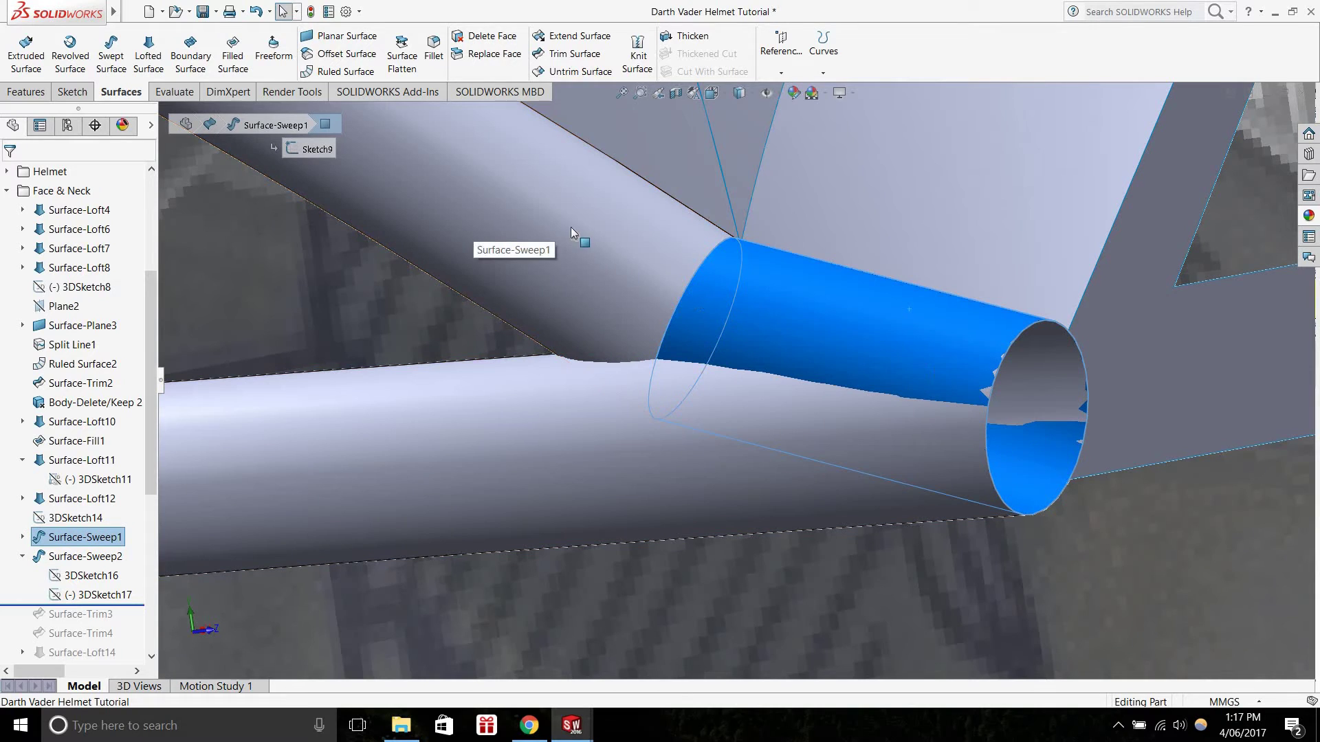
{"action": "middle_click_drag", "start_coordinate": [883, 340], "coordinate": [758, 378]}
{"action": "left_click", "coordinate": [737, 424]}
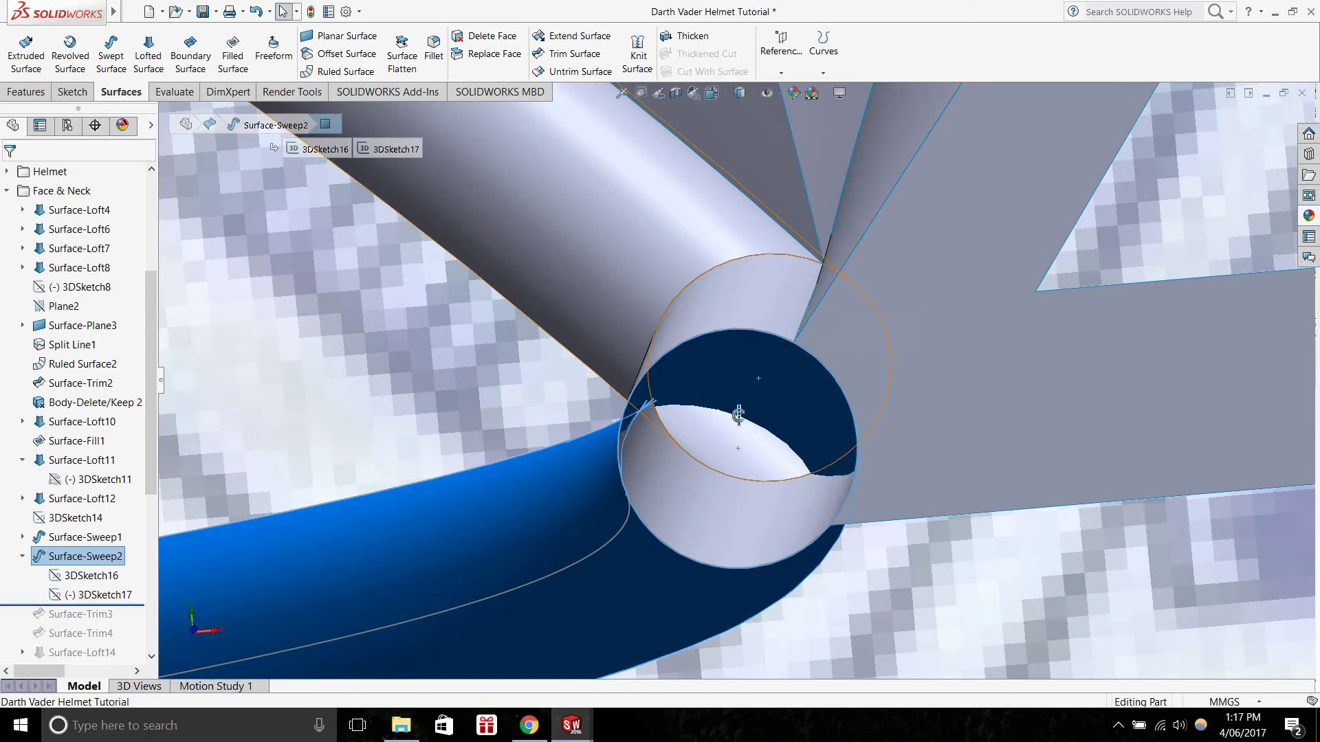
{"action": "middle_click_drag", "start_coordinate": [737, 425], "coordinate": [819, 348]}
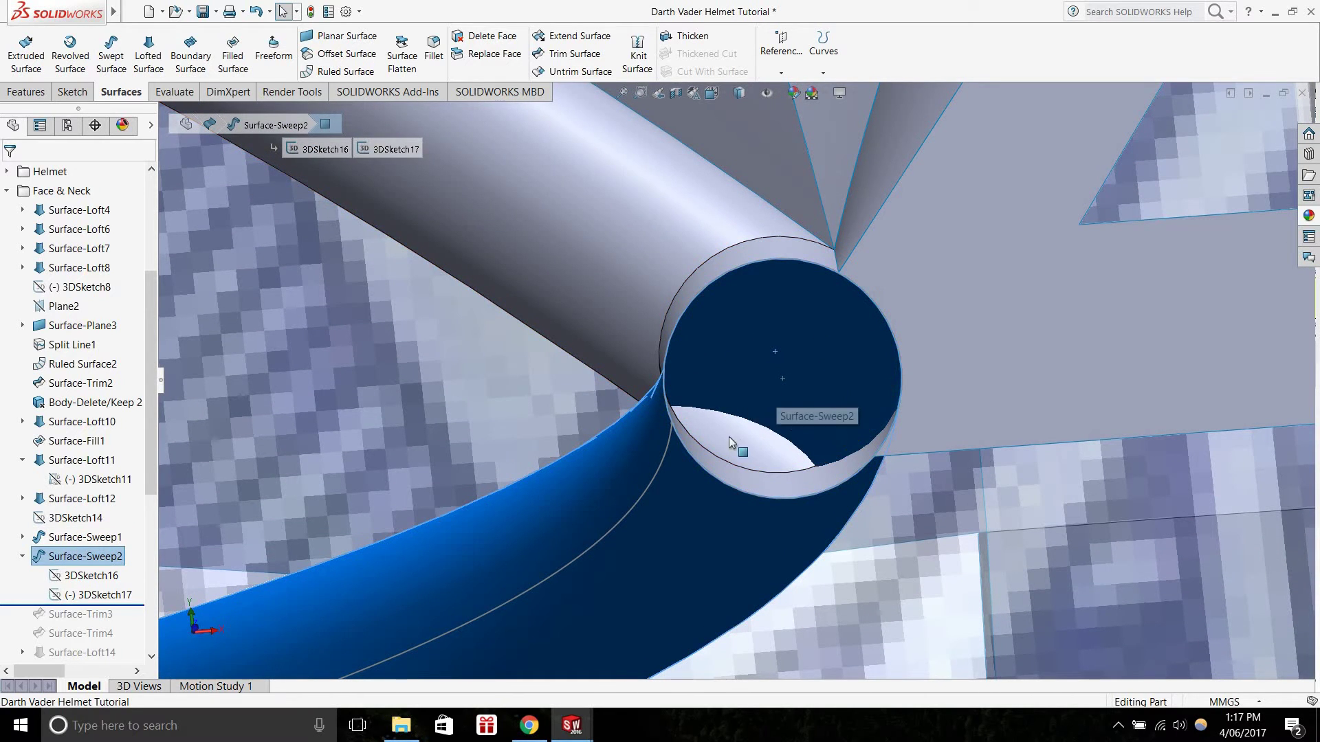
{"action": "middle_click_drag", "start_coordinate": [707, 430], "coordinate": [695, 492]}
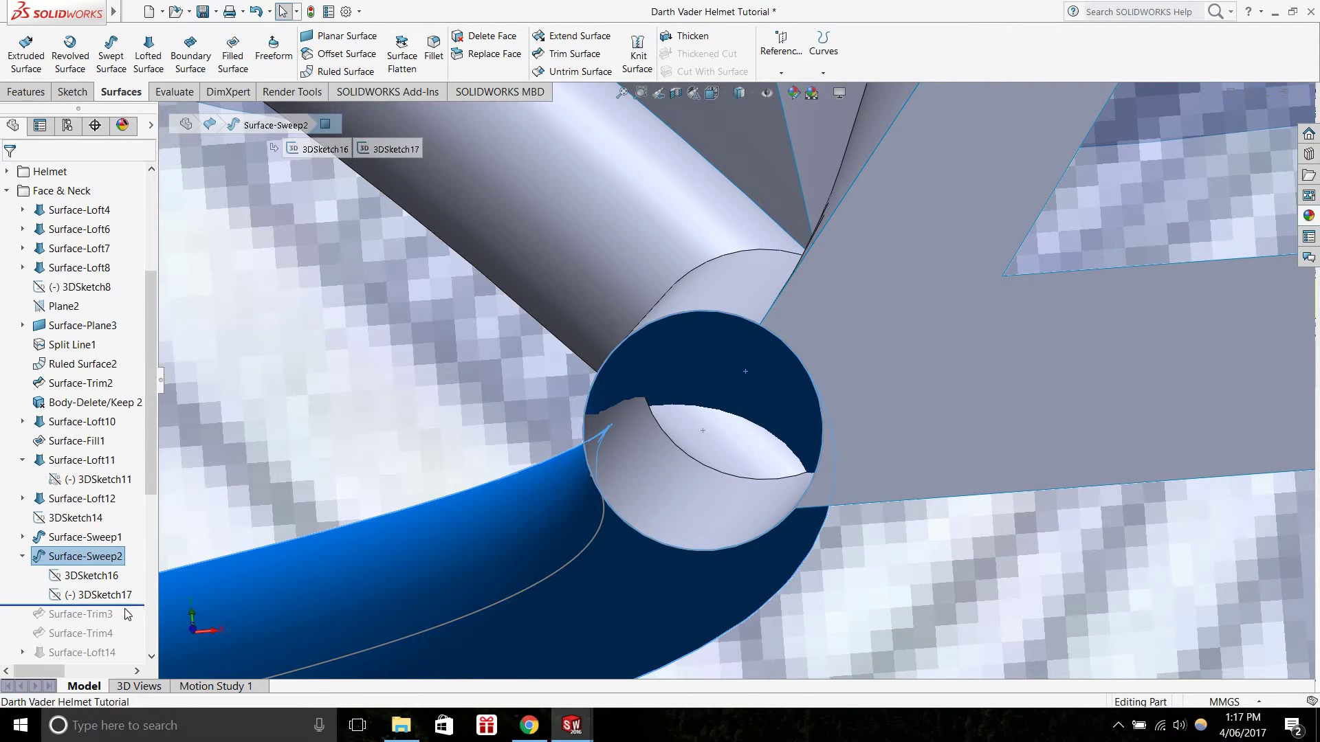
Roll the history forward to include Surface-Trim3 and Surface-Trim4, and select the upper tube to inspect the trimmed junction
{"action": "left_click_drag", "start_coordinate": [129, 620], "coordinate": [133, 644]}
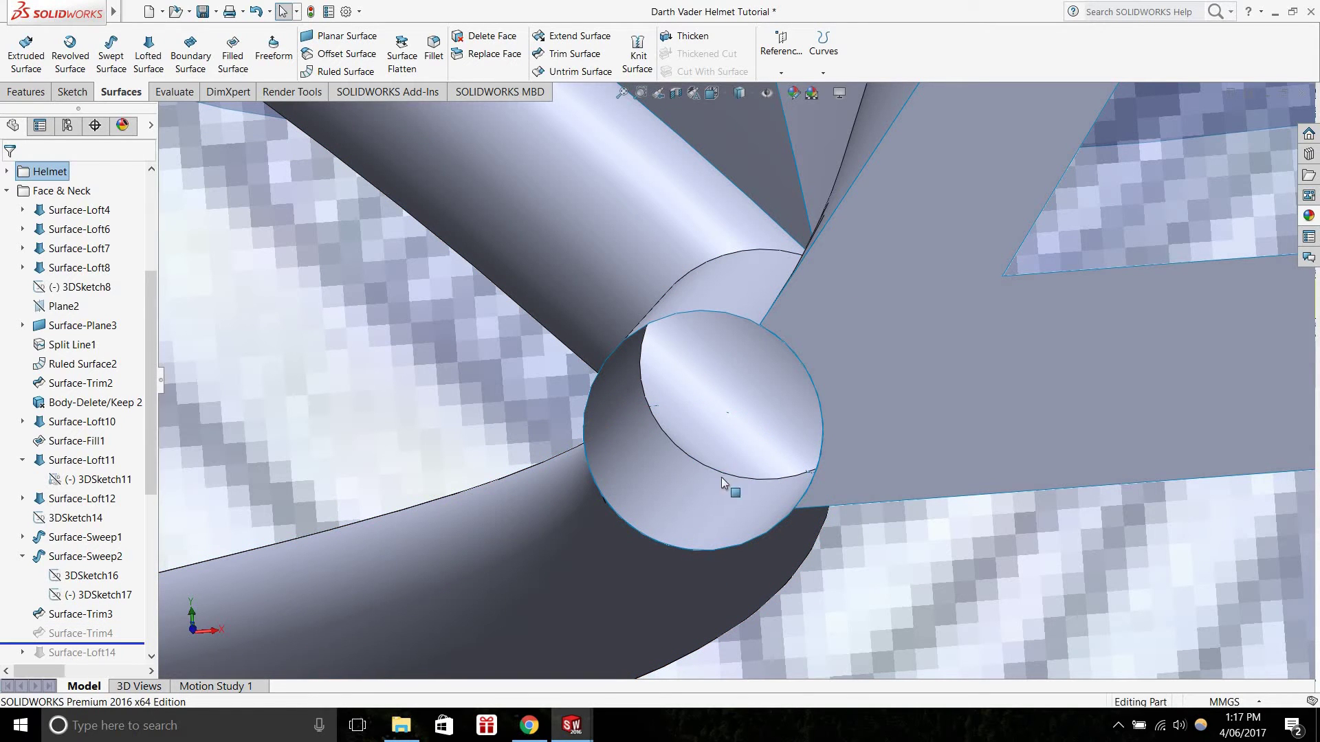
{"action": "middle_click_drag", "start_coordinate": [671, 463], "coordinate": [768, 349]}
{"action": "left_click", "coordinate": [639, 542]}
{"action": "scroll", "coordinate": [769, 349], "scroll_direction": "down", "scroll_amount": 2}
{"action": "left_click", "coordinate": [758, 353]}
{"action": "middle_click_drag", "start_coordinate": [728, 417], "coordinate": [814, 370]}
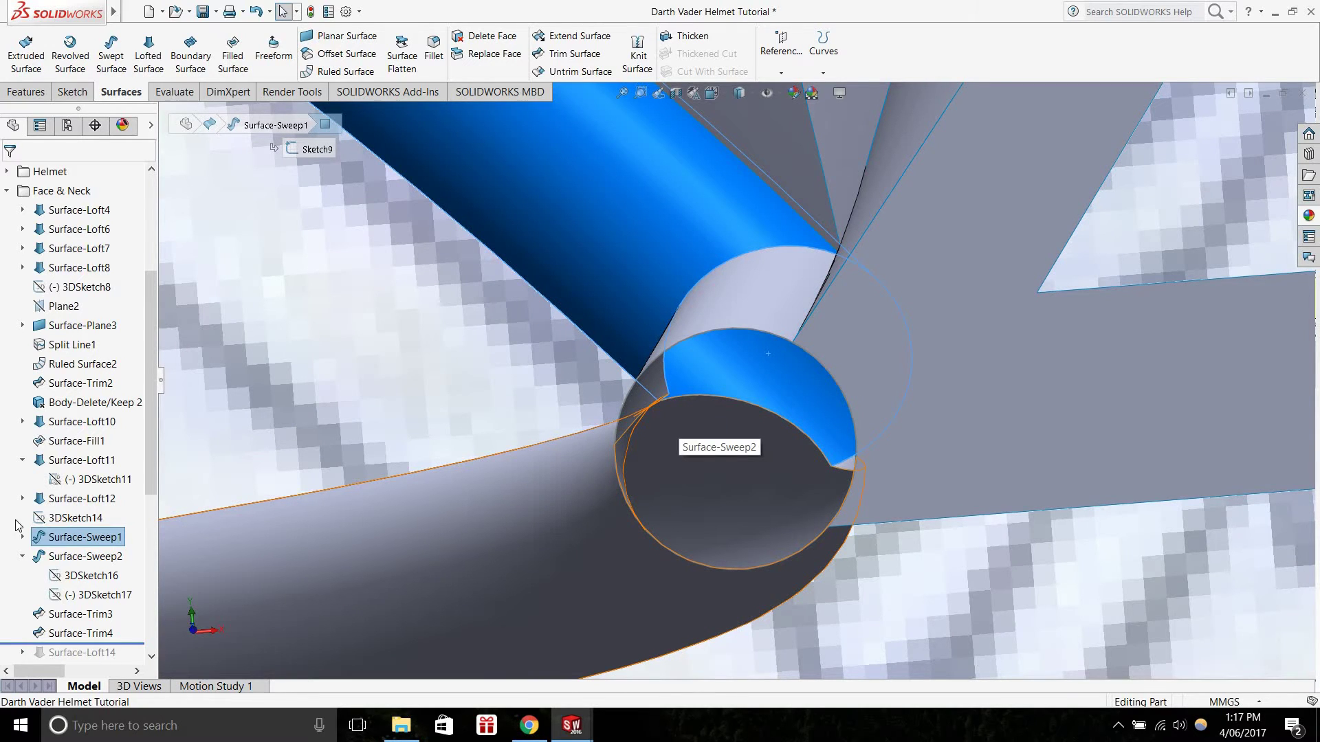
Roll the history forward to include Surface-Loft14, and select that loft to highlight the panel between the two cheek tubes
{"action": "scroll", "coordinate": [136, 471], "scroll_direction": "down", "scroll_amount": 3}
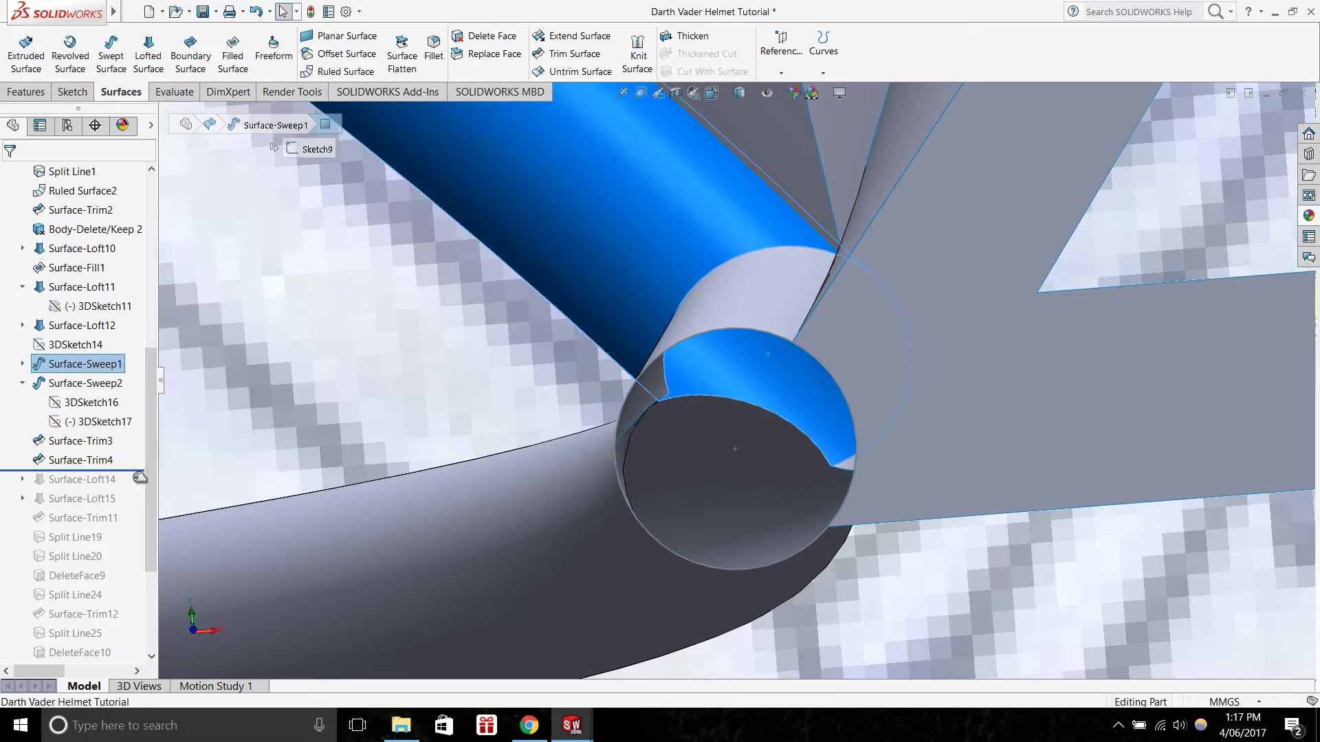
{"action": "left_click_drag", "start_coordinate": [140, 476], "coordinate": [140, 489]}
{"action": "scroll", "coordinate": [621, 484], "scroll_direction": "up", "scroll_amount": 8}
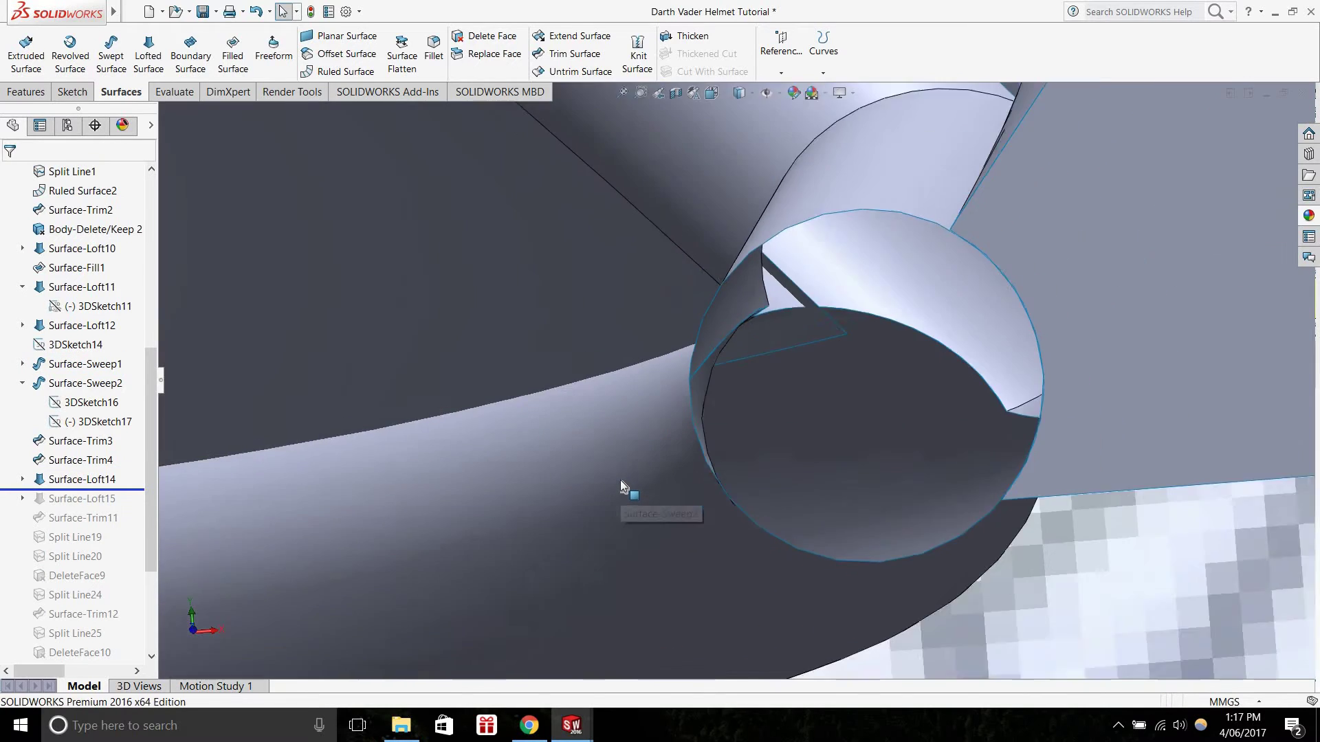
{"action": "scroll", "coordinate": [623, 487], "scroll_direction": "up", "scroll_amount": 7}
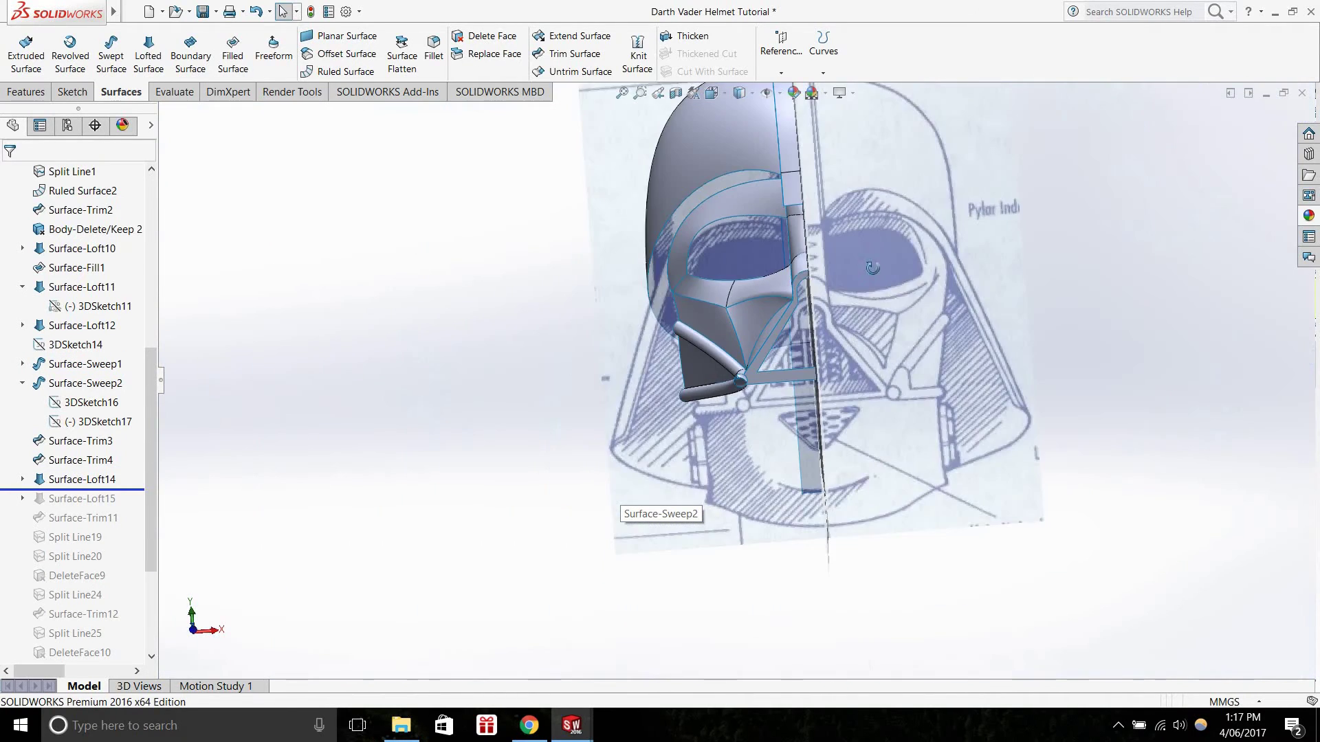
{"action": "middle_click_drag", "start_coordinate": [687, 398], "coordinate": [741, 403]}
{"action": "scroll", "coordinate": [938, 435], "scroll_direction": "down", "scroll_amount": 5}
{"action": "left_click", "coordinate": [119, 485]}
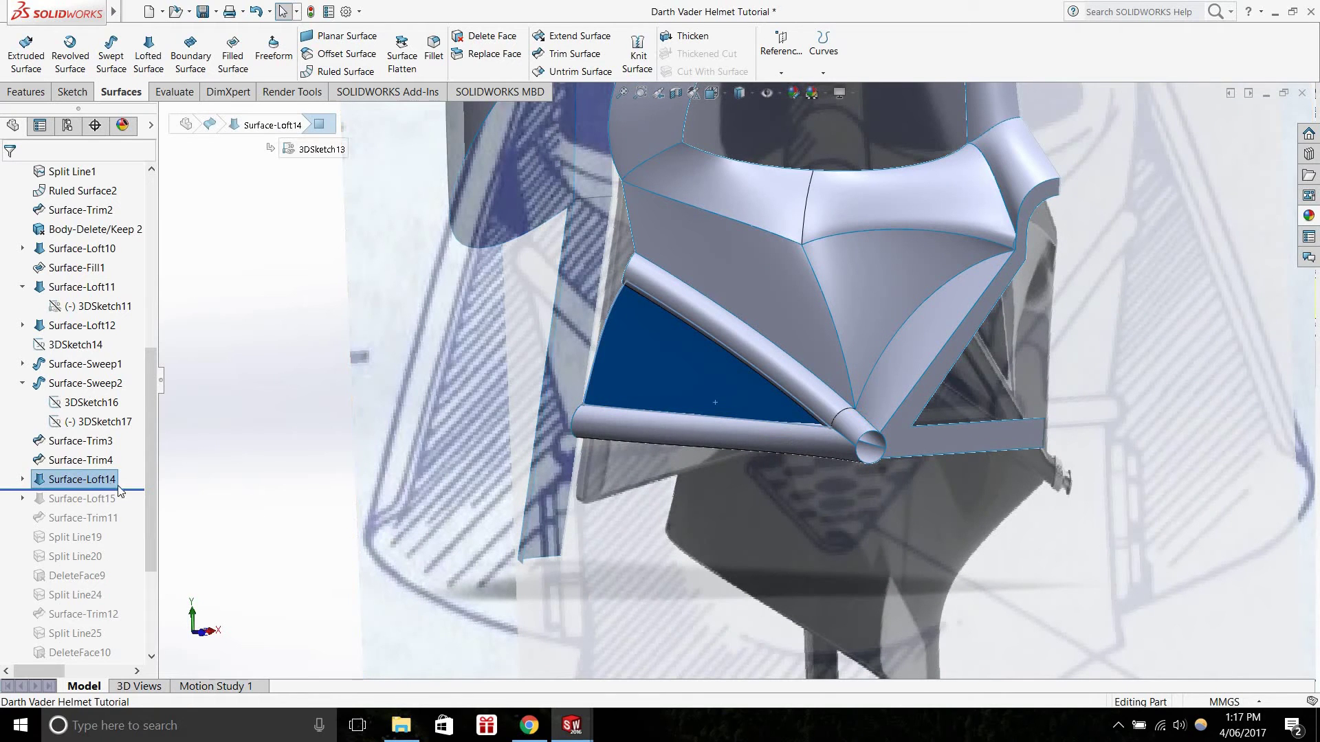
Roll the history forward to include Surface-Loft15 and Surface-Trim11, and inspect the lower tube's trim at the junction
{"action": "mouse_move", "coordinate": [132, 491]}
{"action": "left_mouse_down"}
{"action": "mouse_move", "coordinate": [127, 473]}
{"action": "mouse_move", "coordinate": [130, 490]}
{"action": "left_mouse_up"}
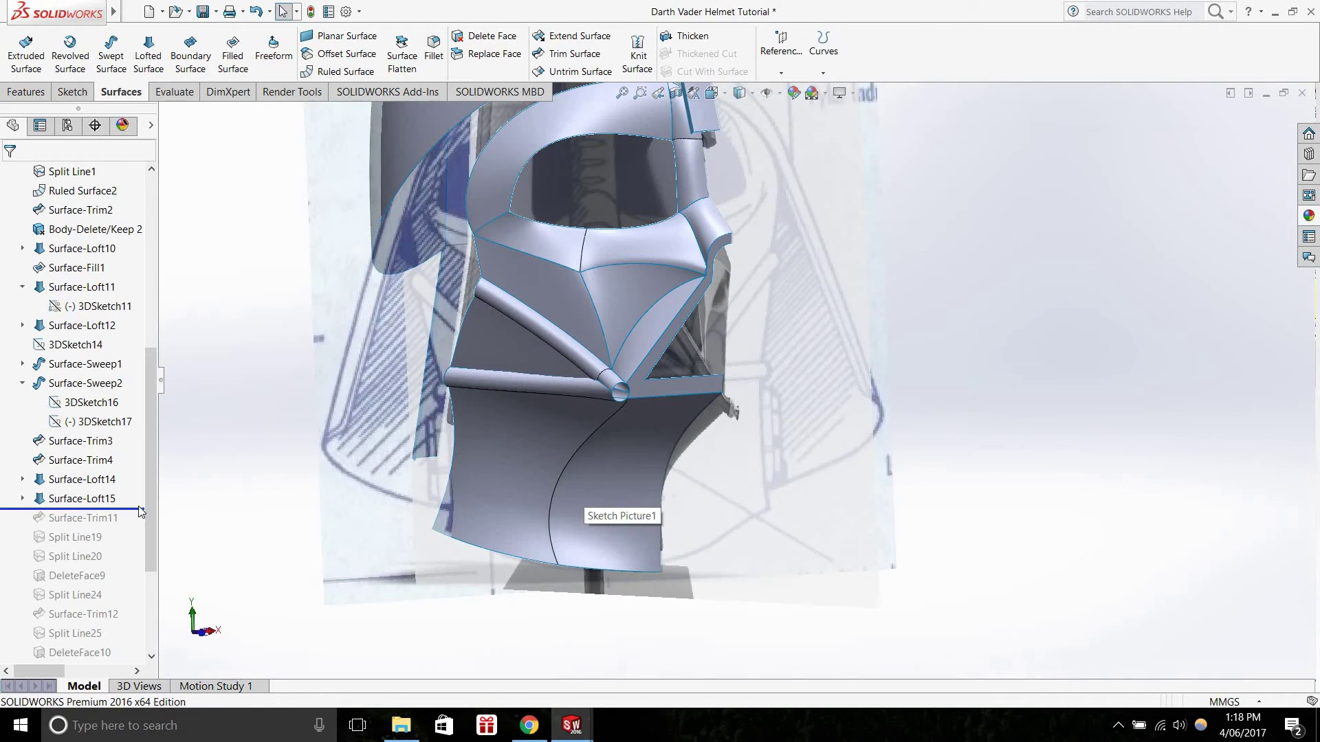
{"action": "left_click_drag", "start_coordinate": [140, 509], "coordinate": [128, 490]}
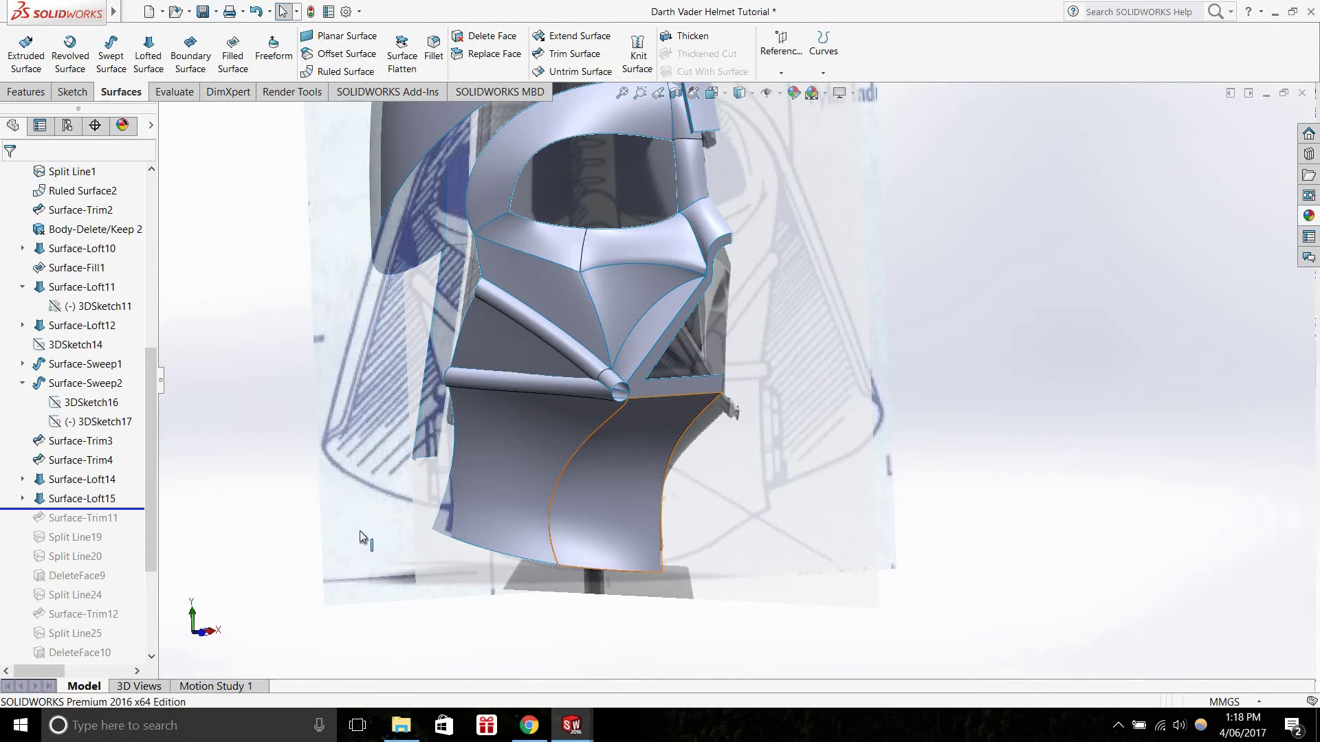
{"action": "left_click", "coordinate": [103, 518]}
{"action": "scroll", "coordinate": [615, 447], "scroll_direction": "down", "scroll_amount": 6}
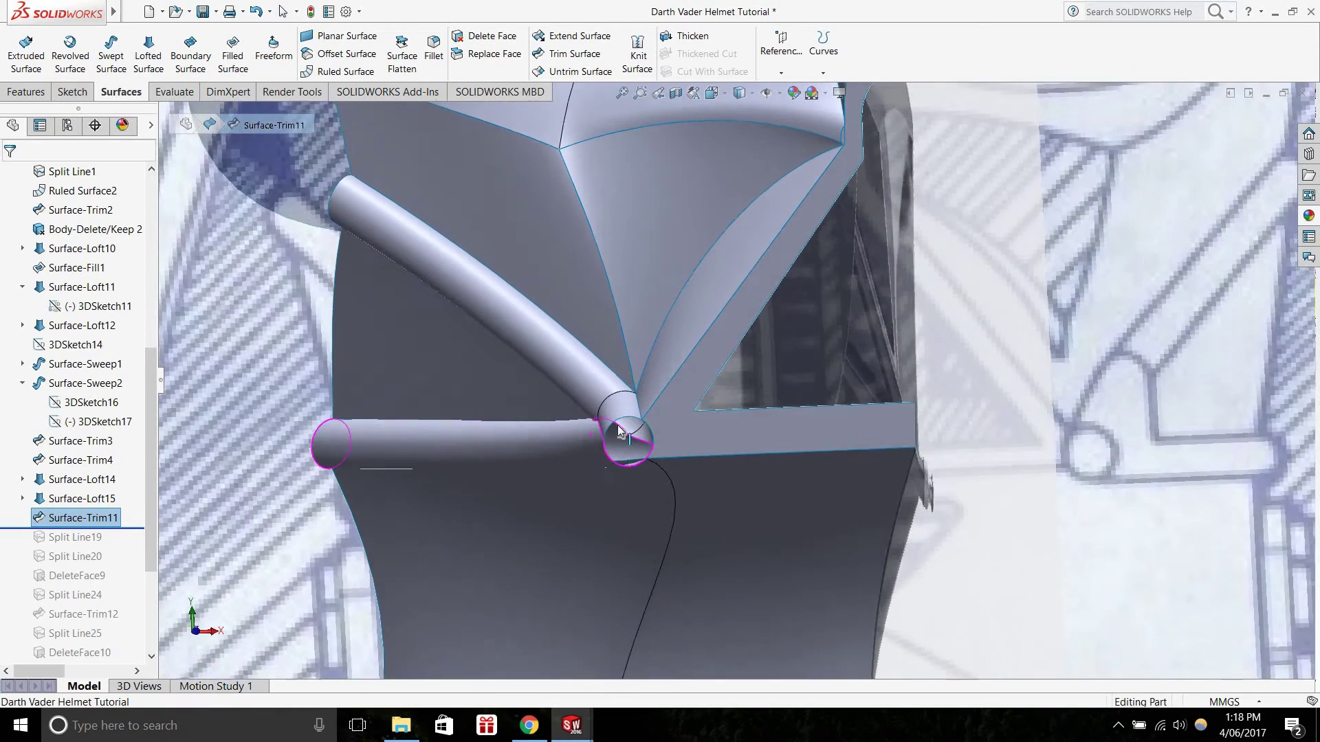
{"action": "scroll", "coordinate": [619, 447], "scroll_direction": "down", "scroll_amount": 3}
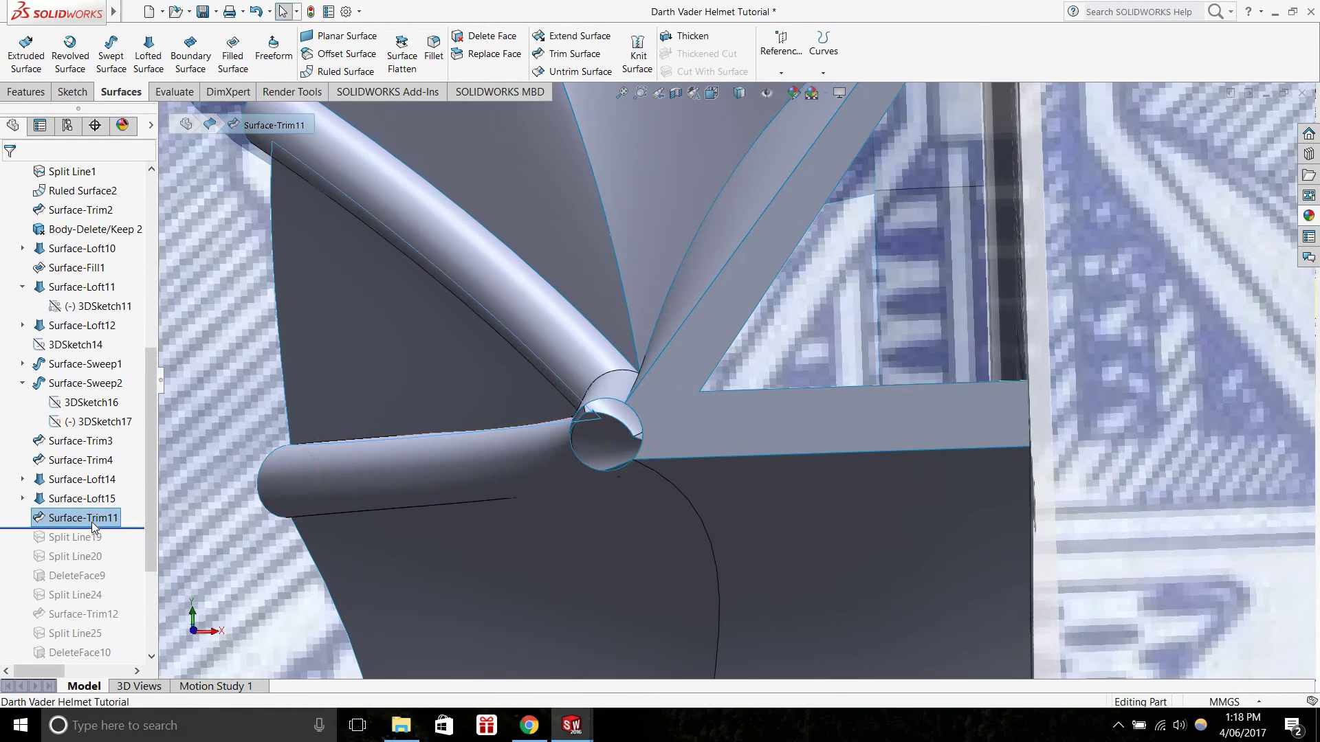
{"action": "right_click", "coordinate": [91, 526]}
{"action": "scroll", "coordinate": [637, 423], "scroll_direction": "down", "scroll_amount": 4}
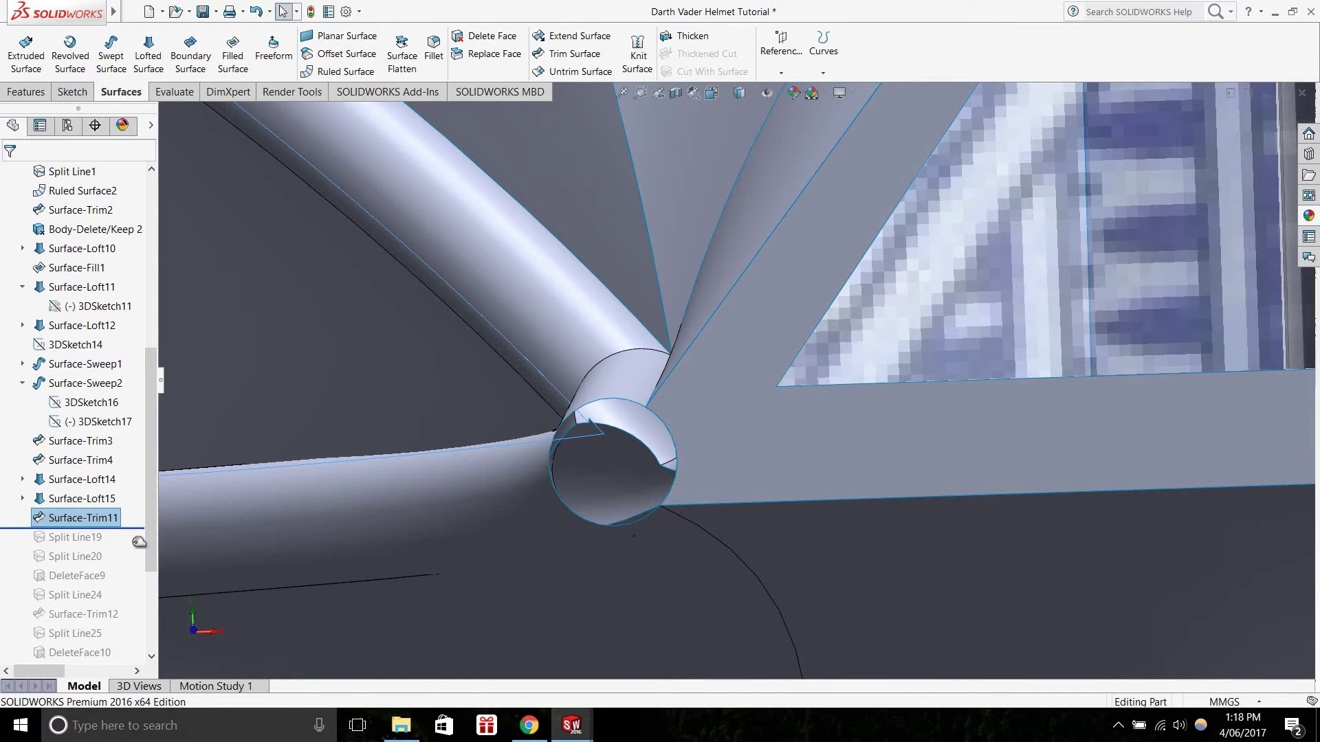
Compare the tube junction with Split Line19 included and with the history rolled back to Surface-Trim11
{"action": "mouse_move", "coordinate": [628, 472]}
{"action": "middle_mouse_down"}
{"action": "mouse_move", "coordinate": [589, 398]}
{"action": "mouse_move", "coordinate": [657, 438]}
{"action": "mouse_move", "coordinate": [609, 469]}
{"action": "middle_mouse_up"}
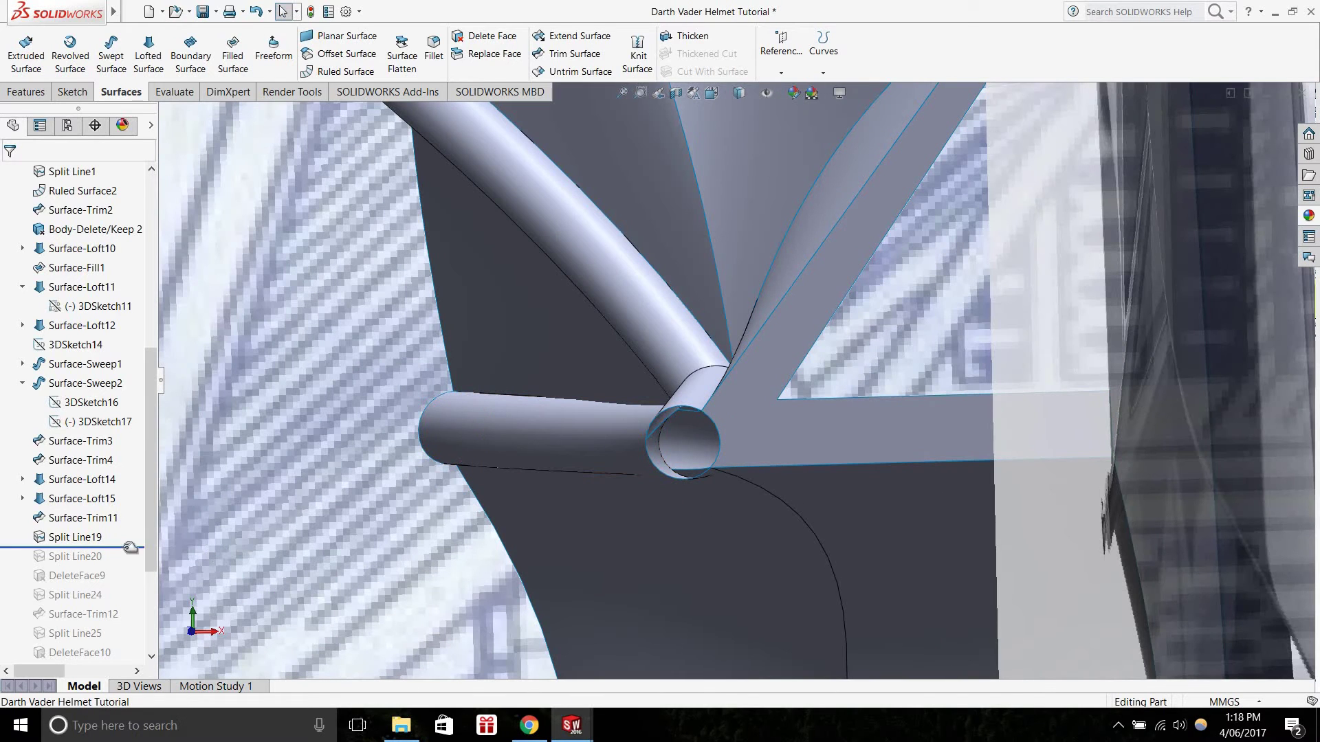
{"action": "left_click_drag", "start_coordinate": [136, 528], "coordinate": [136, 529]}
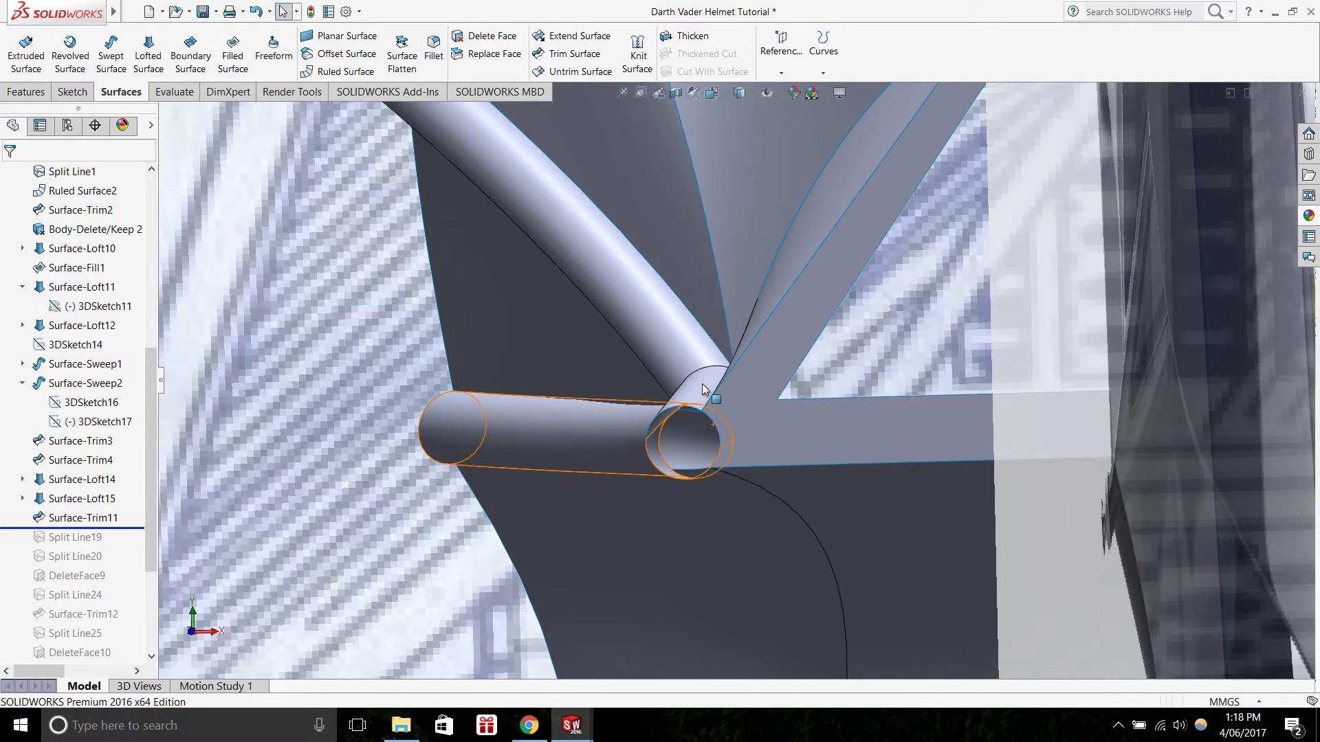
{"action": "middle_click_drag", "start_coordinate": [678, 450], "coordinate": [767, 413]}
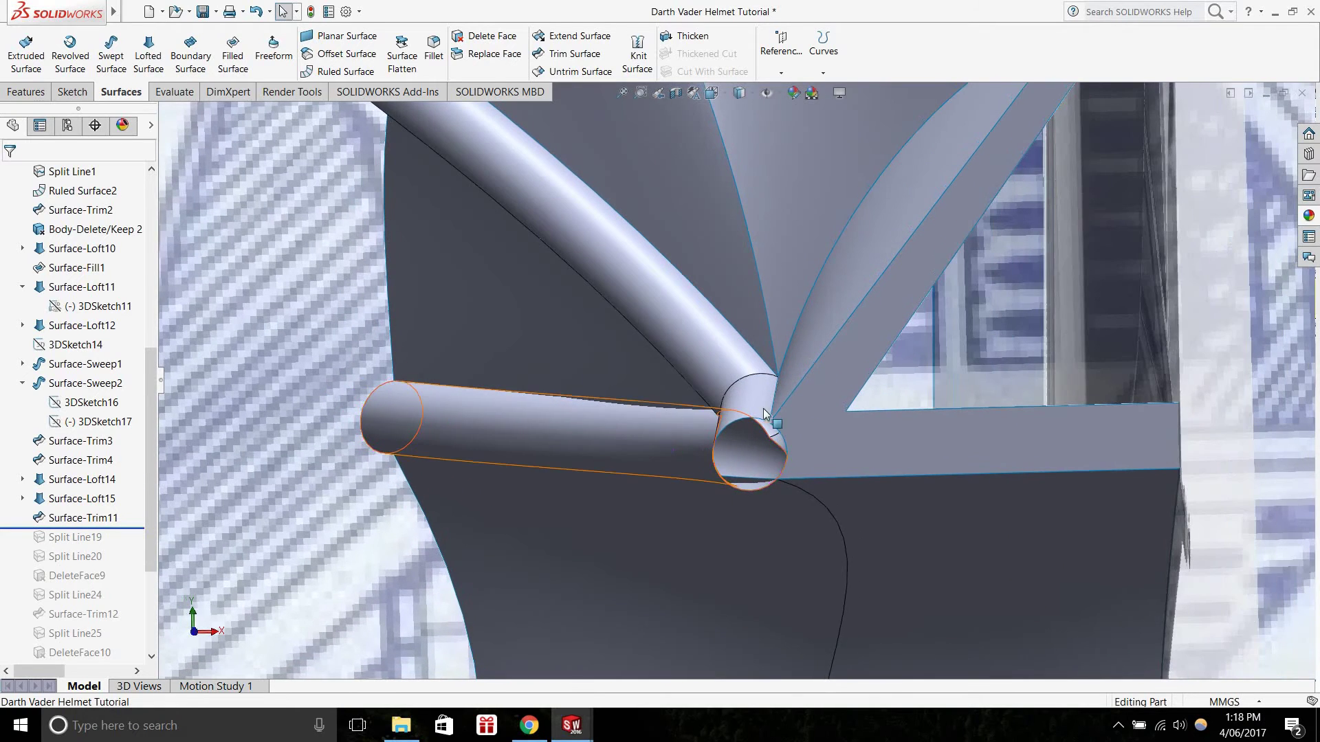
{"action": "scroll", "coordinate": [189, 535], "scroll_direction": "up", "scroll_amount": 2}
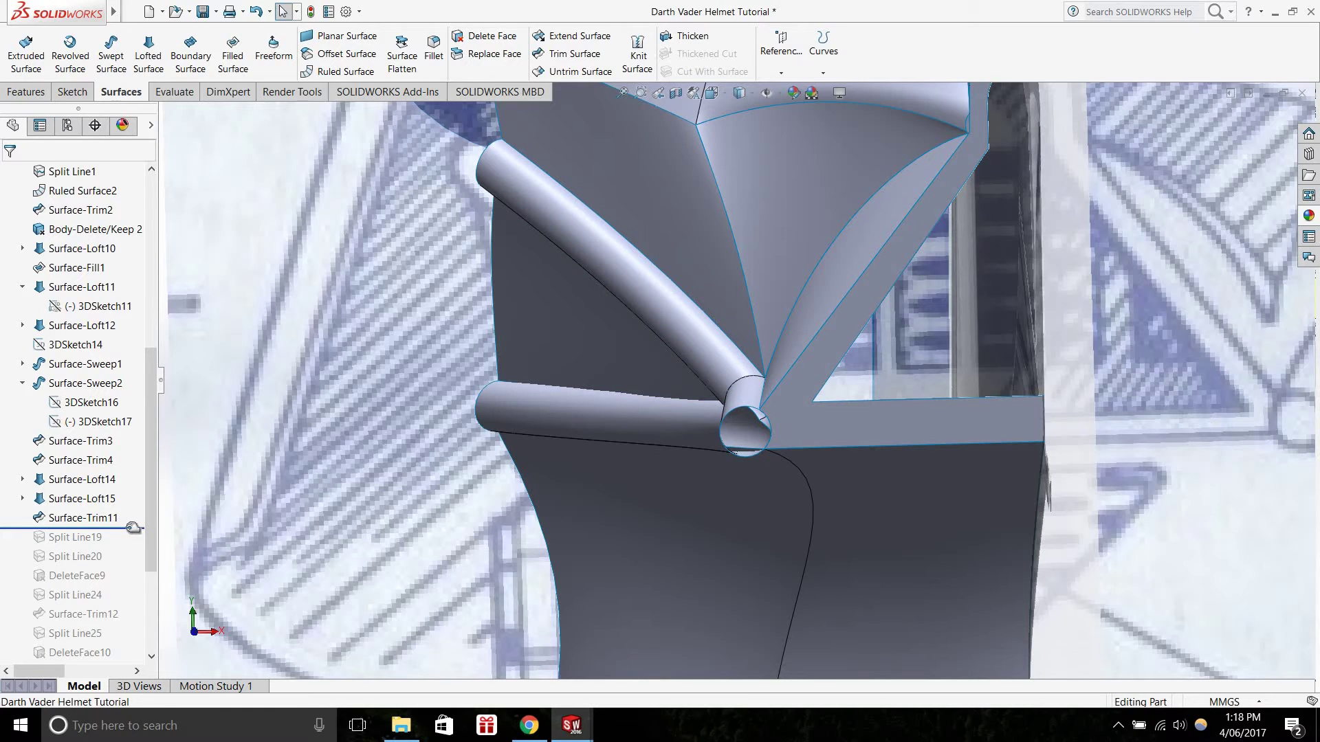
Roll the history forward to include Split Line19, and examine its splitting faces and the upper tube's target faces in its definition
{"action": "left_click_drag", "start_coordinate": [133, 528], "coordinate": [133, 547]}
{"action": "right_click", "coordinate": [72, 537]}
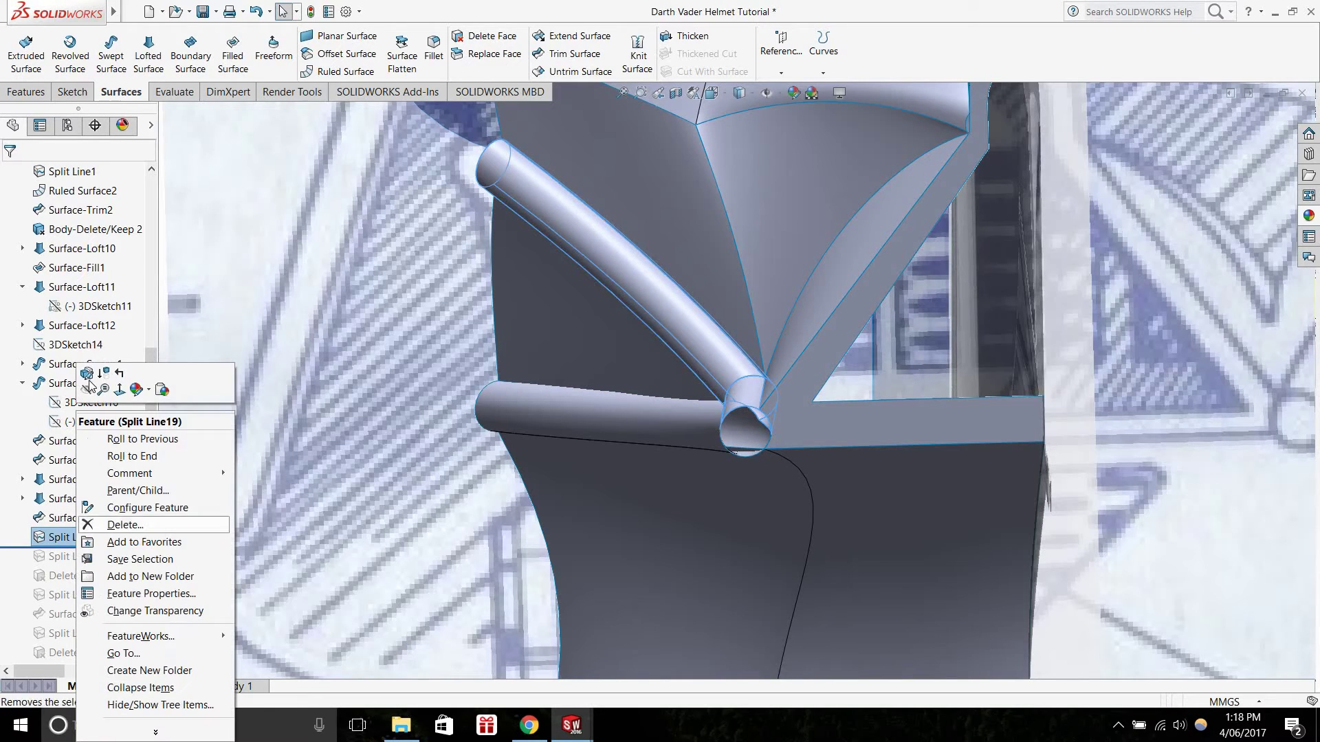
{"action": "left_click", "coordinate": [87, 375]}
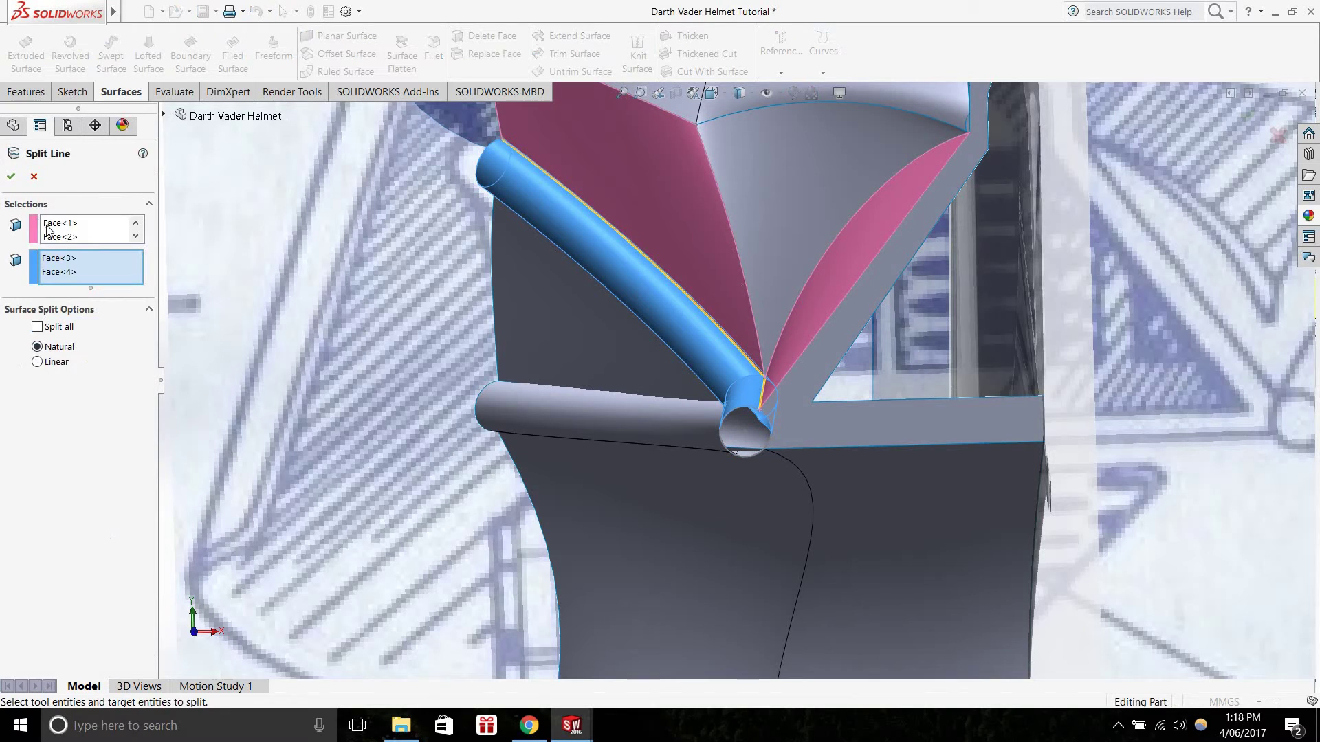
{"action": "scroll", "coordinate": [733, 315], "scroll_direction": "down", "scroll_amount": 2}
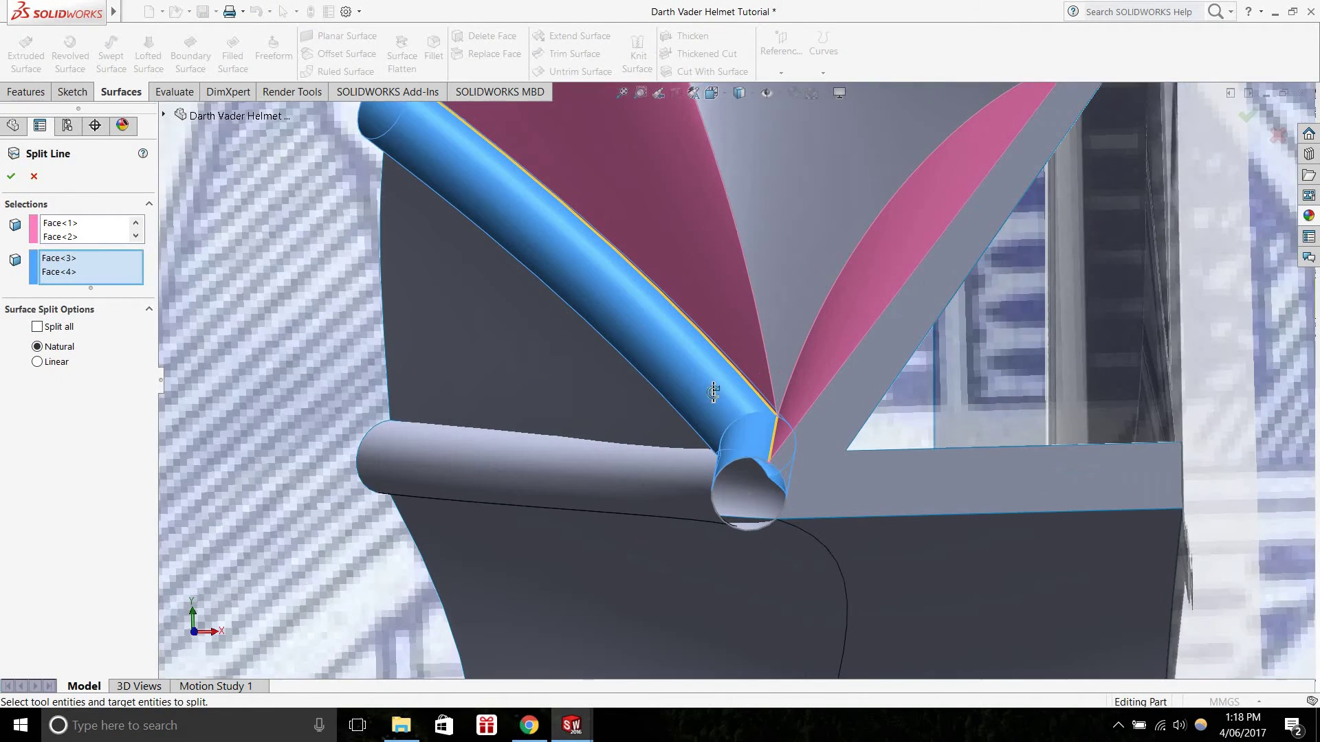
{"action": "middle_click_drag", "start_coordinate": [757, 375], "coordinate": [741, 469]}
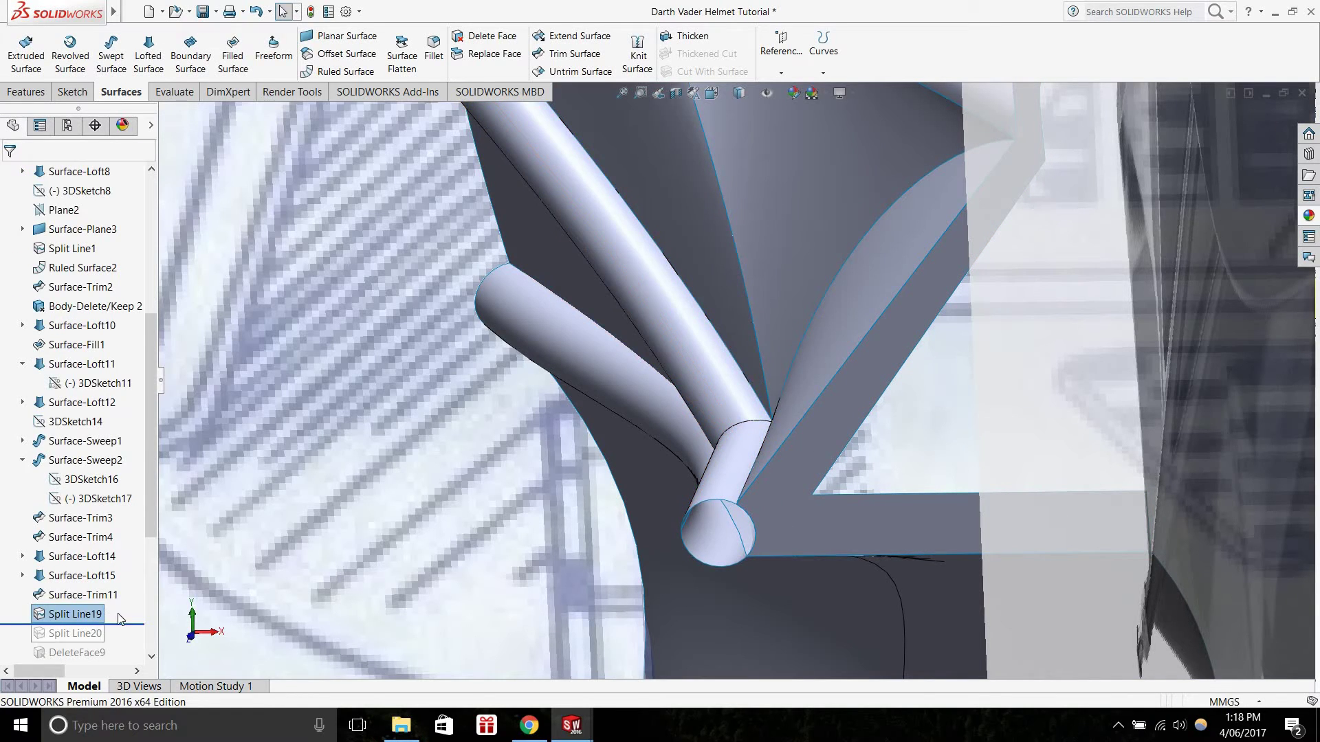
Roll the history forward to include Split Line20, and select the Surface-Loft8 cheek panel and the upper tube's outer face
{"action": "scroll", "coordinate": [119, 618], "scroll_direction": "down", "scroll_amount": 2}
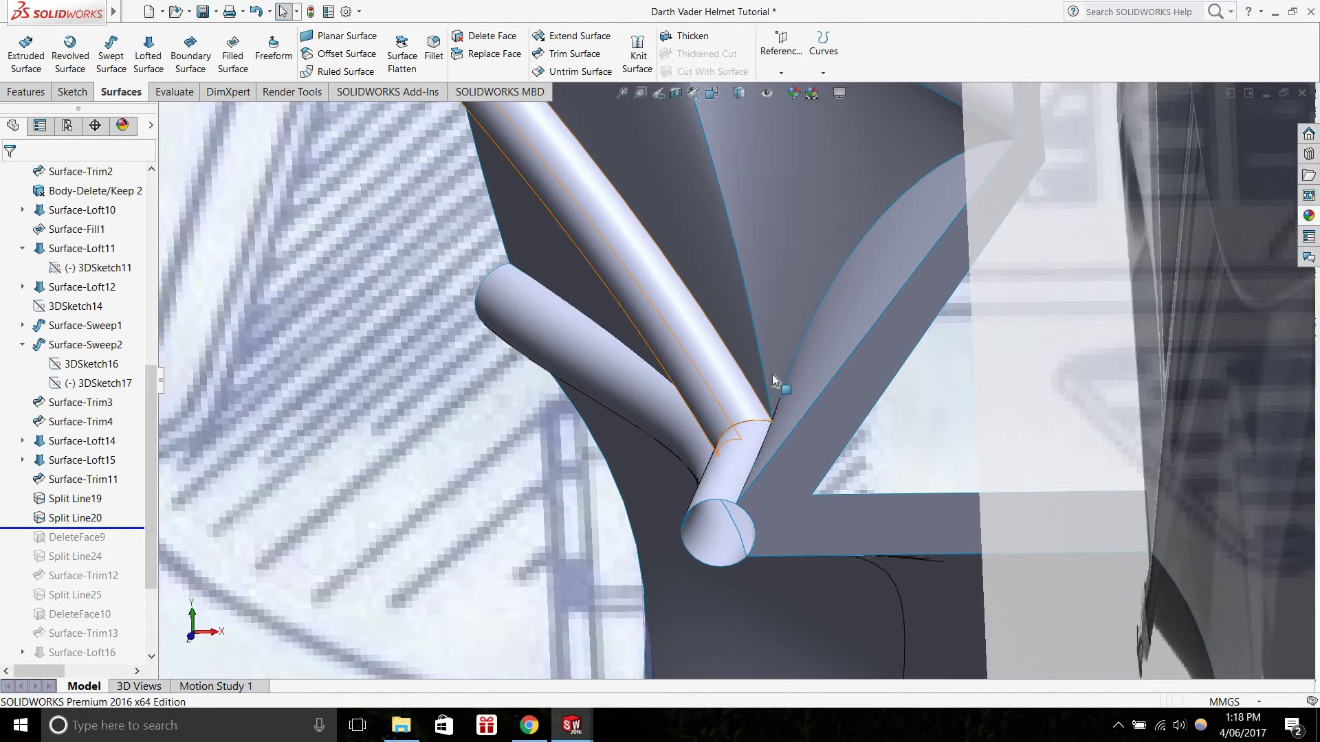
{"action": "scroll", "coordinate": [756, 361], "scroll_direction": "up", "scroll_amount": 4}
{"action": "scroll", "coordinate": [733, 330], "scroll_direction": "down", "scroll_amount": 2}
{"action": "left_click", "coordinate": [733, 331]}
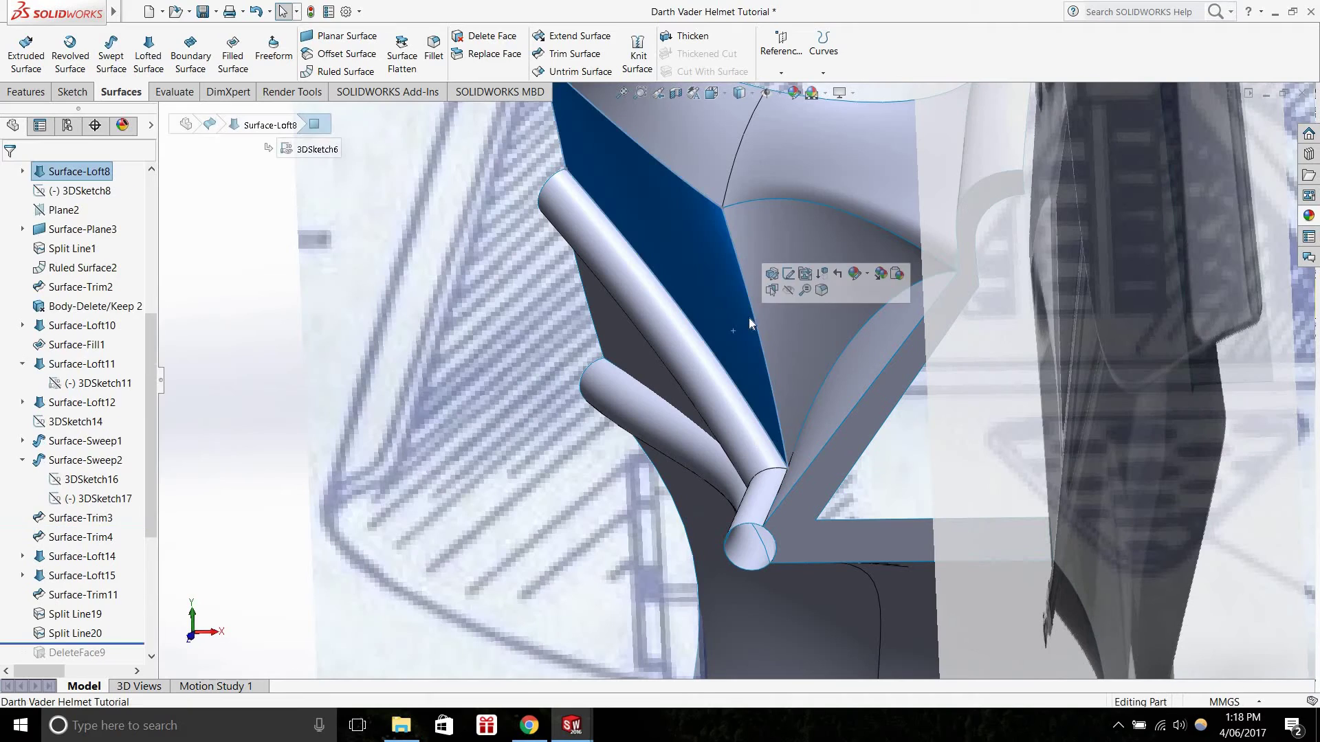
{"action": "scroll", "coordinate": [741, 339], "scroll_direction": "down", "scroll_amount": 2}
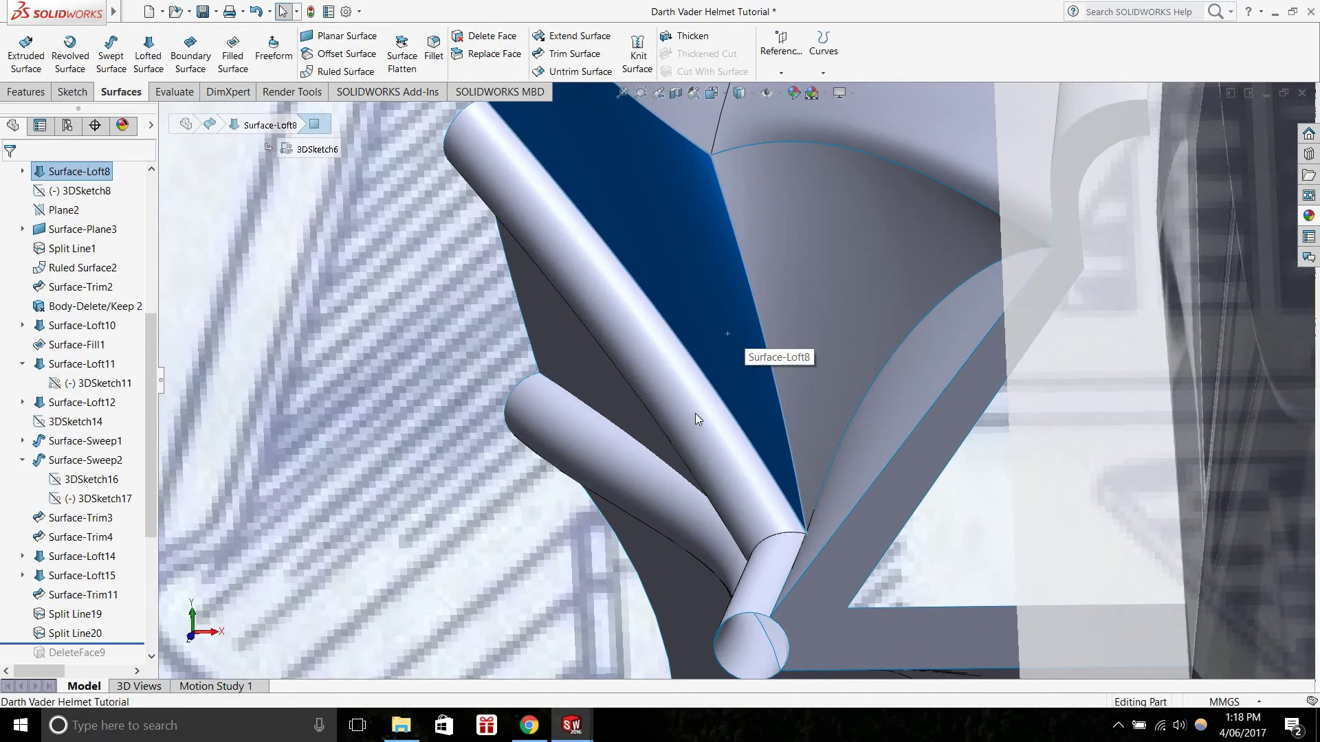
{"action": "left_click", "coordinate": [695, 414]}
{"action": "middle_click_drag", "start_coordinate": [787, 413], "coordinate": [806, 434]}
{"action": "scroll", "coordinate": [127, 591], "scroll_direction": "down", "scroll_amount": 1}
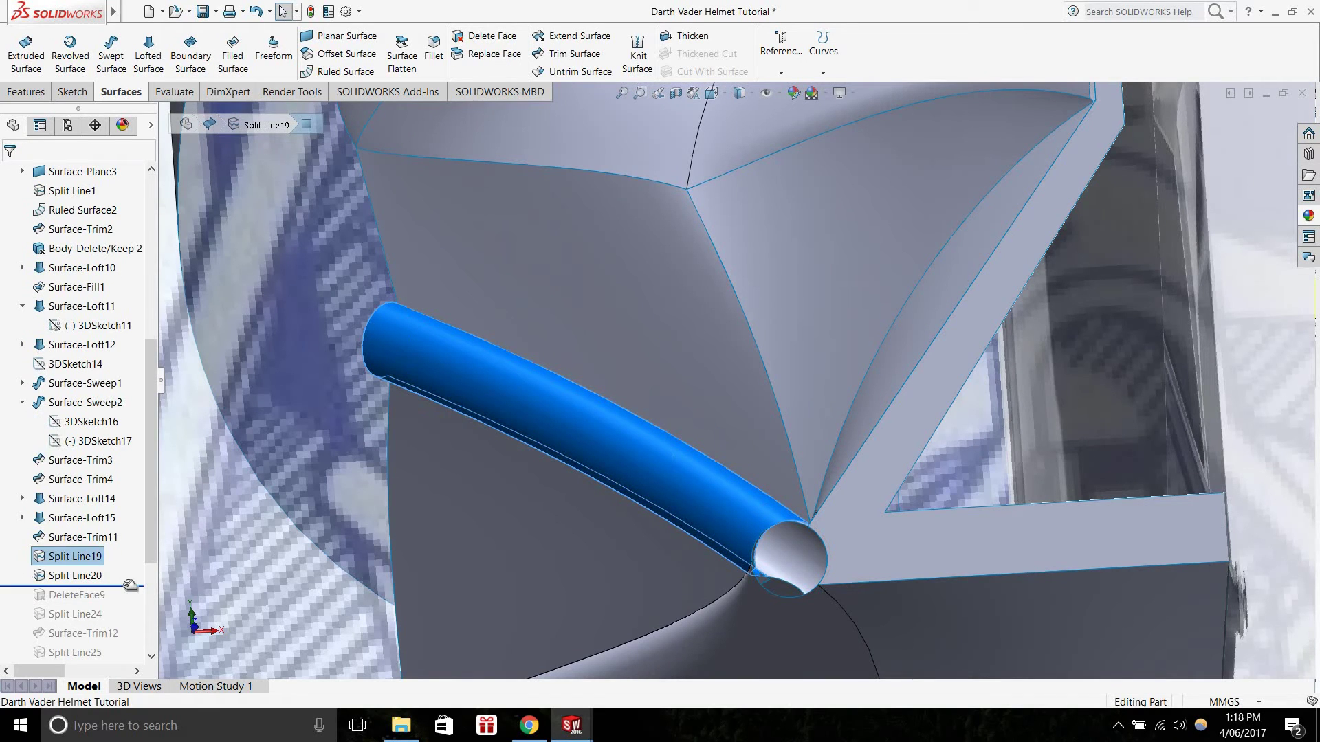
Roll the history forward to include DeleteFace9, and inspect the upper tube's open end at the junction
{"action": "left_click_drag", "start_coordinate": [131, 599], "coordinate": [130, 605]}
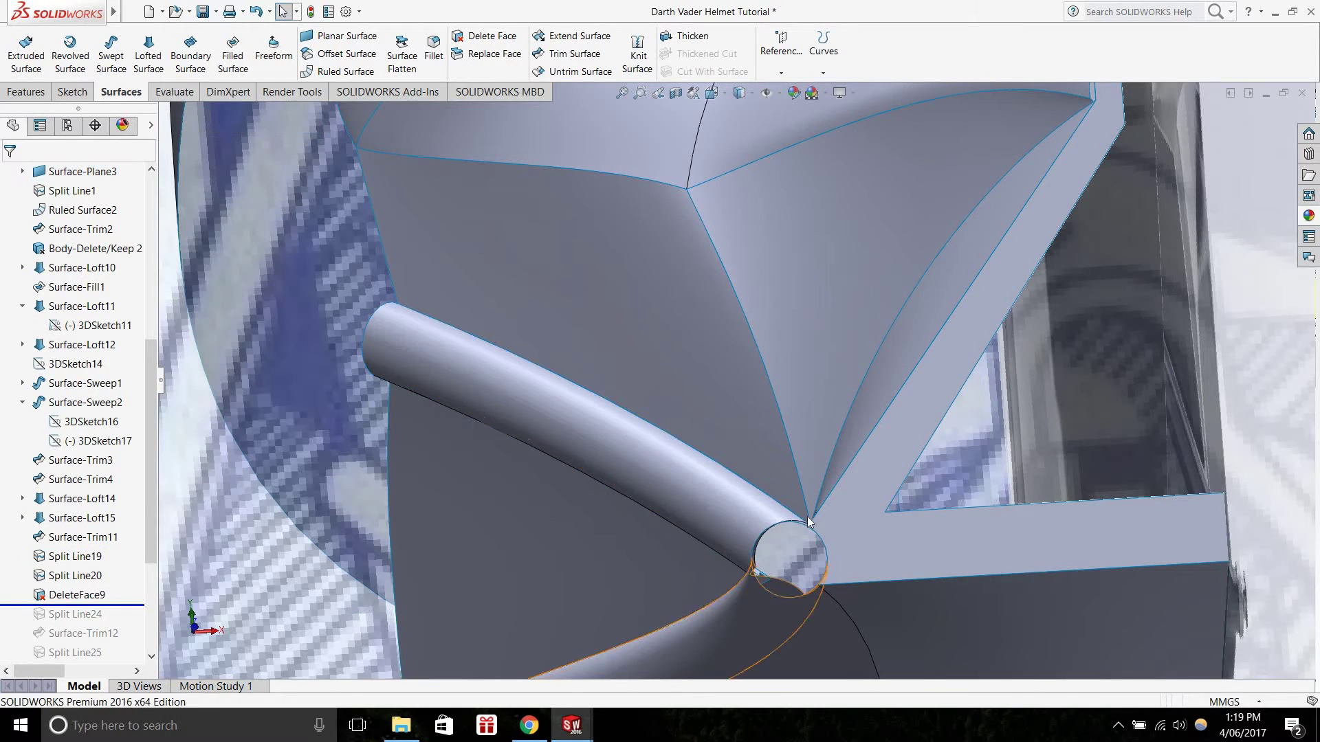
{"action": "scroll", "coordinate": [793, 532], "scroll_direction": "down", "scroll_amount": 2}
{"action": "scroll", "coordinate": [794, 534], "scroll_direction": "up", "scroll_amount": 3}
{"action": "scroll", "coordinate": [518, 472], "scroll_direction": "up", "scroll_amount": 3}
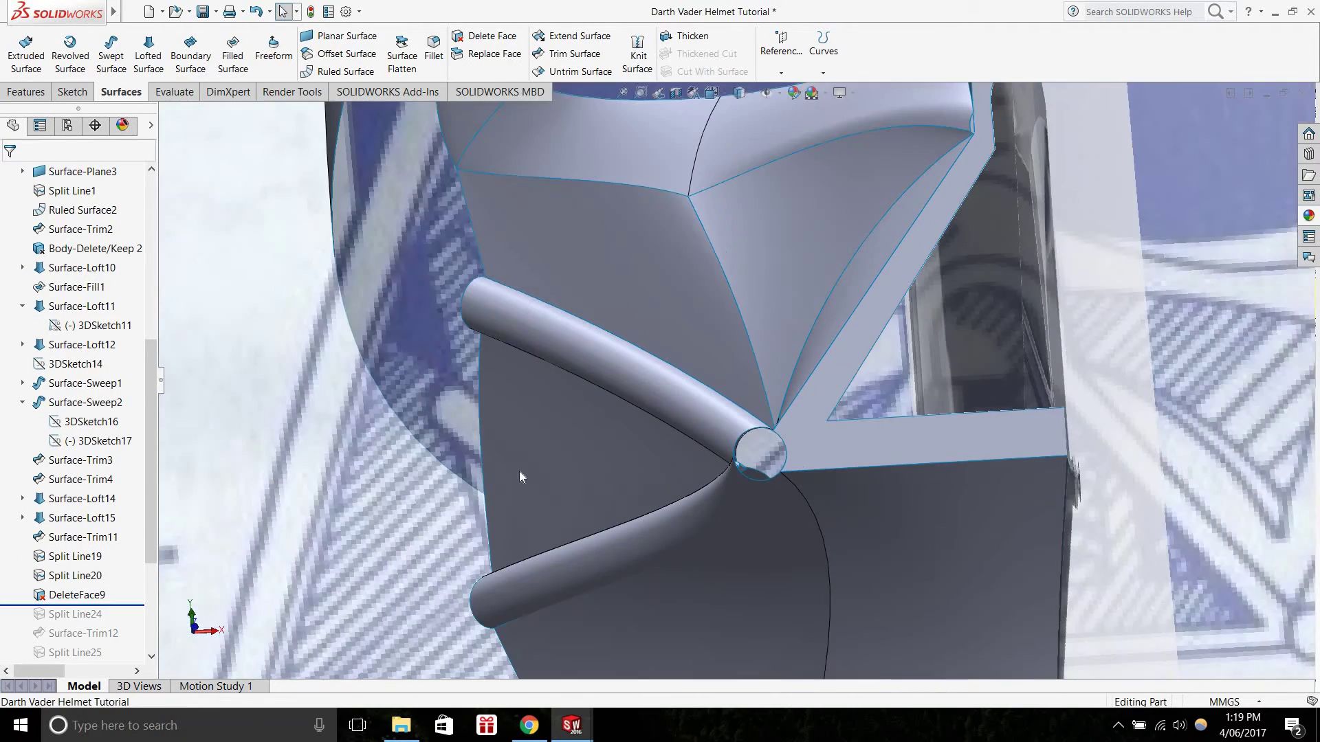
Hide the FRONT sketch in the Blueprints folder, and return to the tube junction and the DeleteFace9 point in the history
{"action": "right_click", "coordinate": [439, 175]}
{"action": "right_click", "coordinate": [347, 241]}
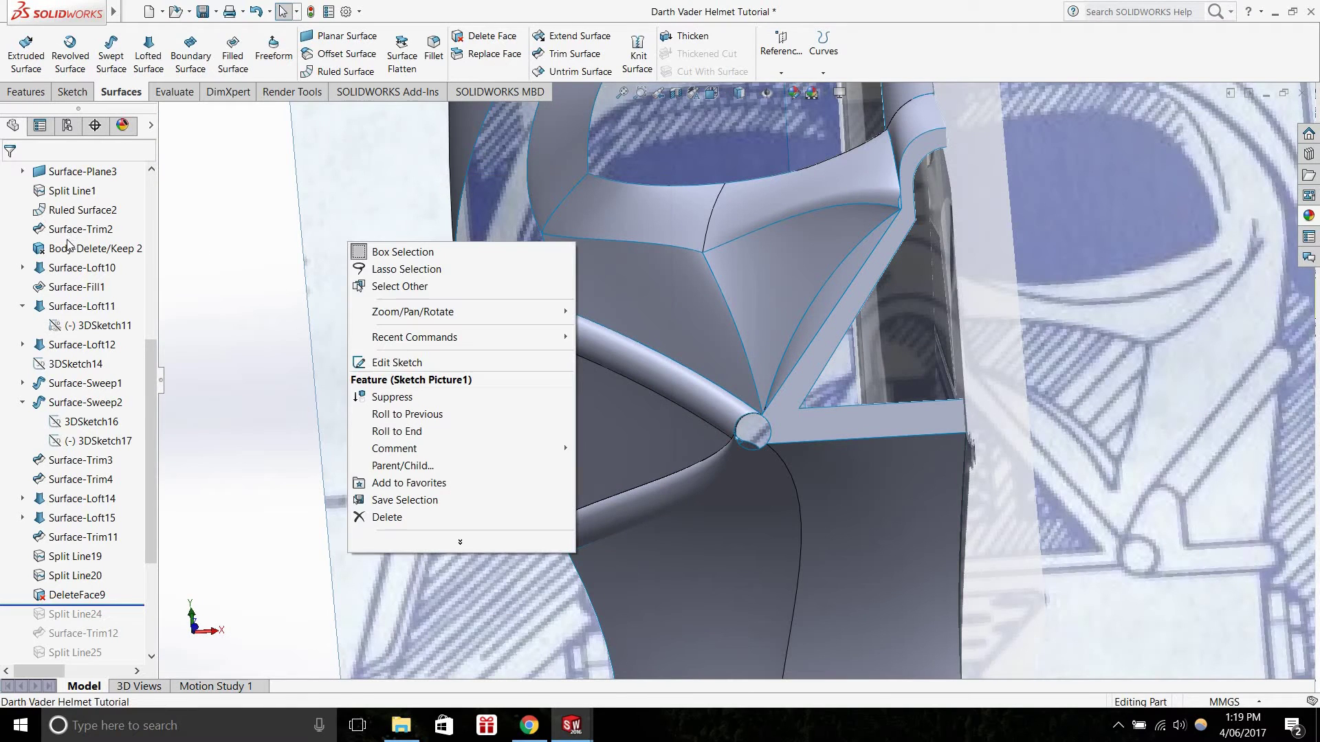
{"action": "scroll", "coordinate": [87, 278], "scroll_direction": "up", "scroll_amount": 6}
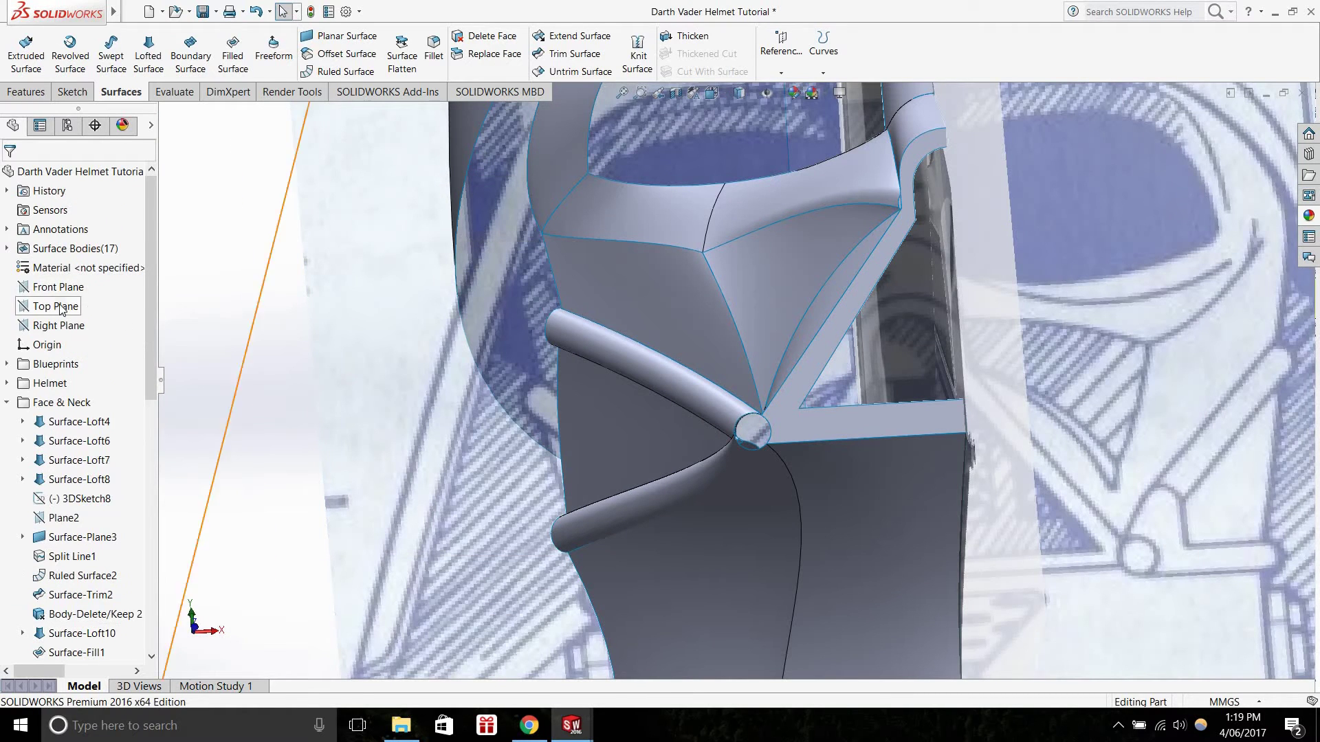
{"action": "left_click", "coordinate": [7, 364]}
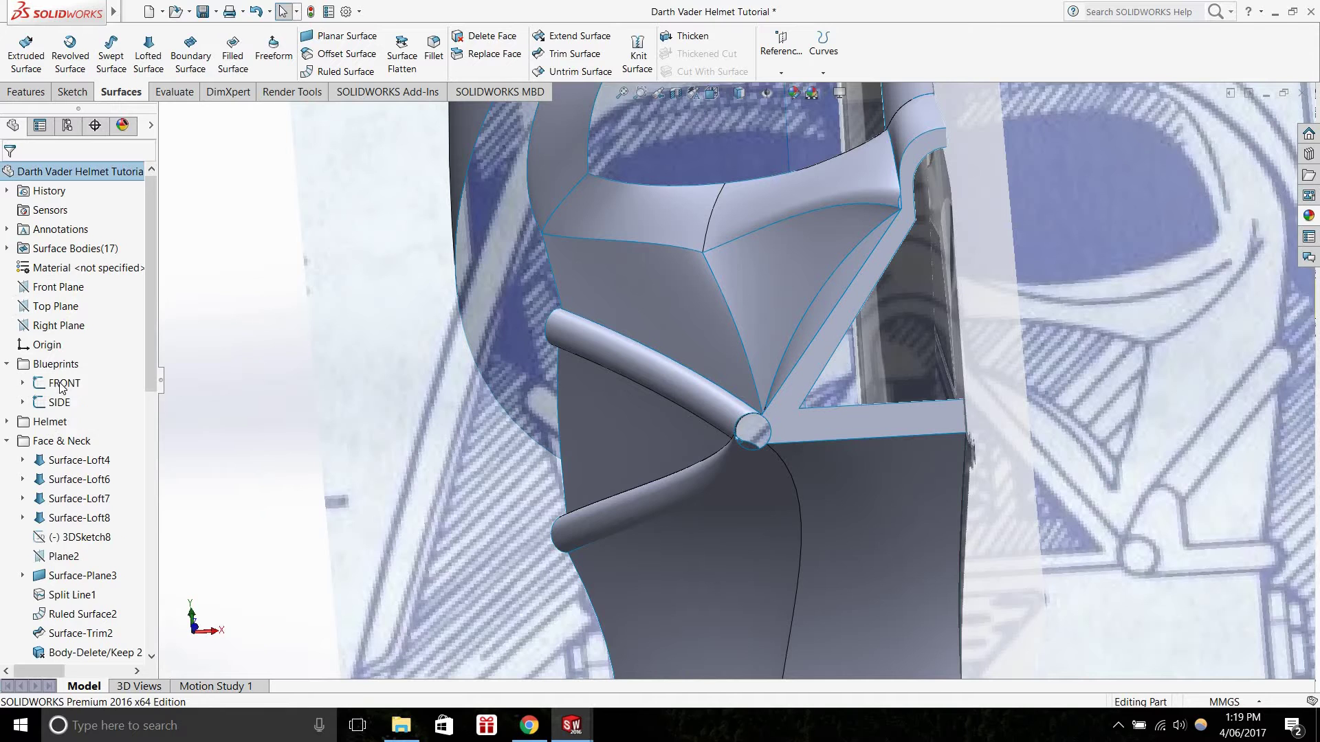
{"action": "right_click", "coordinate": [60, 383]}
{"action": "left_click", "coordinate": [70, 361]}
{"action": "scroll", "coordinate": [83, 430], "scroll_direction": "down", "scroll_amount": 4}
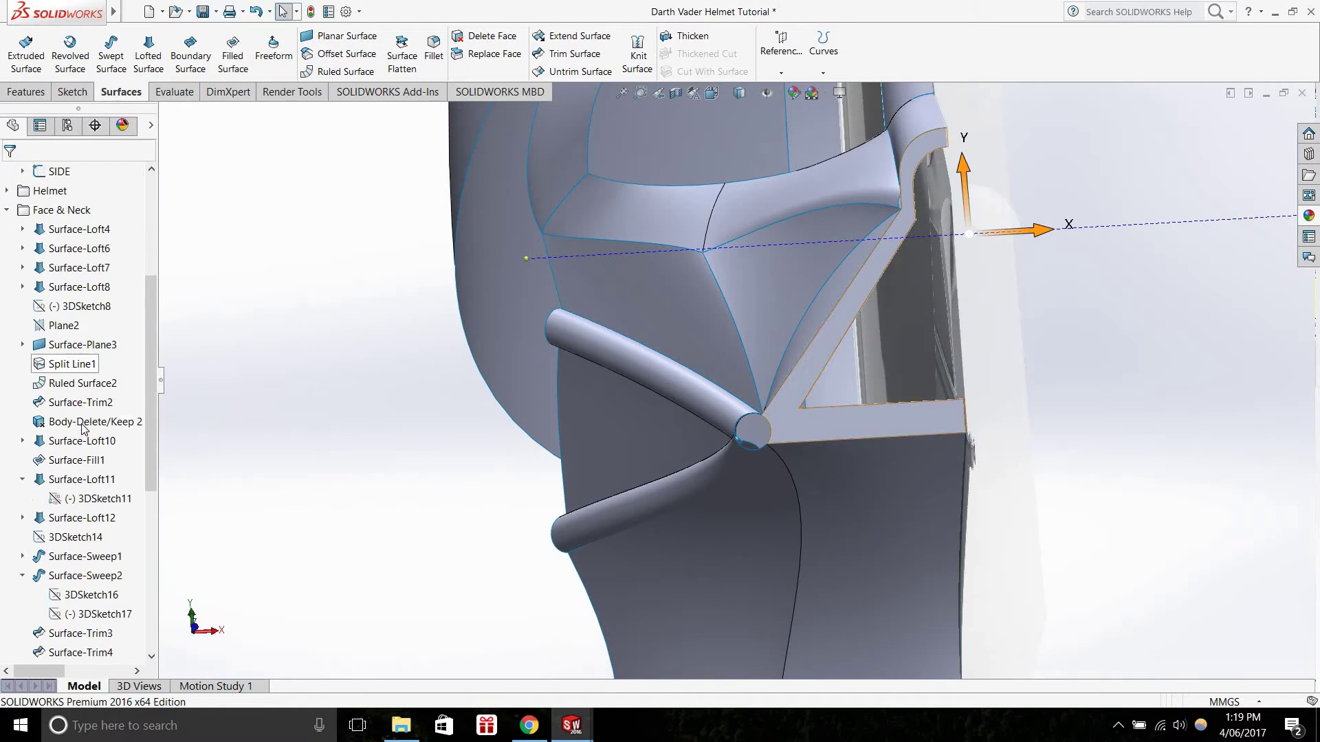
{"action": "scroll", "coordinate": [115, 482], "scroll_direction": "down", "scroll_amount": 4}
{"action": "scroll", "coordinate": [798, 436], "scroll_direction": "down", "scroll_amount": 3}
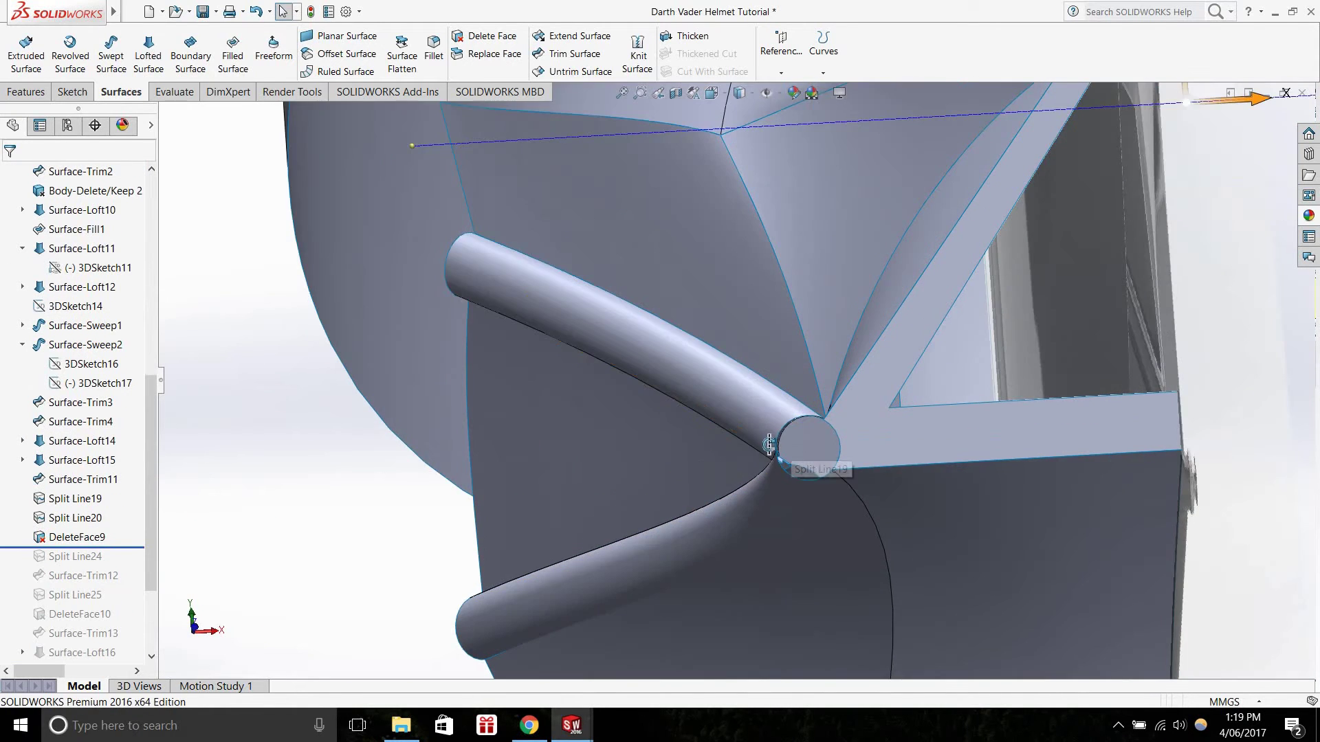
Examine the cheek tube junction from both sides, and roll the history back to just after Surface-Trim11
{"action": "middle_click_drag", "start_coordinate": [772, 441], "coordinate": [632, 473]}
{"action": "scroll", "coordinate": [633, 473], "scroll_direction": "up", "scroll_amount": 5}
{"action": "scroll", "coordinate": [630, 418], "scroll_direction": "down", "scroll_amount": 4}
{"action": "middle_click_drag", "start_coordinate": [631, 419], "coordinate": [832, 391]}
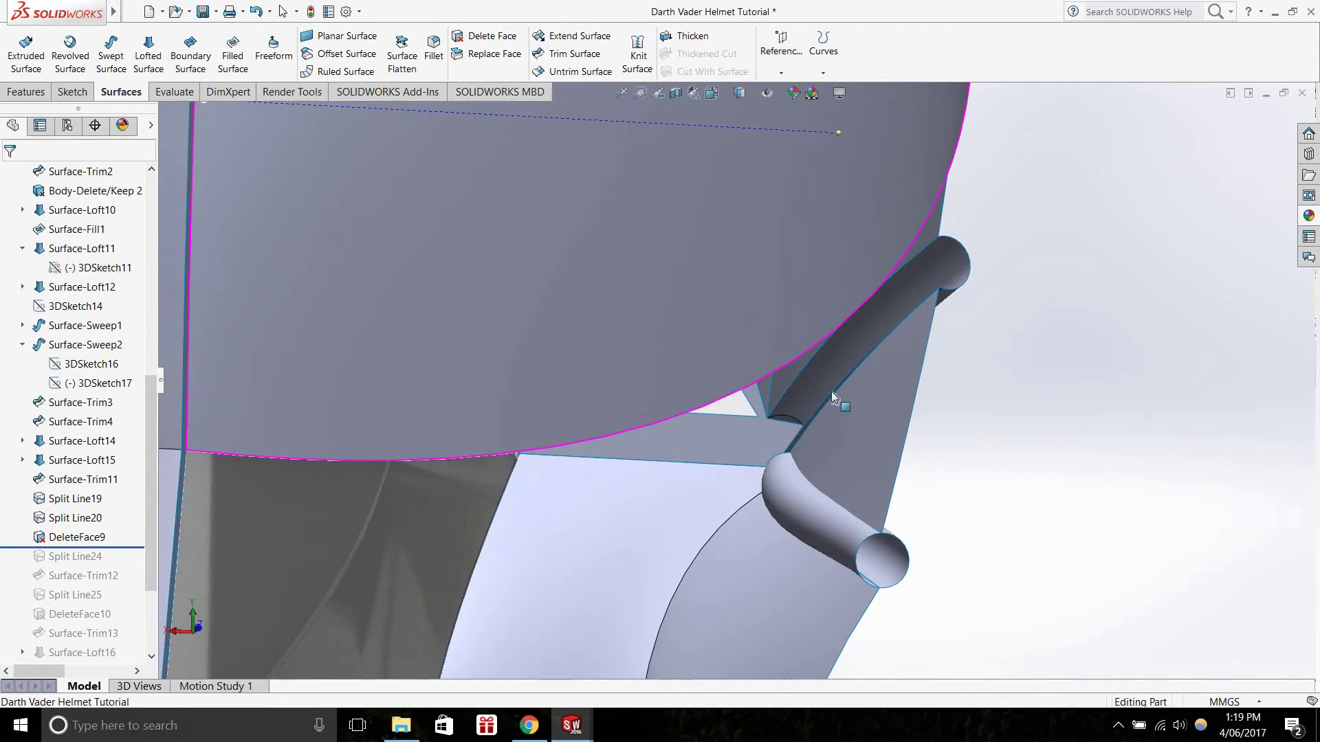
{"action": "scroll", "coordinate": [720, 447], "scroll_direction": "down", "scroll_amount": 5}
{"action": "middle_click_drag", "start_coordinate": [726, 440], "coordinate": [724, 453]}
{"action": "middle_click_drag", "start_coordinate": [869, 332], "coordinate": [825, 346]}
{"action": "left_click_drag", "start_coordinate": [149, 548], "coordinate": [131, 490]}
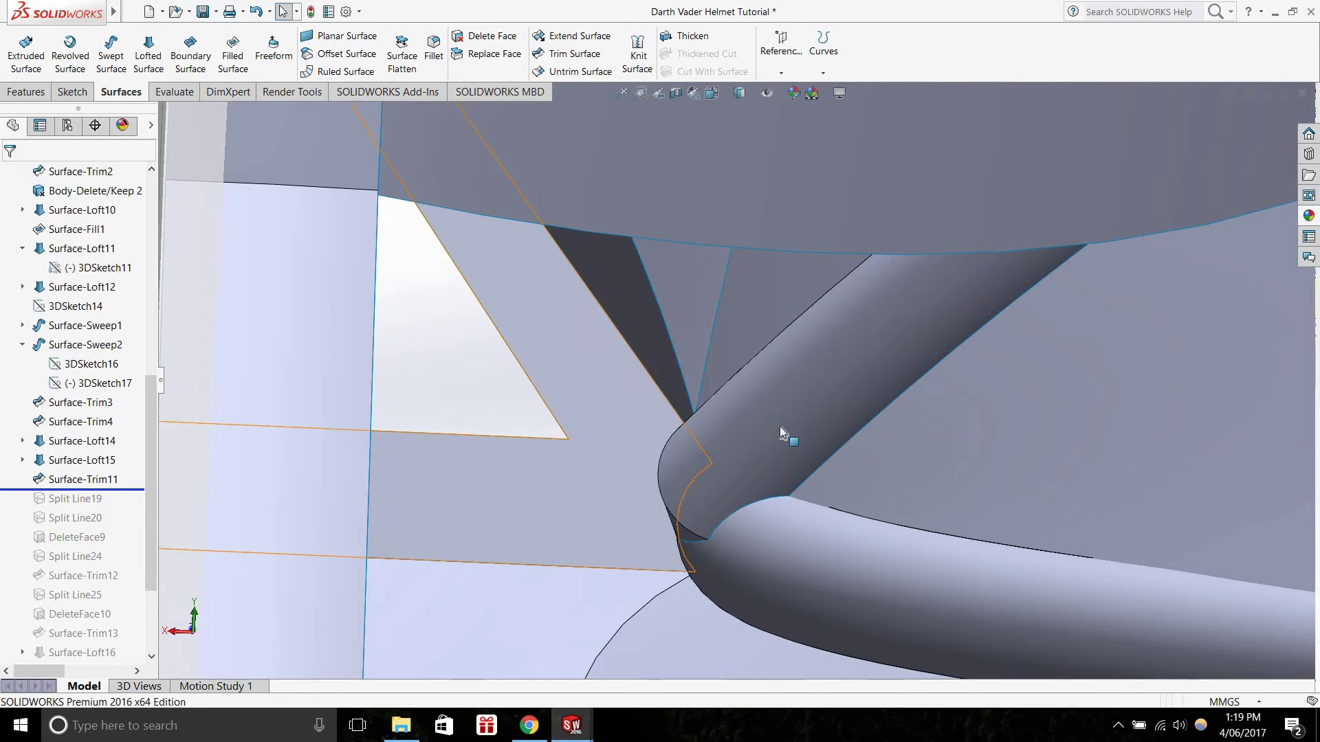
Select the upper cheek tube's Surface-Sweep1 face and inspect its open end where the two tubes meet
{"action": "left_click", "coordinate": [834, 366]}
{"action": "scroll", "coordinate": [814, 400], "scroll_direction": "up", "scroll_amount": 2}
{"action": "scroll", "coordinate": [814, 400], "scroll_direction": "up", "scroll_amount": 6}
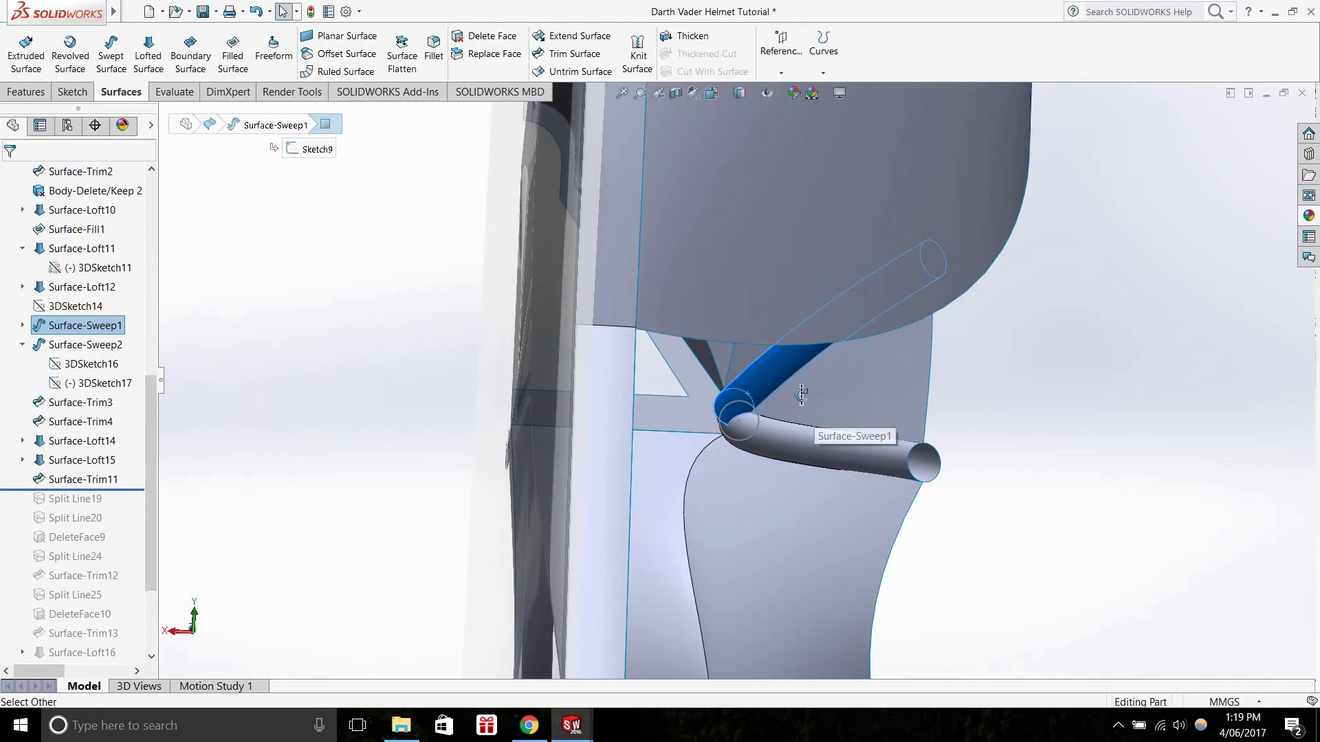
{"action": "middle_click_drag", "start_coordinate": [814, 399], "coordinate": [745, 474]}
{"action": "scroll", "coordinate": [867, 296], "scroll_direction": "down", "scroll_amount": 3}
{"action": "middle_click_drag", "start_coordinate": [790, 415], "coordinate": [716, 311]}
{"action": "scroll", "coordinate": [798, 393], "scroll_direction": "down", "scroll_amount": 4}
{"action": "key", "text": "Escape"}
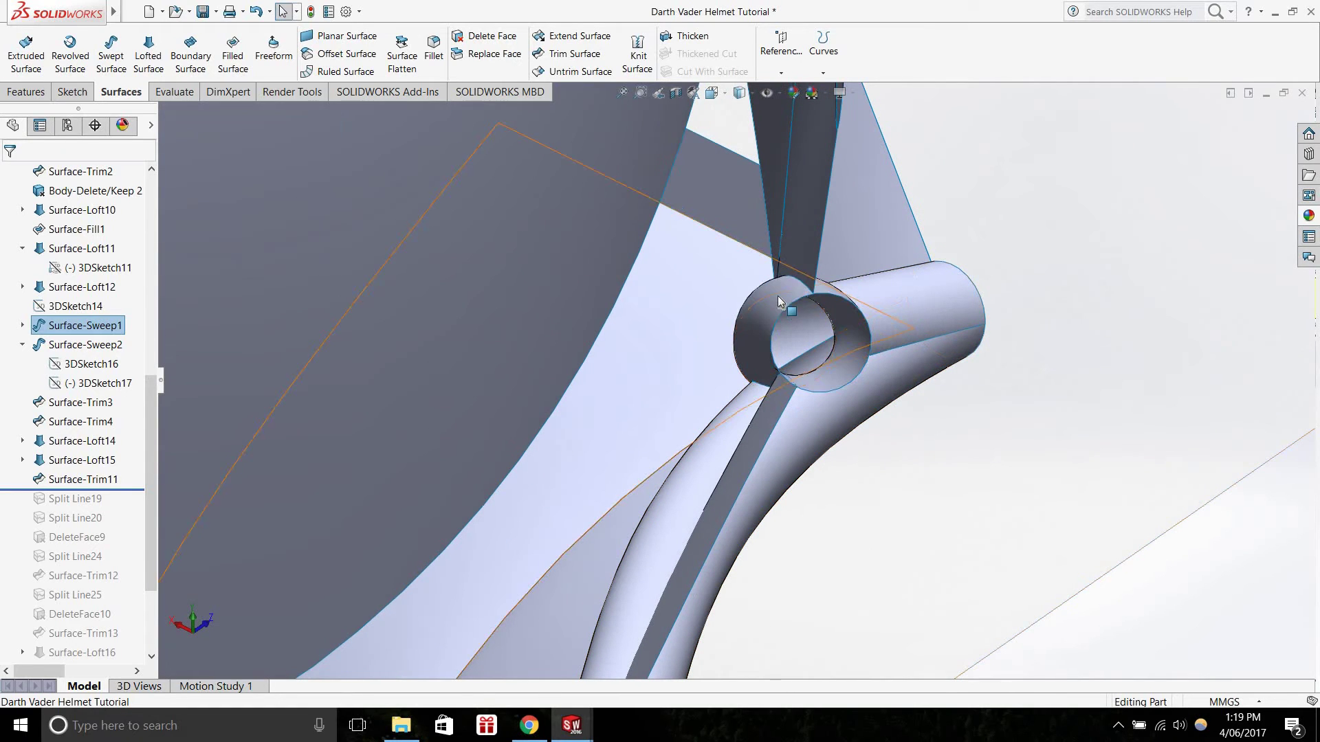
{"action": "left_click", "coordinate": [777, 296]}
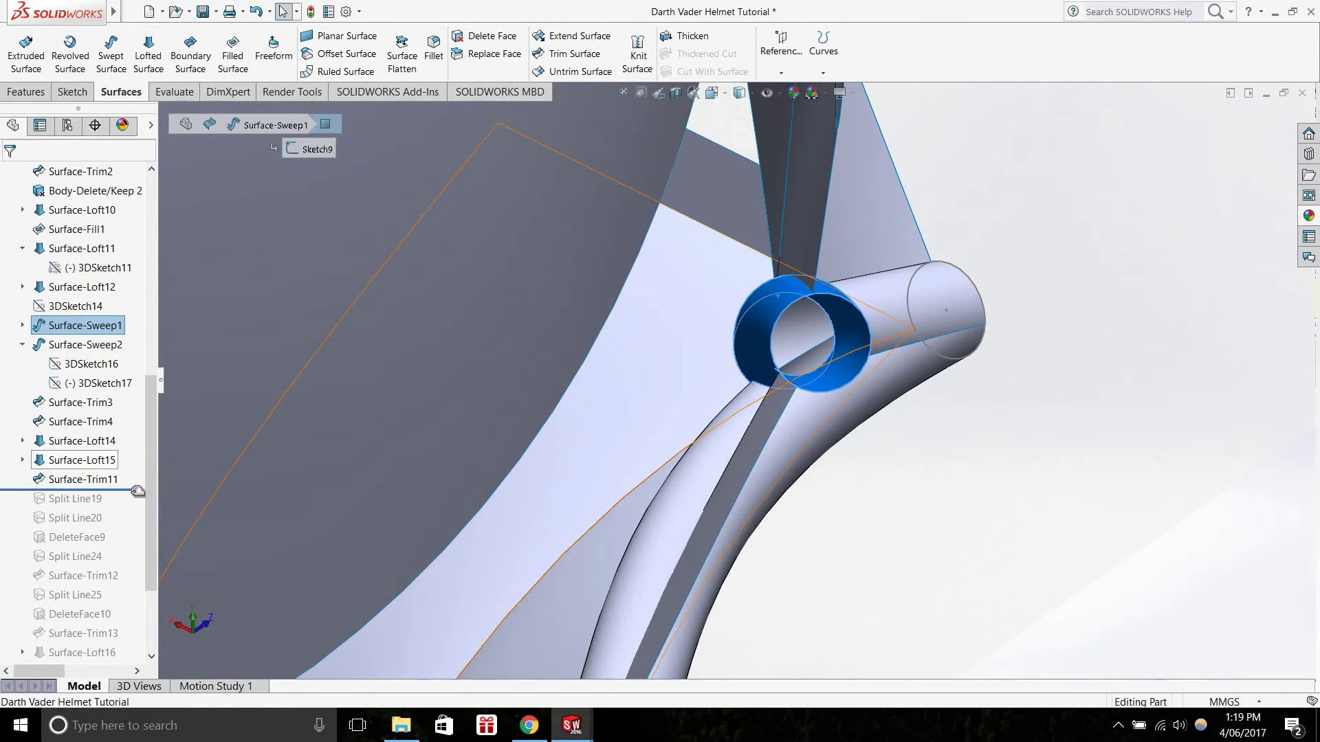
Roll the history forward to include Split Line19, and bring up that feature's options
{"action": "left_click", "coordinate": [107, 483]}
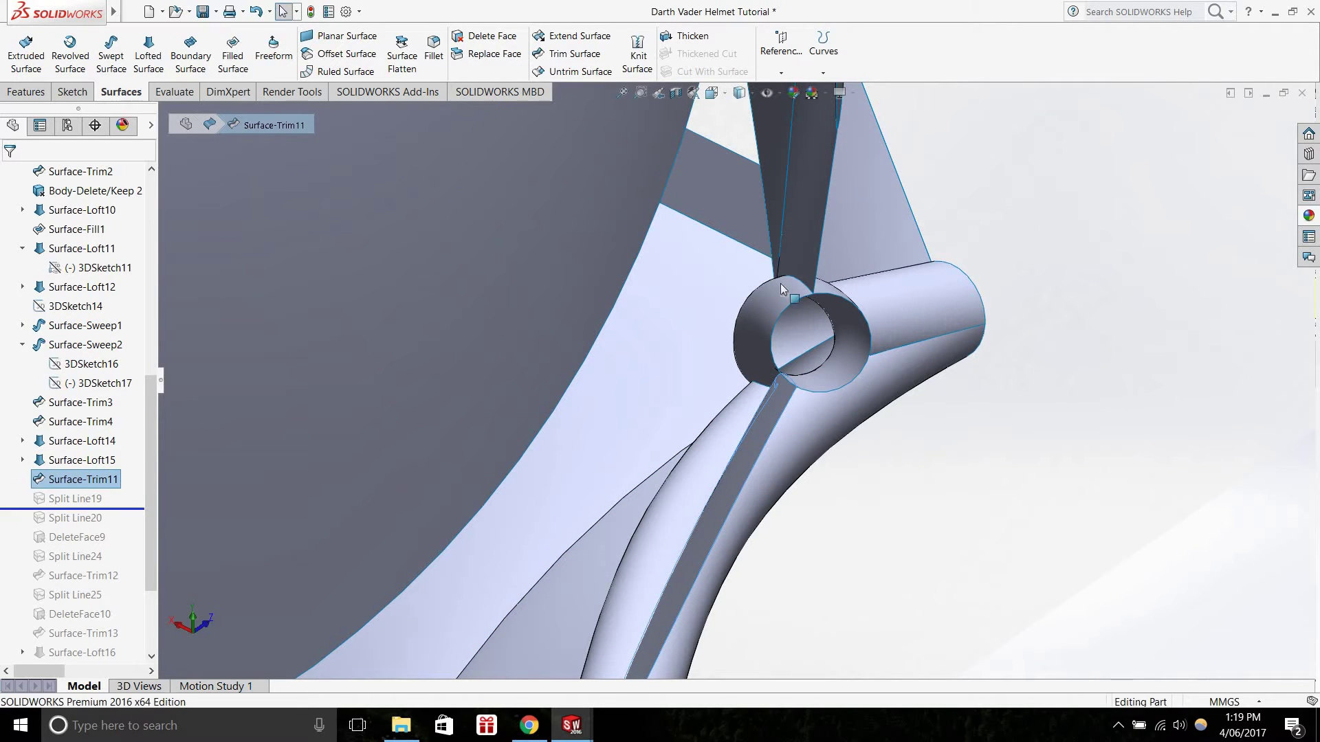
{"action": "right_click", "coordinate": [71, 501]}
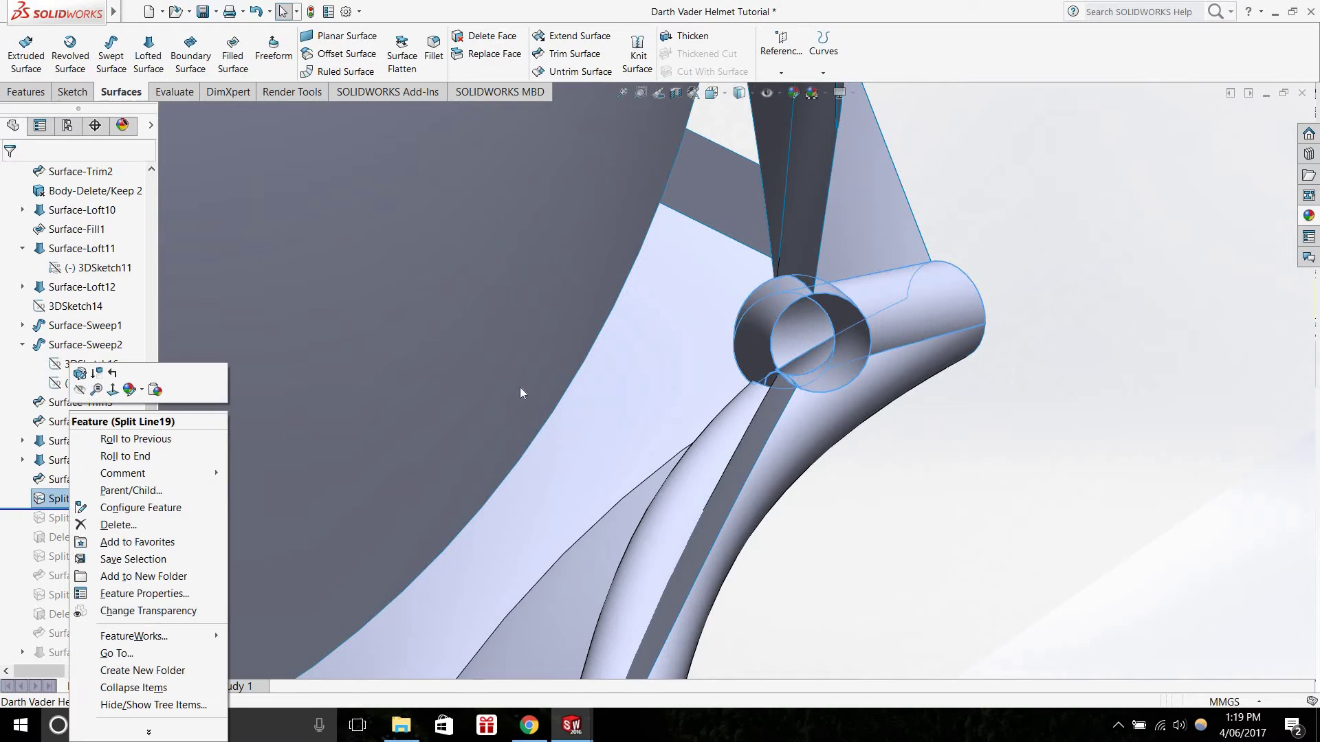
Open the definition of Split Line19 to examine its splitting and target faces, and close it without changes
{"action": "left_click", "coordinate": [80, 374]}
{"action": "left_click", "coordinate": [798, 219]}
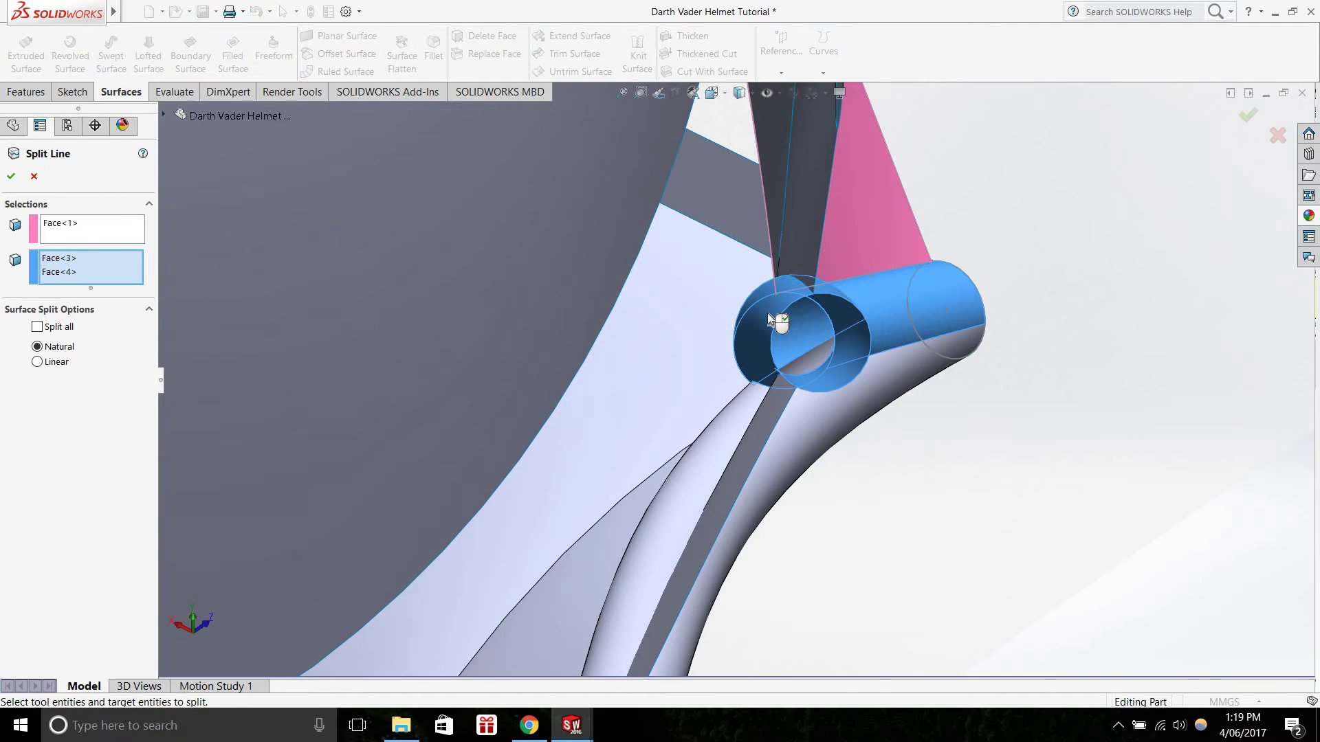
{"action": "left_click", "coordinate": [34, 176]}
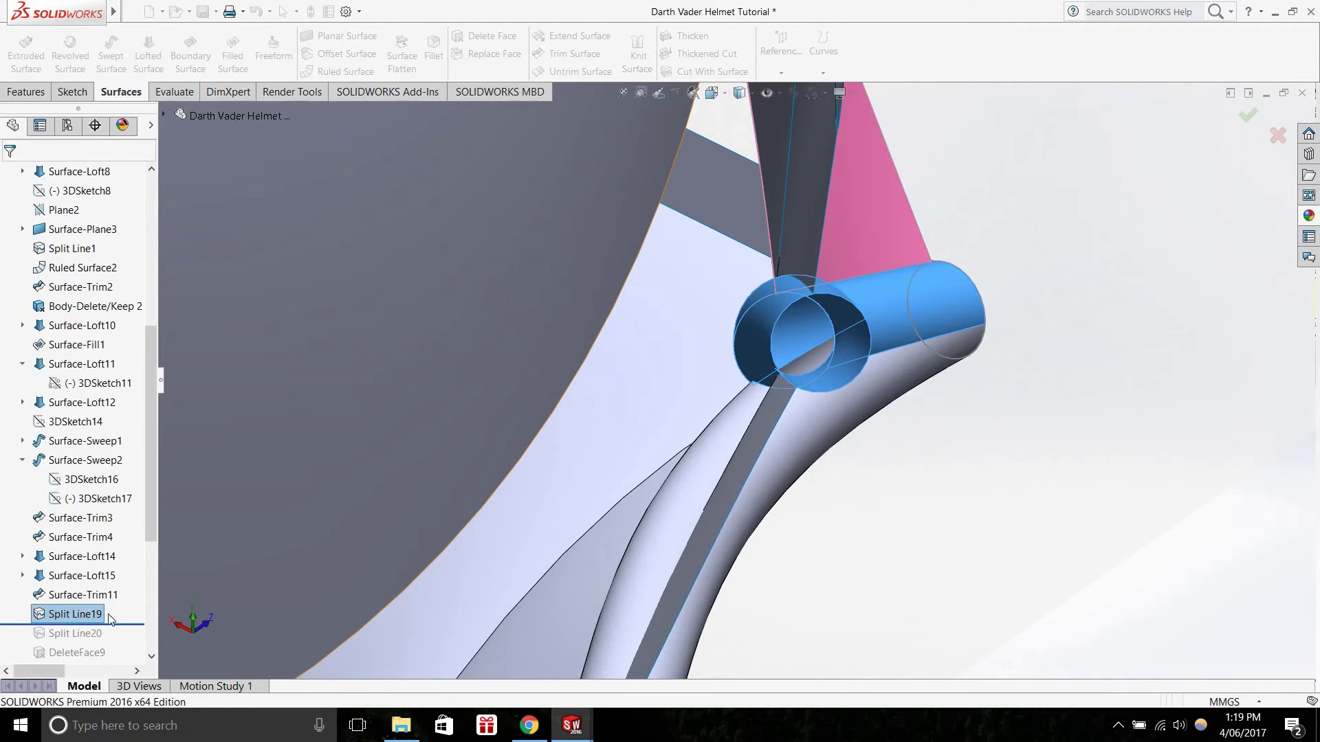
Roll the model history forward to just after DeleteFace9 and review the tube faces selected for deletion
{"action": "left_click_drag", "start_coordinate": [131, 642], "coordinate": [160, 479]}
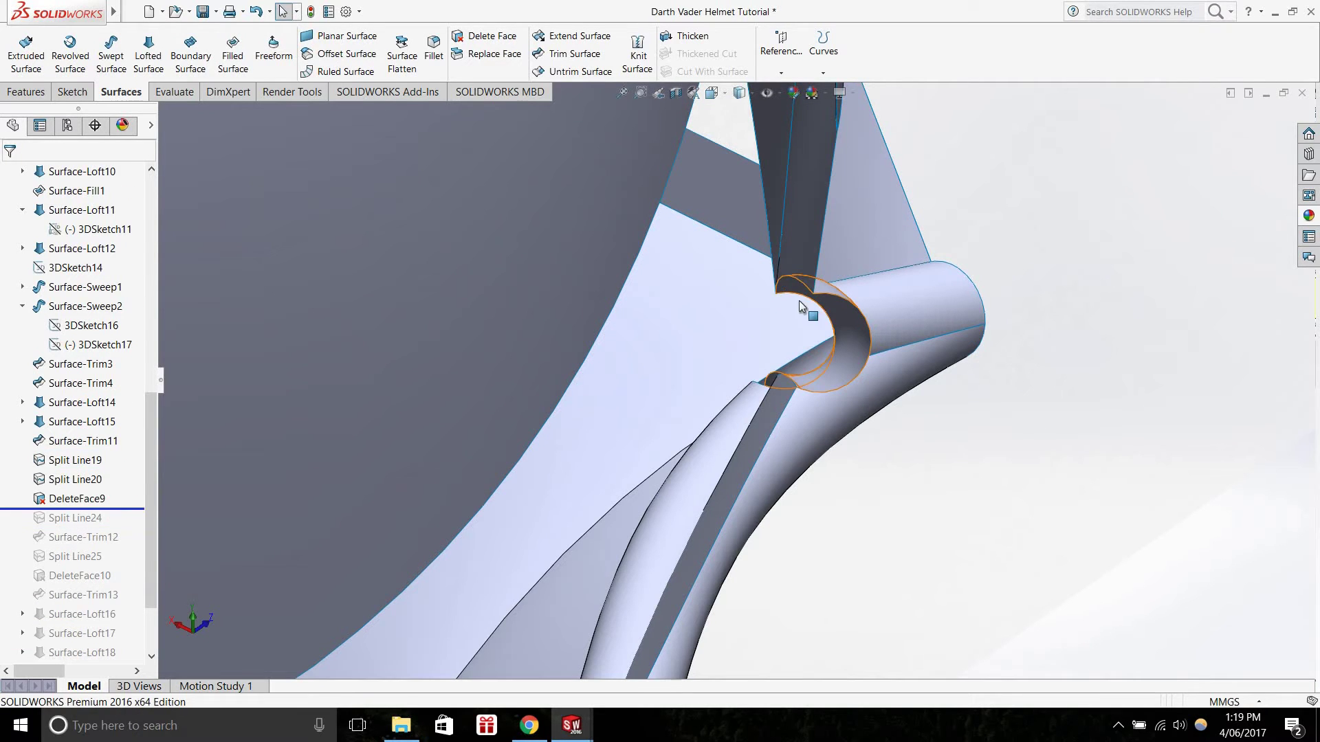
{"action": "right_click", "coordinate": [62, 499]}
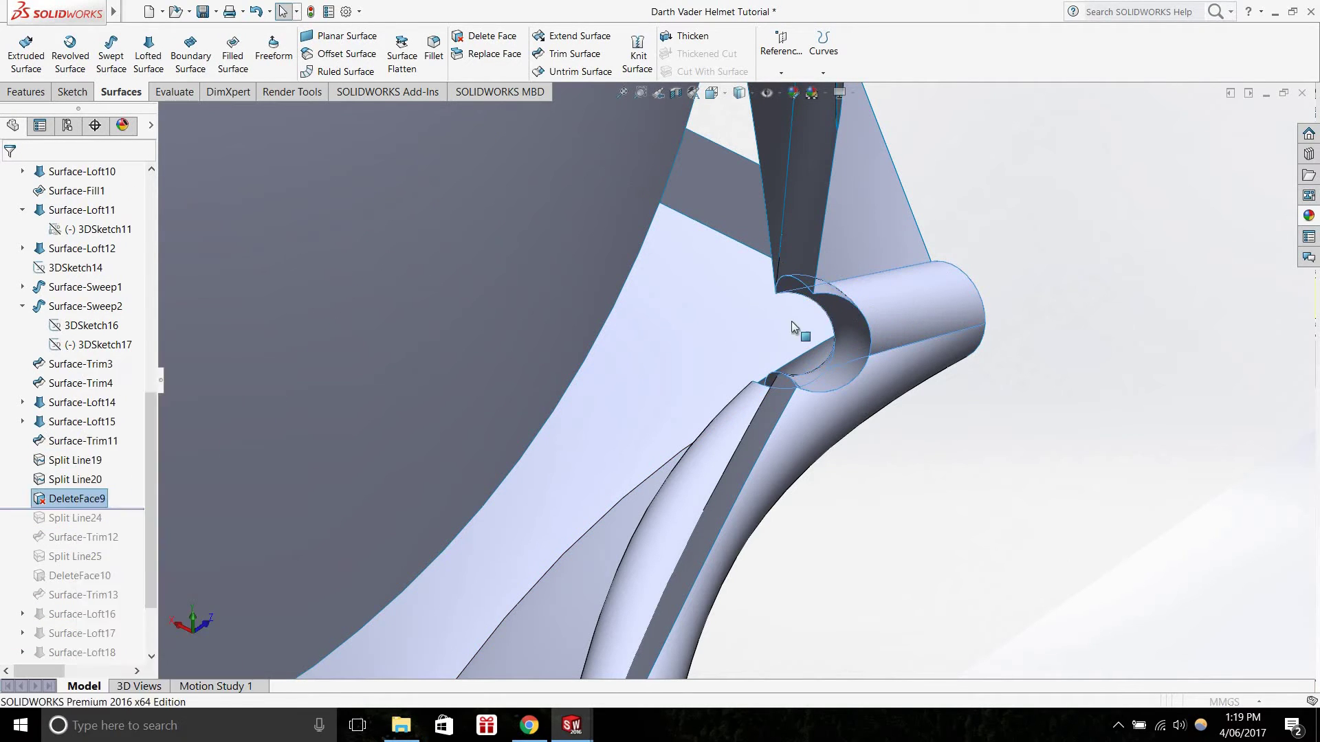
{"action": "middle_click_drag", "start_coordinate": [763, 331], "coordinate": [763, 330]}
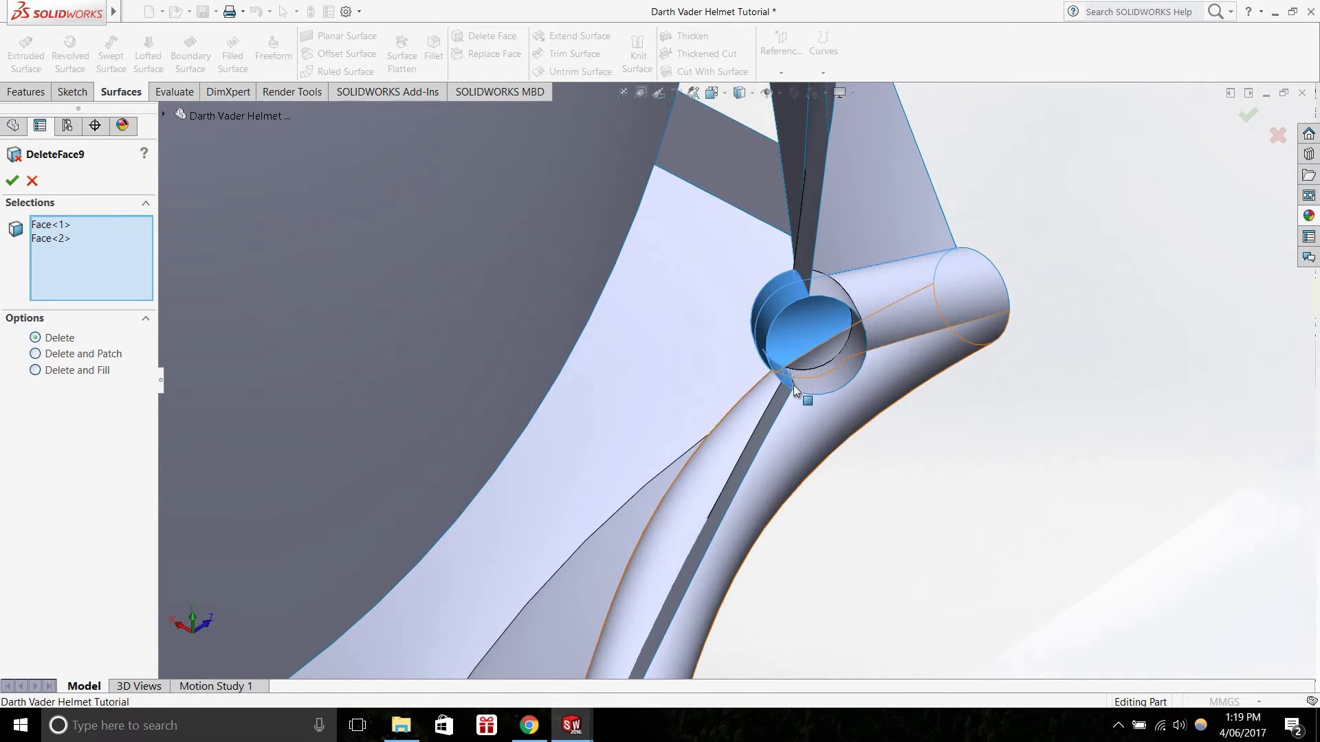
{"action": "middle_click_drag", "start_coordinate": [801, 346], "coordinate": [802, 354]}
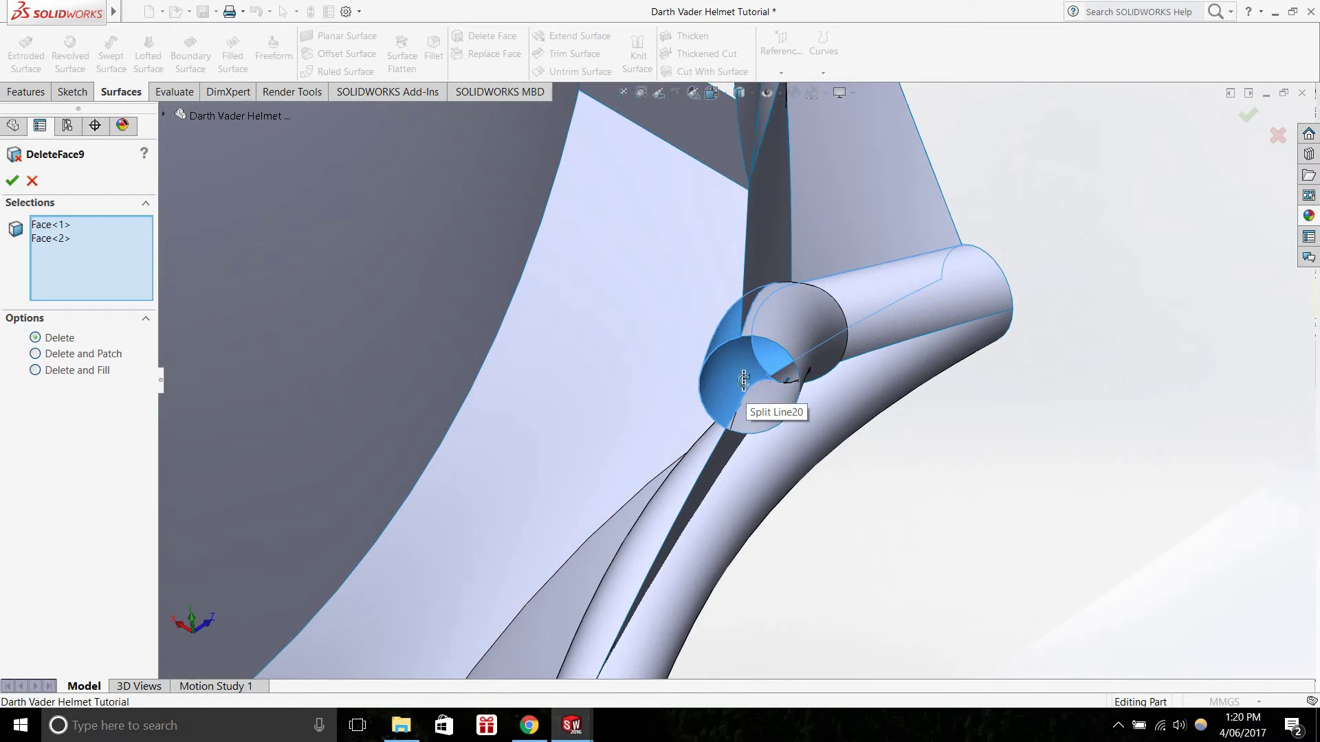
{"action": "middle_click_drag", "start_coordinate": [742, 382], "coordinate": [808, 328]}
{"action": "scroll", "coordinate": [760, 358], "scroll_direction": "down", "scroll_amount": 2}
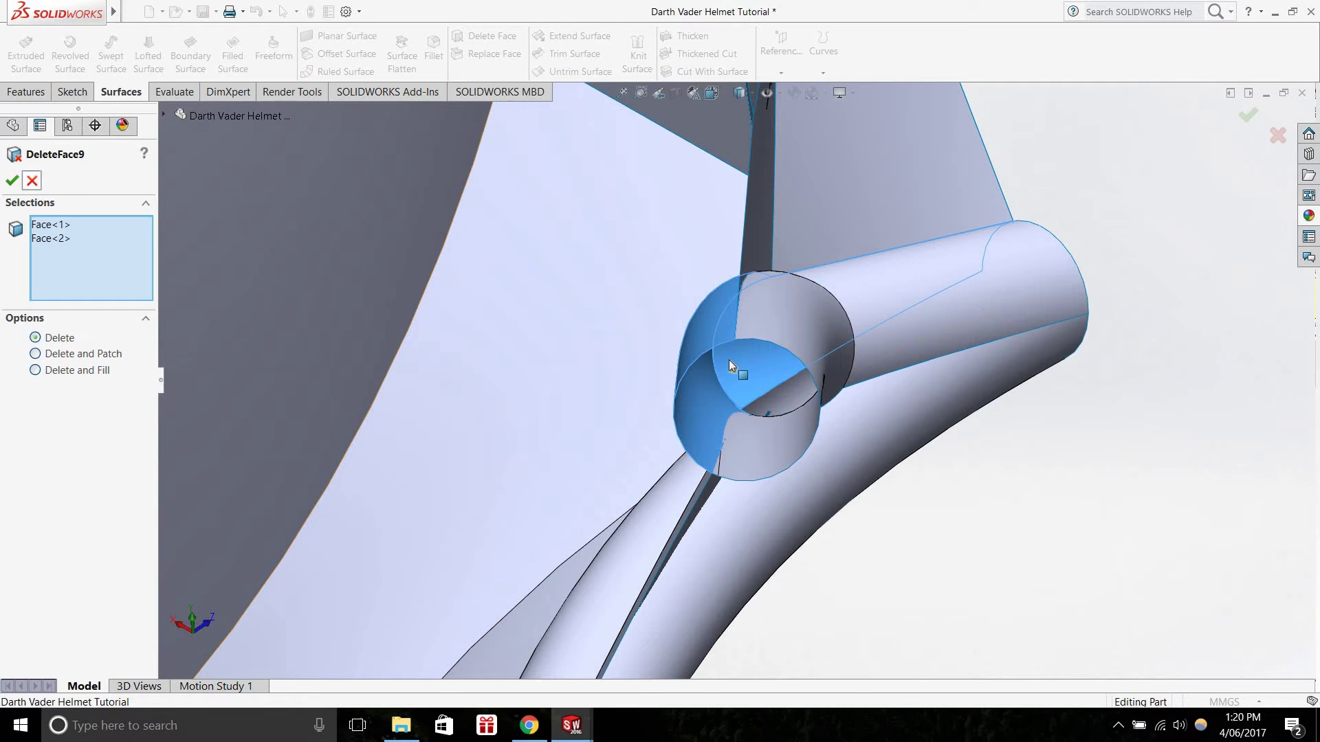
{"action": "key", "text": "Return"}
Roll the history forward through Split Line24 and Surface-Trim12, inspecting the lower tube at the cheek corner
{"action": "scroll", "coordinate": [121, 471], "scroll_direction": "down", "scroll_amount": 1}
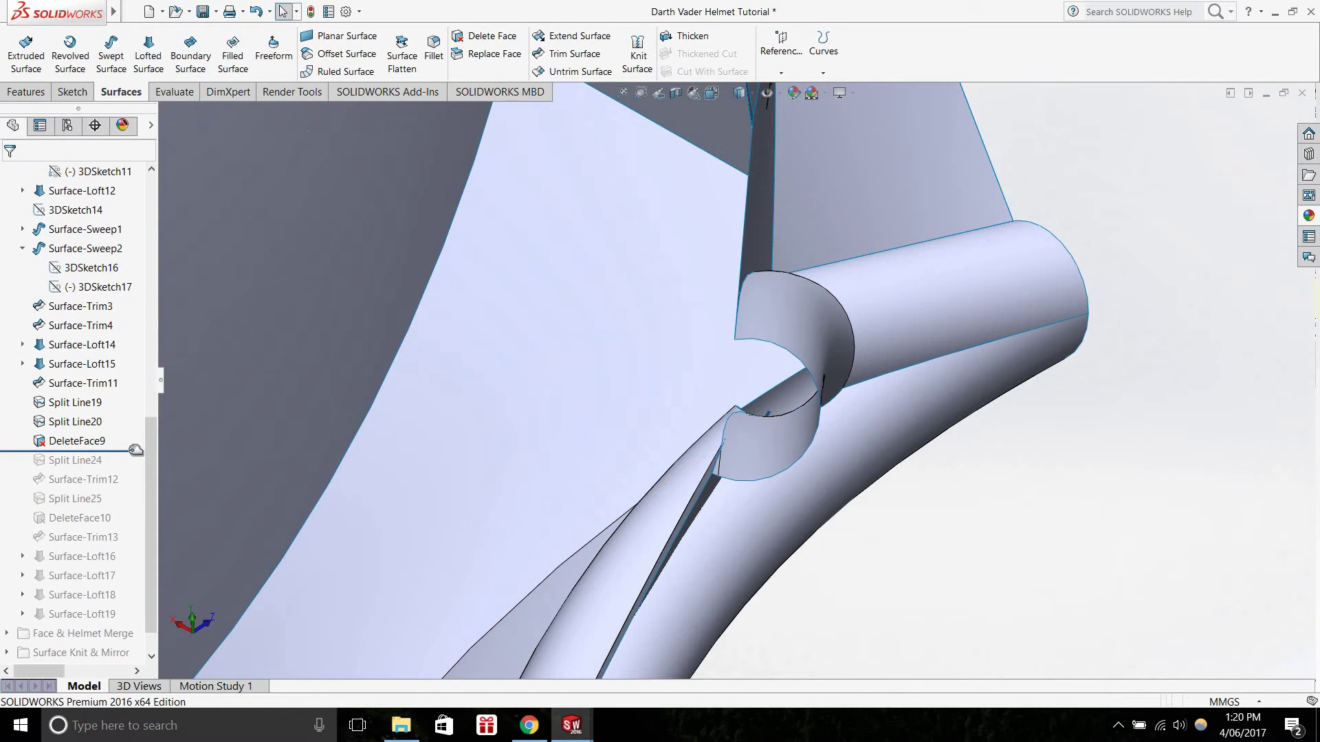
{"action": "left_click_drag", "start_coordinate": [136, 451], "coordinate": [134, 473]}
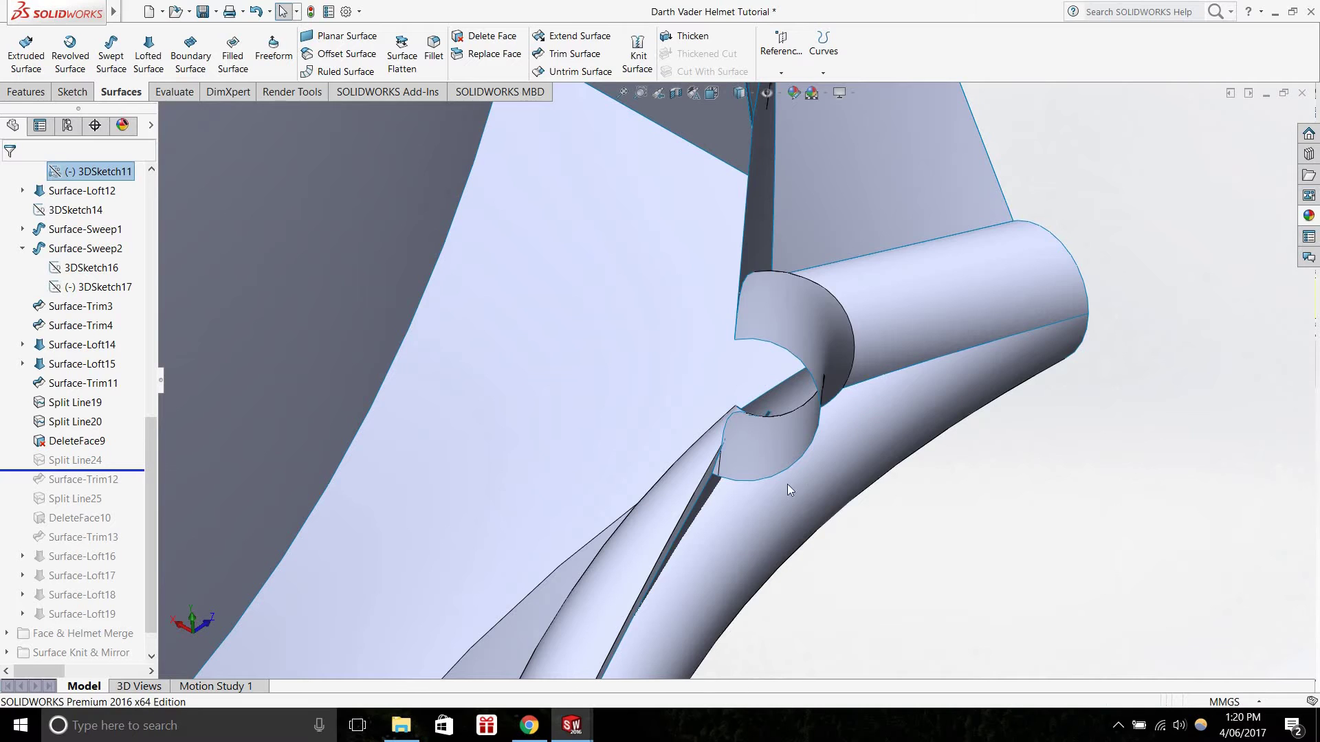
{"action": "scroll", "coordinate": [786, 484], "scroll_direction": "up", "scroll_amount": 6}
{"action": "middle_click_drag", "start_coordinate": [754, 491], "coordinate": [652, 530]}
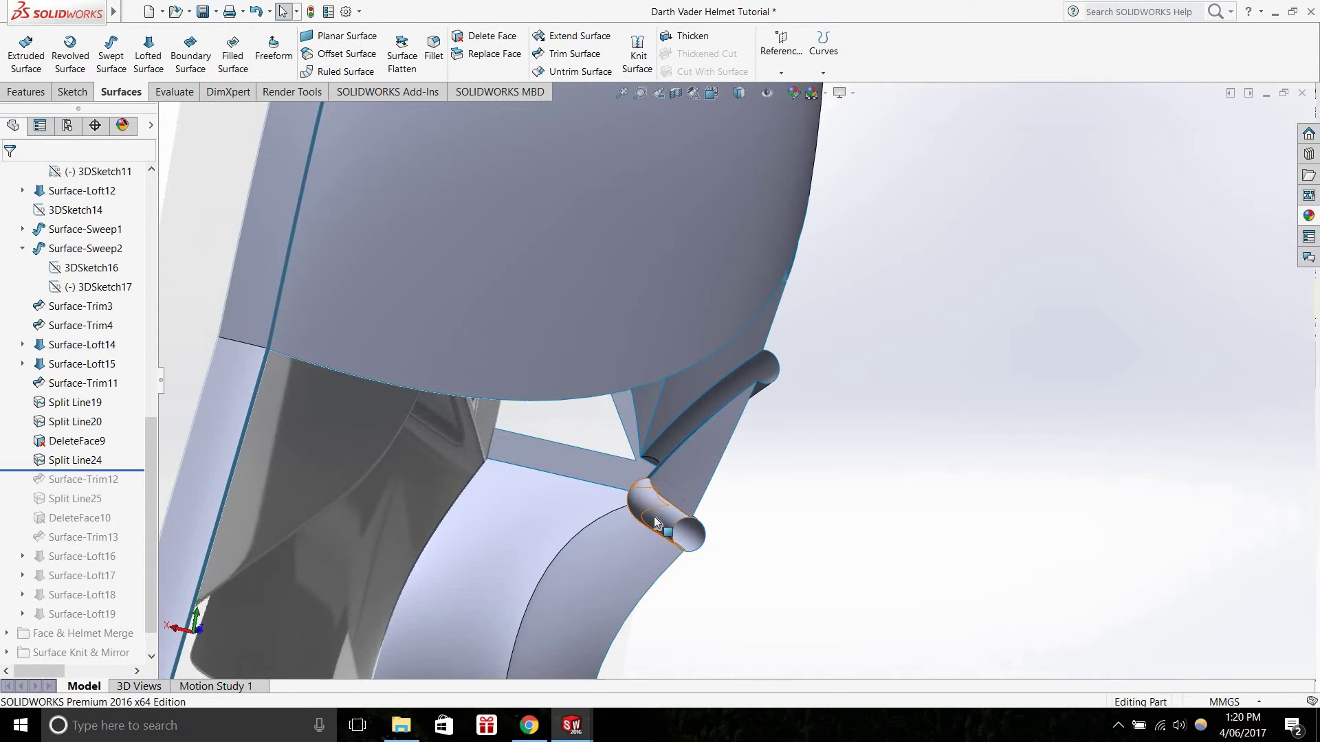
{"action": "left_click", "coordinate": [653, 508]}
{"action": "scroll", "coordinate": [688, 535], "scroll_direction": "down", "scroll_amount": 4}
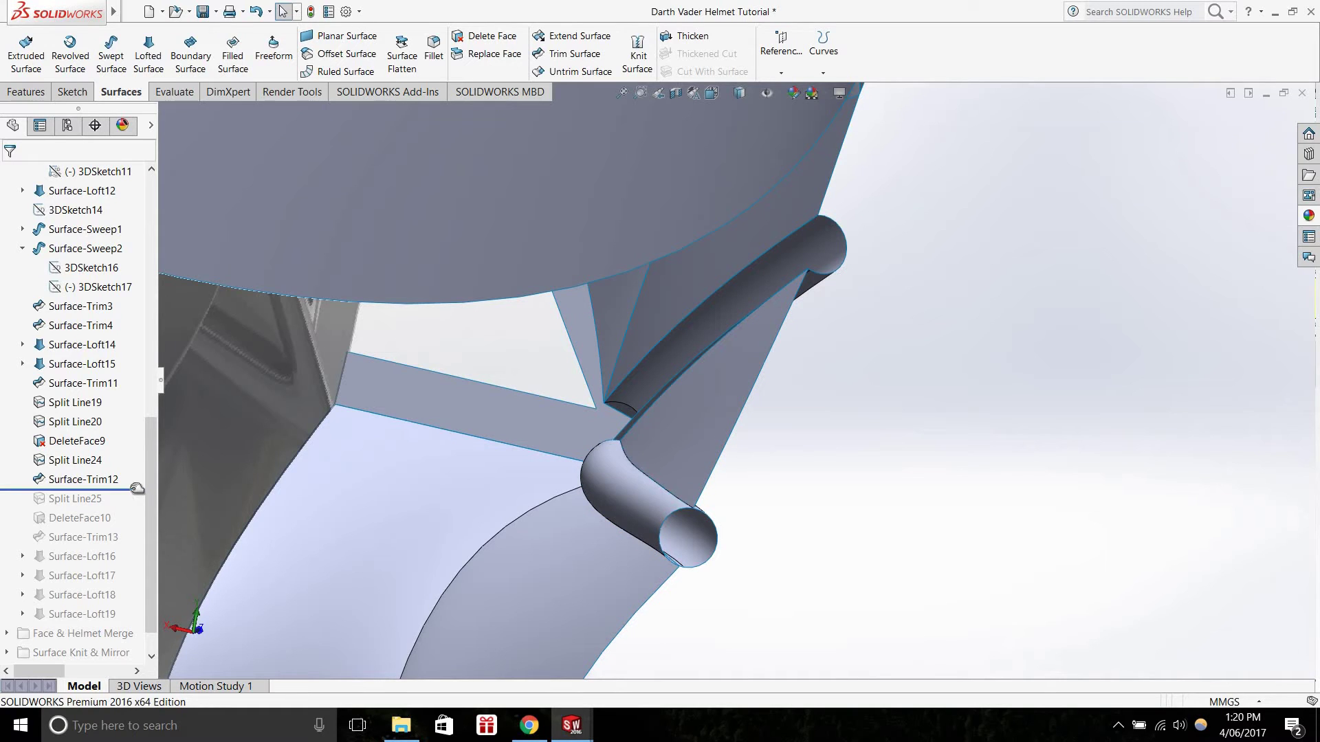
Roll the history forward through DeleteFace10, stepping back once to Split Line25 to compare the lower tube before and after the deletion
{"action": "left_click_drag", "start_coordinate": [137, 489], "coordinate": [132, 516]}
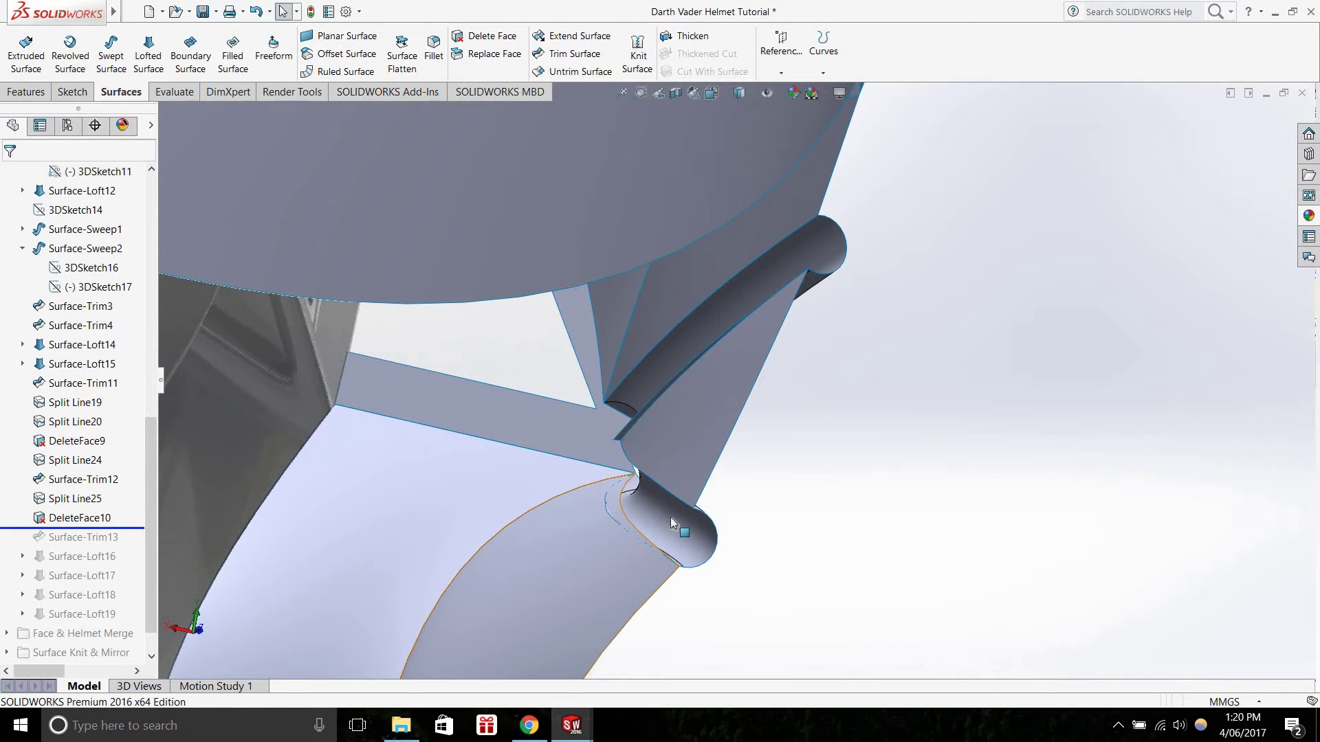
{"action": "left_click_drag", "start_coordinate": [132, 528], "coordinate": [122, 505]}
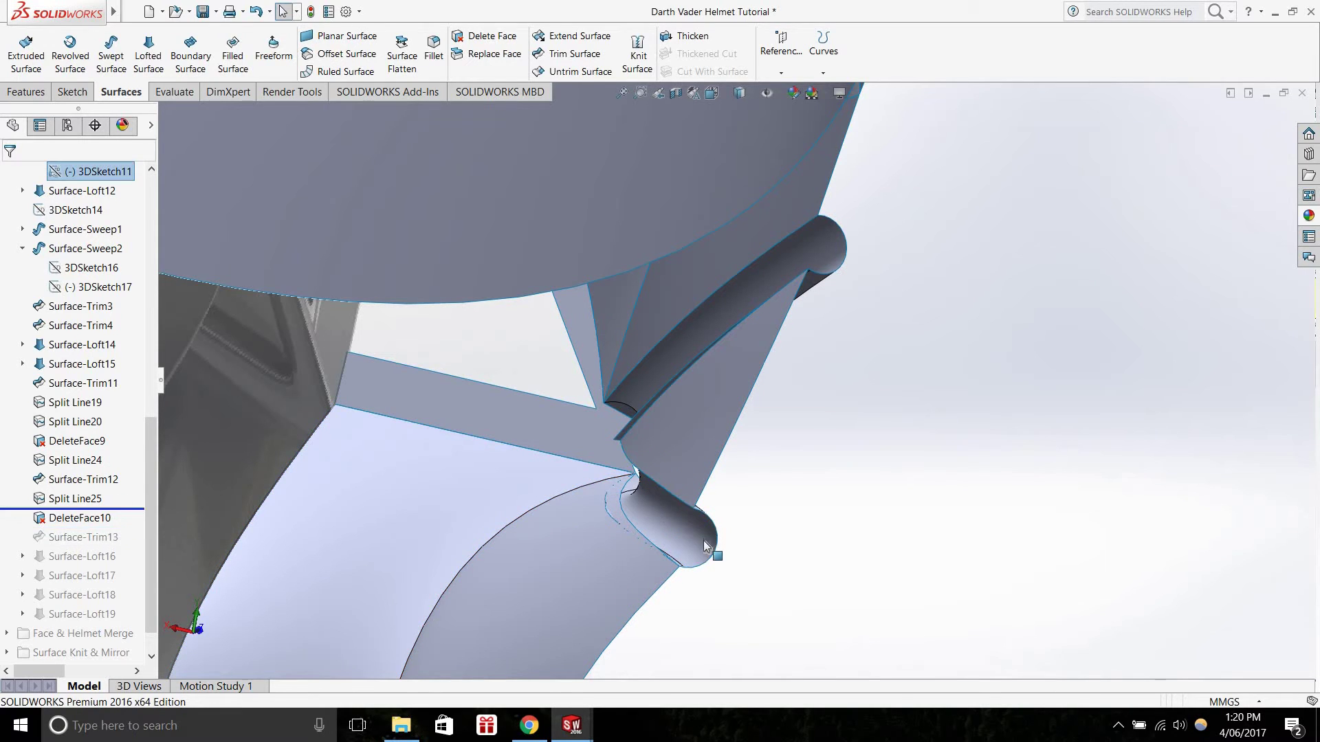
{"action": "mouse_move", "coordinate": [677, 525]}
{"action": "middle_mouse_down"}
{"action": "mouse_move", "coordinate": [648, 531]}
{"action": "mouse_move", "coordinate": [666, 517]}
{"action": "middle_mouse_up"}
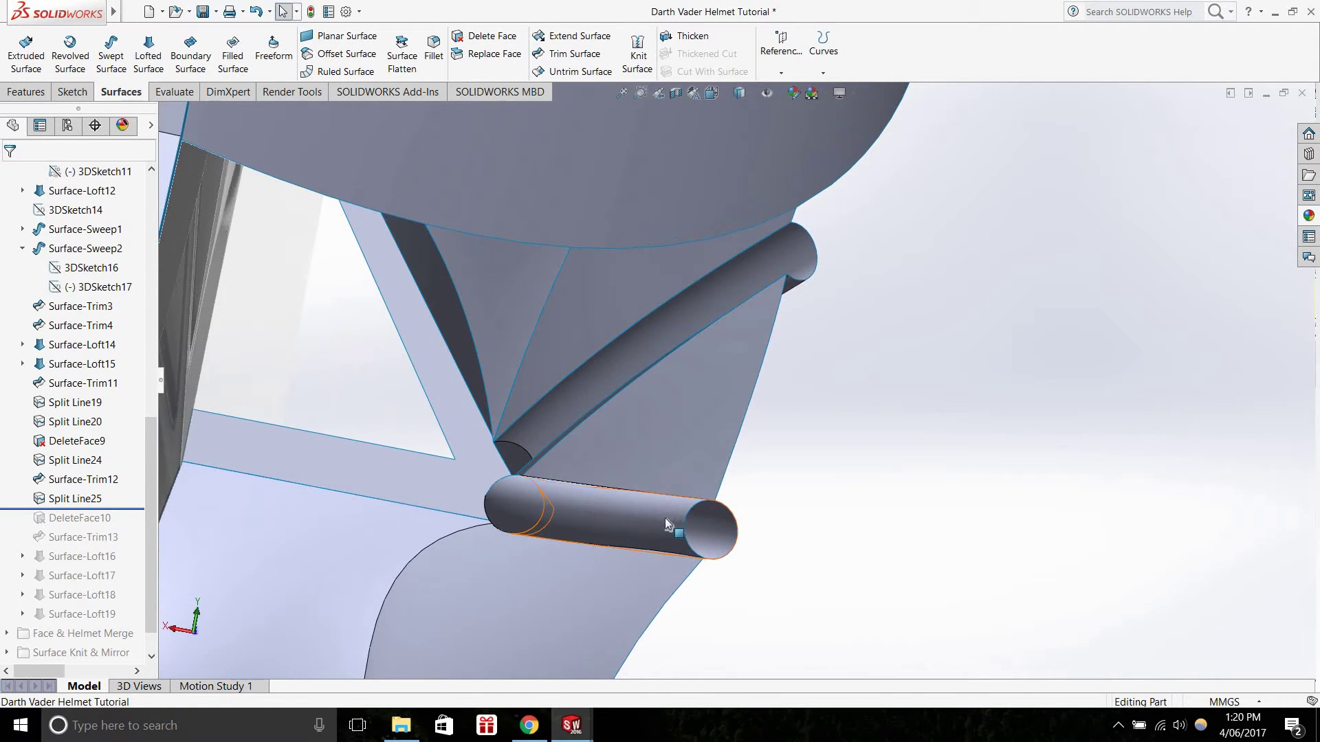
{"action": "left_click", "coordinate": [707, 525]}
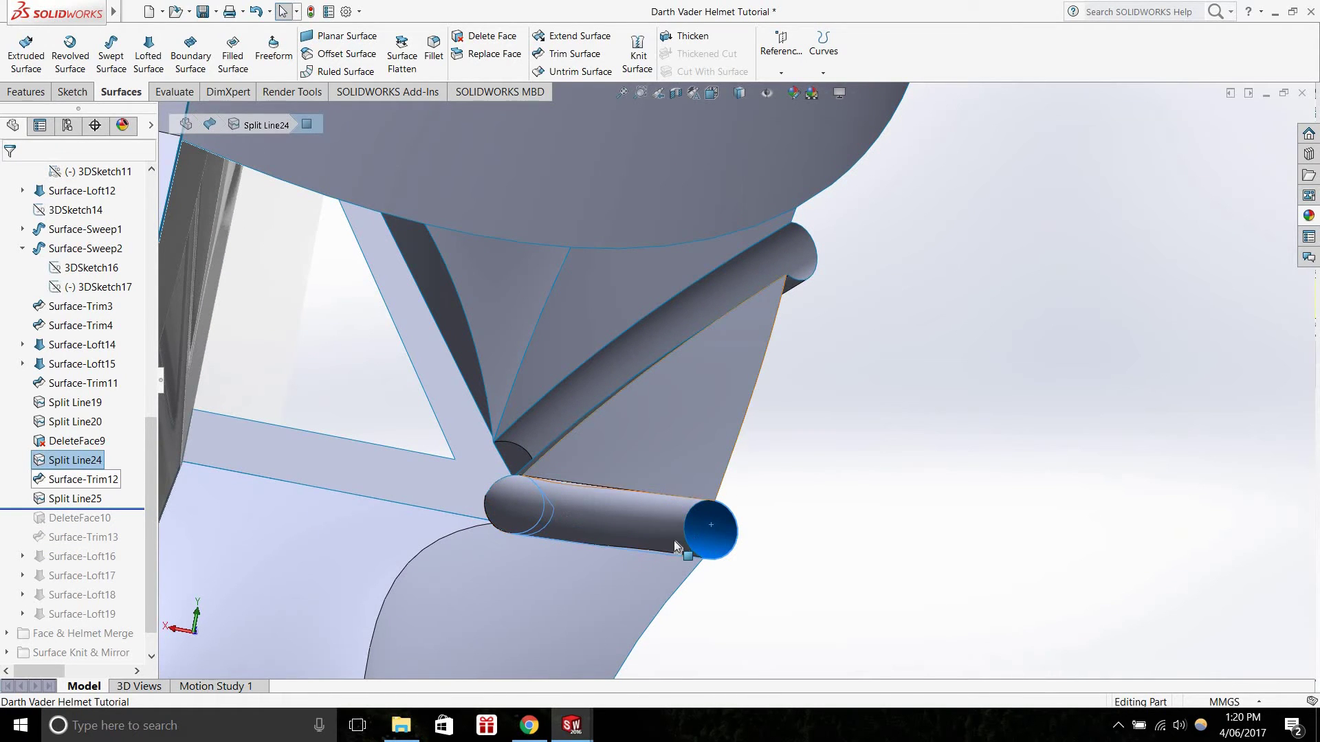
{"action": "mouse_move", "coordinate": [620, 532]}
{"action": "middle_mouse_down"}
{"action": "mouse_move", "coordinate": [481, 541]}
{"action": "mouse_move", "coordinate": [614, 534]}
{"action": "middle_mouse_up"}
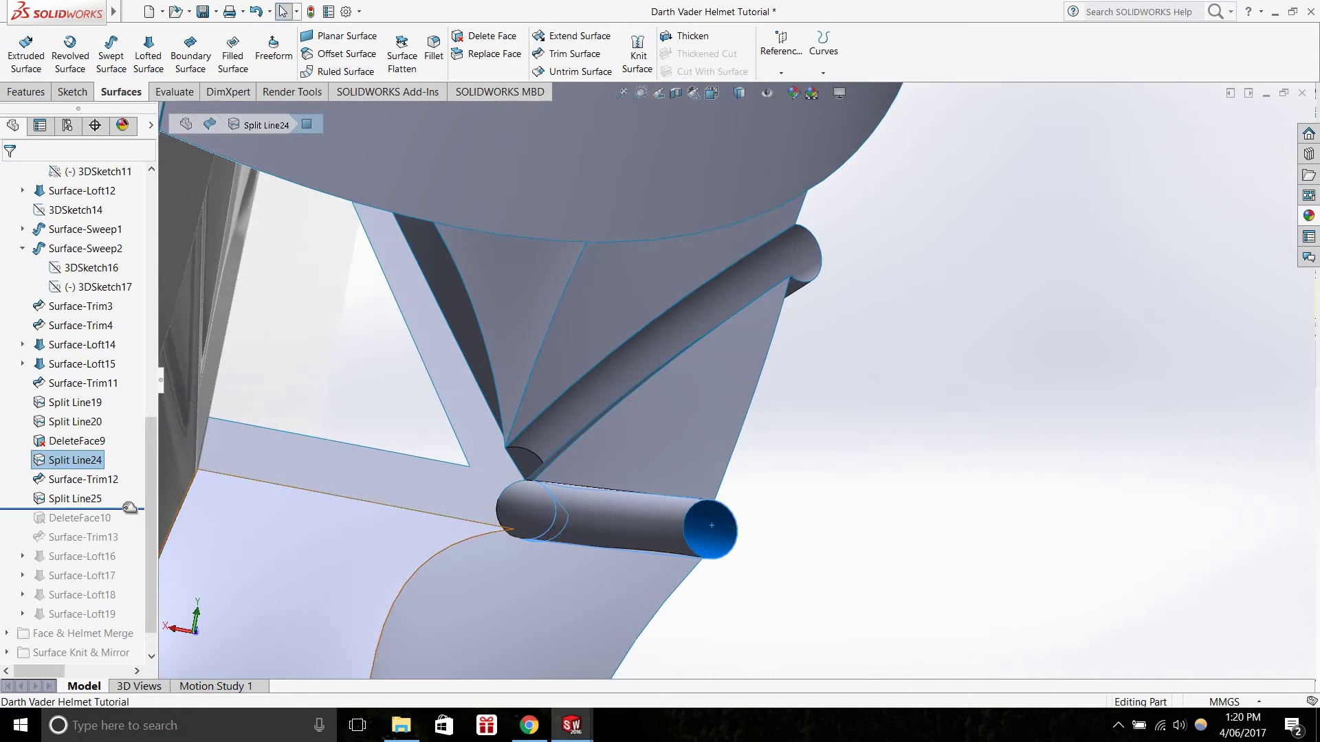
{"action": "left_click_drag", "start_coordinate": [118, 510], "coordinate": [131, 528]}
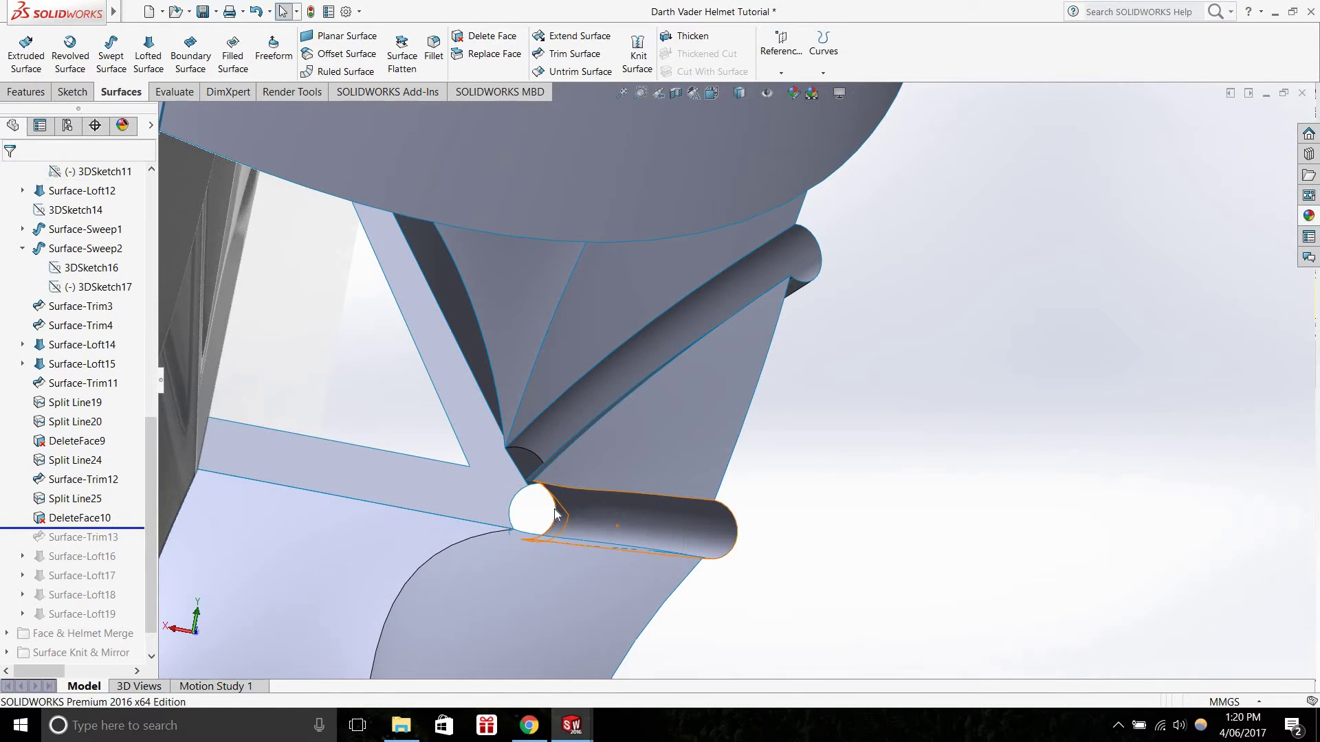
Roll the history forward past Surface-Trim13 and leave the model rolled to just after Surface-Loft16
{"action": "middle_click_drag", "start_coordinate": [537, 512], "coordinate": [129, 528]}
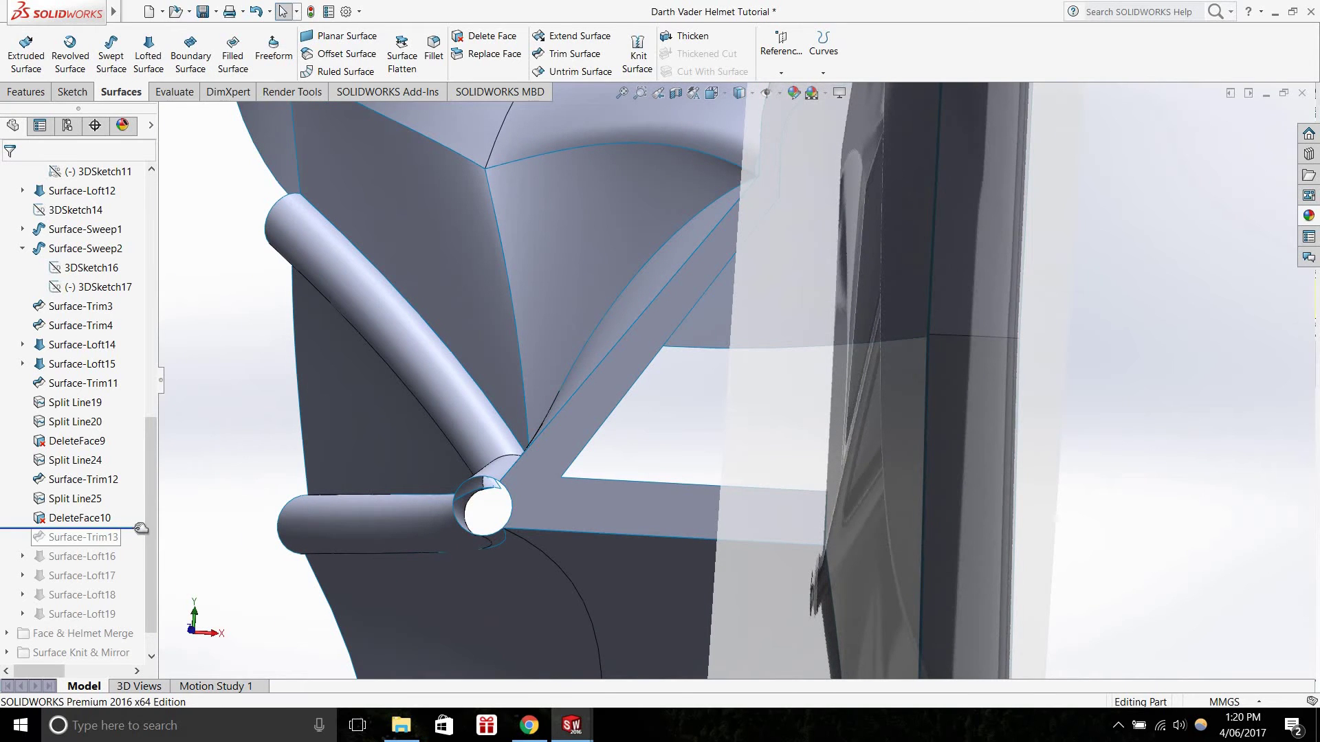
{"action": "left_click_drag", "start_coordinate": [140, 545], "coordinate": [133, 545]}
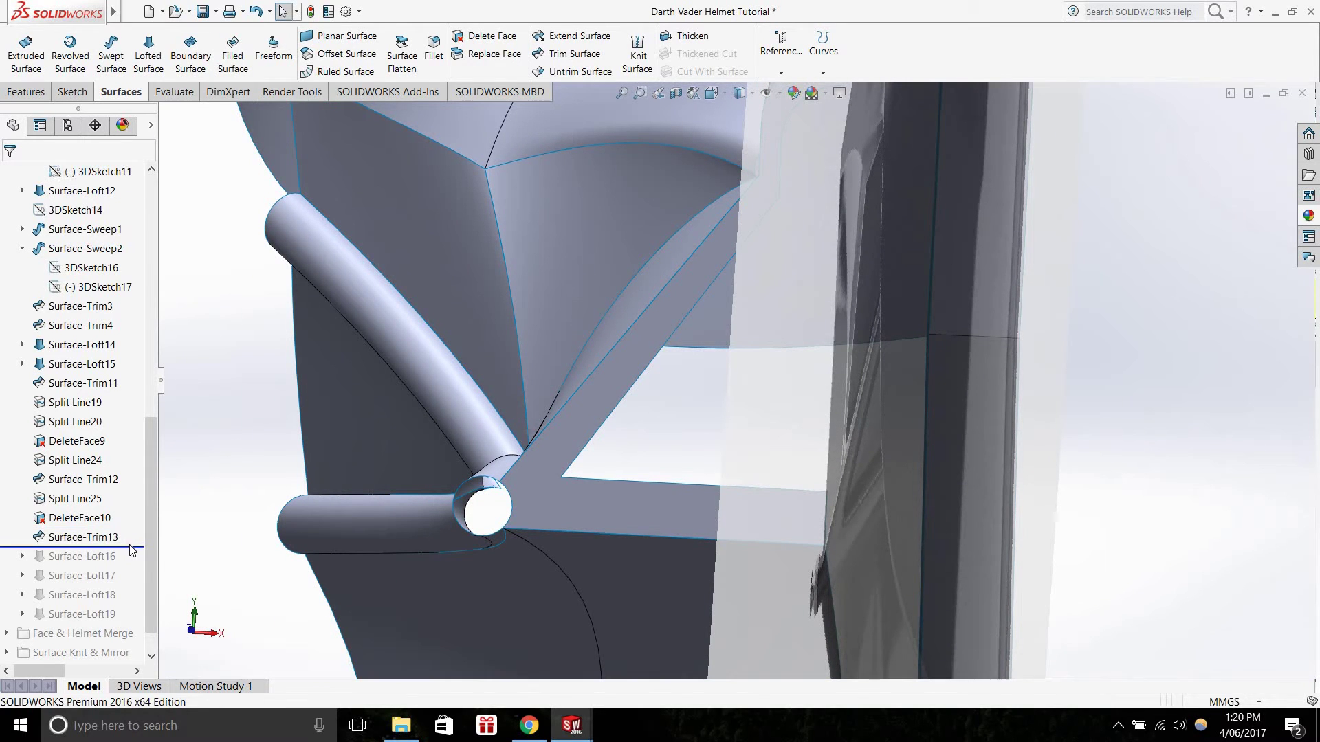
{"action": "left_click_drag", "start_coordinate": [136, 604], "coordinate": [134, 612]}
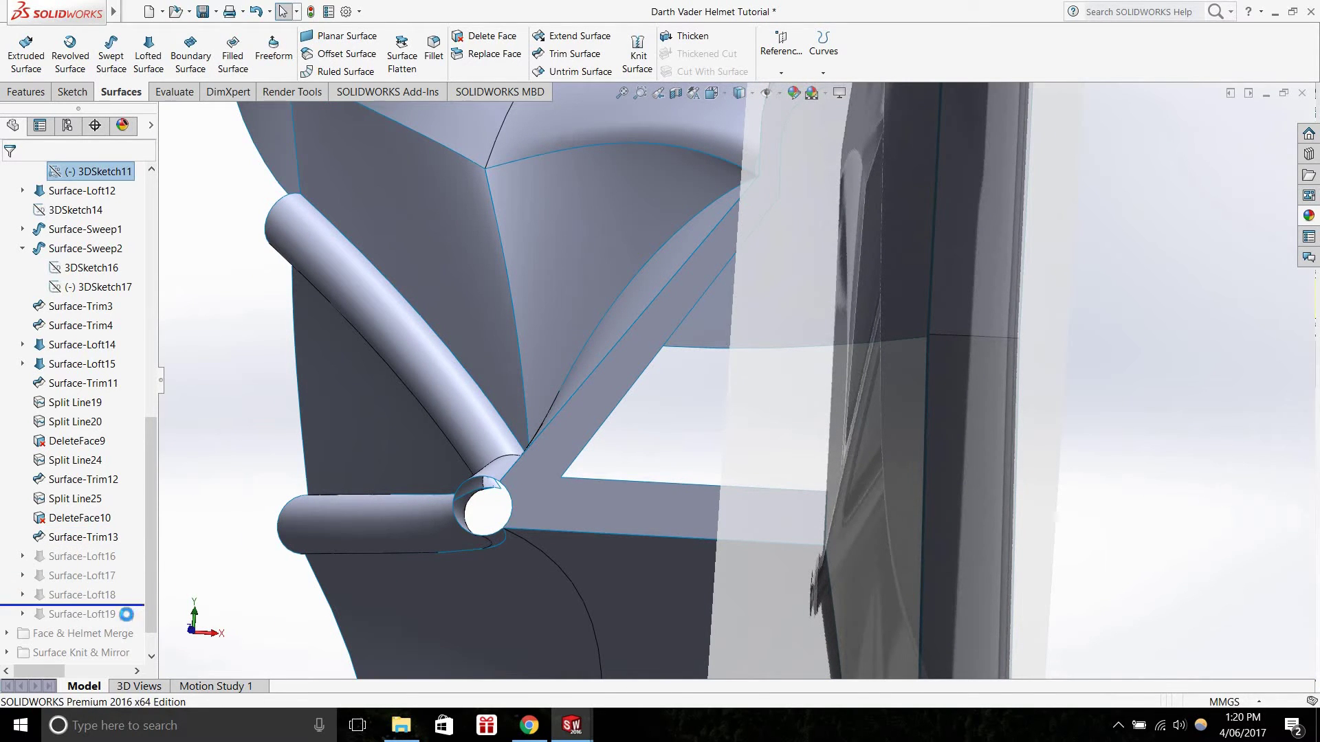
{"action": "scroll", "coordinate": [535, 513], "scroll_direction": "up", "scroll_amount": 5}
{"action": "middle_click_drag", "start_coordinate": [625, 447], "coordinate": [749, 475]}
{"action": "left_click_drag", "start_coordinate": [110, 622], "coordinate": [110, 567]}
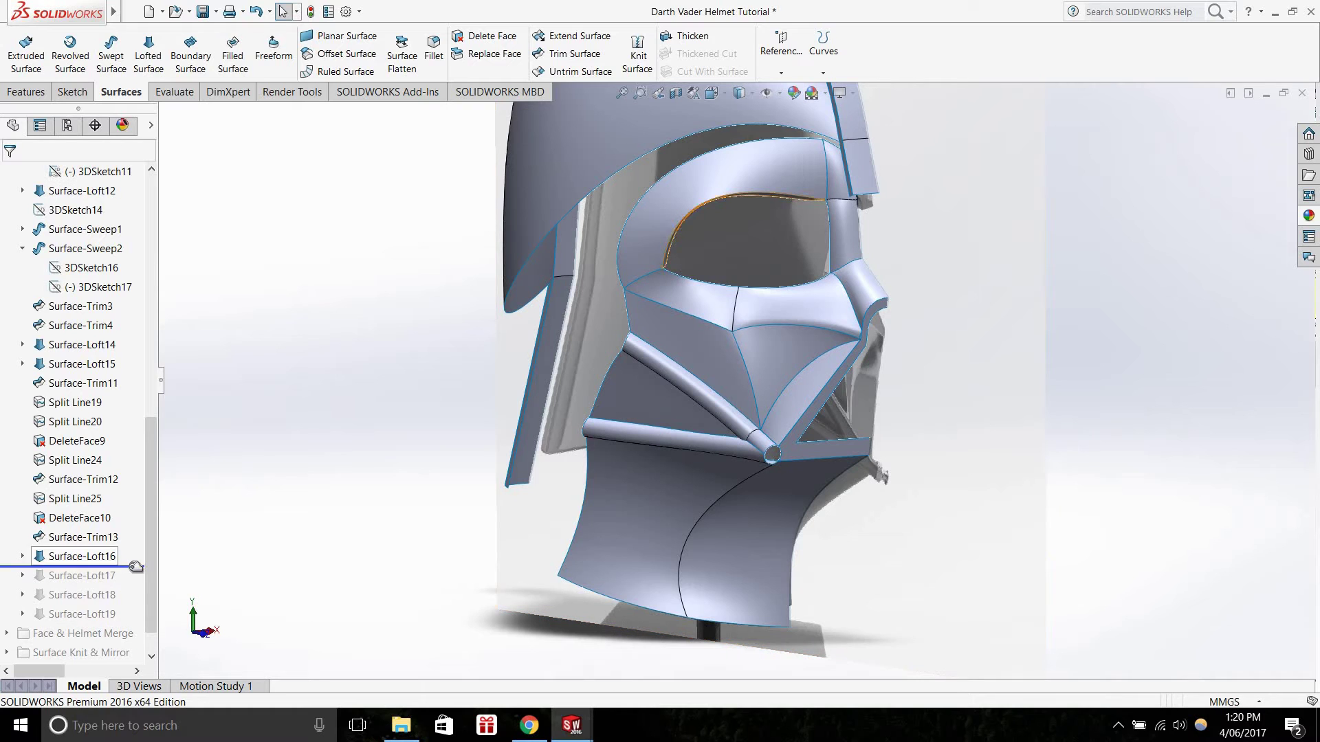
Roll the history forward through Surface-Loft17, Surface-Loft18 and Surface-Loft19 to show the eye socket surfaces
{"action": "scroll", "coordinate": [783, 303], "scroll_direction": "down", "scroll_amount": 6}
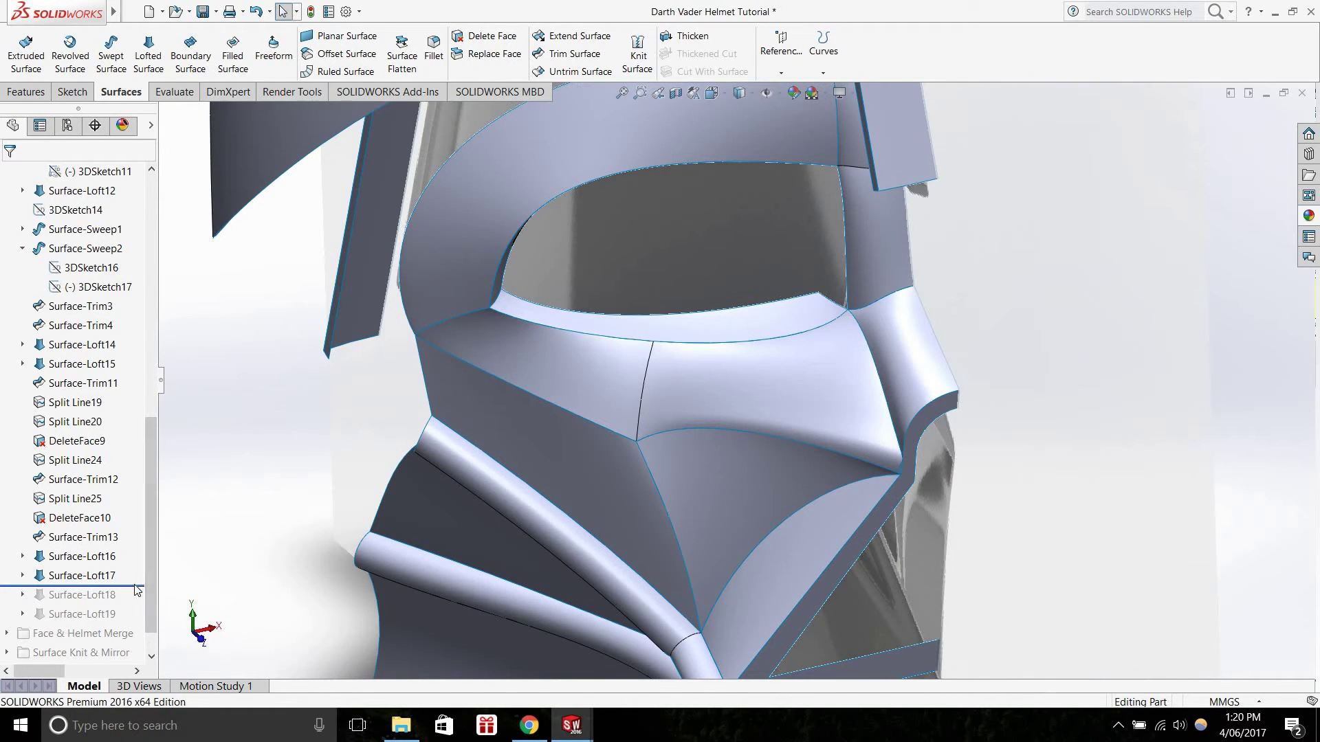
{"action": "left_click_drag", "start_coordinate": [139, 603], "coordinate": [133, 614]}
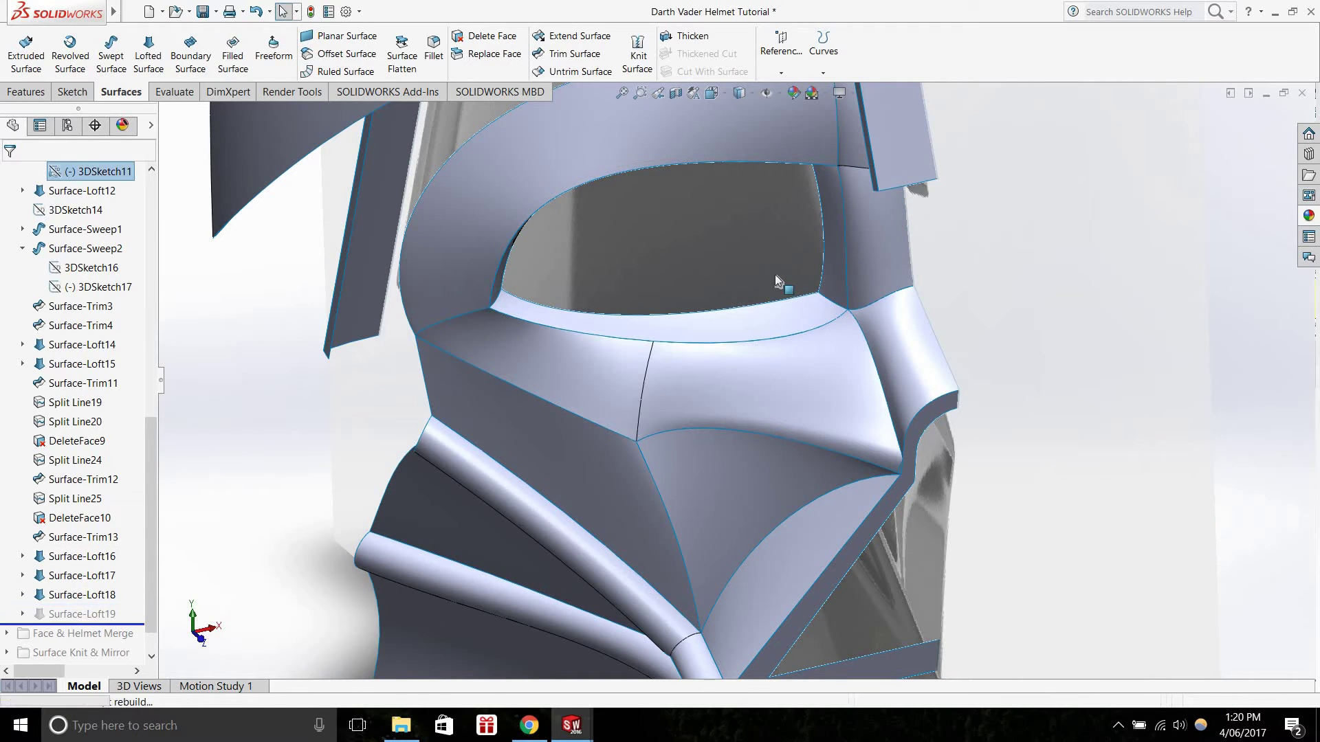
{"action": "middle_click_drag", "start_coordinate": [676, 239], "coordinate": [681, 345]}
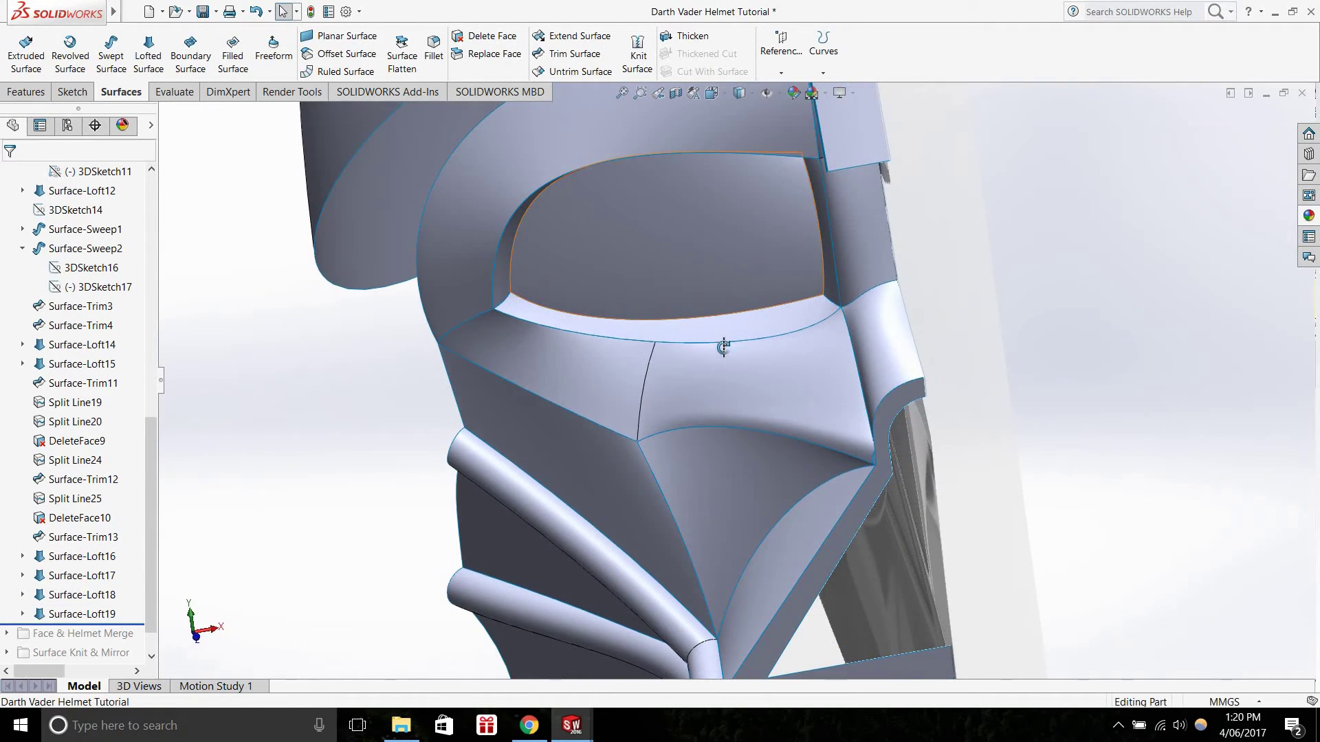
{"action": "key", "text": "f"}
Collapse the Face & Neck folder and roll the history forward past the Face & Helmet Merge folder, listing its lofts
{"action": "scroll", "coordinate": [31, 295], "scroll_direction": "up", "scroll_amount": 4}
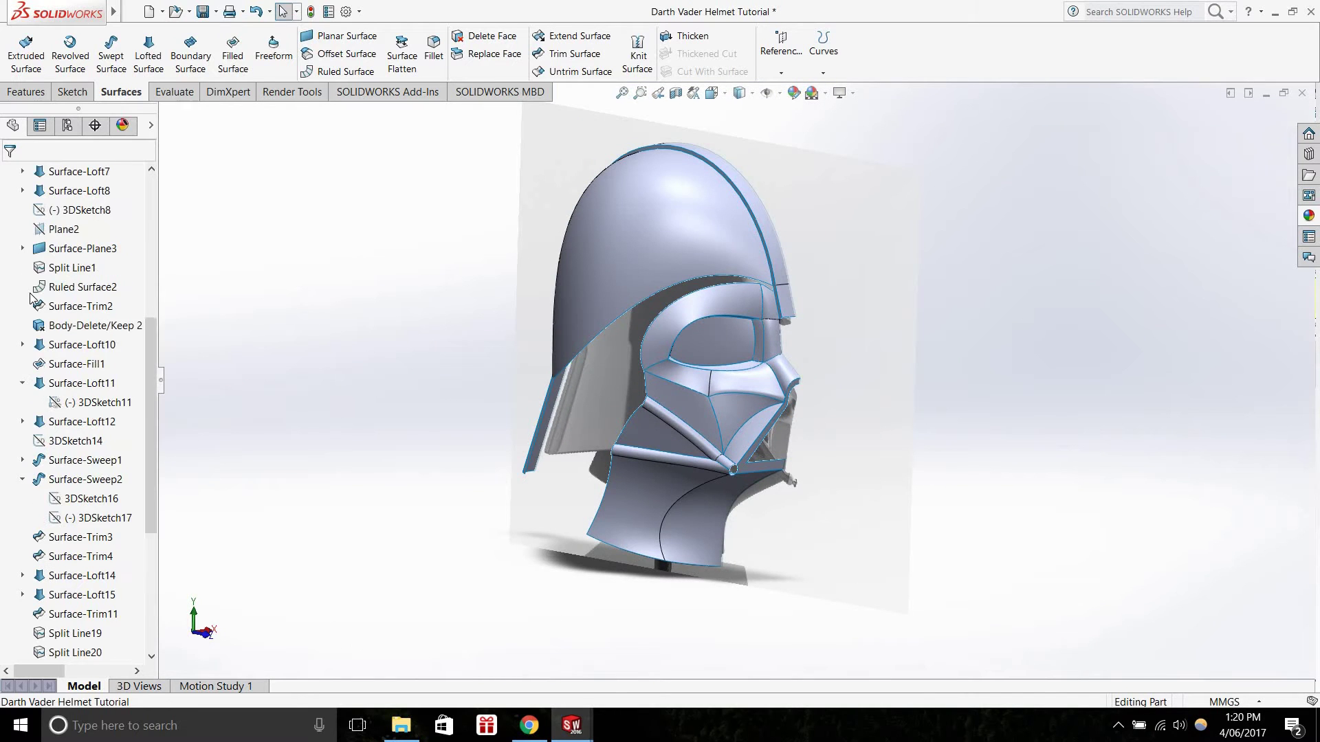
{"action": "scroll", "coordinate": [15, 340], "scroll_direction": "up", "scroll_amount": 5}
{"action": "left_click", "coordinate": [7, 403]}
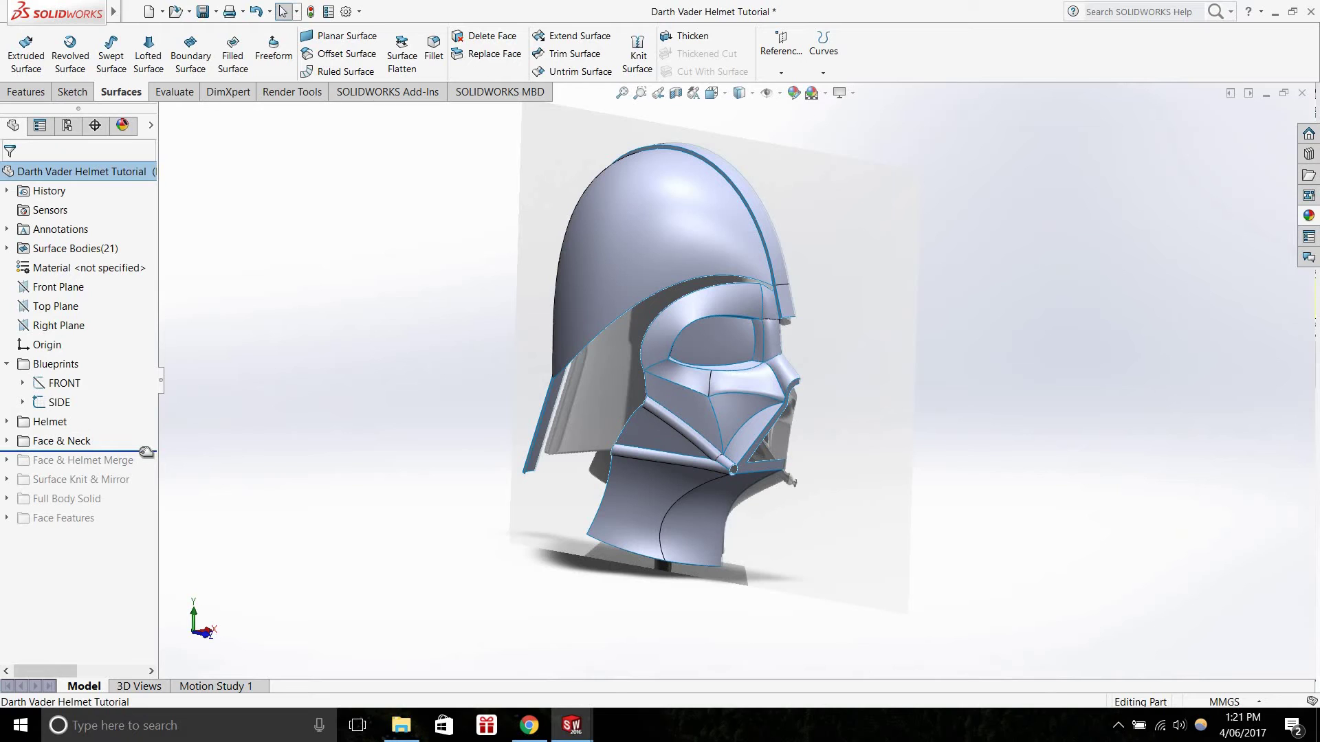
{"action": "left_click_drag", "start_coordinate": [137, 465], "coordinate": [137, 471]}
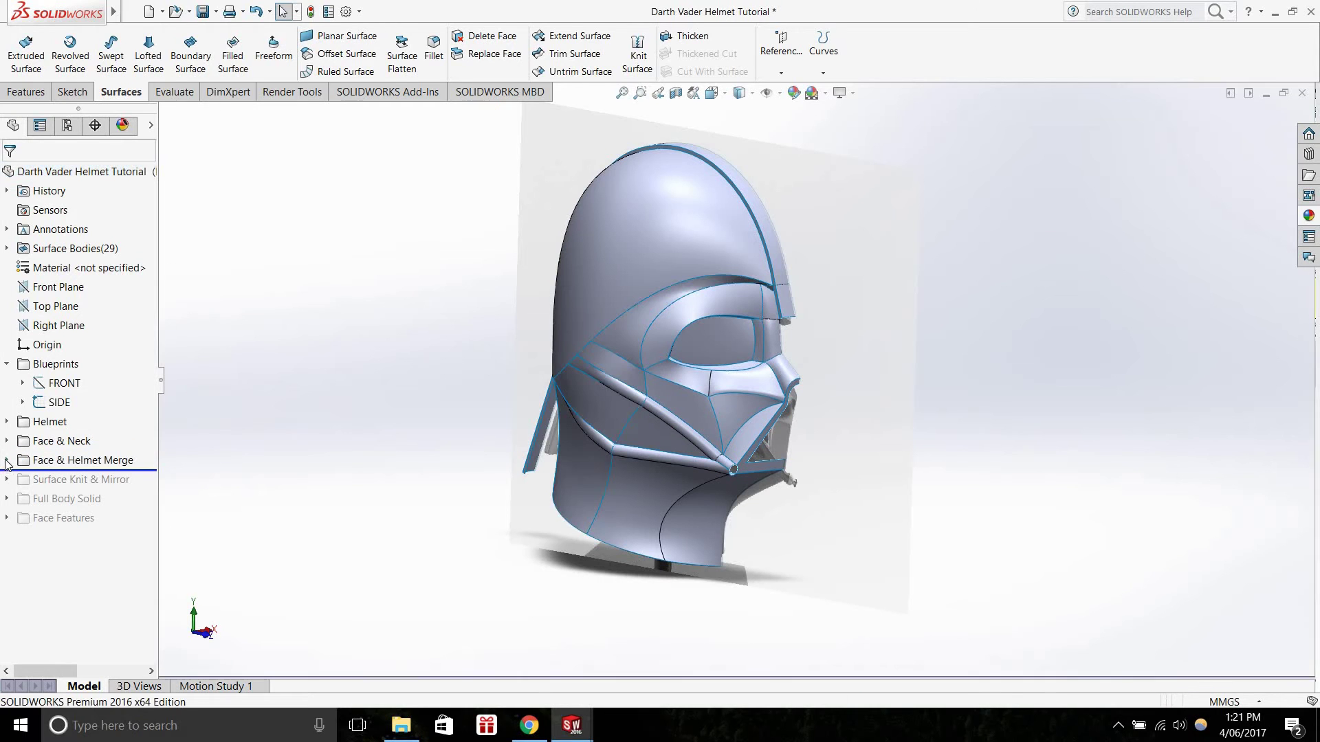
{"action": "middle_click_drag", "start_coordinate": [733, 411], "coordinate": [731, 385]}
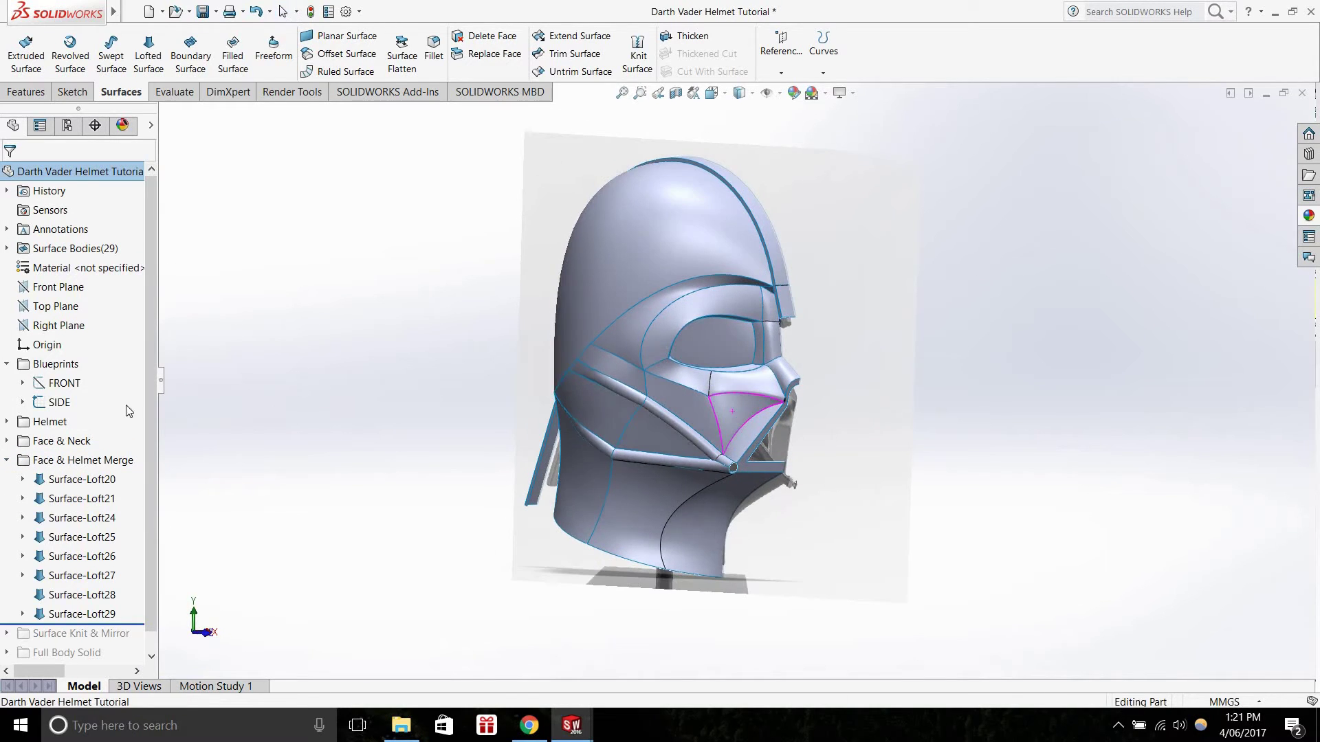
Show the hidden Surface-Loft1 body from the Helmet folder and collapse that folder again
{"action": "left_click", "coordinate": [7, 422]}
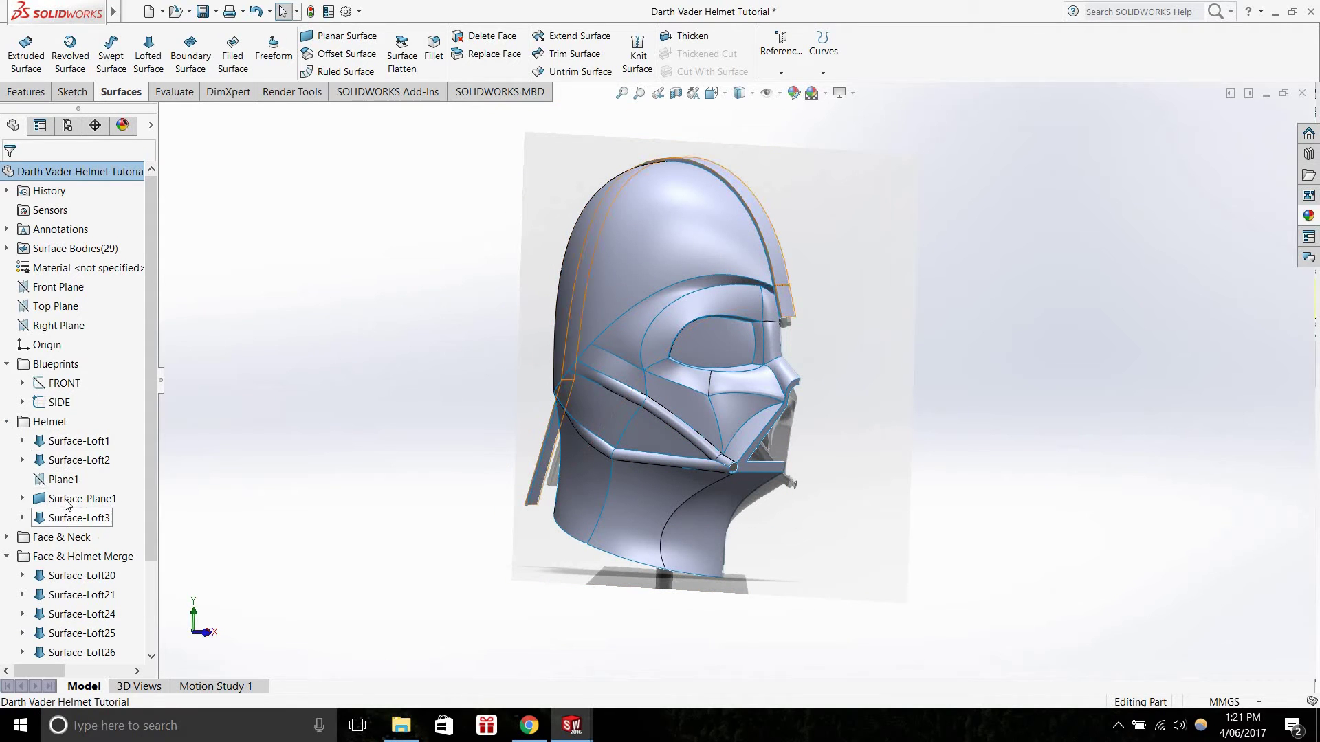
{"action": "right_click", "coordinate": [72, 446]}
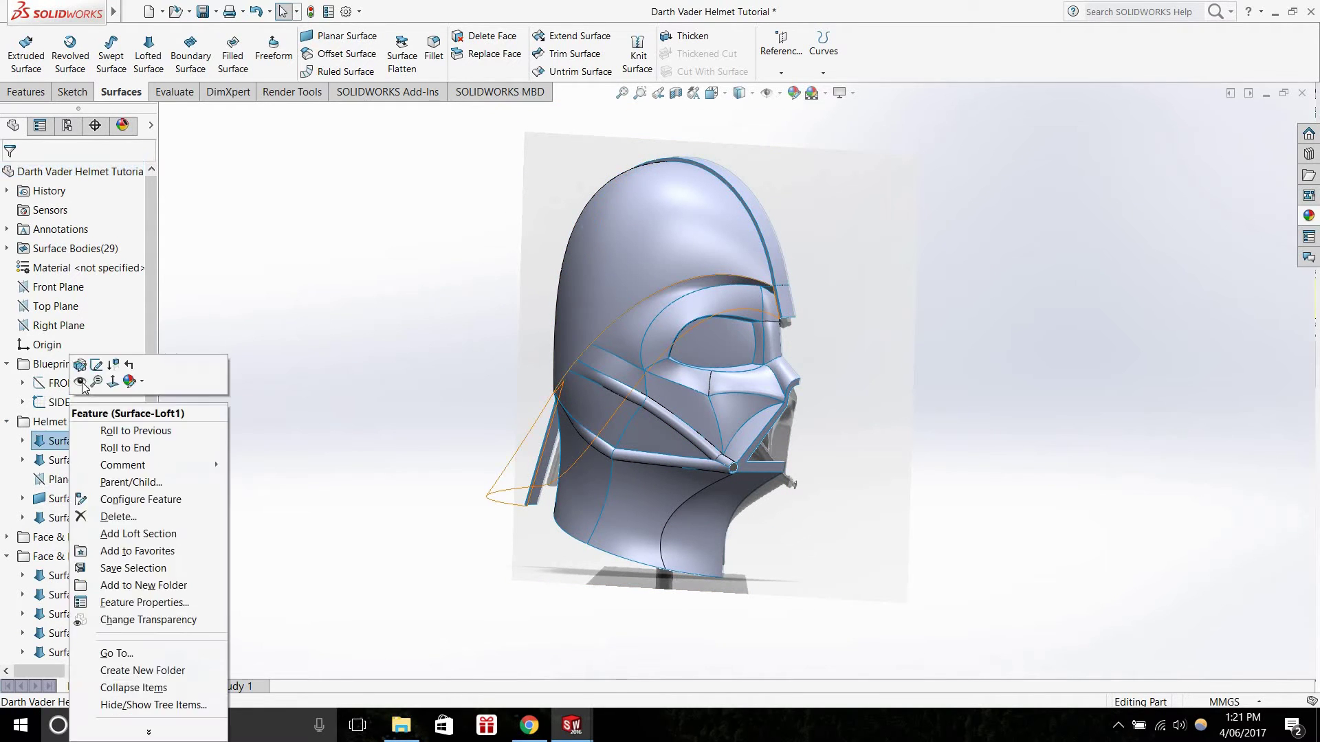
{"action": "left_click", "coordinate": [10, 425]}
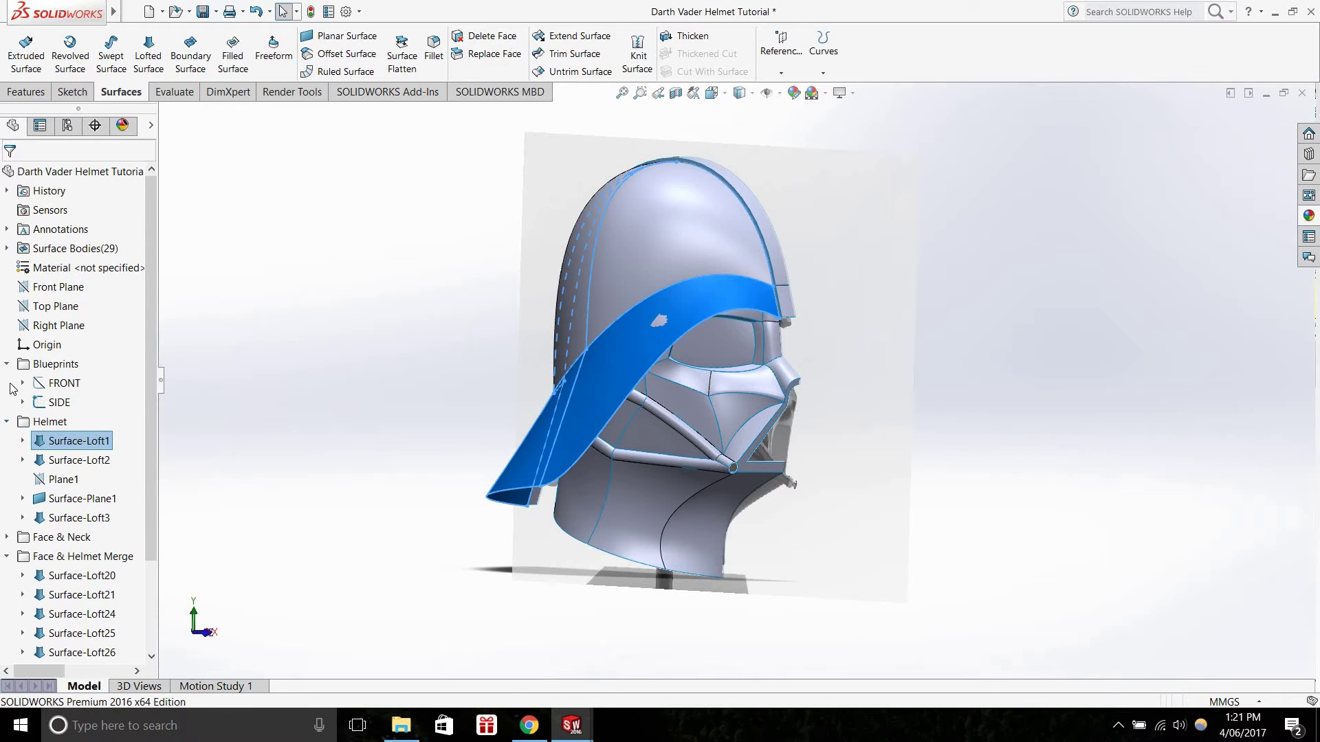
{"action": "left_click", "coordinate": [7, 422]}
Hide the SIDE blueprint sketch and collapse the Blueprints folder
{"action": "right_click", "coordinate": [62, 401]}
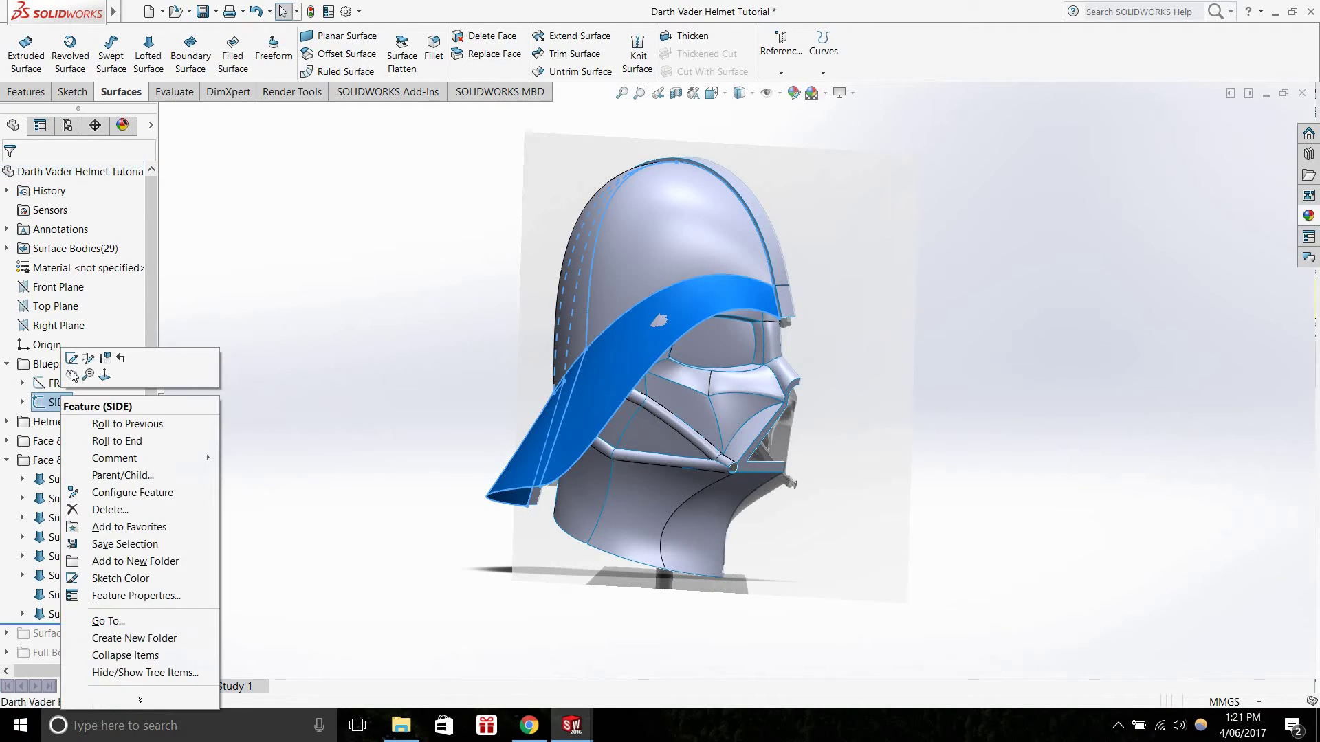
{"action": "left_click", "coordinate": [70, 374]}
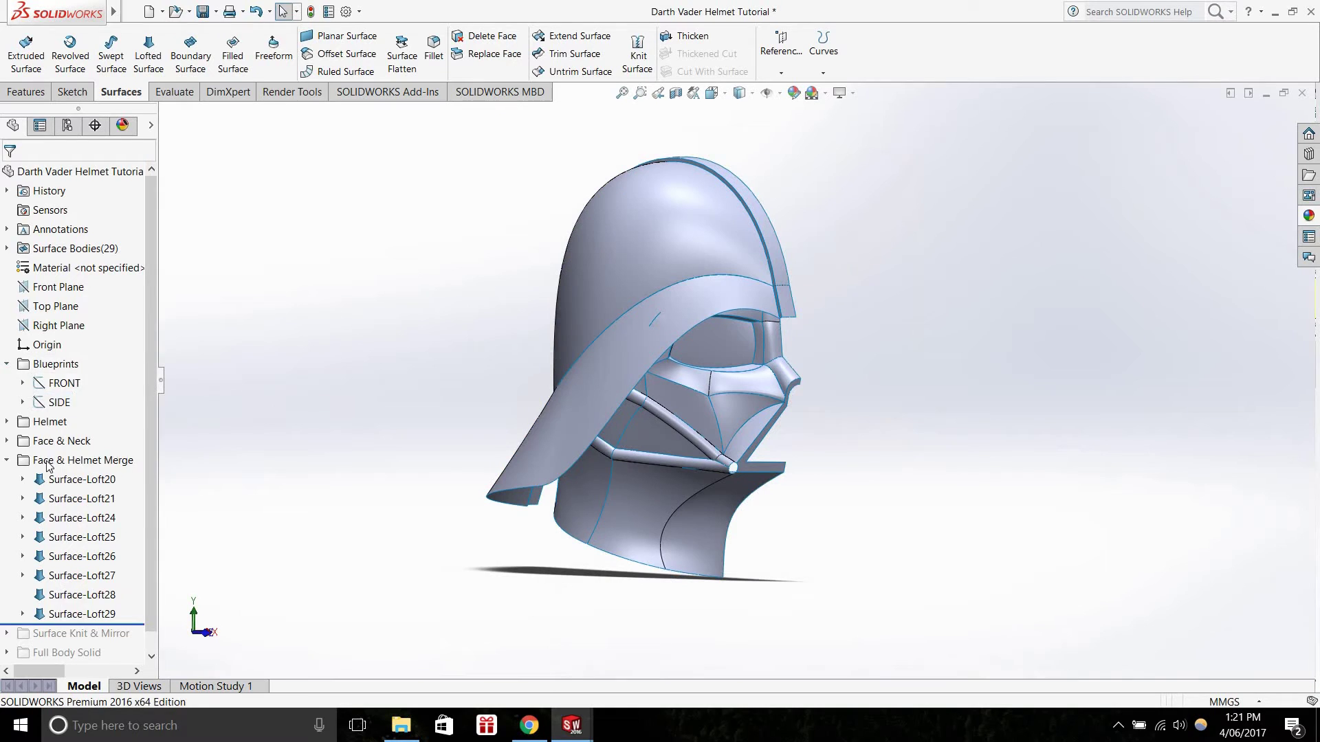
{"action": "left_click", "coordinate": [7, 363]}
Roll the history back to just after Surface-Loft20 and inspect the helmet from its inner side
{"action": "left_click", "coordinate": [94, 442]}
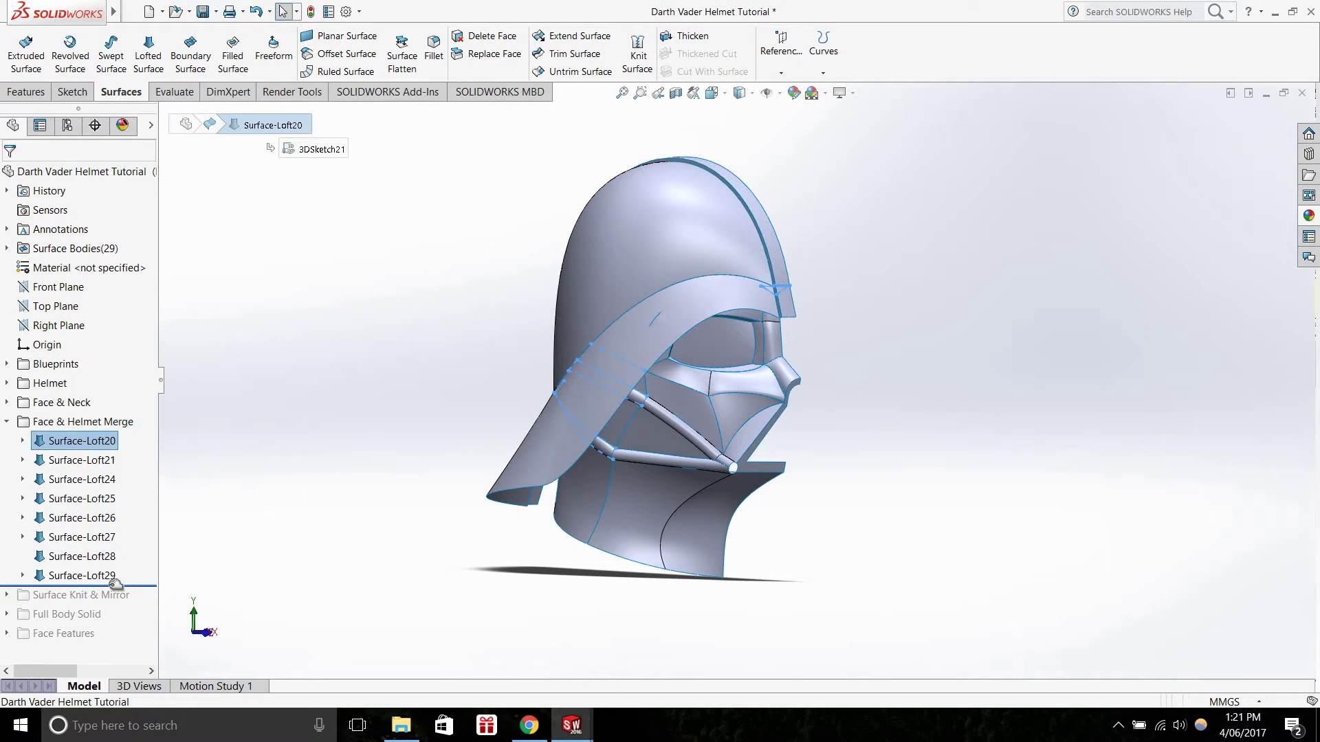
{"action": "left_click_drag", "start_coordinate": [136, 473], "coordinate": [134, 452]}
{"action": "mouse_move", "coordinate": [552, 430]}
{"action": "middle_mouse_down"}
{"action": "mouse_move", "coordinate": [653, 353]}
{"action": "mouse_move", "coordinate": [554, 414]}
{"action": "middle_mouse_up"}
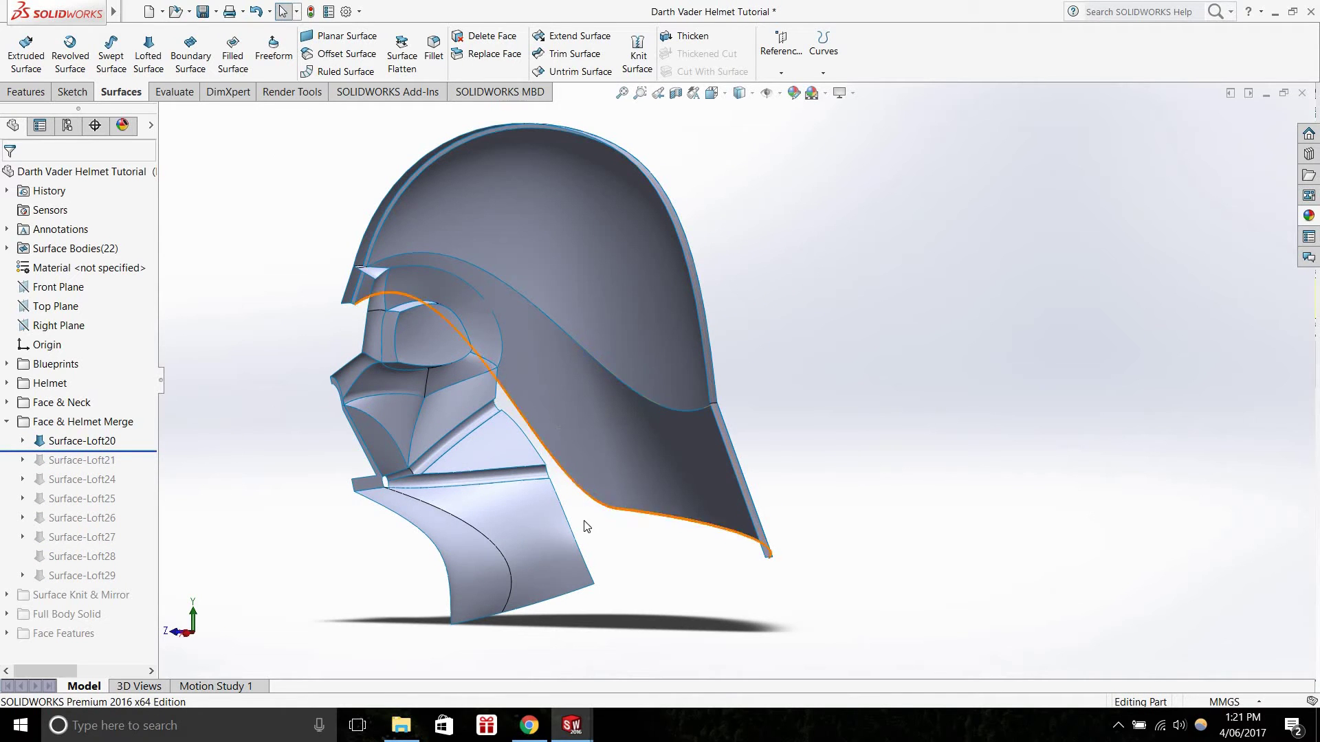
Select Surface-Loft20 at the helmet's front brow and inspect it from the inner and outer sides
{"action": "mouse_move", "coordinate": [569, 533]}
{"action": "middle_mouse_down"}
{"action": "mouse_move", "coordinate": [591, 533]}
{"action": "mouse_move", "coordinate": [576, 531]}
{"action": "middle_mouse_up"}
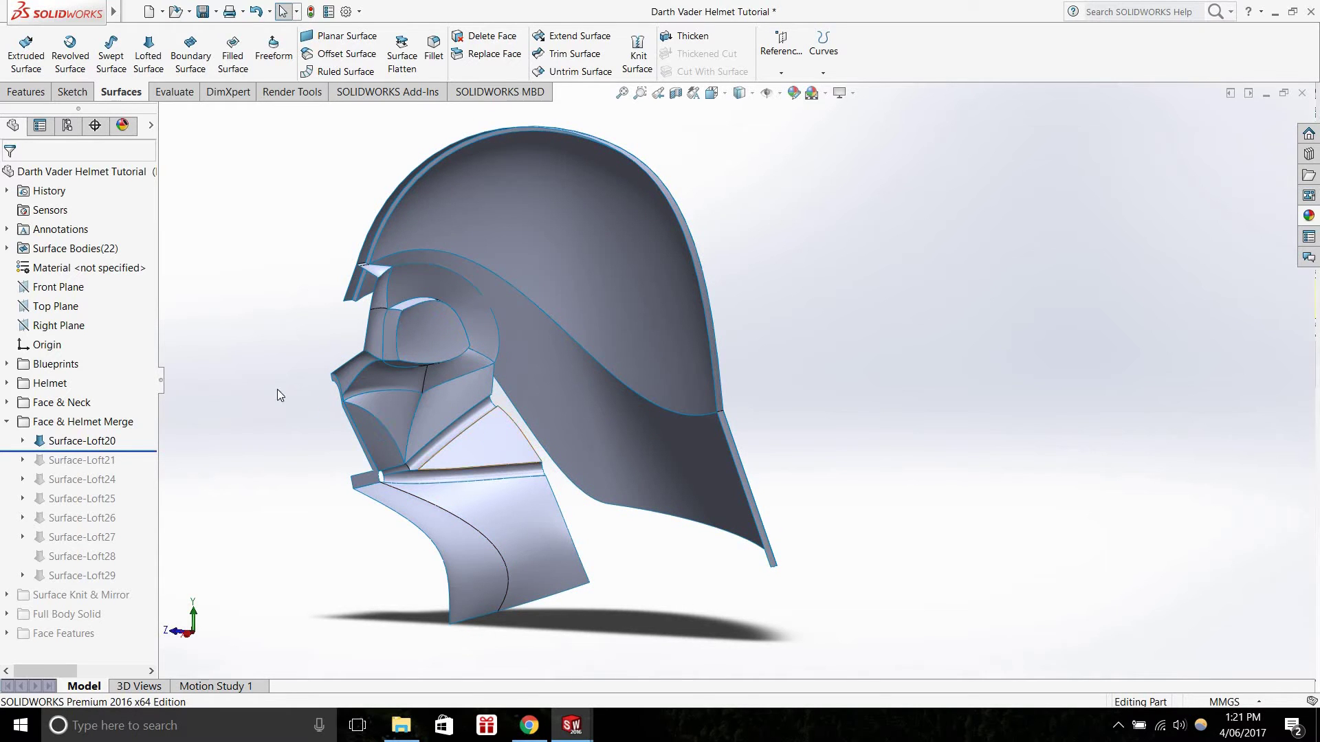
{"action": "middle_click_drag", "start_coordinate": [313, 394], "coordinate": [297, 434]}
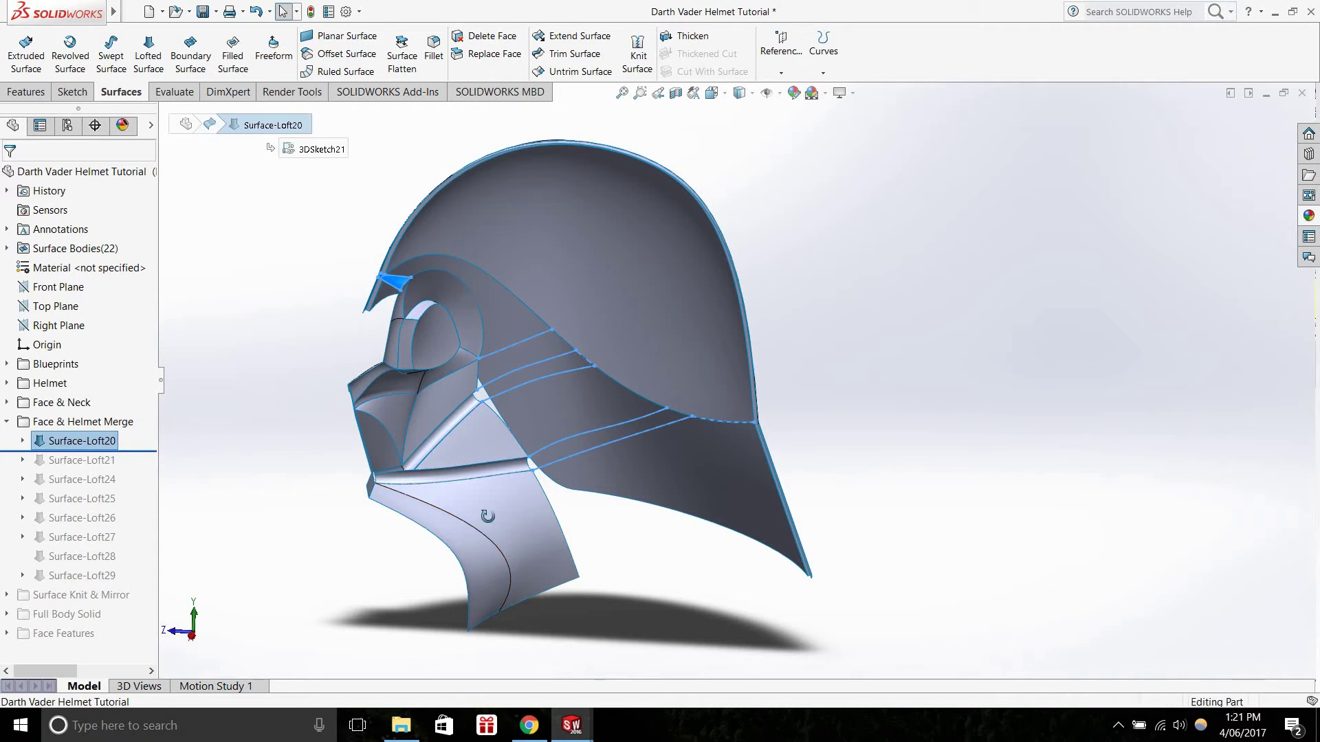
{"action": "middle_click_drag", "start_coordinate": [525, 394], "coordinate": [647, 482]}
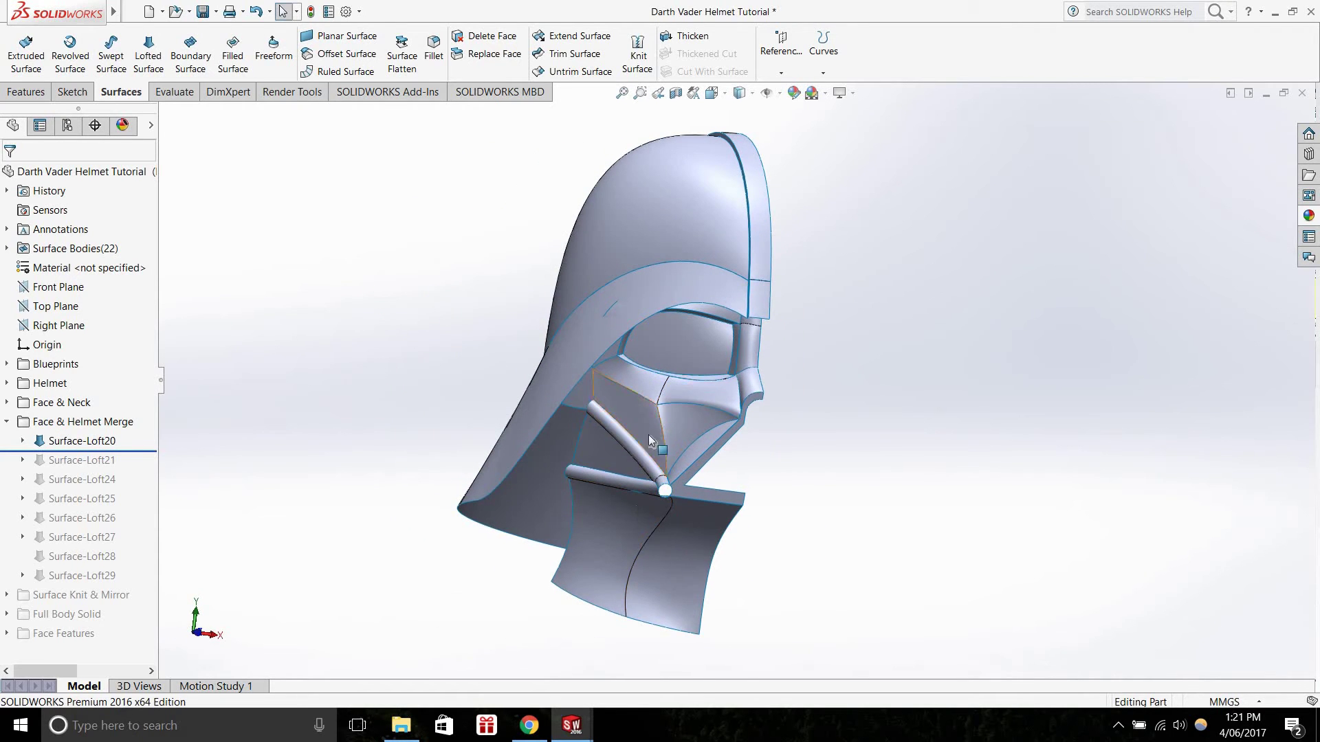
{"action": "middle_click_drag", "start_coordinate": [772, 353], "coordinate": [480, 475]}
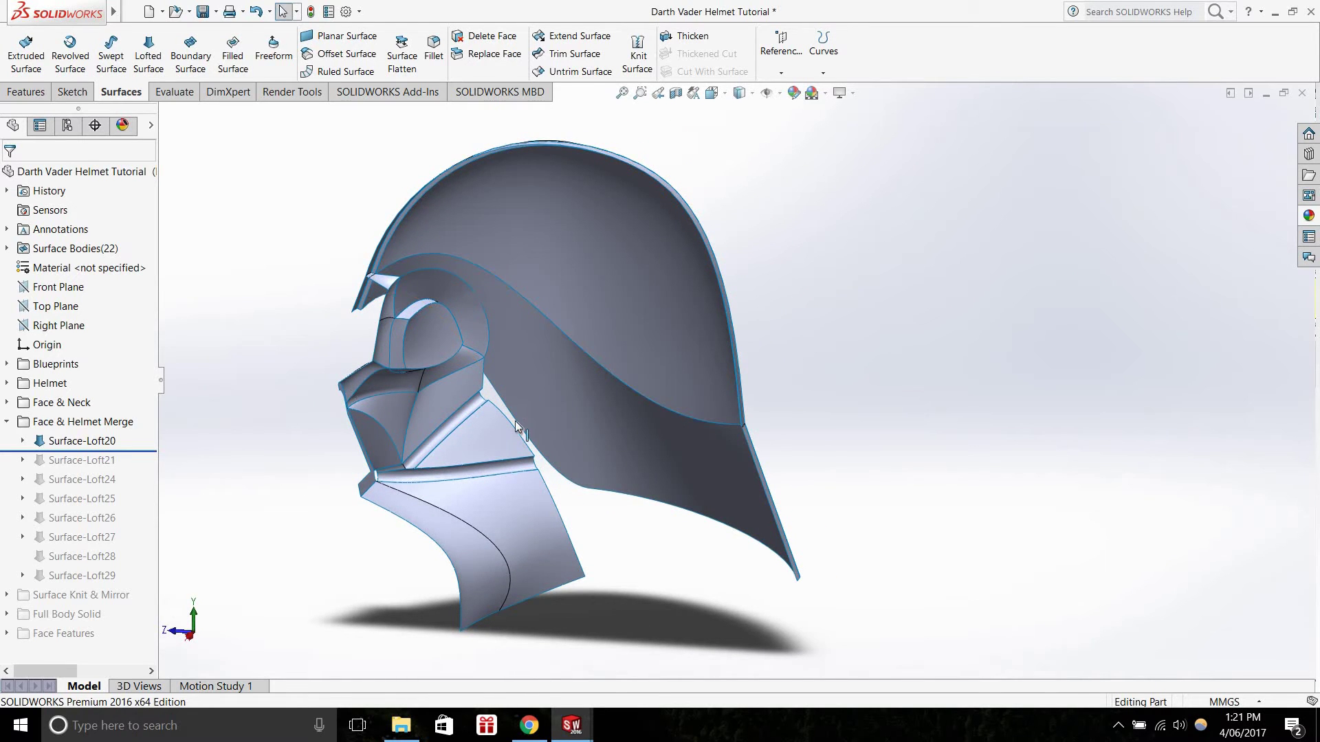
Examine the gap between face and helmet, selecting the neck edges and the helmet's lower Surface-Loft1 edge that bound it
{"action": "scroll", "coordinate": [516, 423], "scroll_direction": "down", "scroll_amount": 5}
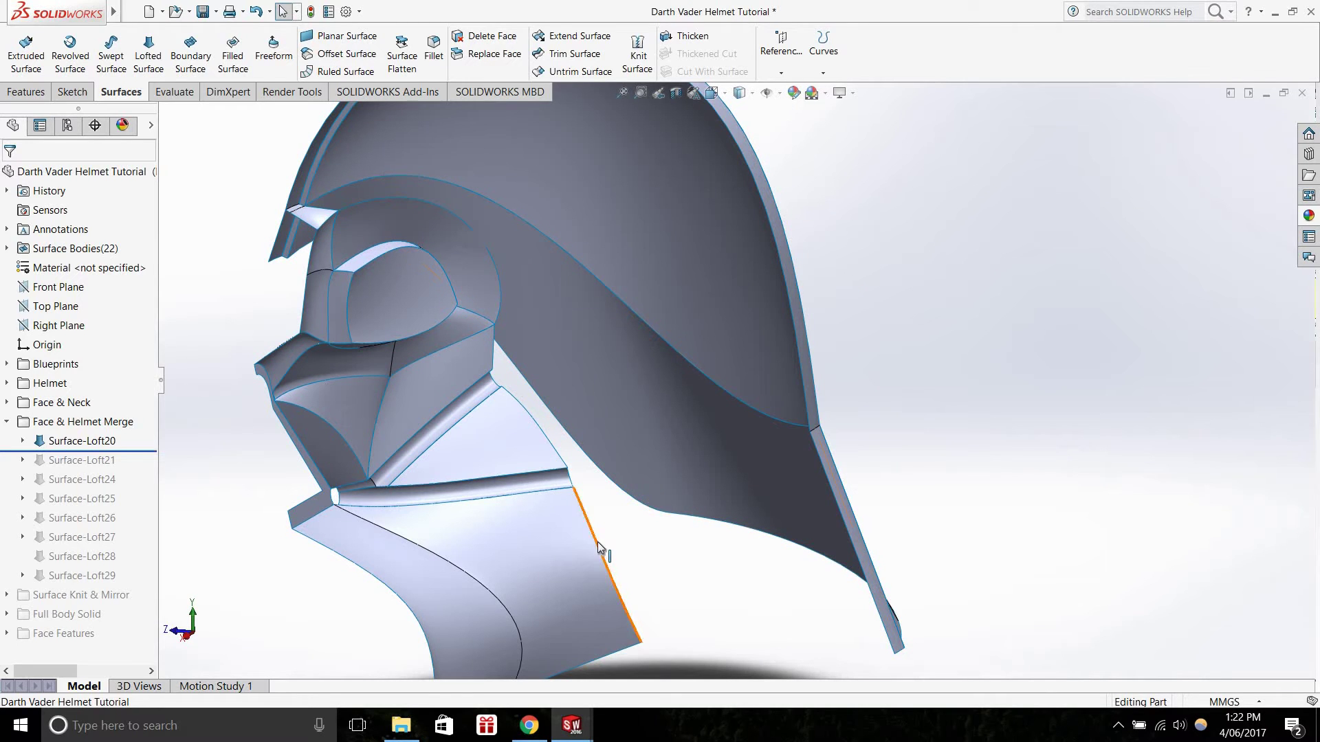
{"action": "left_click", "coordinate": [567, 474]}
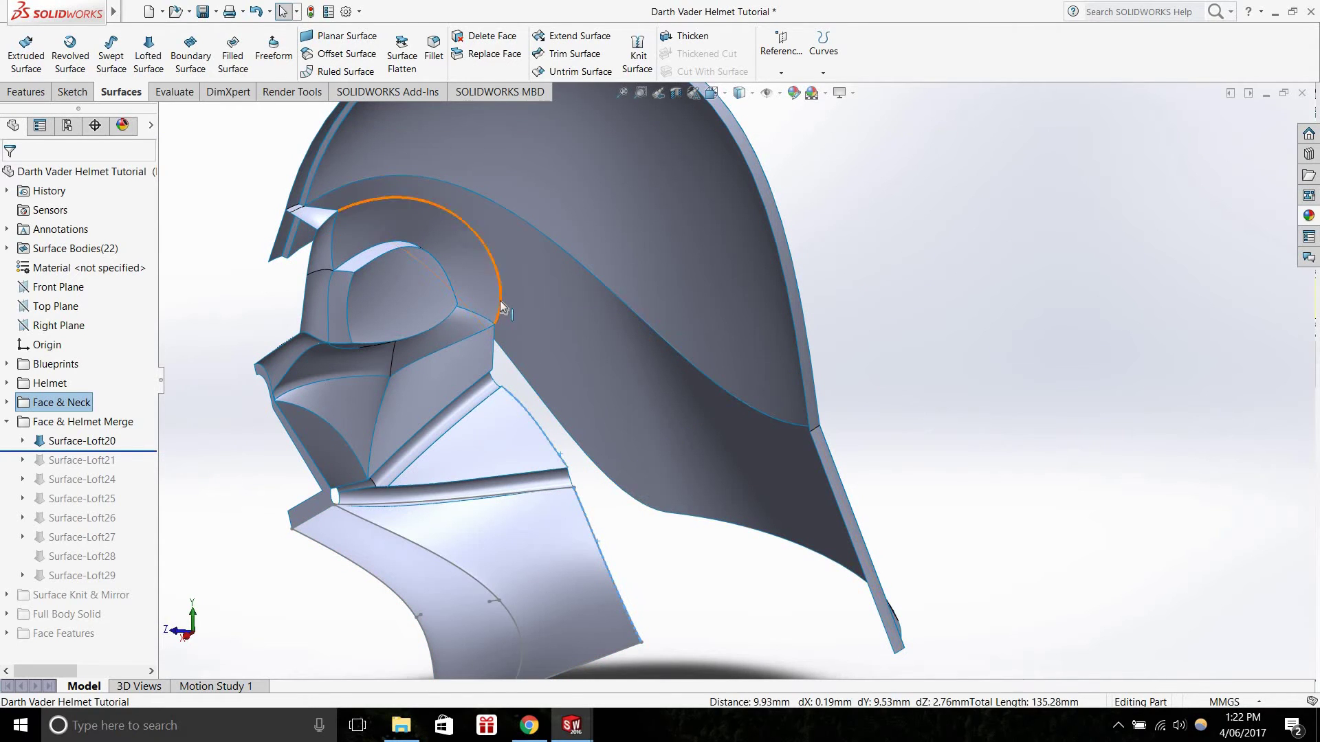
{"action": "scroll", "coordinate": [675, 325], "scroll_direction": "up", "scroll_amount": 2}
{"action": "scroll", "coordinate": [676, 348], "scroll_direction": "down", "scroll_amount": 3}
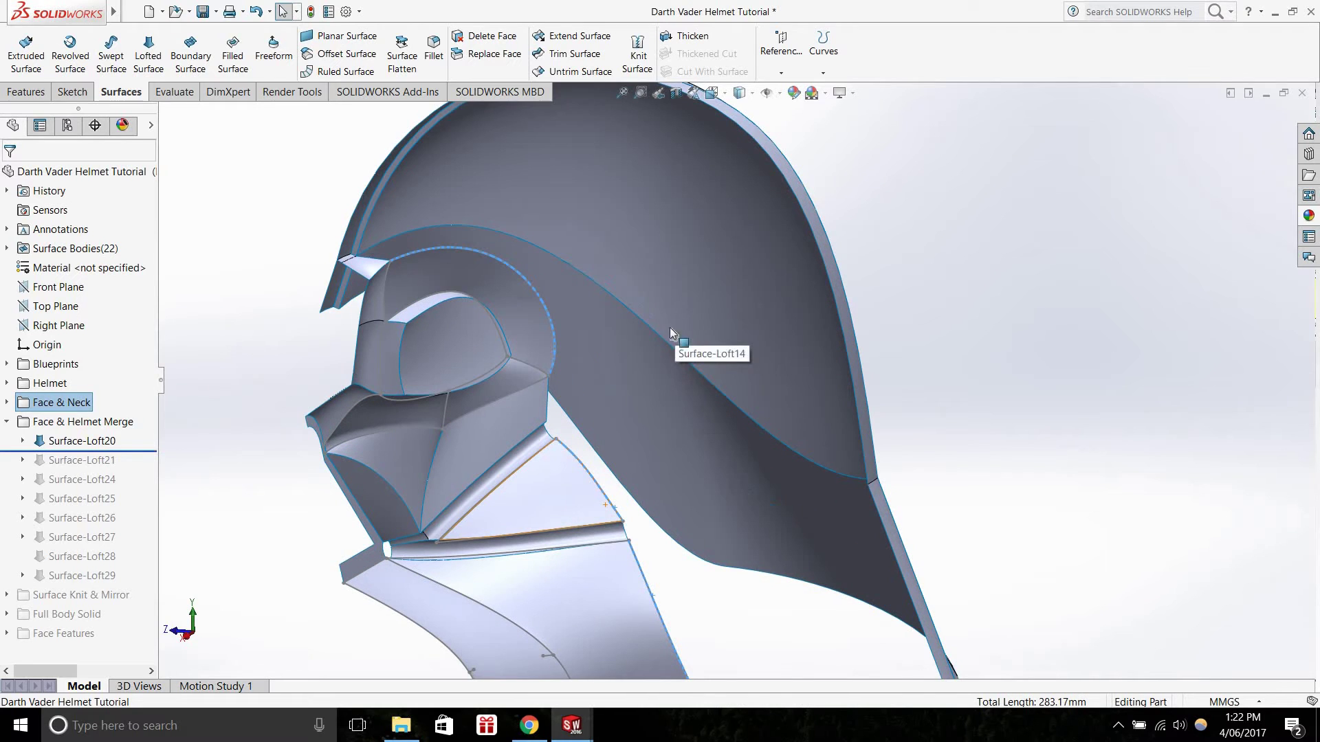
{"action": "left_click", "coordinate": [664, 339]}
{"action": "middle_click_drag", "start_coordinate": [704, 428], "coordinate": [699, 554]}
{"action": "scroll", "coordinate": [811, 446], "scroll_direction": "up", "scroll_amount": 3}
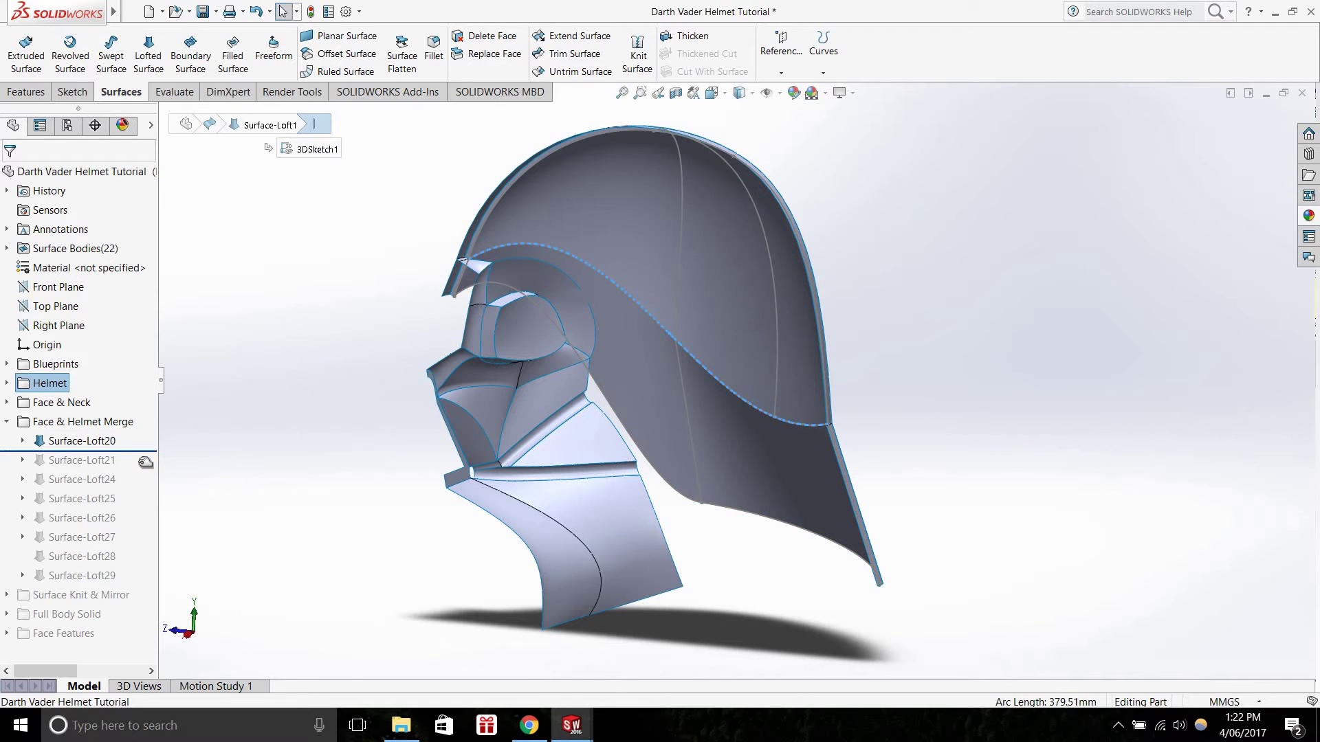
Roll the history forward to just after Surface-Loft21 and inspect its face between the eye area and the helmet
{"action": "left_click_drag", "start_coordinate": [145, 454], "coordinate": [145, 472]}
{"action": "left_click", "coordinate": [635, 321]}
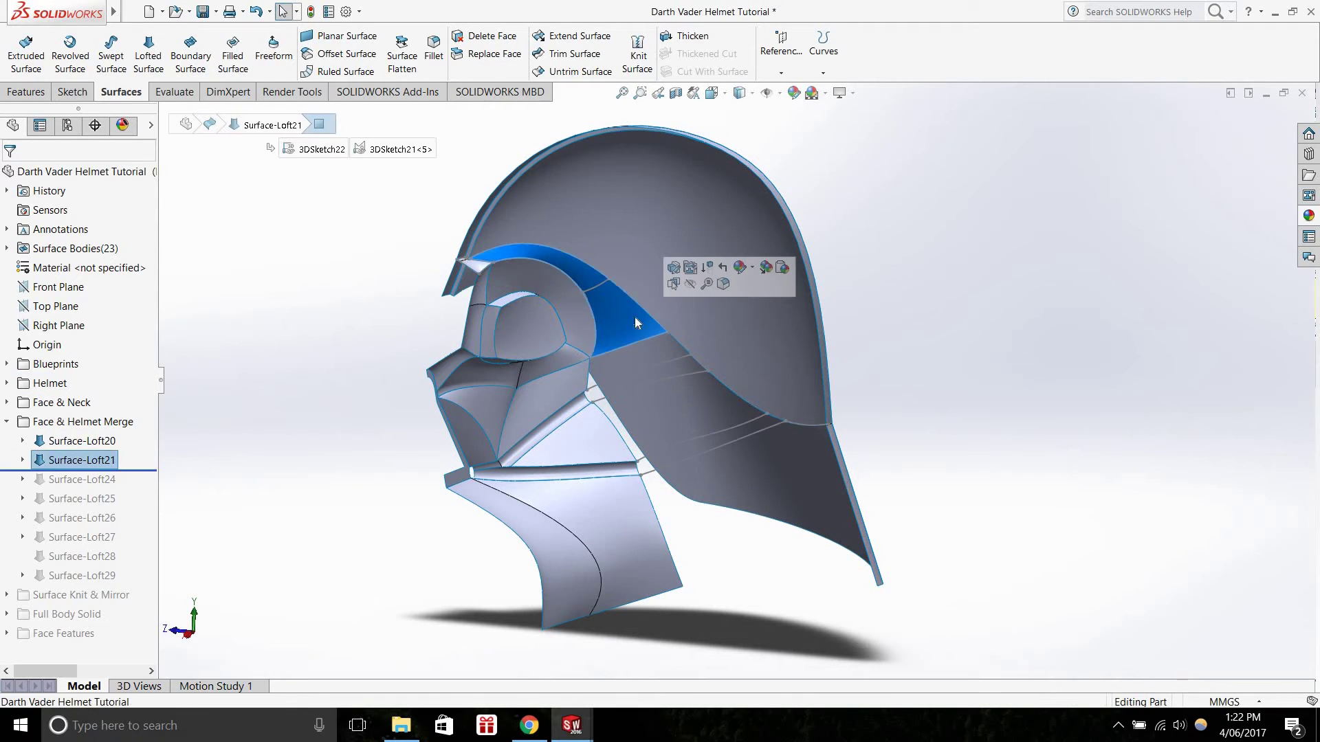
{"action": "scroll", "coordinate": [708, 252], "scroll_direction": "down", "scroll_amount": 4}
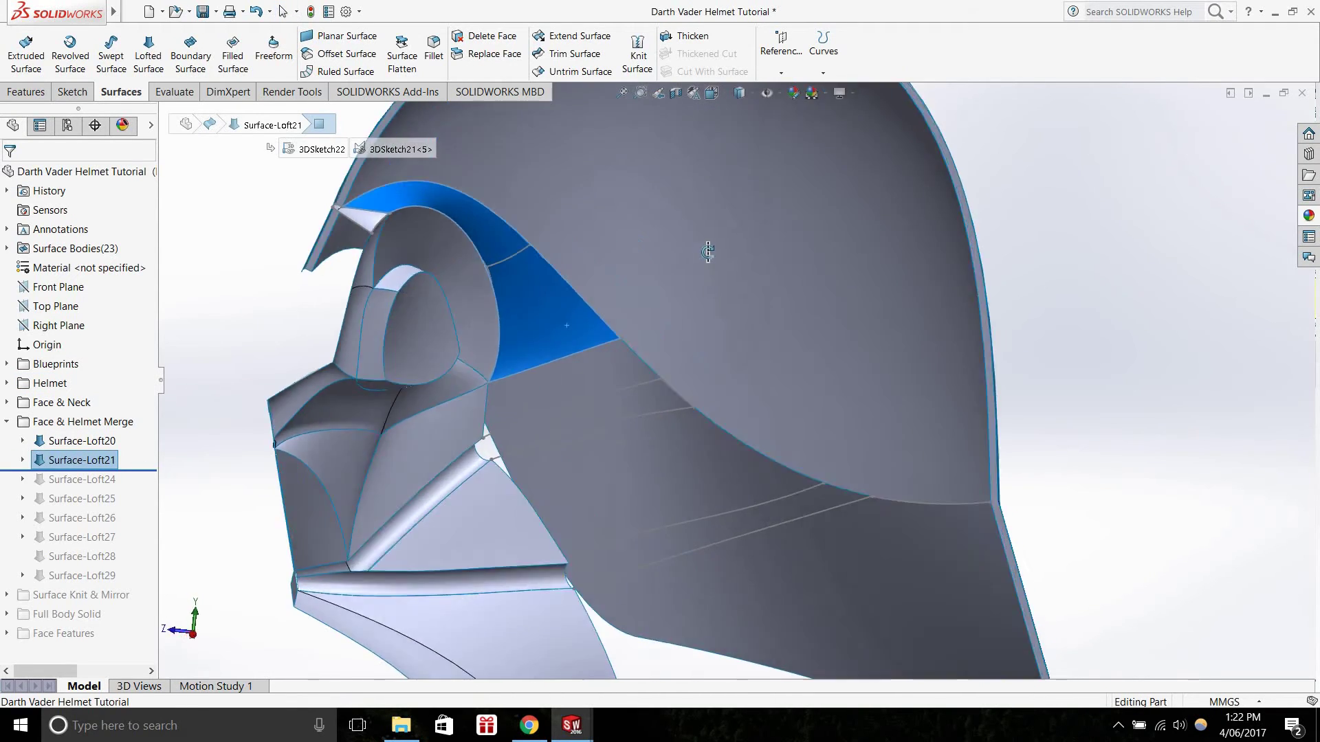
{"action": "middle_click_drag", "start_coordinate": [708, 252], "coordinate": [584, 337]}
Roll the history forward to just after Surface-Loft24 and inspect the curved strip joining the cheek tube to the helmet
{"action": "left_click_drag", "start_coordinate": [146, 472], "coordinate": [145, 489]}
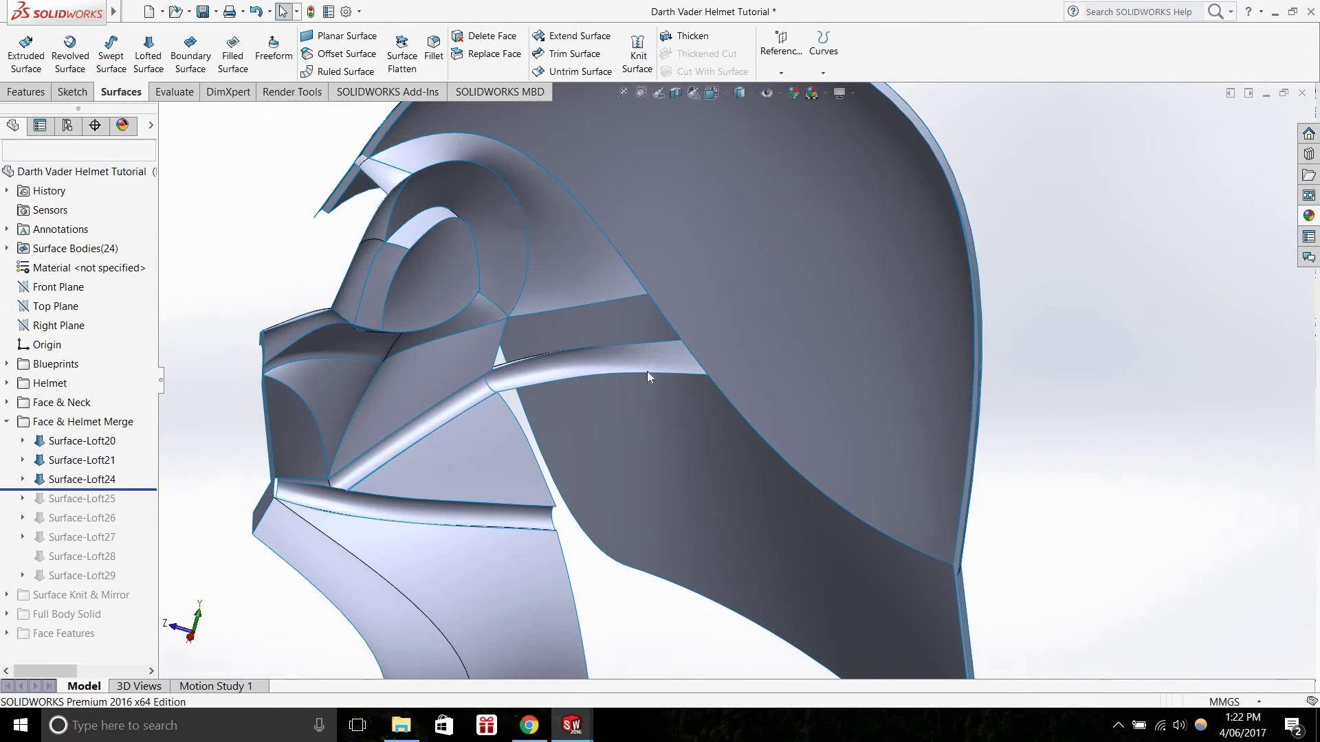
{"action": "scroll", "coordinate": [646, 375], "scroll_direction": "up", "scroll_amount": 4}
{"action": "scroll", "coordinate": [647, 380], "scroll_direction": "down", "scroll_amount": 3}
{"action": "middle_click_drag", "start_coordinate": [646, 382], "coordinate": [636, 385]}
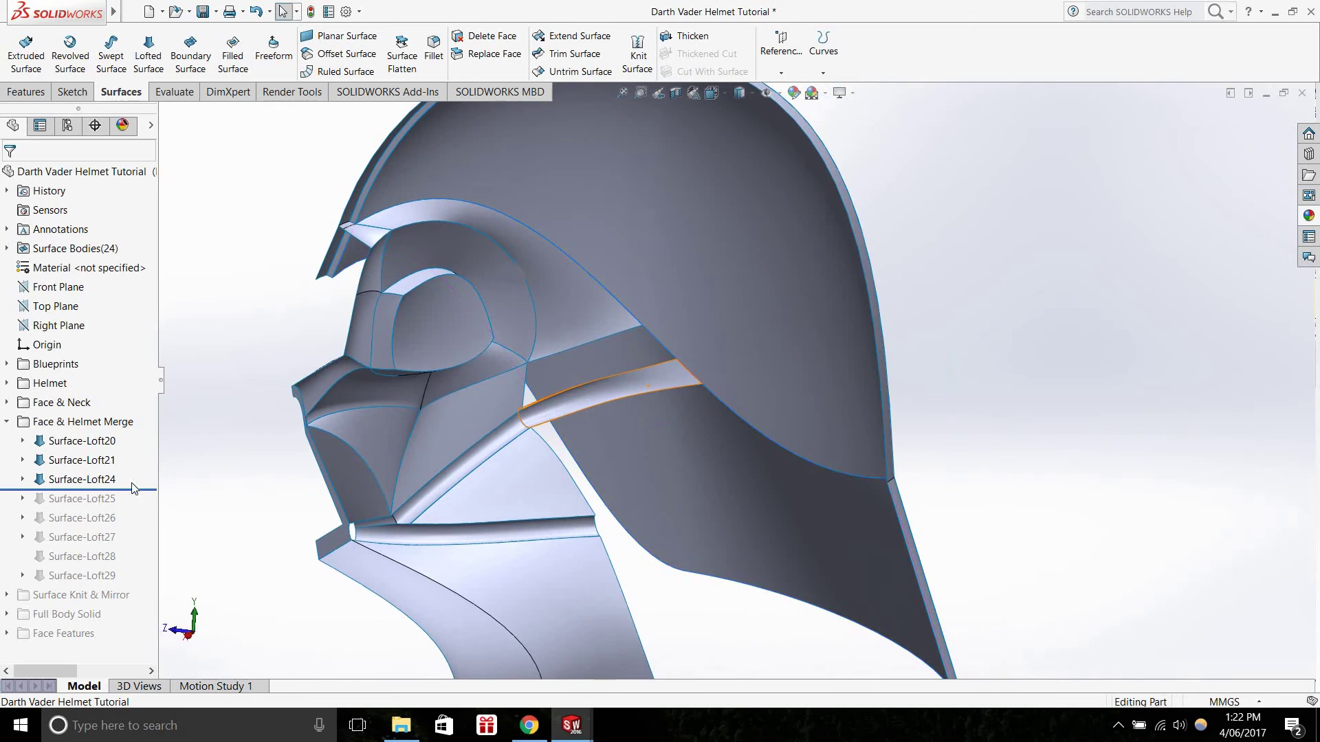
Roll the history forward to just after Surface-Loft29 and inspect the completed merge surfaces from the inner and outer sides
{"action": "left_click", "coordinate": [132, 484]}
{"action": "left_click_drag", "start_coordinate": [146, 491], "coordinate": [145, 585]}
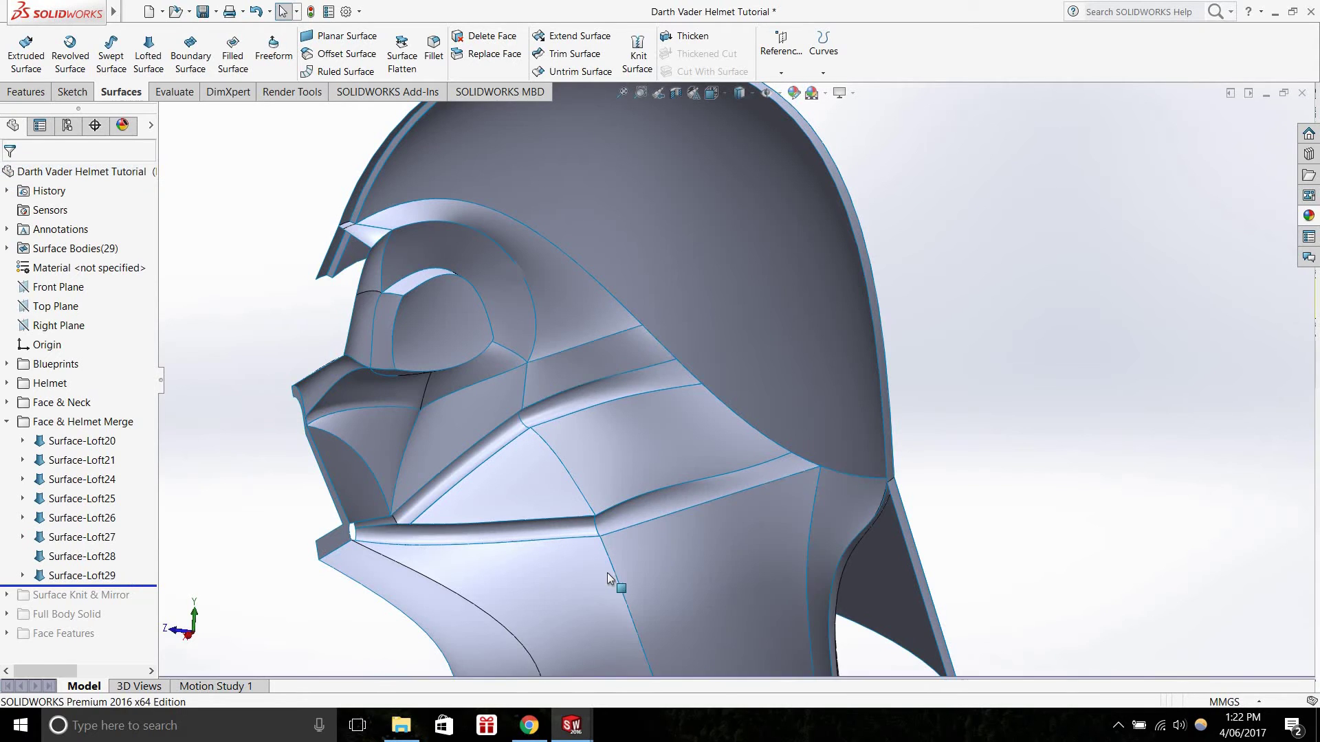
{"action": "scroll", "coordinate": [737, 502], "scroll_direction": "up", "scroll_amount": 3}
{"action": "middle_click_drag", "start_coordinate": [736, 502], "coordinate": [912, 507]}
{"action": "left_click", "coordinate": [690, 504]}
{"action": "key", "text": "Escape"}
{"action": "scroll", "coordinate": [801, 494], "scroll_direction": "down", "scroll_amount": 1}
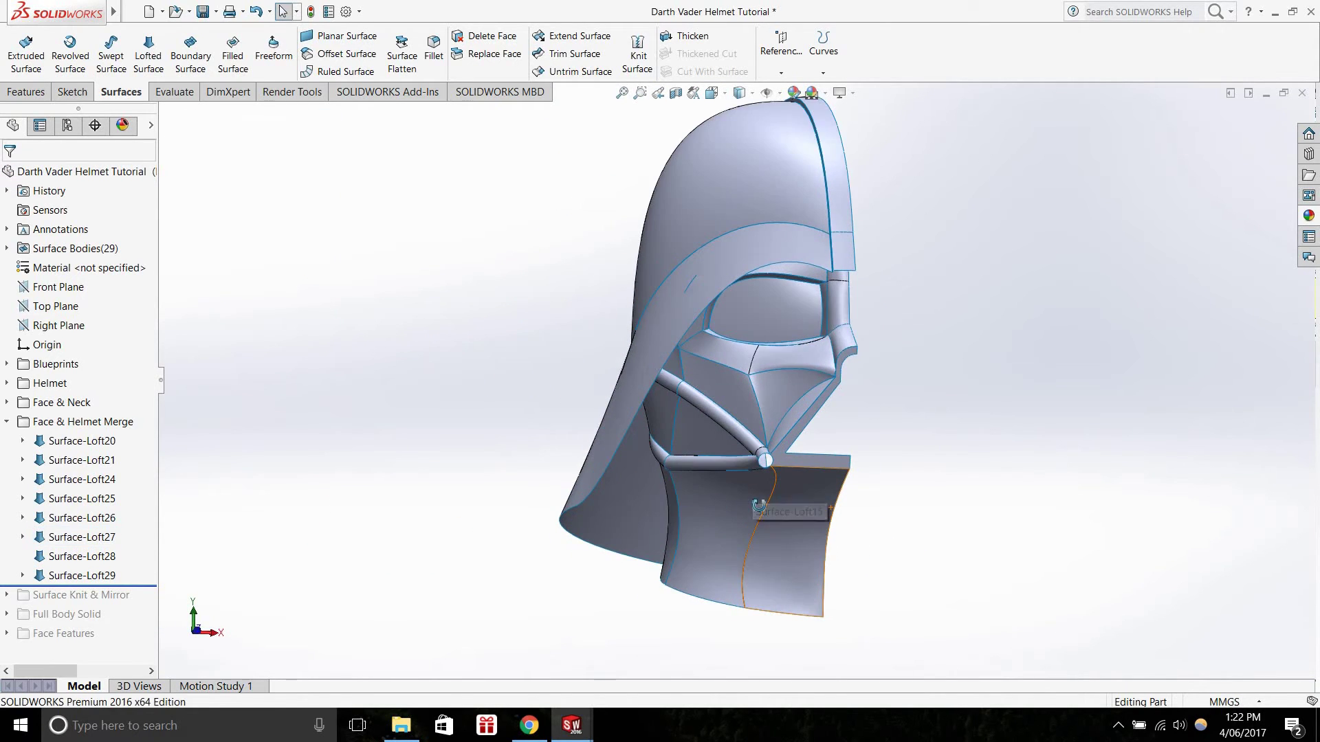
{"action": "middle_click_drag", "start_coordinate": [741, 506], "coordinate": [700, 505]}
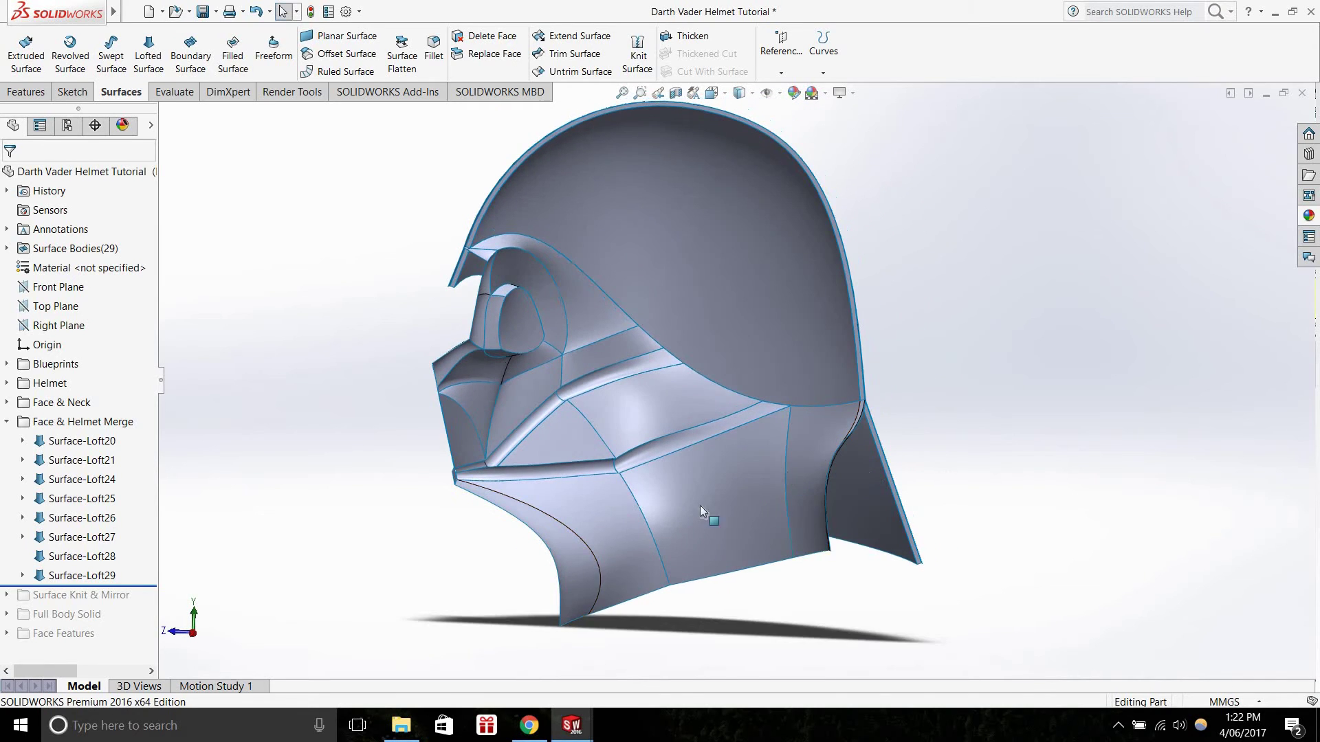
{"action": "scroll", "coordinate": [700, 505], "scroll_direction": "up", "scroll_amount": 2}
{"action": "scroll", "coordinate": [647, 619], "scroll_direction": "down", "scroll_amount": 2}
Switch to Chrome and compare the finished-helmet photo, the blueprint drawing and the photo of the mask without its outer helmet
{"action": "left_click", "coordinate": [529, 725]}
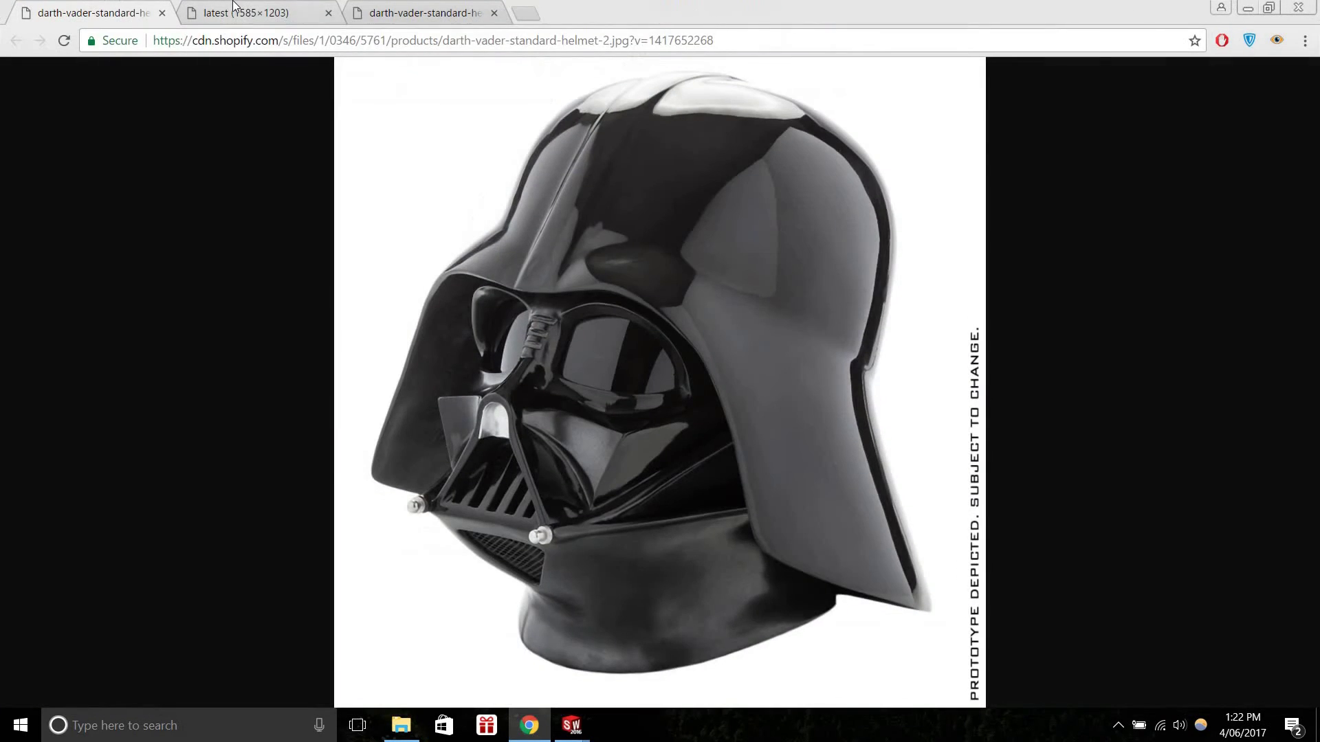
{"action": "left_click", "coordinate": [247, 13]}
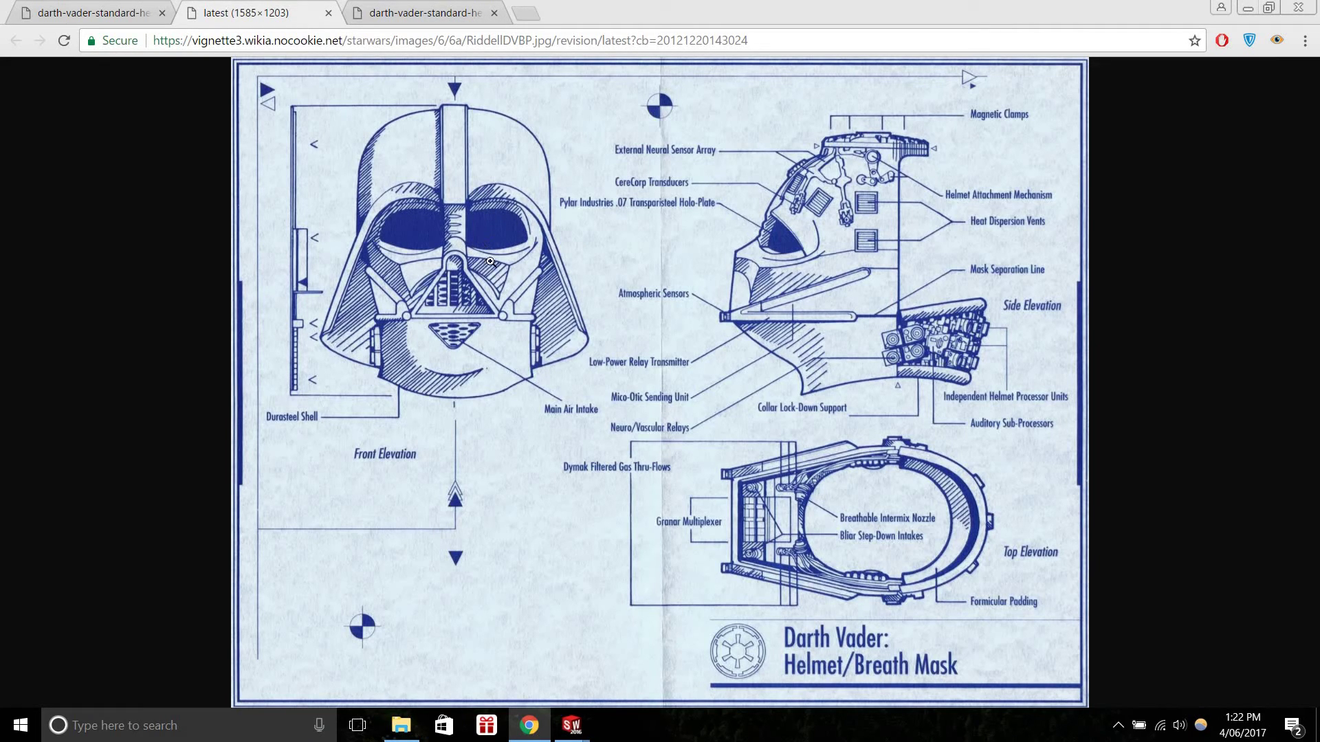
{"action": "left_click", "coordinate": [456, 12]}
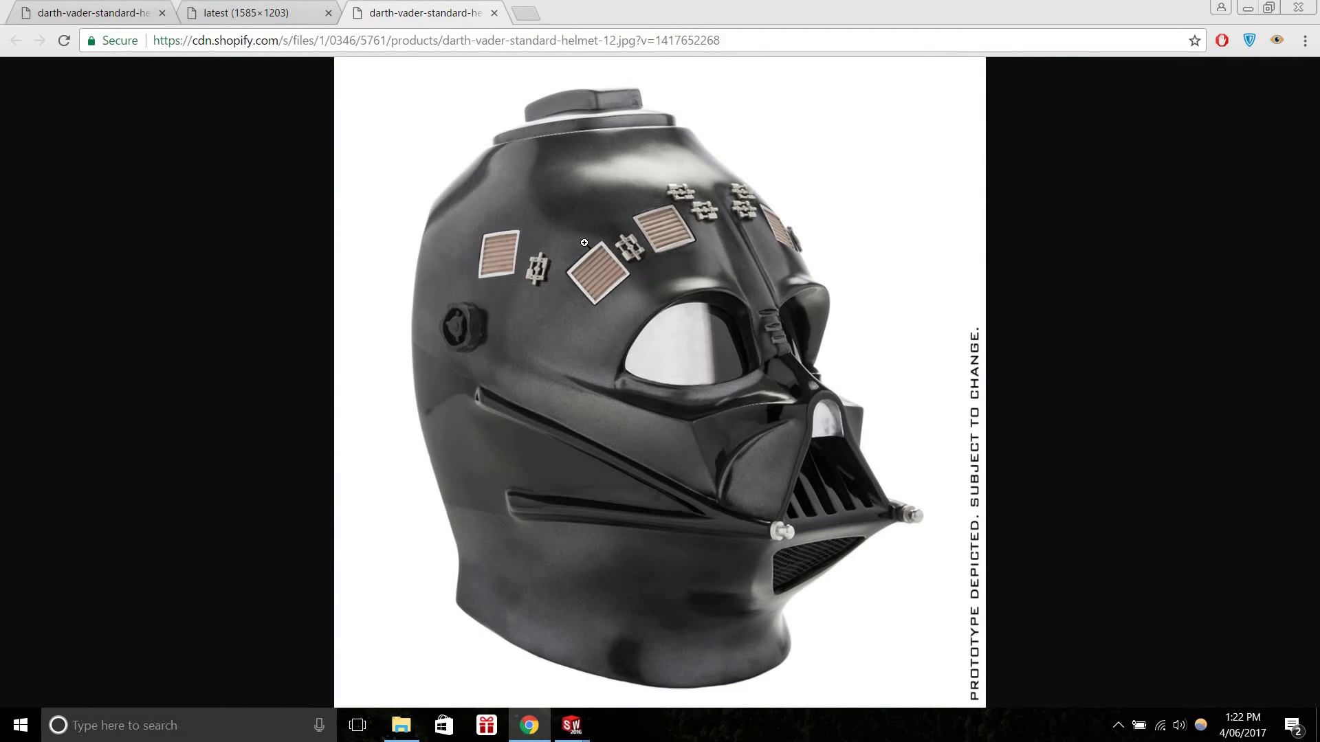
{"action": "left_click", "coordinate": [292, 8]}
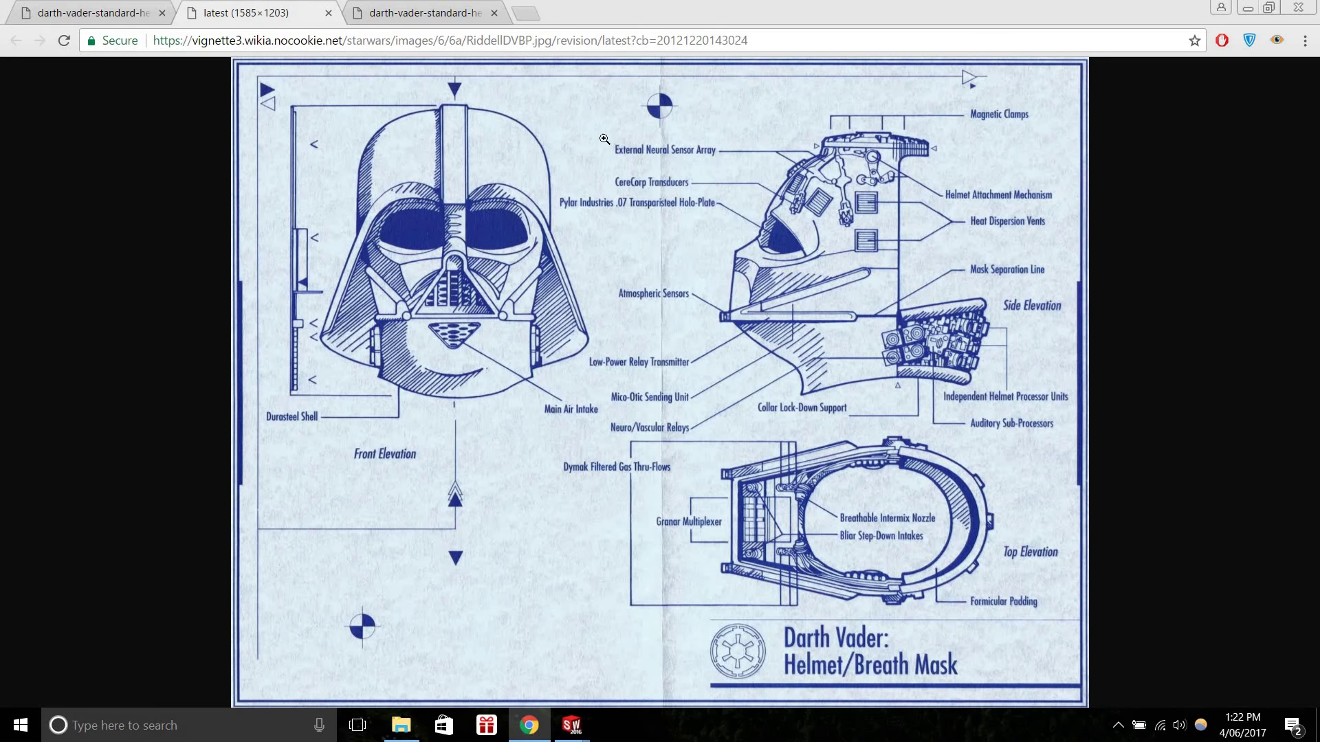
{"action": "left_click", "coordinate": [399, 7]}
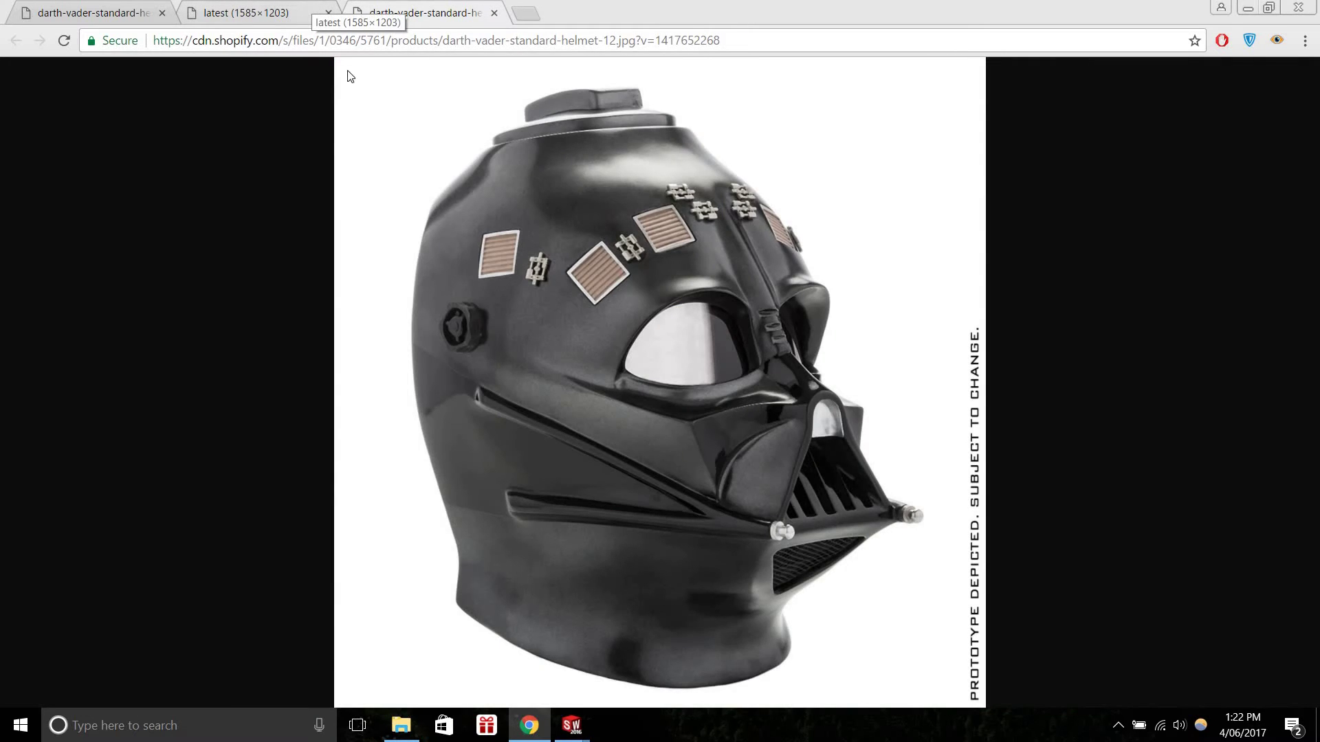
{"action": "left_click", "coordinate": [302, 12]}
Switch back to the Darth Vader Helmet Tutorial part in SOLIDWORKS and inspect the merged face, neck and helmet surfaces from inside
{"action": "mouse_move", "coordinate": [572, 725]}
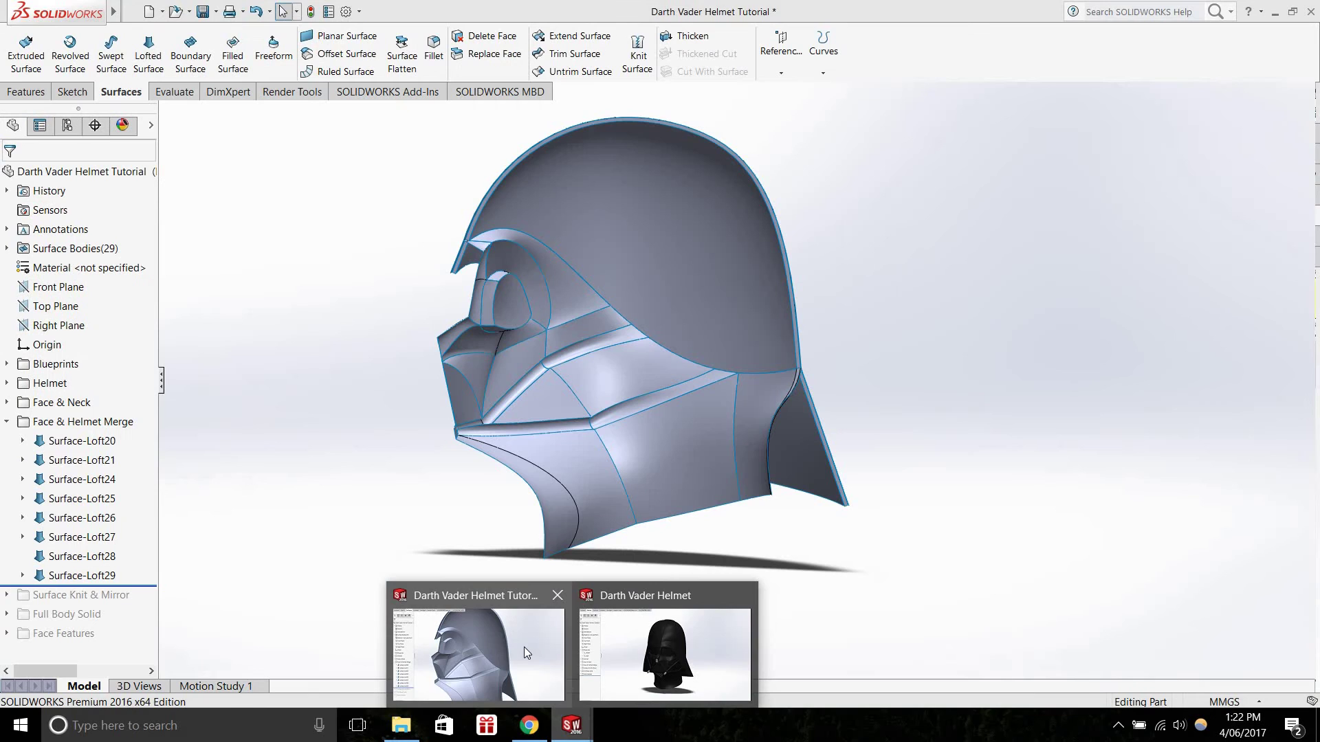
{"action": "left_click", "coordinate": [524, 646]}
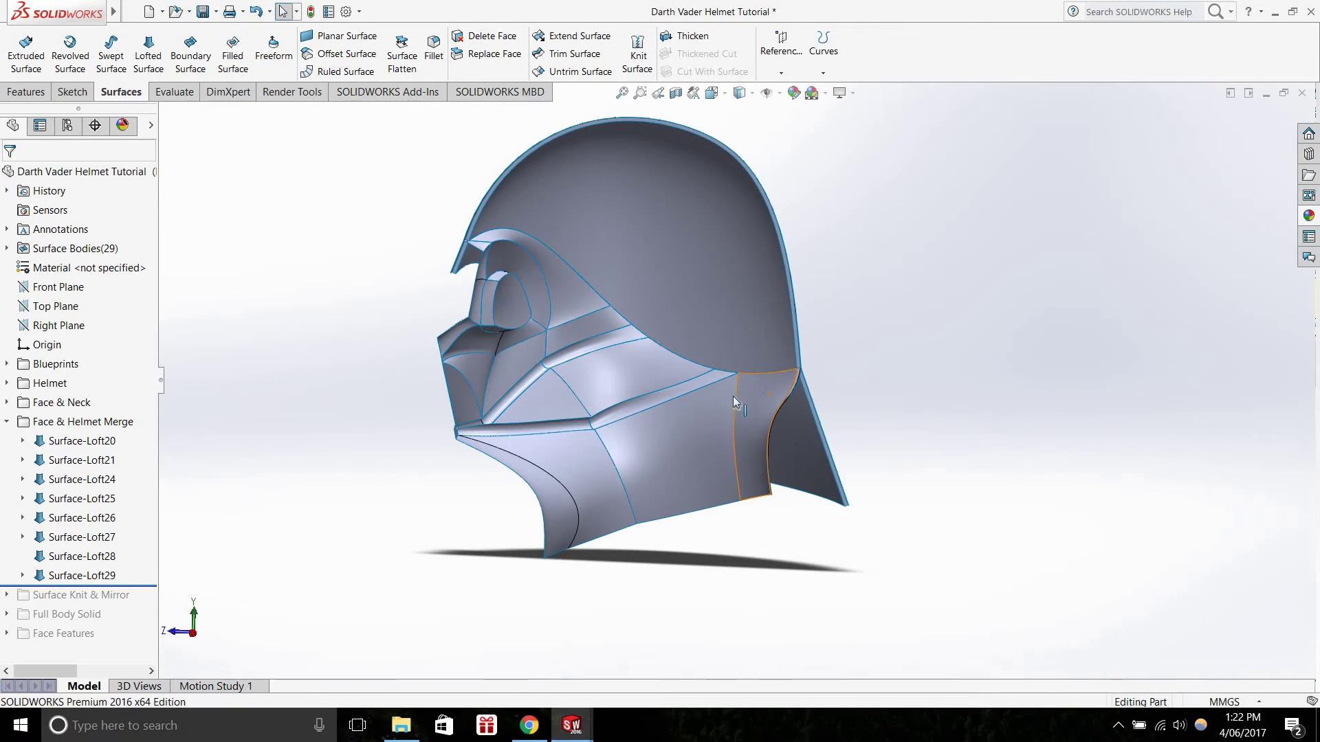
{"action": "left_click", "coordinate": [735, 398]}
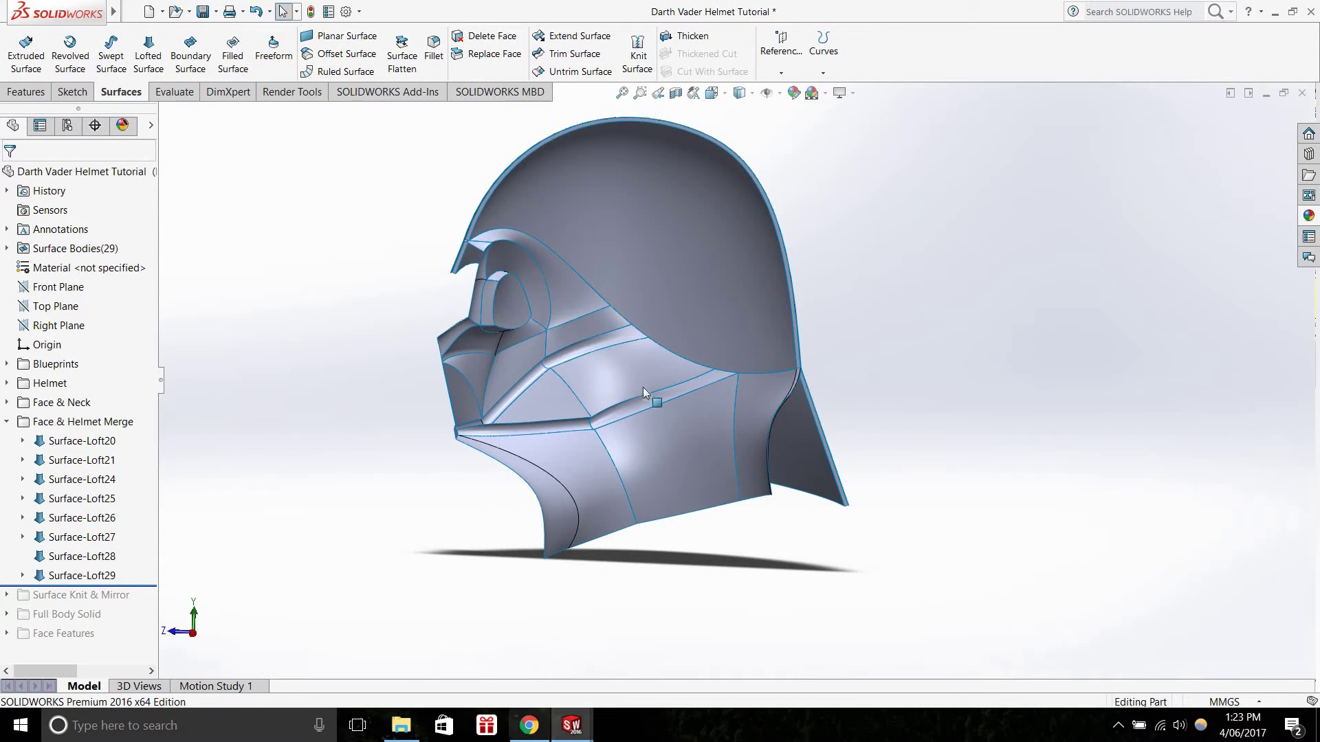
{"action": "mouse_move", "coordinate": [646, 348]}
{"action": "middle_mouse_down"}
{"action": "mouse_move", "coordinate": [673, 374]}
{"action": "mouse_move", "coordinate": [767, 584]}
{"action": "mouse_move", "coordinate": [653, 370]}
{"action": "middle_mouse_up"}
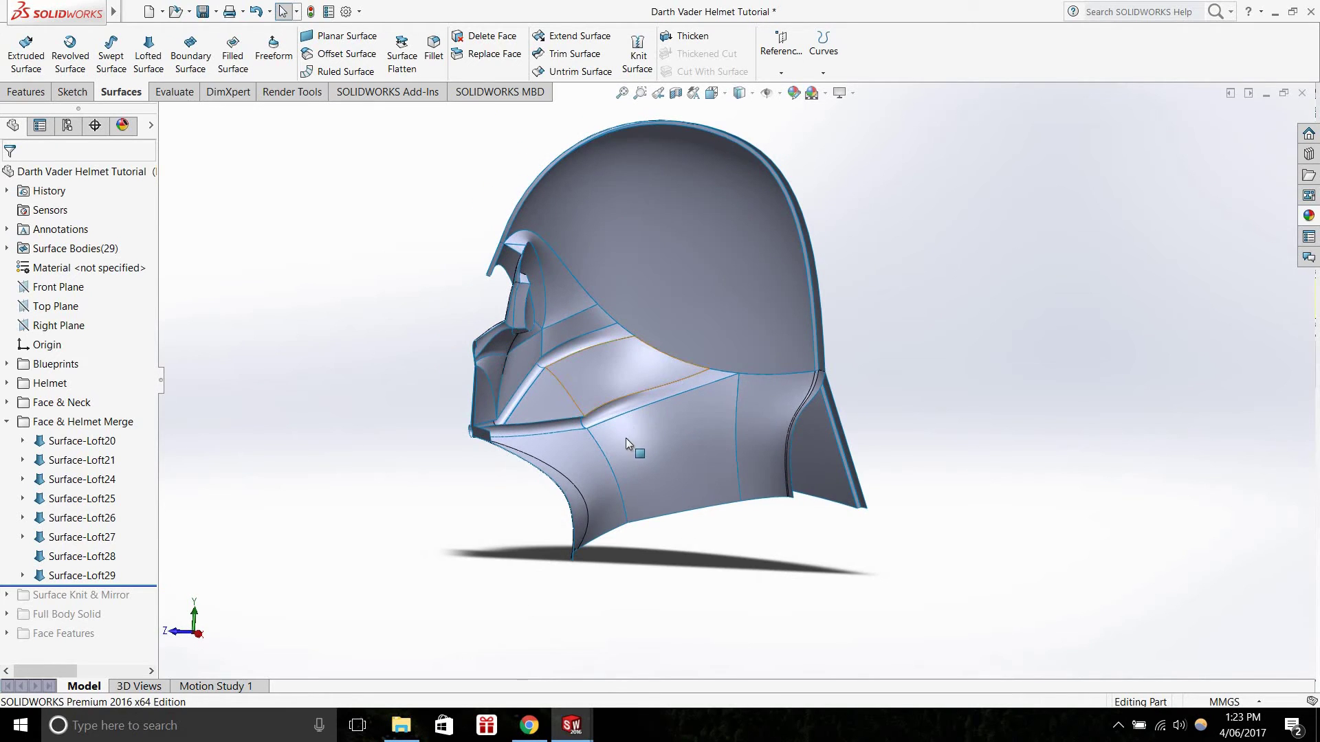
{"action": "scroll", "coordinate": [625, 439], "scroll_direction": "down", "scroll_amount": 2}
{"action": "middle_click_drag", "start_coordinate": [601, 428], "coordinate": [519, 407]}
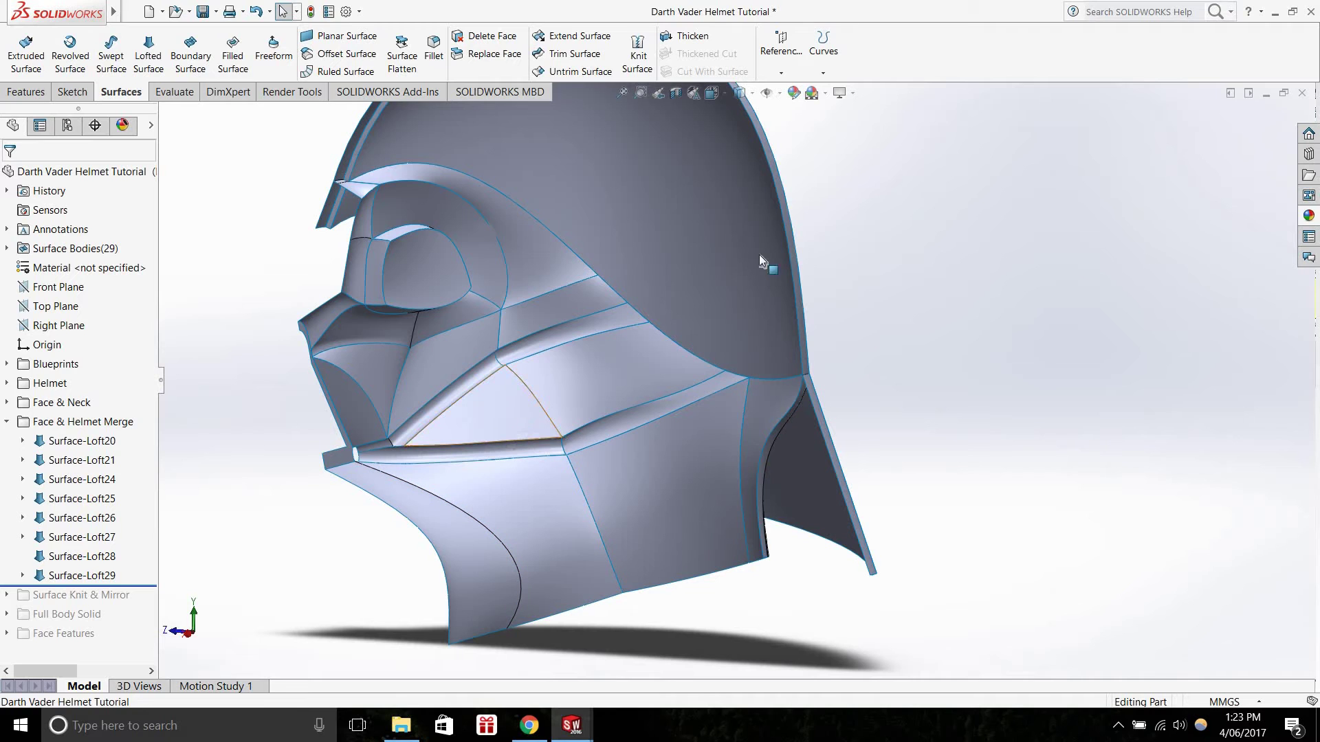
{"action": "left_click", "coordinate": [544, 374]}
{"action": "left_click", "coordinate": [808, 233]}
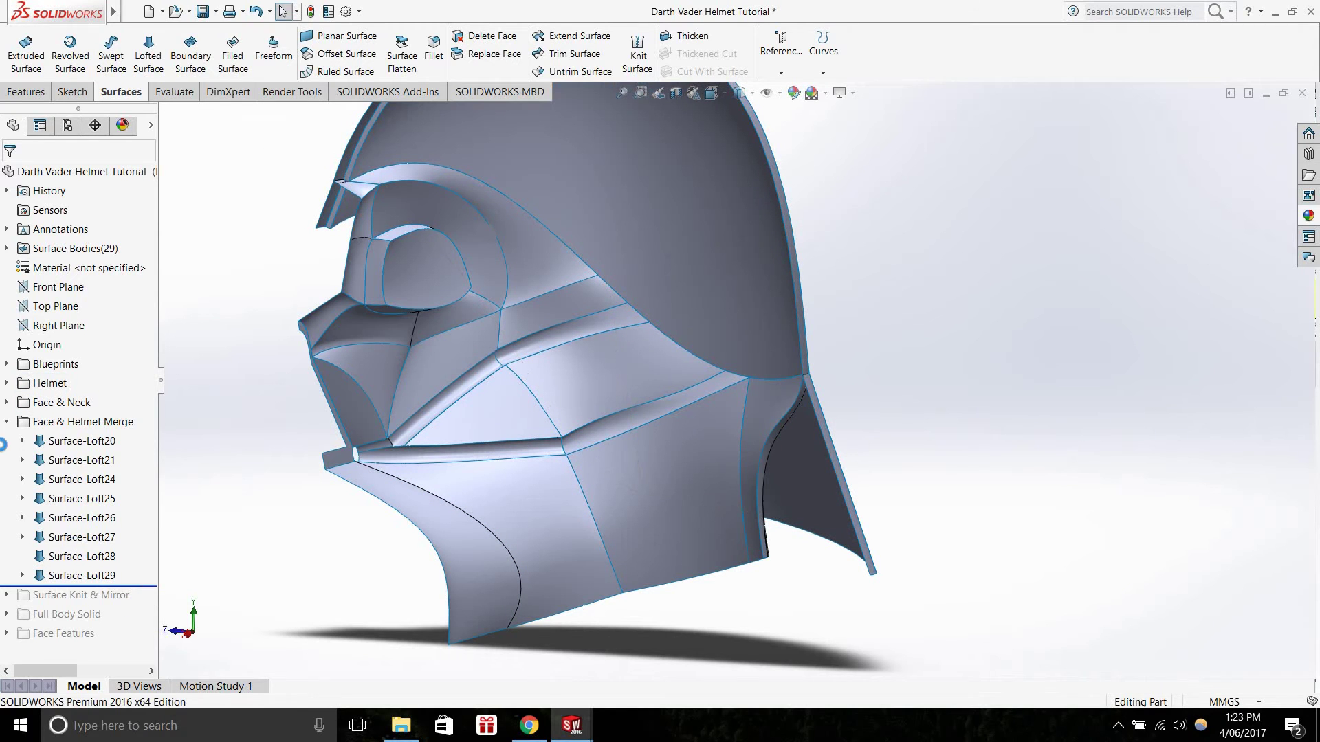
Roll the history forward past the Surface Knit & Mirror folder, collapse Face & Helmet Merge and list the knit-and-mirror features
{"action": "key", "text": "Down"}
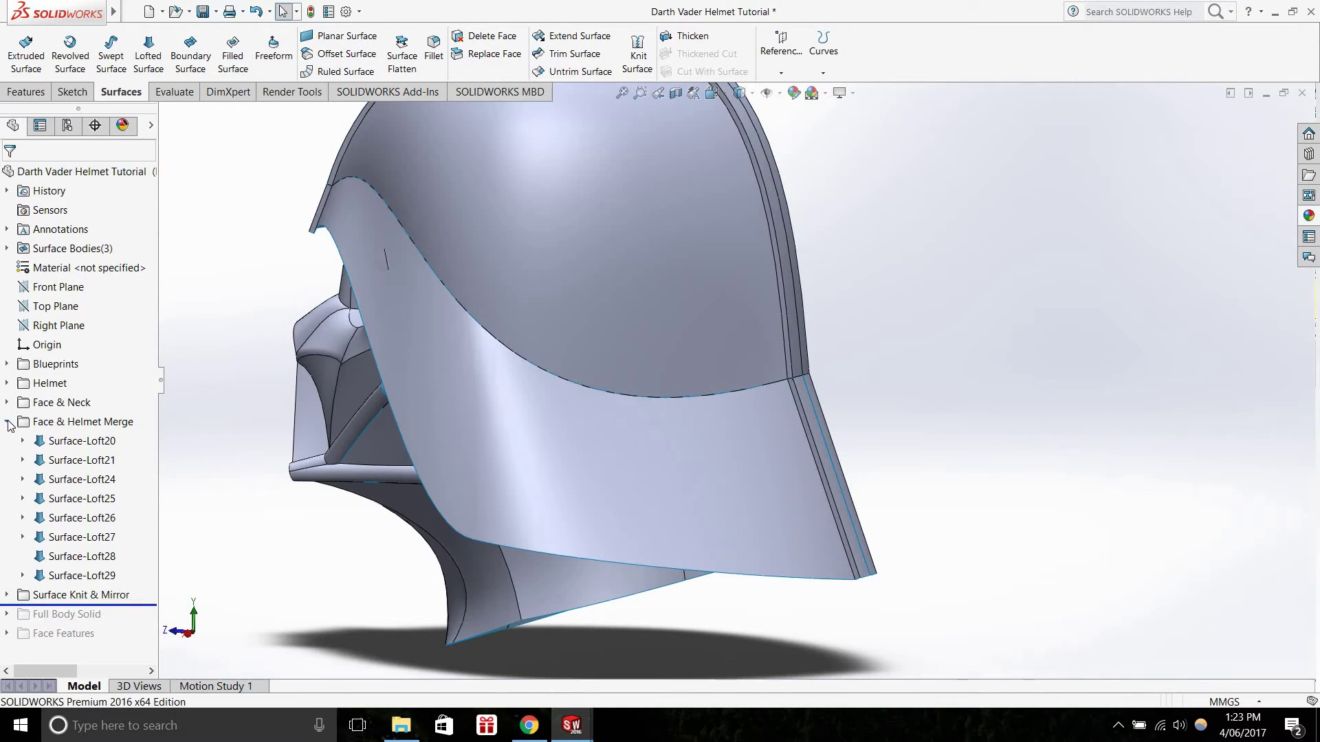
{"action": "left_click", "coordinate": [7, 422]}
{"action": "left_click", "coordinate": [7, 441]}
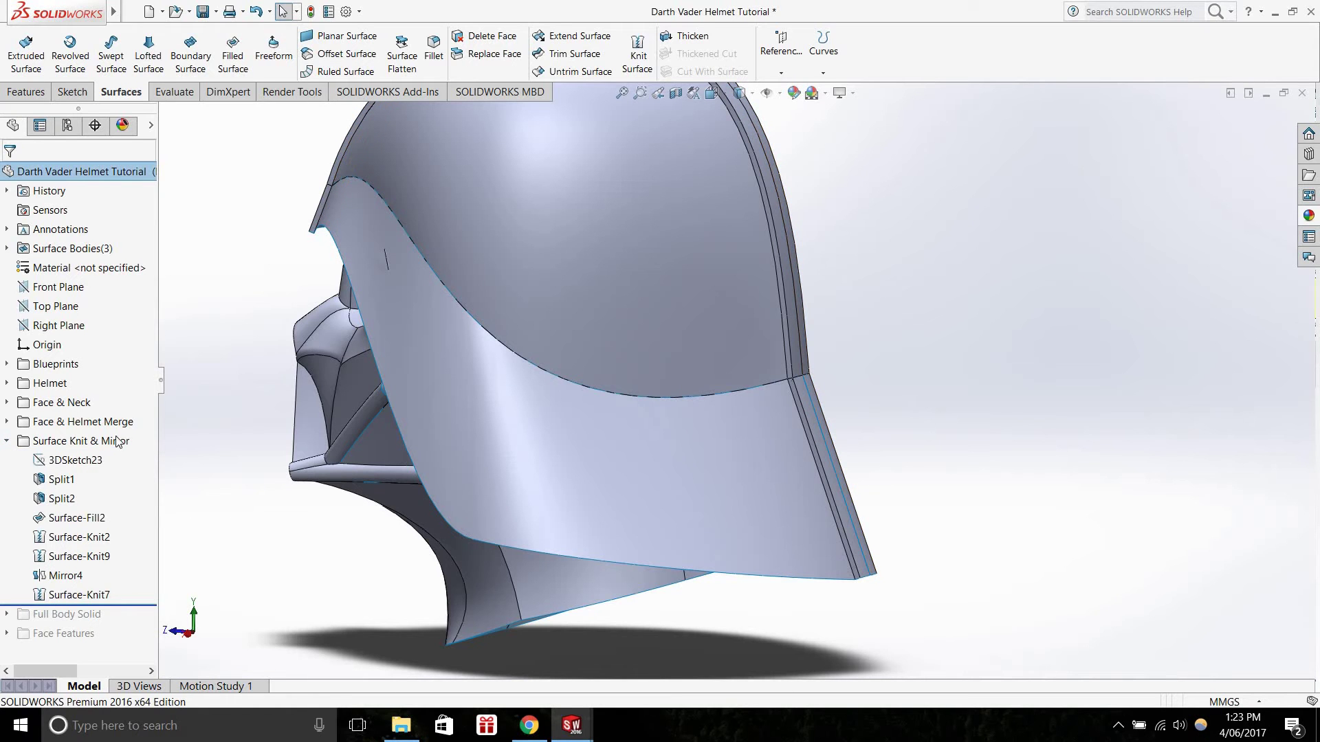
{"action": "middle_click_drag", "start_coordinate": [459, 522], "coordinate": [295, 449]}
{"action": "scroll", "coordinate": [296, 448], "scroll_direction": "up", "scroll_amount": 3}
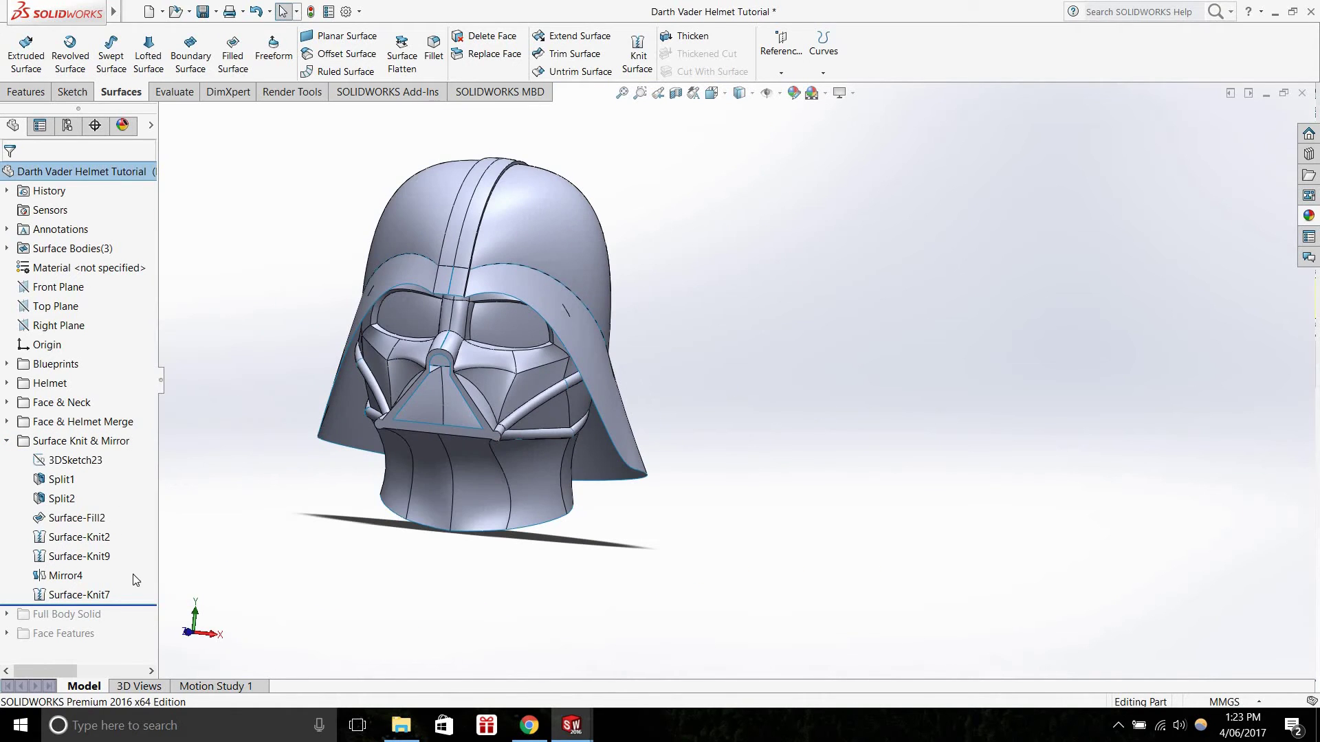
Roll the history back to just after 3DSketch23 and select that sketch in the Surface Knit & Mirror folder
{"action": "left_click_drag", "start_coordinate": [124, 473], "coordinate": [124, 470]}
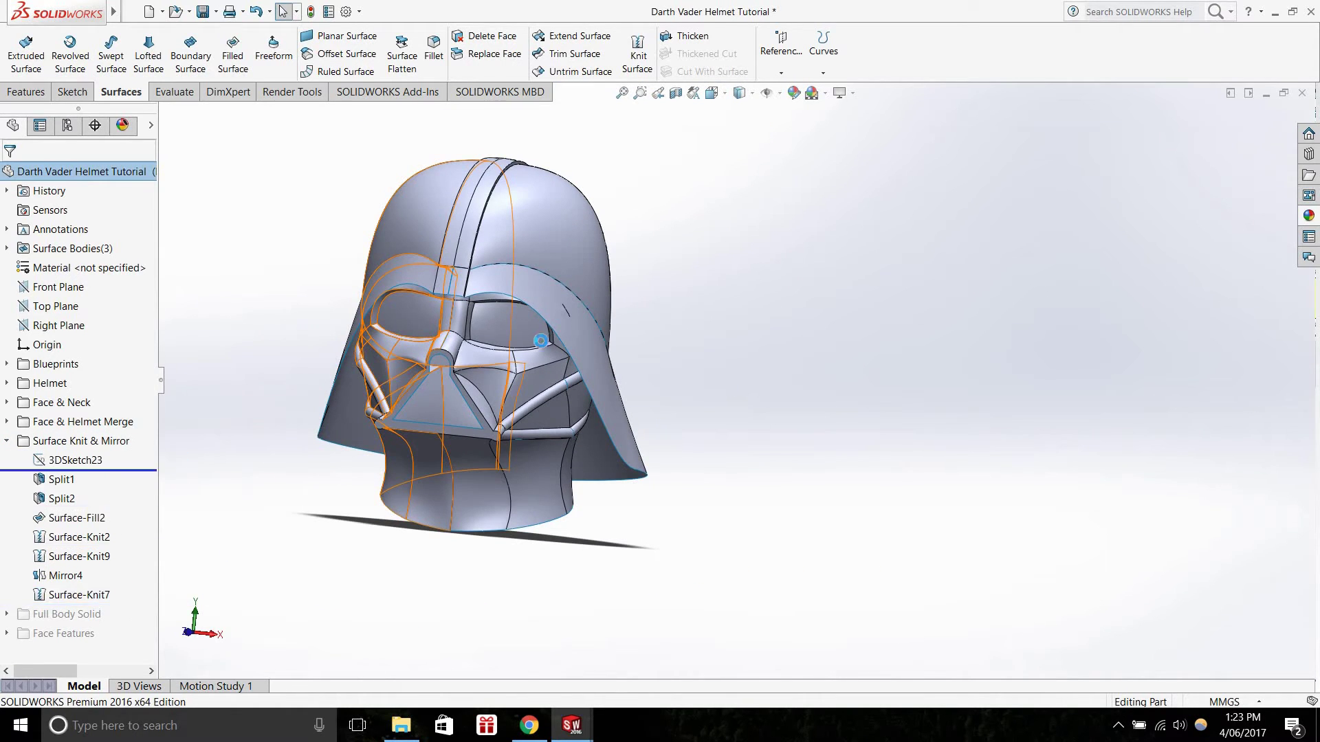
{"action": "middle_click_drag", "start_coordinate": [441, 388], "coordinate": [407, 392]}
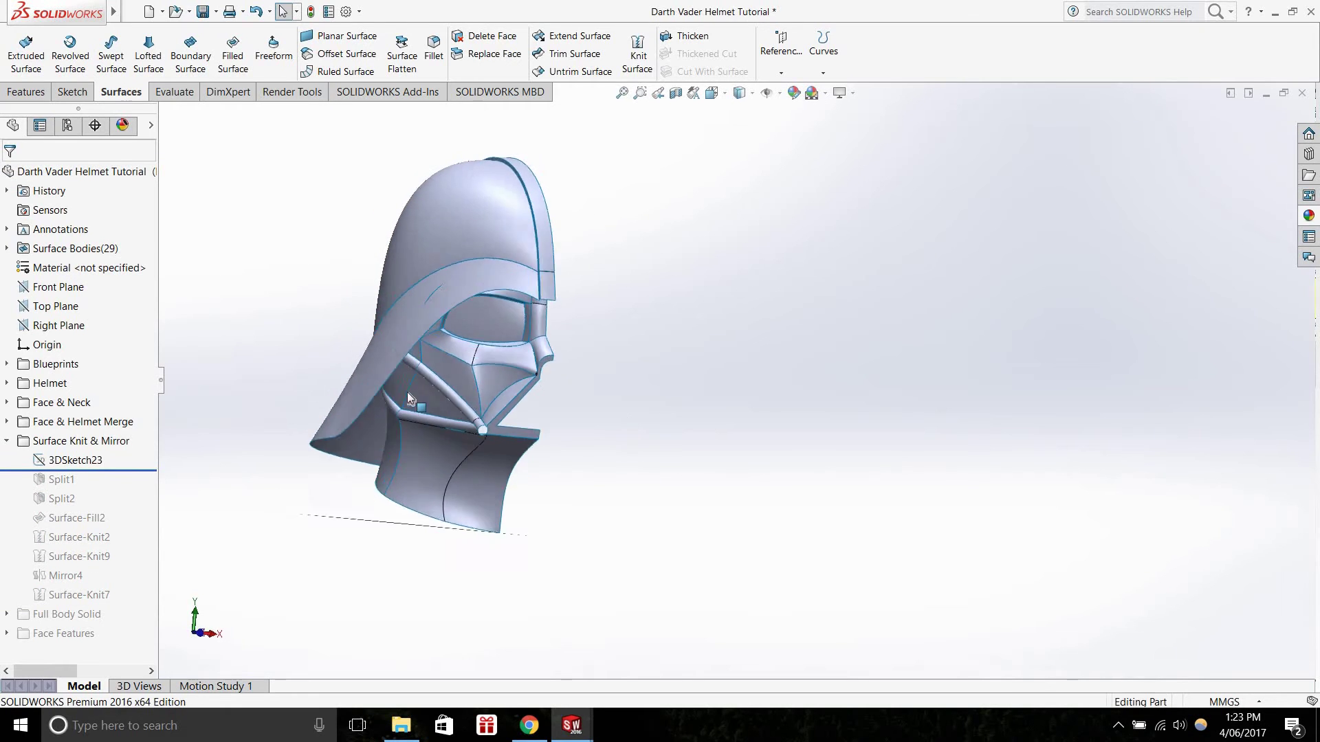
{"action": "left_click", "coordinate": [78, 460]}
Roll the history forward to just after Split1, select it and inspect the split surfaces from the helmet's inner side
{"action": "scroll", "coordinate": [460, 249], "scroll_direction": "down", "scroll_amount": 2}
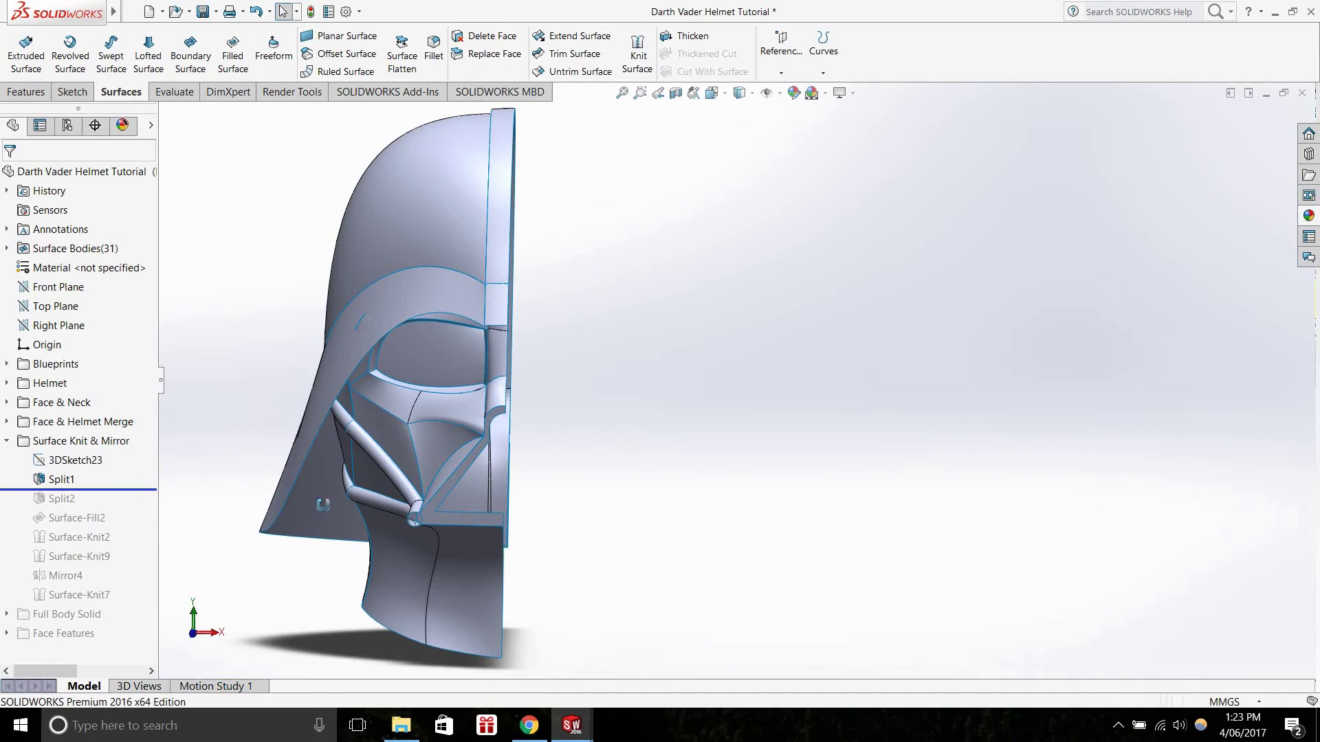
{"action": "middle_click_drag", "start_coordinate": [321, 504], "coordinate": [138, 496]}
{"action": "left_click", "coordinate": [62, 479]}
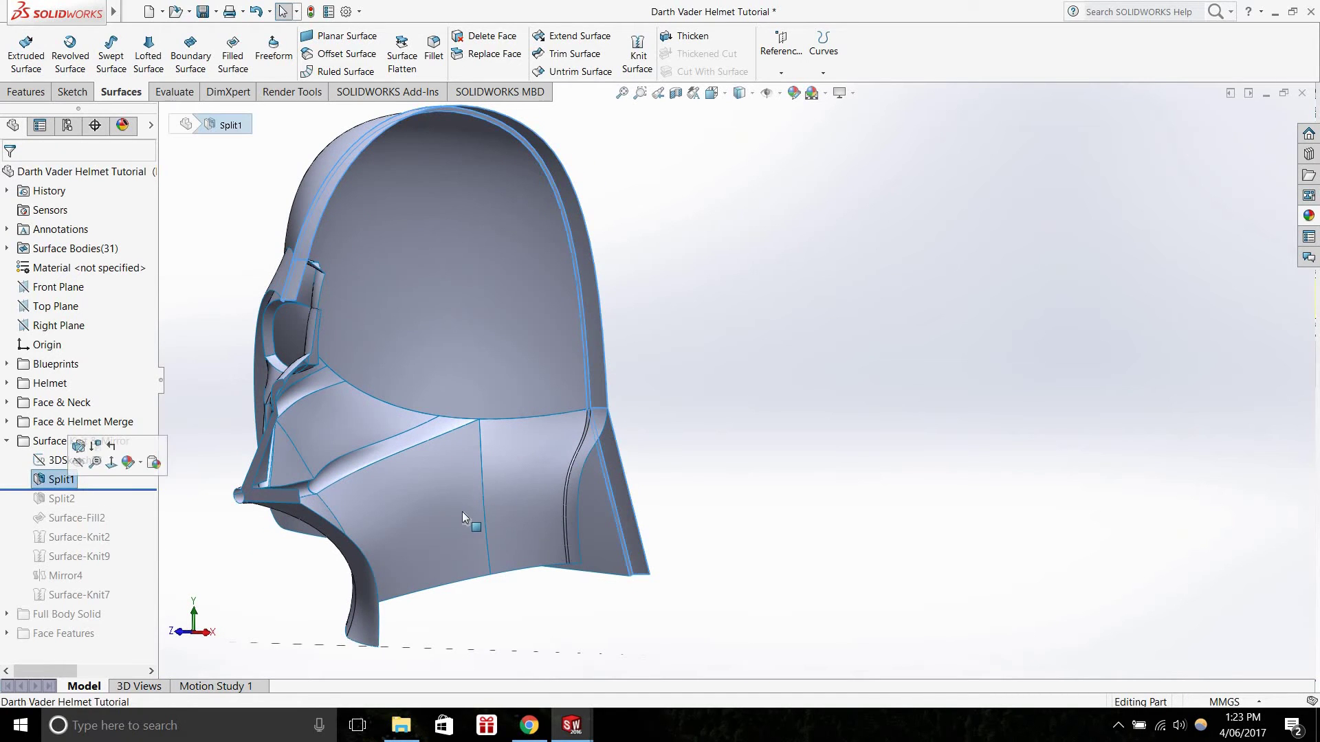
{"action": "key", "text": "ctrl+4"}
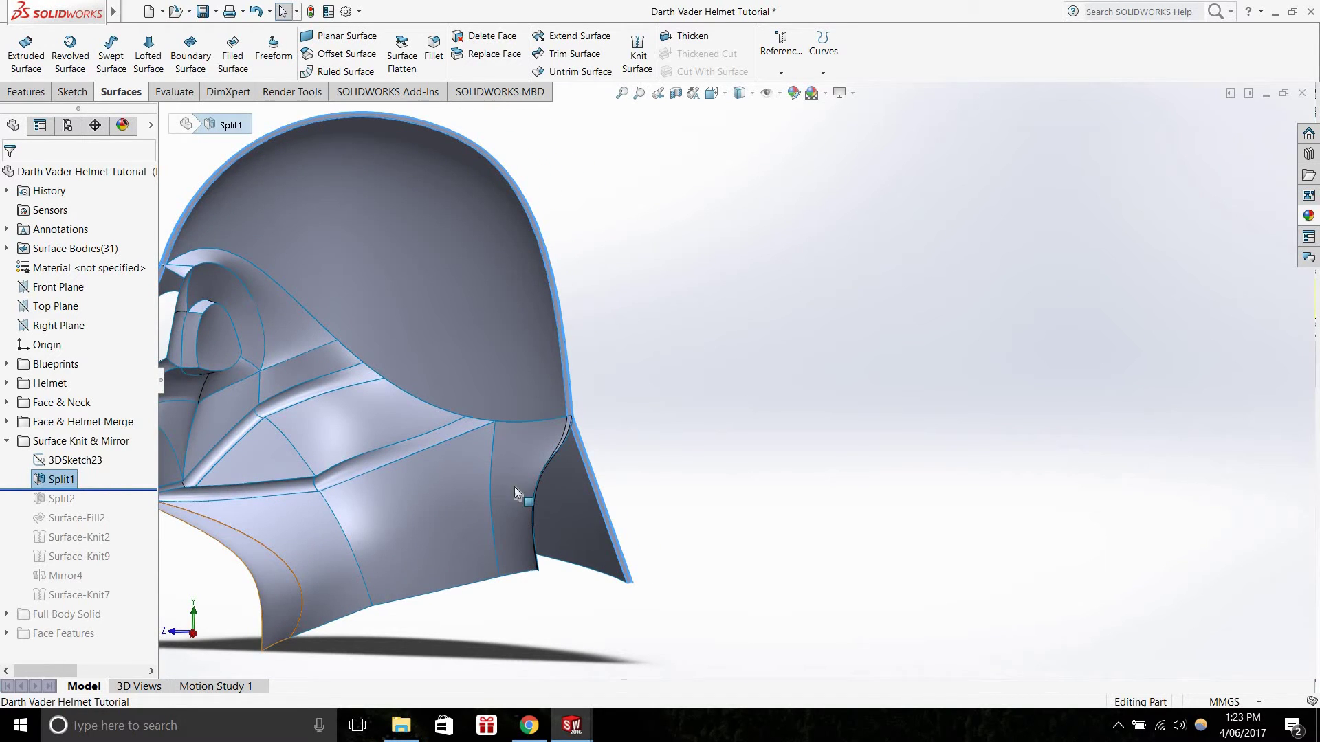
Roll the history forward past Split2 to just after Surface-Fill2 in the Surface Knit & Mirror folder
{"action": "scroll", "coordinate": [514, 487], "scroll_direction": "up", "scroll_amount": 3}
{"action": "left_click_drag", "start_coordinate": [121, 490], "coordinate": [122, 502]}
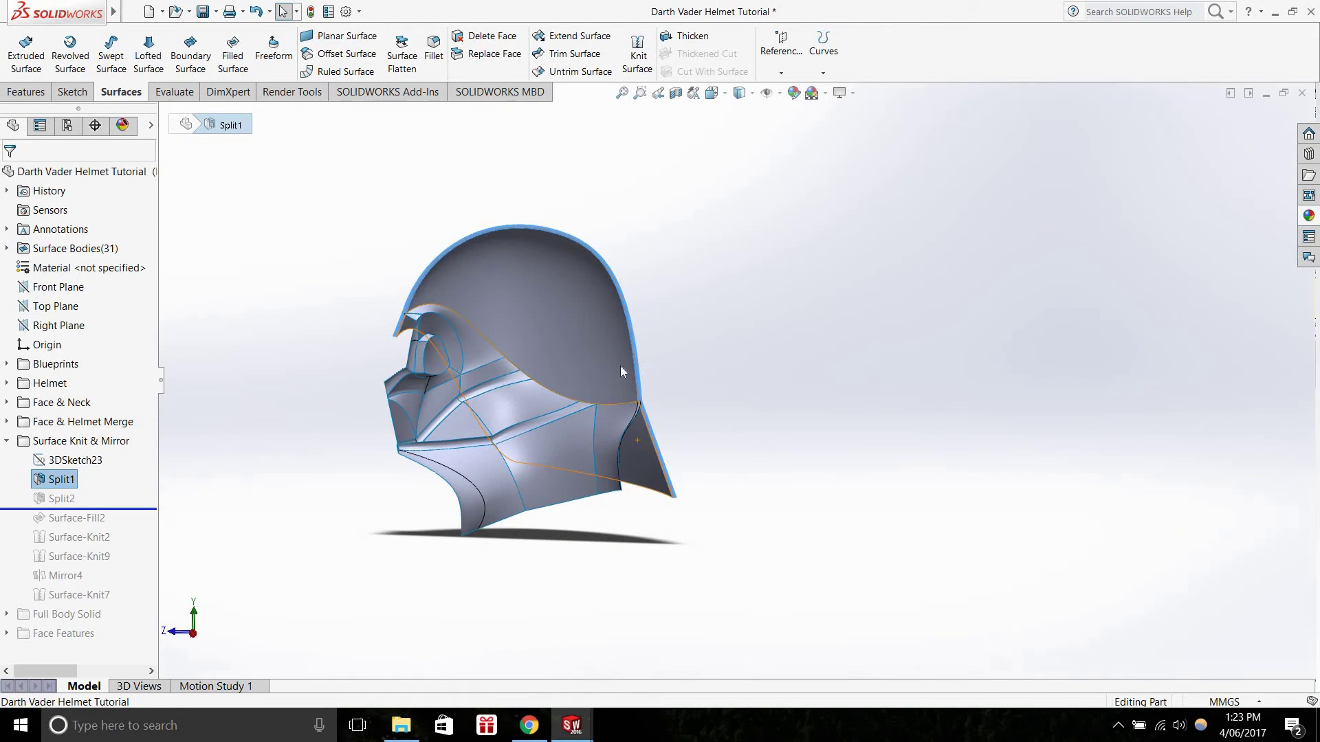
{"action": "middle_click_drag", "start_coordinate": [620, 372], "coordinate": [142, 519]}
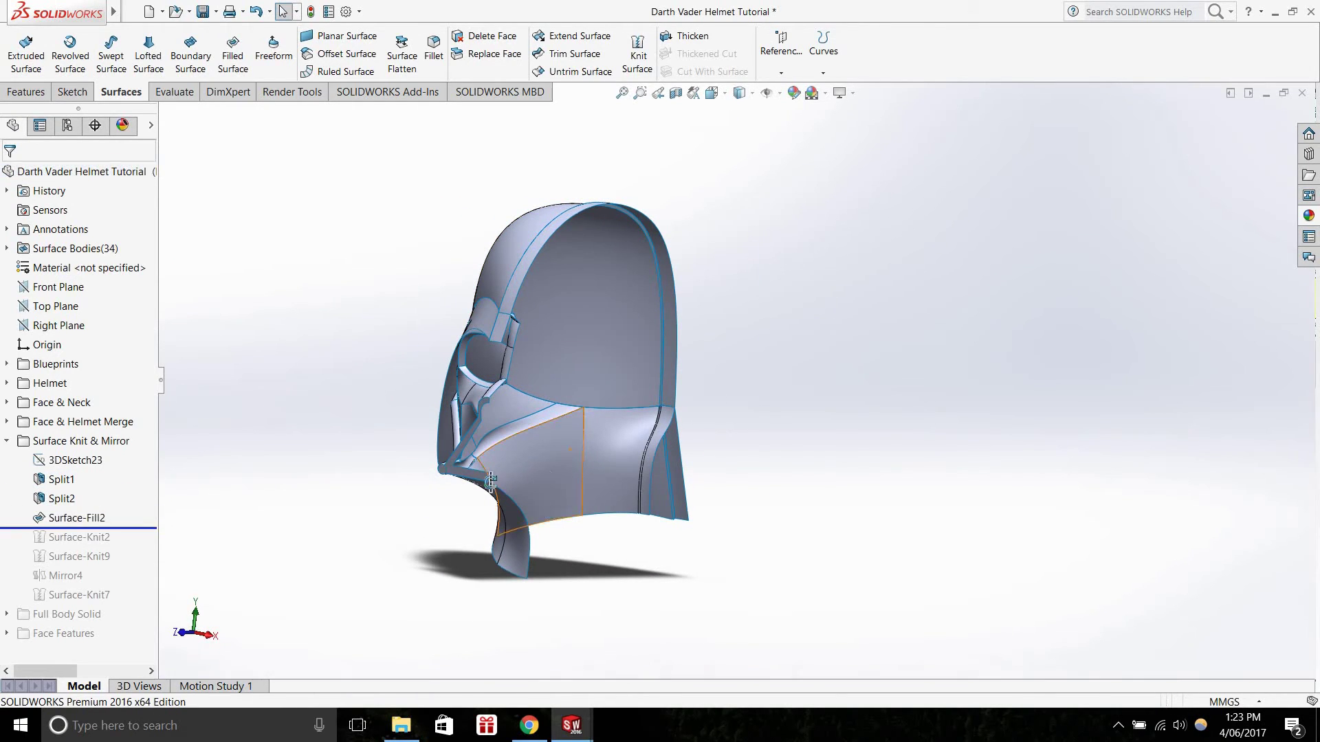
Select Surface-Fill2 and inspect the filled circular face closing the end of the mouth tube
{"action": "scroll", "coordinate": [460, 498], "scroll_direction": "down", "scroll_amount": 5}
{"action": "left_click", "coordinate": [98, 520]}
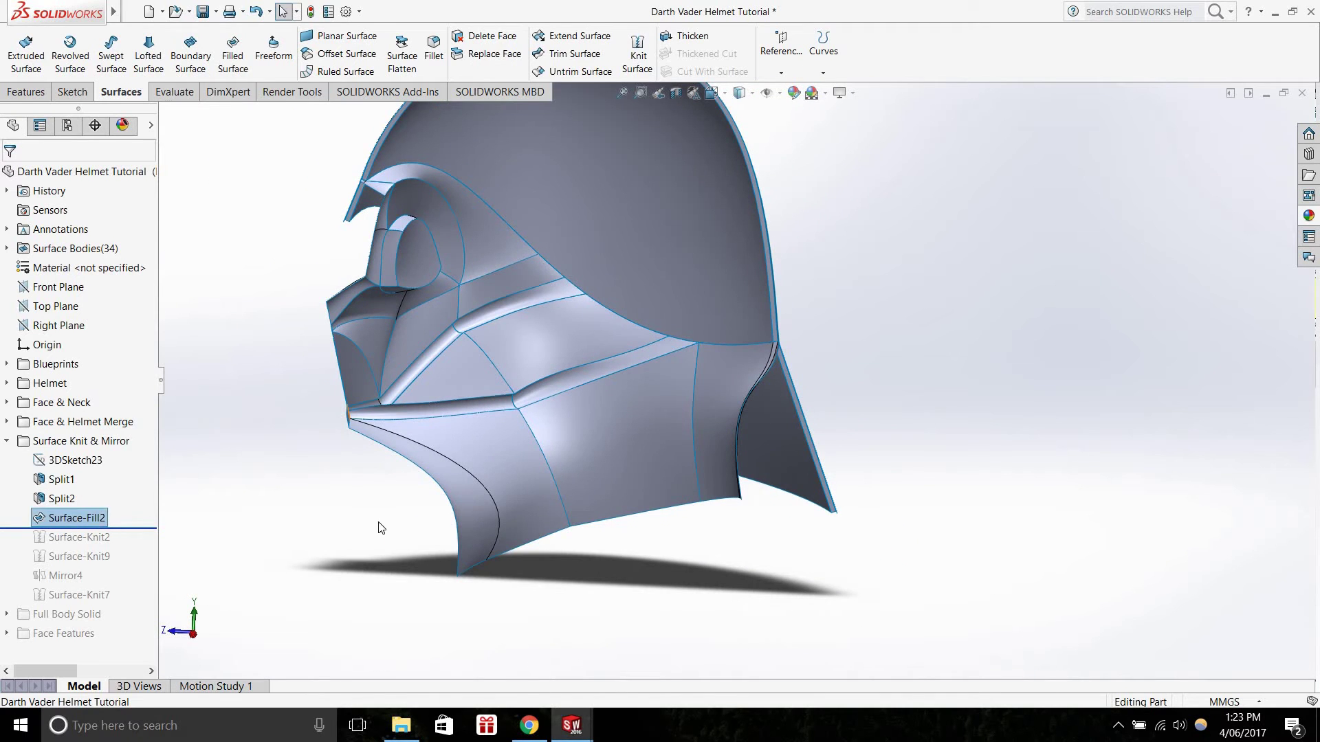
{"action": "middle_click_drag", "start_coordinate": [382, 528], "coordinate": [442, 419]}
{"action": "scroll", "coordinate": [344, 409], "scroll_direction": "down", "scroll_amount": 4}
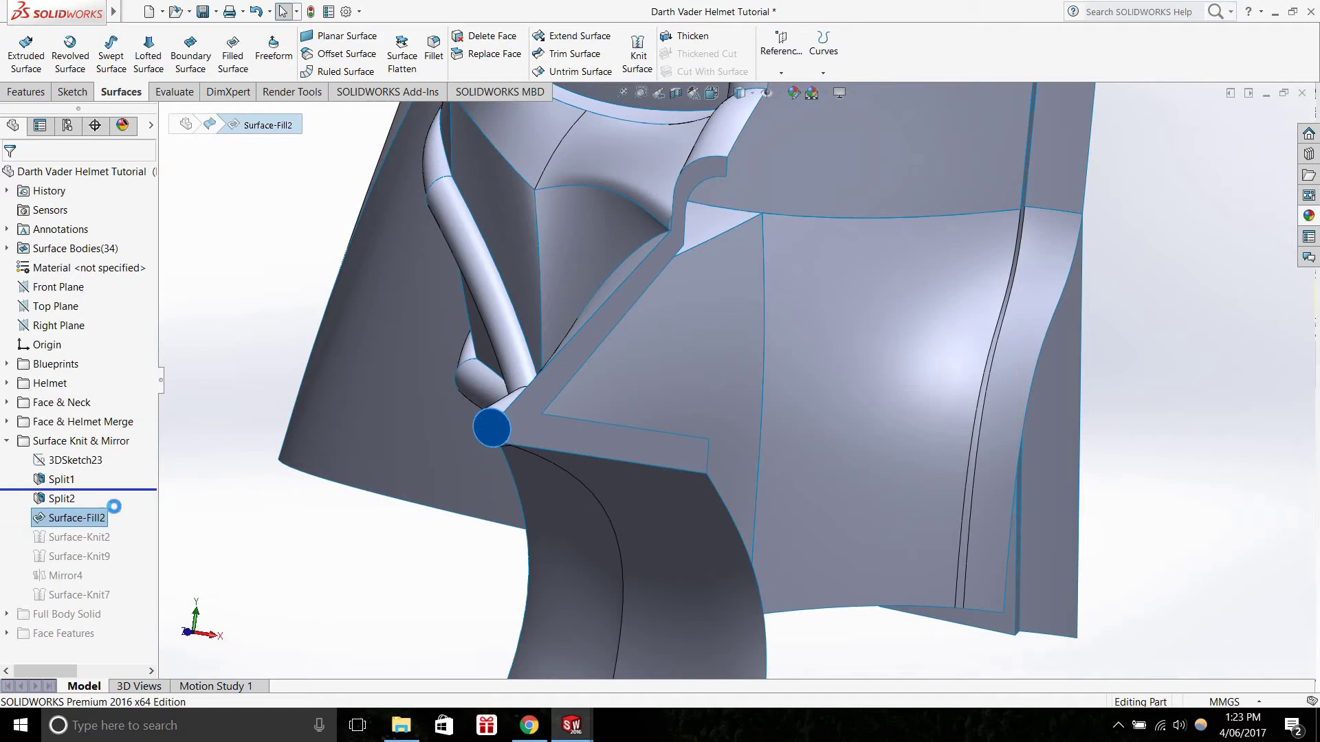
Roll the history back before Surface-Fill2 and forward again to compare the open and capped tube end
{"action": "scroll", "coordinate": [507, 427], "scroll_direction": "down", "scroll_amount": 2}
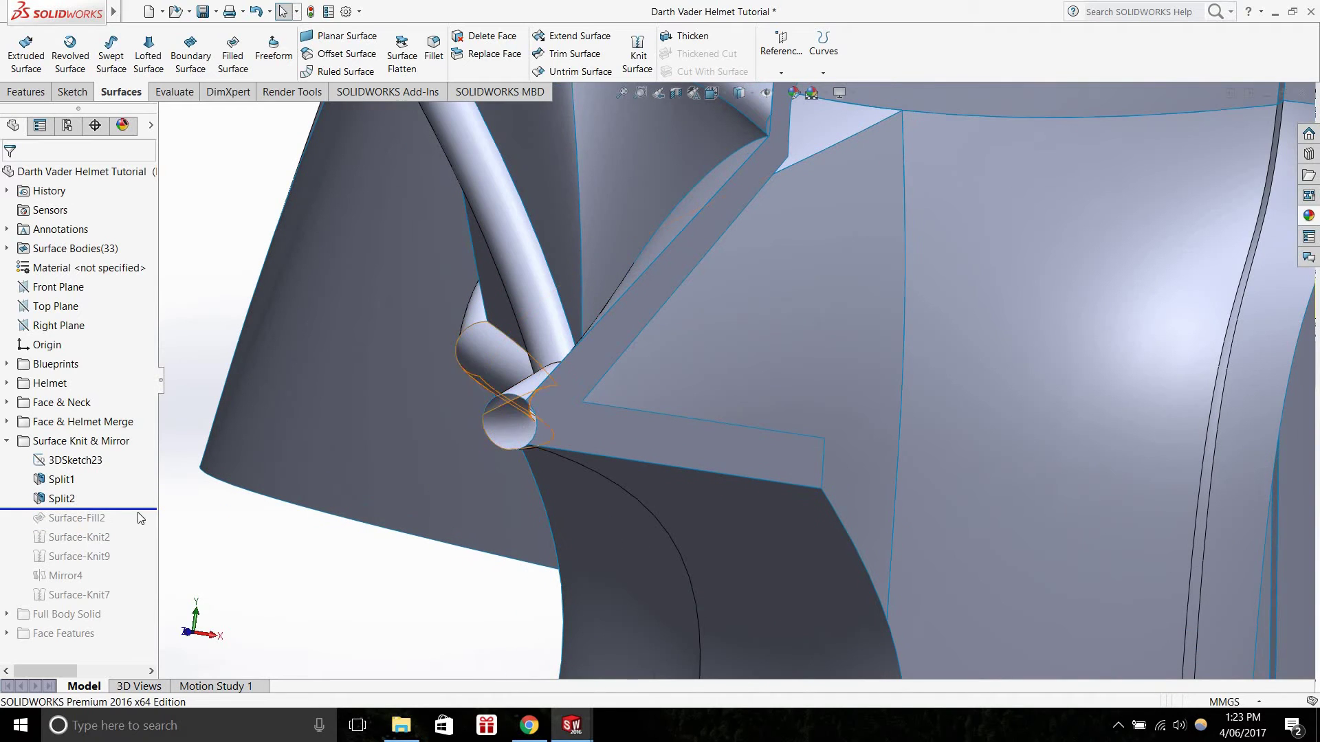
{"action": "left_click_drag", "start_coordinate": [140, 527], "coordinate": [134, 528]}
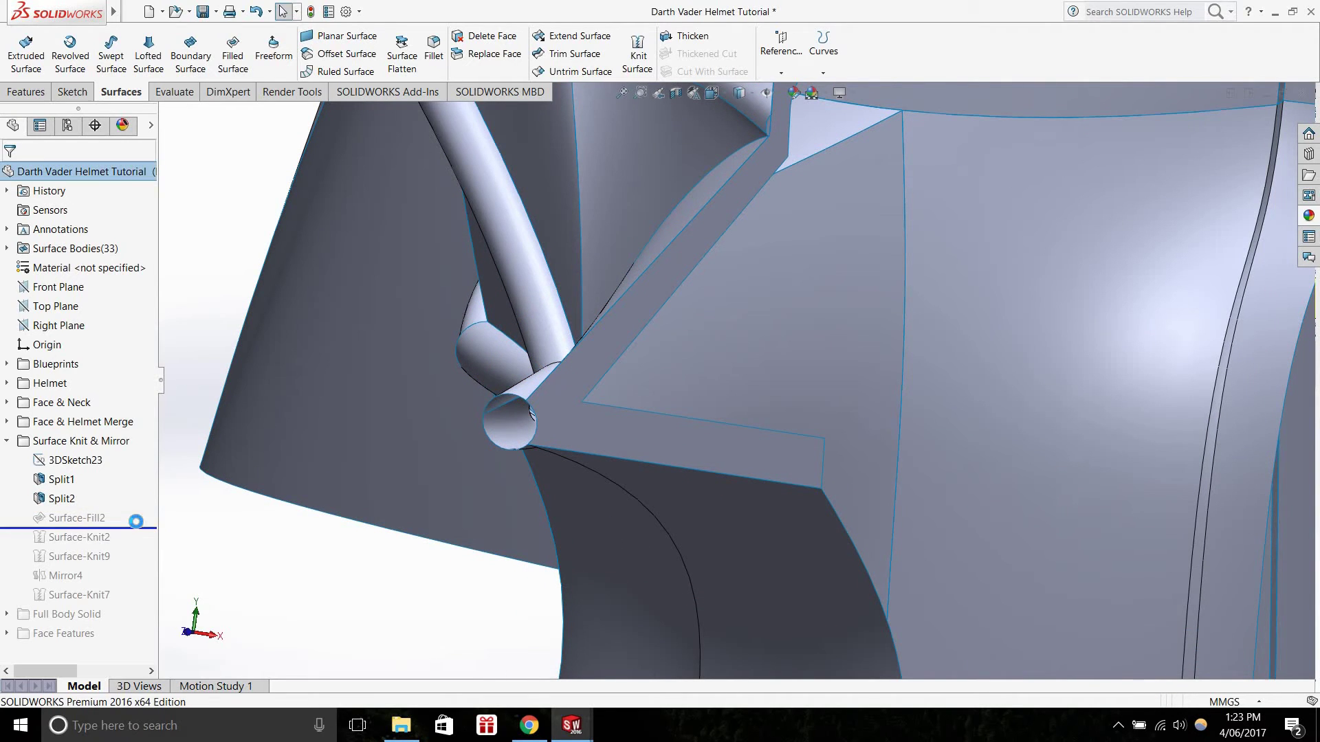
{"action": "scroll", "coordinate": [641, 520], "scroll_direction": "up", "scroll_amount": 2}
{"action": "scroll", "coordinate": [641, 520], "scroll_direction": "up", "scroll_amount": 2}
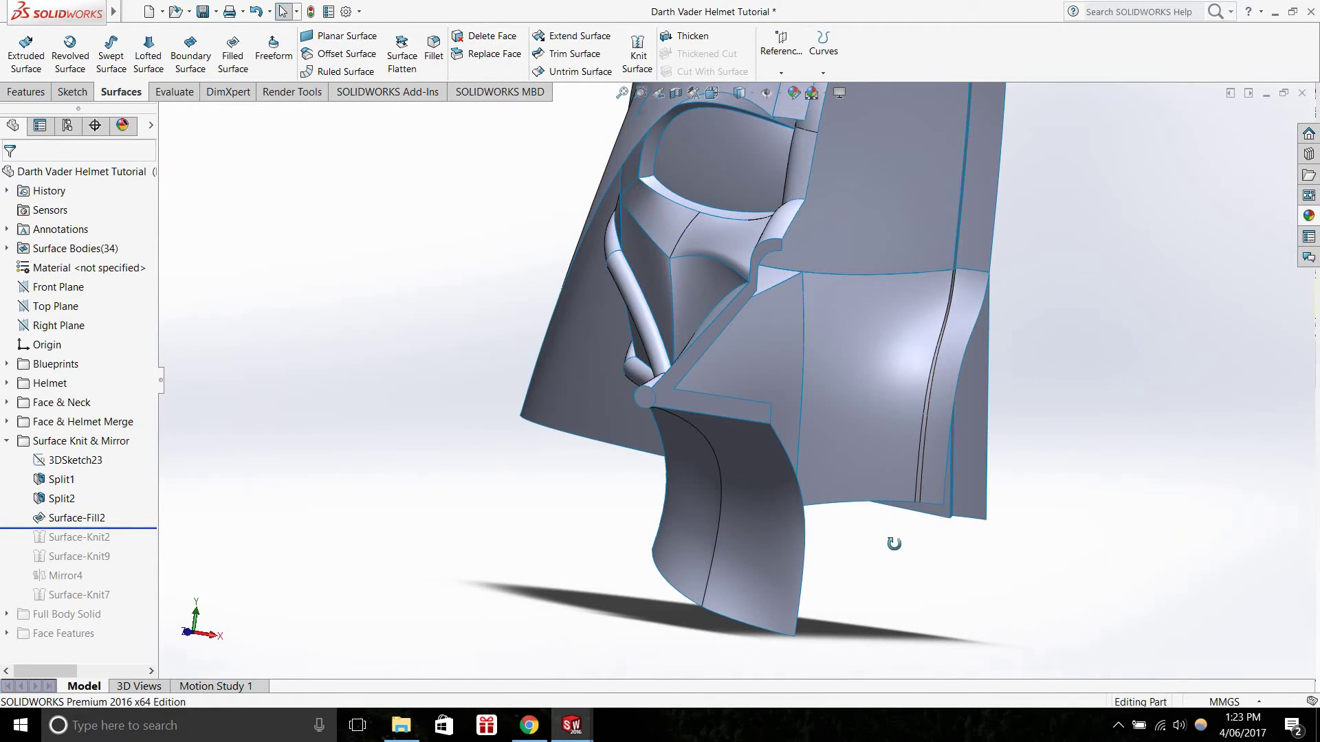
{"action": "middle_click_drag", "start_coordinate": [894, 544], "coordinate": [878, 411]}
{"action": "scroll", "coordinate": [825, 368], "scroll_direction": "up", "scroll_amount": 3}
{"action": "scroll", "coordinate": [806, 353], "scroll_direction": "down", "scroll_amount": 2}
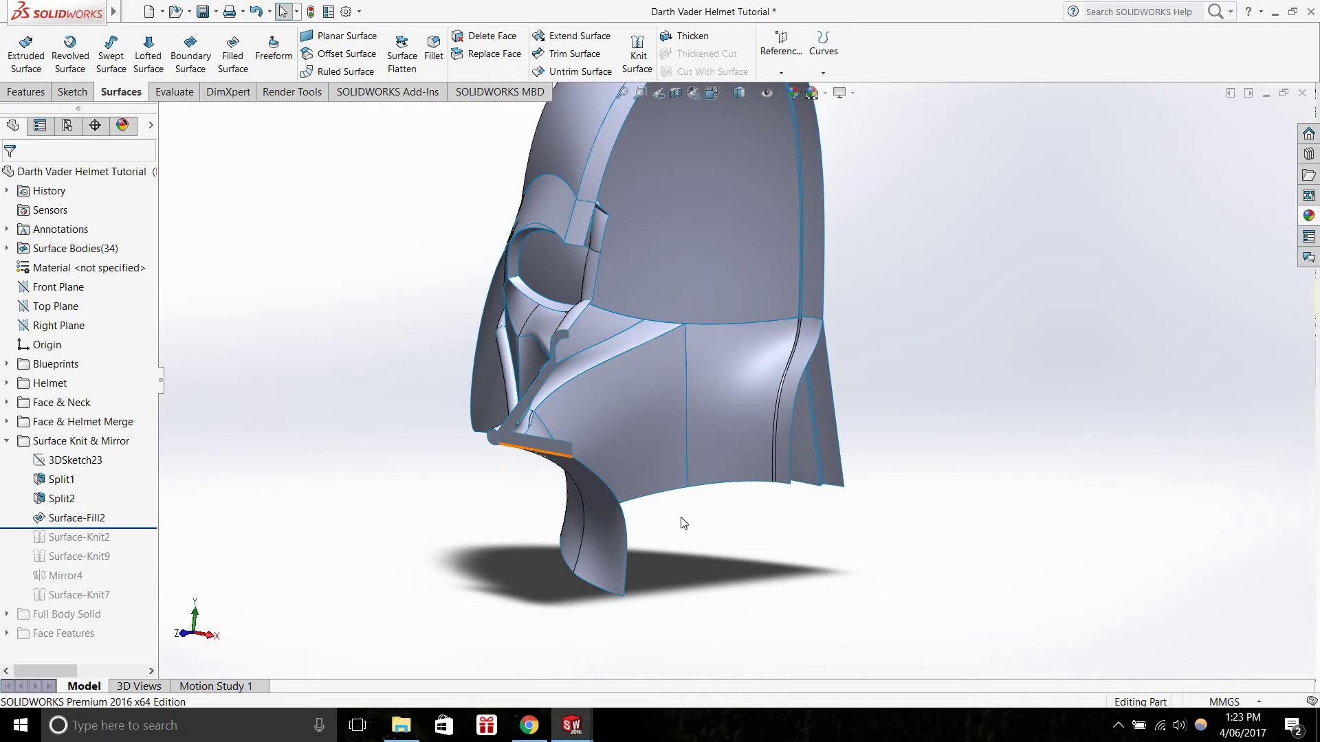
{"action": "middle_click_drag", "start_coordinate": [689, 513], "coordinate": [654, 494]}
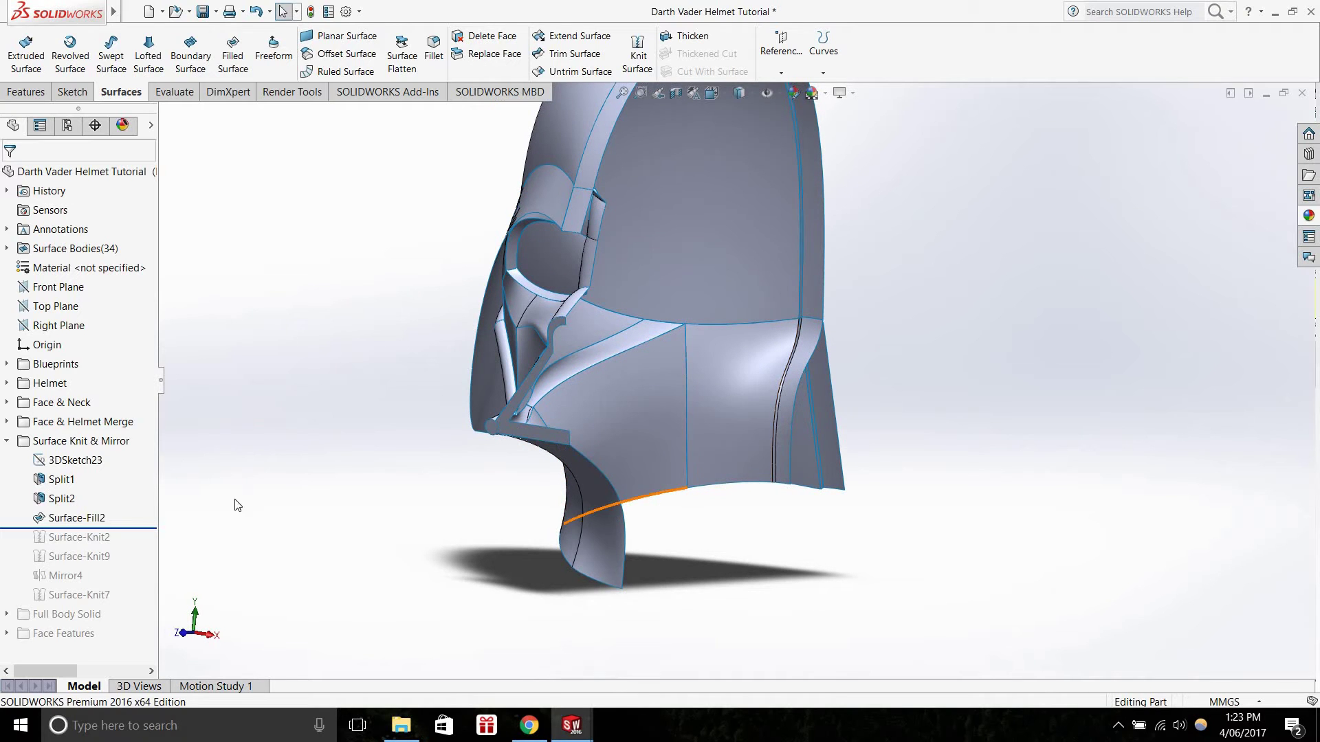
Roll the history forward to just after Surface-Knit2, select it and inspect the knitted face, neck and dome surfaces from inside and outside
{"action": "left_click_drag", "start_coordinate": [144, 528], "coordinate": [145, 546]}
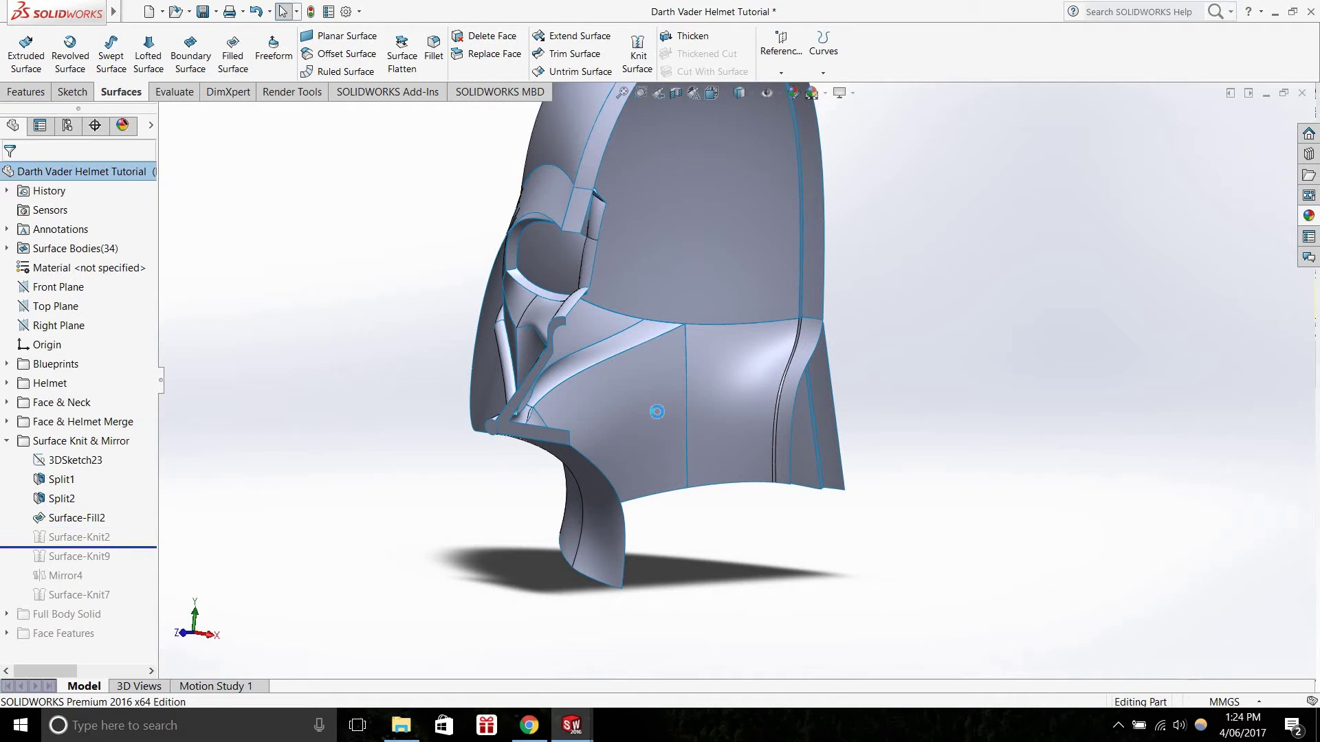
{"action": "middle_click_drag", "start_coordinate": [366, 538], "coordinate": [135, 557]}
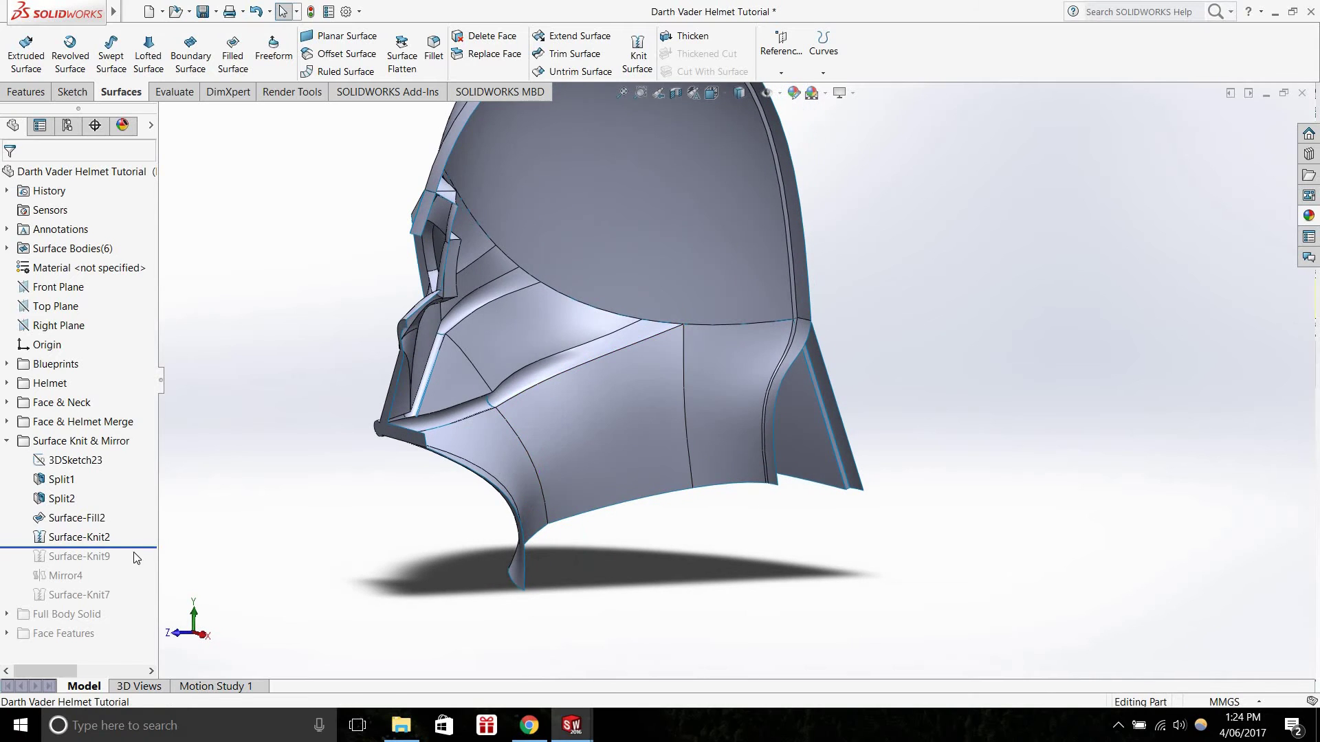
{"action": "left_click", "coordinate": [101, 539]}
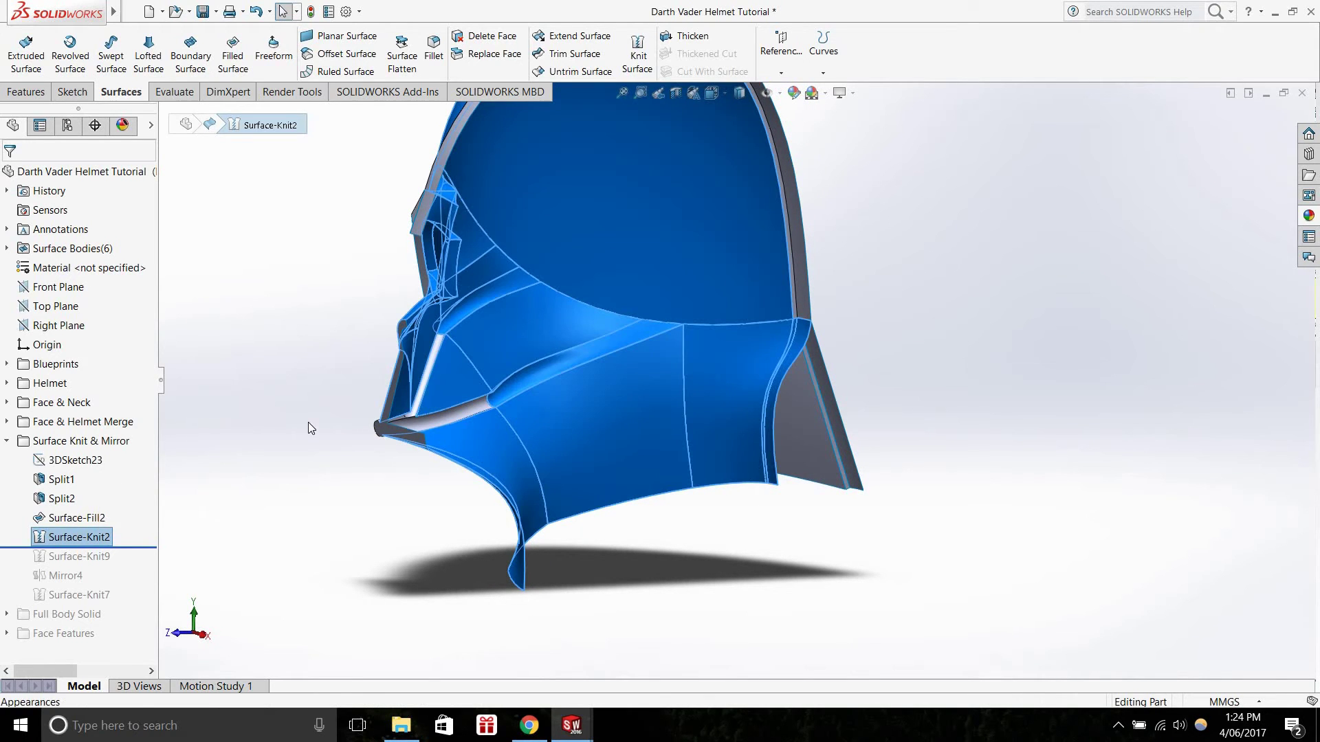
{"action": "left_click", "coordinate": [329, 416]}
{"action": "middle_click_drag", "start_coordinate": [118, 553], "coordinate": [79, 537]}
{"action": "left_click", "coordinate": [91, 538]}
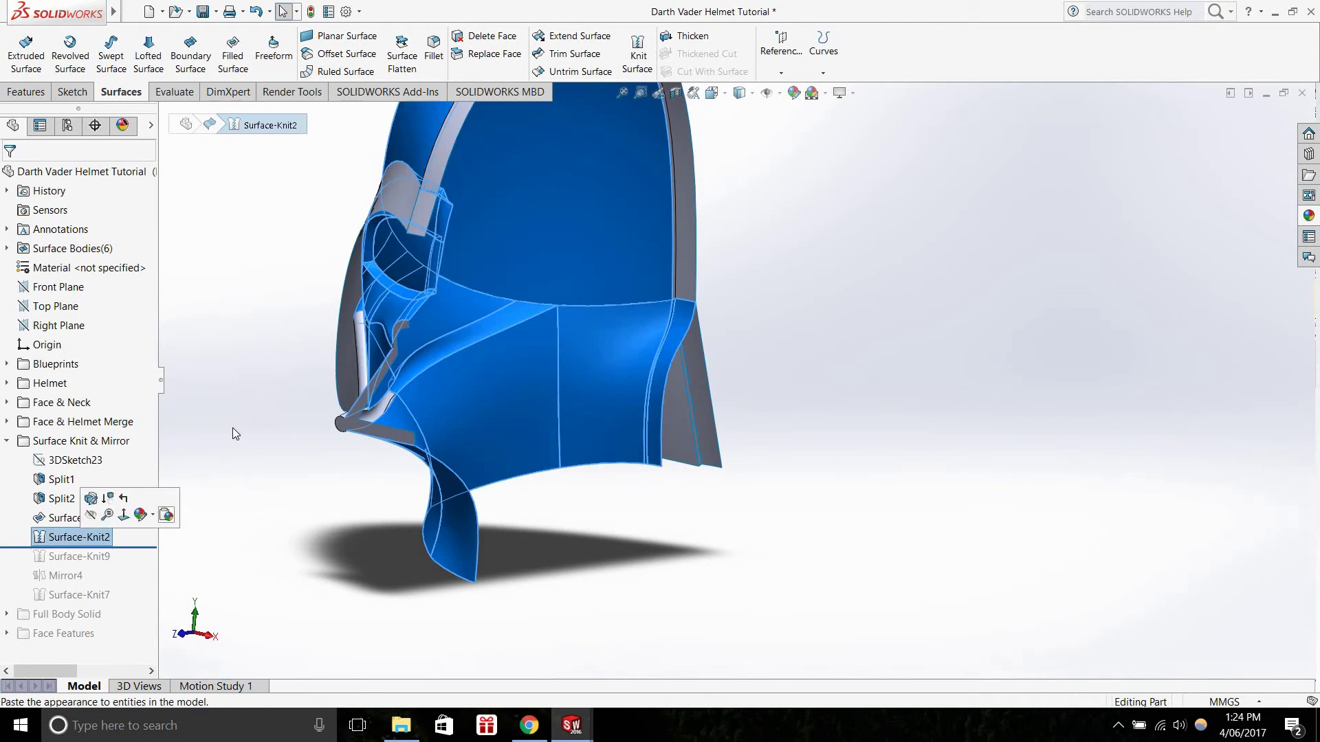
{"action": "middle_click_drag", "start_coordinate": [235, 433], "coordinate": [680, 275]}
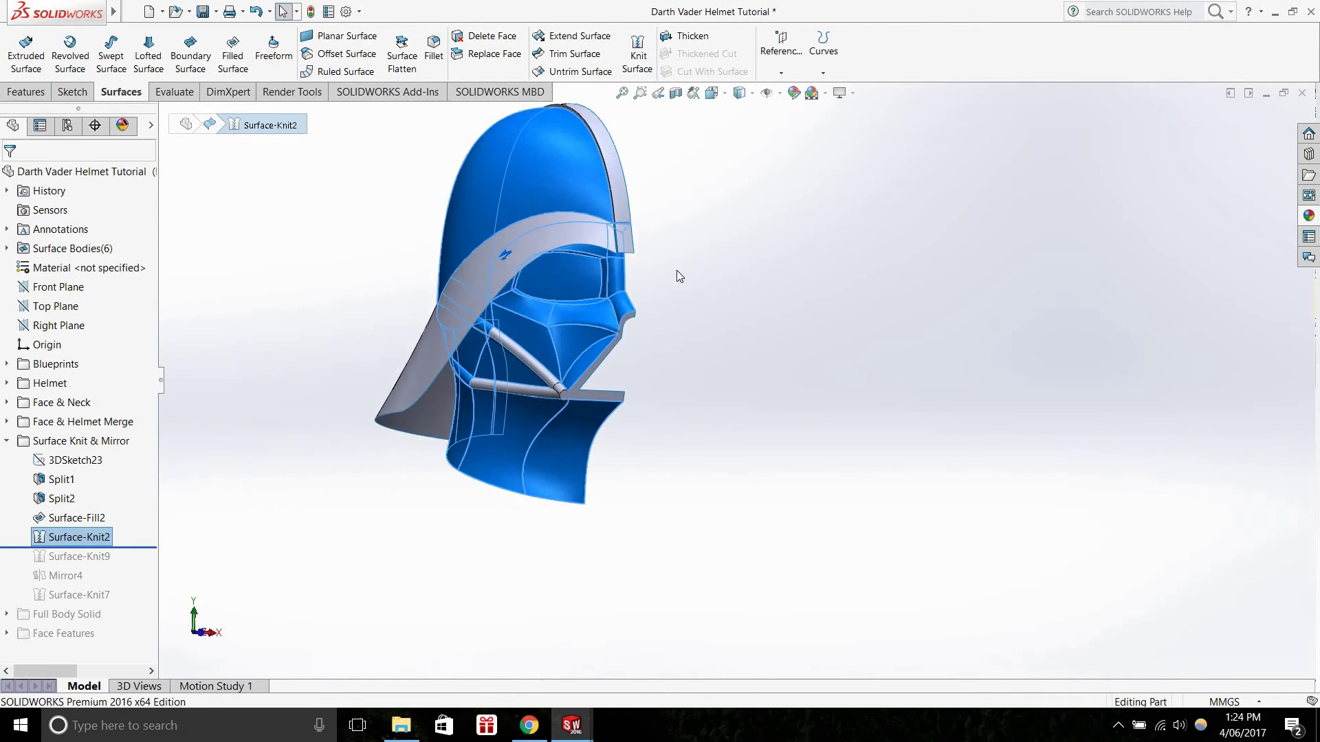
{"action": "scroll", "coordinate": [514, 497], "scroll_direction": "down", "scroll_amount": 5}
{"action": "scroll", "coordinate": [568, 505], "scroll_direction": "up", "scroll_amount": 6}
{"action": "scroll", "coordinate": [568, 497], "scroll_direction": "down", "scroll_amount": 2}
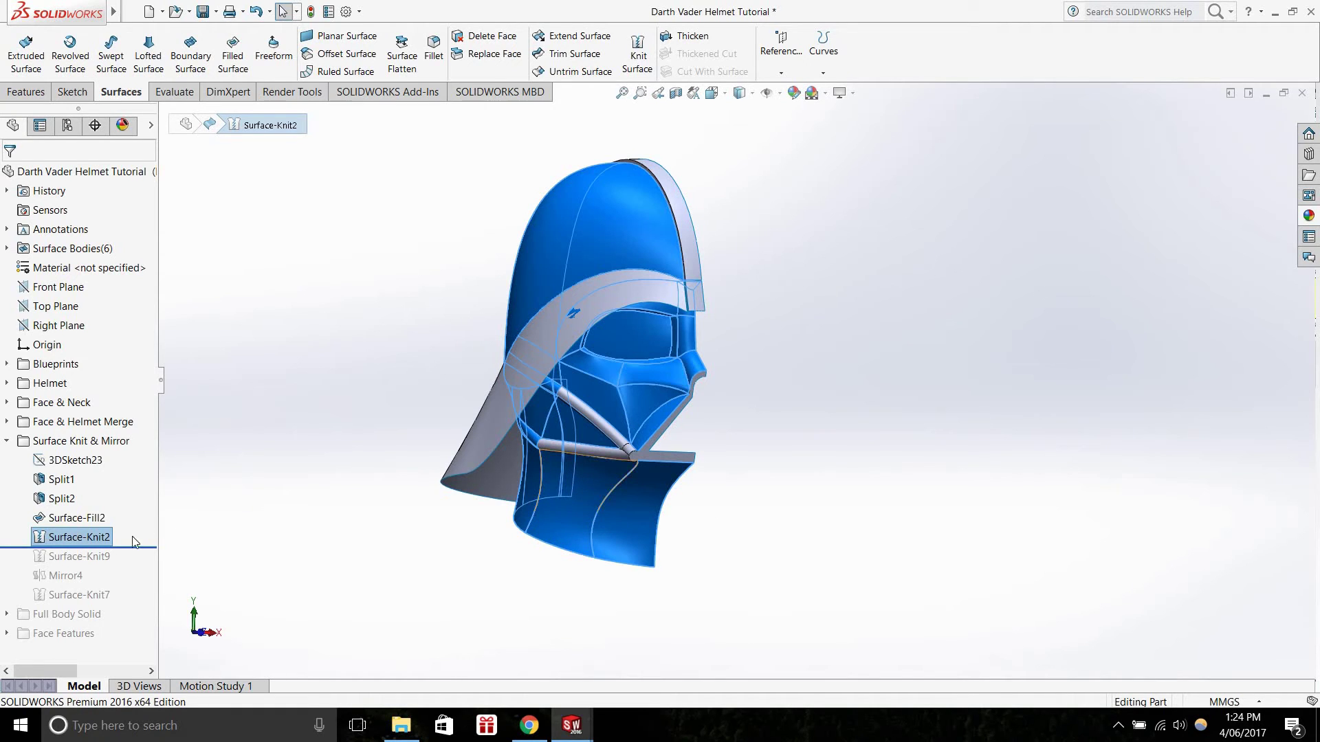
{"action": "scroll", "coordinate": [552, 444], "scroll_direction": "down", "scroll_amount": 3}
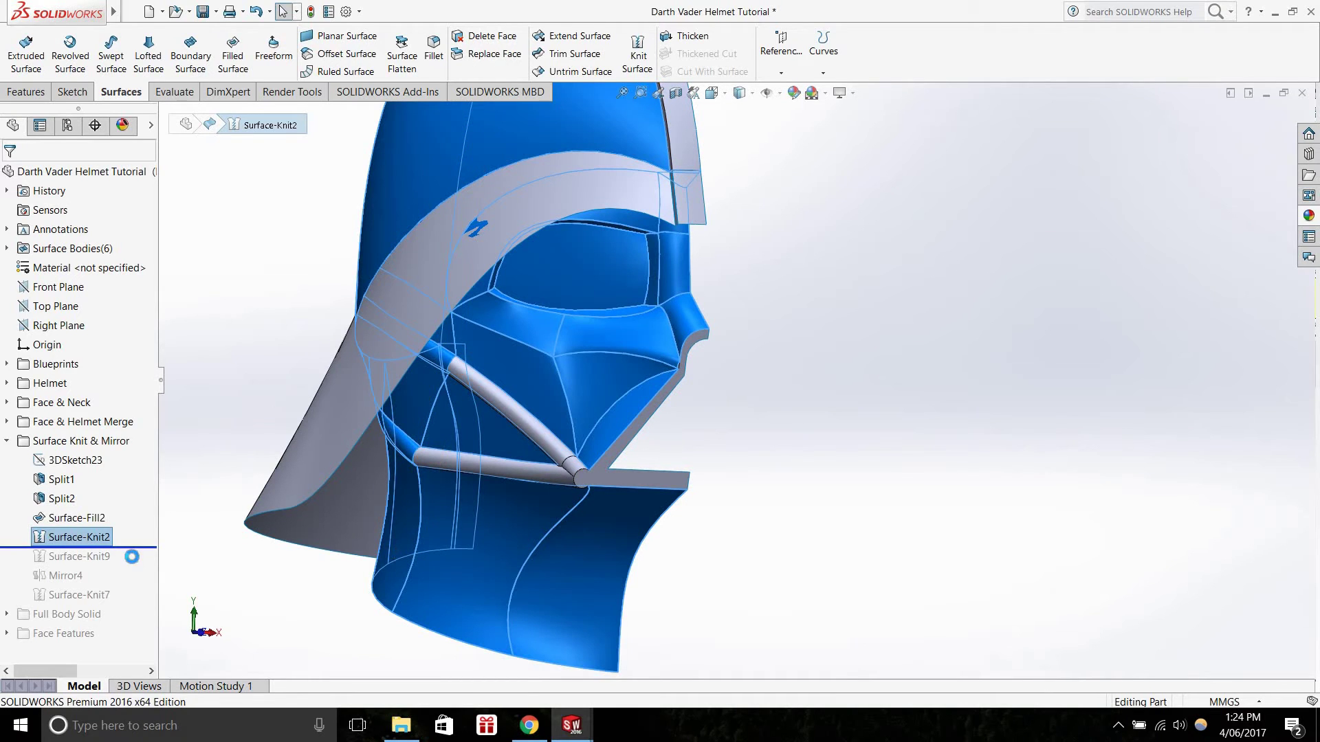
Roll the history forward to just after Surface-Knit9, and select Surface-Knit2 and Surface-Knit9 in turn to compare the surfaces they cover
{"action": "left_click_drag", "start_coordinate": [141, 548], "coordinate": [141, 567]}
{"action": "left_click", "coordinate": [80, 537]}
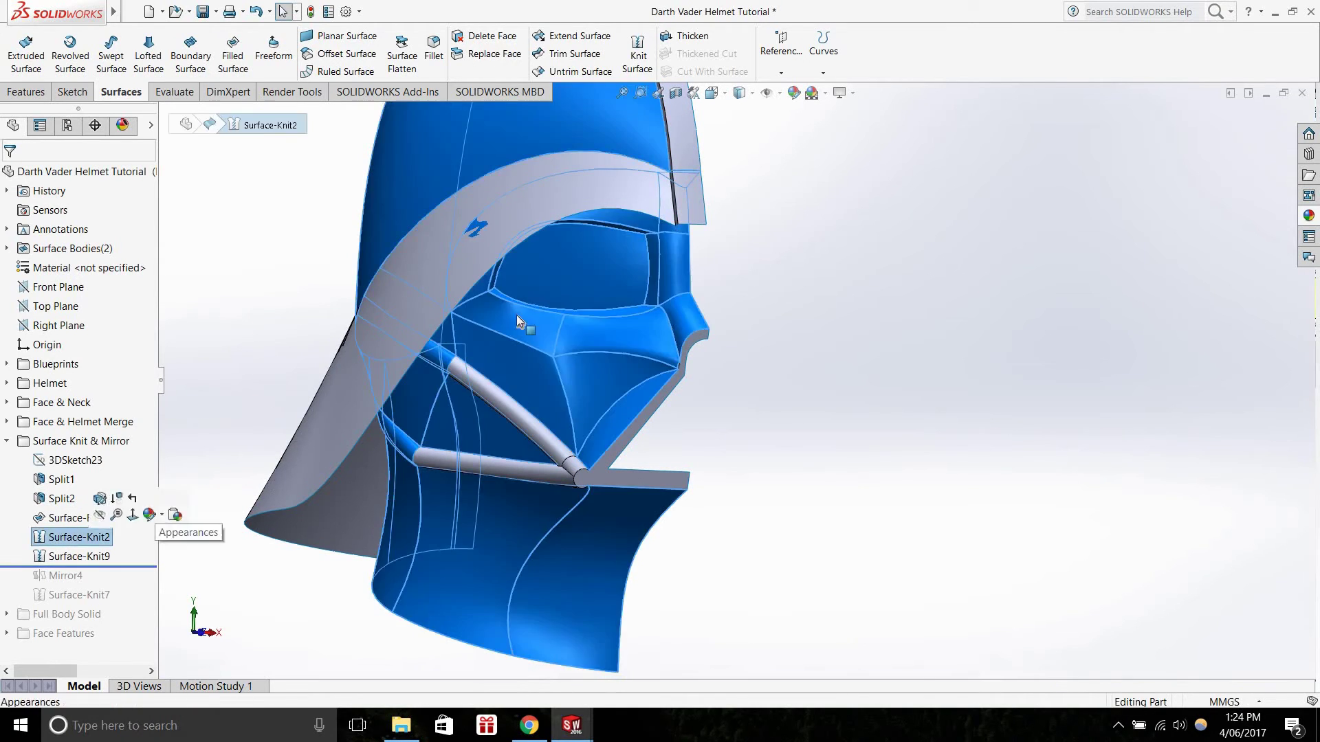
{"action": "scroll", "coordinate": [746, 430], "scroll_direction": "up", "scroll_amount": 3}
{"action": "scroll", "coordinate": [735, 430], "scroll_direction": "down", "scroll_amount": 2}
{"action": "middle_click_drag", "start_coordinate": [727, 431], "coordinate": [659, 426]}
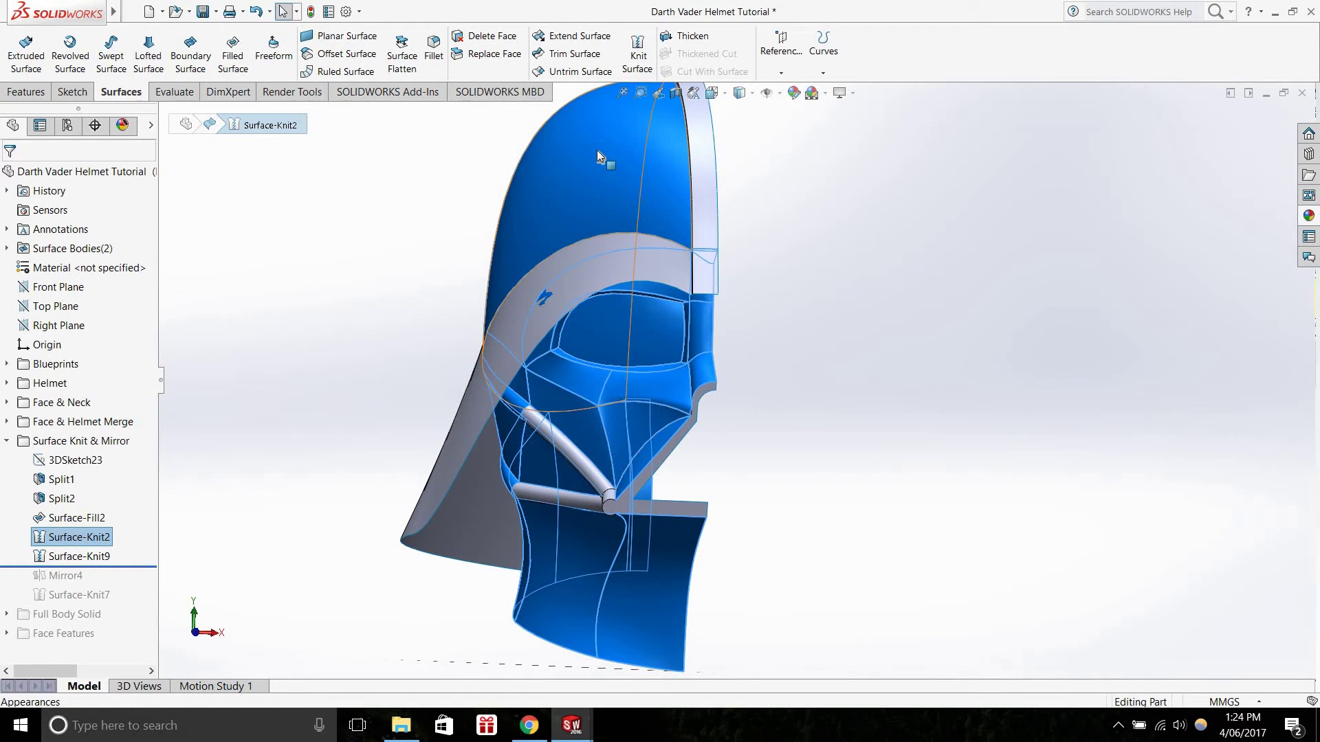
{"action": "left_click", "coordinate": [79, 557]}
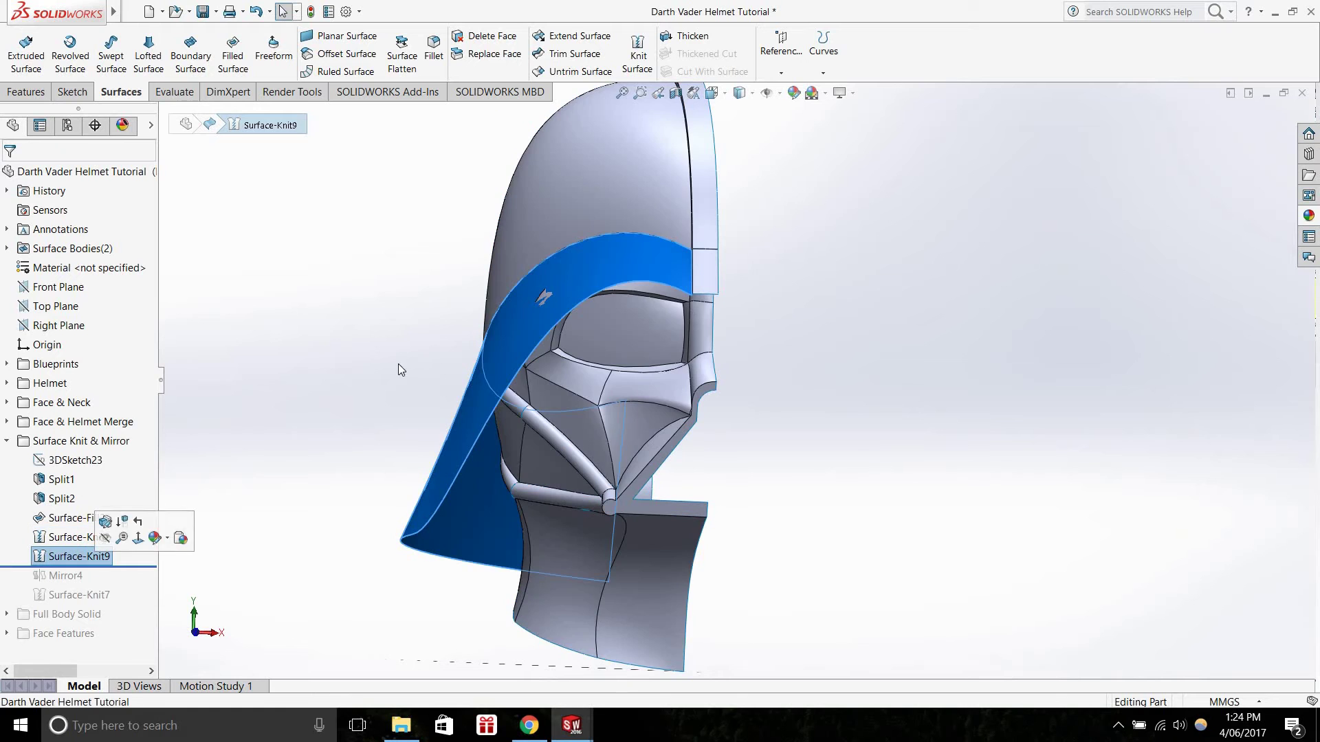
{"action": "middle_click_drag", "start_coordinate": [528, 396], "coordinate": [602, 421]}
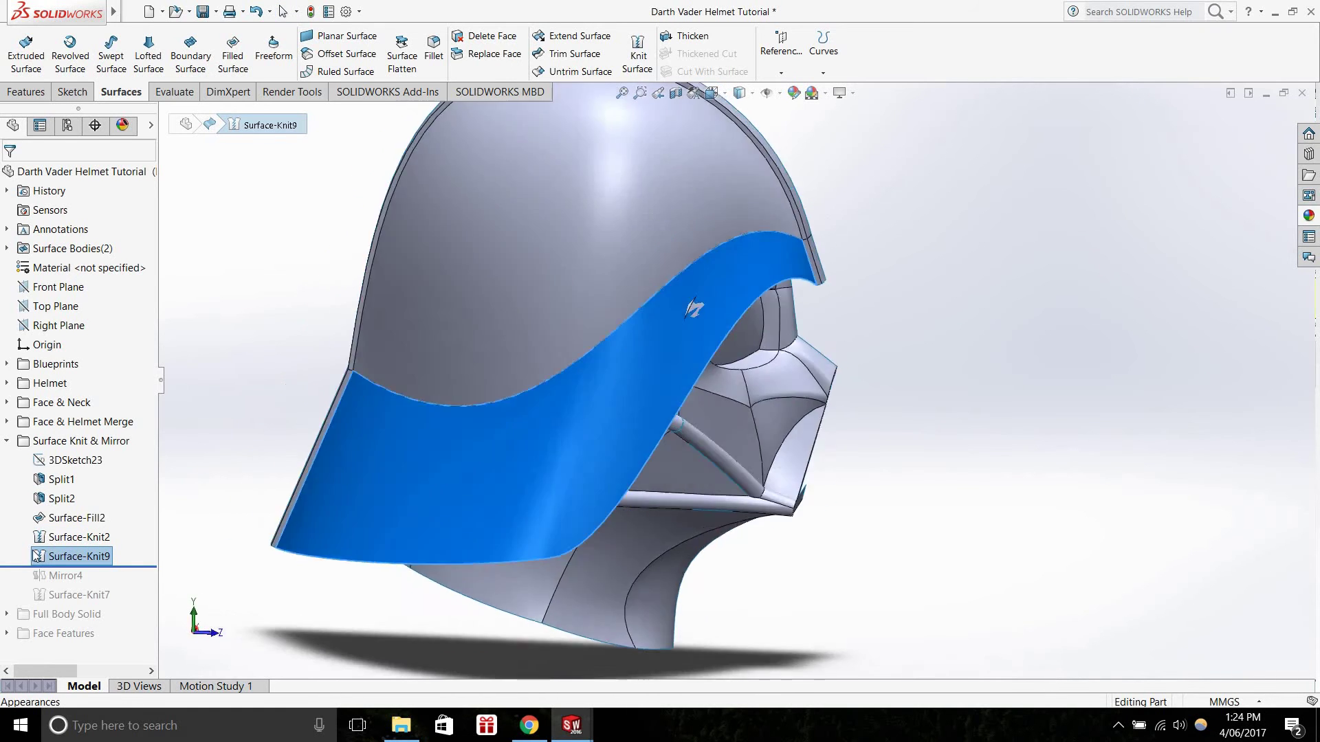
Open the Surface-Knit2 definition, highlight all its selected surfaces to review them against the helmet's flared brim, and close it without changes
{"action": "right_click", "coordinate": [59, 538]}
{"action": "left_click", "coordinate": [71, 374]}
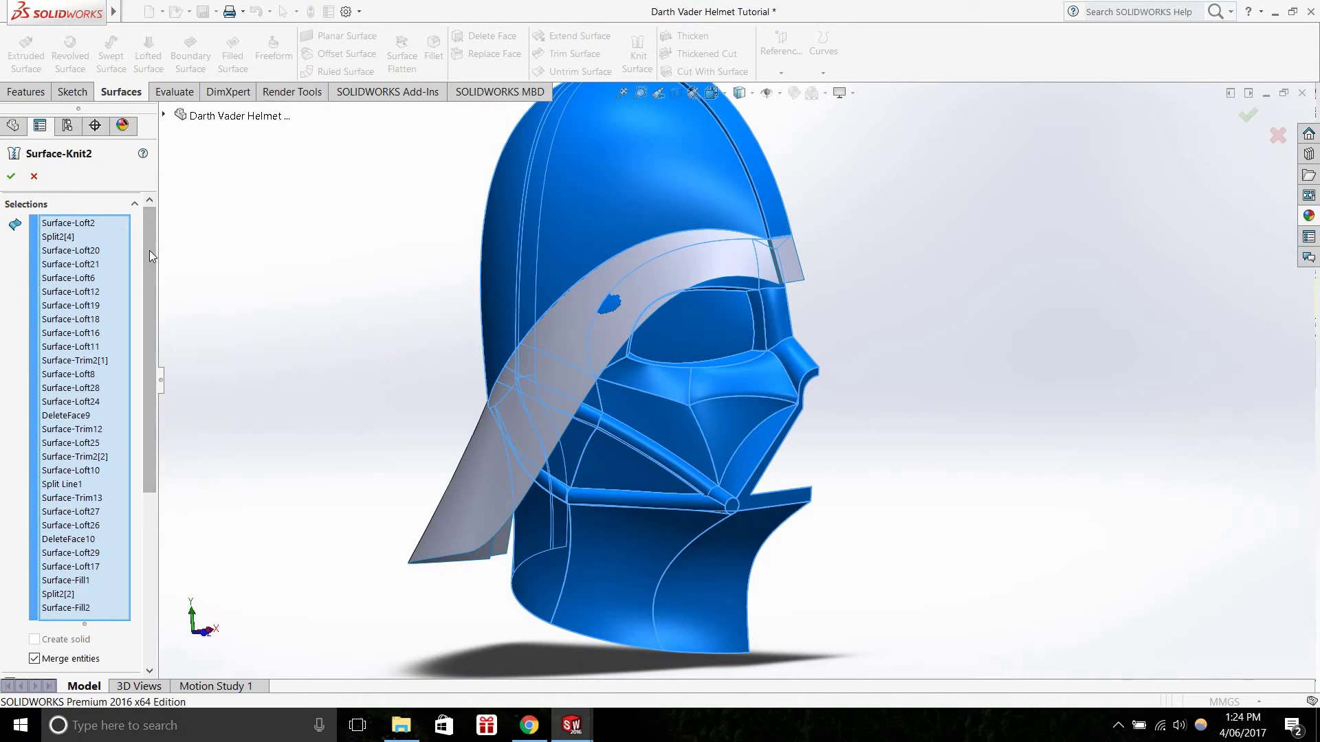
{"action": "scroll", "coordinate": [70, 433], "scroll_direction": "down", "scroll_amount": 3}
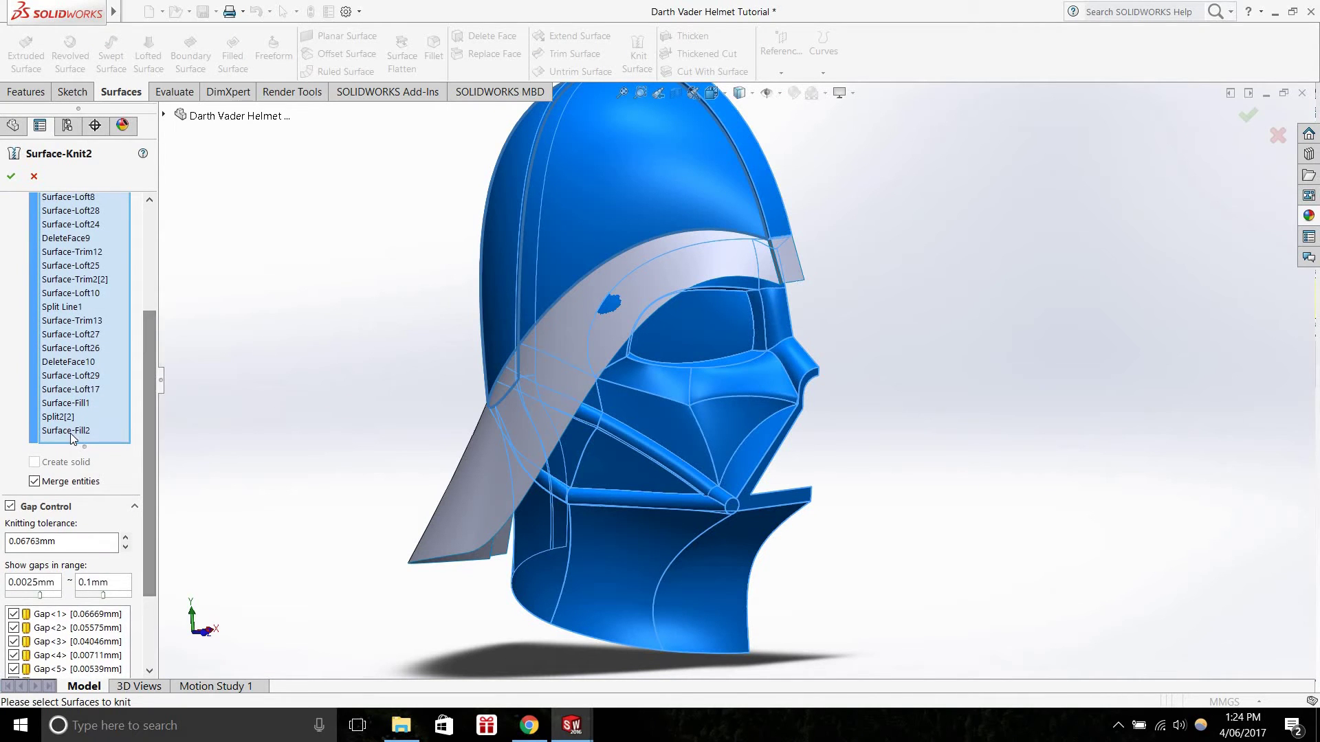
{"action": "key", "text": "ctrl+a"}
{"action": "scroll", "coordinate": [741, 382], "scroll_direction": "up", "scroll_amount": 2}
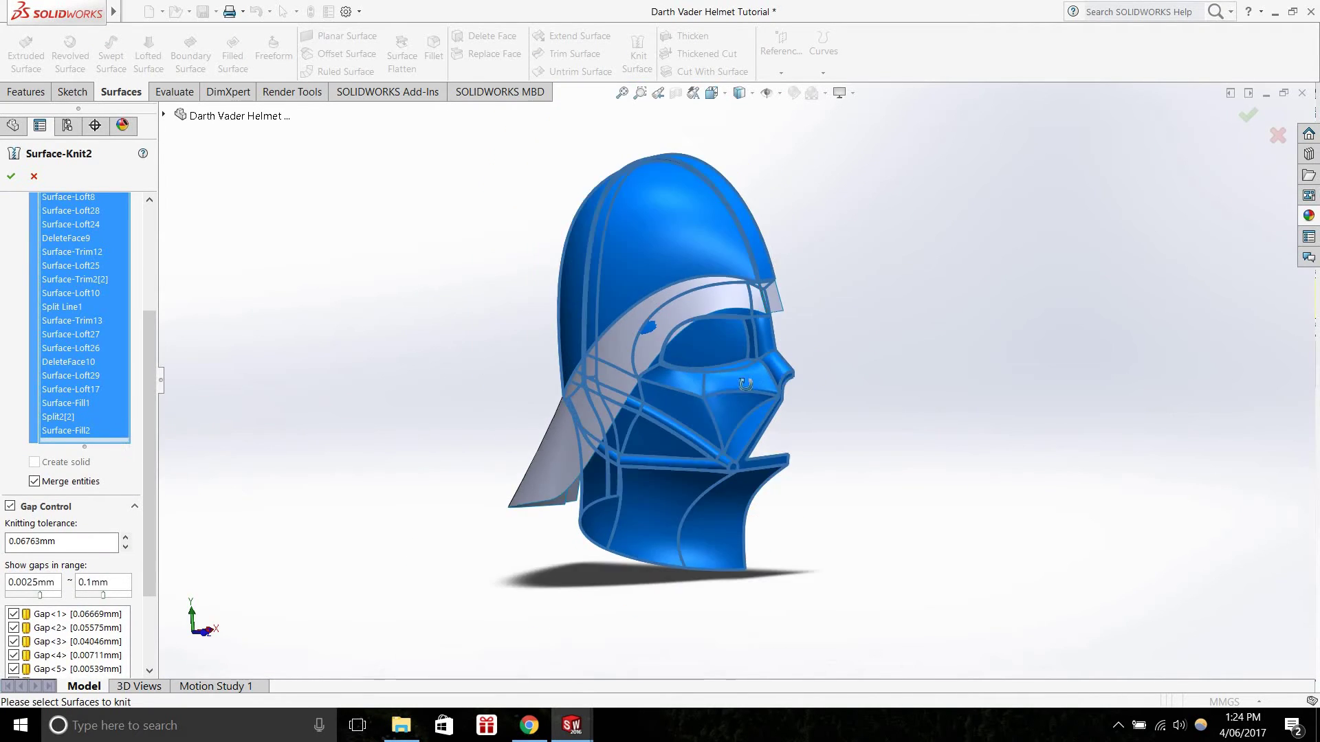
{"action": "middle_click_drag", "start_coordinate": [746, 385], "coordinate": [751, 448]}
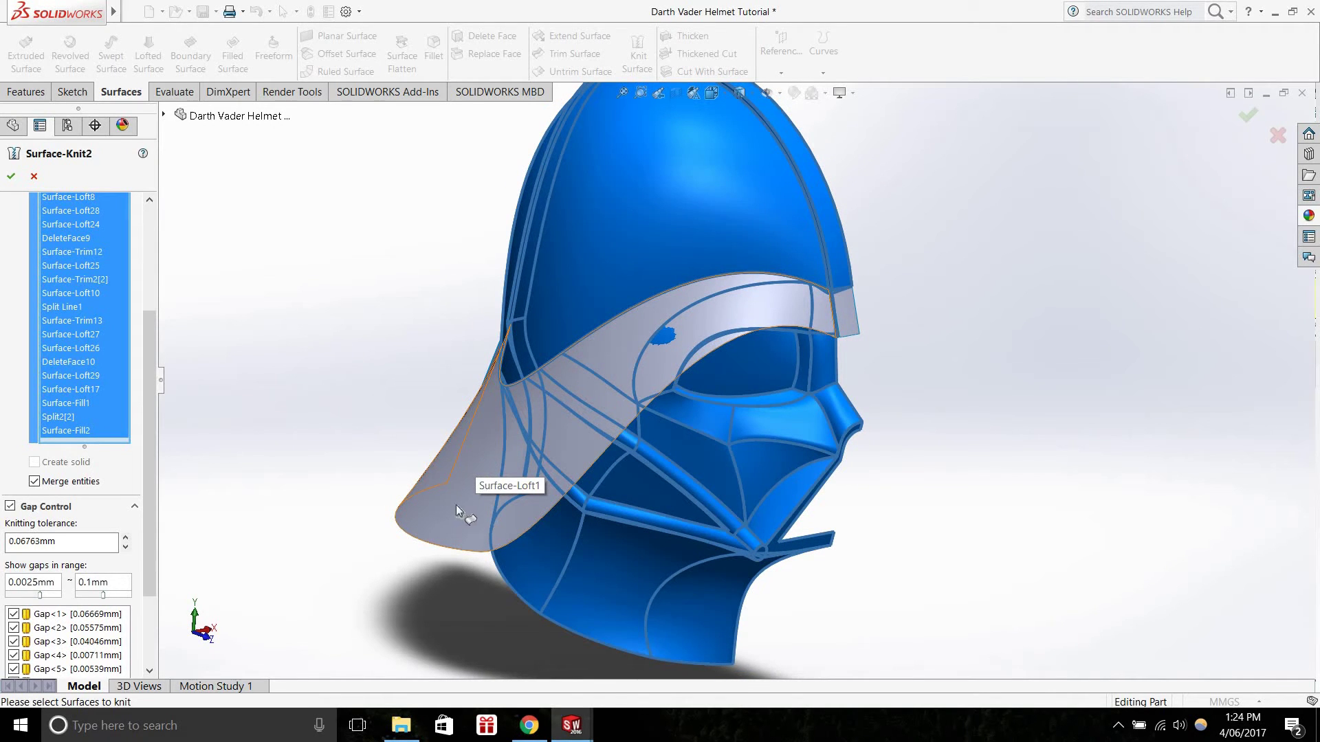
{"action": "middle_click_drag", "start_coordinate": [623, 352], "coordinate": [910, 377]}
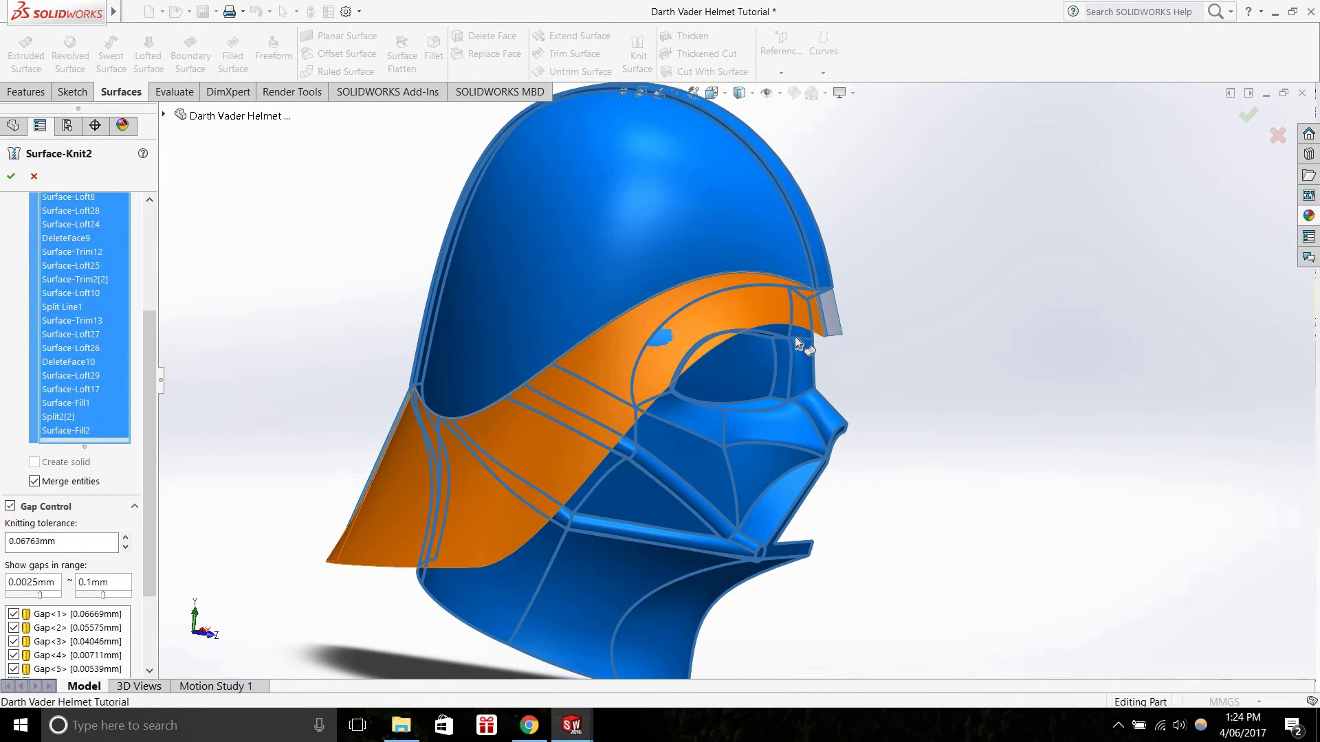
{"action": "middle_click_drag", "start_coordinate": [835, 307], "coordinate": [761, 295]}
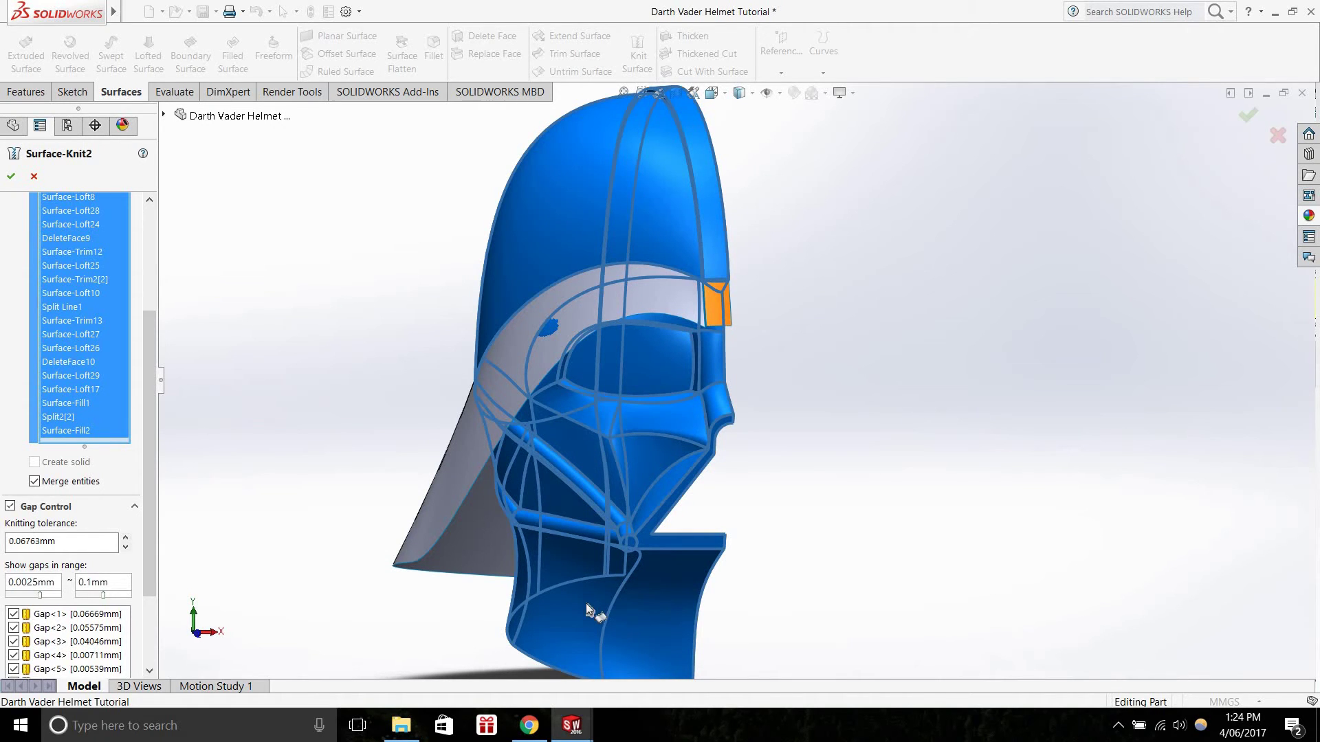
{"action": "left_click", "coordinate": [34, 177]}
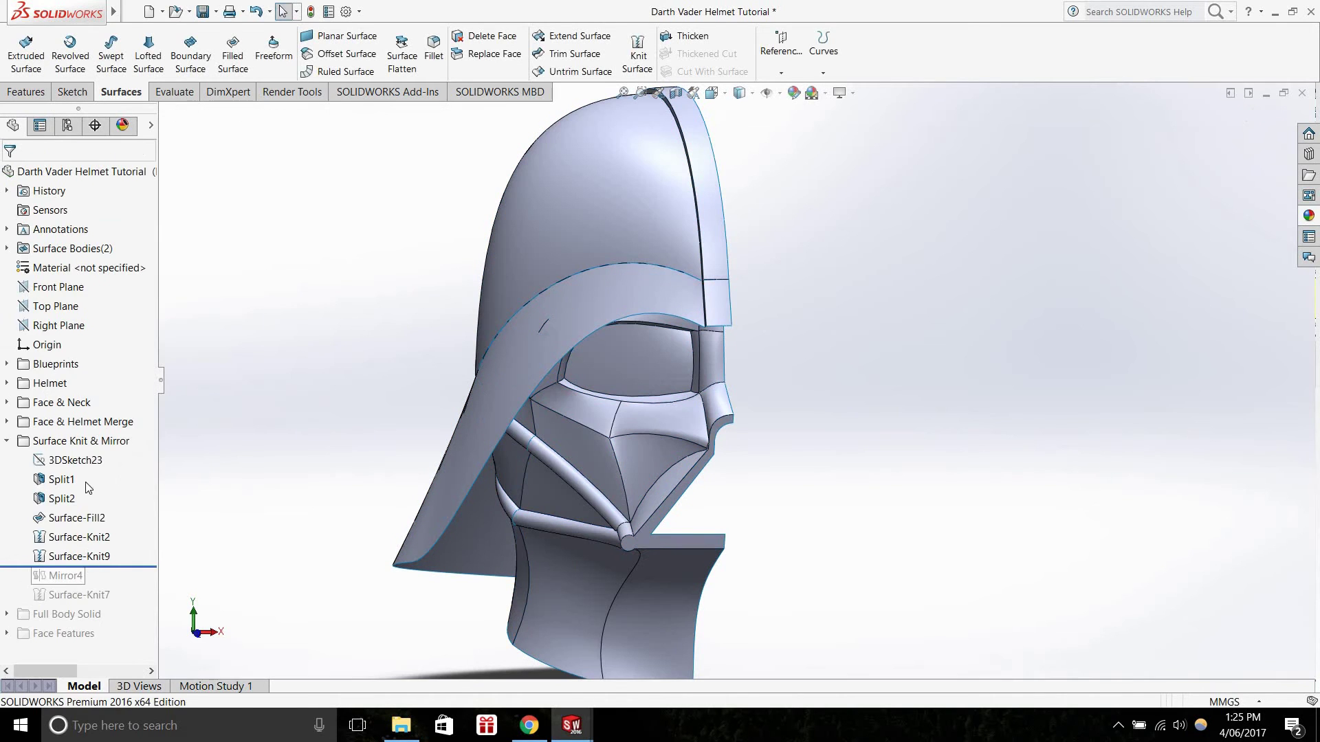
Open the Surface-Knit9 definition, examine its knitted brim surfaces from the side and front, and close it without changes
{"action": "right_click", "coordinate": [67, 556]}
{"action": "left_click", "coordinate": [94, 375]}
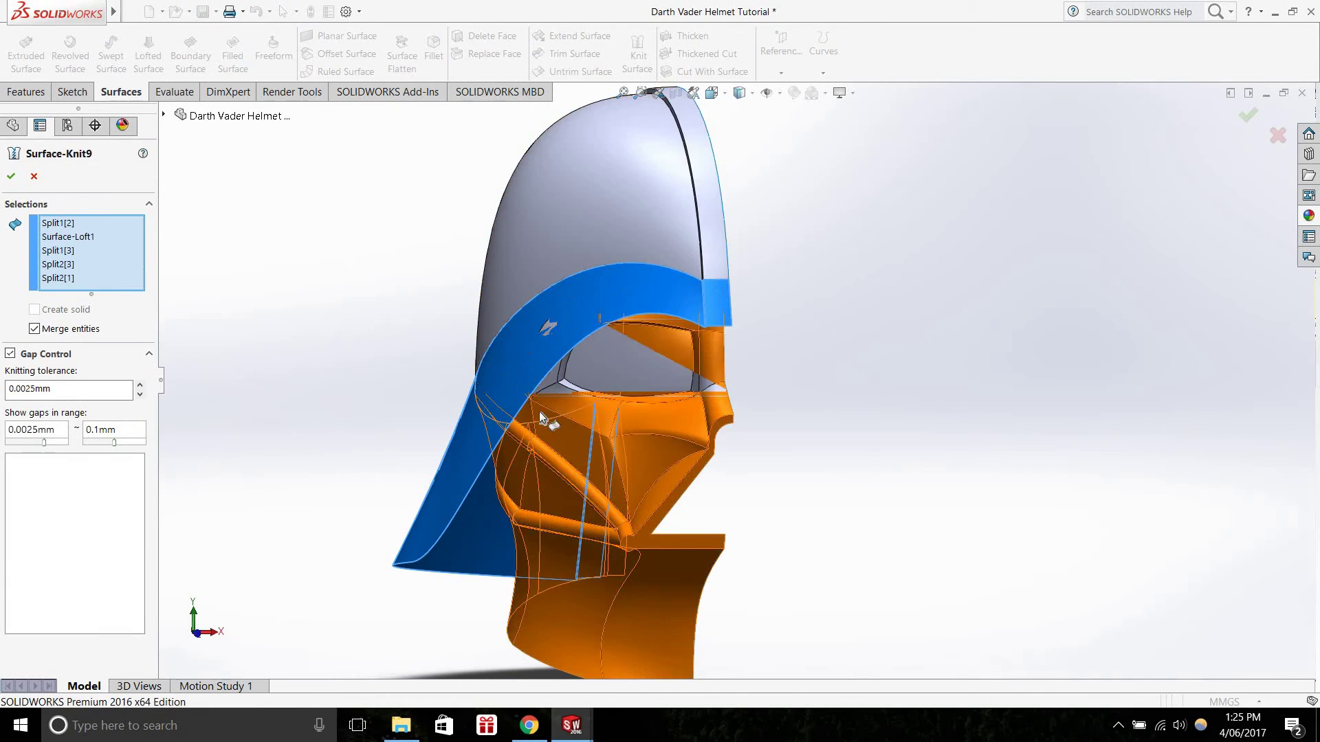
{"action": "middle_click_drag", "start_coordinate": [386, 407], "coordinate": [592, 444]}
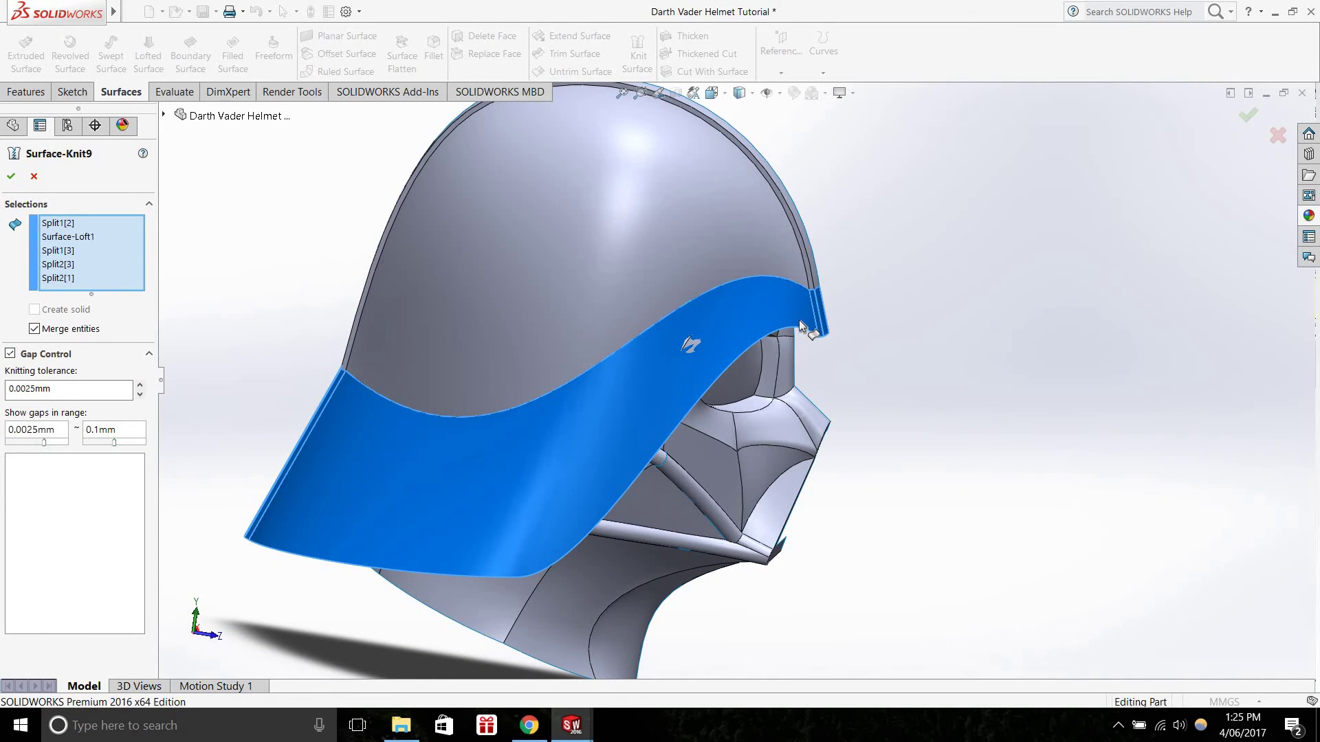
{"action": "middle_click_drag", "start_coordinate": [760, 323], "coordinate": [733, 393]}
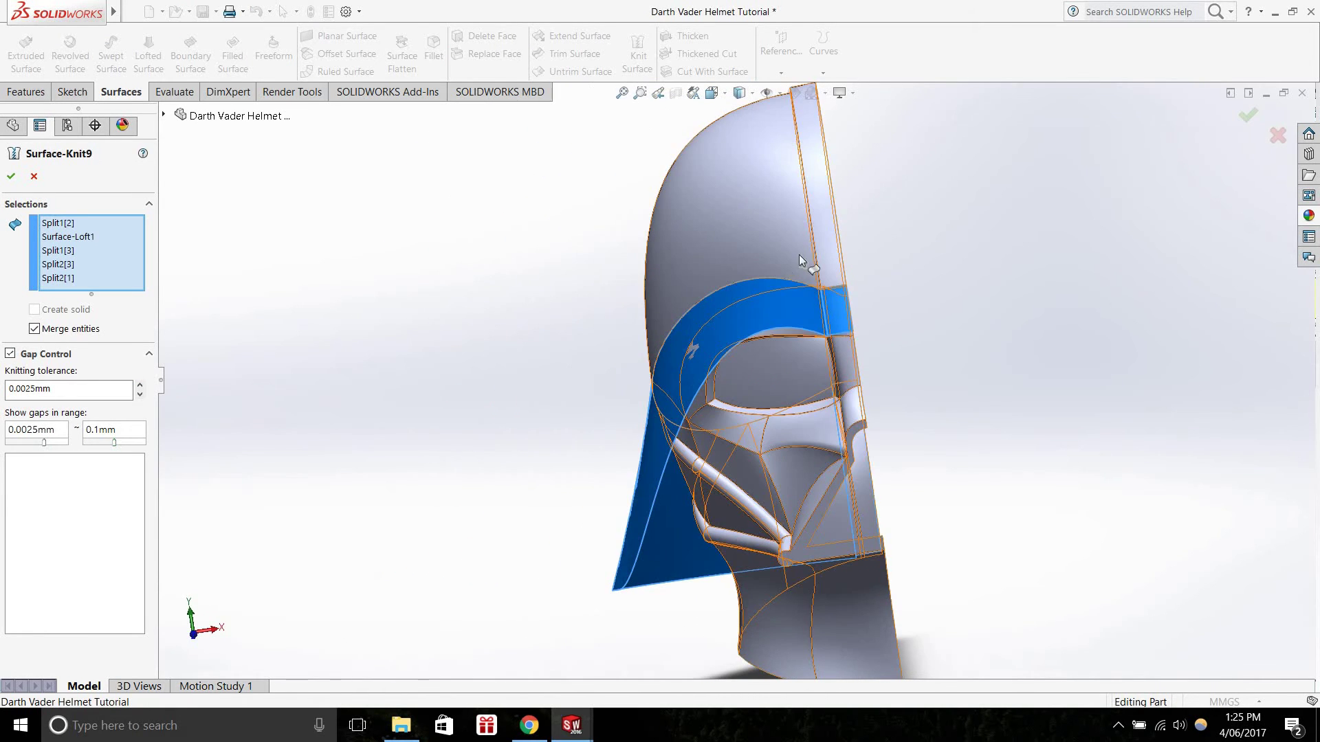
{"action": "middle_click_drag", "start_coordinate": [643, 339], "coordinate": [688, 343]}
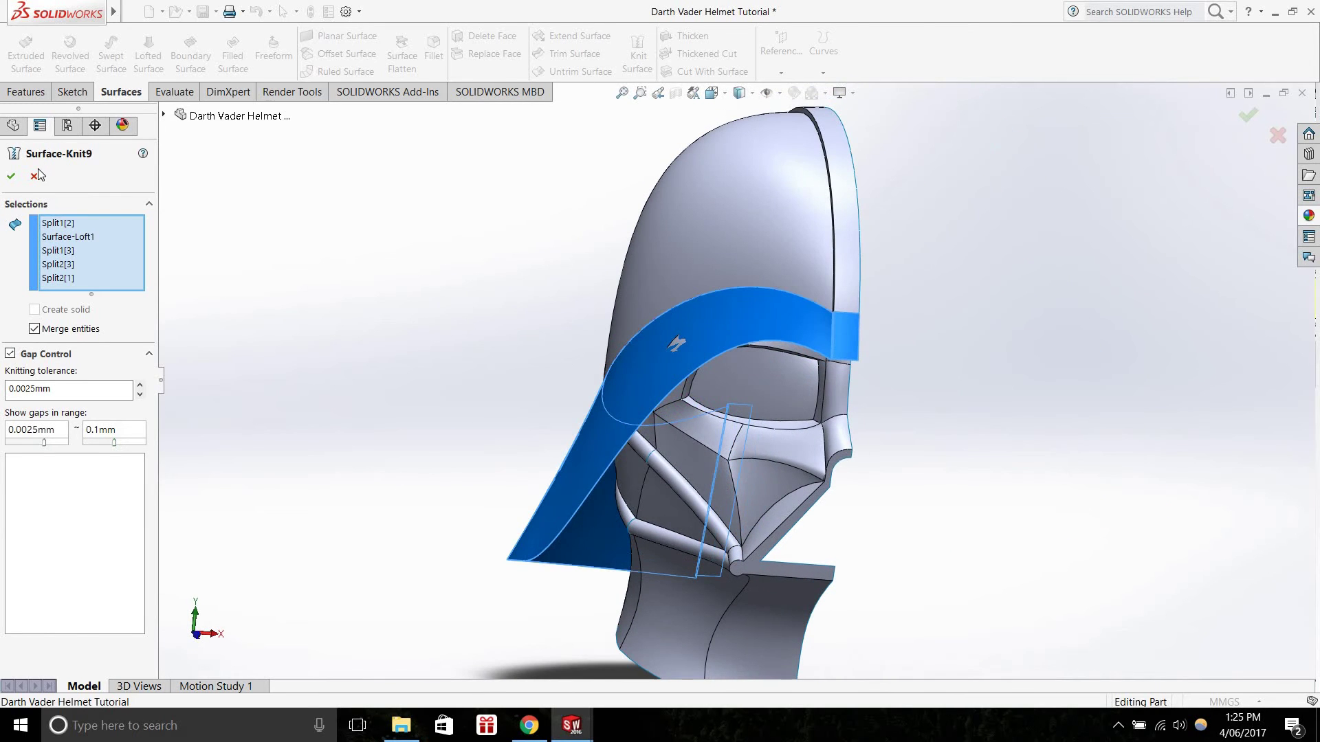
{"action": "left_click", "coordinate": [34, 176]}
Reopen the Surface-Knit2 definition, highlight Surface-Loft2 among the knitted surfaces, and exit without changes
{"action": "right_click", "coordinate": [76, 537]}
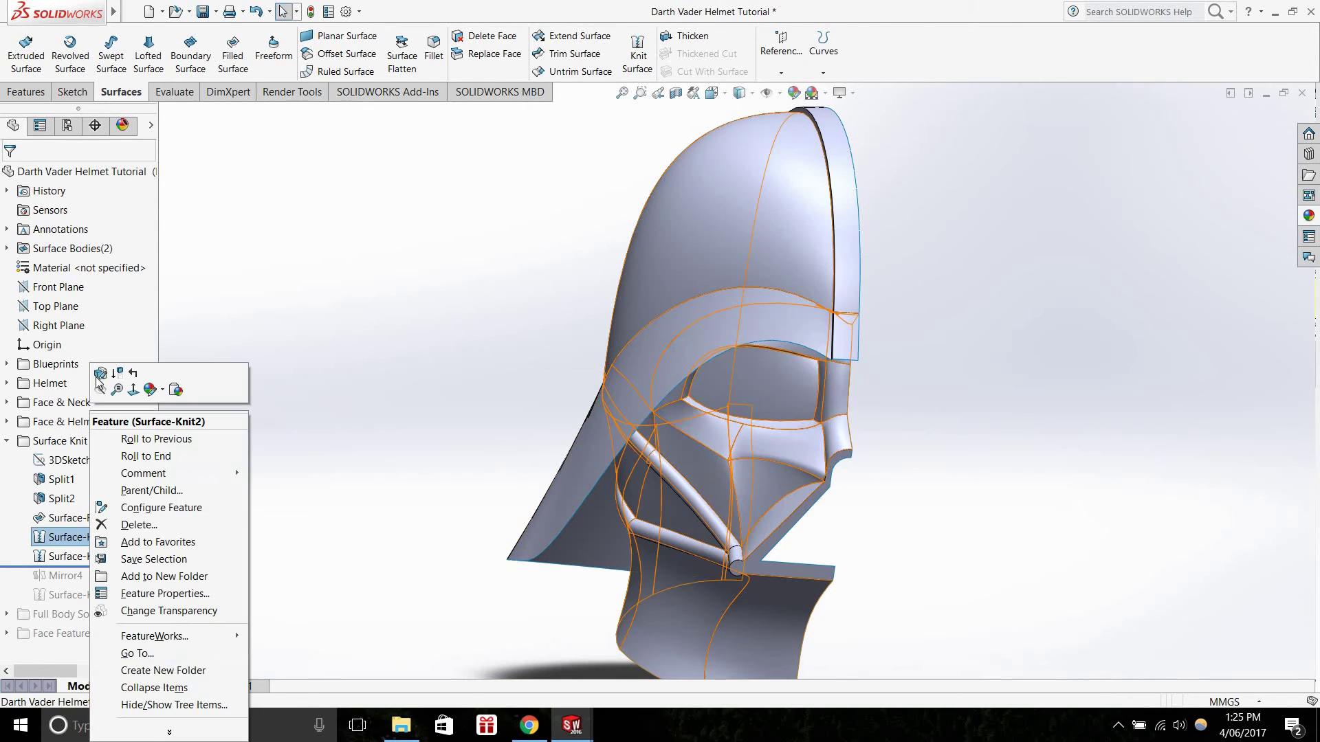
{"action": "left_click", "coordinate": [100, 374]}
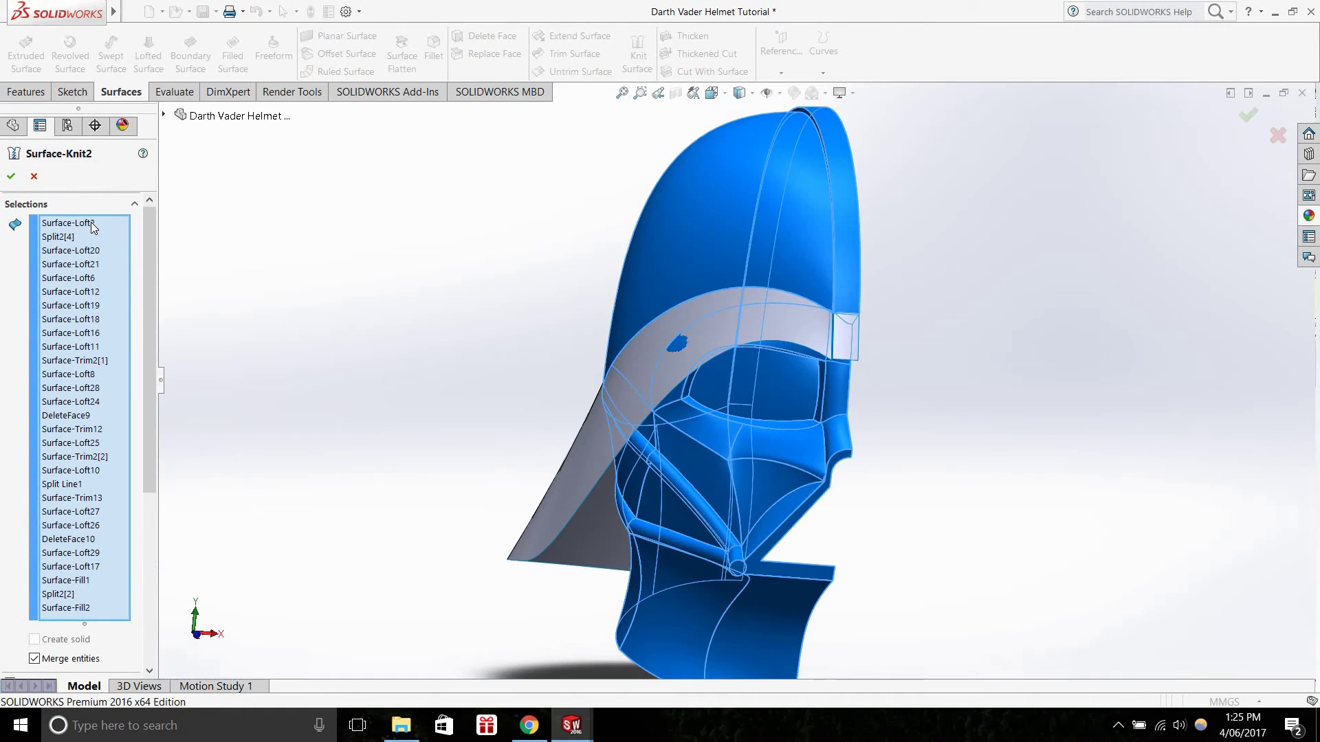
{"action": "left_click", "coordinate": [93, 226]}
{"action": "scroll", "coordinate": [68, 393], "scroll_direction": "down", "scroll_amount": 1}
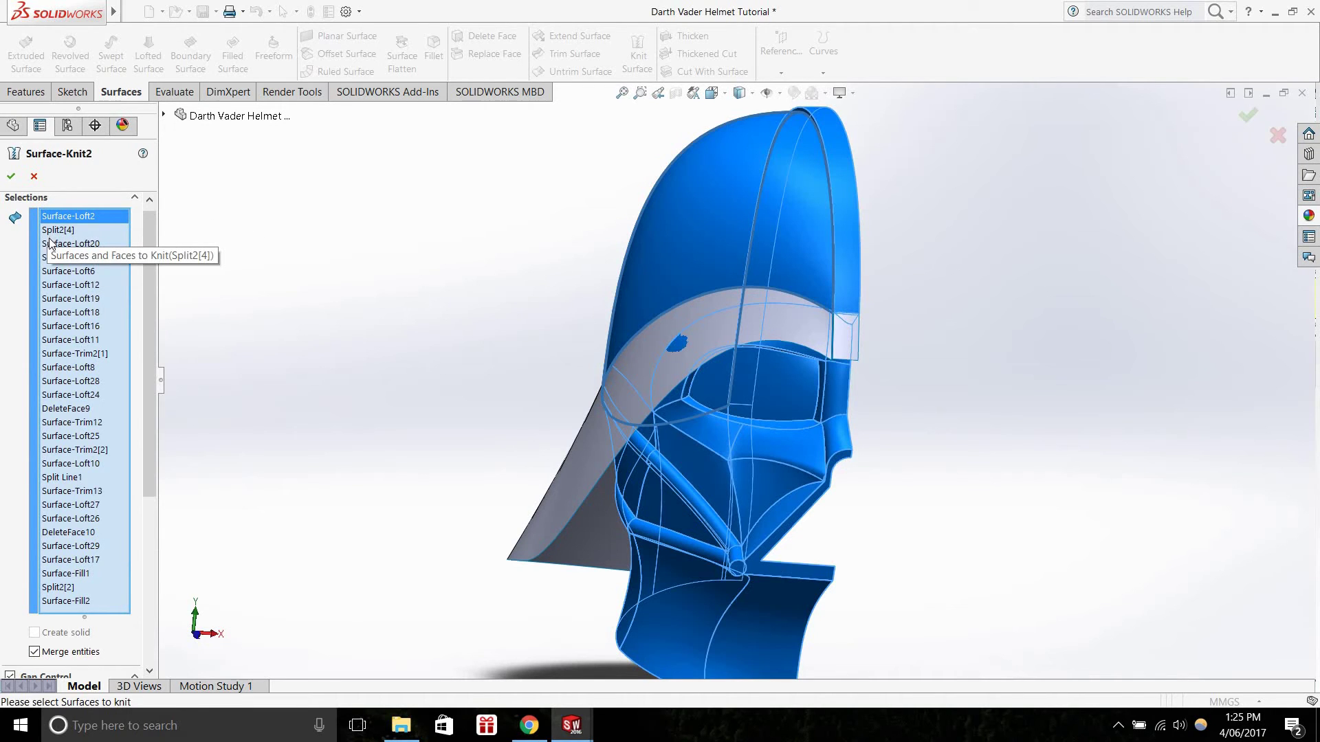
{"action": "left_click", "coordinate": [34, 178]}
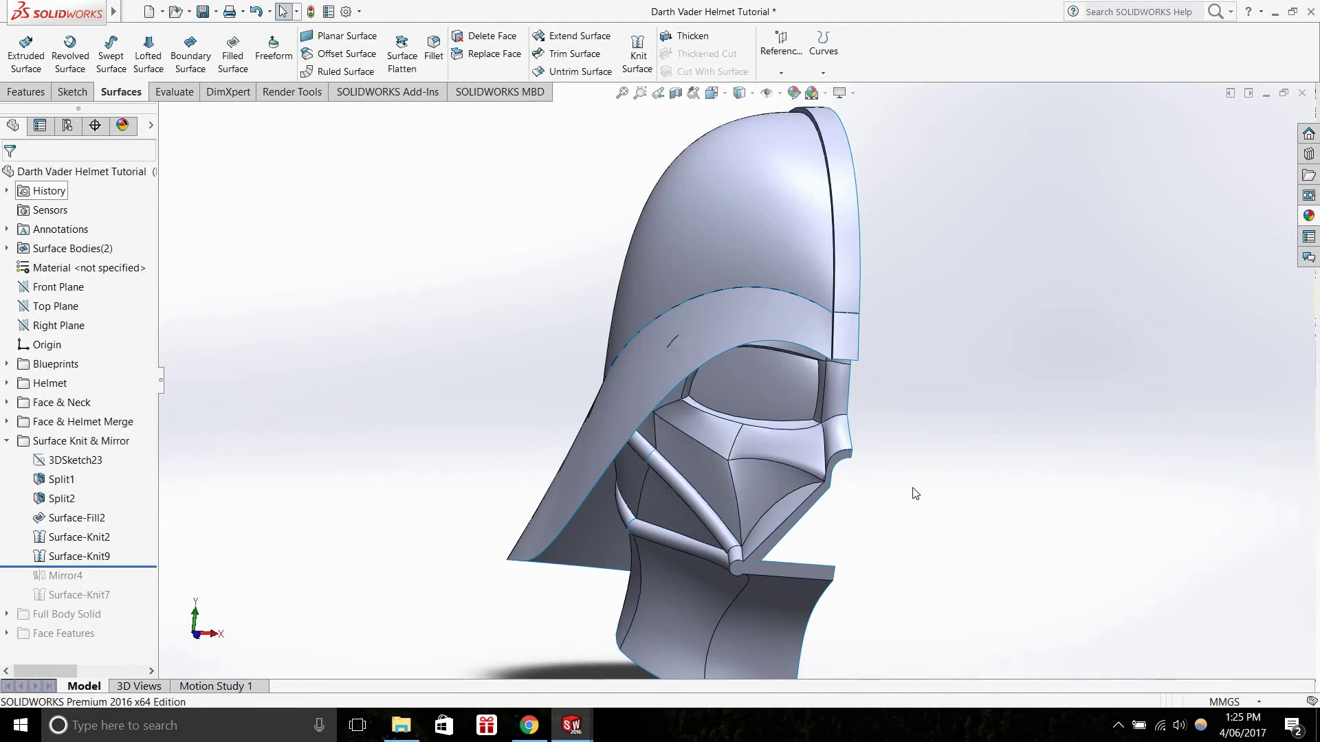
Select Surface-Knit9 in the history, and examine the Surface-Knit2 and Surface-Knit9 surface bodies in turn to compare their coverage
{"action": "middle_click_drag", "start_coordinate": [930, 526], "coordinate": [872, 428]}
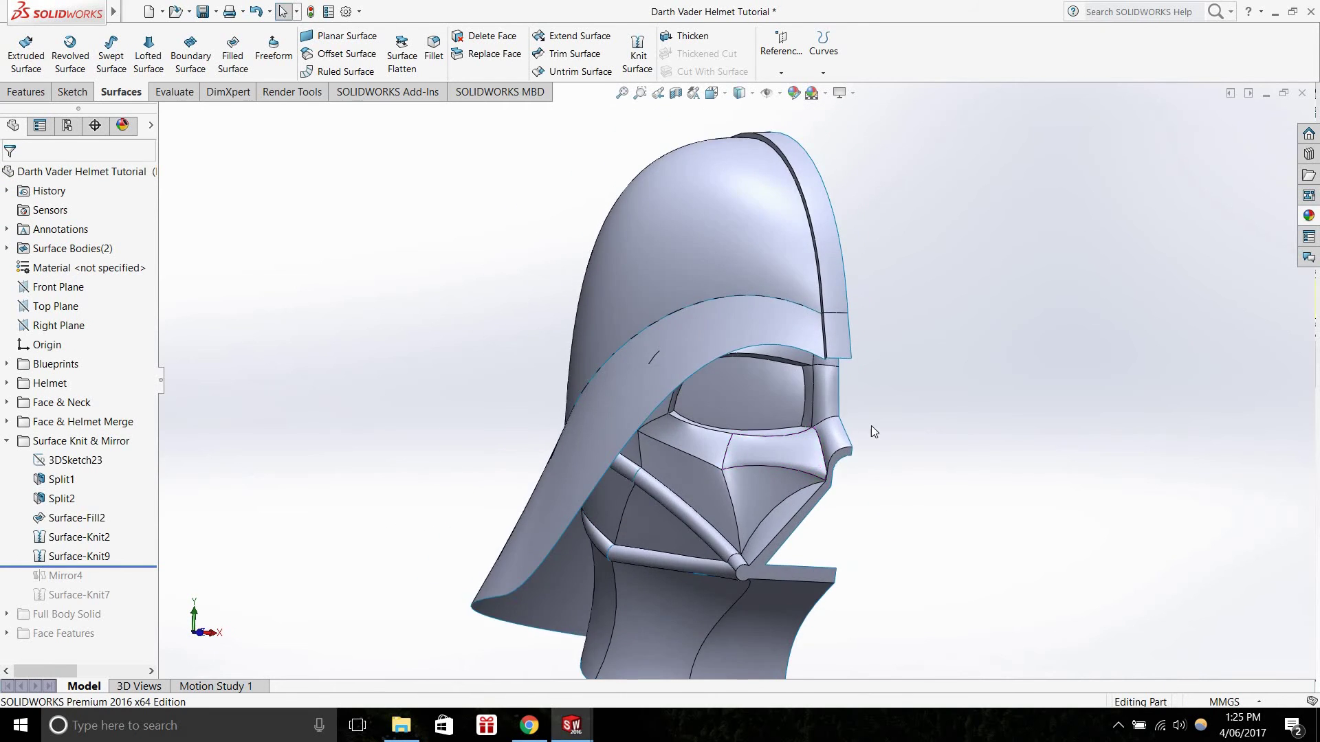
{"action": "scroll", "coordinate": [872, 428], "scroll_direction": "up", "scroll_amount": 4}
{"action": "scroll", "coordinate": [872, 428], "scroll_direction": "down", "scroll_amount": 3}
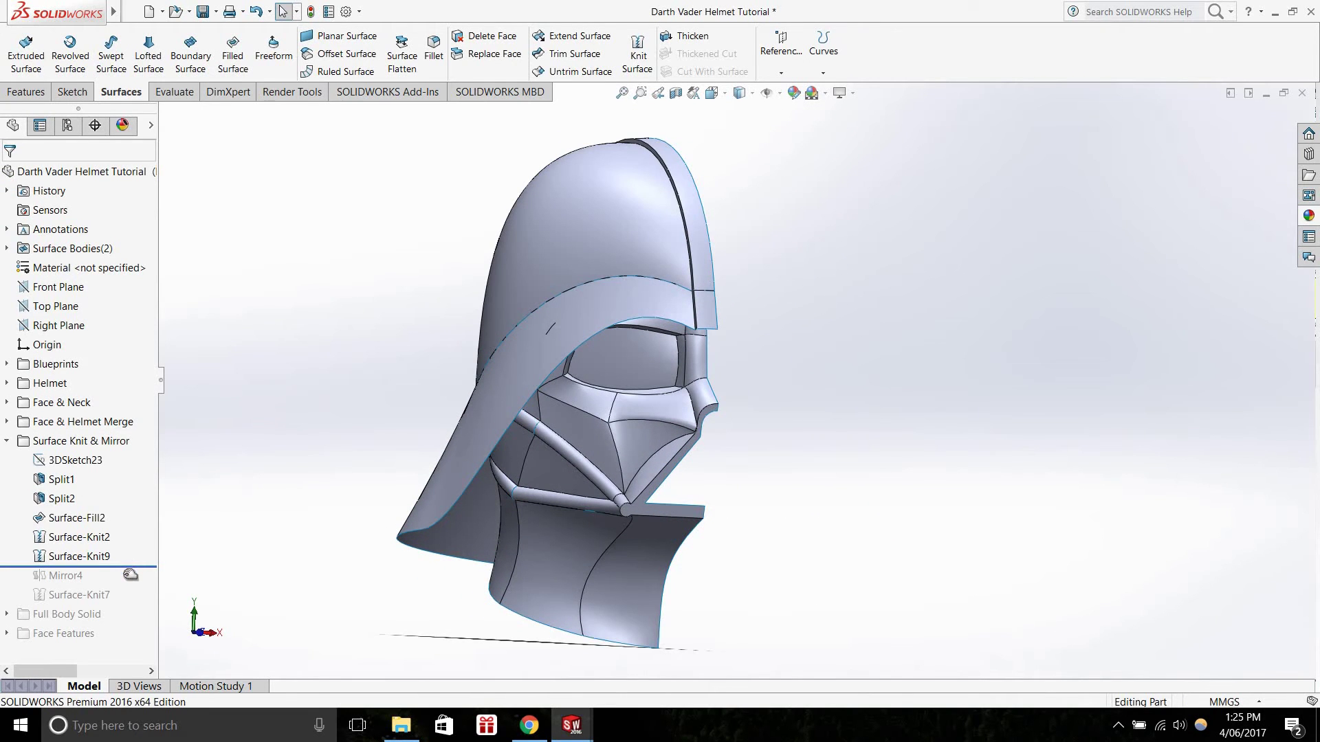
{"action": "left_click", "coordinate": [77, 556]}
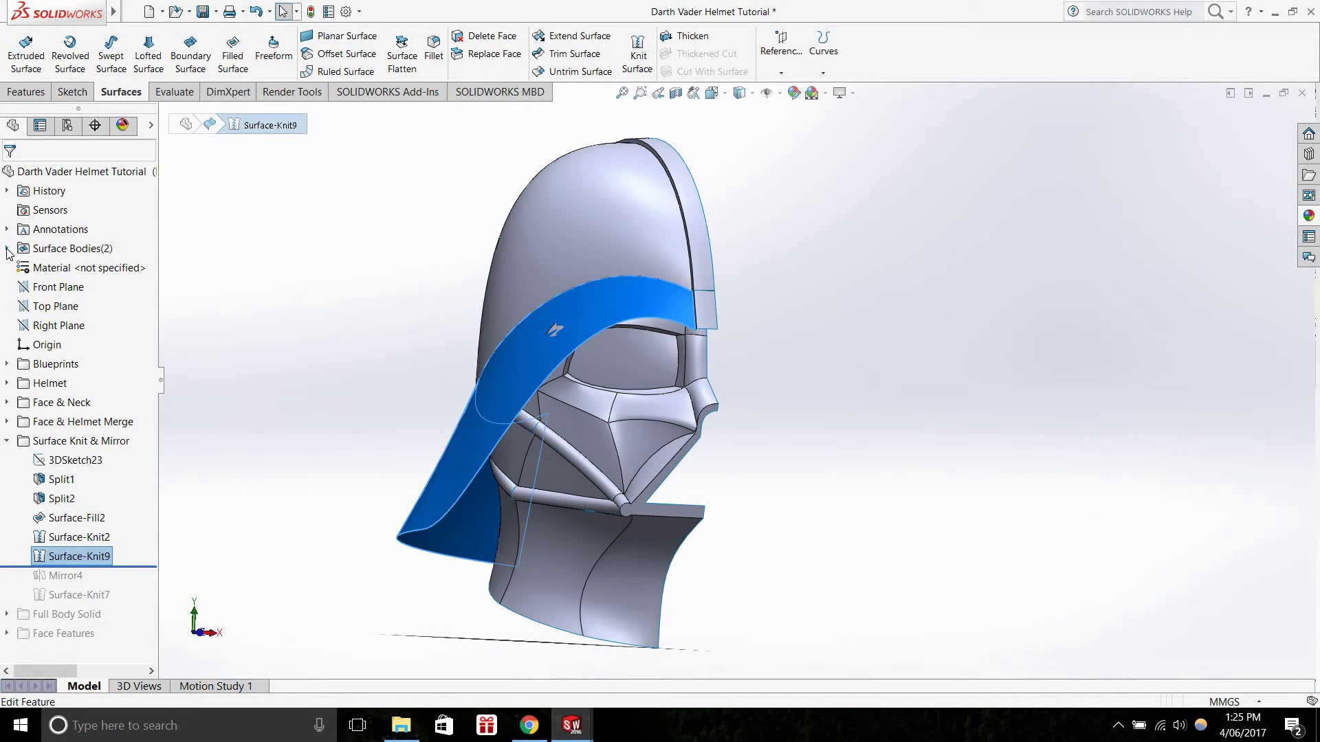
{"action": "left_click", "coordinate": [7, 249]}
{"action": "left_click", "coordinate": [77, 268]}
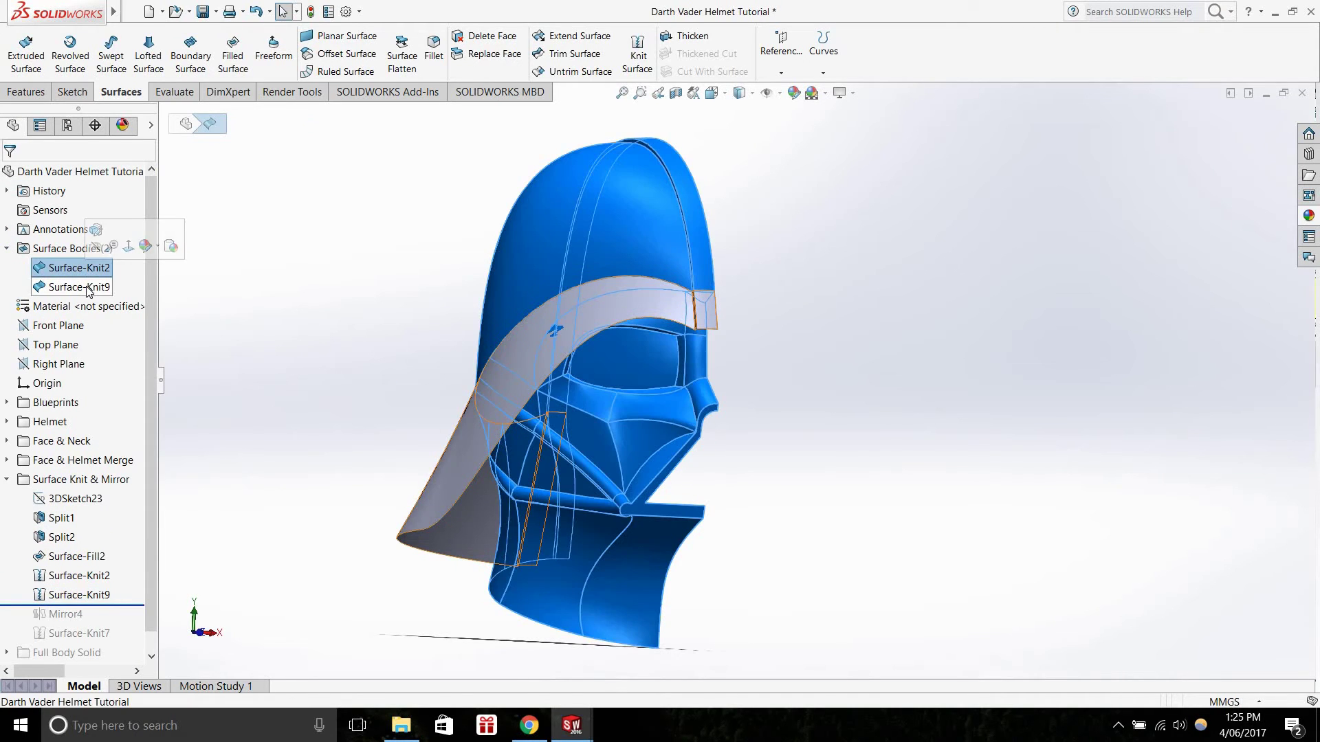
{"action": "left_click", "coordinate": [87, 289]}
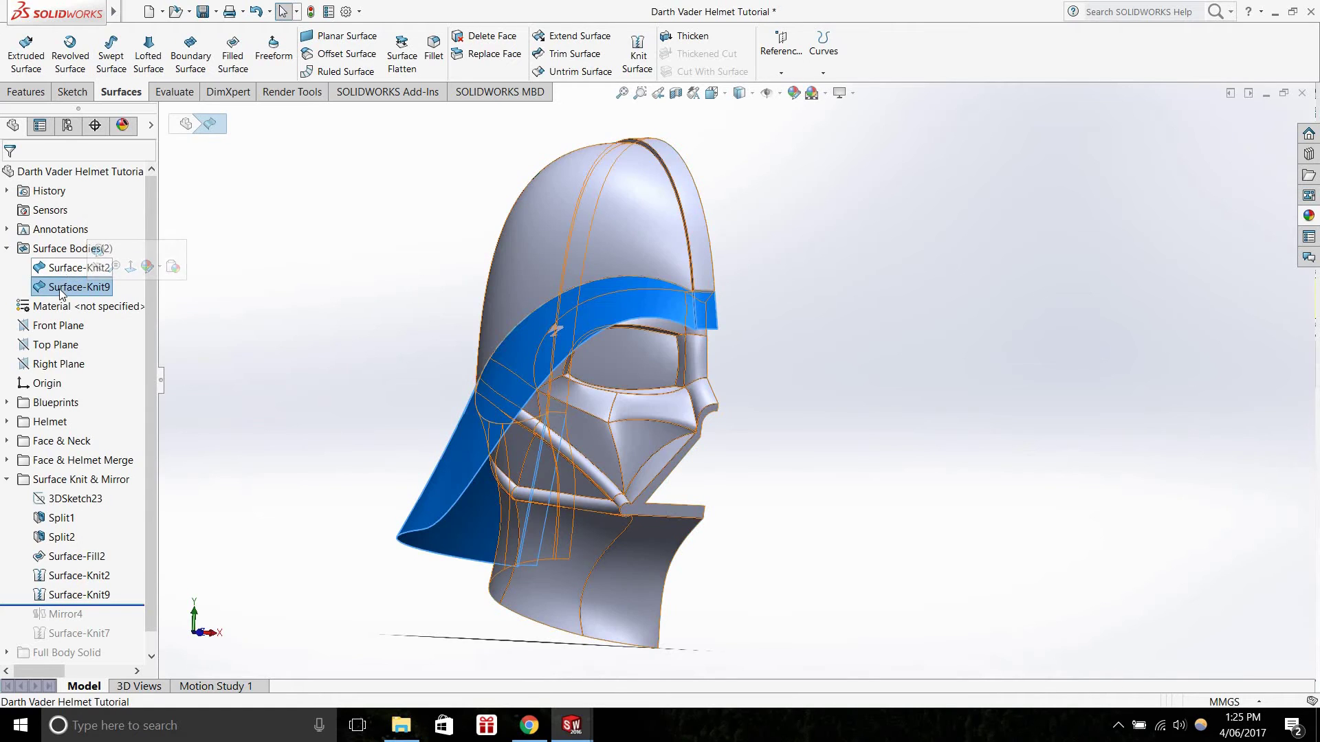
{"action": "left_click", "coordinate": [45, 268]}
{"action": "left_click", "coordinate": [7, 249]}
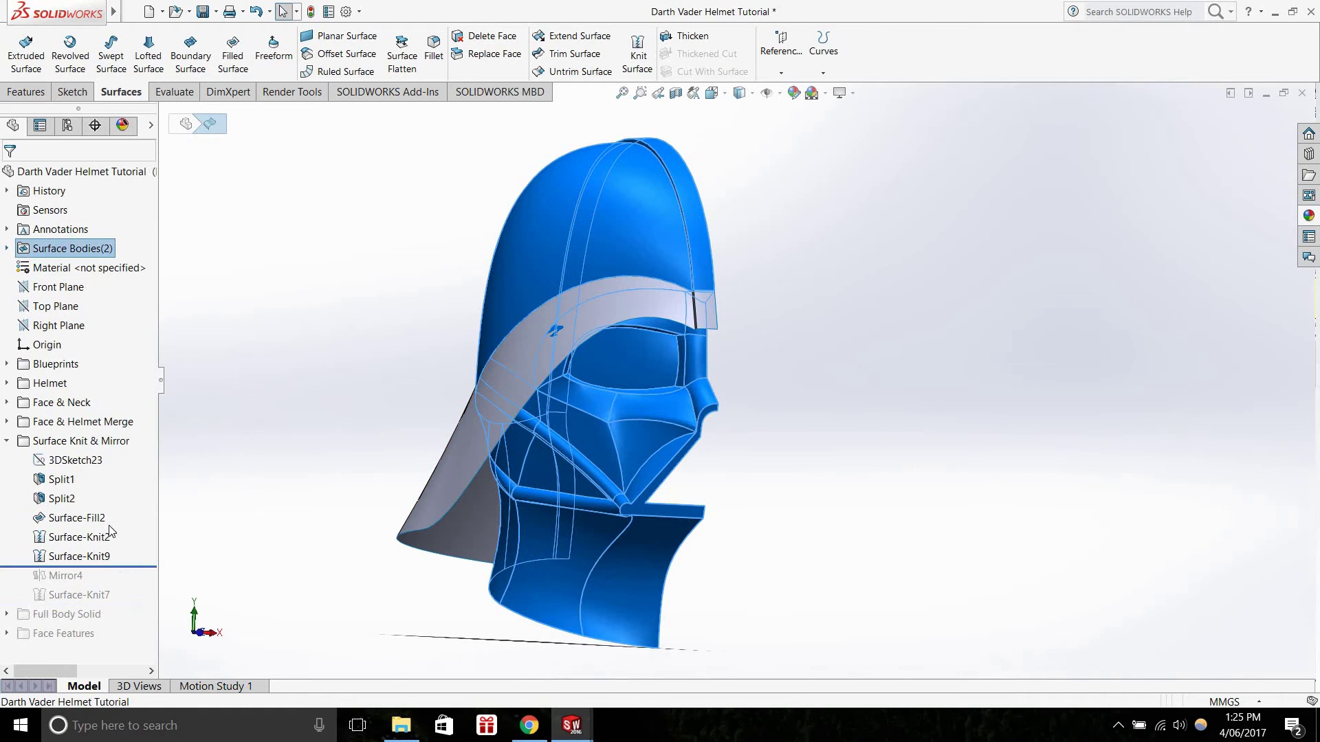
Roll the history forward to just after Mirror4, review its Right Plane and mirrored bodies in the feature definition, and close it without changes
{"action": "left_click_drag", "start_coordinate": [132, 579], "coordinate": [55, 585]}
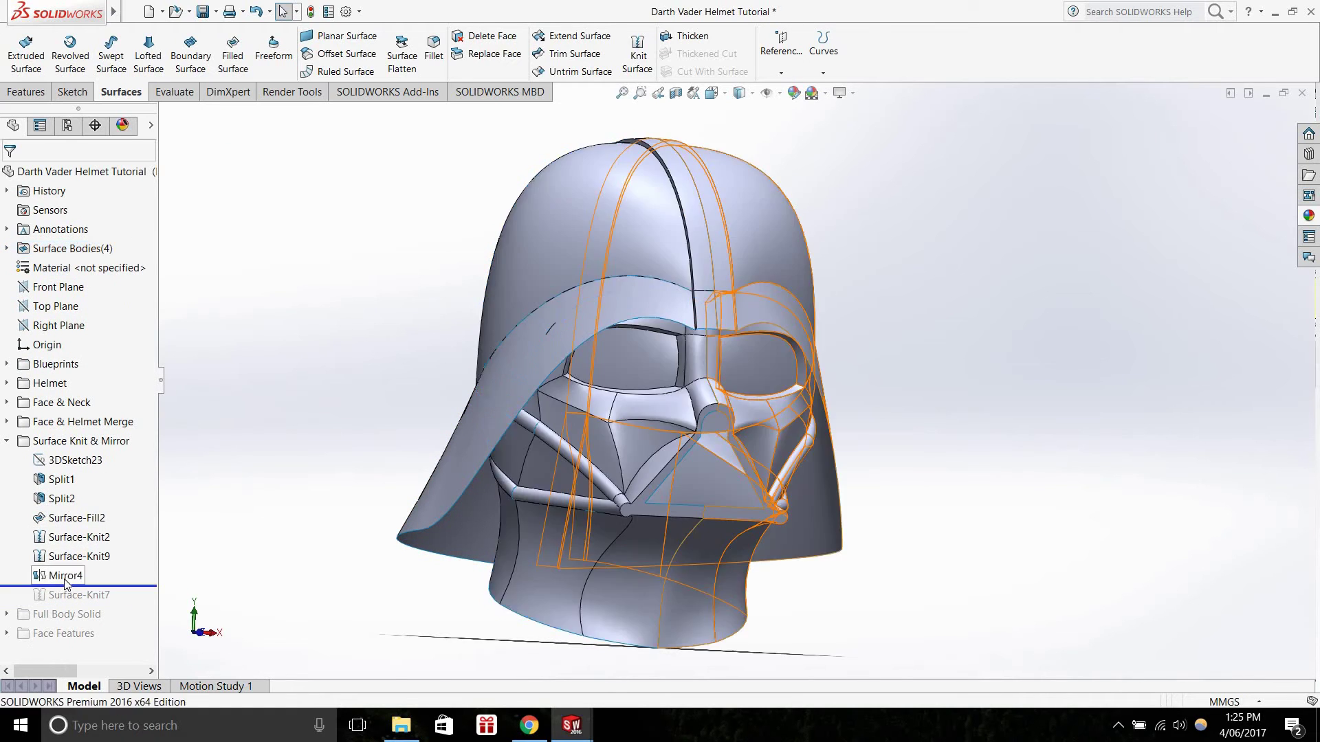
{"action": "right_click", "coordinate": [55, 580]}
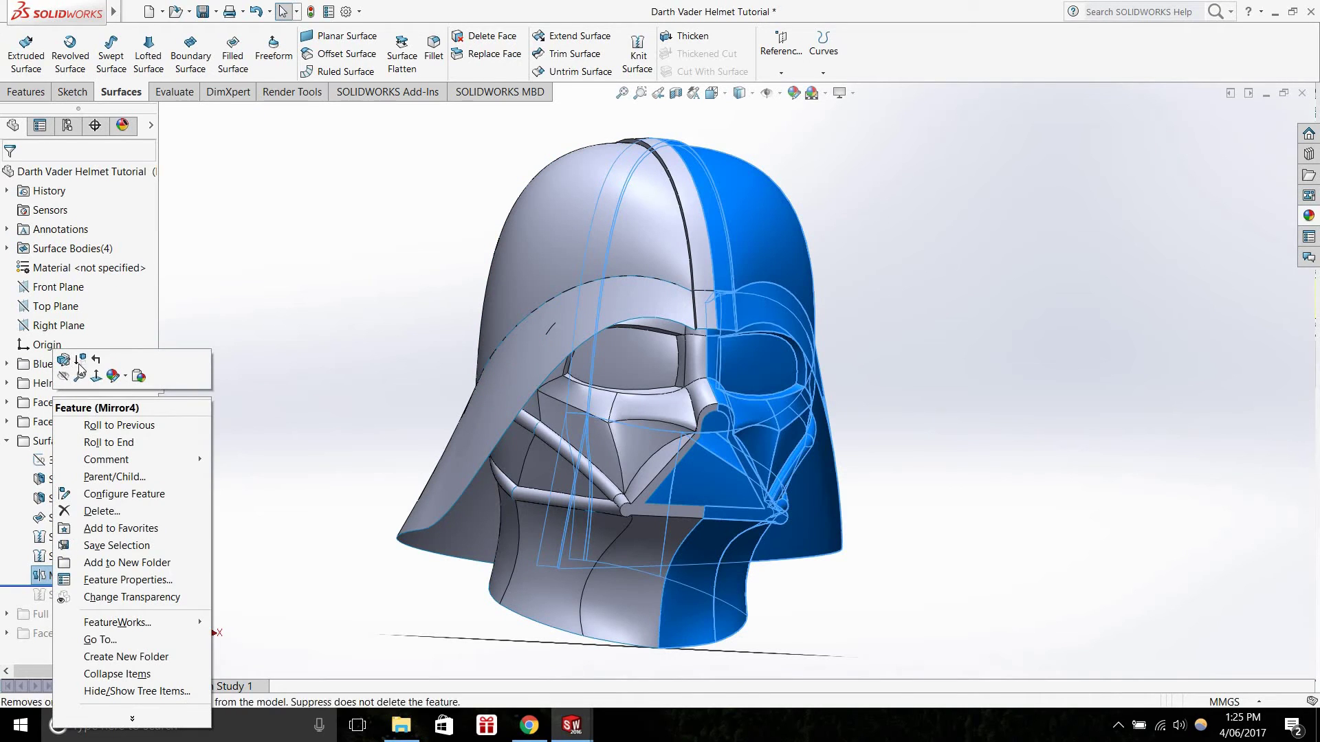
{"action": "left_click", "coordinate": [67, 366]}
{"action": "left_click", "coordinate": [67, 223]}
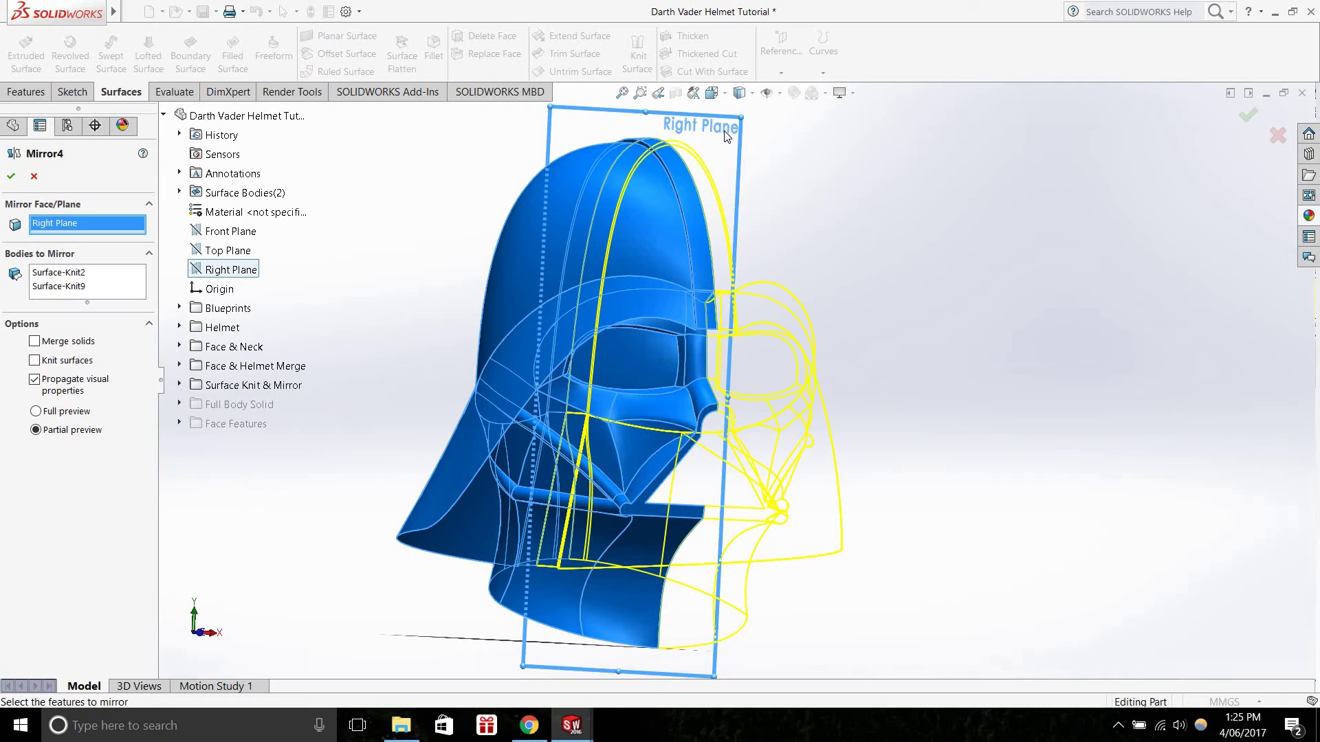
{"action": "left_click", "coordinate": [111, 280]}
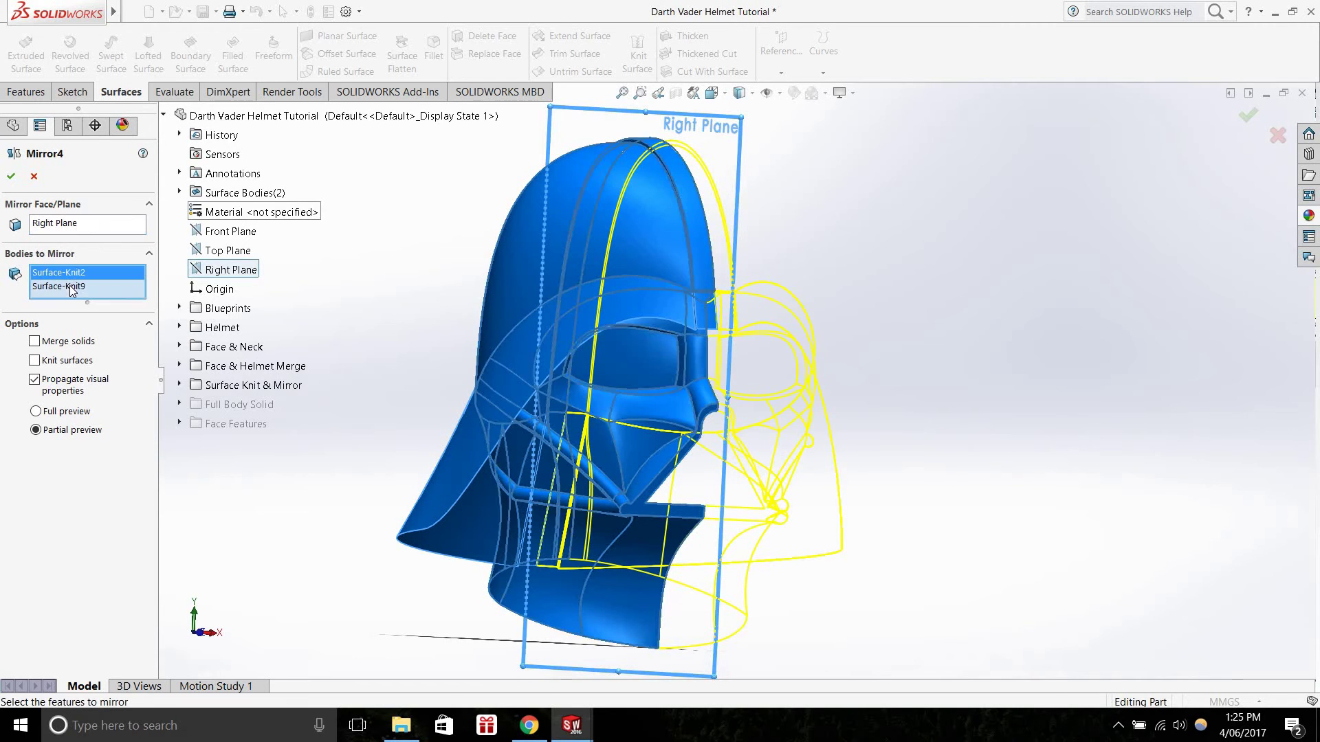
{"action": "key", "text": "Return"}
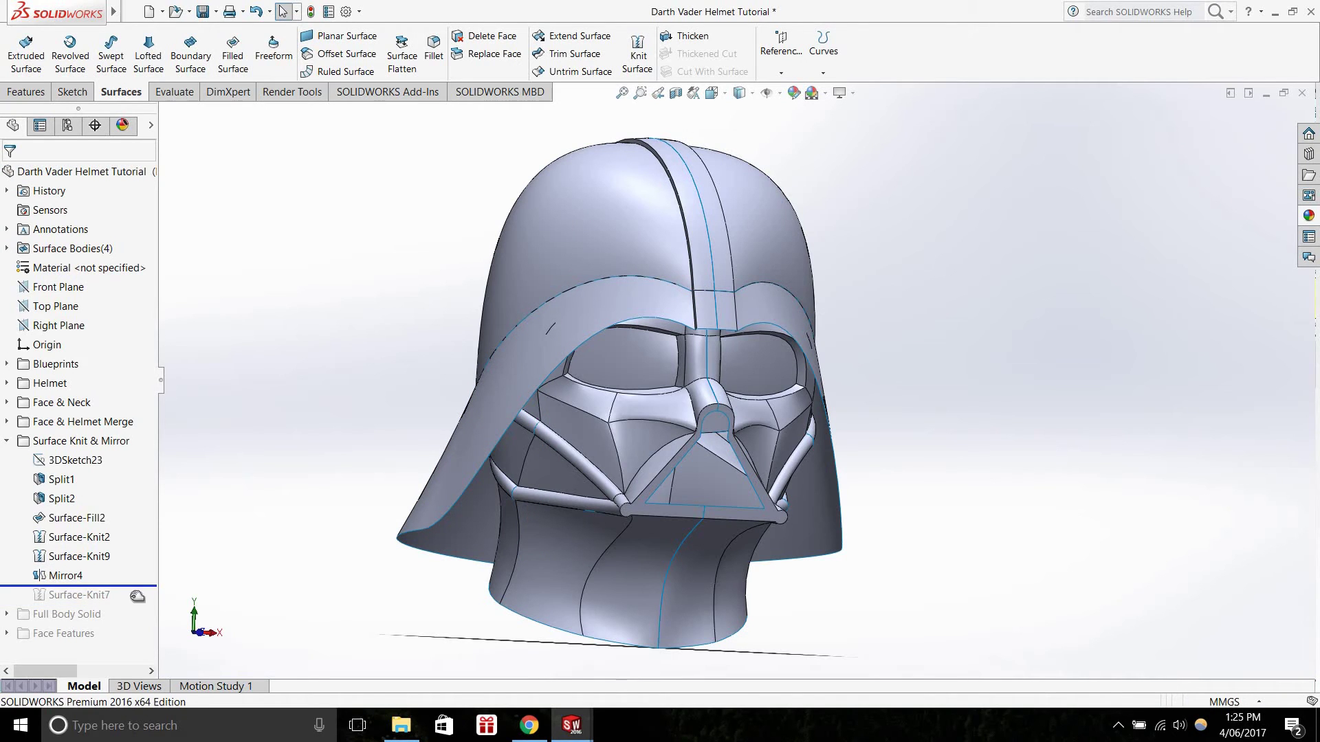
Roll the history forward to just after Surface-Knit7, review its knit of Surface-Knit2 and Mirror4 from another angle, and close the definition
{"action": "left_click_drag", "start_coordinate": [138, 588], "coordinate": [96, 604]}
{"action": "right_click", "coordinate": [96, 595]}
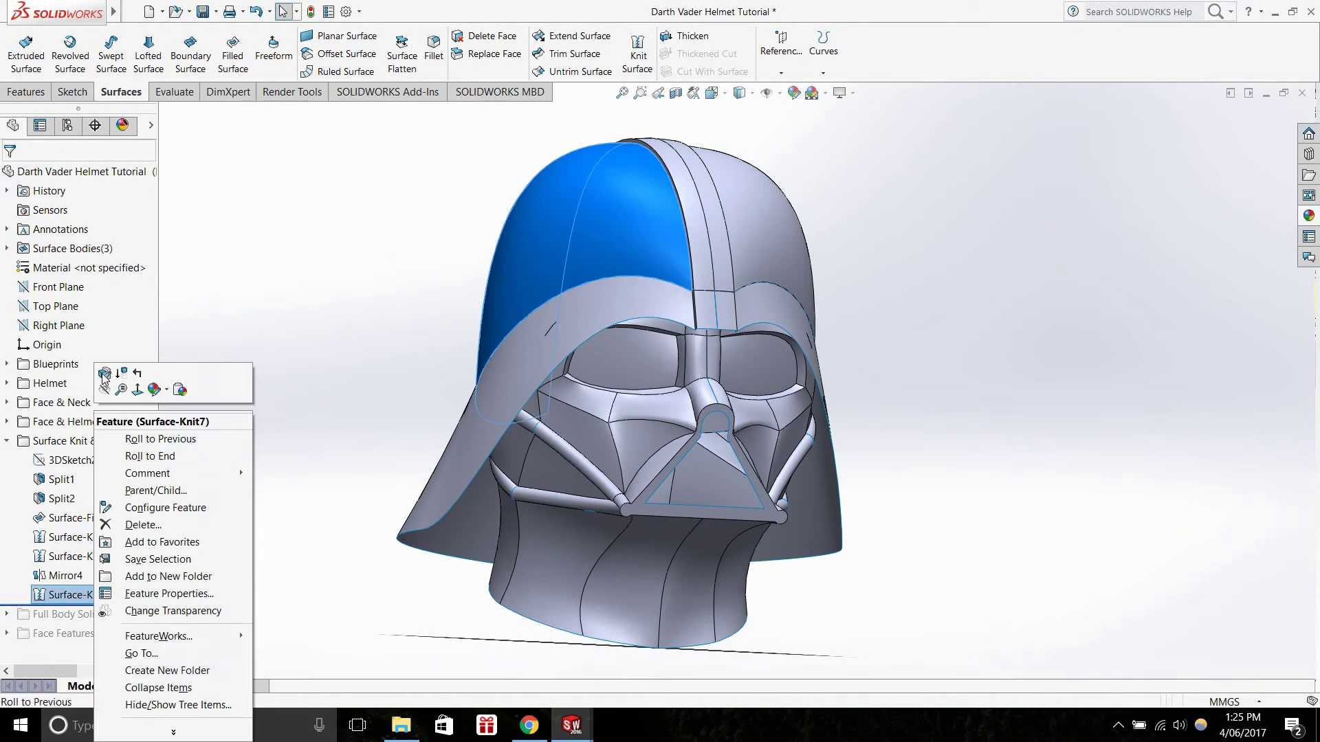
{"action": "left_click", "coordinate": [105, 374]}
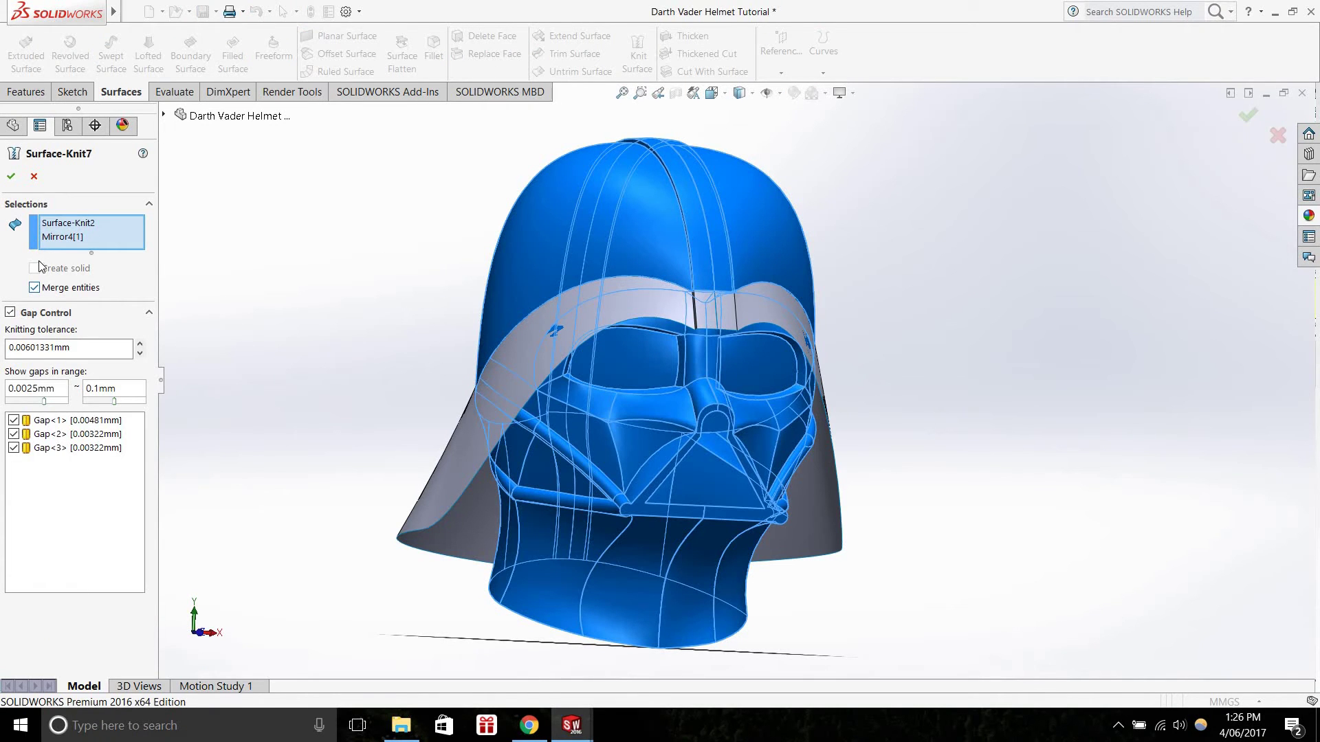
{"action": "middle_click_drag", "start_coordinate": [614, 401], "coordinate": [696, 236]}
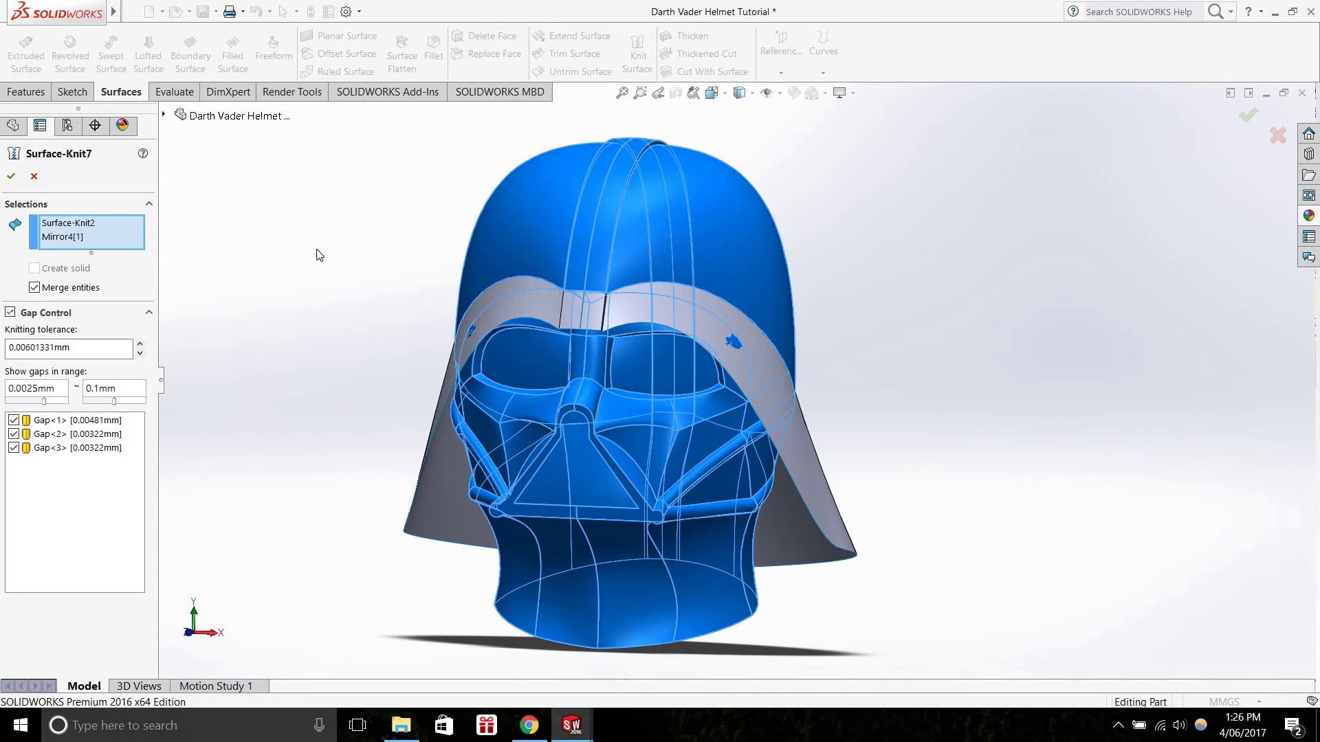
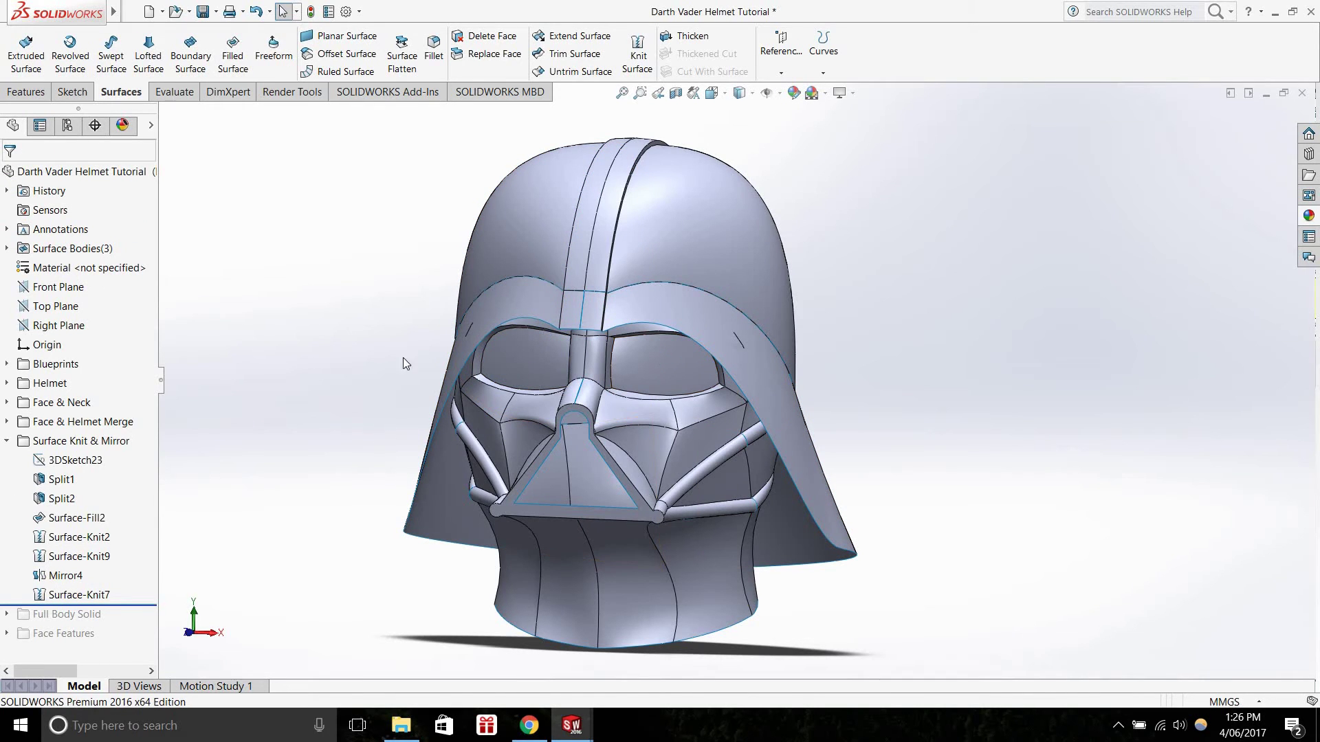
Expand the Full Body Solid folder with the history rolled to just after Surface-Fill3, and select that fill to examine the triangular mouth surface
{"action": "left_click", "coordinate": [7, 442]}
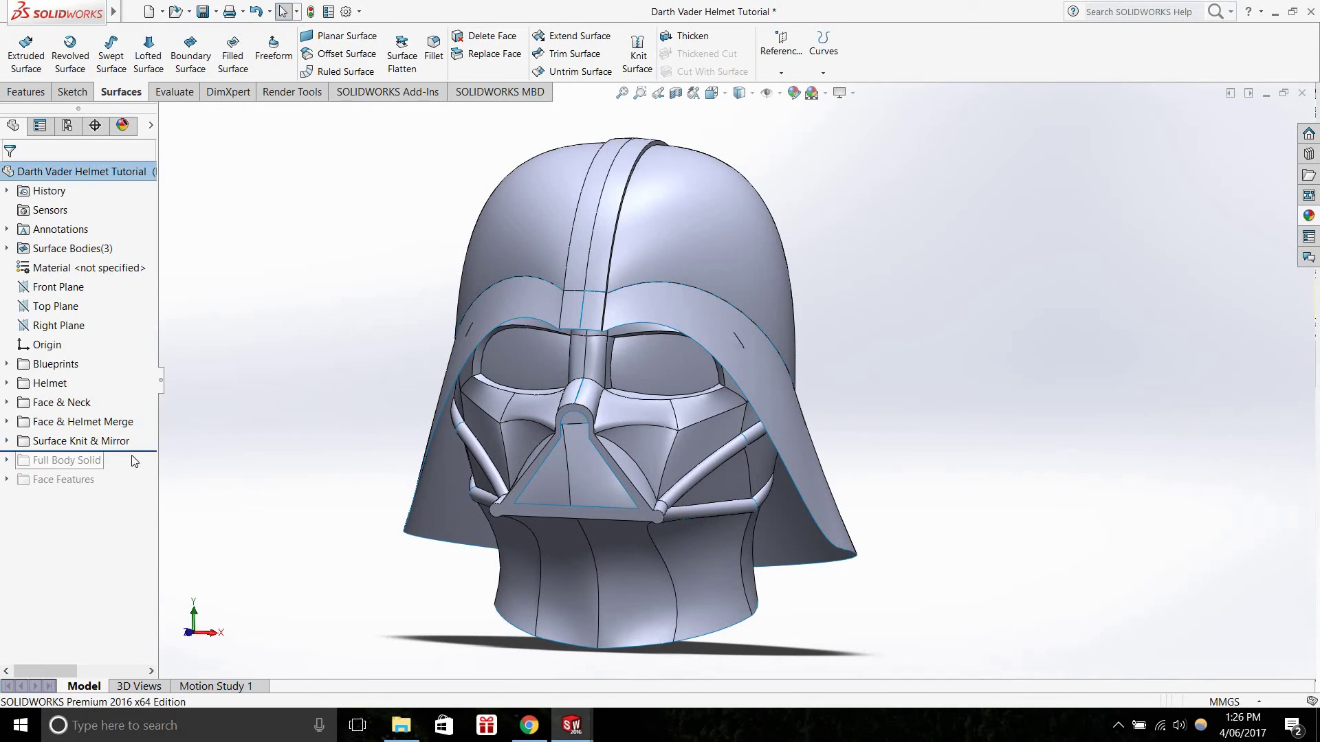
{"action": "left_click_drag", "start_coordinate": [10, 452], "coordinate": [9, 470]}
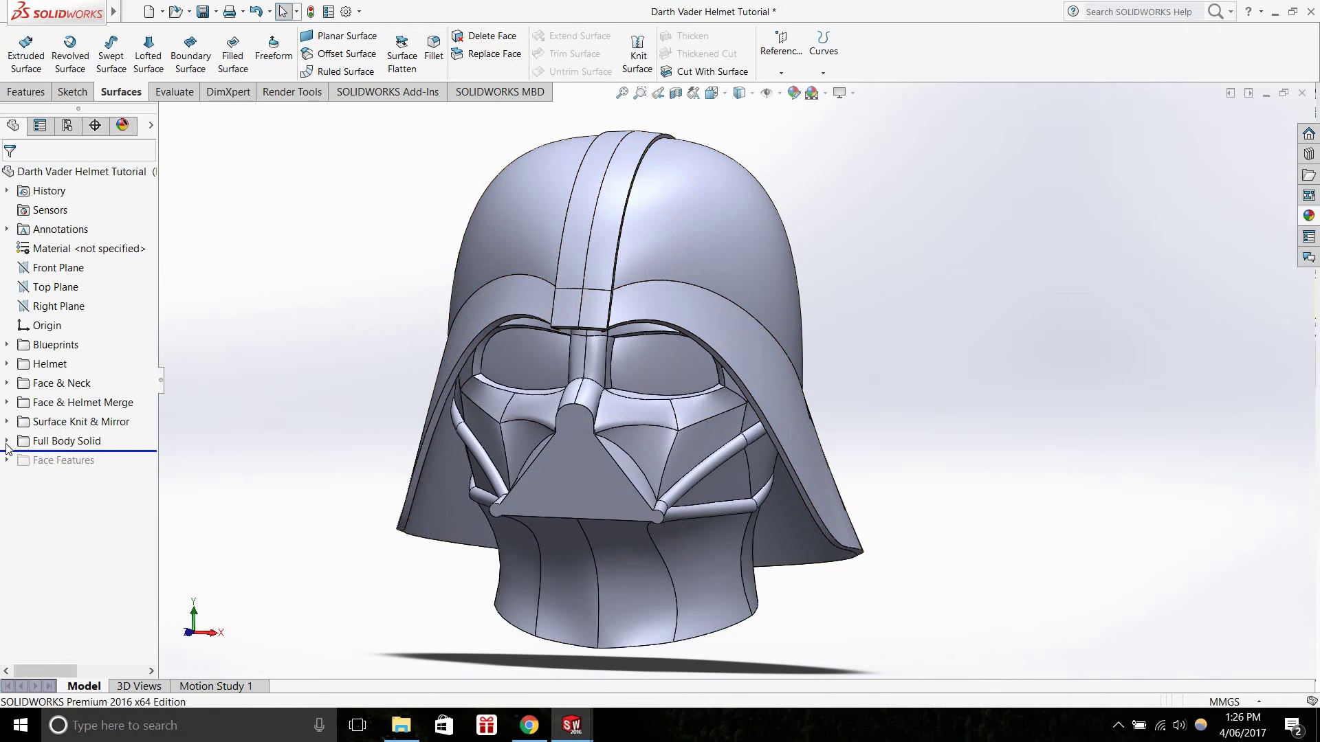
{"action": "left_click", "coordinate": [7, 441]}
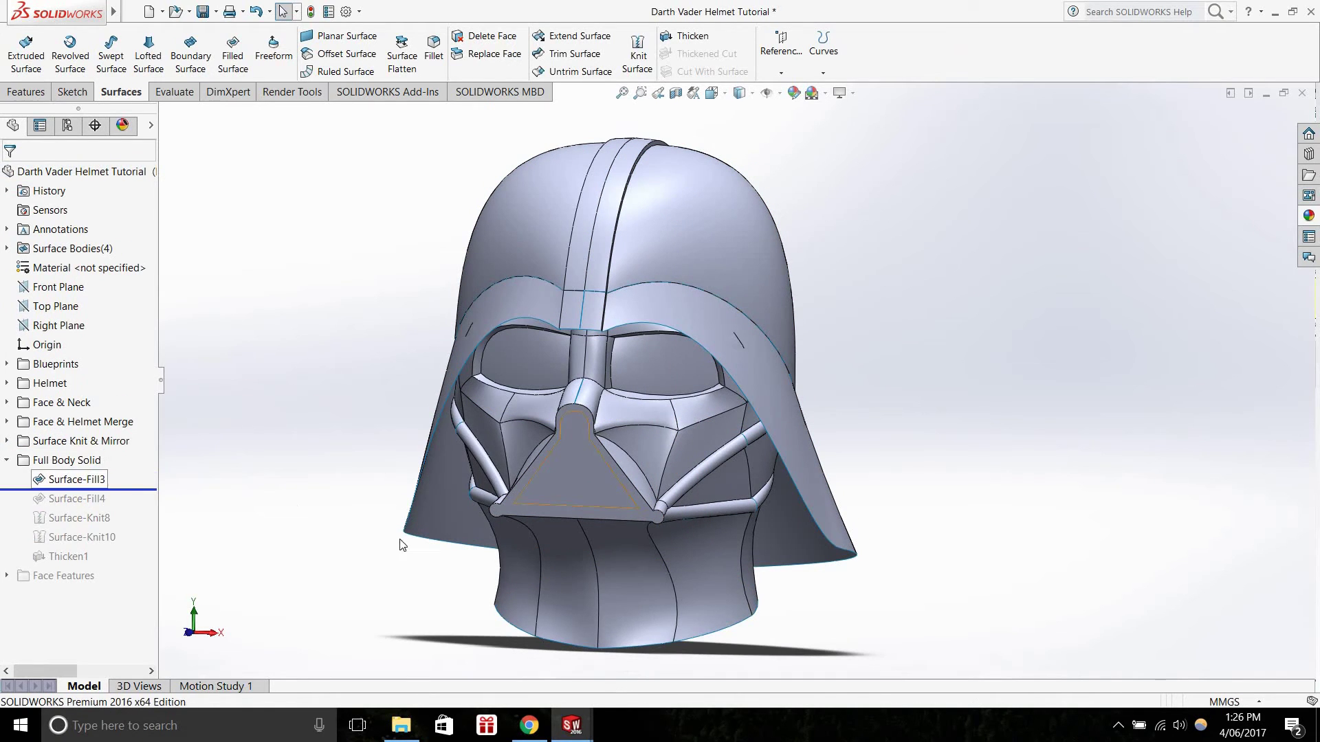
{"action": "left_click", "coordinate": [77, 480]}
{"action": "middle_click_drag", "start_coordinate": [708, 516], "coordinate": [645, 534]}
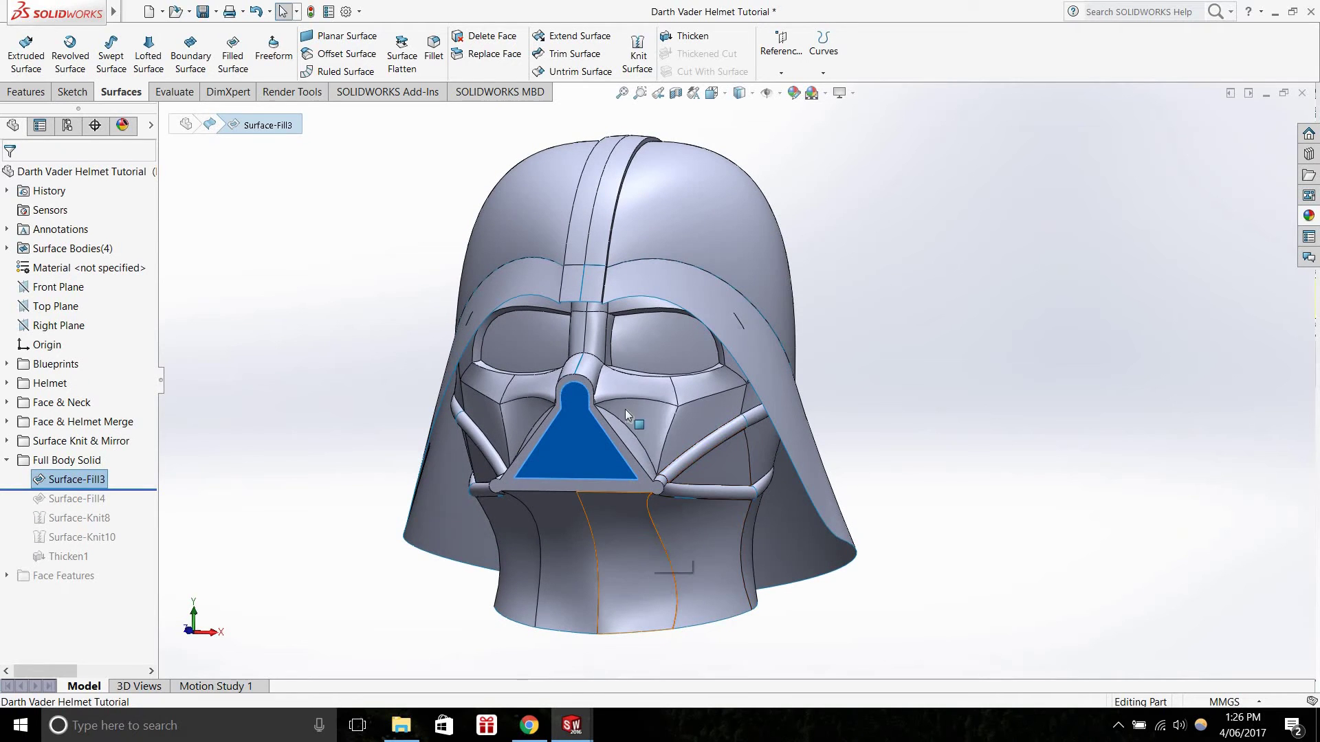
{"action": "scroll", "coordinate": [622, 453], "scroll_direction": "down", "scroll_amount": 1}
{"action": "scroll", "coordinate": [785, 180], "scroll_direction": "up", "scroll_amount": 3}
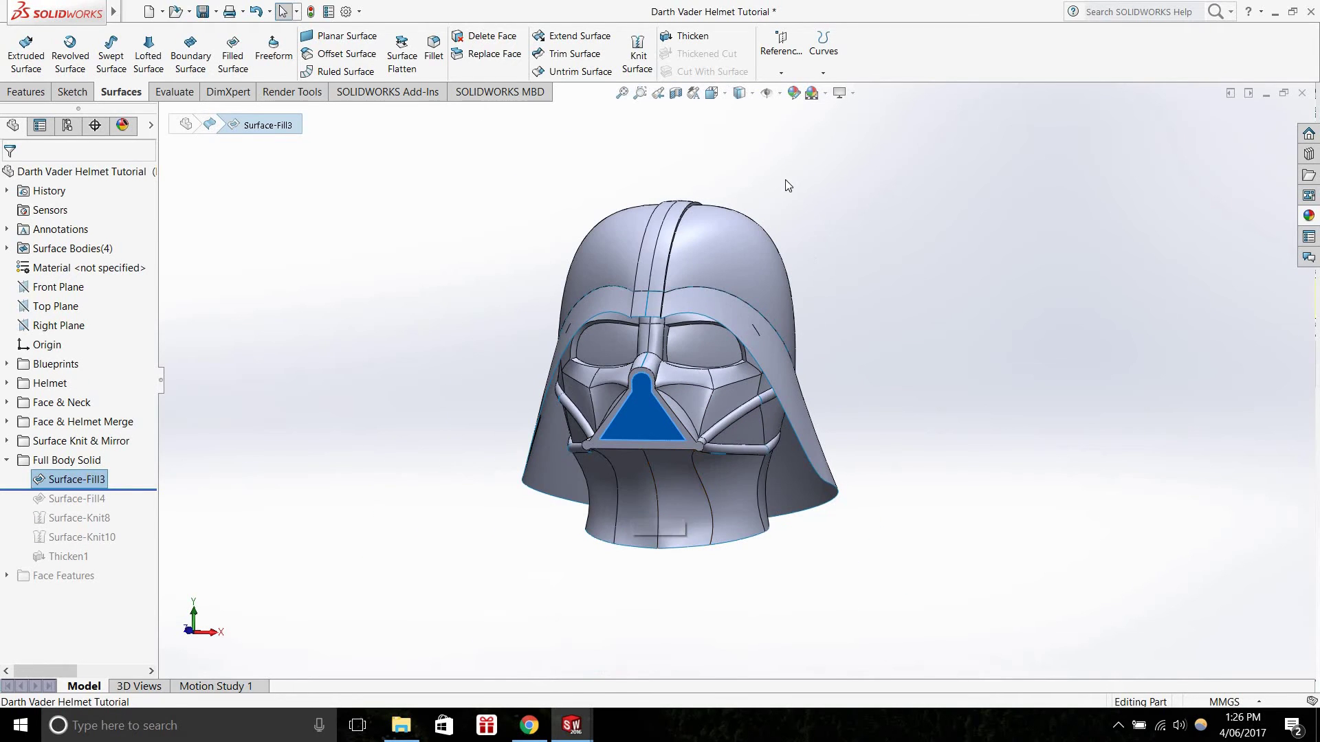
Cut the helmet with a section view on the Front Plane, examine the inside of the surfaces, and turn the section view off
{"action": "left_click", "coordinate": [742, 126]}
{"action": "left_click", "coordinate": [675, 92]}
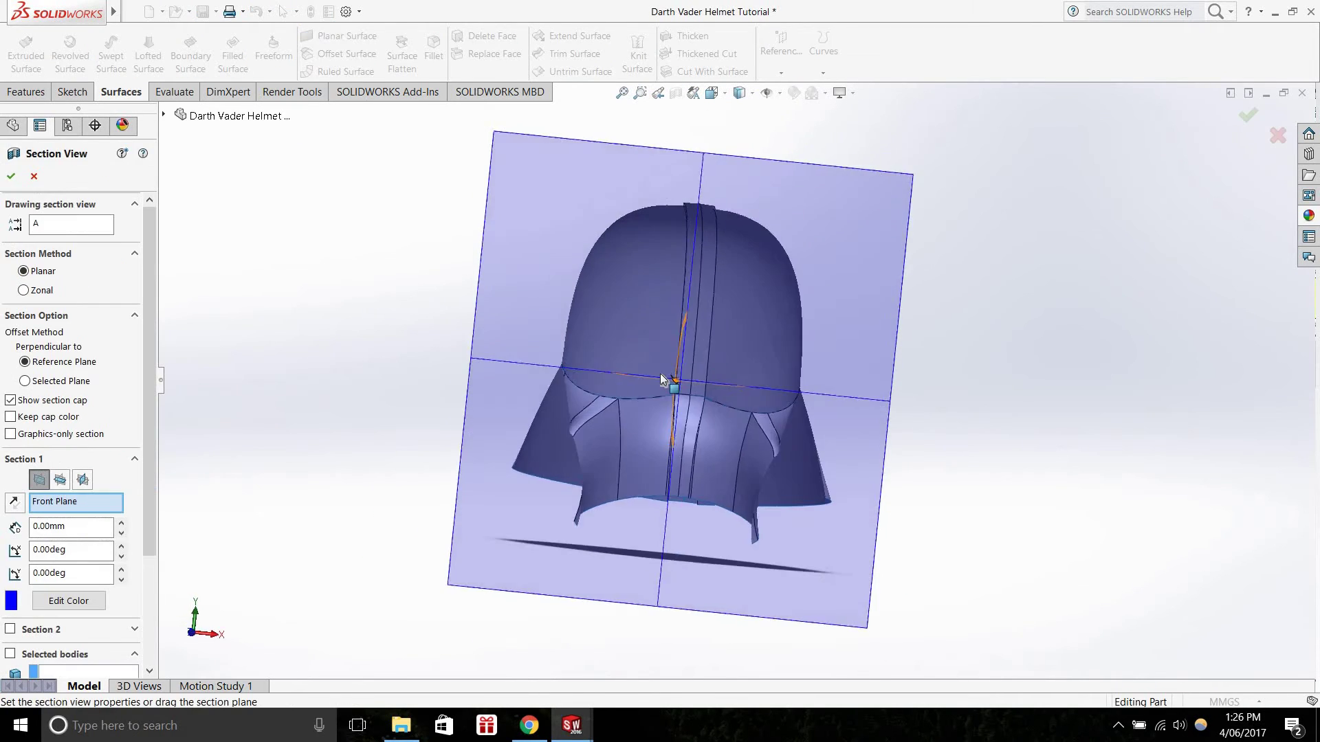
{"action": "middle_click_drag", "start_coordinate": [660, 373], "coordinate": [638, 390]}
{"action": "left_click_drag", "start_coordinate": [638, 391], "coordinate": [618, 432]}
{"action": "left_click", "coordinate": [13, 177]}
{"action": "scroll", "coordinate": [692, 483], "scroll_direction": "down", "scroll_amount": 2}
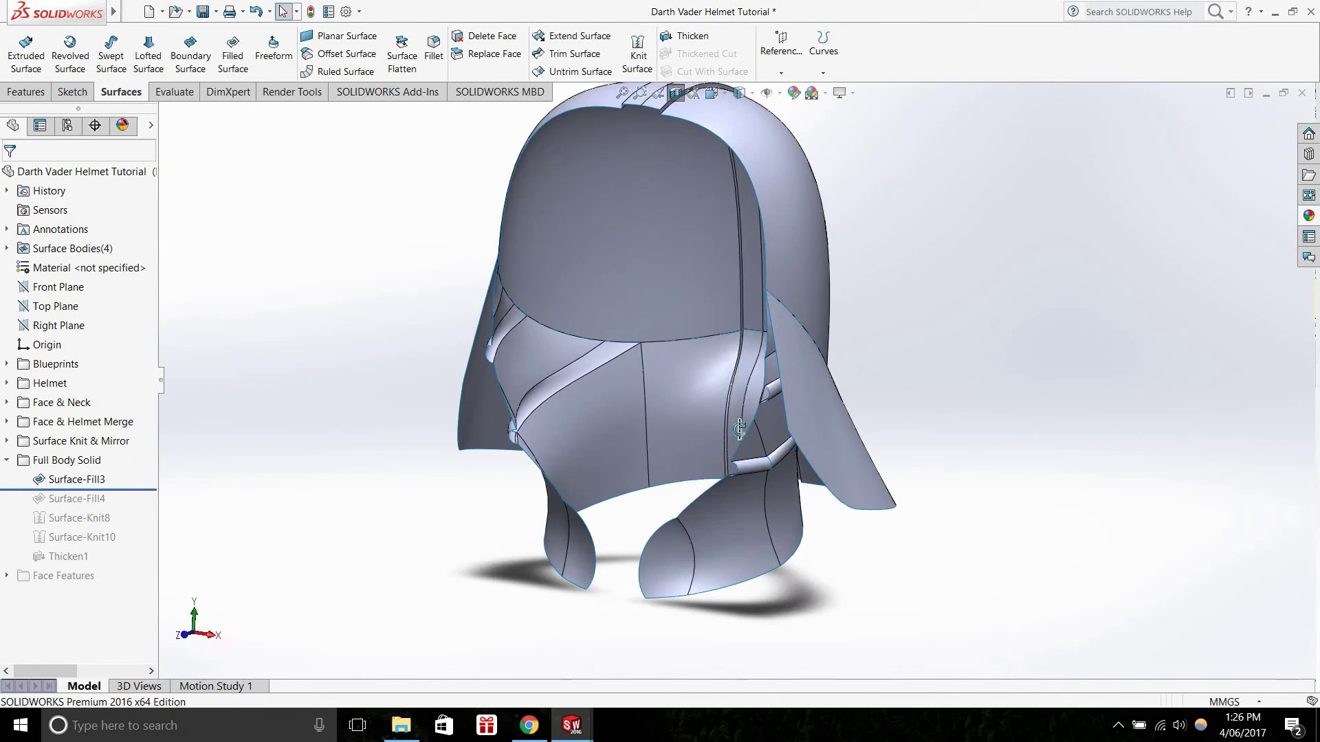
{"action": "left_click", "coordinate": [658, 93]}
{"action": "left_click", "coordinate": [658, 93]}
{"action": "left_click", "coordinate": [658, 93]}
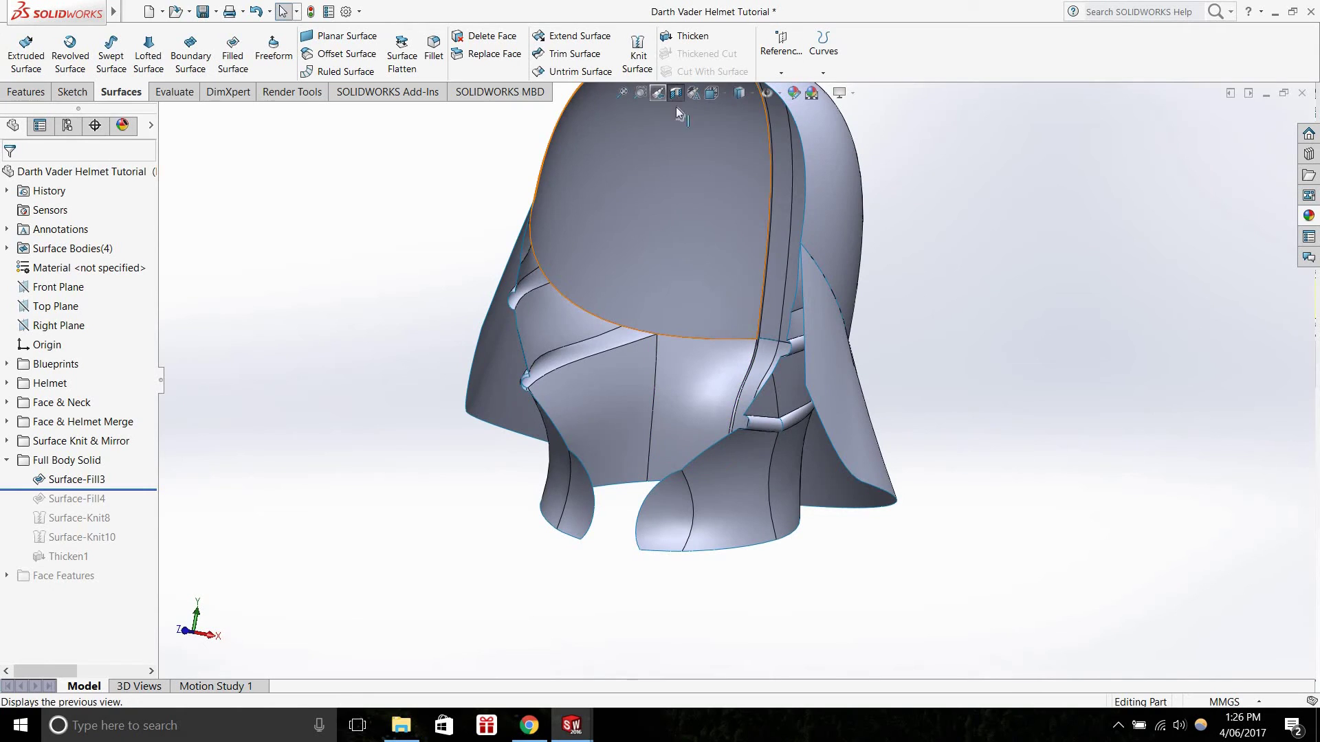
{"action": "left_click", "coordinate": [658, 93]}
Highlight Surface-Fill3 on the mouth, then roll the history forward to just after Surface-Fill4 and select that fill at the neck's underside
{"action": "left_click", "coordinate": [61, 479]}
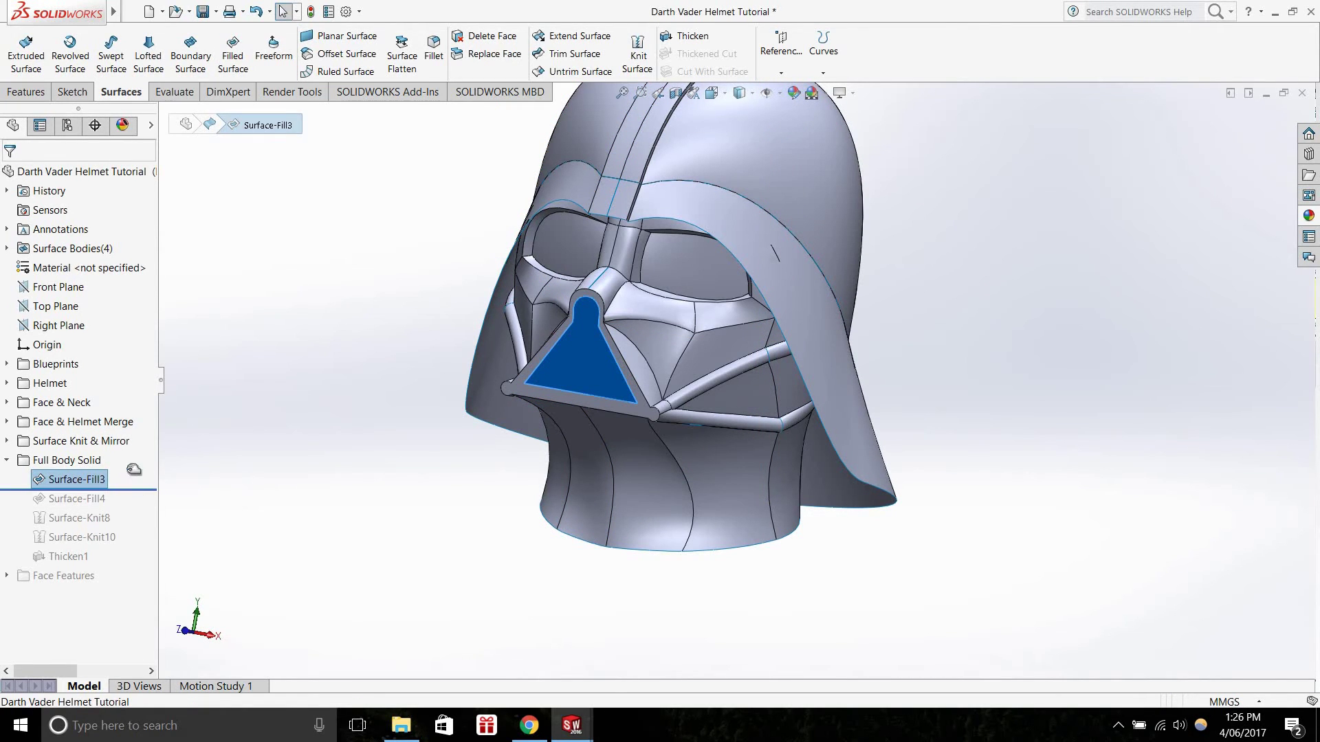
{"action": "middle_click_drag", "start_coordinate": [529, 369], "coordinate": [574, 385]}
{"action": "left_click_drag", "start_coordinate": [129, 493], "coordinate": [117, 510]}
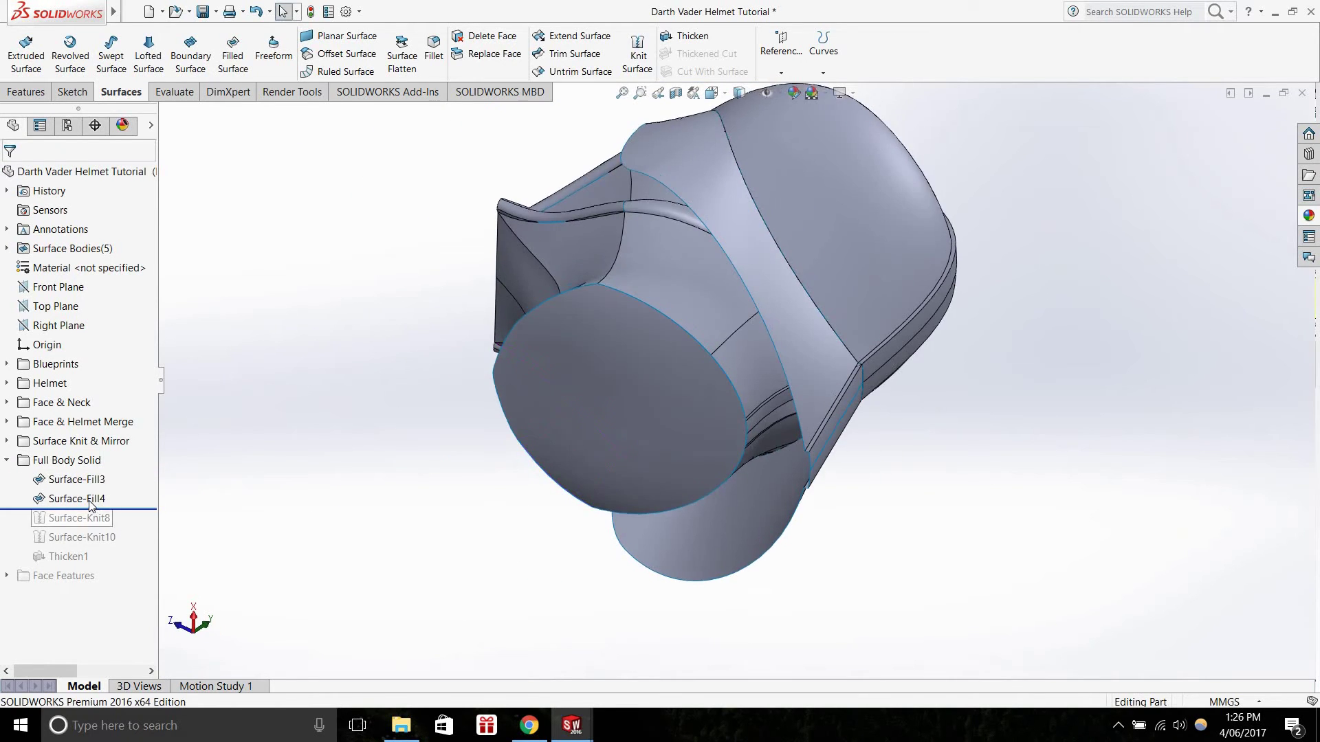
{"action": "left_click", "coordinate": [103, 499]}
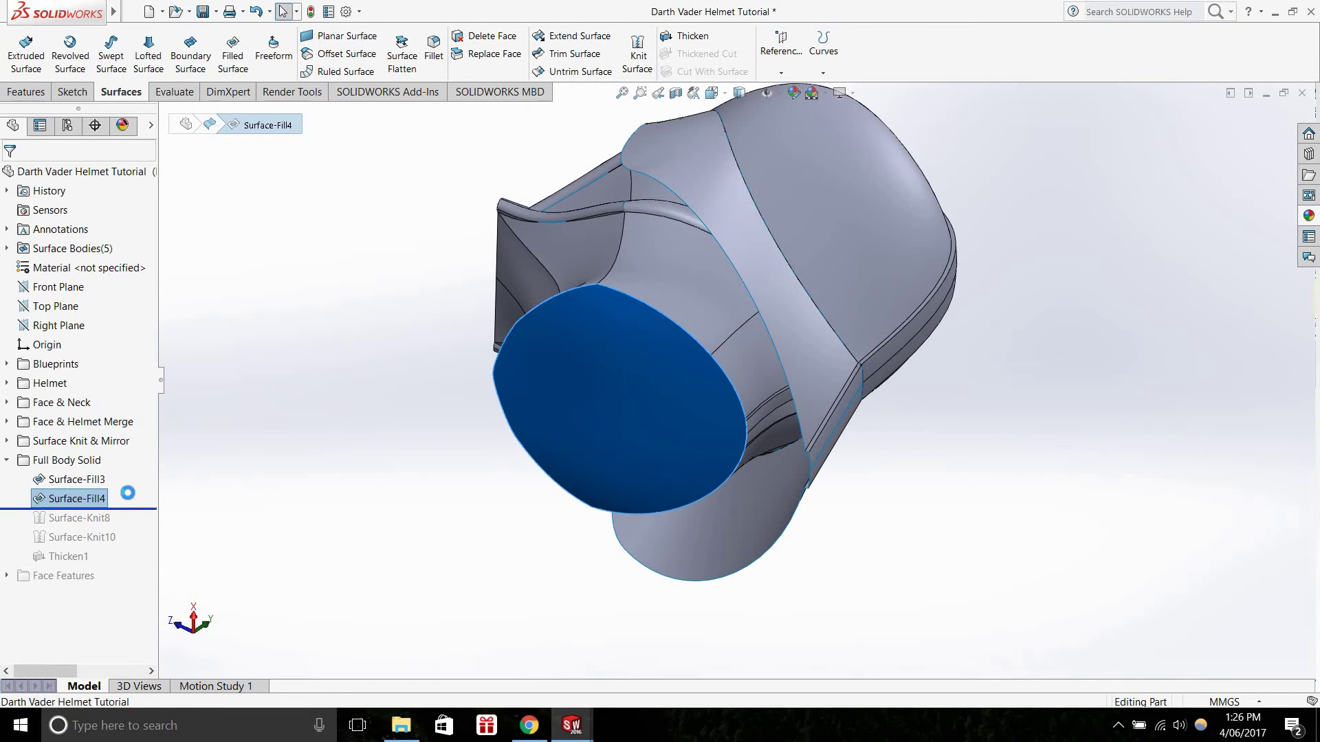
Roll the history back before Surface-Fill4 and forward again to compare the open and closed neck, viewing the helmet from below and front
{"action": "mouse_move", "coordinate": [128, 509]}
{"action": "left_mouse_down"}
{"action": "mouse_move", "coordinate": [137, 490]}
{"action": "mouse_move", "coordinate": [130, 512]}
{"action": "left_mouse_up"}
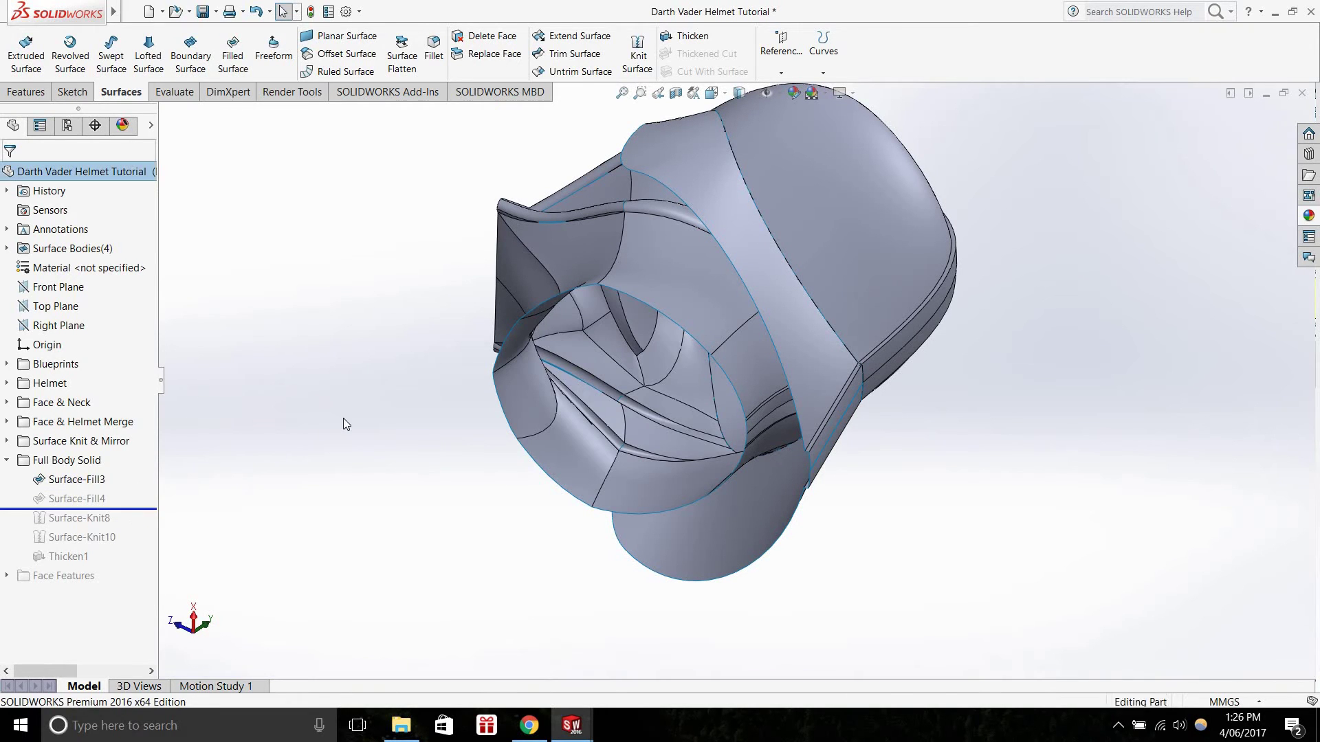
{"action": "middle_click_drag", "start_coordinate": [436, 614], "coordinate": [732, 361]}
{"action": "scroll", "coordinate": [678, 296], "scroll_direction": "up", "scroll_amount": 1}
{"action": "scroll", "coordinate": [790, 206], "scroll_direction": "down", "scroll_amount": 2}
{"action": "scroll", "coordinate": [666, 228], "scroll_direction": "up", "scroll_amount": 2}
{"action": "scroll", "coordinate": [653, 214], "scroll_direction": "down", "scroll_amount": 2}
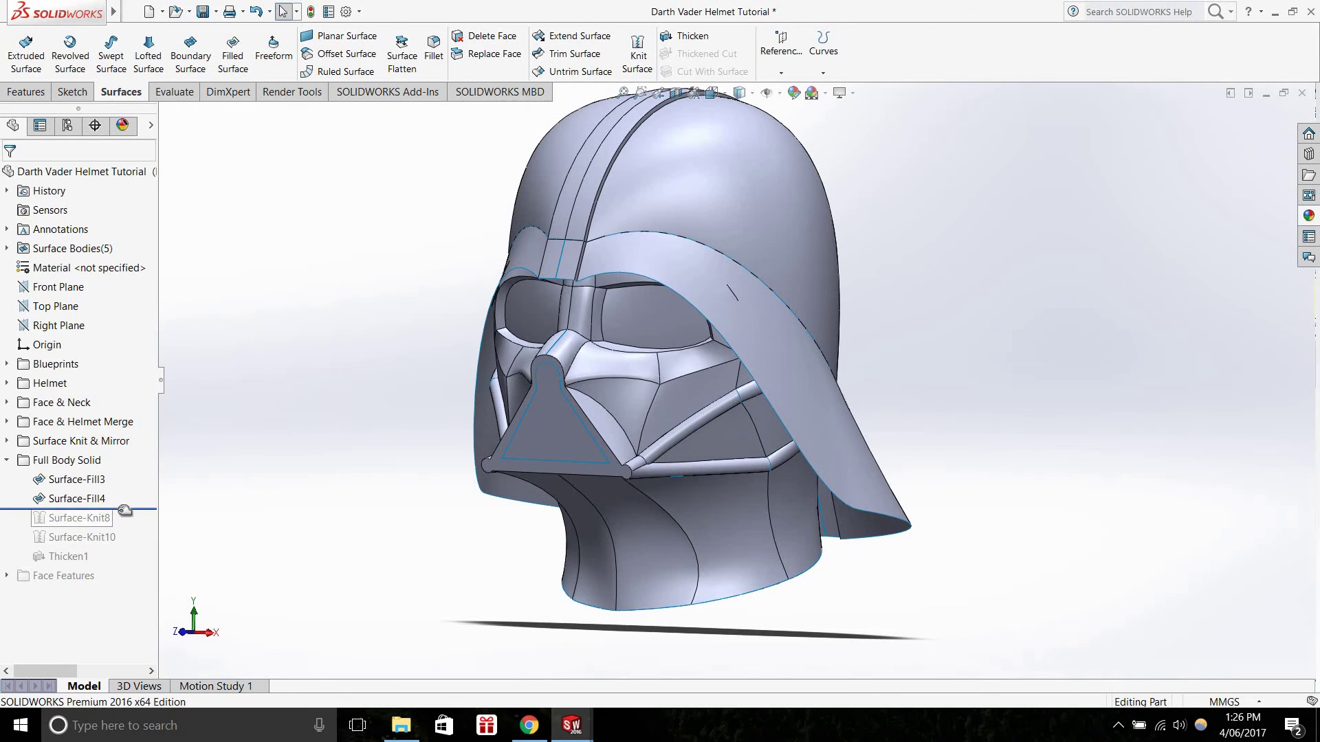
Roll the history forward to just after Surface-Knit8, review its selected surfaces and Create solid option in the definition, and exit without changes
{"action": "left_click", "coordinate": [96, 540]}
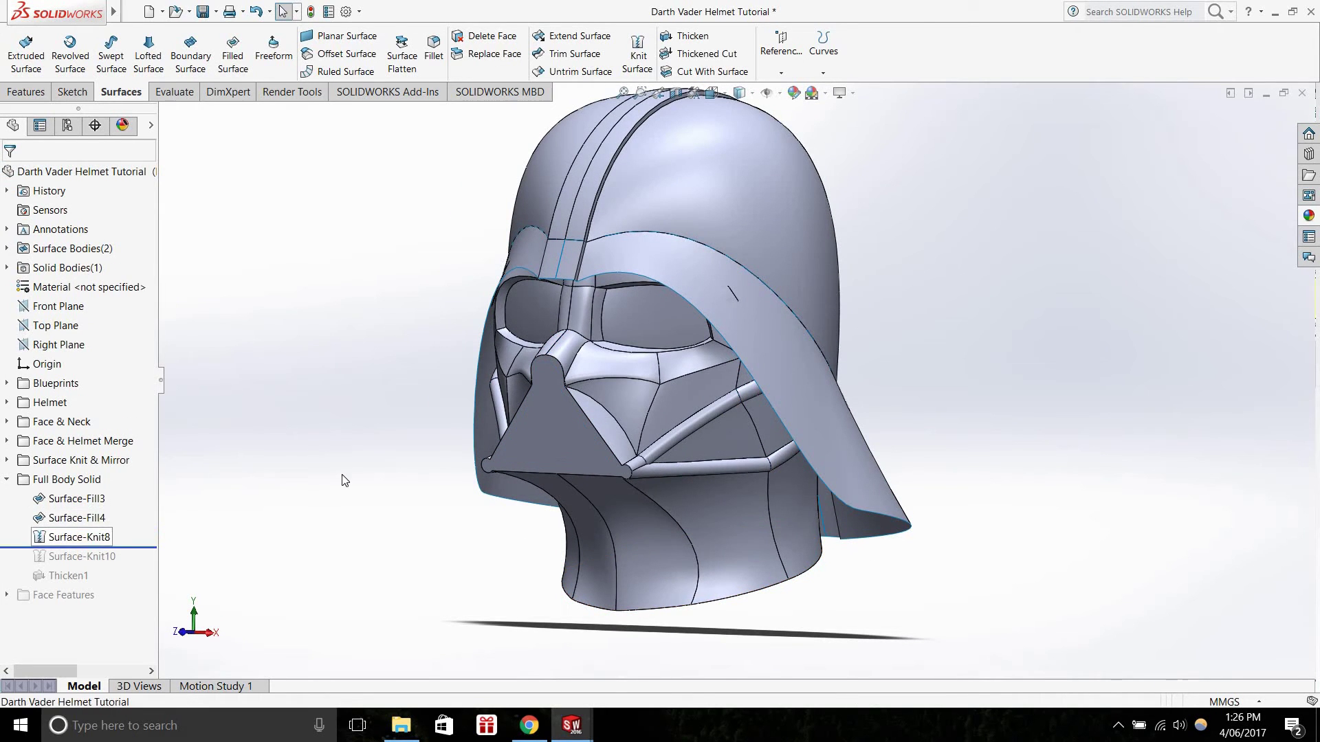
{"action": "middle_click_drag", "start_coordinate": [347, 488], "coordinate": [405, 489]}
{"action": "right_click", "coordinate": [79, 537]}
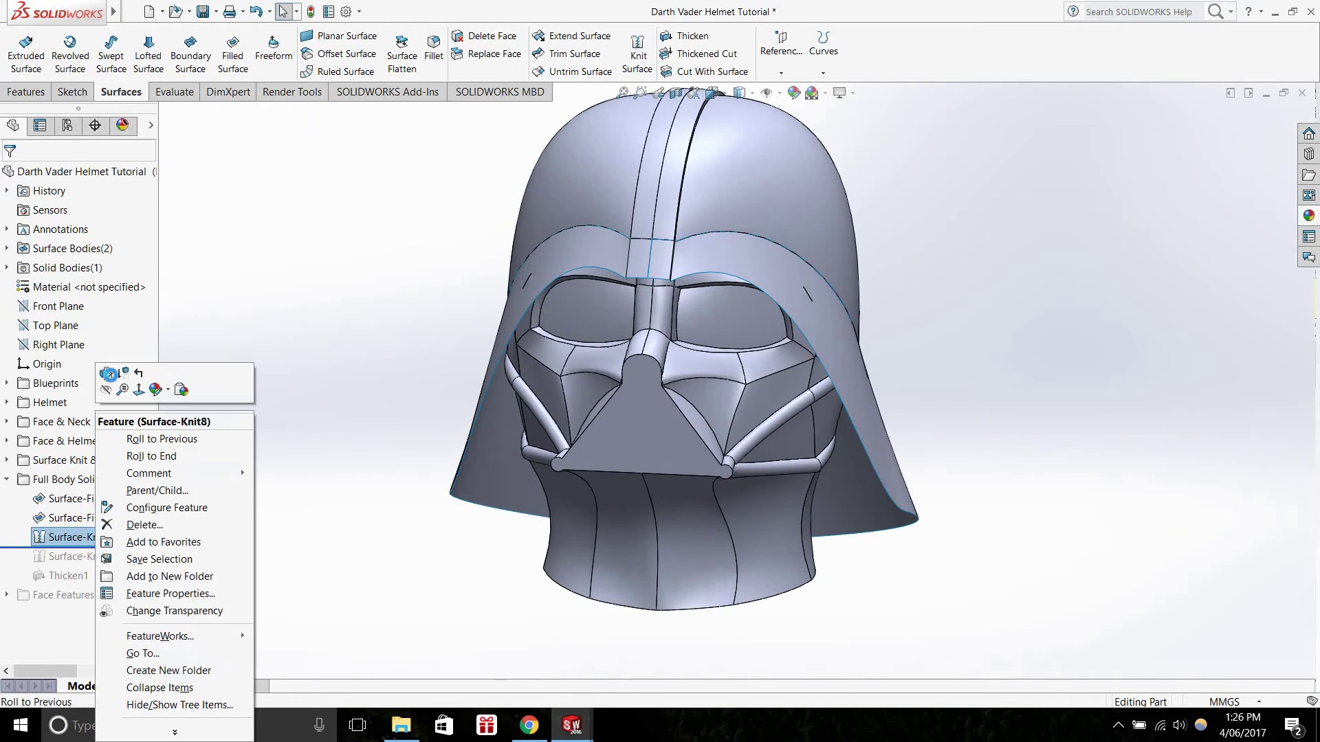
{"action": "left_click", "coordinate": [109, 374]}
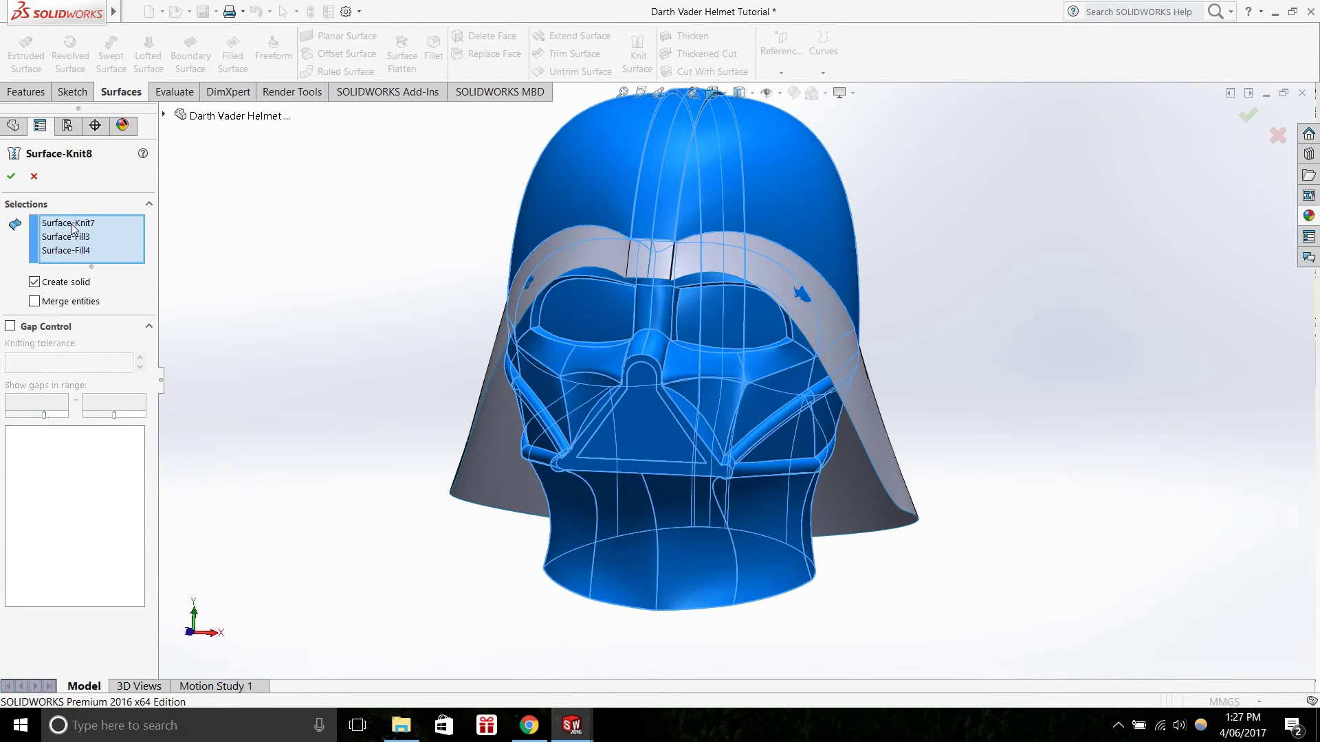
{"action": "left_click", "coordinate": [66, 250]}
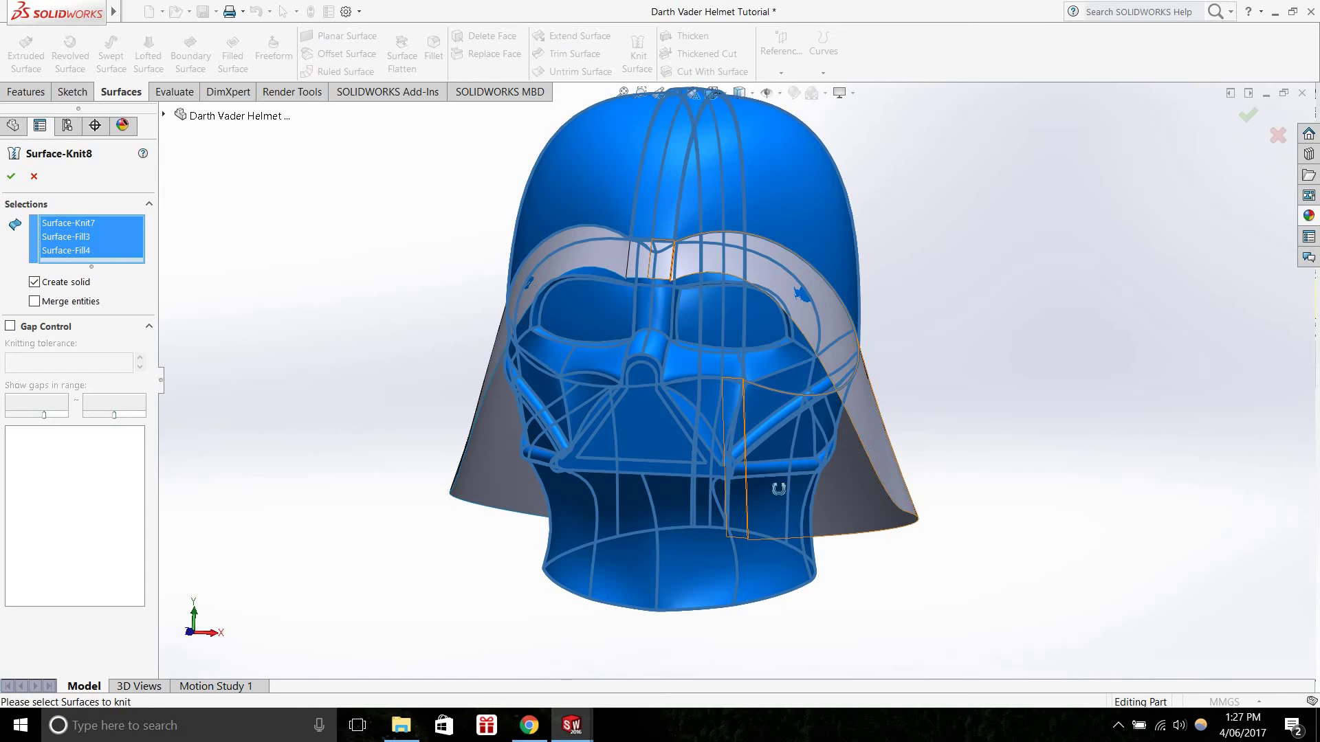
{"action": "middle_click_drag", "start_coordinate": [778, 489], "coordinate": [884, 463]}
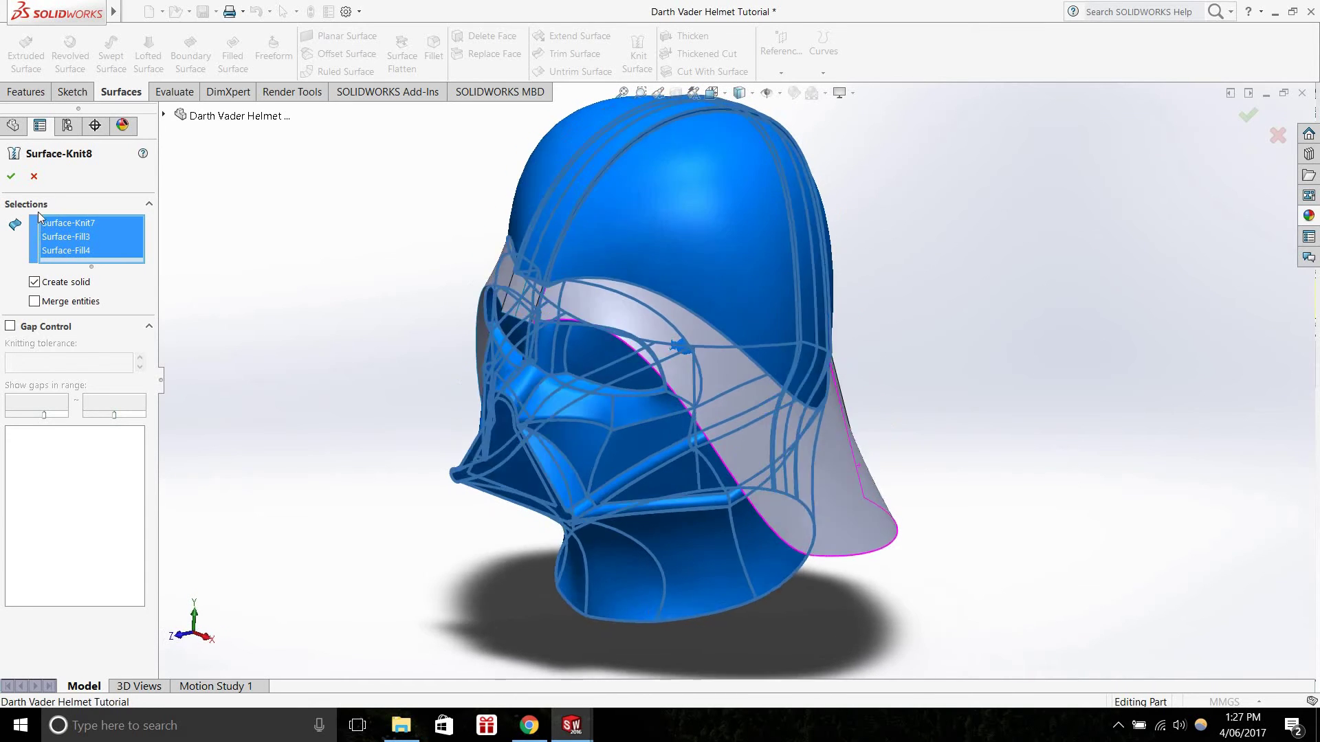
{"action": "left_click", "coordinate": [37, 176]}
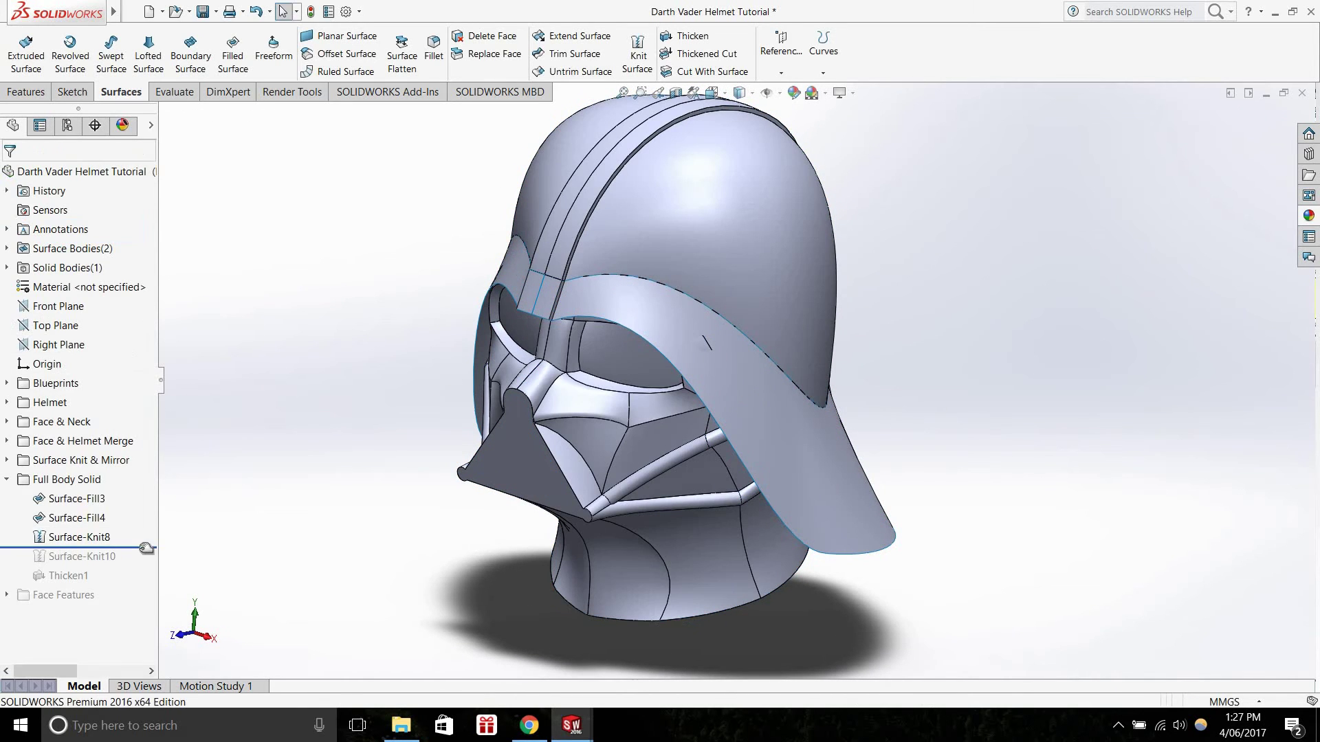
Roll the history forward past Surface-Knit10 and Thicken1 to the end of the Full Body Solid folder
{"action": "left_click_drag", "start_coordinate": [83, 548], "coordinate": [88, 585]}
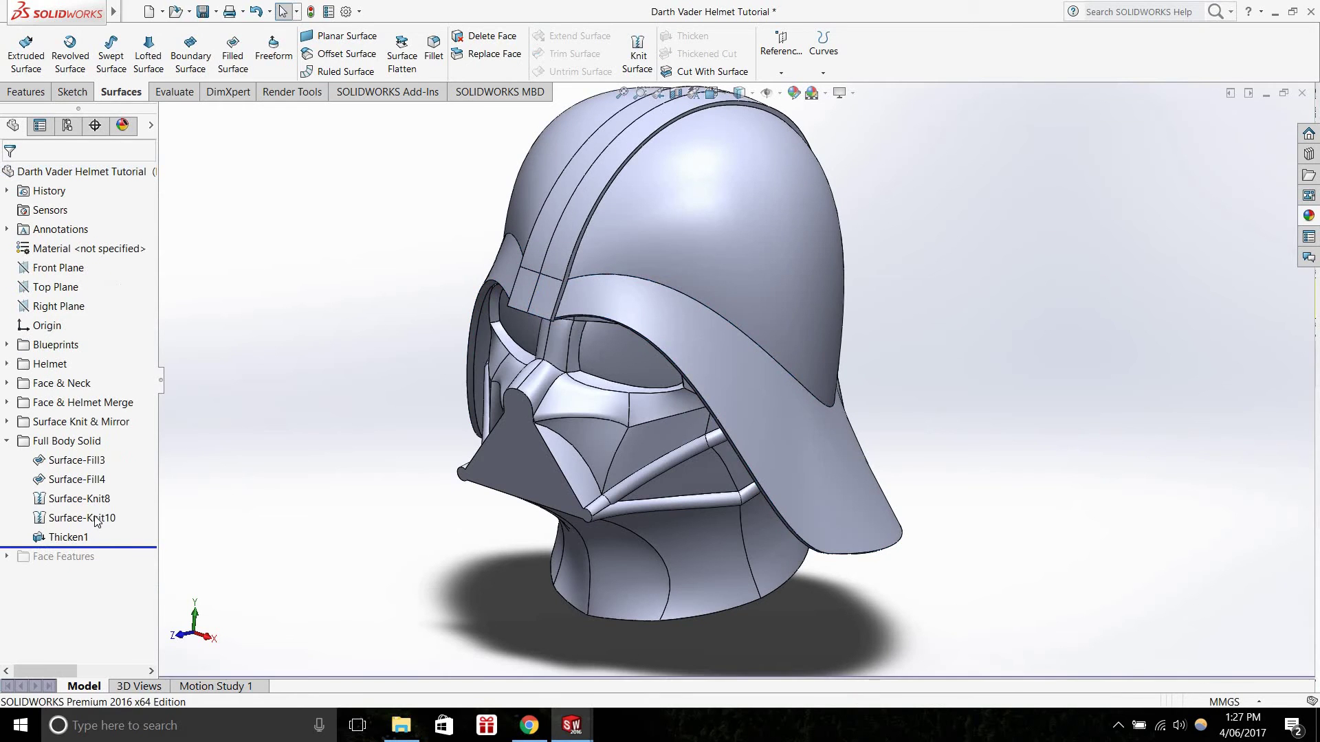
Open the Surface-Knit10 definition and highlight each selection from Face<1> through Face<6>, Surface-Knit9 and Mirror4[2]
{"action": "left_click", "coordinate": [81, 518]}
{"action": "right_click", "coordinate": [81, 518]}
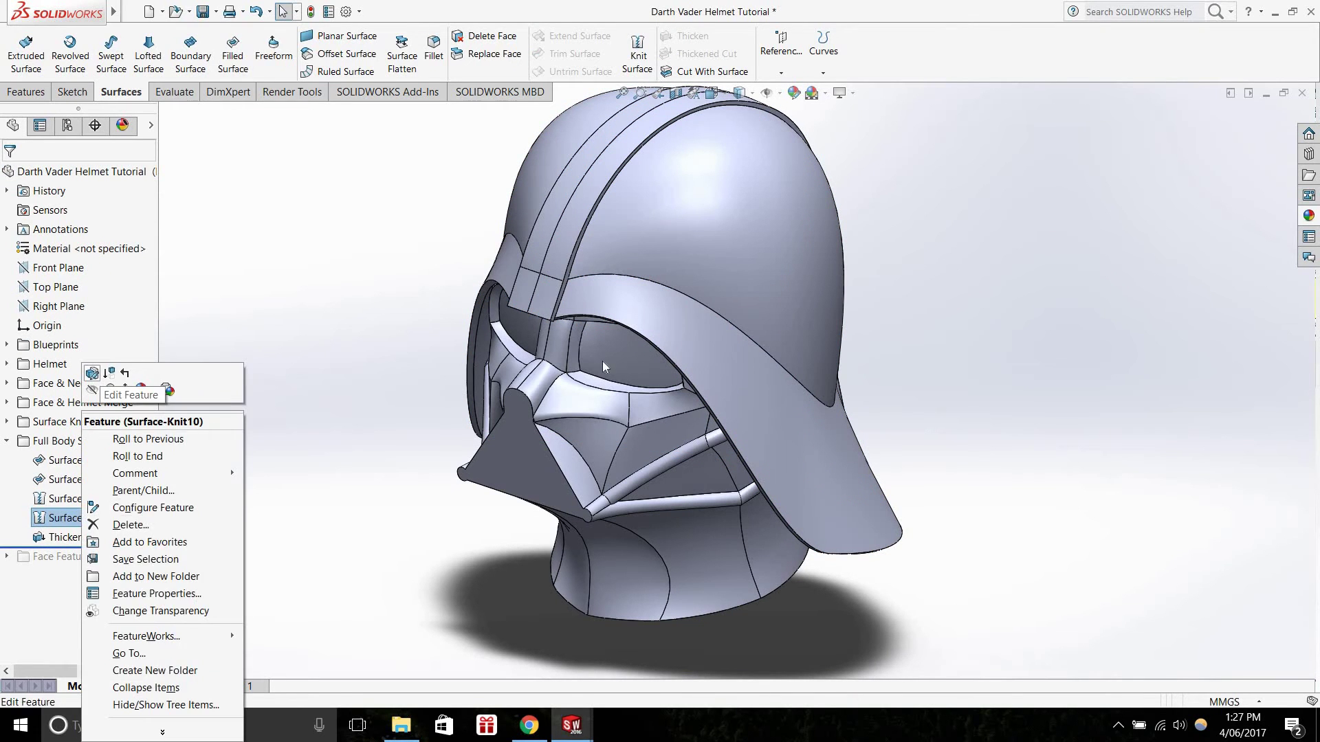
{"action": "left_click", "coordinate": [99, 375]}
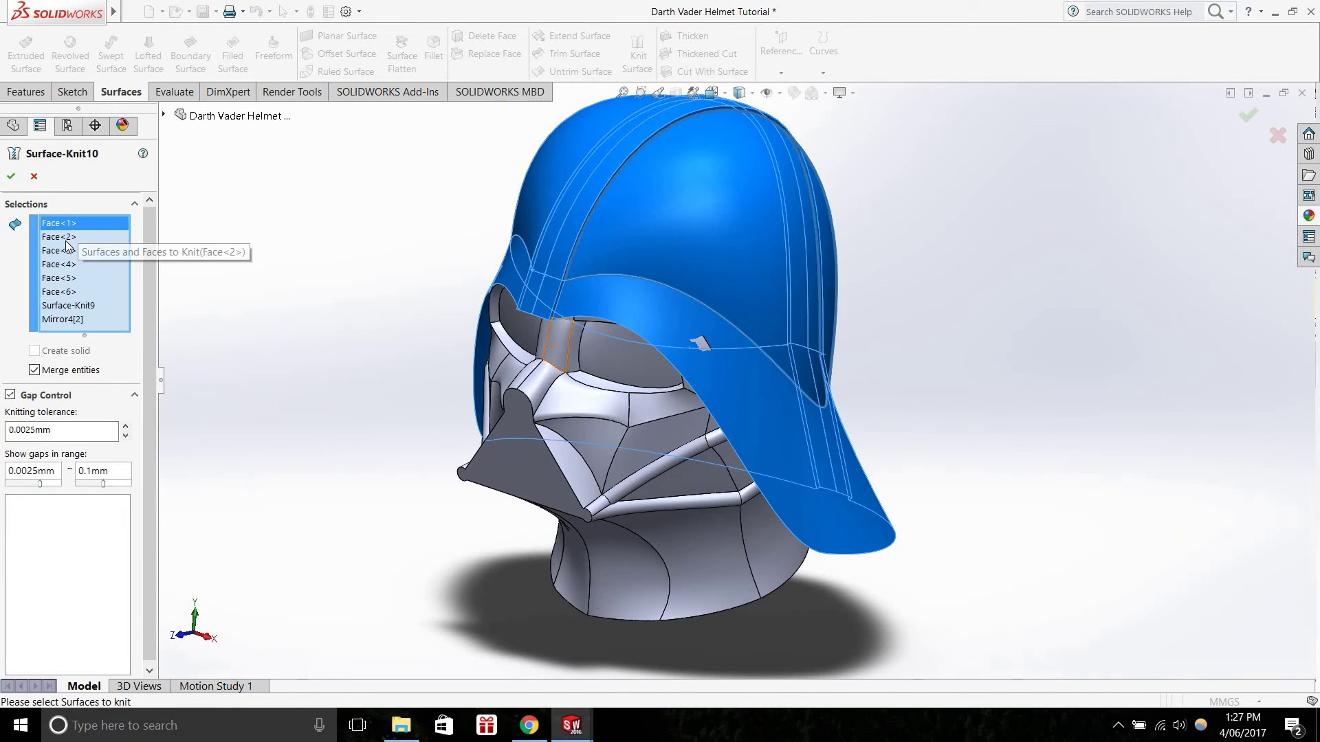
{"action": "left_click", "coordinate": [68, 238]}
{"action": "left_click", "coordinate": [62, 253]}
{"action": "left_click", "coordinate": [56, 266]}
{"action": "left_click", "coordinate": [51, 279]}
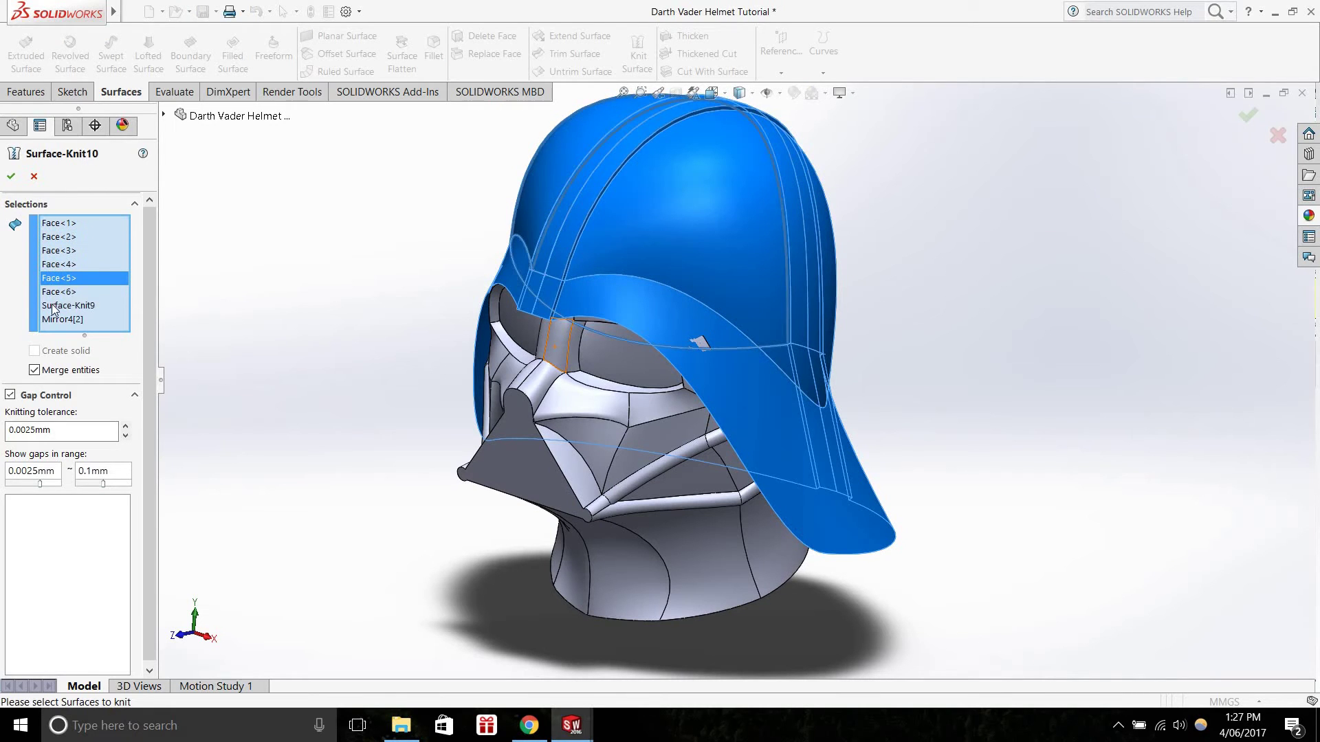
{"action": "left_click", "coordinate": [50, 294]}
{"action": "left_click", "coordinate": [50, 307]}
{"action": "left_click", "coordinate": [50, 322]}
Inspect the surfaces selected for Surface-Knit10 around the helmet and exit the definition without changes
{"action": "scroll", "coordinate": [741, 397], "scroll_direction": "down", "scroll_amount": 2}
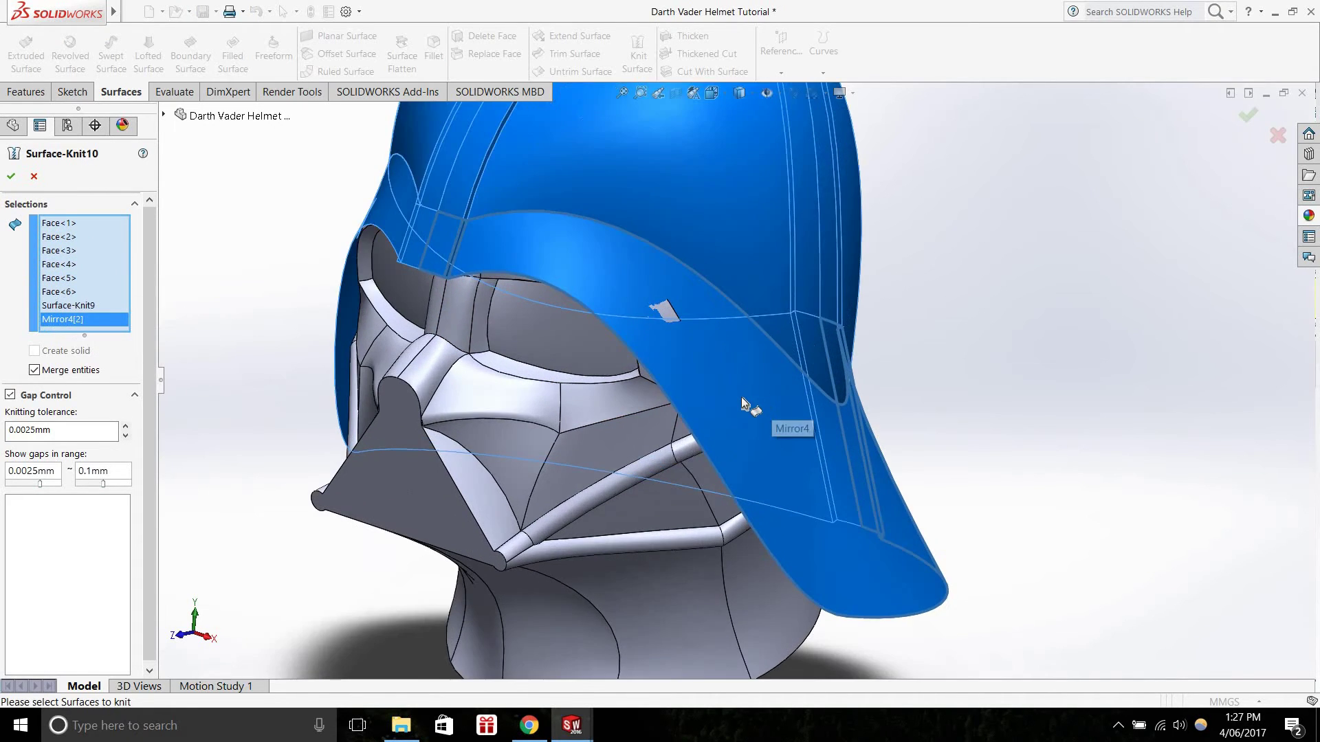
{"action": "scroll", "coordinate": [741, 396], "scroll_direction": "up", "scroll_amount": 3}
{"action": "middle_click_drag", "start_coordinate": [659, 298], "coordinate": [763, 304]}
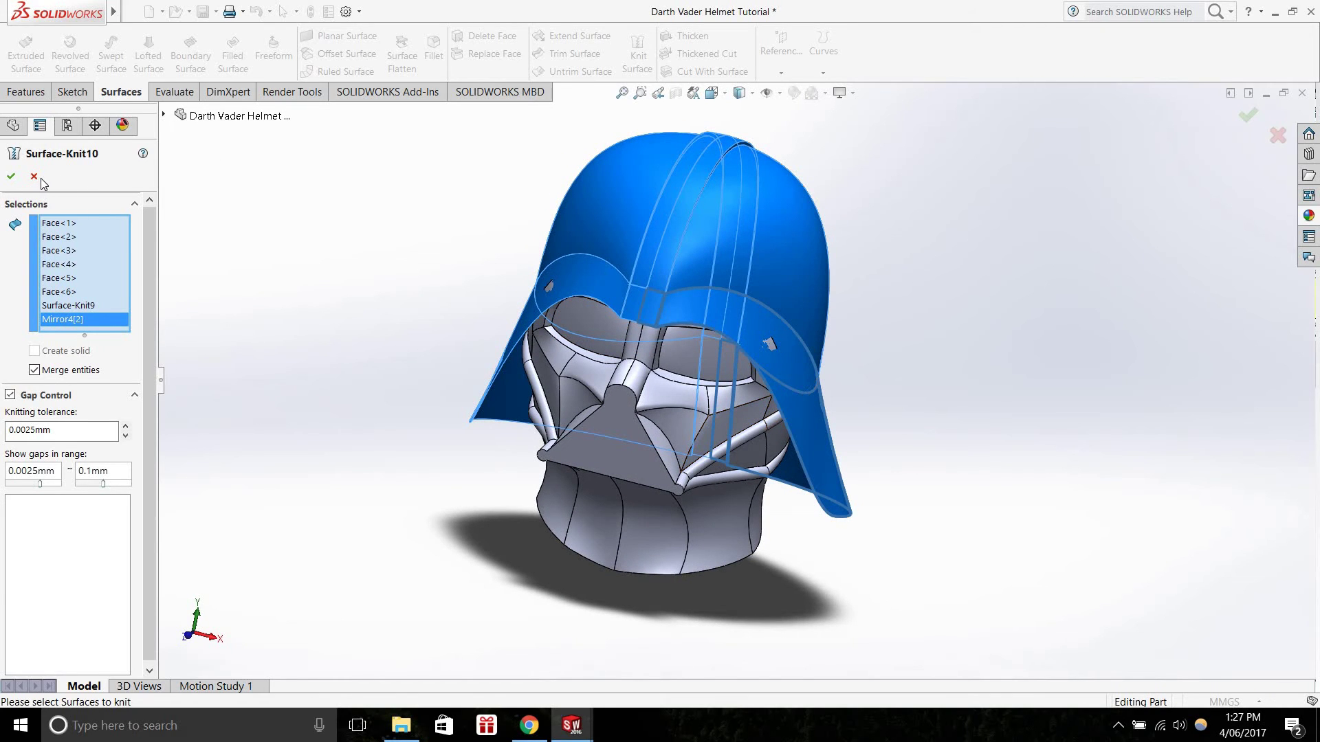
{"action": "left_click", "coordinate": [35, 178]}
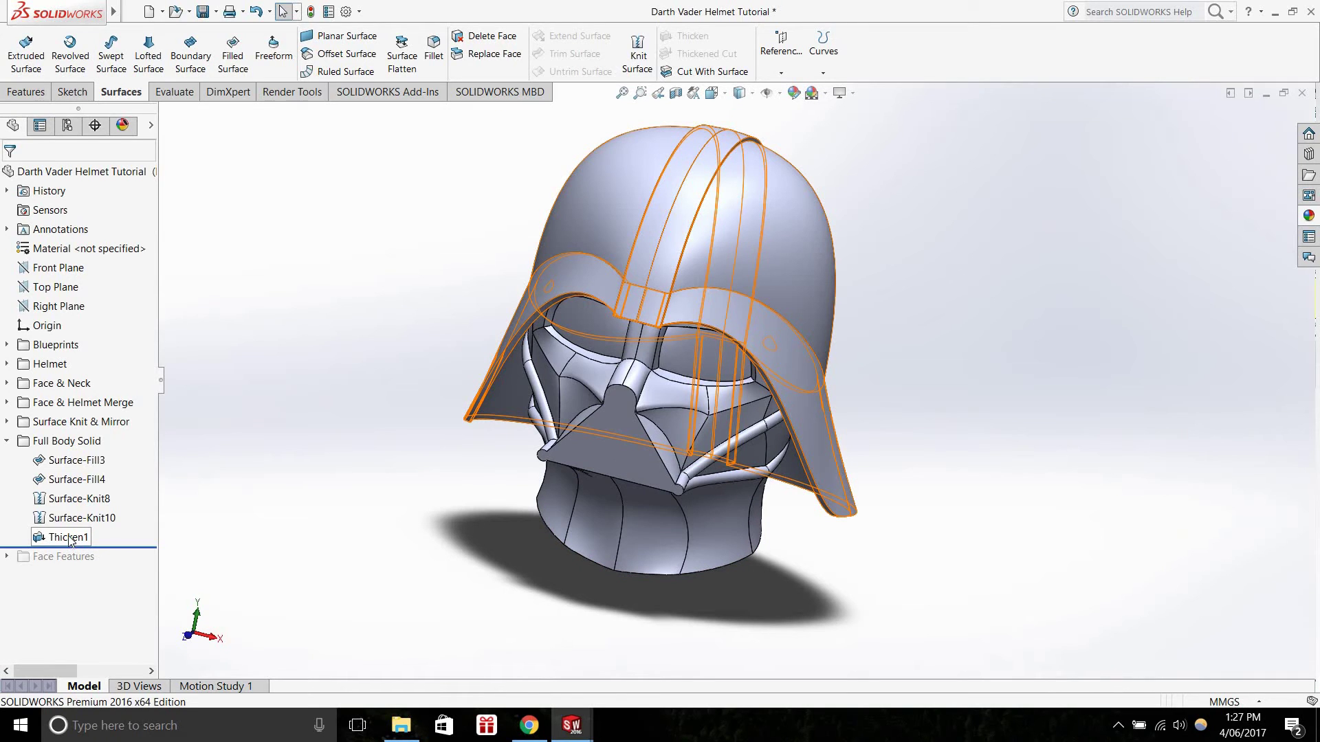
Roll the history back to just after Surface-Fill4 and hide the Surface-Loft1 body forming one side of the helmet's brim
{"action": "scroll", "coordinate": [884, 344], "scroll_direction": "down", "scroll_amount": 2}
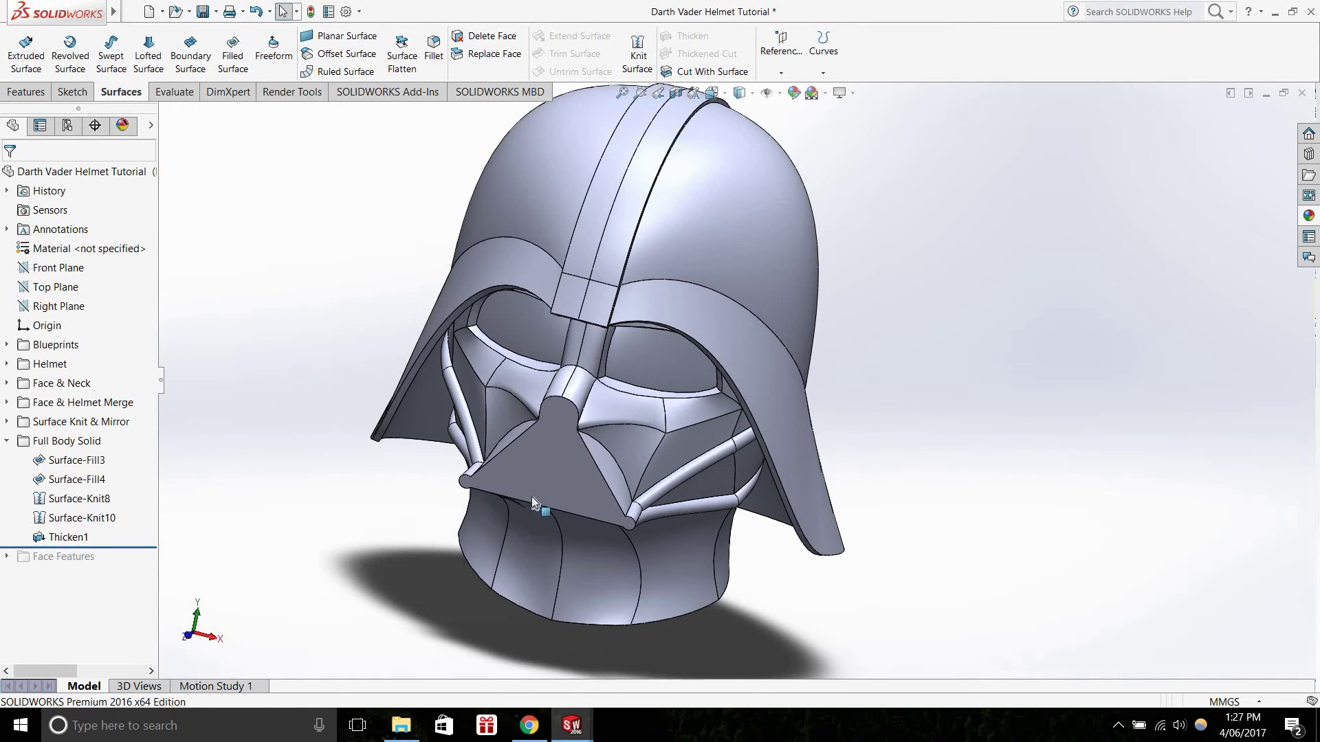
{"action": "right_click", "coordinate": [76, 498]}
{"action": "left_click", "coordinate": [112, 377]}
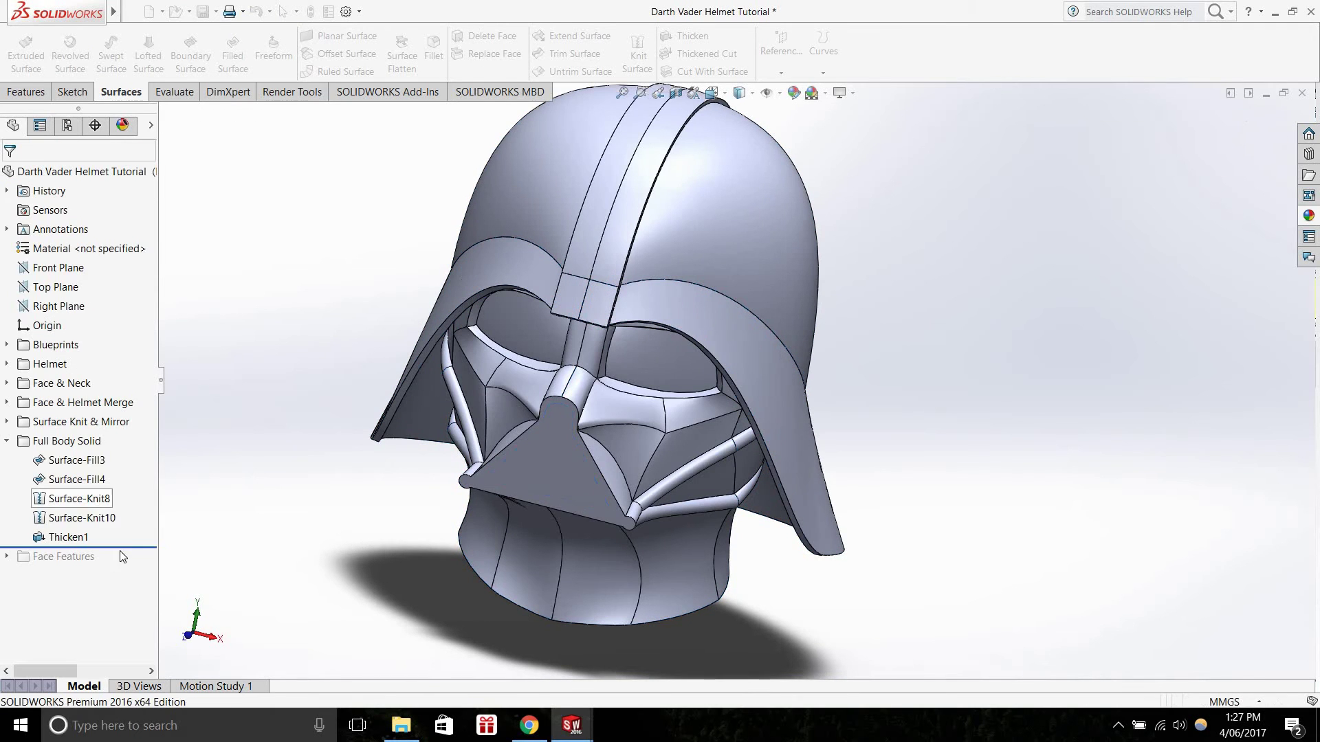
{"action": "left_click_drag", "start_coordinate": [134, 522], "coordinate": [131, 509]}
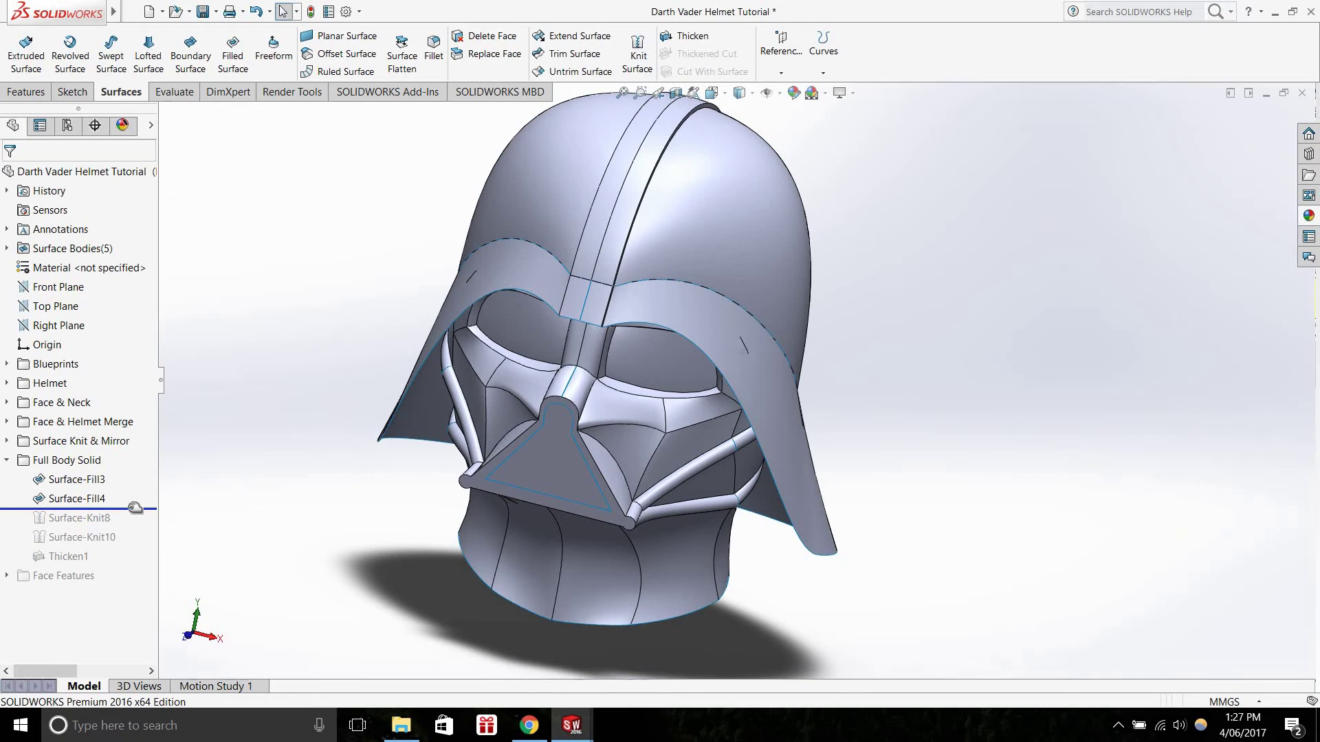
{"action": "right_click", "coordinate": [457, 309]}
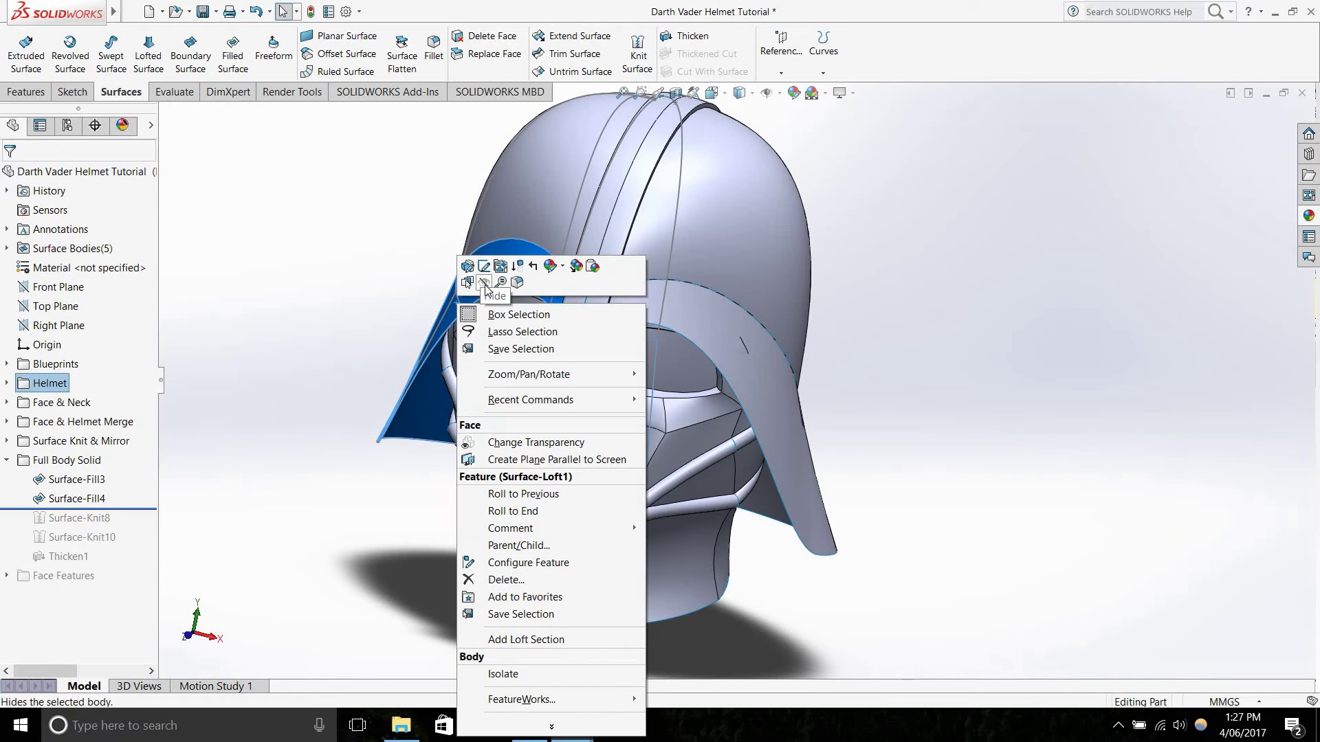
{"action": "left_click", "coordinate": [484, 283]}
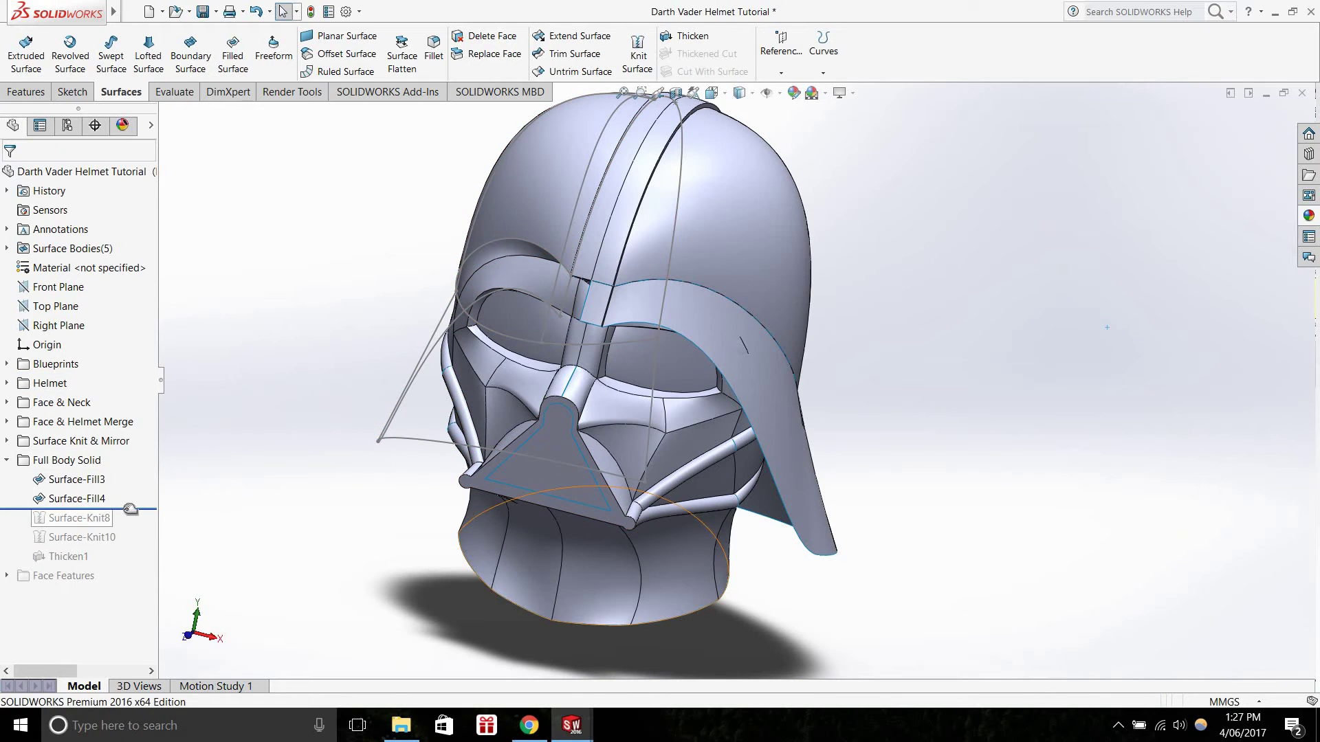
Roll the history forward to just after Surface-Knit8, check its Create solid option in the definition, and exit without changes
{"action": "left_click_drag", "start_coordinate": [112, 509], "coordinate": [105, 520]}
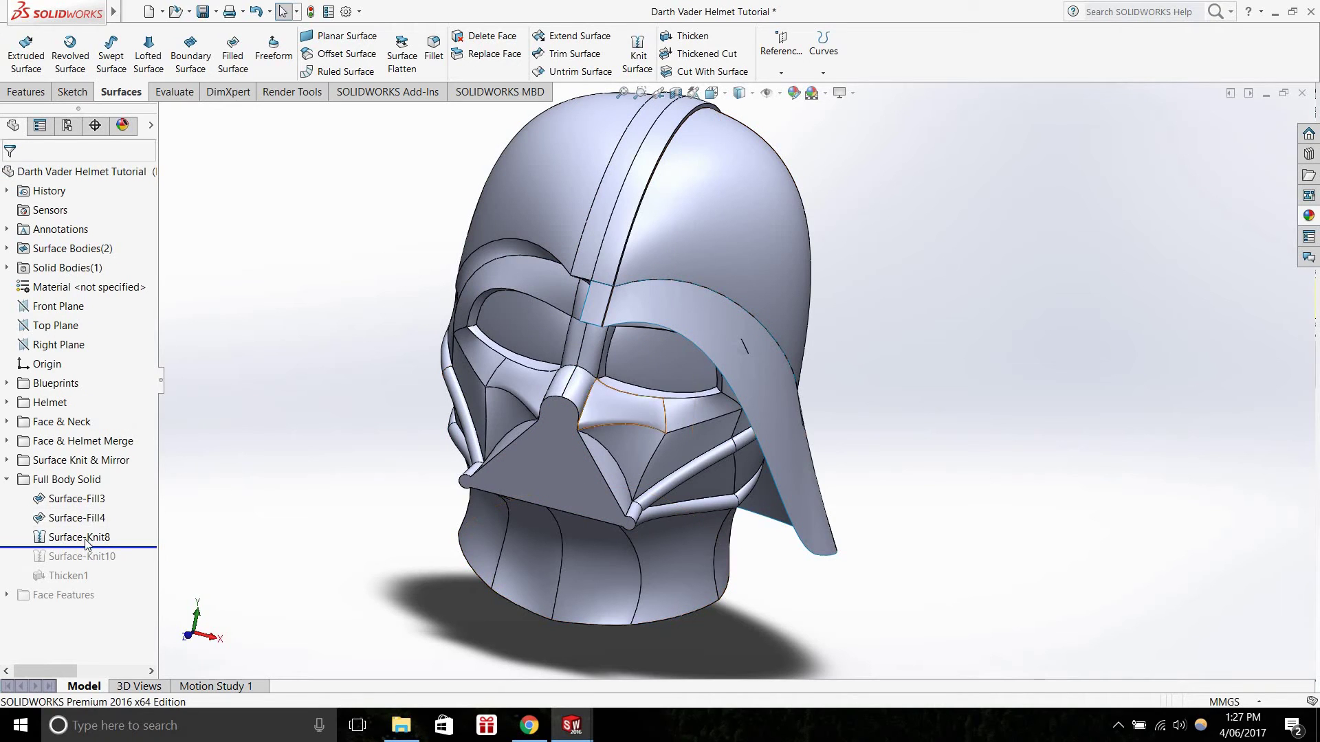
{"action": "right_click", "coordinate": [77, 537]}
{"action": "left_click", "coordinate": [103, 380]}
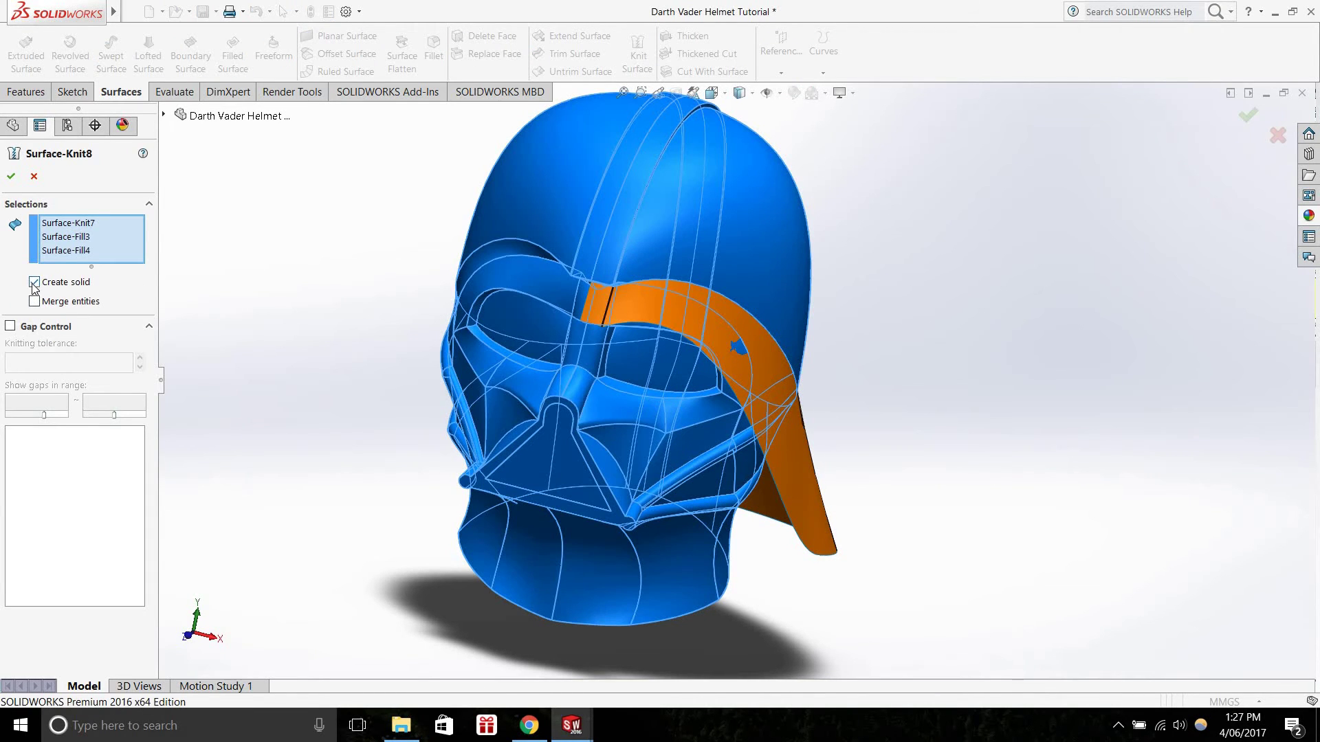
{"action": "left_click", "coordinate": [35, 178]}
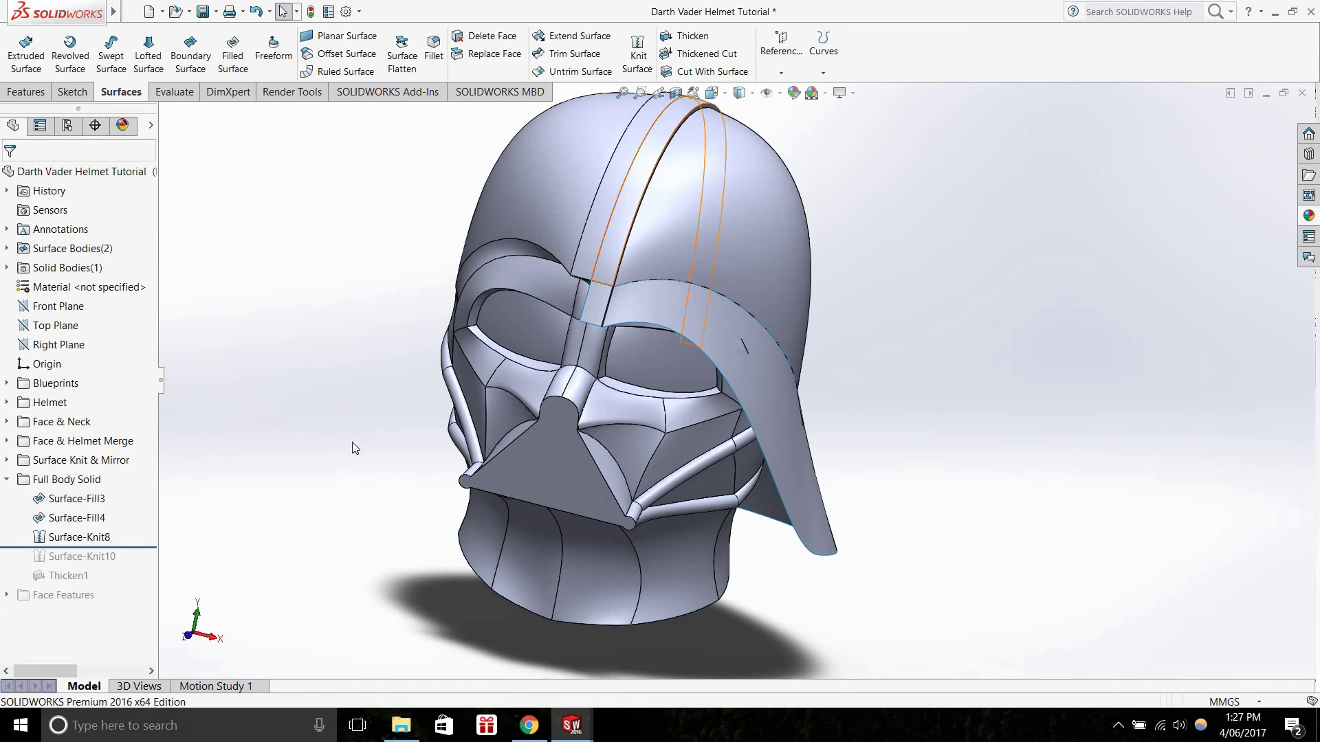
Section the helmet parallel to the Front Plane with a 54 mm offset, examine the solid interior, and adjust the cutting plane
{"action": "left_click", "coordinate": [676, 95]}
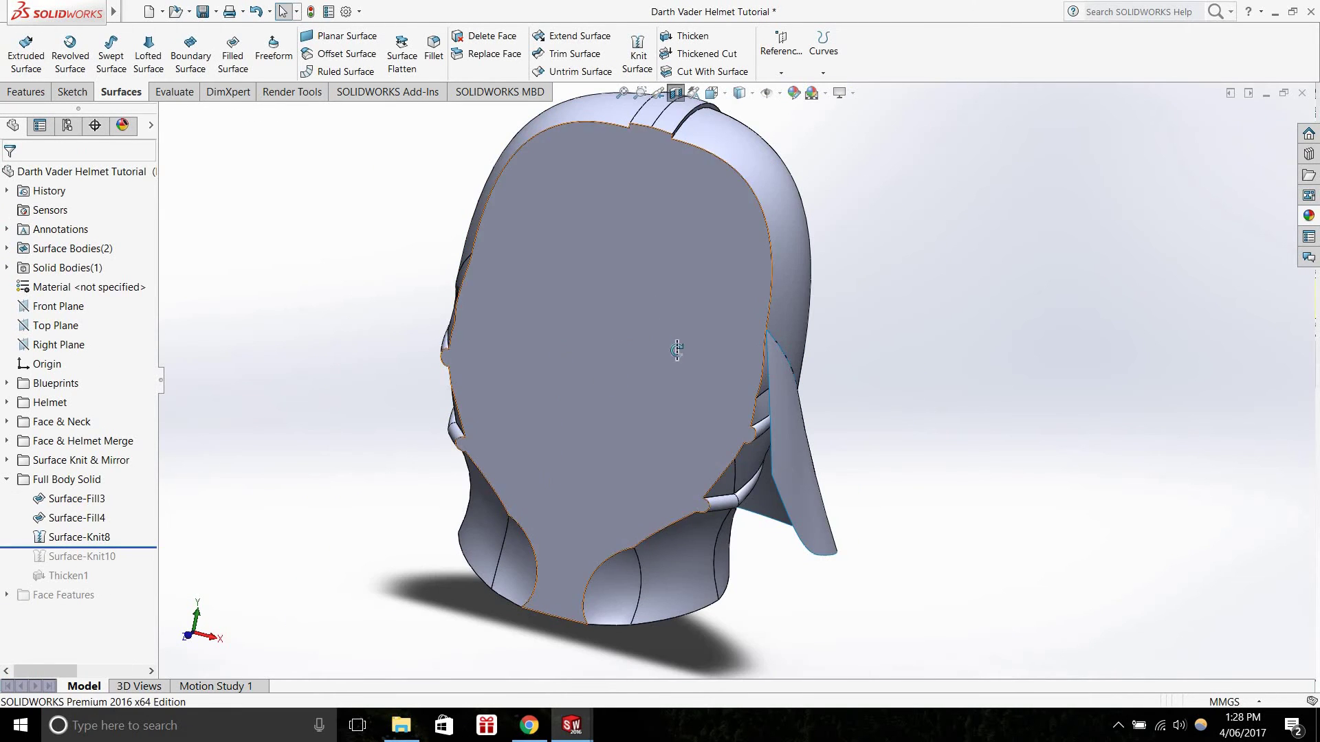
{"action": "middle_click_drag", "start_coordinate": [597, 373], "coordinate": [447, 343]}
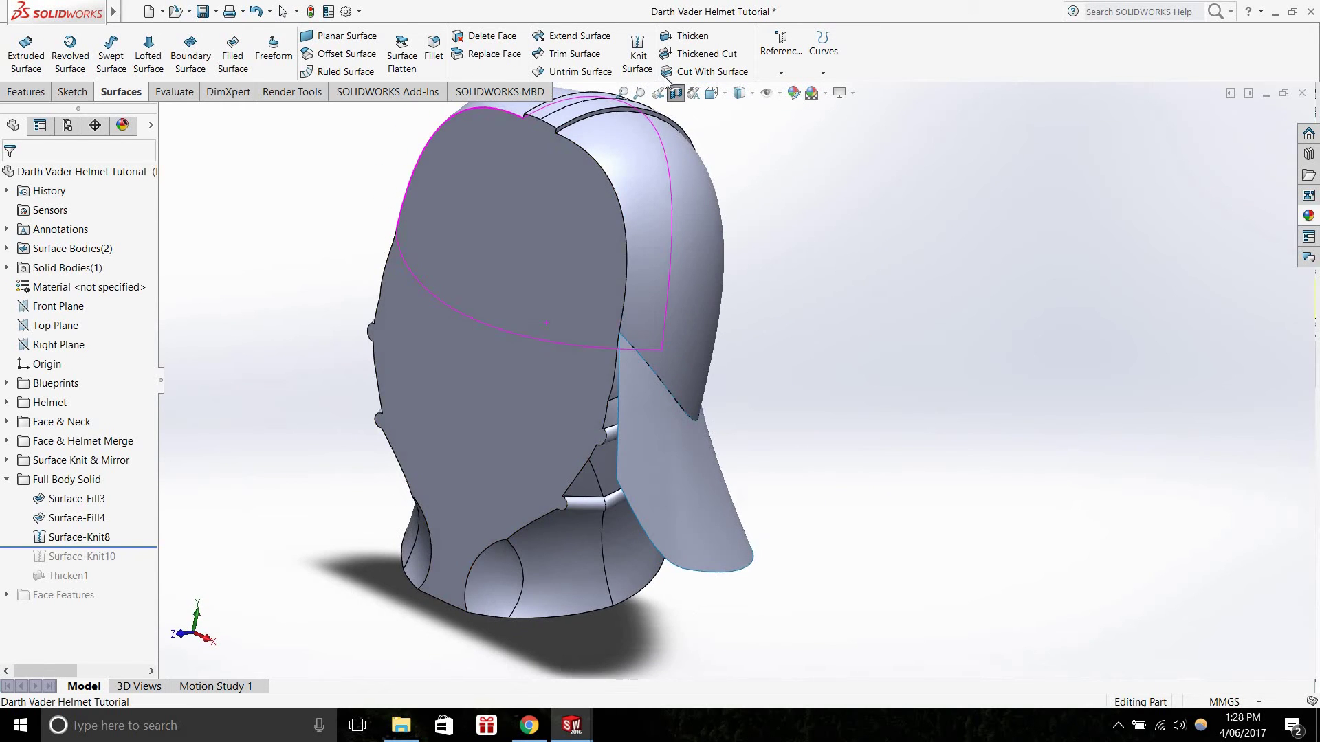
{"action": "left_click", "coordinate": [679, 96]}
{"action": "left_click", "coordinate": [679, 97]}
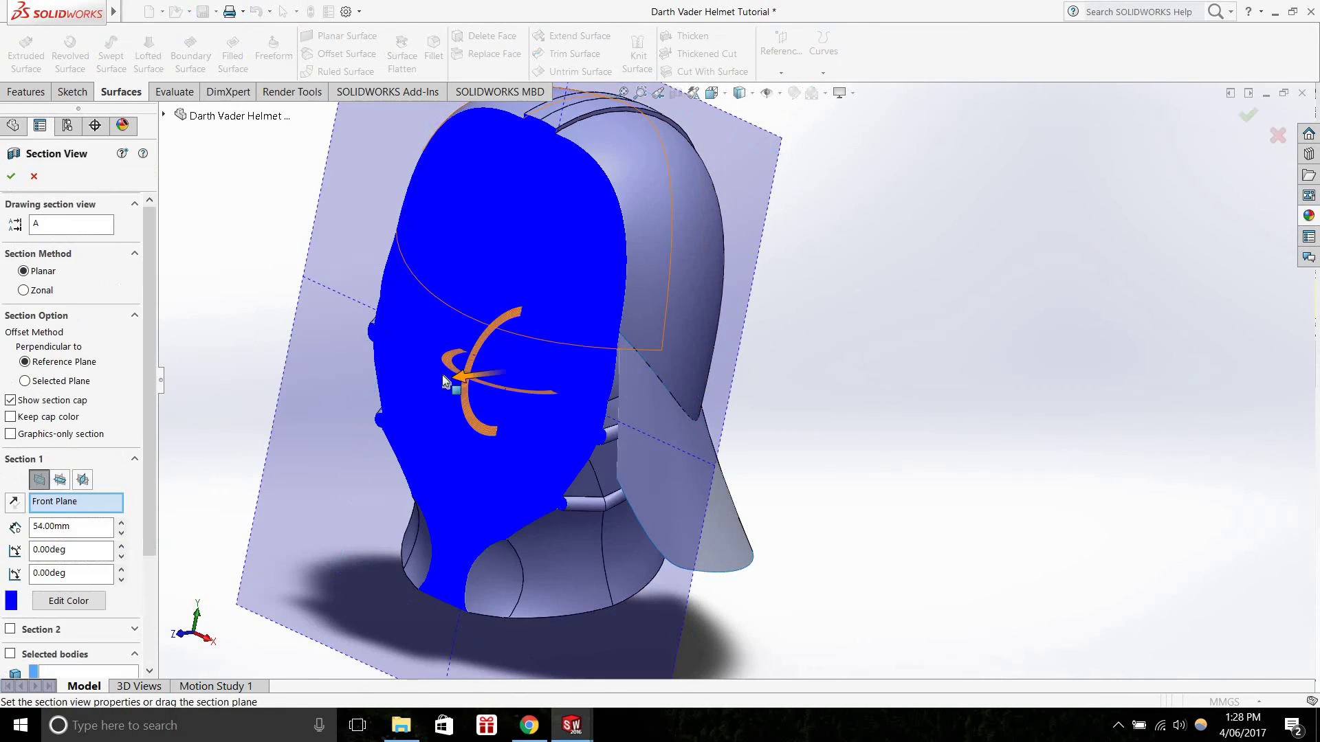
{"action": "left_click_drag", "start_coordinate": [399, 394], "coordinate": [350, 413]}
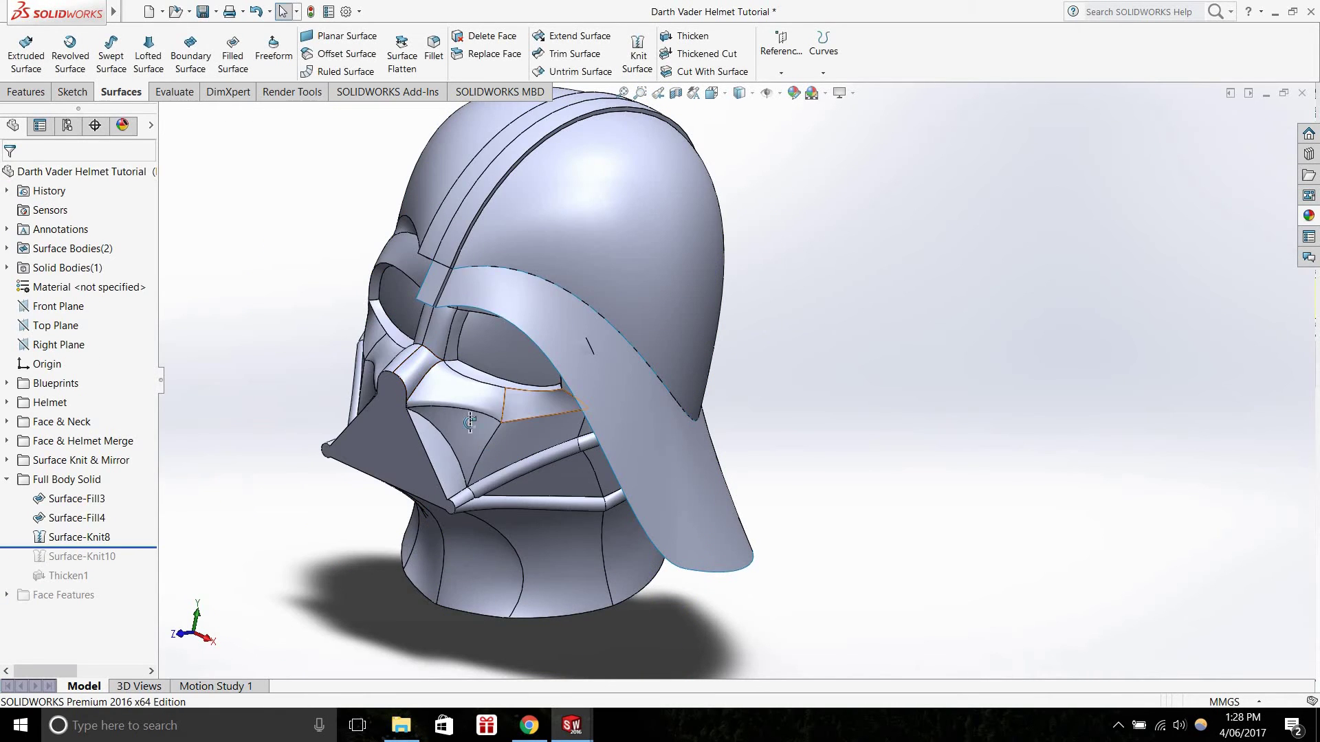
Section the helmet again from a more frontal view to check its interior, and turn the section view off
{"action": "middle_click_drag", "start_coordinate": [507, 433], "coordinate": [706, 133]}
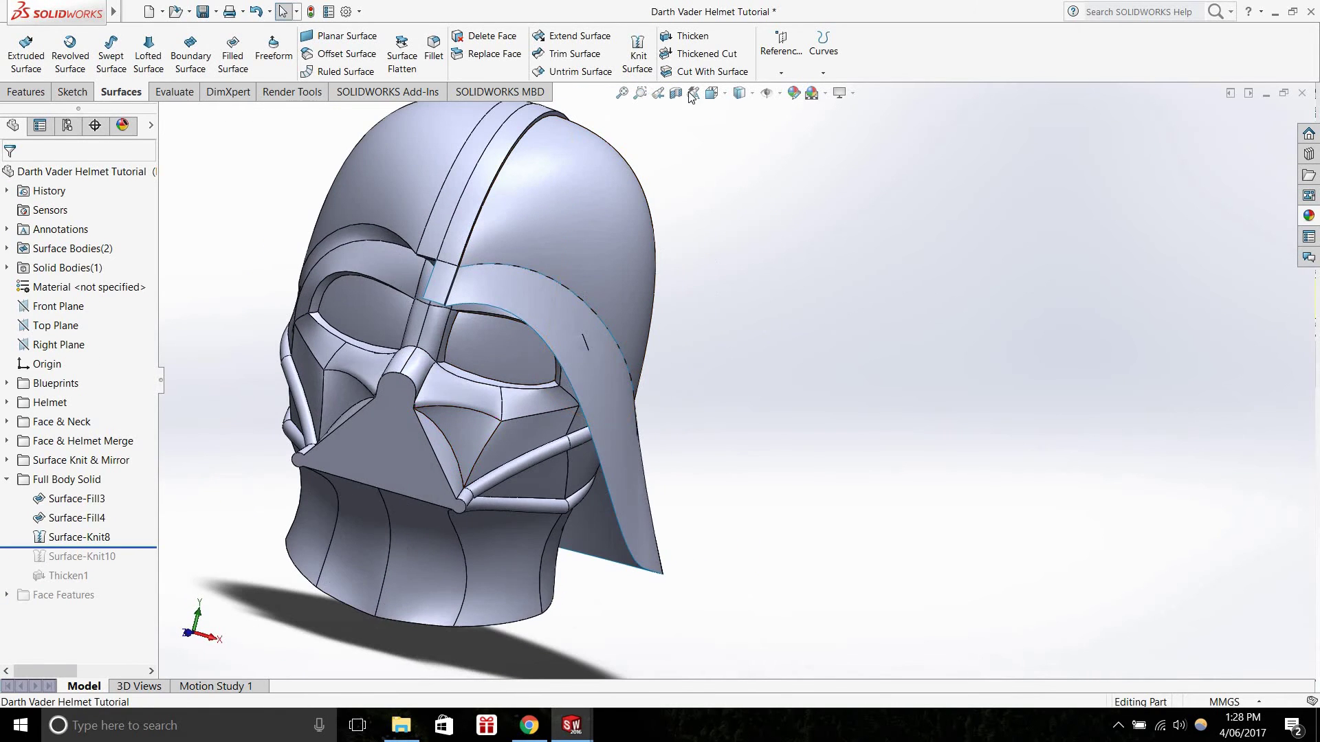
{"action": "left_click", "coordinate": [679, 95]}
{"action": "left_click", "coordinate": [675, 94]}
{"action": "key", "text": "Return"}
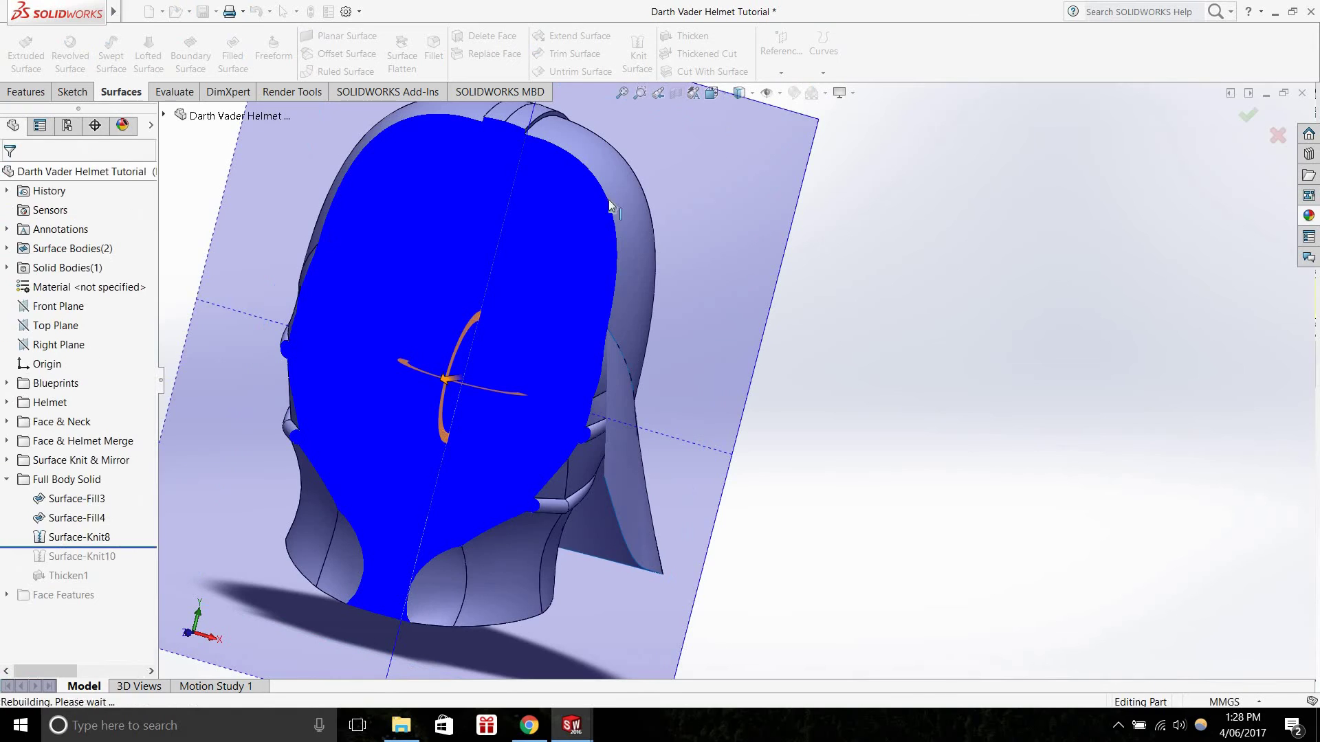
{"action": "left_click", "coordinate": [673, 95]}
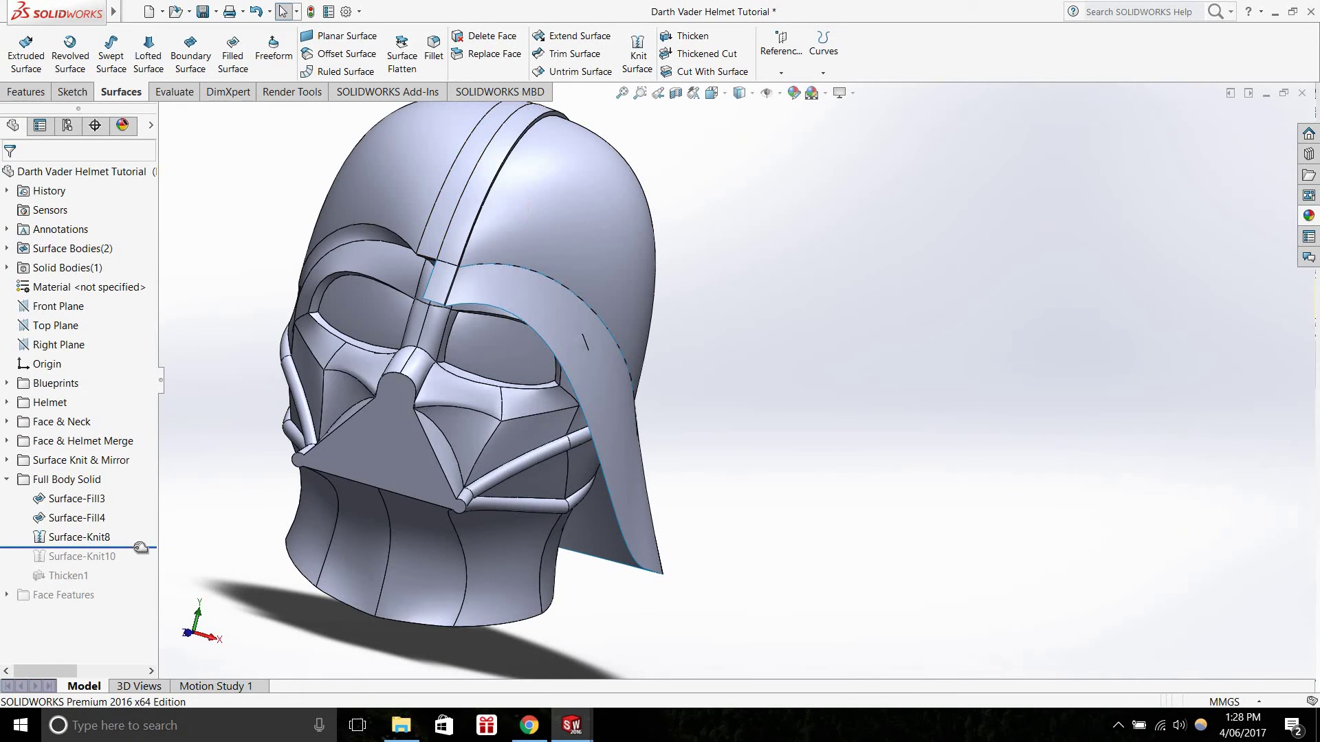
Roll the history forward to just after Surface-Knit10, then highlight the Surface-Loft1 face on the brim and clear the selection
{"action": "left_click_drag", "start_coordinate": [137, 565], "coordinate": [138, 566]}
{"action": "middle_click_drag", "start_coordinate": [262, 460], "coordinate": [399, 413]}
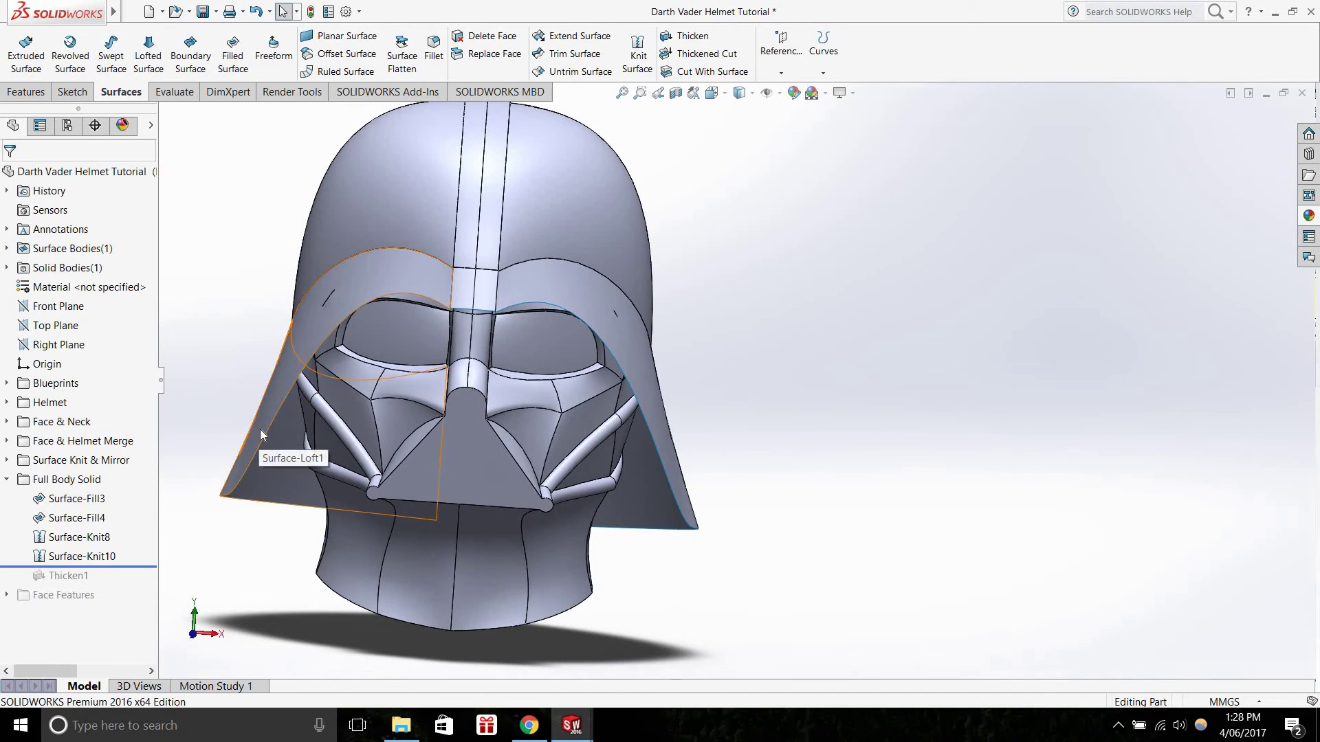
{"action": "left_click", "coordinate": [240, 422]}
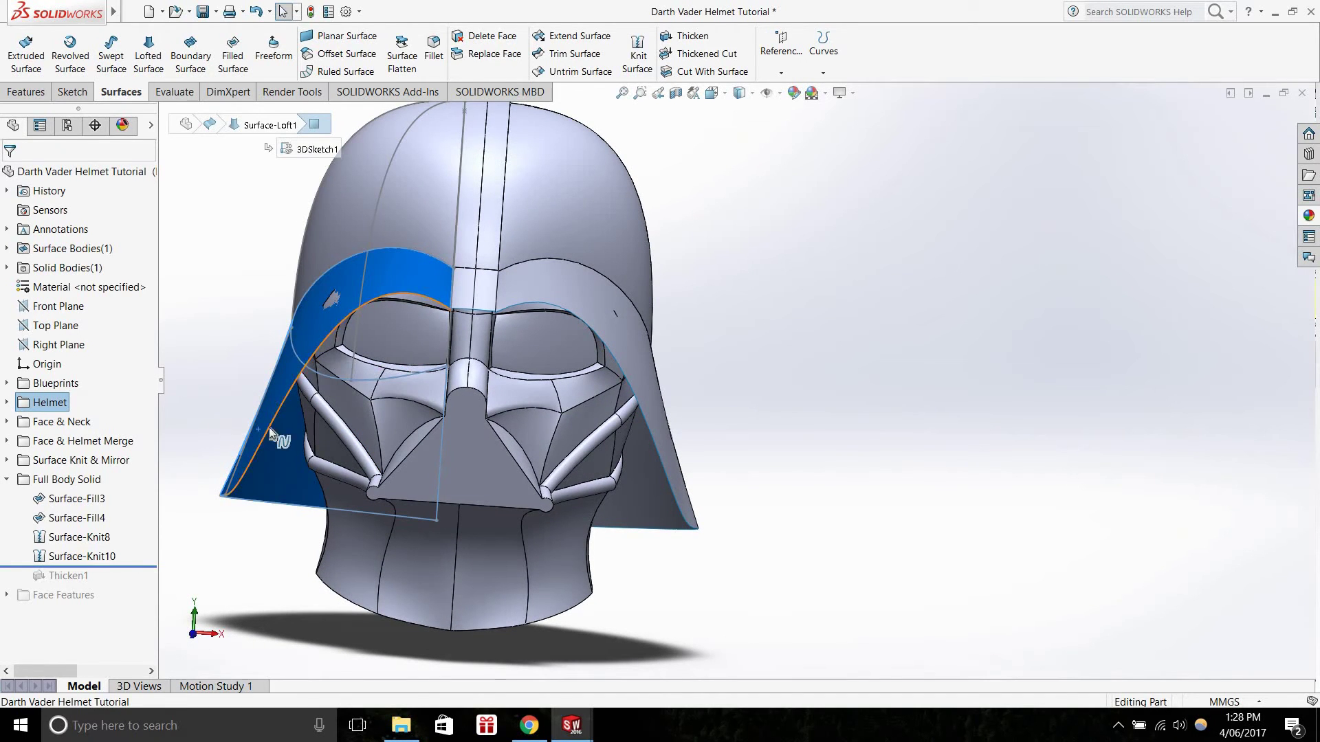
{"action": "scroll", "coordinate": [263, 437], "scroll_direction": "down", "scroll_amount": 2}
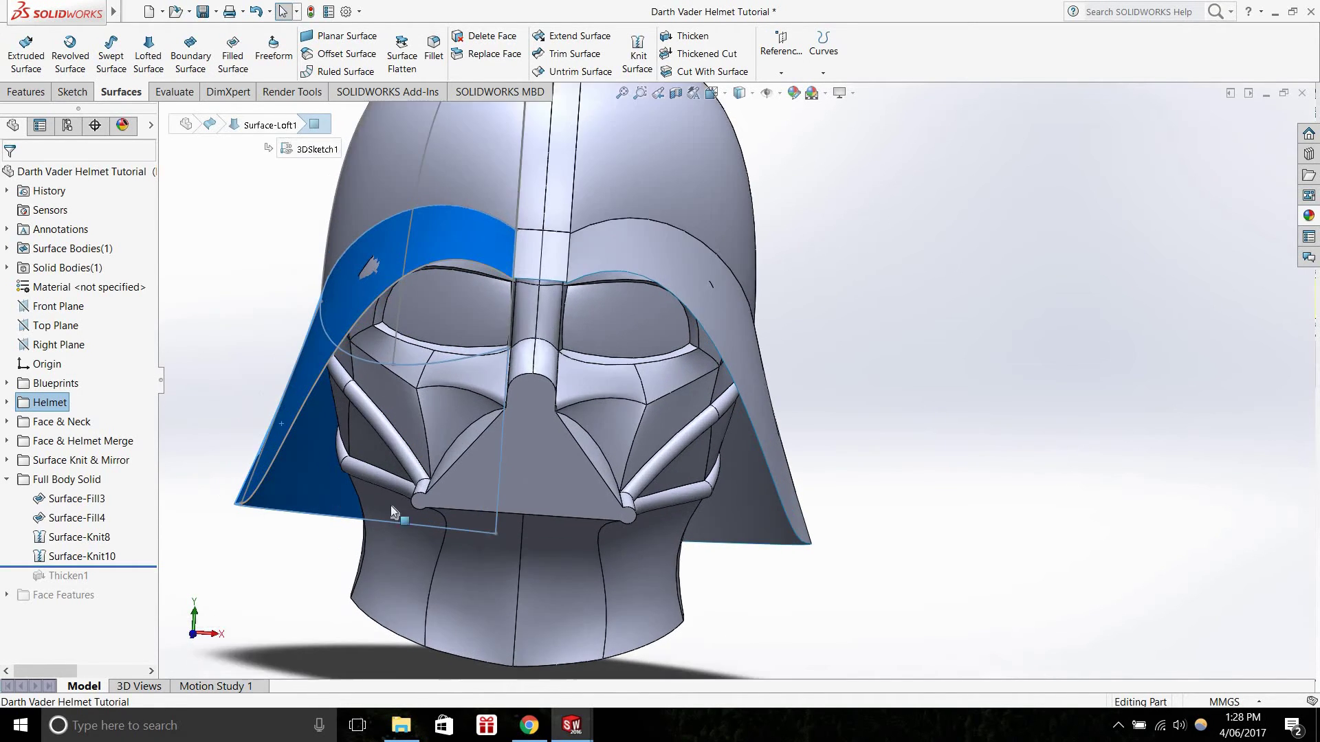
{"action": "key", "text": "Escape"}
Examine the thin Surface-Loft1 brim surface up close and from several angles
{"action": "scroll", "coordinate": [295, 472], "scroll_direction": "down", "scroll_amount": 3}
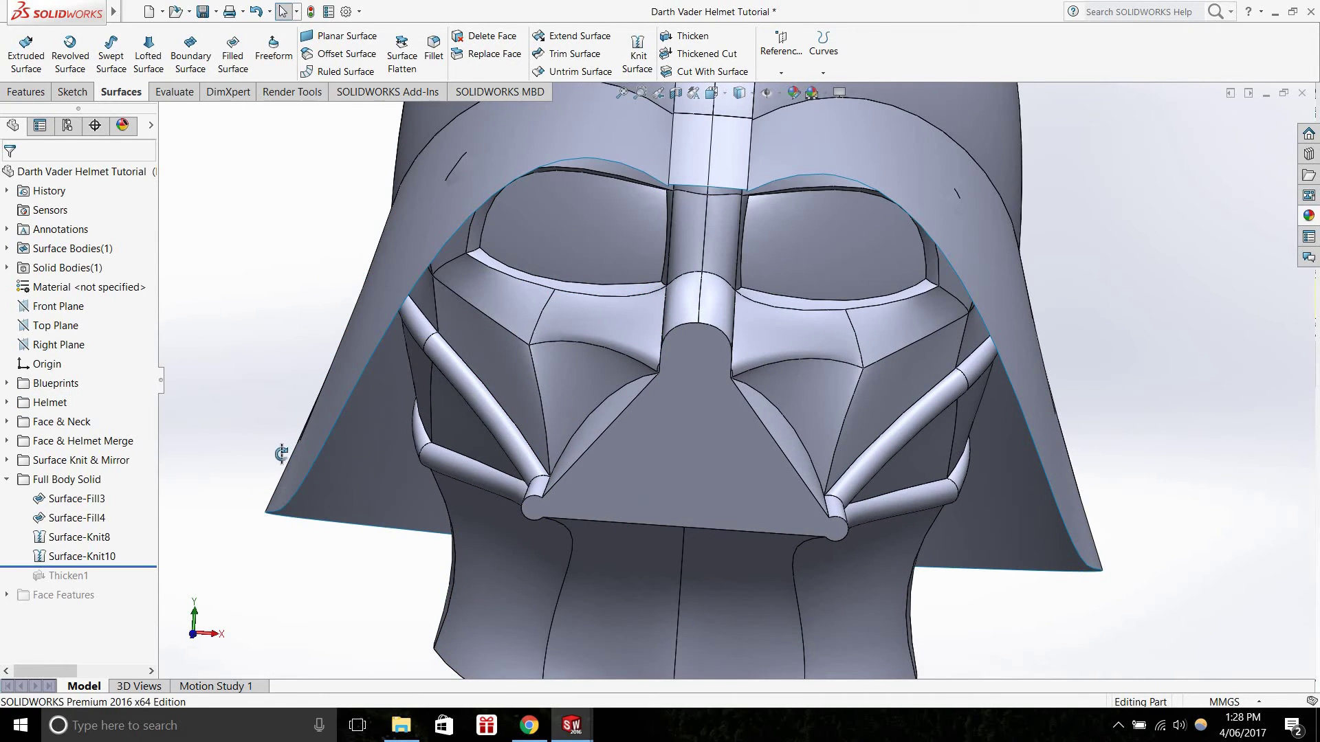
{"action": "middle_click_drag", "start_coordinate": [281, 454], "coordinate": [333, 448]}
{"action": "left_click", "coordinate": [333, 448]}
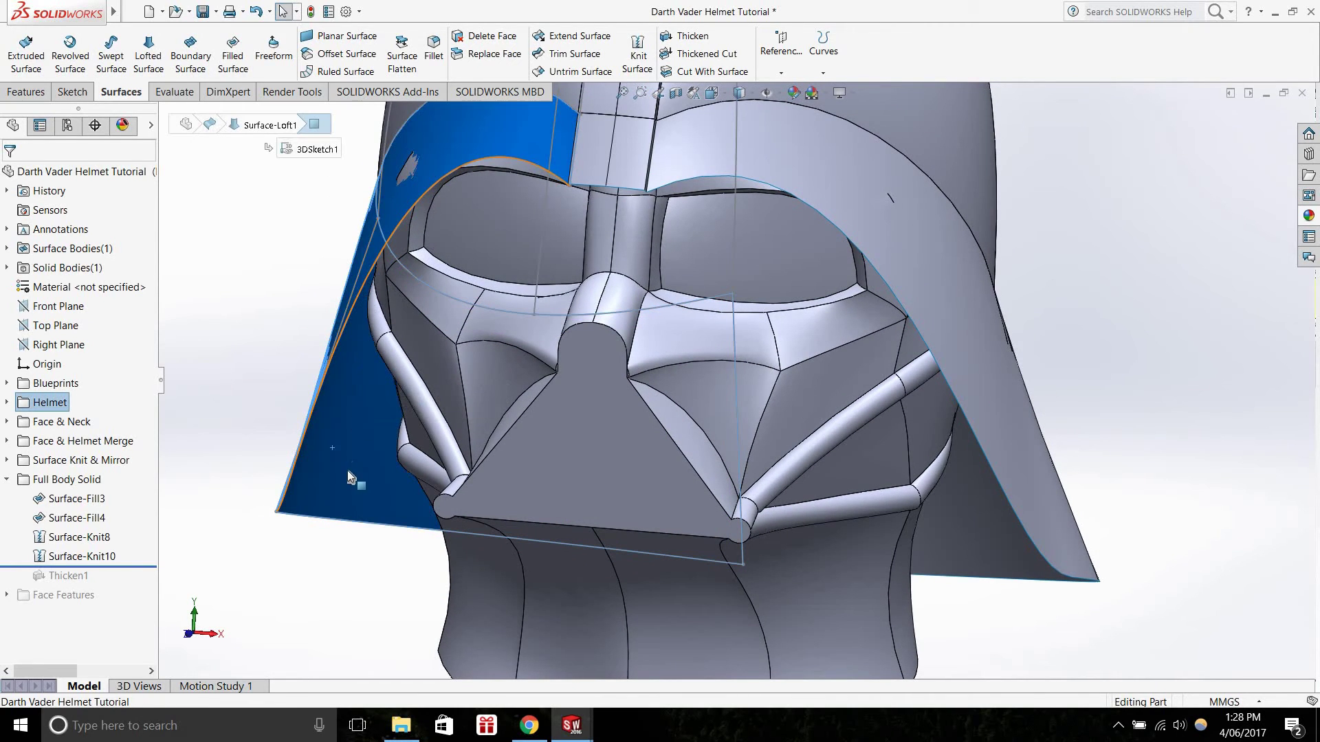
{"action": "scroll", "coordinate": [348, 471], "scroll_direction": "up", "scroll_amount": 3}
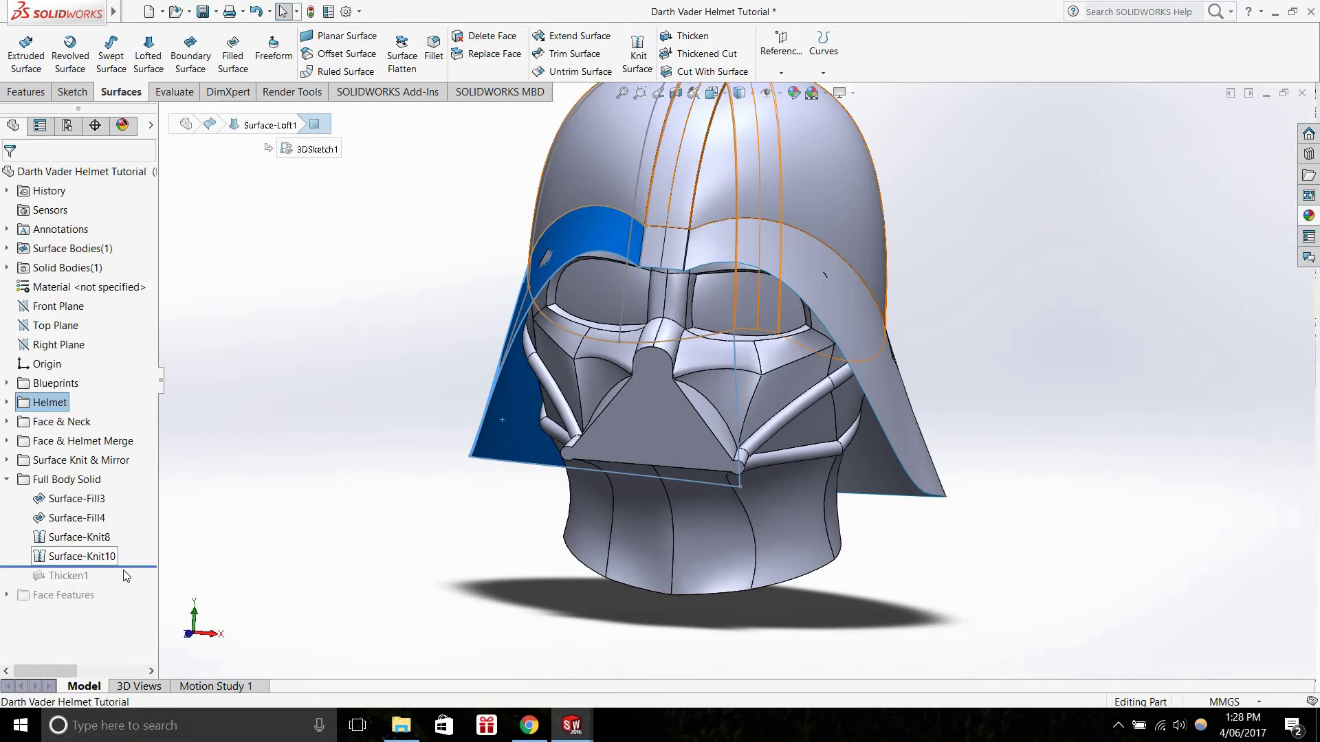
{"action": "key", "text": "Escape"}
{"action": "scroll", "coordinate": [514, 407], "scroll_direction": "down", "scroll_amount": 2}
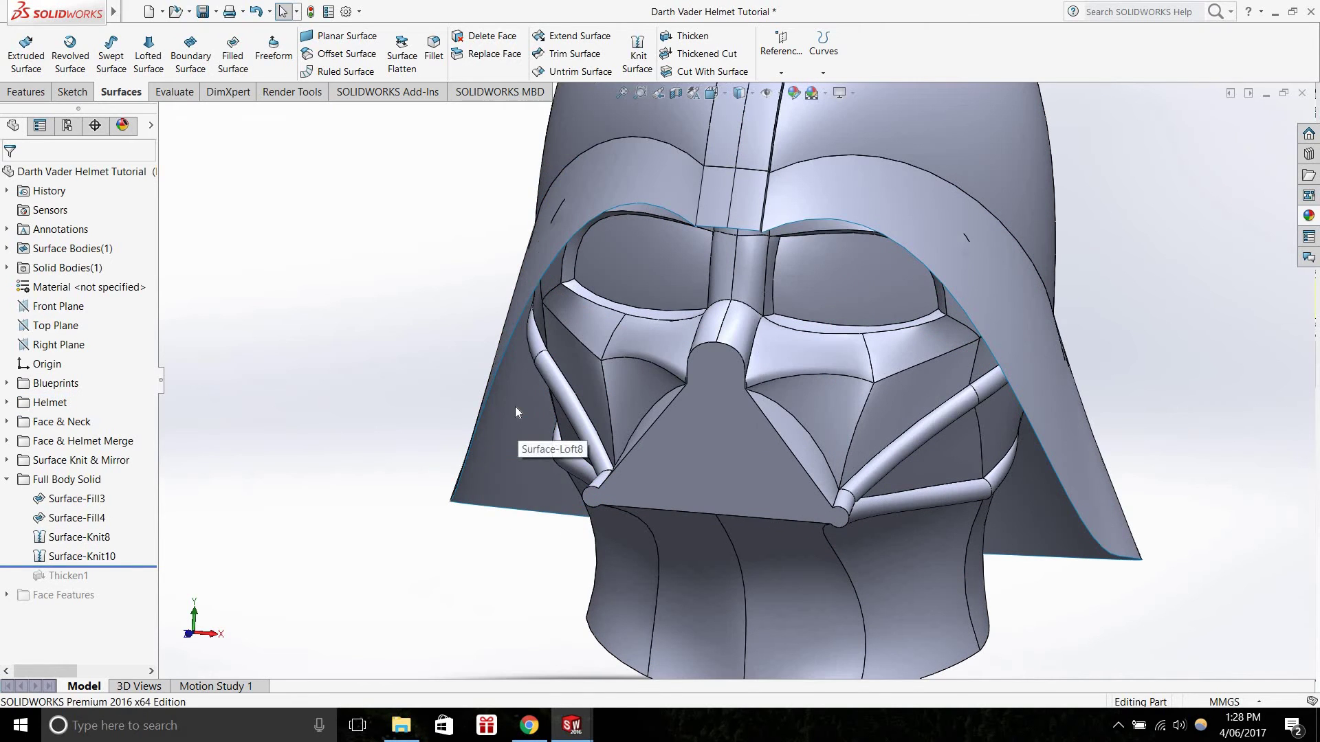
{"action": "left_click", "coordinate": [514, 406]}
{"action": "left_click_drag", "start_coordinate": [484, 411], "coordinate": [505, 425]}
{"action": "middle_click_drag", "start_coordinate": [504, 425], "coordinate": [462, 391]}
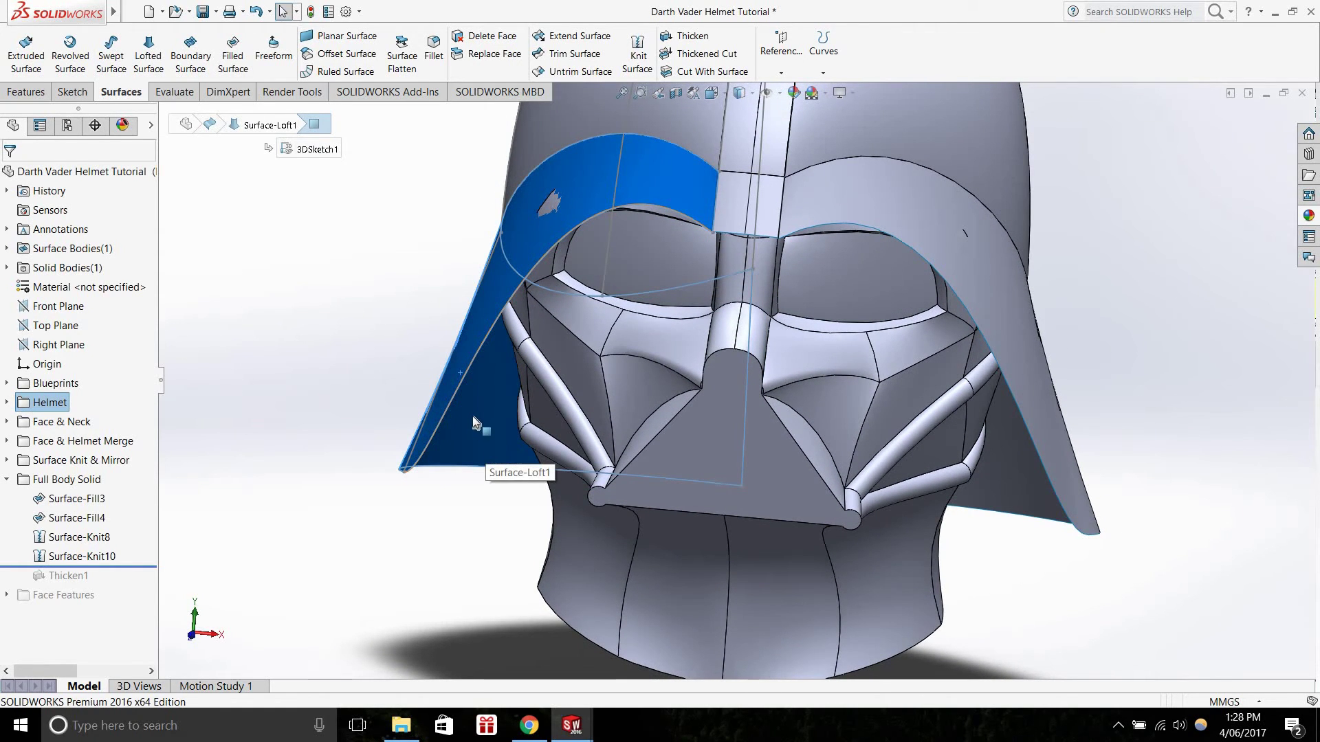
{"action": "middle_click_drag", "start_coordinate": [469, 432], "coordinate": [631, 283]}
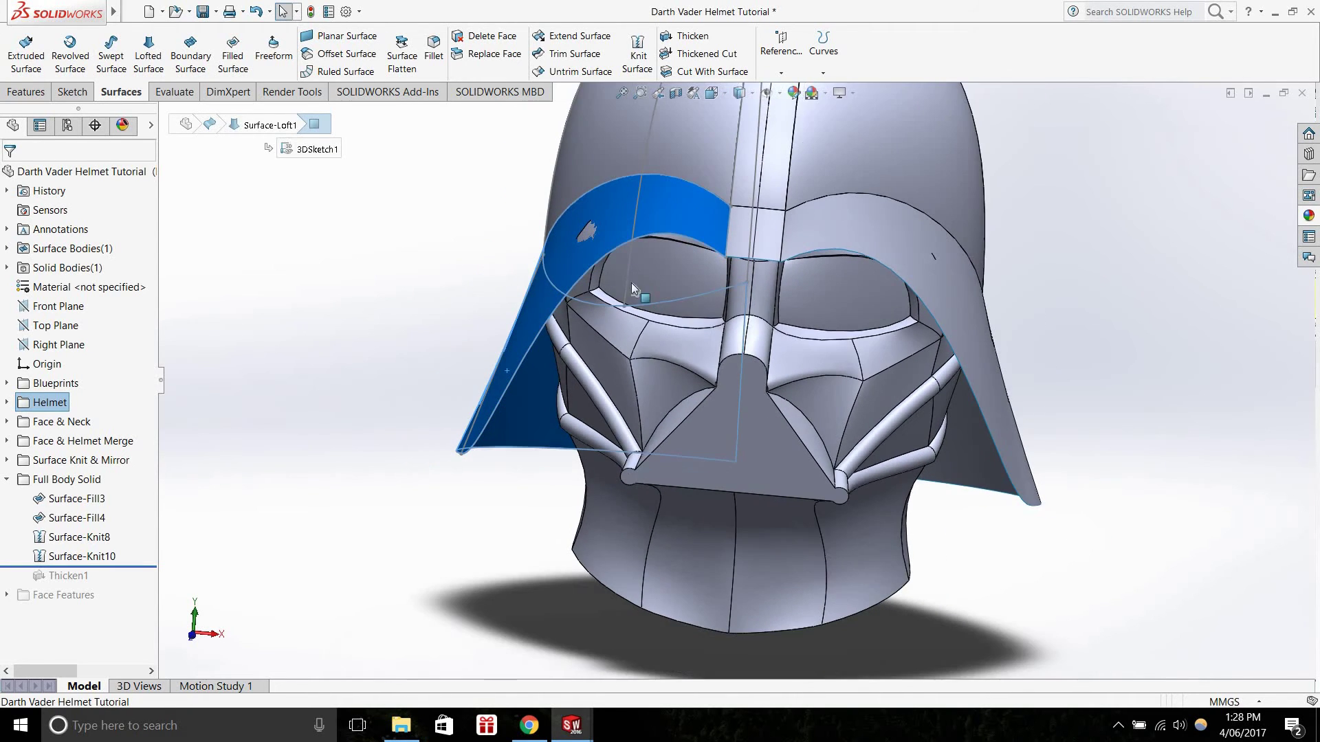
{"action": "scroll", "coordinate": [513, 403], "scroll_direction": "down", "scroll_amount": 3}
Open the Surface-Knit10 definition and highlight each knitted entity in turn, from Face<1> to Mirror4[2], to check what it covers
{"action": "right_click", "coordinate": [106, 557]}
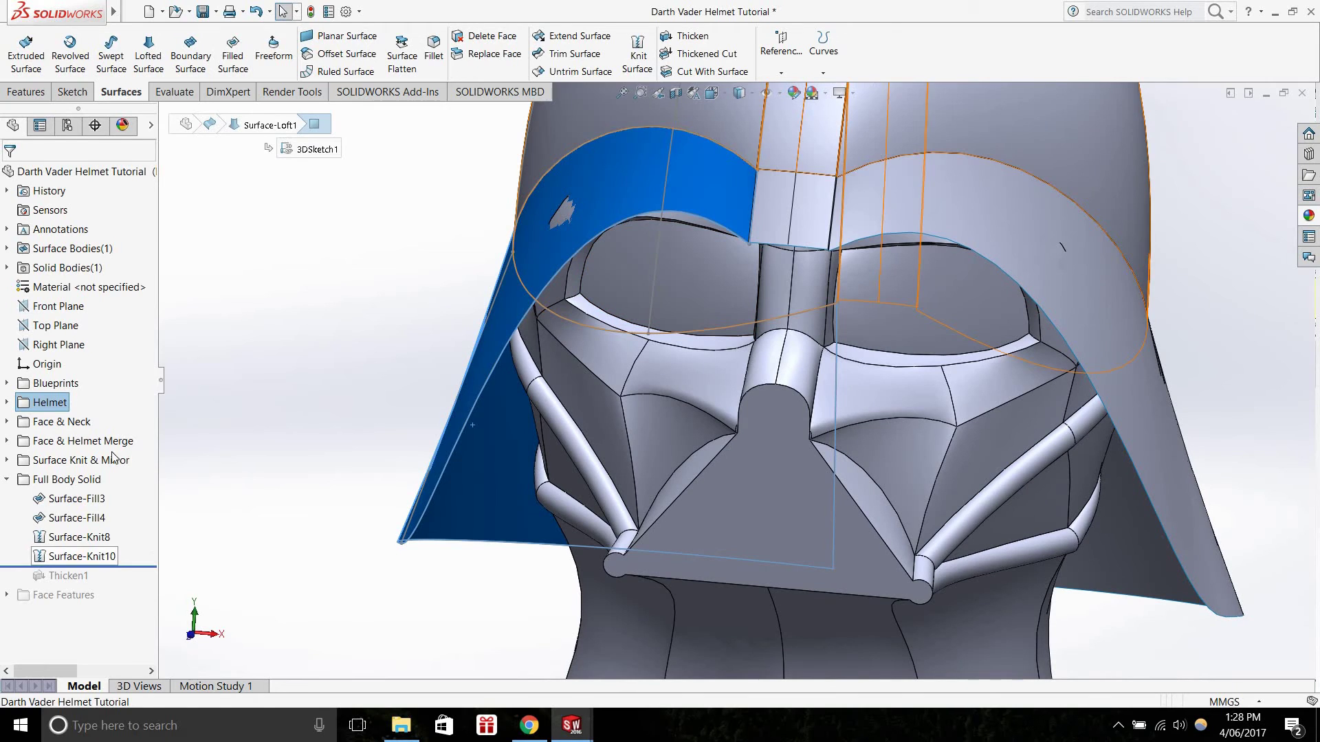
{"action": "left_click", "coordinate": [115, 374]}
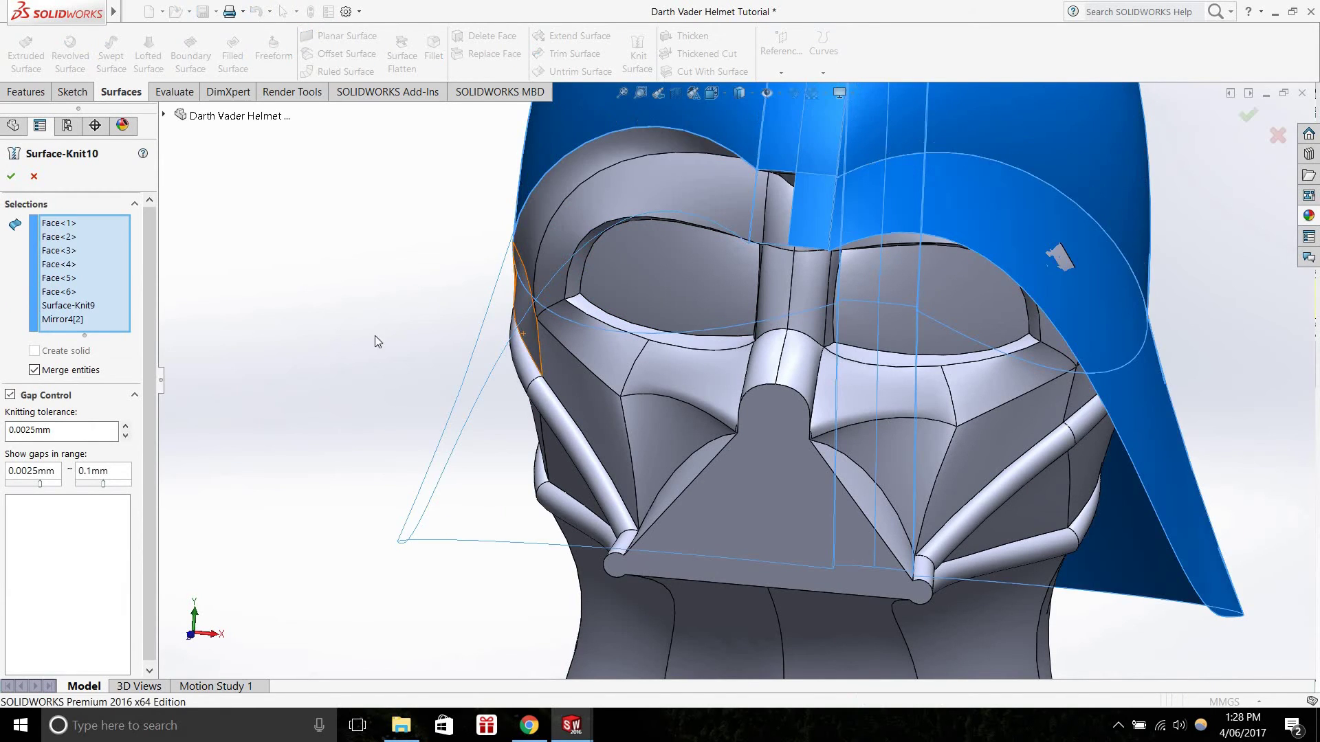
{"action": "left_click", "coordinate": [59, 225]}
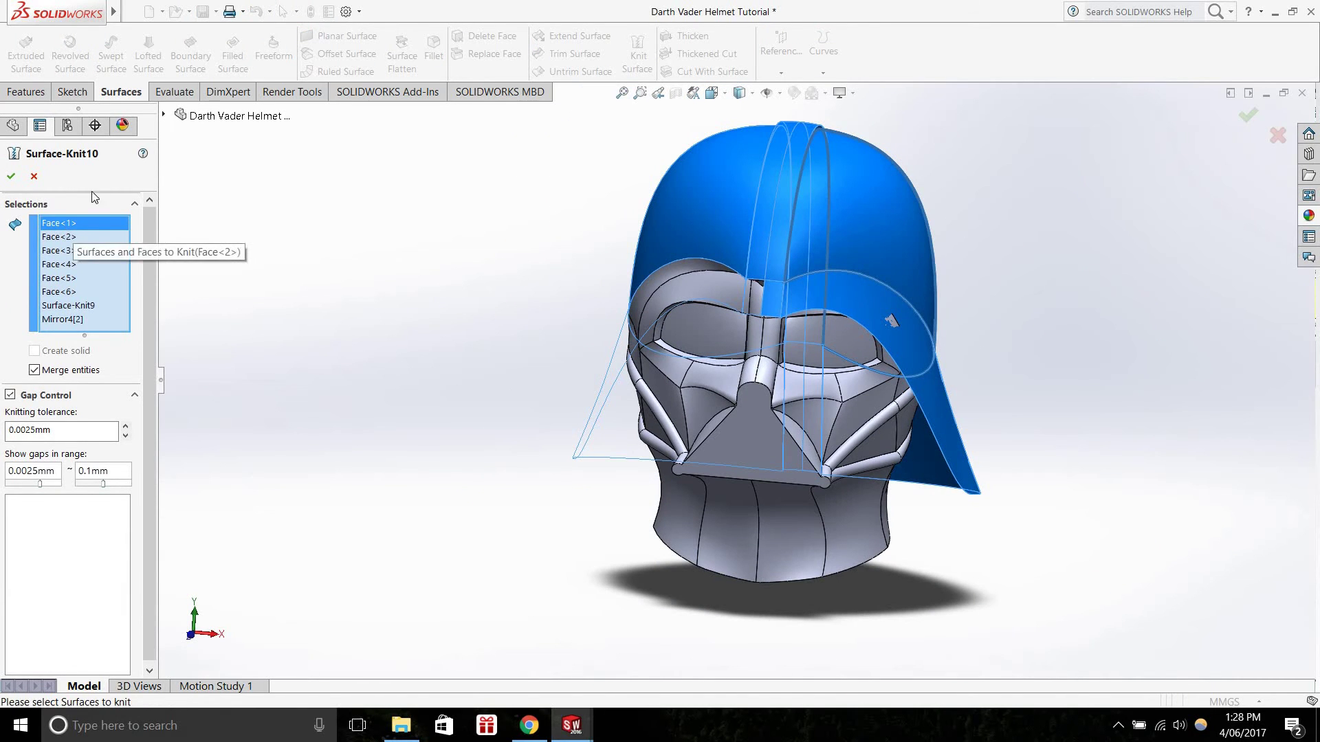
{"action": "left_click", "coordinate": [71, 238]}
{"action": "left_click", "coordinate": [69, 251]}
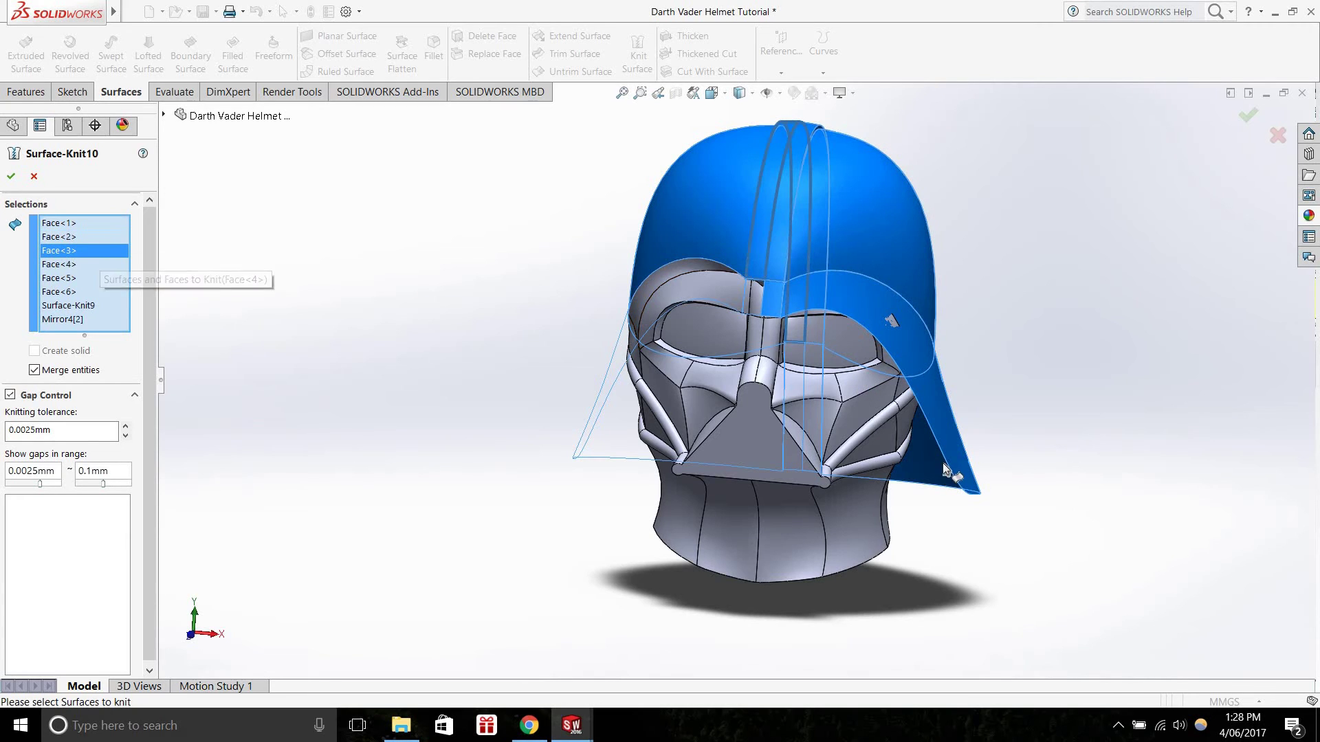
{"action": "left_click", "coordinate": [65, 266]}
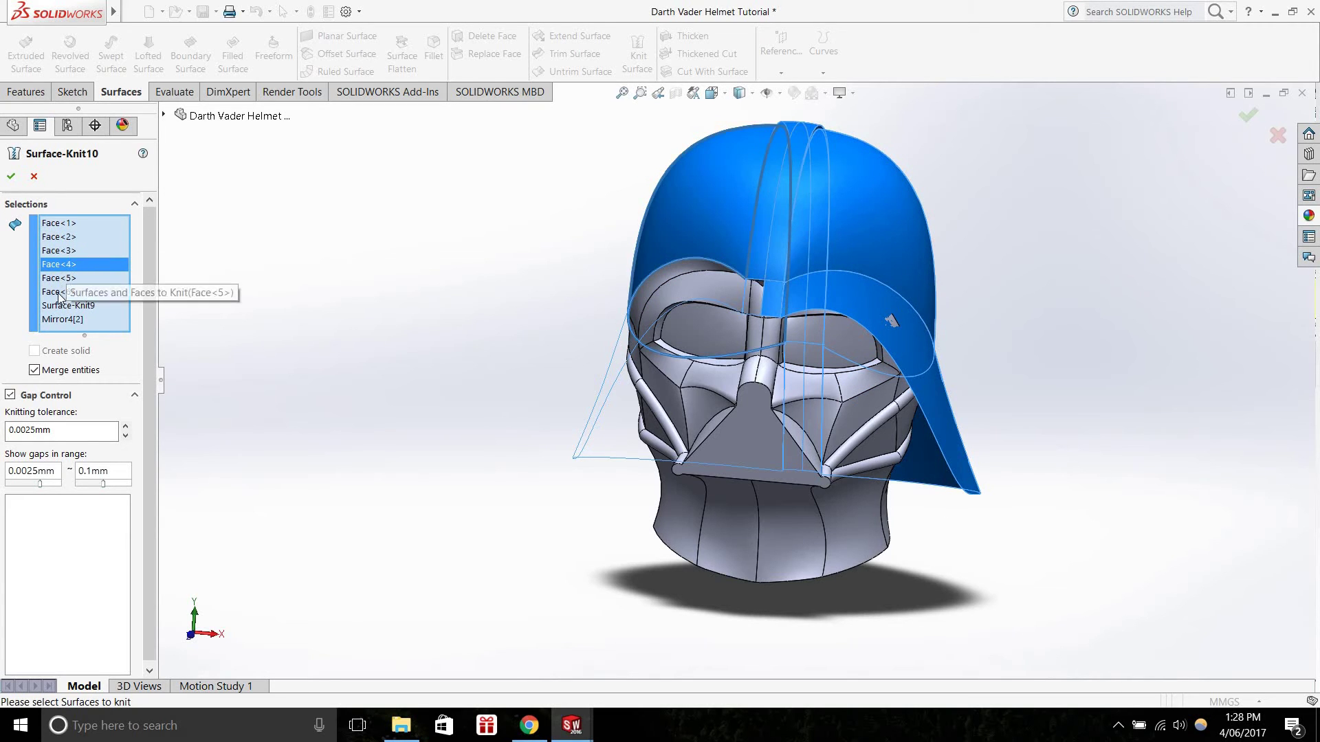
{"action": "left_click", "coordinate": [64, 278]}
{"action": "left_click", "coordinate": [60, 292]}
{"action": "left_click", "coordinate": [58, 306]}
{"action": "left_click", "coordinate": [60, 320]}
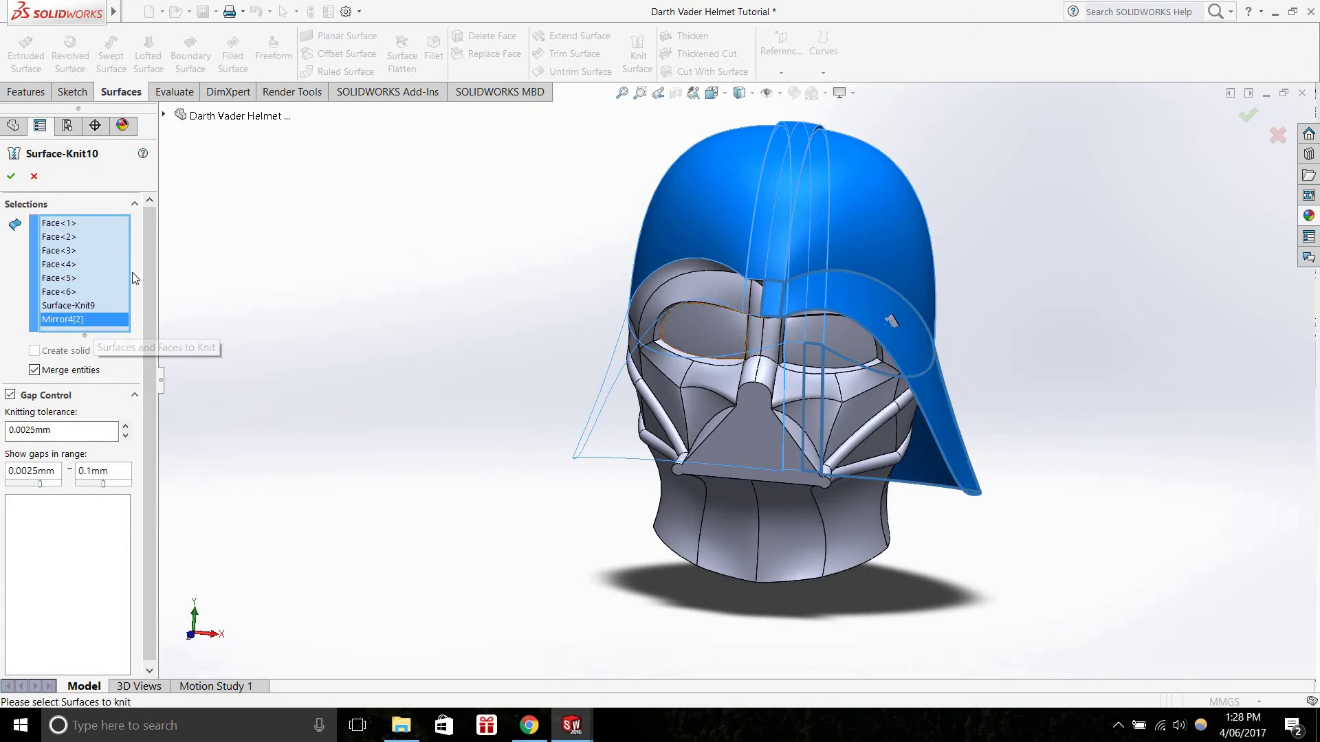
Look through the Helmet folder's features from within the Surface-Knit10 definition, and leave the definition without changes
{"action": "left_click", "coordinate": [164, 114]}
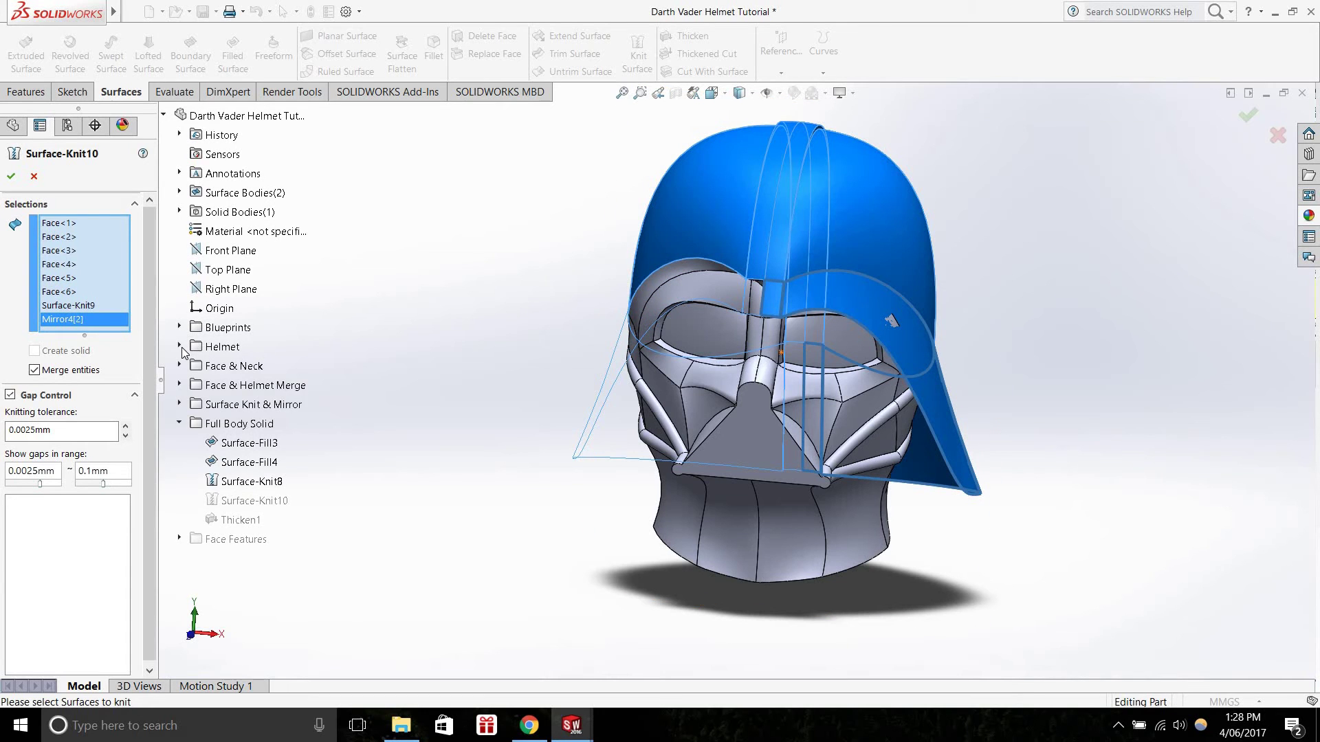
{"action": "left_click", "coordinate": [180, 347]}
{"action": "right_click", "coordinate": [245, 427]}
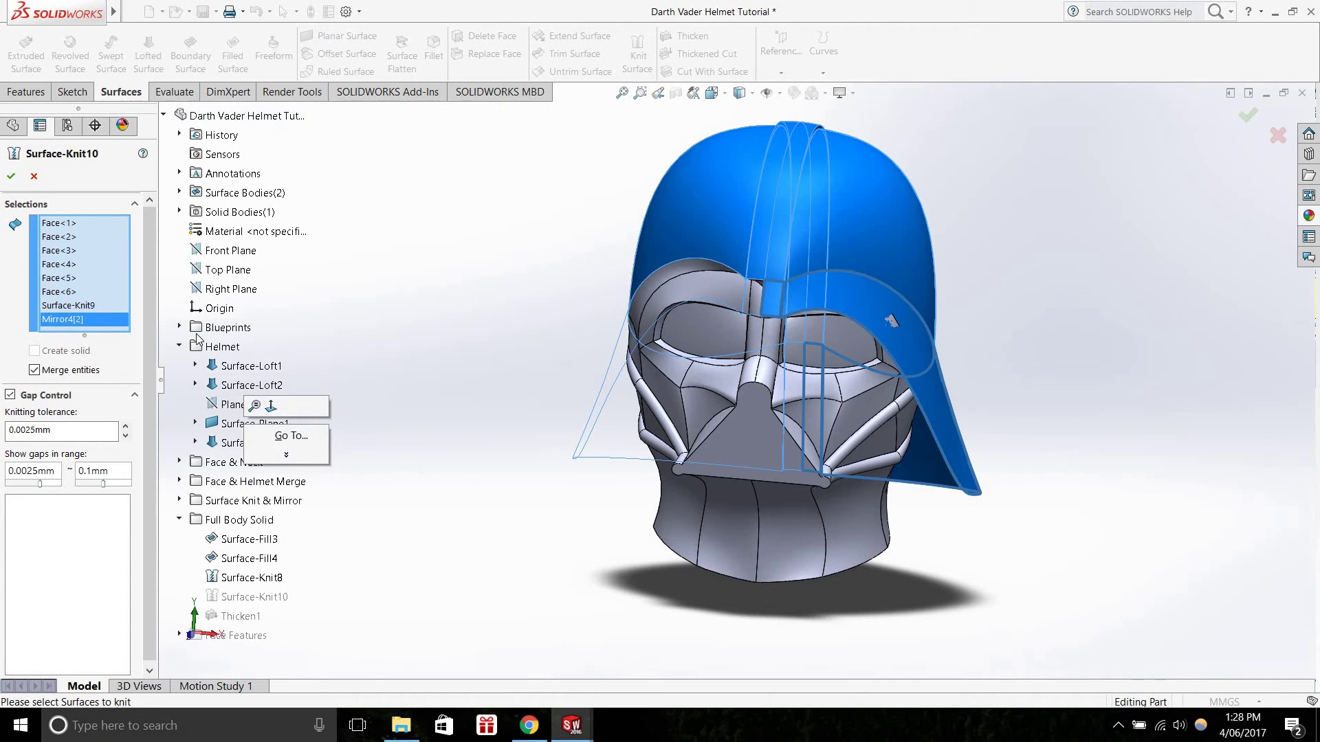
{"action": "left_click", "coordinate": [34, 176]}
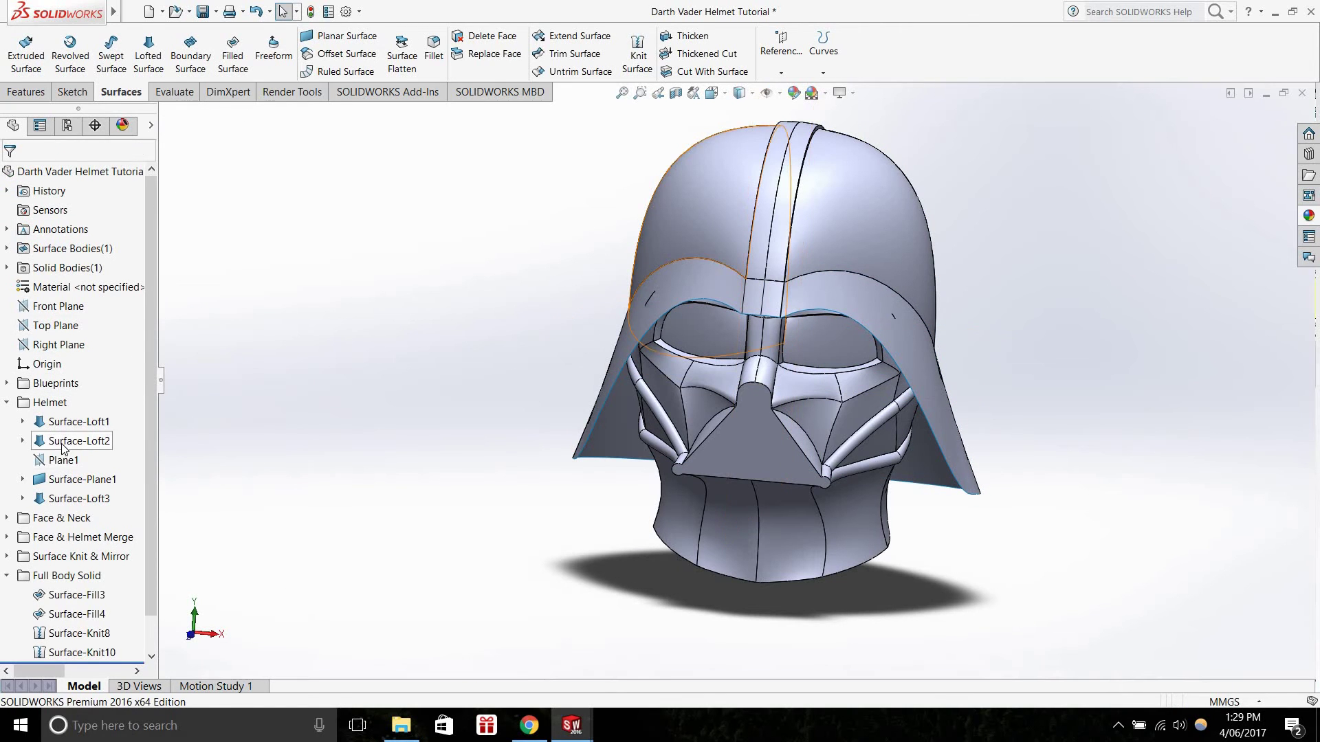
Hide the Surface-Loft1 brim body to see what lies beneath it, and show it again
{"action": "left_click", "coordinate": [72, 441]}
{"action": "right_click", "coordinate": [49, 425]}
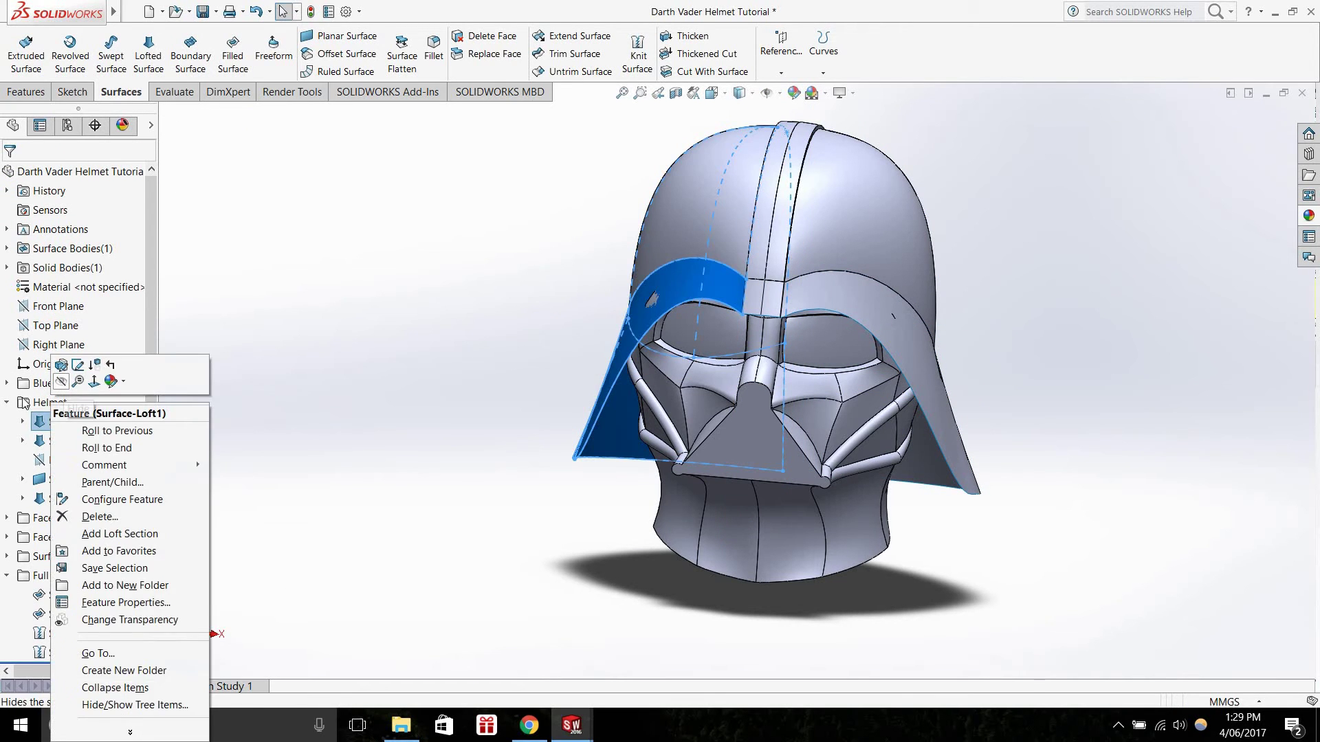
{"action": "left_click", "coordinate": [60, 382]}
{"action": "left_click", "coordinate": [8, 403]}
{"action": "left_click", "coordinate": [8, 403]}
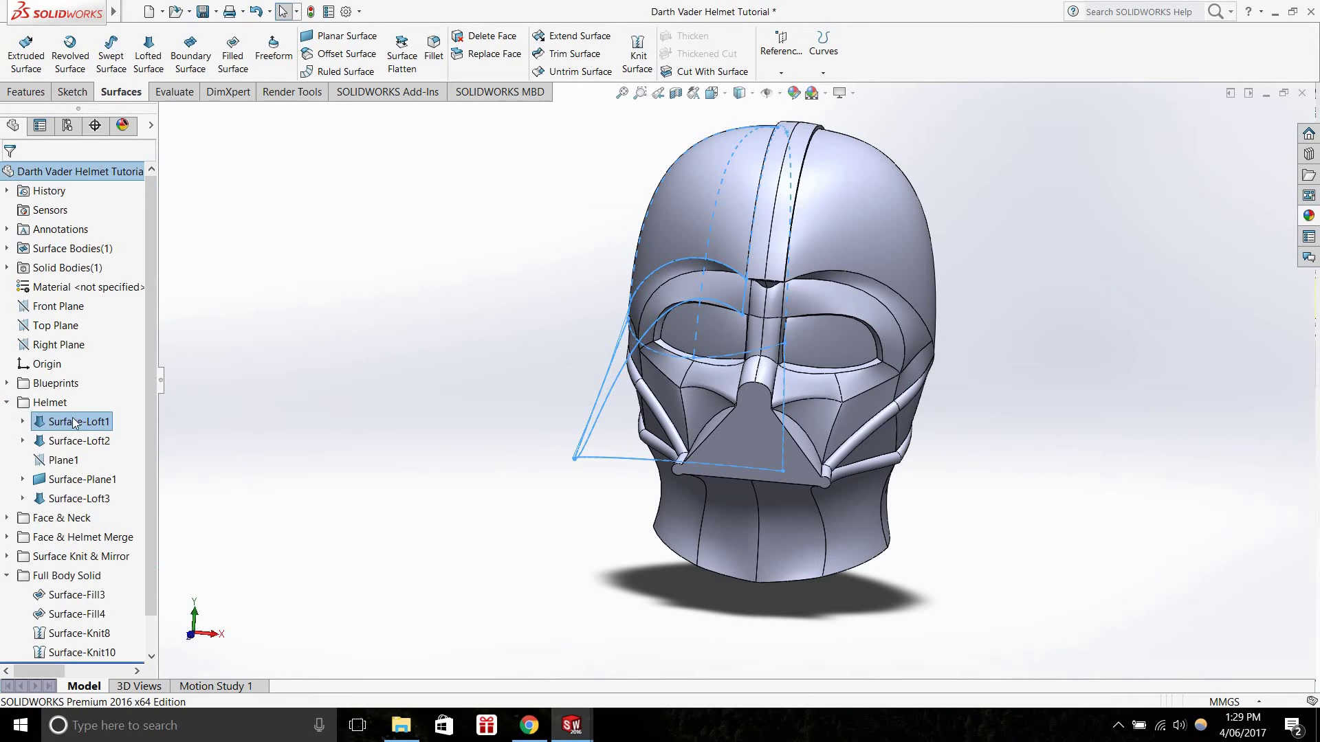
{"action": "right_click", "coordinate": [75, 421]}
{"action": "left_click", "coordinate": [75, 381]}
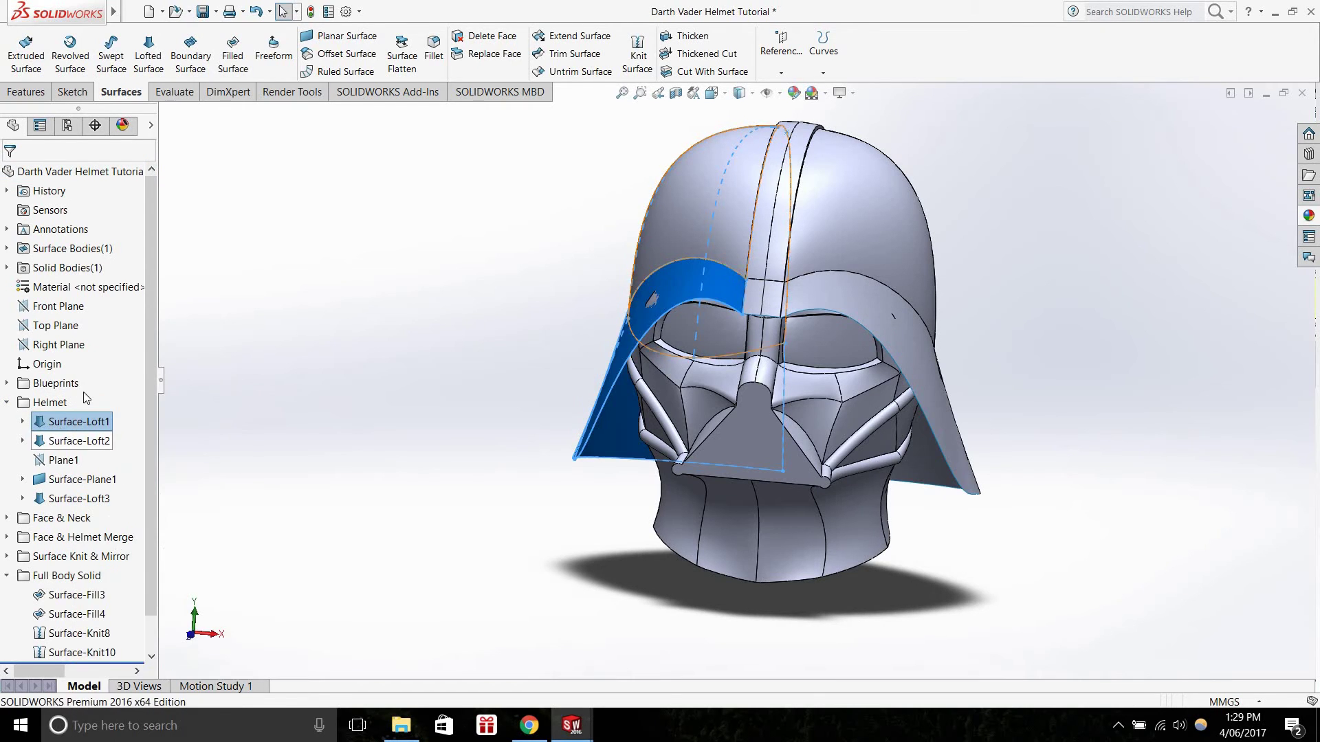
Hide the body belonging to Surface-Loft2, show it again, and collapse the Helmet folder
{"action": "right_click", "coordinate": [51, 440]}
{"action": "left_click", "coordinate": [76, 381]}
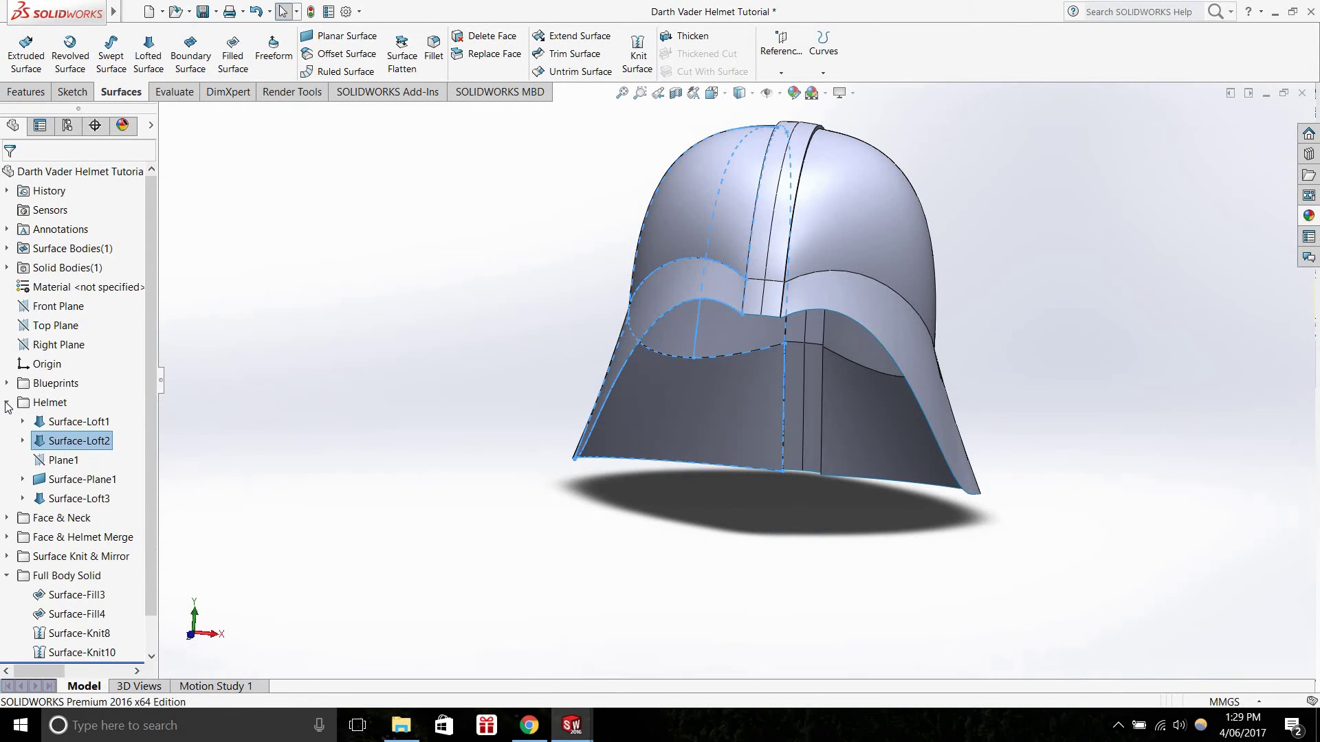
{"action": "left_click", "coordinate": [257, 356]}
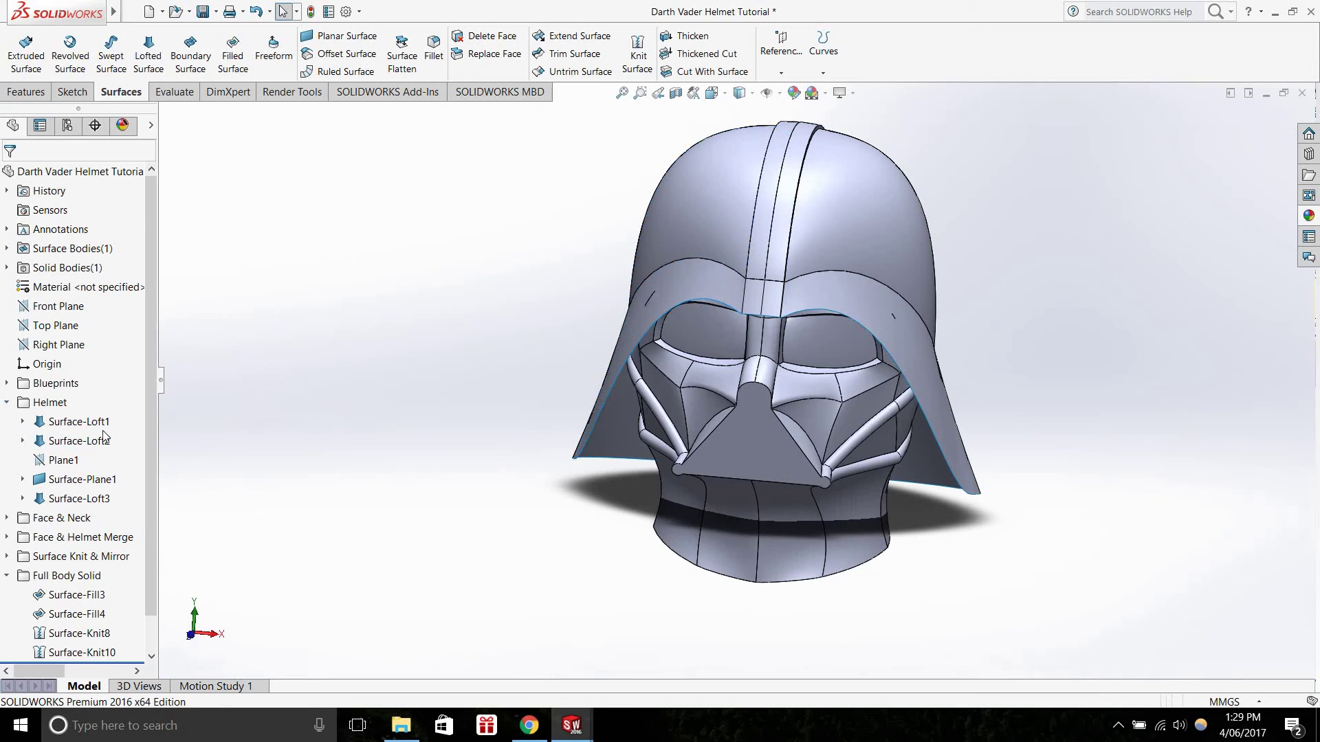
{"action": "left_click", "coordinate": [8, 405]}
{"action": "left_click", "coordinate": [82, 557]}
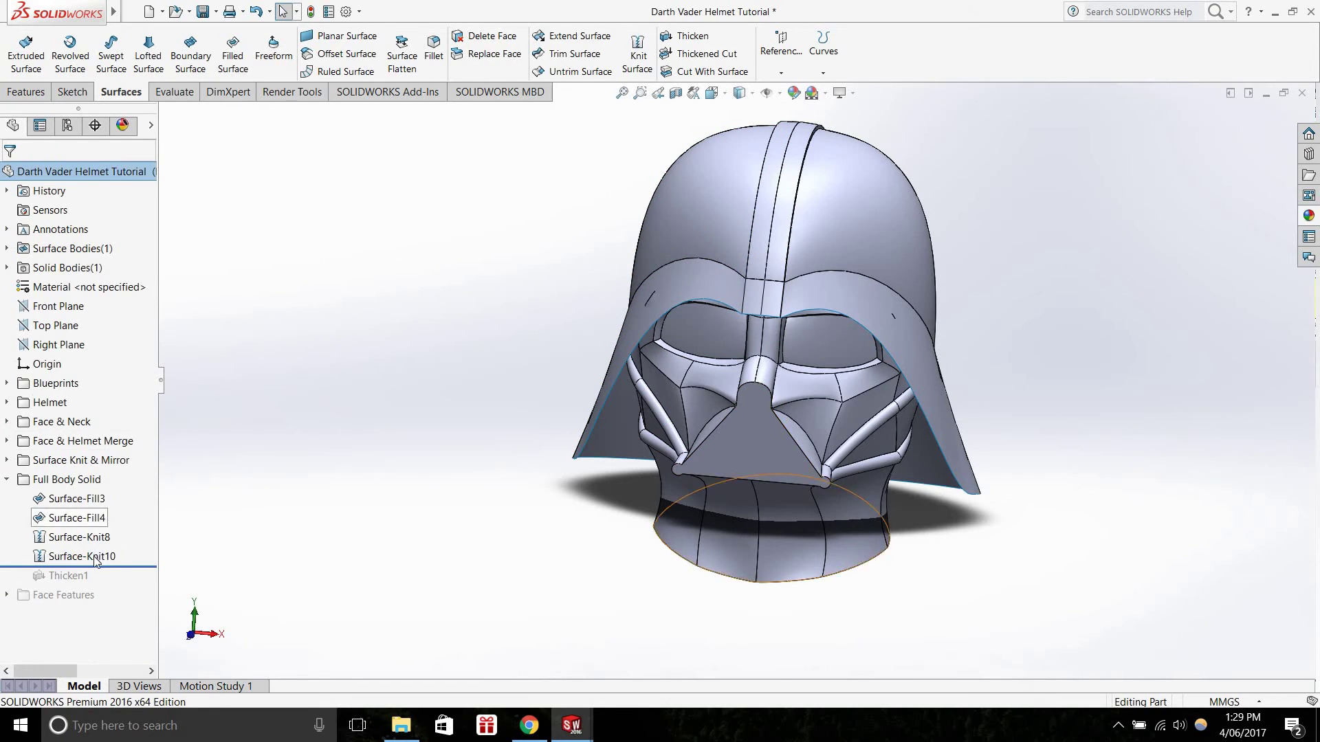
Examine the brim and the rear strip up close and from several angles, highlighting individual Mirror4 faces
{"action": "scroll", "coordinate": [814, 345], "scroll_direction": "down", "scroll_amount": 5}
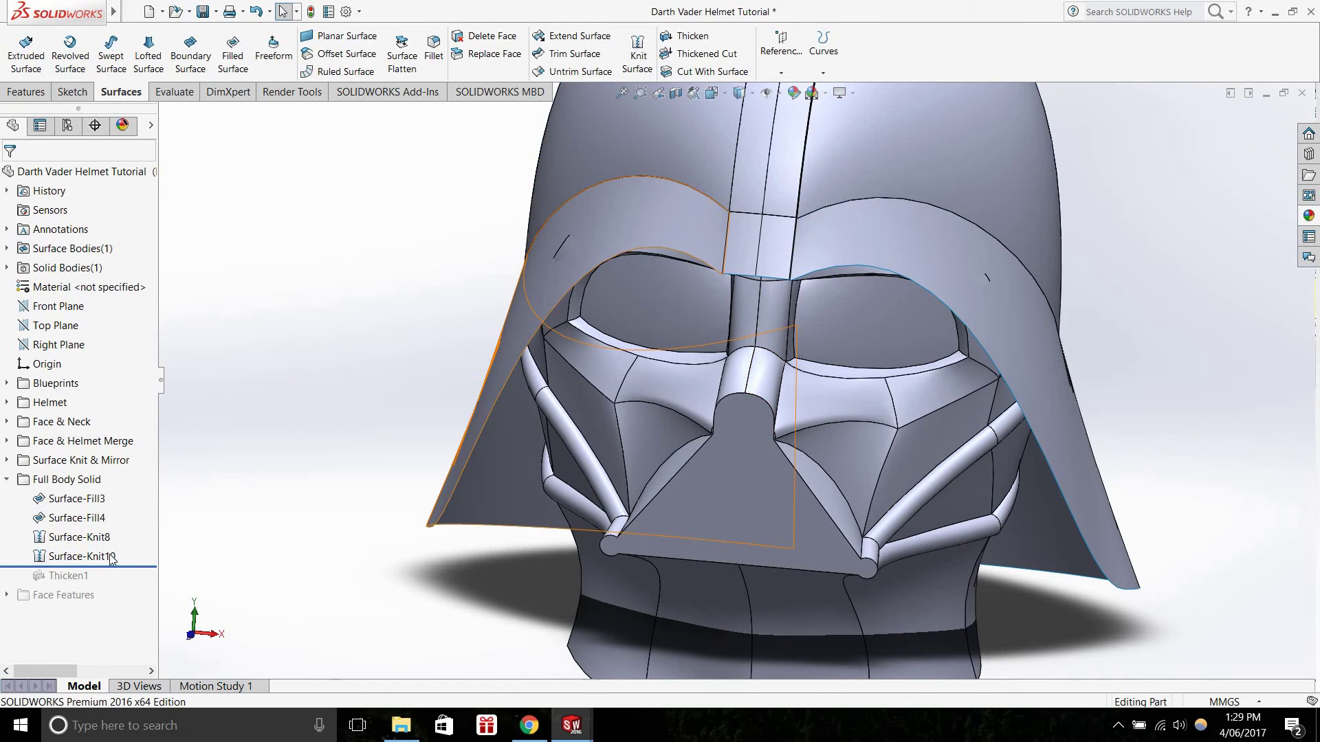
{"action": "left_click", "coordinate": [493, 477]}
{"action": "middle_click_drag", "start_coordinate": [490, 434], "coordinate": [584, 449]}
{"action": "scroll", "coordinate": [459, 345], "scroll_direction": "up", "scroll_amount": 5}
{"action": "scroll", "coordinate": [603, 395], "scroll_direction": "down", "scroll_amount": 4}
{"action": "scroll", "coordinate": [571, 413], "scroll_direction": "down", "scroll_amount": 3}
{"action": "left_click", "coordinate": [571, 414]}
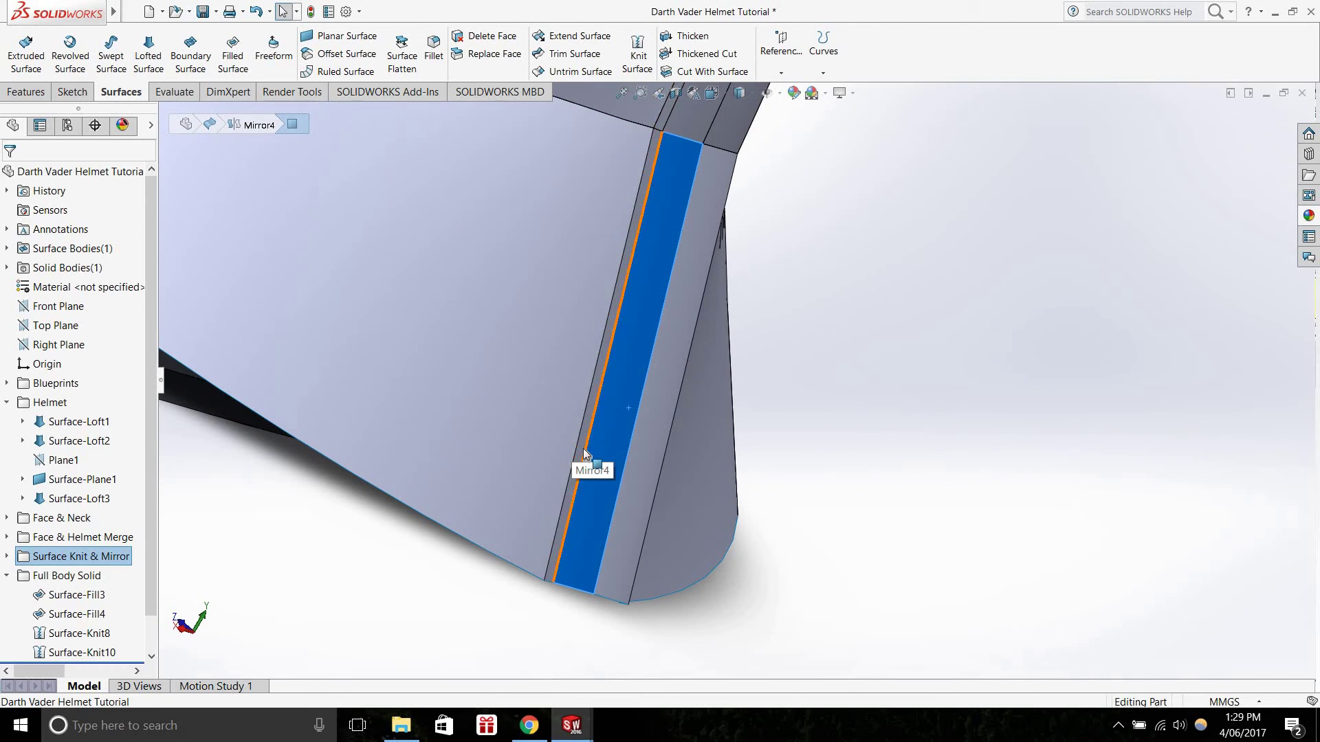
{"action": "left_click", "coordinate": [502, 414]}
{"action": "scroll", "coordinate": [519, 410], "scroll_direction": "up", "scroll_amount": 10}
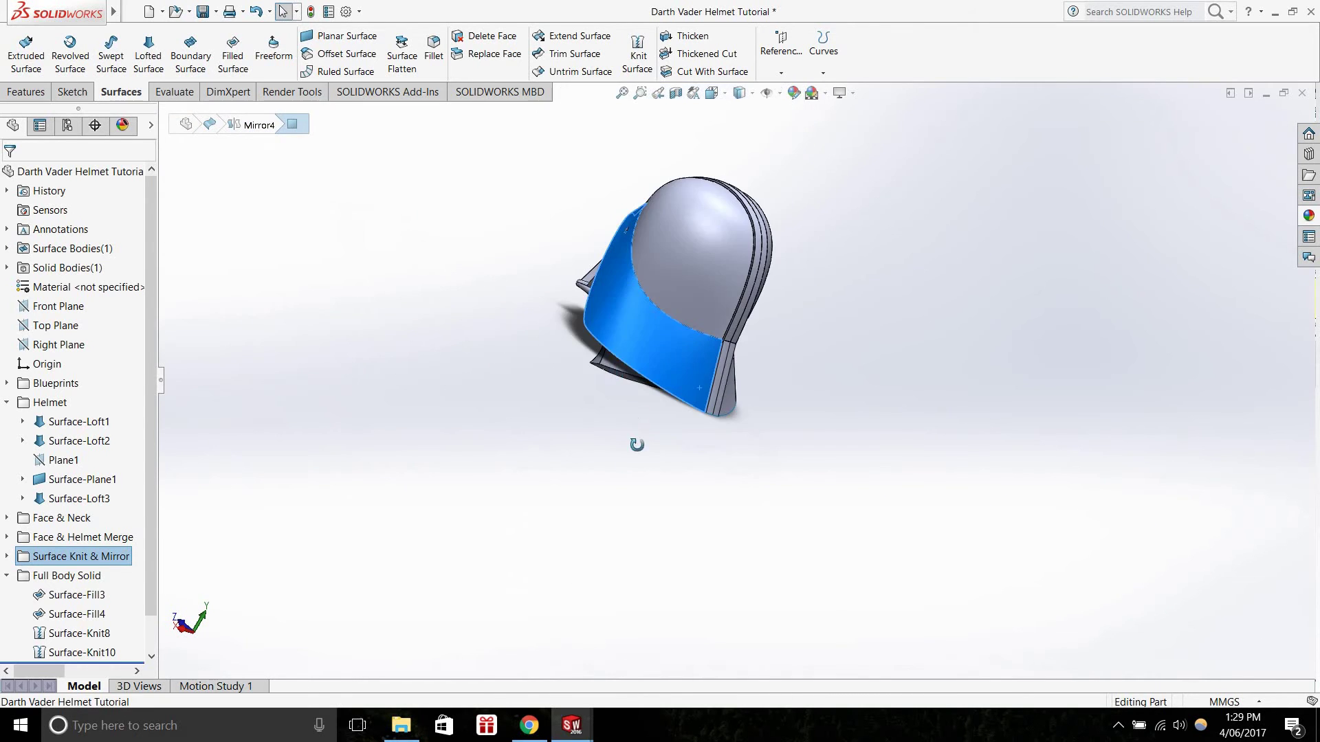
{"action": "middle_click_drag", "start_coordinate": [638, 445], "coordinate": [715, 392]}
{"action": "scroll", "coordinate": [750, 261], "scroll_direction": "down", "scroll_amount": 5}
{"action": "middle_click_drag", "start_coordinate": [749, 261], "coordinate": [764, 289]}
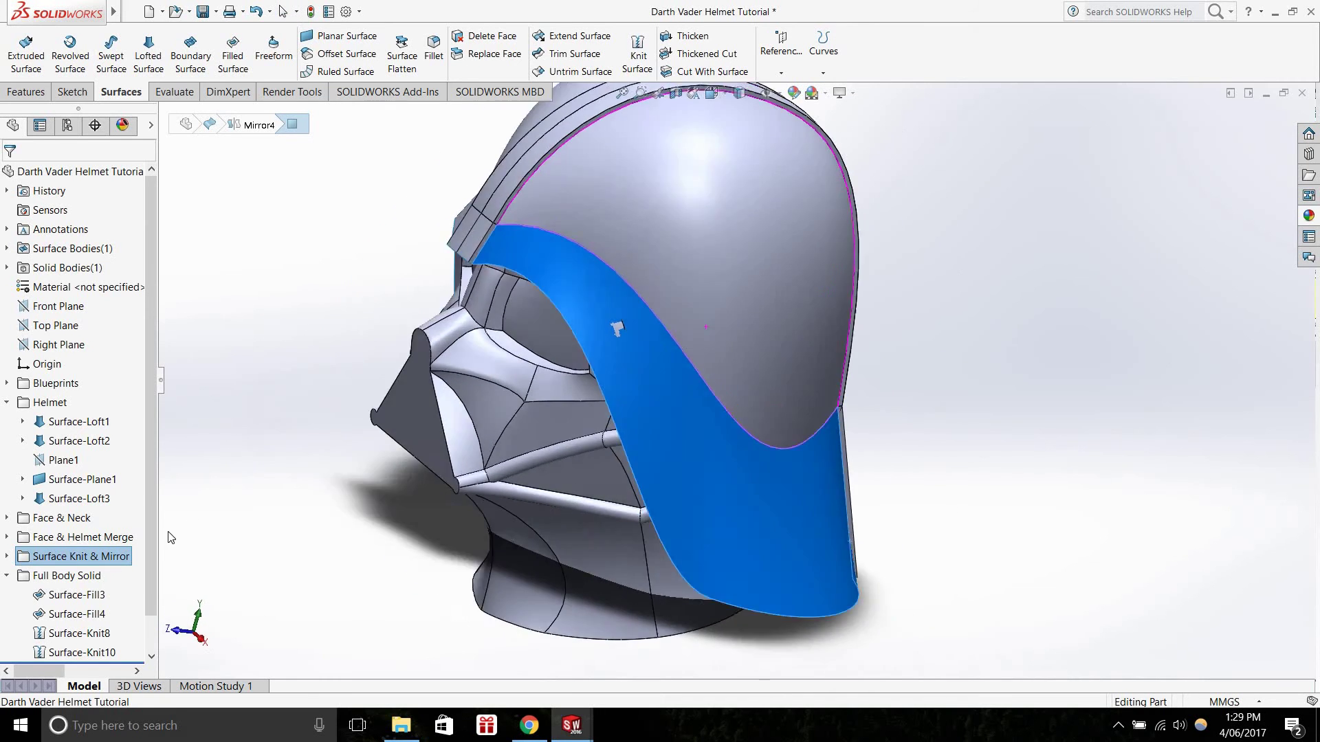
Roll the history forward to just after Thicken1 and highlight that feature on the helmet
{"action": "scroll", "coordinate": [110, 611], "scroll_direction": "down", "scroll_amount": 2}
{"action": "left_click_drag", "start_coordinate": [129, 625], "coordinate": [126, 639]}
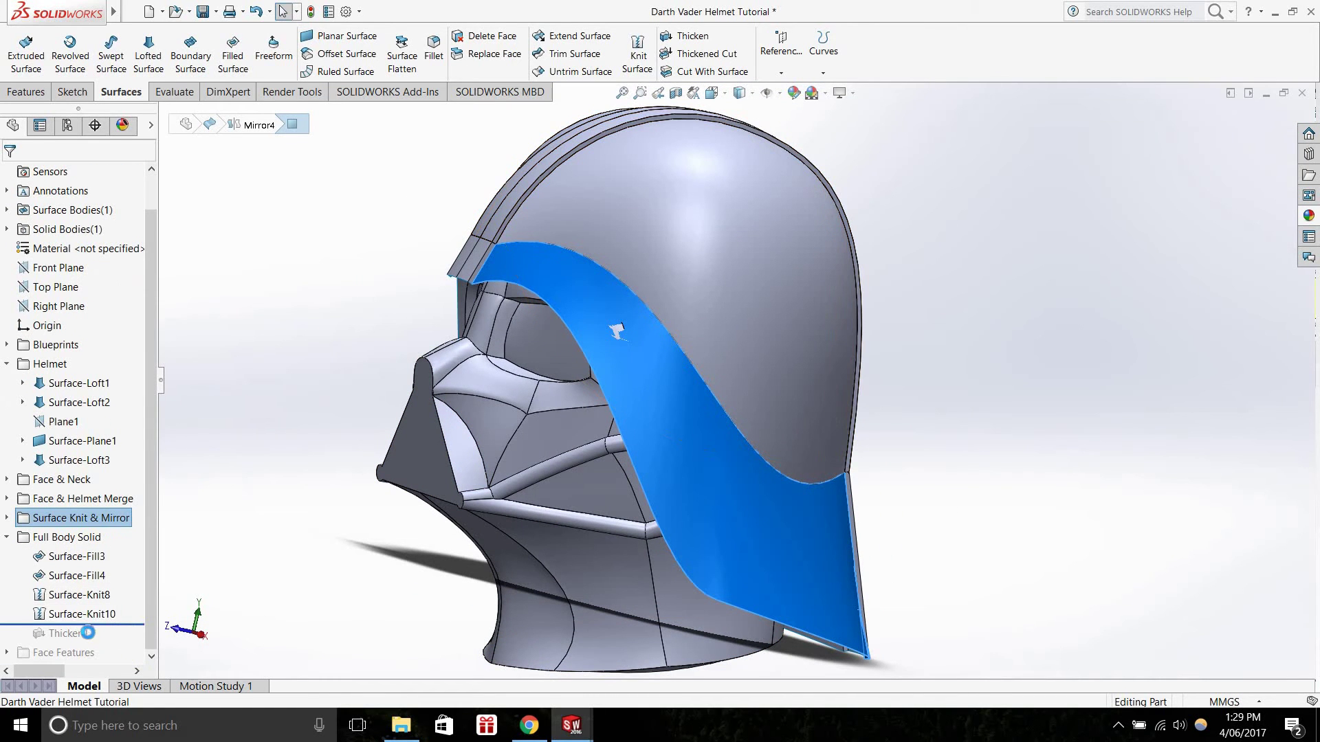
{"action": "left_click", "coordinate": [84, 633]}
{"action": "middle_click_drag", "start_coordinate": [479, 337], "coordinate": [553, 359]}
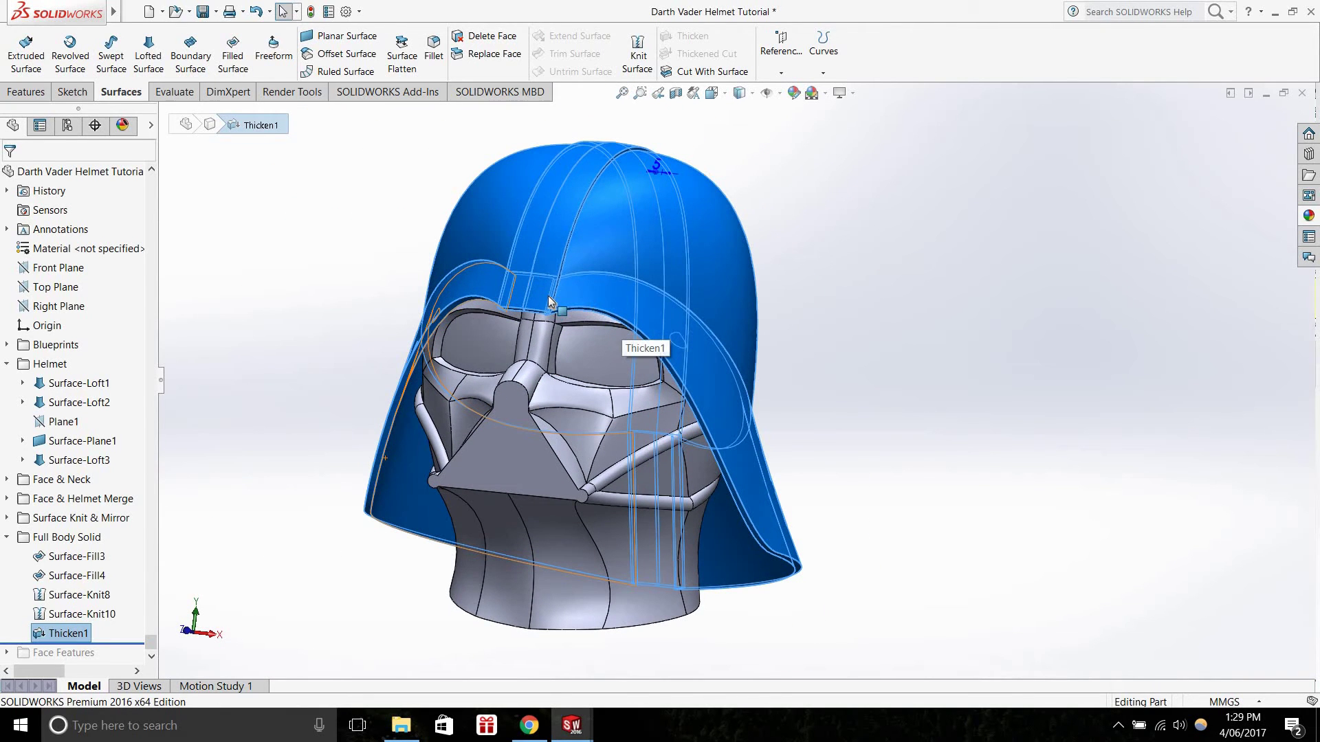
Open Thicken1 for editing and preview thickening Surface-Knit10 by 5 mm on both sides, checking the brim's lower corner
{"action": "right_click", "coordinate": [92, 440]}
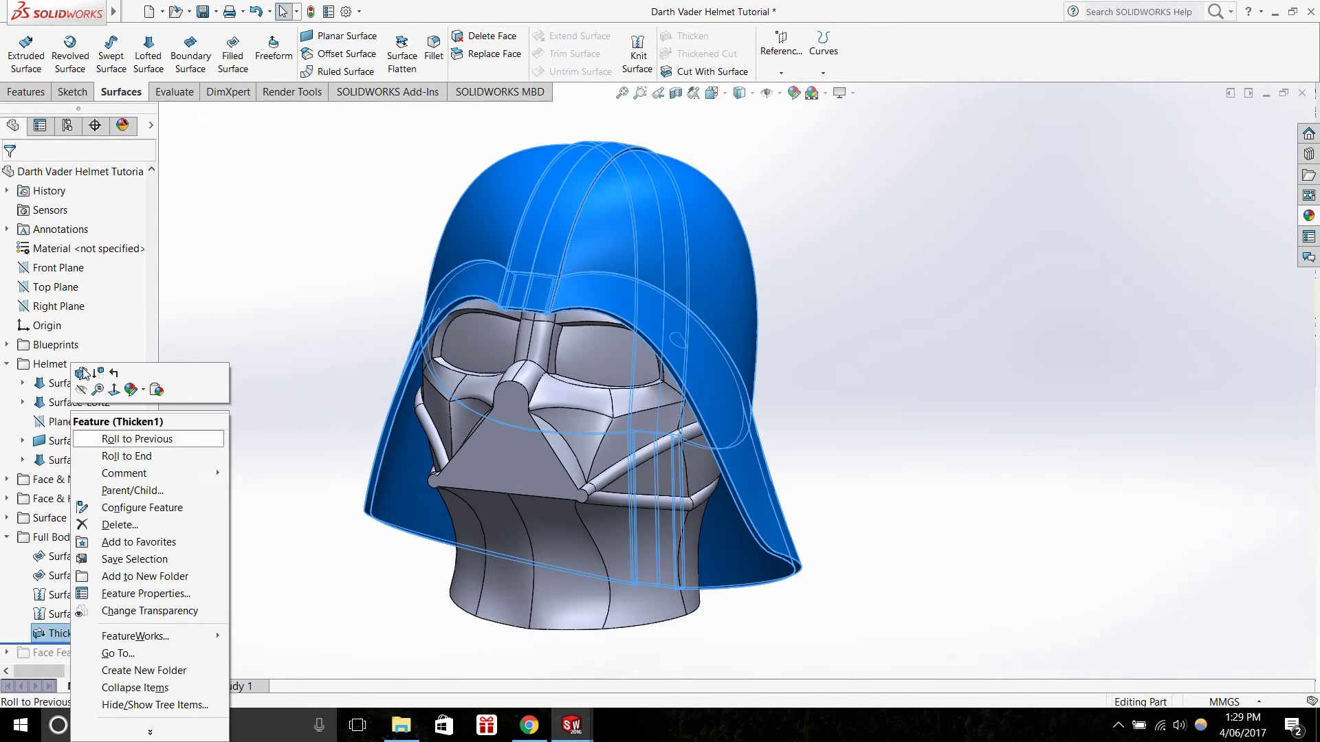
{"action": "left_click", "coordinate": [82, 367]}
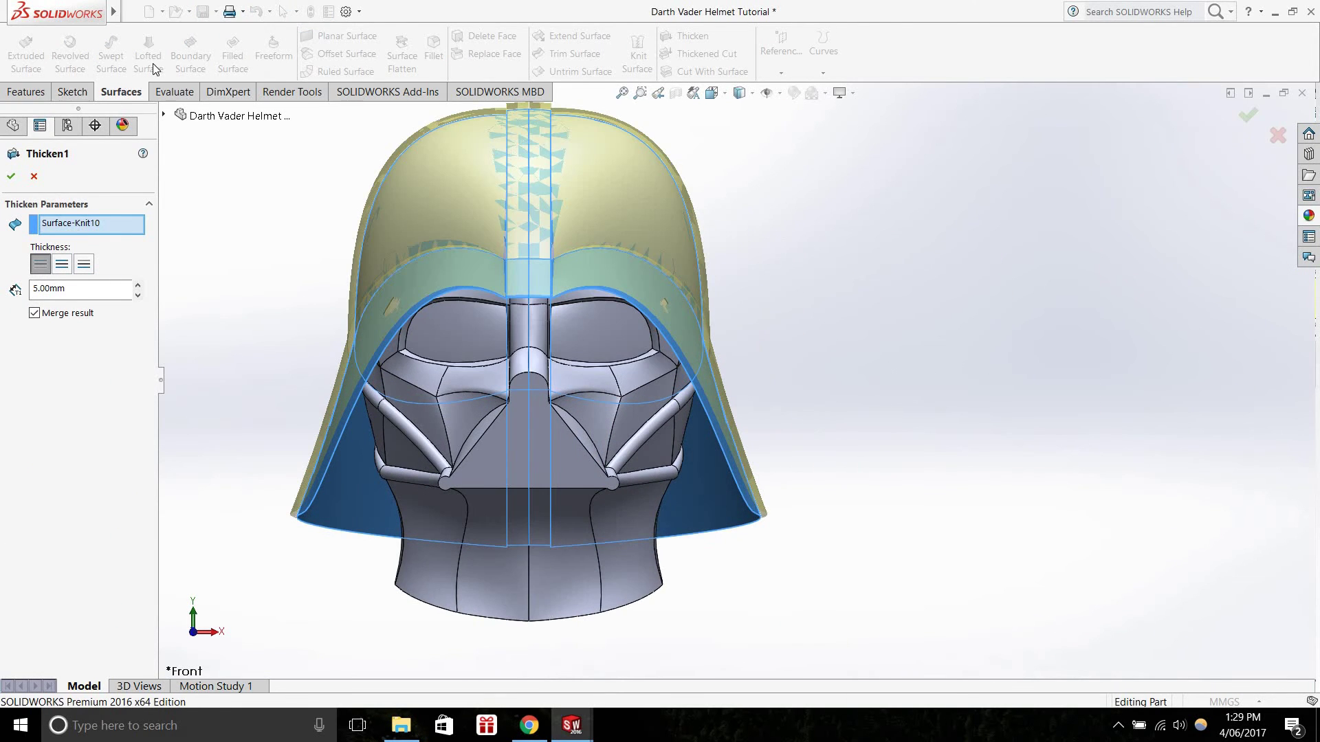
{"action": "scroll", "coordinate": [684, 320], "scroll_direction": "up", "scroll_amount": 2}
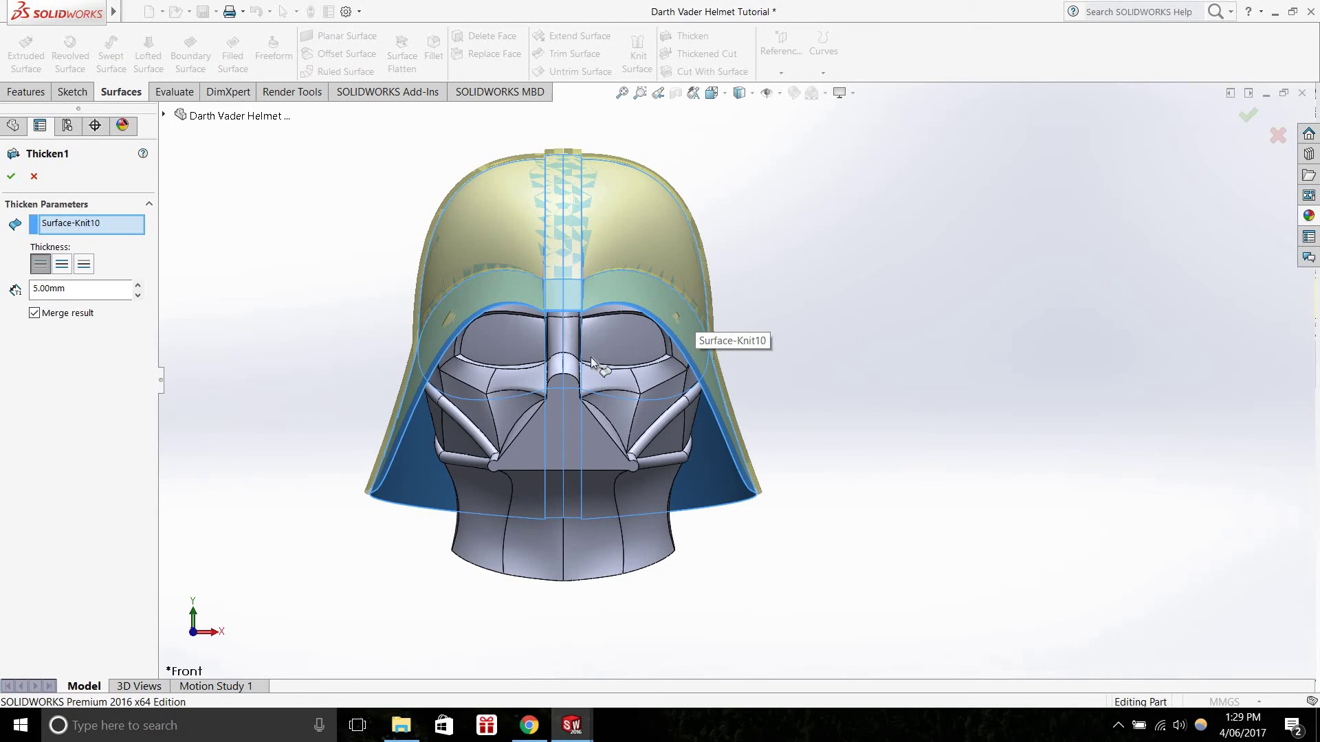
{"action": "left_click", "coordinate": [62, 267]}
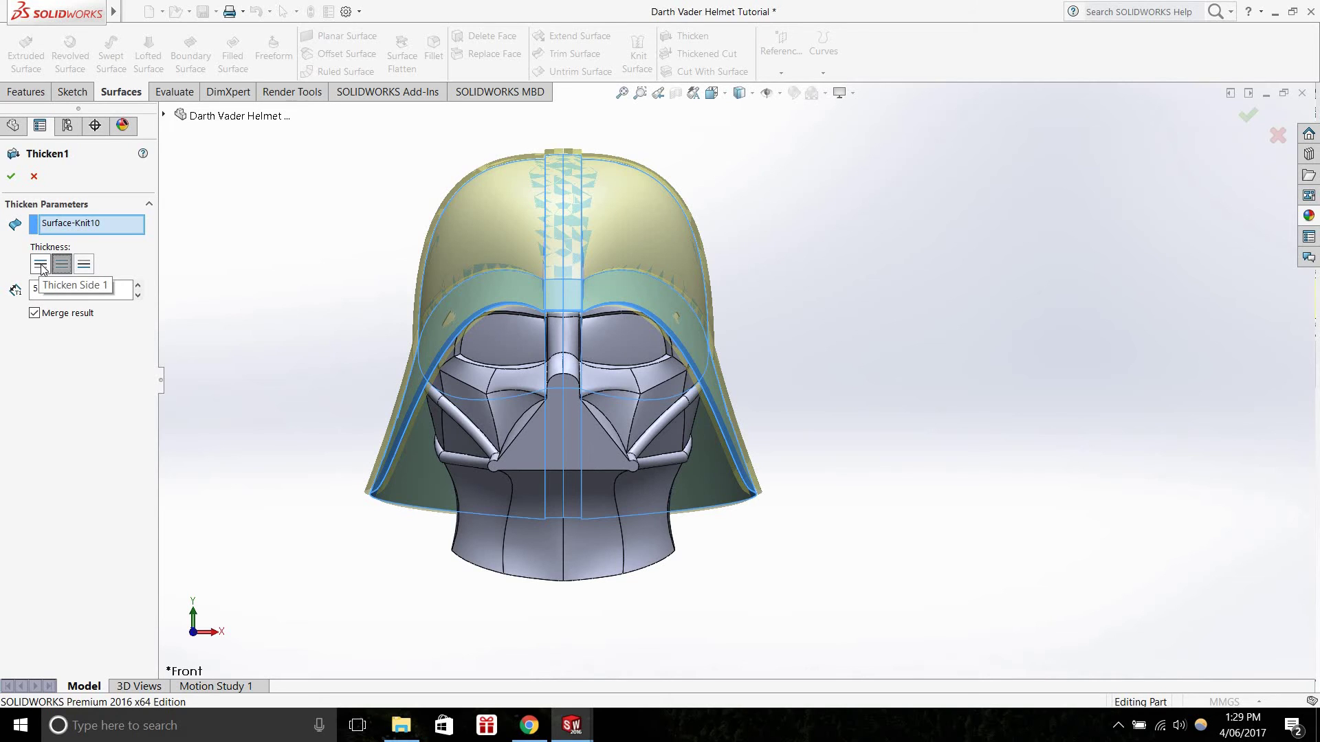
{"action": "left_click", "coordinate": [41, 267]}
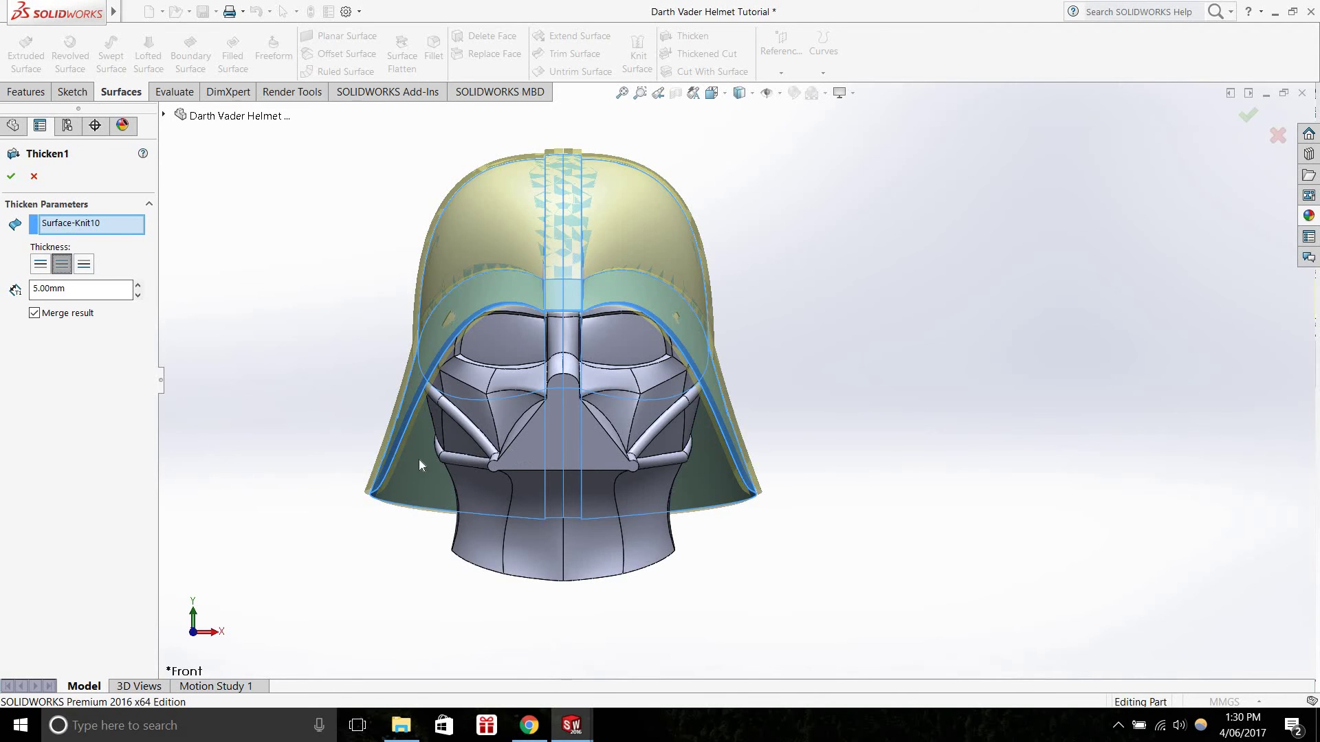
{"action": "scroll", "coordinate": [419, 459], "scroll_direction": "down", "scroll_amount": 5}
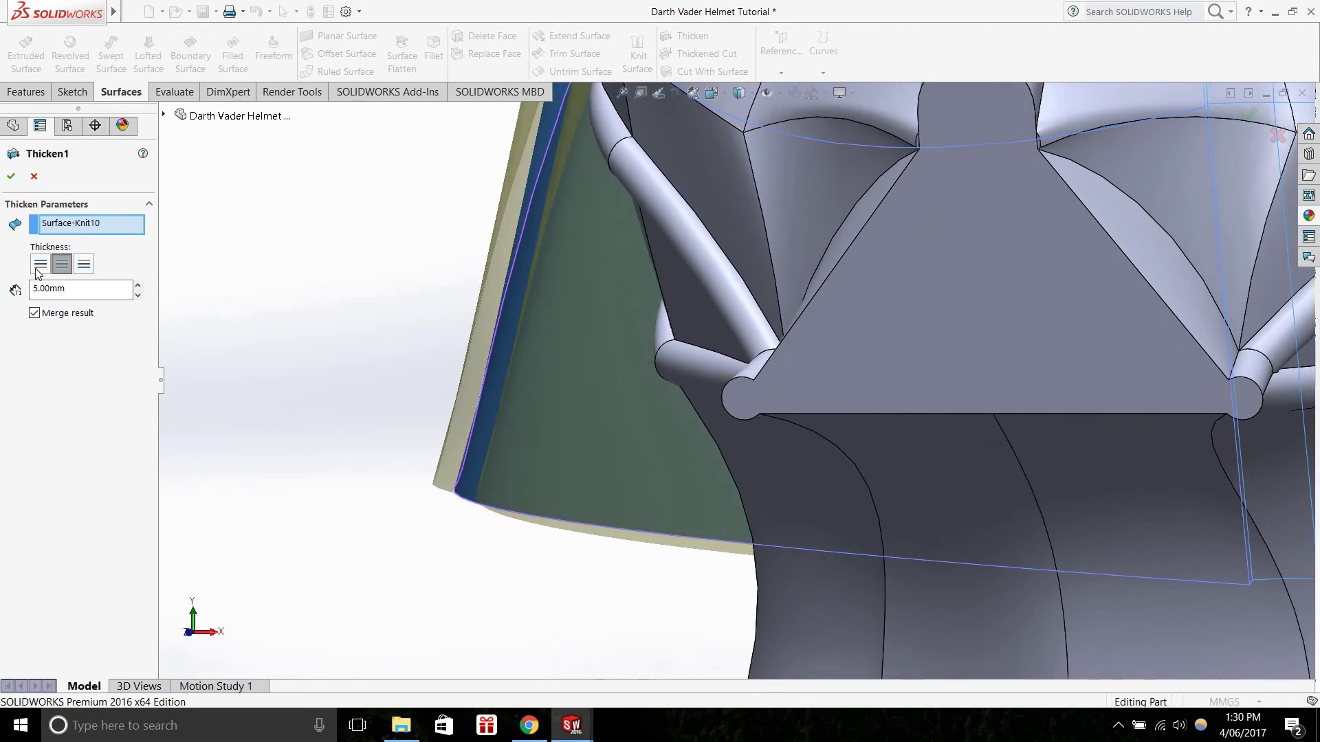
Try thickening Surface-Knit10 by 5 mm on side 2 and check the preview along the brim and above the eyes
{"action": "left_click", "coordinate": [40, 267]}
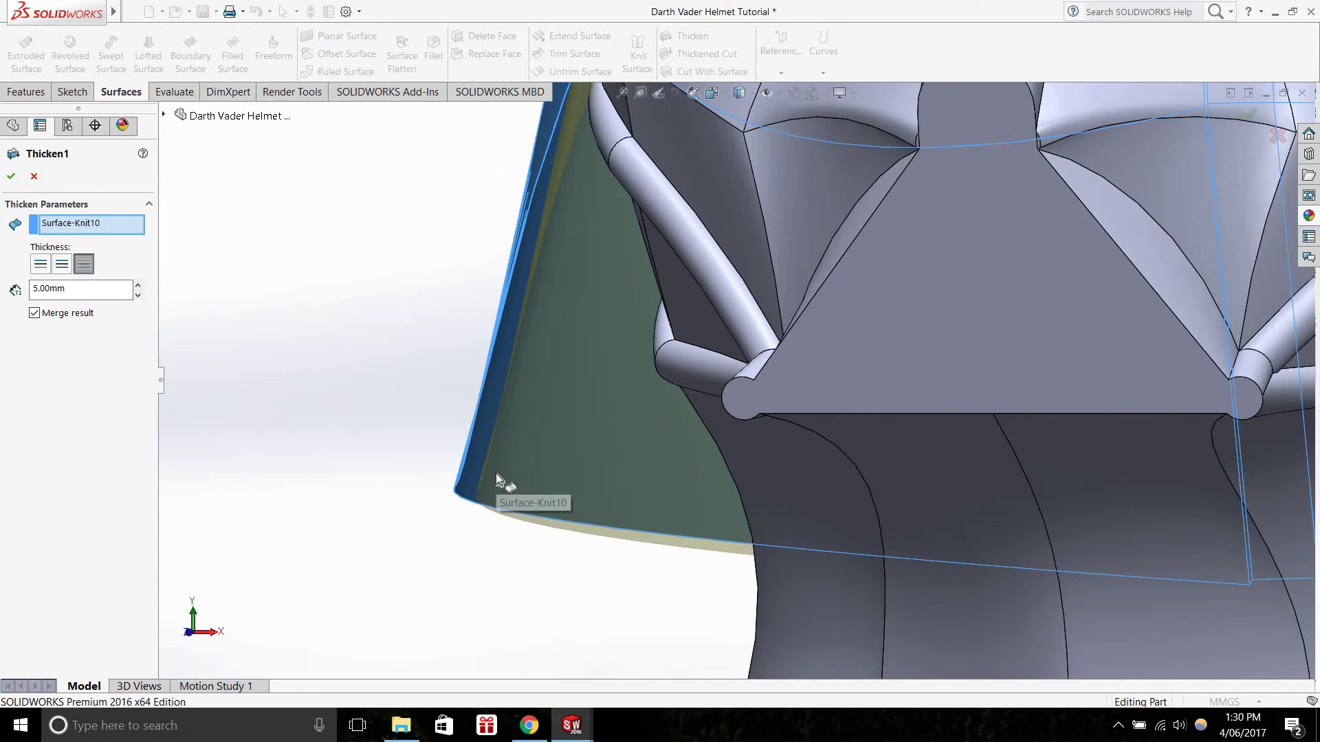
{"action": "key", "text": "f"}
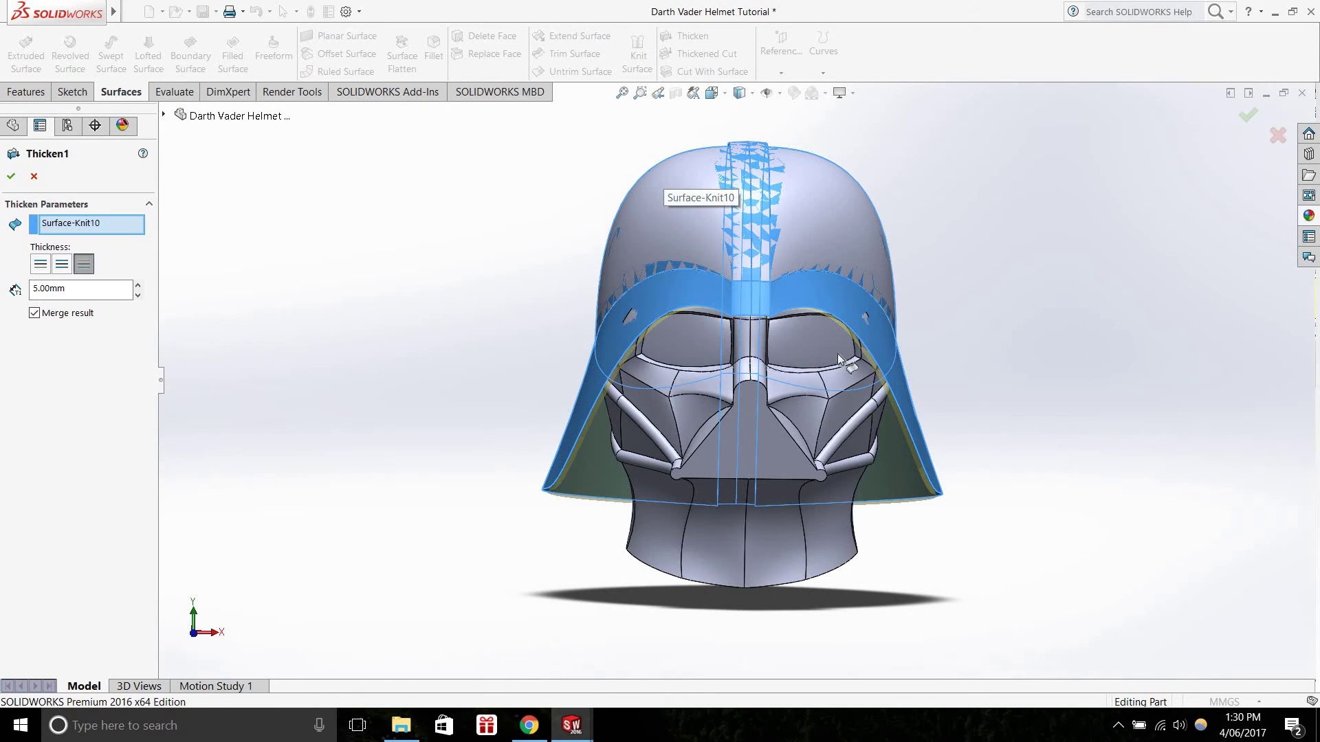
{"action": "scroll", "coordinate": [620, 410], "scroll_direction": "down", "scroll_amount": 4}
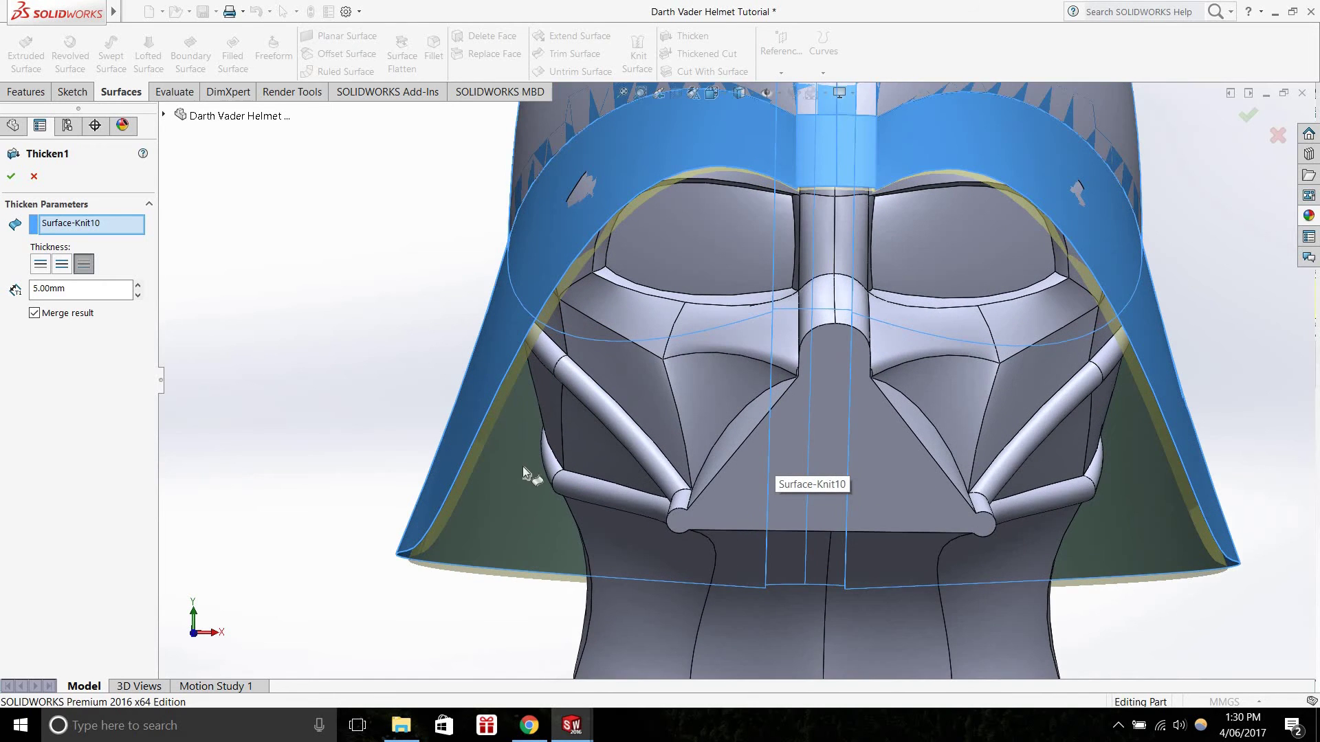
{"action": "scroll", "coordinate": [439, 533], "scroll_direction": "down", "scroll_amount": 4}
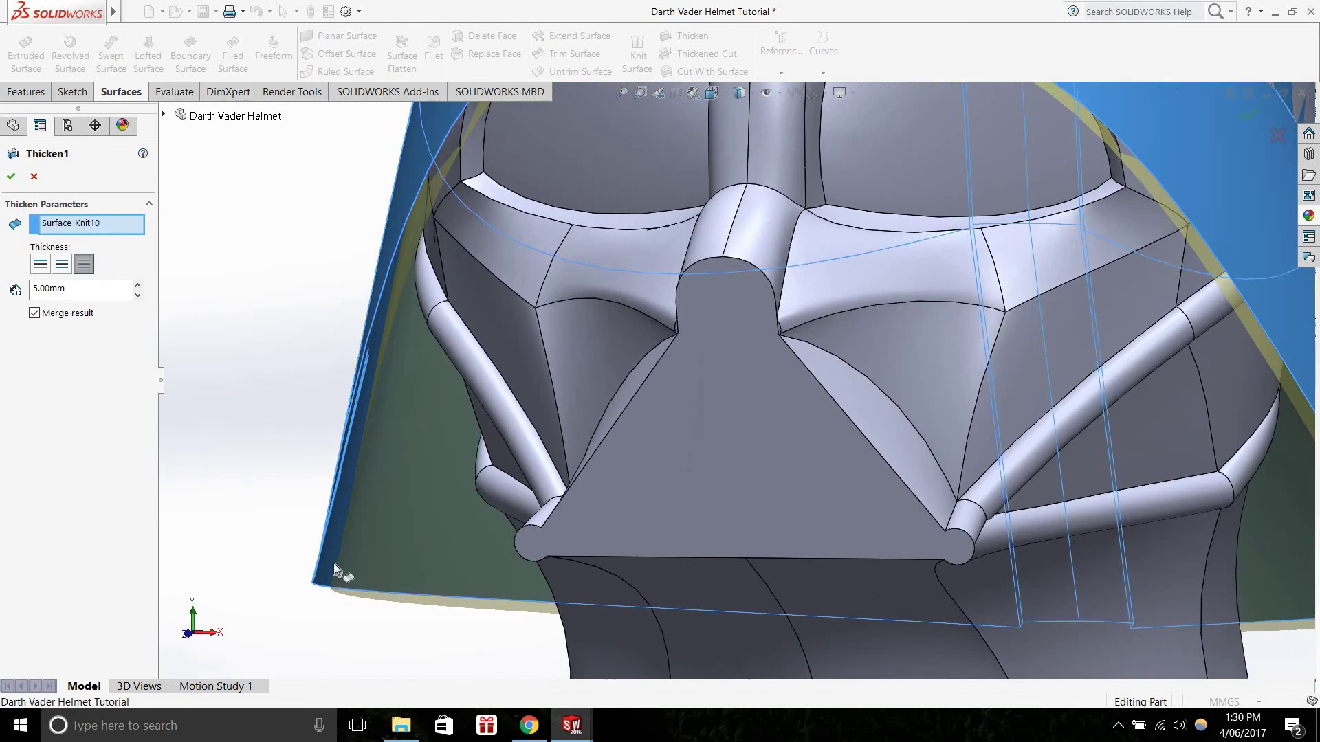
{"action": "scroll", "coordinate": [695, 376], "scroll_direction": "up", "scroll_amount": 2}
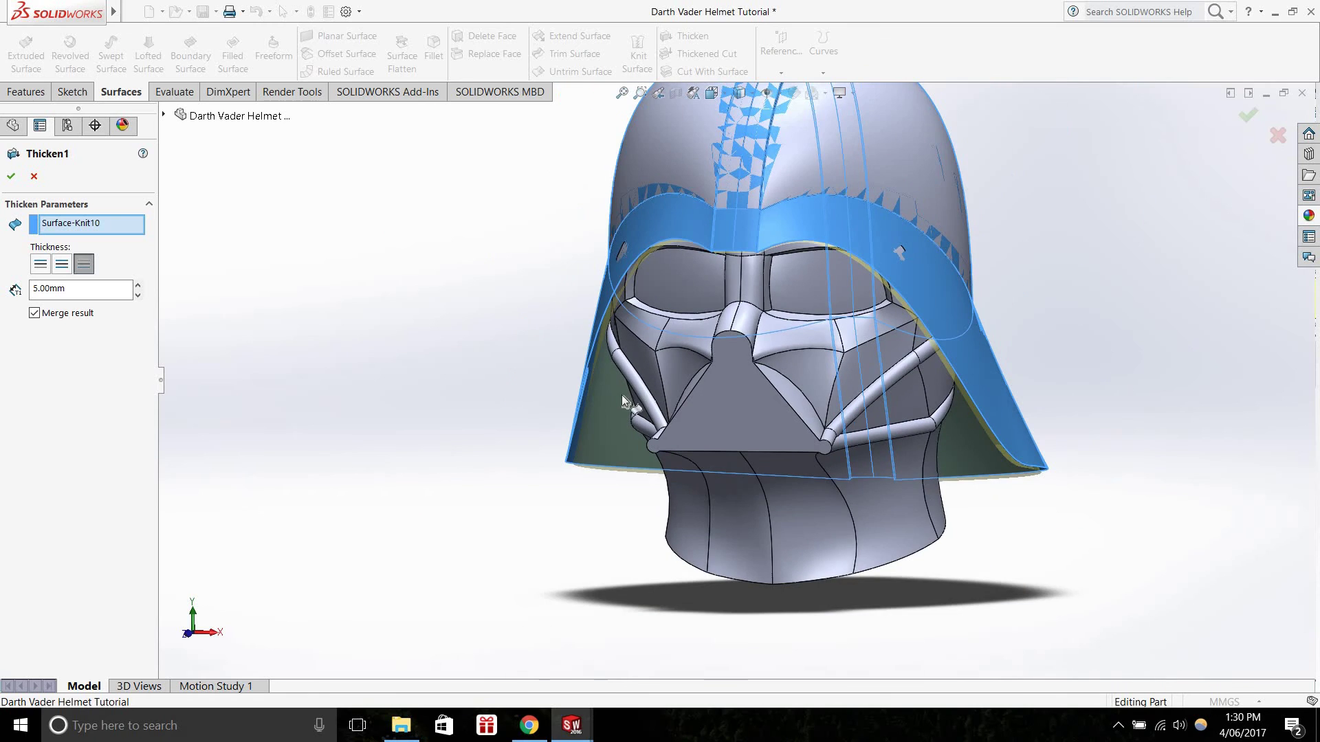
{"action": "middle_click_drag", "start_coordinate": [608, 415], "coordinate": [674, 413]}
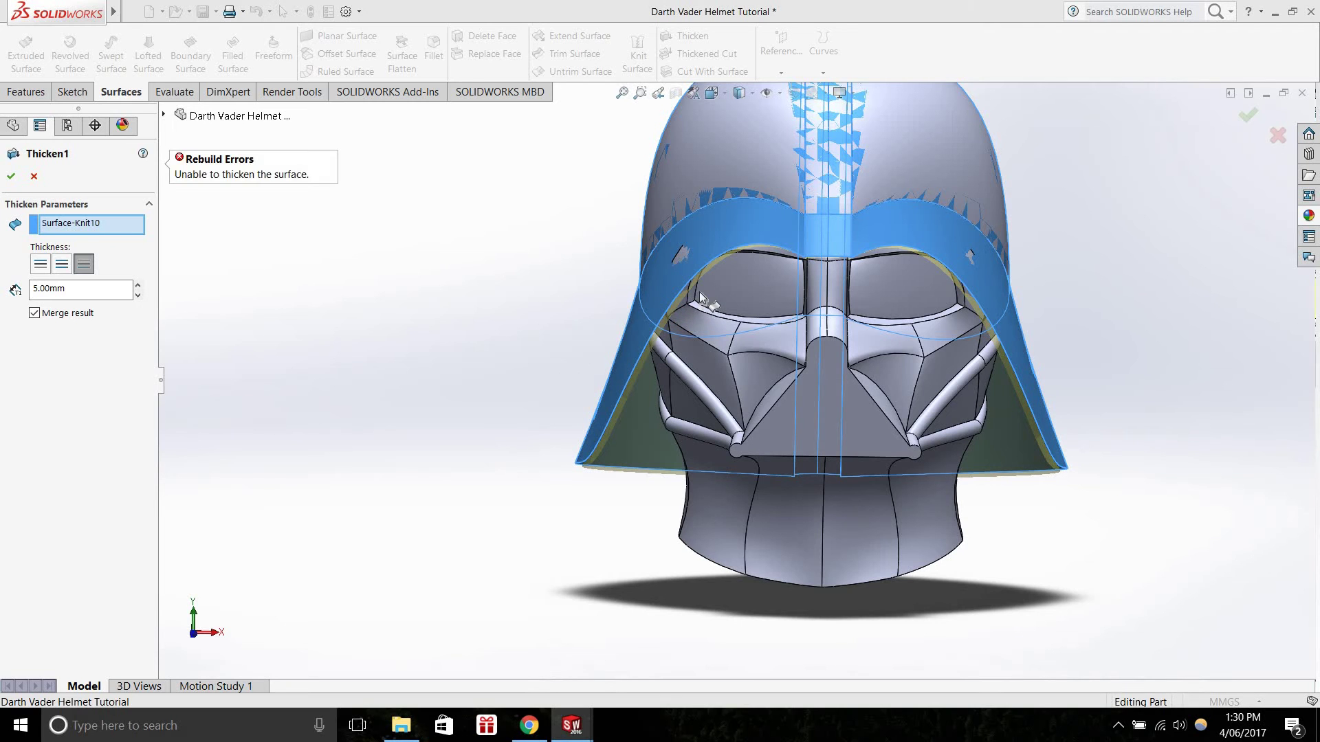
{"action": "scroll", "coordinate": [711, 279], "scroll_direction": "down", "scroll_amount": 5}
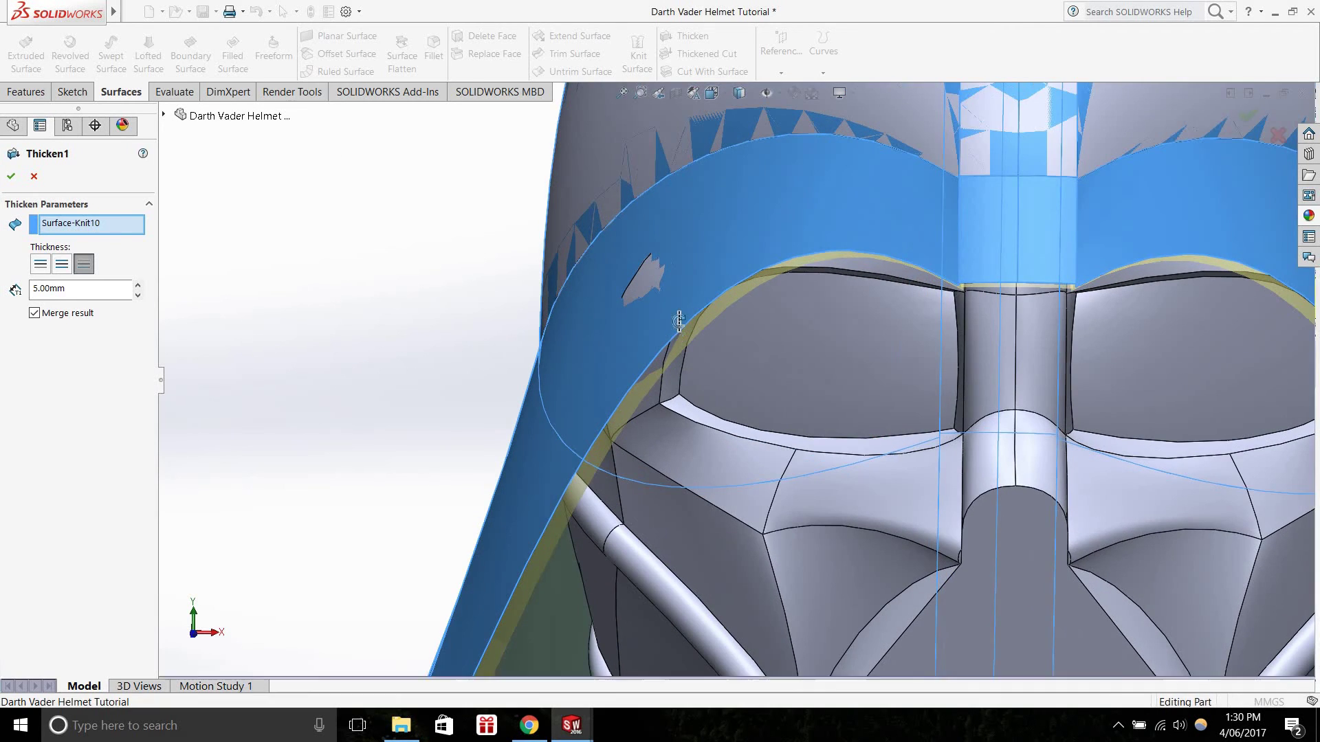
{"action": "middle_click_drag", "start_coordinate": [655, 277], "coordinate": [756, 237]}
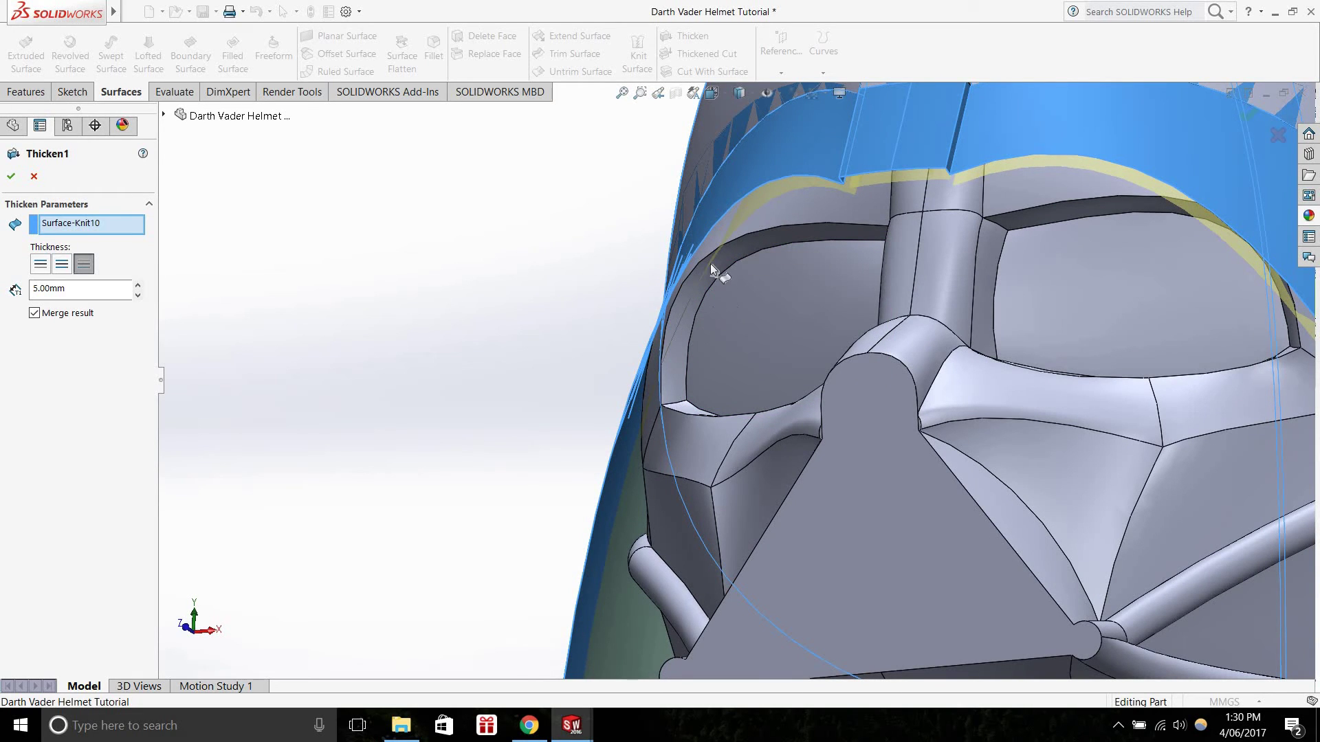
Preview the 5 mm thickening of Surface-Knit10 on side 1 and check it from the front and sides of the helmet
{"action": "left_click", "coordinate": [40, 264]}
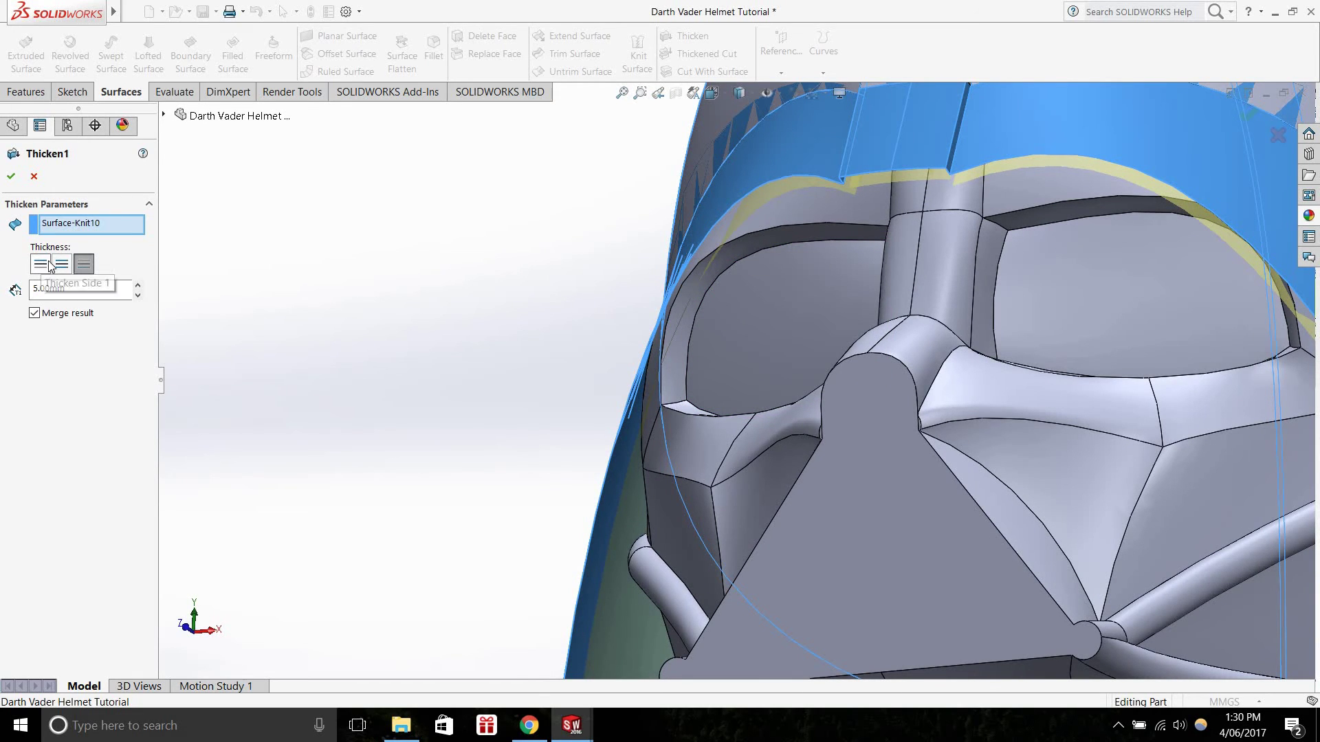
{"action": "scroll", "coordinate": [678, 325], "scroll_direction": "up", "scroll_amount": 5}
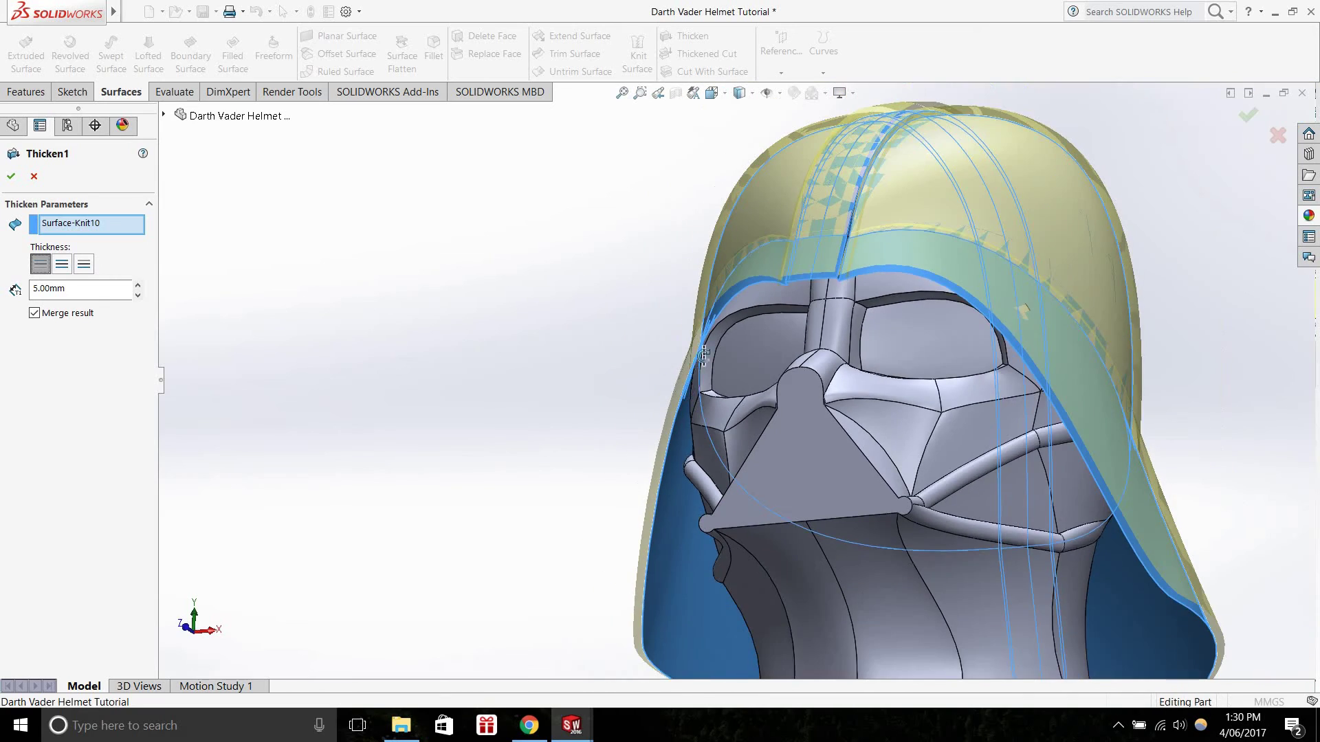
{"action": "middle_click_drag", "start_coordinate": [678, 325], "coordinate": [765, 212]}
{"action": "scroll", "coordinate": [877, 375], "scroll_direction": "up", "scroll_amount": 2}
{"action": "middle_click_drag", "start_coordinate": [877, 375], "coordinate": [962, 241]}
{"action": "scroll", "coordinate": [808, 418], "scroll_direction": "up", "scroll_amount": 3}
{"action": "scroll", "coordinate": [808, 418], "scroll_direction": "down", "scroll_amount": 3}
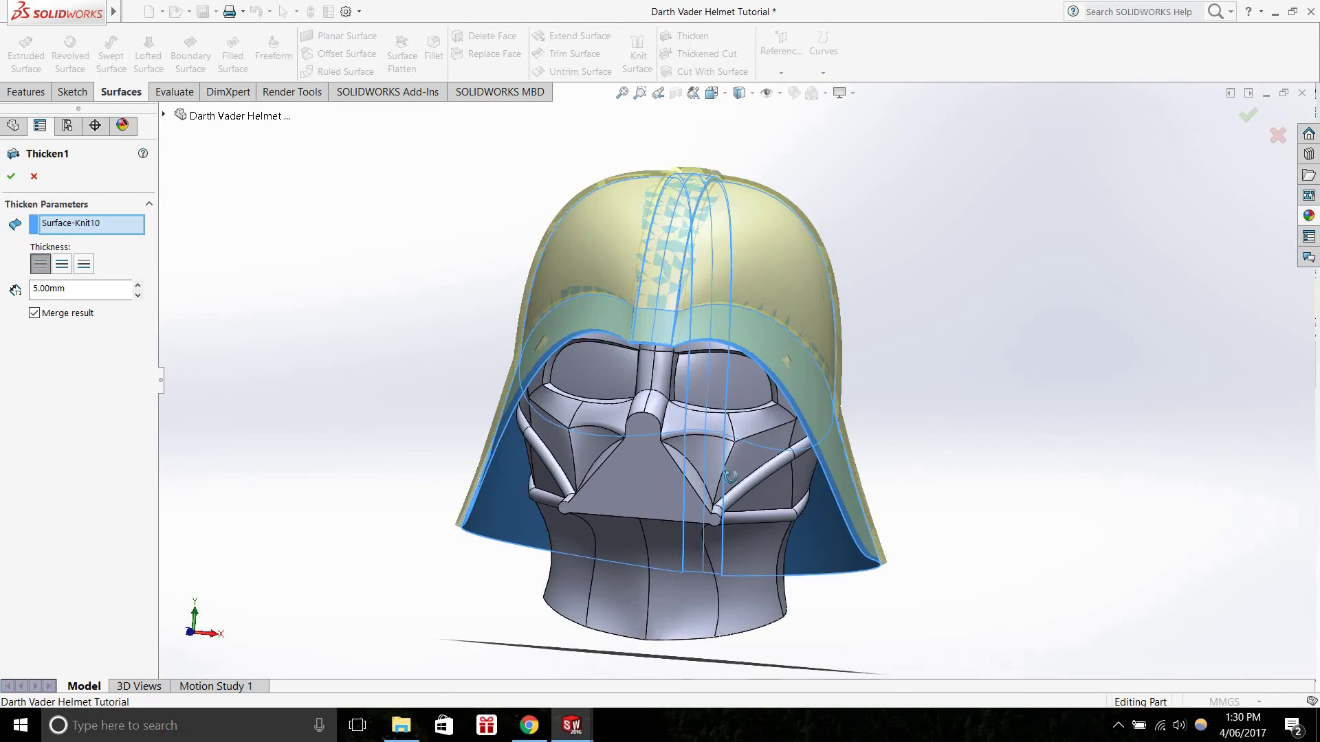
{"action": "middle_click_drag", "start_coordinate": [722, 494], "coordinate": [608, 217]}
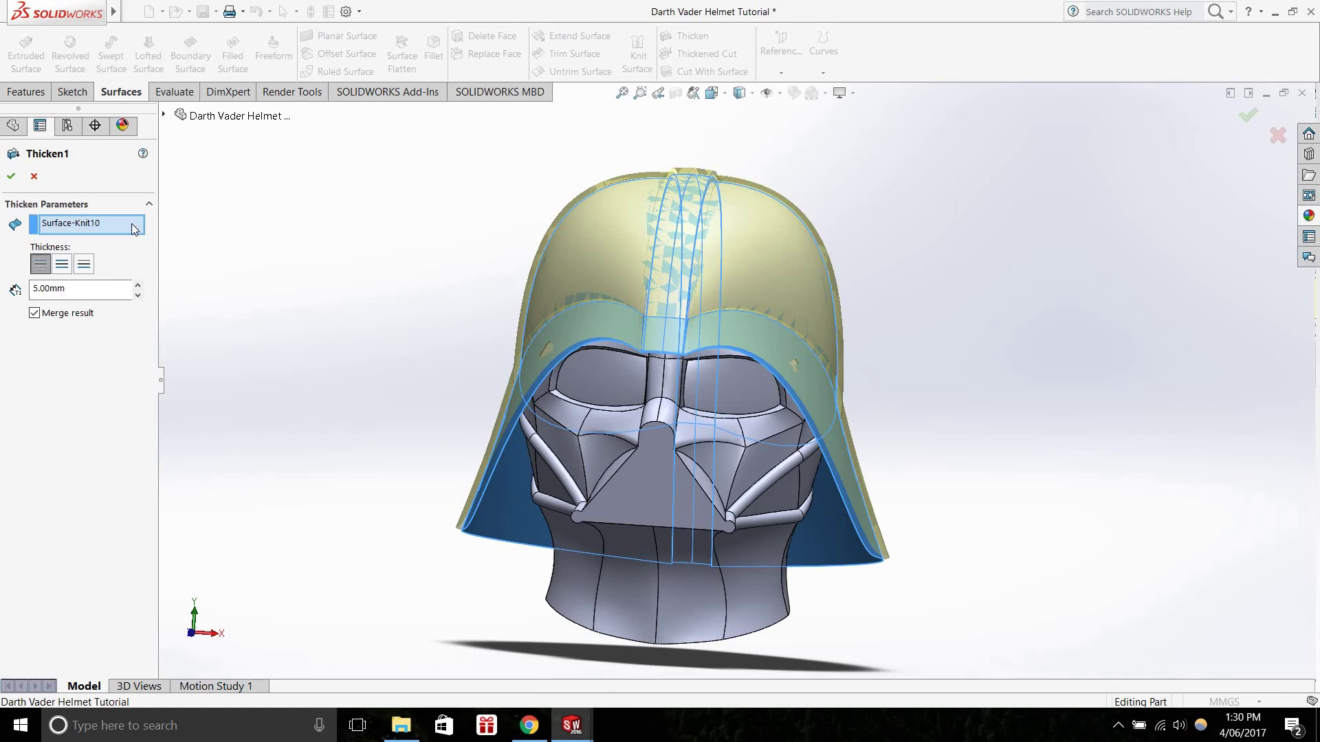
Try a 2 mm thickness in Thicken1, check the helmet preview, and leave the feature without keeping the change
{"action": "left_click_drag", "start_coordinate": [77, 289], "coordinate": [2, 310]}
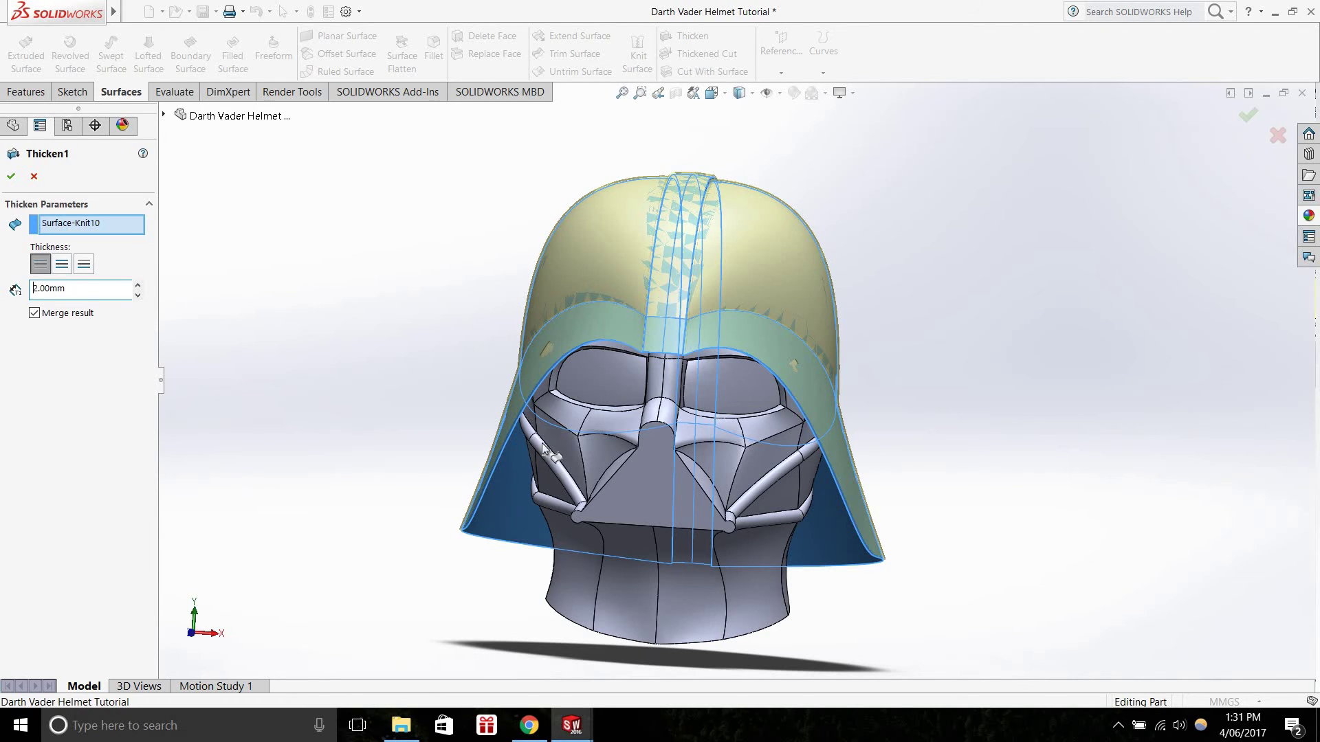
{"action": "scroll", "coordinate": [528, 456], "scroll_direction": "down", "scroll_amount": 3}
{"action": "middle_click_drag", "start_coordinate": [514, 447], "coordinate": [605, 436]}
{"action": "scroll", "coordinate": [799, 455], "scroll_direction": "up", "scroll_amount": 2}
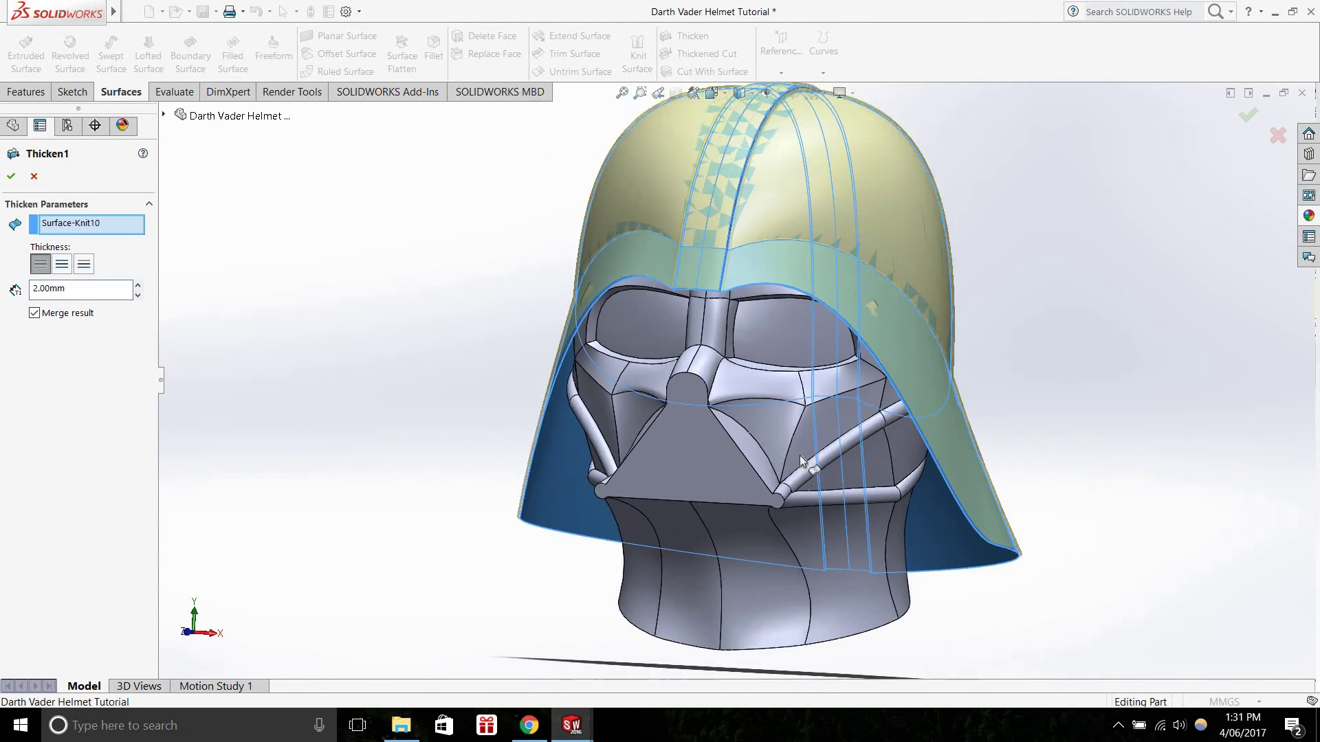
{"action": "scroll", "coordinate": [765, 357], "scroll_direction": "up", "scroll_amount": 2}
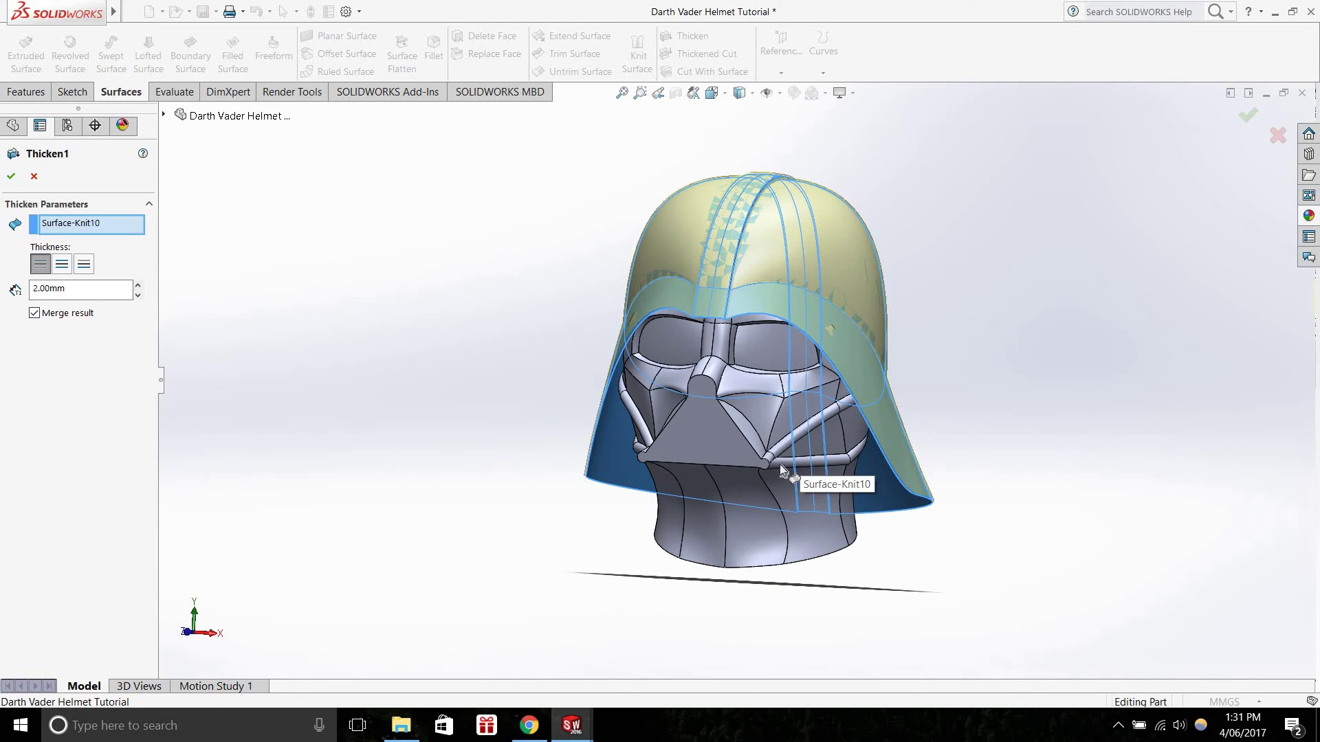
{"action": "left_click", "coordinate": [176, 93]}
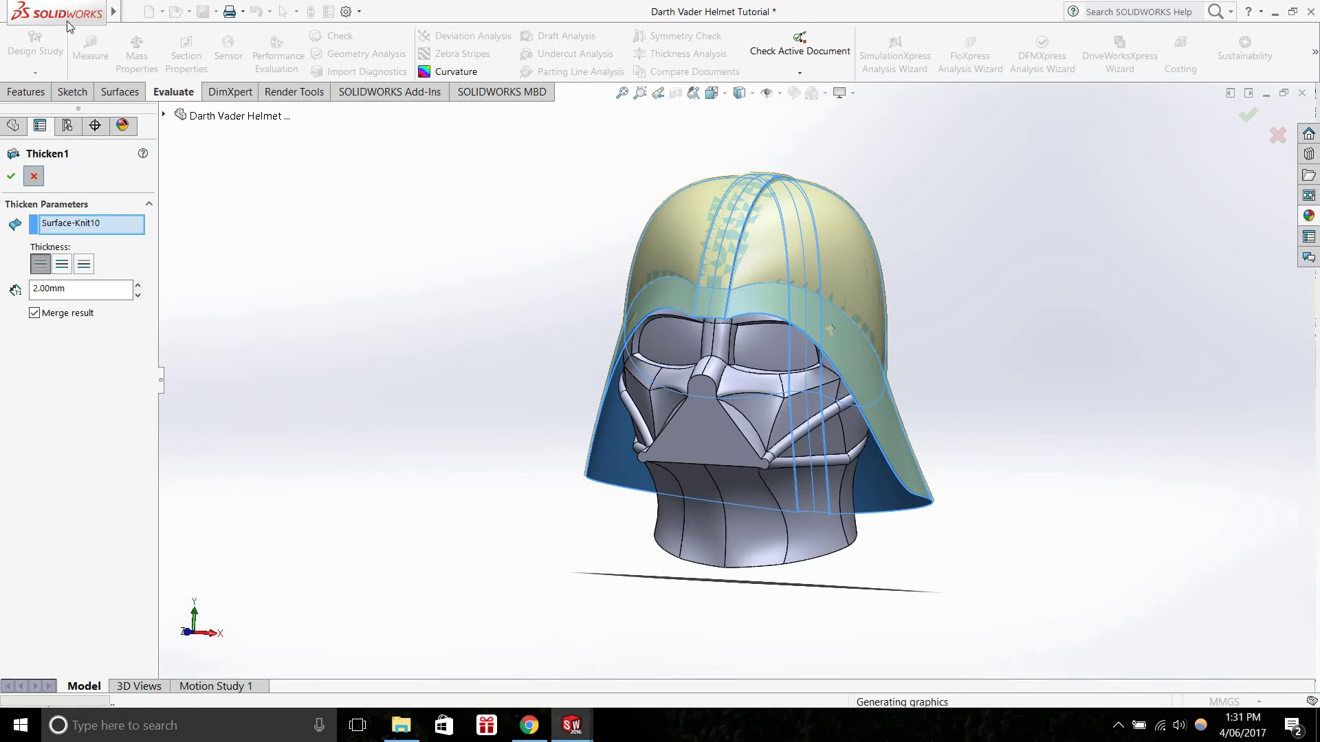
{"action": "left_click", "coordinate": [11, 176]}
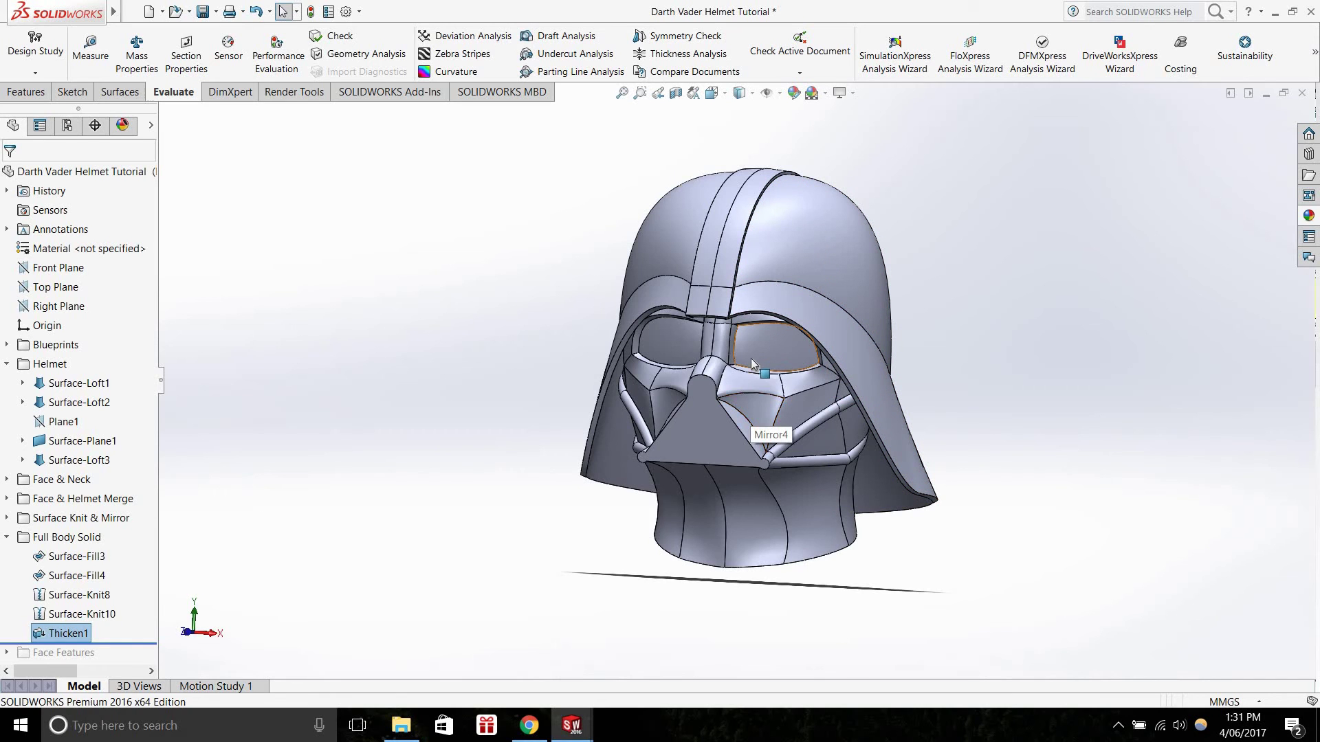
Highlight the thickened edge face of the brim, examine it down to the lower corner, and clear the selection
{"action": "scroll", "coordinate": [720, 385], "scroll_direction": "down", "scroll_amount": 5}
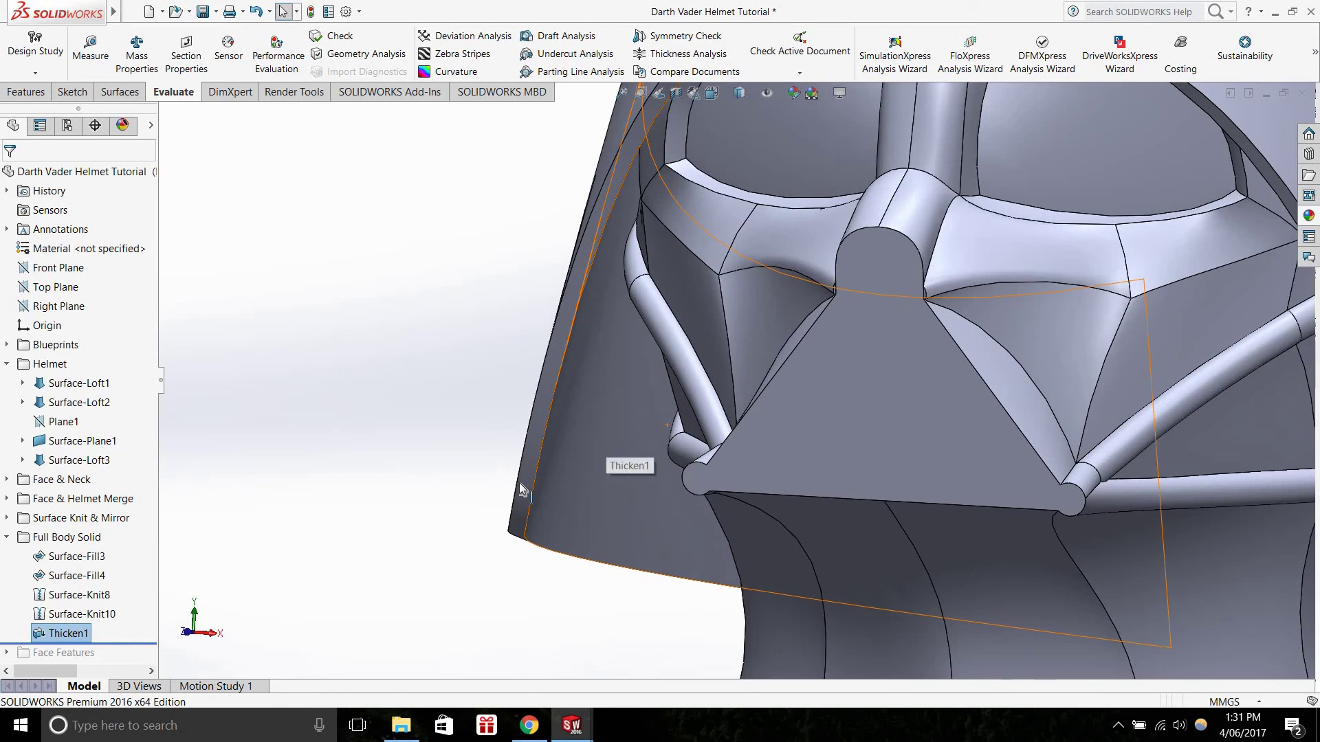
{"action": "left_click", "coordinate": [526, 488]}
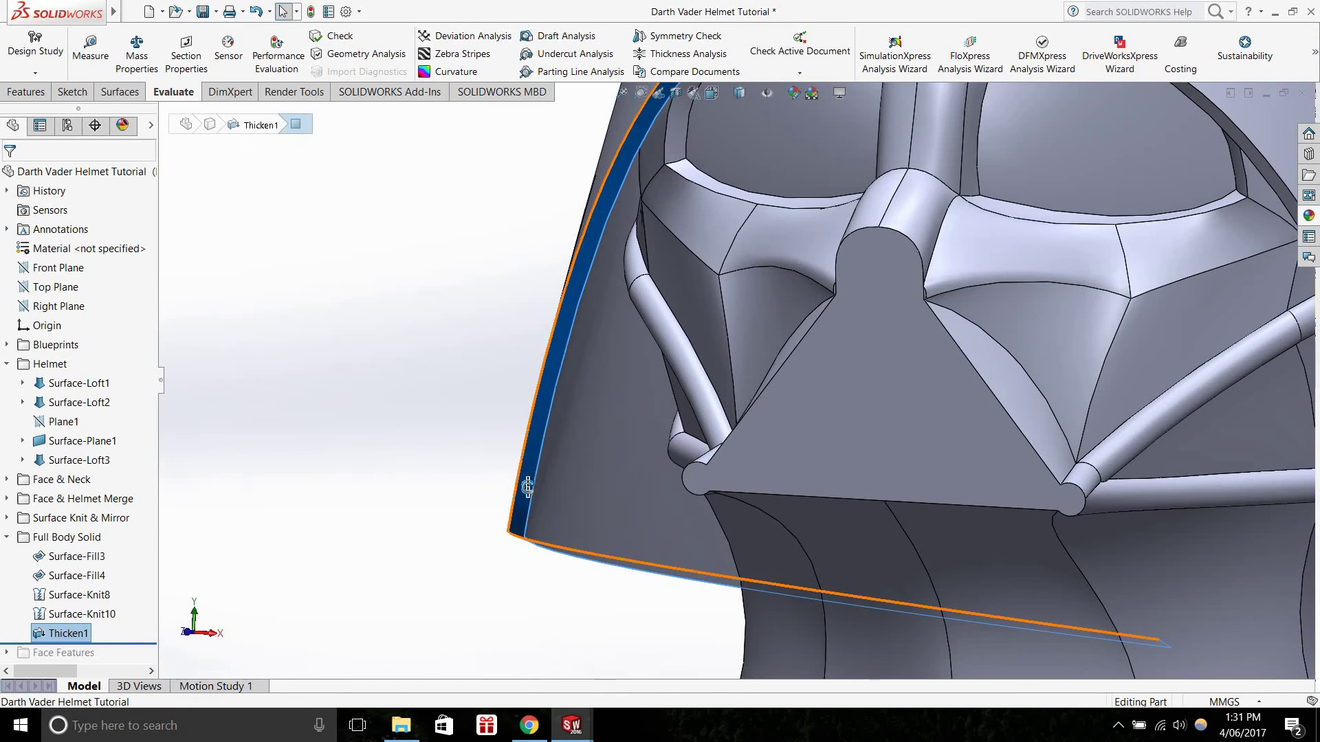
{"action": "scroll", "coordinate": [533, 482], "scroll_direction": "down", "scroll_amount": 2}
{"action": "scroll", "coordinate": [602, 473], "scroll_direction": "down", "scroll_amount": 3}
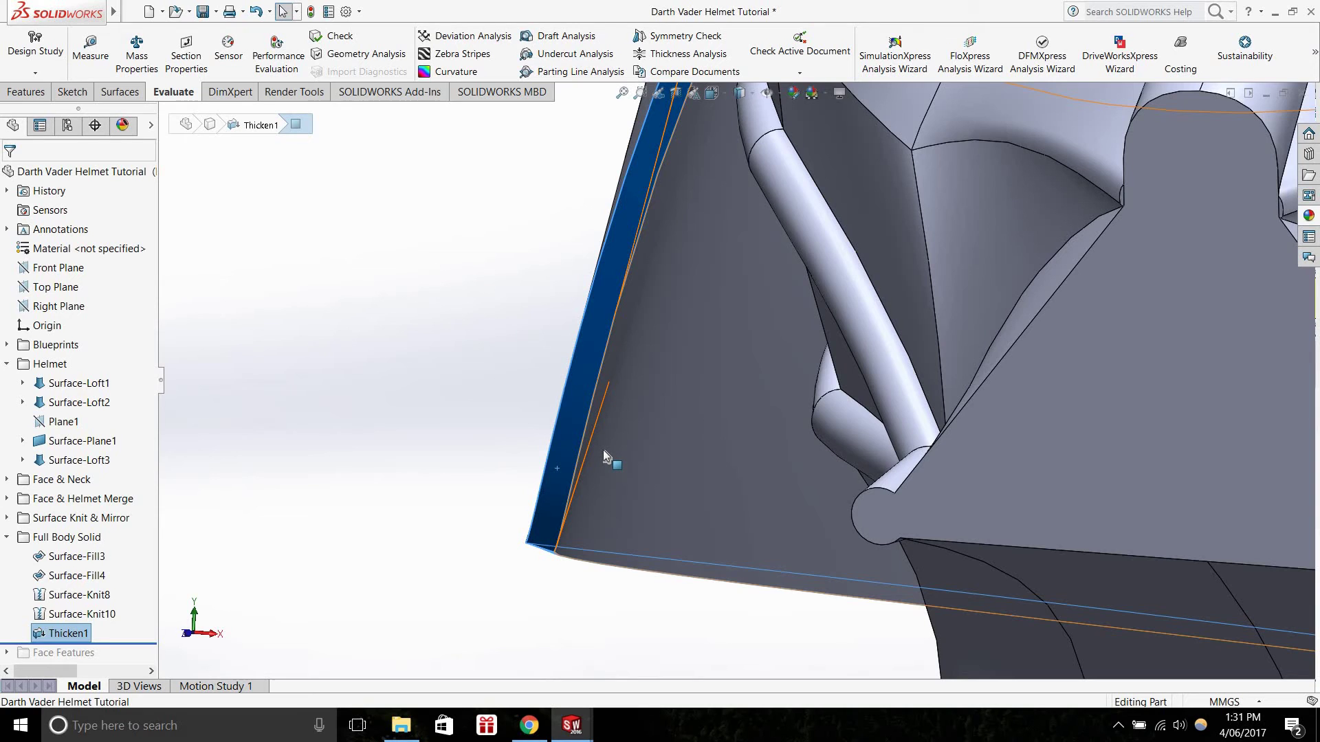
{"action": "scroll", "coordinate": [605, 451], "scroll_direction": "up", "scroll_amount": 6}
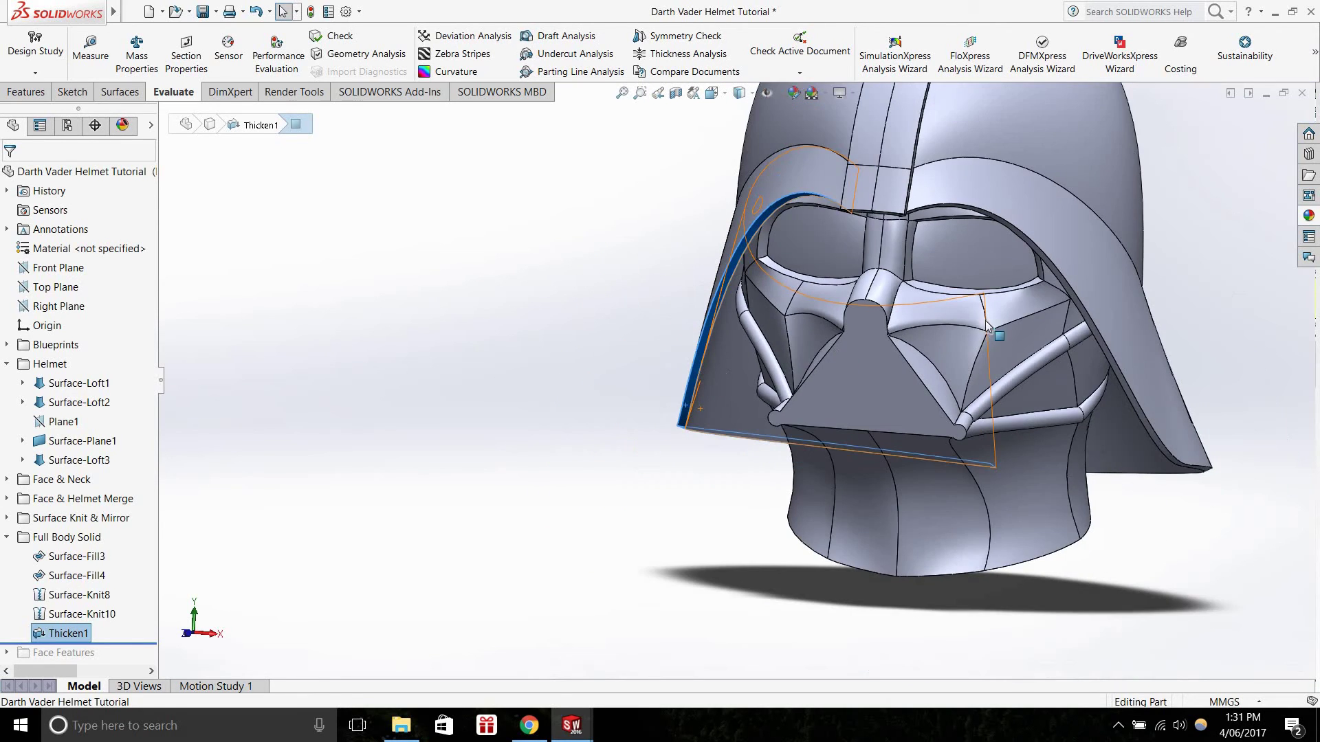
{"action": "scroll", "coordinate": [906, 386], "scroll_direction": "down", "scroll_amount": 3}
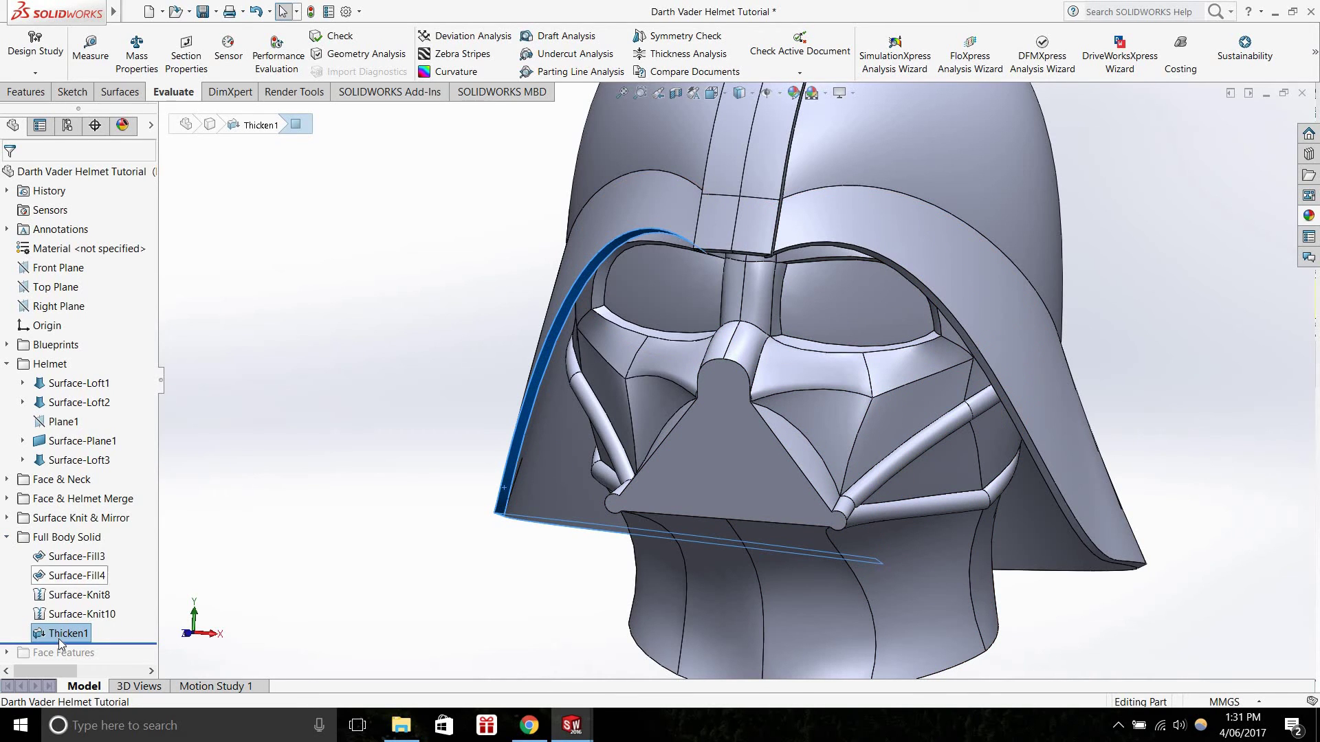
{"action": "right_click", "coordinate": [86, 447]}
{"action": "key", "text": "Escape"}
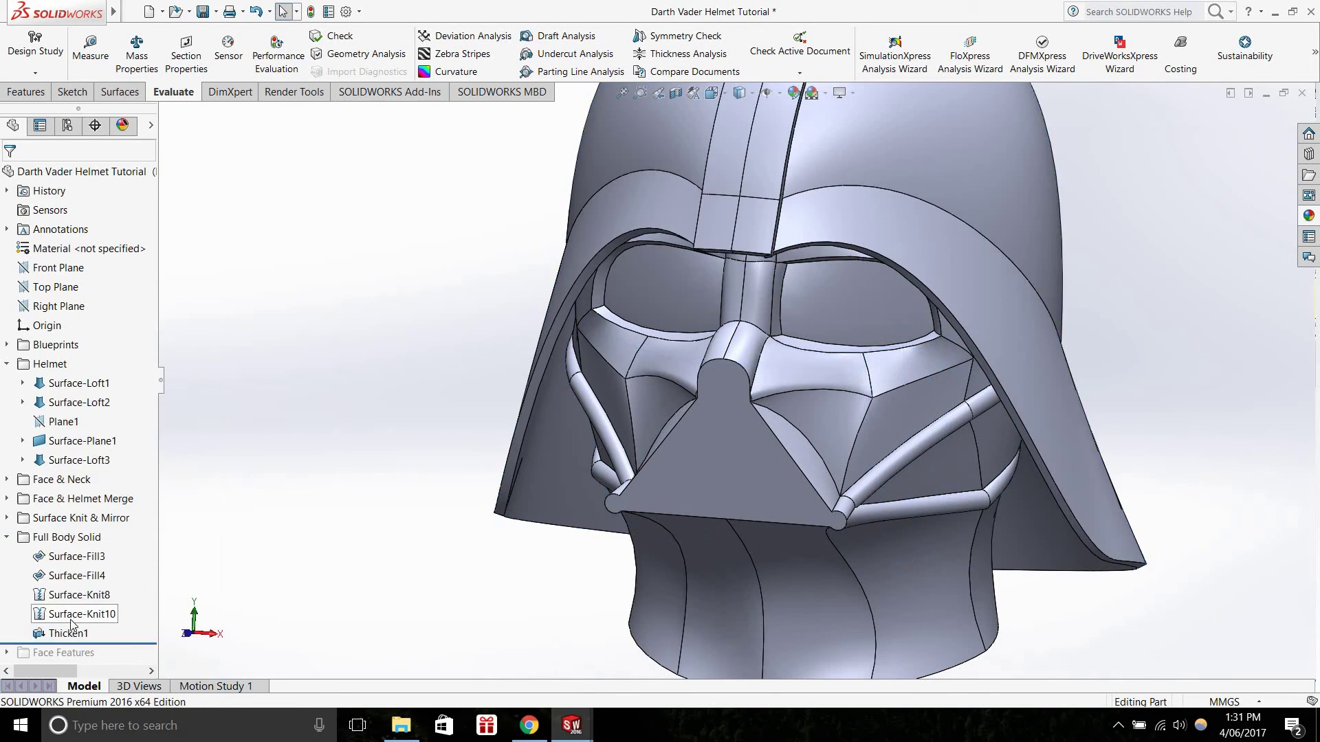
Edit Thicken1 again, set its thickness to 8 mm on side 1, and view the rebuilt helmet
{"action": "right_click", "coordinate": [70, 632]}
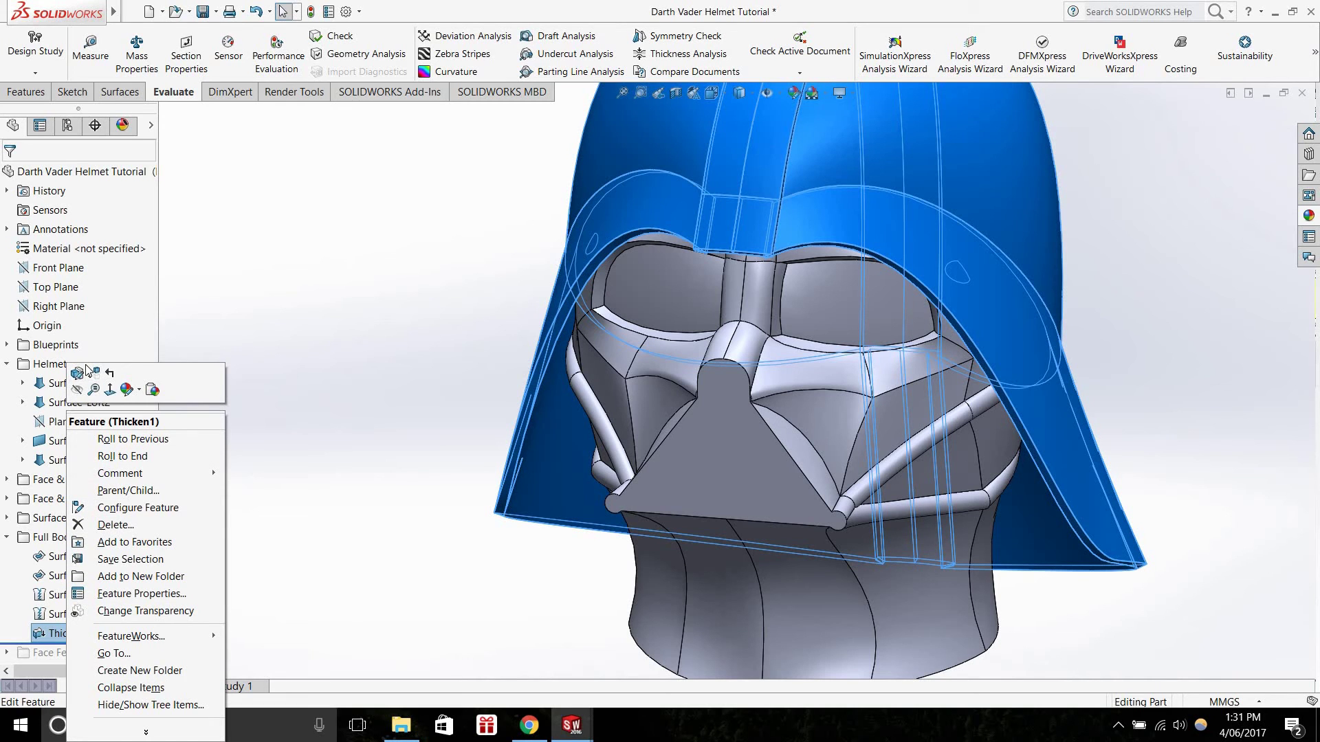
{"action": "left_click", "coordinate": [80, 373]}
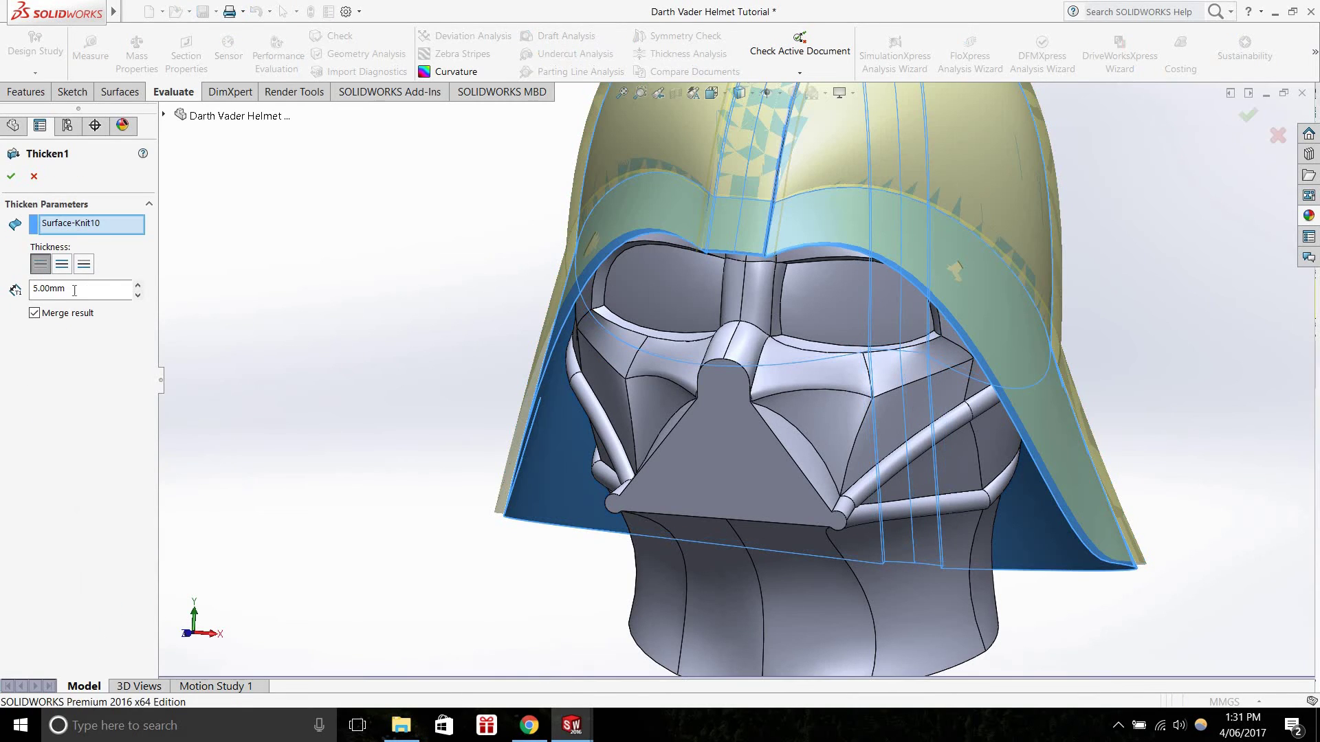
{"action": "left_click", "coordinate": [74, 290]}
{"action": "type", "text": "8"}
{"action": "key", "text": "Return"}
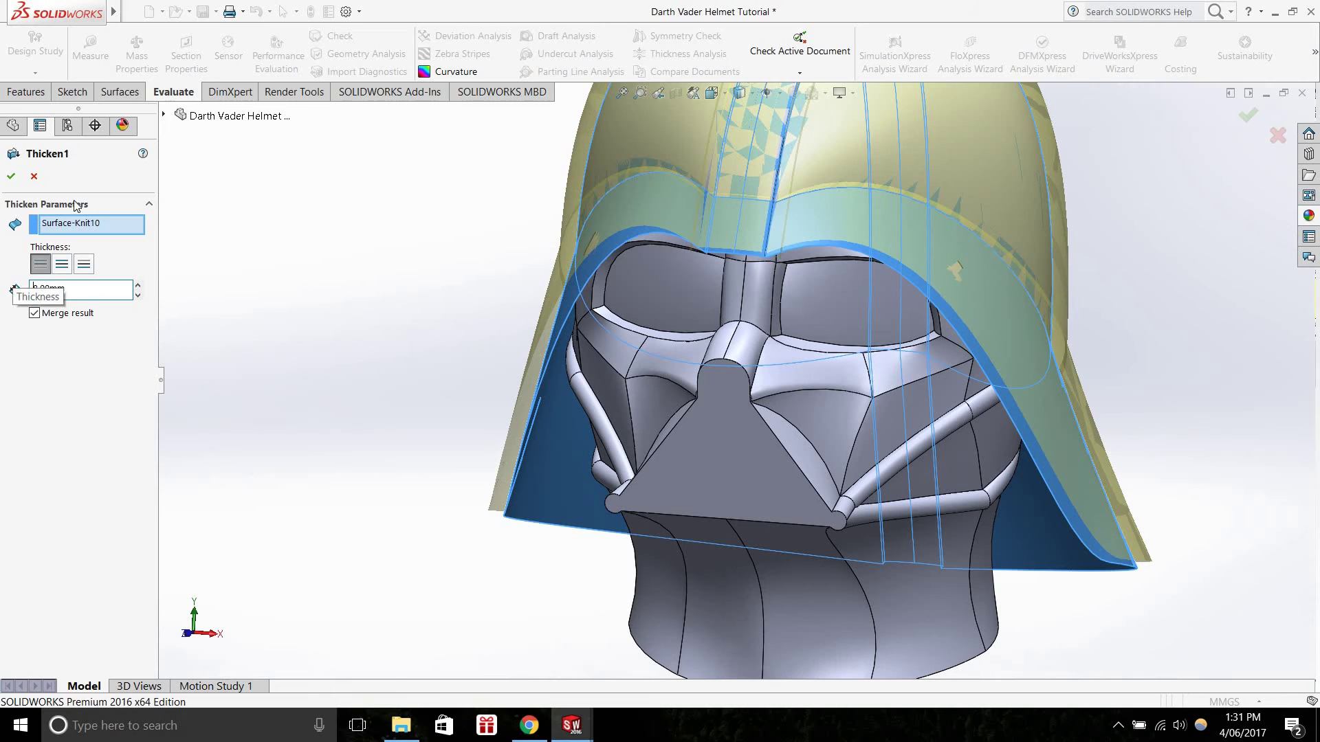
{"action": "left_click", "coordinate": [12, 177]}
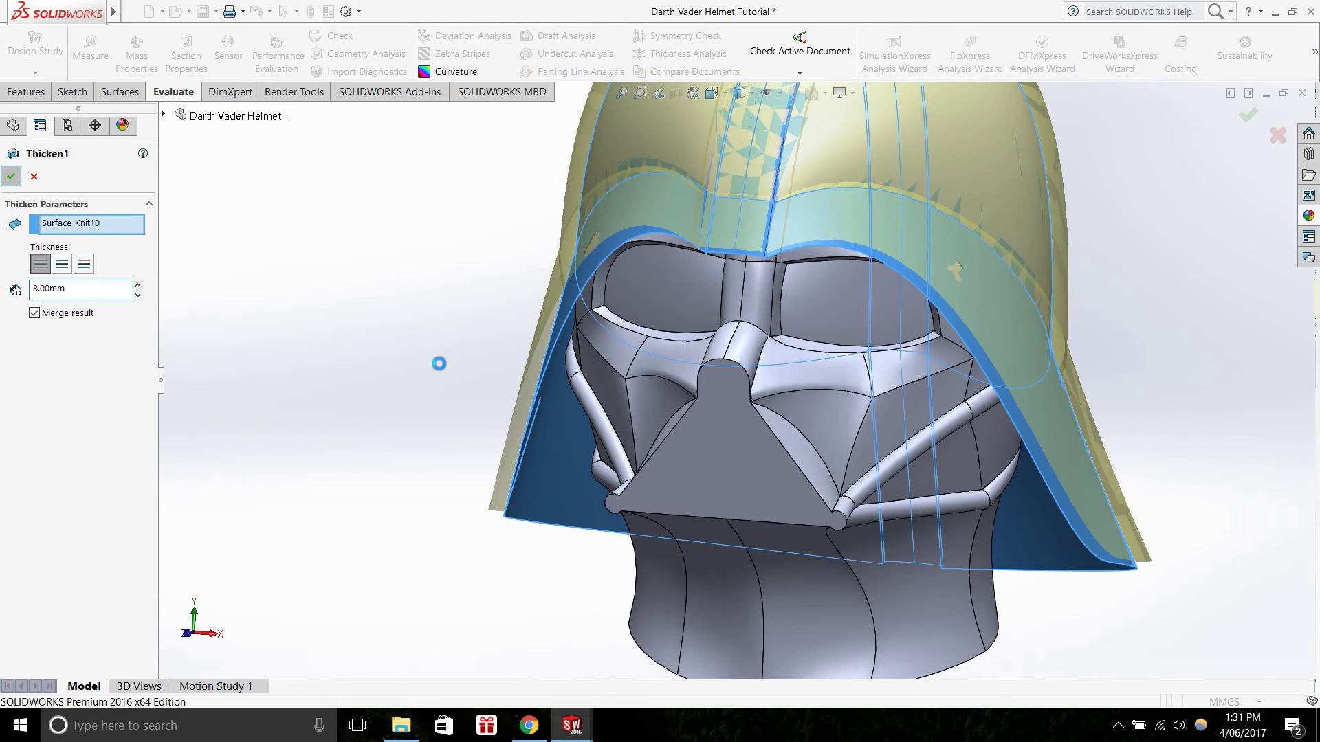
{"action": "scroll", "coordinate": [525, 396], "scroll_direction": "up", "scroll_amount": 2}
{"action": "middle_click_drag", "start_coordinate": [542, 386], "coordinate": [385, 427]}
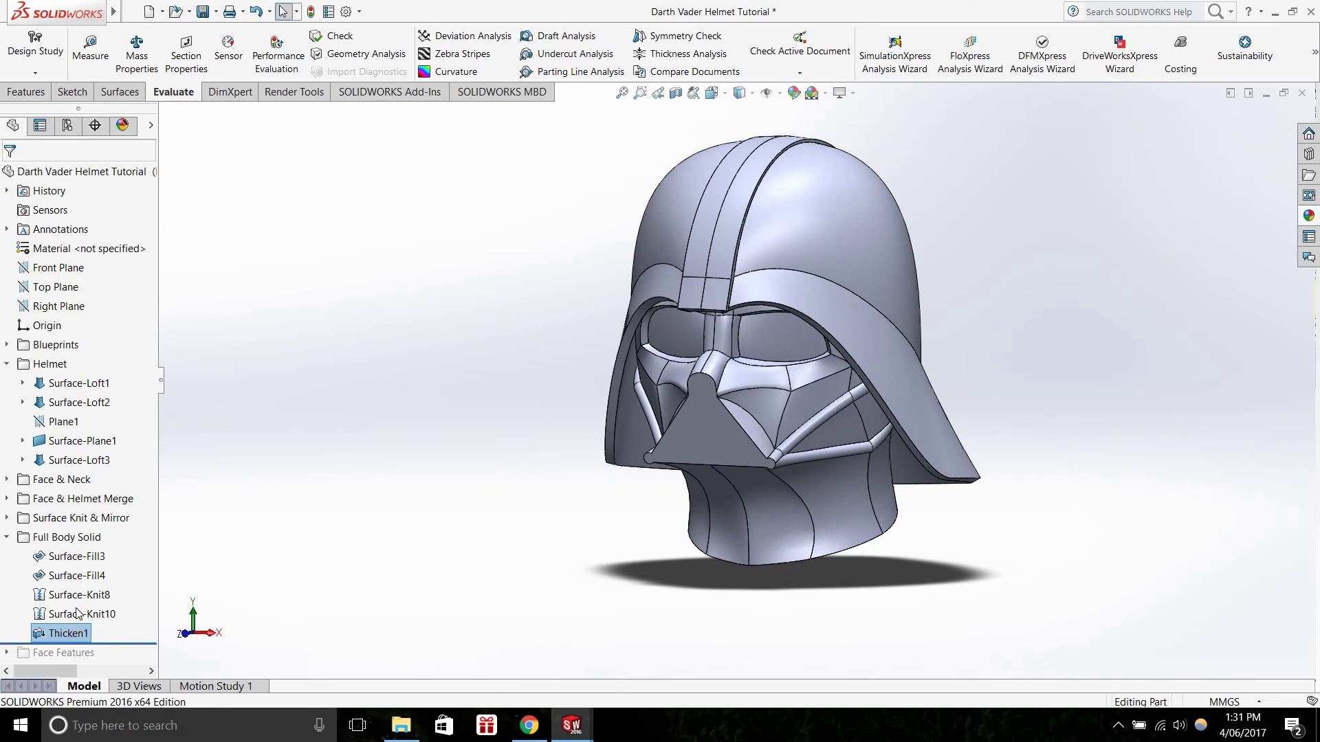
Collapse the Full Body Solid folder, roll the history forward past Face Features, and expand that folder to show the face details
{"action": "left_click", "coordinate": [7, 538]}
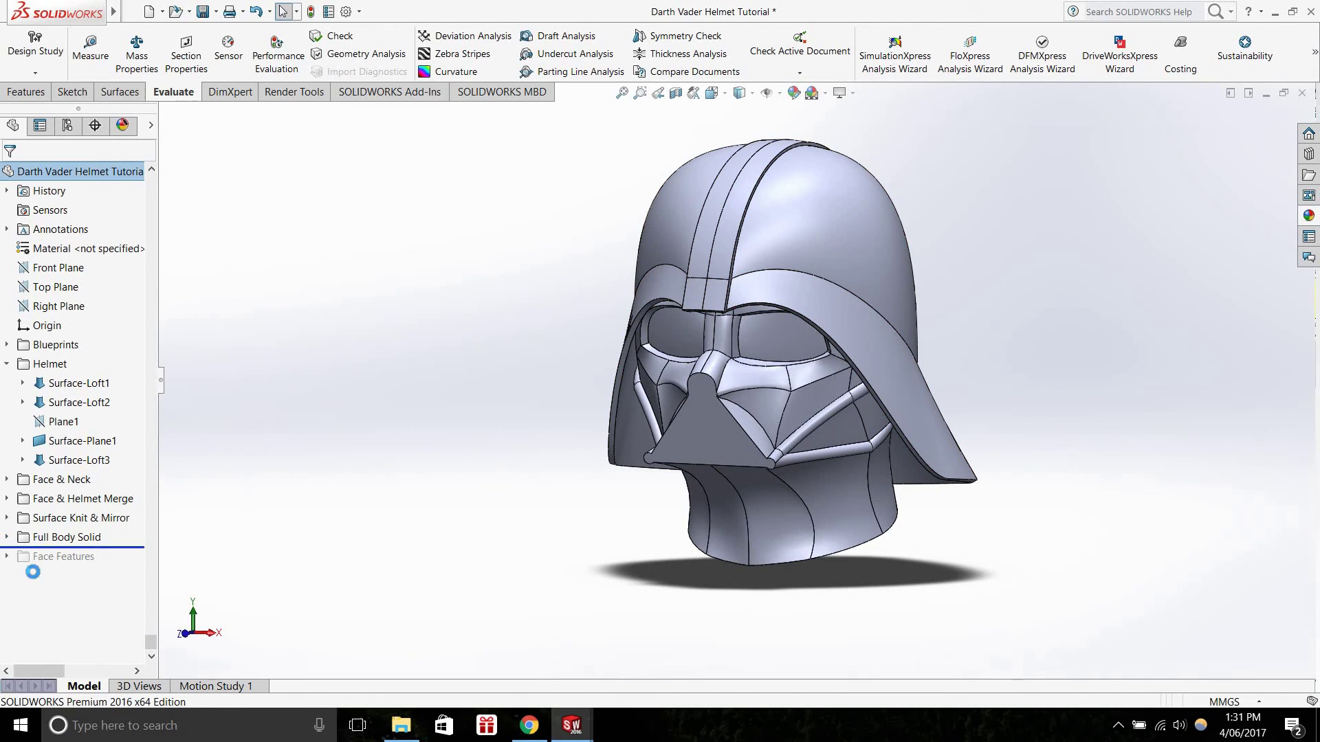
{"action": "left_click_drag", "start_coordinate": [32, 572], "coordinate": [8, 558]}
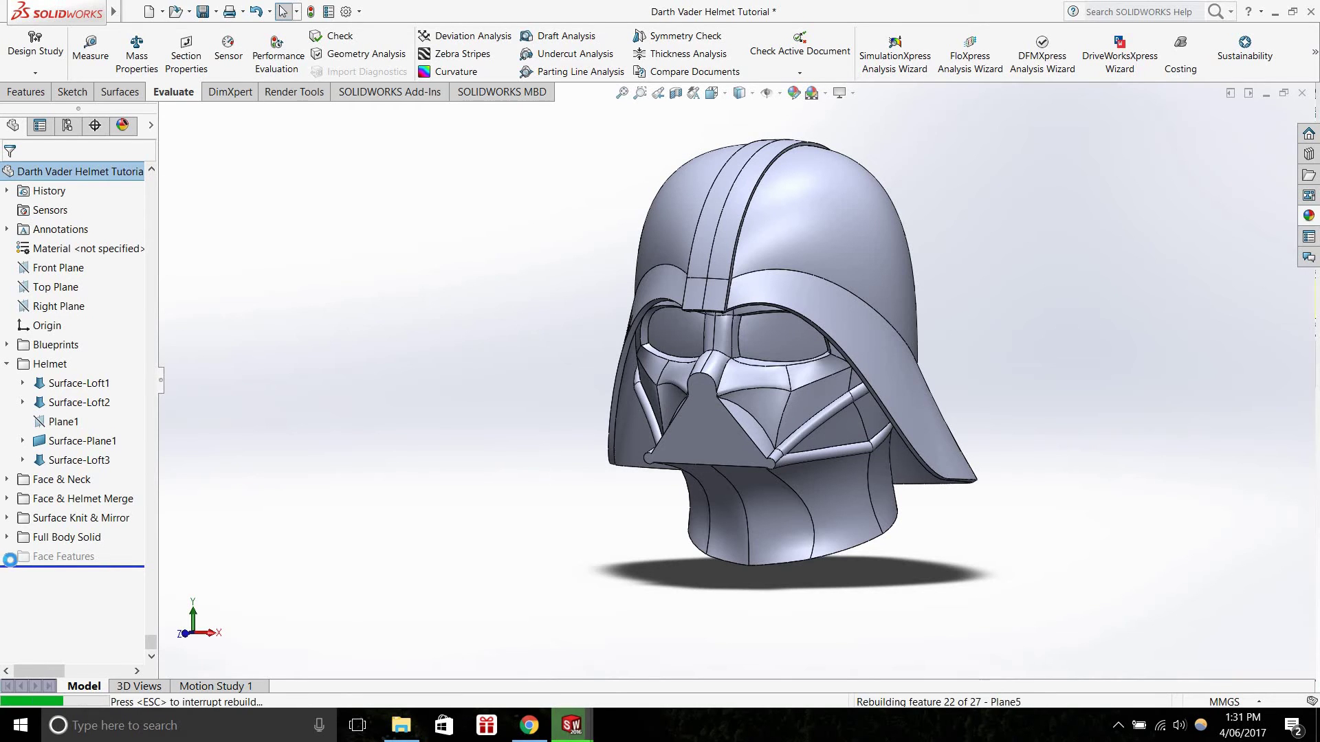
{"action": "left_click", "coordinate": [7, 557]}
{"action": "scroll", "coordinate": [908, 404], "scroll_direction": "down", "scroll_amount": 1}
{"action": "middle_click_drag", "start_coordinate": [907, 404], "coordinate": [839, 452]}
{"action": "scroll", "coordinate": [878, 455], "scroll_direction": "down", "scroll_amount": 2}
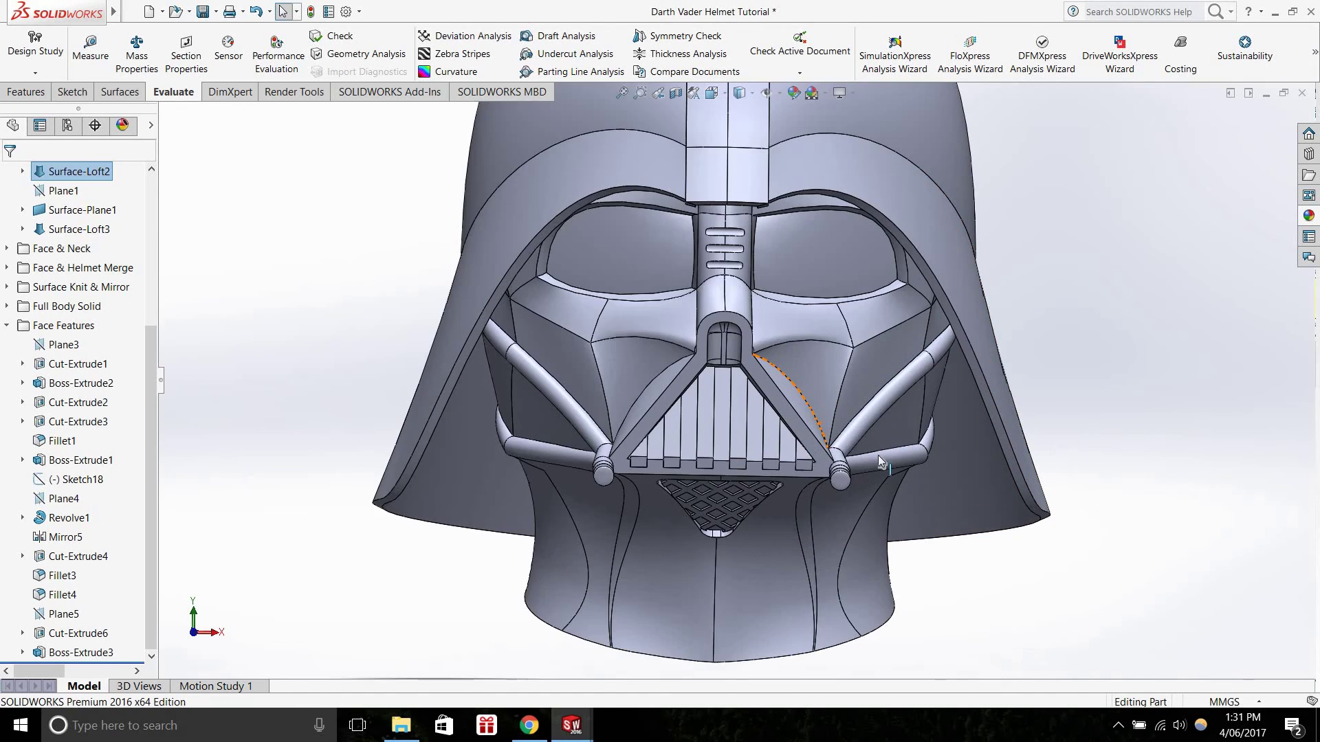
{"action": "scroll", "coordinate": [736, 385], "scroll_direction": "up", "scroll_amount": 2}
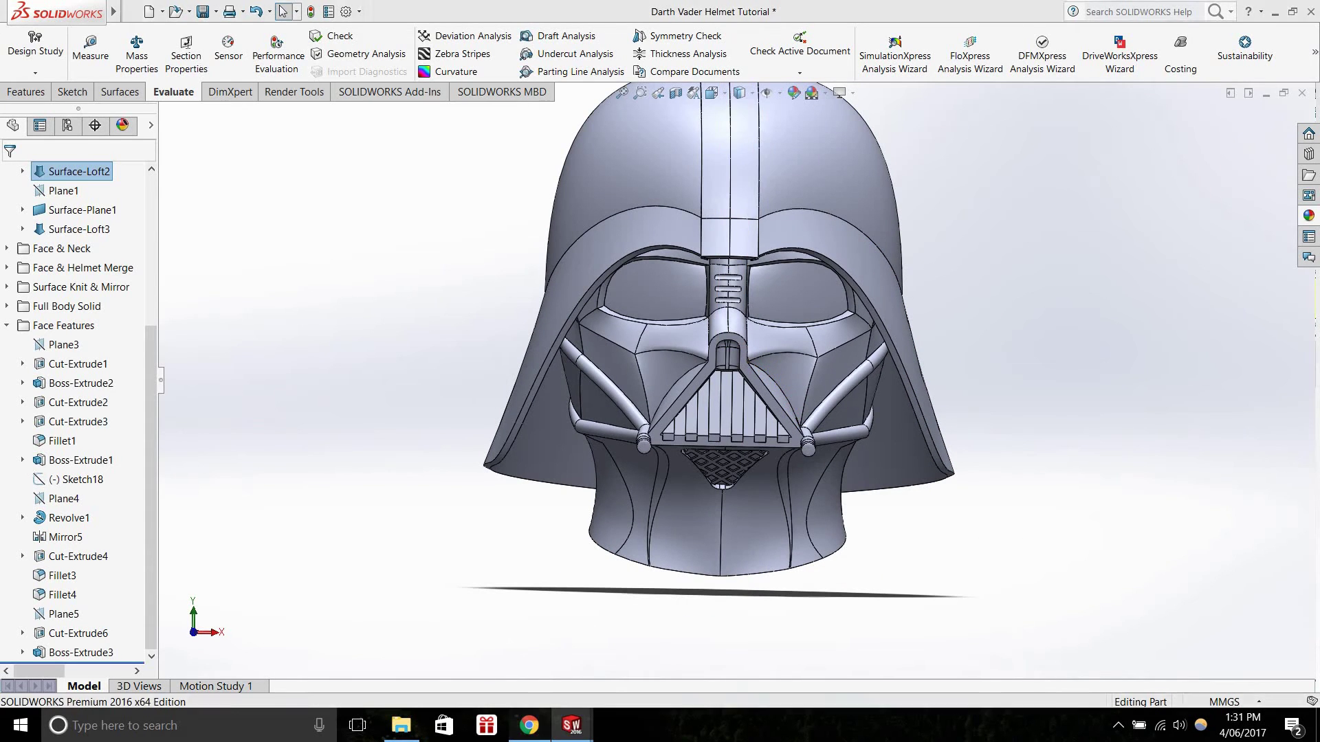
Switch to Chrome to view the Darth Vader helmet reference photo, and return to the start of the feature list in SOLIDWORKS
{"action": "left_click", "coordinate": [529, 725]}
{"action": "left_click", "coordinate": [97, 11]}
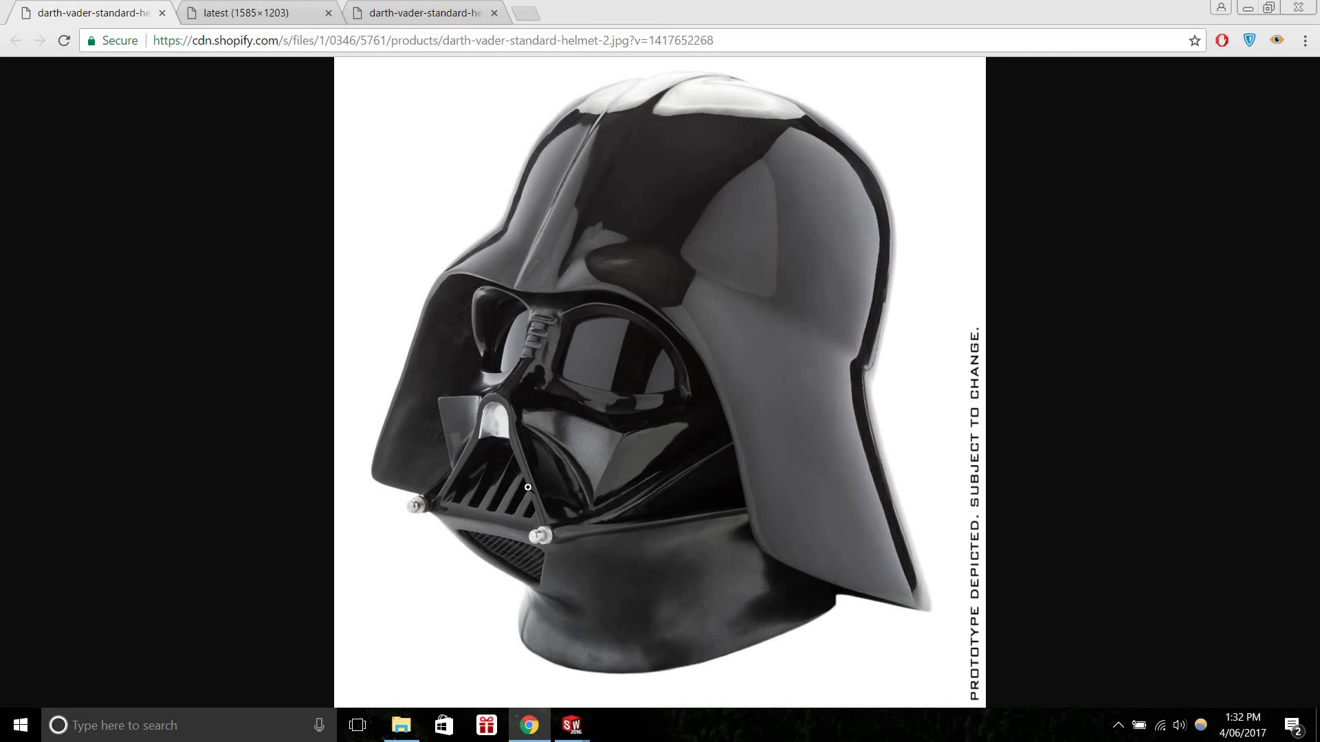
{"action": "left_click", "coordinate": [573, 727]}
{"action": "left_click", "coordinate": [474, 642]}
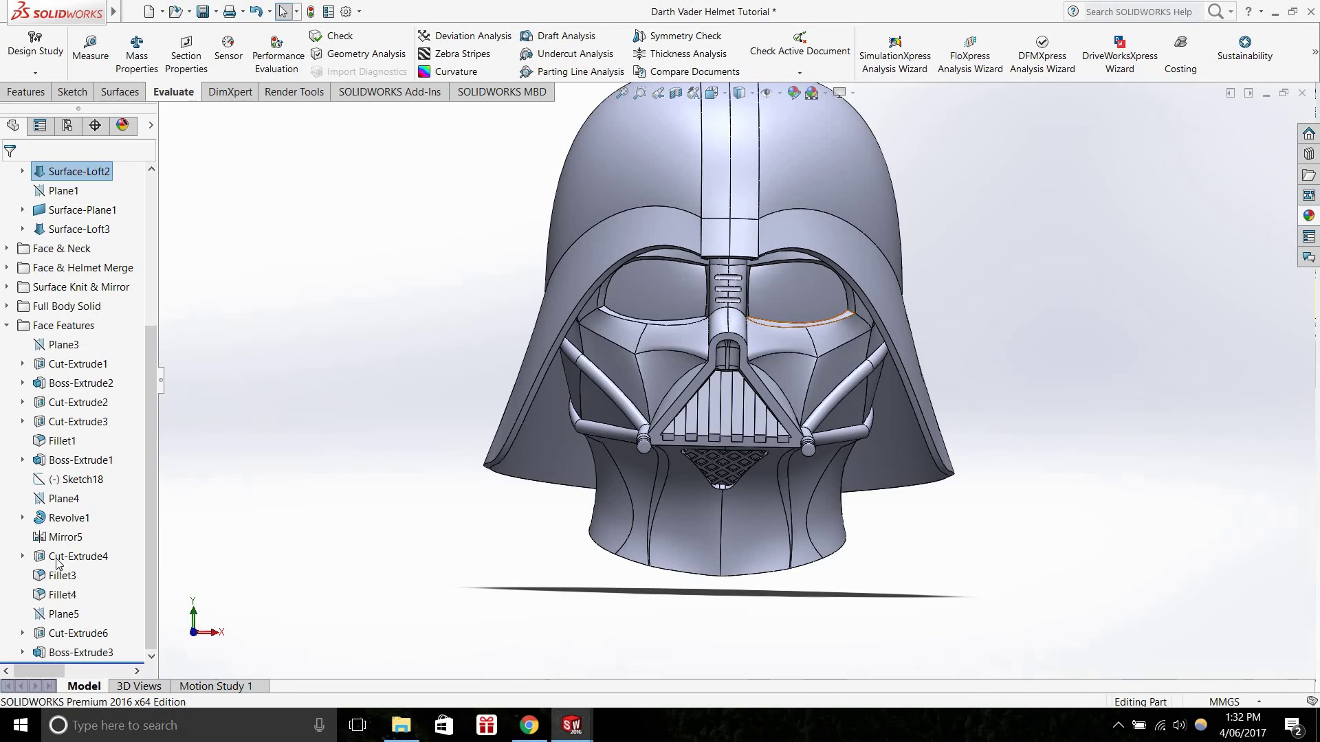
{"action": "scroll", "coordinate": [28, 330], "scroll_direction": "up", "scroll_amount": 4}
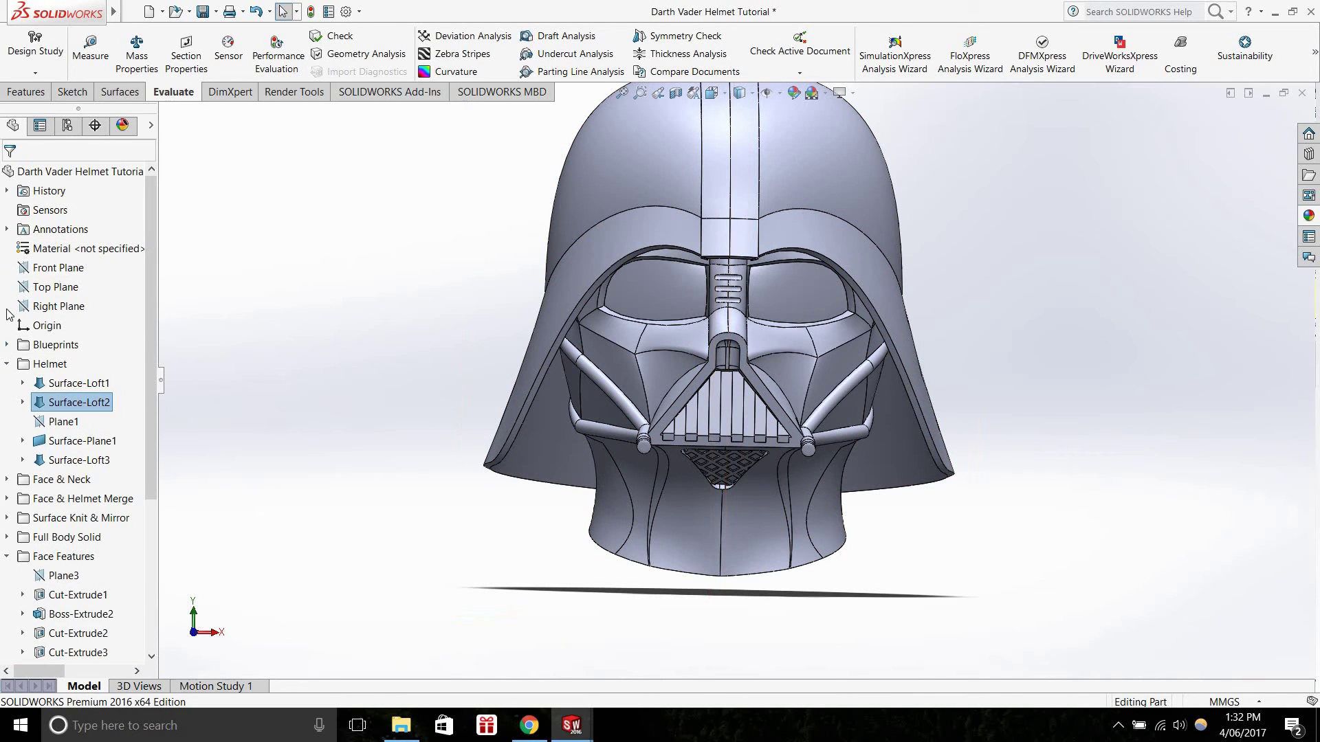
Collapse the Helmet folder and roll the history back to just after Cut-Extrude1
{"action": "left_click", "coordinate": [7, 364]}
{"action": "scroll", "coordinate": [55, 357], "scroll_direction": "down", "scroll_amount": 3}
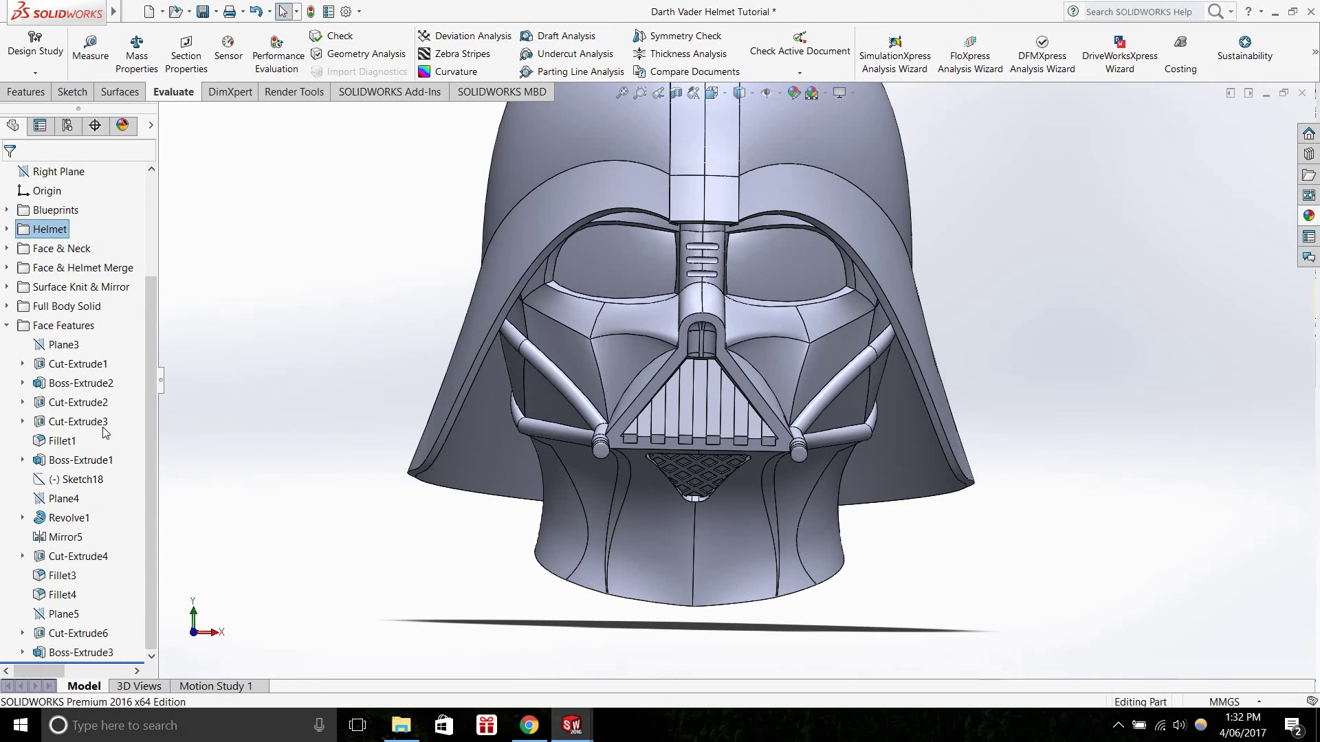
{"action": "left_click_drag", "start_coordinate": [75, 663], "coordinate": [75, 374]}
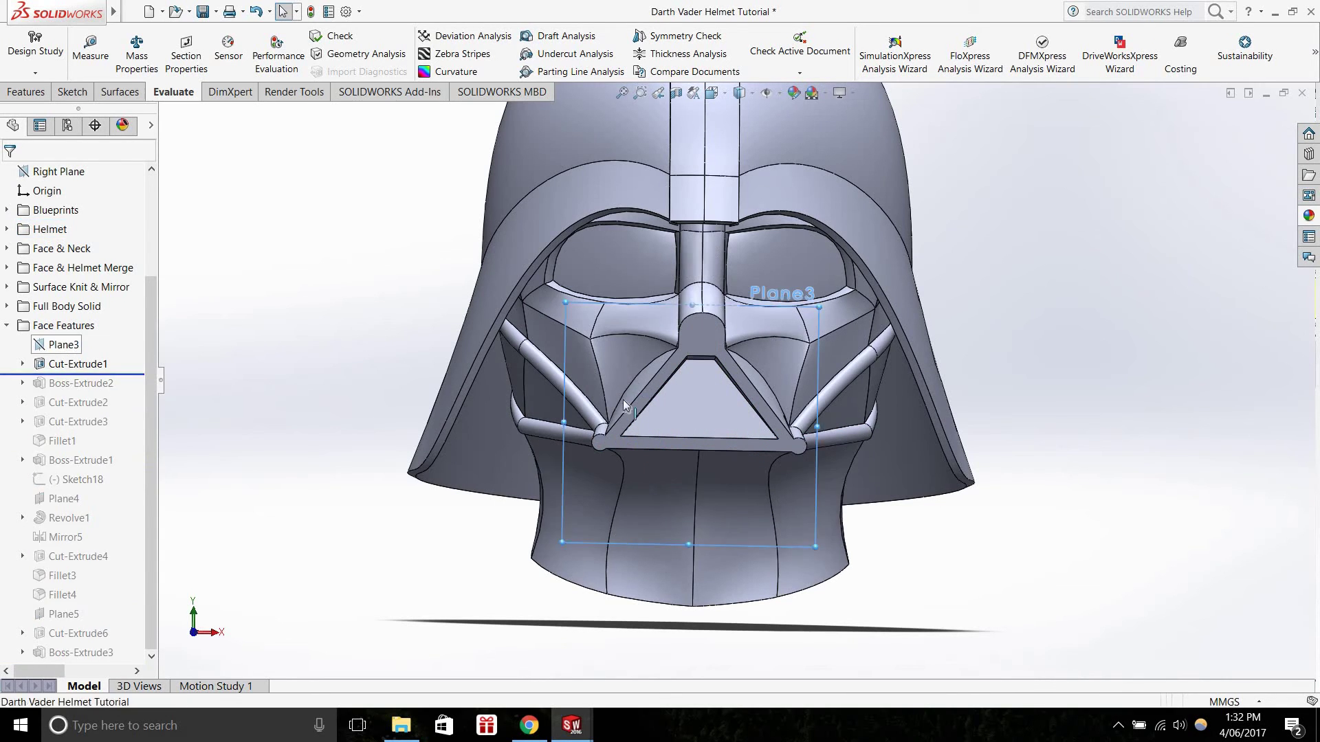
Examine Plane3 from the side and compare the mouth area before and after Cut-Extrude1
{"action": "middle_click_drag", "start_coordinate": [605, 385], "coordinate": [666, 408]}
{"action": "scroll", "coordinate": [666, 408], "scroll_direction": "down", "scroll_amount": 2}
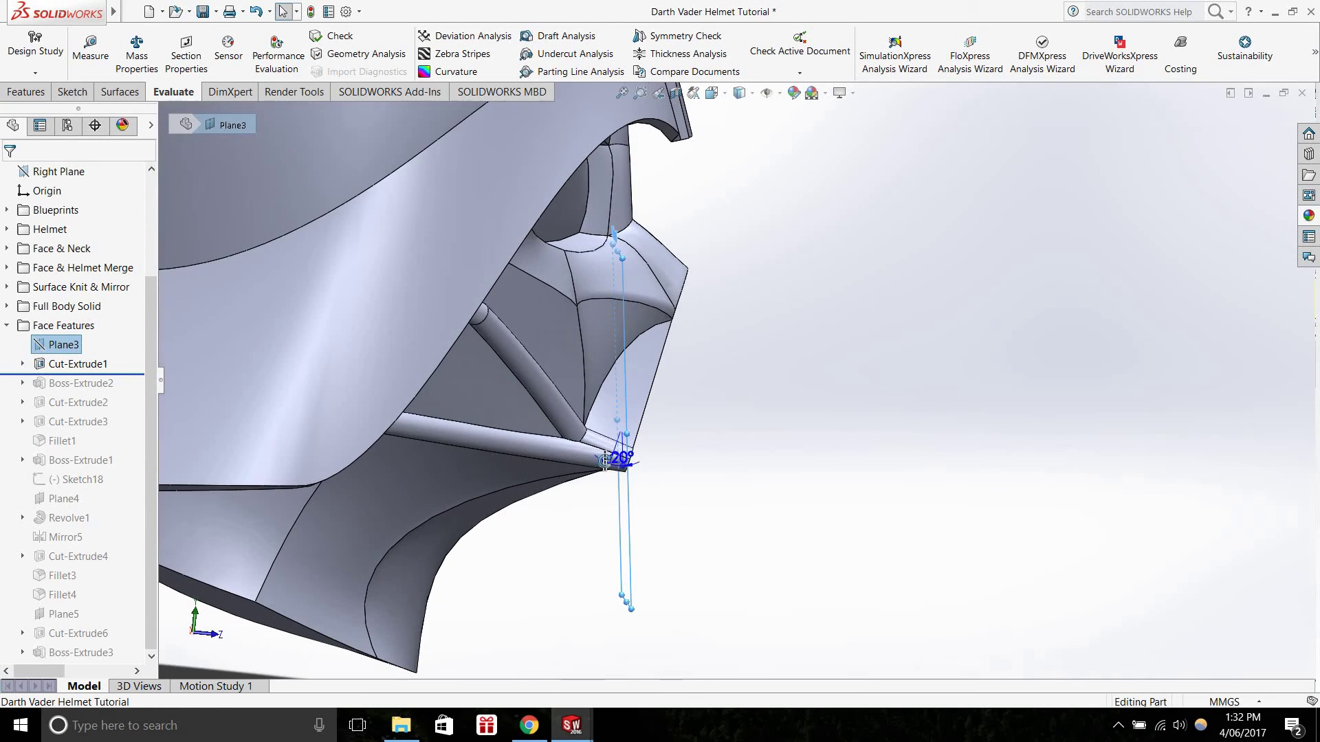
{"action": "middle_click_drag", "start_coordinate": [605, 461], "coordinate": [448, 440]}
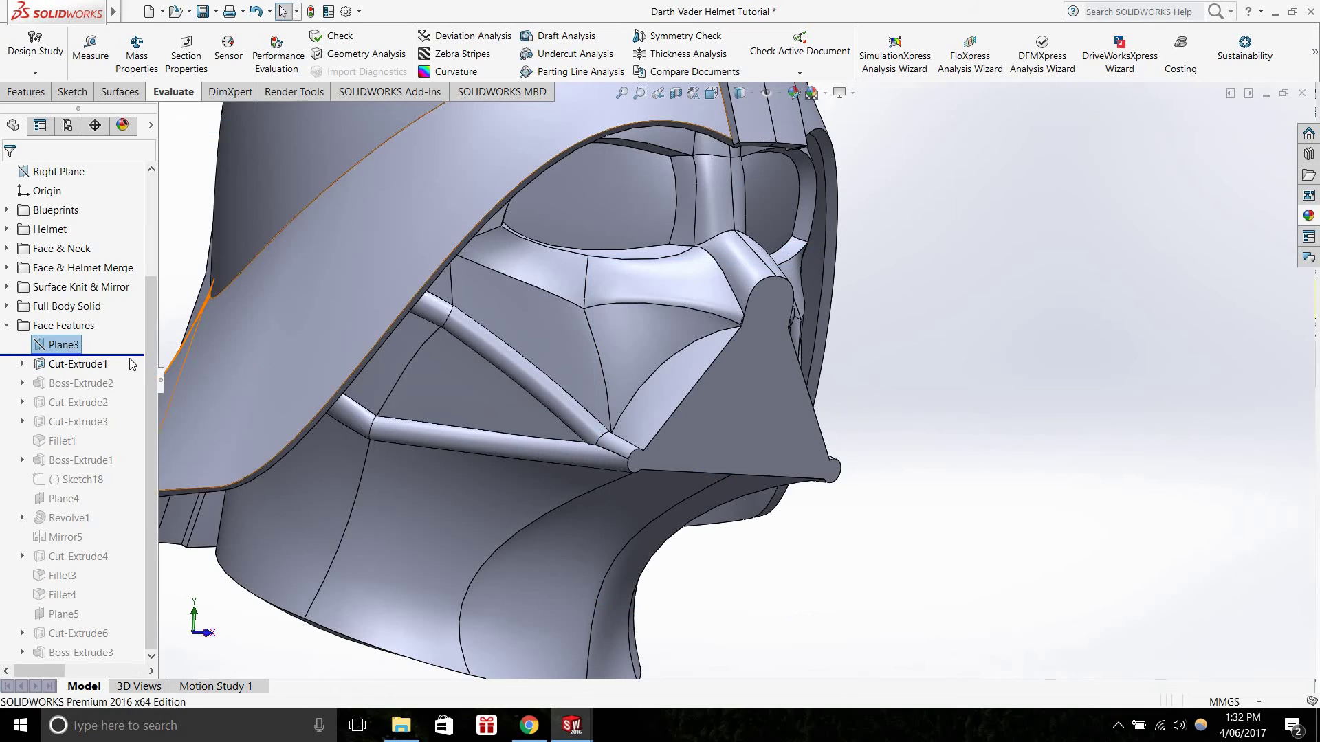
{"action": "left_click_drag", "start_coordinate": [138, 355], "coordinate": [140, 374]}
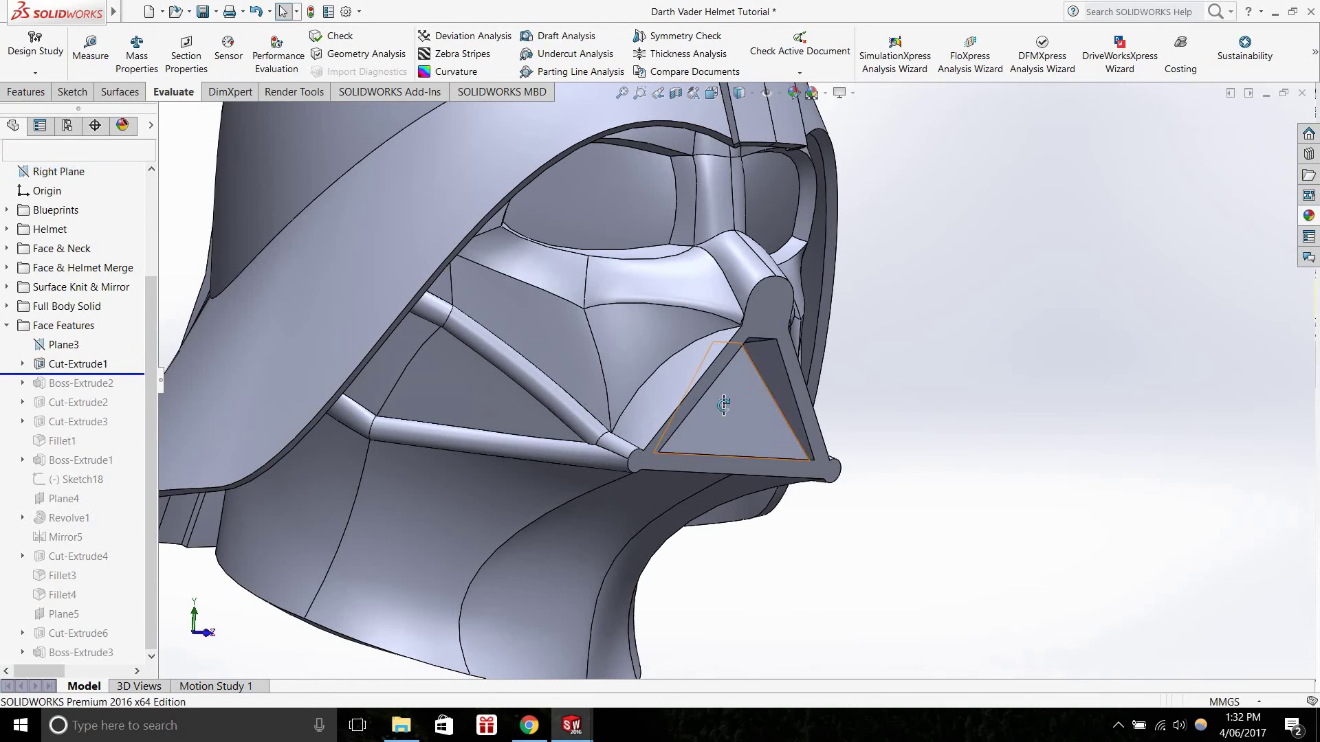
{"action": "key", "text": "ctrl+1"}
Roll the history forward past Boss-Extrude2, expand it to check Sketch15, and highlight one of the mouth grille bars
{"action": "left_click", "coordinate": [691, 411]}
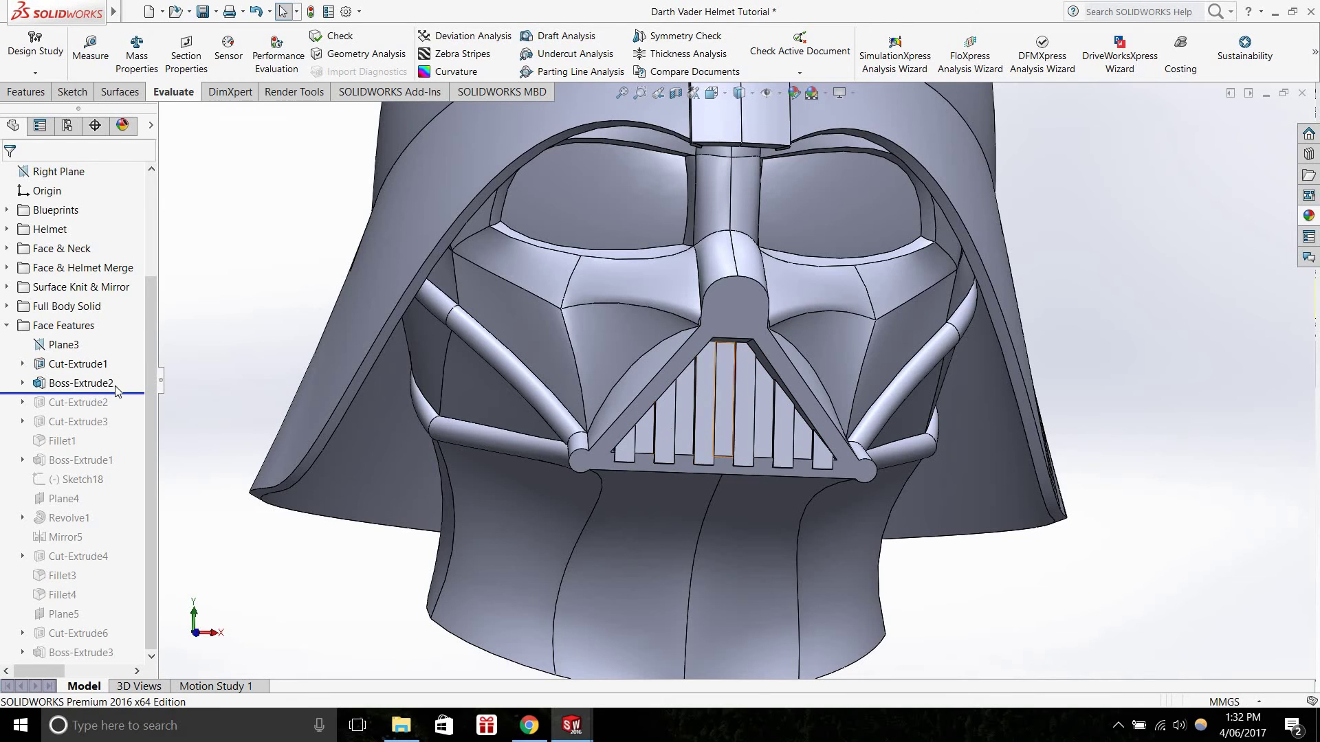
{"action": "left_click", "coordinate": [23, 383]}
{"action": "right_click", "coordinate": [80, 402]}
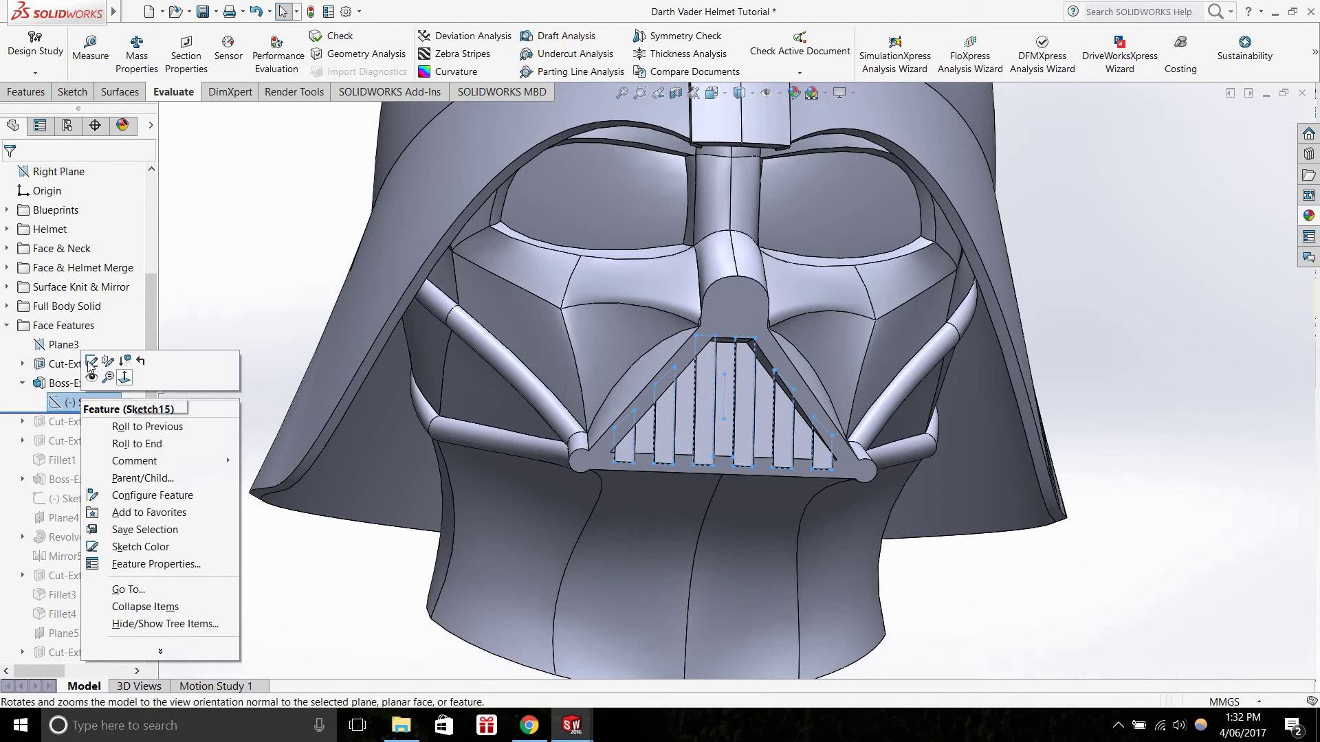
{"action": "left_click", "coordinate": [94, 359]}
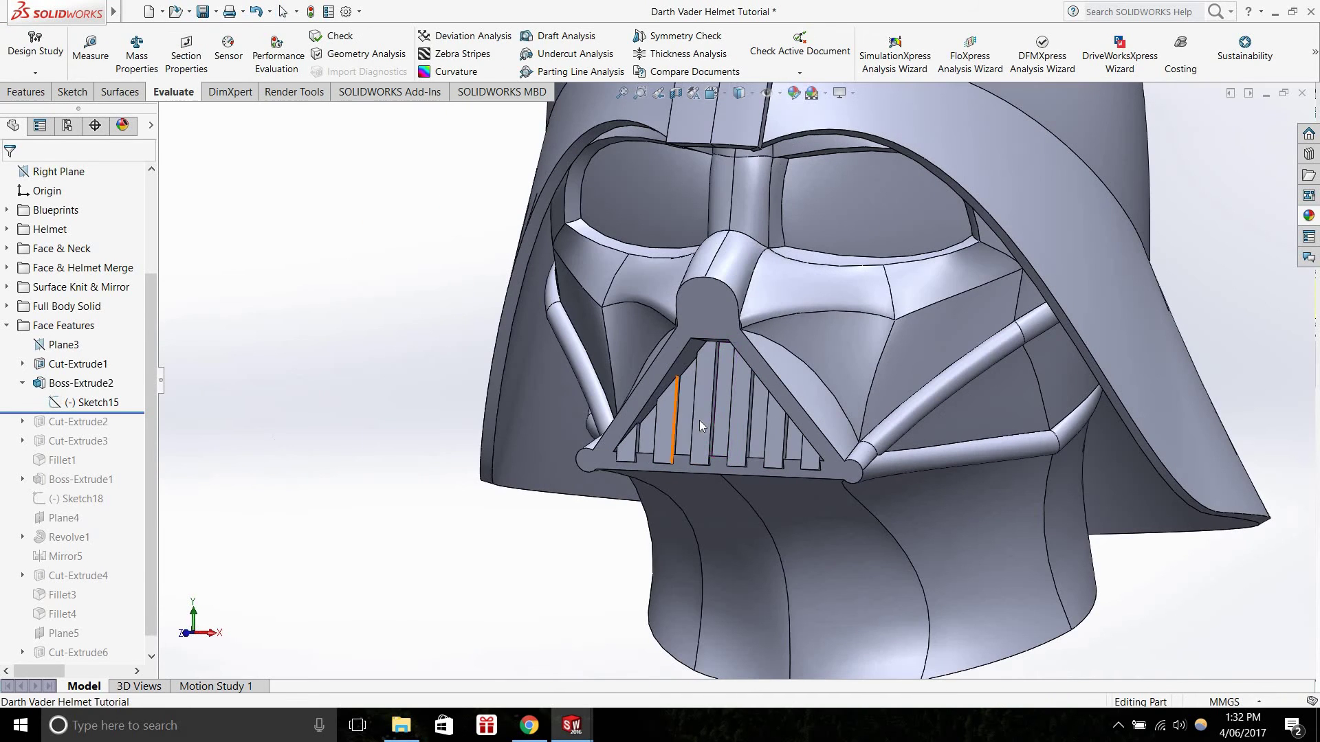
{"action": "left_click", "coordinate": [699, 420]}
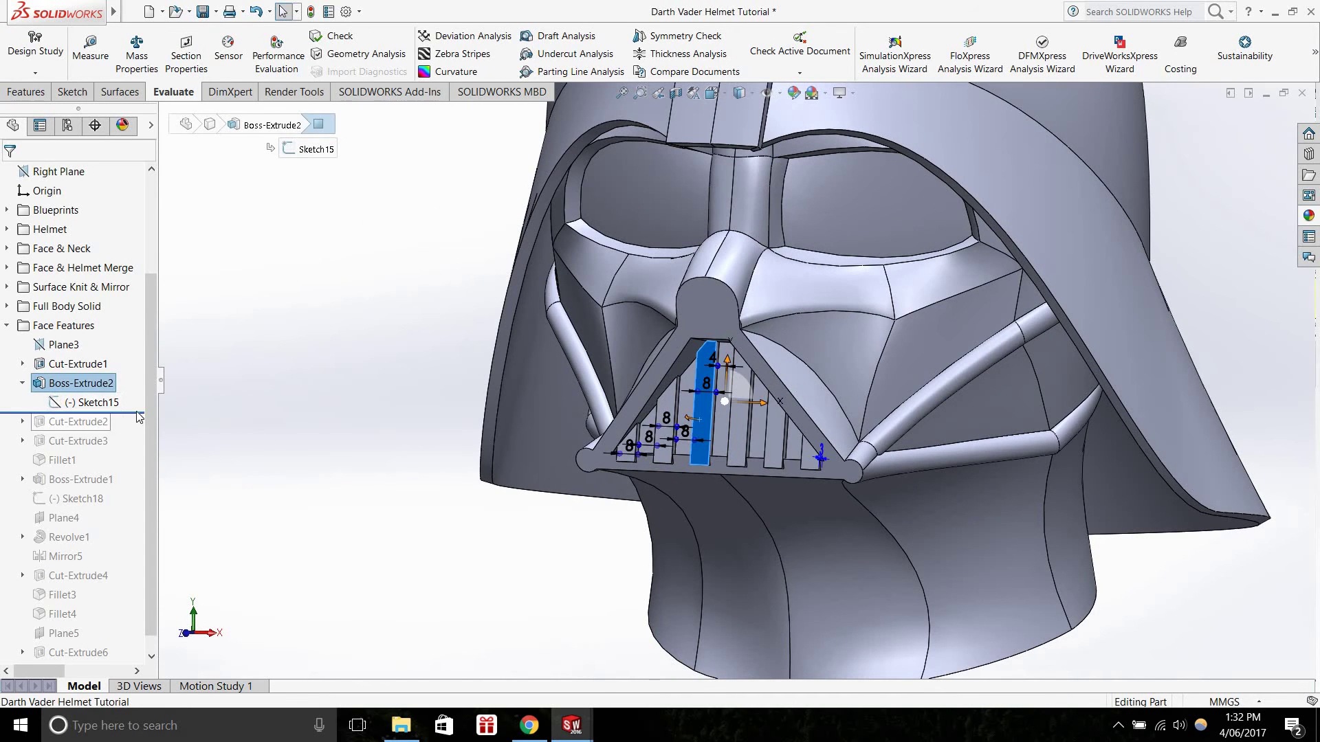
Roll the history forward past Cut-Extrude2 and examine the lower ends of the grille bars up close
{"action": "left_click_drag", "start_coordinate": [140, 425], "coordinate": [141, 433]}
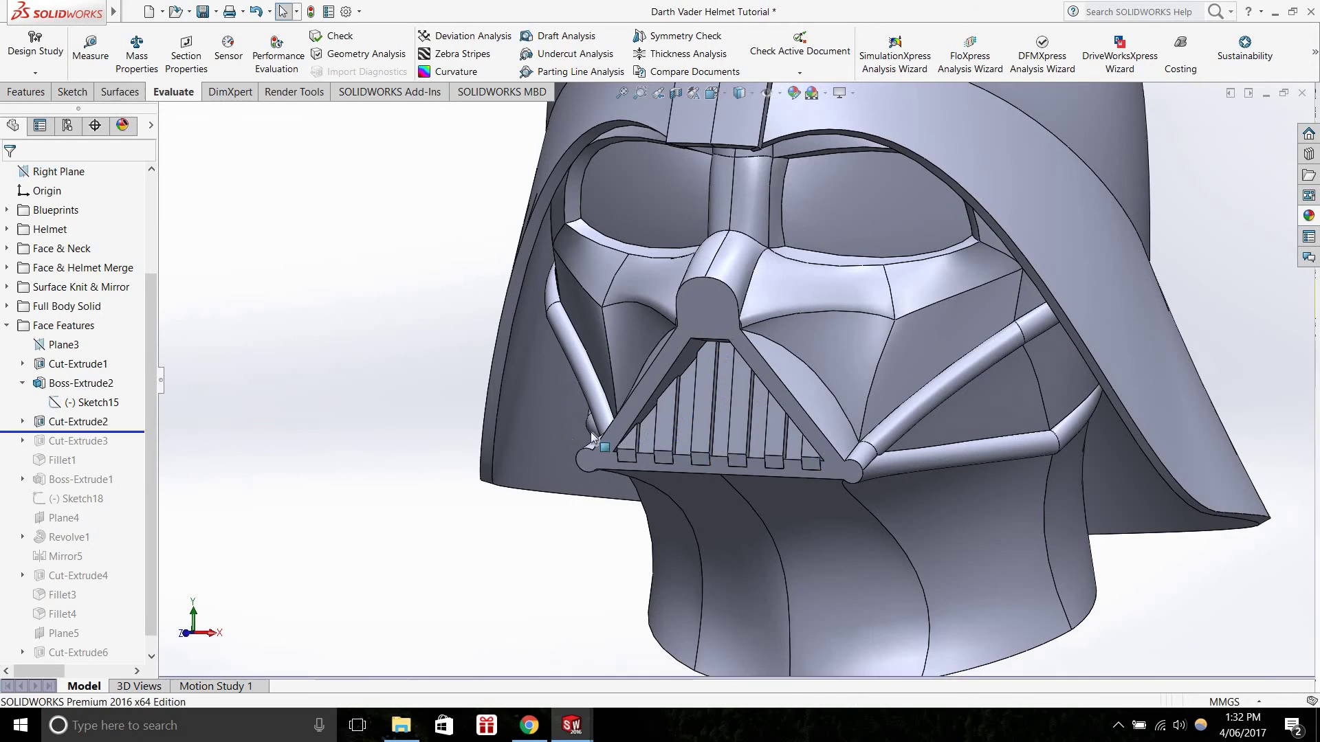
{"action": "middle_click_drag", "start_coordinate": [895, 439], "coordinate": [990, 400]}
{"action": "scroll", "coordinate": [984, 399], "scroll_direction": "down", "scroll_amount": 3}
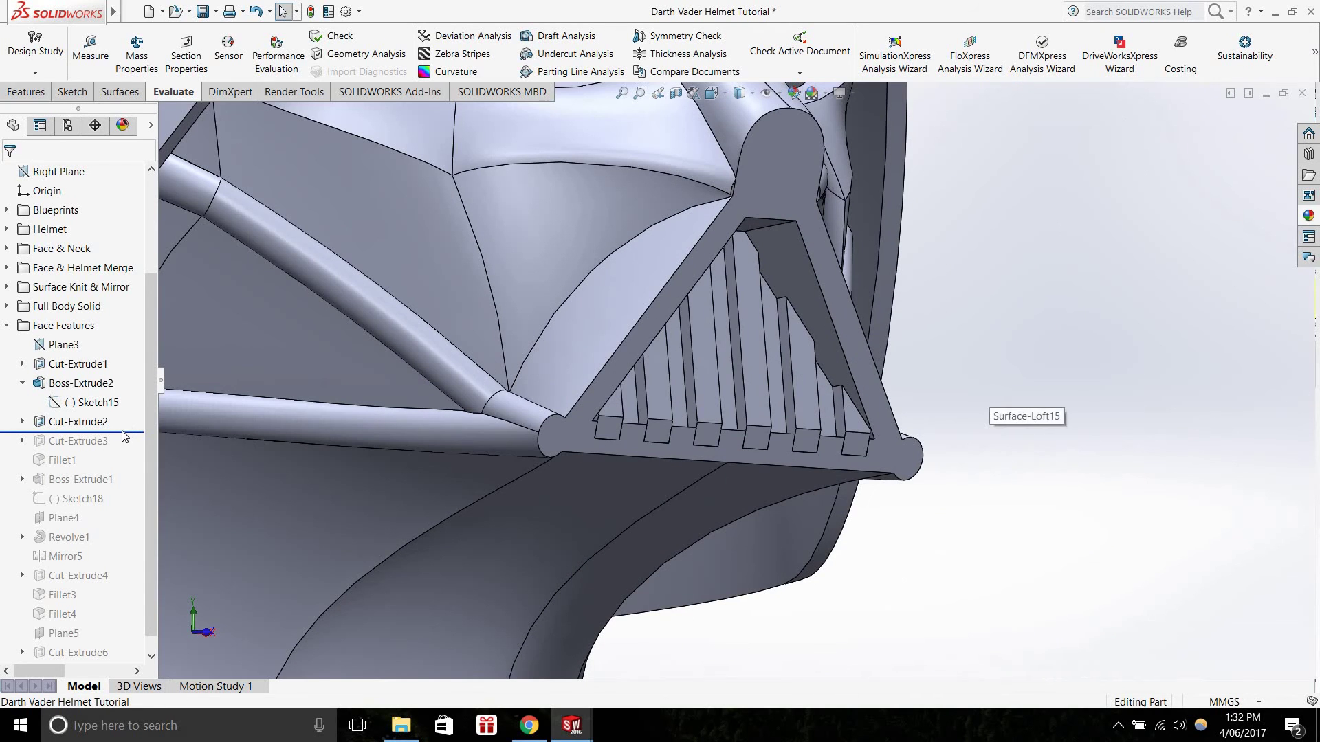
Roll the history forward past Cut-Extrude3 and highlight the back face of the arched cut at the nose tip
{"action": "left_click_drag", "start_coordinate": [133, 453], "coordinate": [118, 451]}
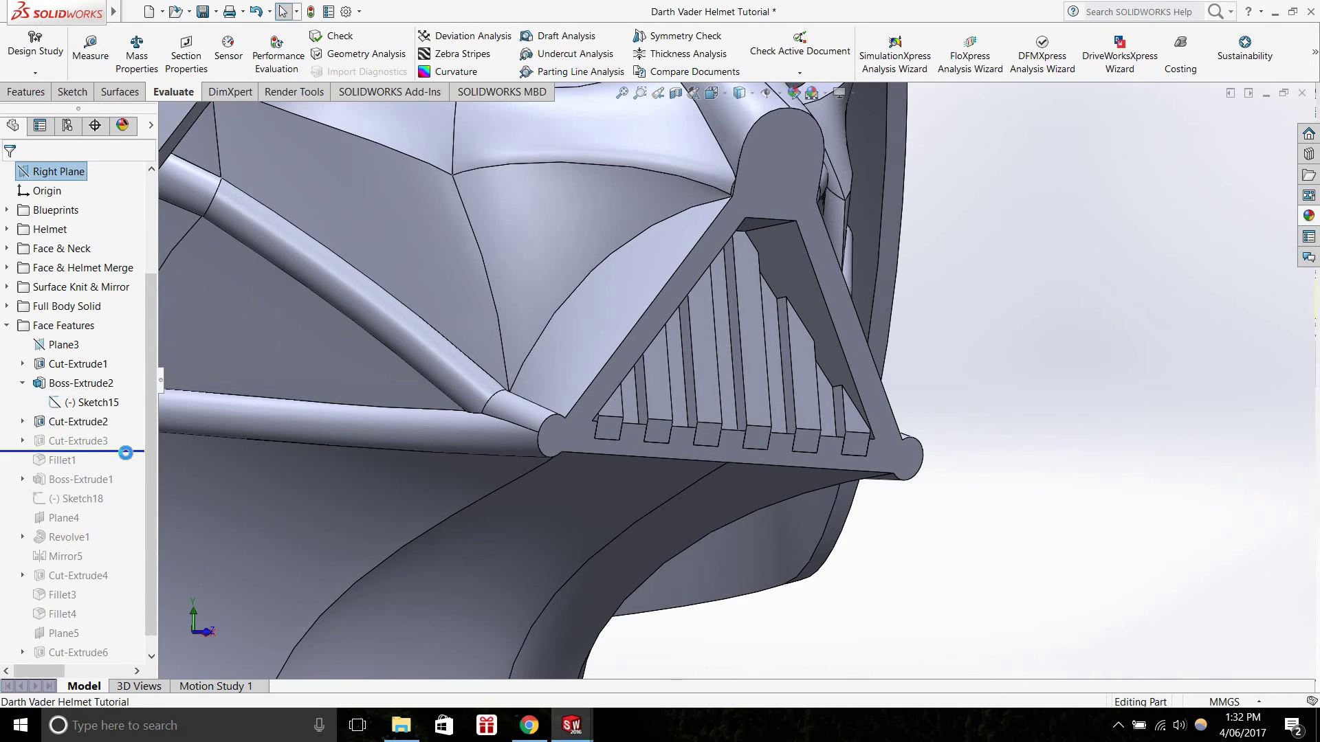
{"action": "middle_click_drag", "start_coordinate": [806, 220], "coordinate": [843, 275]}
{"action": "left_click", "coordinate": [753, 191]}
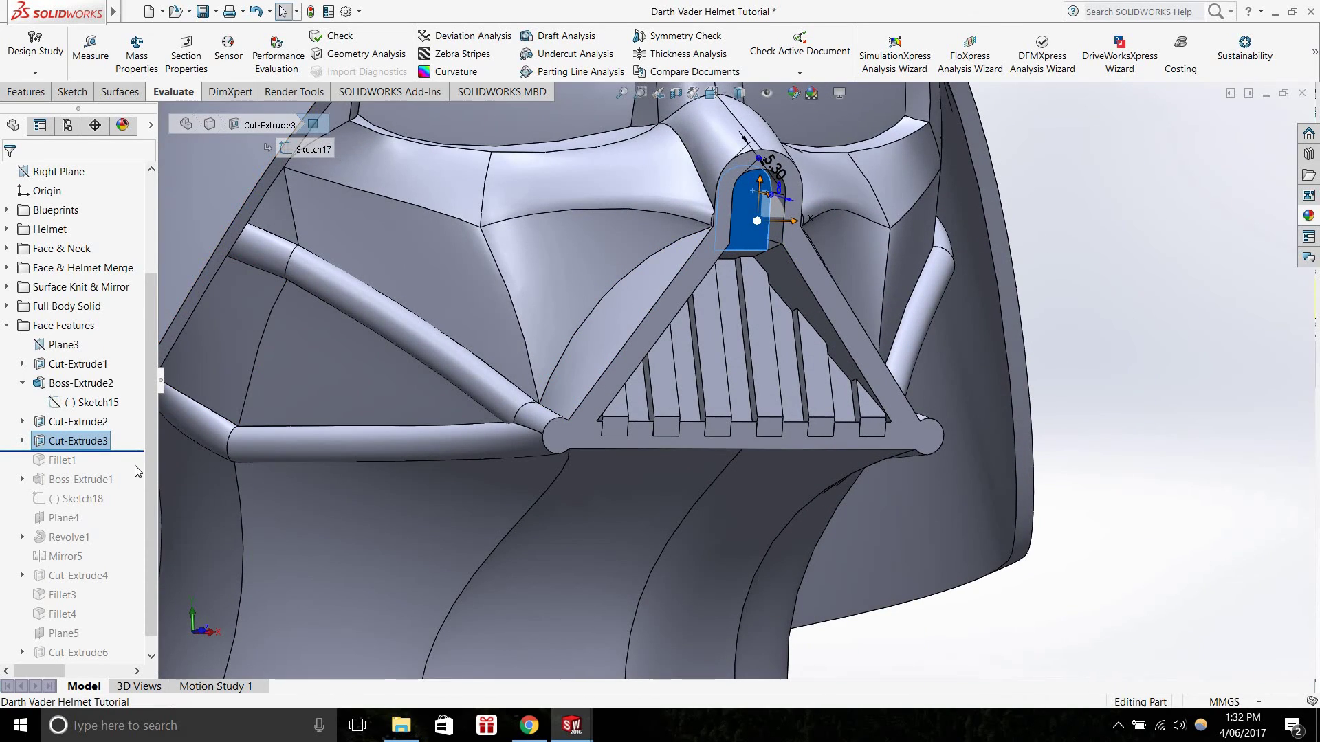
Roll the history forward past Fillet1 and examine the rounded inside of the nose cut
{"action": "left_click_drag", "start_coordinate": [138, 452], "coordinate": [138, 470]}
{"action": "scroll", "coordinate": [749, 246], "scroll_direction": "down", "scroll_amount": 5}
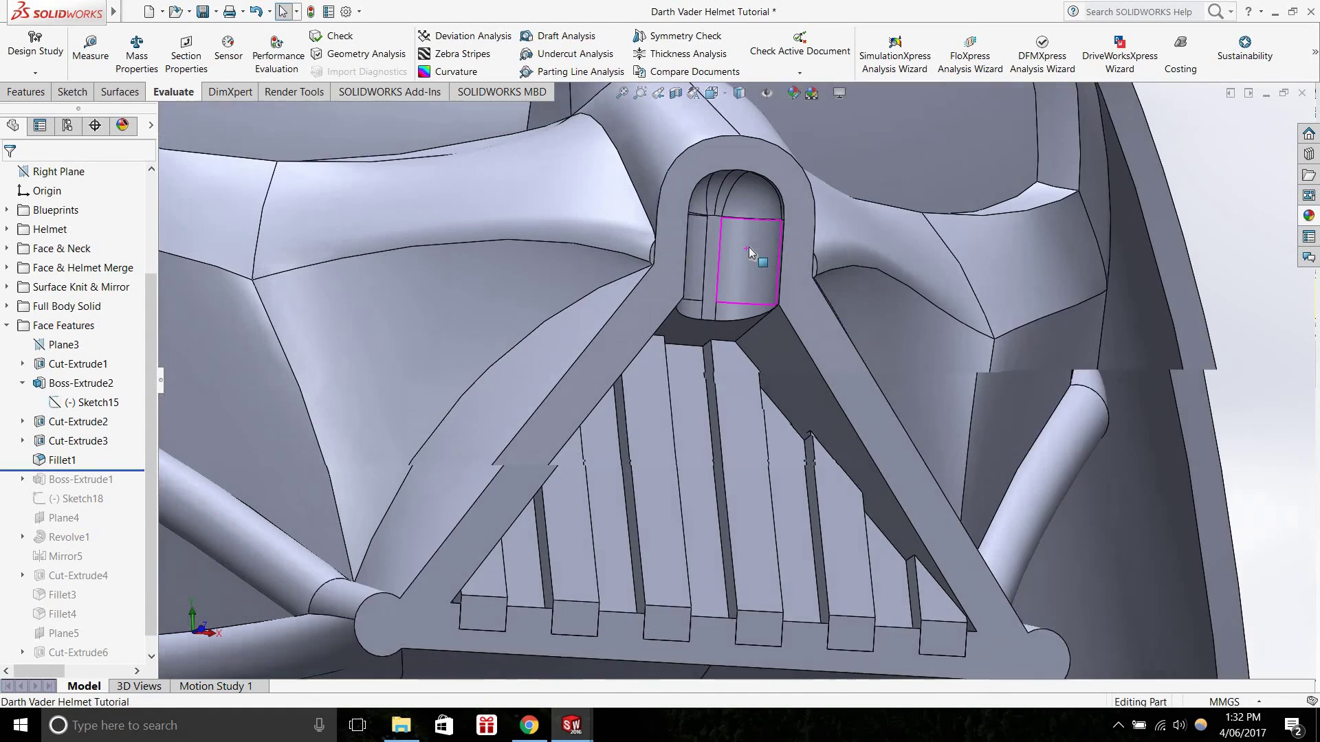
{"action": "scroll", "coordinate": [749, 247], "scroll_direction": "up", "scroll_amount": 5}
Switch to Chrome to check the nose in the helmet reference photo, and return to the Darth Vader Helmet Tutorial part in SOLIDWORKS
{"action": "left_click", "coordinate": [529, 726]}
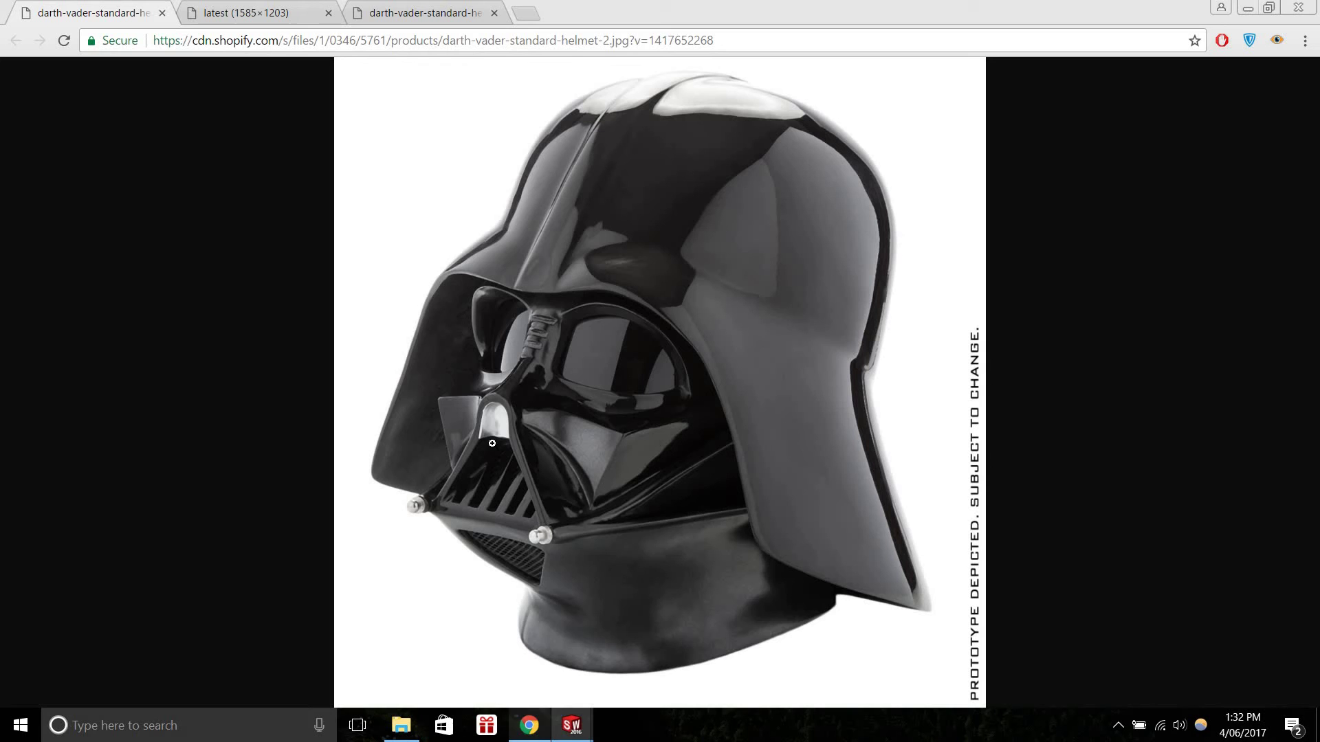
{"action": "mouse_move", "coordinate": [577, 730]}
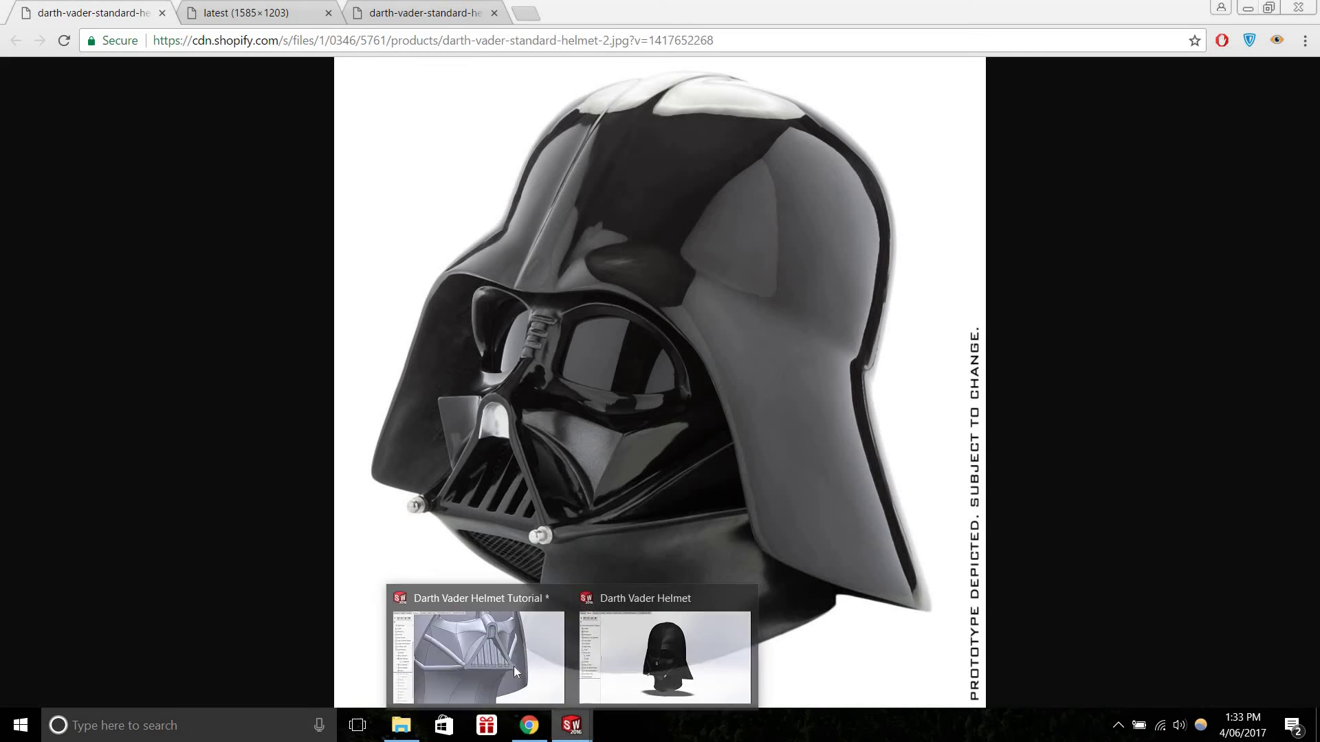
{"action": "left_click", "coordinate": [514, 666]}
Roll the history forward past Boss-Extrude1 and highlight the cylinder at the end of the cheek tube
{"action": "left_click_drag", "start_coordinate": [131, 471], "coordinate": [132, 490]}
{"action": "scroll", "coordinate": [763, 430], "scroll_direction": "up", "scroll_amount": 6}
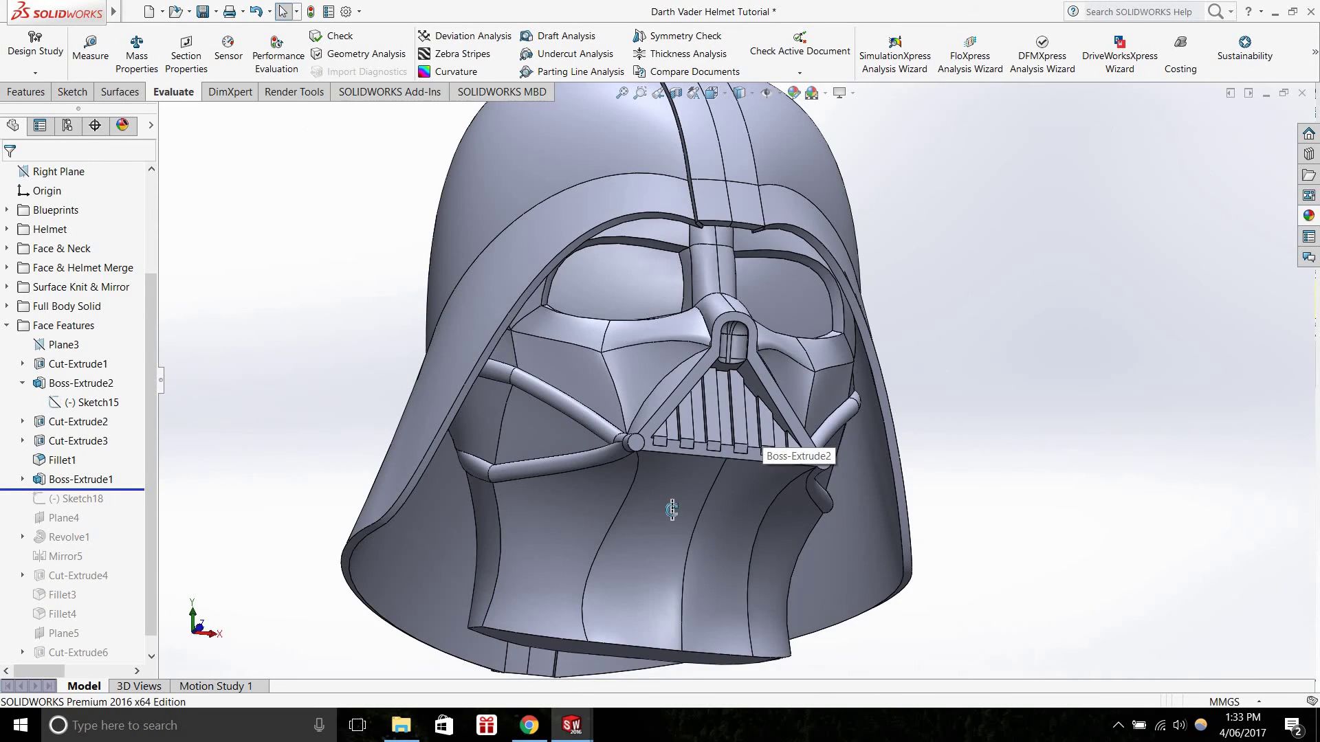
{"action": "middle_click_drag", "start_coordinate": [672, 510], "coordinate": [756, 540]}
{"action": "middle_click_drag", "start_coordinate": [610, 456], "coordinate": [666, 461]}
{"action": "scroll", "coordinate": [665, 460], "scroll_direction": "down", "scroll_amount": 3}
{"action": "left_click", "coordinate": [664, 457]}
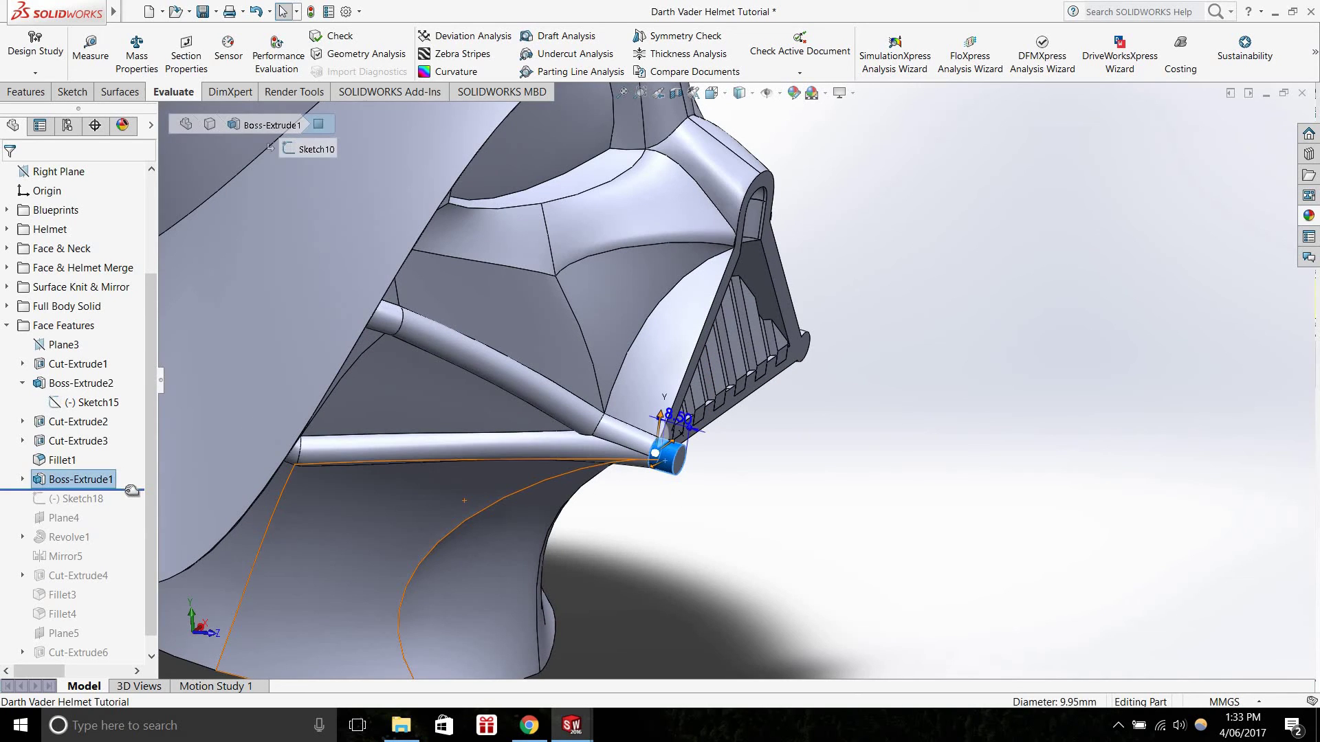
Roll the history forward past Revolve1, highlighting the revolved tip on the tube end, and past Mirror5 to show its mirrored copy
{"action": "left_click_drag", "start_coordinate": [128, 490], "coordinate": [125, 528]}
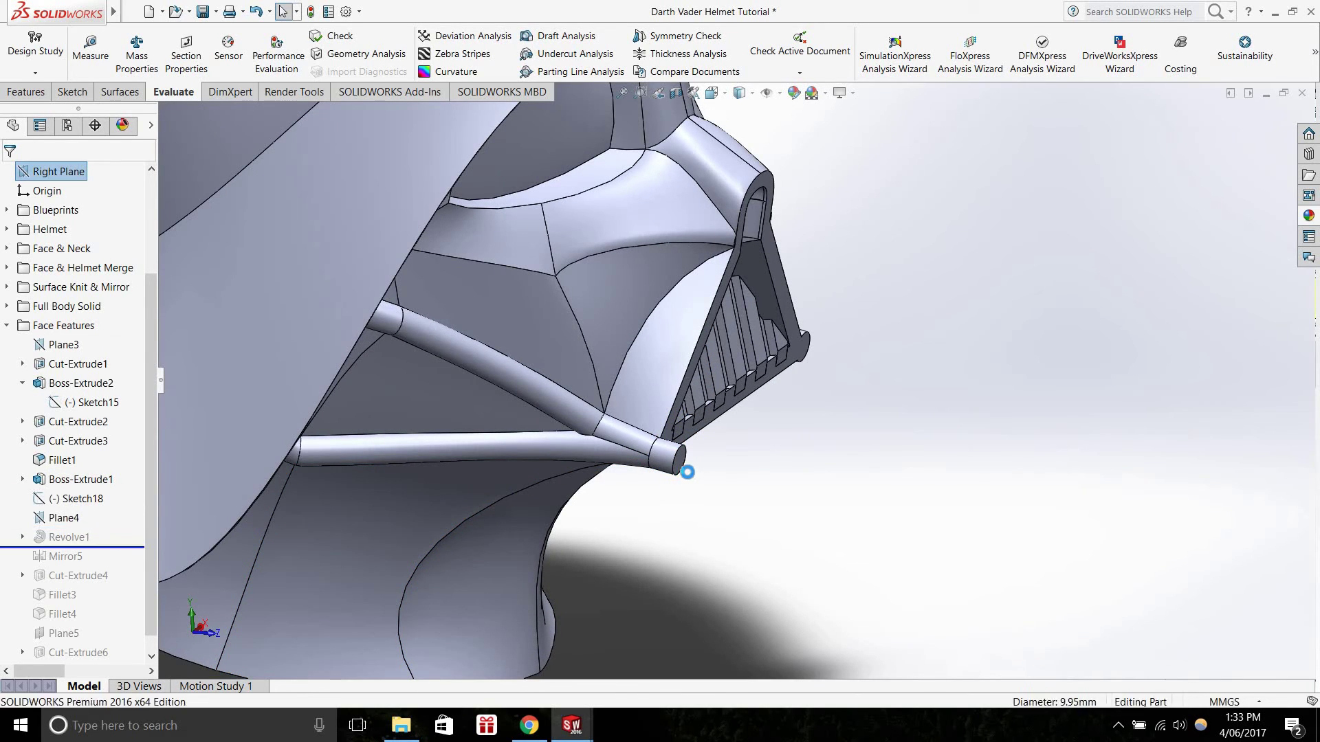
{"action": "left_click", "coordinate": [708, 469]}
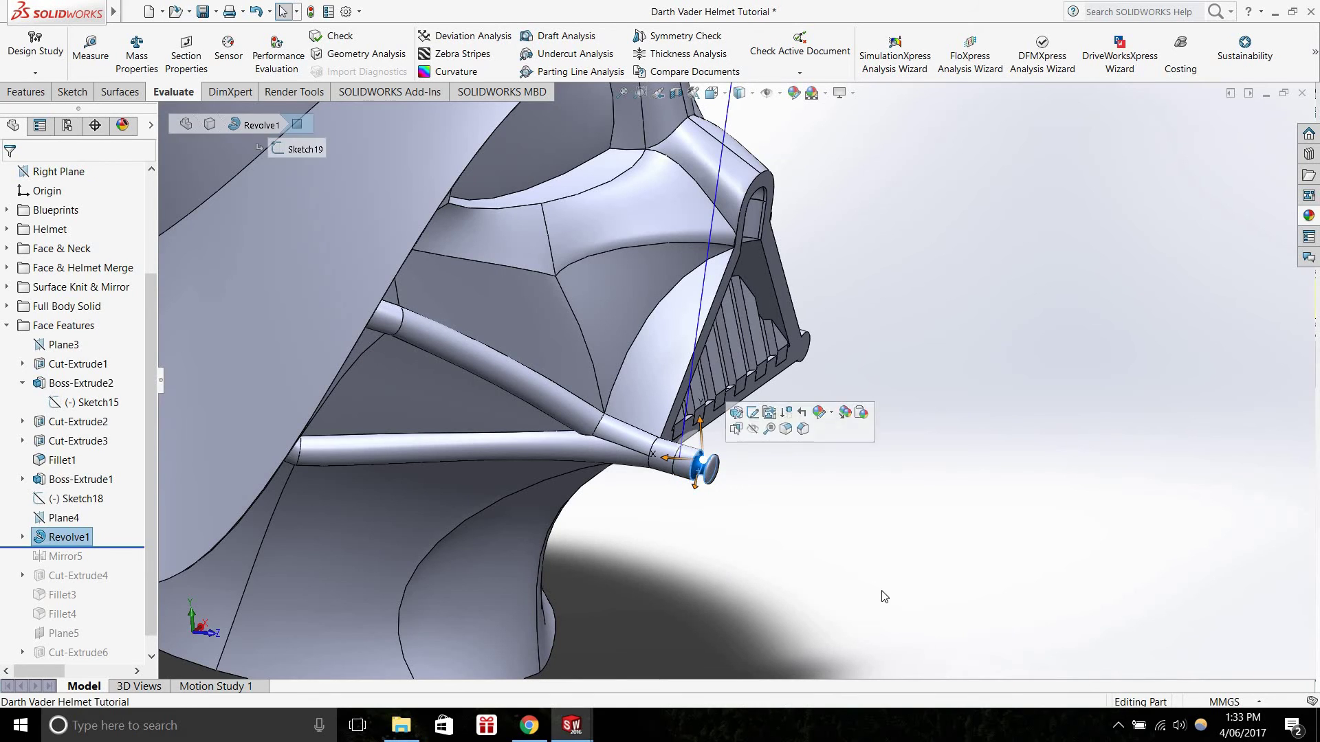
{"action": "scroll", "coordinate": [712, 464], "scroll_direction": "down", "scroll_amount": 5}
{"action": "left_click_drag", "start_coordinate": [135, 557], "coordinate": [135, 565]}
{"action": "key", "text": "z"}
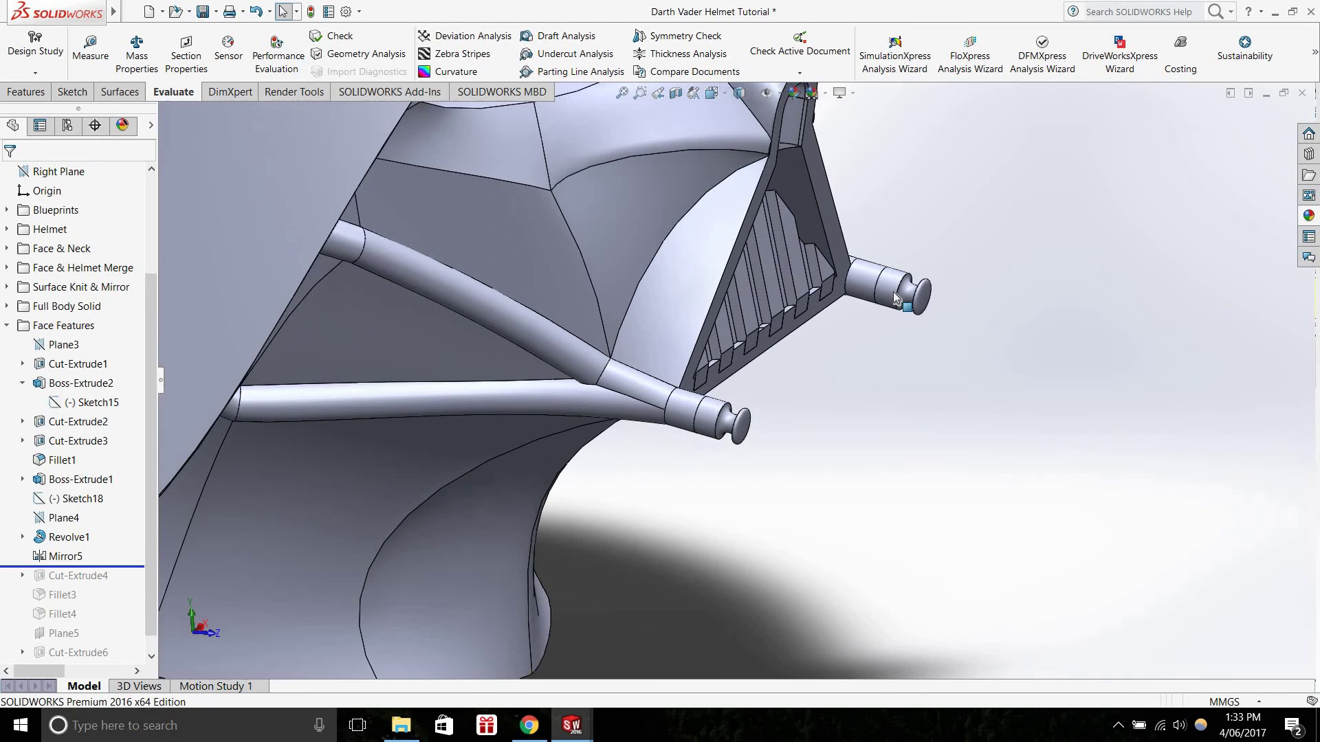
Roll the history forward past Cut-Extrude4 and highlight its slots on the nose bridge
{"action": "left_click_drag", "start_coordinate": [101, 566], "coordinate": [131, 585]}
{"action": "middle_click_drag", "start_coordinate": [608, 453], "coordinate": [643, 415]}
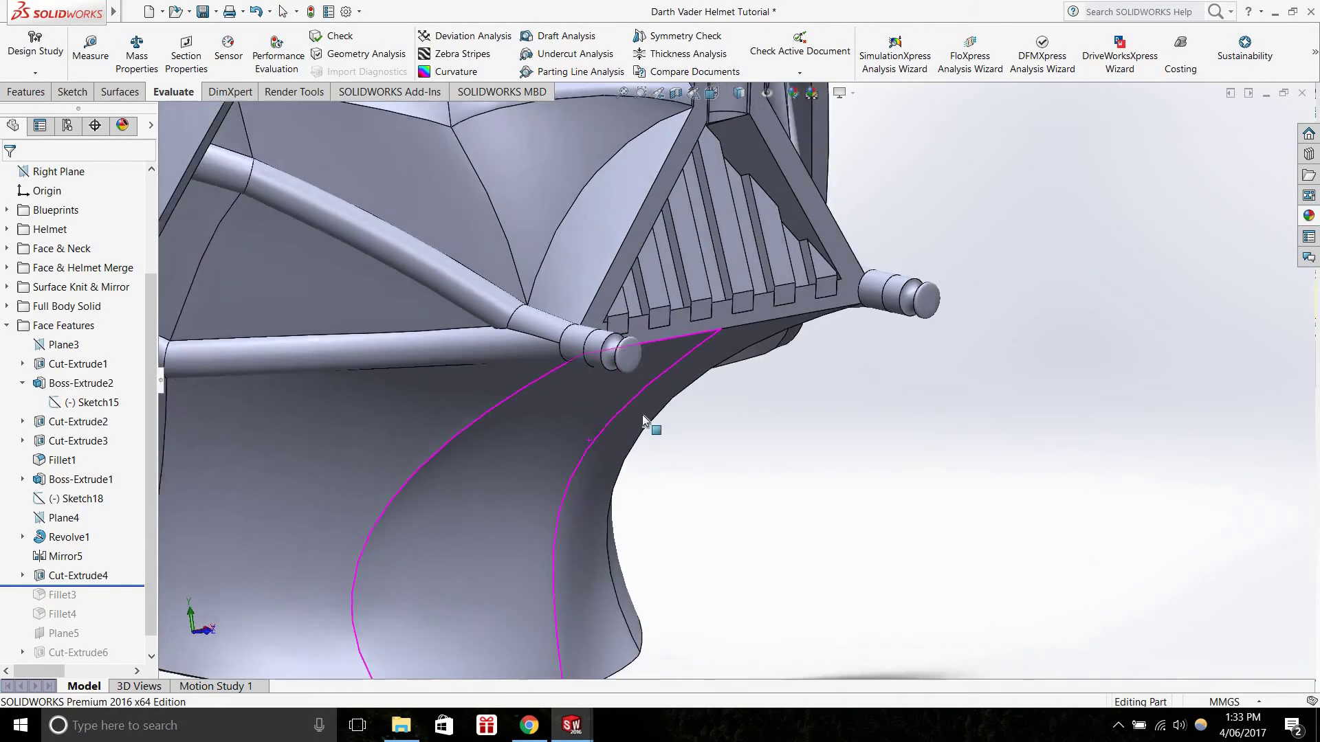
{"action": "scroll", "coordinate": [644, 416], "scroll_direction": "up", "scroll_amount": 7}
{"action": "scroll", "coordinate": [869, 230], "scroll_direction": "down", "scroll_amount": 2}
{"action": "left_click", "coordinate": [94, 576]}
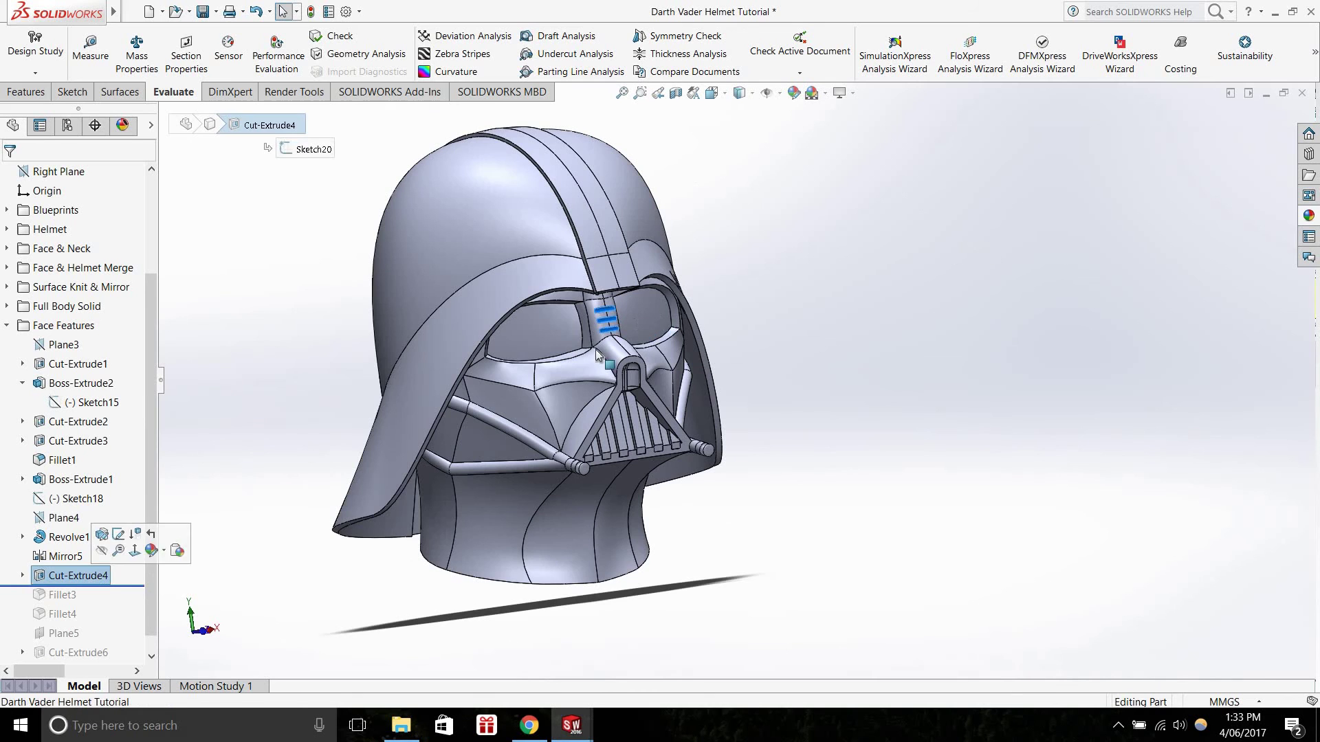
{"action": "scroll", "coordinate": [588, 289], "scroll_direction": "down", "scroll_amount": 3}
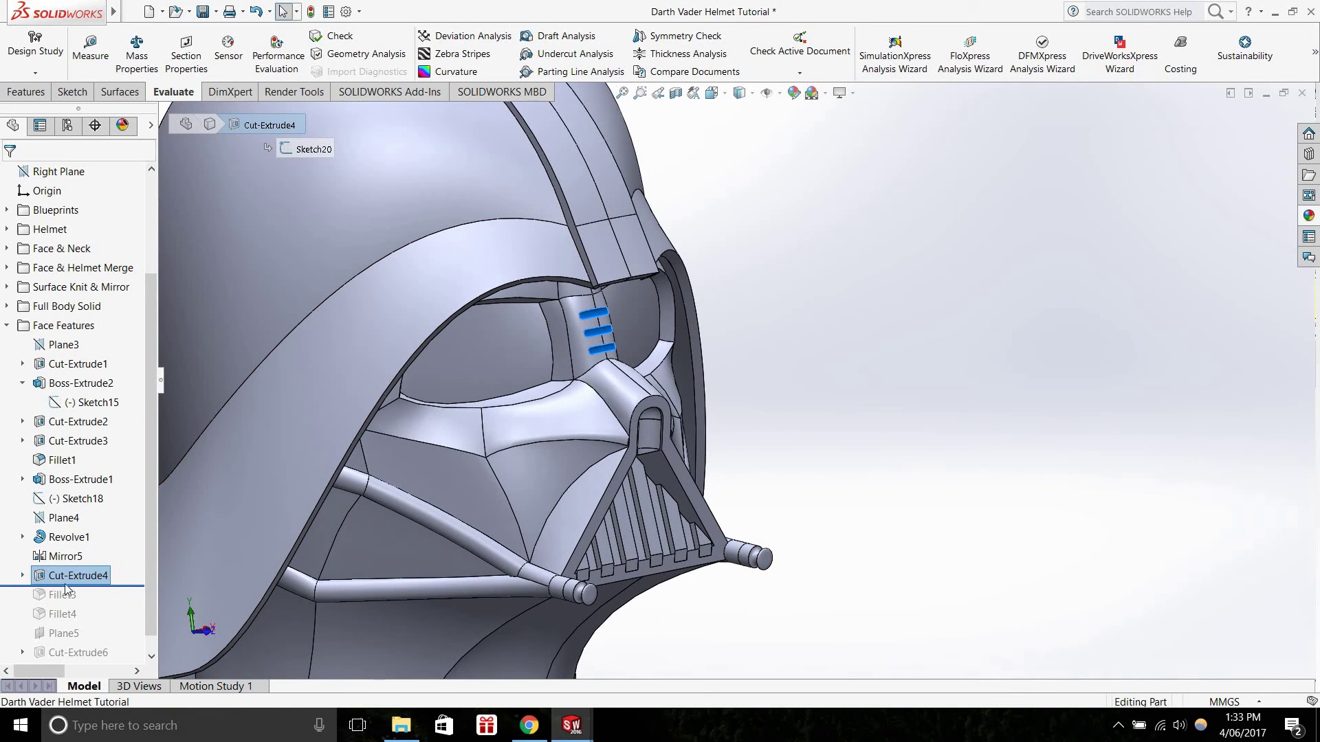
Open Sketch20 of Cut-Extrude4 to view the slot profile from the side, and close it to examine the slots on the nose bridge
{"action": "left_click", "coordinate": [22, 575]}
{"action": "right_click", "coordinate": [81, 595]}
{"action": "left_click", "coordinate": [92, 443]}
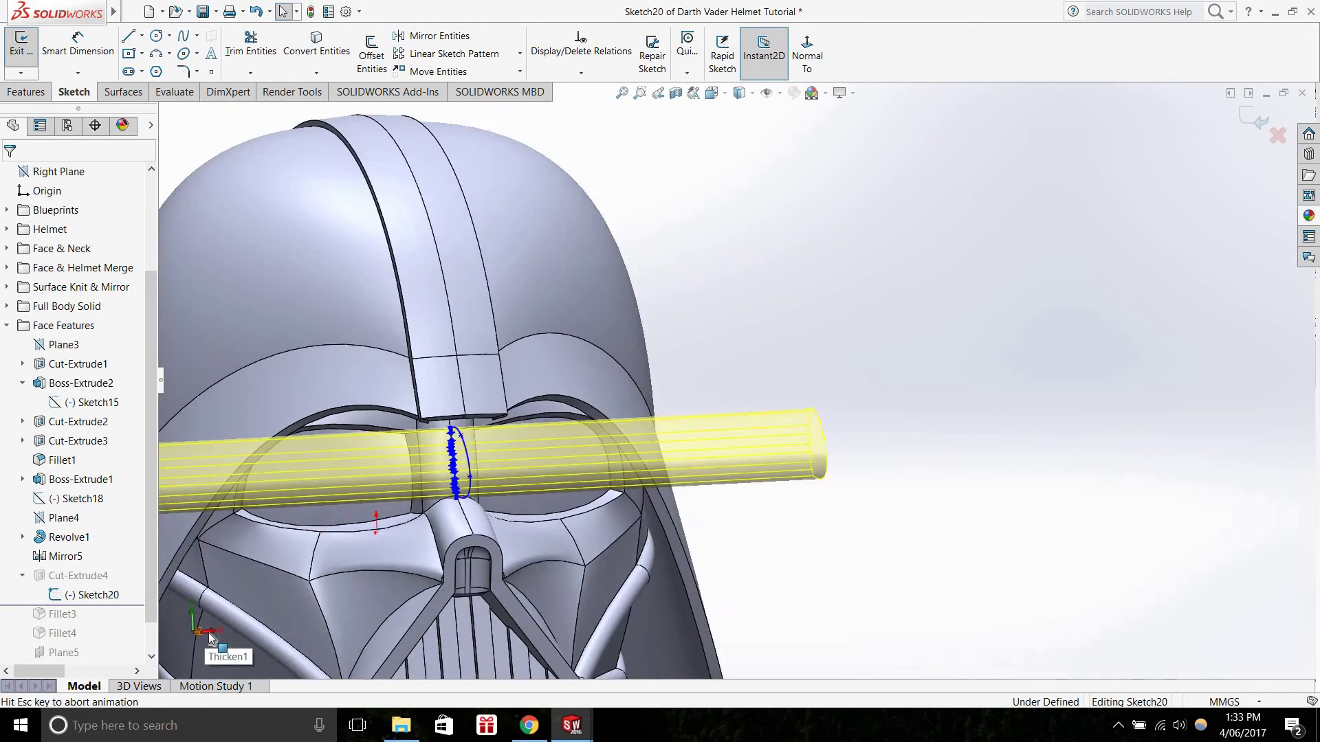
{"action": "scroll", "coordinate": [385, 449], "scroll_direction": "up", "scroll_amount": 5}
{"action": "scroll", "coordinate": [275, 476], "scroll_direction": "down", "scroll_amount": 5}
{"action": "scroll", "coordinate": [474, 450], "scroll_direction": "down", "scroll_amount": 6}
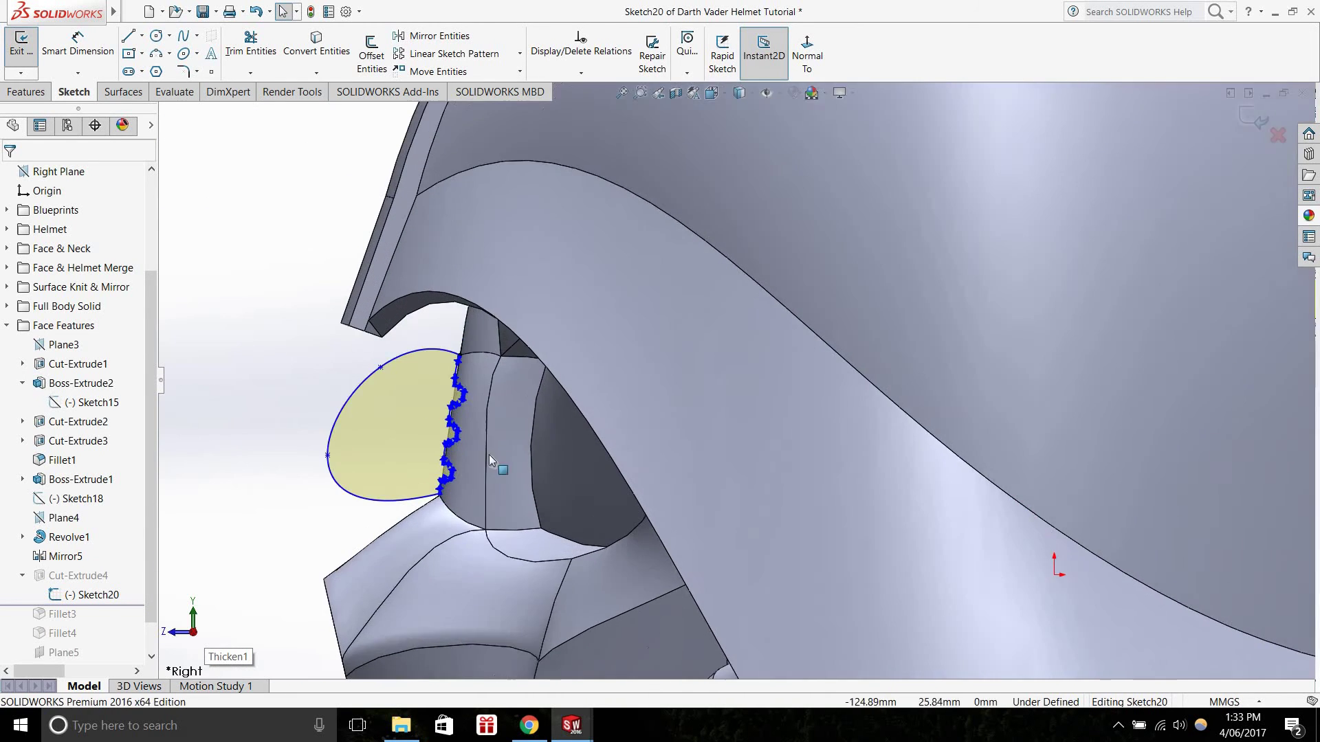
{"action": "middle_click_drag", "start_coordinate": [545, 472], "coordinate": [619, 387], "text": "ctrl"}
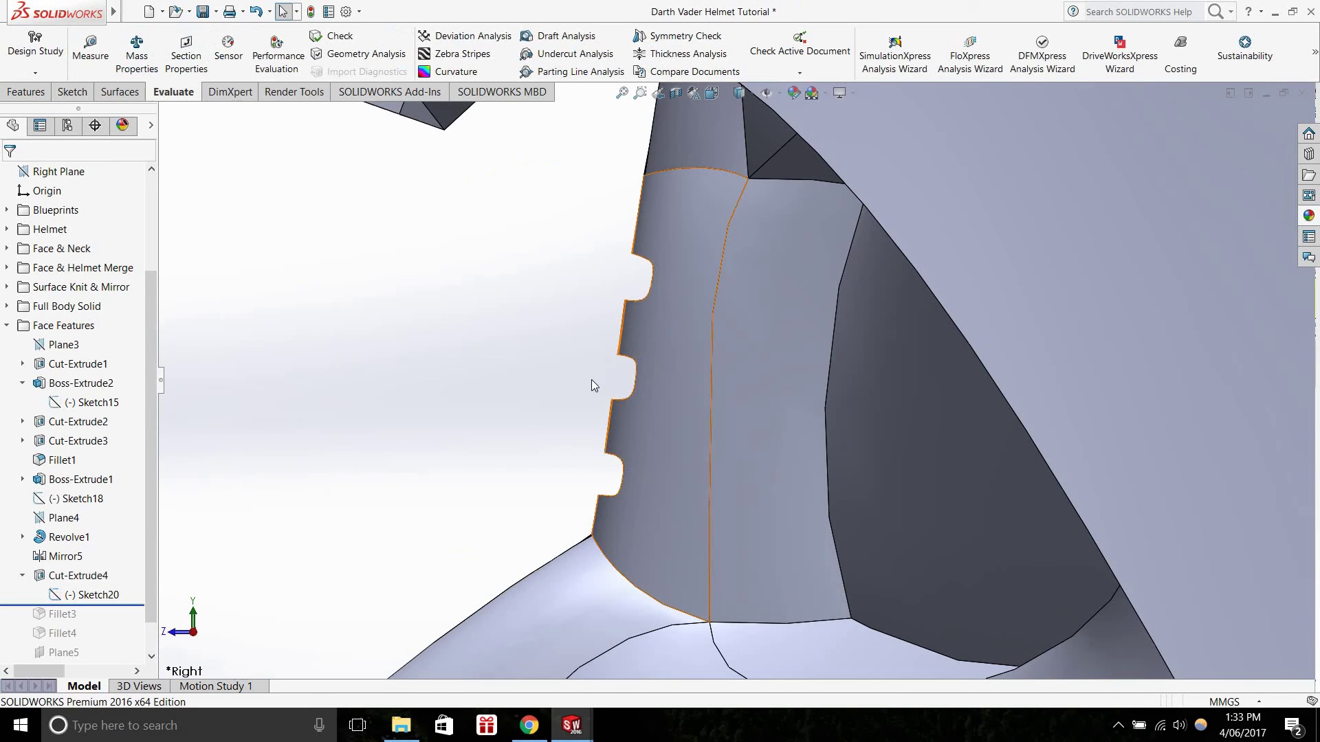
{"action": "scroll", "coordinate": [679, 411], "scroll_direction": "up", "scroll_amount": 11}
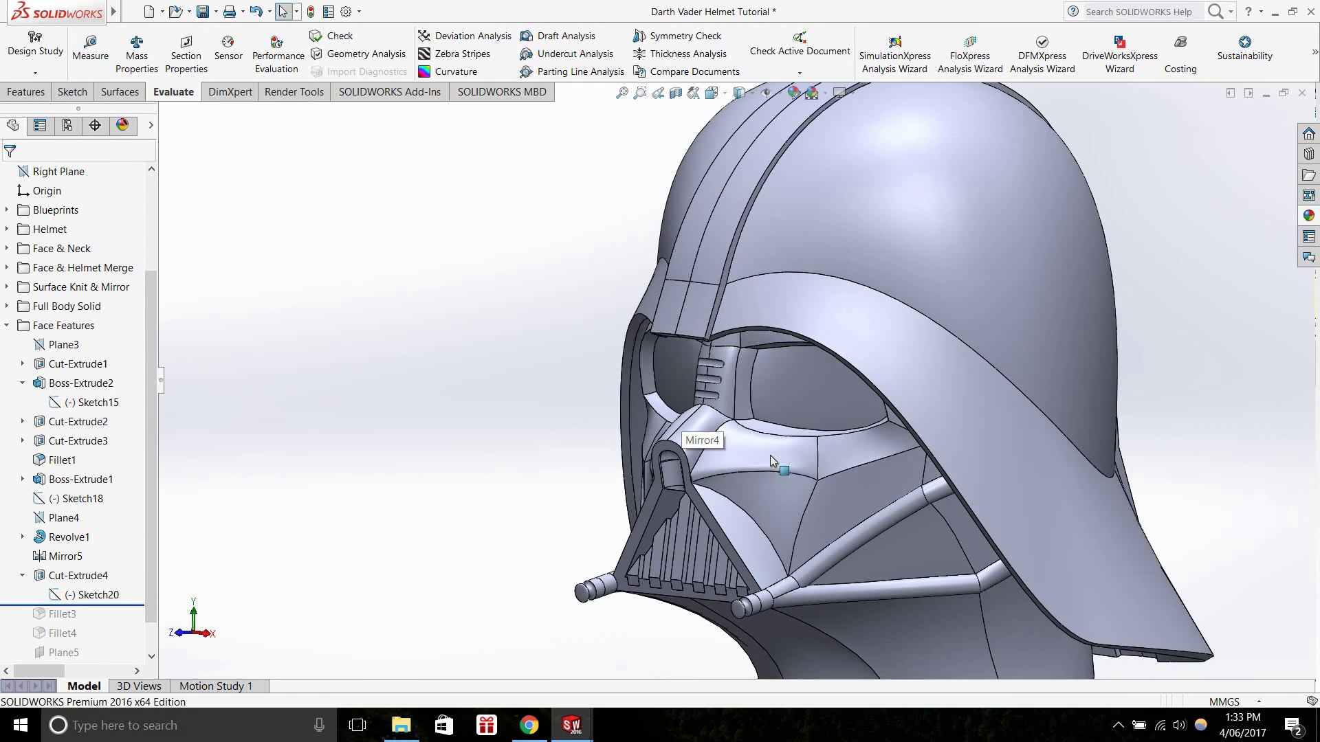
{"action": "scroll", "coordinate": [782, 577], "scroll_direction": "down", "scroll_amount": 3}
{"action": "scroll", "coordinate": [782, 516], "scroll_direction": "up", "scroll_amount": 3}
Roll the history forward past Fillet3 and Fillet4, and highlight each fillet to examine its blend on the neck
{"action": "left_click_drag", "start_coordinate": [123, 607], "coordinate": [122, 640]}
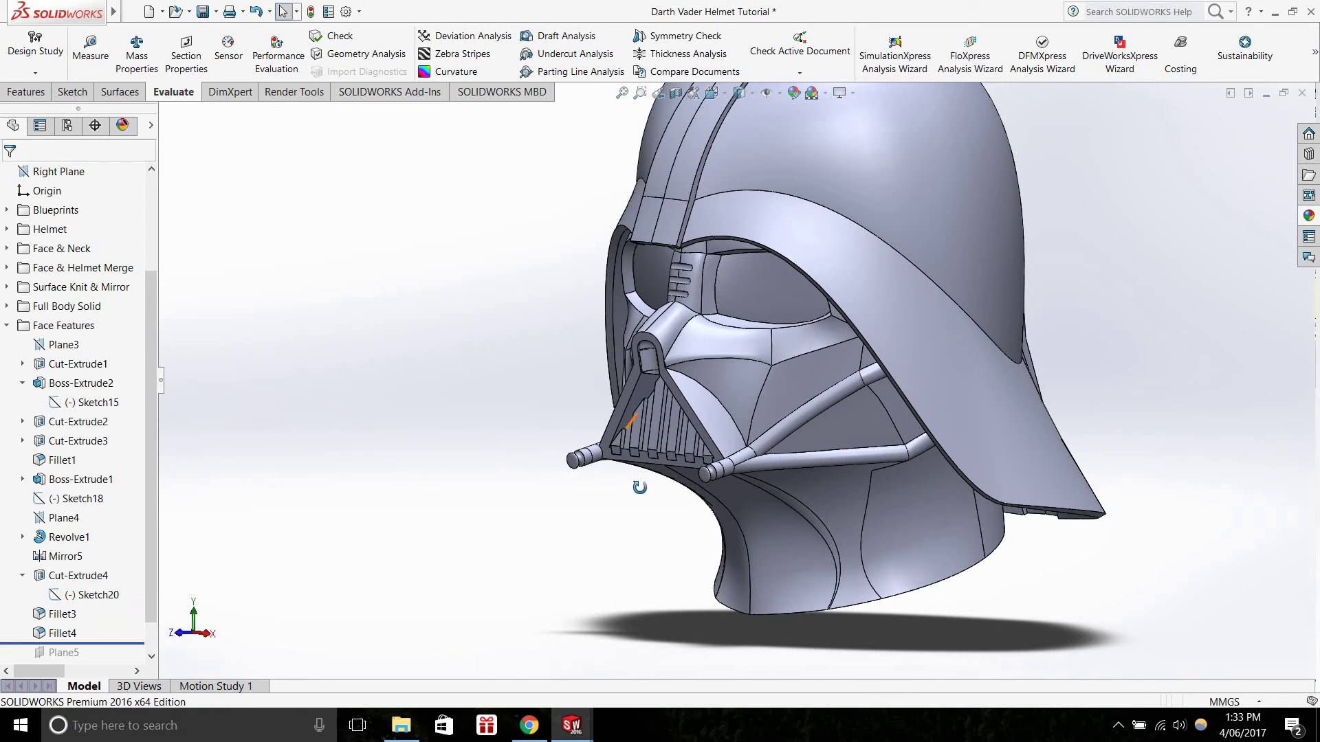
{"action": "left_click", "coordinate": [61, 614]}
{"action": "left_click", "coordinate": [61, 633]}
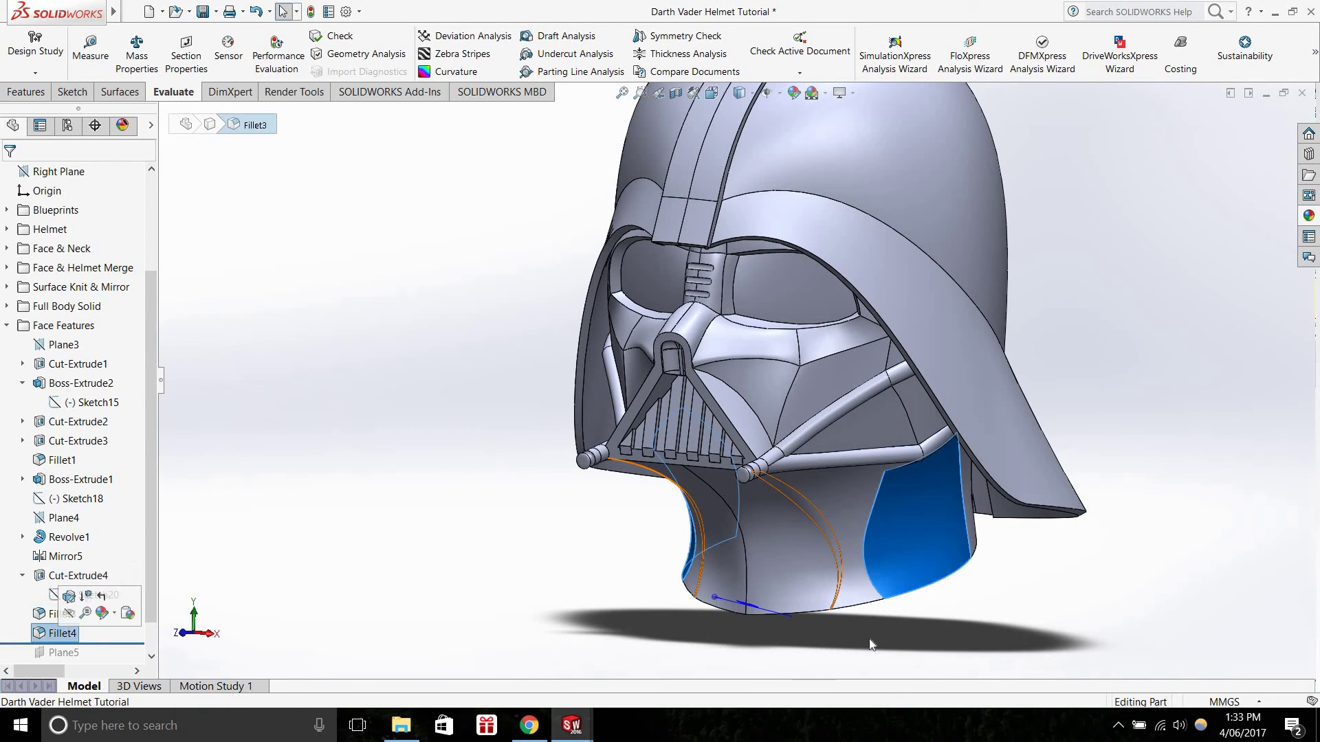
{"action": "scroll", "coordinate": [847, 509], "scroll_direction": "down", "scroll_amount": 2}
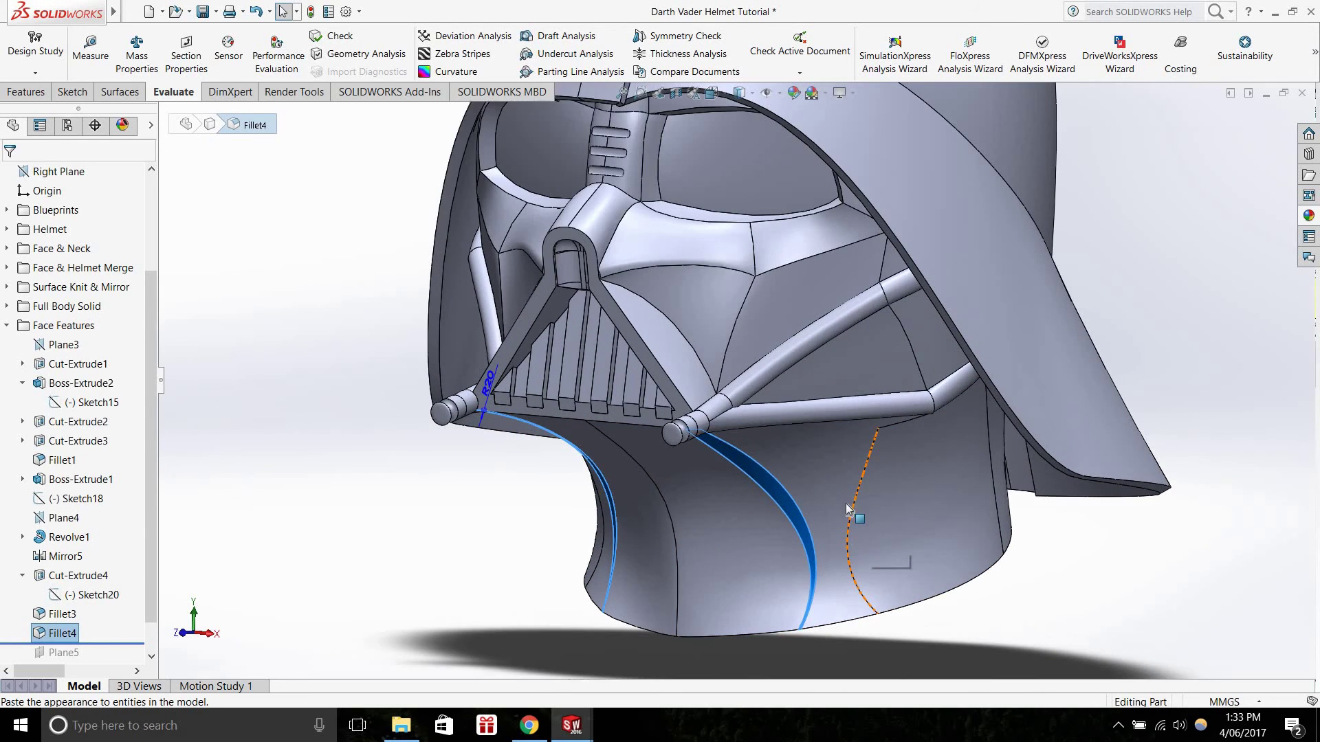
{"action": "scroll", "coordinate": [822, 554], "scroll_direction": "down", "scroll_amount": 2}
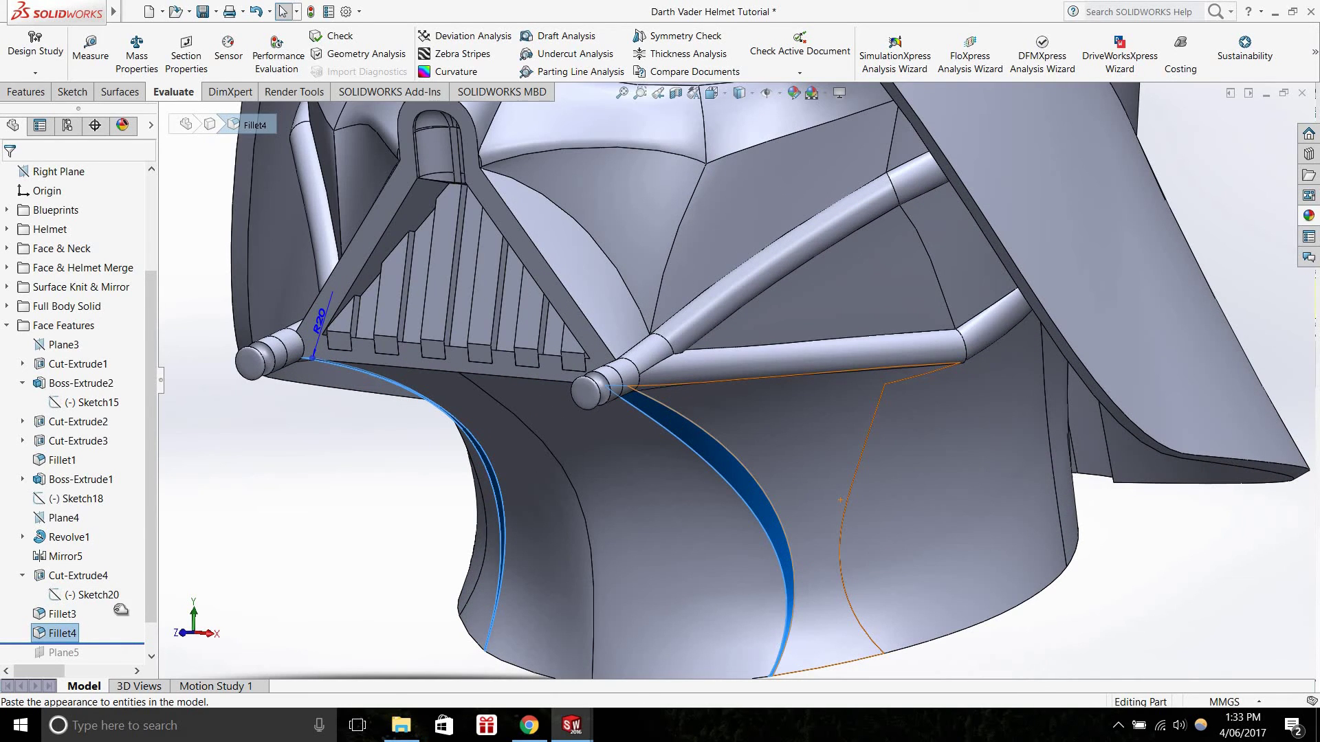
Roll the history back to just before Fillet3 and examine the unfilleted neck surfaces
{"action": "left_click_drag", "start_coordinate": [120, 610], "coordinate": [120, 605]}
{"action": "mouse_move", "coordinate": [763, 493]}
{"action": "middle_mouse_down"}
{"action": "mouse_move", "coordinate": [801, 470]}
{"action": "mouse_move", "coordinate": [589, 503]}
{"action": "mouse_move", "coordinate": [617, 492]}
{"action": "mouse_move", "coordinate": [485, 679]}
{"action": "mouse_move", "coordinate": [498, 672]}
{"action": "middle_mouse_up"}
{"action": "left_click", "coordinate": [617, 492]}
{"action": "left_click", "coordinate": [672, 434]}
{"action": "scroll", "coordinate": [830, 517], "scroll_direction": "up", "scroll_amount": 3}
{"action": "left_click", "coordinate": [637, 528]}
Check the neck in the Chrome reference photo, and return to SOLIDWORKS to inspect the model's neck edges up close
{"action": "left_click", "coordinate": [530, 726]}
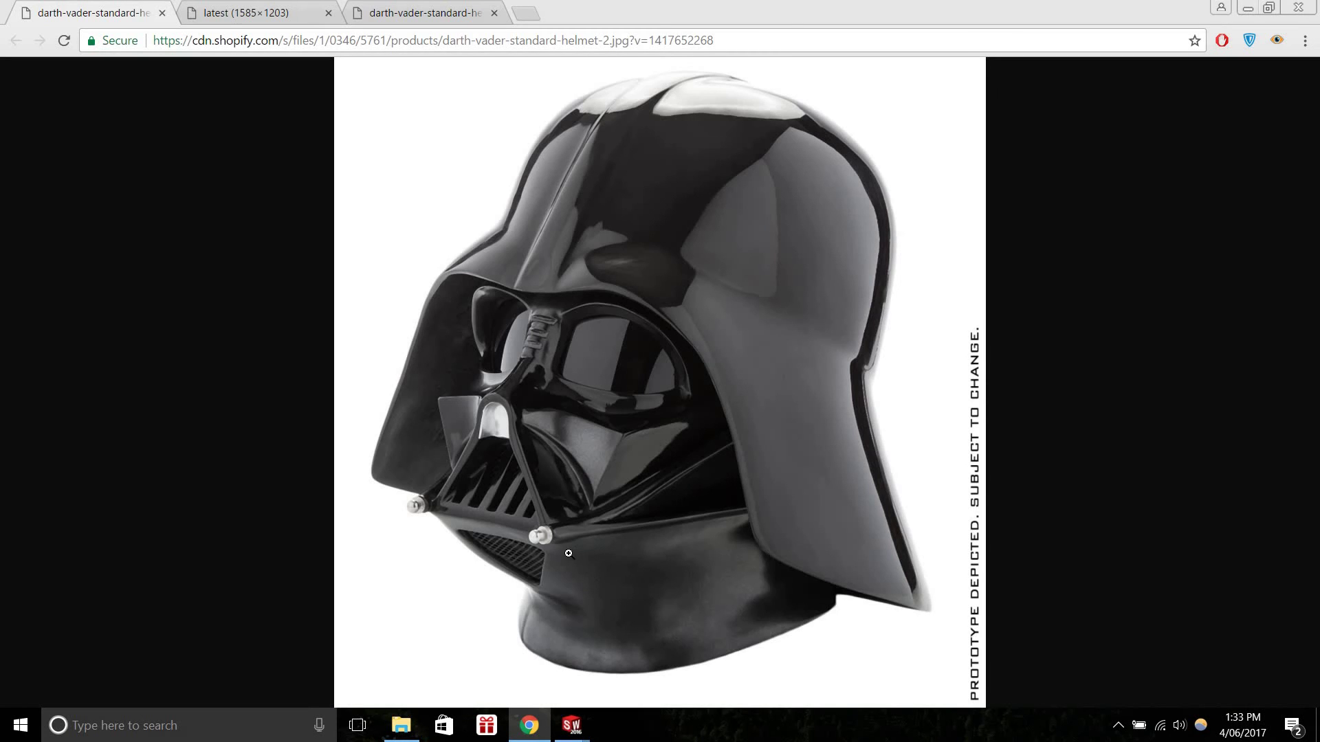
{"action": "left_click", "coordinate": [579, 731]}
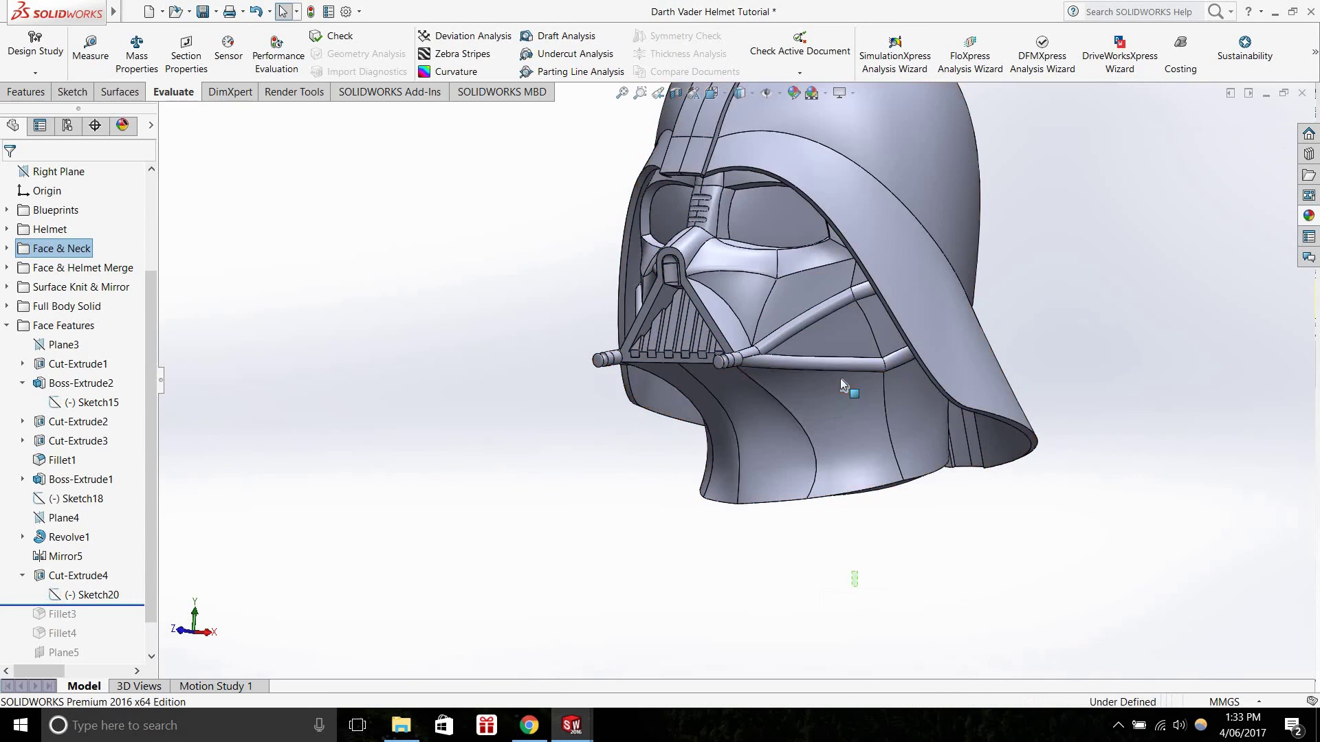
{"action": "scroll", "coordinate": [736, 442], "scroll_direction": "down", "scroll_amount": 3}
{"action": "scroll", "coordinate": [735, 441], "scroll_direction": "down", "scroll_amount": 2}
{"action": "middle_click_drag", "start_coordinate": [707, 457], "coordinate": [736, 440]}
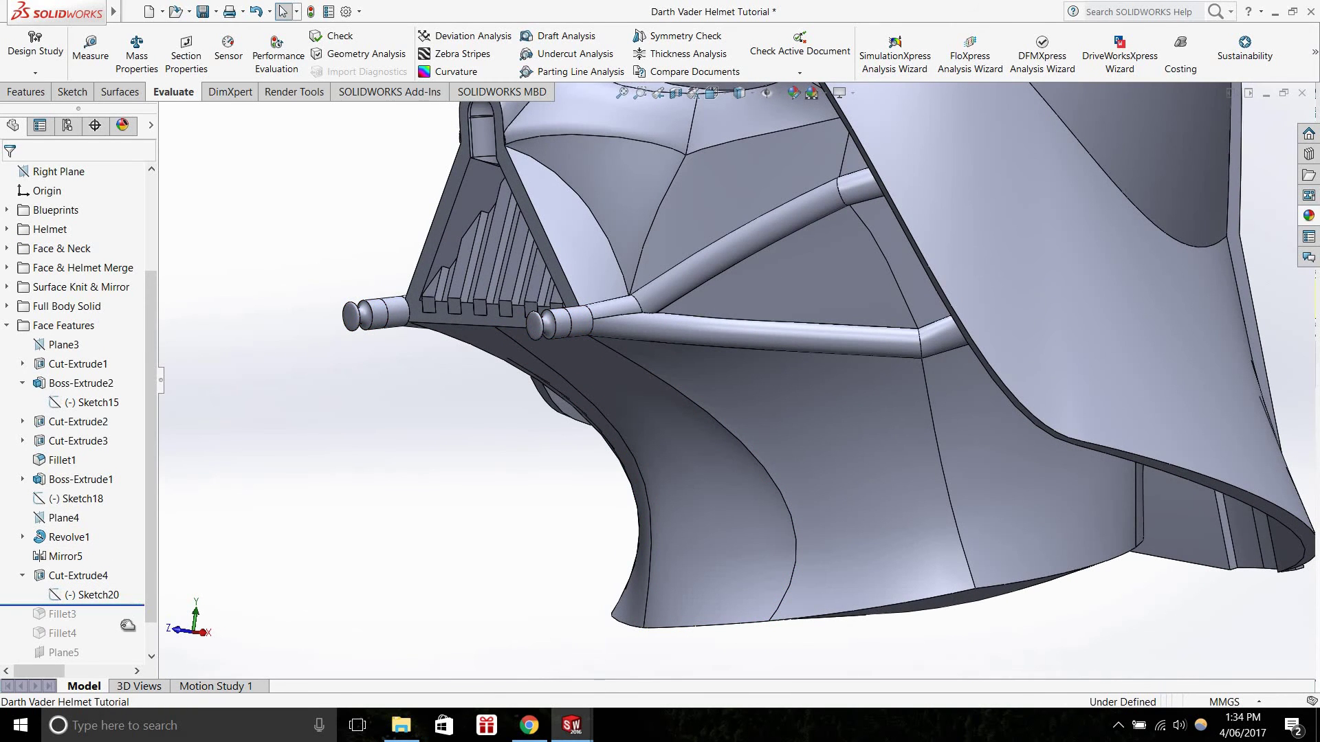
Roll the history forward past Fillet3 and Fillet4, highlight Fillet4 on the neck, and continue past Boss-Extrude3
{"action": "left_click_drag", "start_coordinate": [127, 622], "coordinate": [127, 645]}
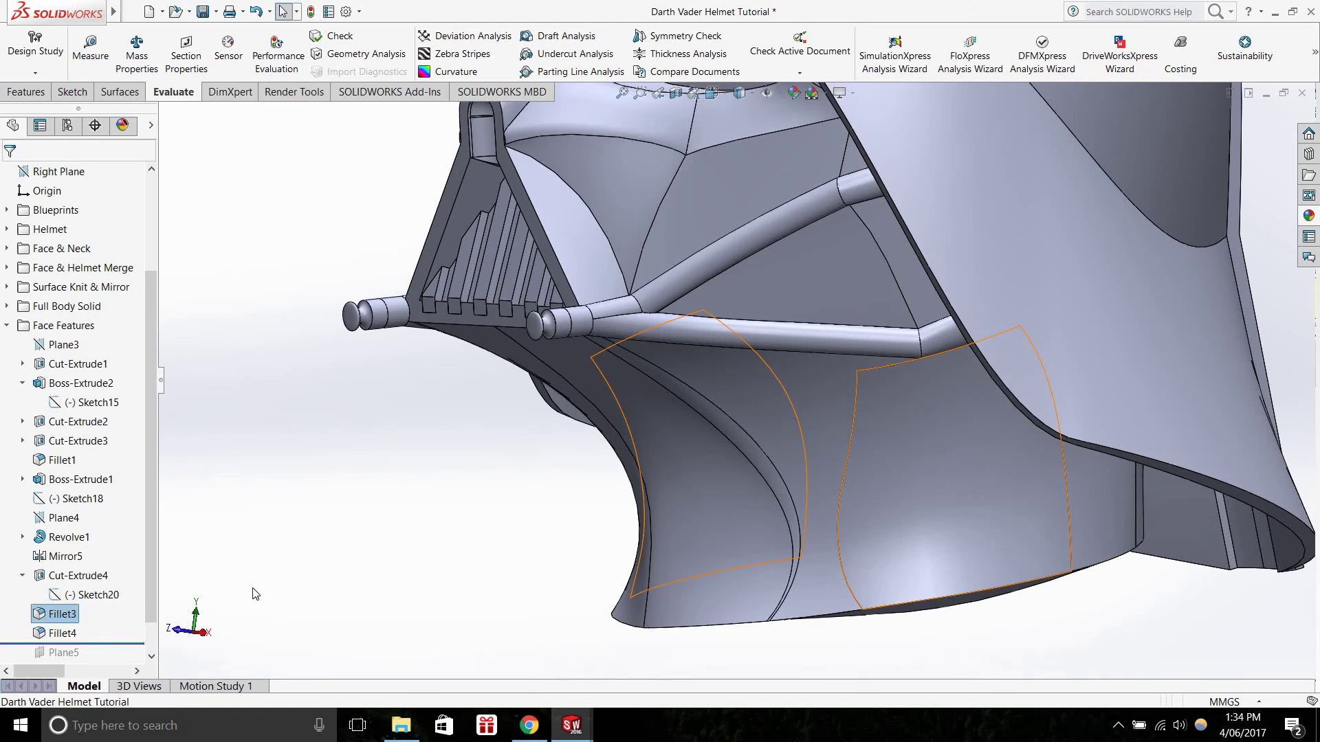
{"action": "left_click", "coordinate": [82, 634]}
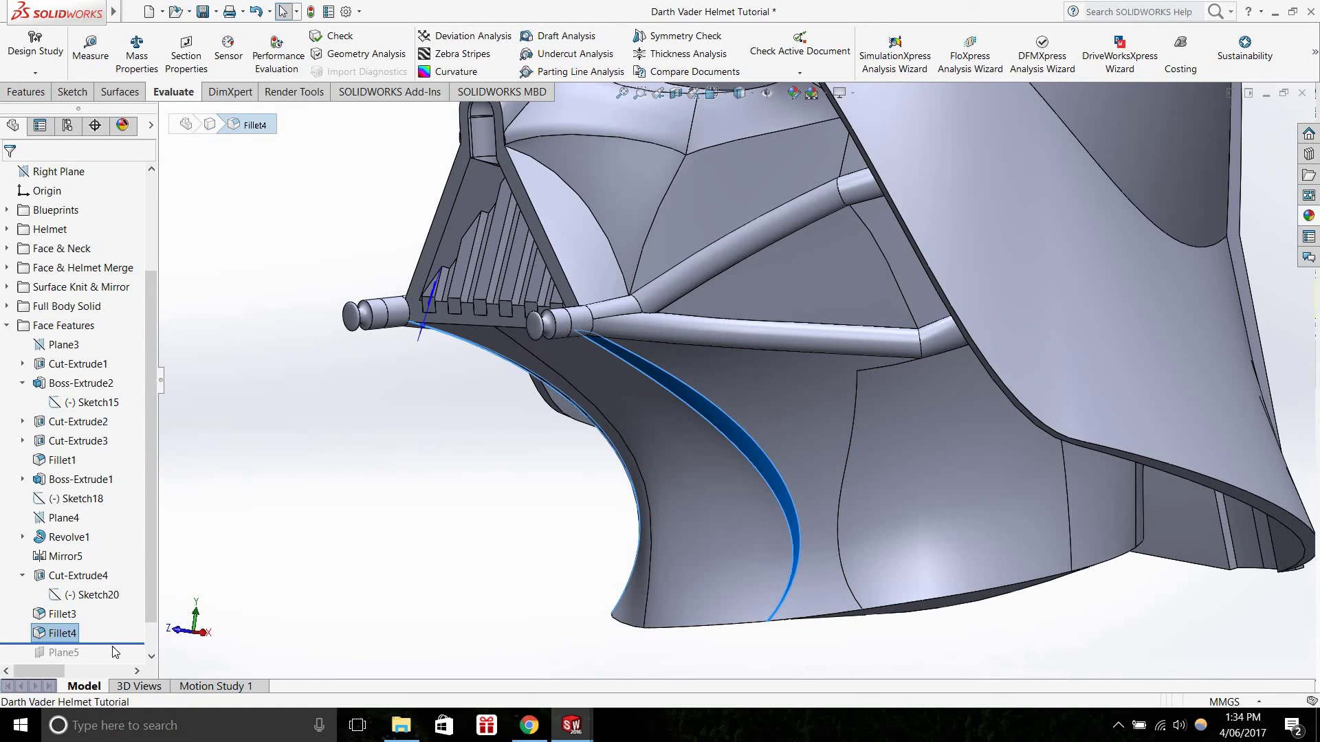
{"action": "left_click_drag", "start_coordinate": [119, 655], "coordinate": [119, 663]}
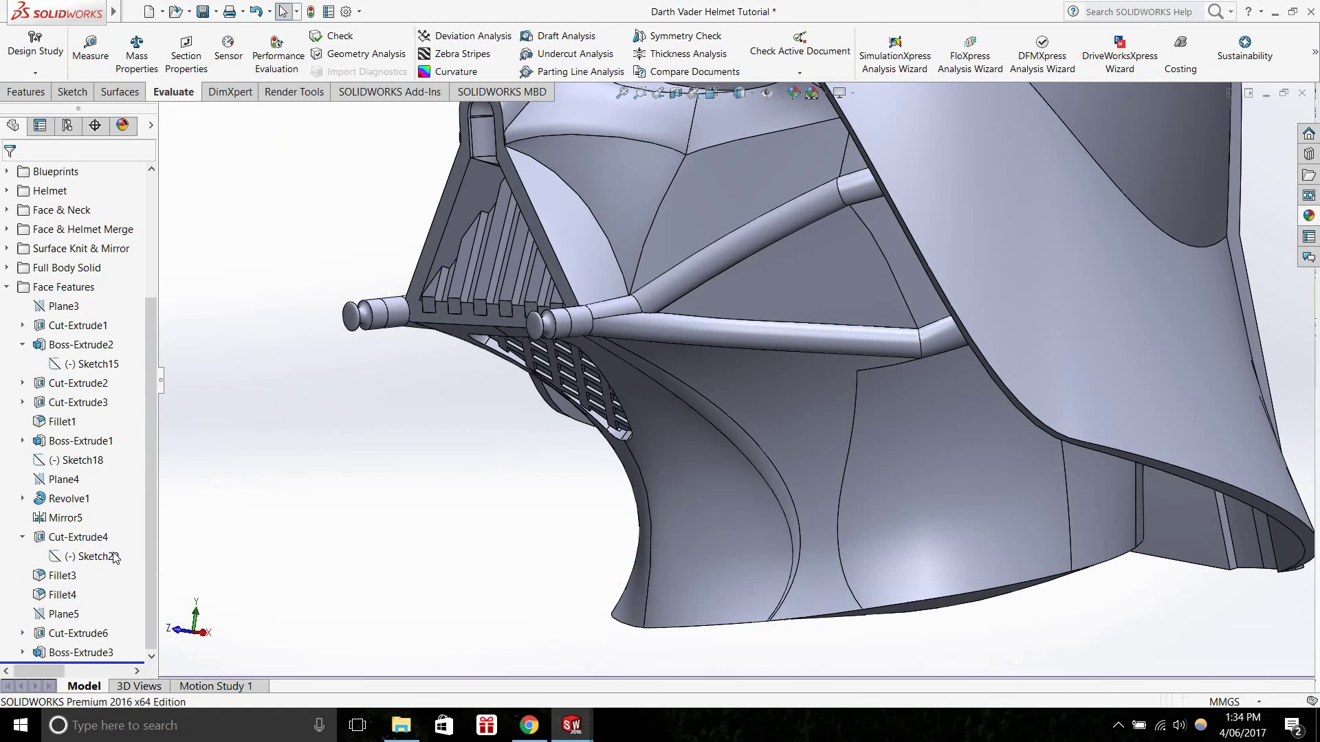
Highlight Plane5, Cut-Extrude6 and Boss-Extrude3 to examine the triangular cutout and its lattice under the mouth
{"action": "left_click", "coordinate": [63, 615]}
{"action": "middle_click_drag", "start_coordinate": [468, 441], "coordinate": [407, 454]}
{"action": "left_click", "coordinate": [88, 636]}
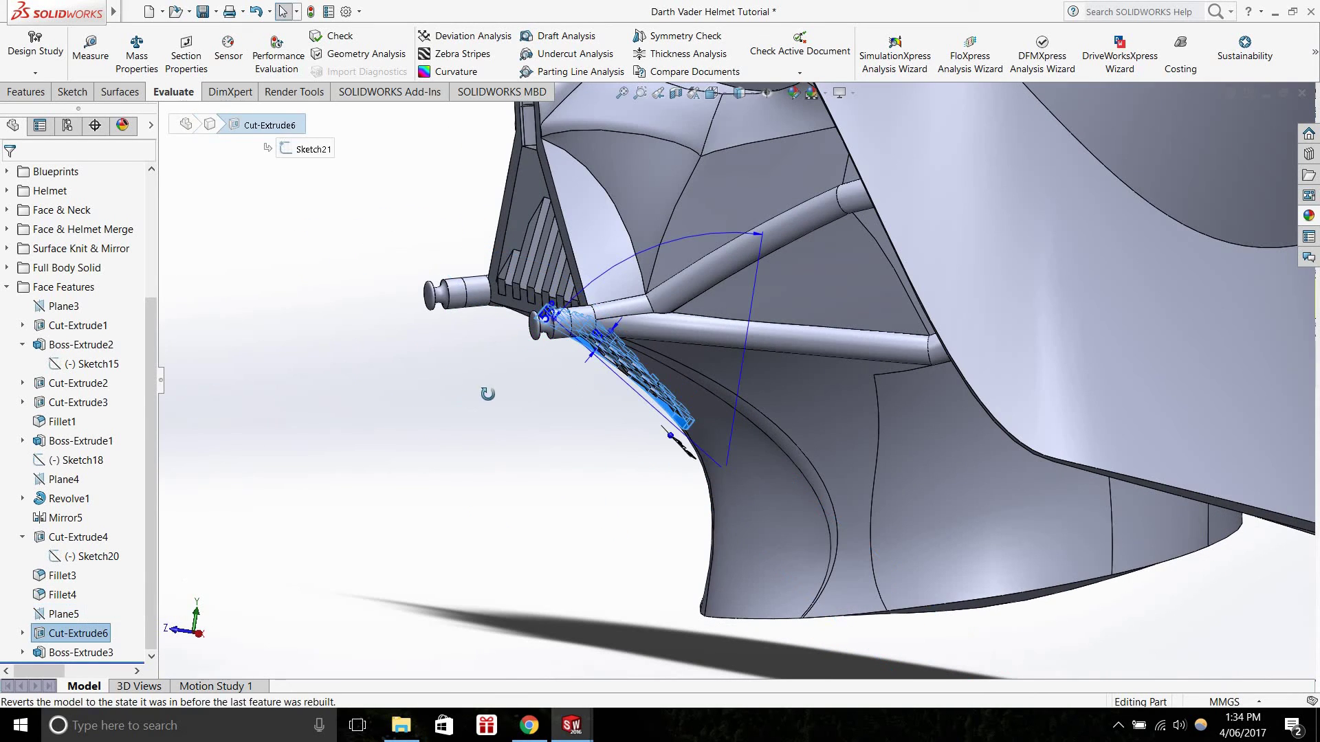
{"action": "key", "text": "ctrl+1"}
{"action": "left_click", "coordinate": [83, 653]}
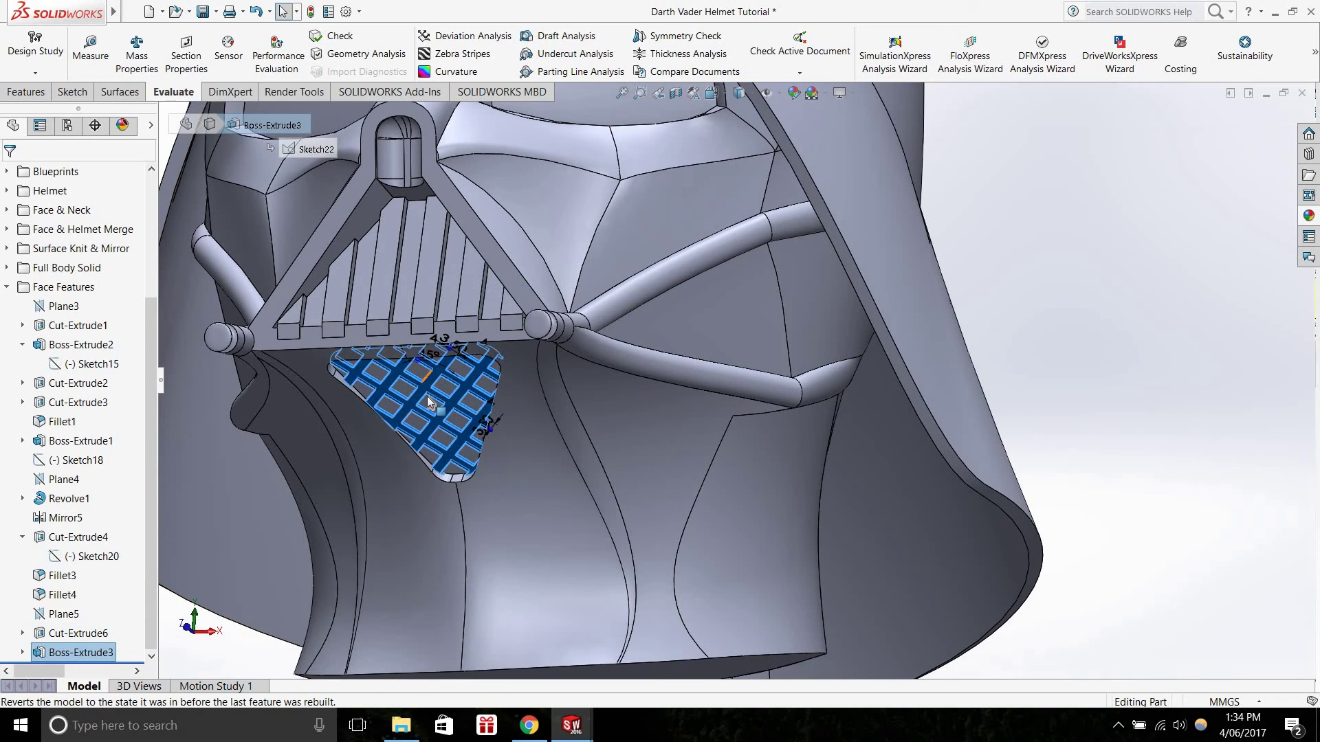
{"action": "key", "text": "f"}
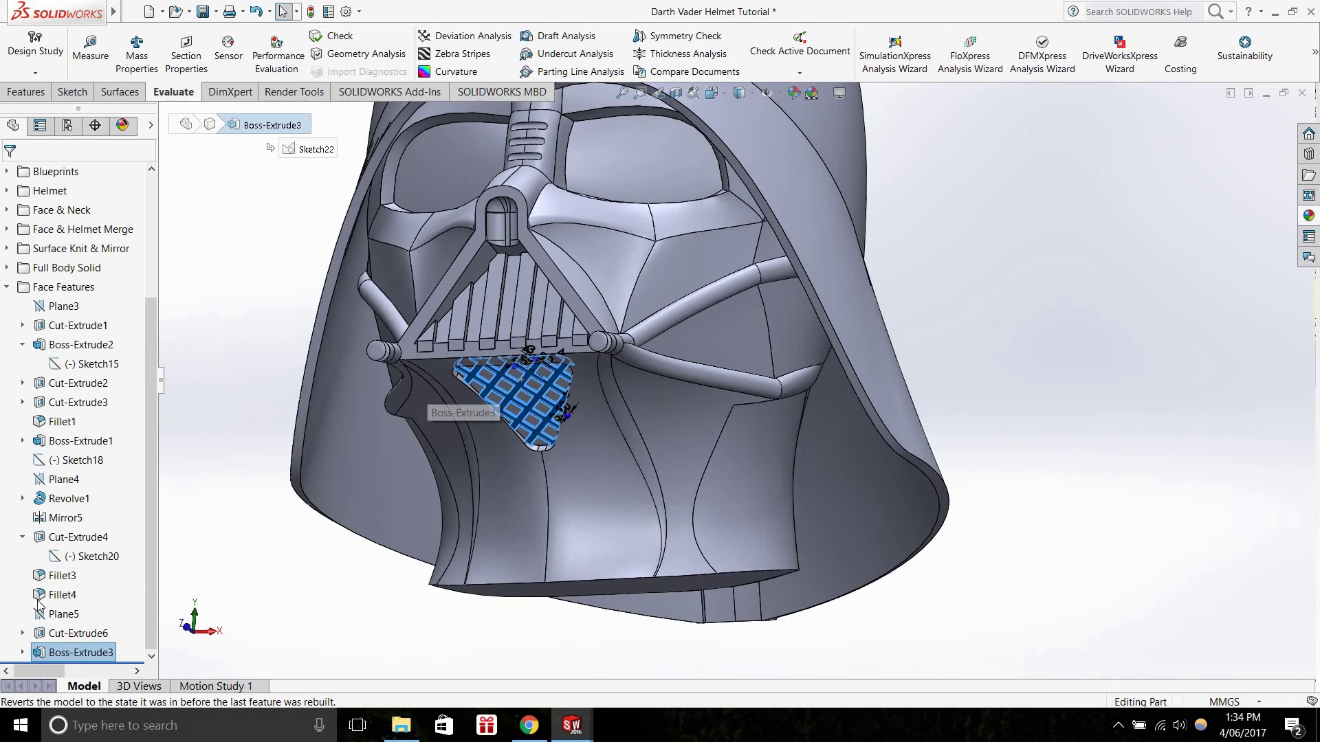
Collapse the Face Features folder and examine the completed helmet from the front
{"action": "left_click", "coordinate": [7, 287]}
{"action": "key", "text": "Escape"}
{"action": "scroll", "coordinate": [415, 369], "scroll_direction": "up", "scroll_amount": 3}
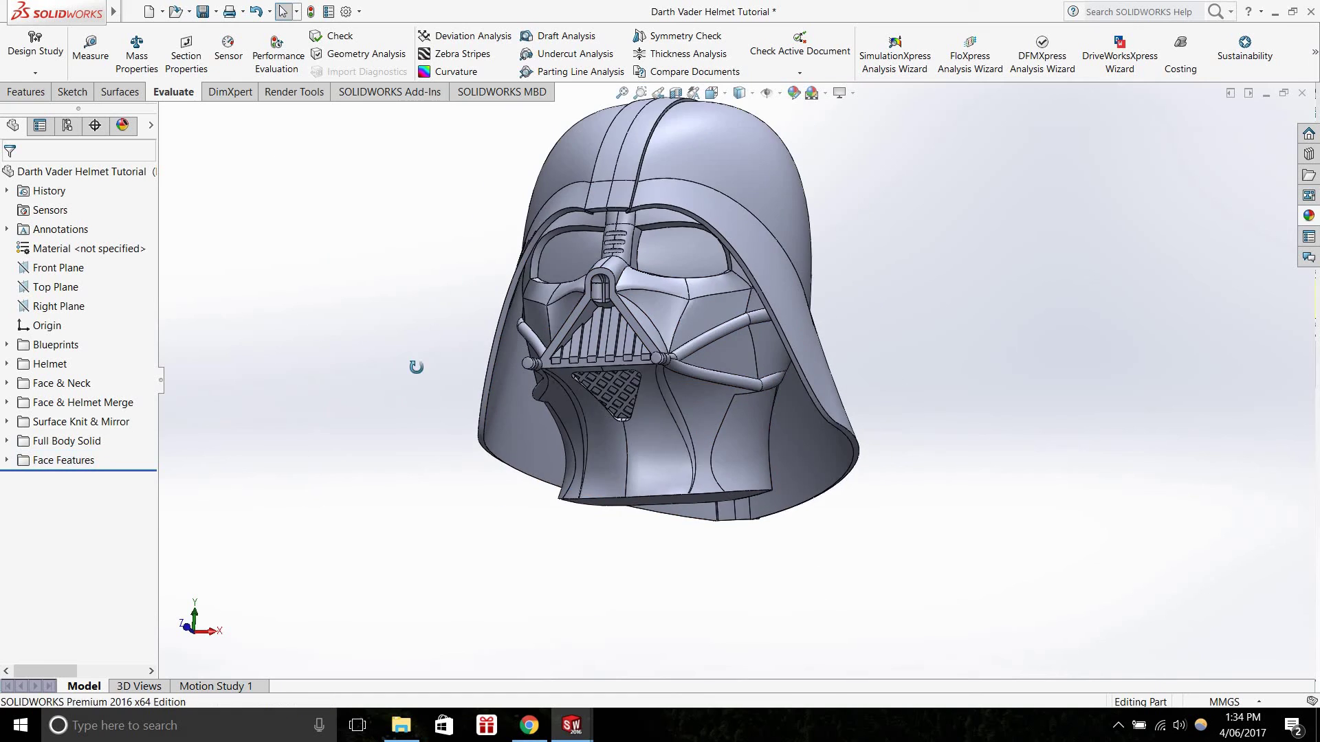
{"action": "middle_click_drag", "start_coordinate": [417, 369], "coordinate": [454, 417]}
{"action": "scroll", "coordinate": [833, 283], "scroll_direction": "down", "scroll_amount": 1}
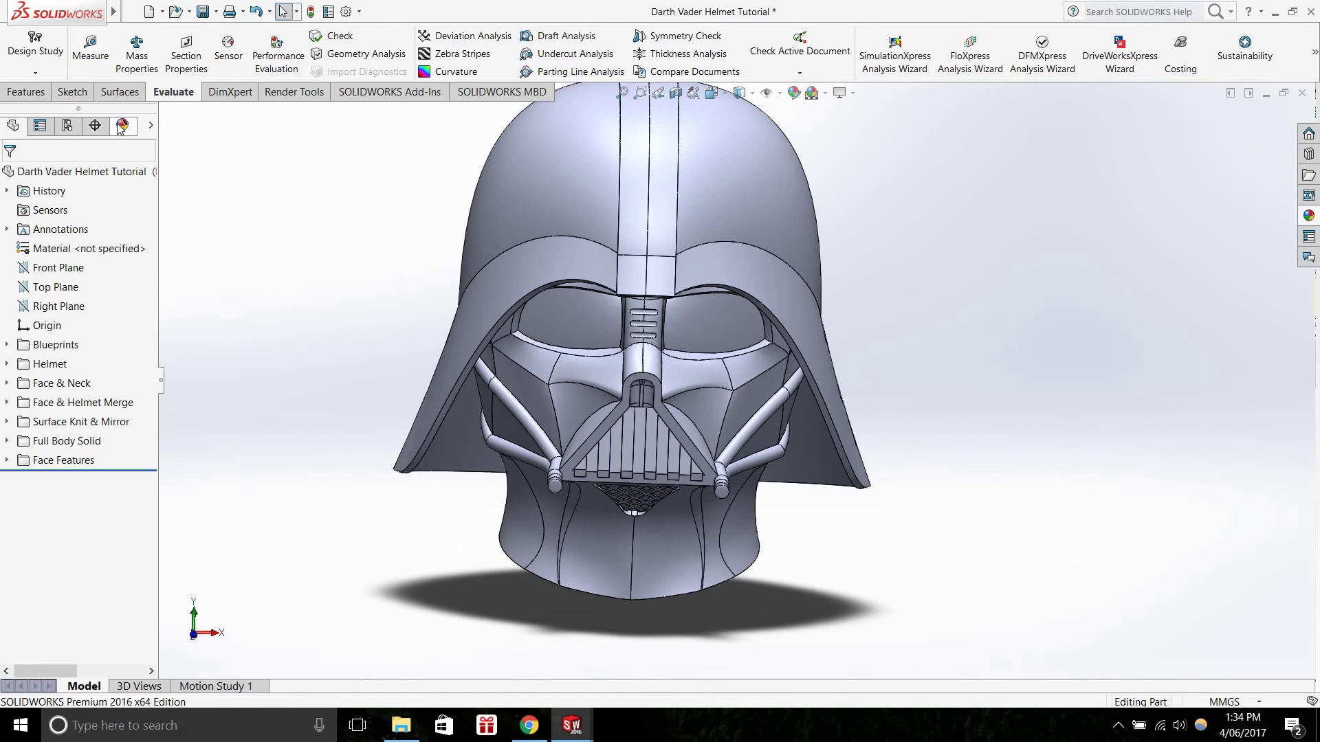
Apply the black high gloss plastic appearance to the whole helmet part
{"action": "left_click", "coordinate": [122, 126]}
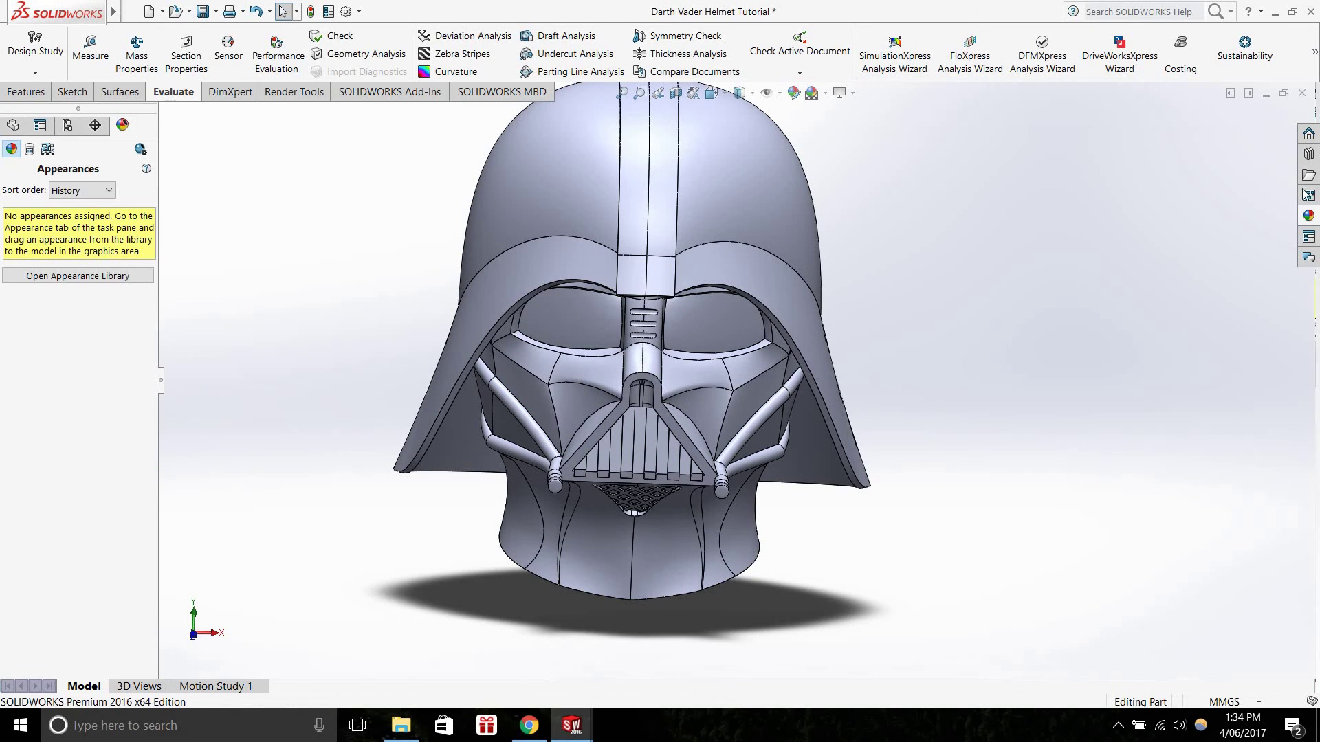
{"action": "left_click", "coordinate": [1308, 215]}
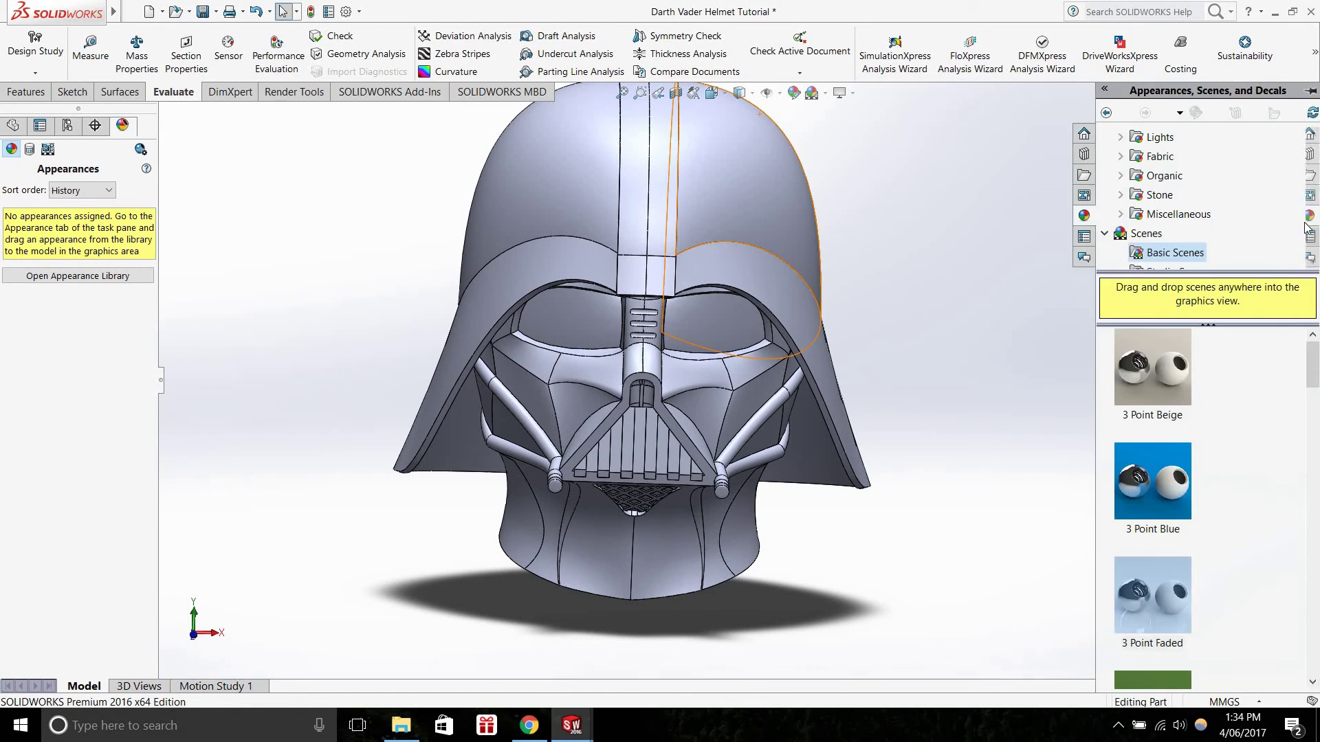
{"action": "left_click", "coordinate": [1141, 234]}
{"action": "scroll", "coordinate": [1162, 206], "scroll_direction": "up", "scroll_amount": 10}
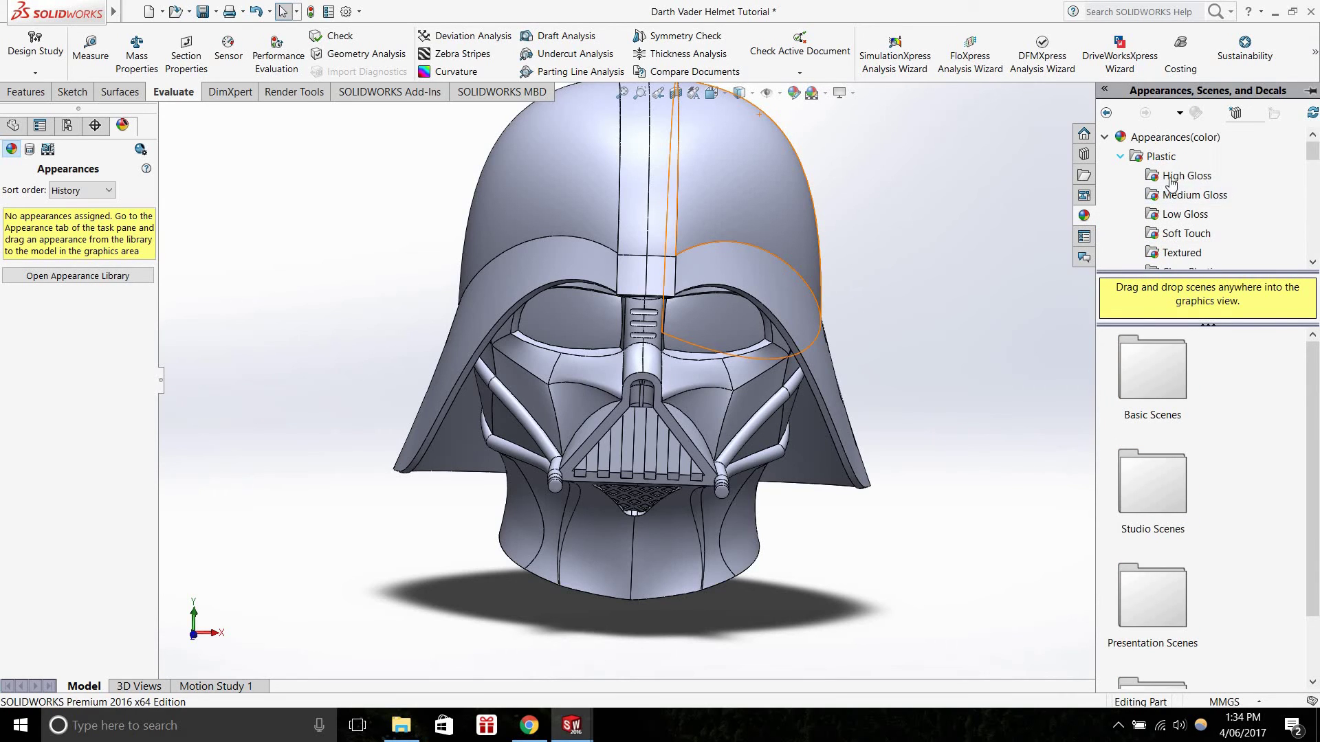
{"action": "left_click", "coordinate": [1171, 180]}
{"action": "scroll", "coordinate": [1210, 433], "scroll_direction": "down", "scroll_amount": 5}
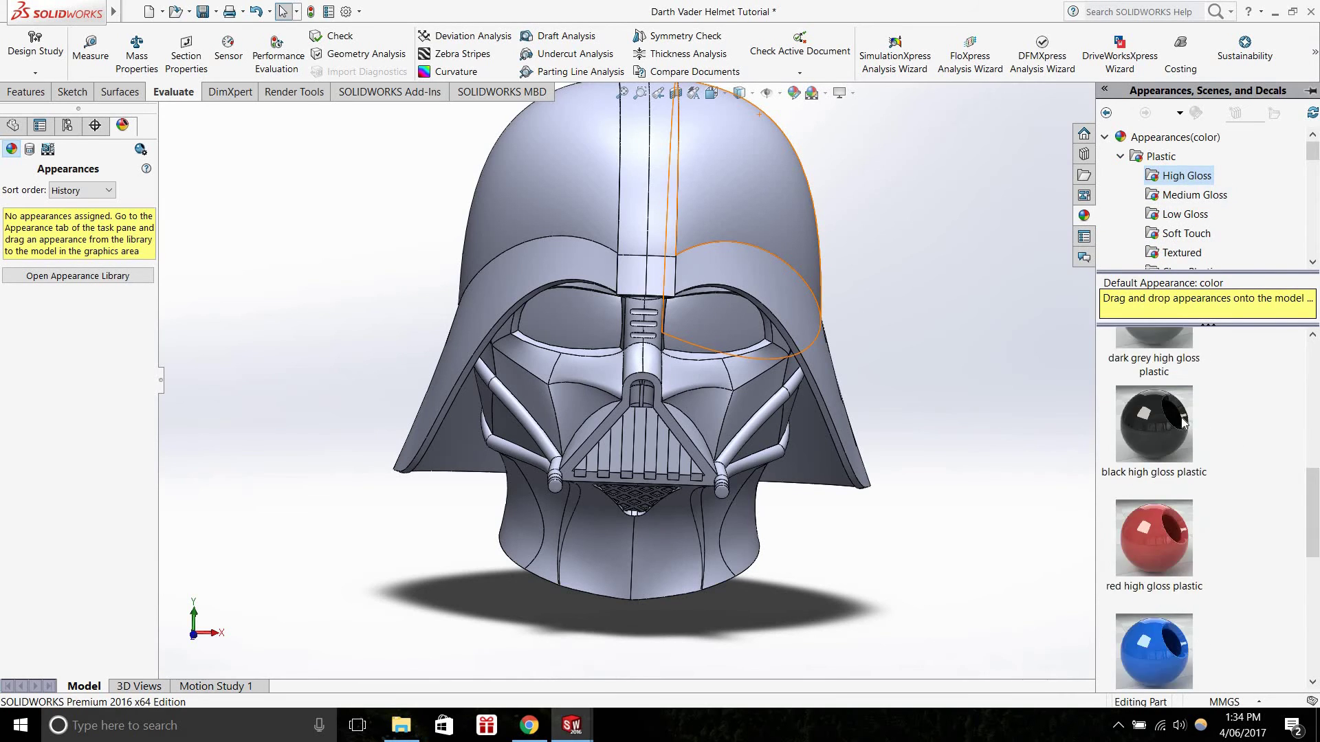
{"action": "left_click_drag", "start_coordinate": [757, 184], "coordinate": [762, 187]}
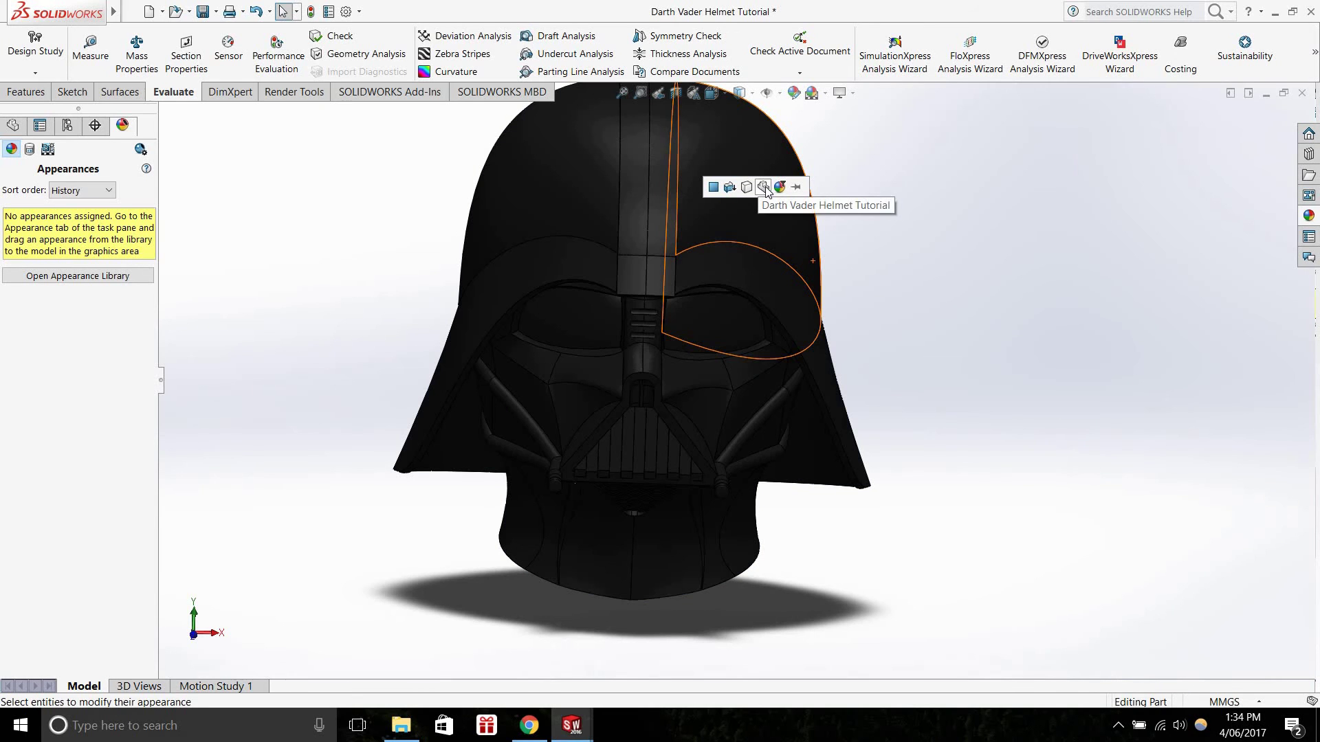
{"action": "left_click", "coordinate": [763, 186]}
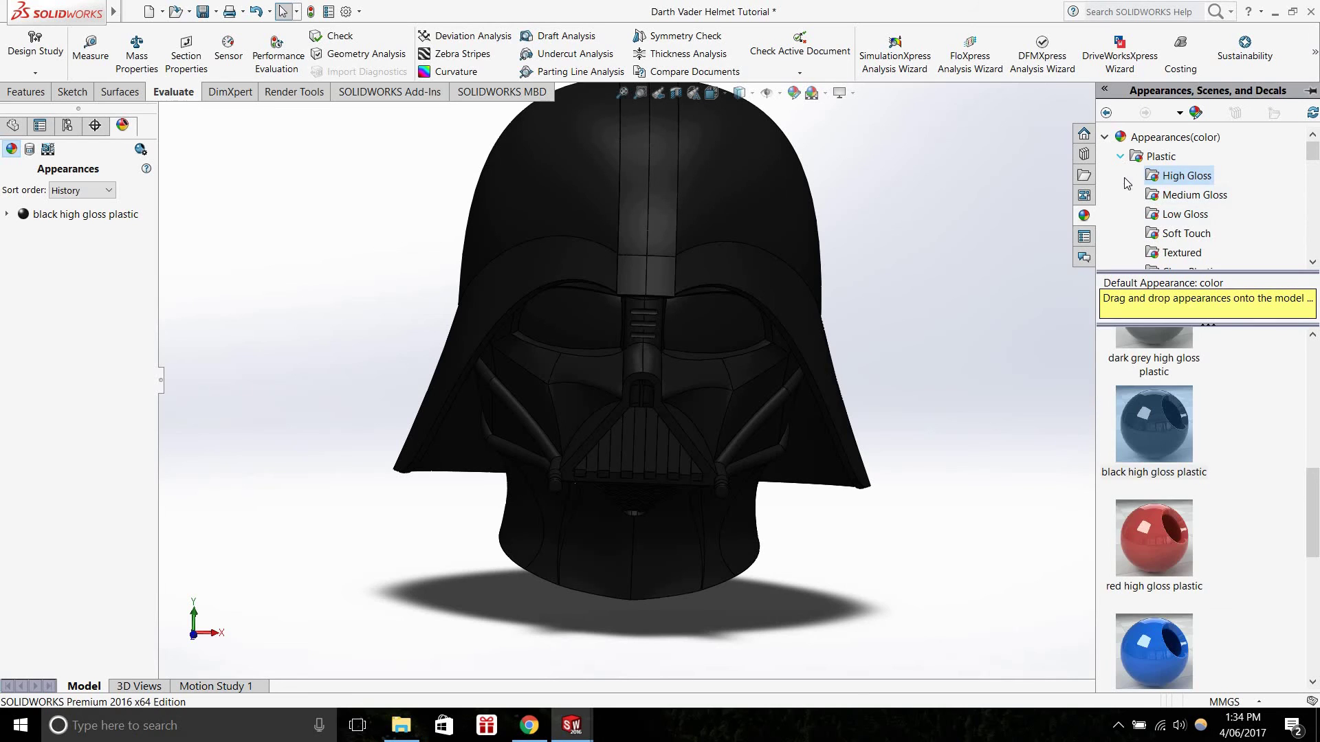
Apply the chromium plate appearance to the end face of the mirrored tube tip, and extend it to the whole Mirror5 feature
{"action": "left_click", "coordinate": [1120, 156]}
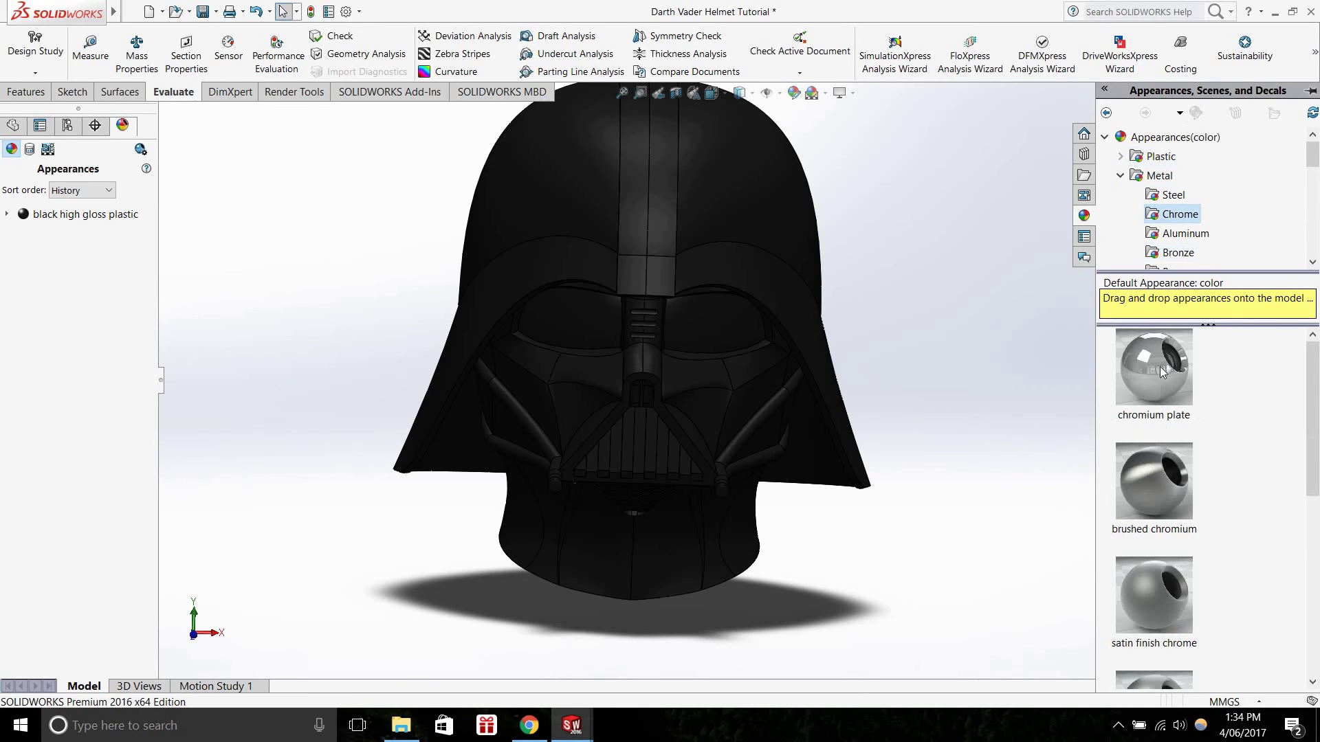
{"action": "scroll", "coordinate": [741, 459], "scroll_direction": "down", "scroll_amount": 3}
{"action": "left_click_drag", "start_coordinate": [704, 506], "coordinate": [777, 514]}
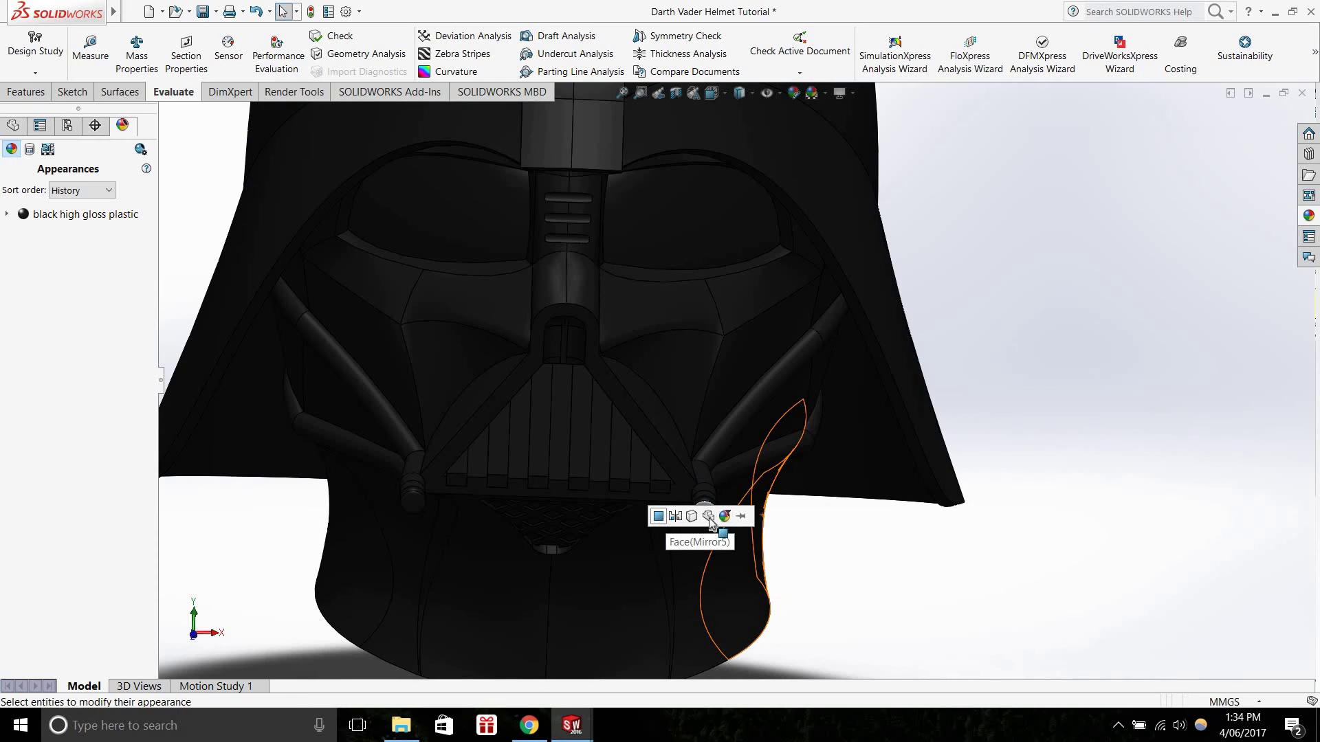
{"action": "left_click", "coordinate": [659, 519]}
{"action": "middle_click_drag", "start_coordinate": [839, 564], "coordinate": [1265, 358]}
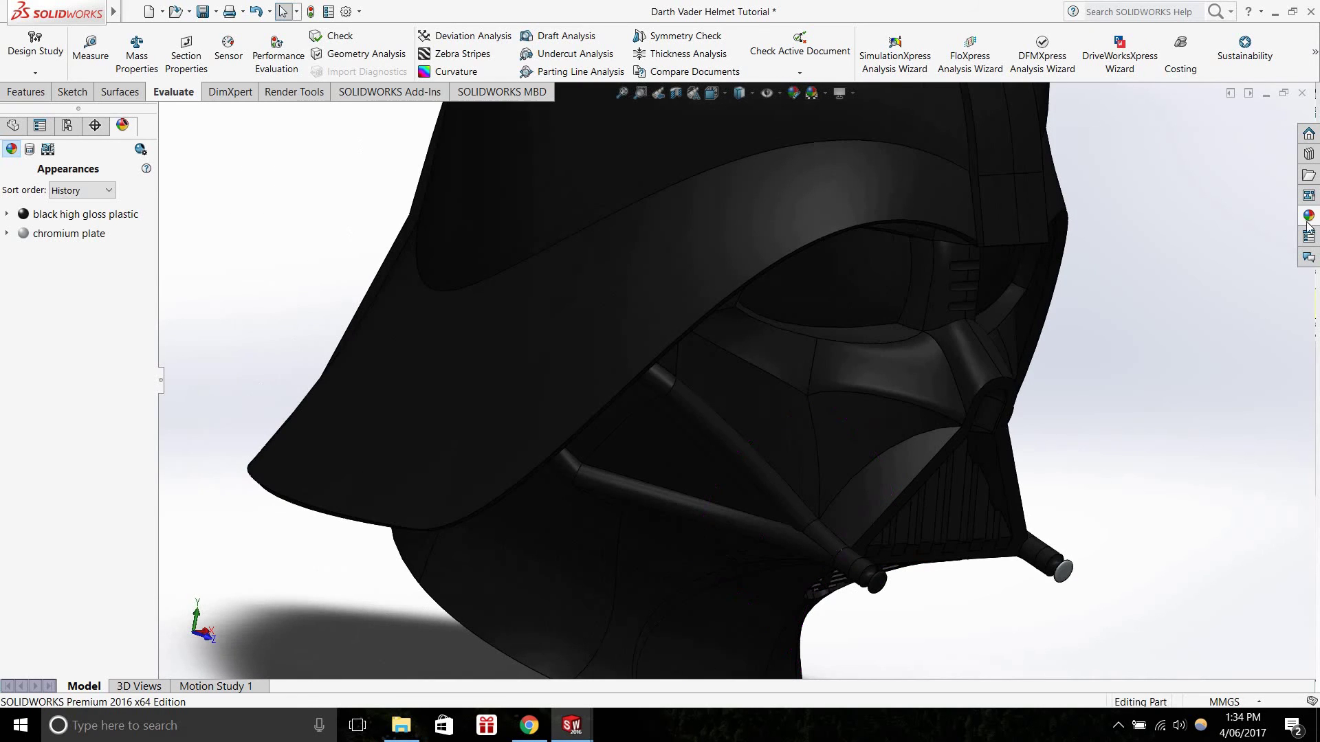
{"action": "left_click", "coordinate": [1309, 216]}
{"action": "left_click_drag", "start_coordinate": [1154, 372], "coordinate": [1048, 560]}
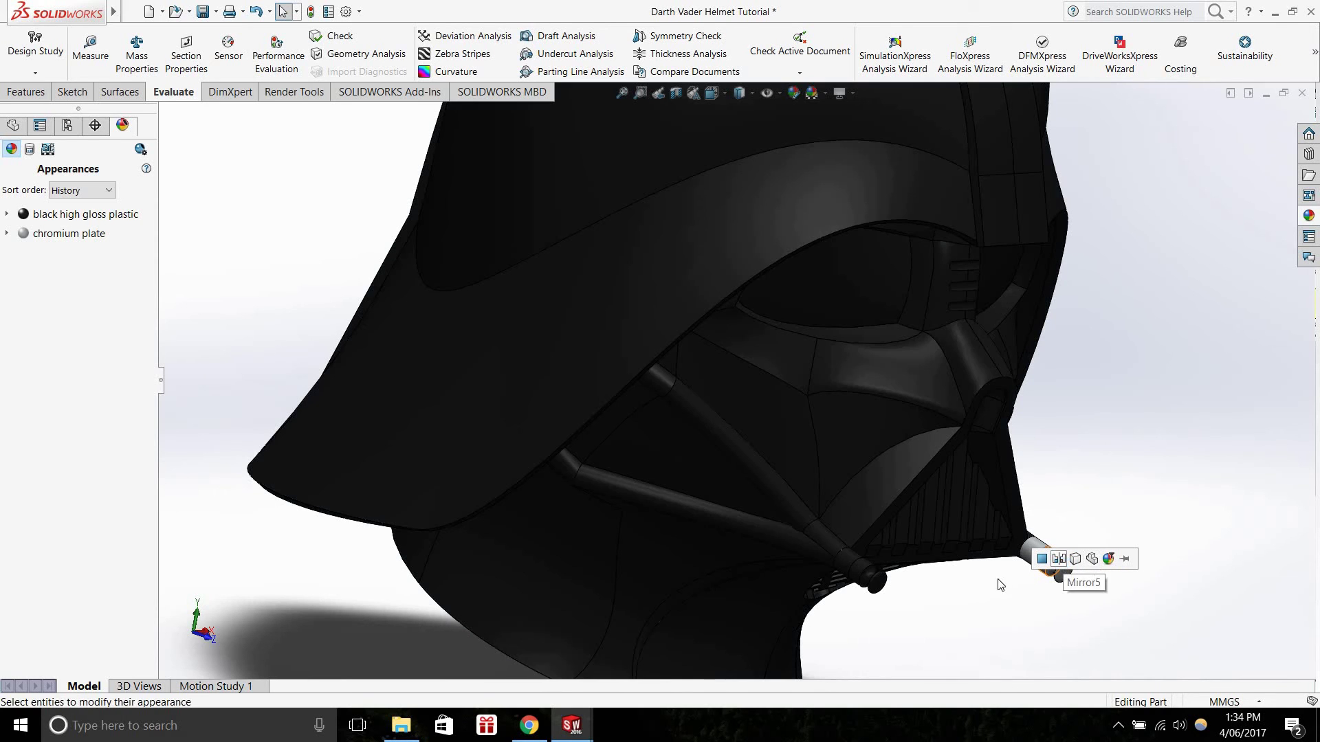
{"action": "left_click", "coordinate": [1059, 558]}
Apply chromium plate to the opposite tube tip and its adjoining Boss-Extrude1 face
{"action": "scroll", "coordinate": [921, 566], "scroll_direction": "down", "scroll_amount": 3}
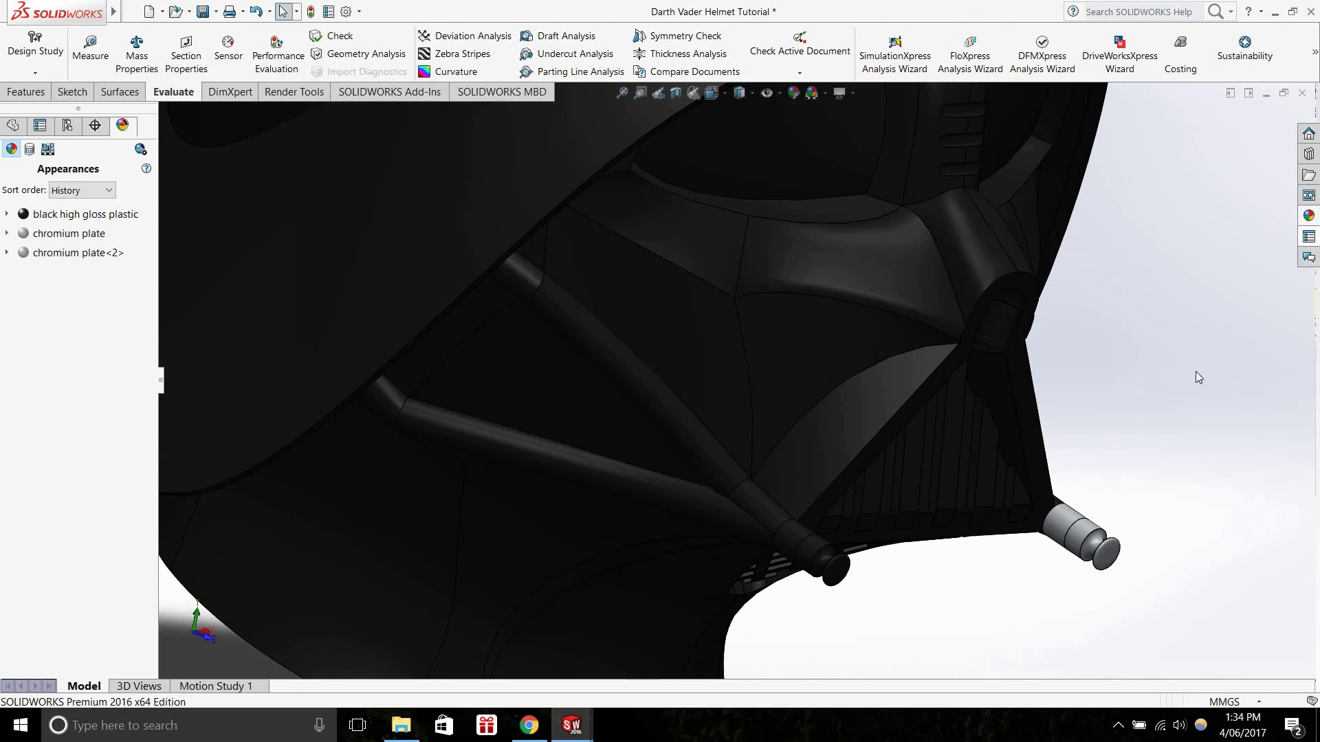
{"action": "left_click", "coordinate": [1308, 215]}
{"action": "left_click_drag", "start_coordinate": [872, 553], "coordinate": [812, 559]}
{"action": "left_click", "coordinate": [811, 554]}
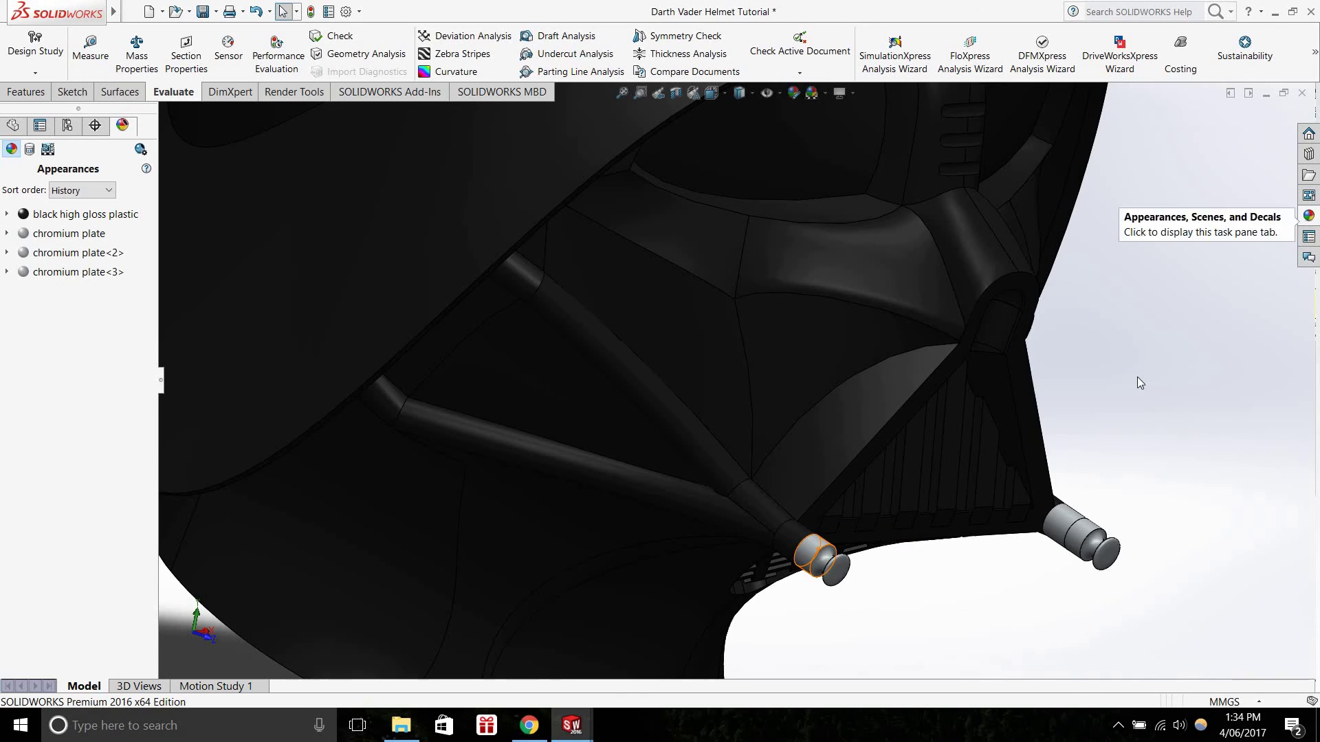
{"action": "left_click", "coordinate": [1309, 215]}
{"action": "left_click_drag", "start_coordinate": [1223, 374], "coordinate": [789, 548]}
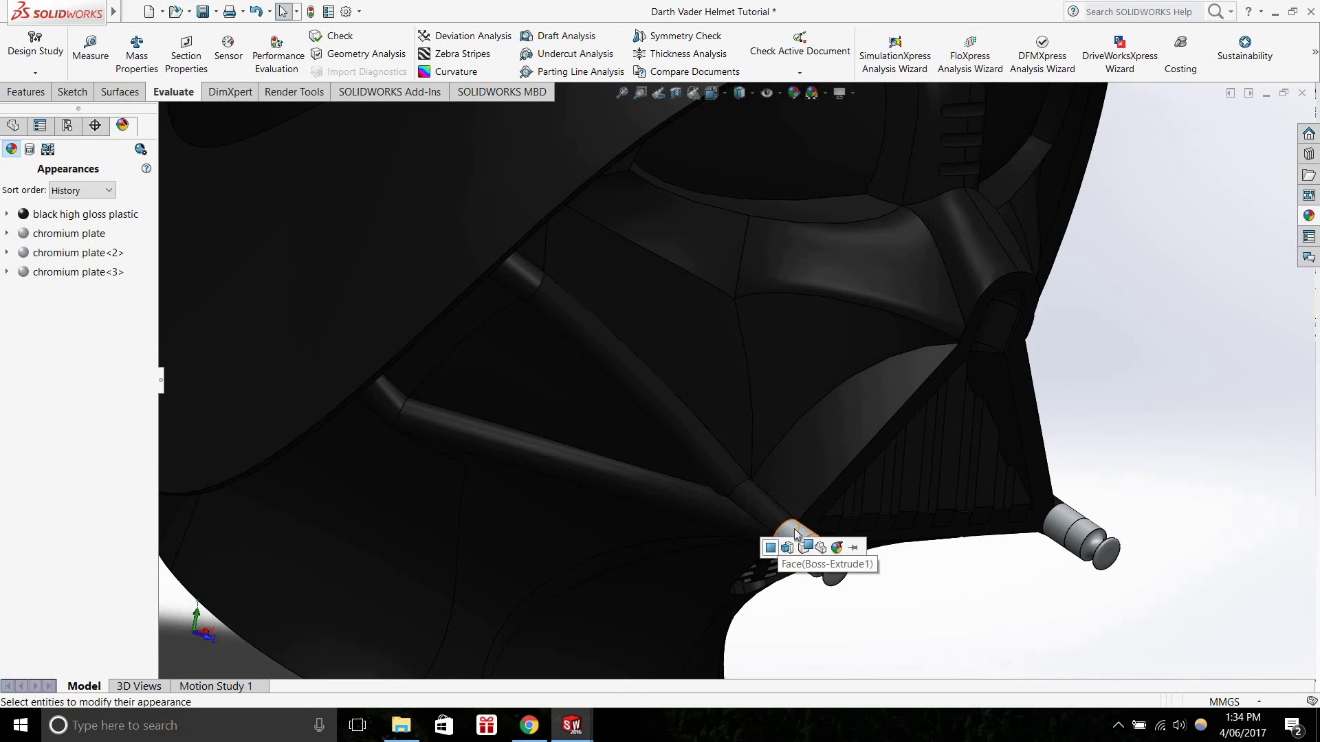
{"action": "left_click", "coordinate": [803, 546]}
{"action": "scroll", "coordinate": [896, 485], "scroll_direction": "up", "scroll_amount": 4}
{"action": "middle_click_drag", "start_coordinate": [822, 475], "coordinate": [770, 474]}
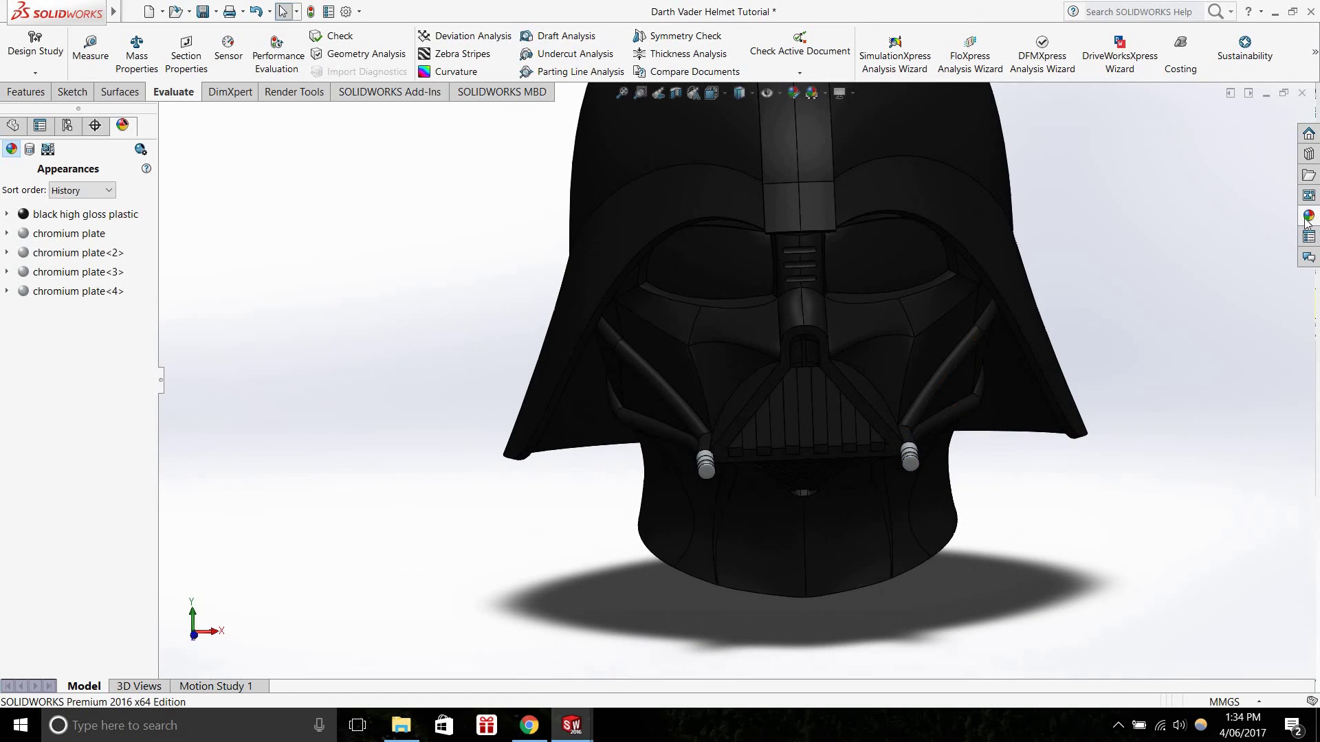
Apply chromium plate to a curved inner face of the nose cut
{"action": "left_click", "coordinate": [1309, 216]}
{"action": "left_click_drag", "start_coordinate": [1170, 367], "coordinate": [819, 360]}
{"action": "left_click", "coordinate": [824, 358]}
{"action": "scroll", "coordinate": [816, 370], "scroll_direction": "down", "scroll_amount": 3}
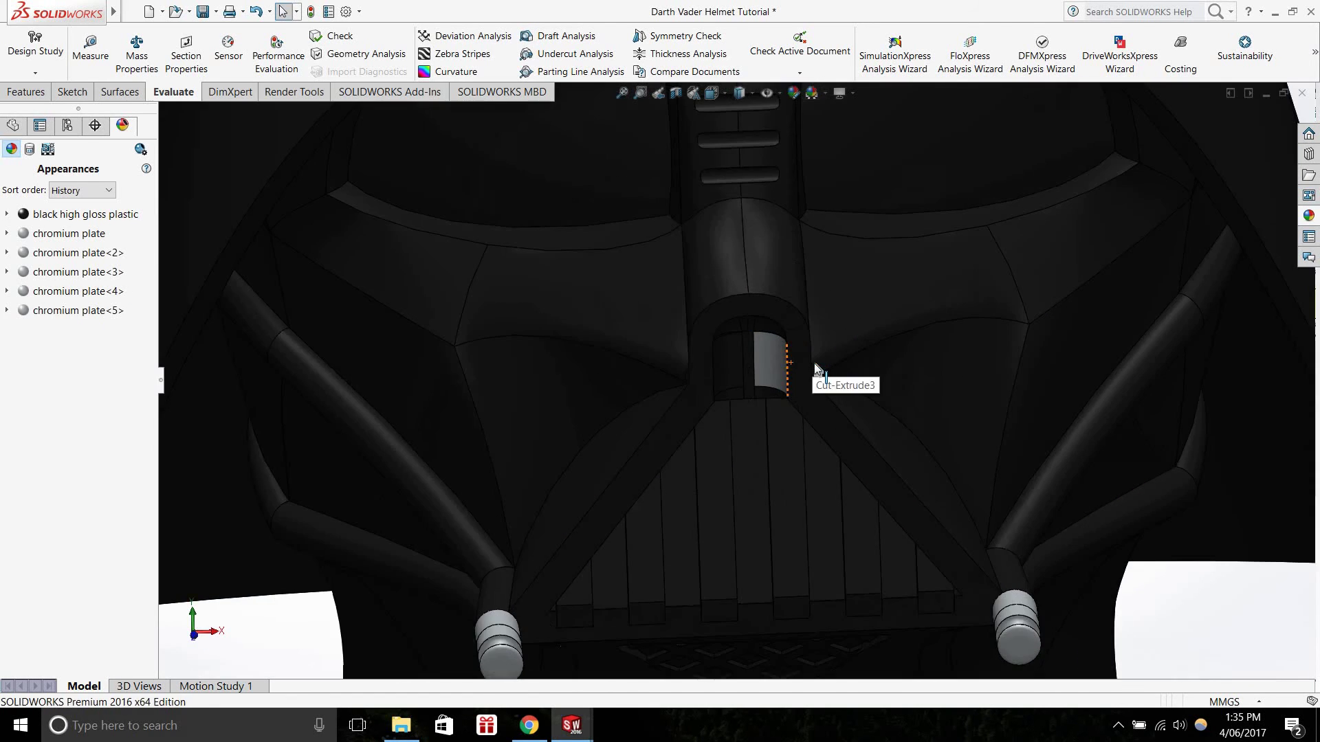
{"action": "scroll", "coordinate": [812, 372], "scroll_direction": "up", "scroll_amount": 5}
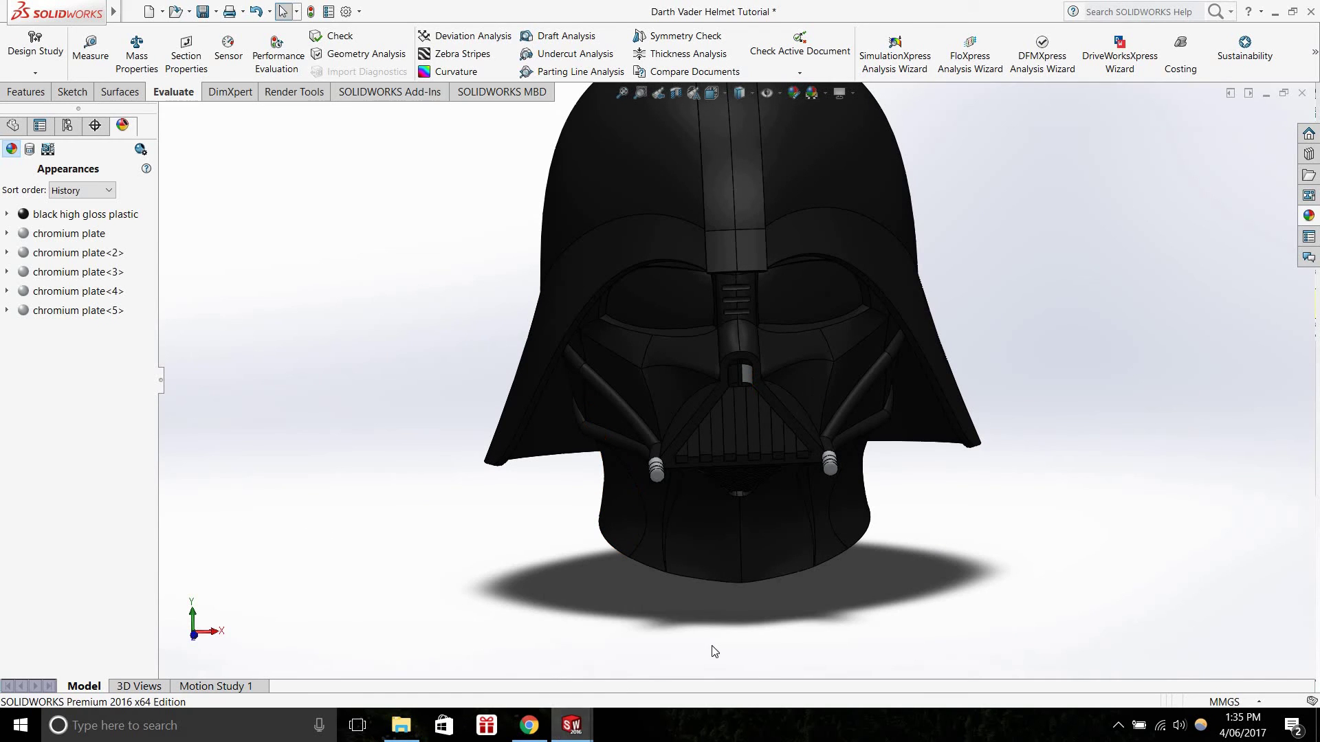
Switch to the finished Darth Vader Helmet document and change its display style to shaded with edges
{"action": "mouse_move", "coordinate": [572, 725]}
{"action": "left_click", "coordinate": [666, 663]}
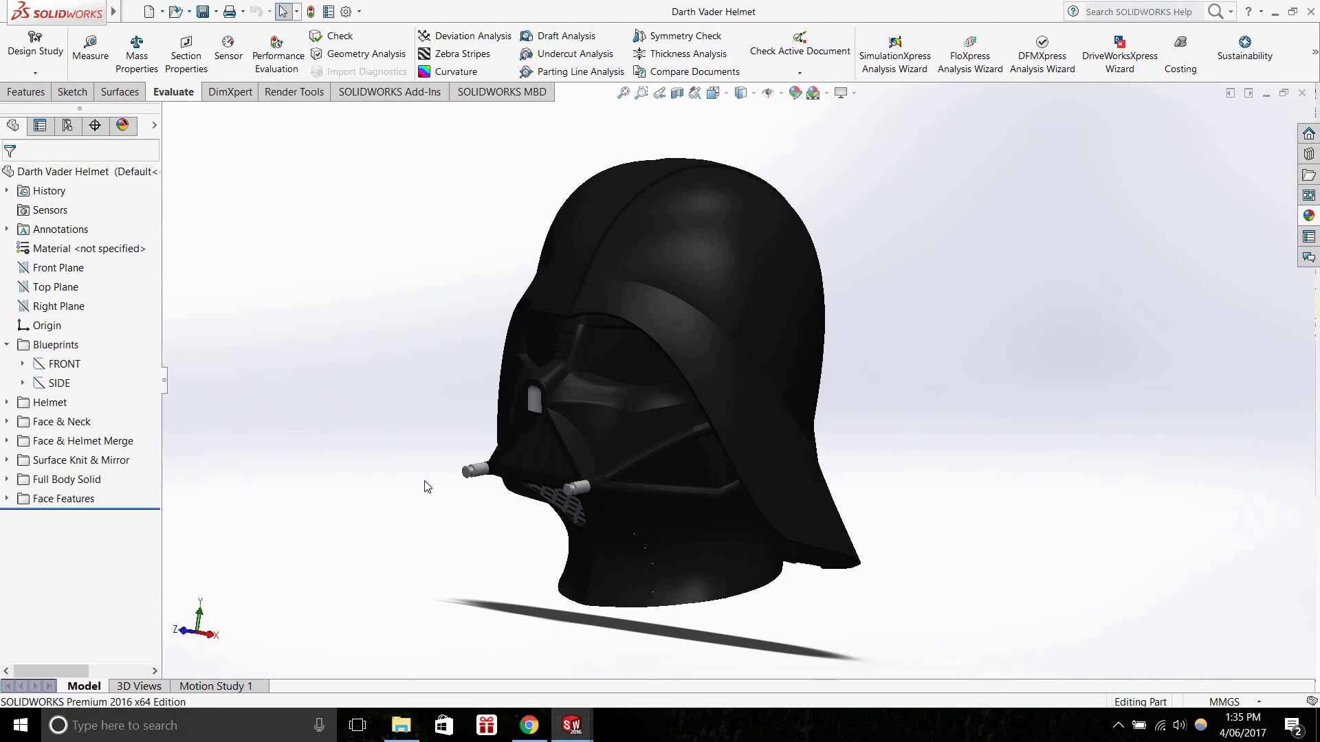
{"action": "middle_click_drag", "start_coordinate": [469, 528], "coordinate": [584, 543]}
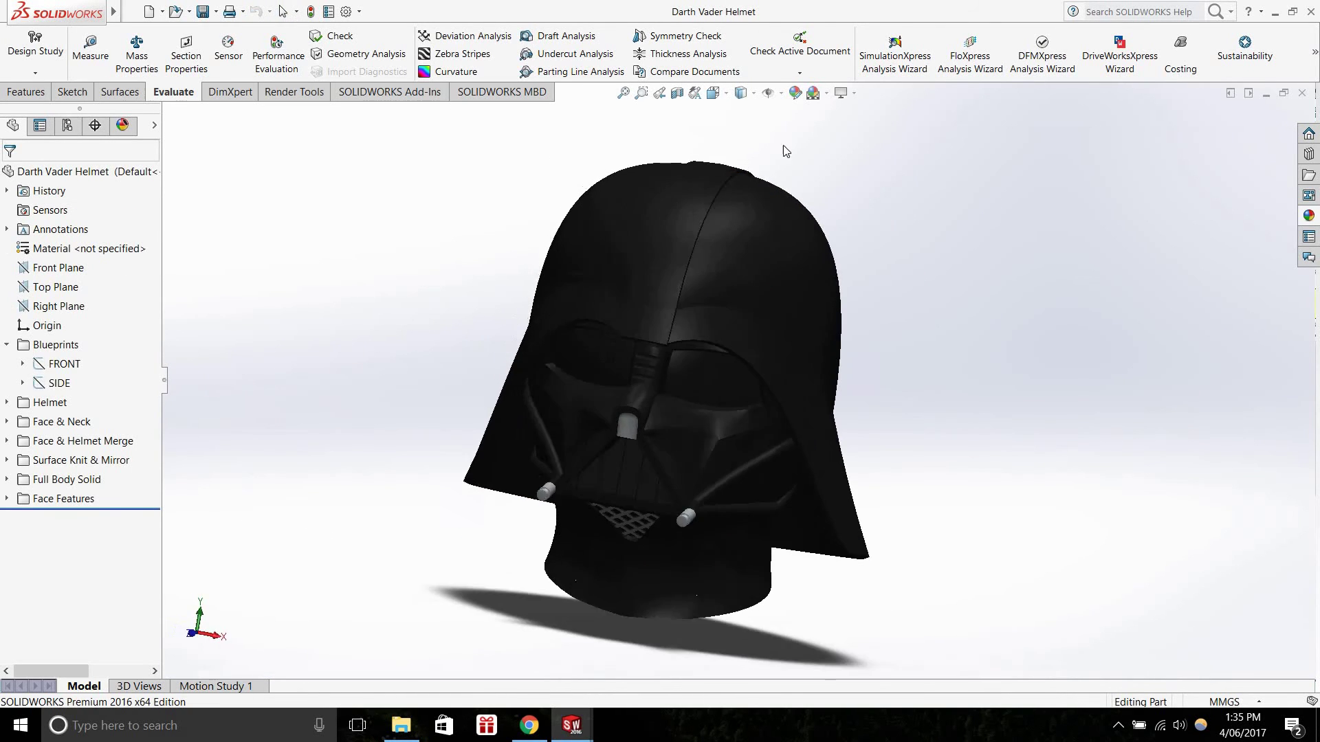
{"action": "left_click", "coordinate": [741, 93]}
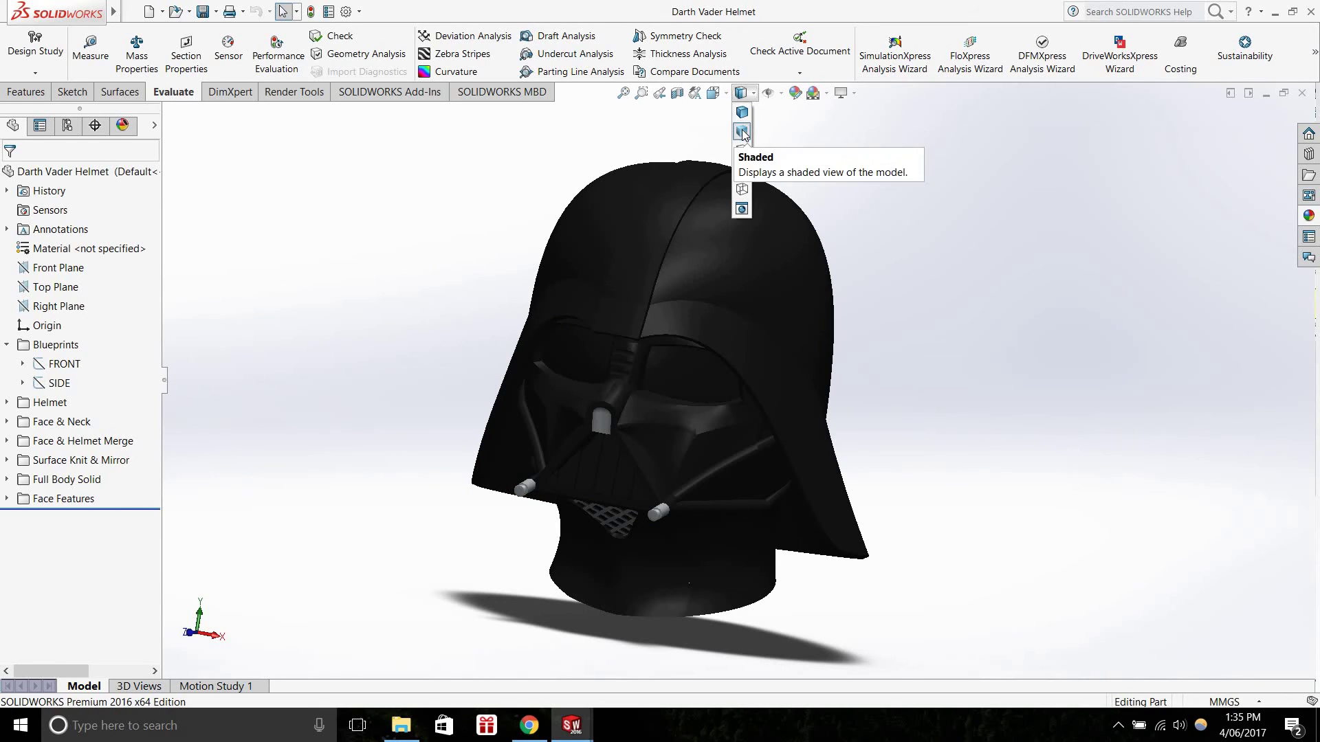
{"action": "left_click", "coordinate": [746, 97]}
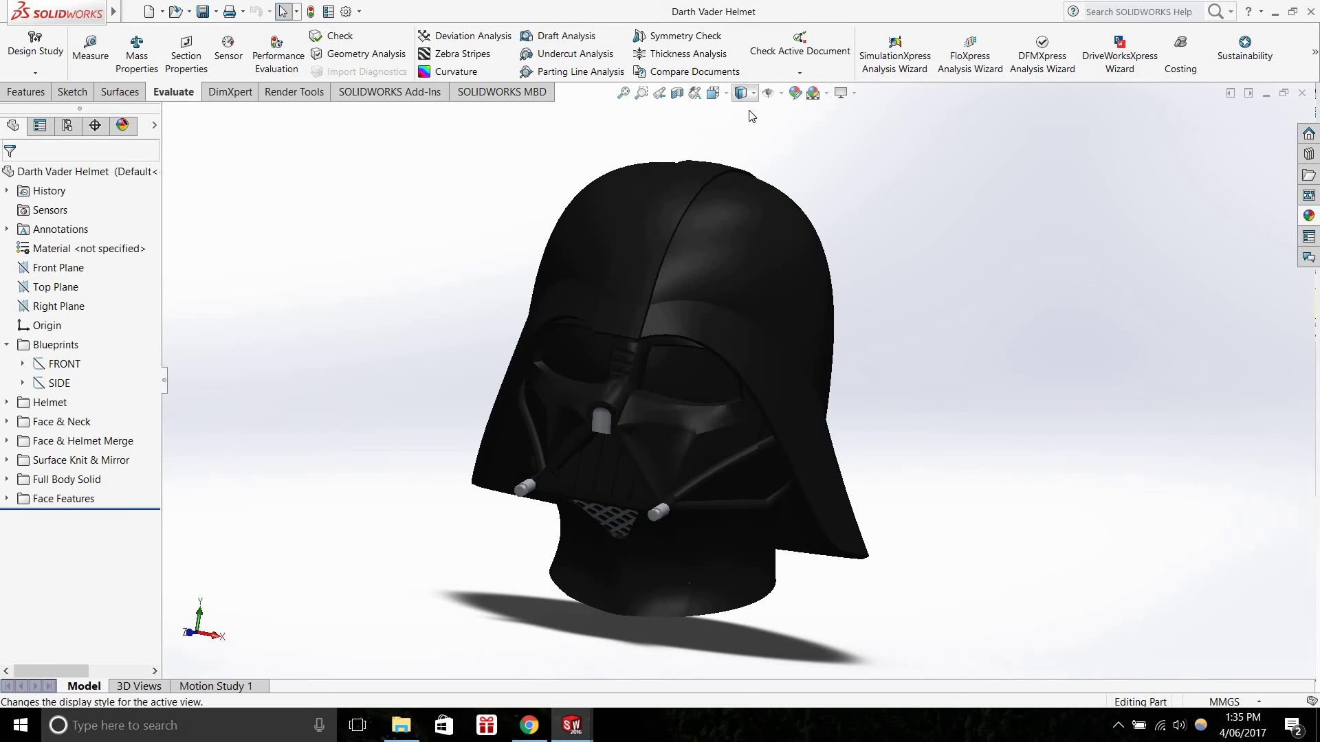
{"action": "left_click", "coordinate": [743, 150]}
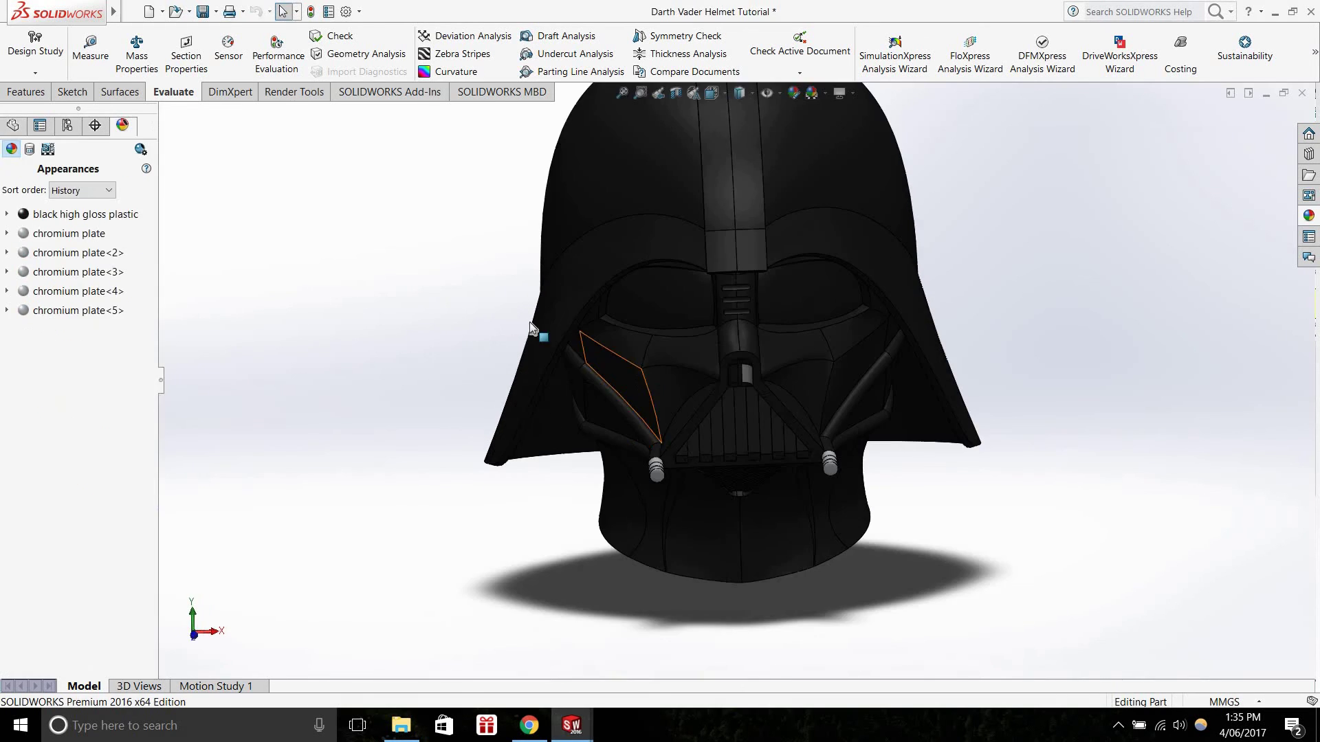
Remove the black high gloss plastic appearance from the Darth Vader Helmet Tutorial part
{"action": "right_click", "coordinate": [106, 219]}
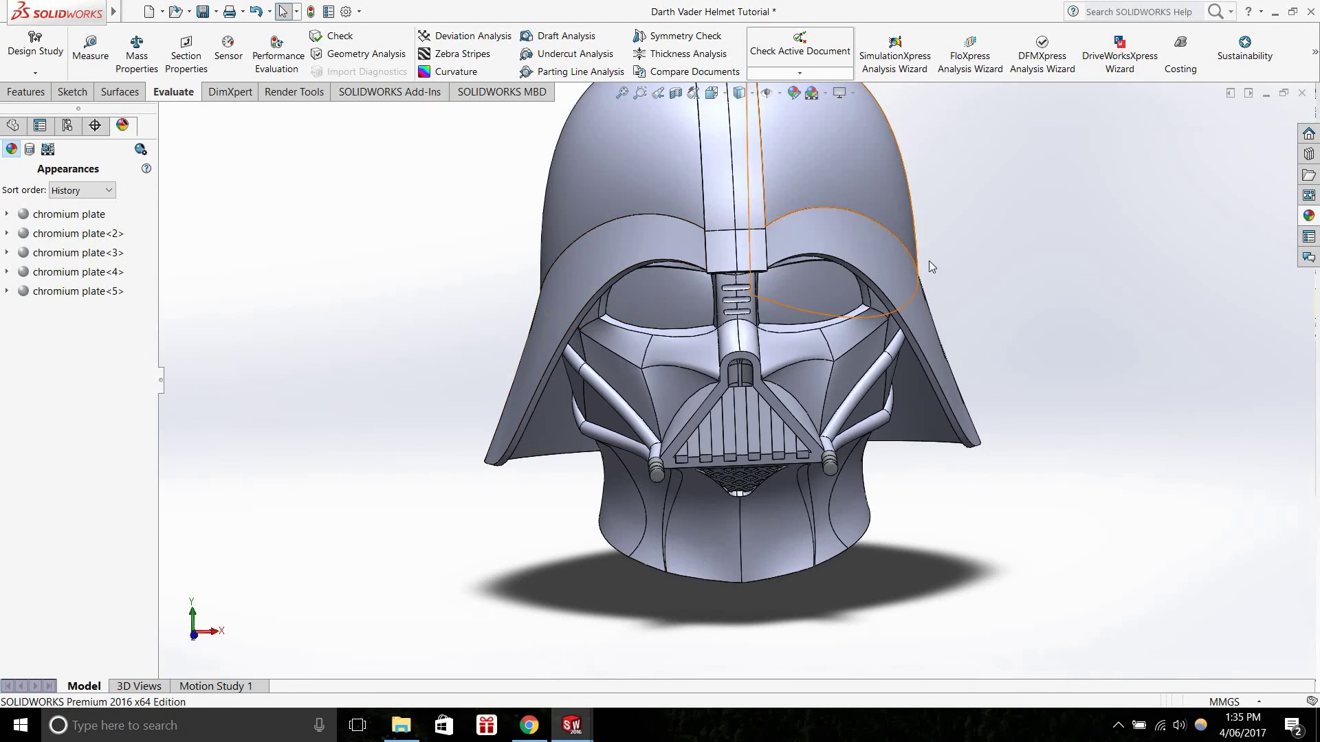
{"action": "scroll", "coordinate": [925, 267], "scroll_direction": "up", "scroll_amount": 3}
{"action": "mouse_move", "coordinate": [905, 283]}
{"action": "middle_mouse_down"}
{"action": "mouse_move", "coordinate": [881, 311]}
{"action": "mouse_move", "coordinate": [890, 304]}
{"action": "middle_mouse_up"}
{"action": "scroll", "coordinate": [689, 470], "scroll_direction": "down", "scroll_amount": 3}
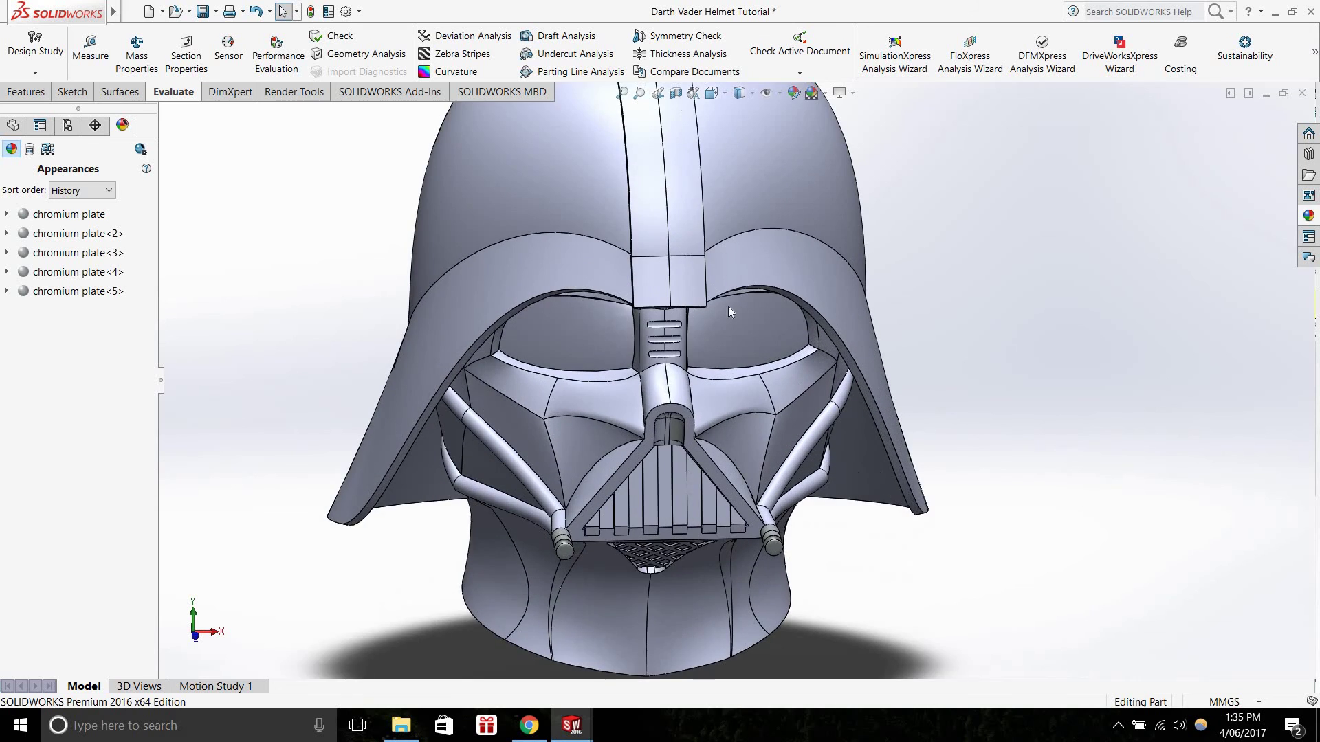
{"action": "scroll", "coordinate": [728, 307], "scroll_direction": "up", "scroll_amount": 2}
Set the tutorial helmet's display style to Shaded and view the model at an angle
{"action": "left_click", "coordinate": [741, 93]}
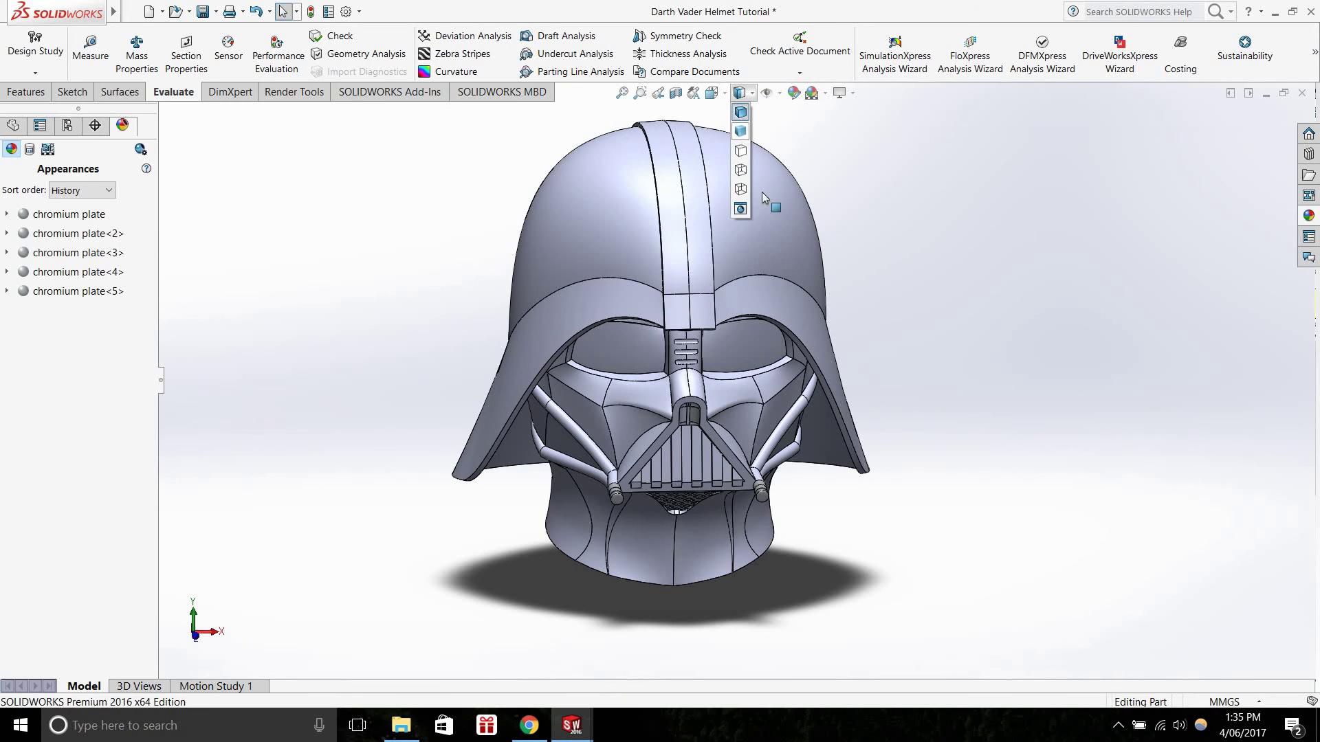
{"action": "left_click", "coordinate": [740, 132]}
{"action": "mouse_move", "coordinate": [680, 399]}
{"action": "middle_mouse_down"}
{"action": "mouse_move", "coordinate": [733, 344]}
{"action": "mouse_move", "coordinate": [609, 340]}
{"action": "mouse_move", "coordinate": [636, 385]}
{"action": "middle_mouse_up"}
Switch to the finished Darth Vader Helmet document and examine the black helmet at an angle
{"action": "left_click", "coordinate": [572, 726]}
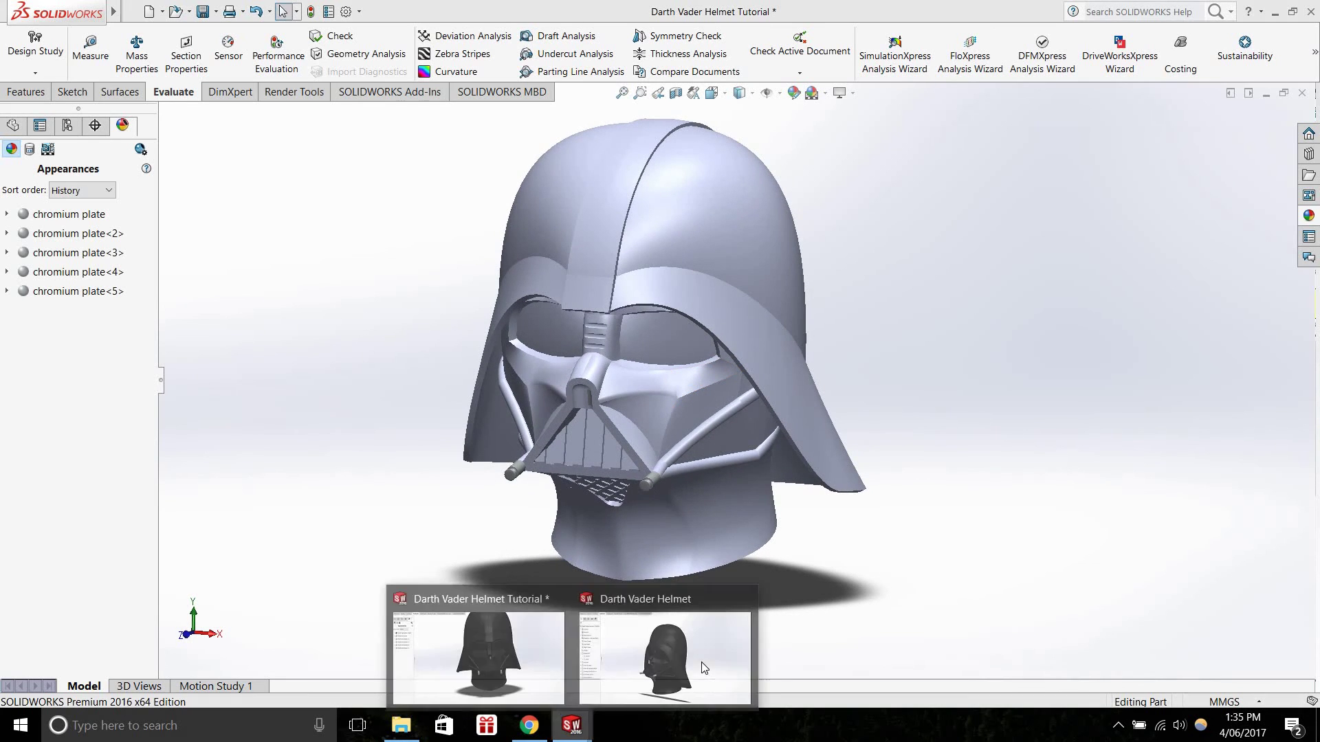
{"action": "left_click", "coordinate": [704, 669]}
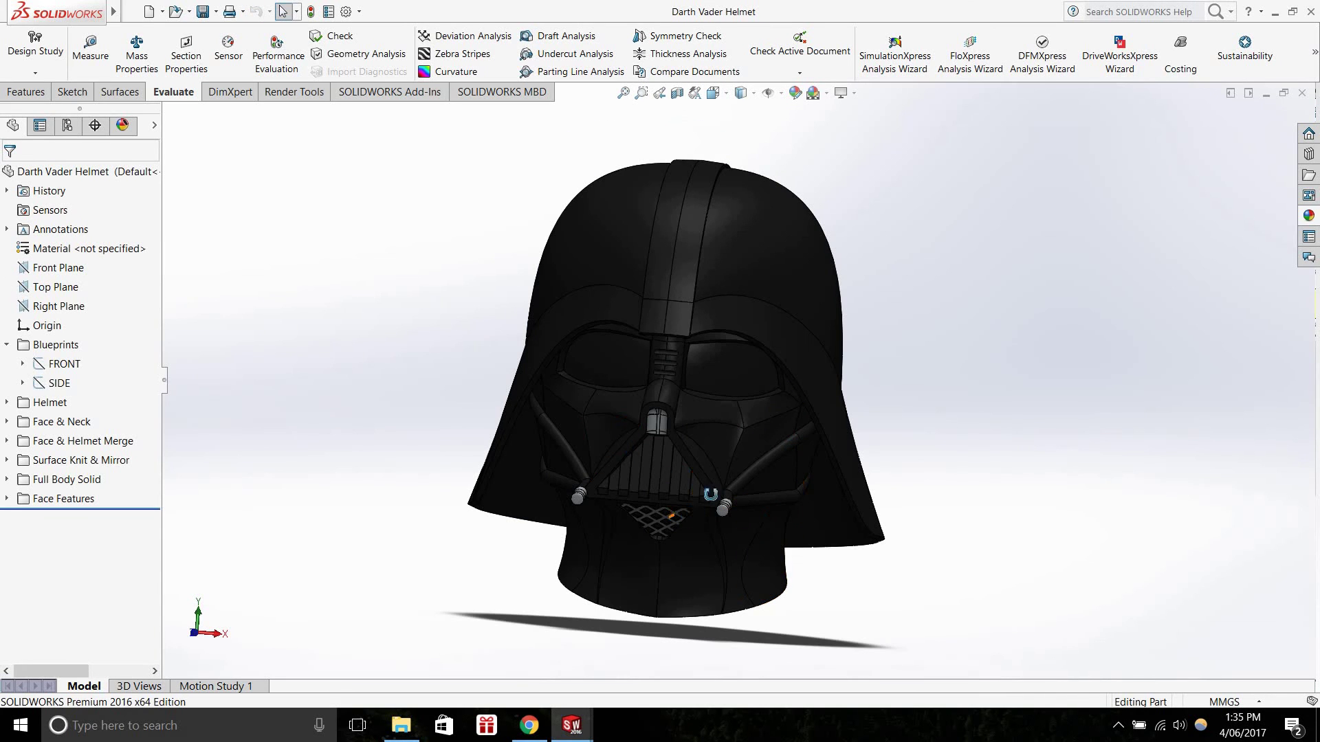
{"action": "middle_click_drag", "start_coordinate": [710, 494], "coordinate": [618, 543]}
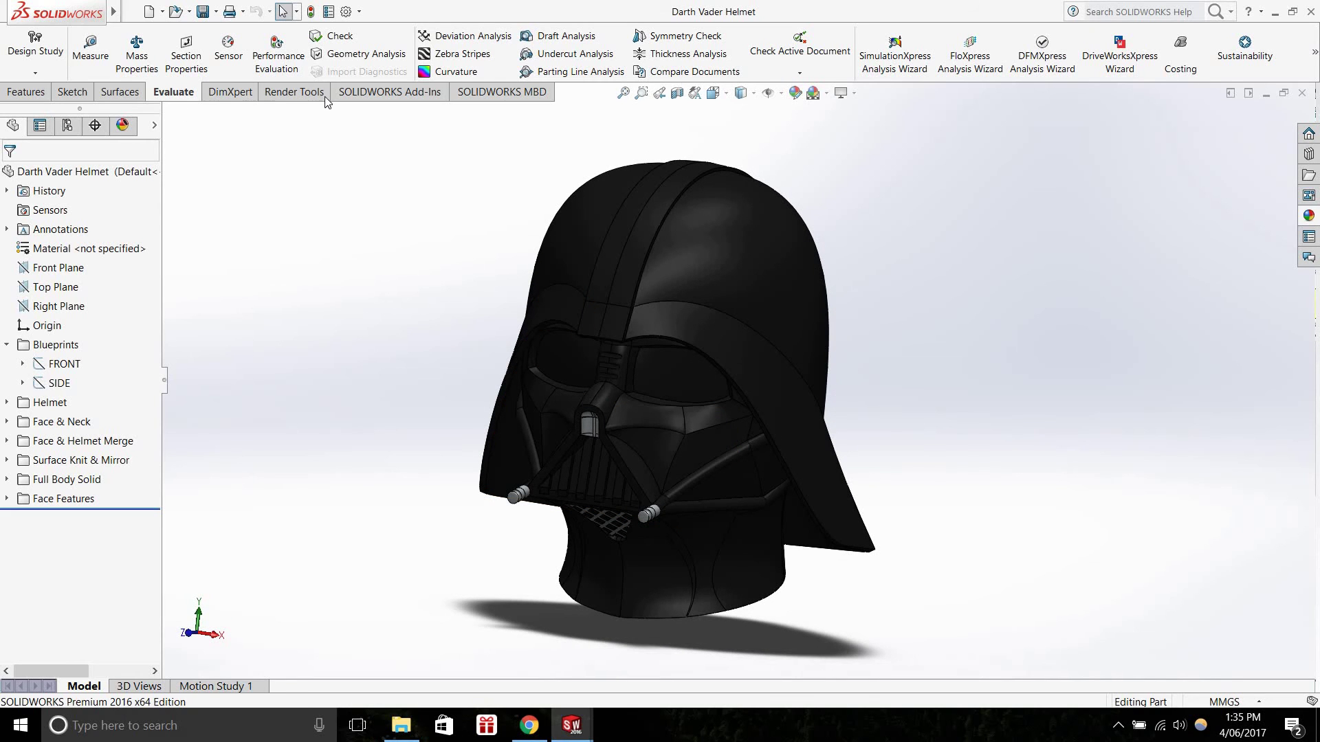
{"action": "left_click", "coordinate": [132, 12]}
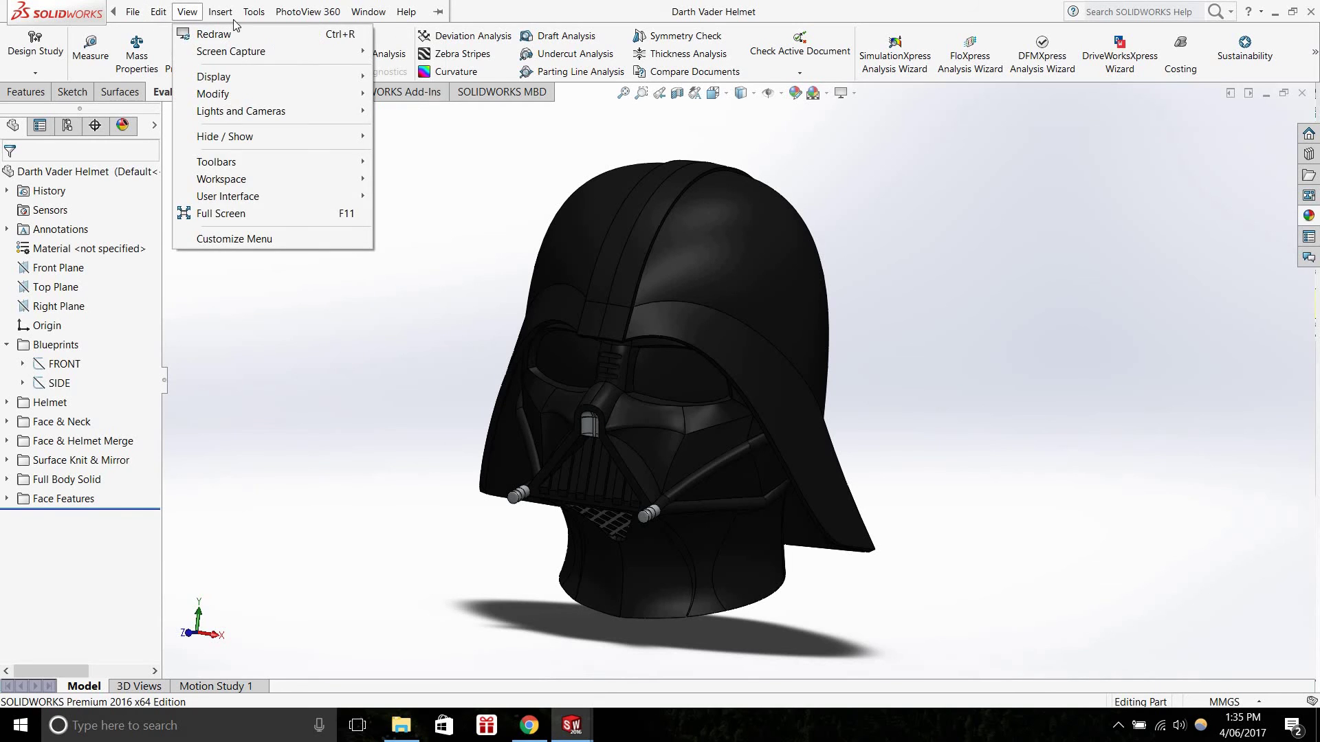
{"action": "left_click", "coordinate": [158, 12]}
{"action": "left_click", "coordinate": [254, 12]}
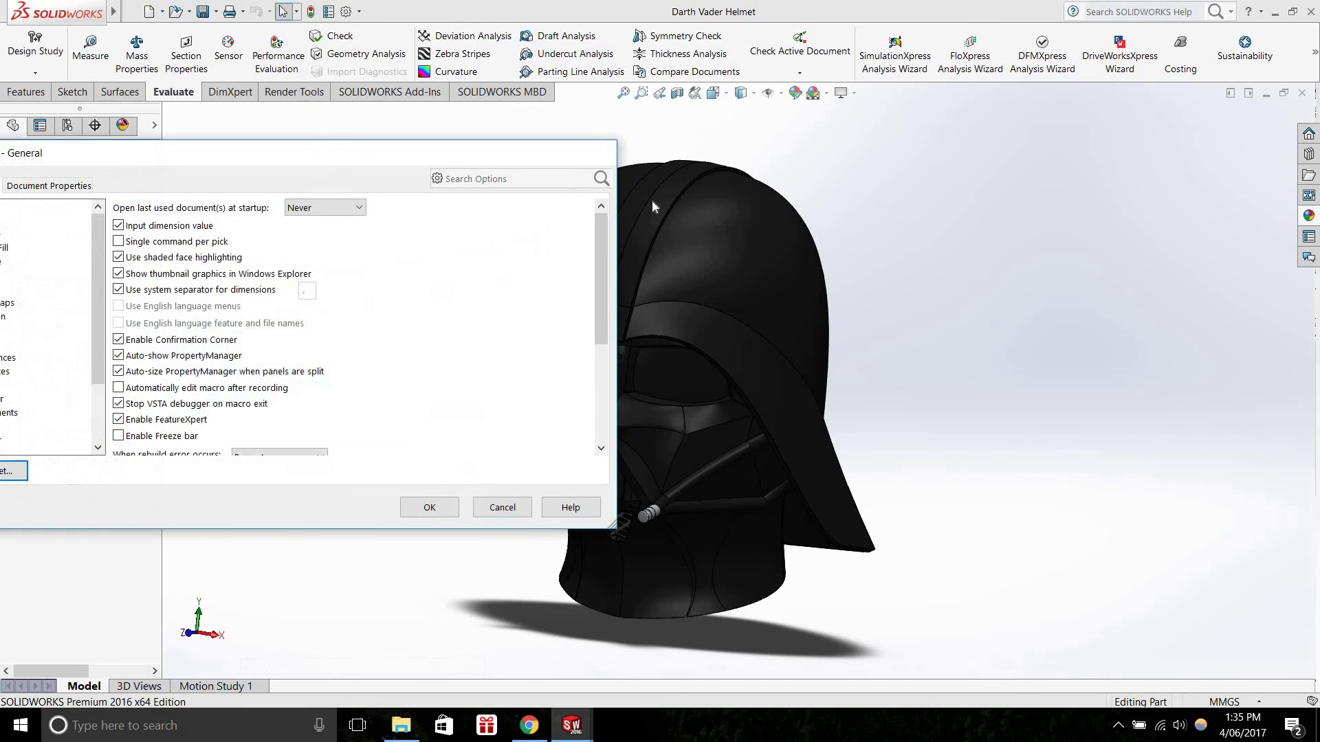
{"action": "key", "text": "Escape"}
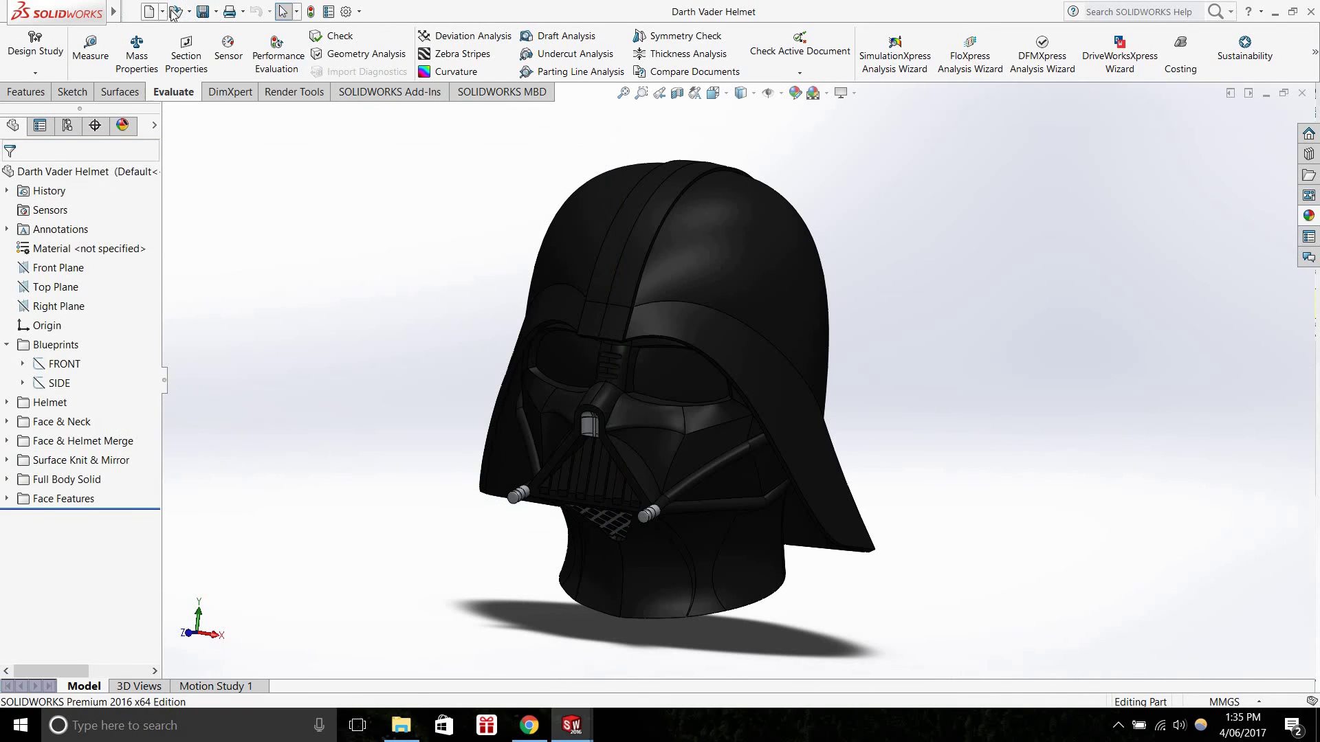
{"action": "mouse_move", "coordinate": [174, 14]}
{"action": "left_click", "coordinate": [254, 11]}
{"action": "left_click", "coordinate": [220, 12]}
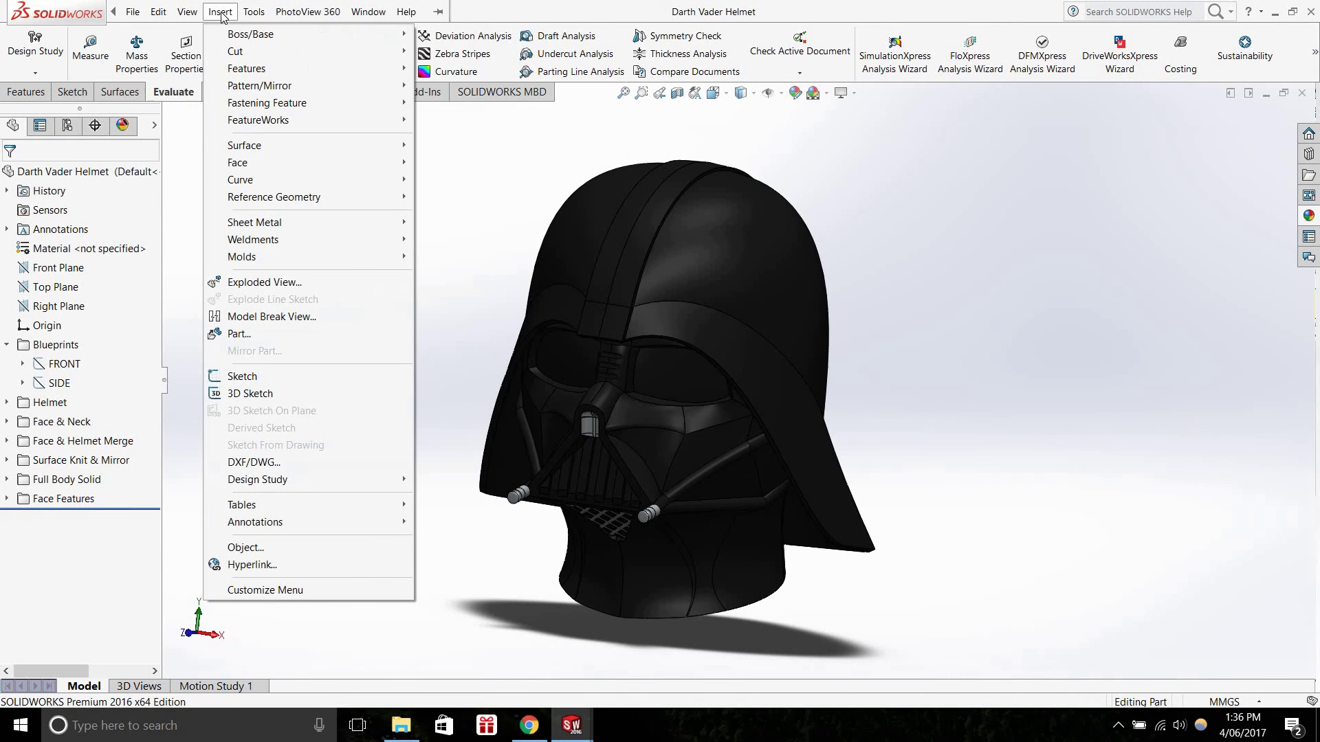
{"action": "mouse_move", "coordinate": [251, 11]}
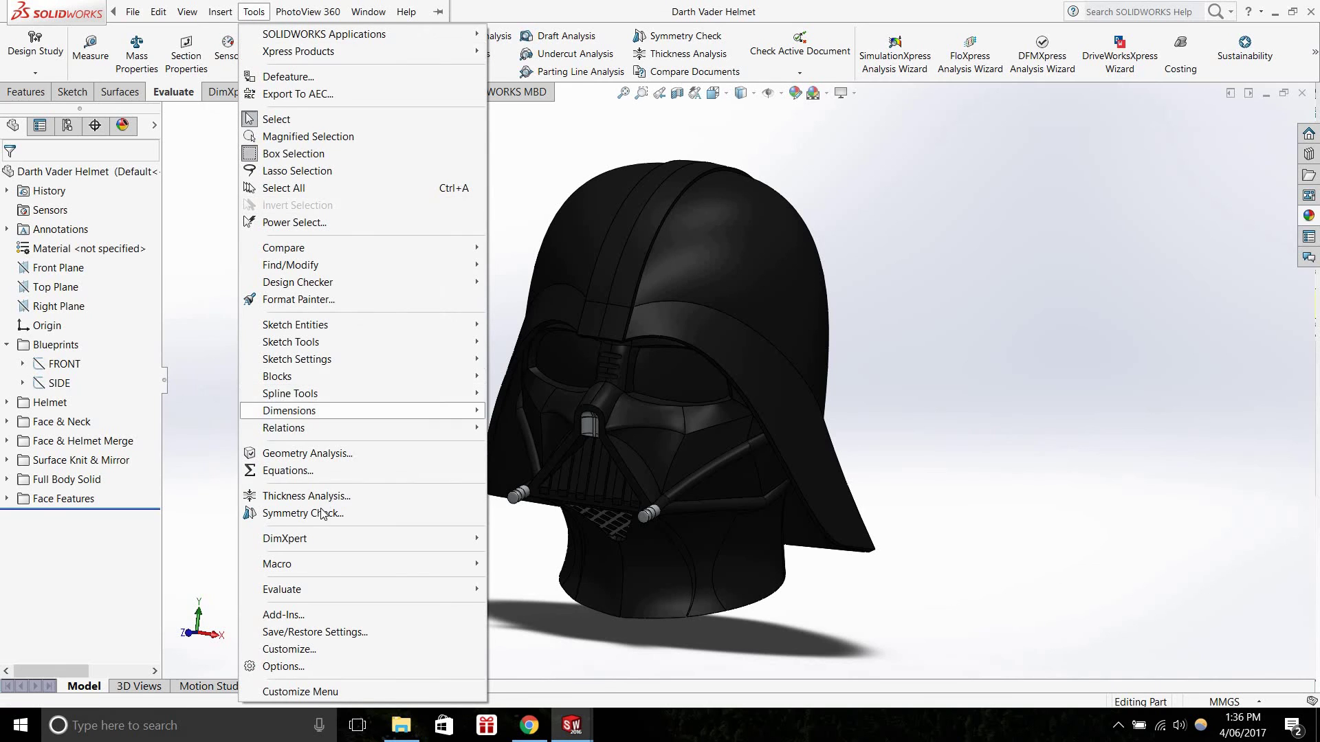
{"action": "left_click", "coordinate": [323, 692]}
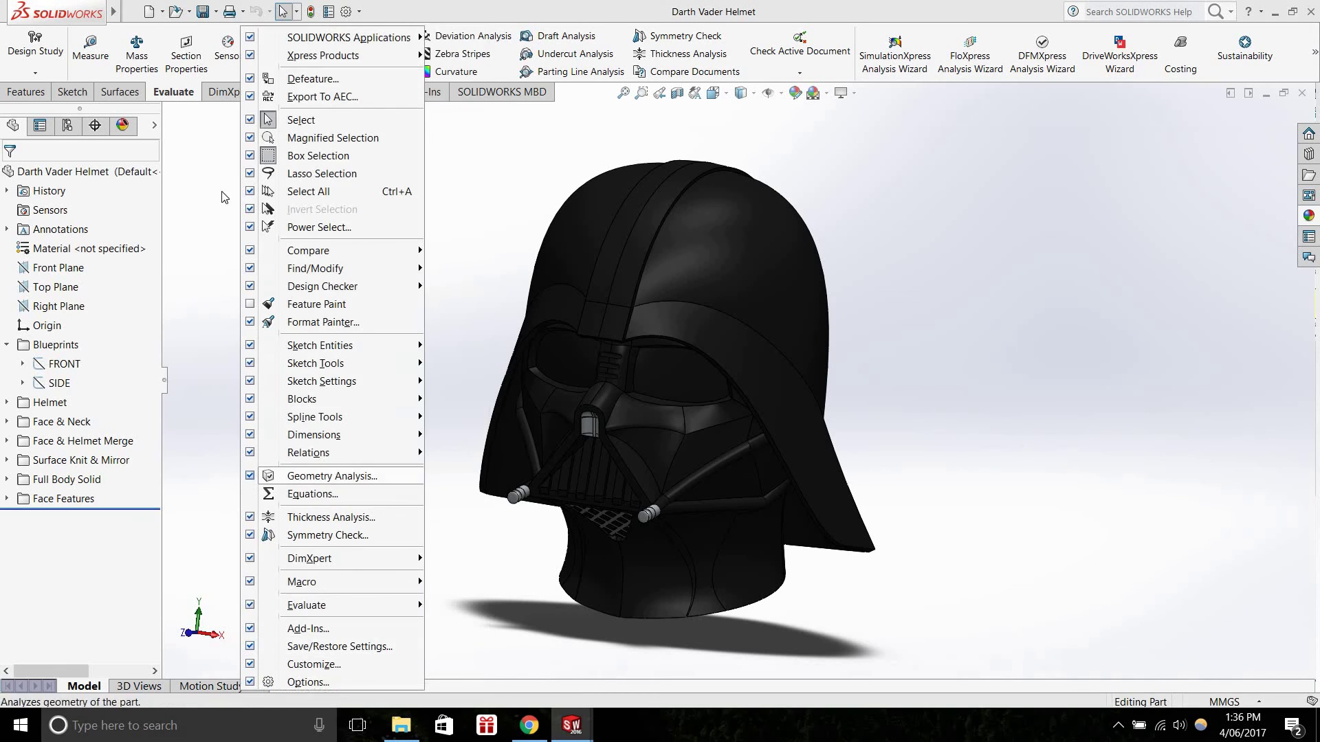
{"action": "left_click", "coordinate": [155, 59]}
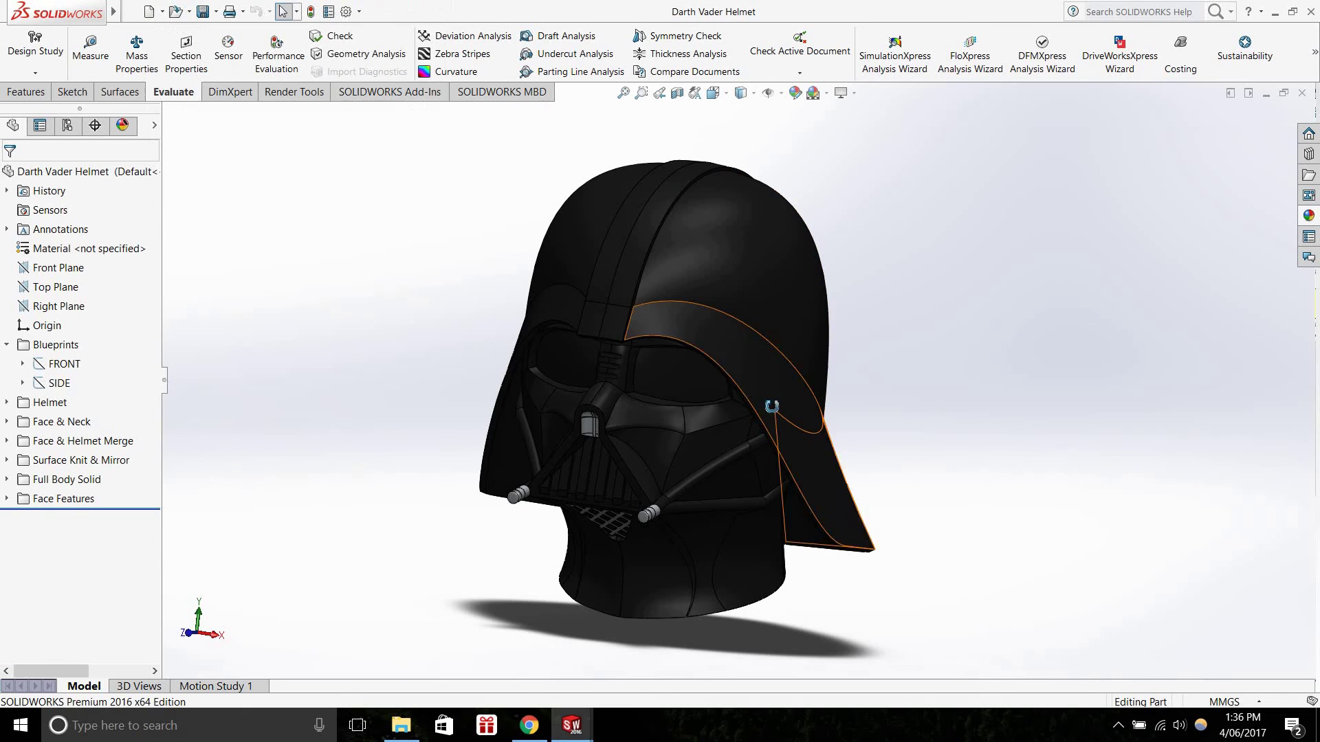
Display the render tools and examine the finished black helmet at an angle in an enlarged view
{"action": "middle_click_drag", "start_coordinate": [255, 131], "coordinate": [301, 92]}
{"action": "left_click", "coordinate": [296, 92]}
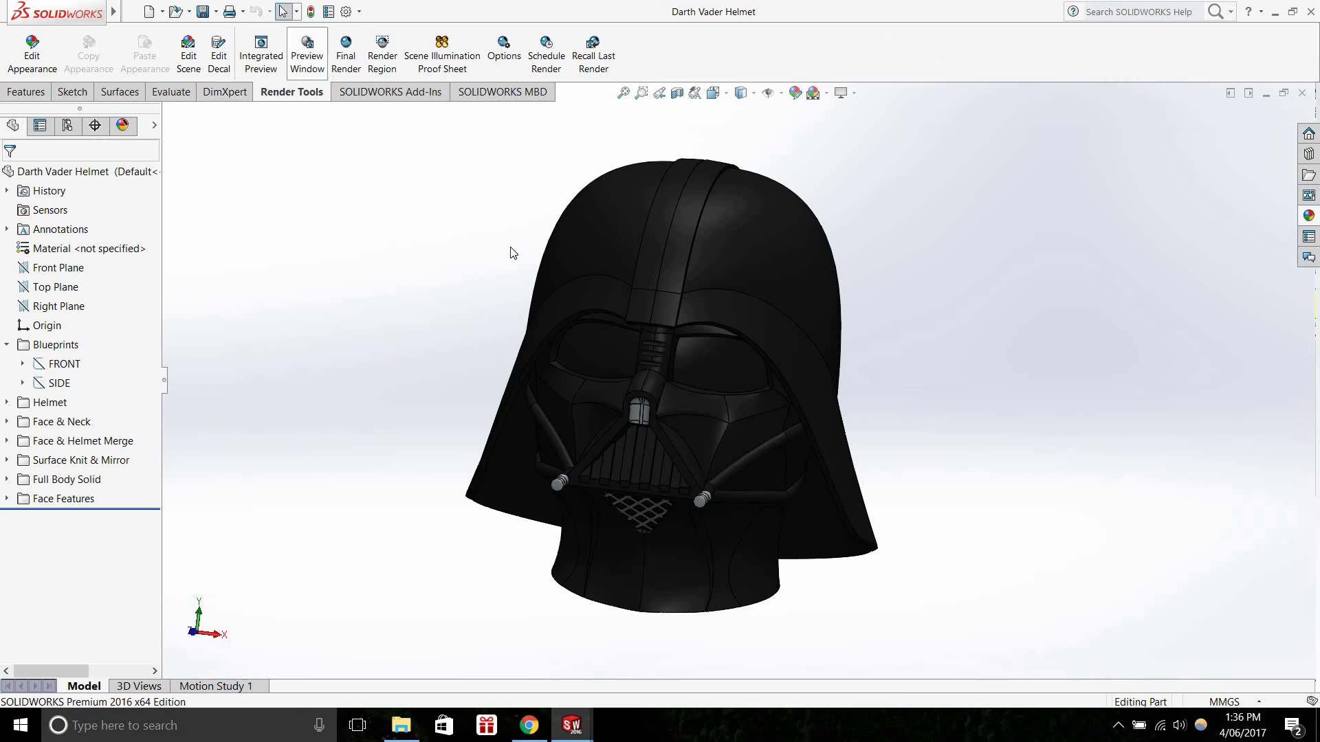
{"action": "middle_click_drag", "start_coordinate": [916, 392], "coordinate": [874, 540]}
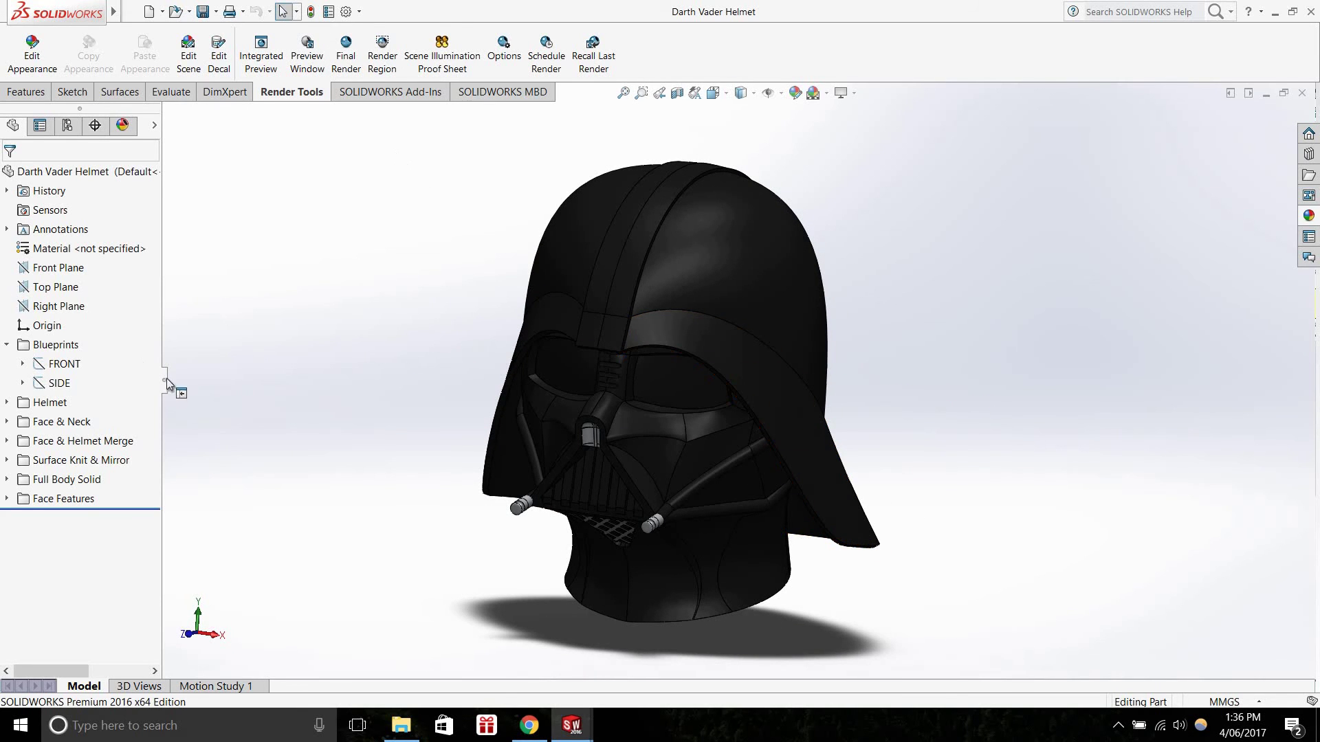
{"action": "scroll", "coordinate": [699, 472], "scroll_direction": "down", "scroll_amount": 2}
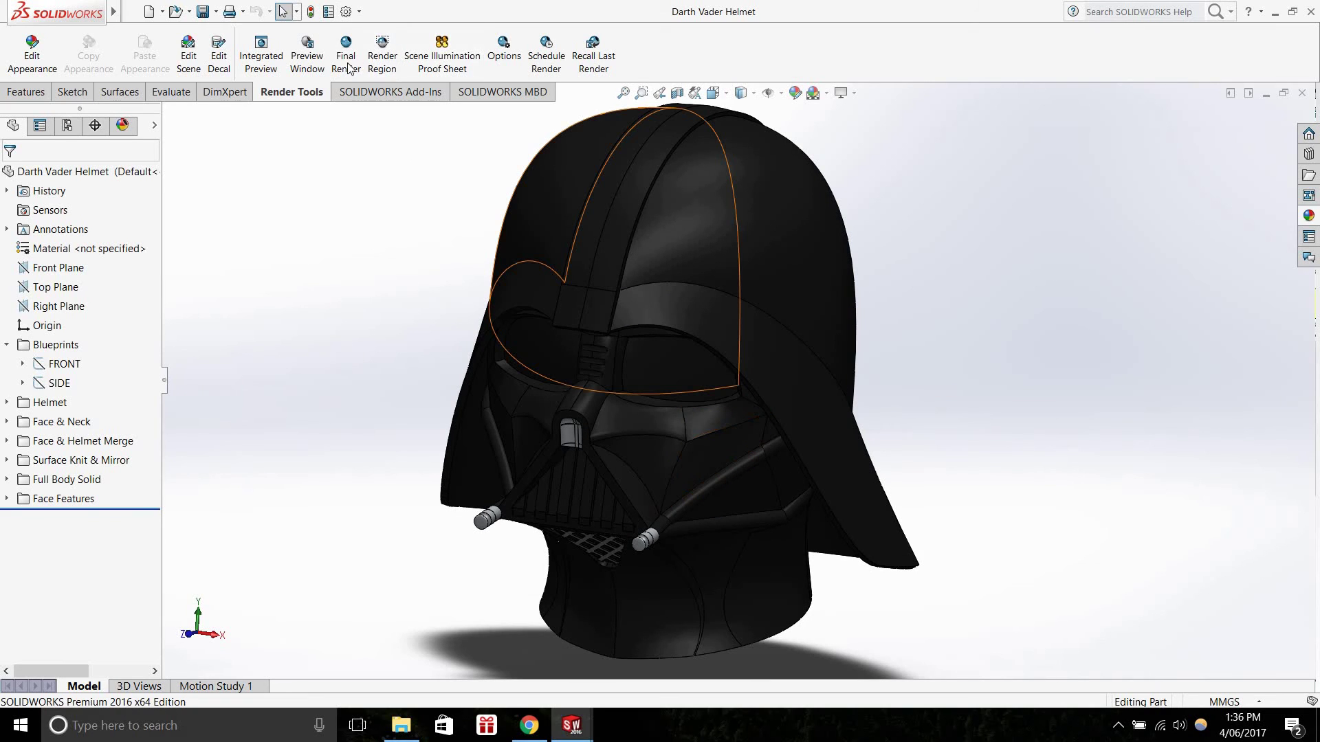
{"action": "key", "text": "f"}
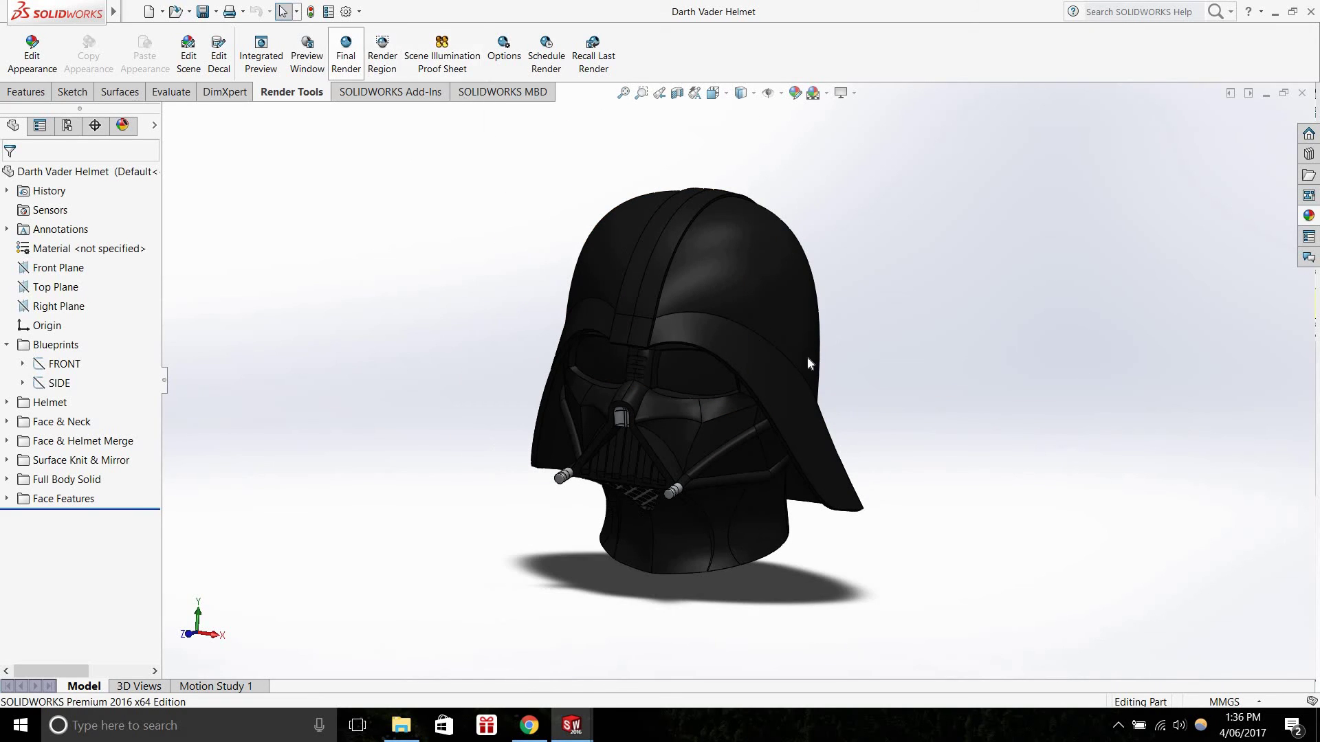
{"action": "key", "text": "F9"}
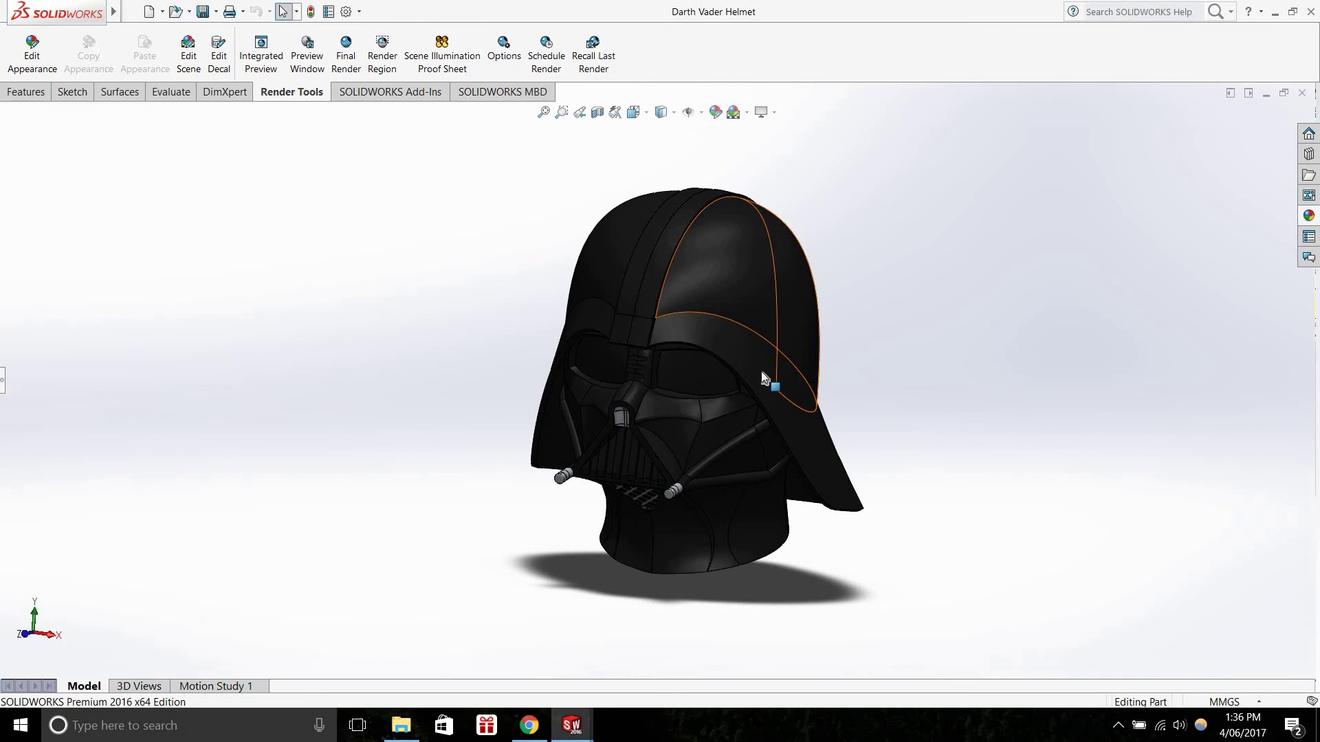
{"action": "scroll", "coordinate": [761, 372], "scroll_direction": "down", "scroll_amount": 2}
{"action": "scroll", "coordinate": [683, 485], "scroll_direction": "up", "scroll_amount": 3}
{"action": "scroll", "coordinate": [719, 351], "scroll_direction": "down", "scroll_amount": 1}
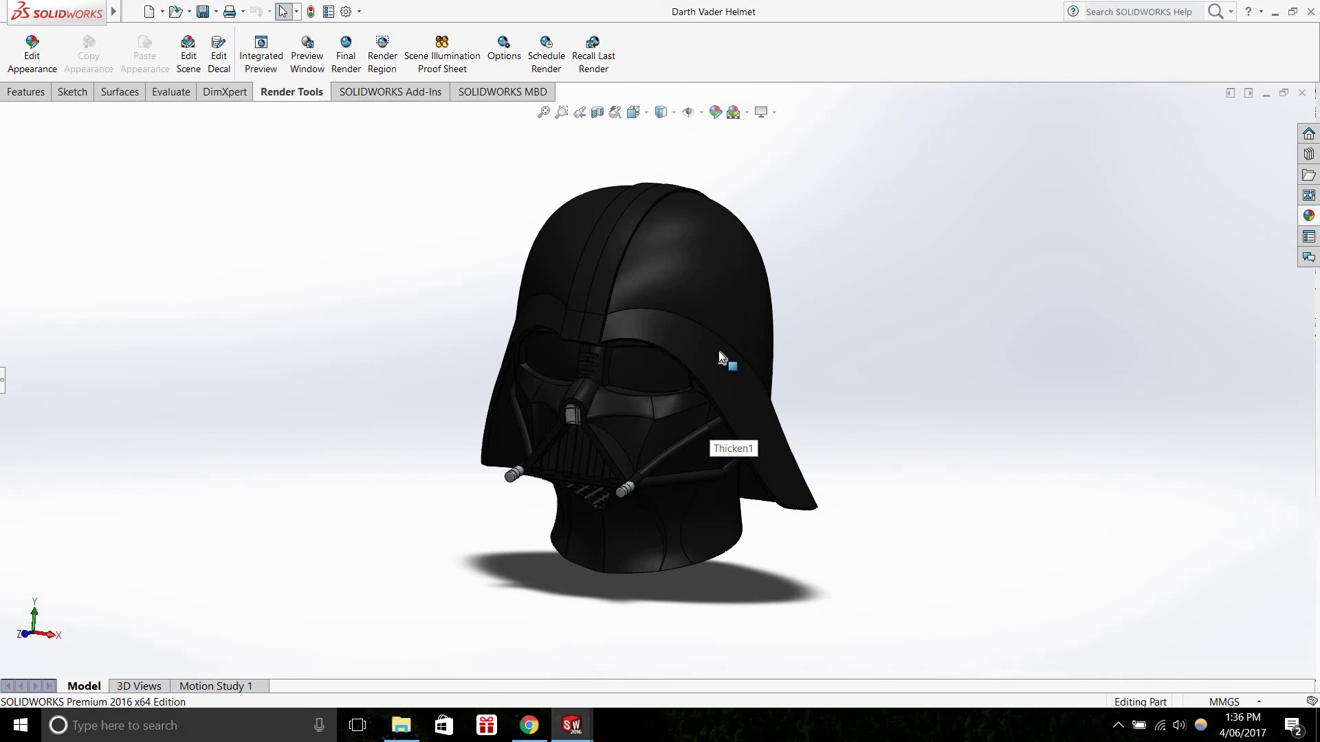
{"action": "scroll", "coordinate": [654, 432], "scroll_direction": "down", "scroll_amount": 1}
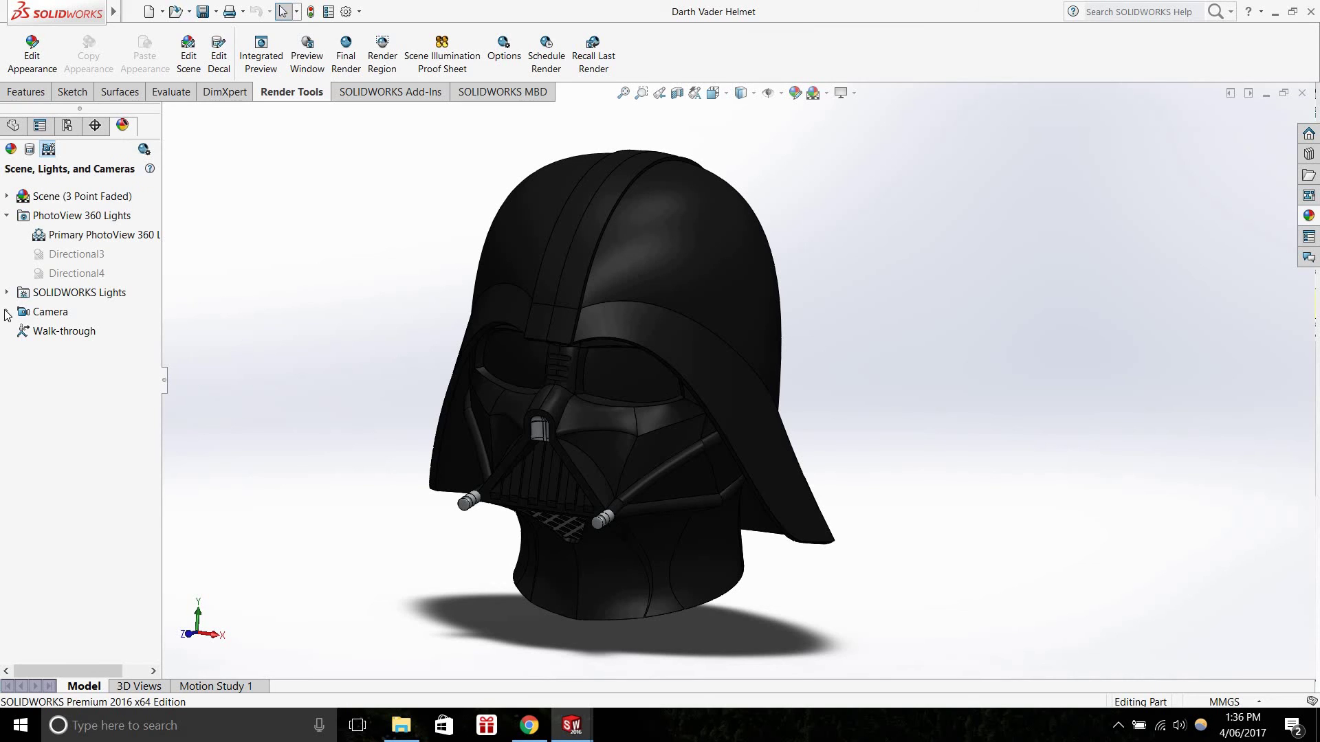
Open the current 3 Point Faded scene for editing and display the Studio Scenes collection
{"action": "right_click", "coordinate": [66, 257]}
{"action": "right_click", "coordinate": [67, 196]}
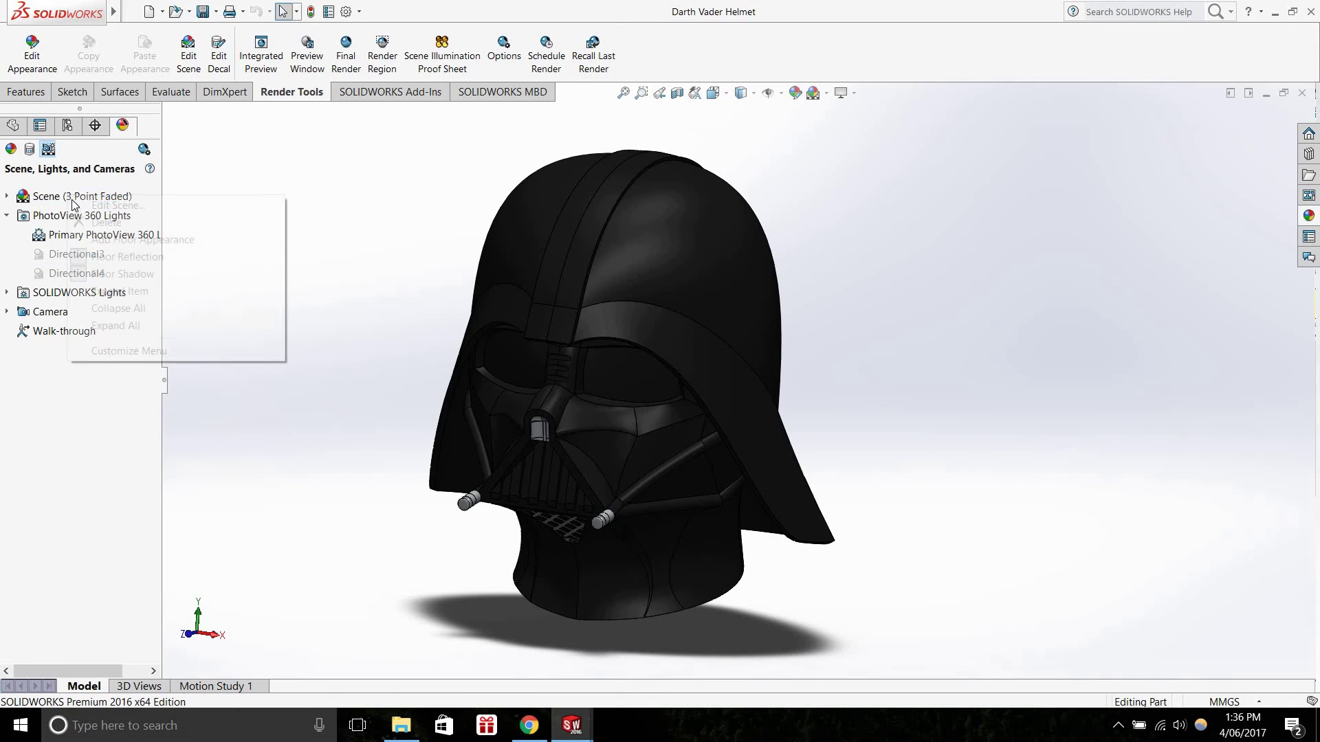
{"action": "left_click", "coordinate": [104, 204]}
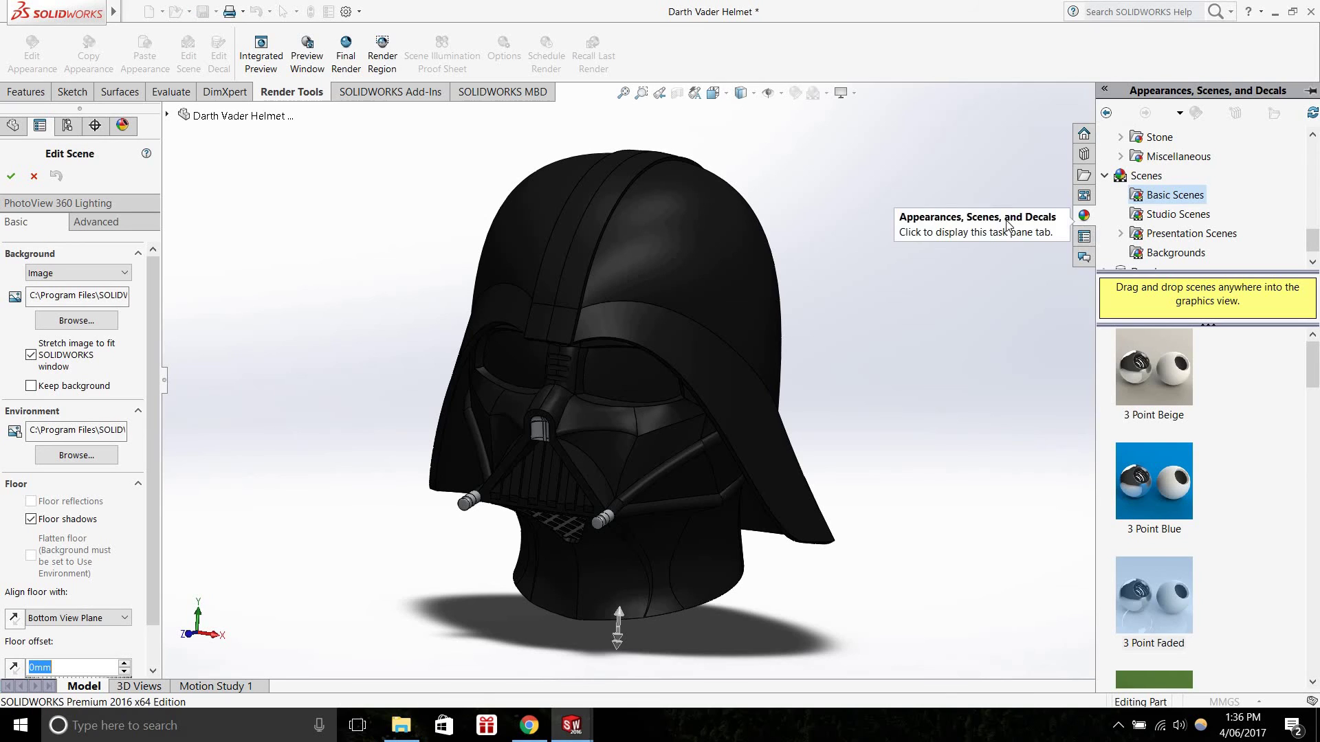
{"action": "left_click", "coordinate": [1007, 224]}
{"action": "left_click", "coordinate": [1308, 198]}
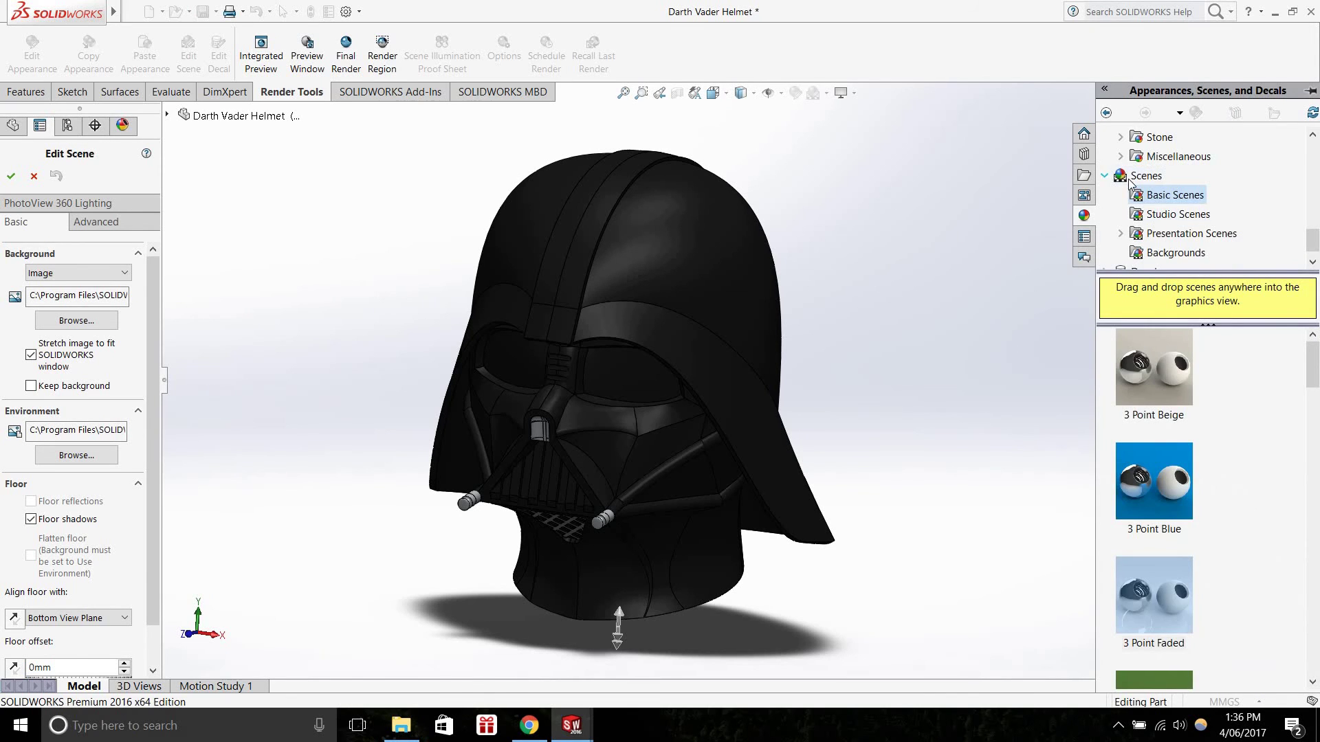
{"action": "left_click", "coordinate": [1143, 176]}
{"action": "scroll", "coordinate": [1127, 172], "scroll_direction": "up", "scroll_amount": 5}
{"action": "left_click", "coordinate": [1104, 136]}
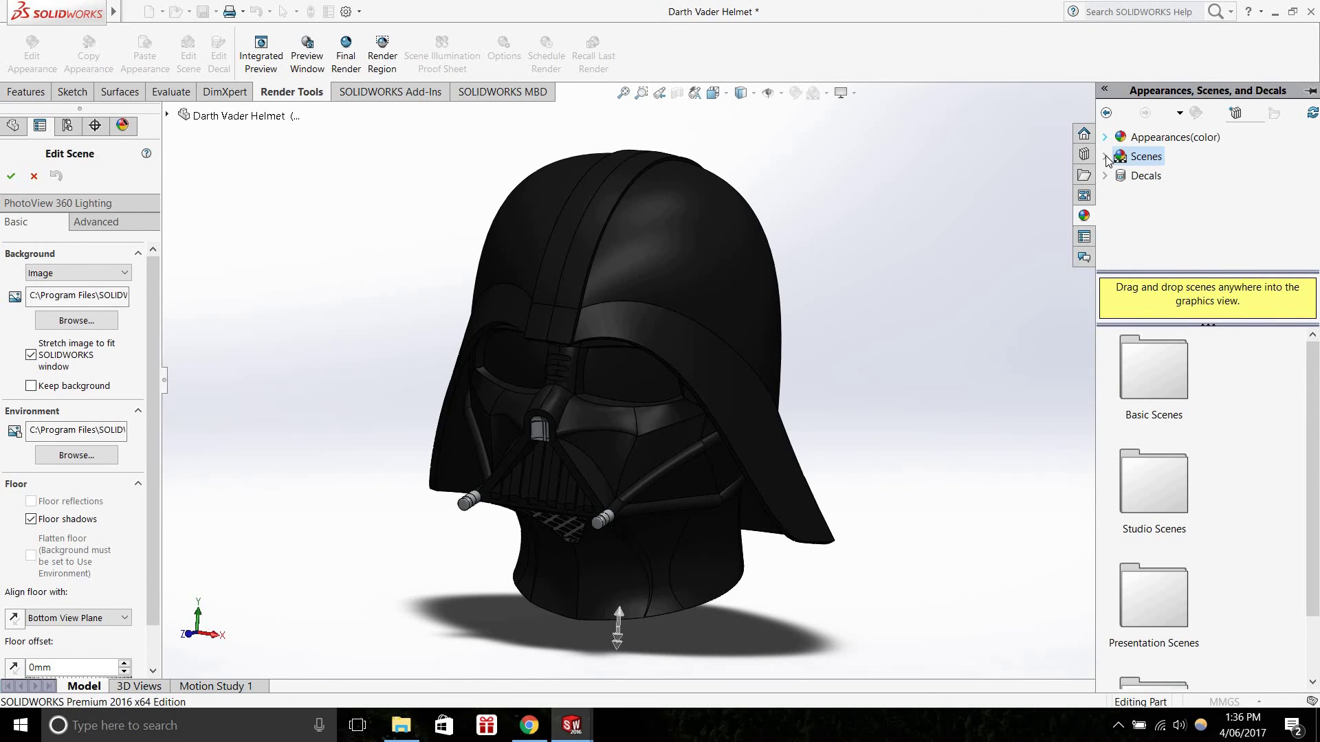
{"action": "left_click", "coordinate": [1105, 157]}
{"action": "left_click", "coordinate": [1168, 177]}
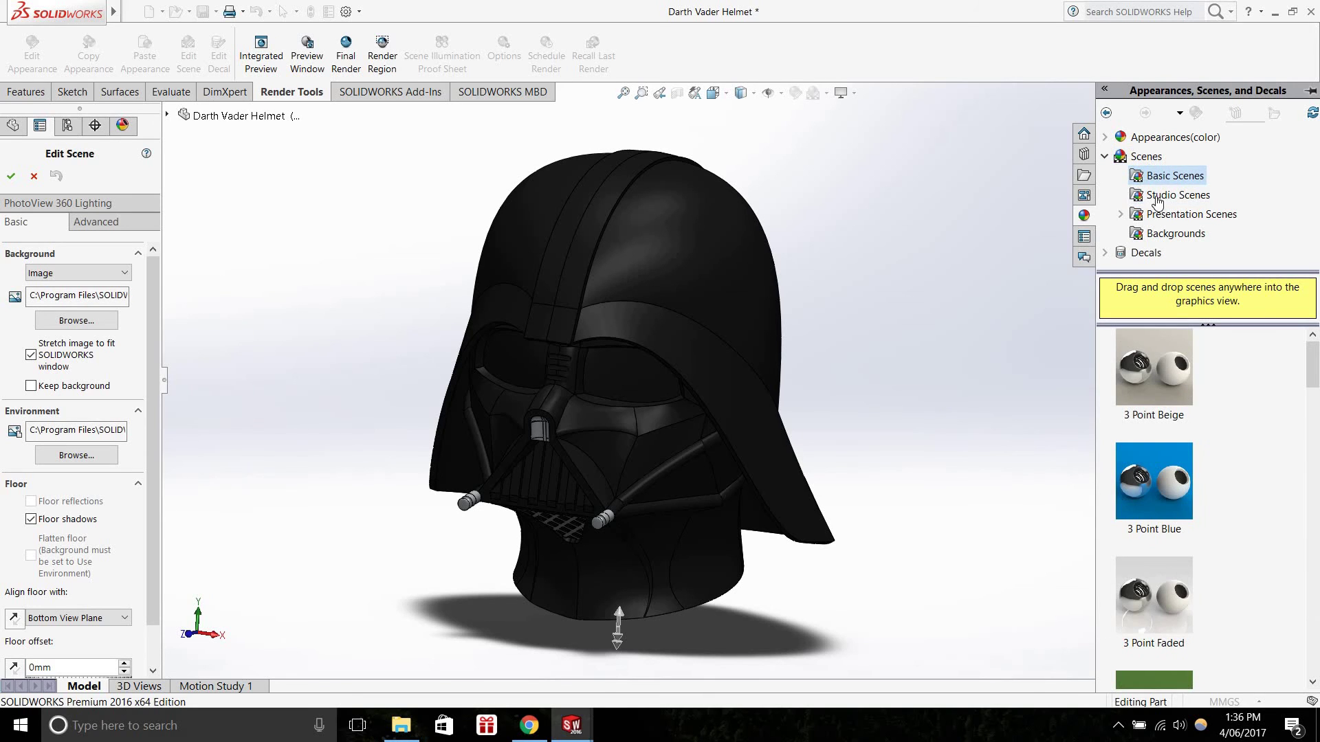
{"action": "key", "text": "Down"}
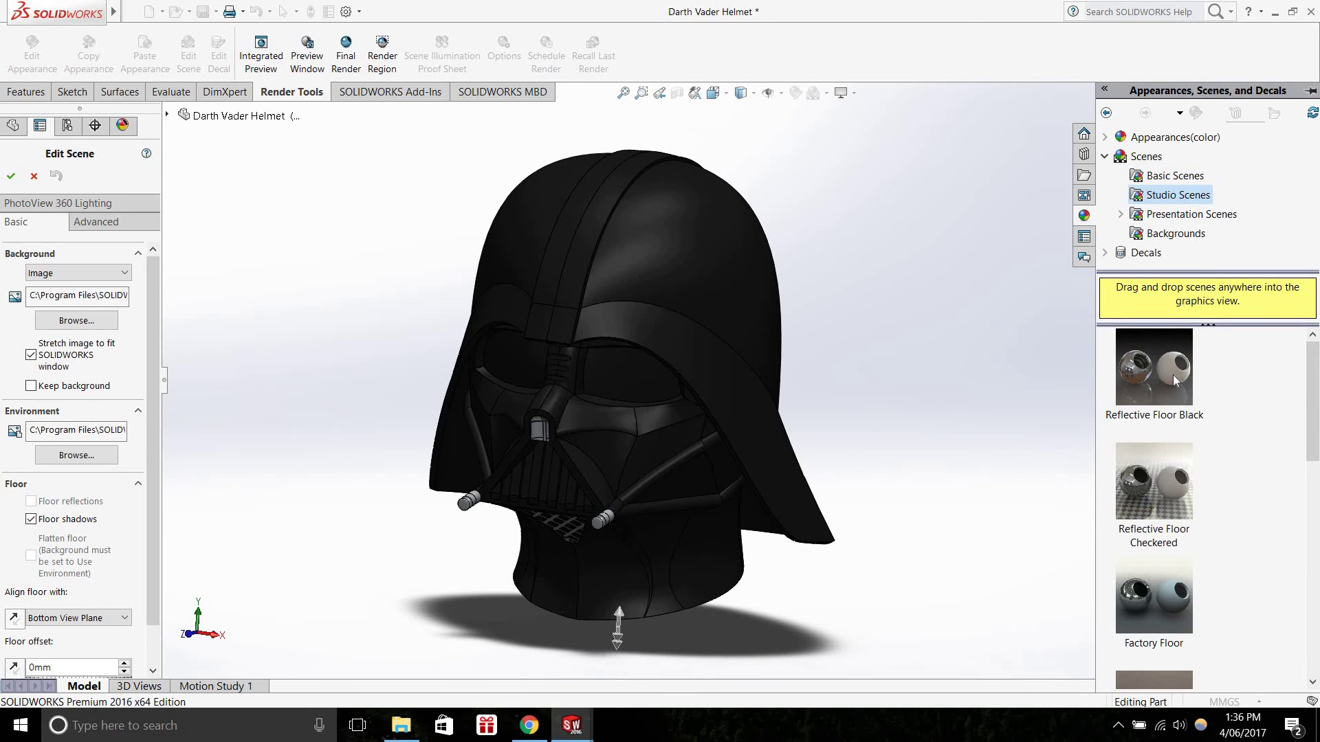
Try the Reflective Floor Black, Factory Floor and Light Cards studio scenes on the helmet
{"action": "double_click", "coordinate": [1173, 374]}
{"action": "scroll", "coordinate": [1212, 467], "scroll_direction": "down", "scroll_amount": 3}
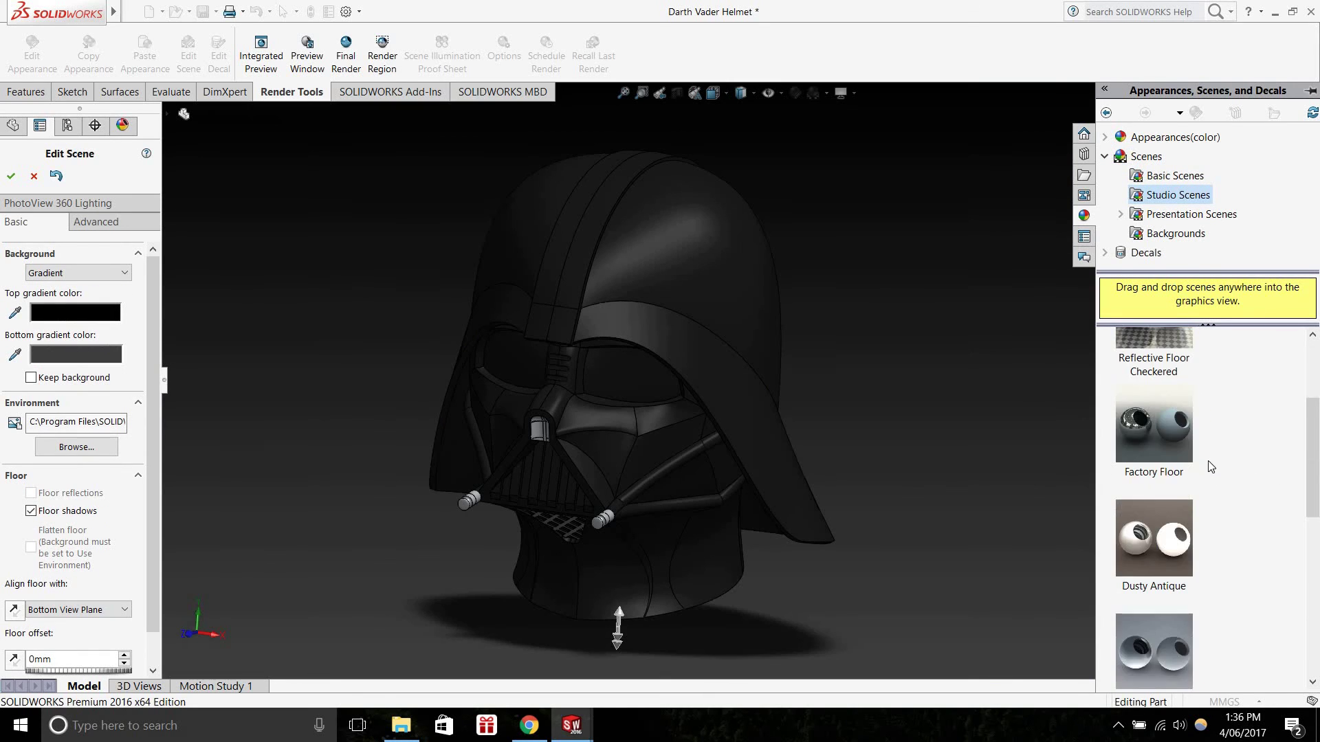
{"action": "double_click", "coordinate": [1166, 440]}
{"action": "scroll", "coordinate": [1174, 548], "scroll_direction": "down", "scroll_amount": 3}
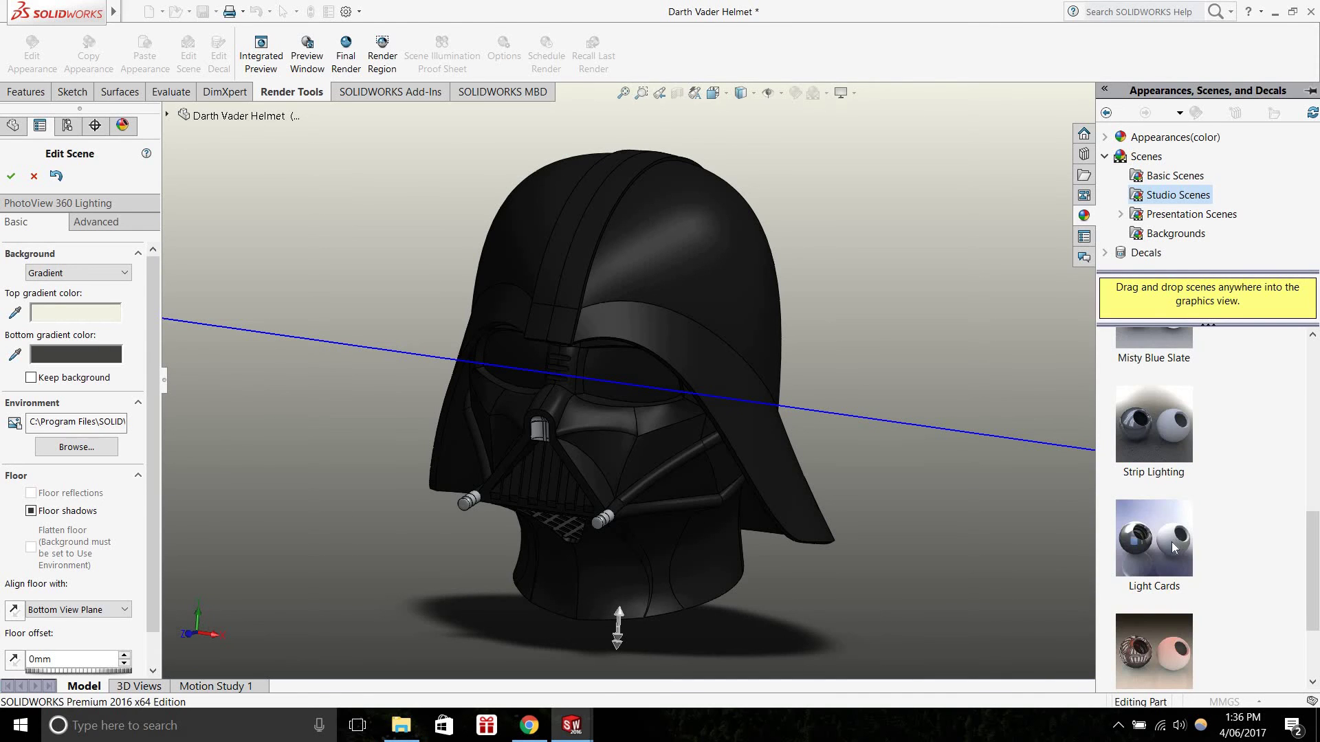
{"action": "double_click", "coordinate": [1175, 547]}
{"action": "scroll", "coordinate": [1179, 532], "scroll_direction": "down", "scroll_amount": 2}
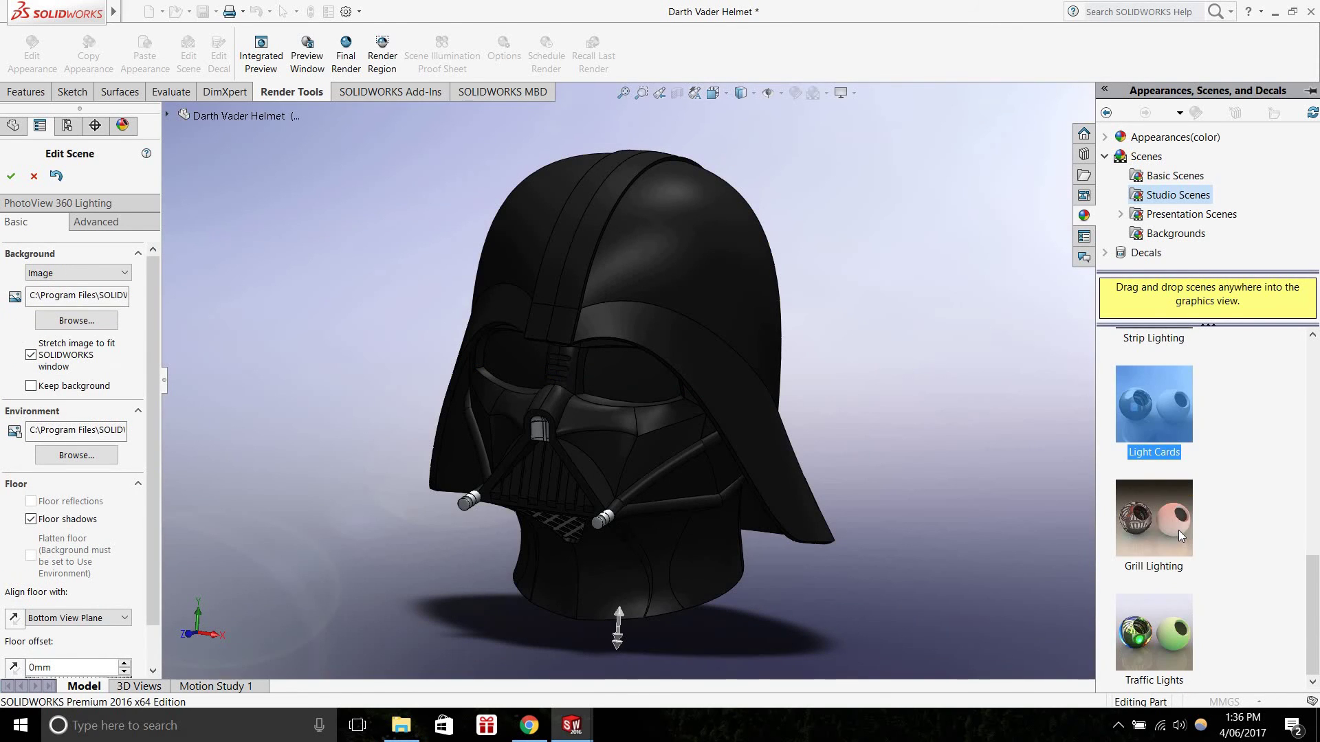
Apply the Traffic Lights studio scene to the helmet and accept the scene edit
{"action": "scroll", "coordinate": [1178, 530], "scroll_direction": "up", "scroll_amount": 5}
{"action": "double_click", "coordinate": [1157, 617]}
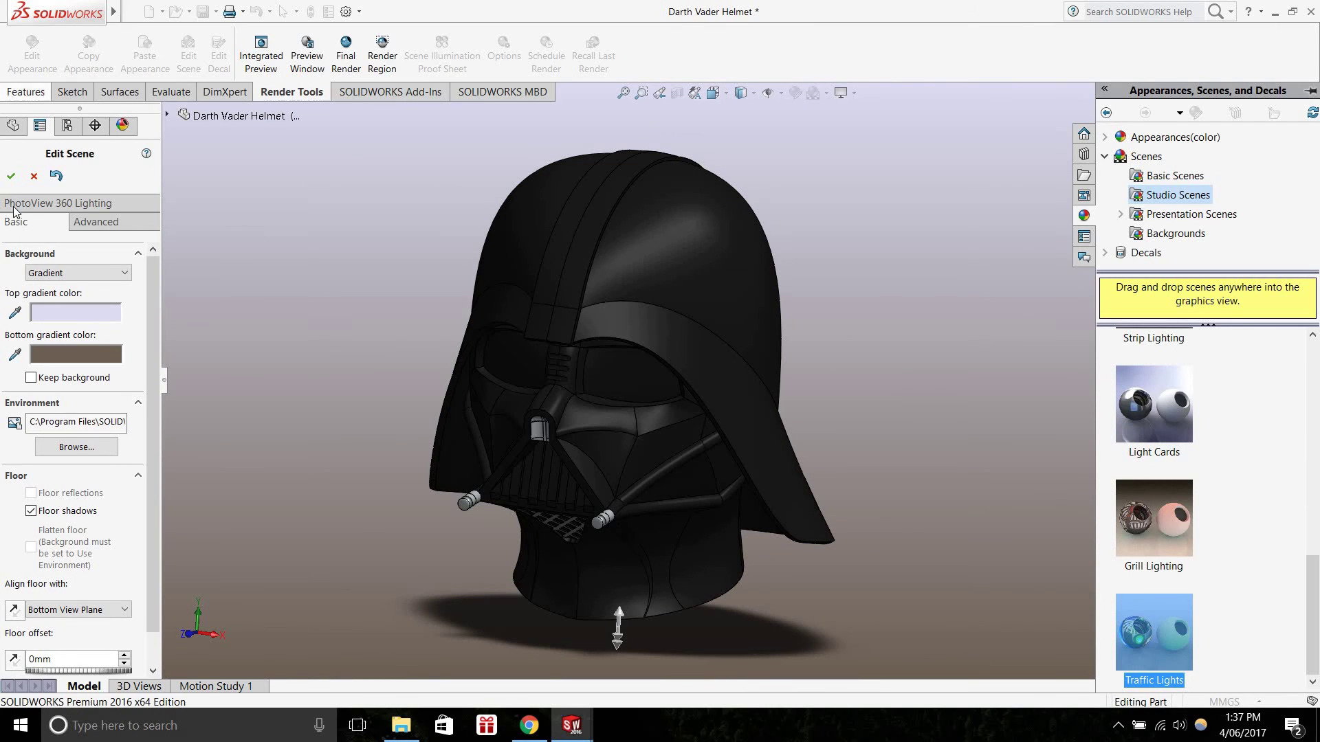
{"action": "left_click", "coordinate": [11, 176]}
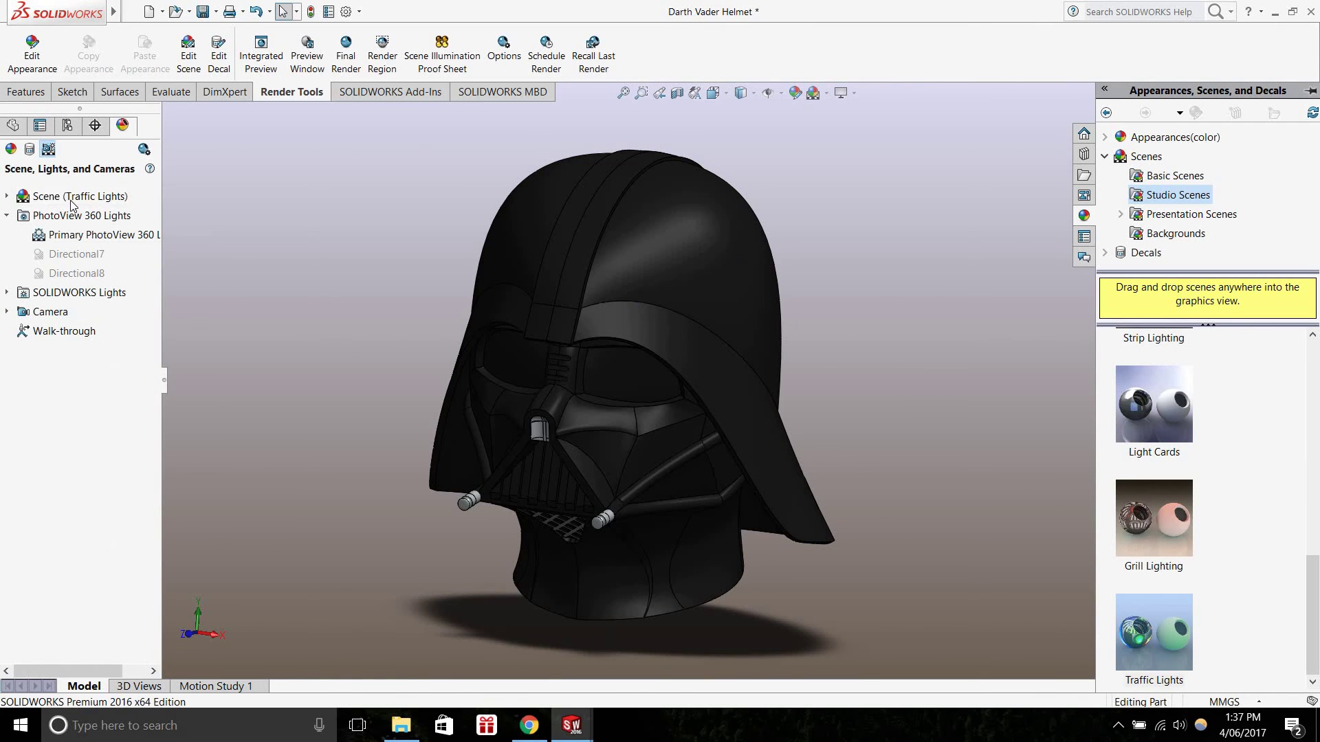
Turn on the Directional7 light in PhotoView 360 and reposition it in front of the face, at about -8.67° longitude and 19.37° latitude
{"action": "right_click", "coordinate": [71, 256]}
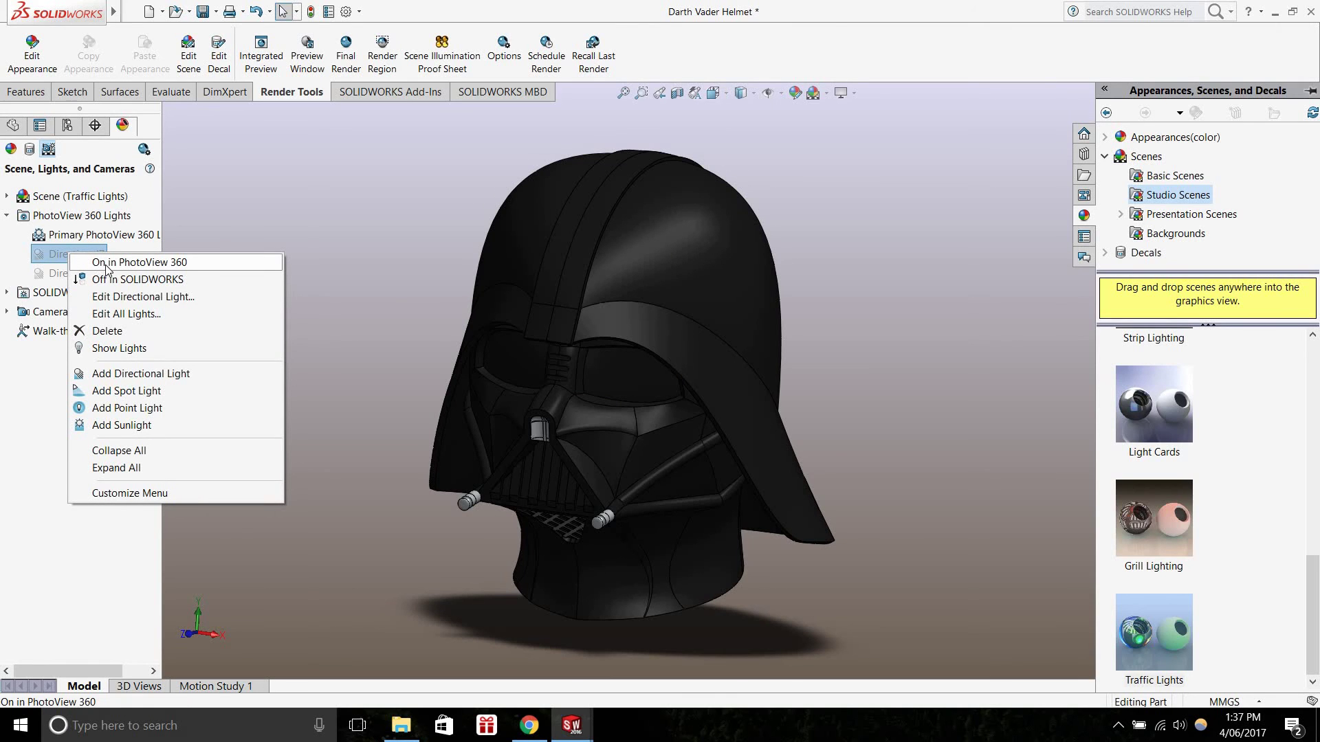
{"action": "left_click", "coordinate": [108, 263]}
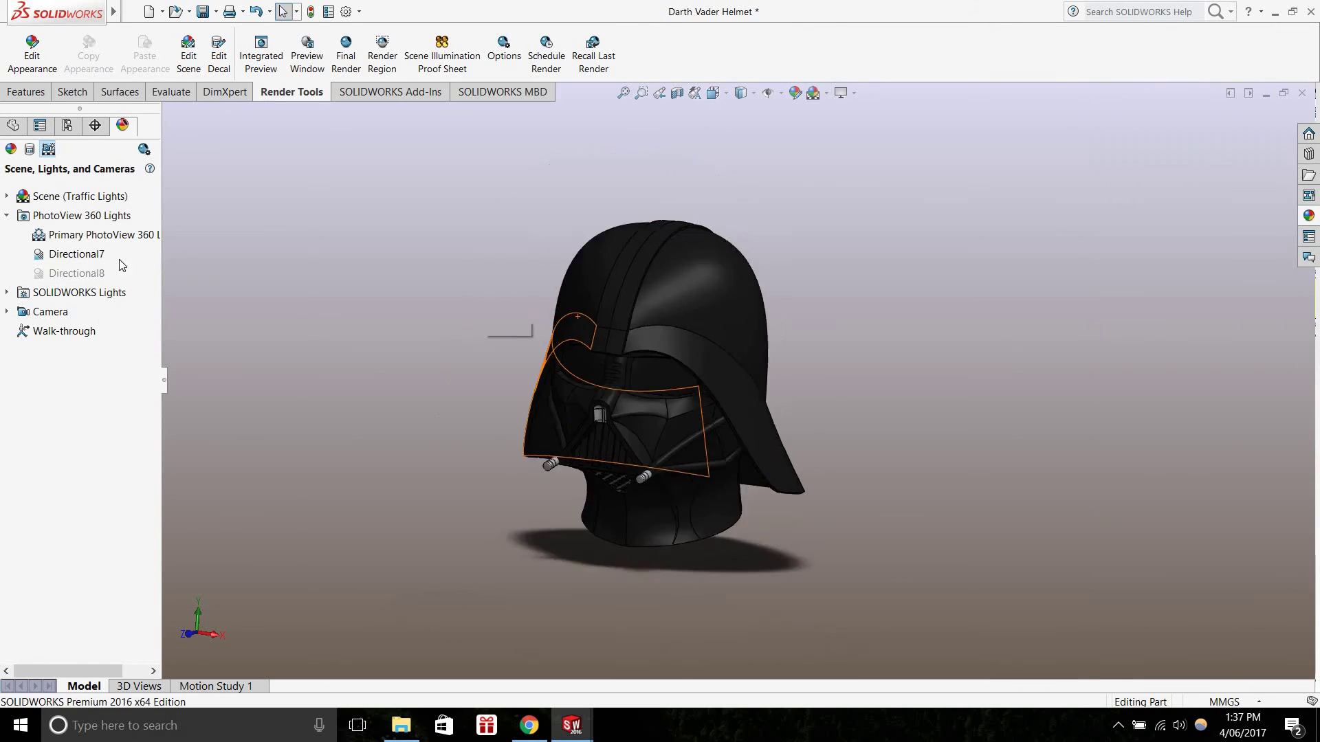
{"action": "right_click", "coordinate": [67, 251]}
{"action": "left_click", "coordinate": [112, 307]}
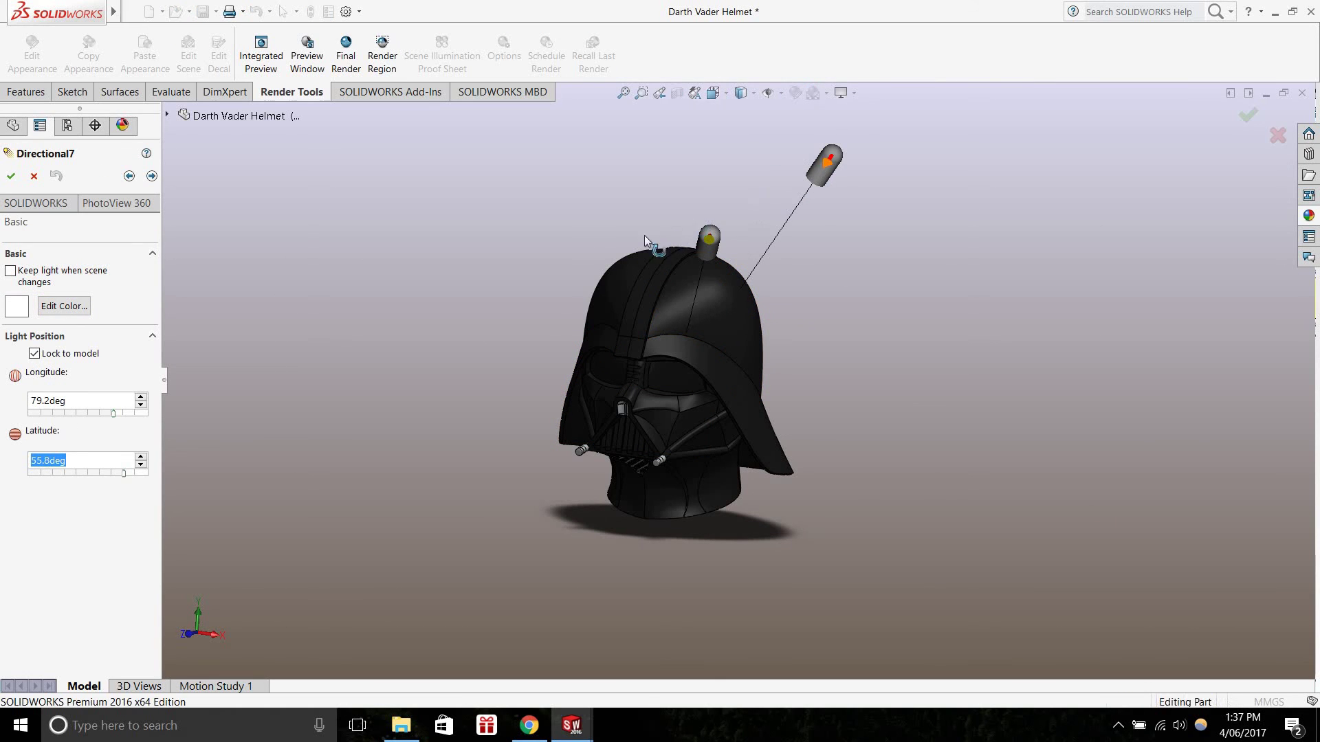
{"action": "left_click_drag", "start_coordinate": [543, 287], "coordinate": [512, 306]}
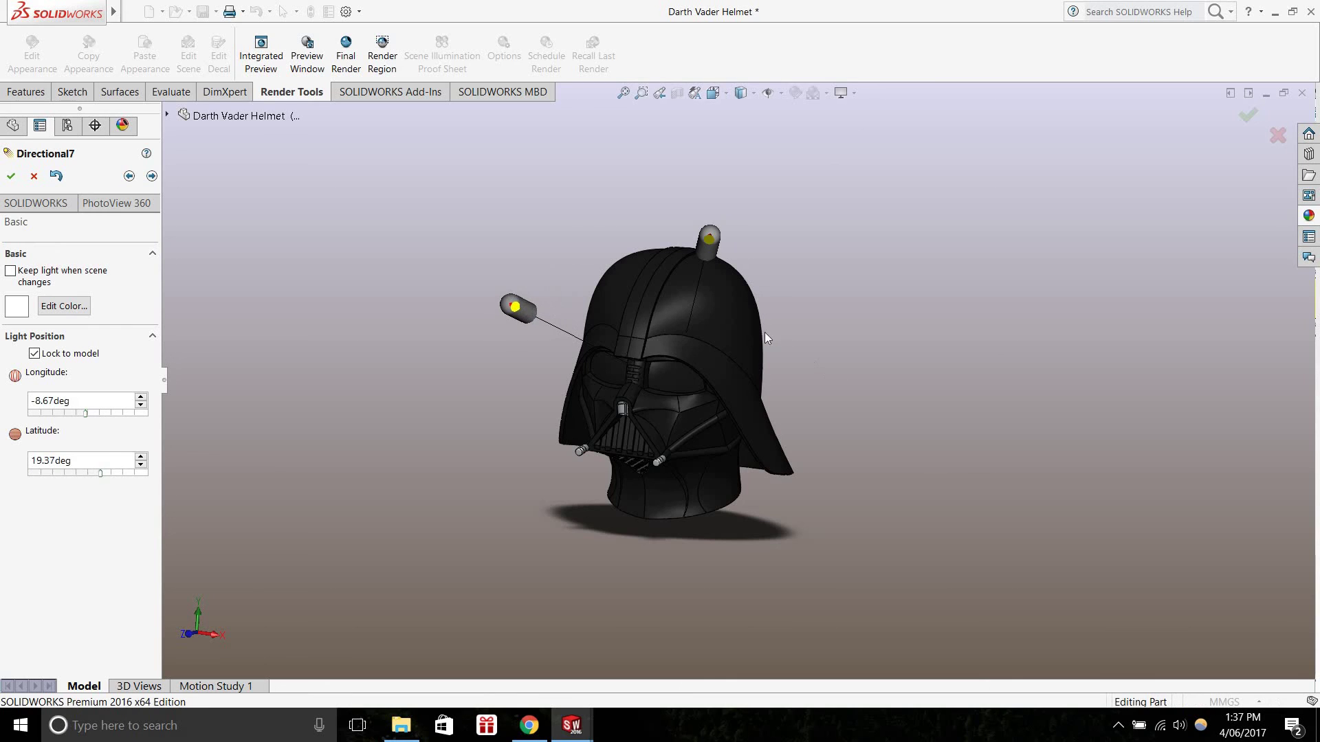
{"action": "scroll", "coordinate": [781, 322], "scroll_direction": "down", "scroll_amount": 1}
{"action": "scroll", "coordinate": [598, 386], "scroll_direction": "down", "scroll_amount": 1}
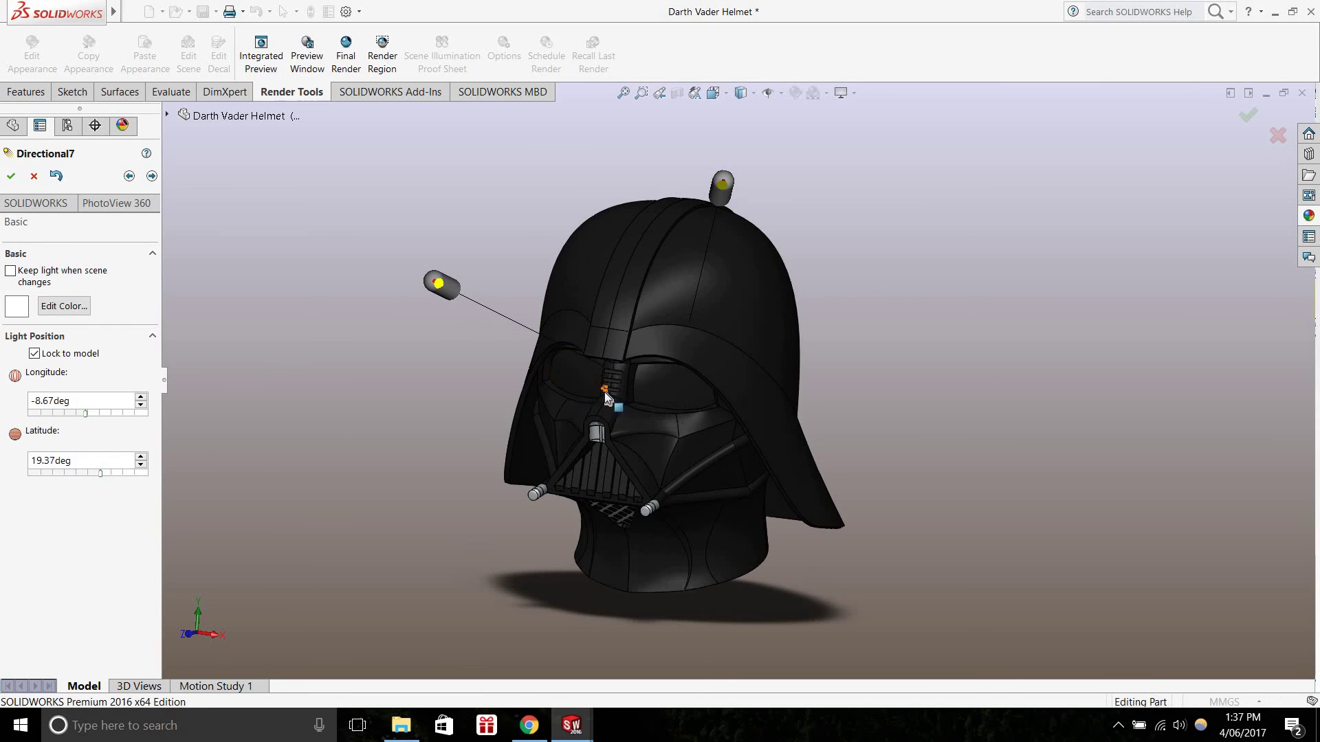
{"action": "middle_click_drag", "start_coordinate": [858, 365], "coordinate": [818, 364]}
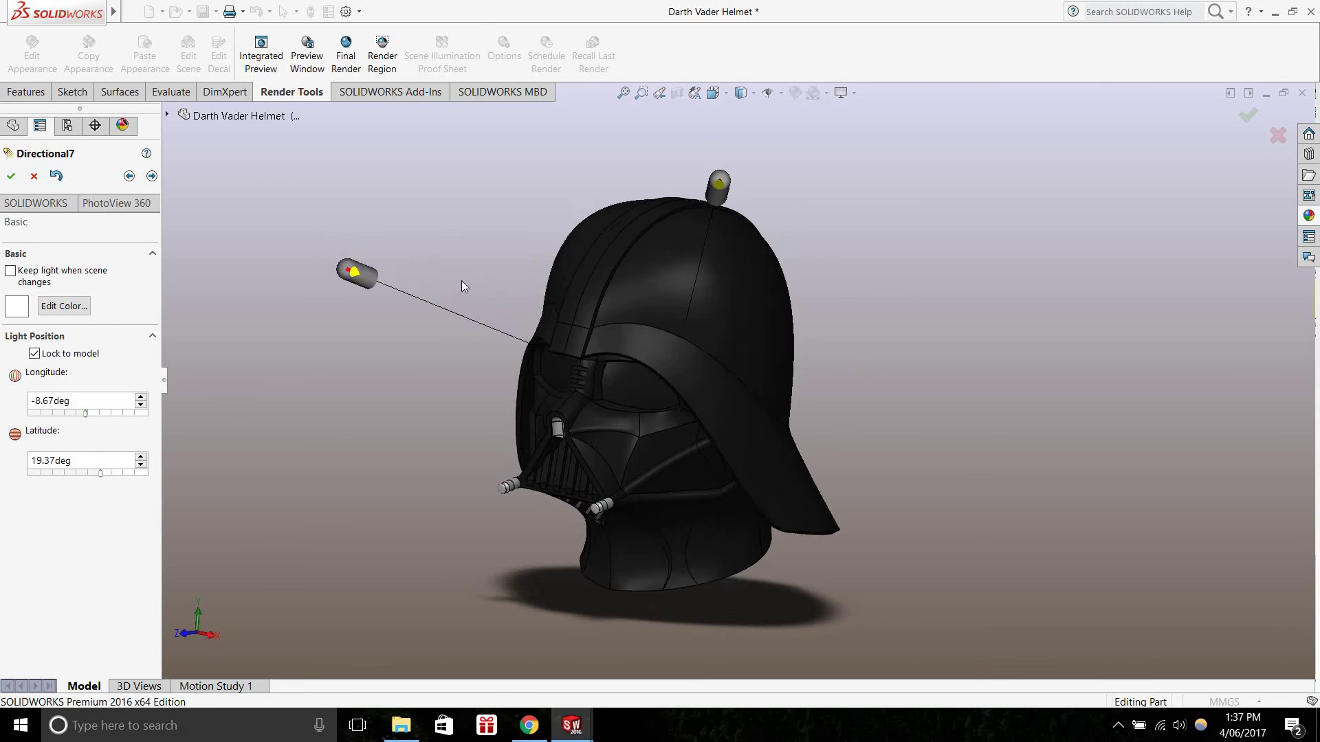
{"action": "left_click", "coordinate": [10, 177]}
Turn on the Directional8 light in PhotoView 360, shift it slightly above and behind the helmet, and accept the edit
{"action": "right_click", "coordinate": [66, 276]}
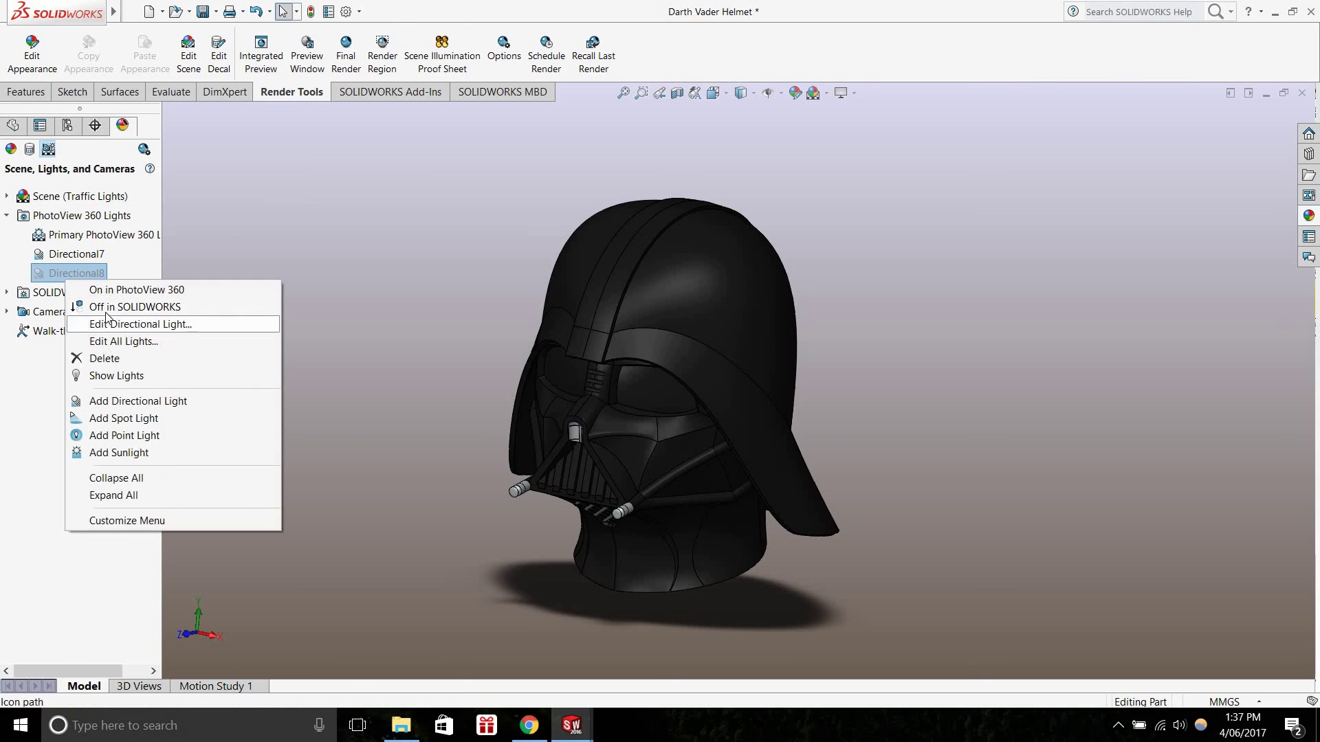
{"action": "left_click", "coordinate": [118, 307]}
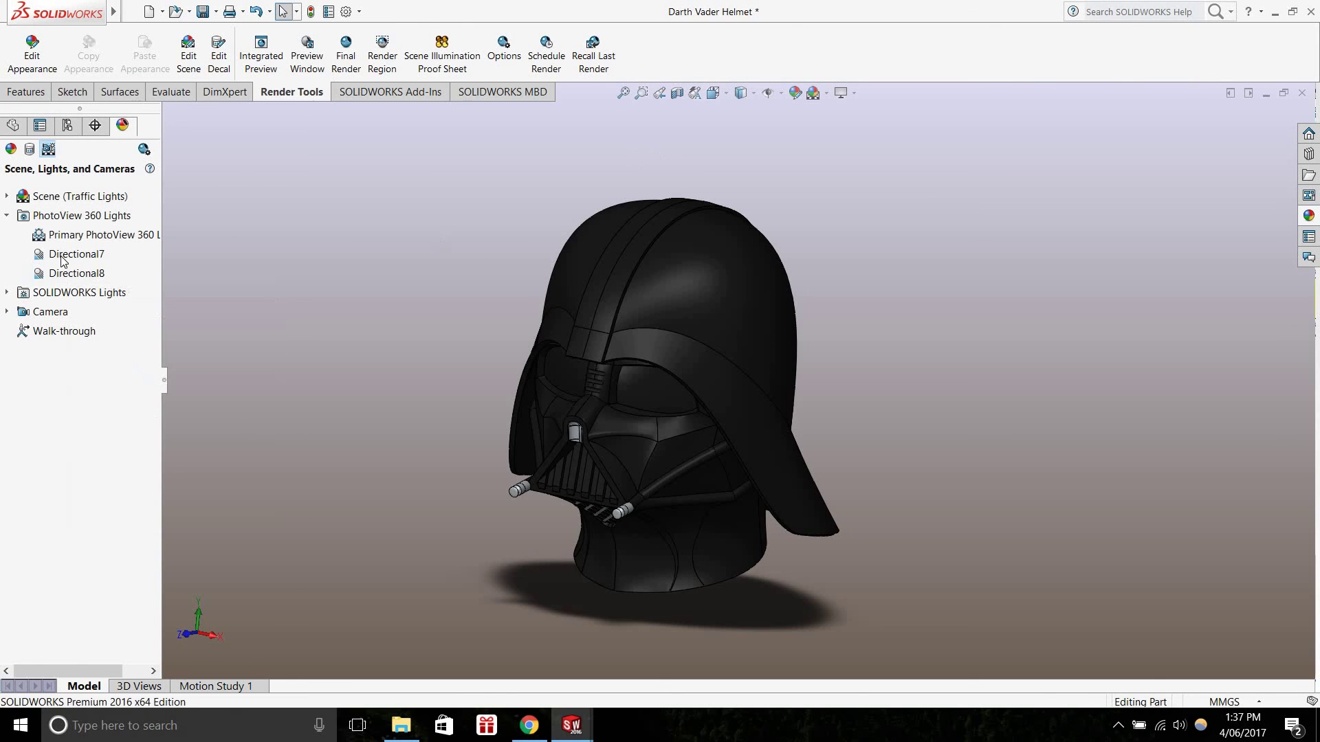
{"action": "right_click", "coordinate": [68, 275]}
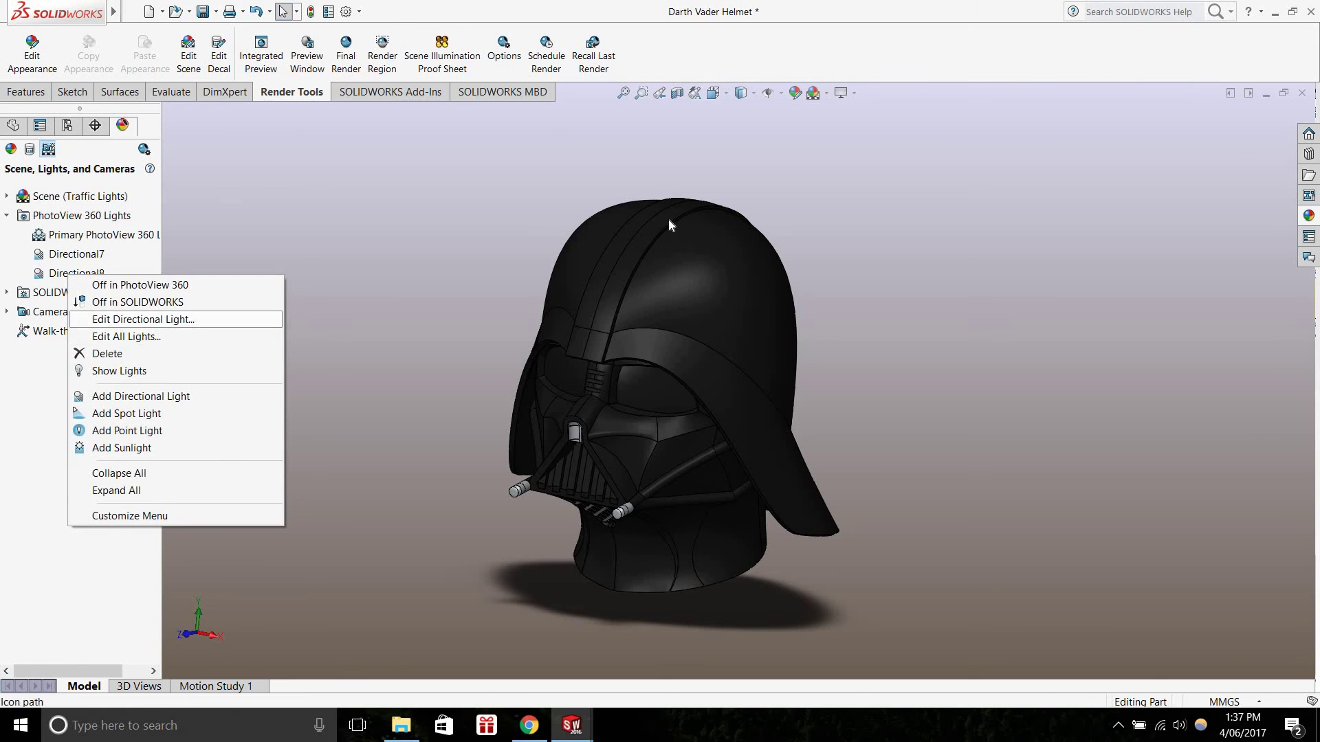
{"action": "left_click", "coordinate": [124, 319]}
{"action": "left_click_drag", "start_coordinate": [817, 219], "coordinate": [849, 209]}
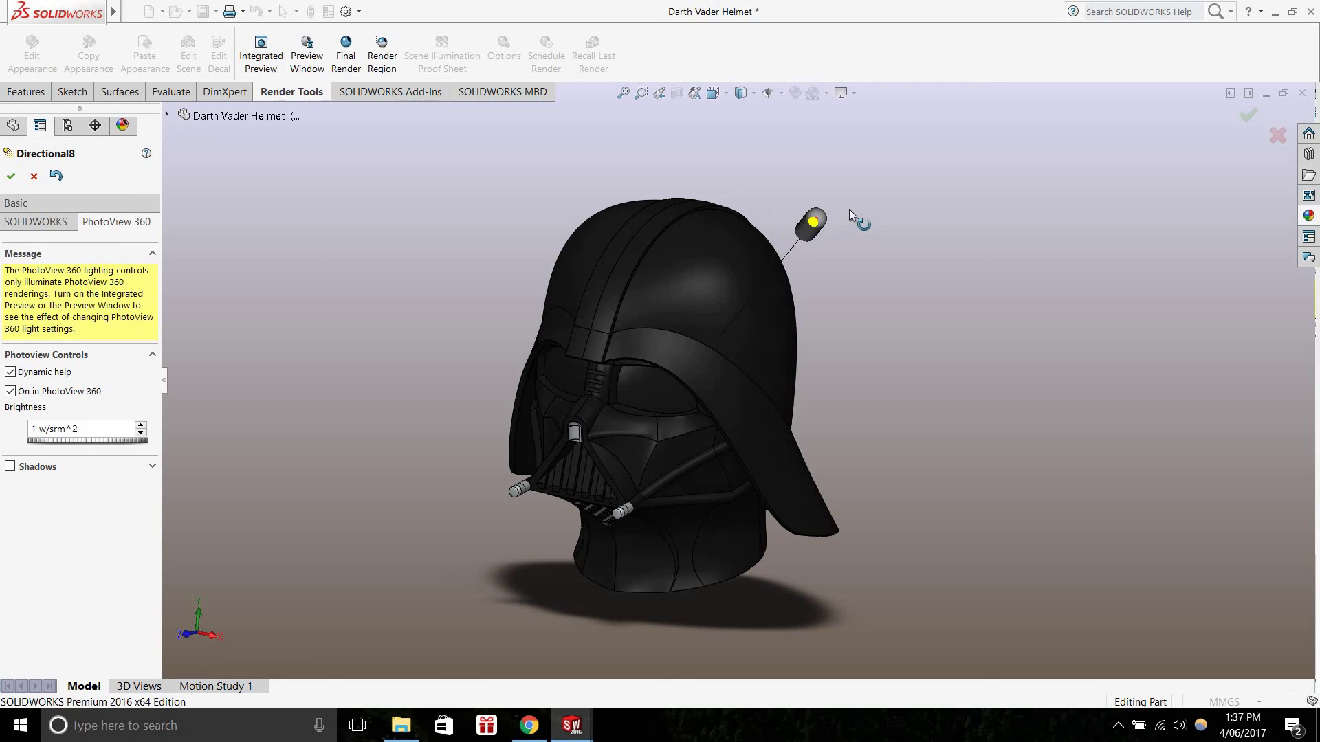
{"action": "left_click", "coordinate": [12, 177]}
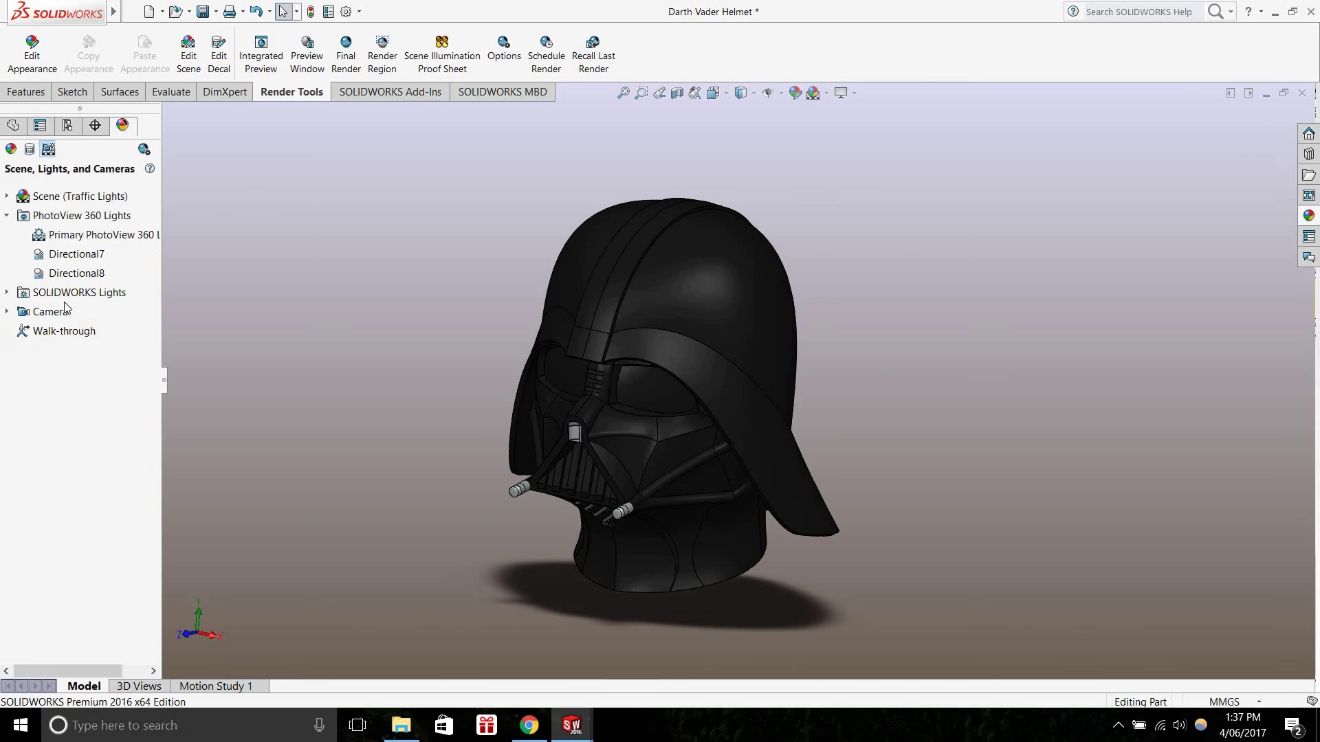
Open Camera1 for editing and move the camera body so that the helmet shifts within the camera's frame
{"action": "left_click", "coordinate": [6, 312]}
{"action": "right_click", "coordinate": [60, 331]}
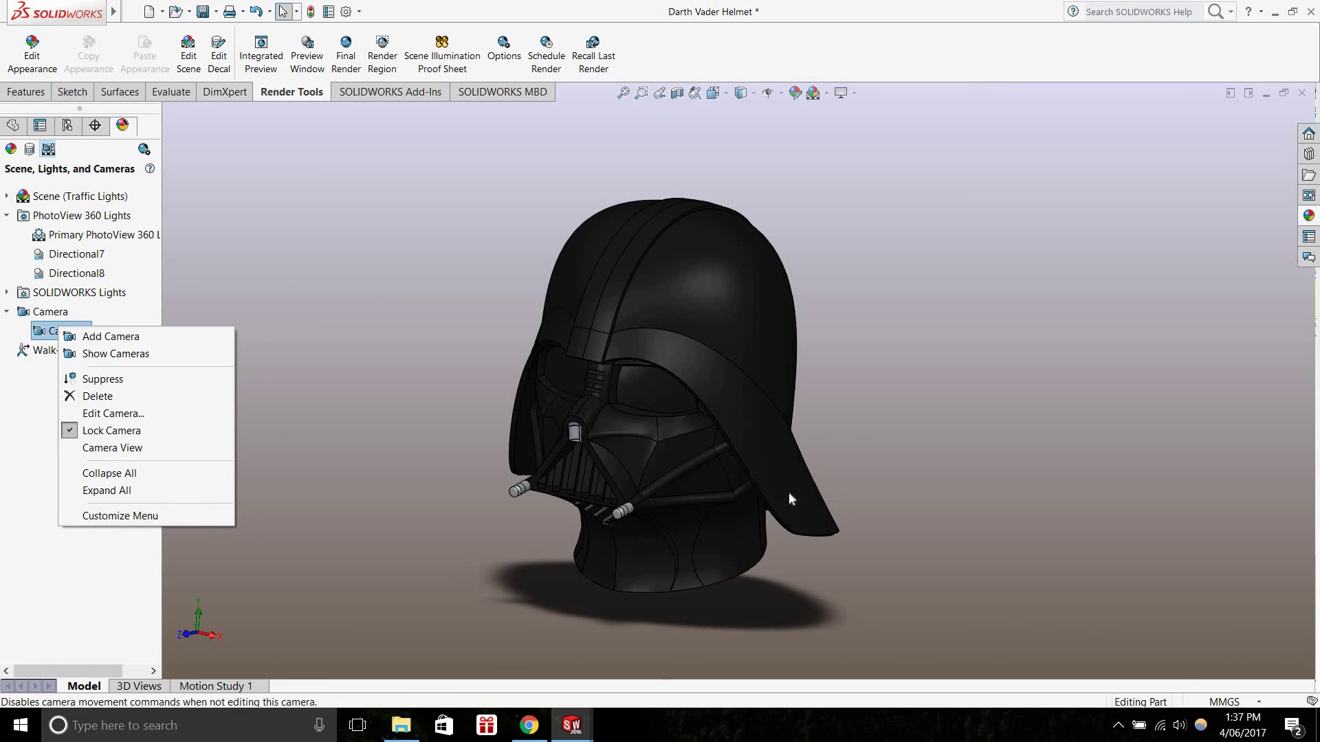
{"action": "left_click", "coordinate": [127, 414]}
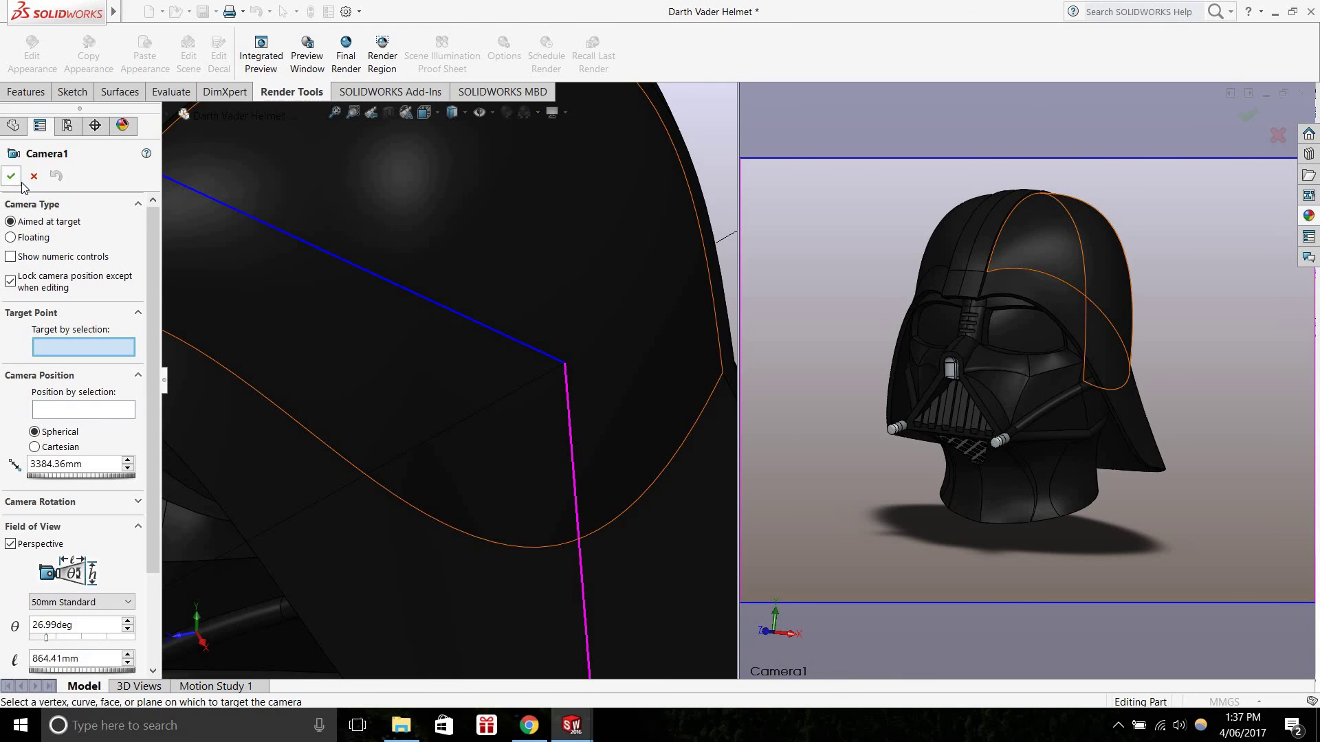
{"action": "scroll", "coordinate": [983, 358], "scroll_direction": "up", "scroll_amount": 1}
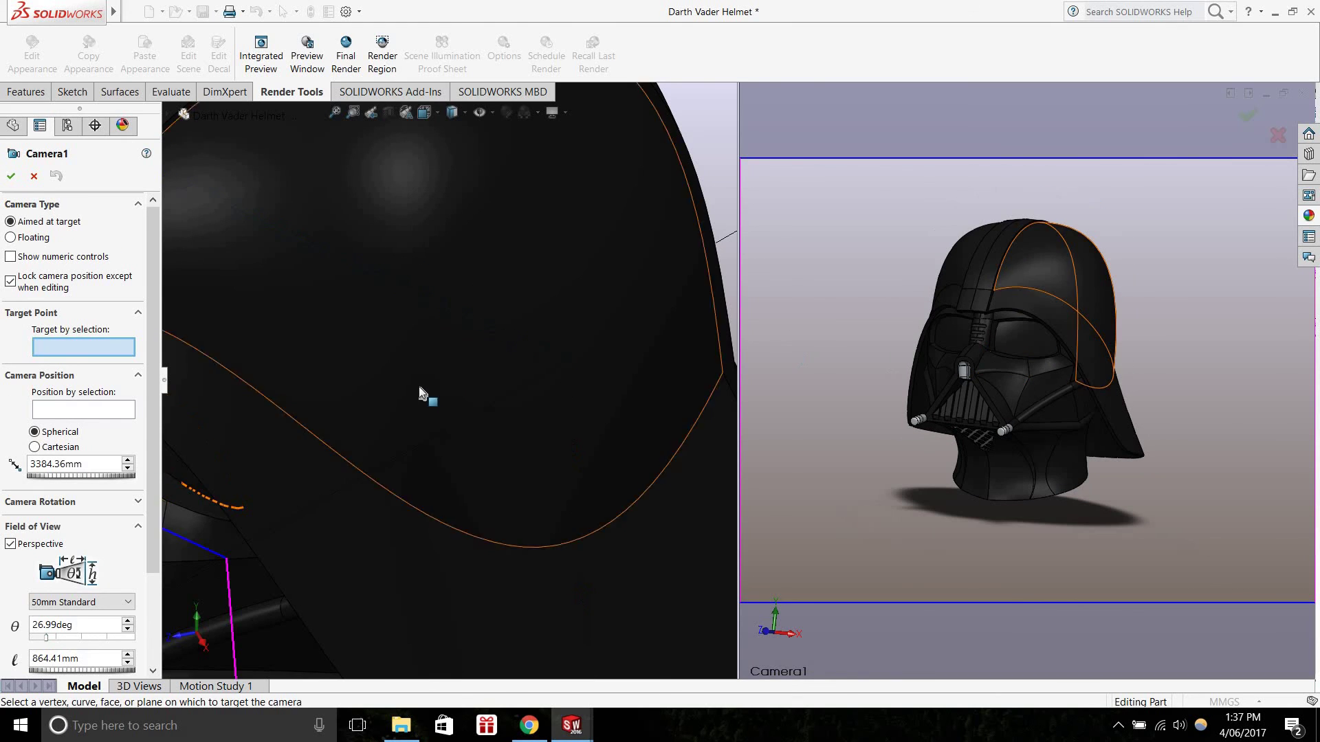
{"action": "scroll", "coordinate": [399, 389], "scroll_direction": "up", "scroll_amount": 6}
{"action": "scroll", "coordinate": [398, 389], "scroll_direction": "up", "scroll_amount": 5}
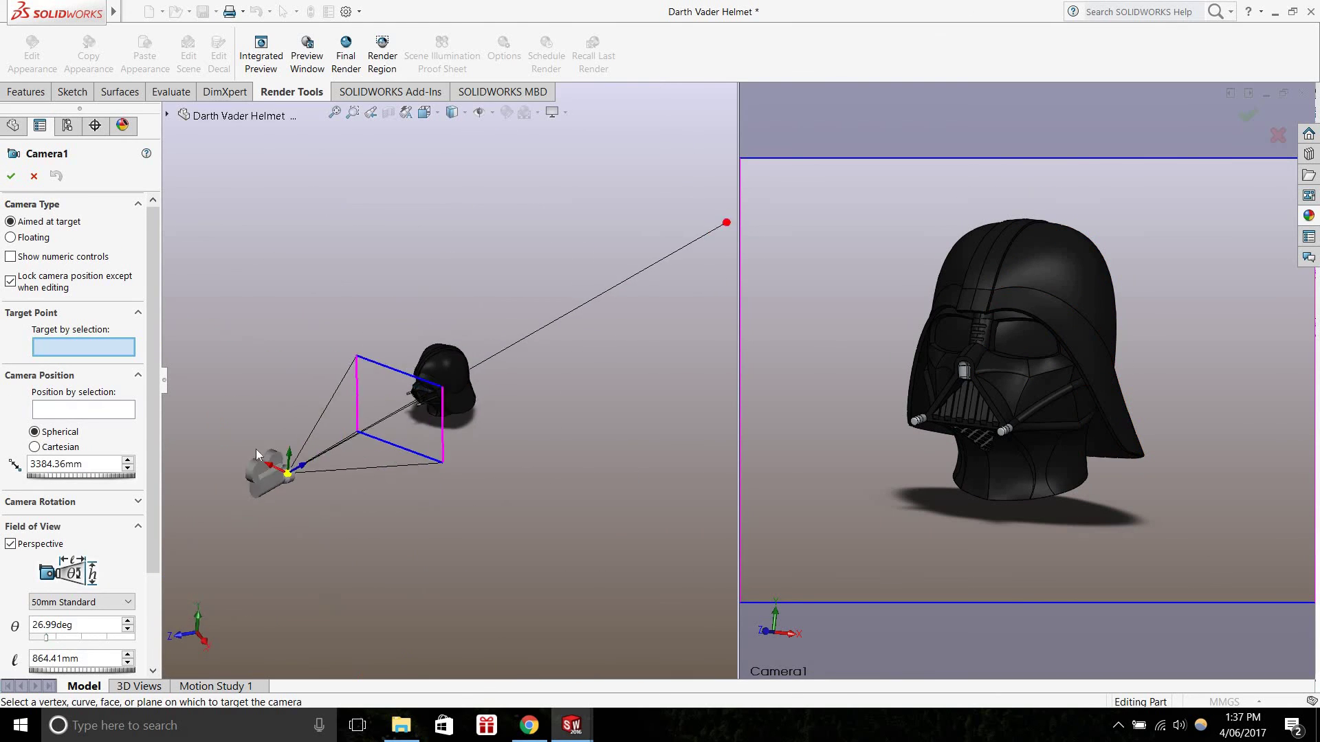
{"action": "scroll", "coordinate": [374, 431], "scroll_direction": "down", "scroll_amount": 5}
{"action": "middle_click_drag", "start_coordinate": [352, 438], "coordinate": [461, 424]}
{"action": "left_click_drag", "start_coordinate": [461, 425], "coordinate": [427, 382]}
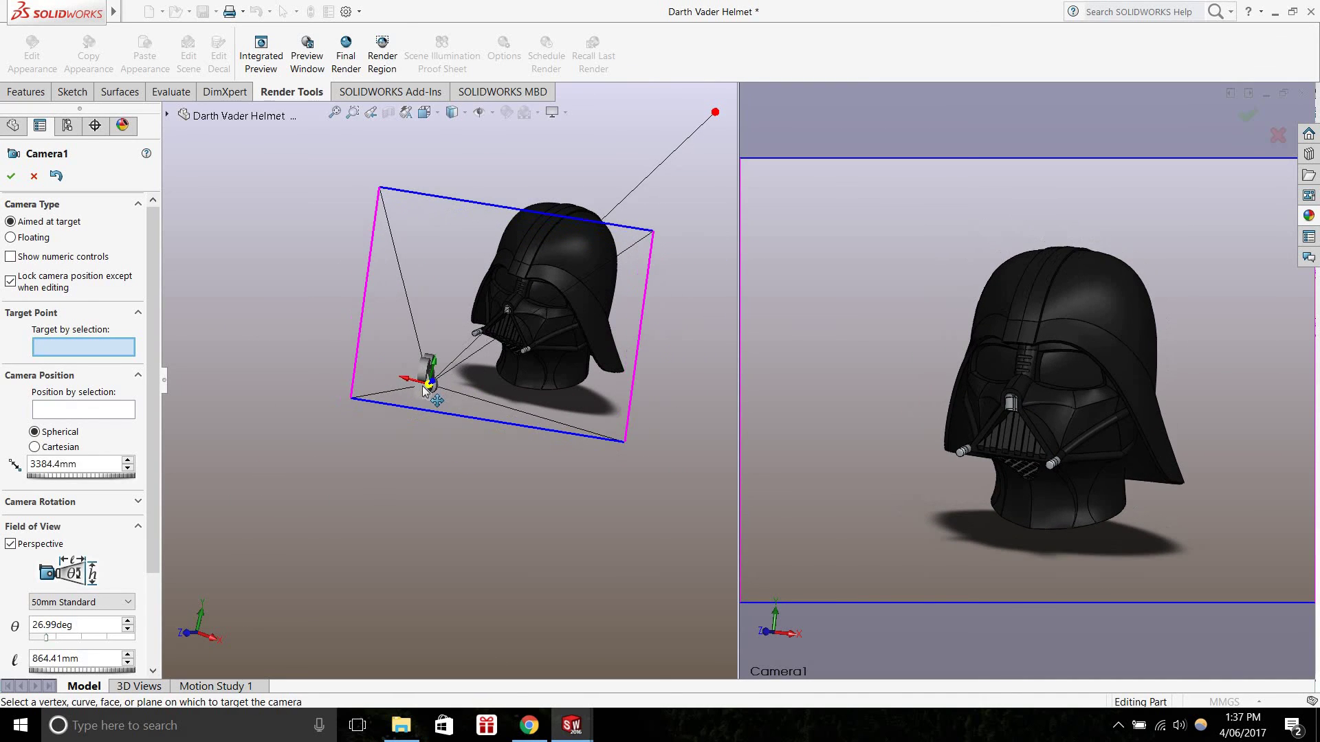
Rotate Camera1 to a three-quarter front view with the whole helmet and its shadow inside the frame, and accept the camera edit
{"action": "middle_click_drag", "start_coordinate": [1186, 369], "coordinate": [1065, 400]}
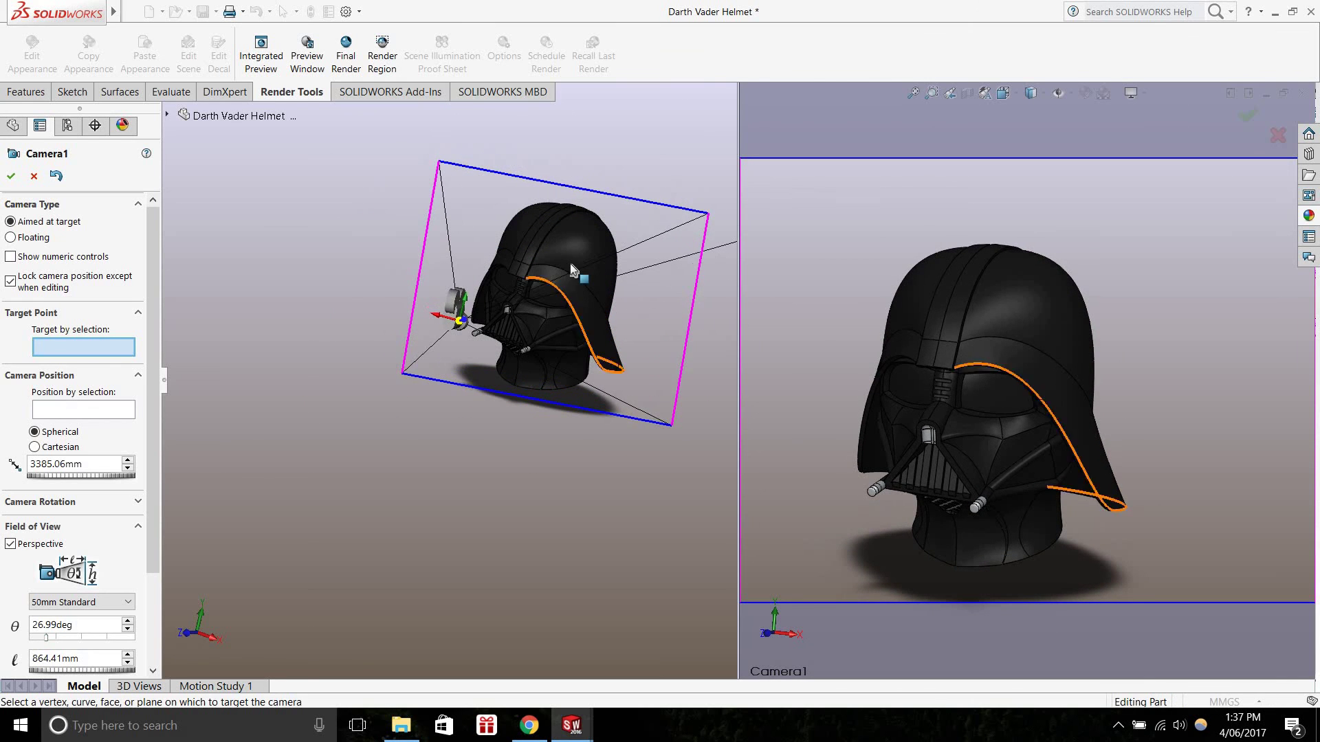
{"action": "scroll", "coordinate": [571, 264], "scroll_direction": "down", "scroll_amount": 1}
{"action": "scroll", "coordinate": [528, 357], "scroll_direction": "down", "scroll_amount": 3}
{"action": "mouse_move", "coordinate": [517, 362]}
{"action": "middle_mouse_down"}
{"action": "mouse_move", "coordinate": [534, 361]}
{"action": "mouse_move", "coordinate": [505, 376]}
{"action": "middle_mouse_up"}
{"action": "middle_click_drag", "start_coordinate": [1038, 531], "coordinate": [1011, 371]}
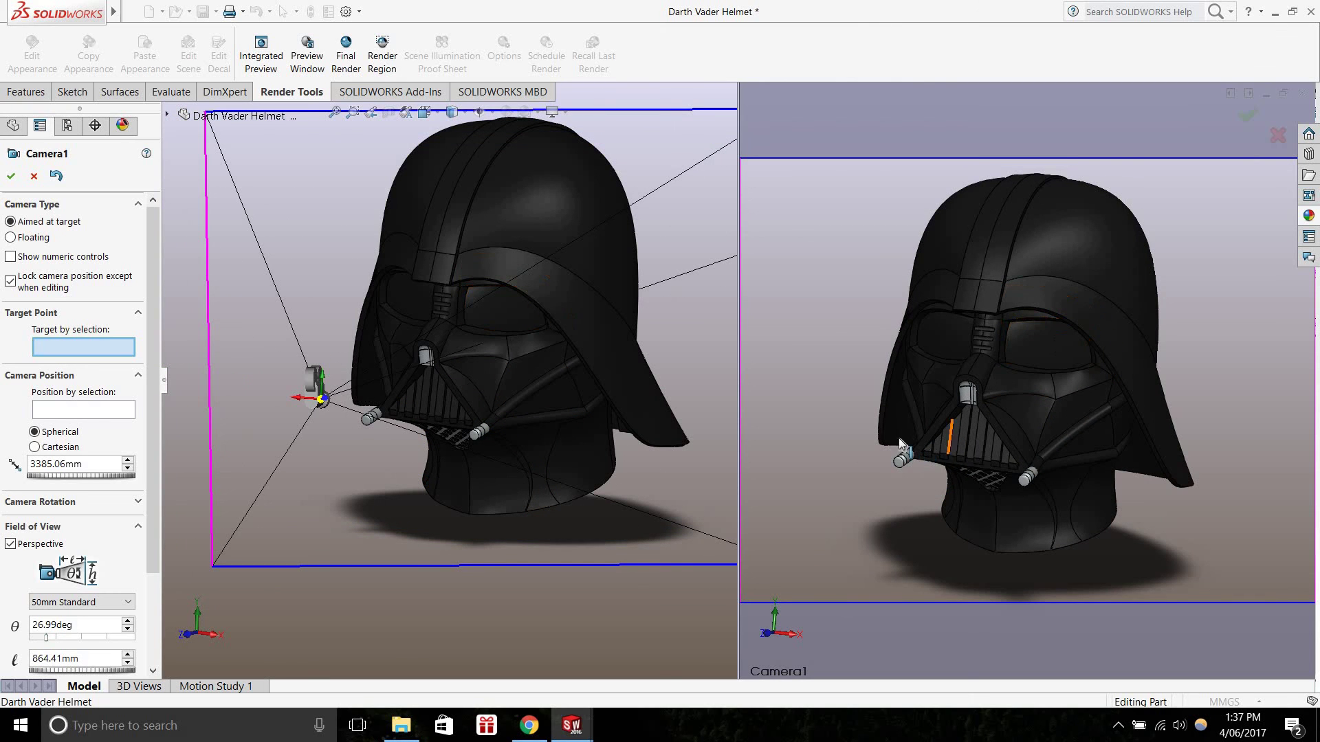
{"action": "middle_click_drag", "start_coordinate": [884, 427], "coordinate": [901, 461]}
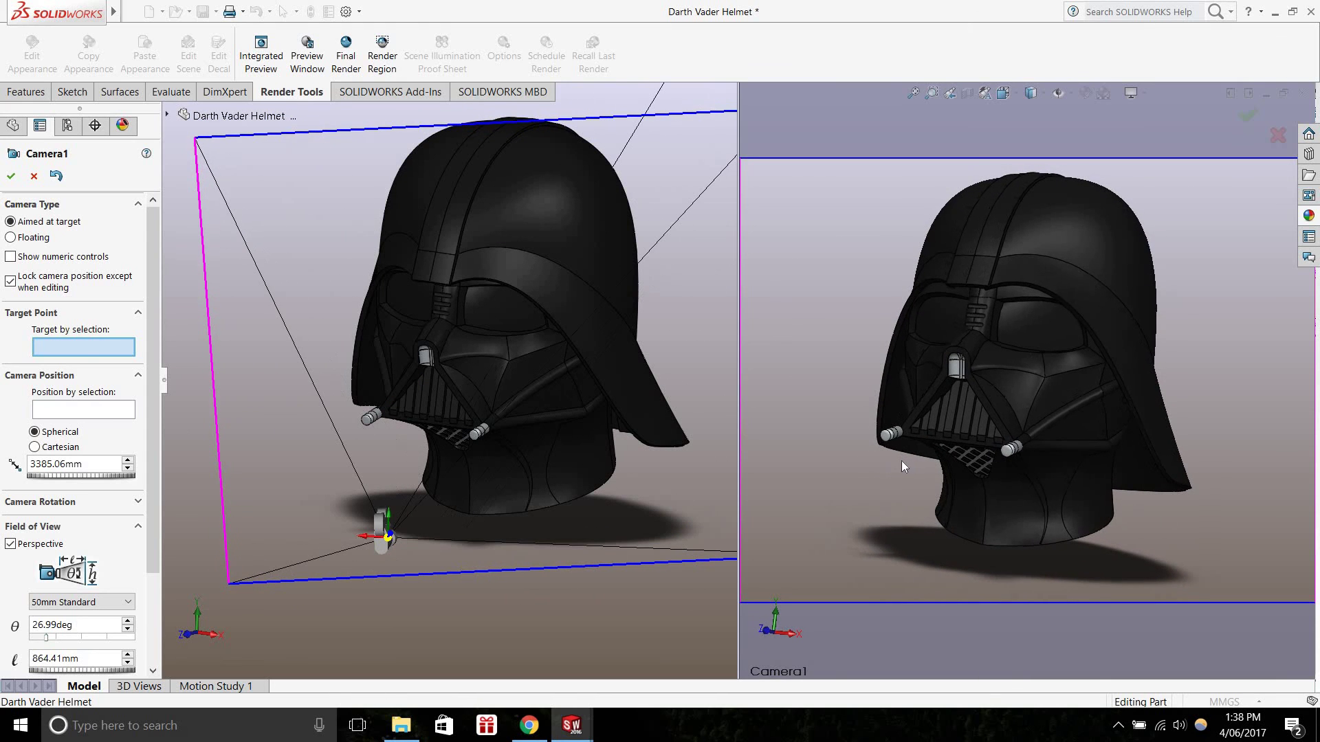
{"action": "middle_click_drag", "start_coordinate": [1013, 365], "coordinate": [1028, 412]}
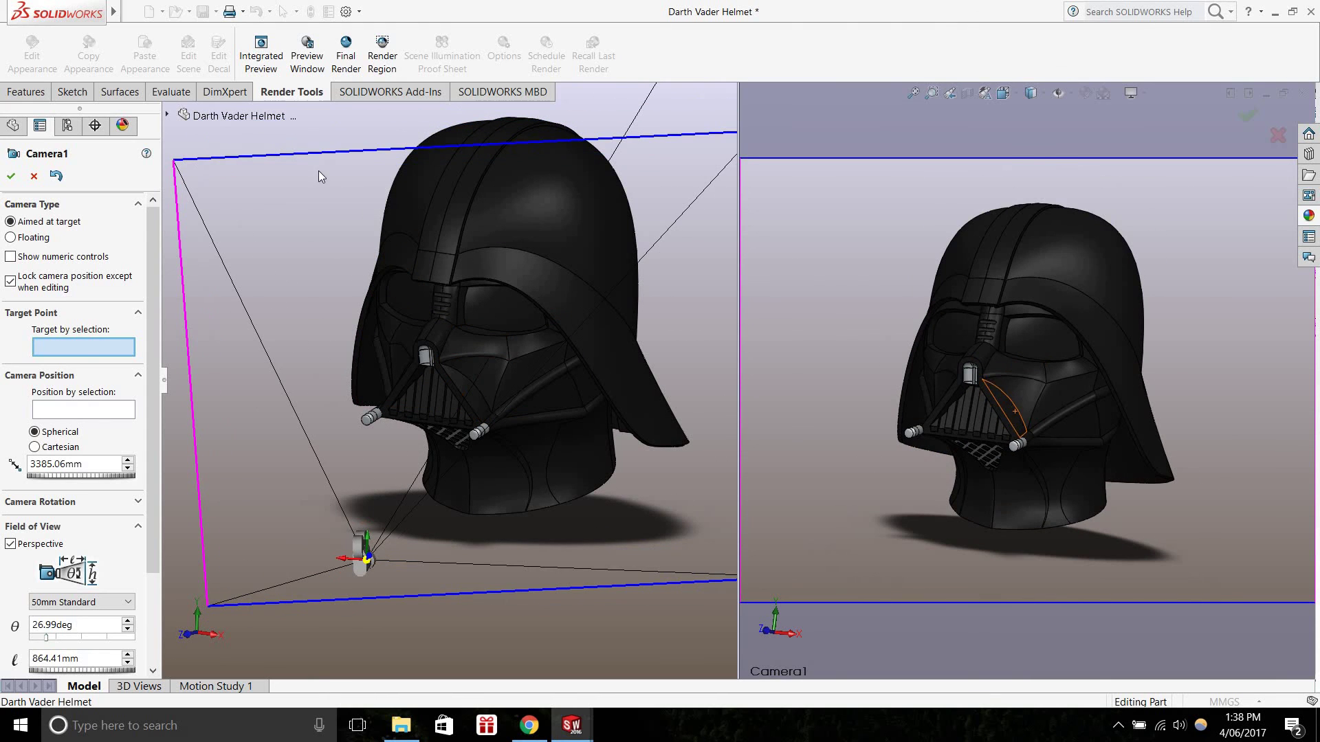
{"action": "left_click", "coordinate": [12, 176]}
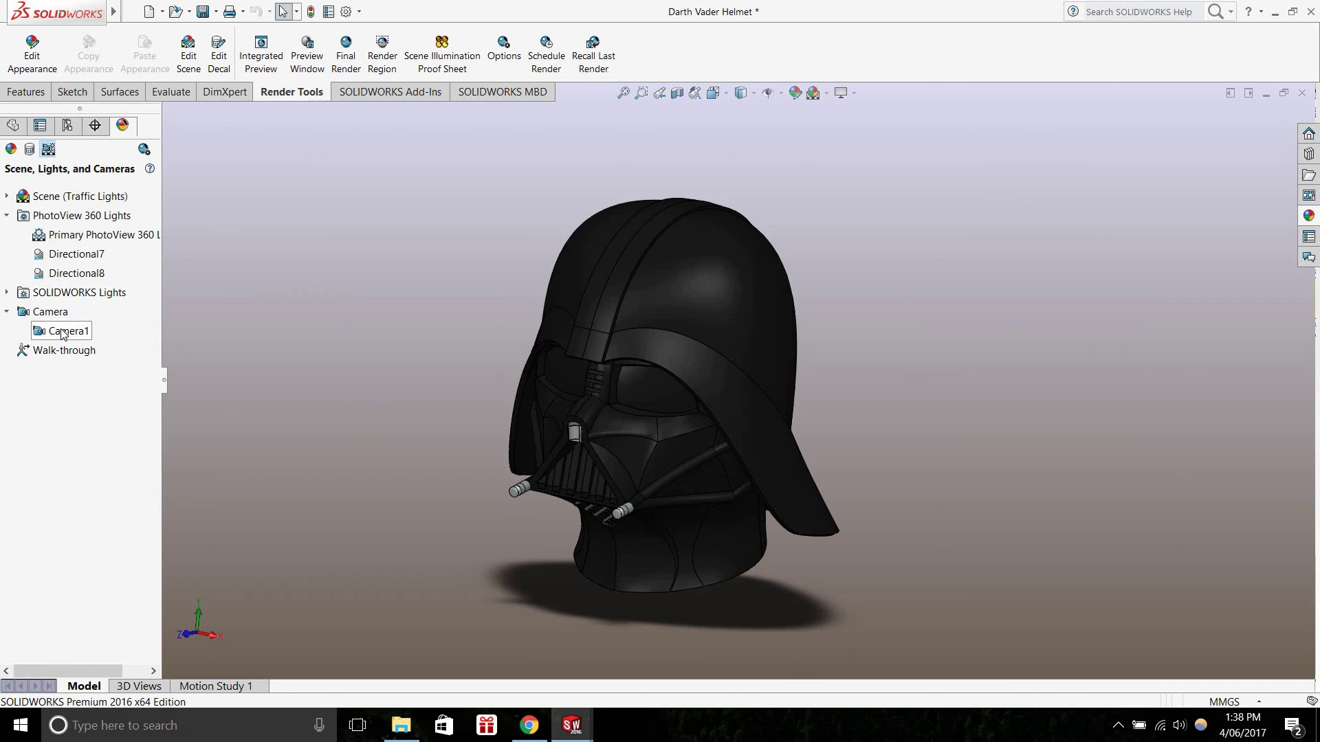
Reopen Camera1 for editing and start a PhotoView 360 final render of the helmet
{"action": "right_click", "coordinate": [62, 334]}
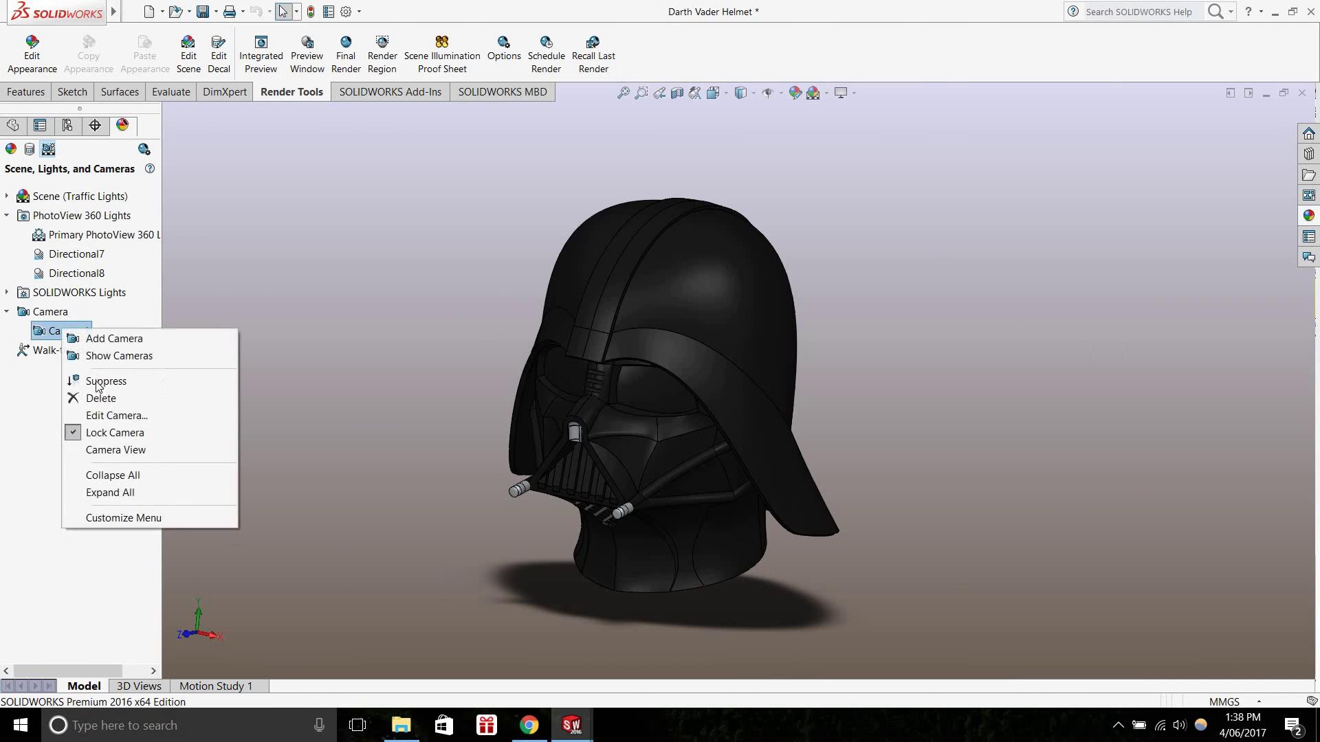
{"action": "left_click", "coordinate": [108, 416]}
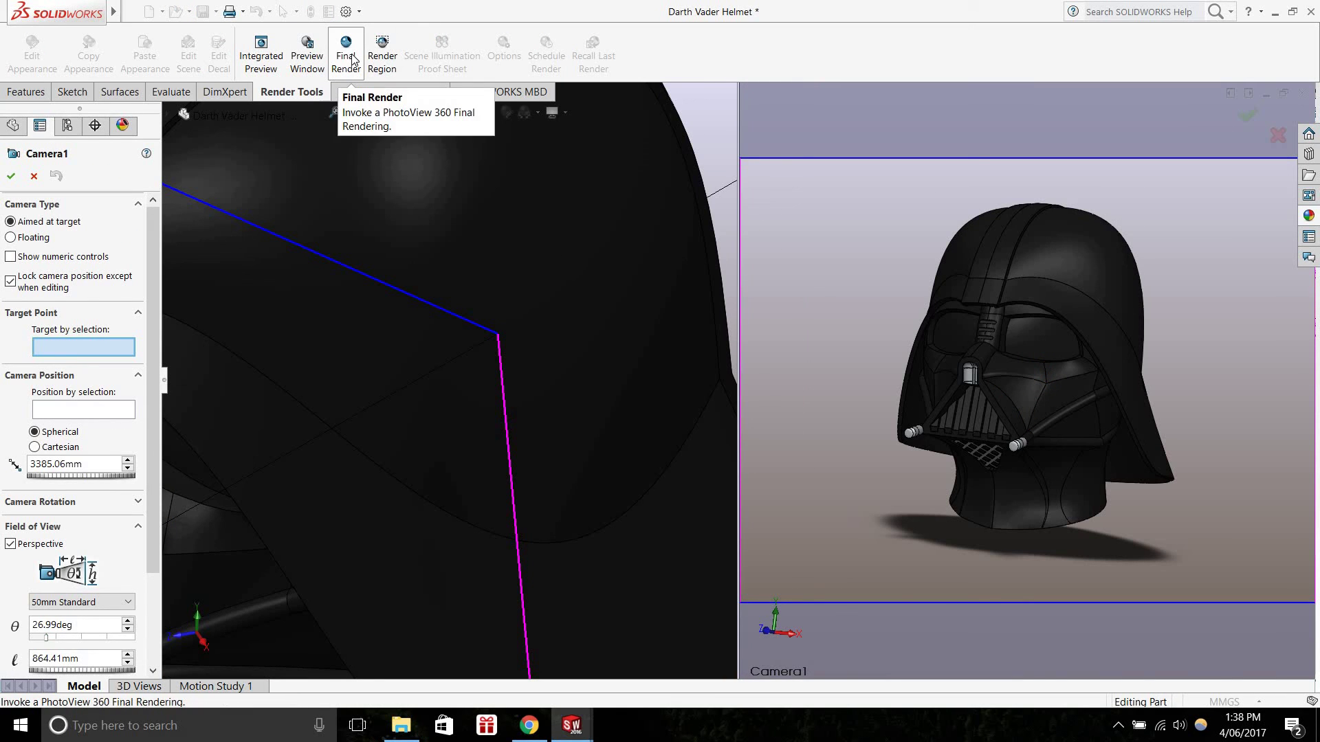
{"action": "left_click", "coordinate": [352, 60]}
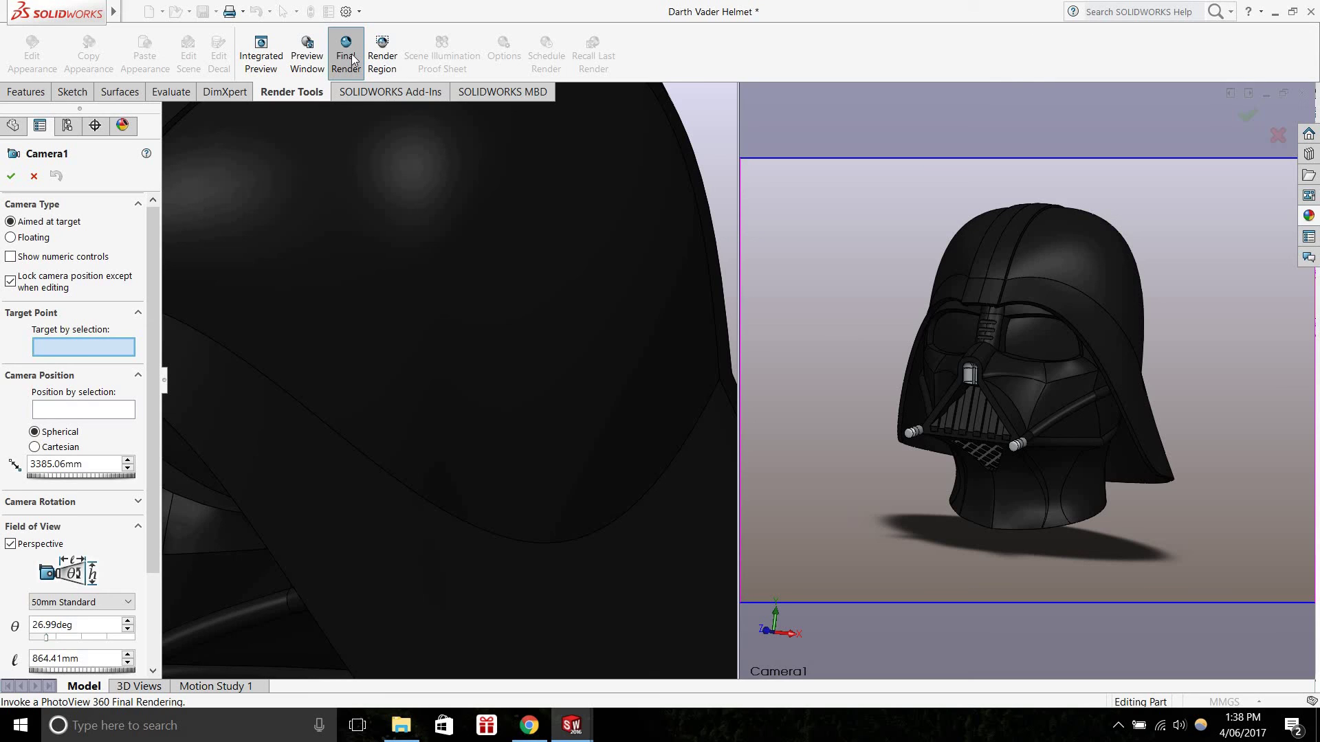
{"action": "left_click", "coordinate": [352, 59]}
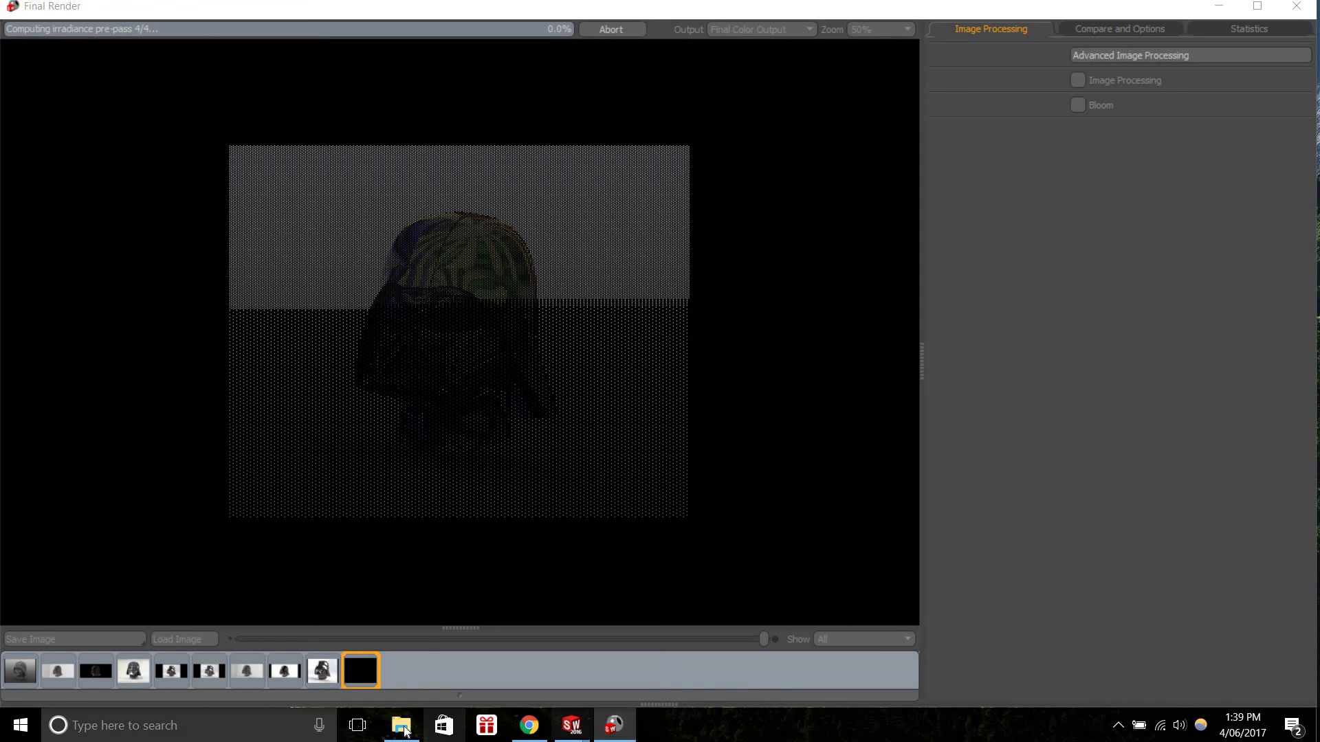
Look through the earlier images 3rd Render, Vader Render and Vander Good Render from the Darth Vader folder, and return to the Final Render window
{"action": "left_click", "coordinate": [401, 726]}
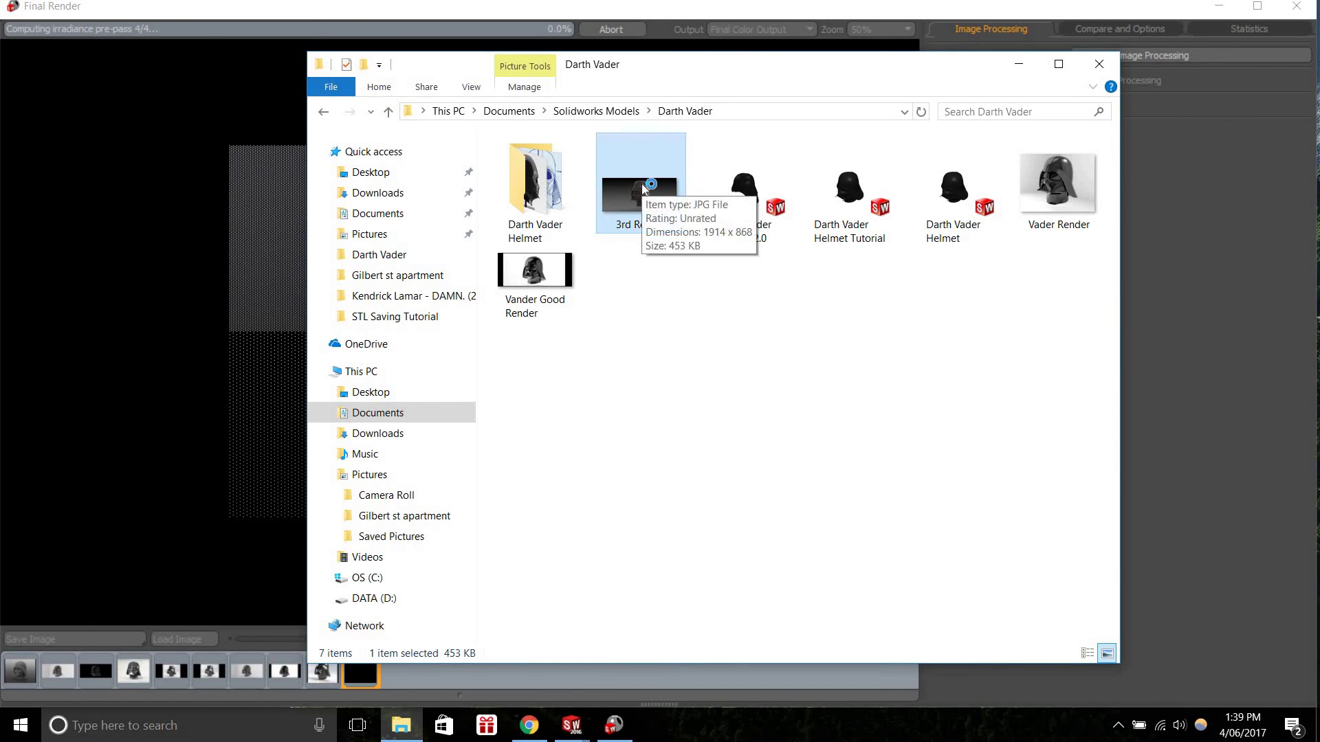
{"action": "double_click", "coordinate": [642, 189]}
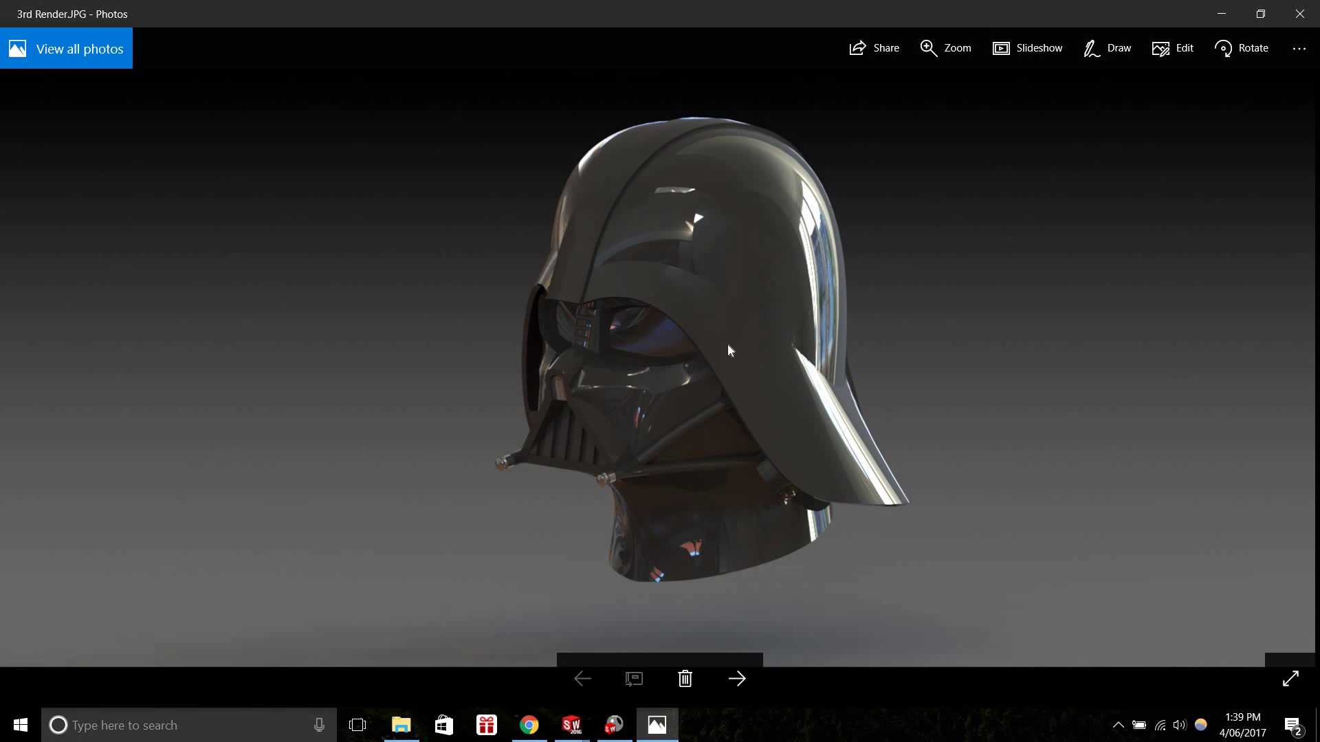
{"action": "scroll", "coordinate": [655, 402], "scroll_direction": "up", "scroll_amount": 5}
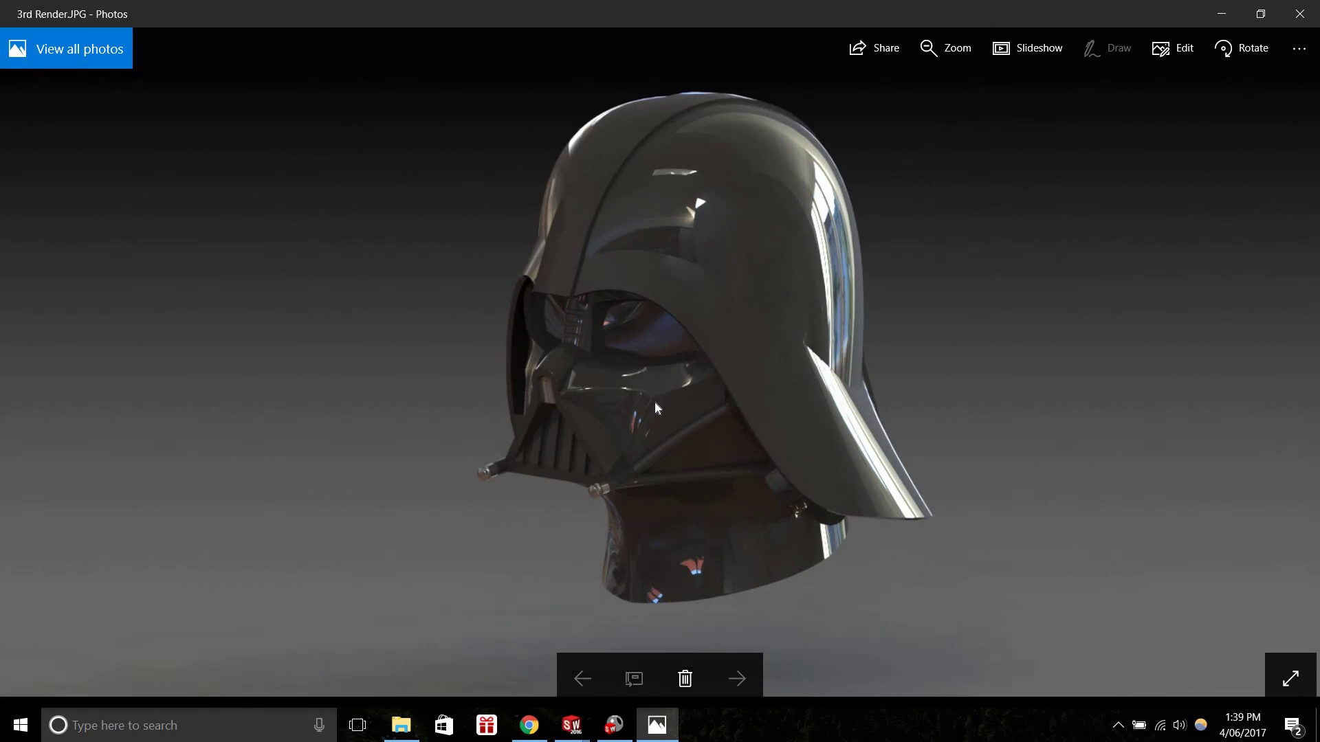
{"action": "scroll", "coordinate": [767, 220], "scroll_direction": "down", "scroll_amount": 5}
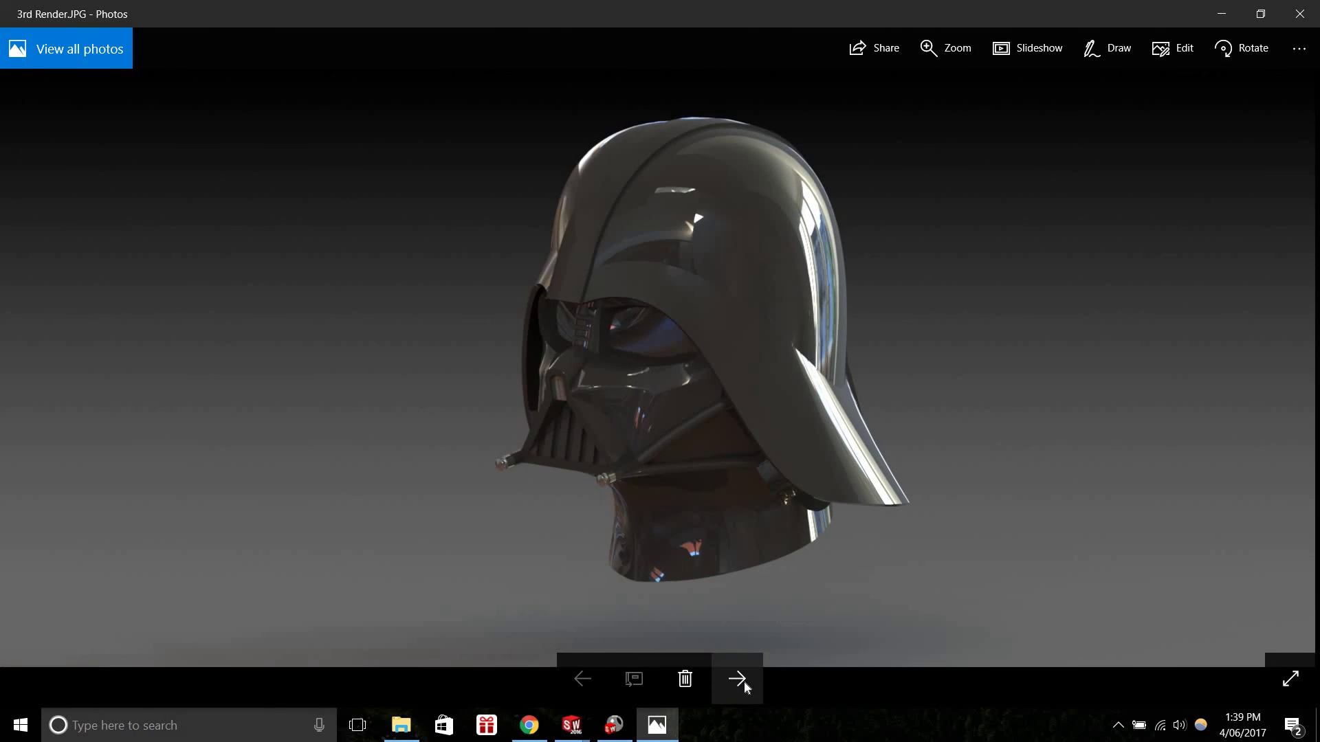
{"action": "left_click", "coordinate": [737, 679]}
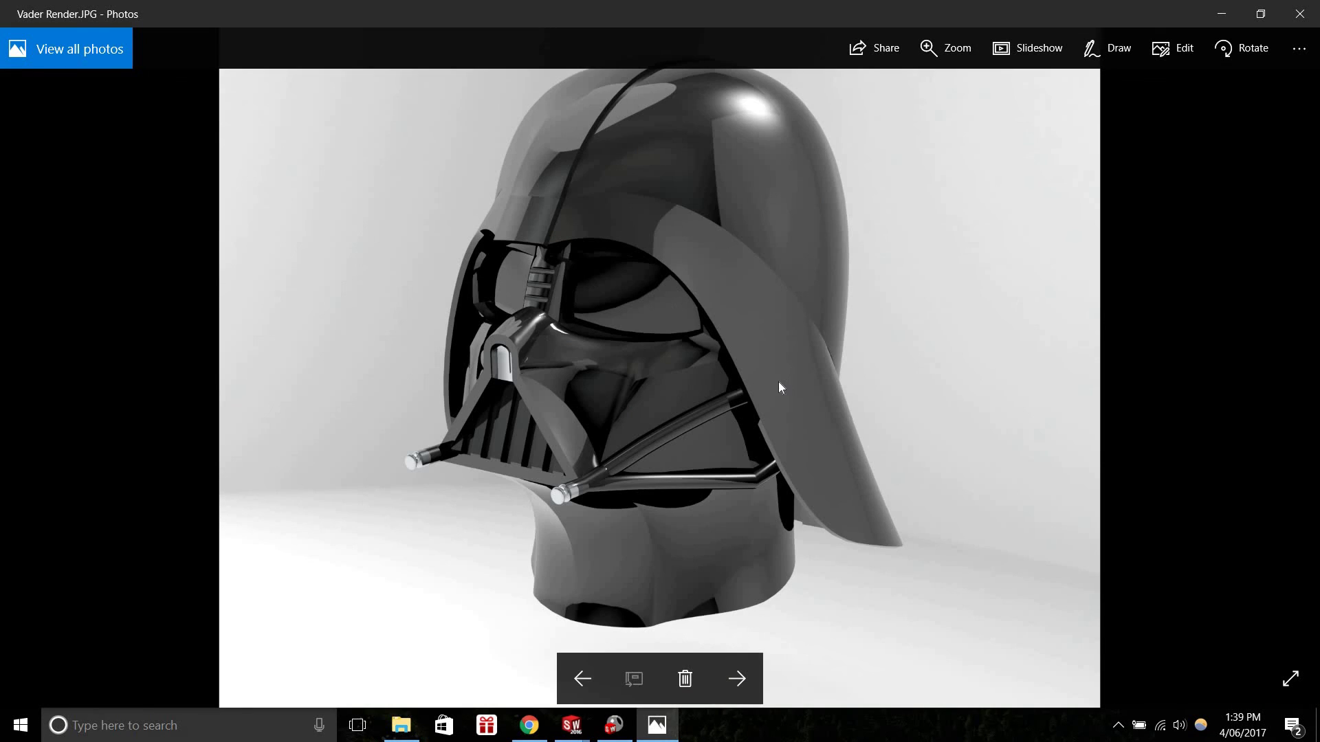
{"action": "scroll", "coordinate": [808, 324], "scroll_direction": "up", "scroll_amount": 2}
{"action": "scroll", "coordinate": [808, 324], "scroll_direction": "down", "scroll_amount": 2}
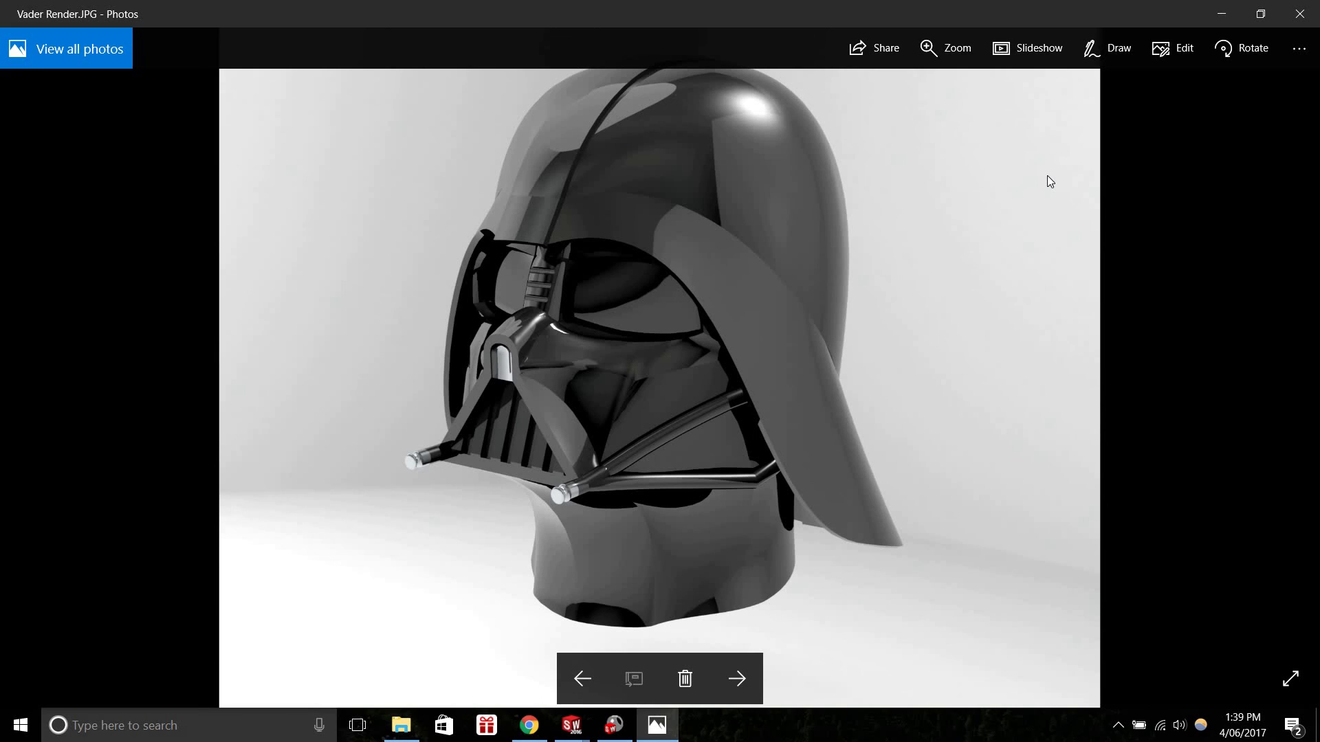
{"action": "left_click", "coordinate": [739, 695]}
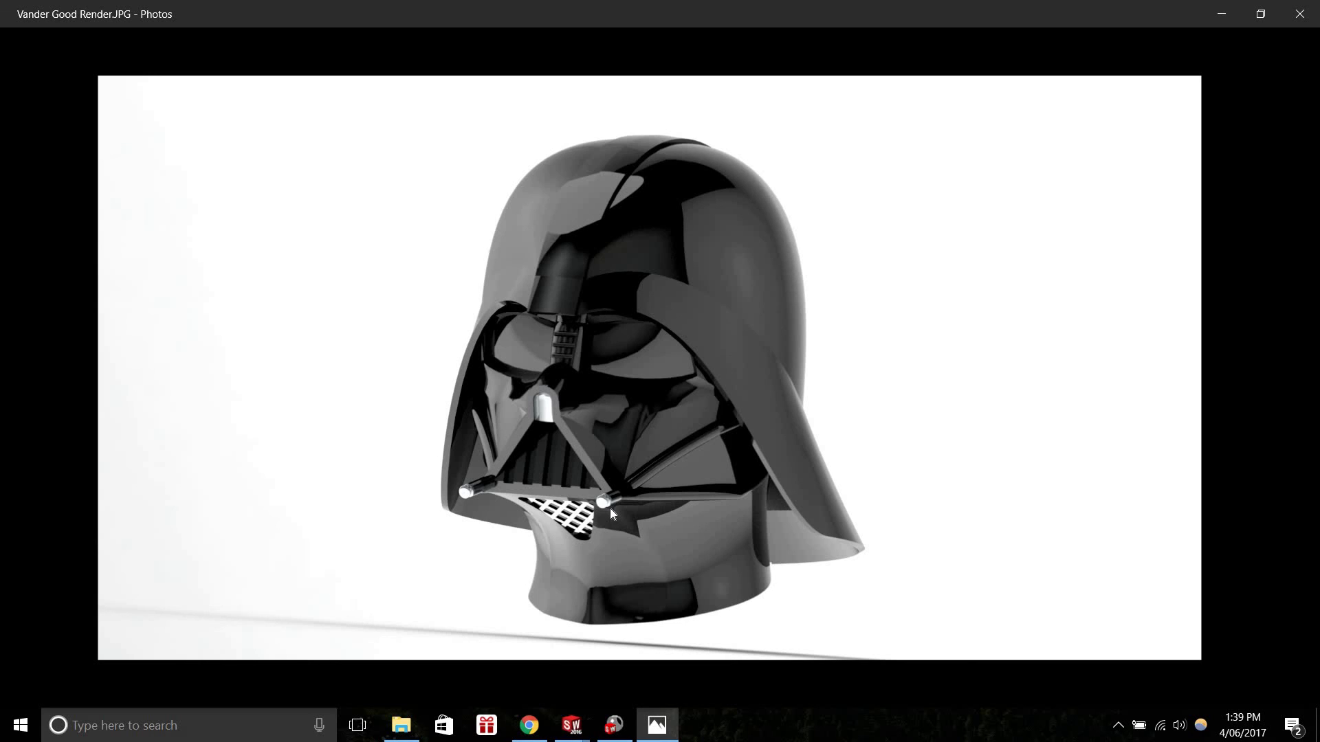
{"action": "mouse_move", "coordinate": [608, 509]}
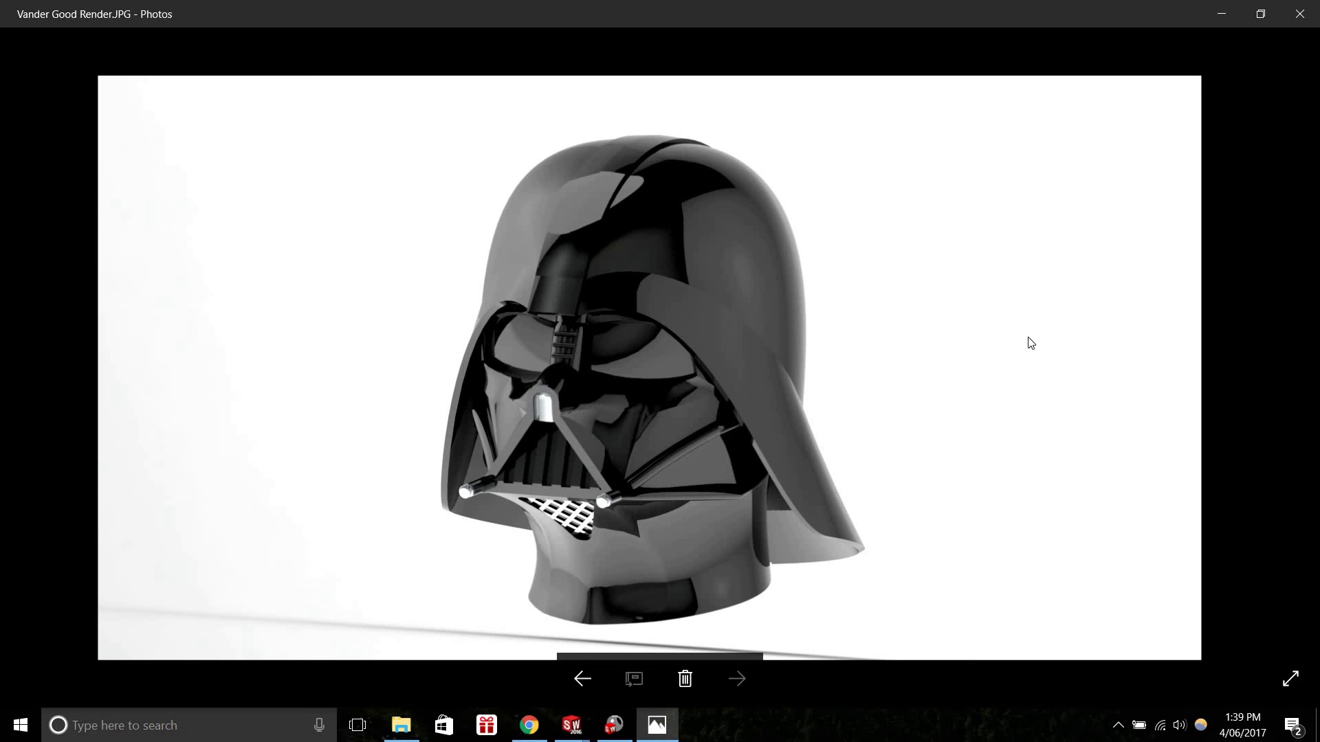
{"action": "left_click", "coordinate": [1297, 21]}
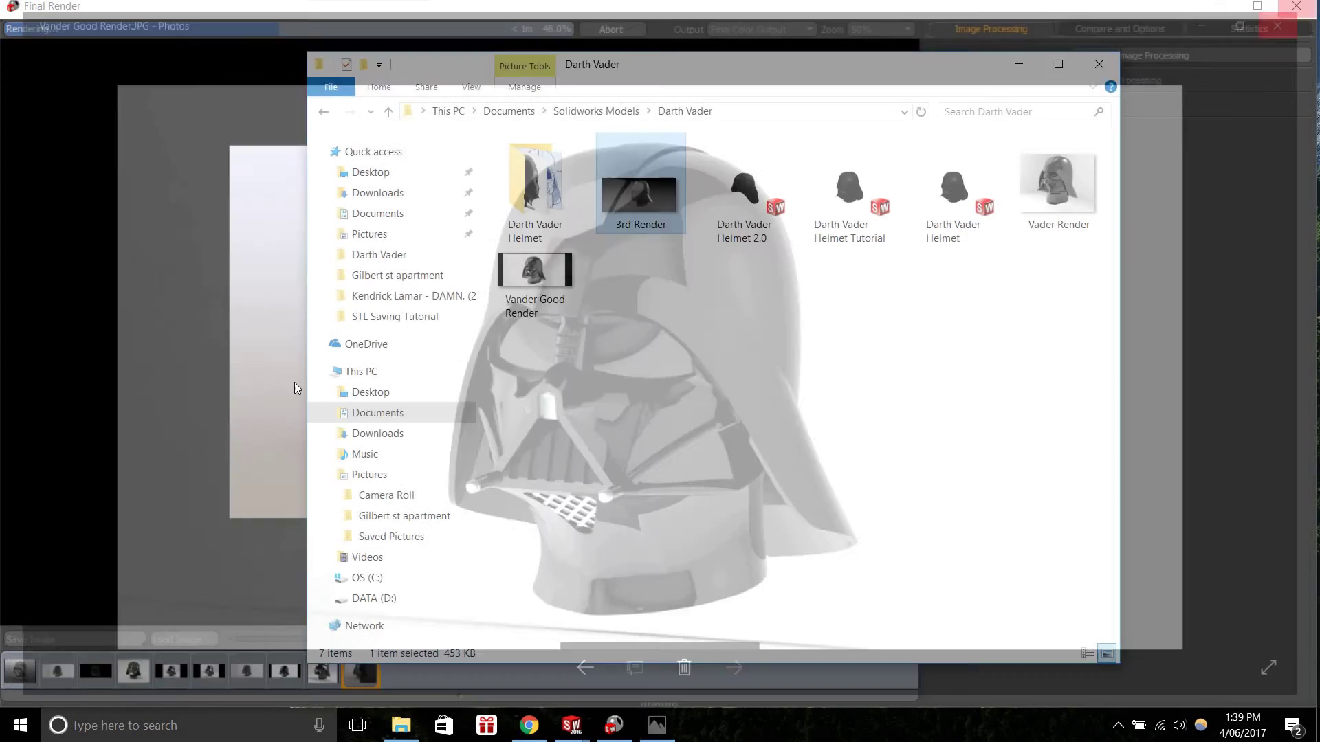
{"action": "left_click", "coordinate": [206, 271]}
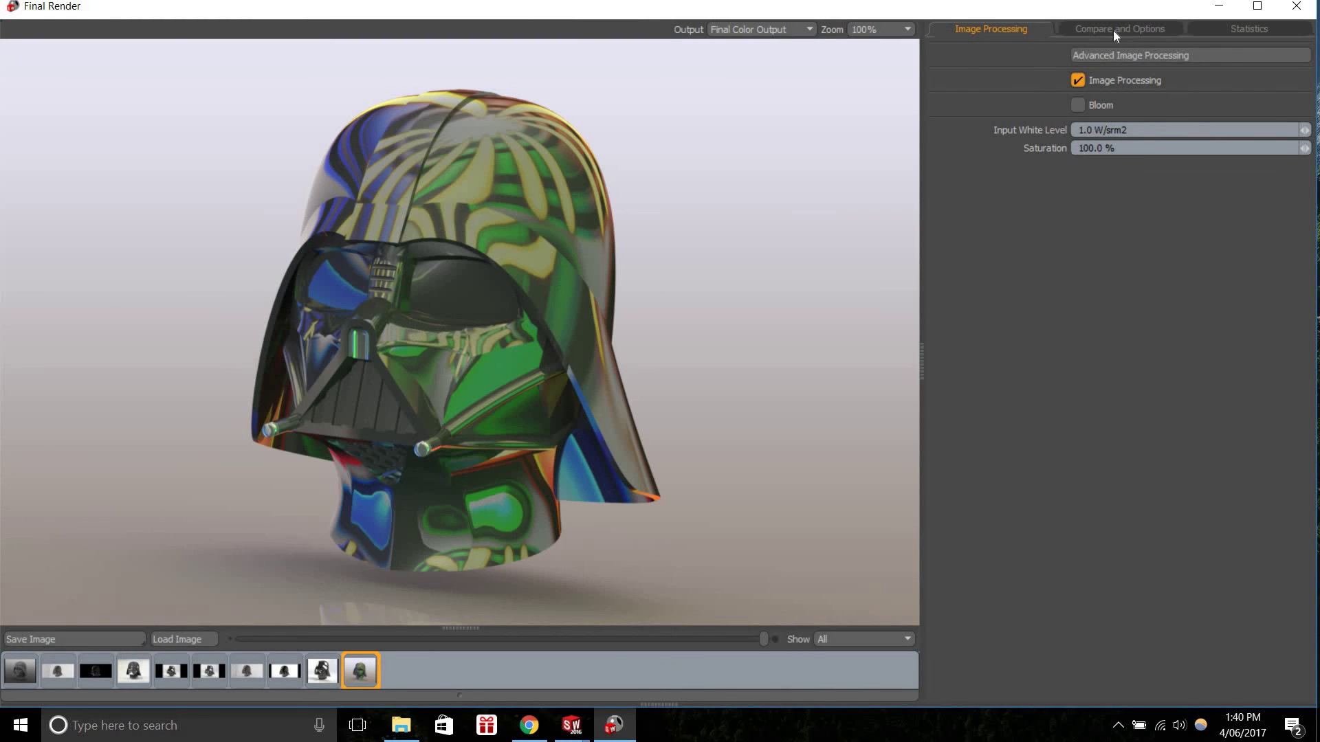
Show the advanced image processing controls and set the input white level to 0.88 W/srm2 with the input black level at 0.0 W/srm2
{"action": "left_click", "coordinate": [1105, 58]}
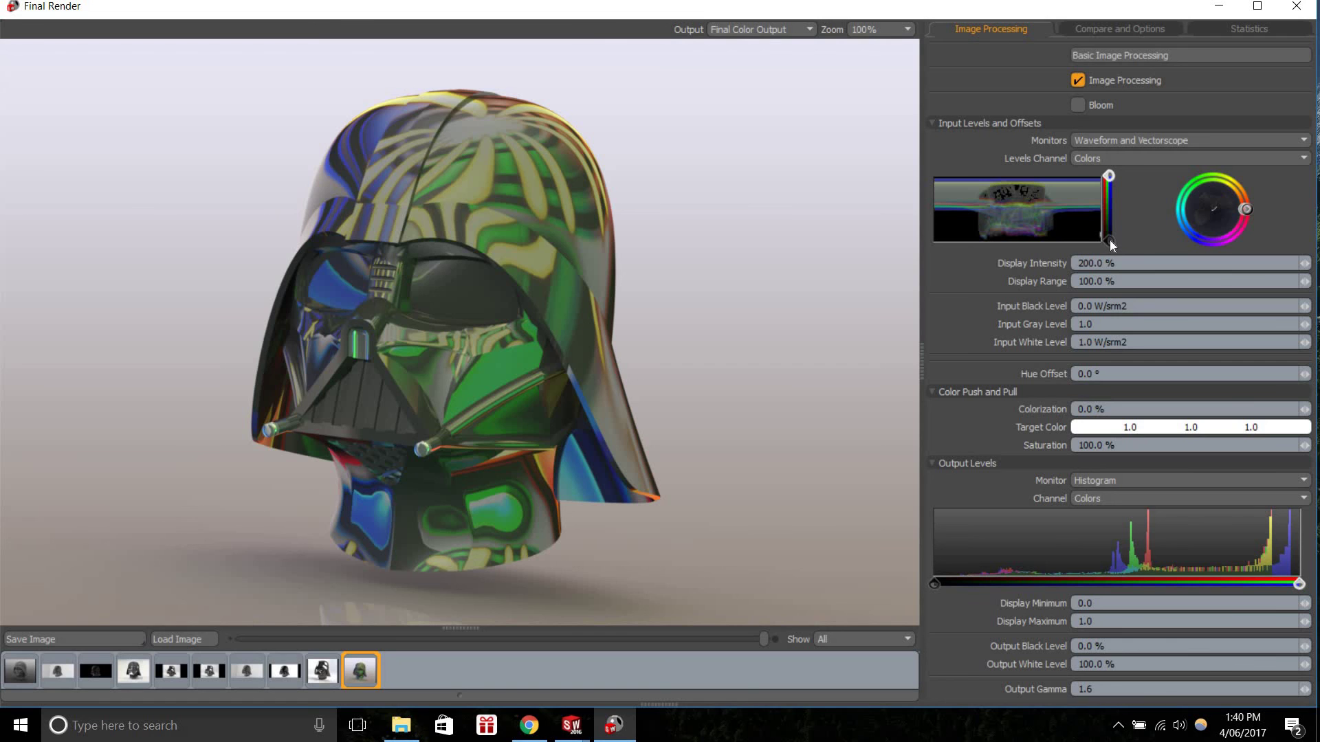
{"action": "left_click_drag", "start_coordinate": [1108, 183], "coordinate": [1109, 183]}
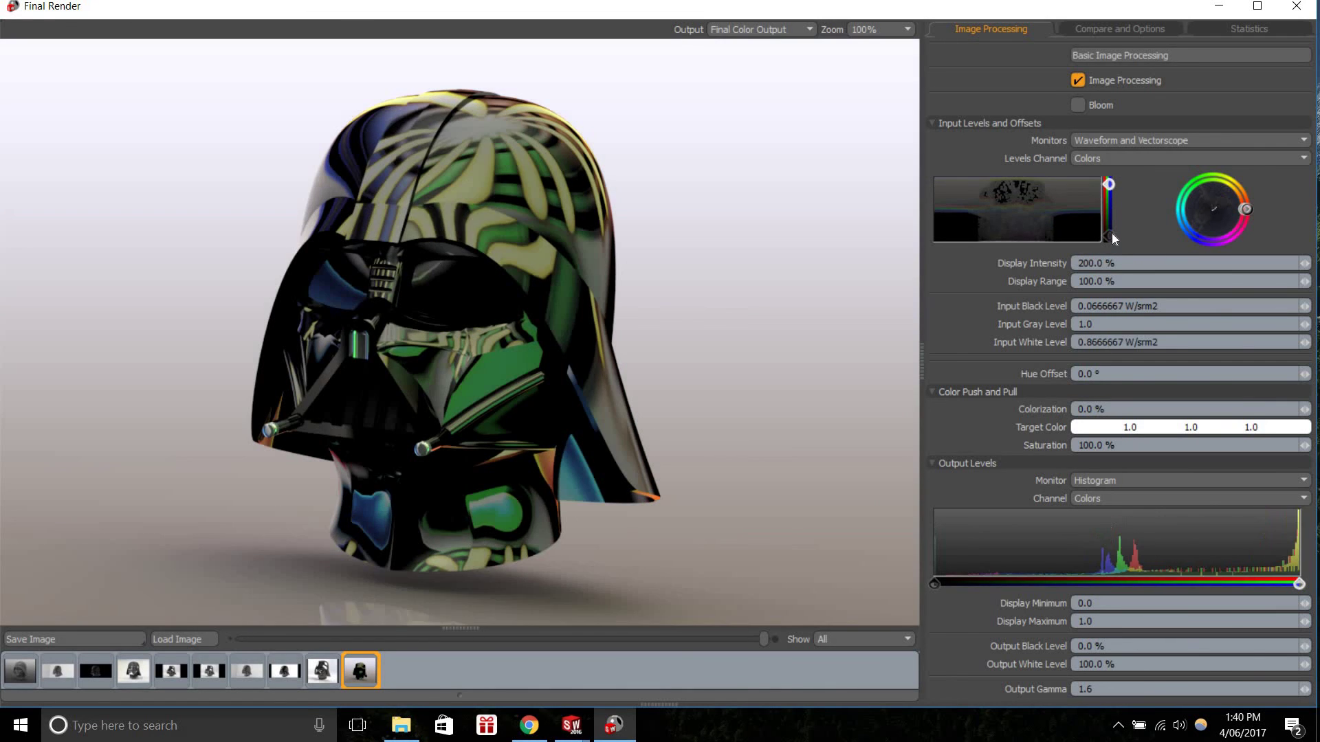
{"action": "left_click_drag", "start_coordinate": [1111, 233], "coordinate": [1111, 237]}
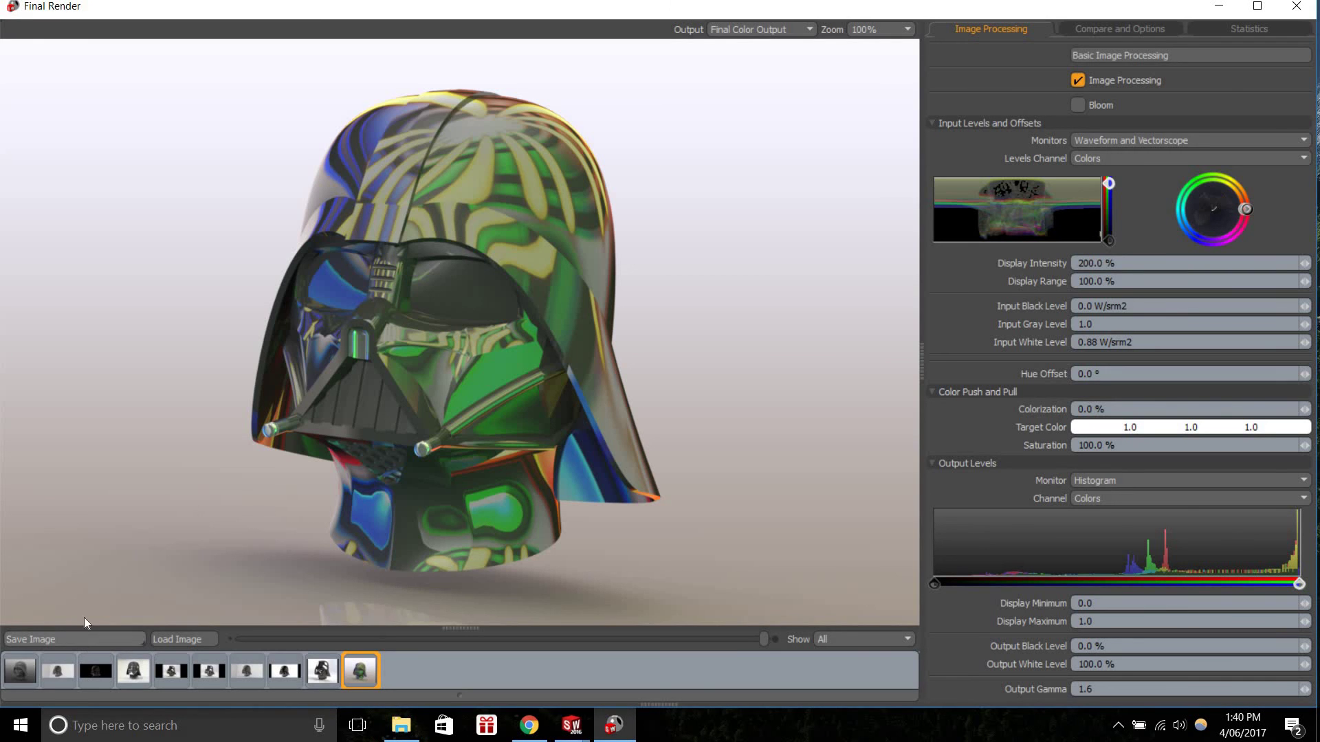
Save the rendered image as a JPEG named "Vader Render traffic lights" in the Darth Vader folder
{"action": "left_click", "coordinate": [84, 638]}
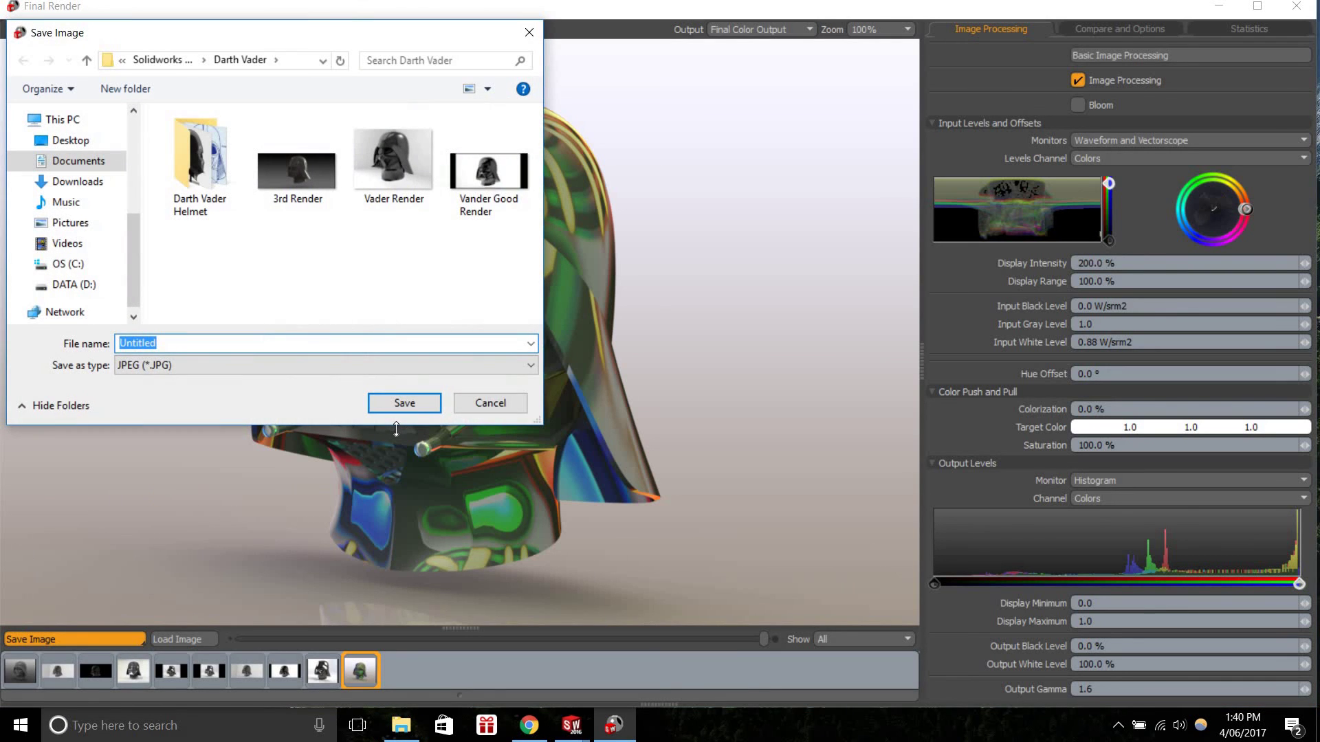
{"action": "type", "text": "Vader "}
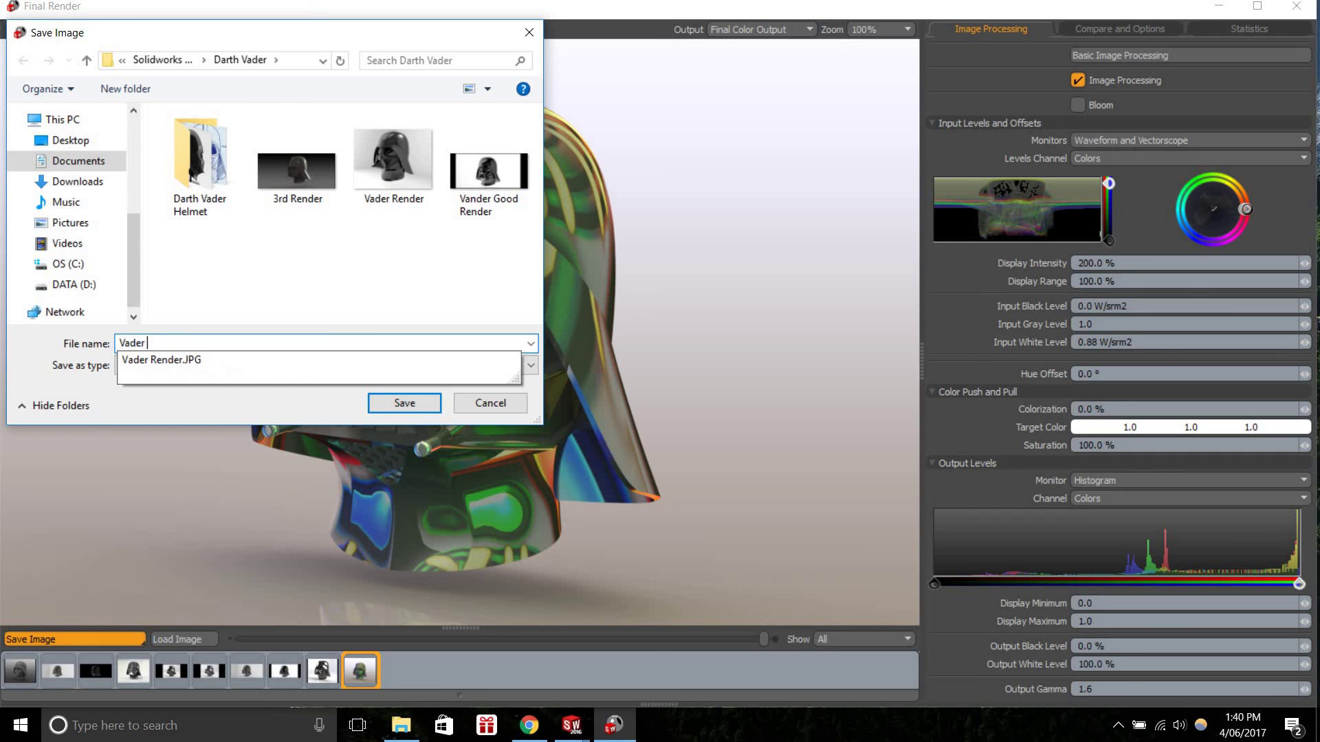
{"action": "type", "text": "Render traffic"}
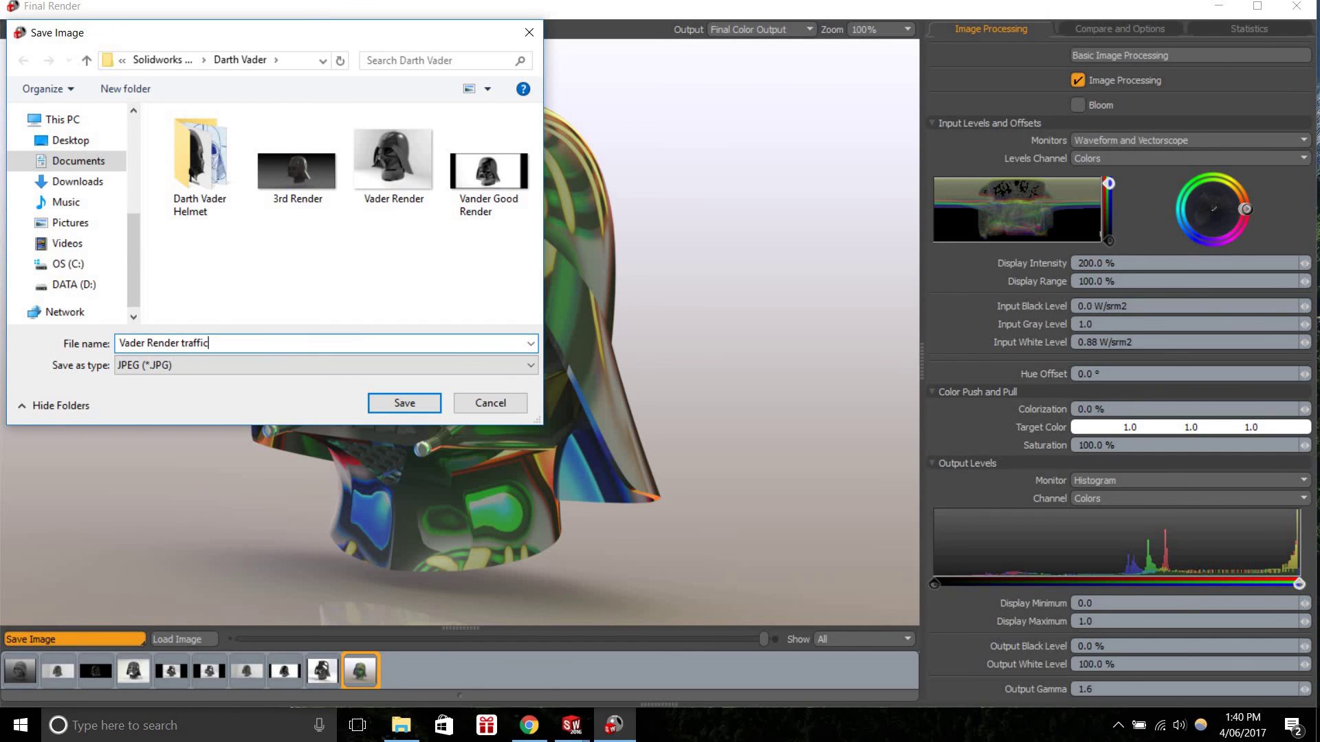
{"action": "type", "text": " lights"}
{"action": "key", "text": "Return"}
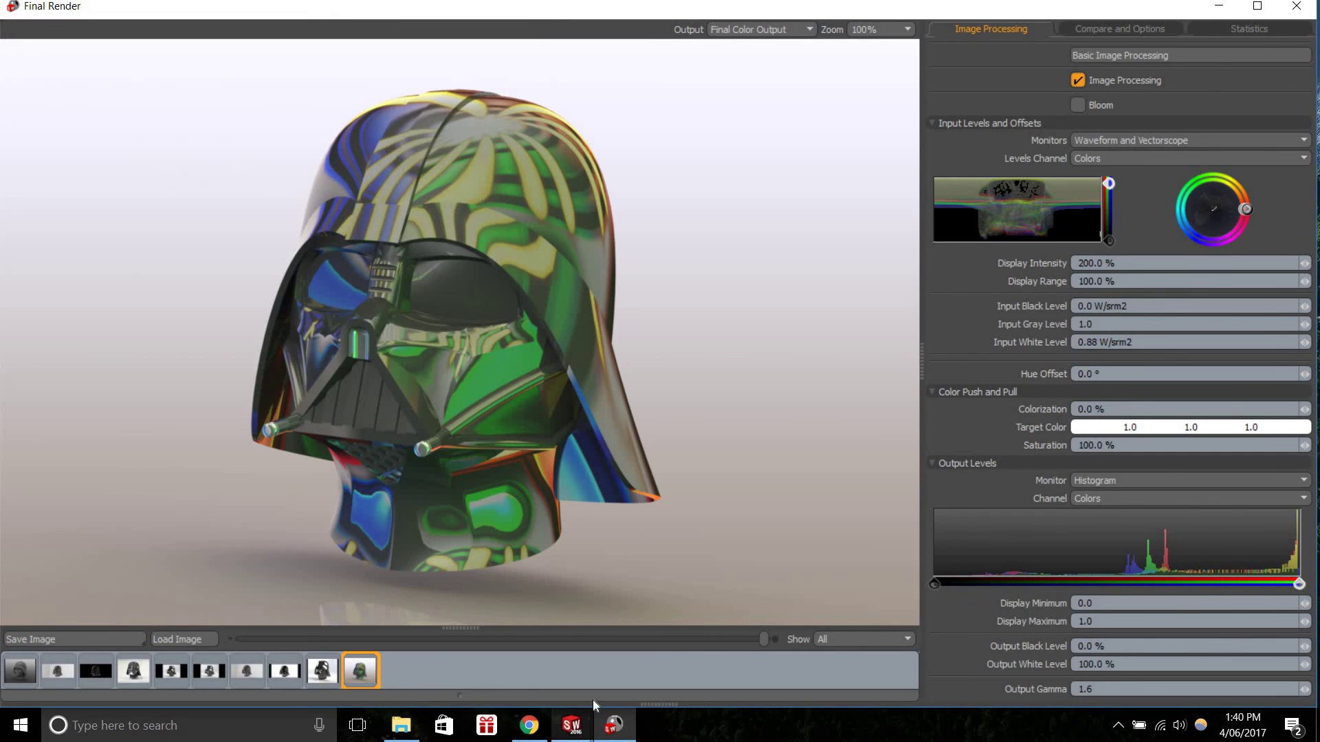
Switch back to SOLIDWORKS, close the PhotoView 360 preview window and leave the Camera1 edit without changes
{"action": "mouse_move", "coordinate": [574, 725]}
{"action": "left_click", "coordinate": [643, 645]}
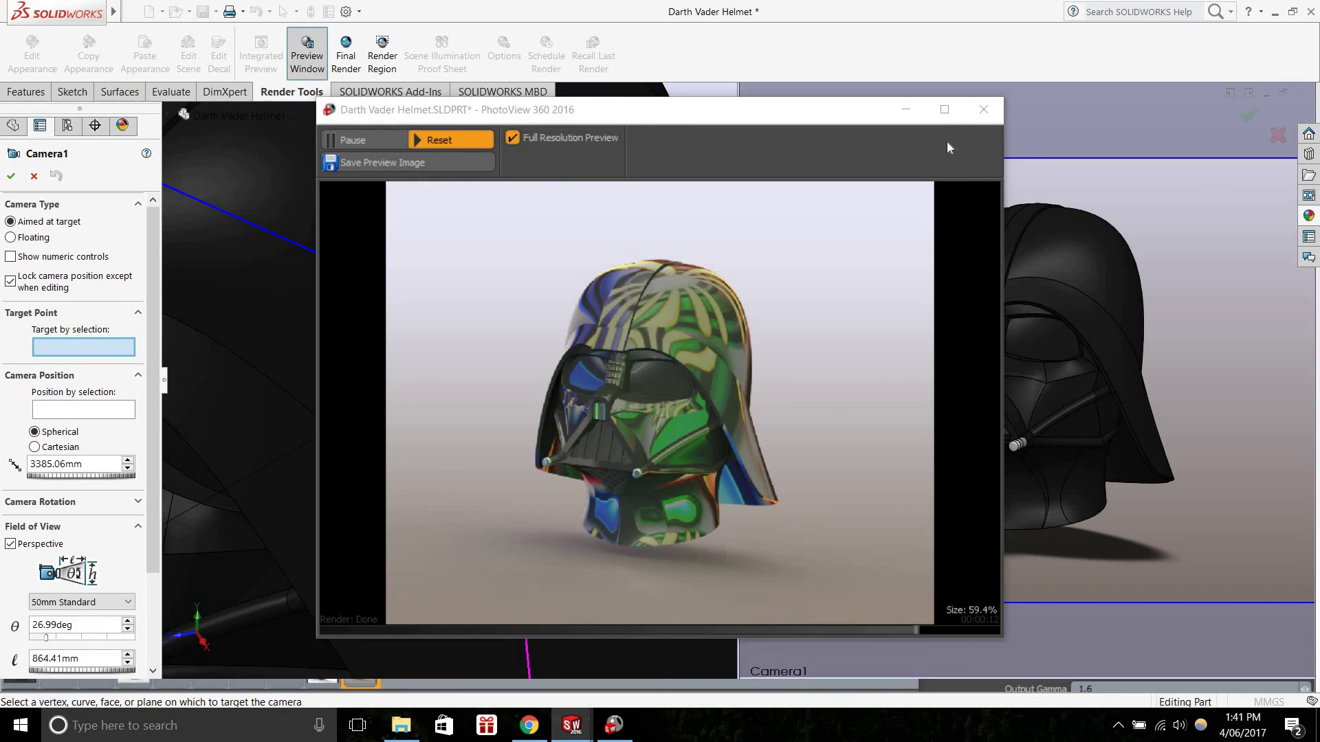
{"action": "left_click", "coordinate": [983, 109]}
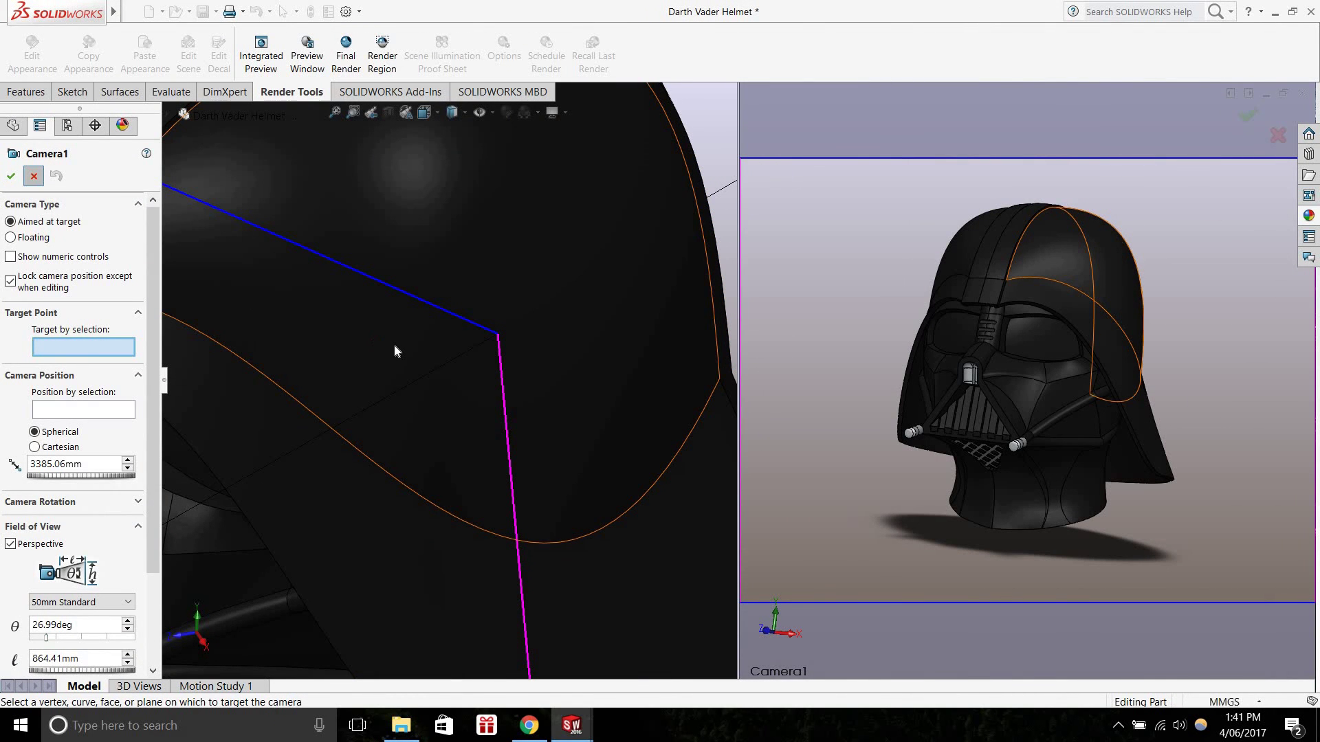
{"action": "left_click", "coordinate": [34, 176]}
{"action": "scroll", "coordinate": [681, 433], "scroll_direction": "down", "scroll_amount": 2}
{"action": "middle_click_drag", "start_coordinate": [731, 443], "coordinate": [750, 423]}
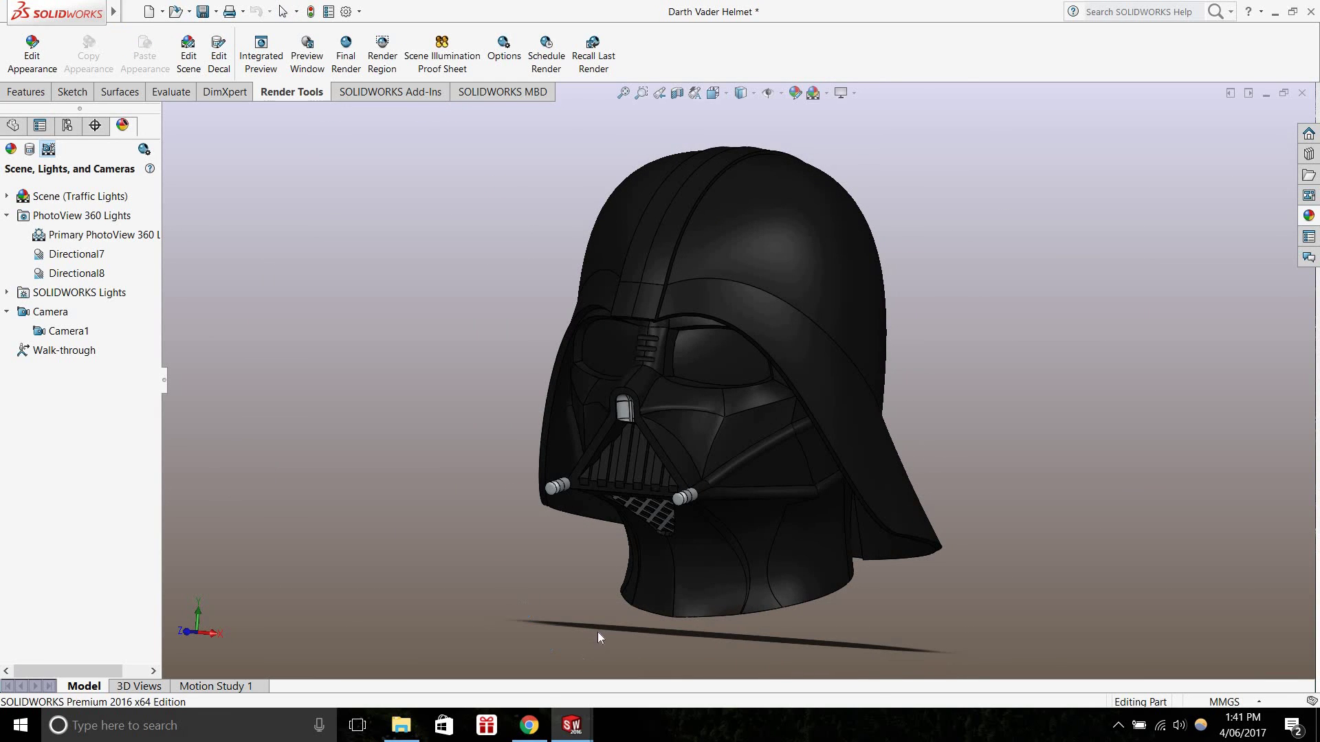